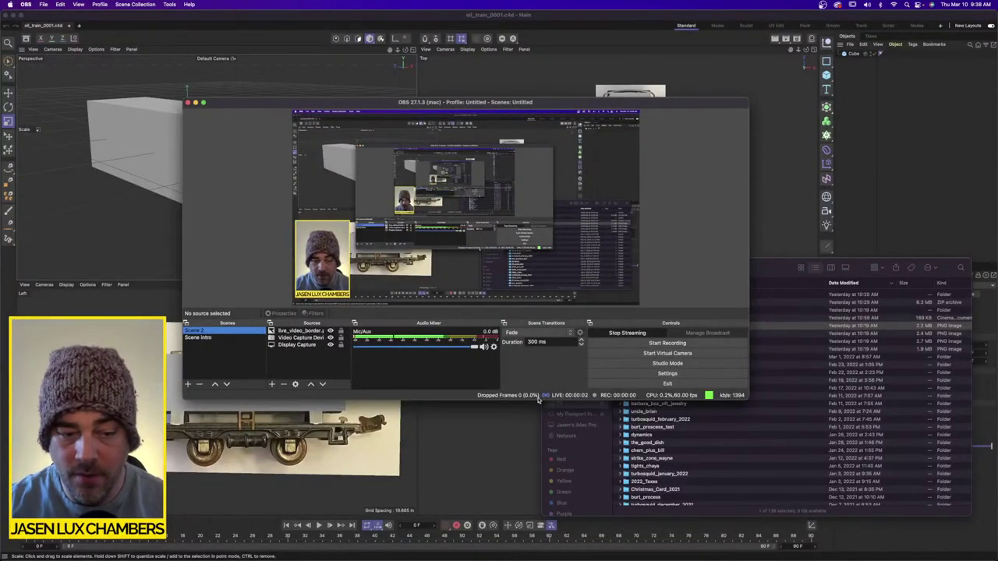
# Switch to Cinema 4D with the oil_train_0001.c4d project.
pyautogui.press('super+Tab')
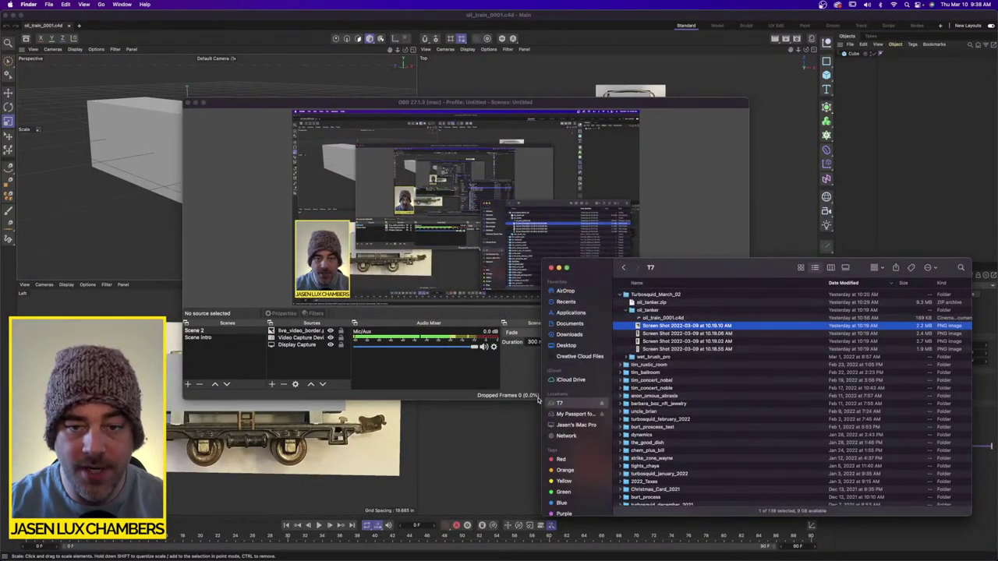
pyautogui.press('super+Tab')
pyautogui.press('super+Tab')
pyautogui.press('super+Tab')
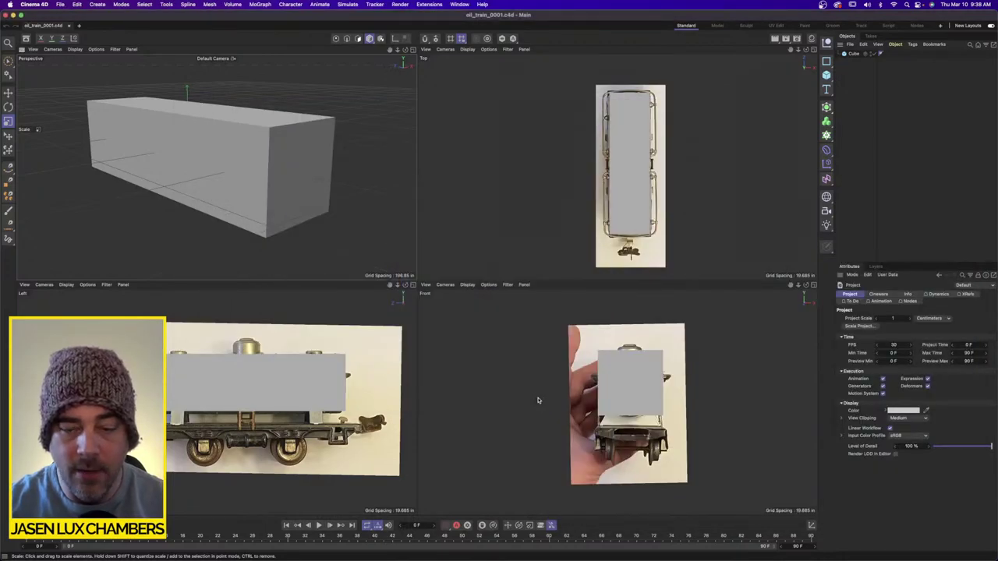
# Toggle the cube's visibility to compare its block shape with the tank car reference photos.
pyautogui.click(876, 55)
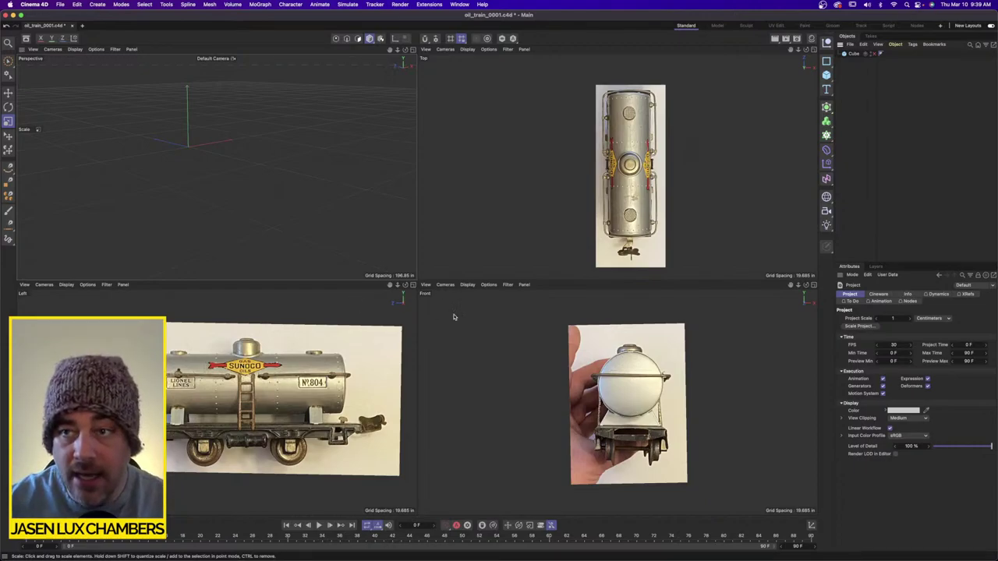
pyautogui.click(875, 54)
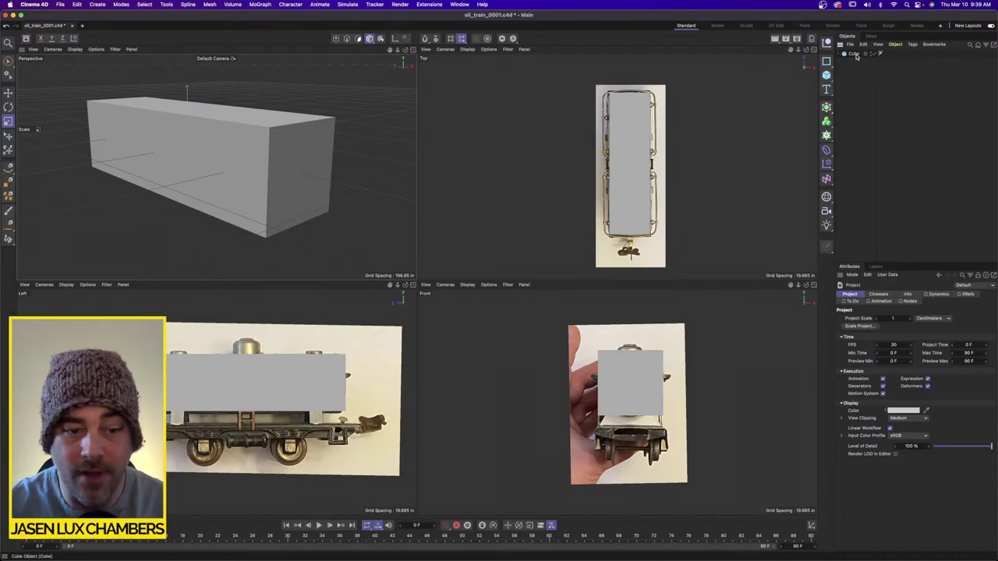
pyautogui.click(853, 54)
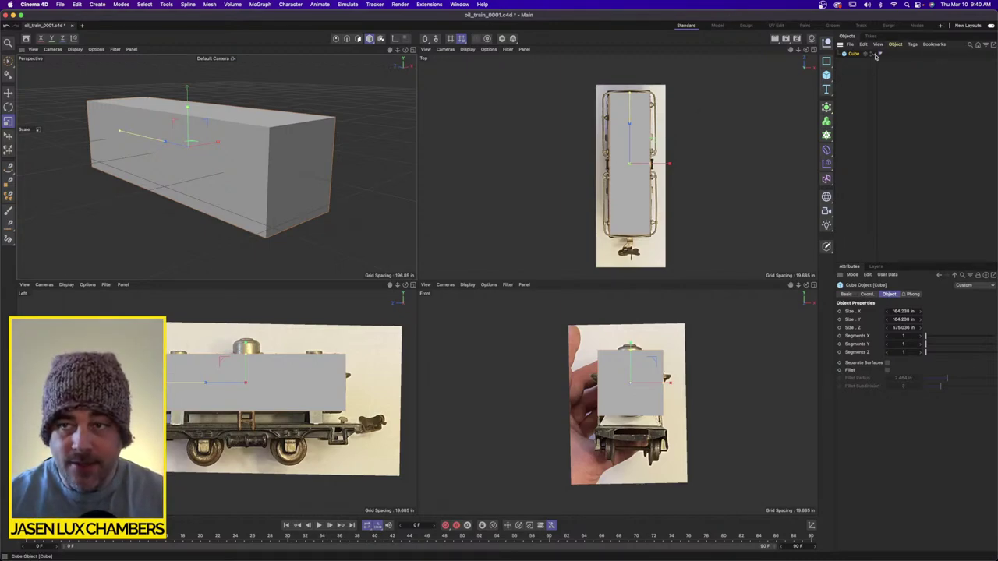
pyautogui.click(880, 52)
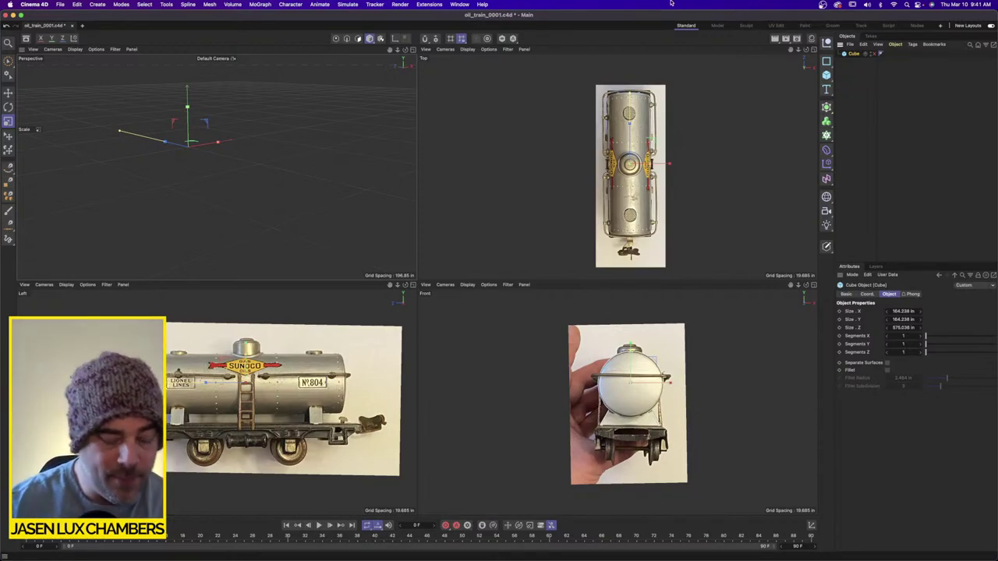
# Delete the placeholder cube from the scene.
pyautogui.scroll(2, 297, 323)
pyautogui.keyDown('alt'); pyautogui.moveTo(297, 323); pyautogui.dragTo(273, 314, button='middle'); pyautogui.keyUp('alt')
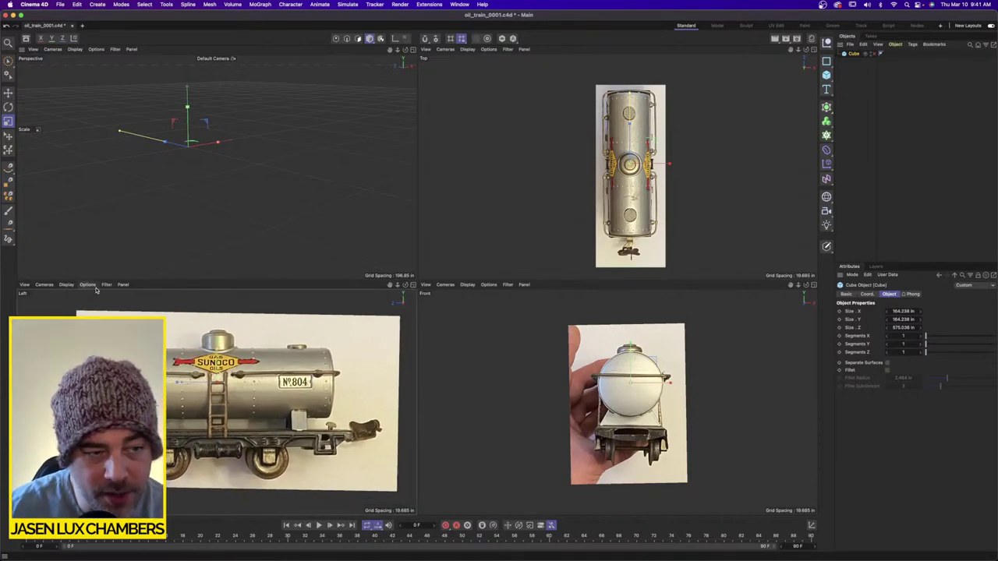
pyautogui.click(73, 288)
pyautogui.moveTo(48, 288)
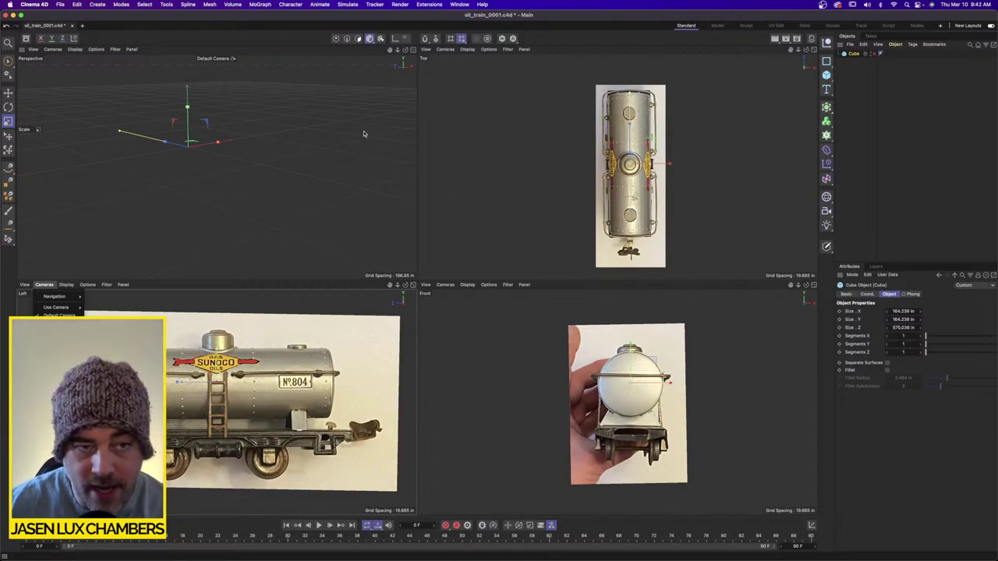
pyautogui.click(866, 184)
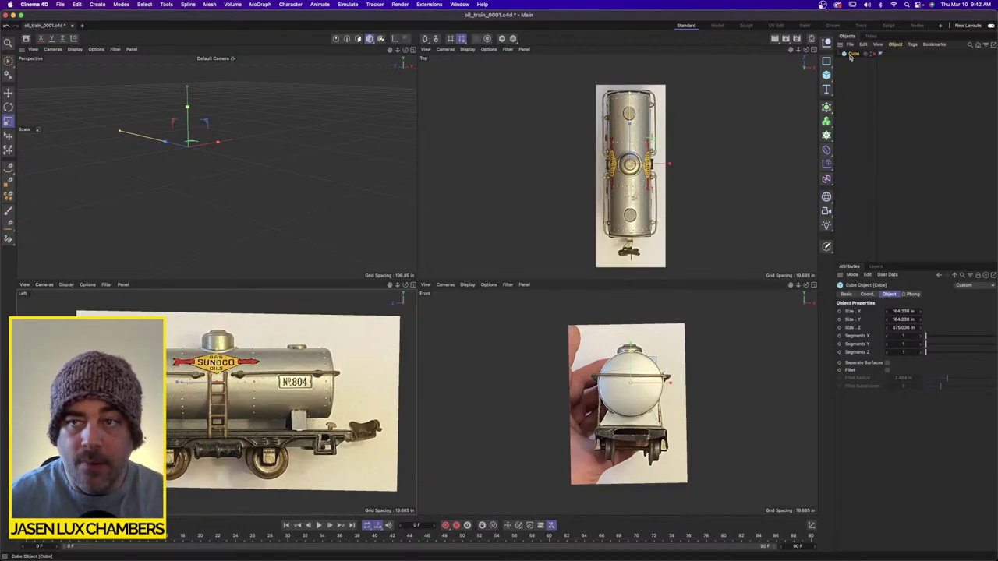
pyautogui.press('Delete')
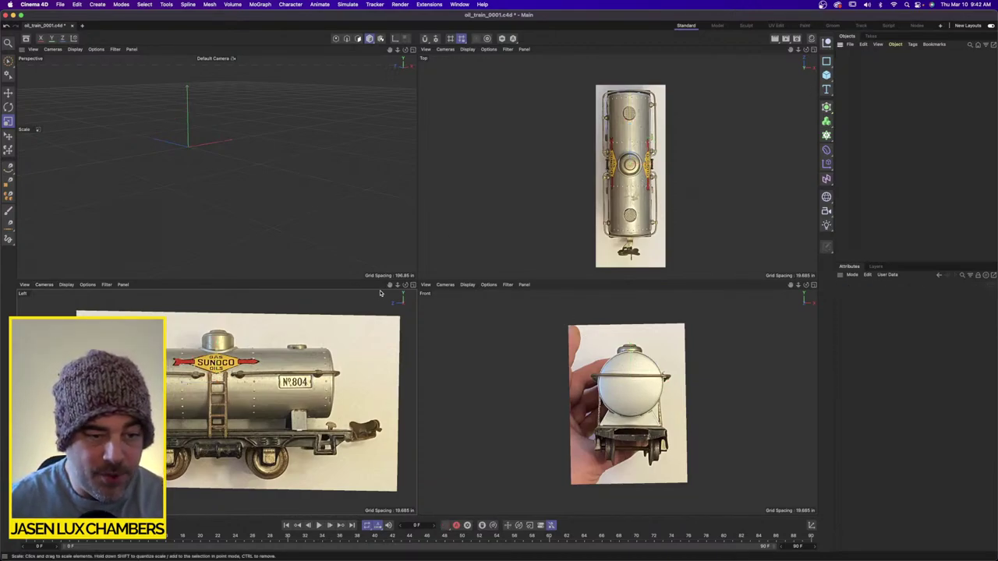
# Add a cylinder, rotate it to lie along the car, and size it to about 92 in radius and 553 in height.
pyautogui.click(829, 77)
pyautogui.click(904, 85)
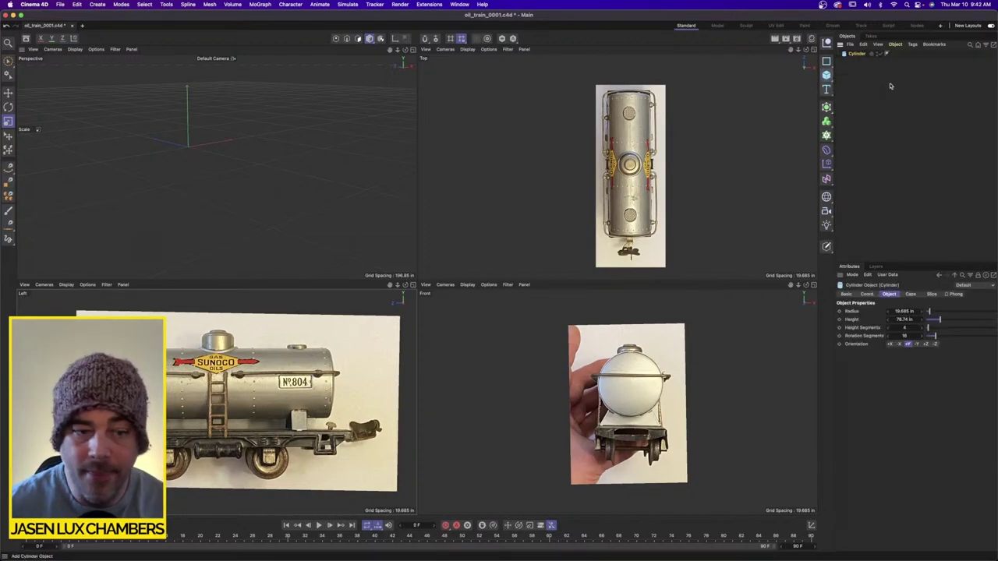
pyautogui.click(8, 108)
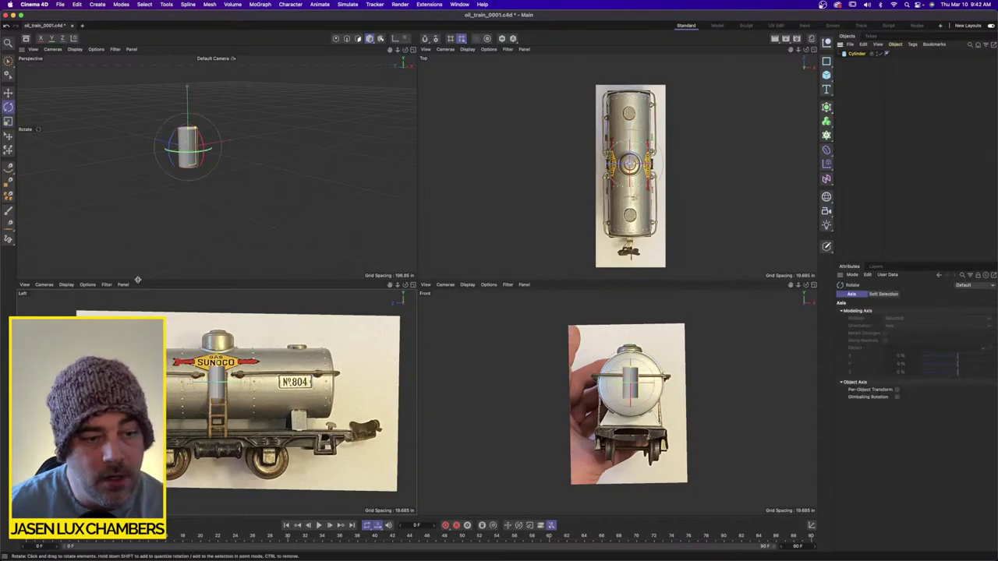
pyautogui.moveTo(234, 372); pyautogui.dragTo(252, 383)
pyautogui.moveTo(224, 154); pyautogui.dragTo(334, 166)
pyautogui.moveTo(332, 382); pyautogui.dragTo(329, 385)
pyautogui.scroll(5, 637, 77)
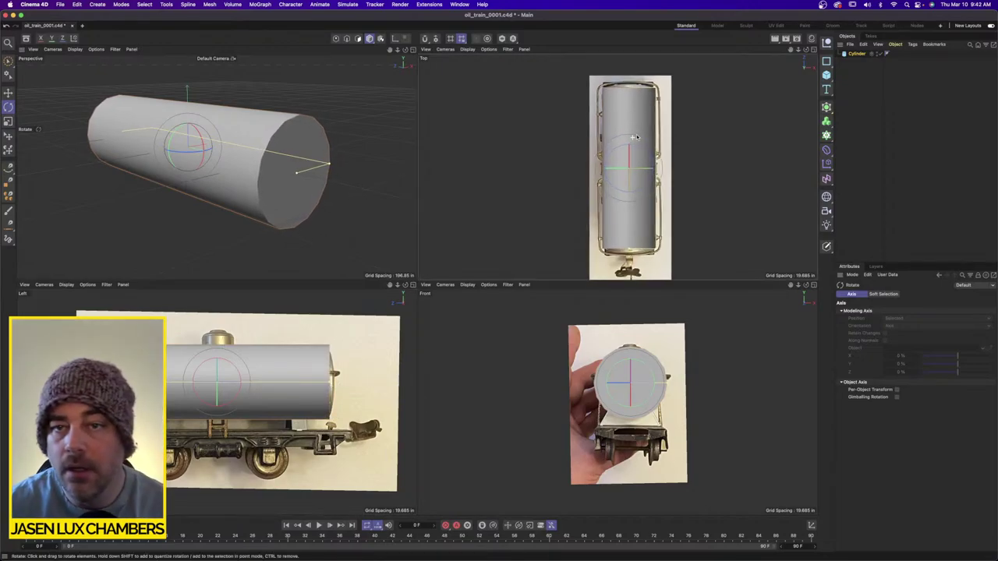
# Compare the cylinder with the reference photos, hide it, and examine the rounded end of the tank up close.
pyautogui.scroll(2, 636, 77)
pyautogui.scroll(-3, 636, 77)
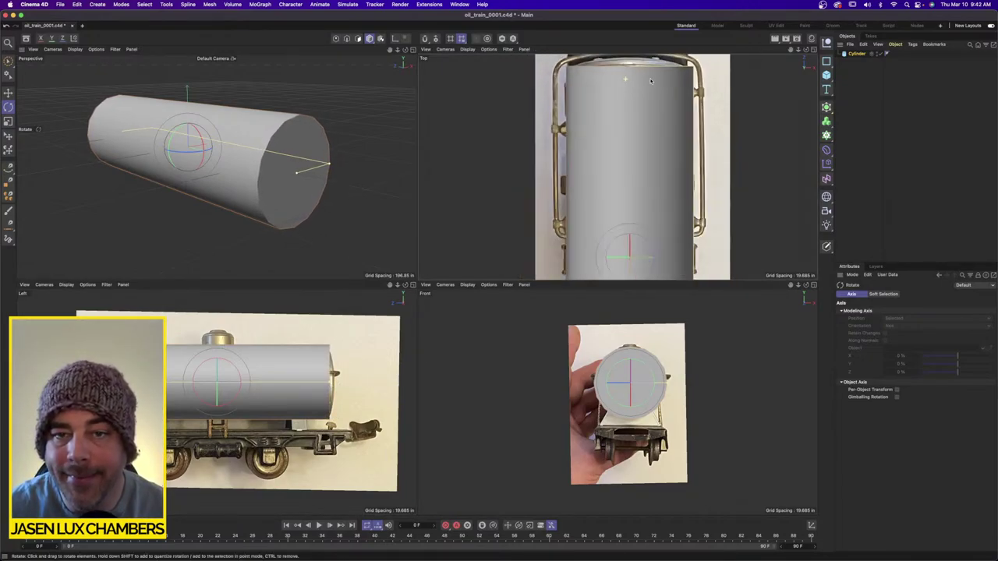
pyautogui.scroll(1, 659, 375)
pyautogui.scroll(1, 658, 375)
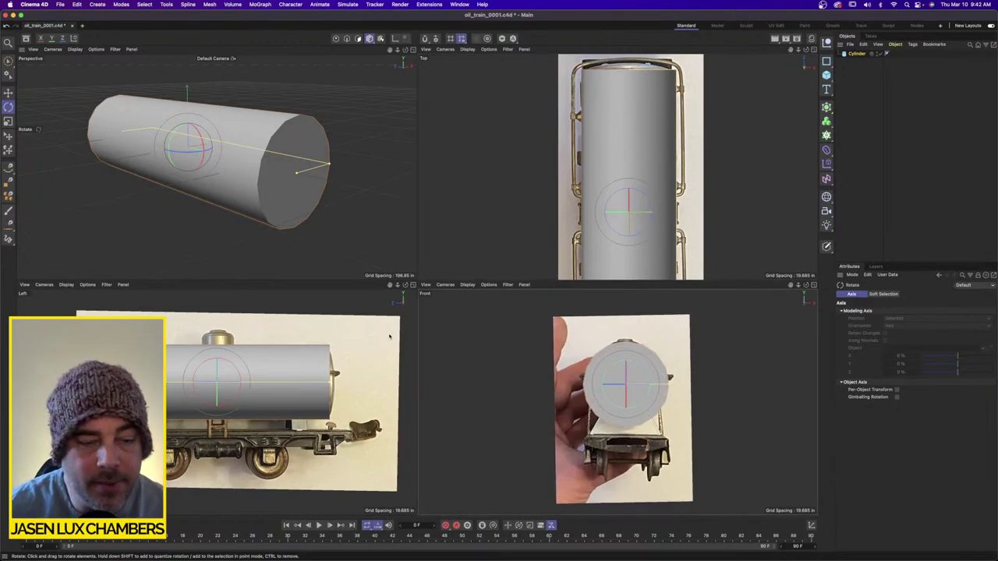
pyautogui.click(857, 54)
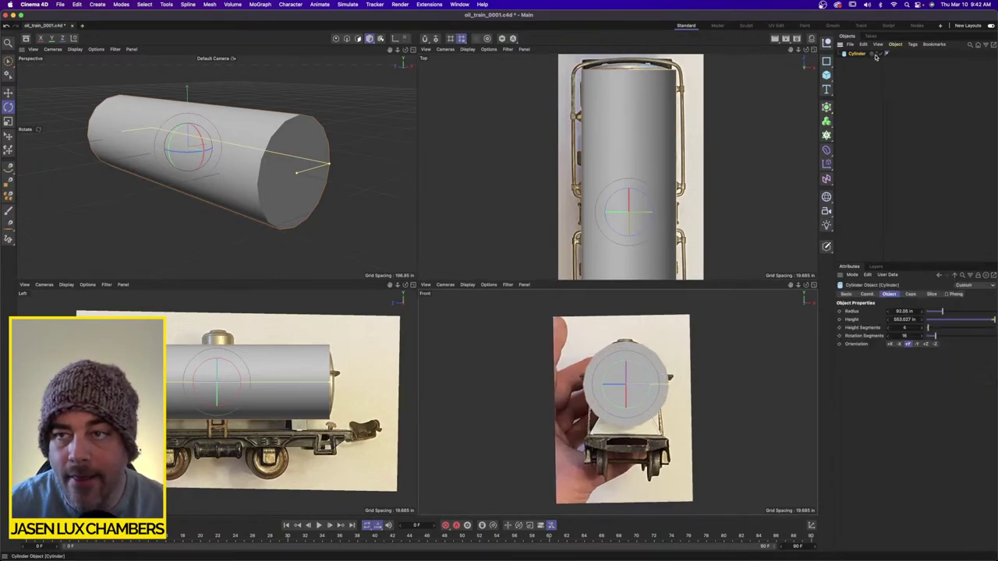
pyautogui.doubleClick(877, 53)
pyautogui.scroll(6, 354, 362)
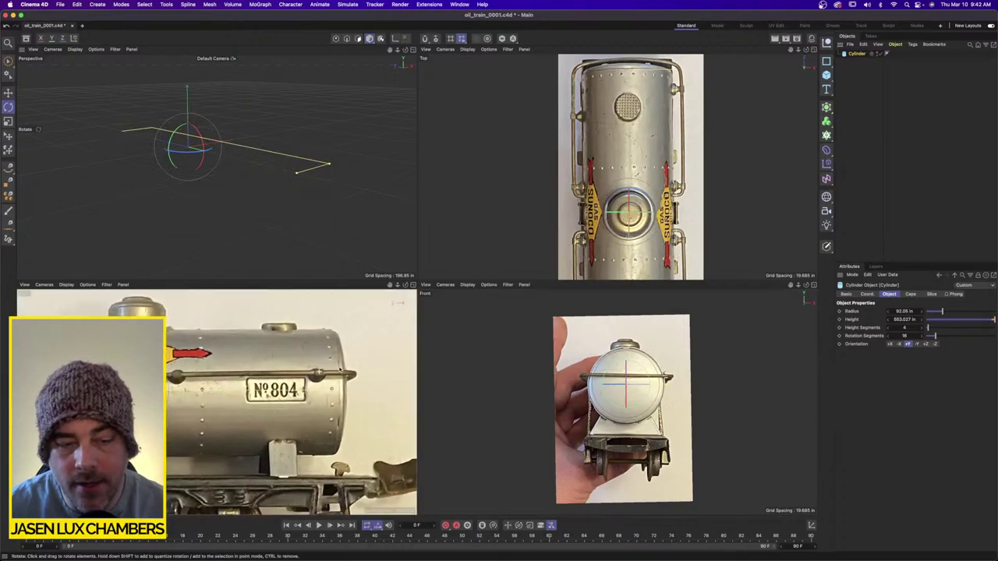
pyautogui.keyDown('alt'); pyautogui.moveTo(370, 362); pyautogui.dragTo(274, 365, button='middle'); pyautogui.keyUp('alt')
pyautogui.scroll(-3, 268, 365)
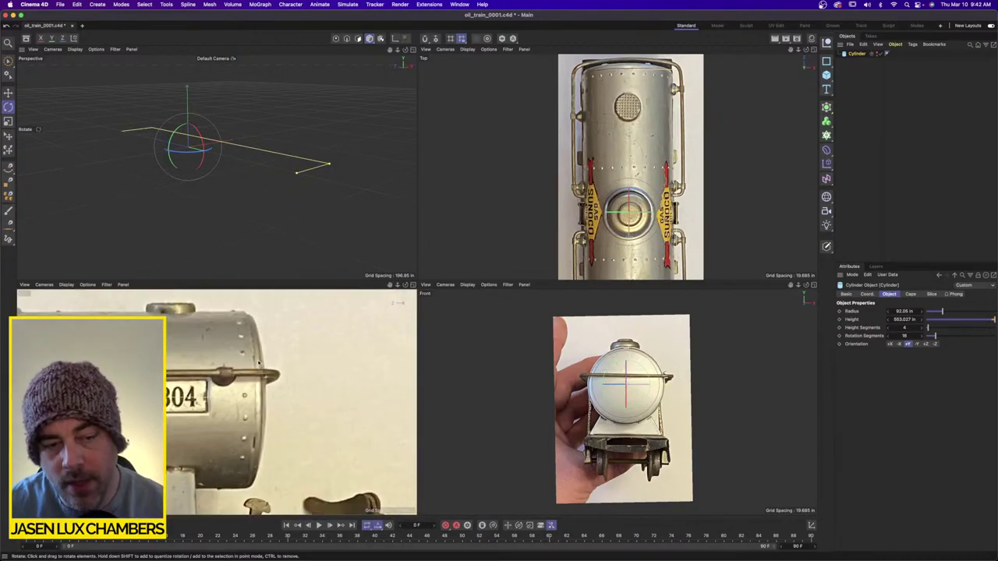
# Duplicate the cylinder, shorten the copy to about 13.7 in height, and place it near the coupler end of the tank.
pyautogui.click(853, 55)
pyautogui.press('super+c')
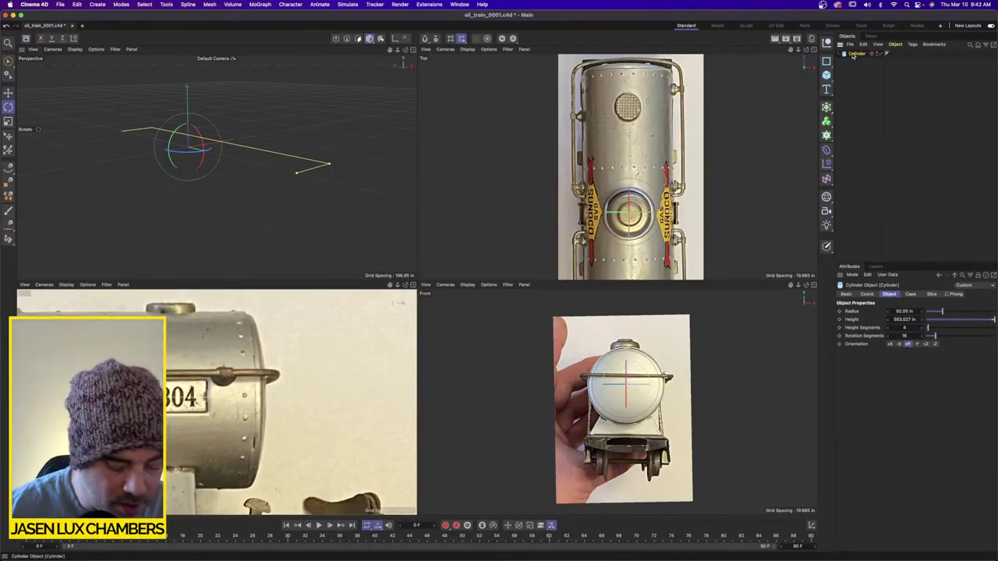
pyautogui.press('super+v')
pyautogui.click(879, 52)
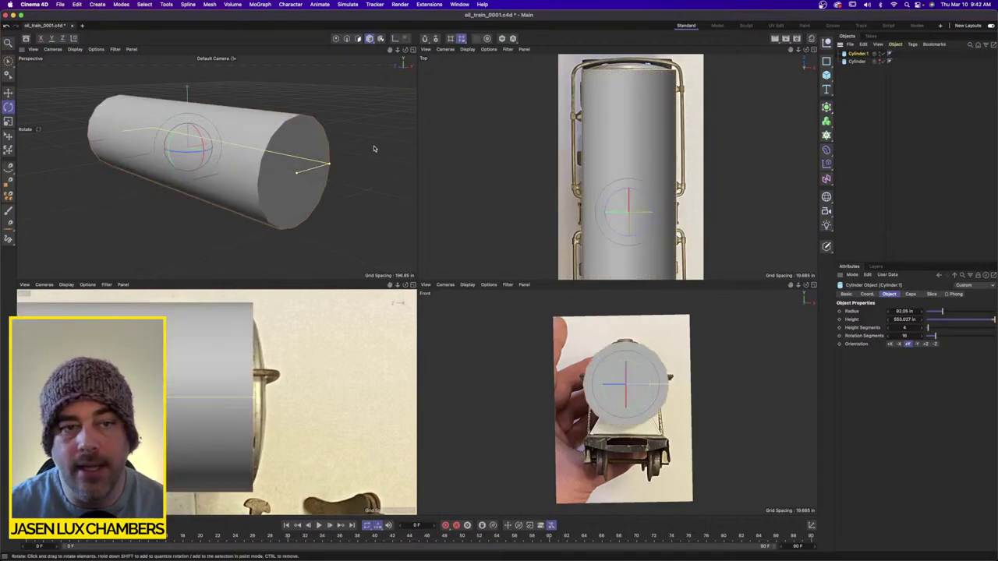
pyautogui.moveTo(298, 177); pyautogui.dragTo(322, 179)
pyautogui.click(7, 93)
pyautogui.moveTo(258, 401); pyautogui.dragTo(235, 399)
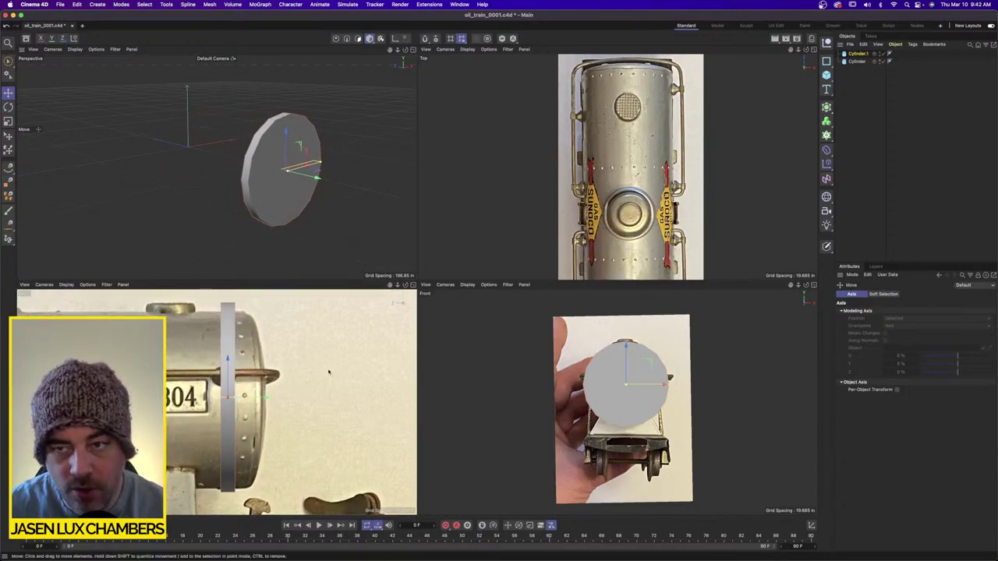
# Add an Oil Tank primitive and delete the shortened cylinder copy it replaces.
pyautogui.click(826, 77)
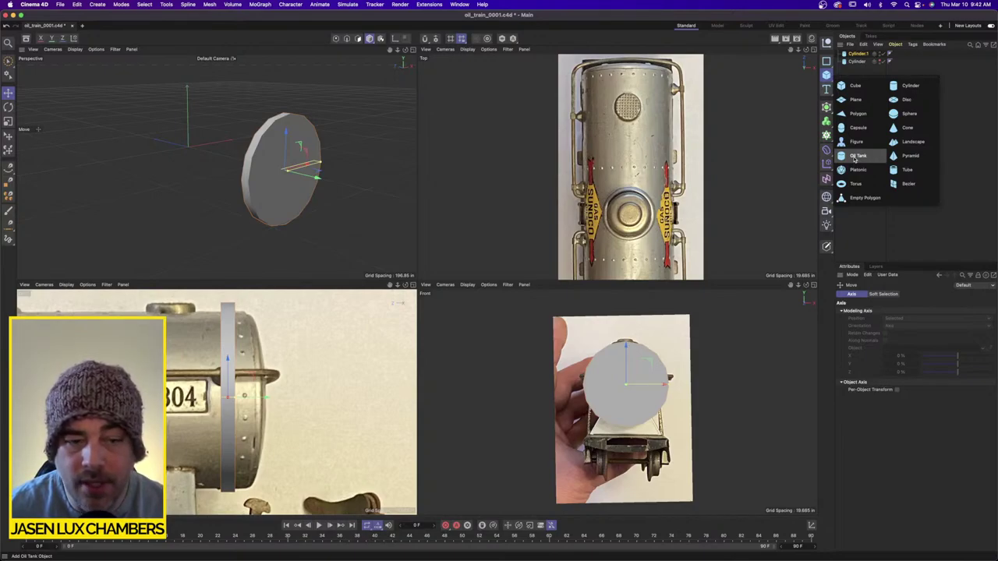
pyautogui.click(855, 157)
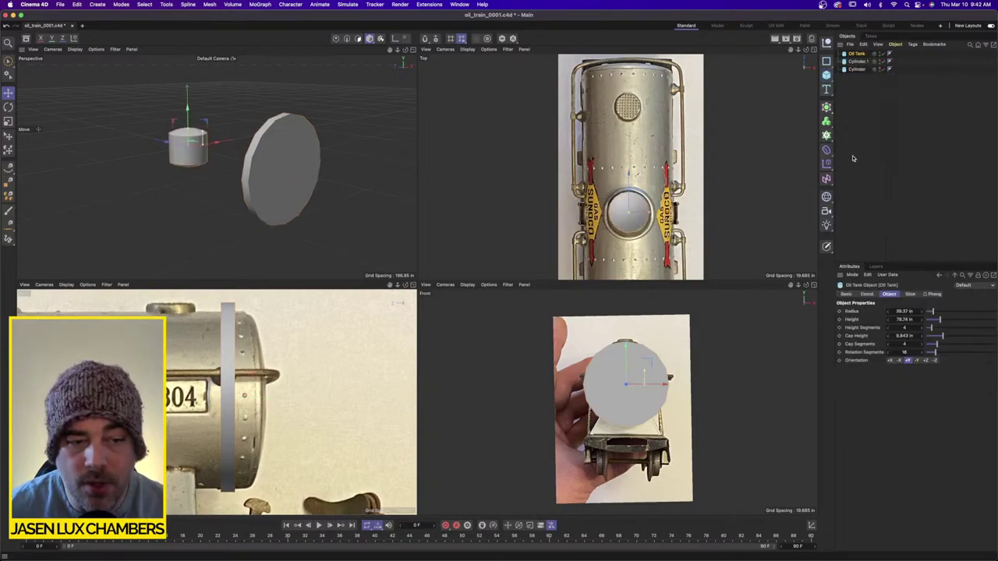
pyautogui.click(855, 61)
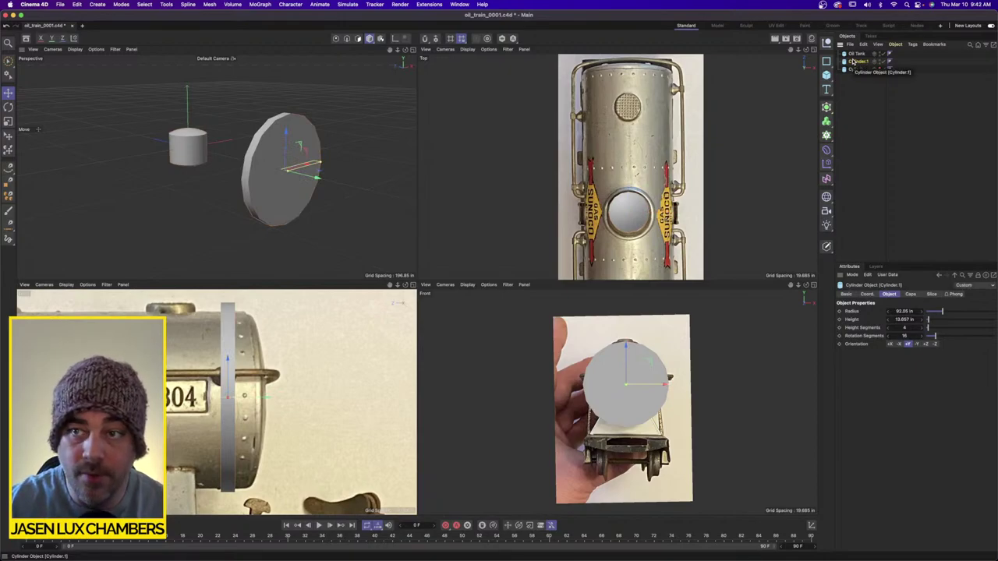
pyautogui.press('Delete')
# Rotate the Oil Tank onto its side and move it to the coupler end of the tank in the side reference.
pyautogui.click(856, 53)
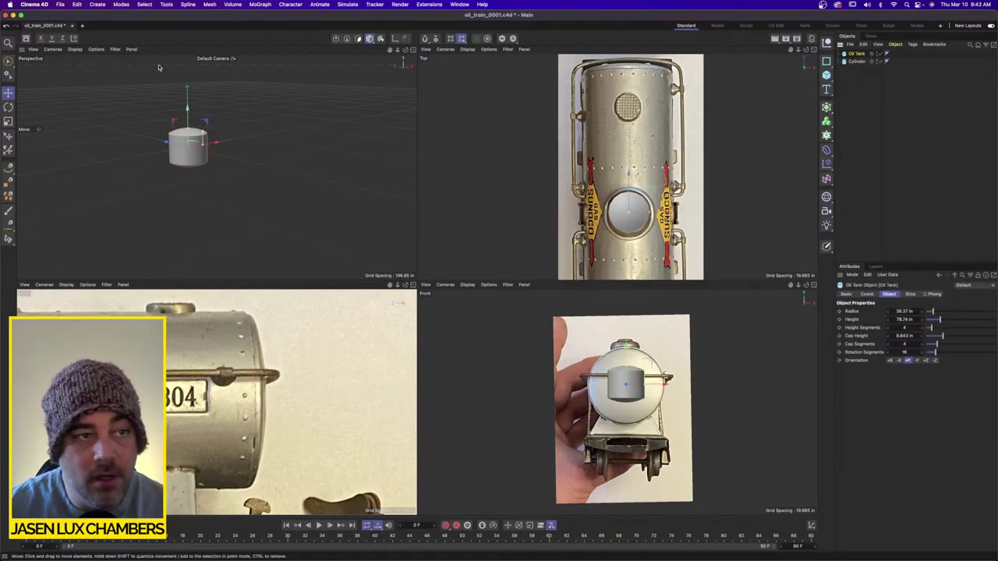
pyautogui.click(8, 107)
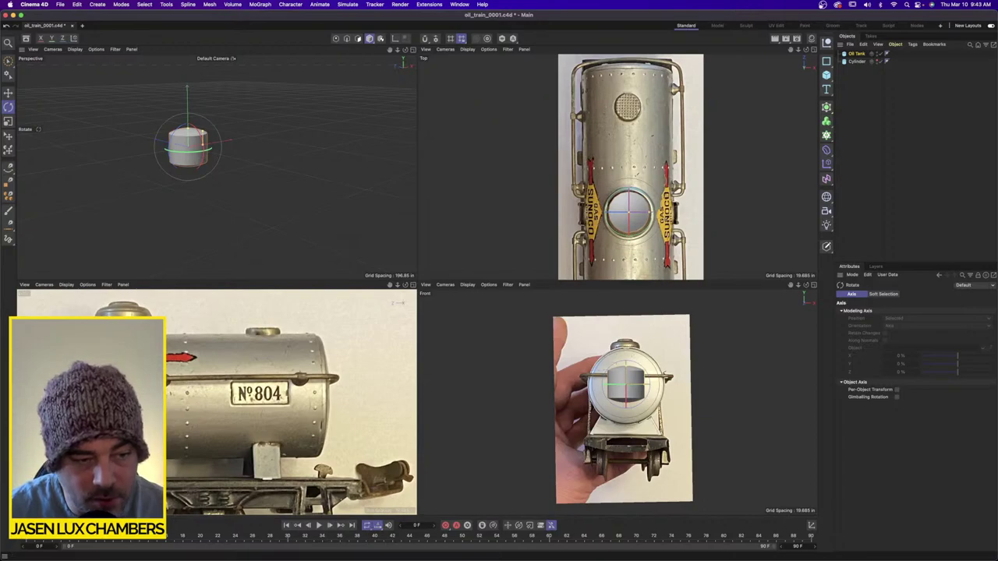
pyautogui.keyDown('shift'); pyautogui.moveTo(125, 372); pyautogui.dragTo(323, 394); pyautogui.keyUp('shift')
pyautogui.click(9, 93)
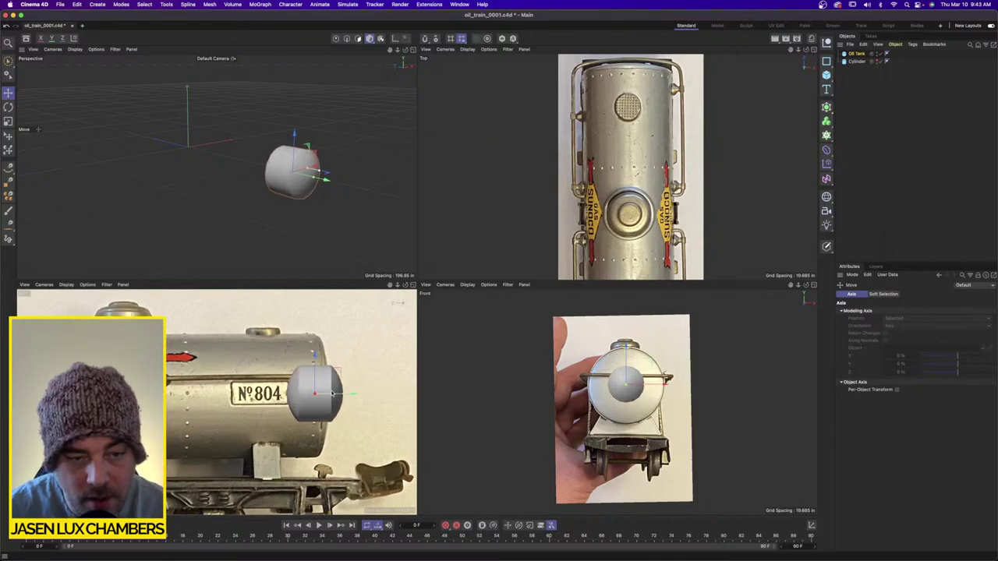
# Enlarge the Oil Tank's radius to match the domed end of the tank in the side and front references.
pyautogui.scroll(3, 355, 380)
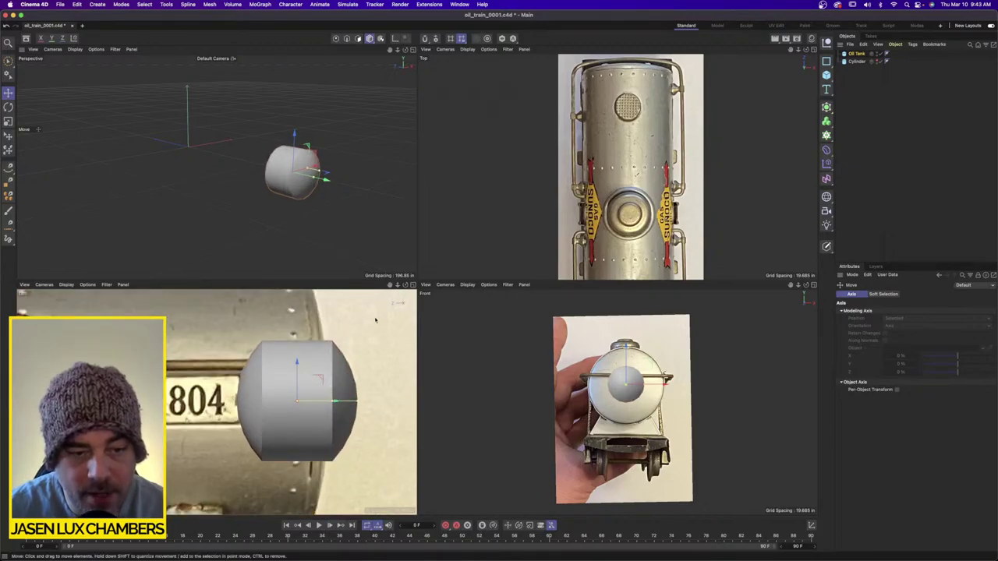
pyautogui.scroll(3, 320, 147)
pyautogui.moveTo(305, 174); pyautogui.dragTo(330, 166)
pyautogui.scroll(-2, 317, 360)
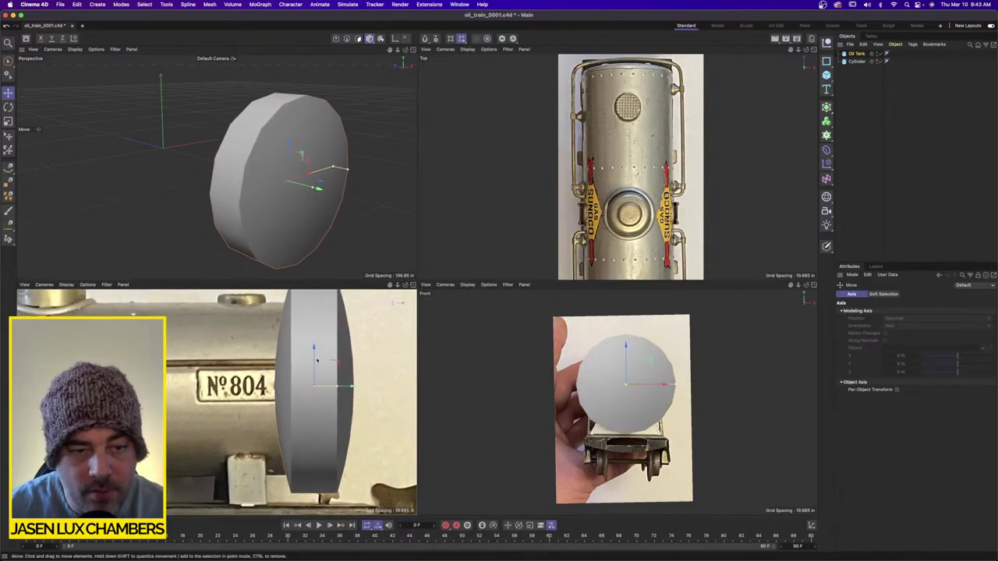
pyautogui.scroll(-2, 353, 363)
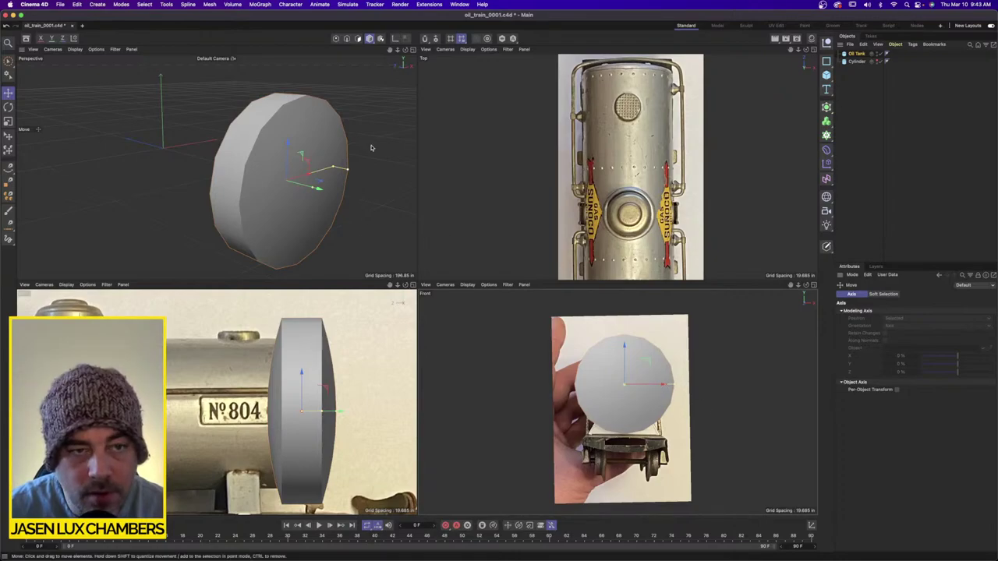
pyautogui.moveTo(325, 168); pyautogui.dragTo(326, 170)
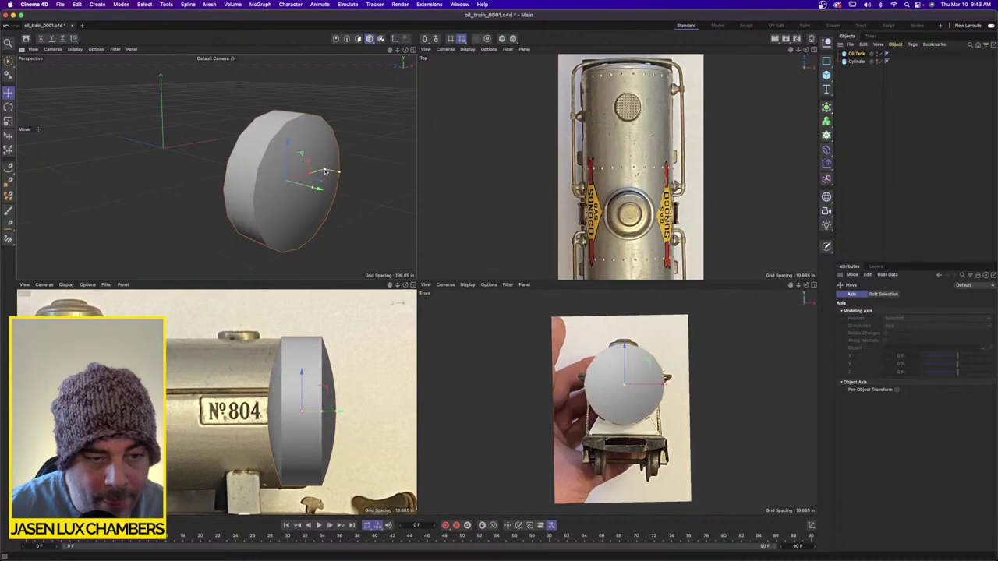
# Unhide the main cylinder and reduce its radius to about 79.5 in.
pyautogui.click(876, 61)
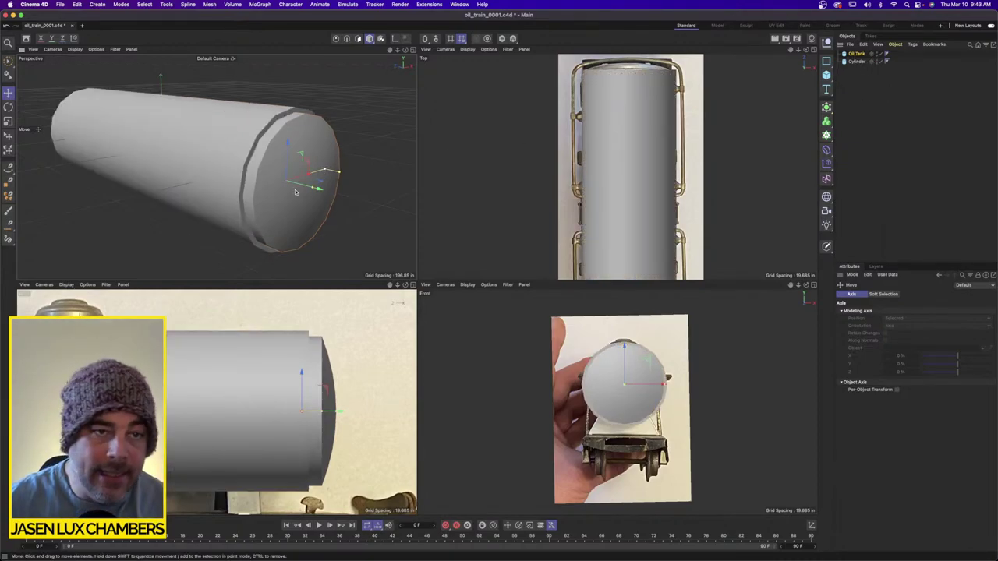
pyautogui.moveTo(296, 192)
pyautogui.keyDown('alt'); pyautogui.mouseDown()
pyautogui.moveTo(297, 167)
pyautogui.moveTo(295, 183)
pyautogui.moveTo(306, 176)
pyautogui.mouseUp(); pyautogui.keyUp('alt')
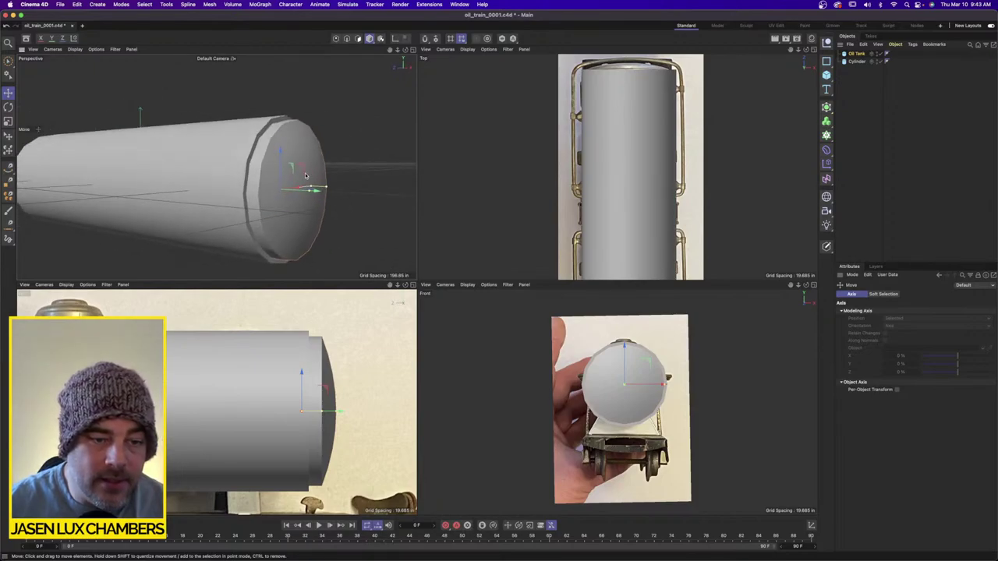
pyautogui.click(306, 176)
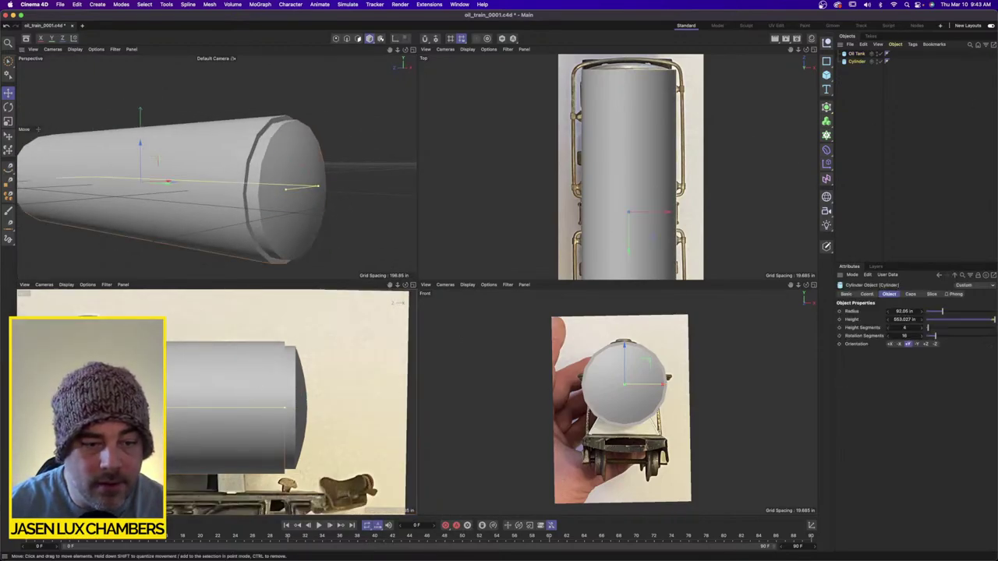
pyautogui.keyDown('alt'); pyautogui.moveTo(265, 405); pyautogui.dragTo(364, 388, button='middle'); pyautogui.keyUp('alt')
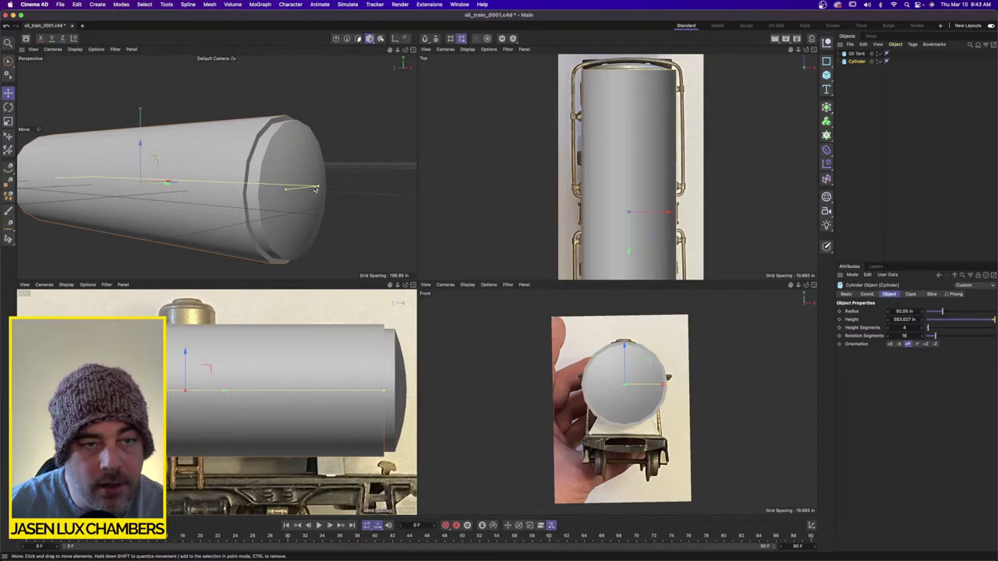
pyautogui.moveTo(316, 188); pyautogui.dragTo(315, 188)
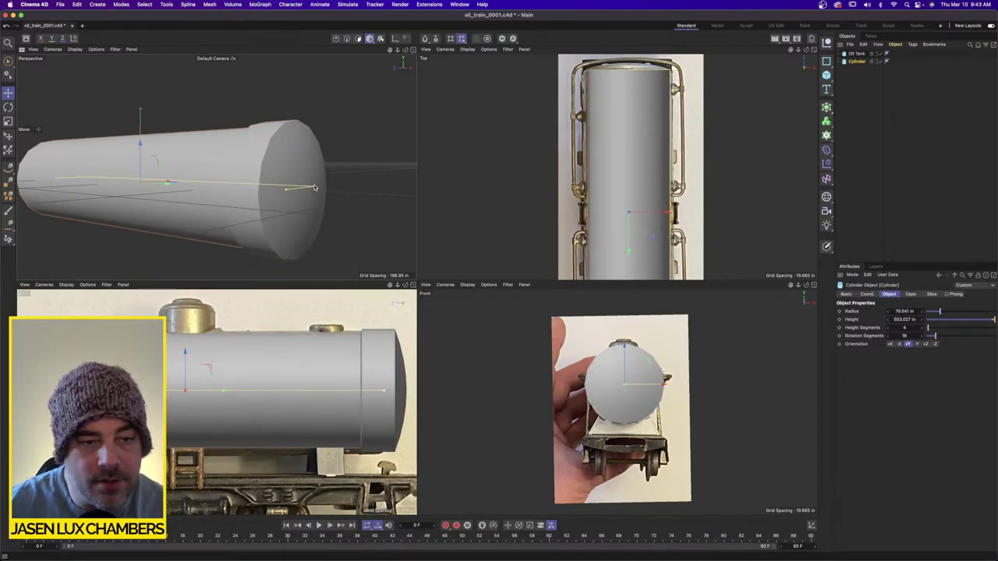
# Lower the cylinder and Oil Tank together slightly to fit the side reference, and set the cylinder's radius to about 85.4 in.
pyautogui.keyDown('shift'); pyautogui.click(381, 353); pyautogui.keyUp('shift')
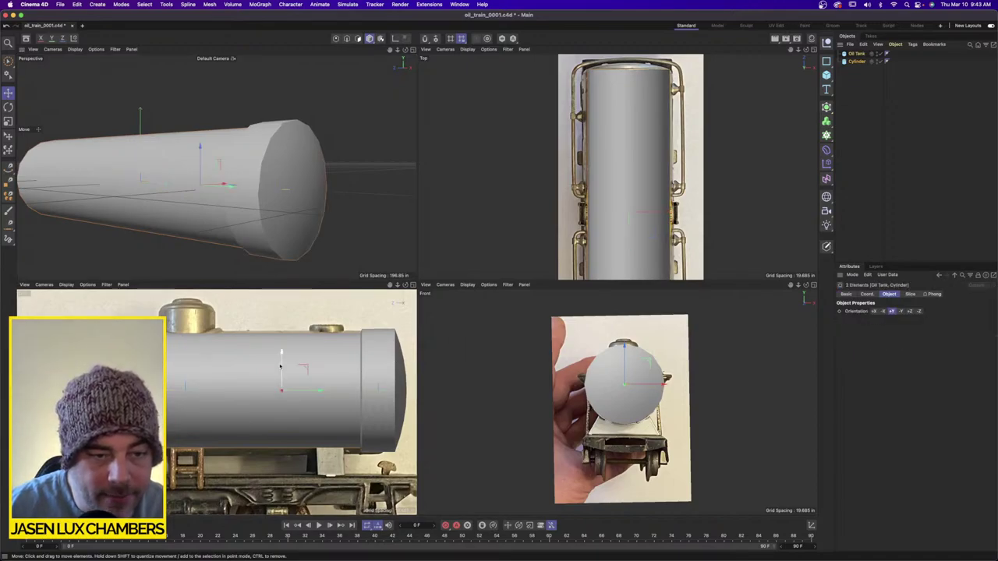
pyautogui.moveTo(281, 361); pyautogui.dragTo(281, 363)
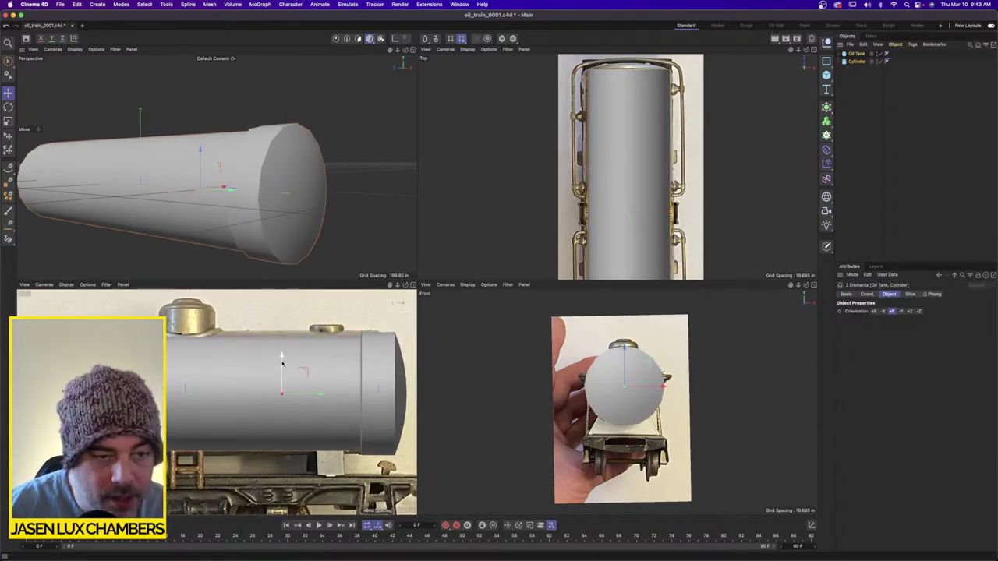
pyautogui.click(243, 369)
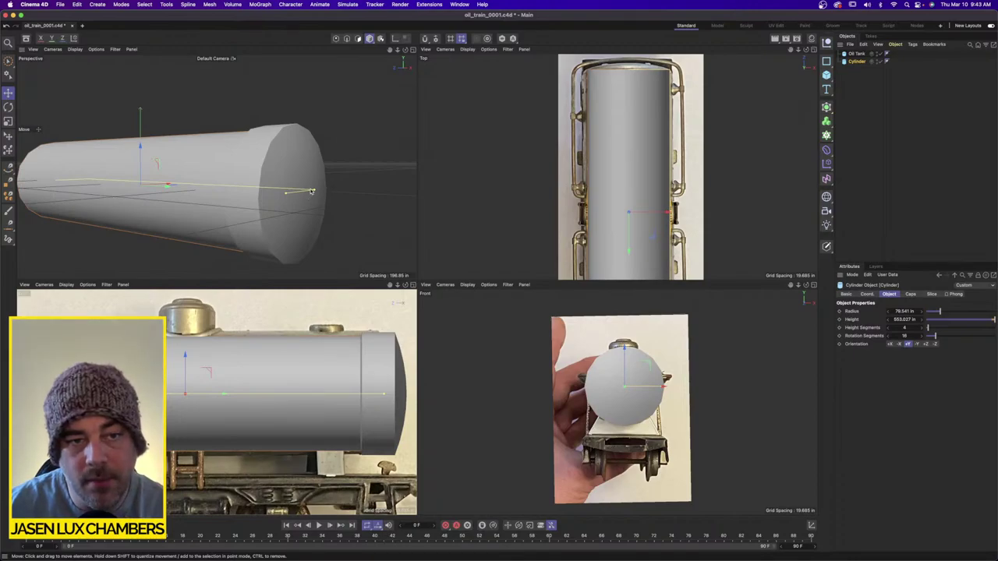
pyautogui.moveTo(312, 191); pyautogui.dragTo(316, 189)
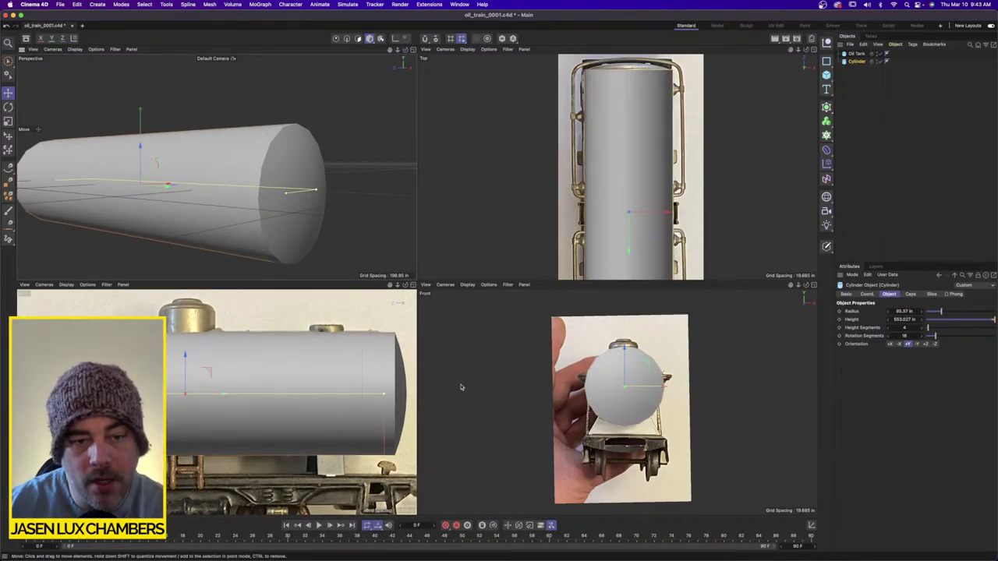
# Pull the Oil Tank away from the cylinder's end, shorten its height, and set its cap height to about 21 in.
pyautogui.click(398, 382)
pyautogui.scroll(4, 320, 193)
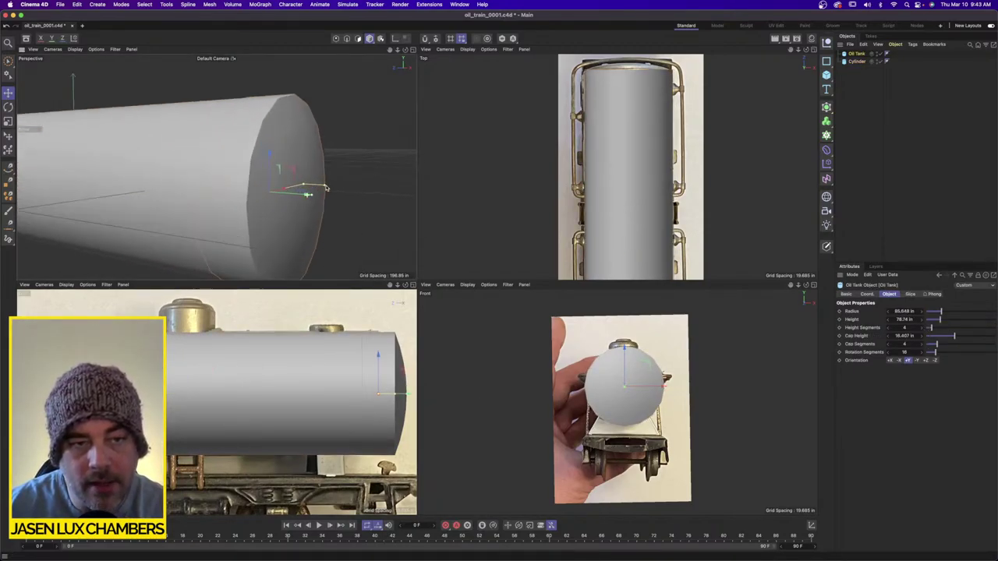
pyautogui.keyDown('alt'); pyautogui.moveTo(319, 192); pyautogui.dragTo(357, 178); pyautogui.keyUp('alt')
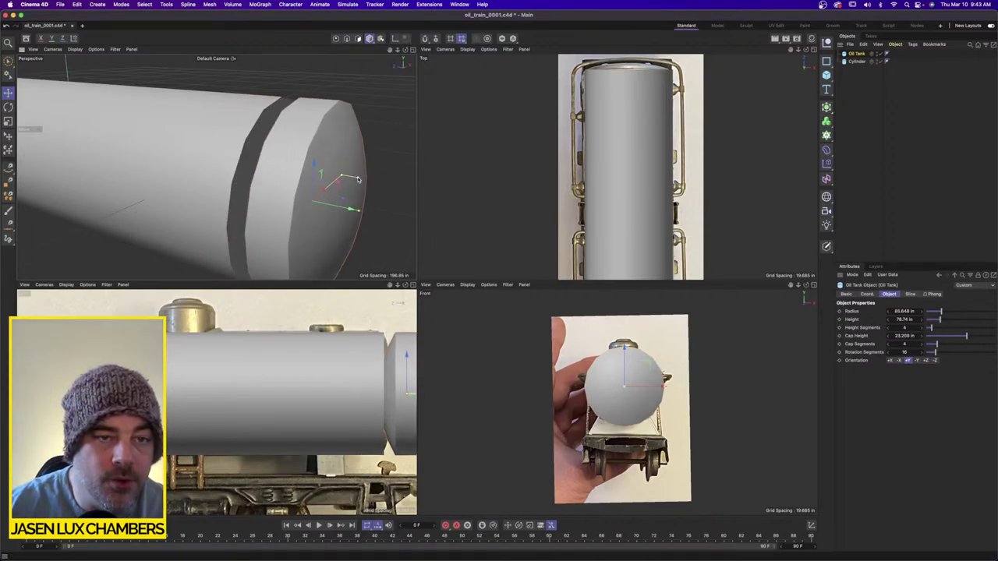
pyautogui.moveTo(360, 218); pyautogui.dragTo(349, 177)
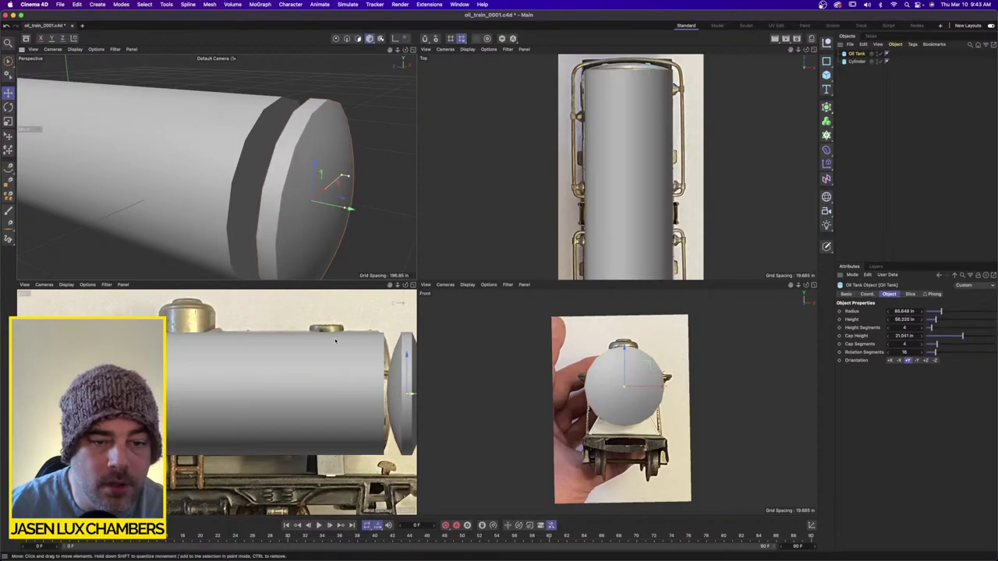
# Slide the Oil Tank back into the cylinder's end so its dome caps the body in the side view.
pyautogui.scroll(2, 241, 330)
pyautogui.keyDown('alt'); pyautogui.moveTo(338, 340); pyautogui.dragTo(200, 326, button='middle'); pyautogui.keyUp('alt')
pyautogui.moveTo(322, 392); pyautogui.dragTo(301, 391)
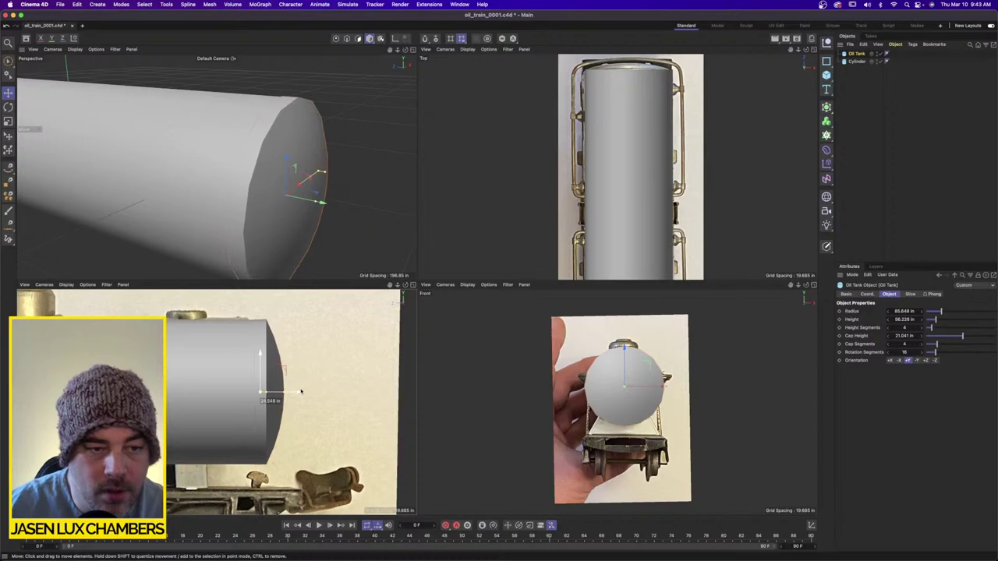
# Set the rotation segments of both the Cylinder and the Oil Tank to 32.
pyautogui.click(211, 168)
pyautogui.keyDown('alt'); pyautogui.moveTo(212, 168); pyautogui.dragTo(314, 188); pyautogui.keyUp('alt')
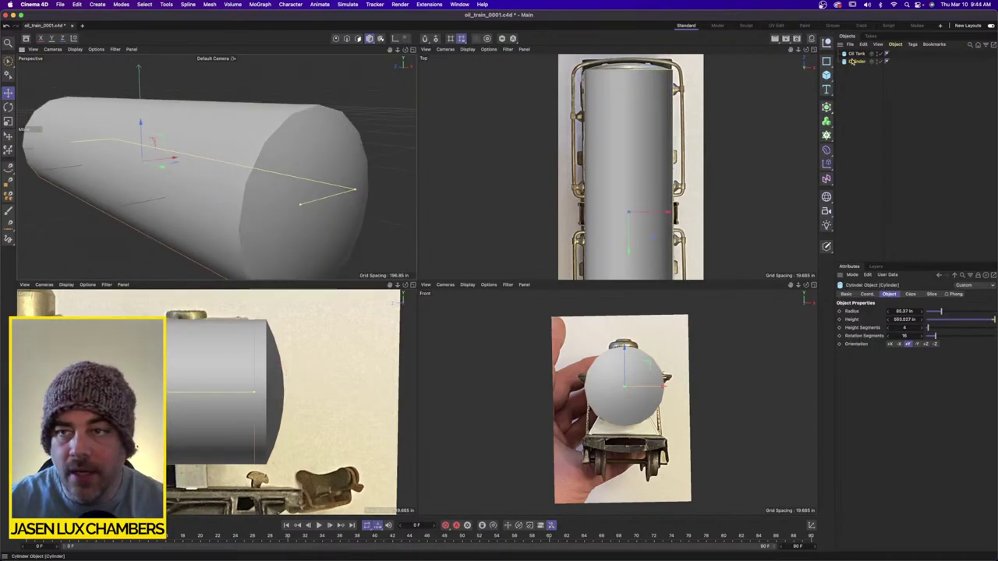
pyautogui.doubleClick(909, 335)
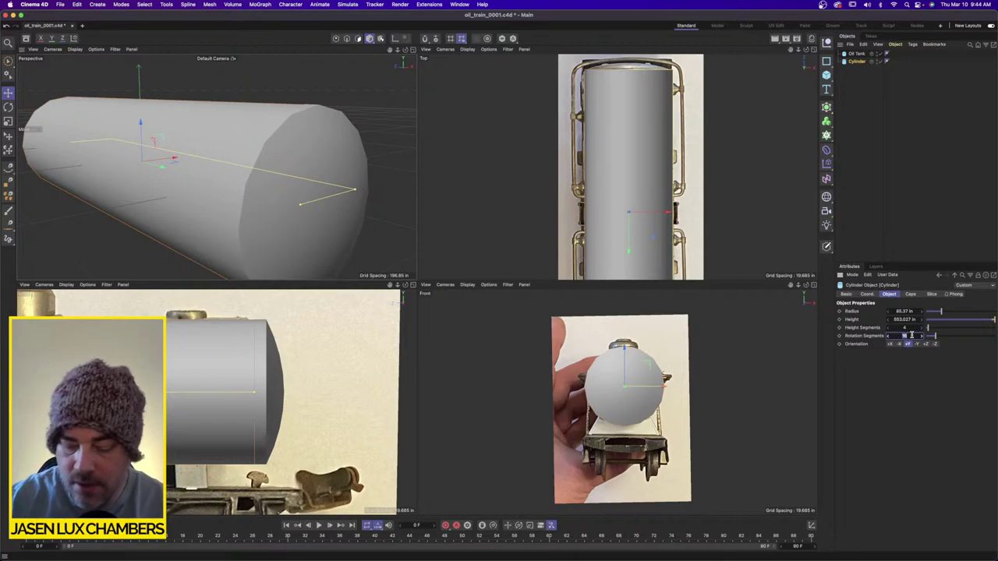
pyautogui.click(857, 54)
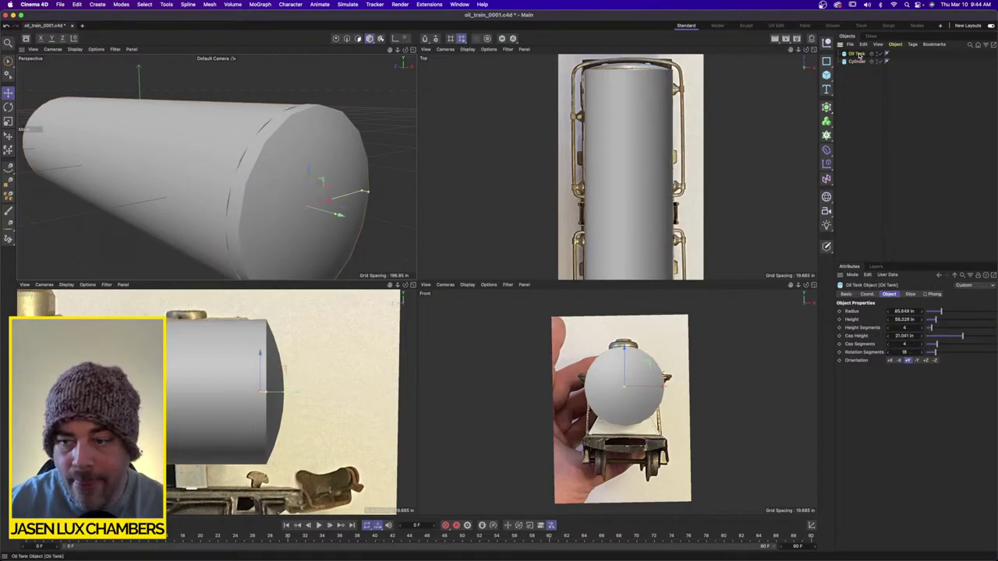
pyautogui.doubleClick(907, 352)
pyautogui.write('32')
pyautogui.press('Return')
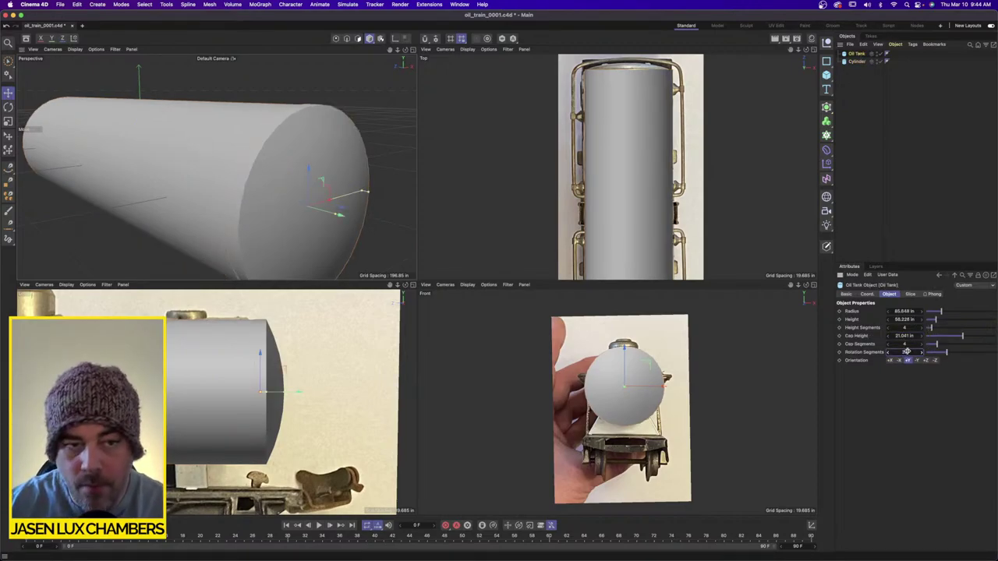
pyautogui.moveTo(248, 133)
pyautogui.keyDown('alt'); pyautogui.mouseDown()
pyautogui.moveTo(281, 137)
pyautogui.moveTo(231, 131)
pyautogui.mouseUp(); pyautogui.keyUp('alt')
# Enable Fillet on the caps of the main cylinder.
pyautogui.click(850, 62)
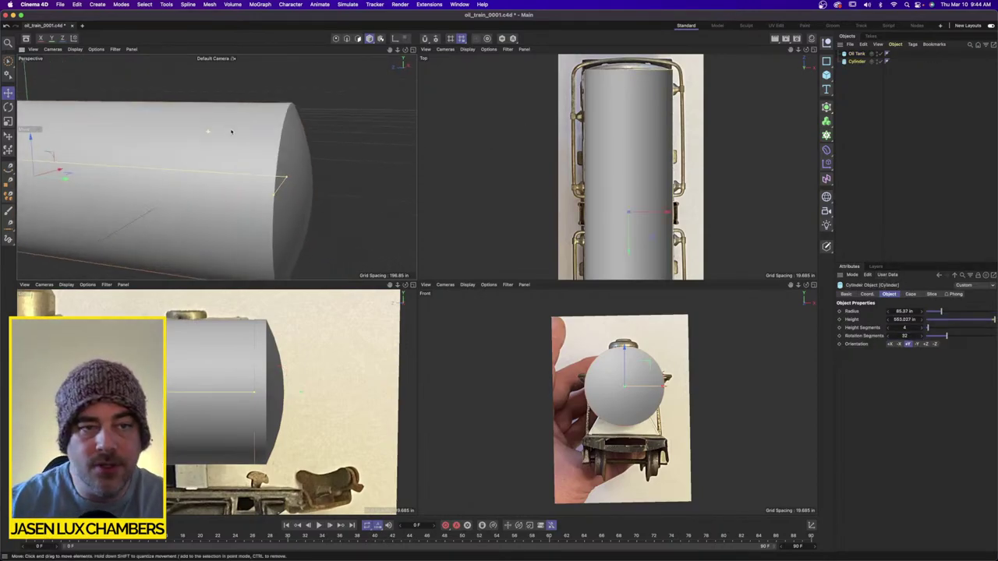
pyautogui.click(413, 50)
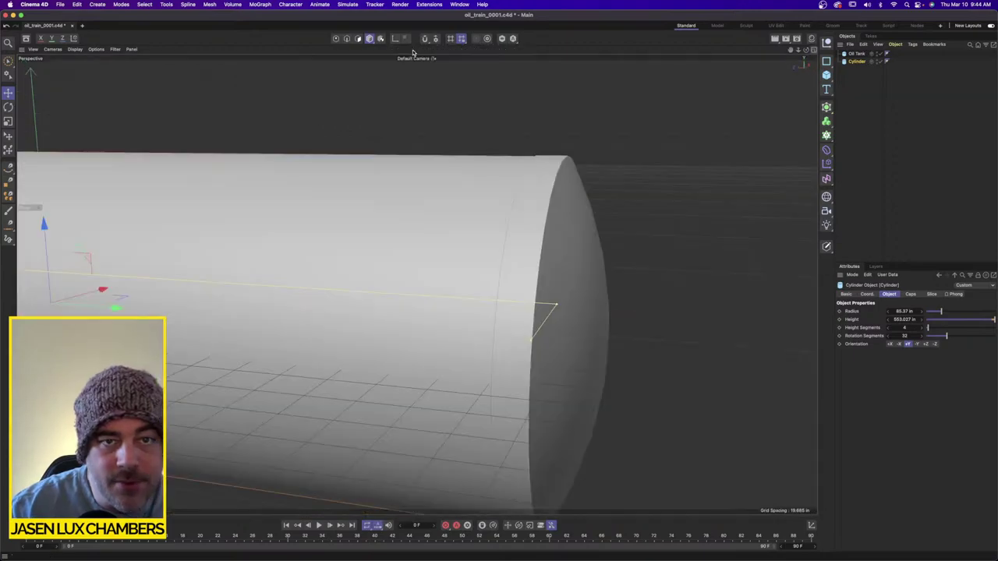
pyautogui.keyDown('alt'); pyautogui.moveTo(550, 209); pyautogui.dragTo(525, 149); pyautogui.keyUp('alt')
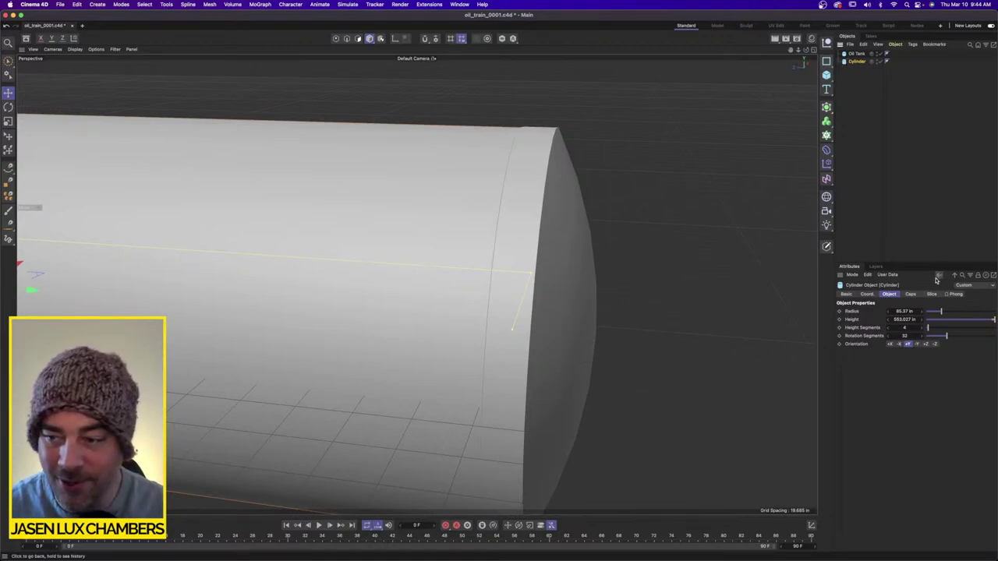
pyautogui.click(912, 294)
pyautogui.click(870, 331)
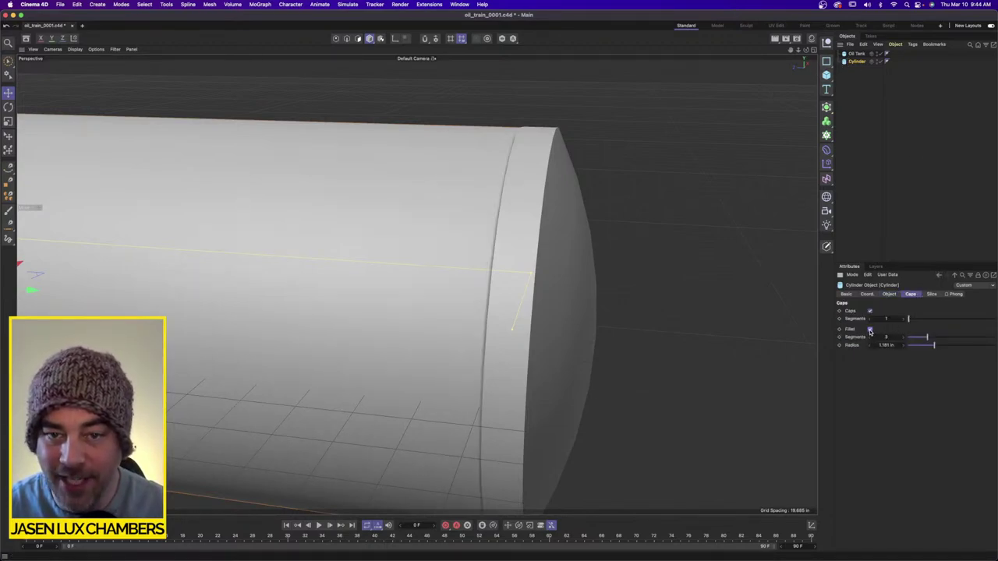
# Reduce the Oil Tank's radius to slightly less than the cylinder's, leaving a fine seam at the joint.
pyautogui.click(855, 53)
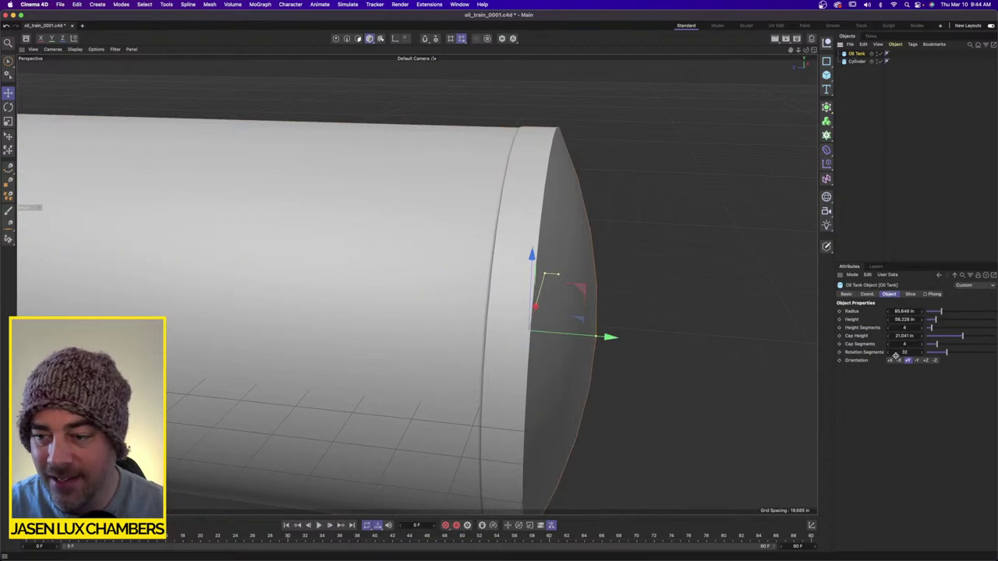
pyautogui.keyDown('alt'); pyautogui.moveTo(501, 231); pyautogui.dragTo(573, 237); pyautogui.keyUp('alt')
pyautogui.keyDown('alt'); pyautogui.moveTo(540, 167); pyautogui.dragTo(573, 223); pyautogui.keyUp('alt')
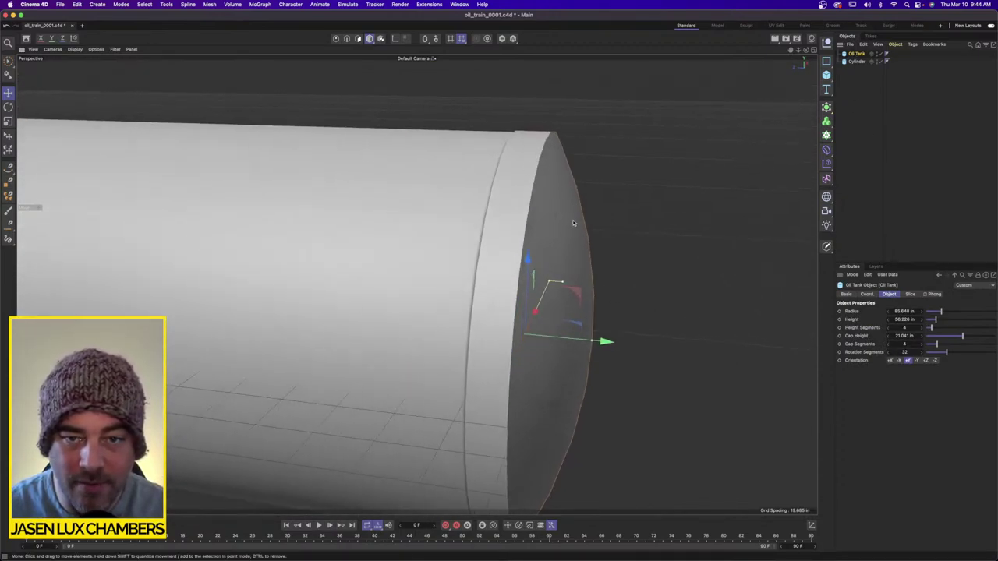
pyautogui.moveTo(551, 283); pyautogui.dragTo(441, 249)
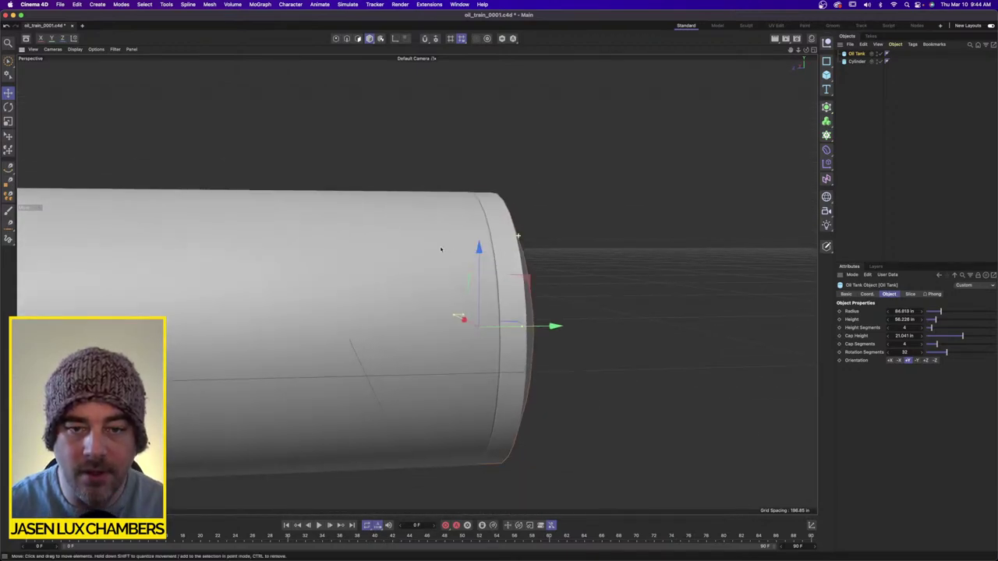
pyautogui.keyDown('alt'); pyautogui.moveTo(441, 250); pyautogui.dragTo(382, 261, button='right'); pyautogui.keyUp('alt')
pyautogui.keyDown('alt'); pyautogui.moveTo(382, 261); pyautogui.dragTo(436, 267); pyautogui.keyUp('alt')
pyautogui.scroll(3, 579, 241)
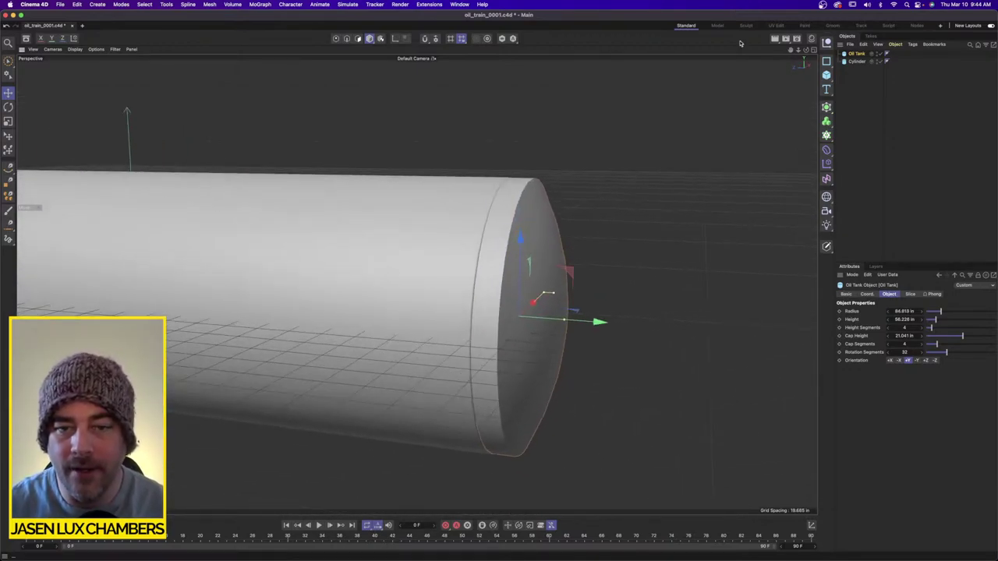
pyautogui.click(814, 50)
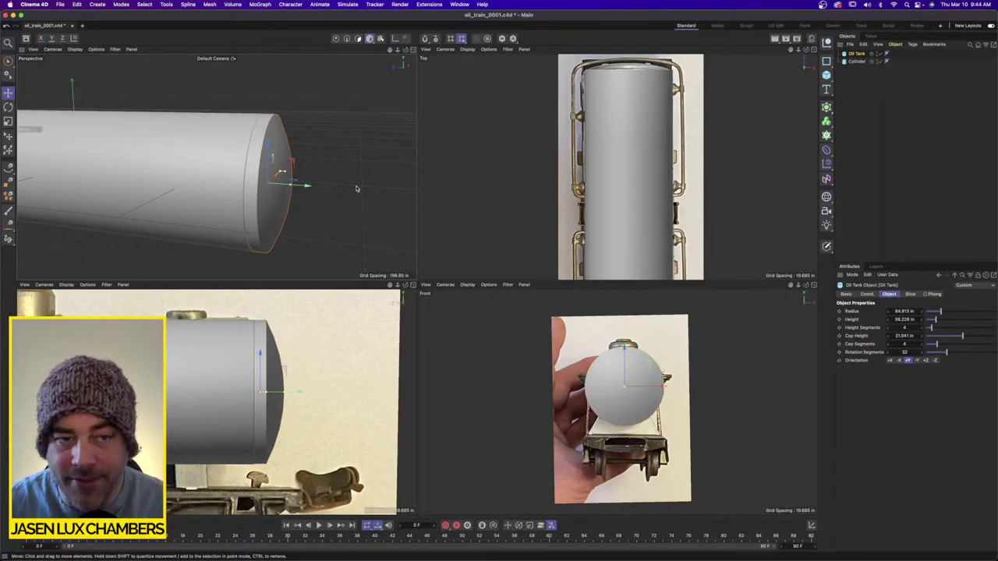
# Reduce the Oil Tank's height to about 51 in and shift it slightly into the cylinder to narrow the exposed rim.
pyautogui.keyDown('alt'); pyautogui.moveTo(357, 189); pyautogui.dragTo(359, 189); pyautogui.keyUp('alt')
pyautogui.keyDown('alt'); pyautogui.moveTo(272, 178); pyautogui.dragTo(273, 136); pyautogui.keyUp('alt')
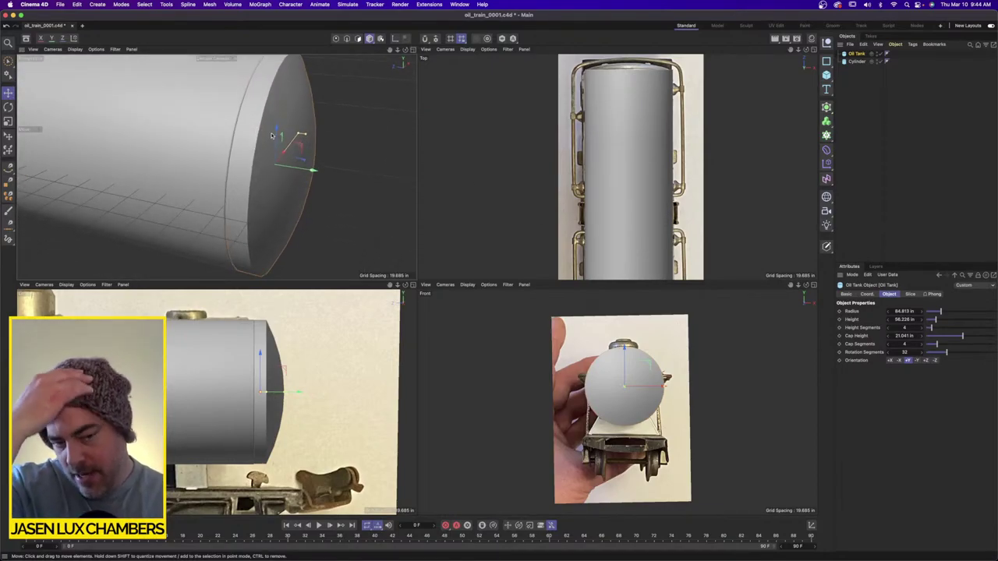
pyautogui.middleClick(315, 126)
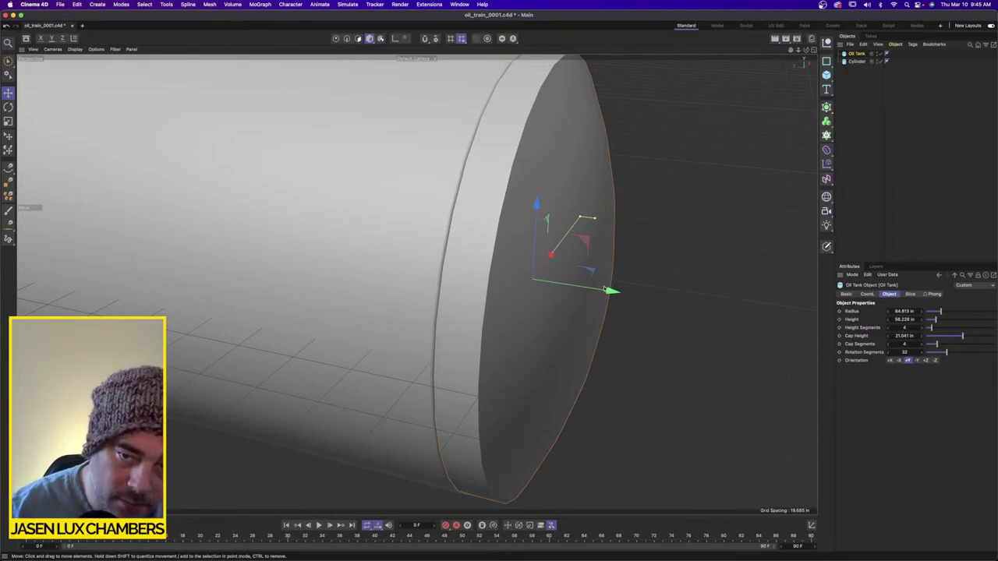
pyautogui.moveTo(608, 288); pyautogui.dragTo(600, 289)
pyautogui.scroll(-4, 470, 303)
pyautogui.keyDown('alt'); pyautogui.moveTo(470, 304); pyautogui.dragTo(488, 293); pyautogui.keyUp('alt')
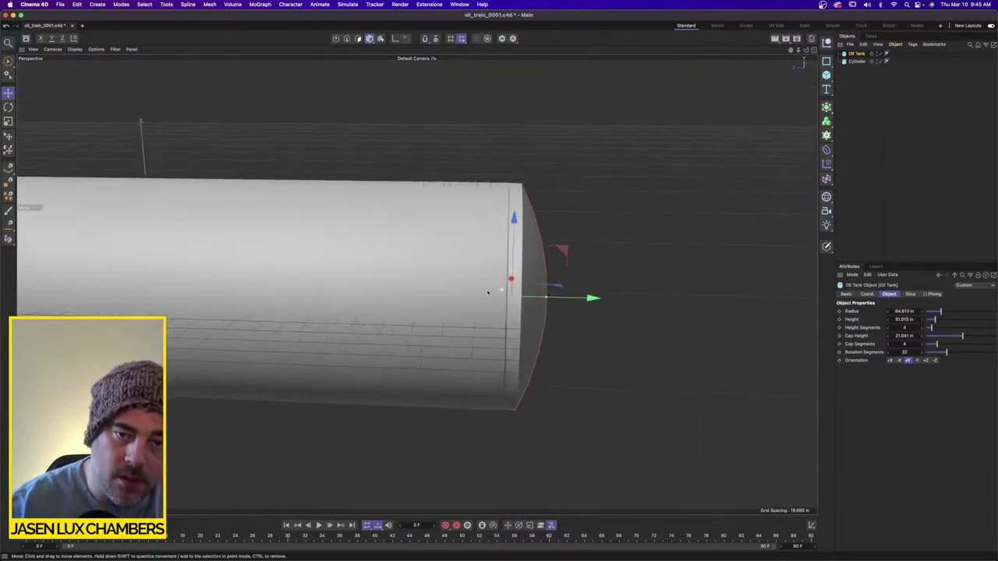
pyautogui.scroll(-2, 487, 292)
pyautogui.click(813, 50)
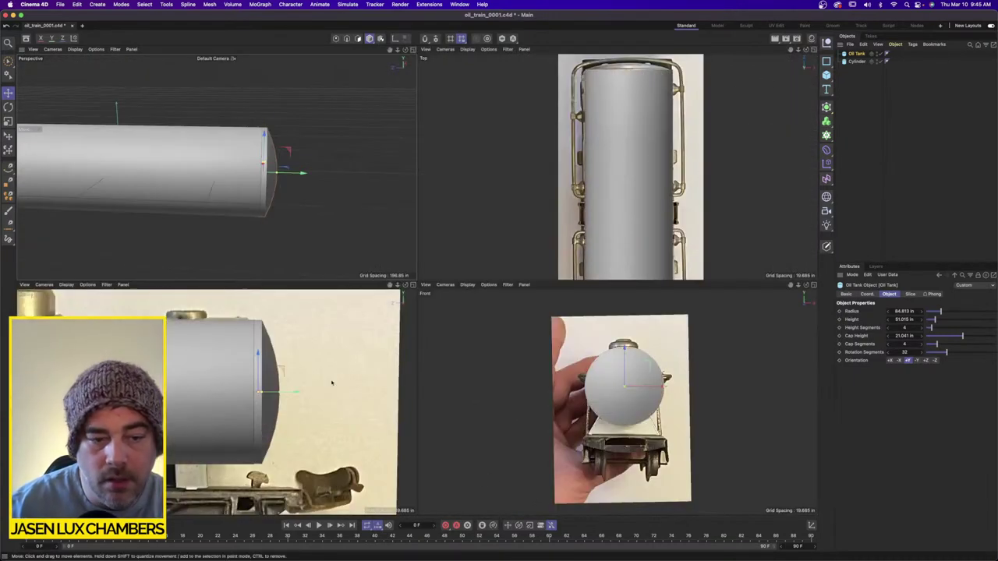
# Add a Symmetry object, nest the Oil Tank in it, and set the mirror plane to XY to cap the tank's opposite end.
pyautogui.scroll(-4, 288, 362)
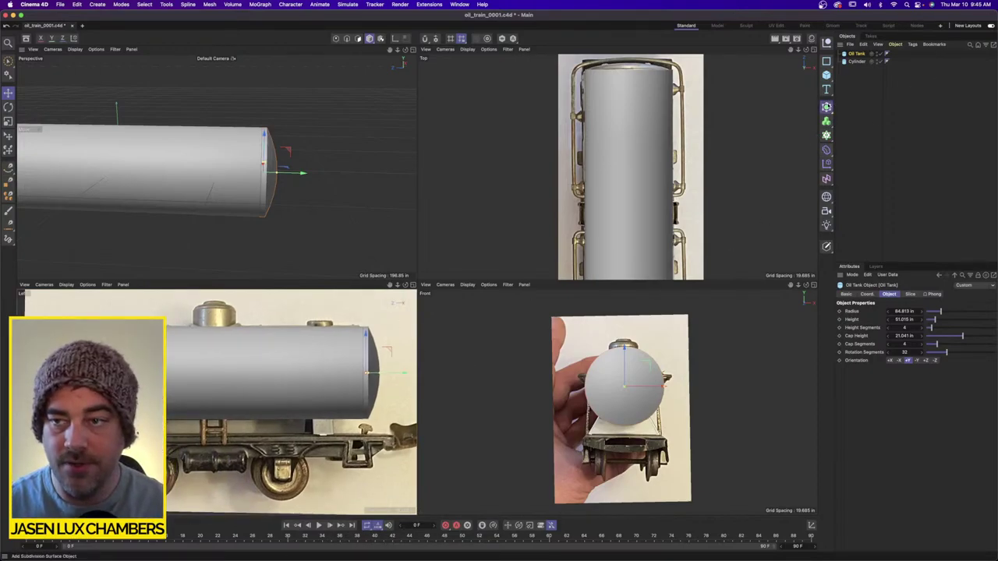
pyautogui.click(826, 107)
pyautogui.click(875, 193)
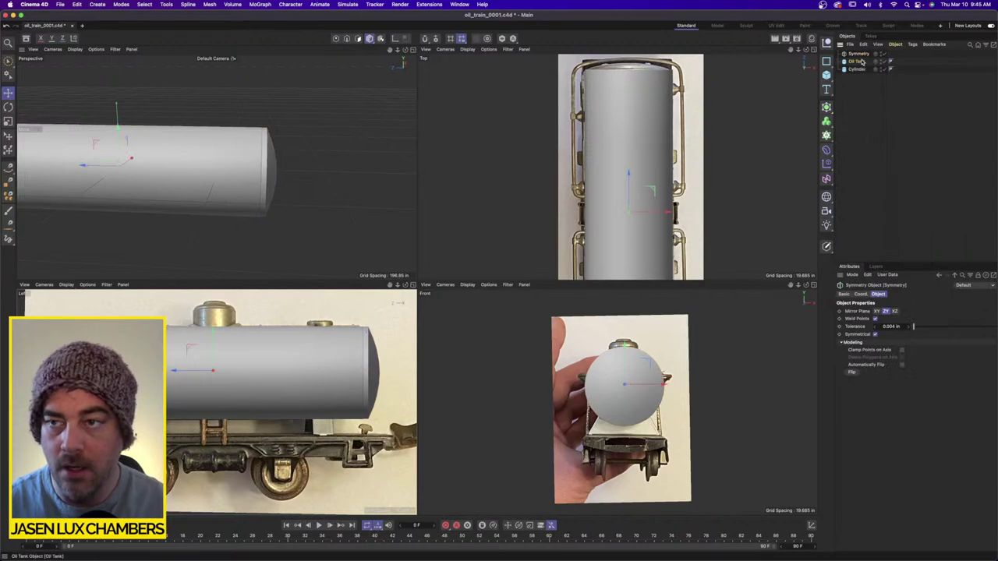
pyautogui.moveTo(859, 62); pyautogui.dragTo(864, 55)
pyautogui.click(859, 53)
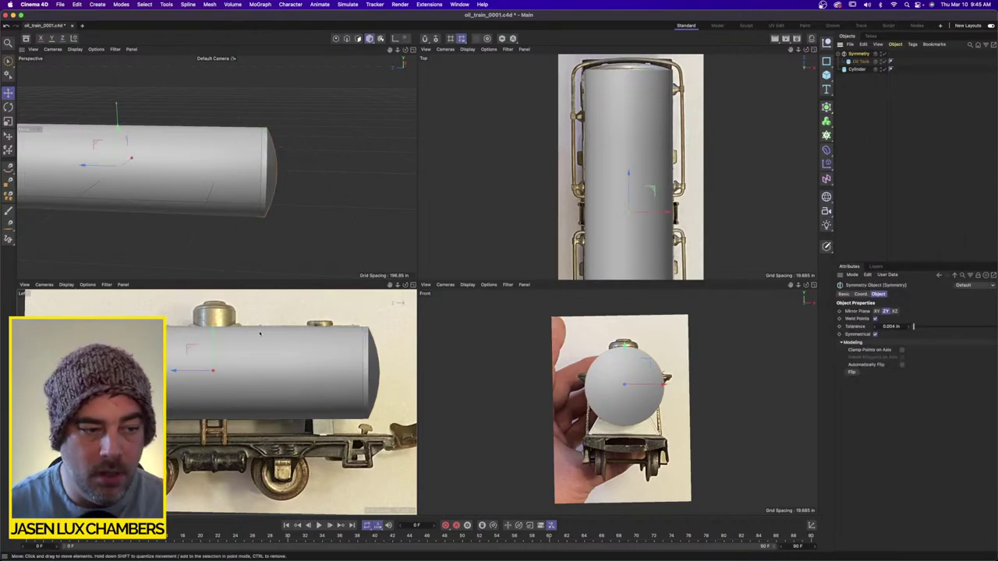
pyautogui.click(877, 311)
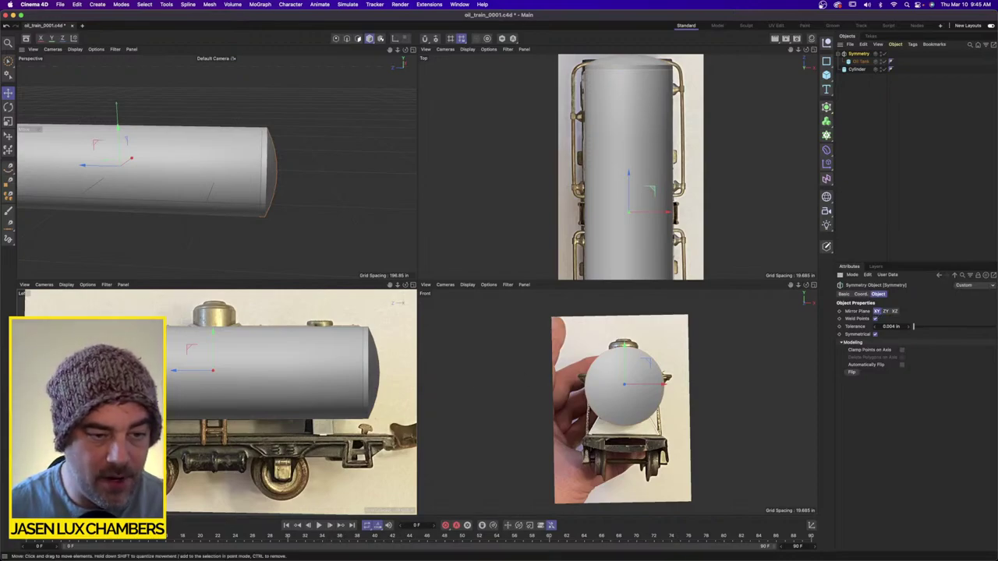
pyautogui.click(884, 202)
pyautogui.keyDown('alt'); pyautogui.moveTo(205, 149); pyautogui.dragTo(176, 156); pyautogui.keyUp('alt')
pyautogui.scroll(-3, 176, 156)
pyautogui.keyDown('alt'); pyautogui.moveTo(176, 156); pyautogui.dragTo(221, 164, button='middle'); pyautogui.keyUp('alt')
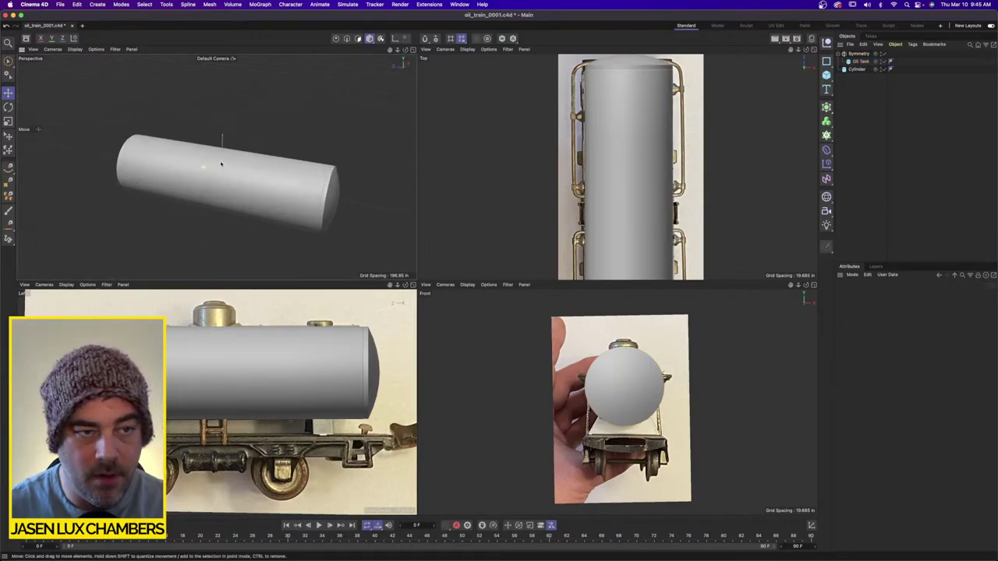
# Group all the tank parts under a null and hide the group to expose the reference photos.
pyautogui.keyDown('alt'); pyautogui.moveTo(221, 164); pyautogui.dragTo(249, 154); pyautogui.keyUp('alt')
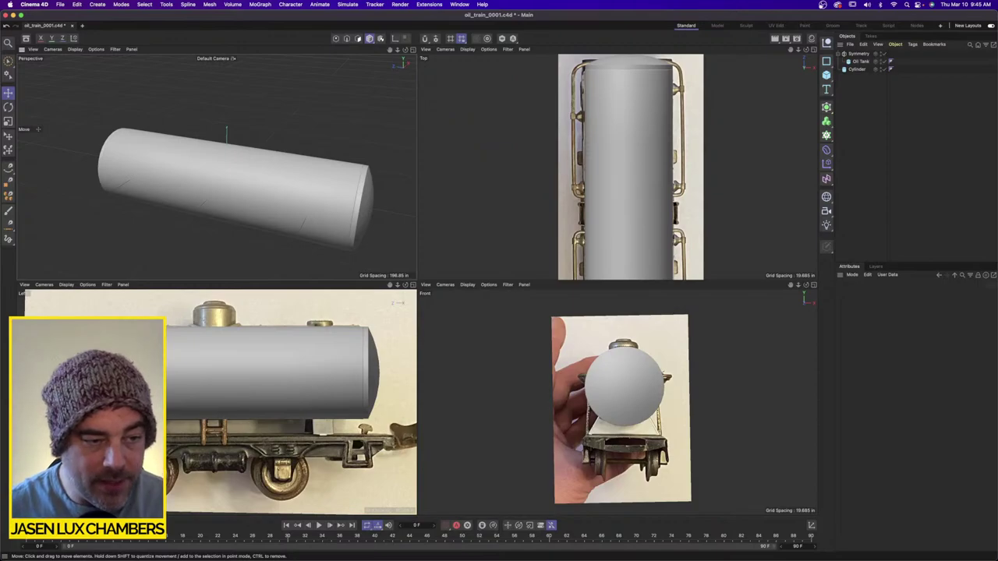
pyautogui.press('super+a')
pyautogui.hotkey('alt', 'g')
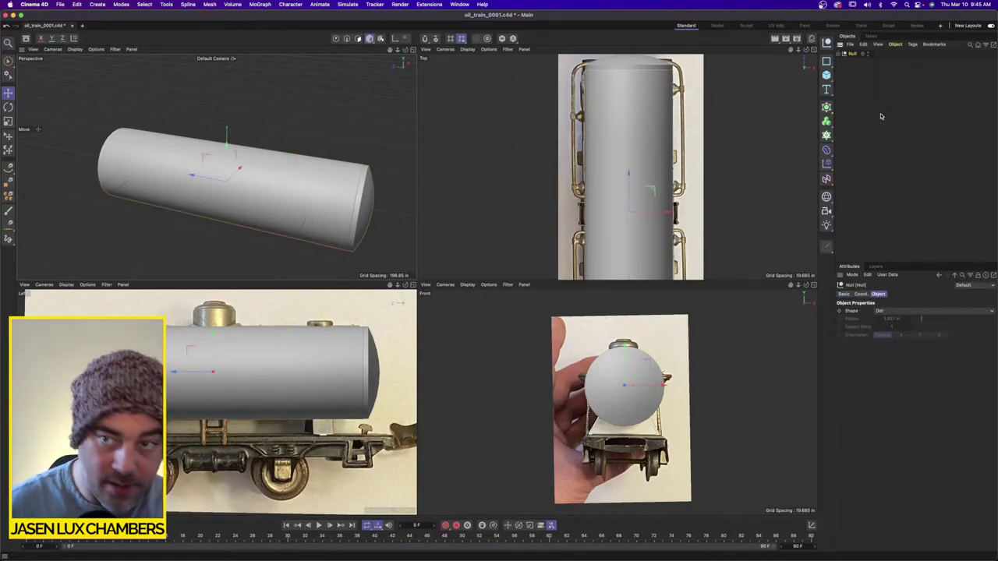
pyautogui.keyDown('alt'); pyautogui.doubleClick(868, 54); pyautogui.keyUp('alt')
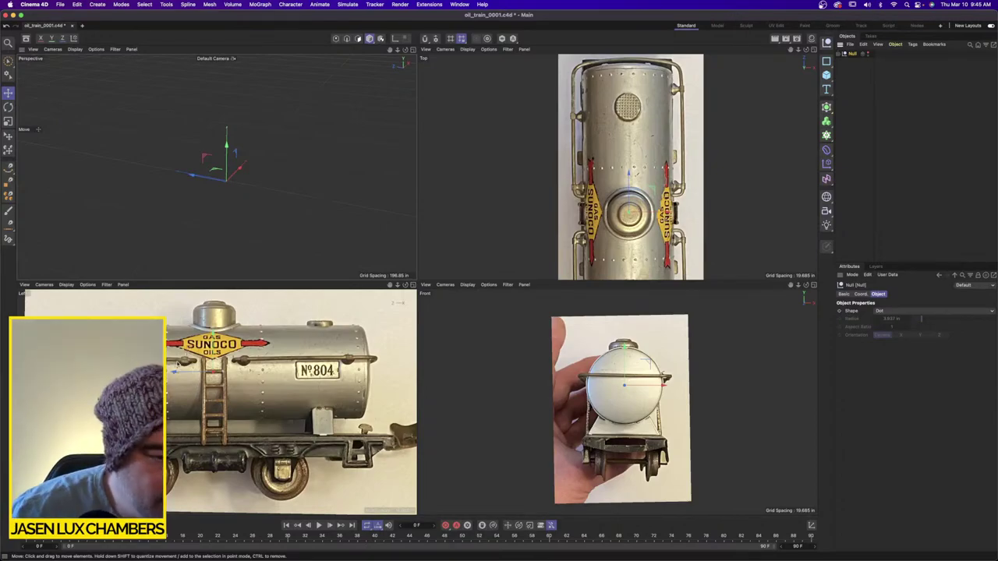
# Add a Sphere primitive as the base shape for the rivets seen on the reference tank.
pyautogui.scroll(6, 176, 364)
pyautogui.scroll(-2, 226, 361)
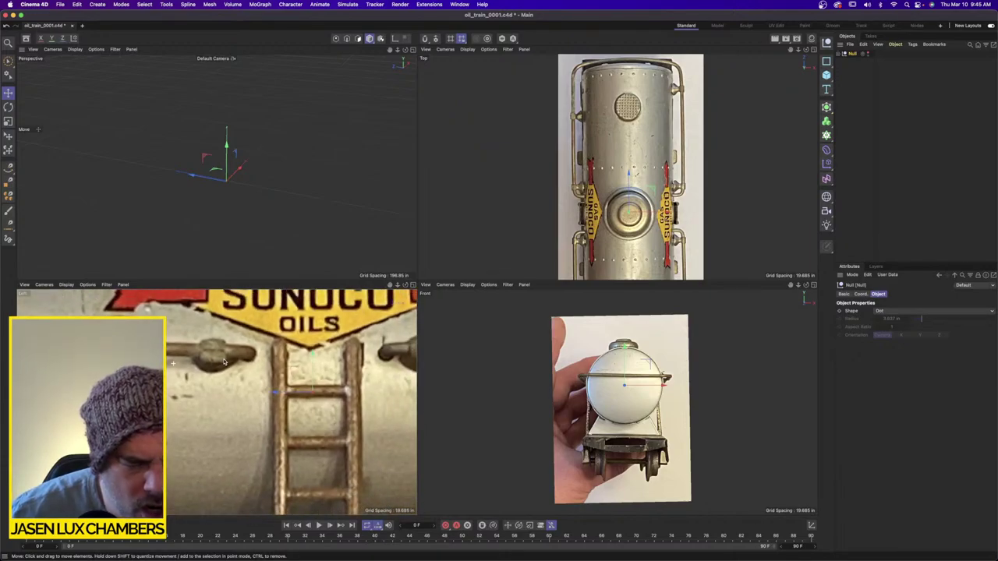
pyautogui.scroll(2, 228, 360)
pyautogui.scroll(-8, 231, 358)
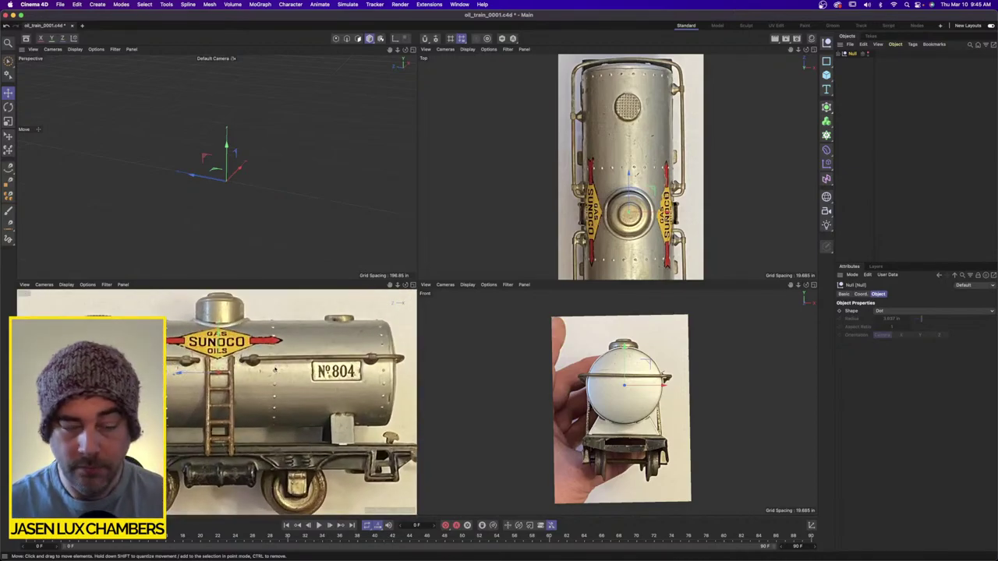
pyautogui.click(826, 75)
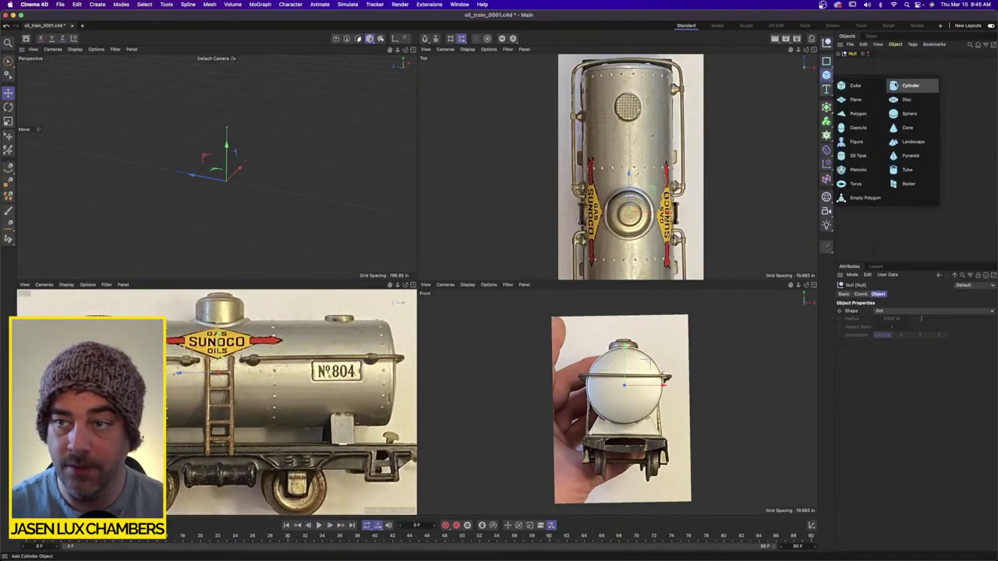
pyautogui.click(909, 113)
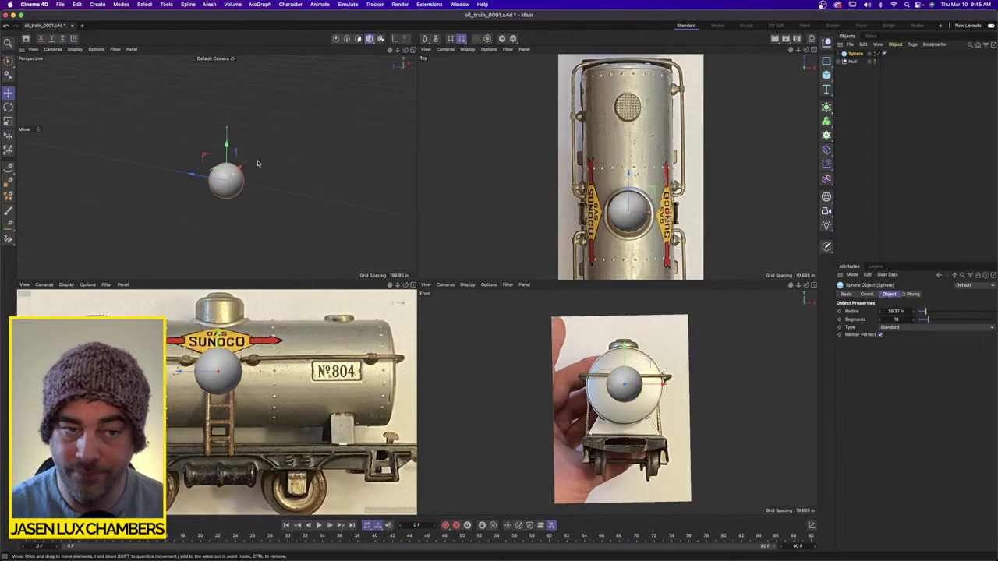
pyautogui.scroll(2, 194, 171)
pyautogui.press('o')
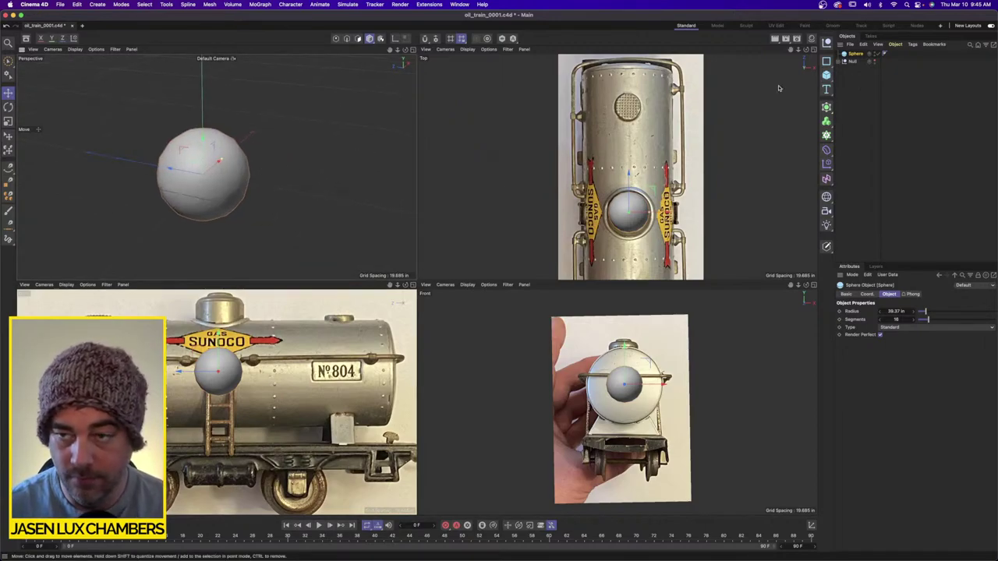
# Add a Cloner object and nest the Sphere in it.
pyautogui.click(826, 135)
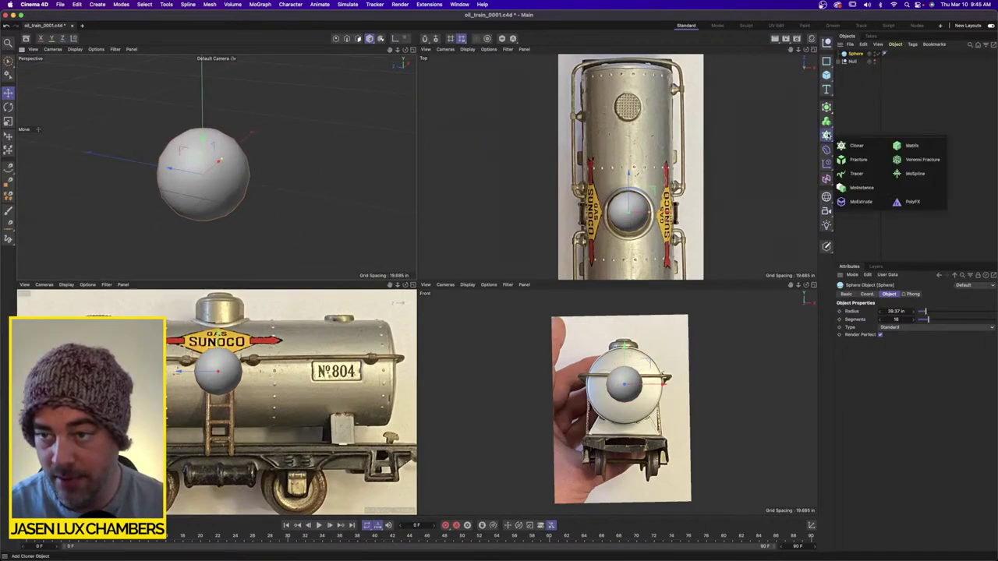
pyautogui.click(864, 147)
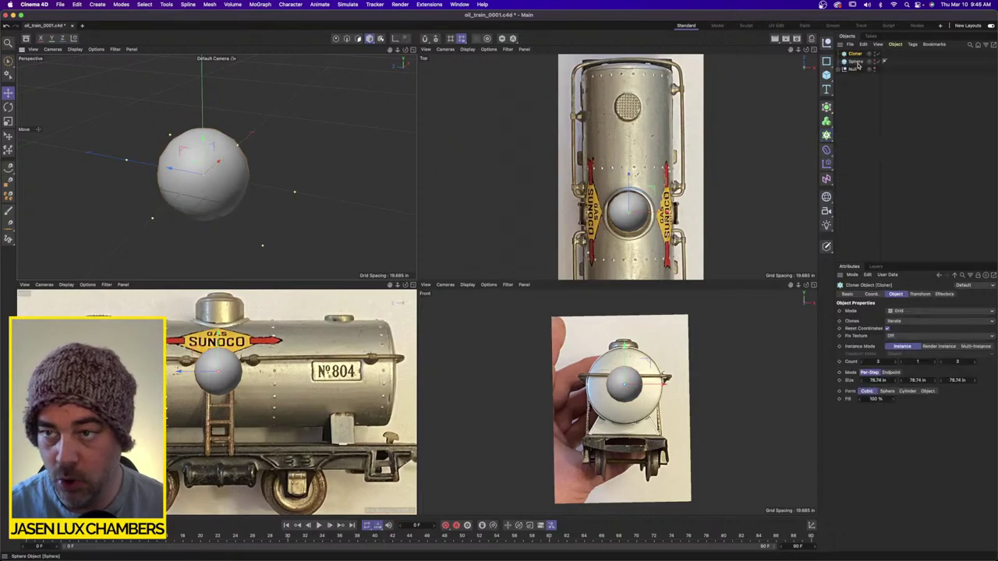
pyautogui.moveTo(859, 62); pyautogui.dragTo(856, 54)
pyautogui.click(856, 54)
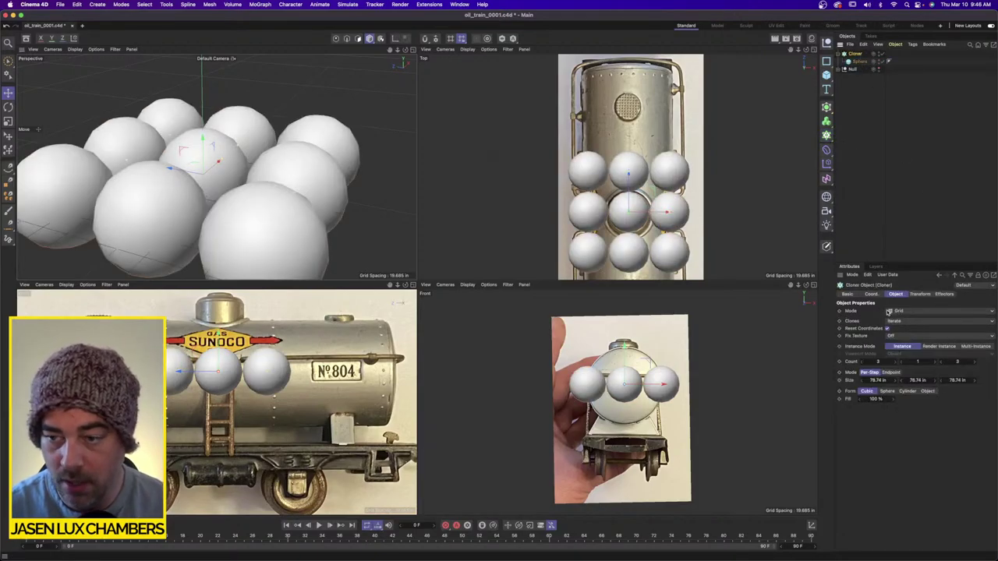
# Set the Cloner to Radial mode and spread its clones out to a radius of about 202 in.
pyautogui.press('h')
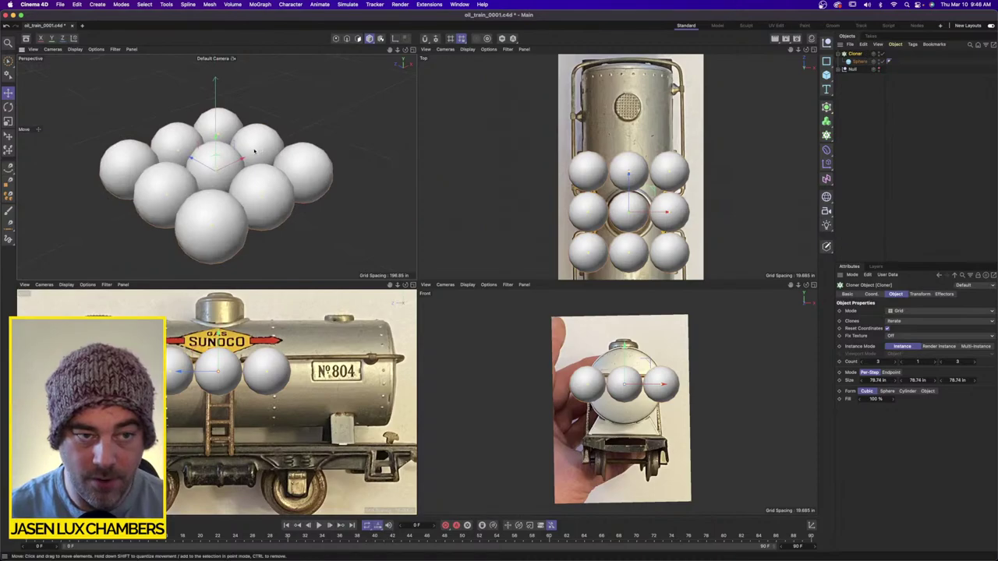
pyautogui.click(910, 312)
pyautogui.click(923, 335)
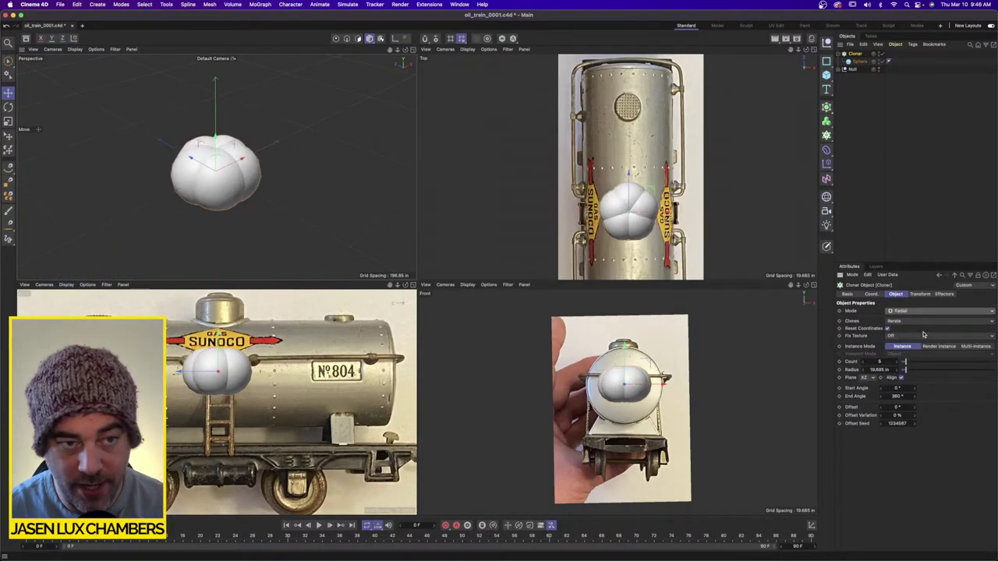
pyautogui.moveTo(230, 166); pyautogui.dragTo(308, 125)
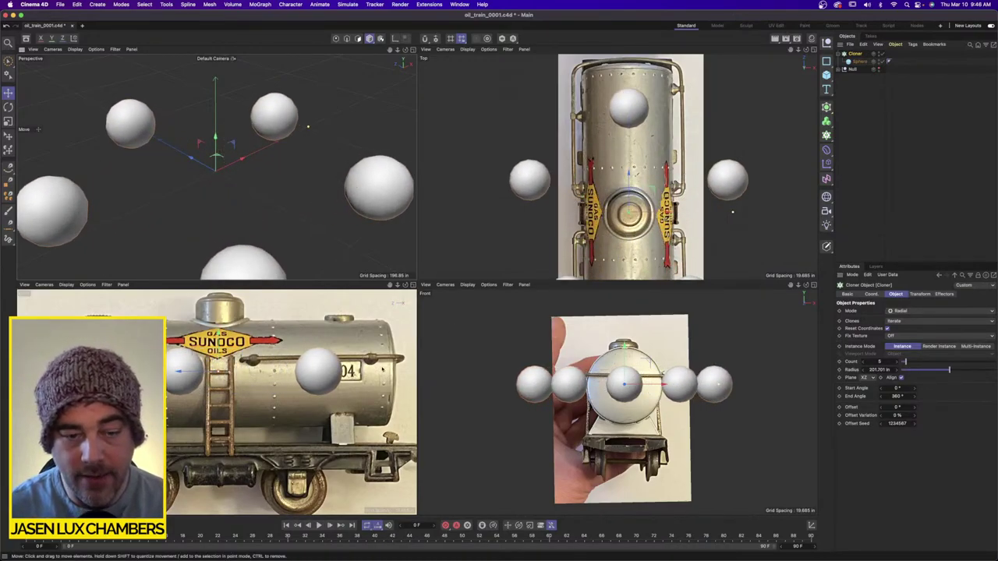
# Copy the main Cylinder's radius of 85.37 in and use it as the Cloner's radius.
pyautogui.click(840, 70)
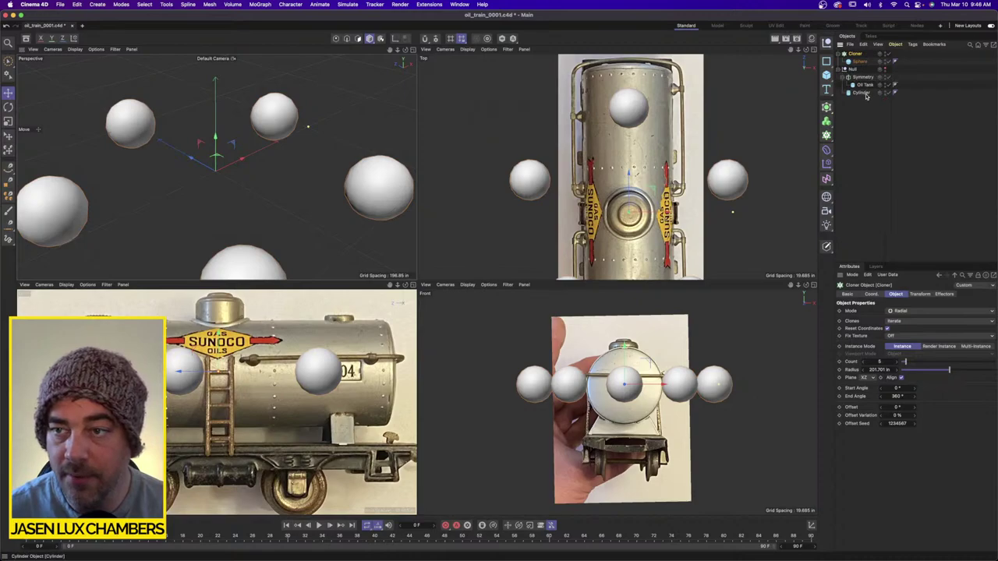
pyautogui.click(860, 93)
pyautogui.click(889, 294)
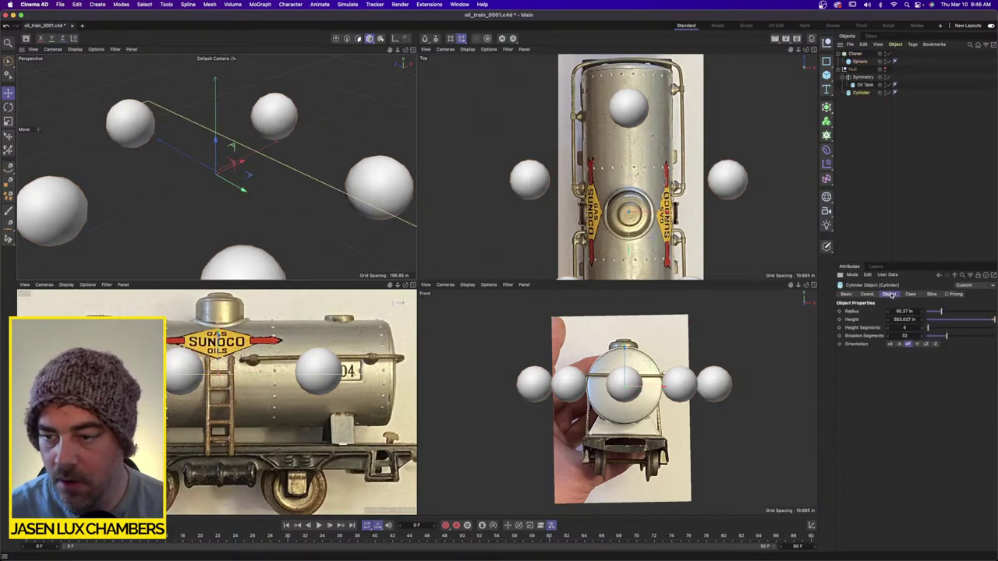
pyautogui.click(905, 311)
pyautogui.press('super+c')
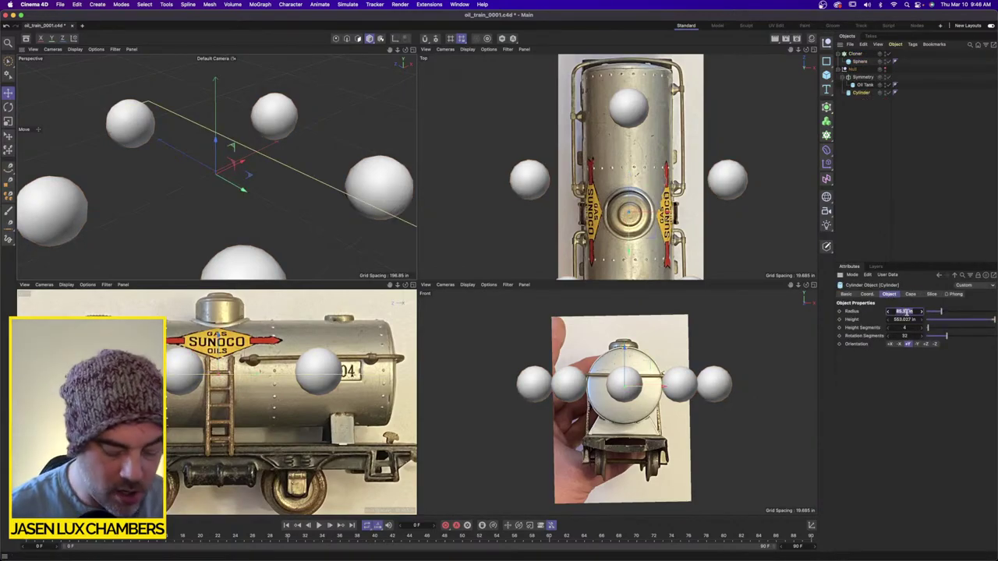
pyautogui.click(888, 164)
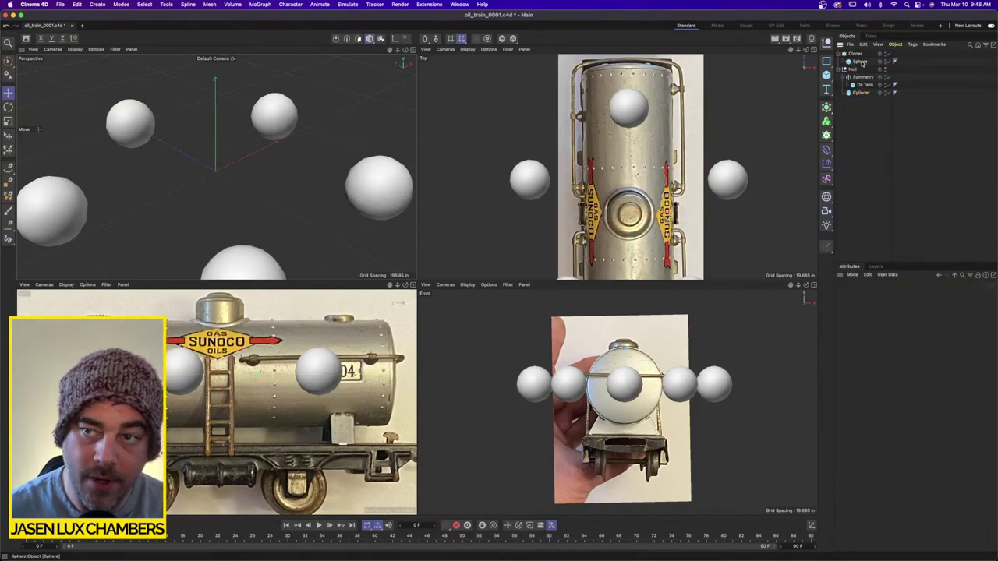
pyautogui.click(855, 53)
pyautogui.click(881, 370)
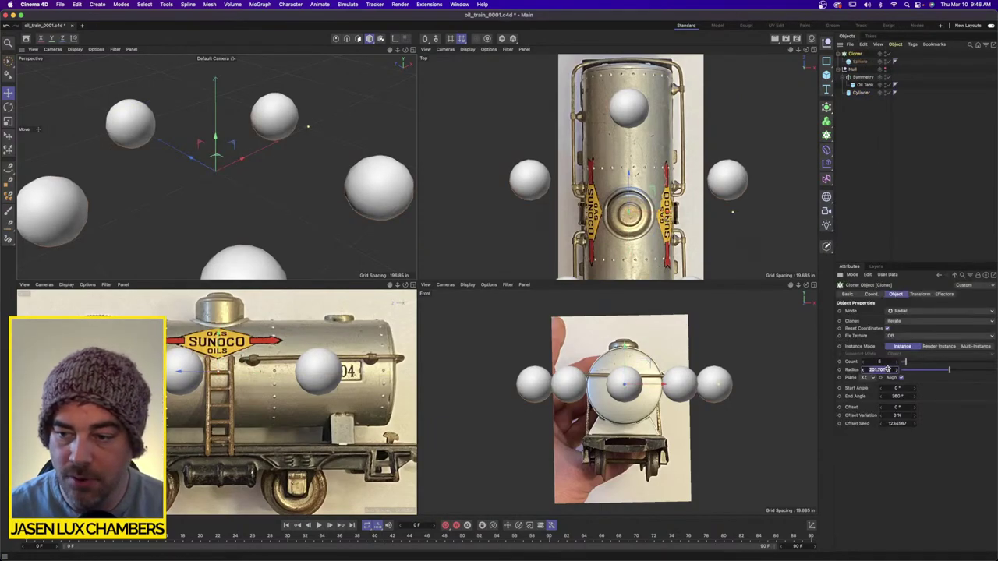
pyautogui.press('super+v')
pyautogui.press('Return')
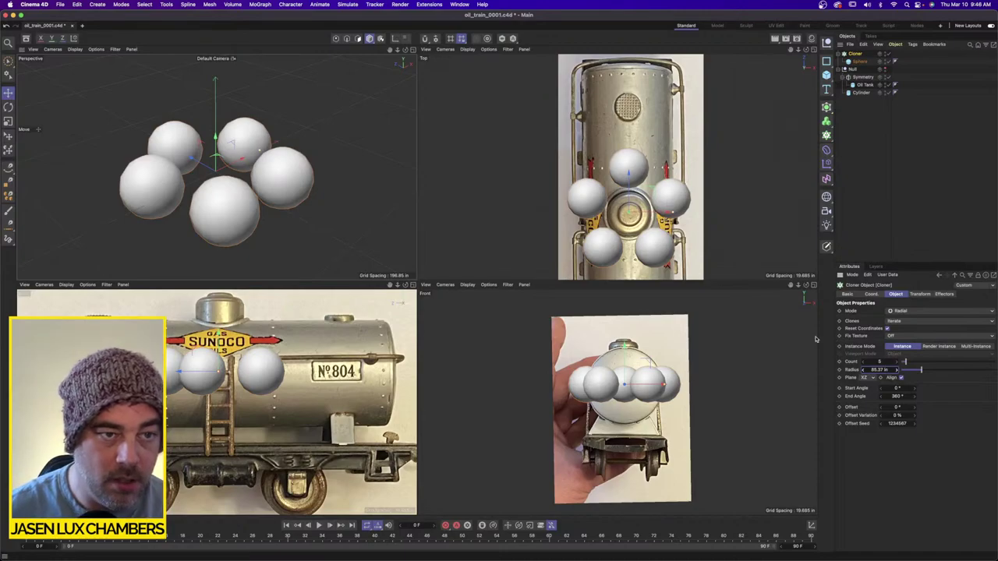
# Rotate the Cloner so its ring stands upright around the tank's long axis, and set its count to 24.
pyautogui.click(8, 107)
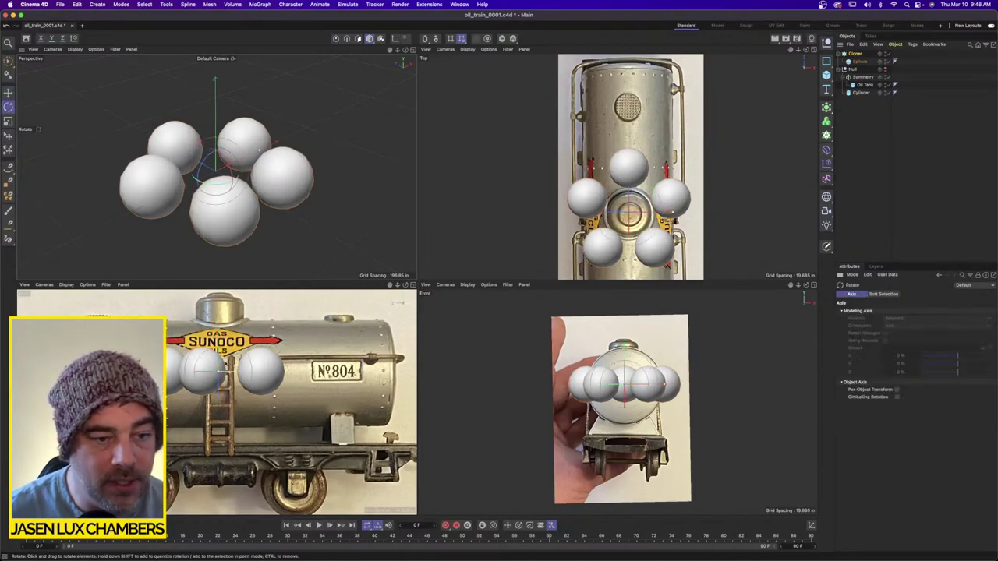
pyautogui.moveTo(234, 351); pyautogui.dragTo(235, 386)
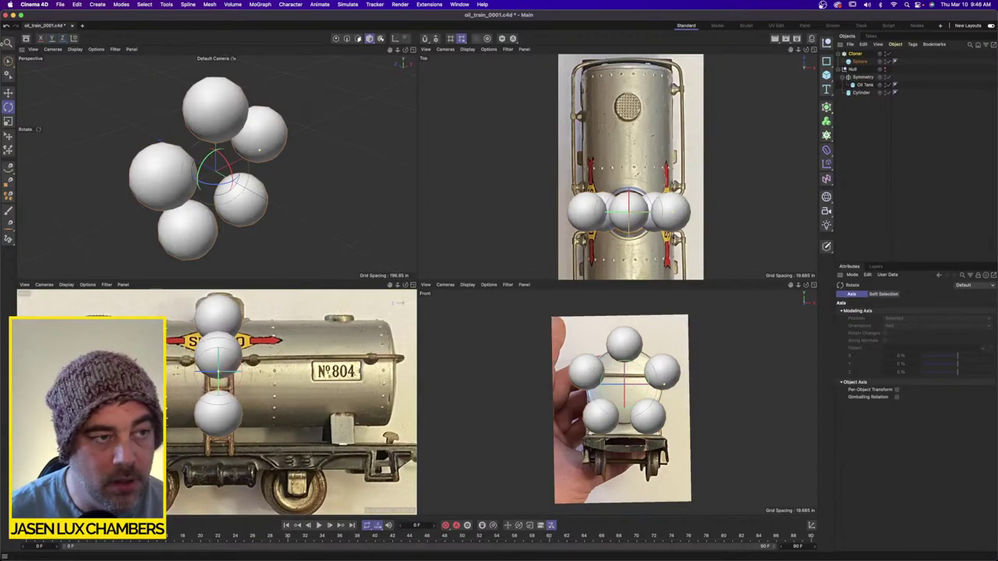
pyautogui.press('e')
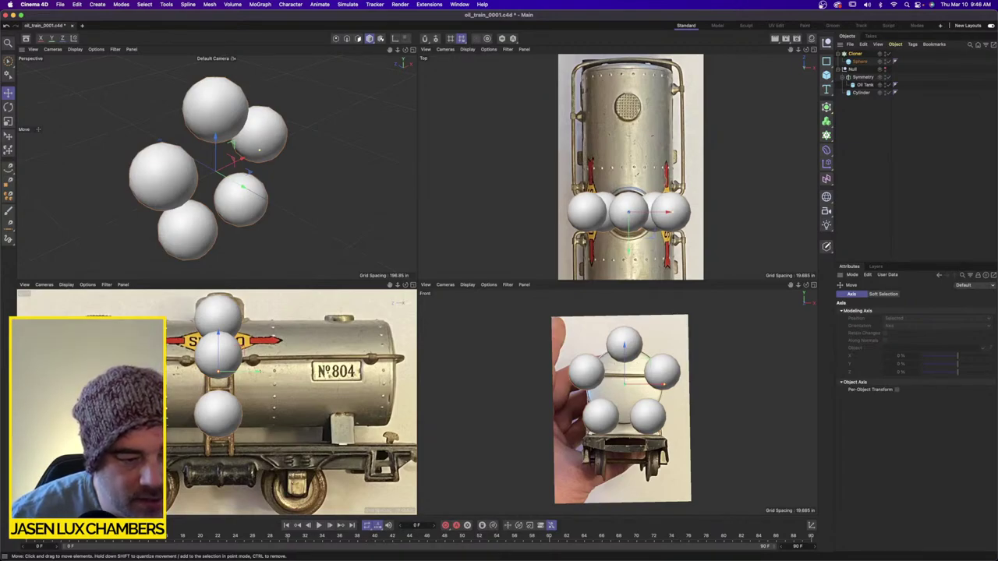
pyautogui.click(855, 53)
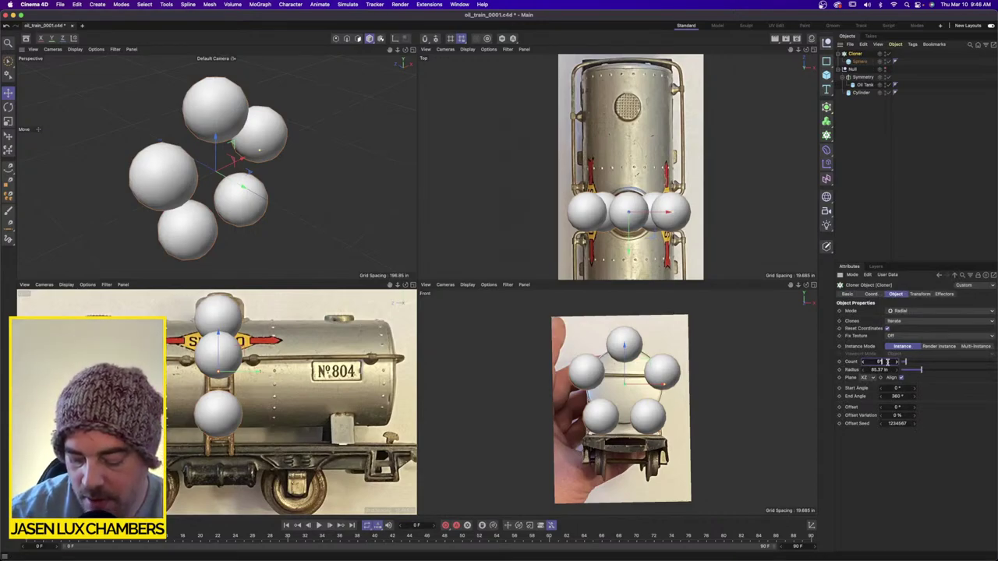
pyautogui.moveTo(887, 362); pyautogui.dragTo(887, 361)
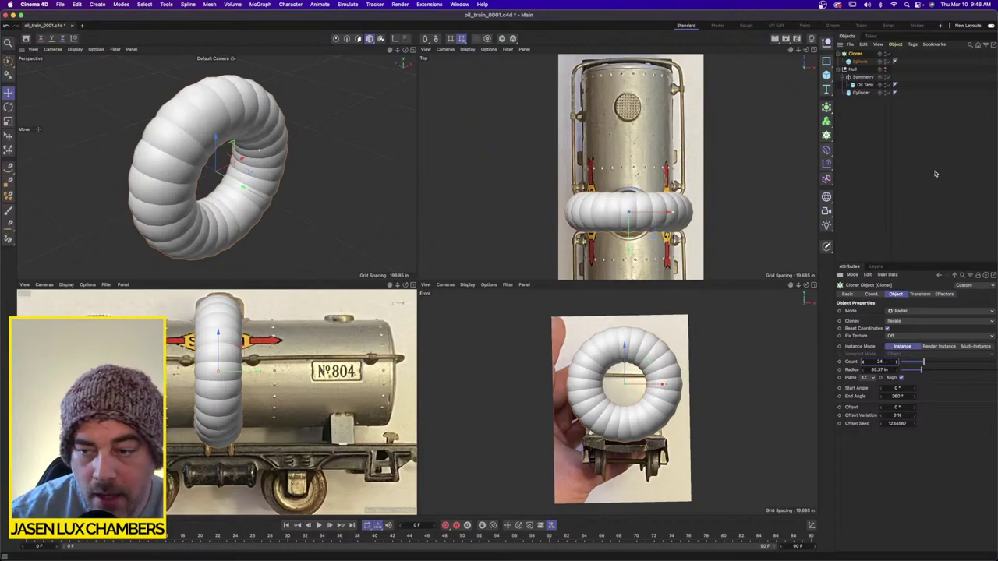
# Make the tank group visible again and nest the Cloner under the main Cylinder.
pyautogui.click(859, 60)
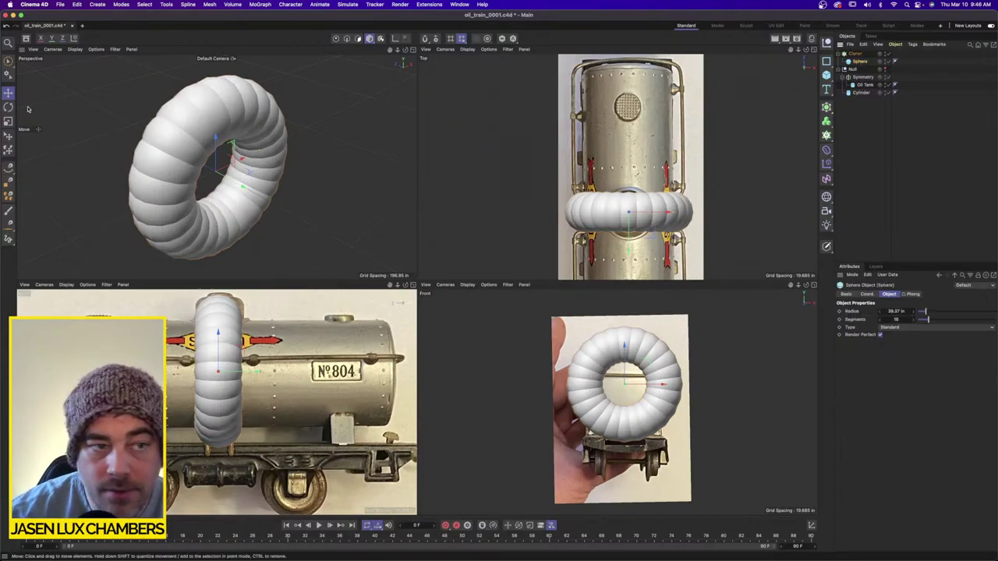
pyautogui.click(885, 69)
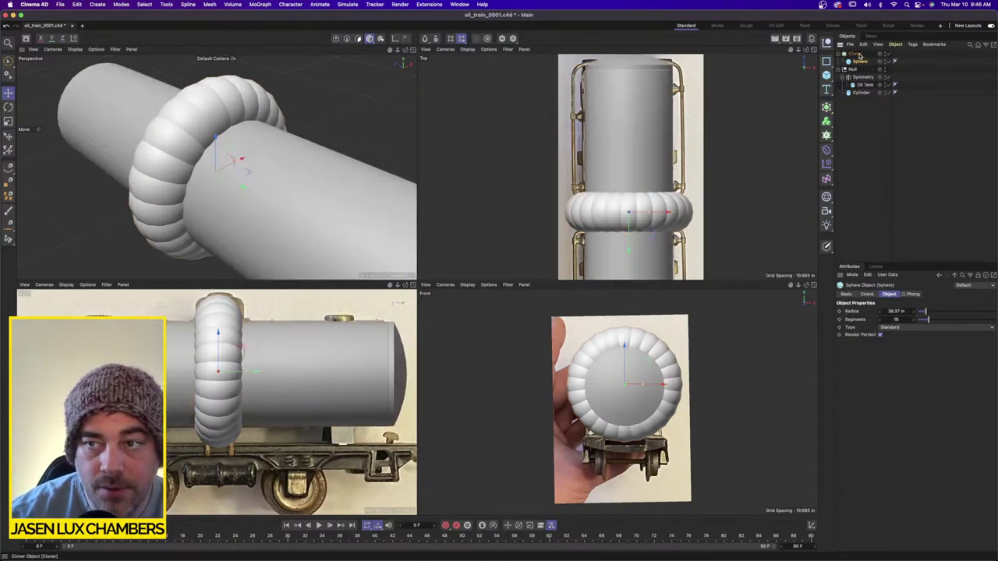
pyautogui.moveTo(871, 94); pyautogui.dragTo(867, 94)
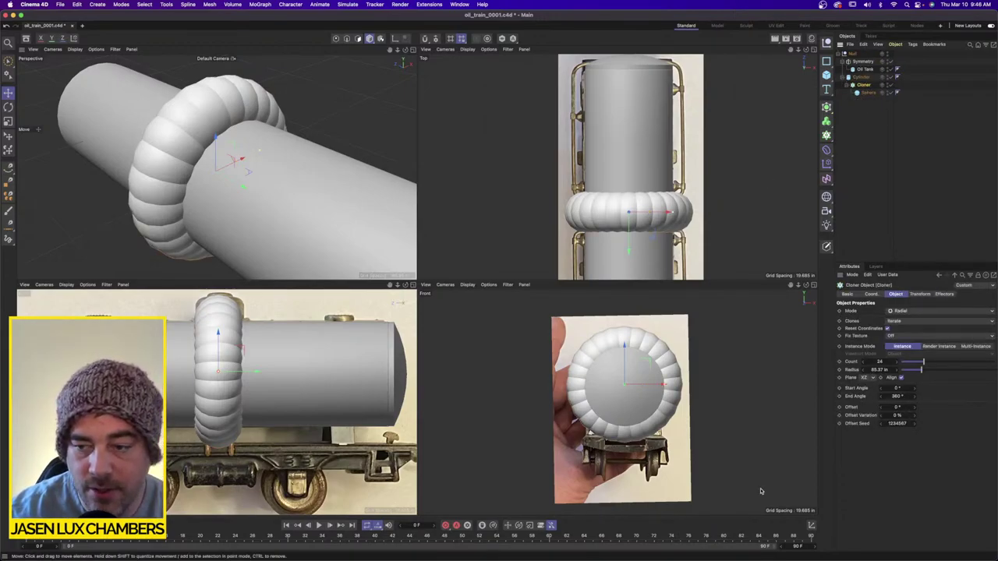
# Center the Cloner on its parent Cylinder by setting its relative Z position to 0 in.
pyautogui.click(811, 526)
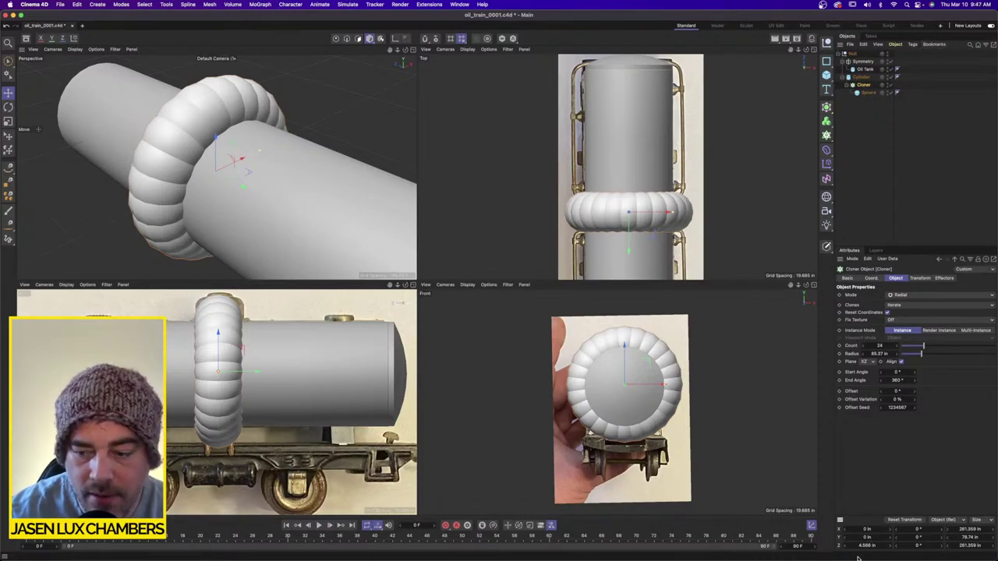
pyautogui.click(878, 546)
pyautogui.write('0')
pyautogui.press('Return')
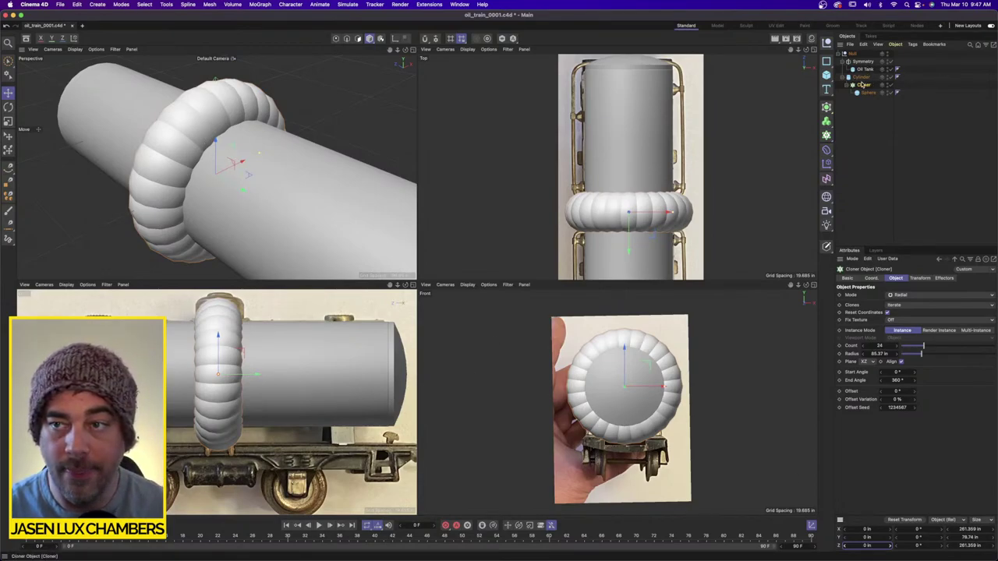
# Scale the cloned Sphere down to rivet size, about 6.7 in across.
pyautogui.click(869, 93)
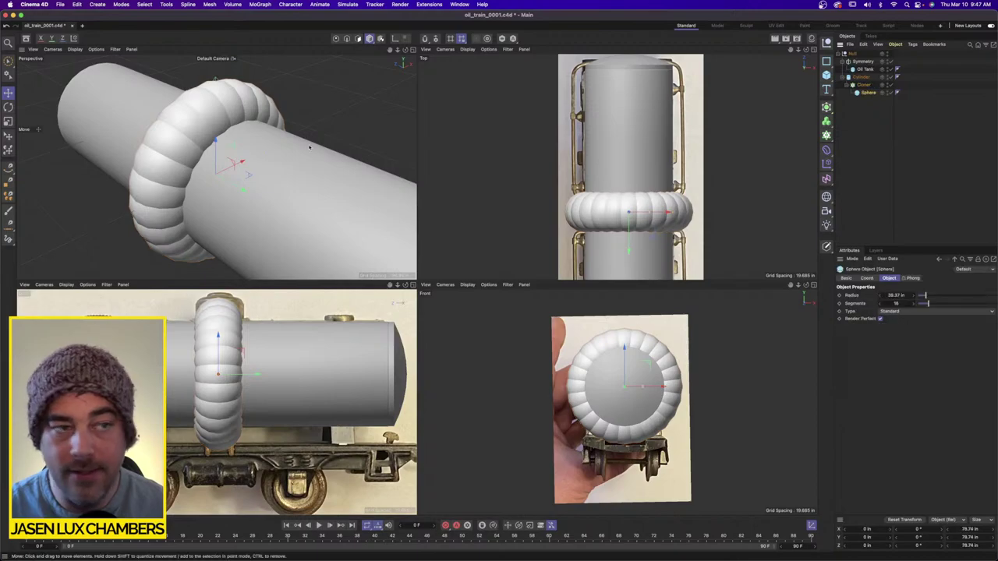
pyautogui.click(8, 121)
pyautogui.moveTo(226, 161); pyautogui.dragTo(204, 147)
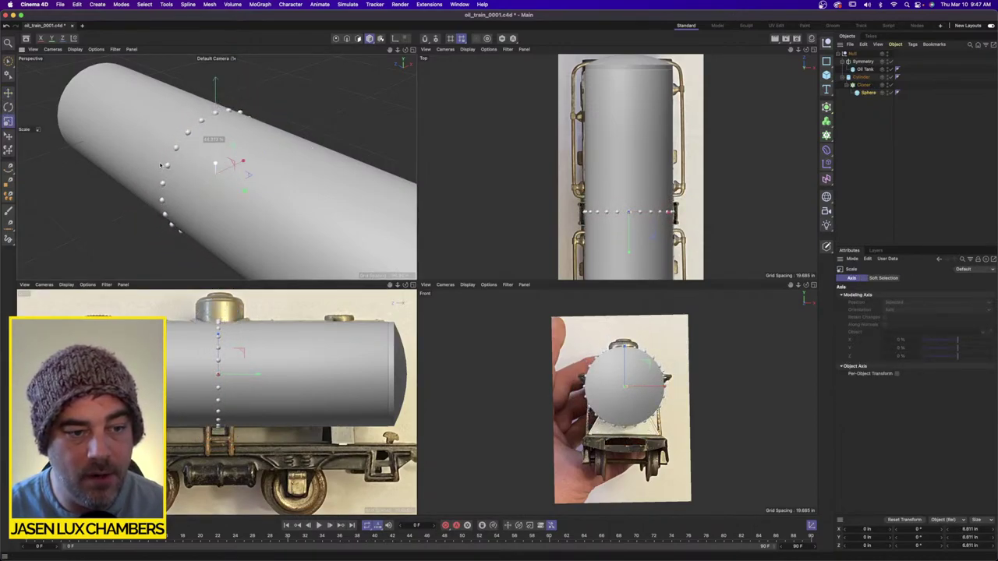
# Hide the tank but keep the Cloner visible, and shrink the Sphere to 6.3 in across to match the photographed rivets.
pyautogui.keyDown('alt'); pyautogui.doubleClick(887, 55); pyautogui.keyUp('alt')
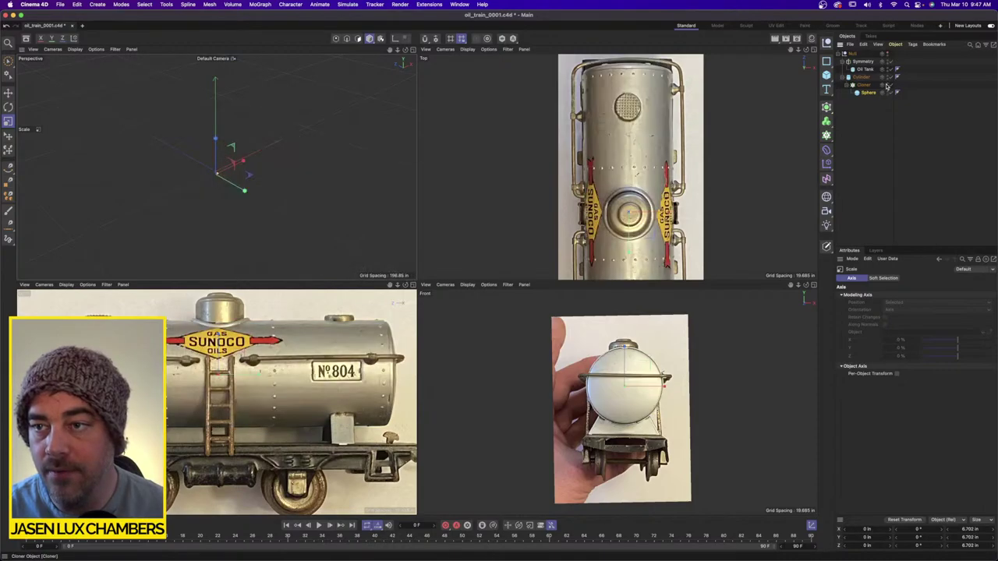
pyautogui.keyDown('alt'); pyautogui.click(887, 85); pyautogui.keyUp('alt')
pyautogui.keyDown('alt'); pyautogui.moveTo(194, 402); pyautogui.dragTo(202, 400, button='right'); pyautogui.keyUp('alt')
pyautogui.scroll(2, 308, 390)
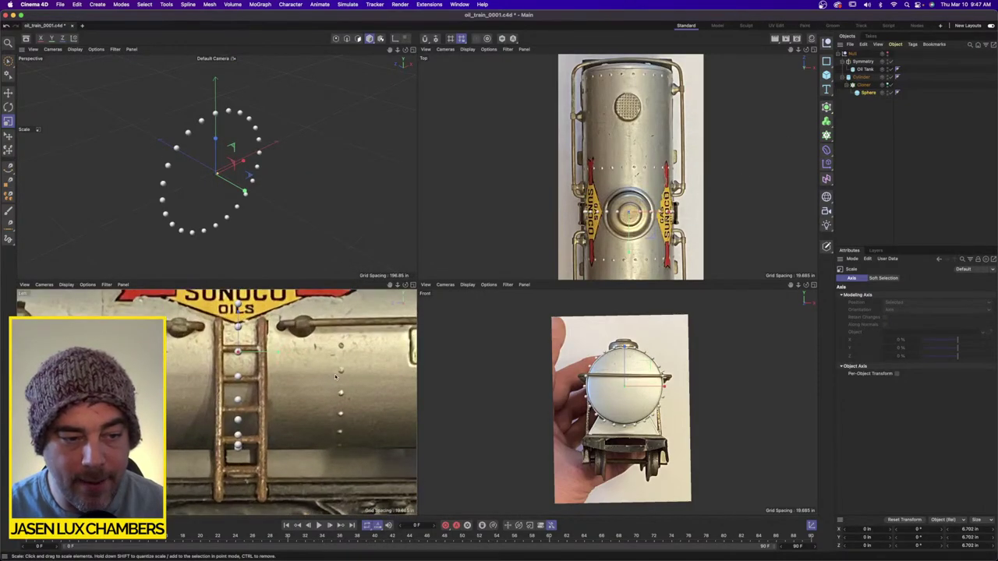
pyautogui.moveTo(255, 376)
pyautogui.mouseDown()
pyautogui.moveTo(226, 381)
pyautogui.moveTo(242, 379)
pyautogui.mouseUp()
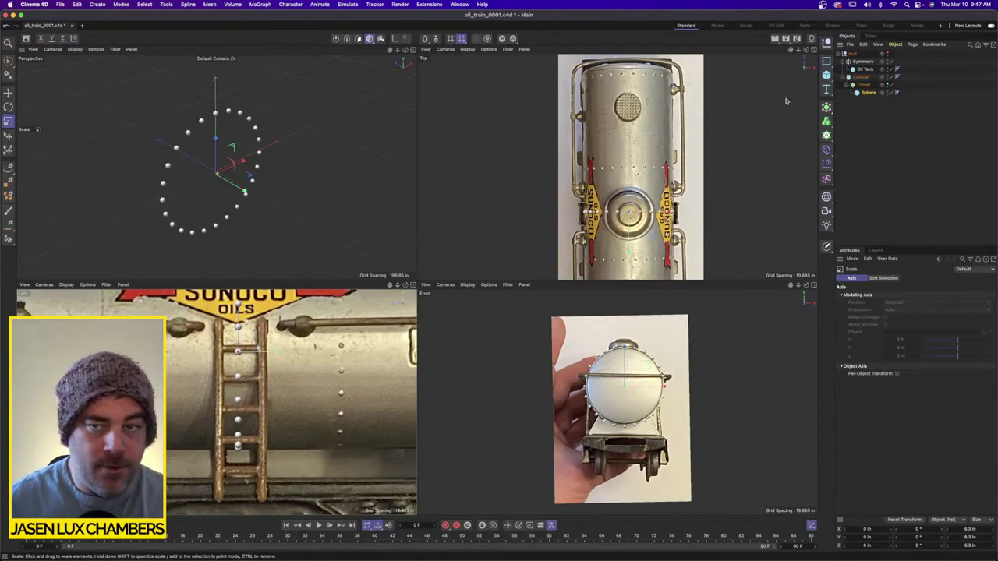
# Make the tank and the Cloner's rivets visible together and inspect how the rivets sit on the tank's surface.
pyautogui.click(888, 52)
pyautogui.click(887, 83)
pyautogui.click(887, 53)
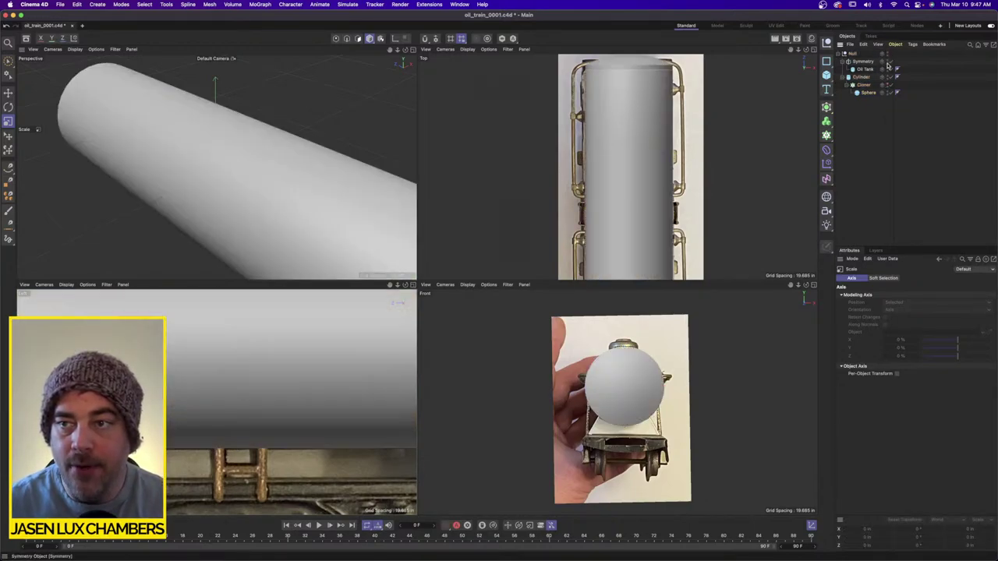
pyautogui.click(887, 85)
pyautogui.keyDown('alt'); pyautogui.moveTo(234, 160); pyautogui.dragTo(148, 135); pyautogui.keyUp('alt')
pyautogui.keyDown('alt'); pyautogui.moveTo(140, 135); pyautogui.dragTo(198, 134, button='right'); pyautogui.keyUp('alt')
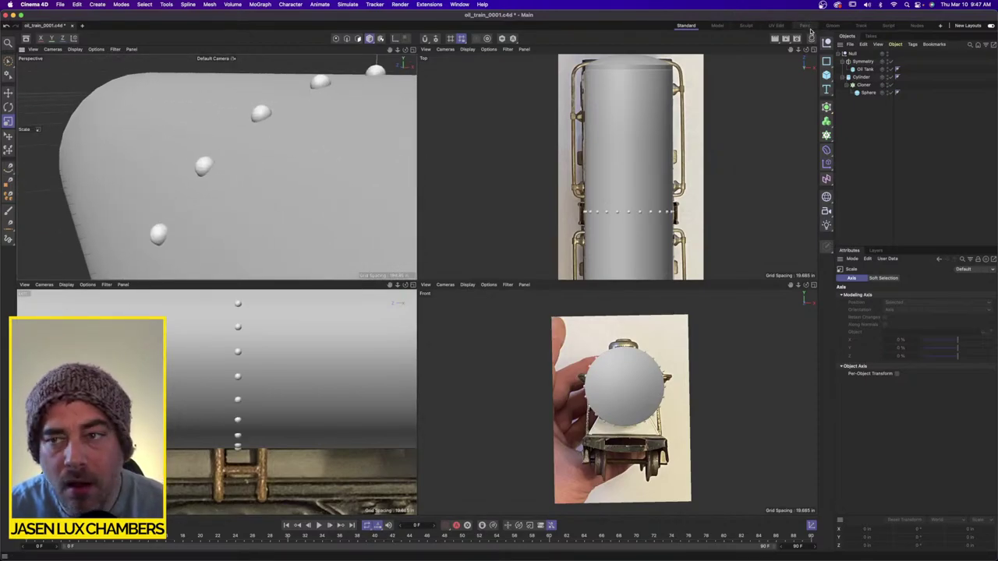
# Scale the Cloner down to a radius of about 83.8 in so the rivets sink into the tank's surface.
pyautogui.click(863, 85)
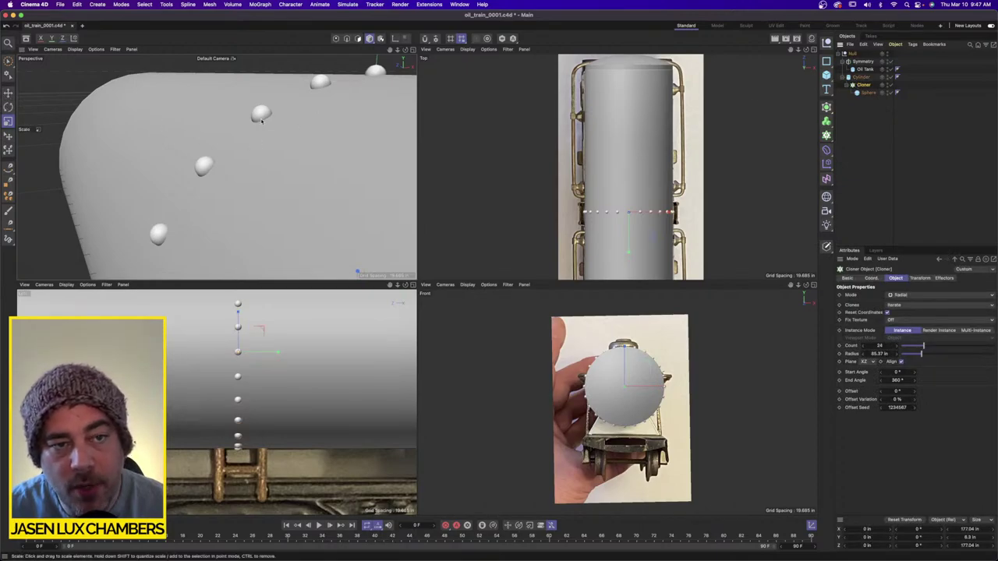
pyautogui.moveTo(265, 174)
pyautogui.mouseDown()
pyautogui.moveTo(286, 168)
pyautogui.moveTo(251, 166)
pyautogui.mouseUp()
pyautogui.scroll(-5, 285, 169)
pyautogui.scroll(-3, 255, 161)
# Group the Oil Tank into a null under the Symmetry object and move the Cloner into that null.
pyautogui.click(862, 61)
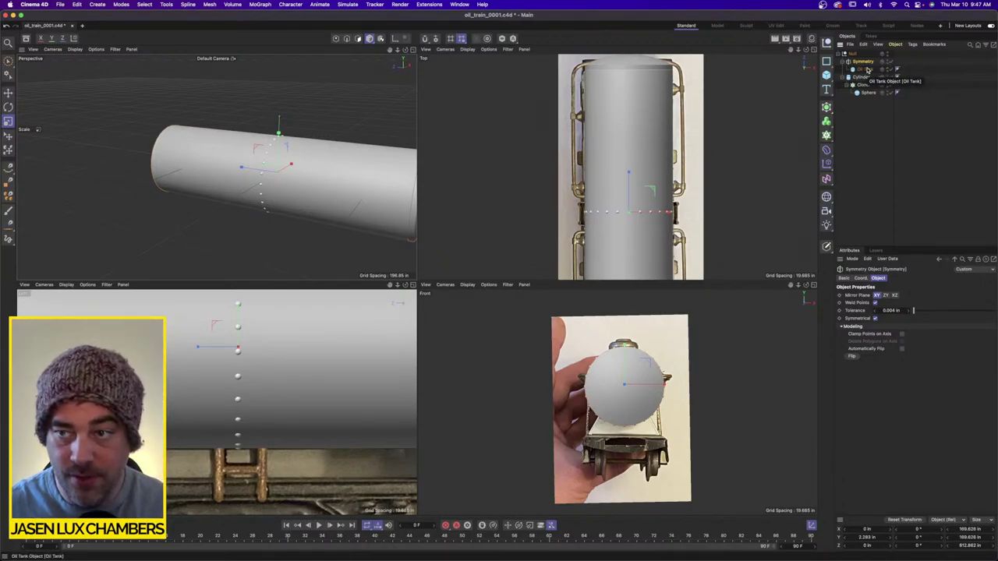
pyautogui.click(865, 70)
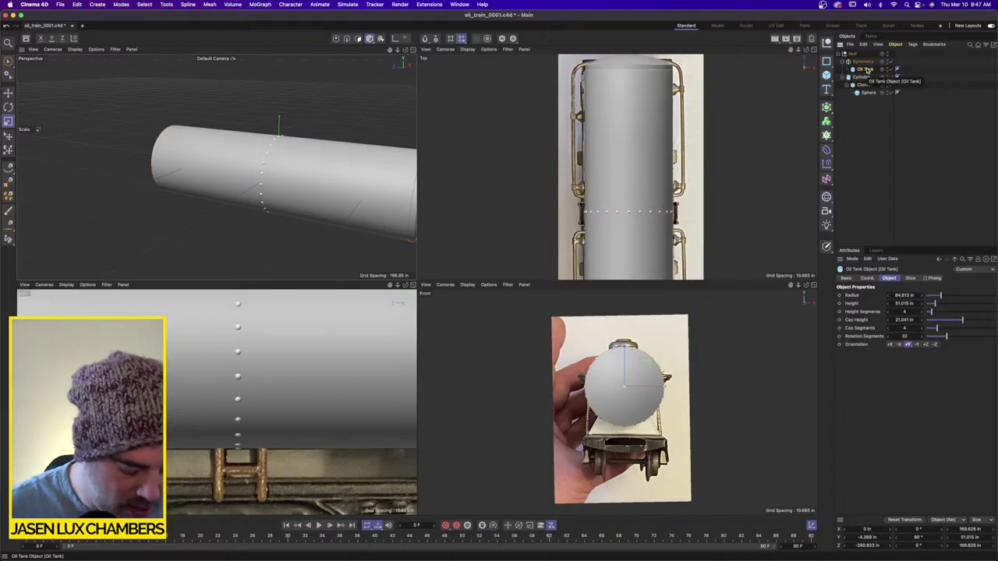
pyautogui.hotkey('alt', 'g')
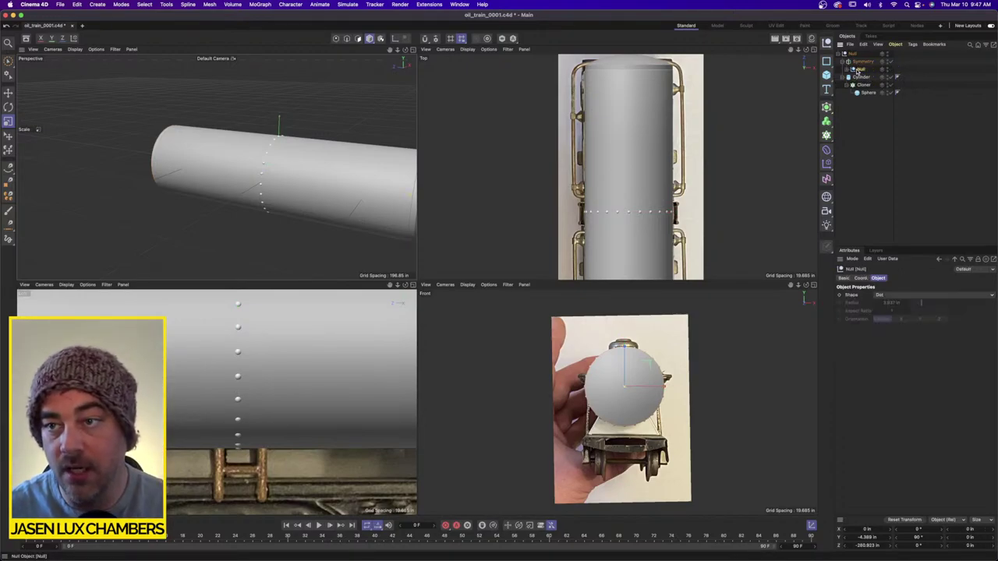
pyautogui.click(851, 69)
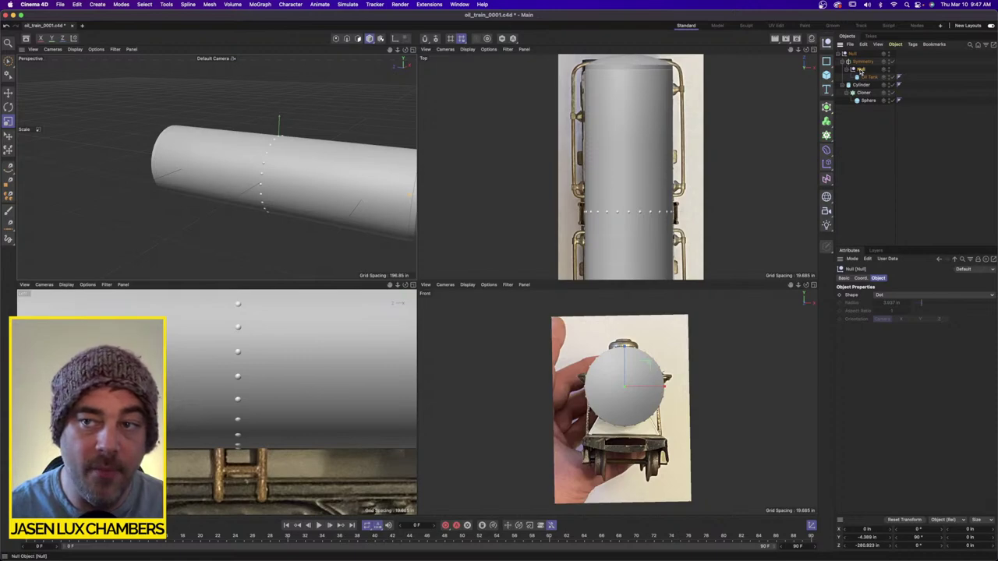
pyautogui.click(865, 76)
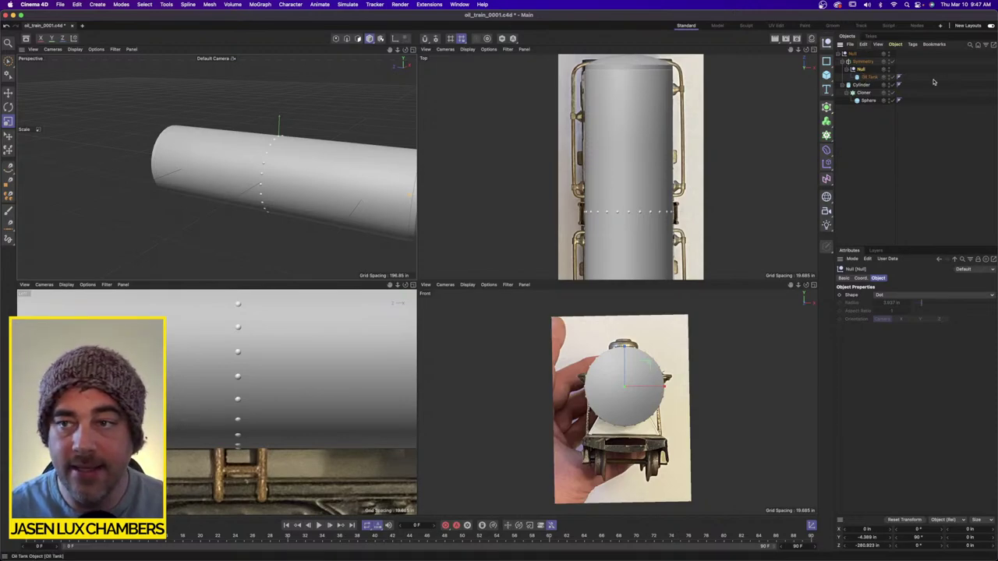
pyautogui.moveTo(863, 92); pyautogui.dragTo(871, 75)
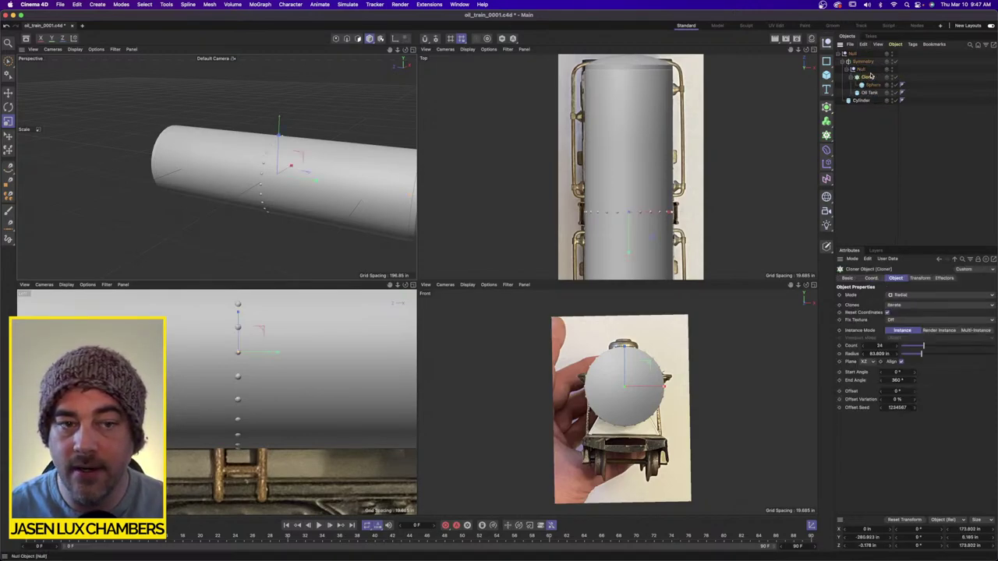
# Hide the tank group and move the Cloner lengthwise onto the photographed rivet ring between the ladder and the No. 804 plate.
pyautogui.click(8, 94)
pyautogui.keyDown('alt'); pyautogui.moveTo(173, 176); pyautogui.dragTo(324, 161); pyautogui.keyUp('alt')
pyautogui.click(303, 160)
pyautogui.press('super+z')
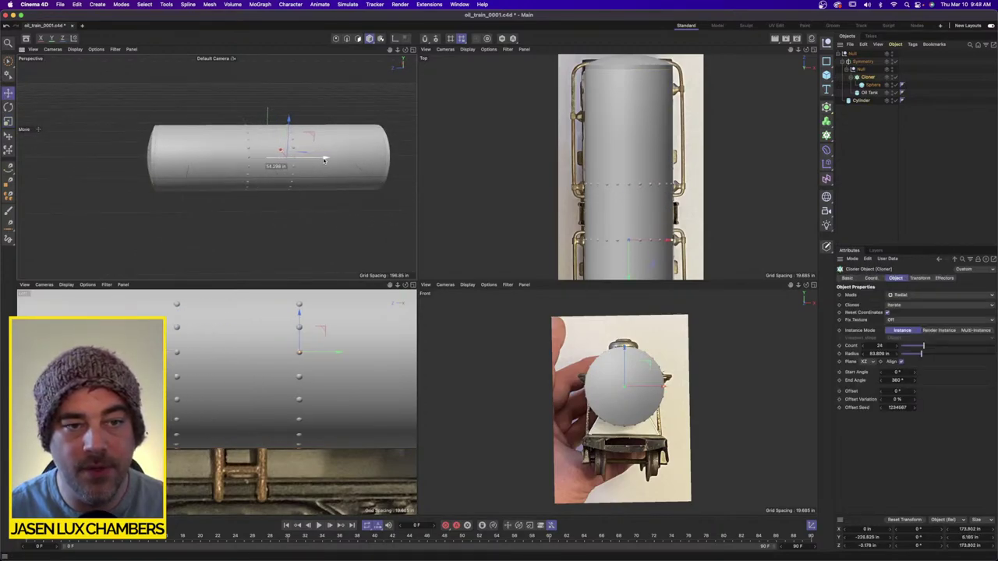
pyautogui.keyDown('alt'); pyautogui.doubleClick(892, 53); pyautogui.keyUp('alt')
pyautogui.scroll(-6, 353, 376)
pyautogui.keyDown('alt'); pyautogui.moveTo(353, 373); pyautogui.dragTo(269, 369, button='middle'); pyautogui.keyUp('alt')
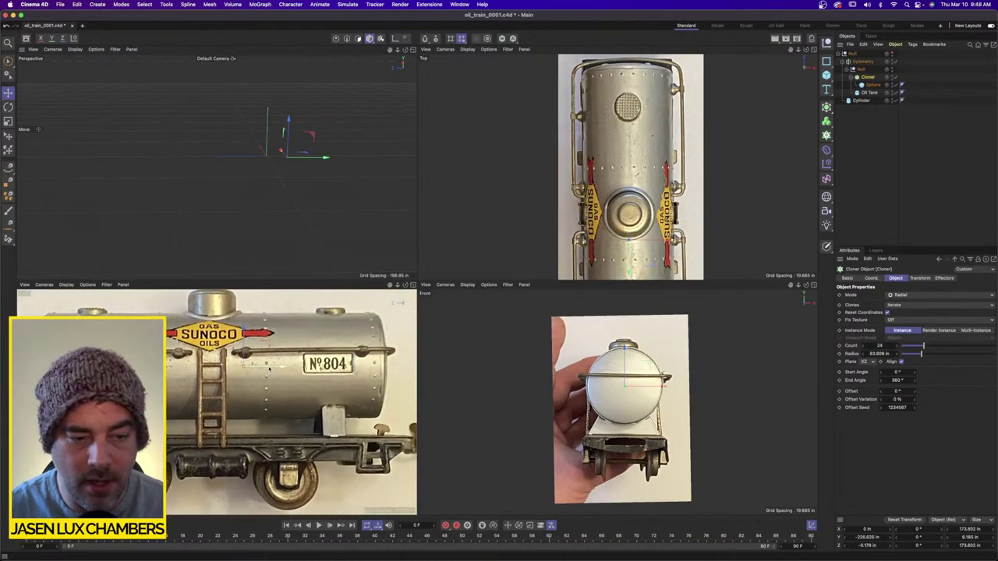
pyautogui.moveTo(246, 376); pyautogui.dragTo(292, 368)
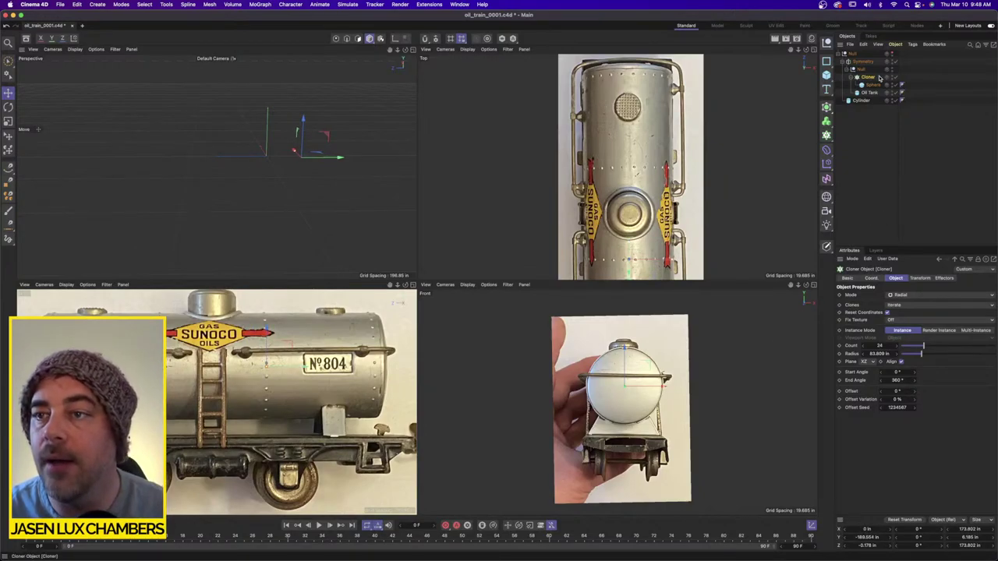
# Create an Instance of the Cloner and nest it in the null that holds the Oil Tank.
pyautogui.keyDown('ctrl'); pyautogui.moveTo(870, 77); pyautogui.dragTo(873, 74); pyautogui.keyUp('ctrl')
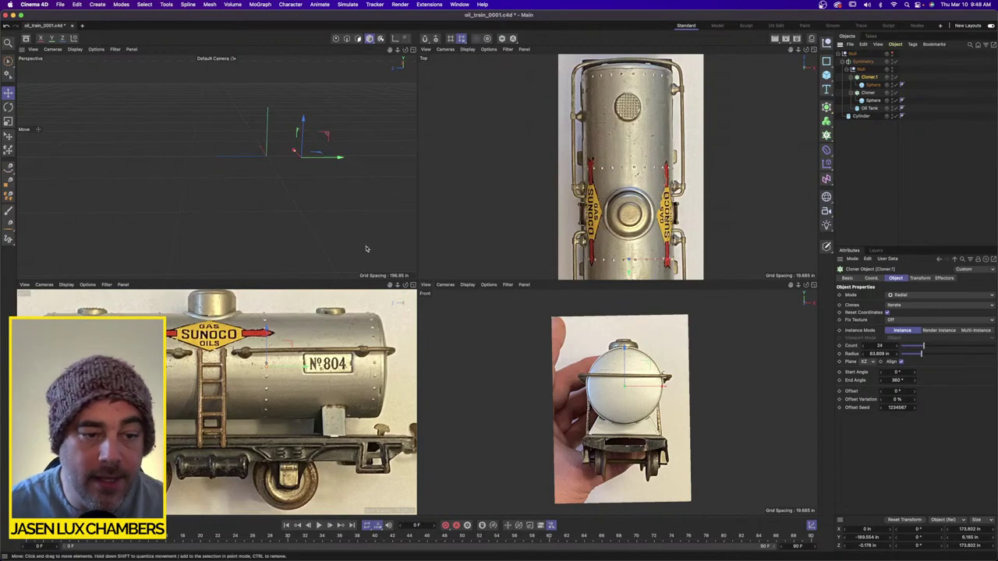
pyautogui.press('super+z')
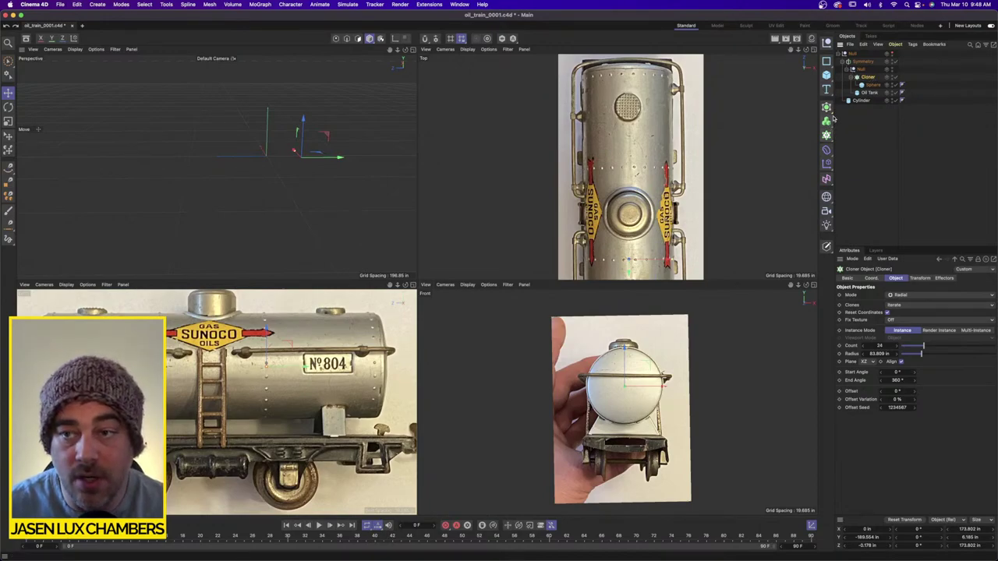
pyautogui.click(828, 108)
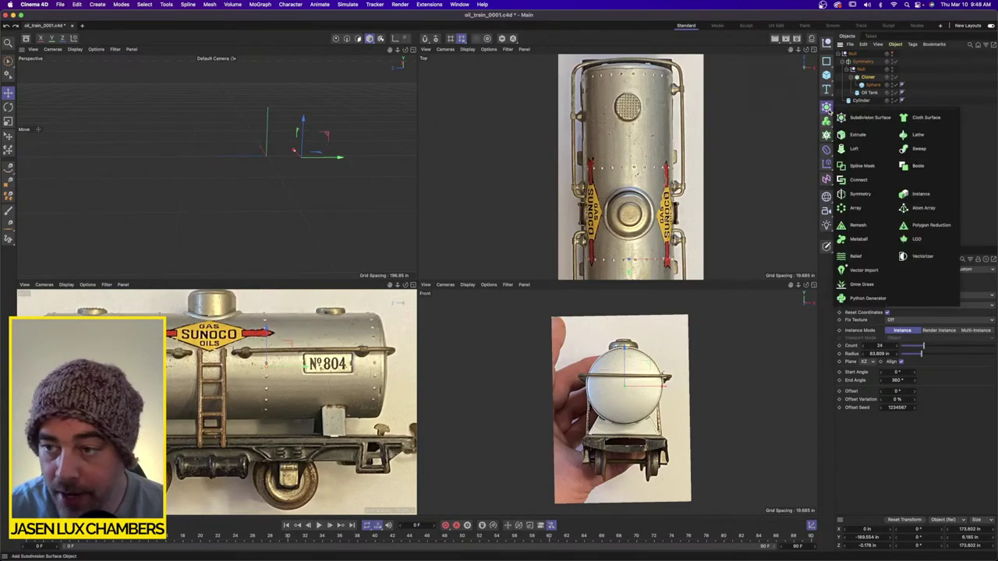
pyautogui.click(913, 194)
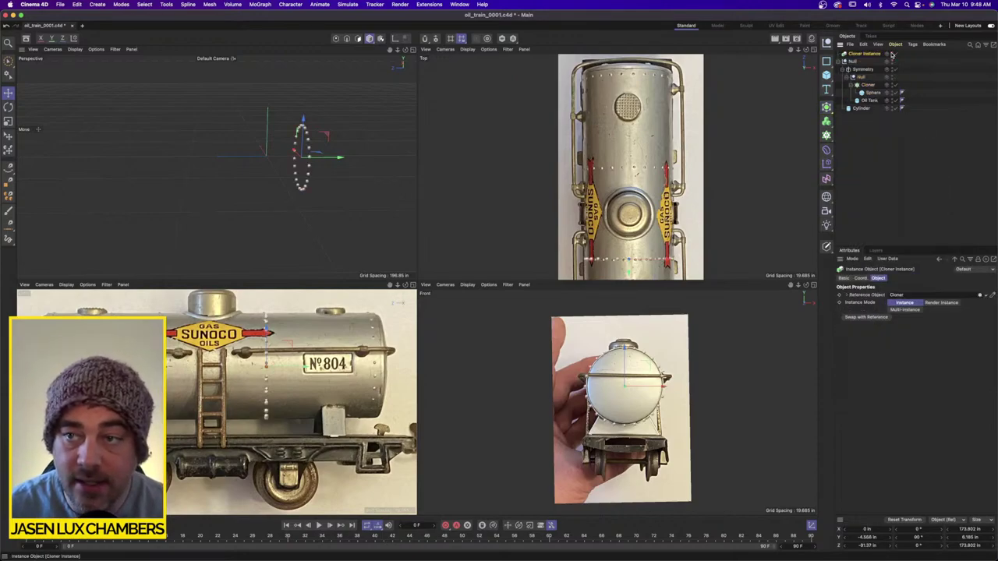
pyautogui.moveTo(871, 55); pyautogui.dragTo(861, 76)
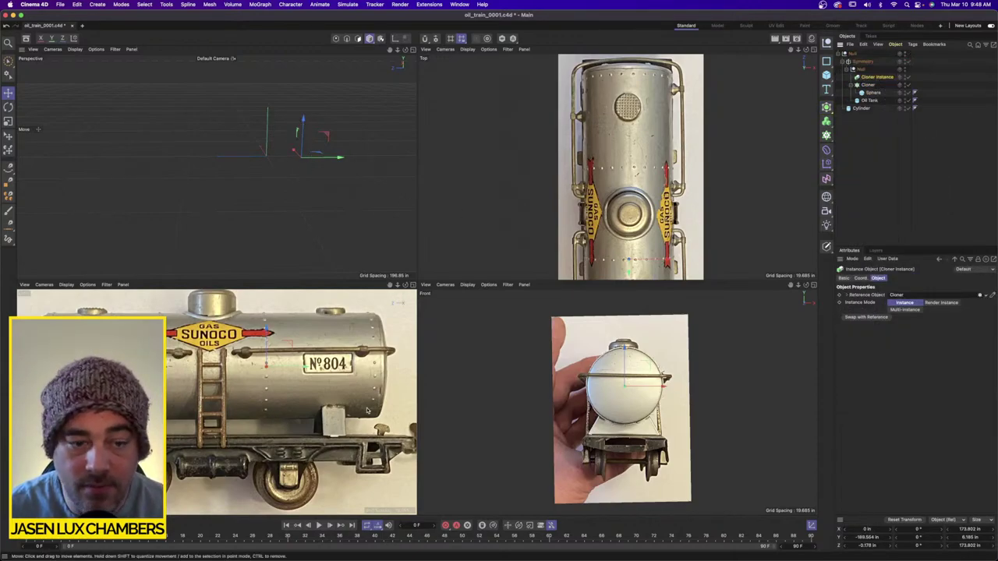
# Move the Cloner Instance to the photographed rivet ring at the tank's end and make the tank group visible again.
pyautogui.moveTo(309, 368); pyautogui.dragTo(415, 361)
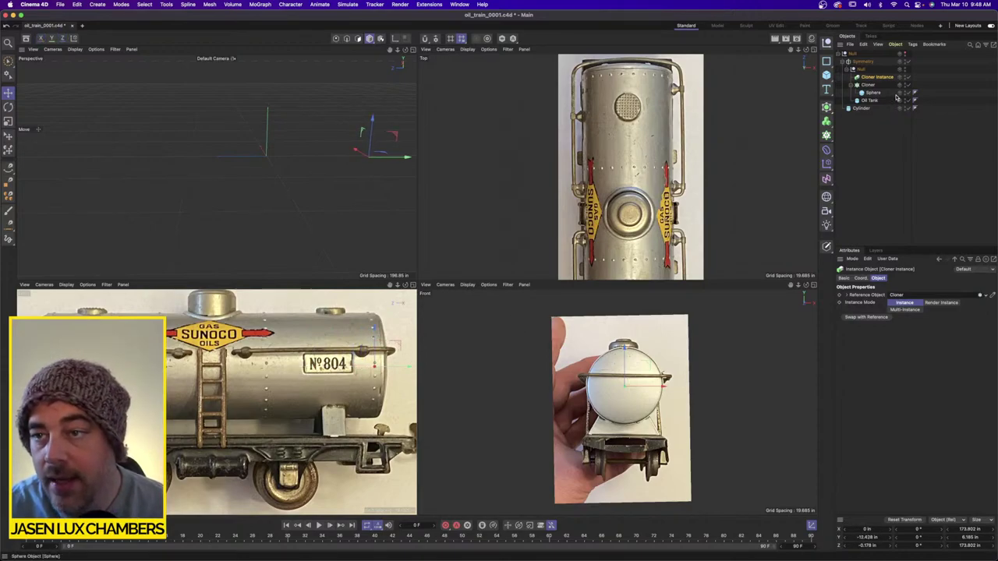
pyautogui.keyDown('alt'); pyautogui.click(905, 53); pyautogui.keyUp('alt')
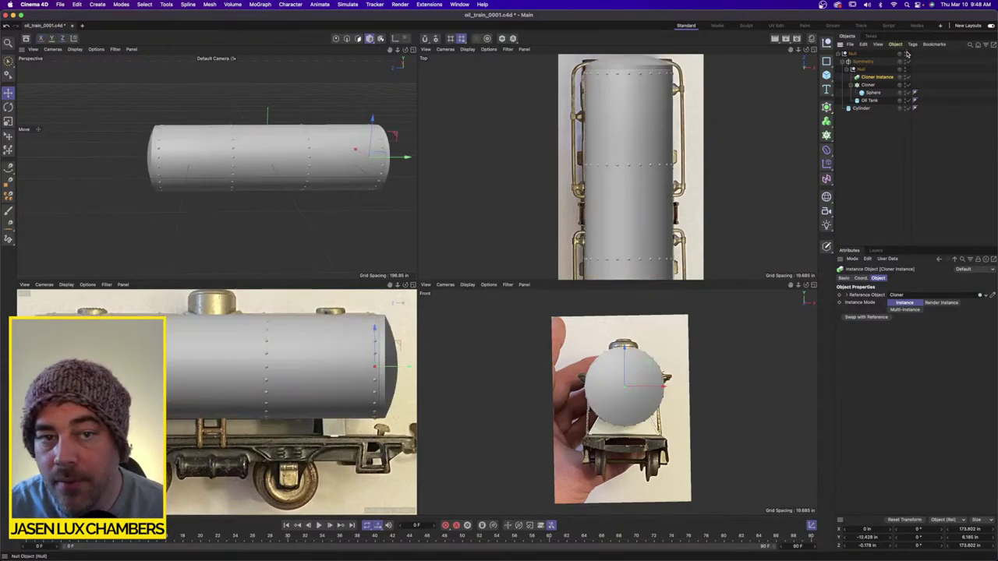
pyautogui.keyDown('alt'); pyautogui.moveTo(331, 163); pyautogui.dragTo(266, 153); pyautogui.keyUp('alt')
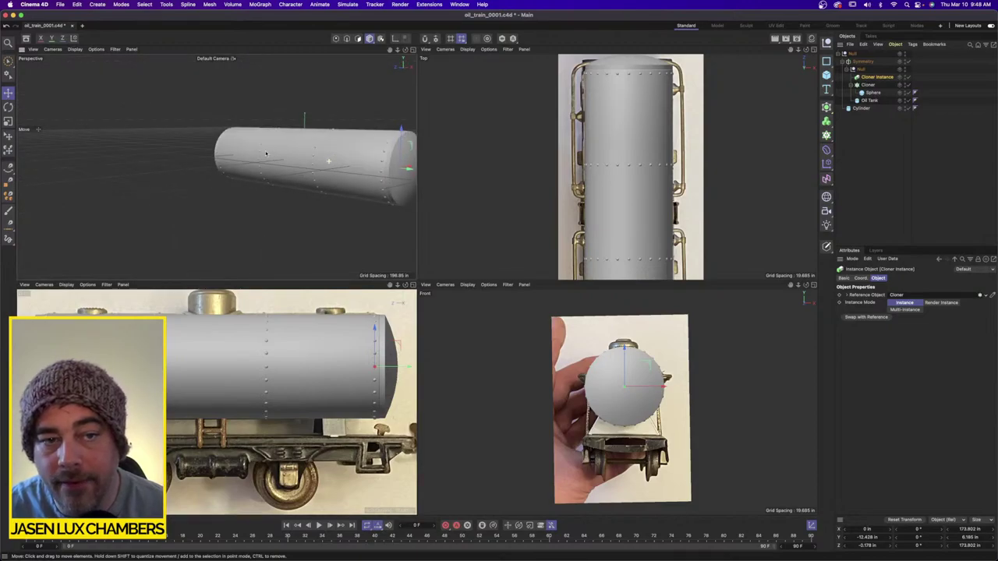
# Rescale the cloned Sphere to refine the rivet size on all rings, and clear the selection.
pyautogui.click(385, 139)
pyautogui.scroll(3, 392, 153)
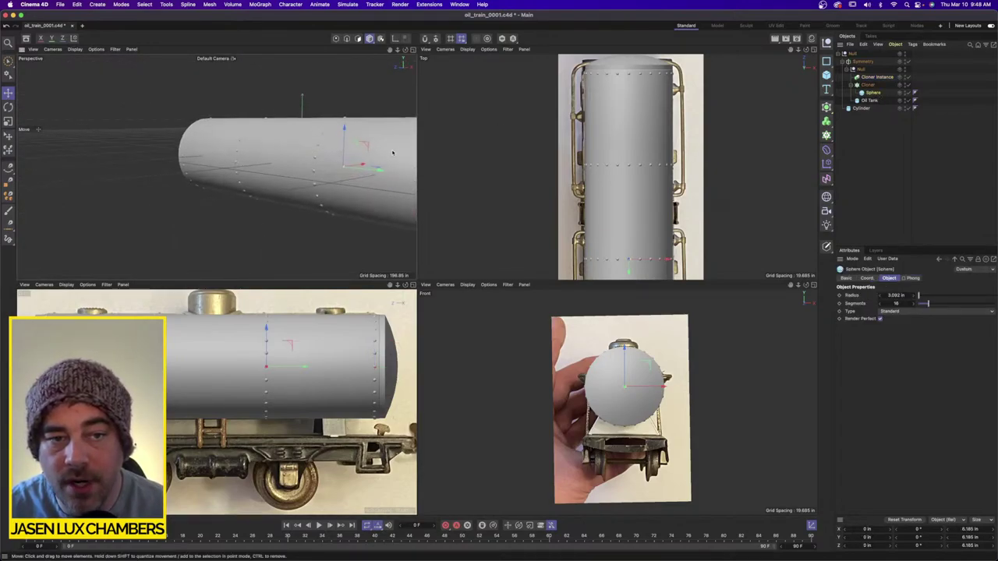
pyautogui.scroll(5, 393, 153)
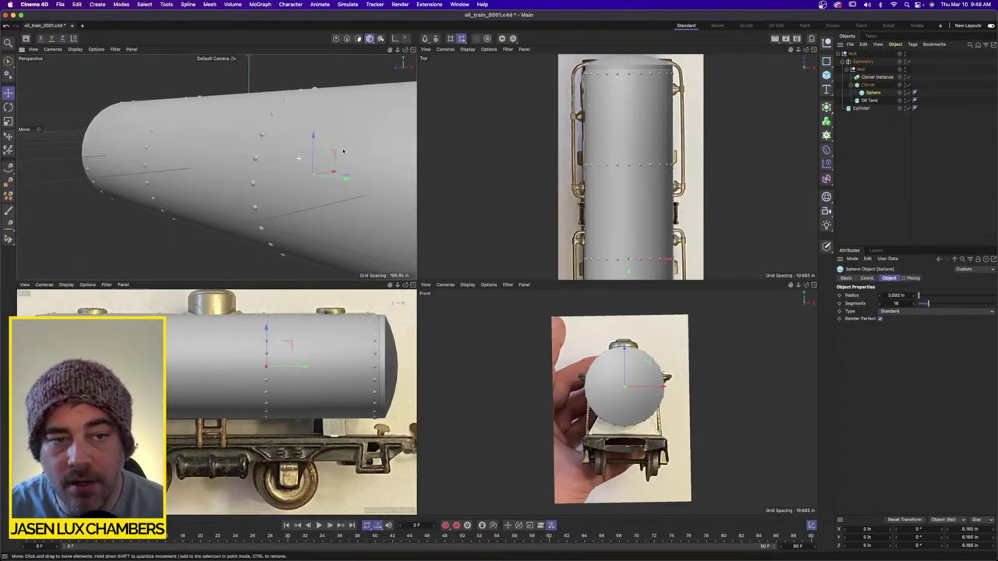
pyautogui.click(8, 121)
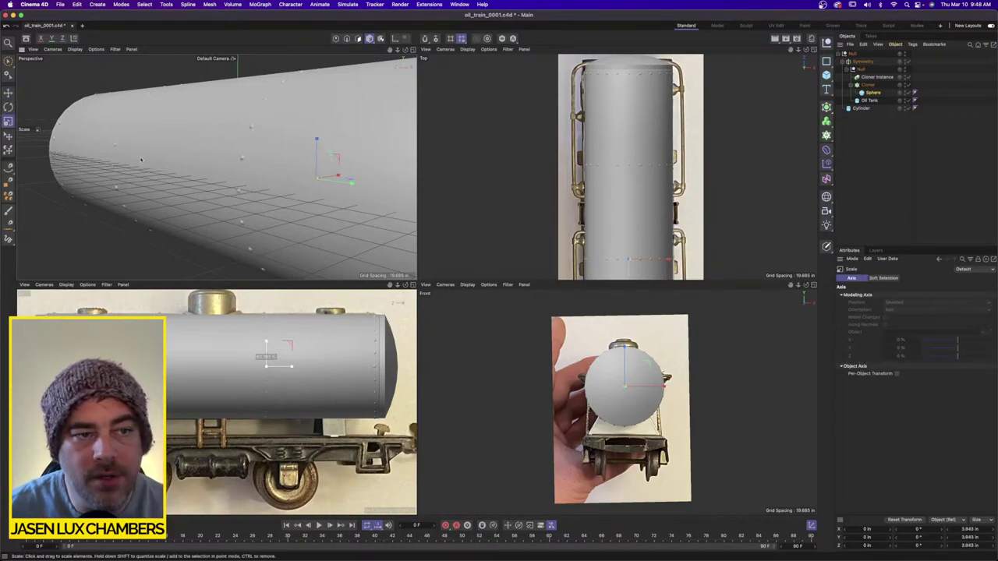
pyautogui.moveTo(141, 160); pyautogui.dragTo(294, 177)
pyautogui.keyDown('alt'); pyautogui.moveTo(294, 176); pyautogui.dragTo(161, 178, button='right'); pyautogui.keyUp('alt')
pyautogui.keyDown('alt'); pyautogui.moveTo(161, 179); pyautogui.dragTo(139, 185); pyautogui.keyUp('alt')
pyautogui.click(887, 173)
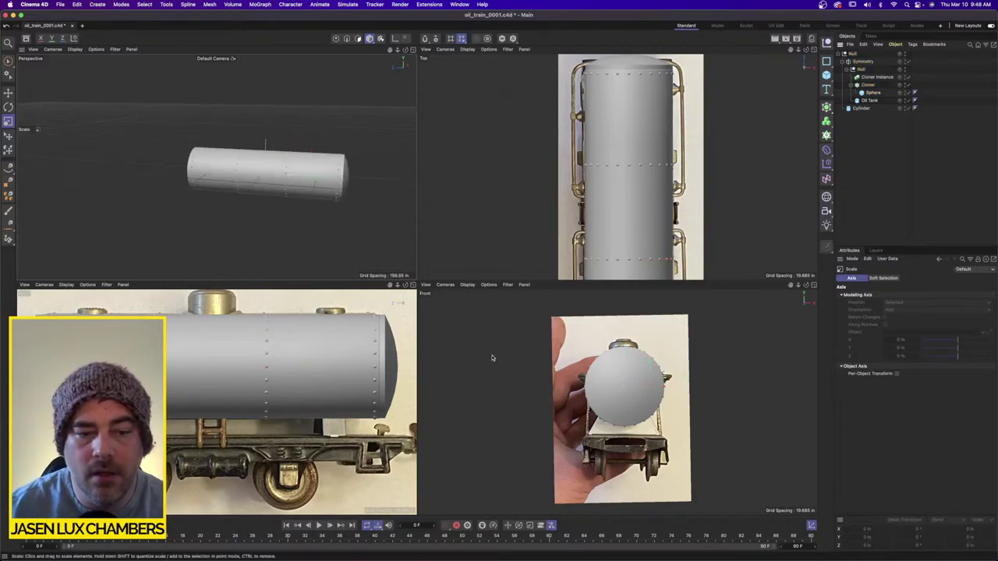
# In a maximized Left view, trace the chassis frame's outer end with the Spline Pen up to its top edge.
pyautogui.scroll(-2, 264, 392)
pyautogui.click(413, 286)
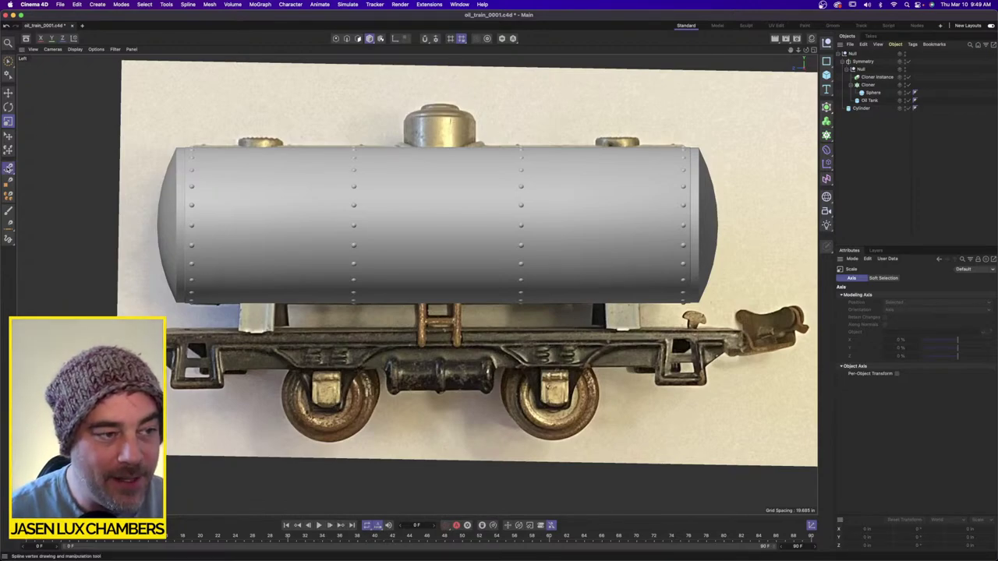
pyautogui.click(7, 167)
pyautogui.click(39, 178)
pyautogui.scroll(5, 432, 375)
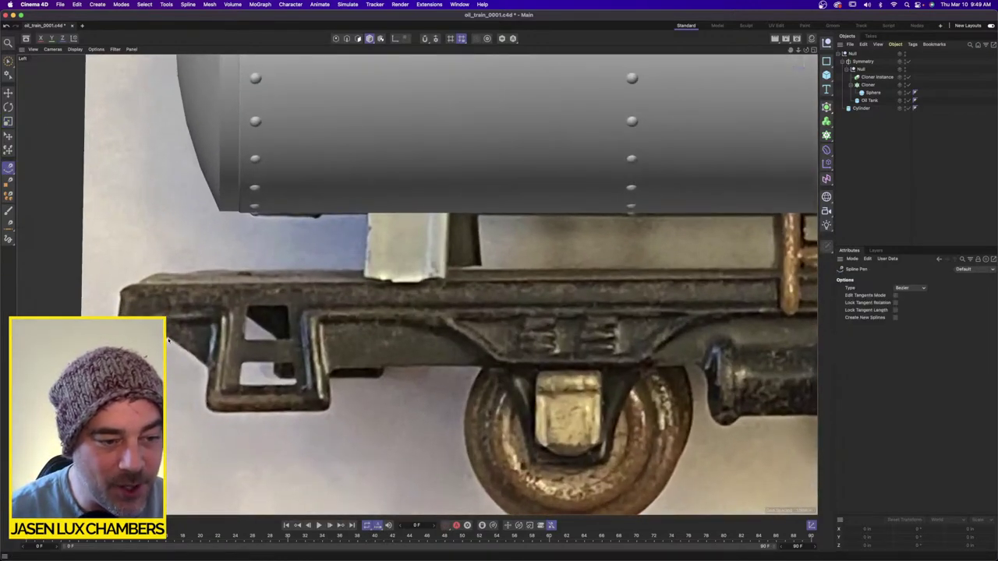
pyautogui.click(167, 339)
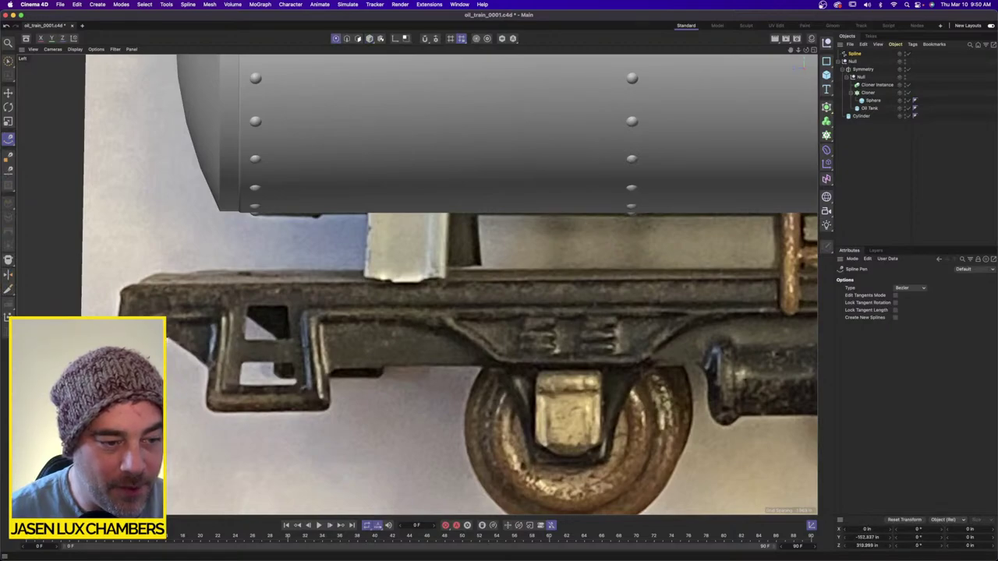
pyautogui.scroll(5, 117, 328)
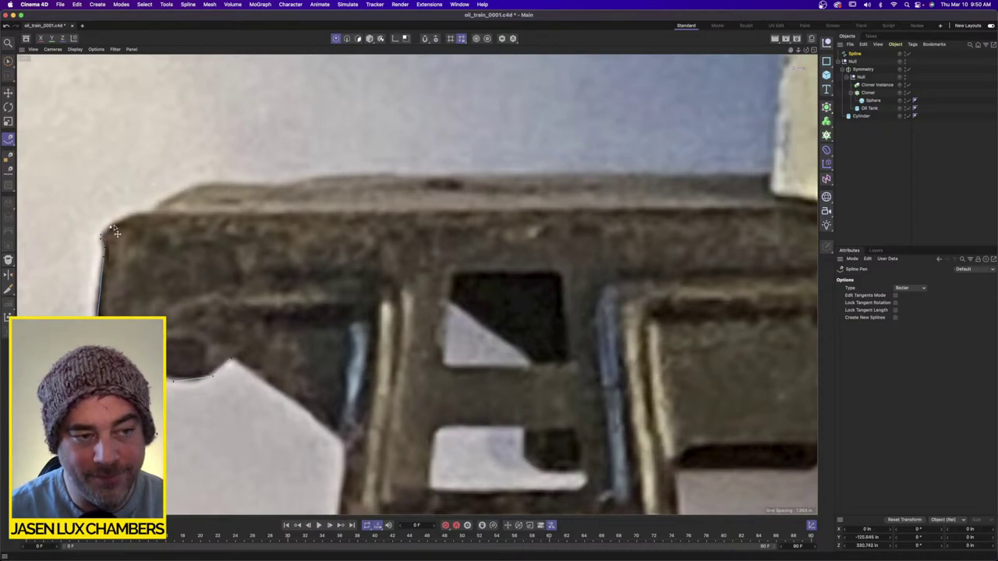
pyautogui.click(151, 213)
# Extend the spline along the chassis's top edge to the center below the ladder, and down to the frame's lower edge.
pyautogui.scroll(-5, 260, 235)
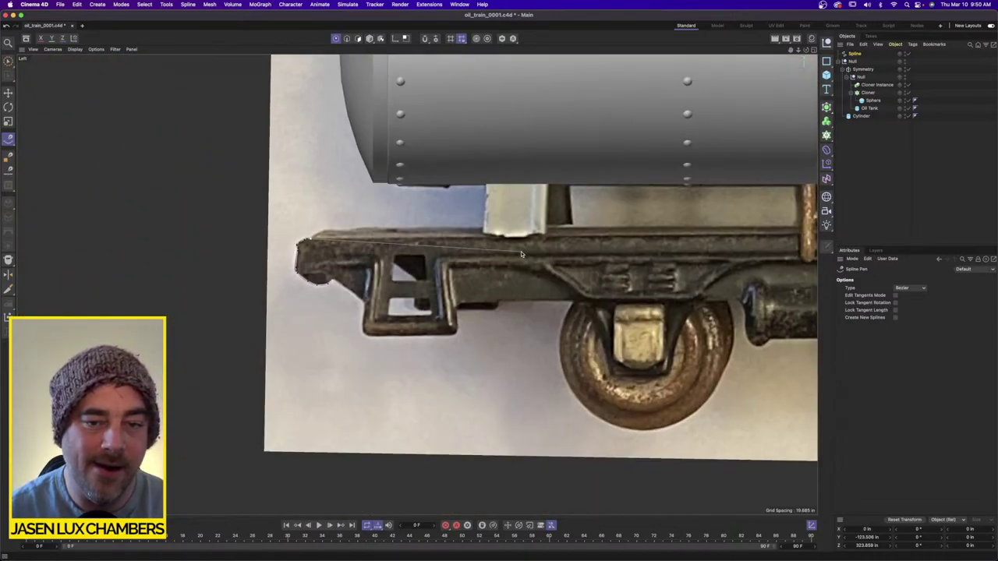
pyautogui.moveTo(522, 254); pyautogui.dragTo(309, 249, button='middle')
pyautogui.scroll(-3, 310, 250)
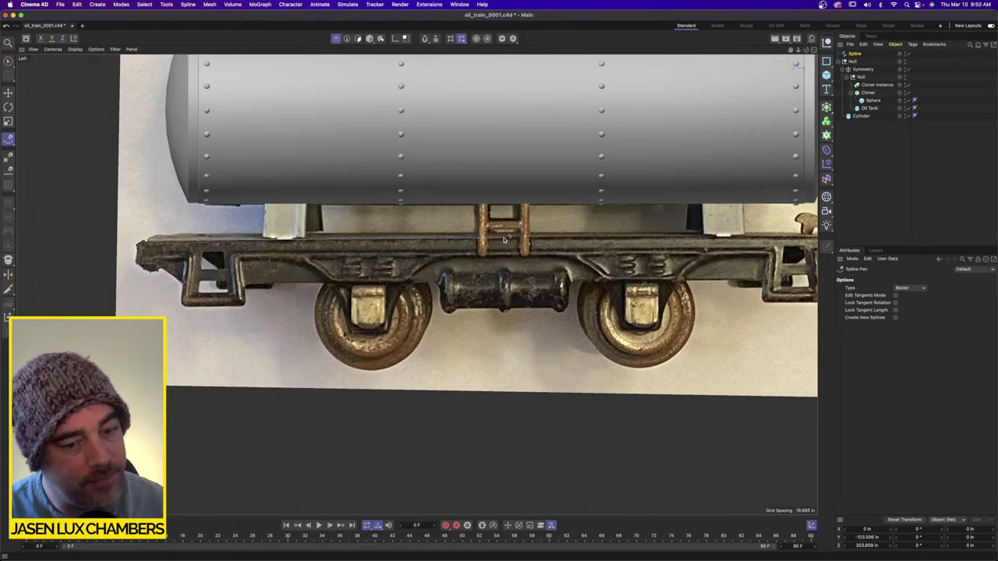
pyautogui.scroll(3, 504, 240)
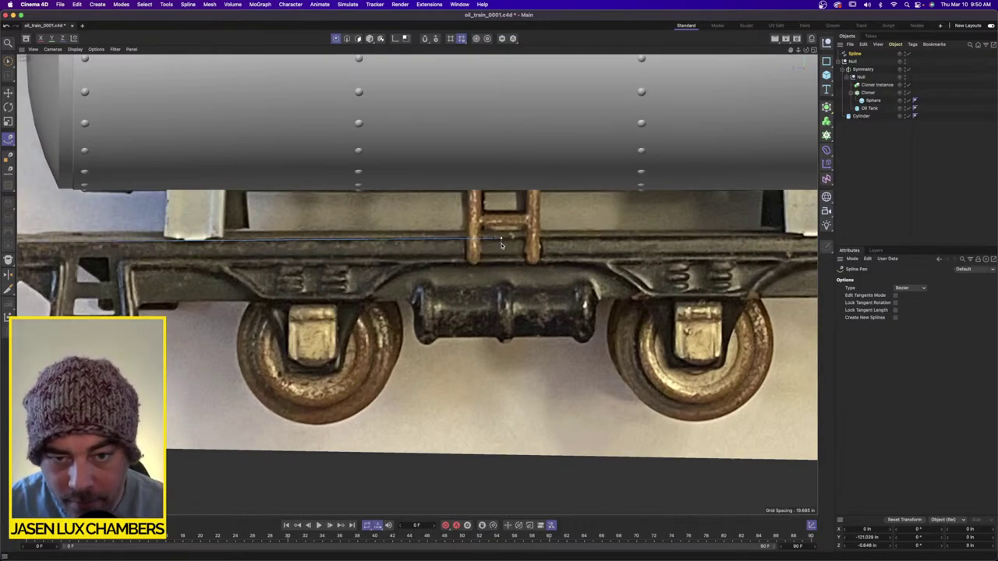
pyautogui.click(501, 243)
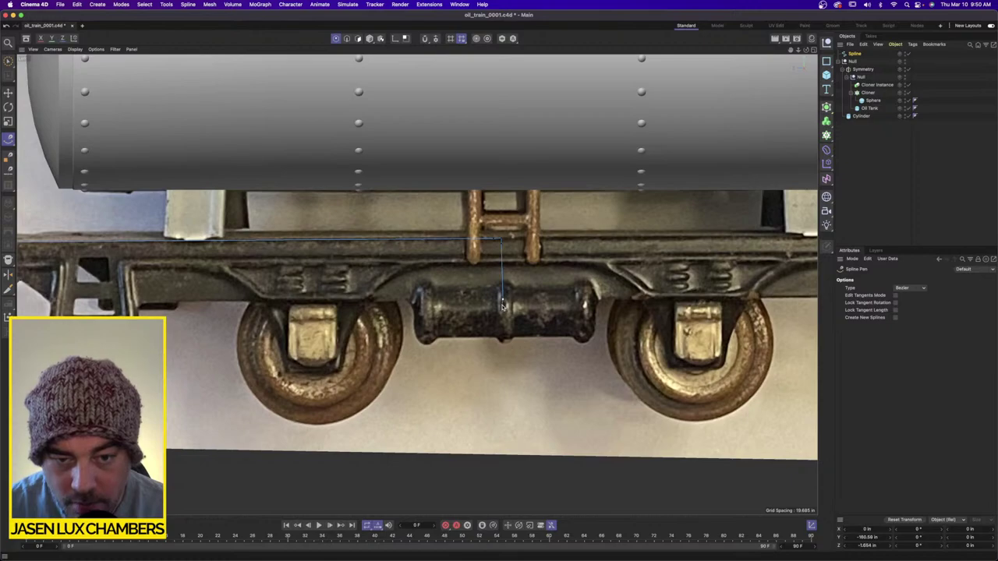
pyautogui.click(500, 304)
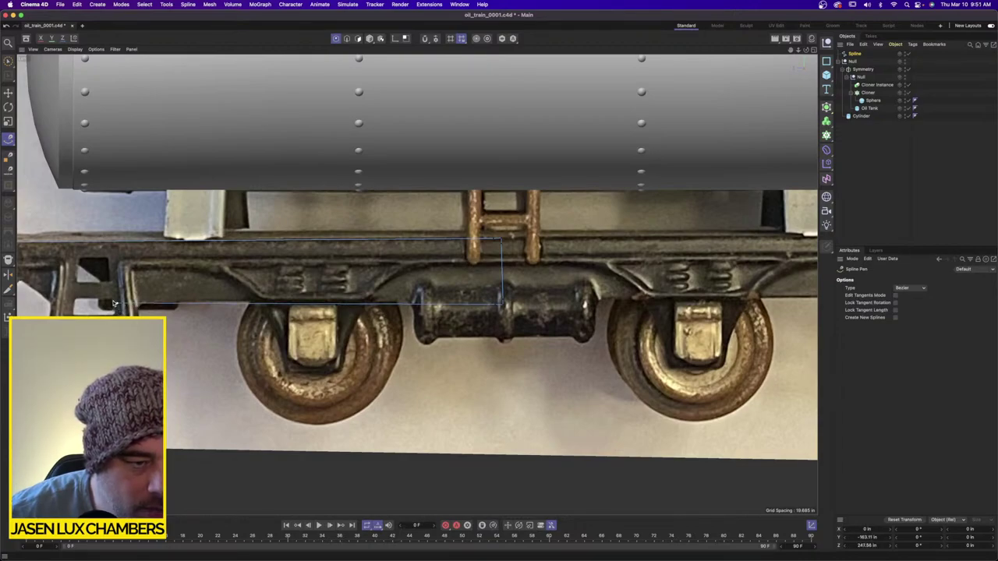
# Extend the spline along the chassis's lower edge to the step bracket, then down its inner side and around the lower corner.
pyautogui.scroll(4, 113, 306)
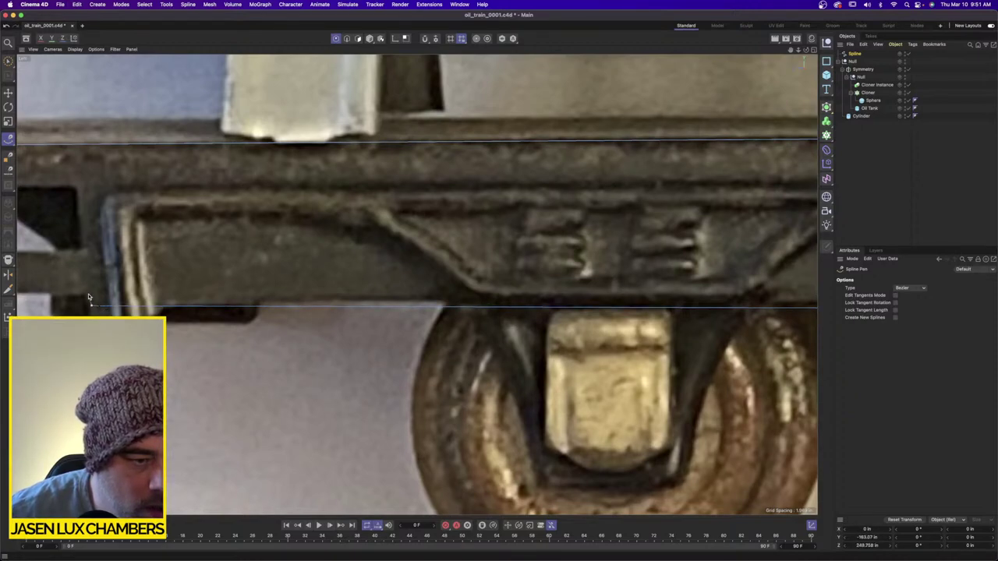
pyautogui.click(88, 295)
pyautogui.scroll(-3, 117, 292)
pyautogui.keyDown('alt'); pyautogui.moveTo(117, 291); pyautogui.dragTo(239, 294, button='middle'); pyautogui.keyUp('alt')
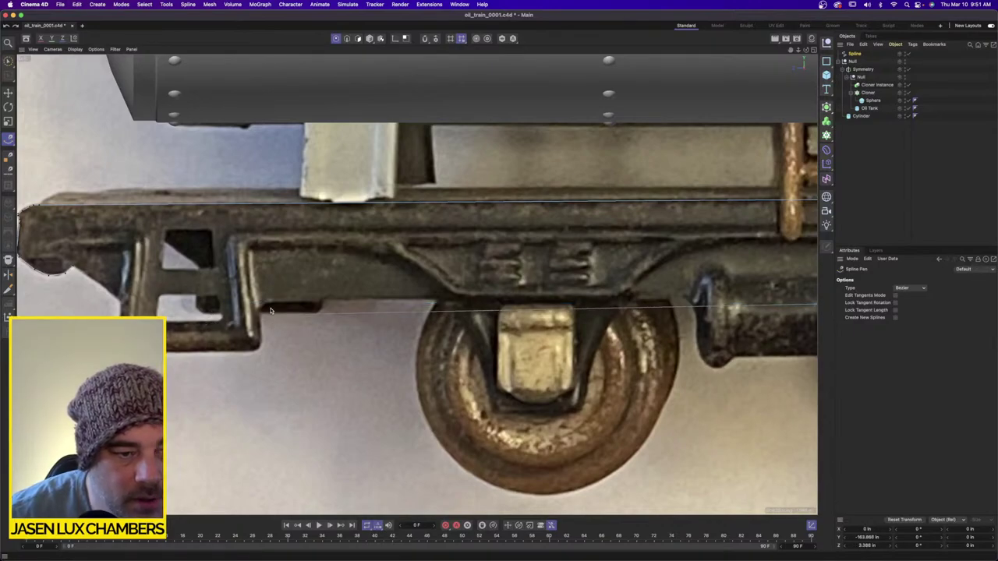
pyautogui.click(263, 304)
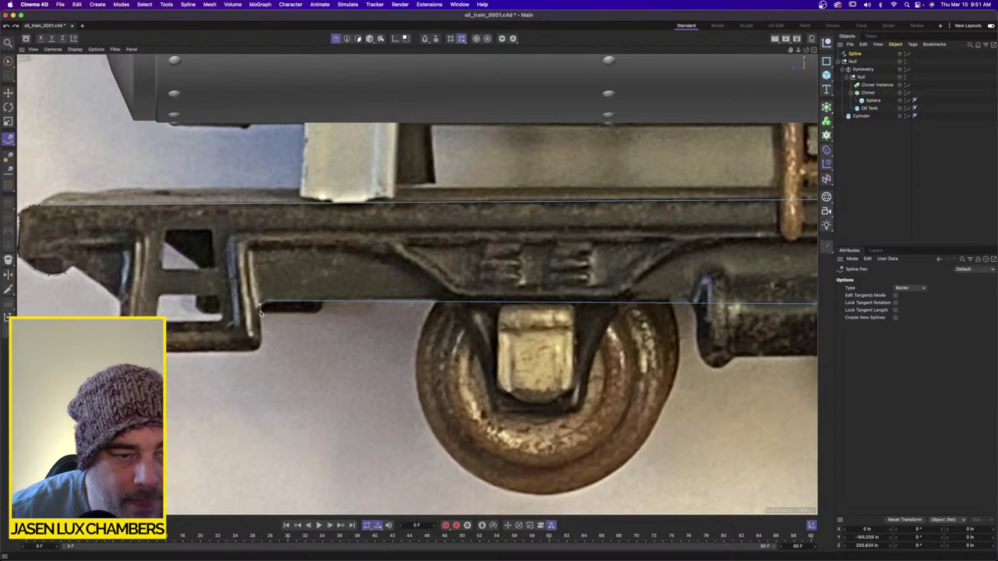
pyautogui.click(259, 312)
pyautogui.click(261, 335)
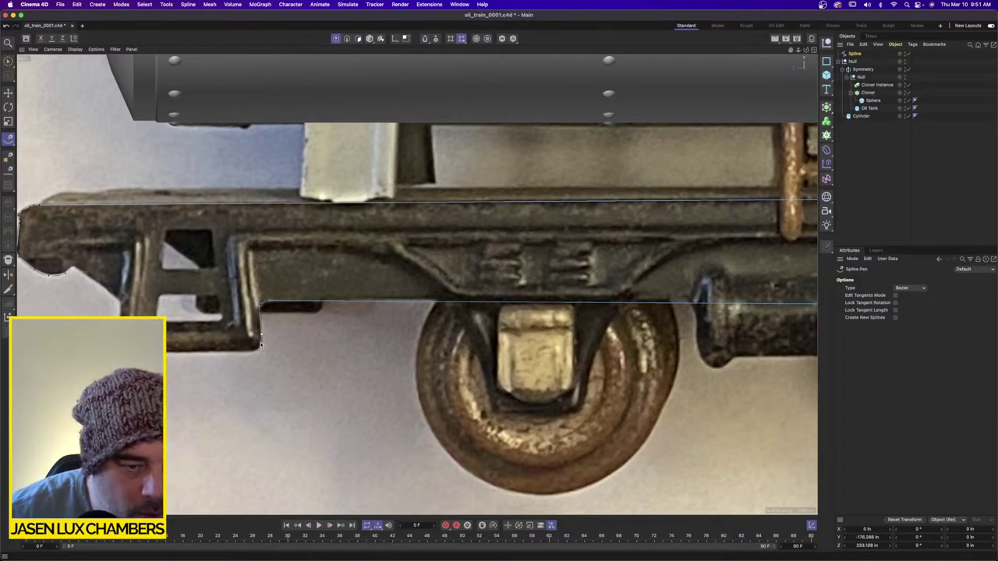
pyautogui.click(262, 344)
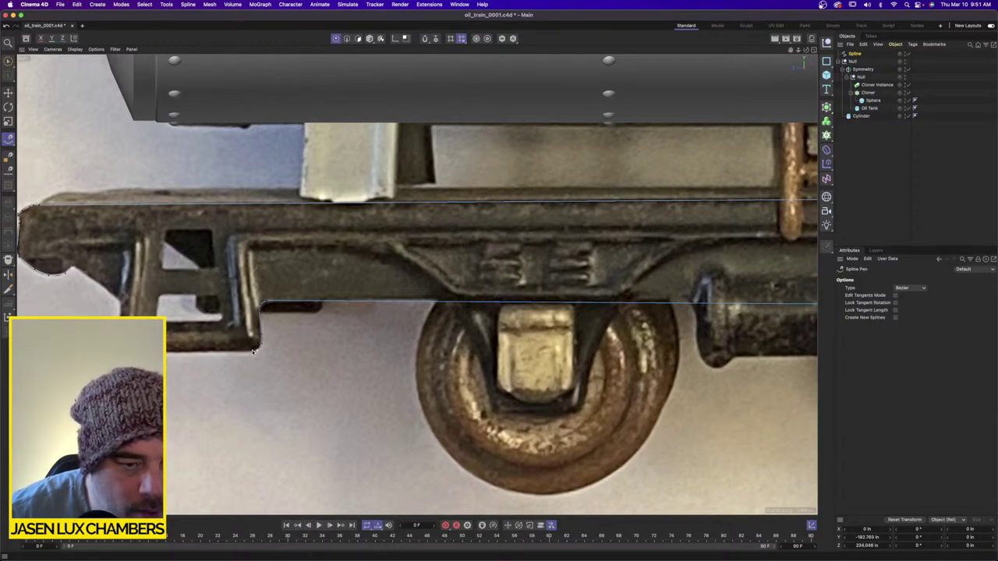
pyautogui.click(251, 352)
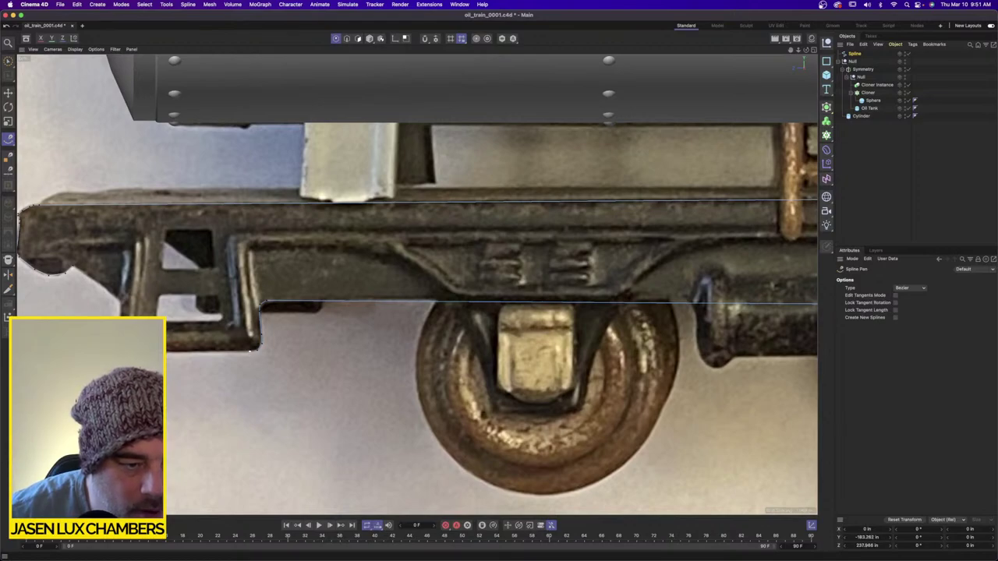
# Trace the step bracket's bottom and outer side and close the chassis outline at the notch beside the frame's end.
pyautogui.click(232, 351)
pyautogui.click(209, 352)
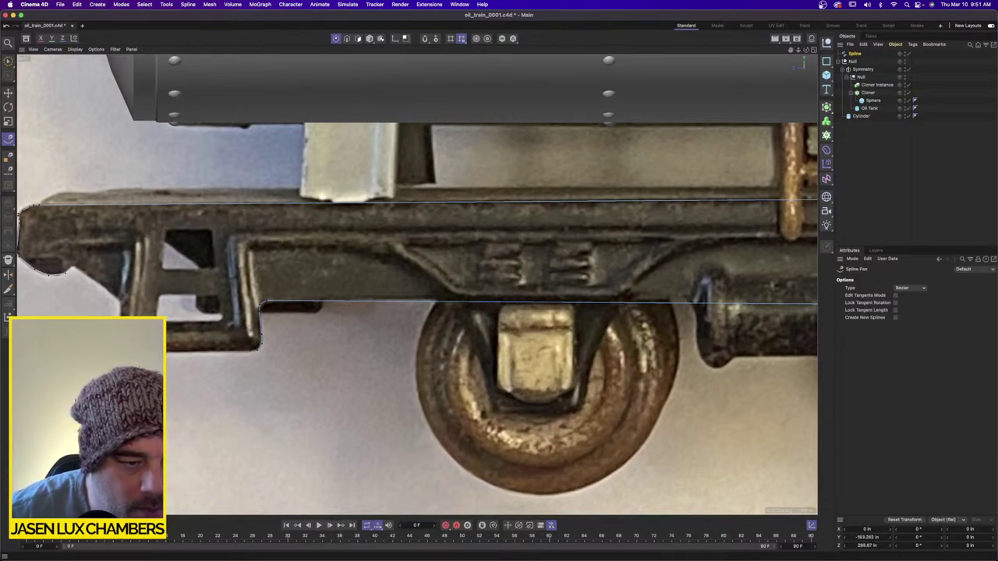
pyautogui.click(121, 303)
pyautogui.click(115, 296)
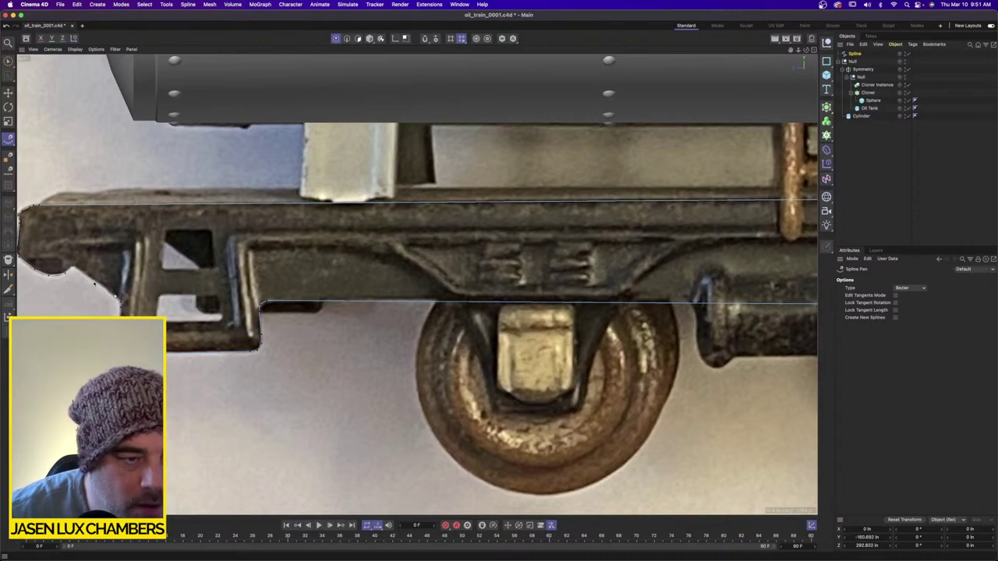
pyautogui.scroll(5, 77, 269)
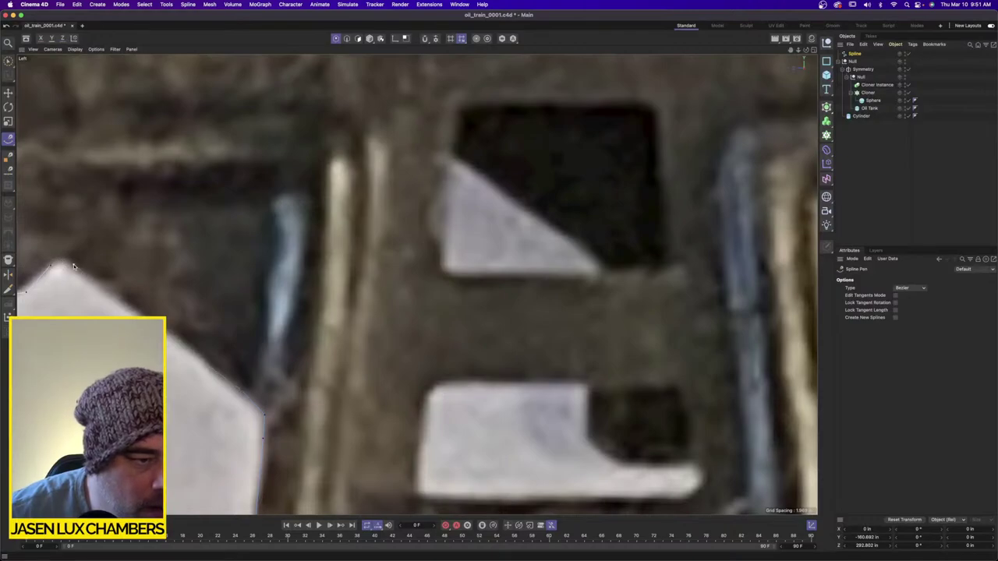
pyautogui.scroll(-4, 319, 289)
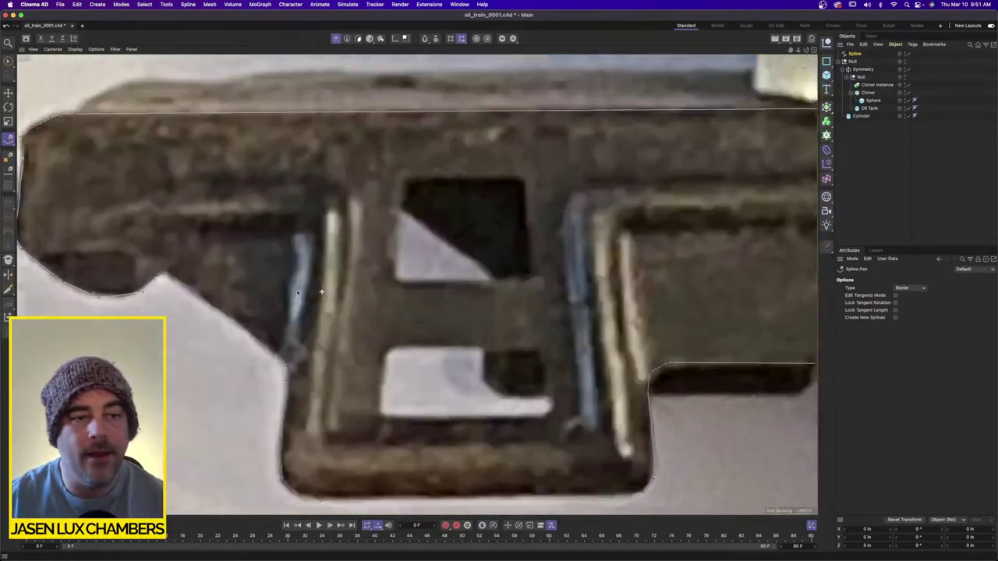
# Trace the step bracket's upper opening as a closed spline with small chamfered corners.
pyautogui.scroll(2, 318, 289)
pyautogui.scroll(-2, 318, 290)
pyautogui.scroll(-5, 273, 295)
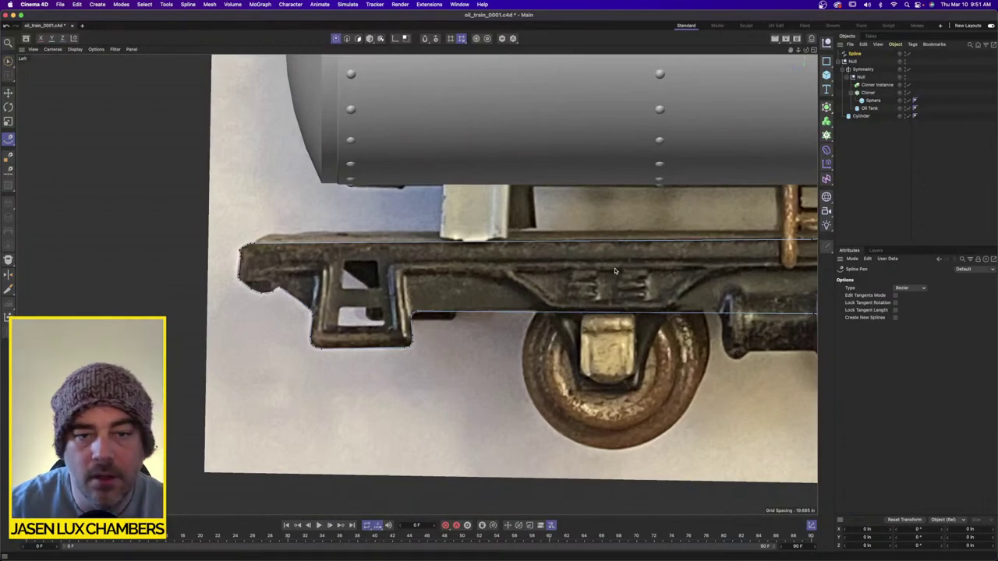
pyautogui.scroll(3, 382, 282)
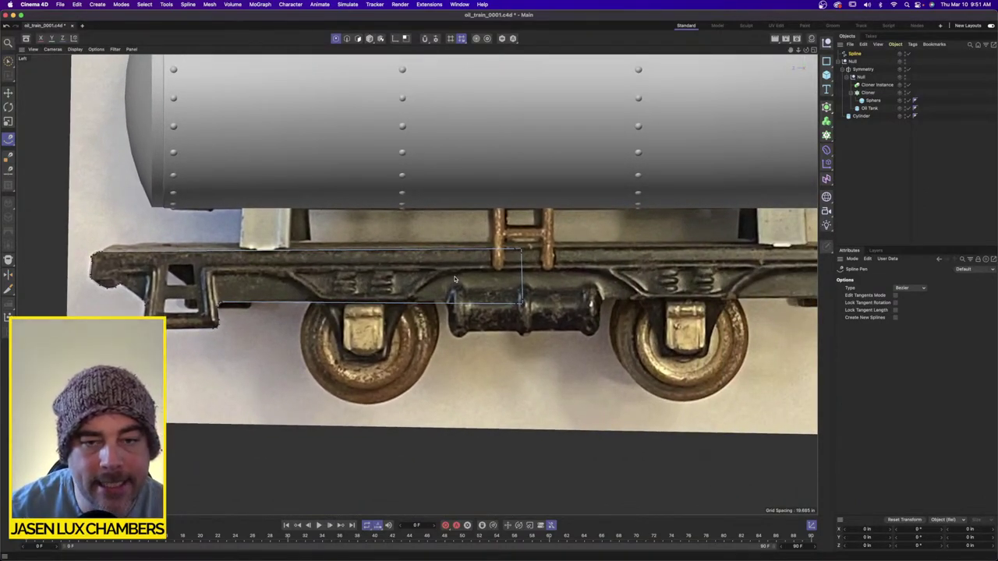
pyautogui.scroll(5, 215, 301)
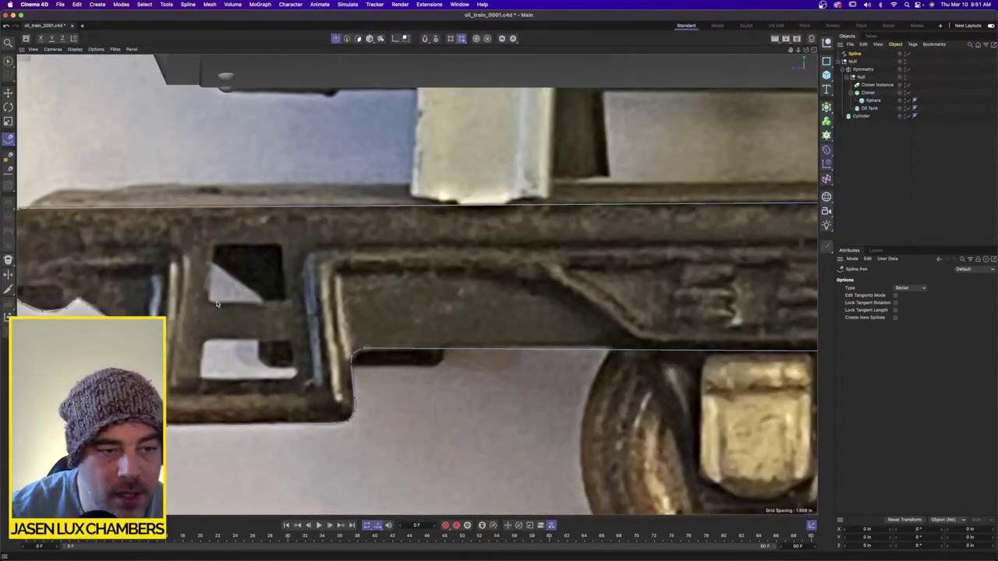
pyautogui.scroll(3, 217, 304)
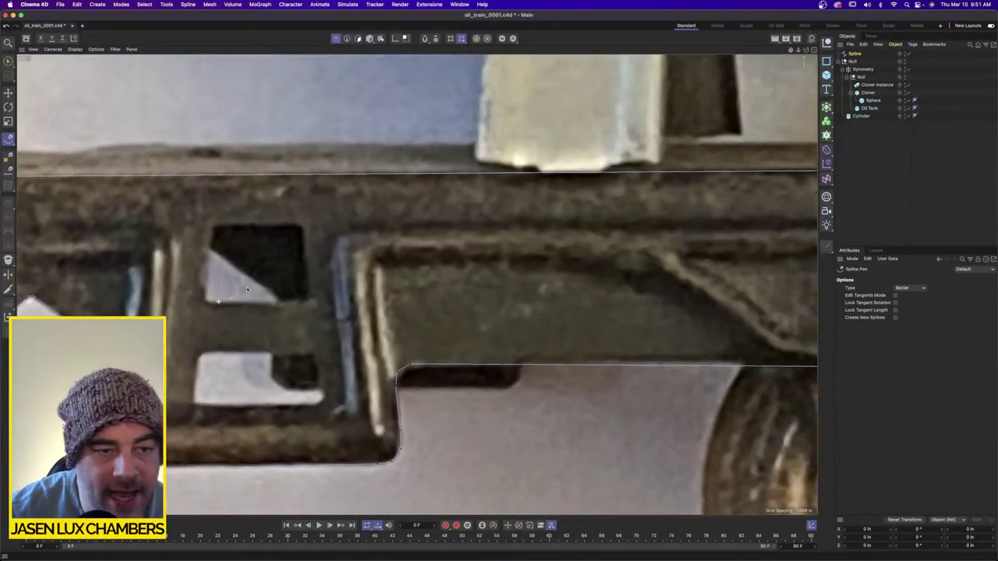
pyautogui.click(209, 304)
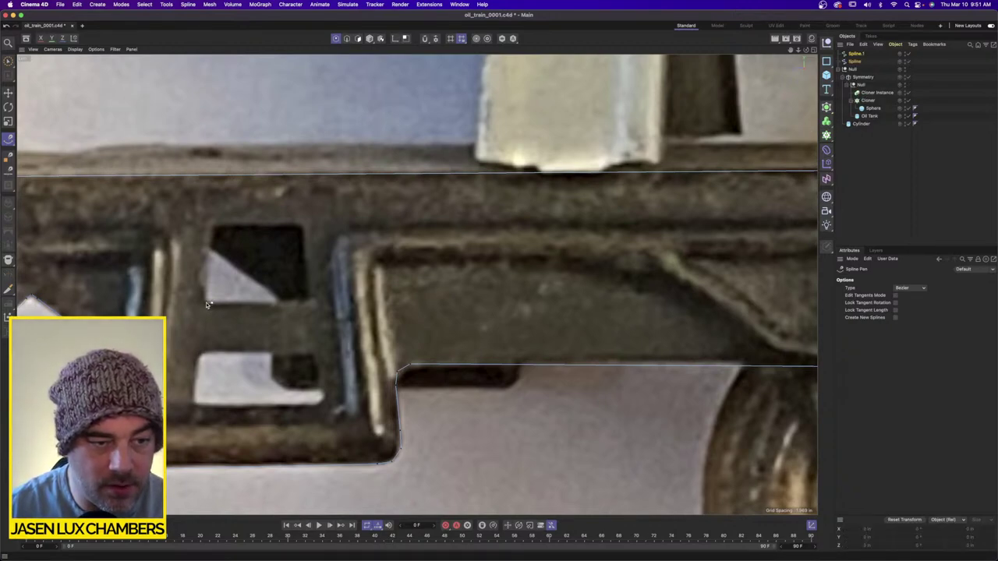
pyautogui.click(212, 227)
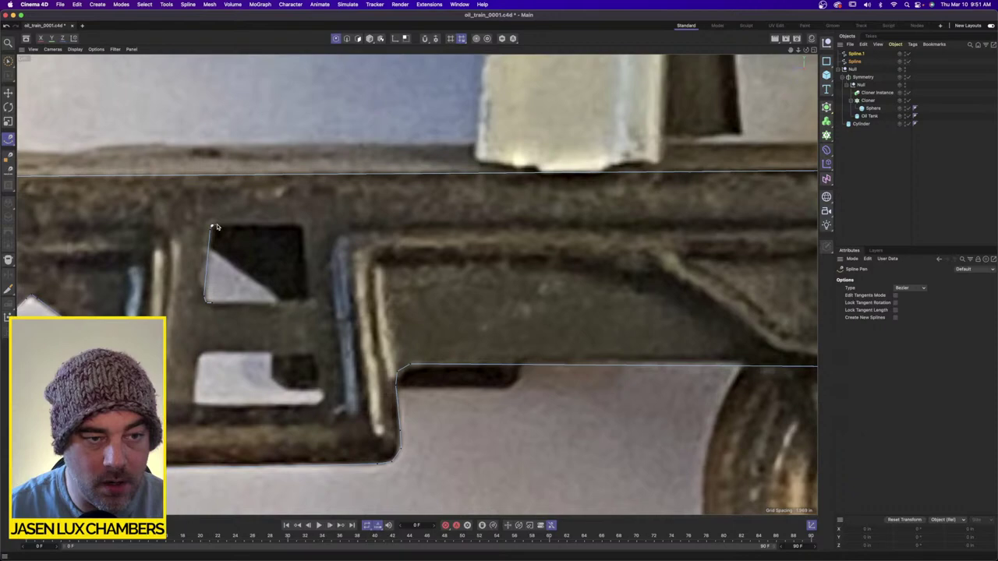
pyautogui.click(299, 225)
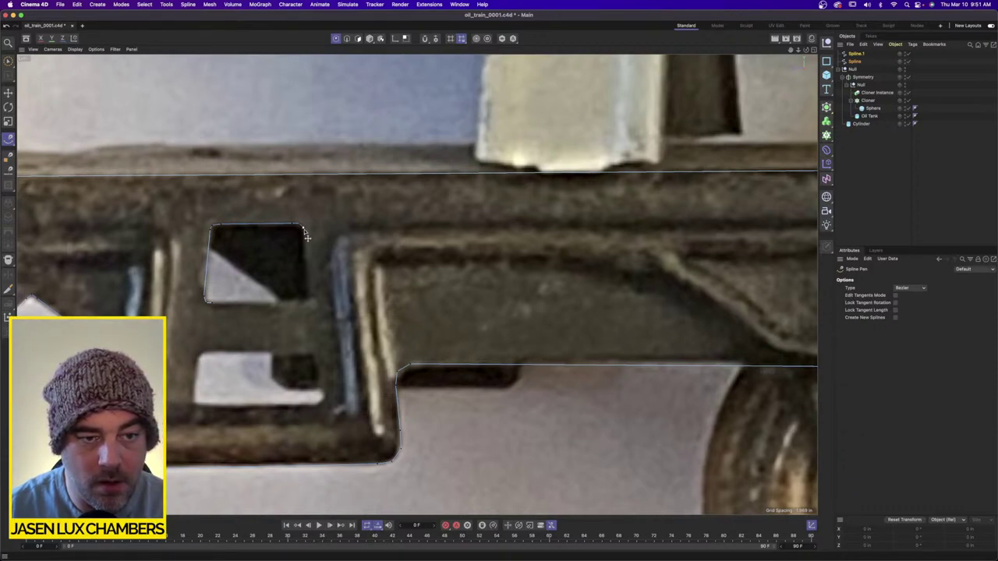
pyautogui.click(308, 299)
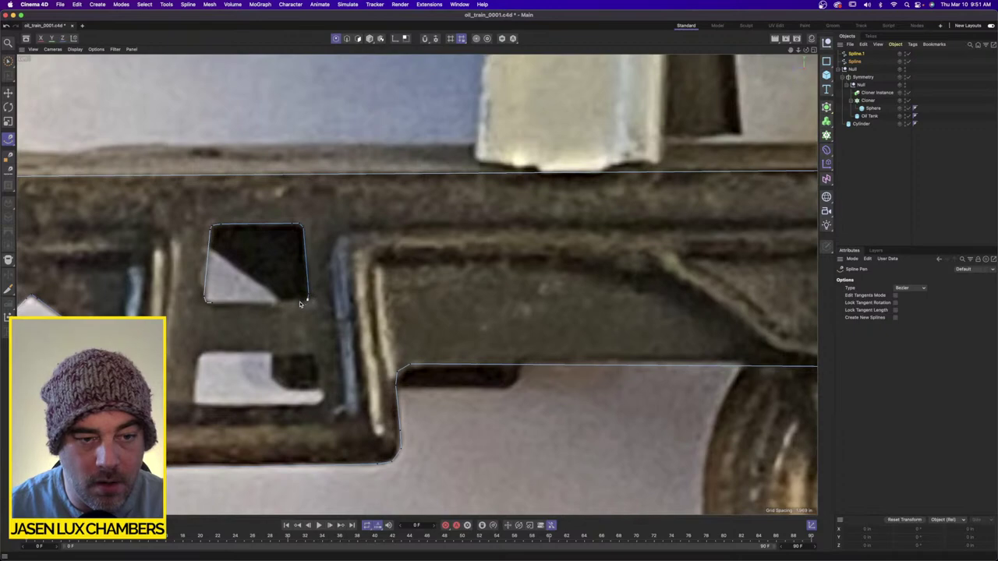
pyautogui.click(205, 301)
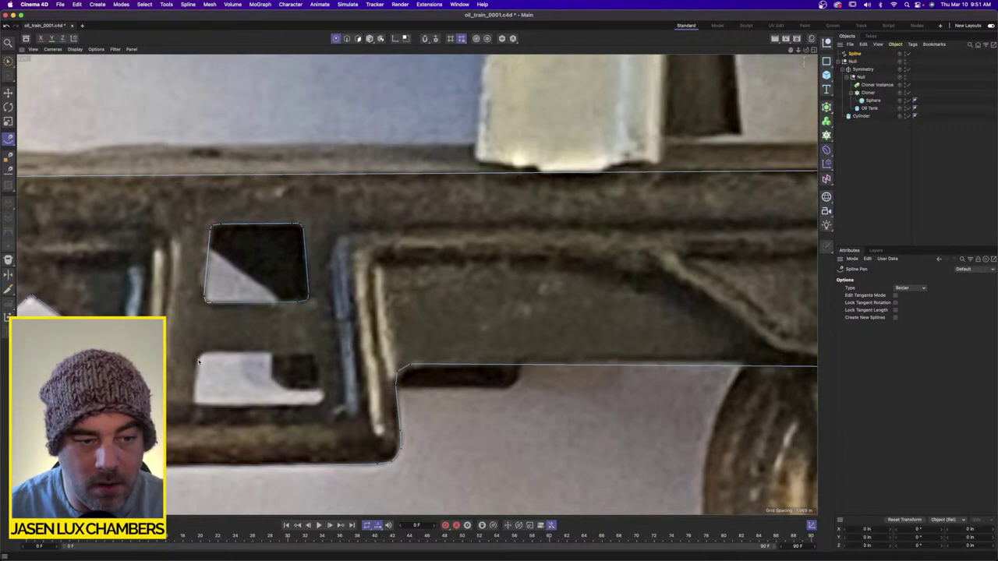
# Trace the step bracket's lower opening as a closed spline following the photo's cut corners.
pyautogui.click(200, 354)
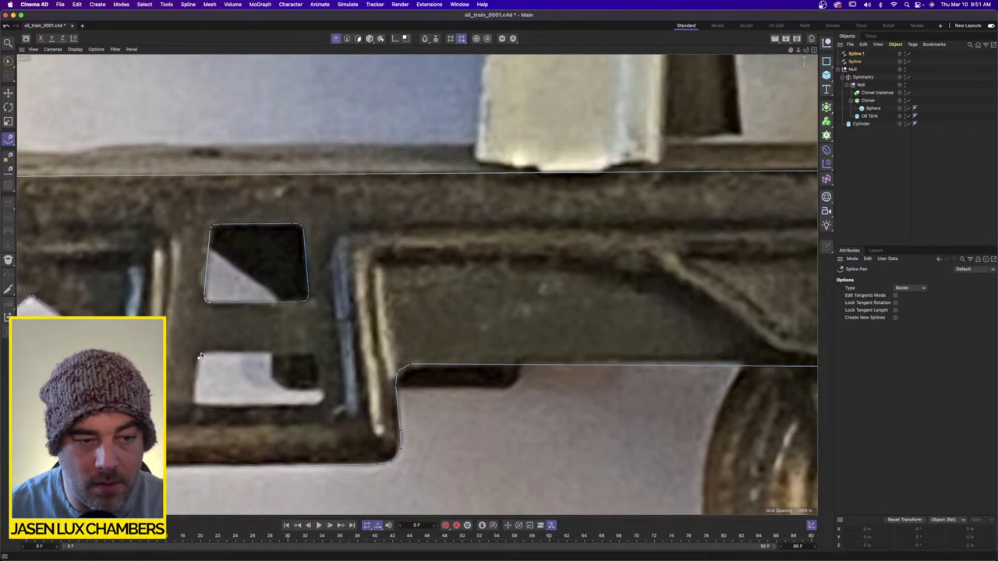
pyautogui.click(318, 359)
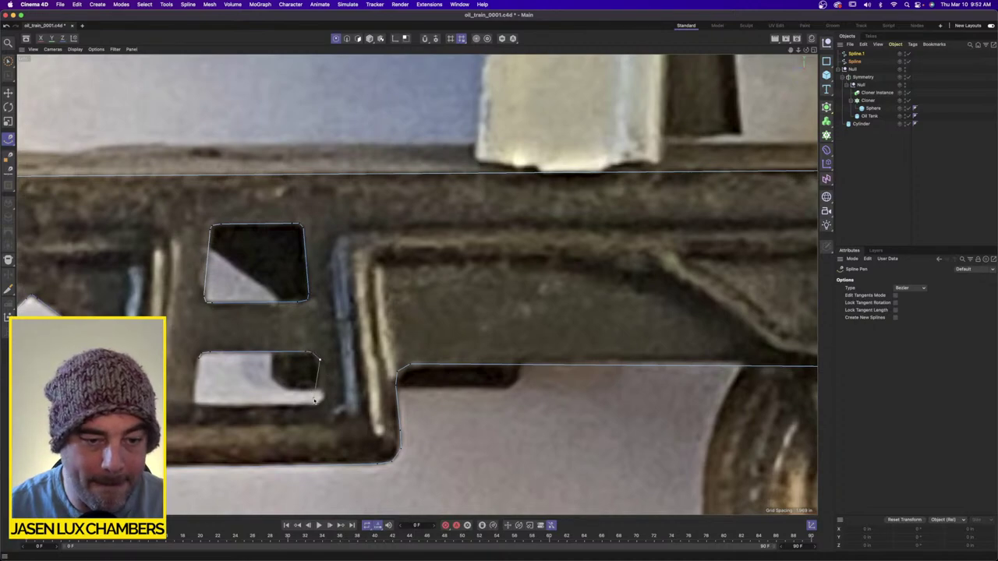
pyautogui.click(315, 402)
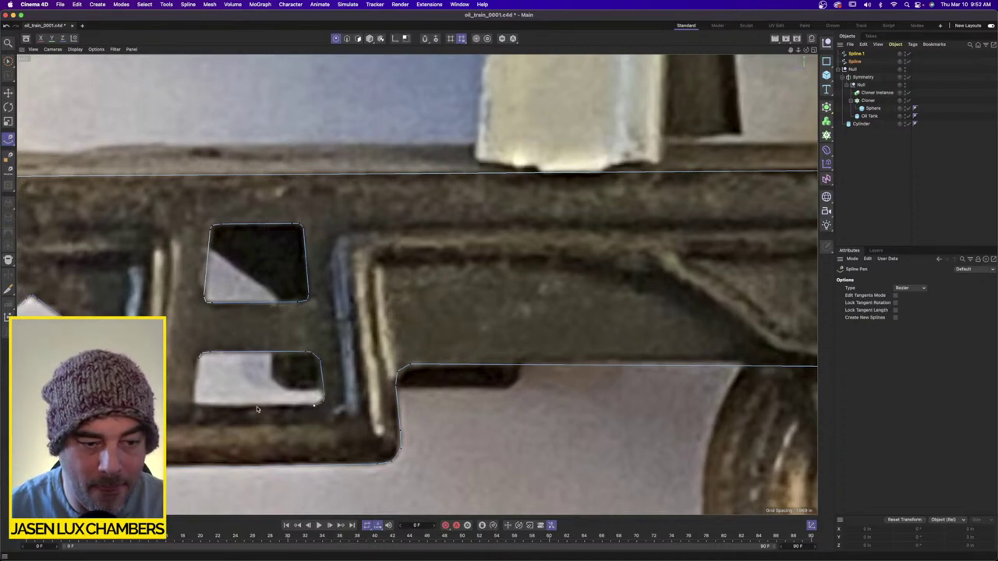
pyautogui.click(197, 405)
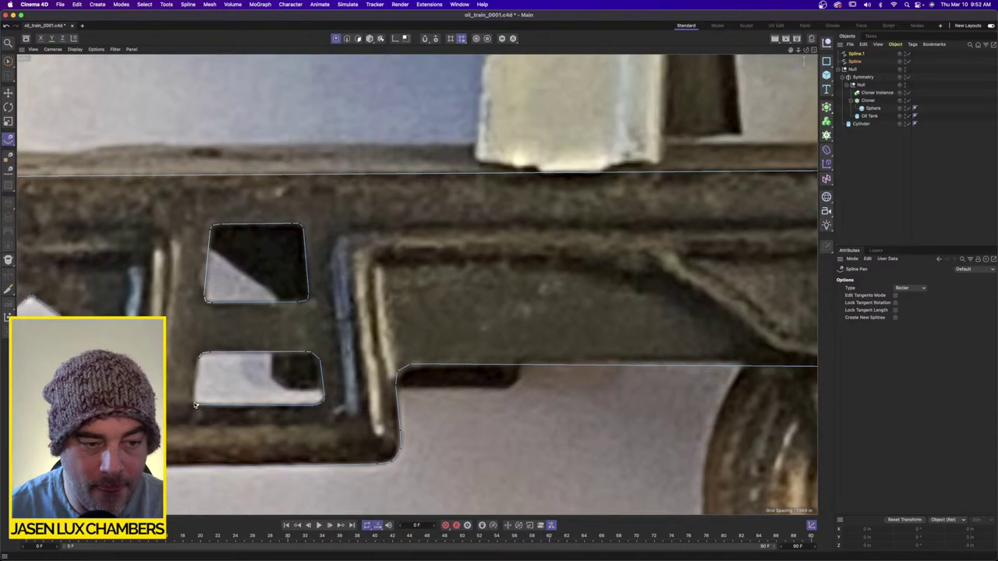
pyautogui.click(194, 400)
pyautogui.click(198, 358)
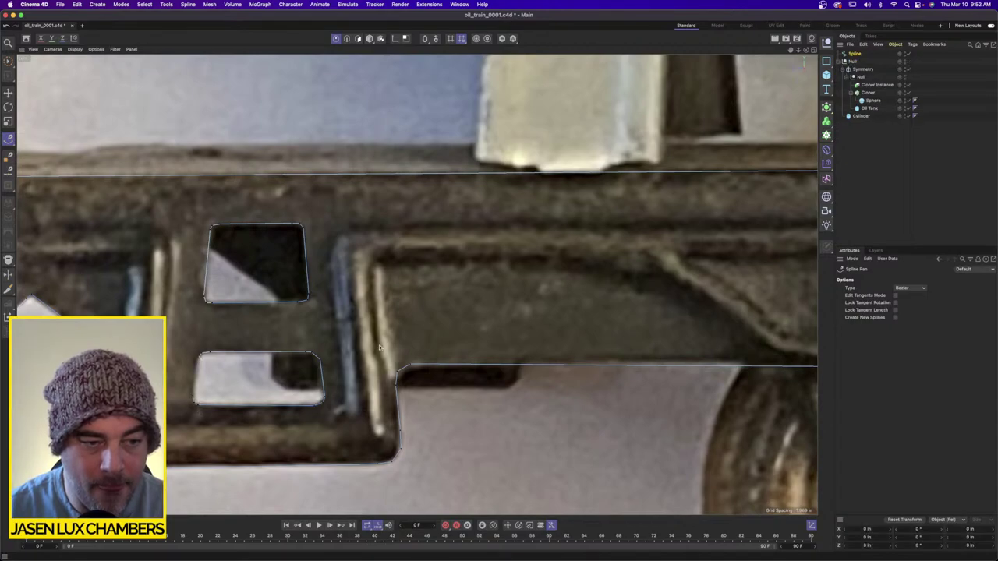
# Set the chassis Spline's type to B-Spline.
pyautogui.scroll(-10, 380, 349)
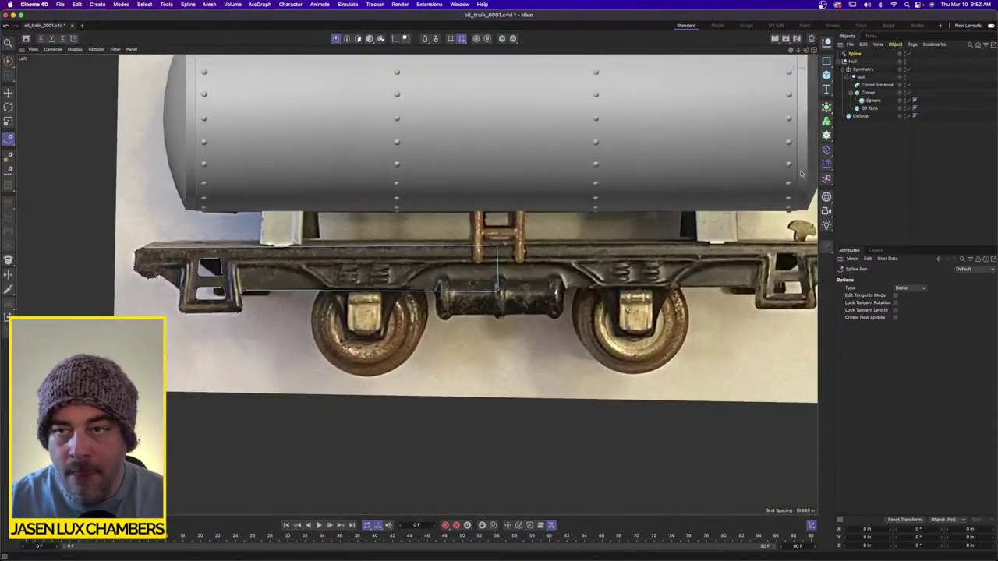
pyautogui.click(854, 53)
pyautogui.click(922, 294)
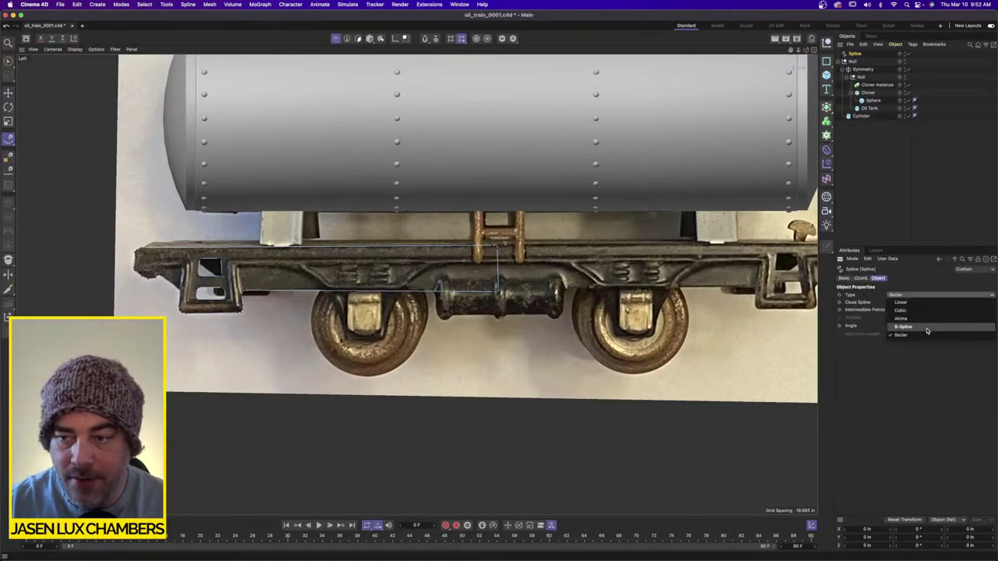
pyautogui.click(926, 328)
# Straighten the outline's top edge by selecting the points at both of its ends and setting their Y size to 0.
pyautogui.scroll(4, 488, 296)
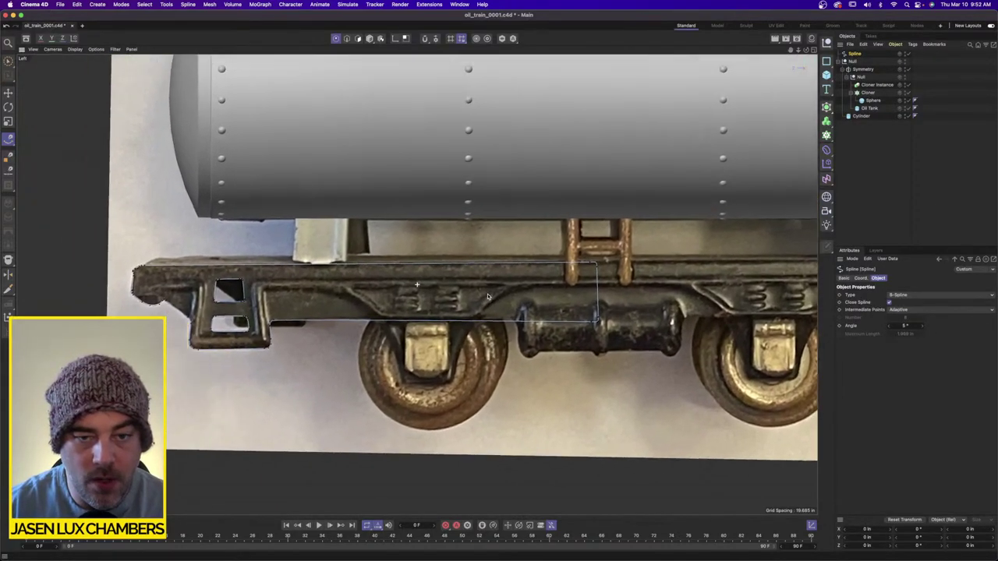
pyautogui.keyDown('alt'); pyautogui.moveTo(488, 296); pyautogui.dragTo(505, 302, button='middle'); pyautogui.keyUp('alt')
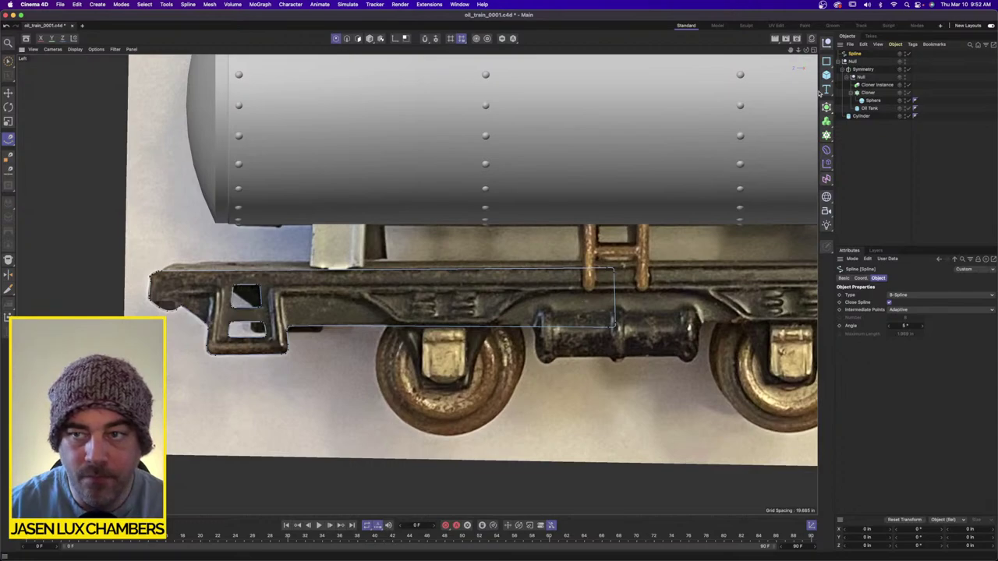
pyautogui.moveTo(8, 60); pyautogui.dragTo(35, 83)
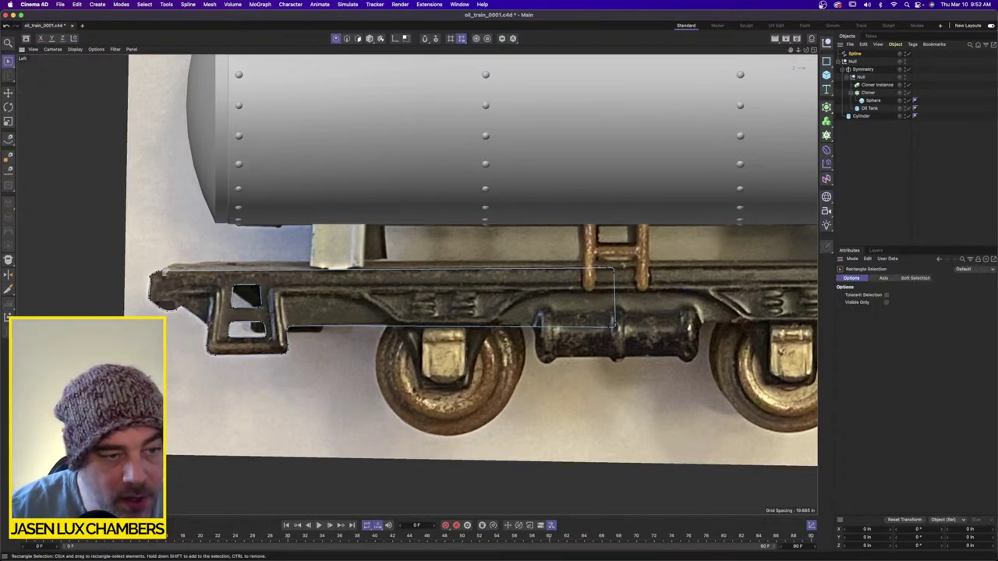
pyautogui.moveTo(153, 264); pyautogui.dragTo(189, 284)
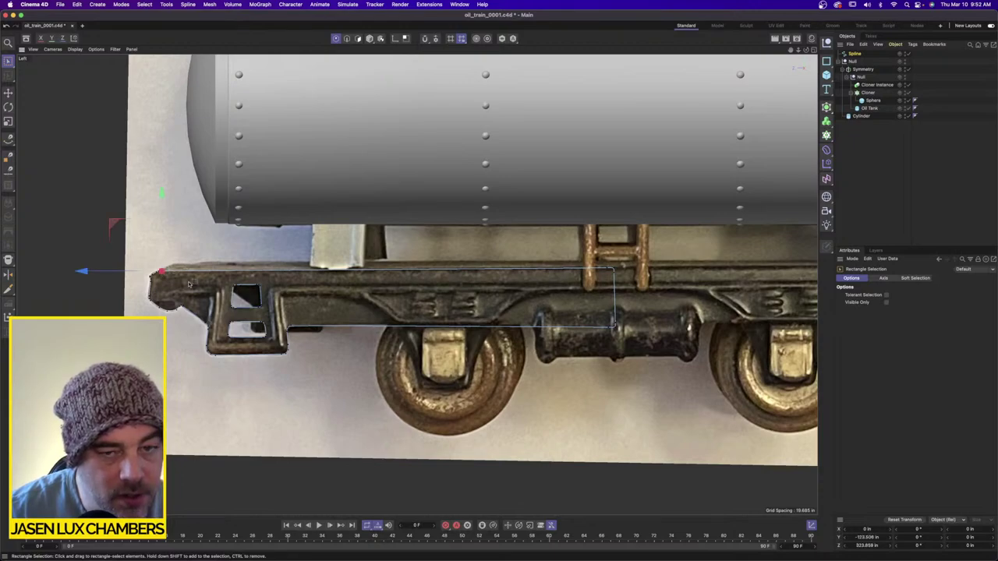
pyautogui.moveTo(612, 265)
pyautogui.keyDown('shift'); pyautogui.mouseDown()
pyautogui.moveTo(602, 259)
pyautogui.moveTo(621, 274)
pyautogui.moveTo(590, 274)
pyautogui.mouseUp(); pyautogui.keyUp('shift')
pyautogui.scroll(5, 162, 269)
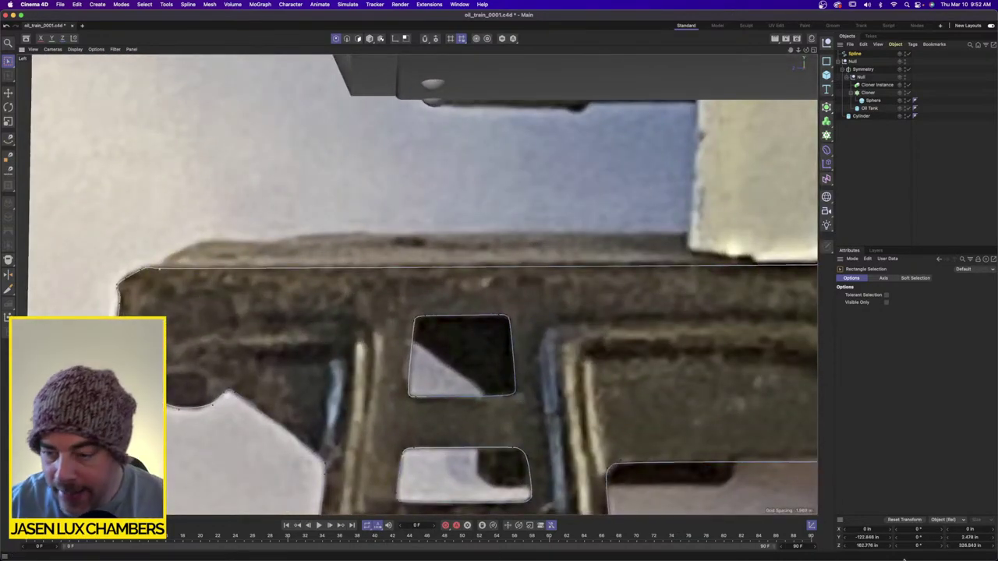
pyautogui.doubleClick(971, 537)
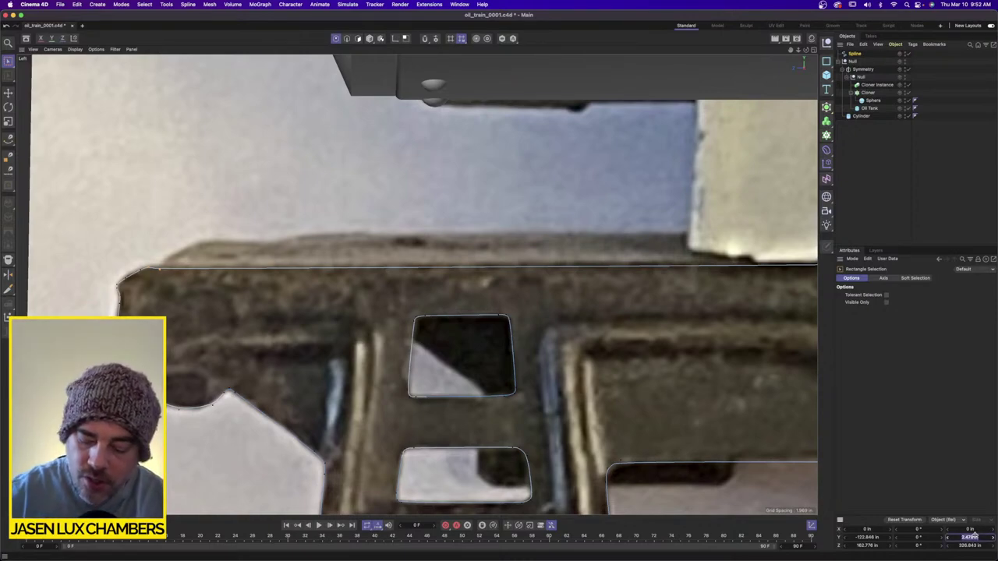
pyautogui.write('0')
pyautogui.press('Return')
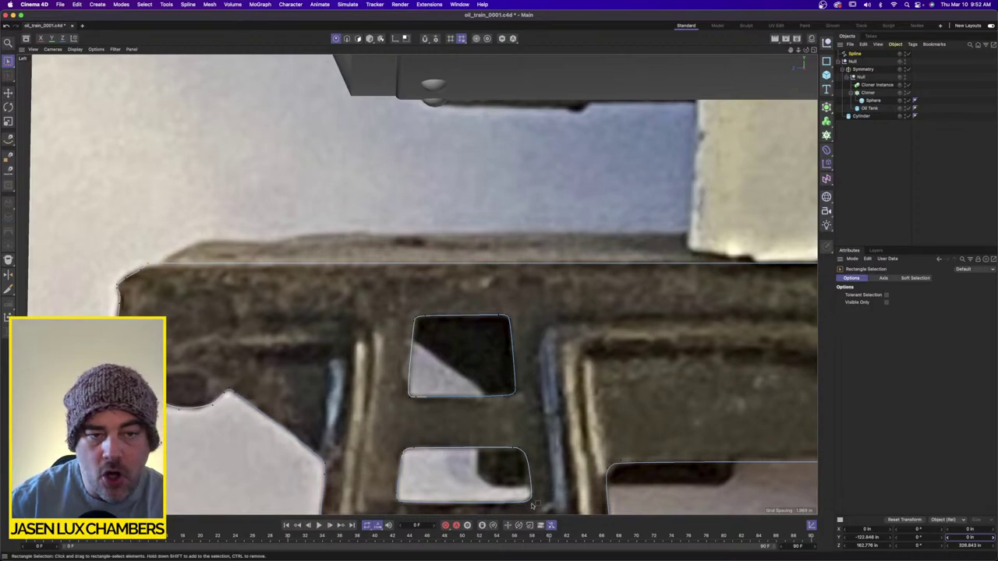
# Straighten the frame outline's vertical edge at the car's middle by selecting the points at both of its corners and setting their Z size to 0.
pyautogui.scroll(-6, 658, 144)
pyautogui.scroll(3, 372, 264)
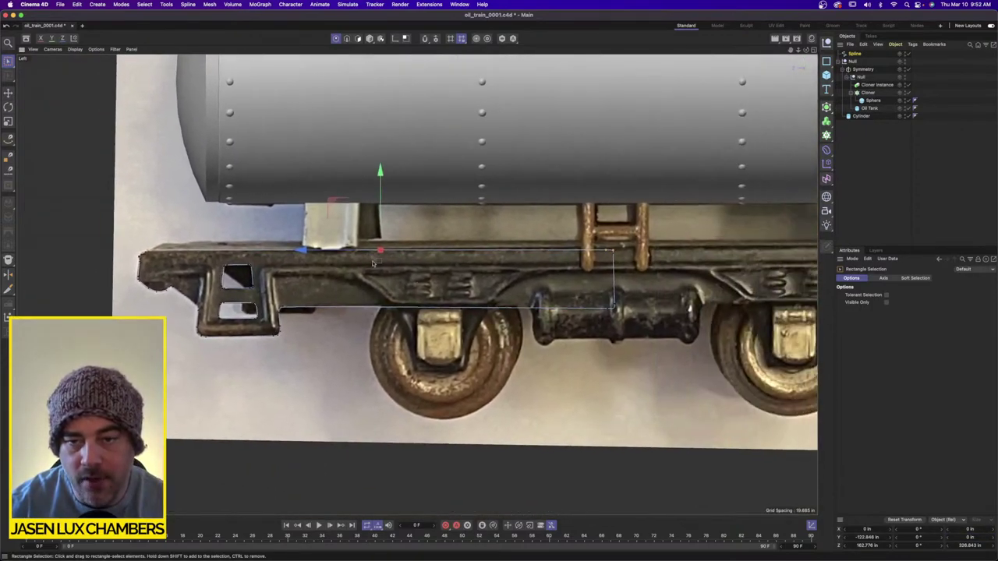
pyautogui.scroll(5, 661, 261)
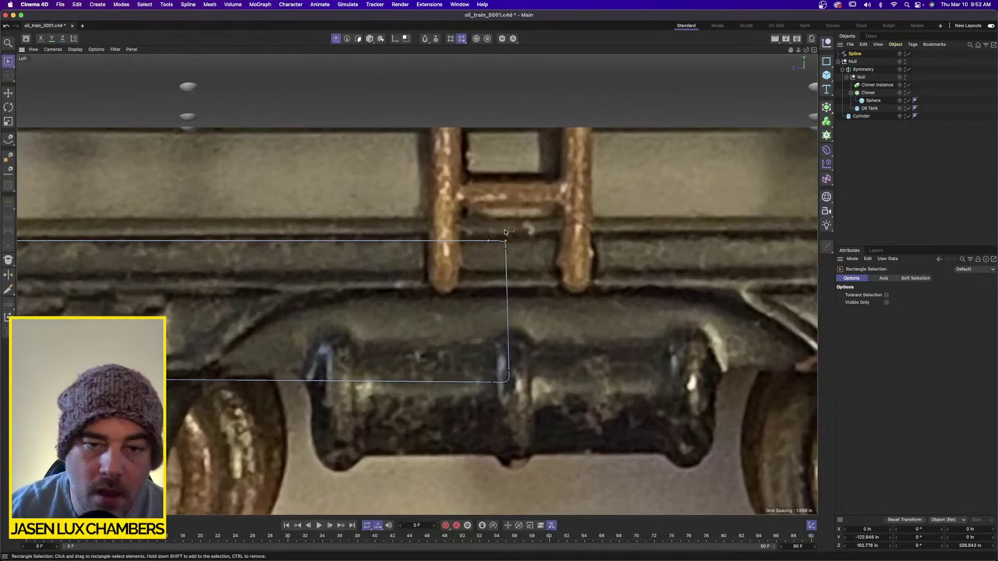
pyautogui.moveTo(502, 225); pyautogui.dragTo(534, 414)
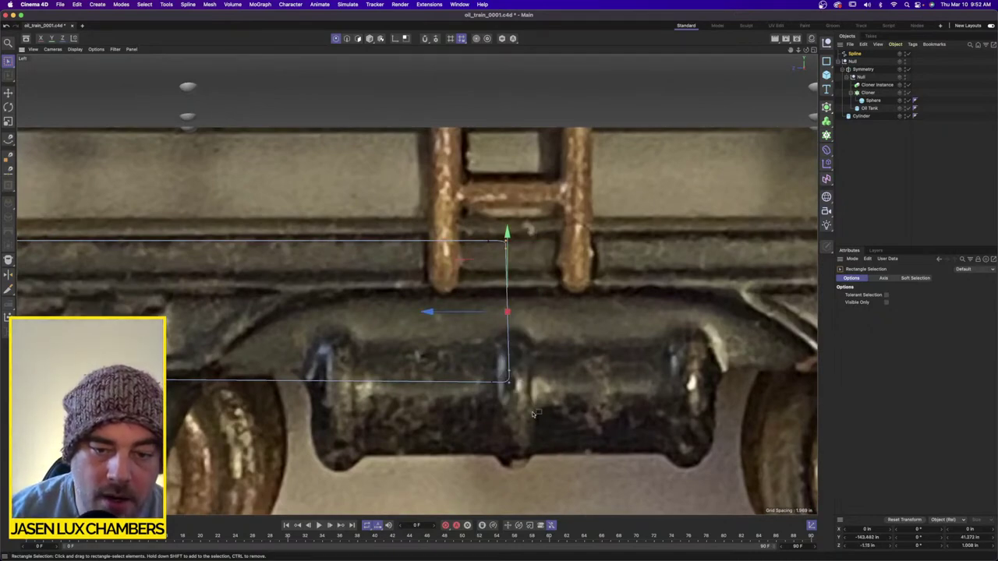
pyautogui.click(970, 537)
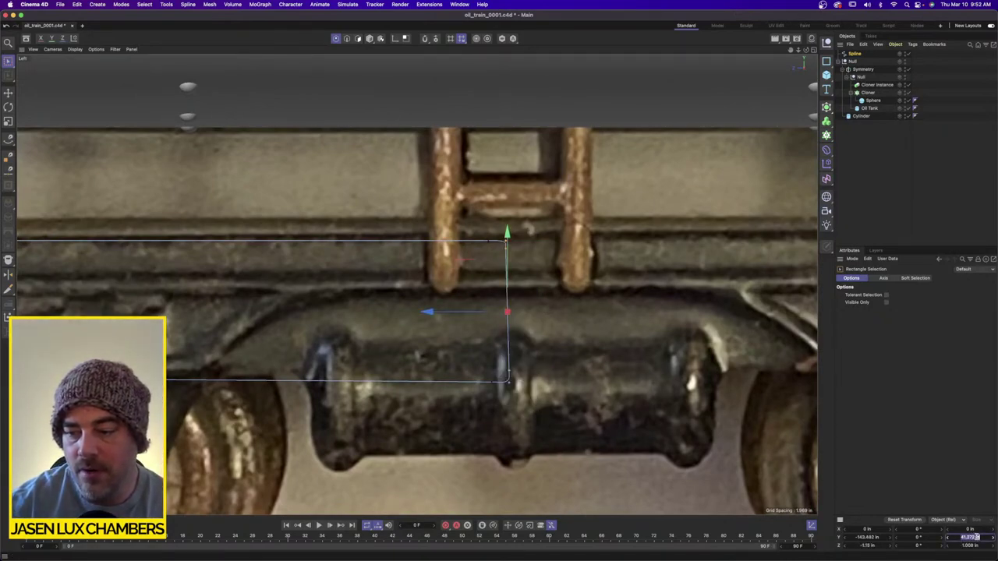
pyautogui.press('Tab')
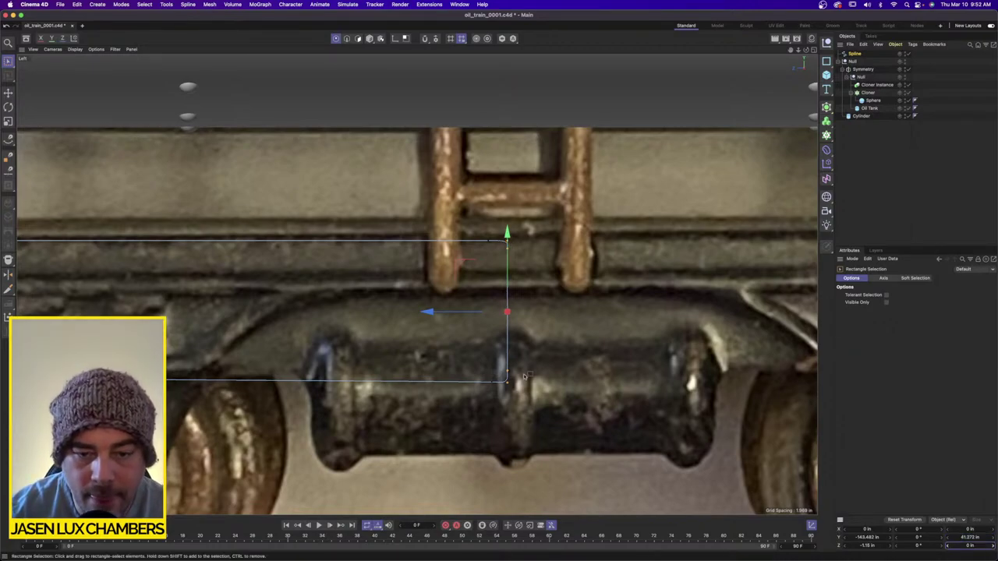
# Select the points at both ends of the outline's long lower edge, between the step bracket and the car's middle.
pyautogui.moveTo(530, 373); pyautogui.dragTo(414, 405)
pyautogui.keyDown('alt'); pyautogui.moveTo(457, 395); pyautogui.dragTo(297, 398, button='right'); pyautogui.keyUp('alt')
pyautogui.scroll(10, 297, 399)
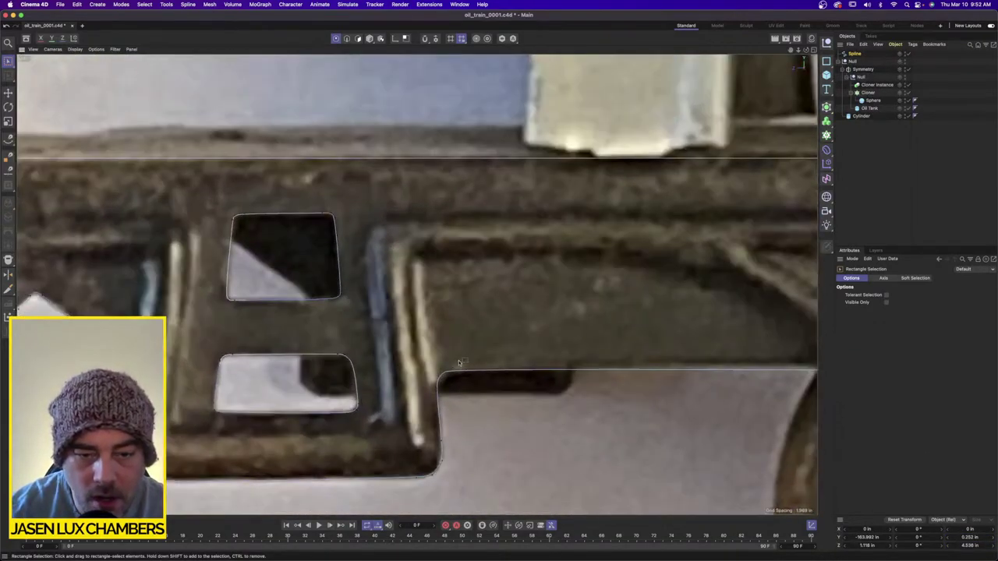
pyautogui.moveTo(427, 346); pyautogui.dragTo(669, 377)
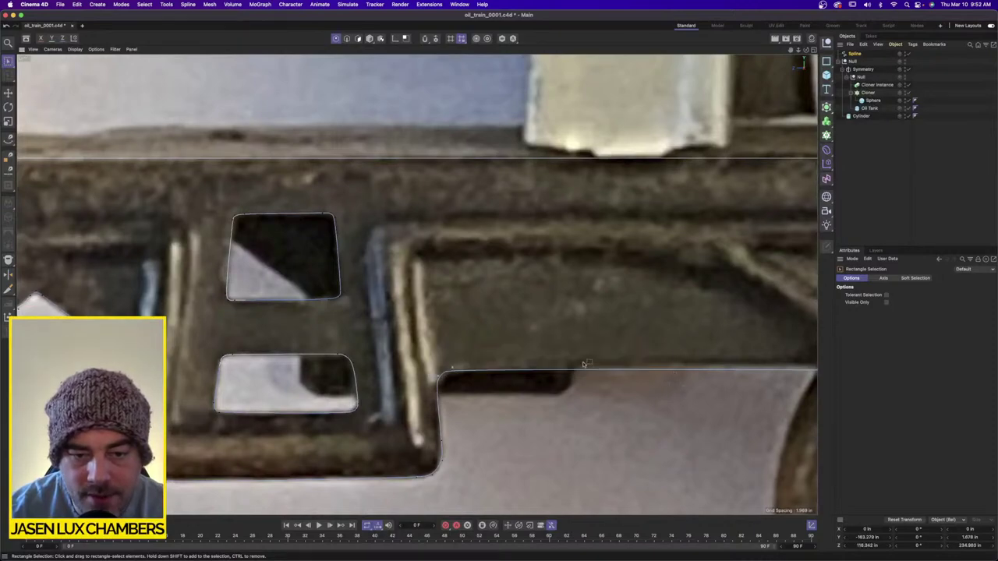
pyautogui.scroll(-3, 584, 364)
pyautogui.keyDown('ctrl'); pyautogui.click(448, 367); pyautogui.keyUp('ctrl')
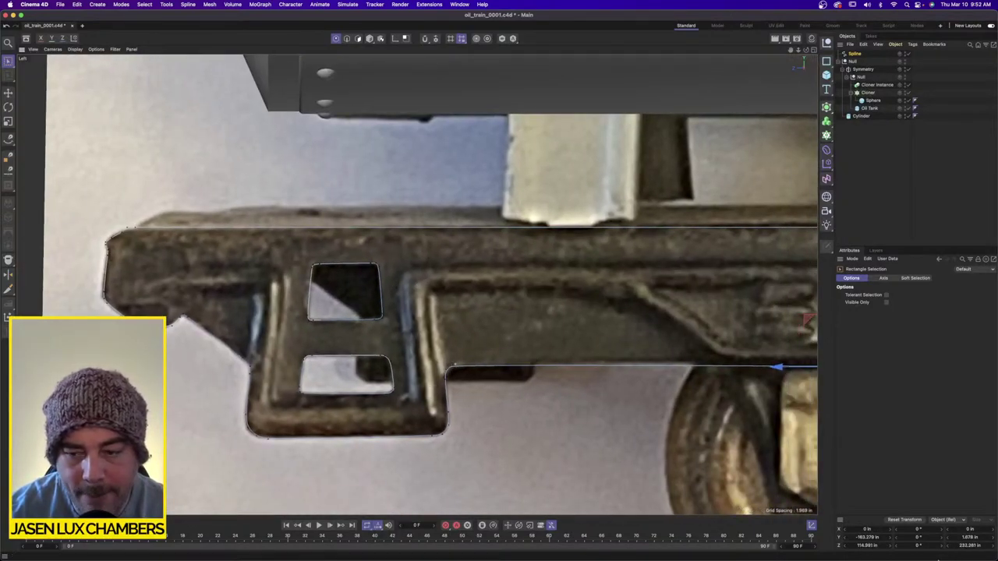
pyautogui.doubleClick(971, 544)
pyautogui.write('0')
pyautogui.press('Return')
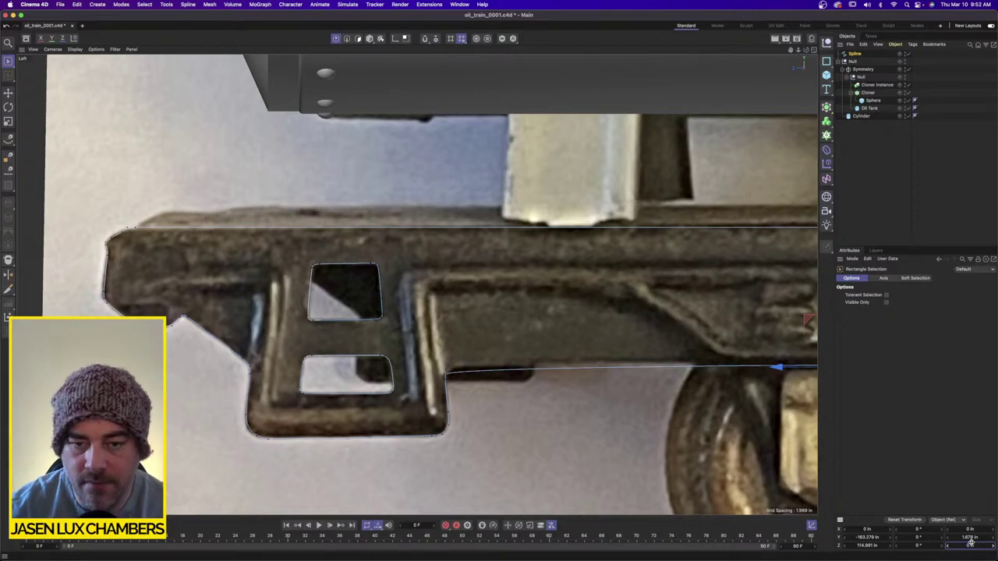
pyautogui.press('super+z')
pyautogui.scroll(-3, 595, 361)
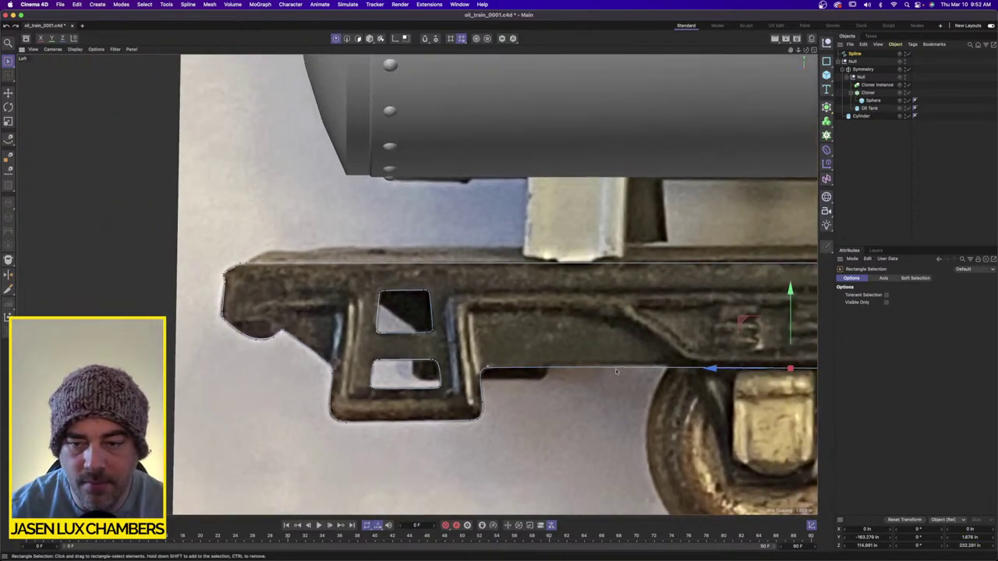
pyautogui.keyDown('alt'); pyautogui.moveTo(622, 372); pyautogui.dragTo(251, 373, button='middle'); pyautogui.keyUp('alt')
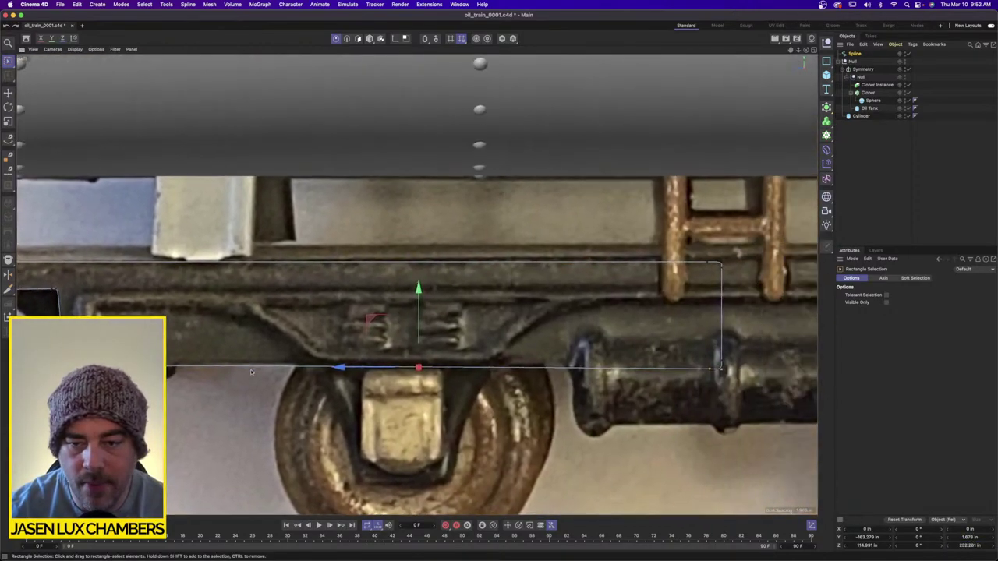
pyautogui.click(971, 545)
pyautogui.write('0')
pyautogui.press('Return')
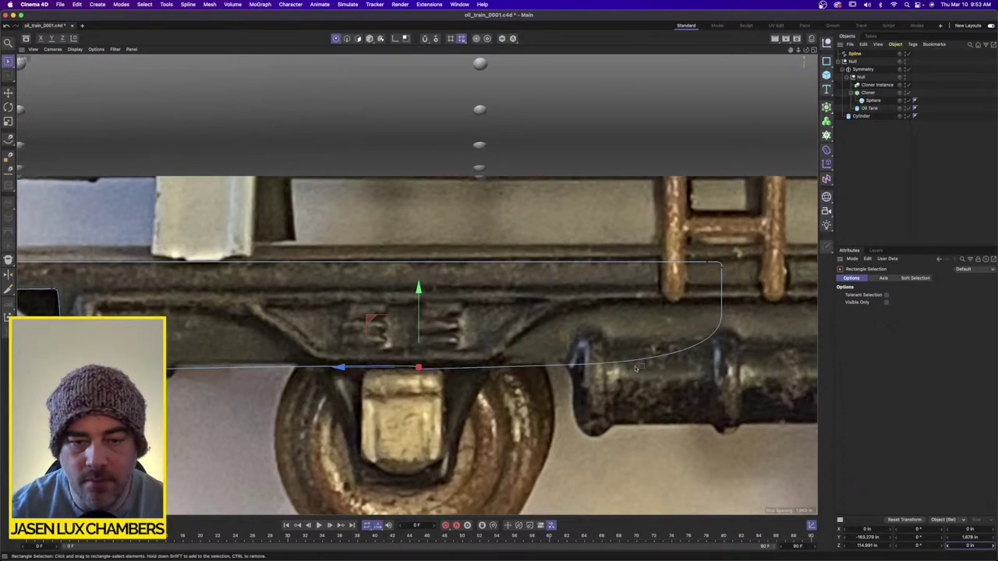
pyautogui.press('super+z')
# Level the long lower edge by setting the selected points' Y size to 0.
pyautogui.click(976, 537)
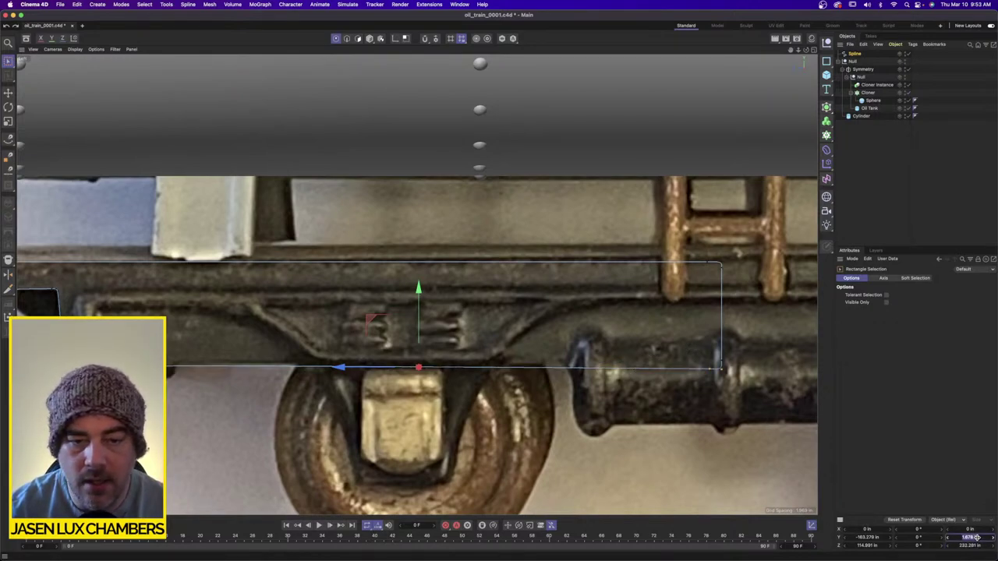
pyautogui.write('0')
pyautogui.press('Return')
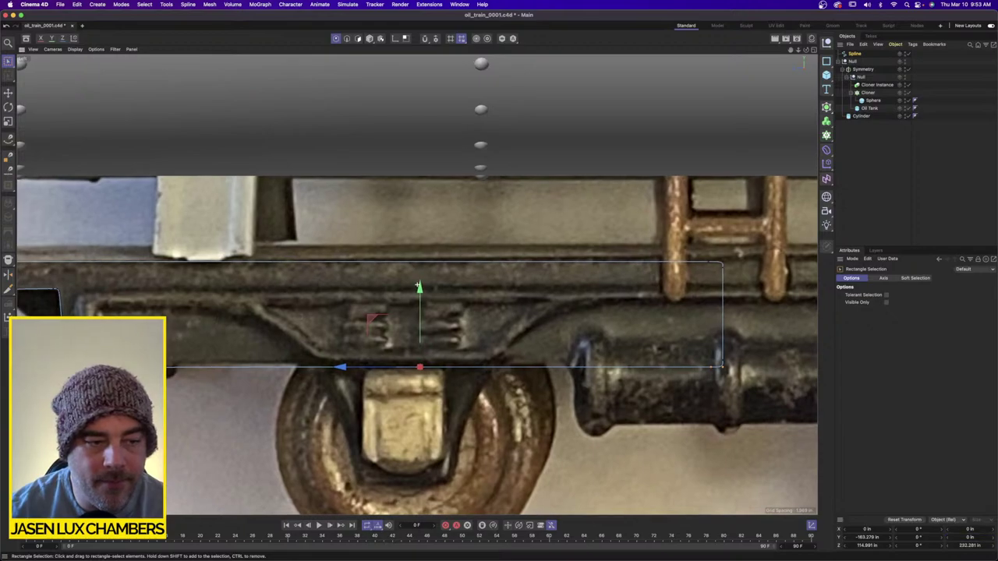
# Straighten the step bracket's bottom edge by selecting the points at both of its corners and setting their Y size to 0.
pyautogui.keyDown('alt'); pyautogui.moveTo(417, 286); pyautogui.dragTo(714, 274, button='middle'); pyautogui.keyUp('alt')
pyautogui.moveTo(256, 402); pyautogui.dragTo(441, 444)
pyautogui.moveTo(263, 394); pyautogui.dragTo(405, 439)
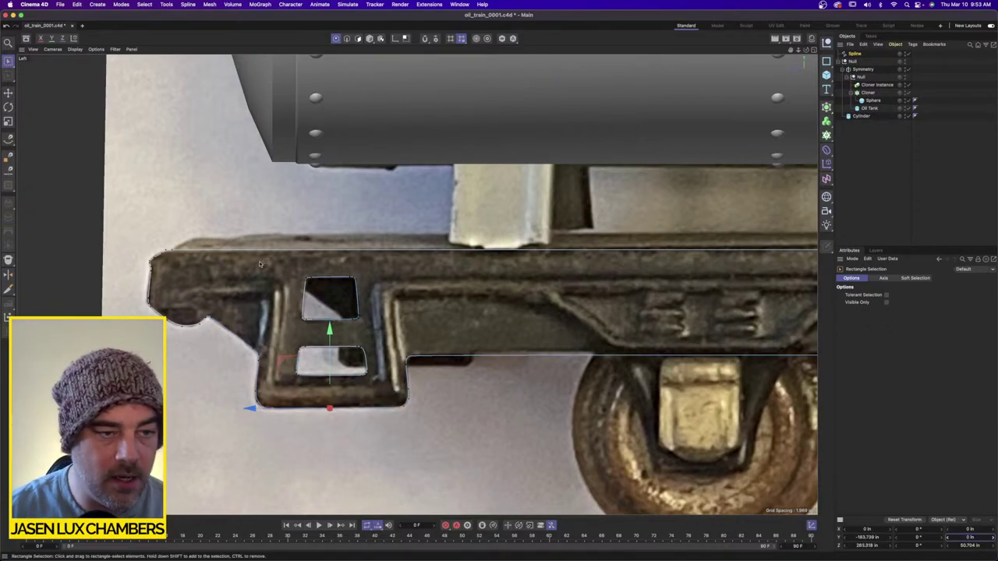
# Add an Extrude generator and make the chassis Spline its child to give the frame thickness.
pyautogui.scroll(-5, 558, 296)
pyautogui.keyDown('alt'); pyautogui.moveTo(557, 300); pyautogui.dragTo(422, 297, button='middle'); pyautogui.keyUp('alt')
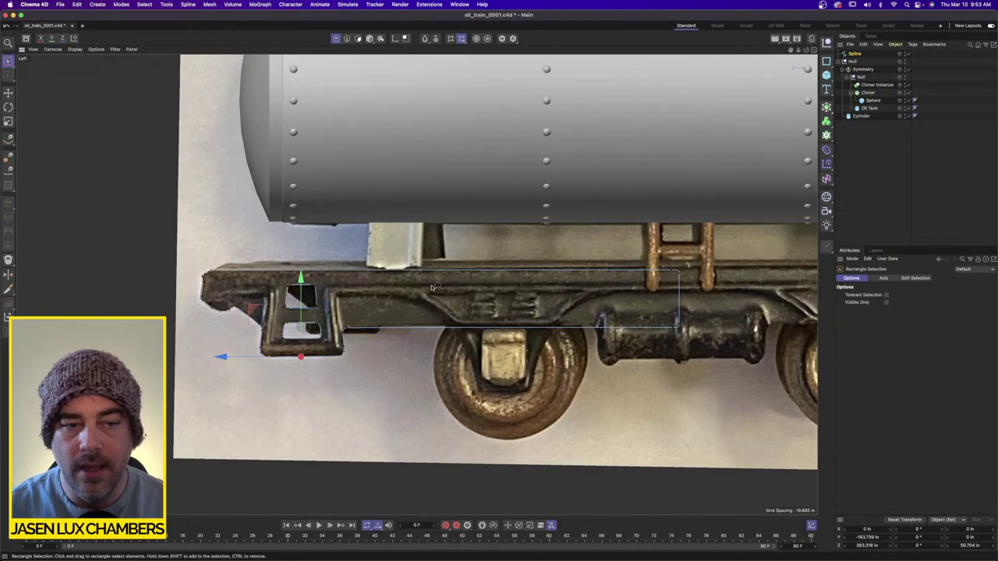
pyautogui.click(893, 138)
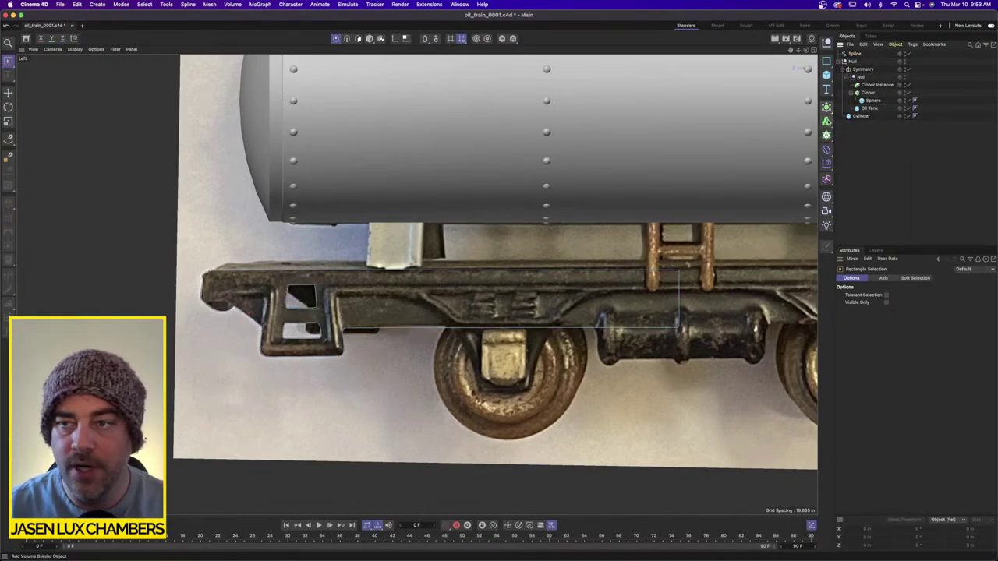
pyautogui.click(826, 106)
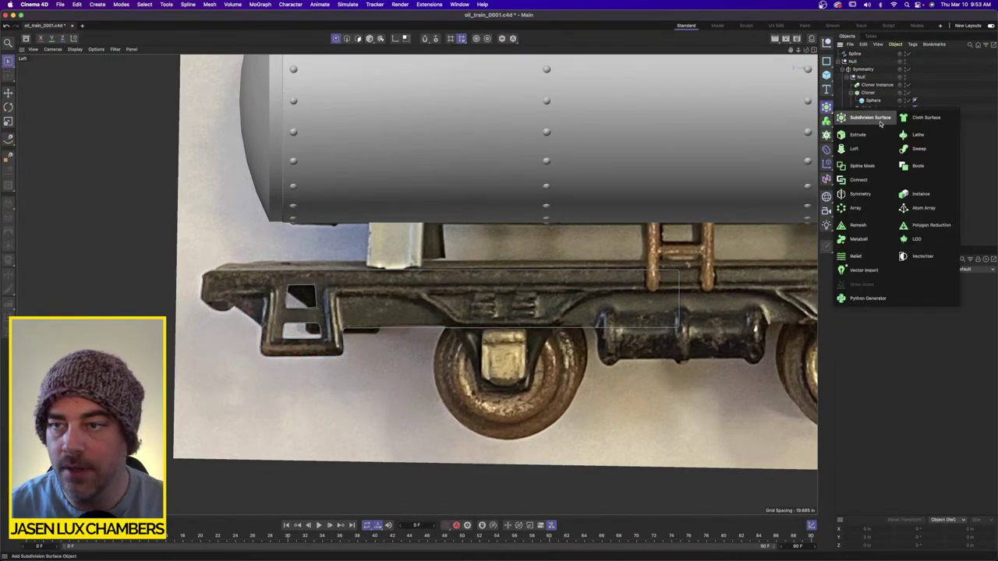
pyautogui.click(857, 131)
pyautogui.moveTo(855, 61); pyautogui.dragTo(862, 56)
pyautogui.click(862, 56)
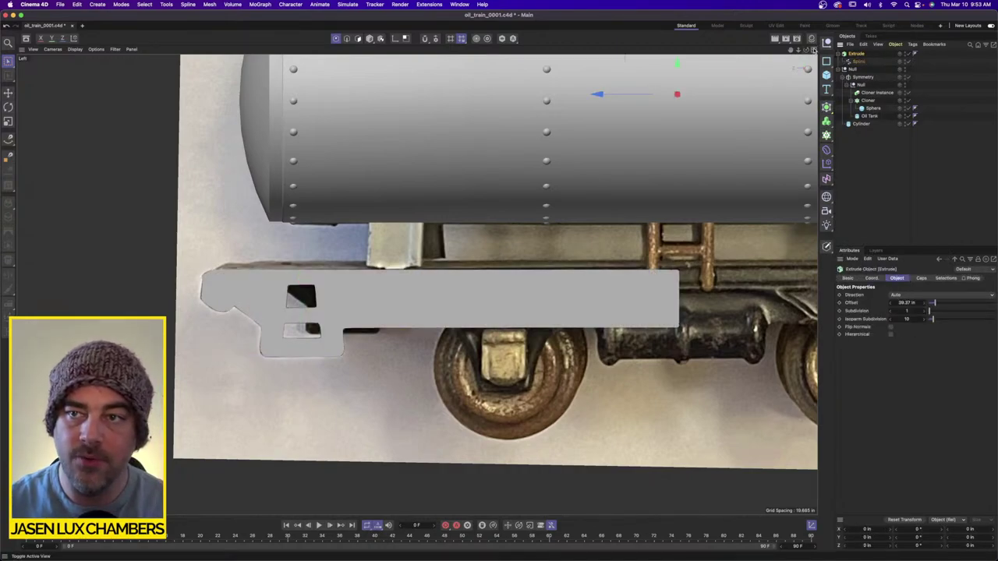
# In the four-view layout, try Extrude offsets of 2 in and 5 in, and settle on 2.5 in.
pyautogui.click(814, 50)
pyautogui.keyDown('alt'); pyautogui.moveTo(316, 120); pyautogui.dragTo(365, 151); pyautogui.keyUp('alt')
pyautogui.scroll(3, 215, 201)
pyautogui.keyDown('alt'); pyautogui.moveTo(216, 203); pyautogui.dragTo(204, 181); pyautogui.keyUp('alt')
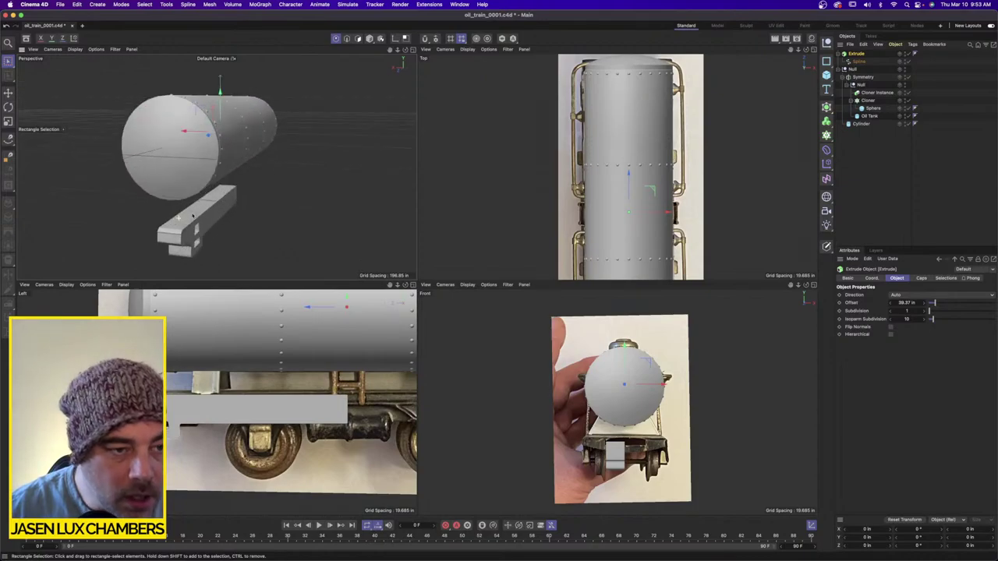
pyautogui.scroll(3, 189, 234)
pyautogui.keyDown('alt'); pyautogui.moveTo(189, 234); pyautogui.dragTo(225, 198, button='middle'); pyautogui.keyUp('alt')
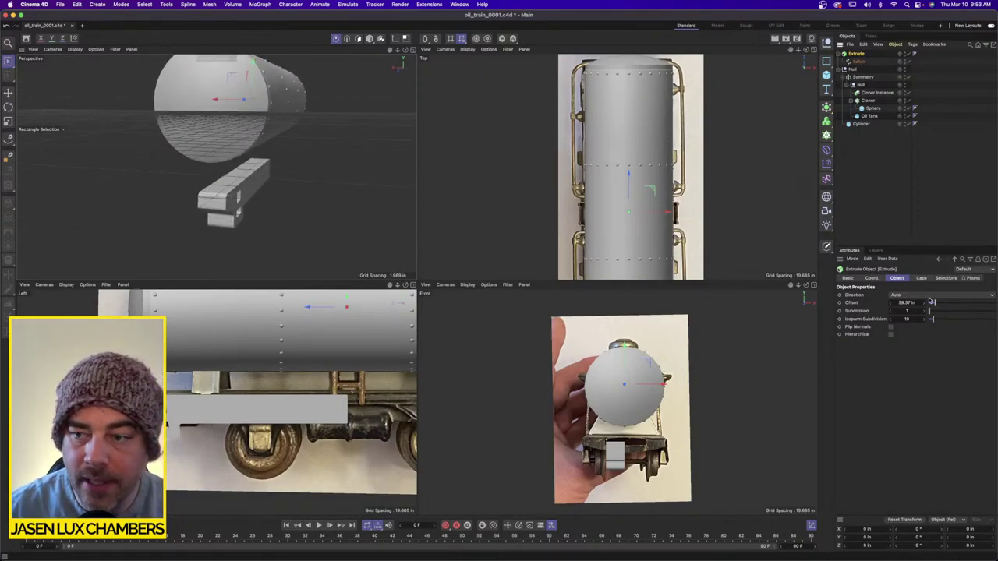
pyautogui.doubleClick(910, 302)
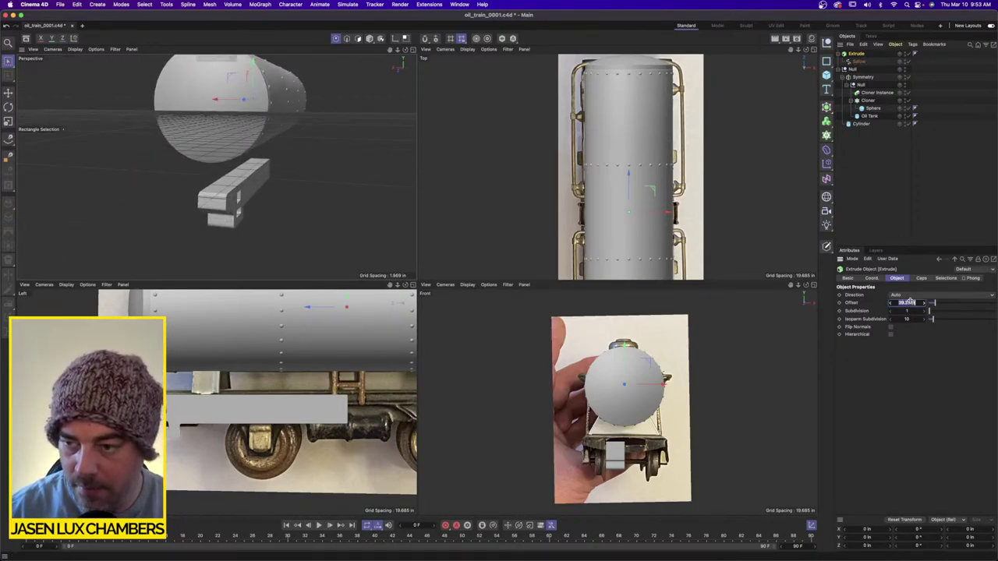
pyautogui.write('2')
pyautogui.press('Return')
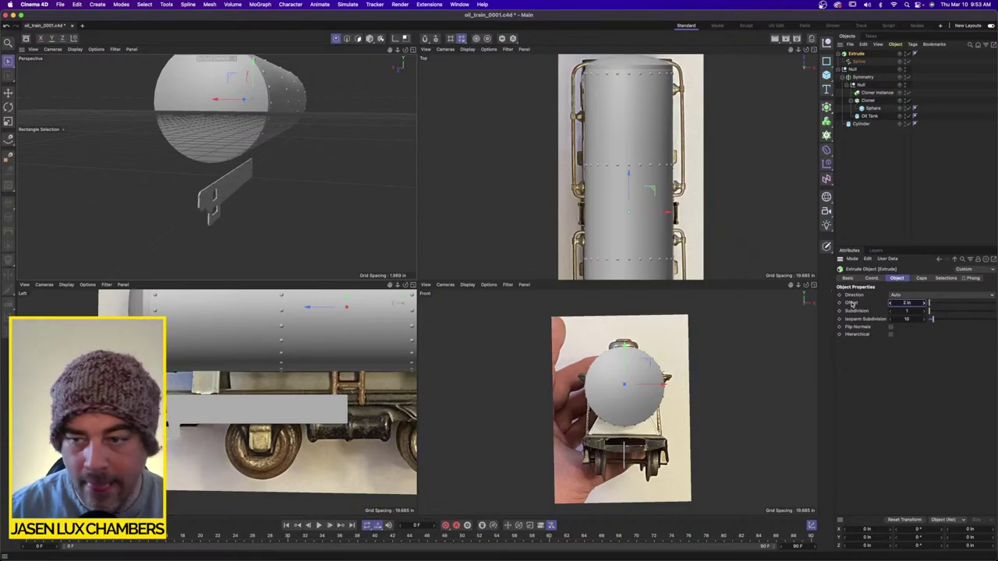
pyautogui.press('Return')
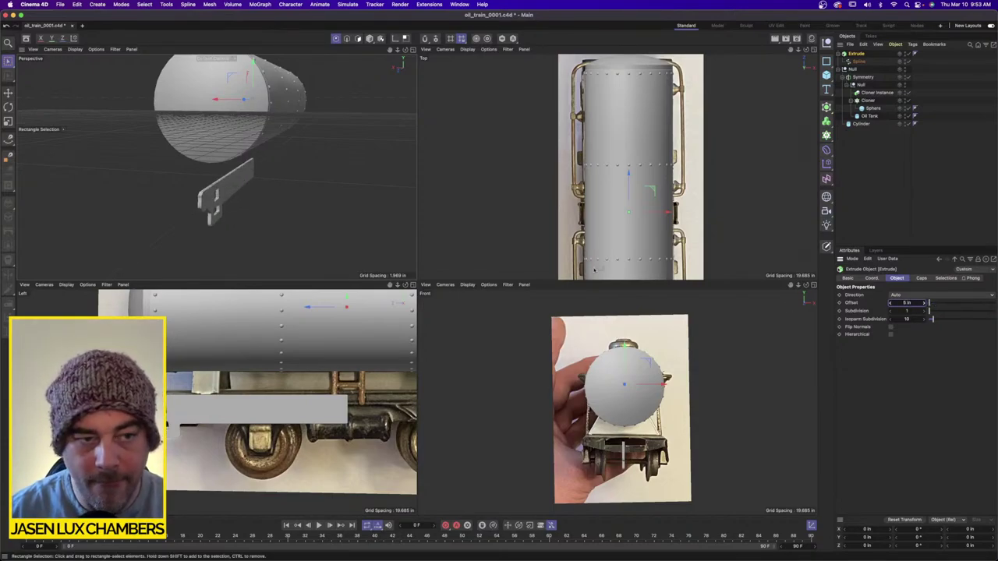
pyautogui.keyDown('alt'); pyautogui.moveTo(256, 195); pyautogui.dragTo(223, 196); pyautogui.keyUp('alt')
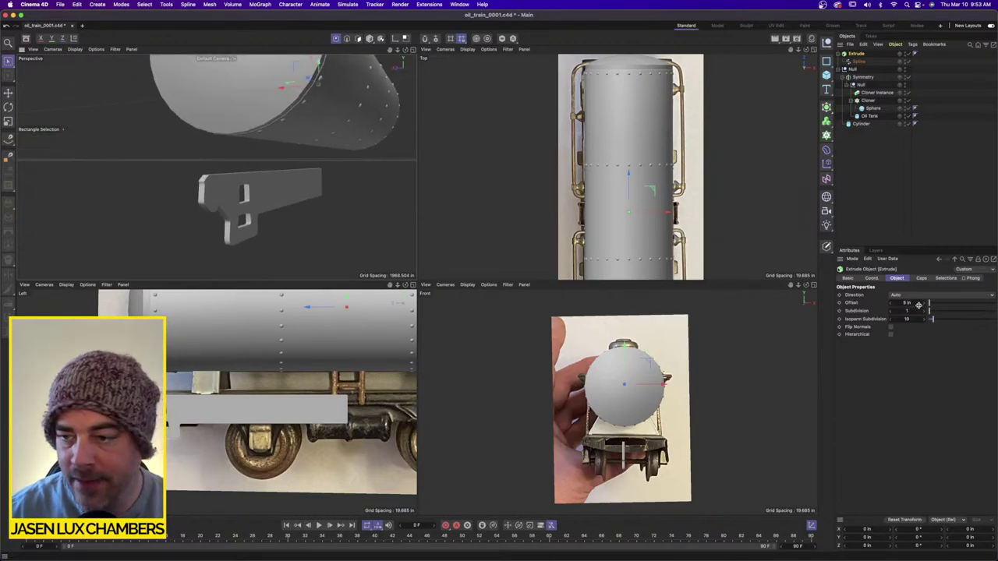
pyautogui.doubleClick(917, 304)
pyautogui.press('Return')
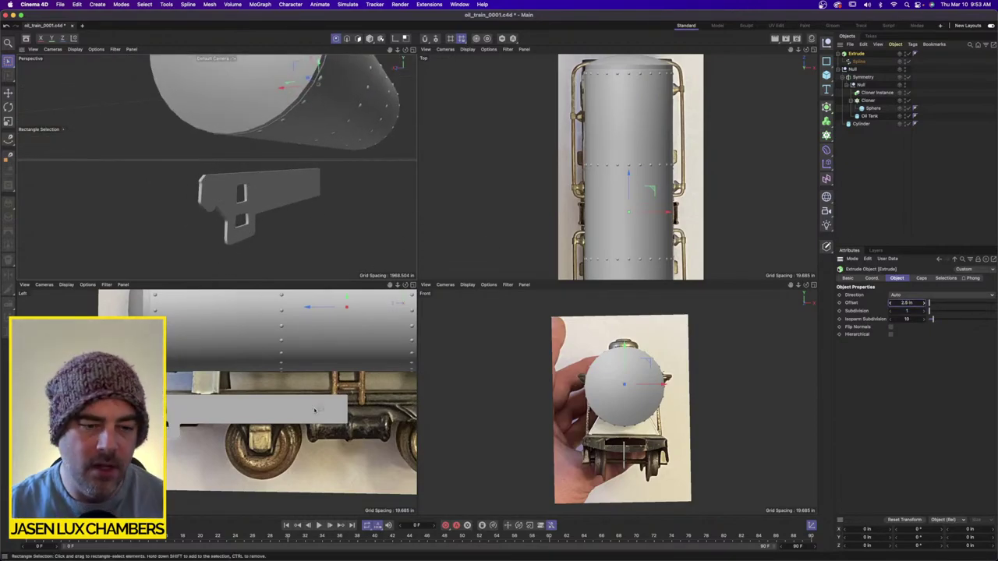
# Select all points of the Spline and move them along X to about -86.5 in, matching the chassis side in the front photo.
pyautogui.click(860, 62)
pyautogui.hotkey('ctrl', 'a')
pyautogui.press('e')
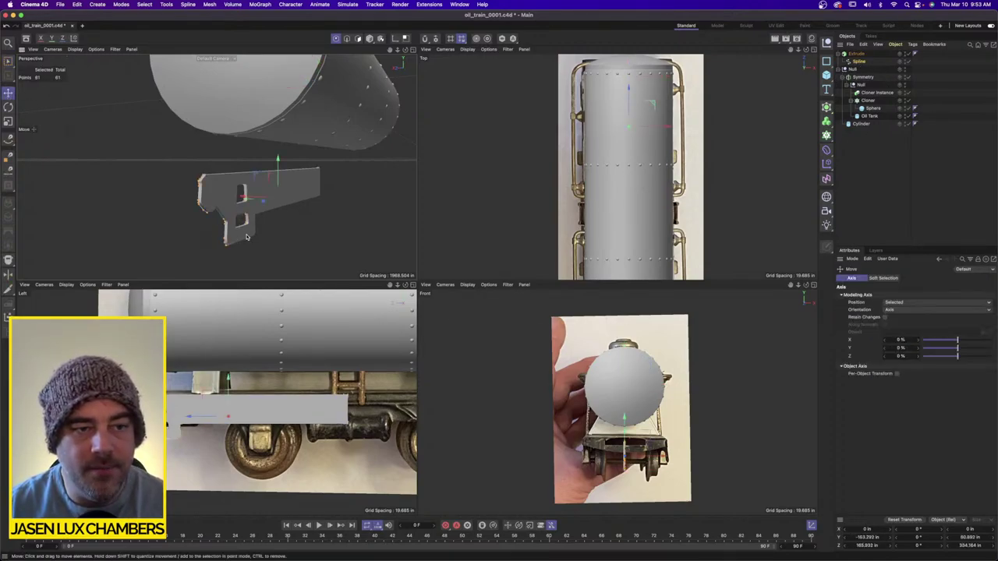
pyautogui.moveTo(685, 131); pyautogui.dragTo(609, 129)
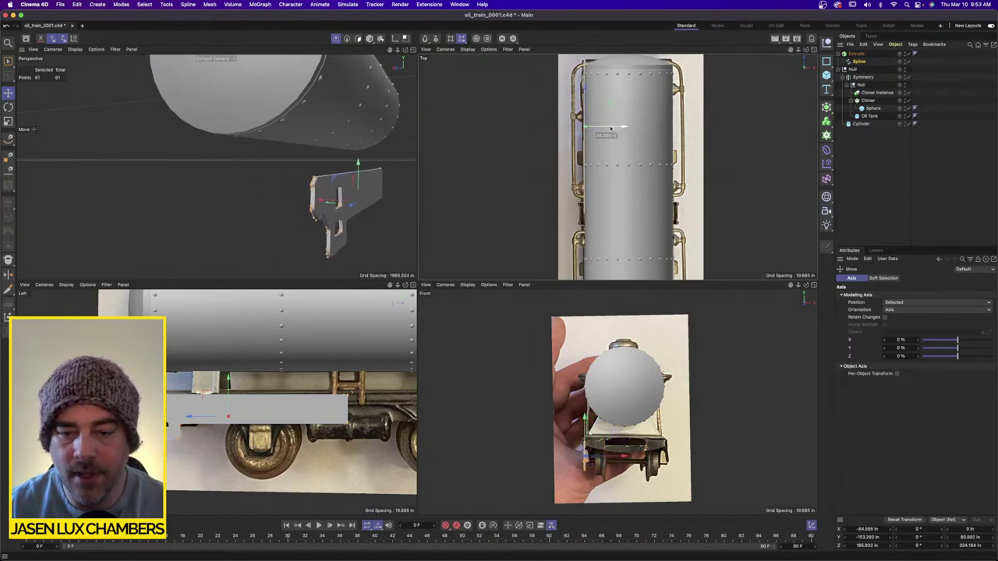
pyautogui.scroll(5, 579, 434)
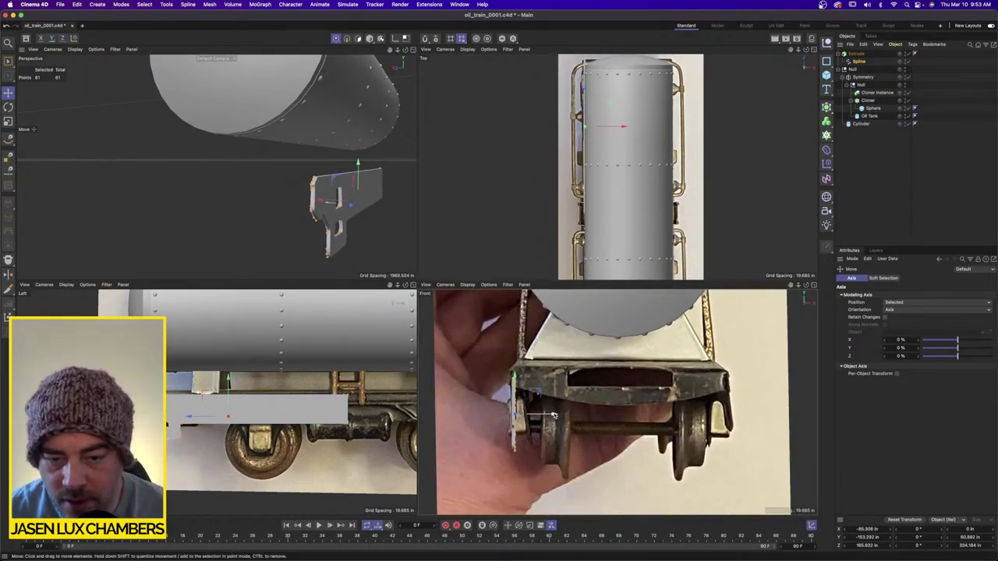
pyautogui.moveTo(555, 414)
pyautogui.mouseDown()
pyautogui.moveTo(576, 414)
pyautogui.moveTo(552, 414)
pyautogui.mouseUp()
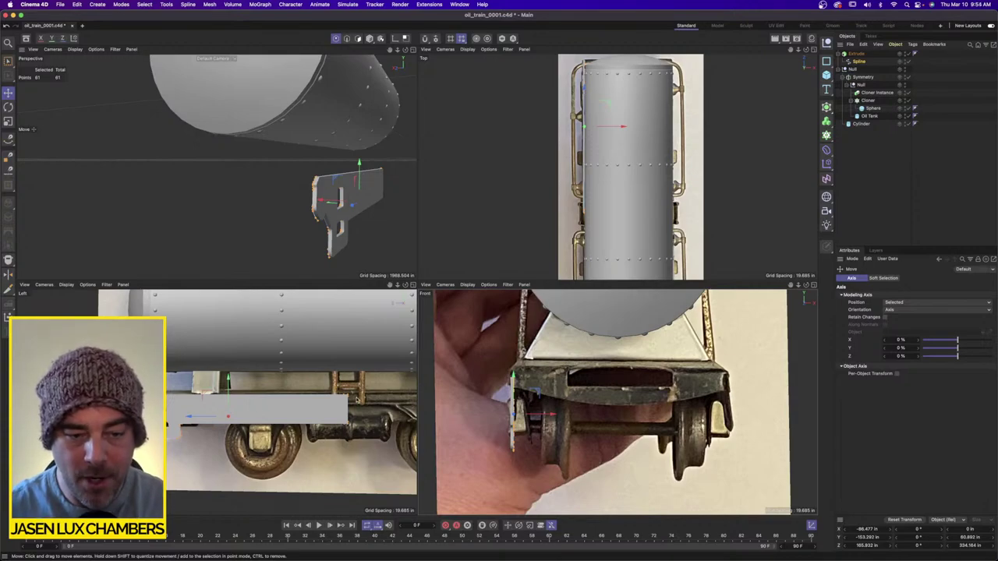
# Add a Symmetry object with the Extrude as its child and set its mirror plane to XY to complete the full-length side frame.
pyautogui.click(891, 163)
pyautogui.click(826, 108)
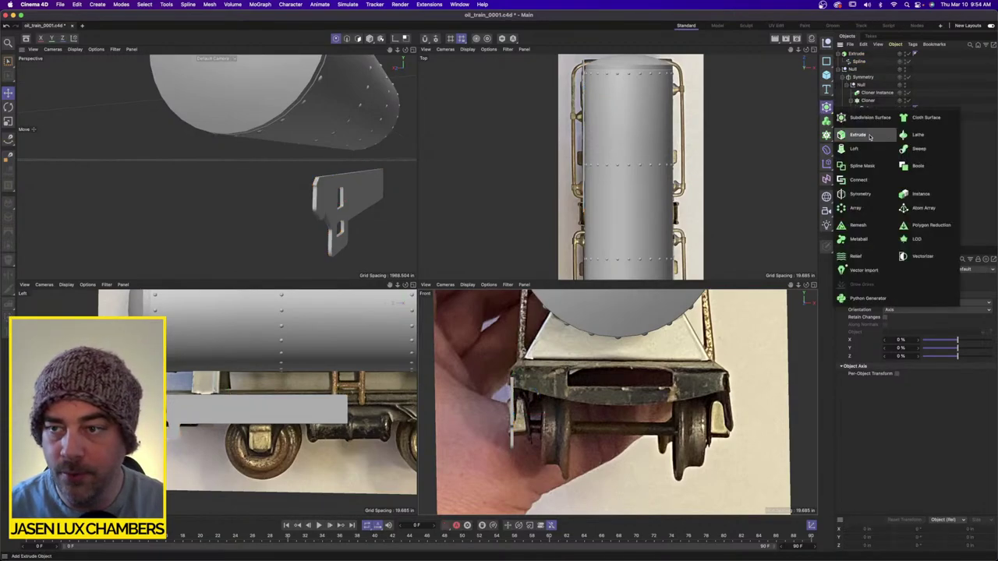
pyautogui.click(859, 194)
pyautogui.moveTo(859, 62); pyautogui.dragTo(863, 57)
pyautogui.click(859, 53)
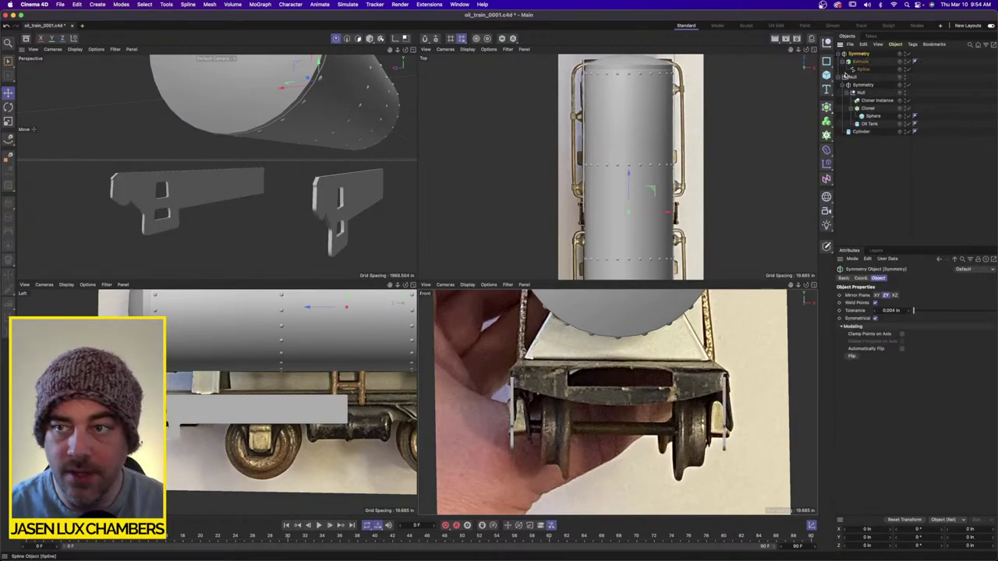
pyautogui.click(877, 297)
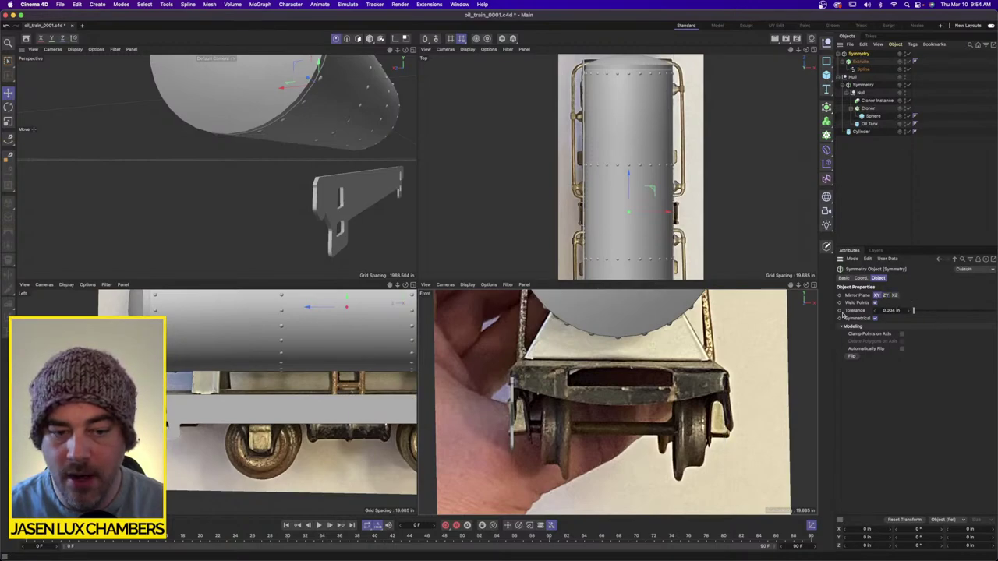
pyautogui.keyDown('alt'); pyautogui.moveTo(388, 160); pyautogui.dragTo(259, 167); pyautogui.keyUp('alt')
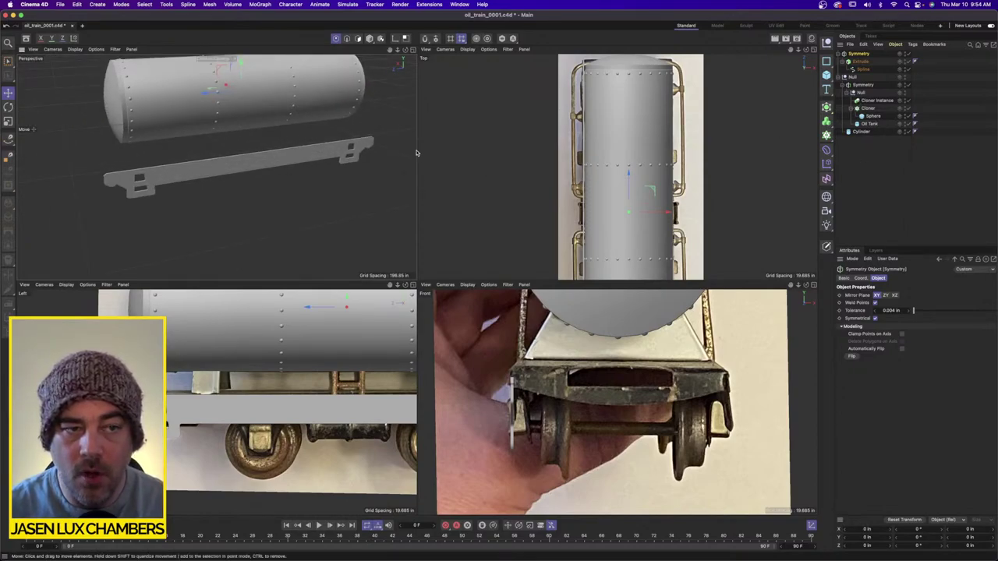
pyautogui.keyDown('alt'); pyautogui.moveTo(190, 163); pyautogui.dragTo(272, 154); pyautogui.keyUp('alt')
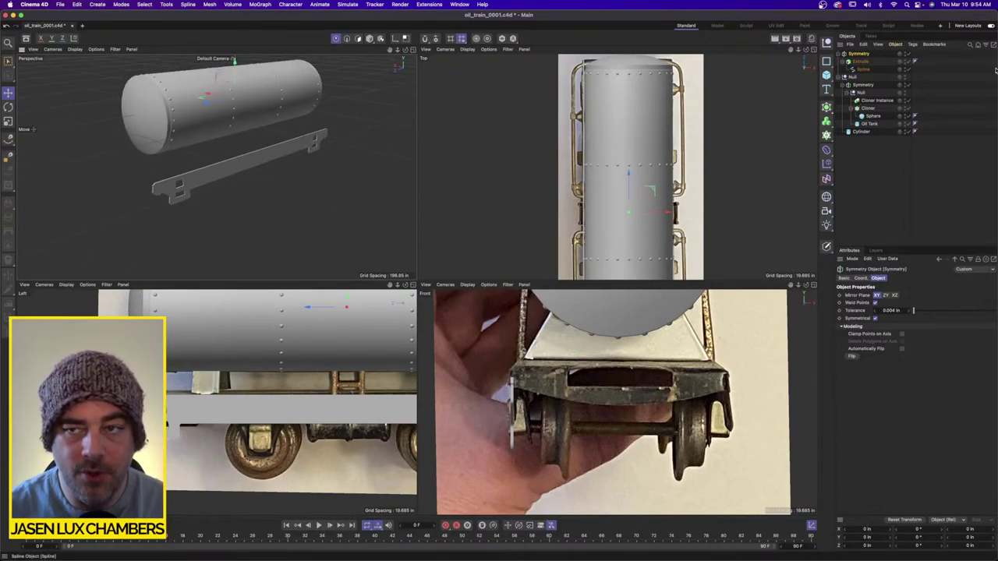
# Add a second Symmetry generator and make the existing Symmetry its child to mirror the side frame across to the opposite side of the chassis.
pyautogui.click(826, 106)
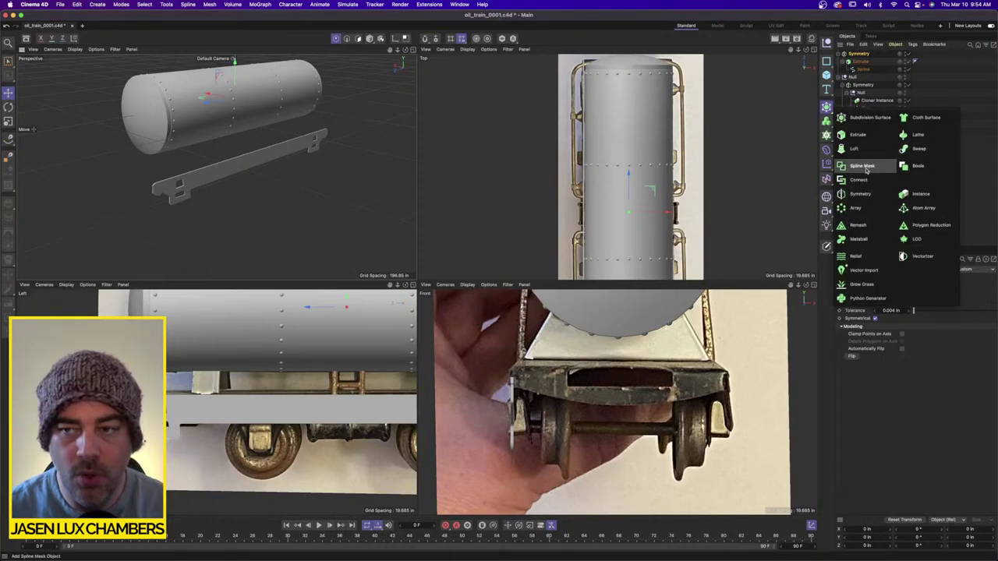
pyautogui.click(860, 193)
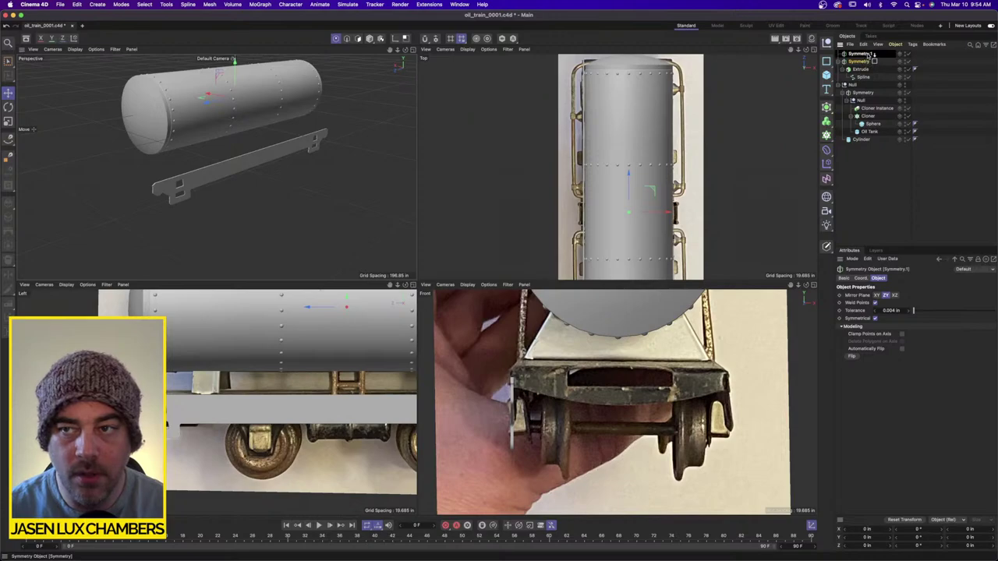
pyautogui.moveTo(865, 60); pyautogui.dragTo(868, 54)
pyautogui.keyDown('alt'); pyautogui.moveTo(162, 144); pyautogui.dragTo(183, 131); pyautogui.keyUp('alt')
pyautogui.keyDown('alt'); pyautogui.moveTo(159, 143); pyautogui.dragTo(197, 132, button='right'); pyautogui.keyUp('alt')
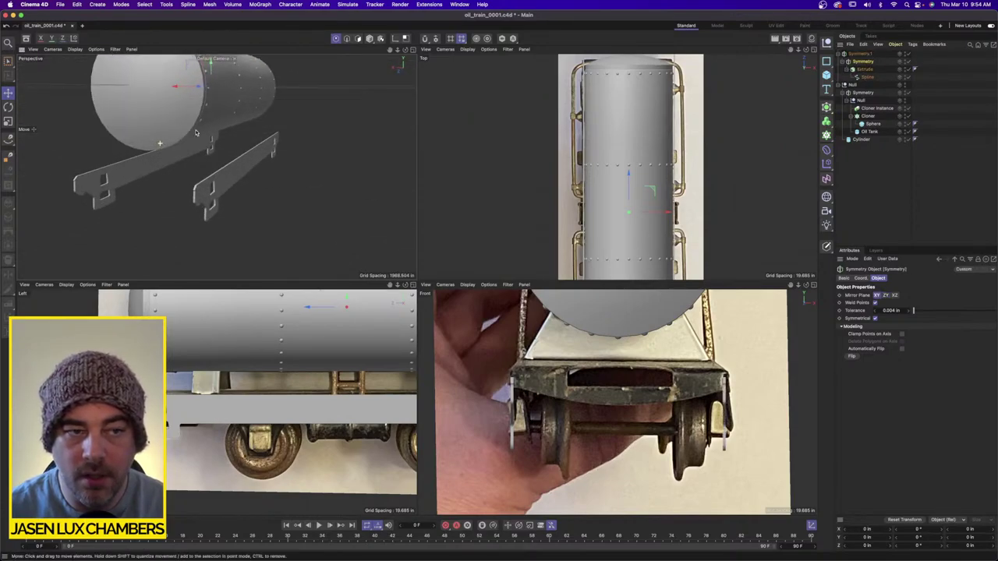
pyautogui.keyDown('alt'); pyautogui.moveTo(196, 133); pyautogui.dragTo(202, 157); pyautogui.keyUp('alt')
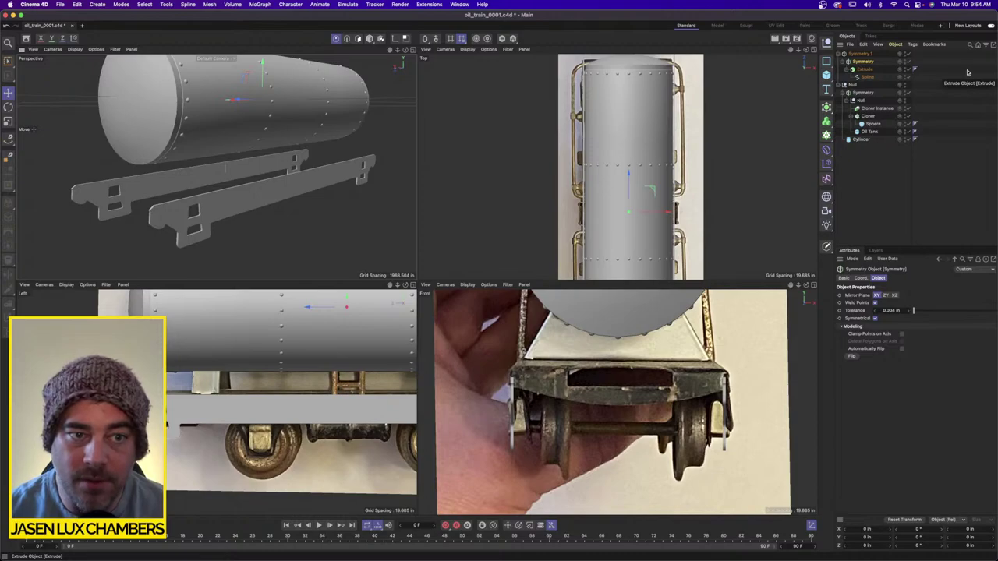
pyautogui.keyDown('alt'); pyautogui.moveTo(245, 165); pyautogui.dragTo(265, 163); pyautogui.keyUp('alt')
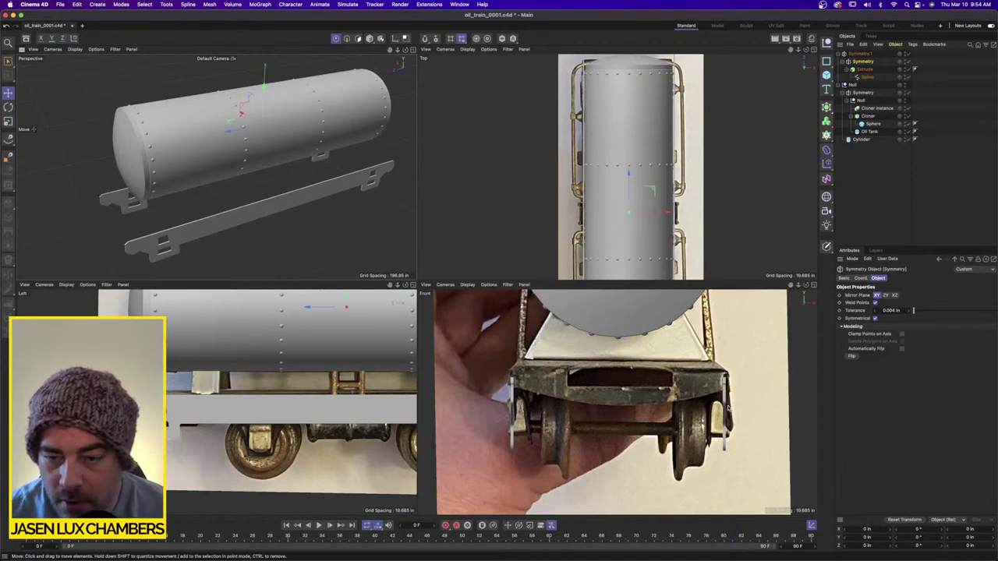
# Add a Cube for the chassis deck, flatten it to about 4.5 in high and place it under the tank above the side frames.
pyautogui.click(826, 74)
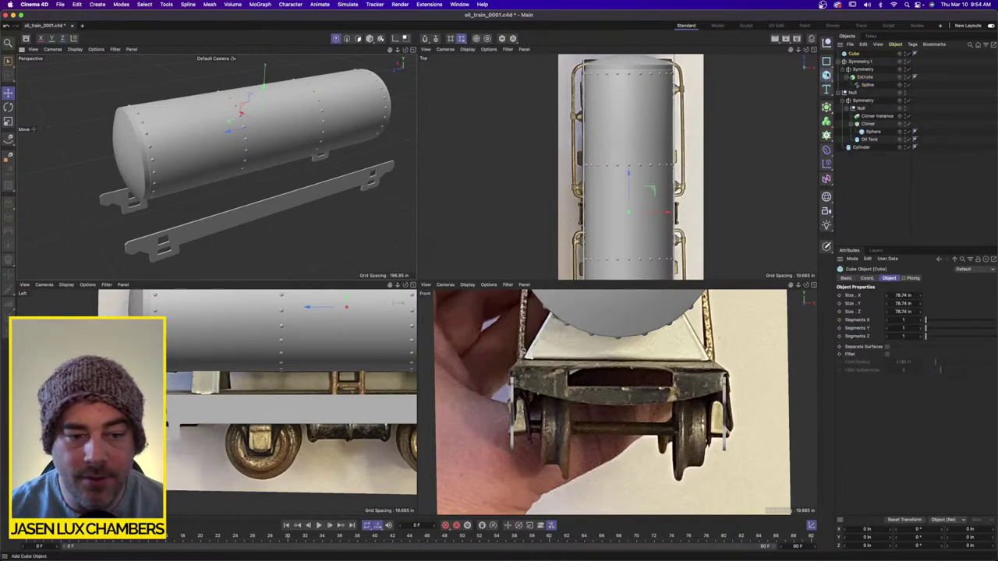
pyautogui.click(370, 39)
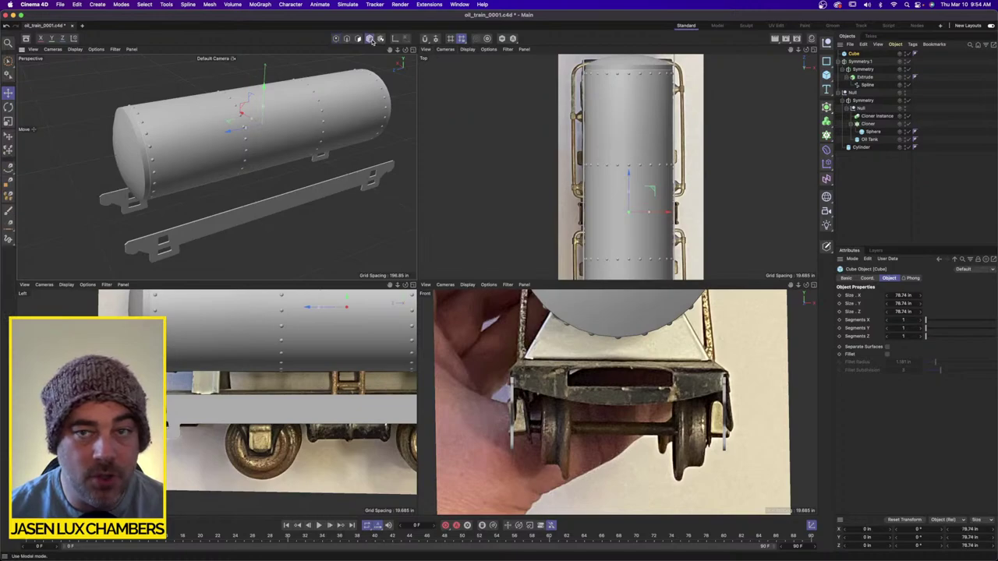
pyautogui.moveTo(347, 290); pyautogui.dragTo(347, 357)
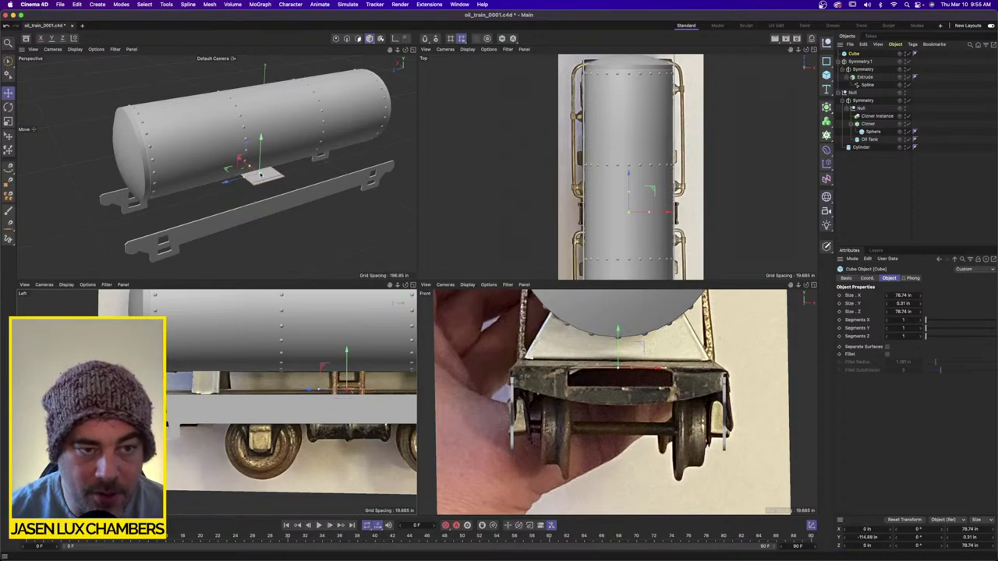
pyautogui.moveTo(260, 177); pyautogui.dragTo(261, 173)
pyautogui.scroll(3, 323, 336)
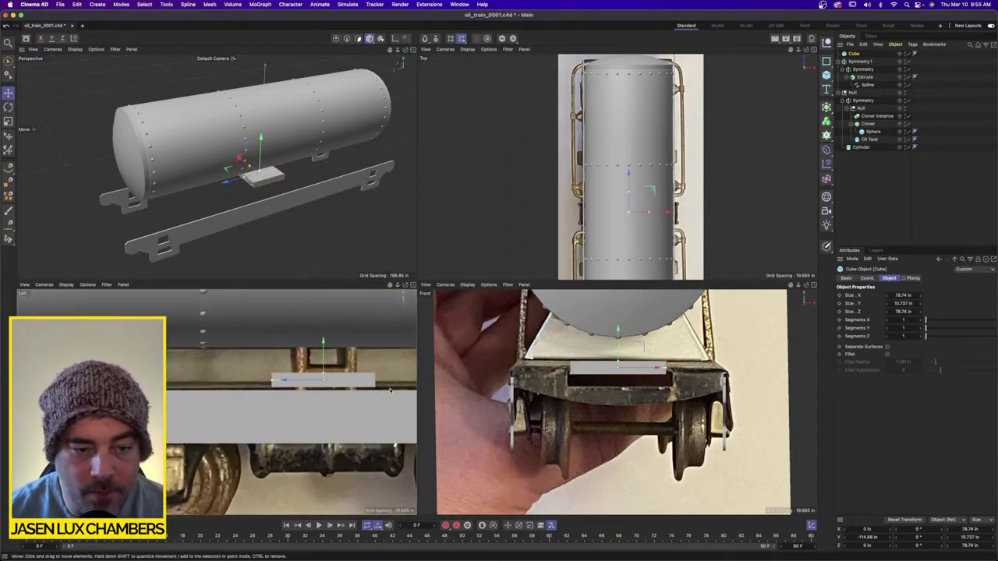
pyautogui.moveTo(324, 345); pyautogui.dragTo(320, 373)
pyautogui.scroll(3, 324, 374)
pyautogui.scroll(2, 324, 375)
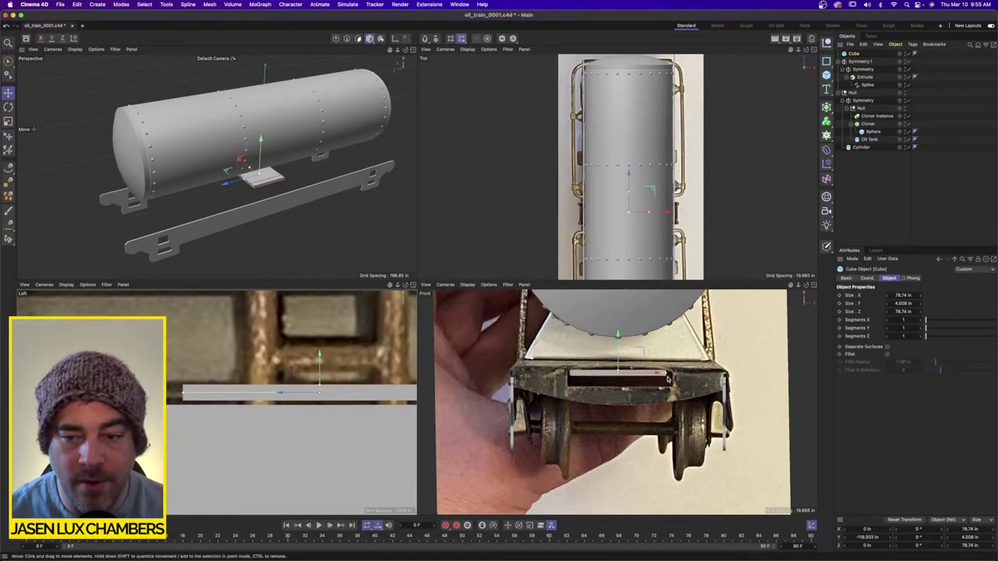
# Widen the deck Cube along X to about 178 in to span both side frames and lower it to about Y -120.6 in.
pyautogui.moveTo(667, 377); pyautogui.dragTo(727, 376)
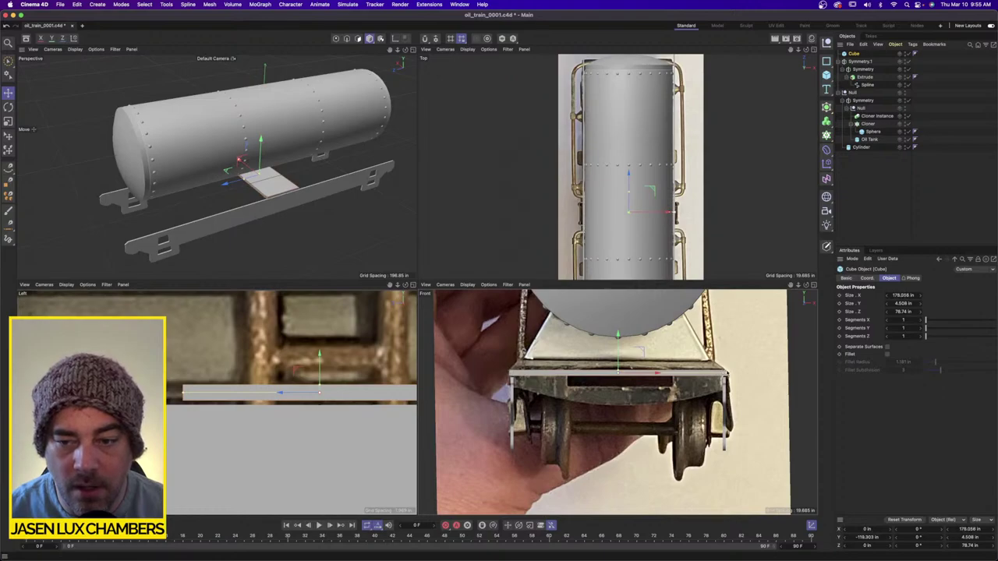
pyautogui.scroll(4, 741, 374)
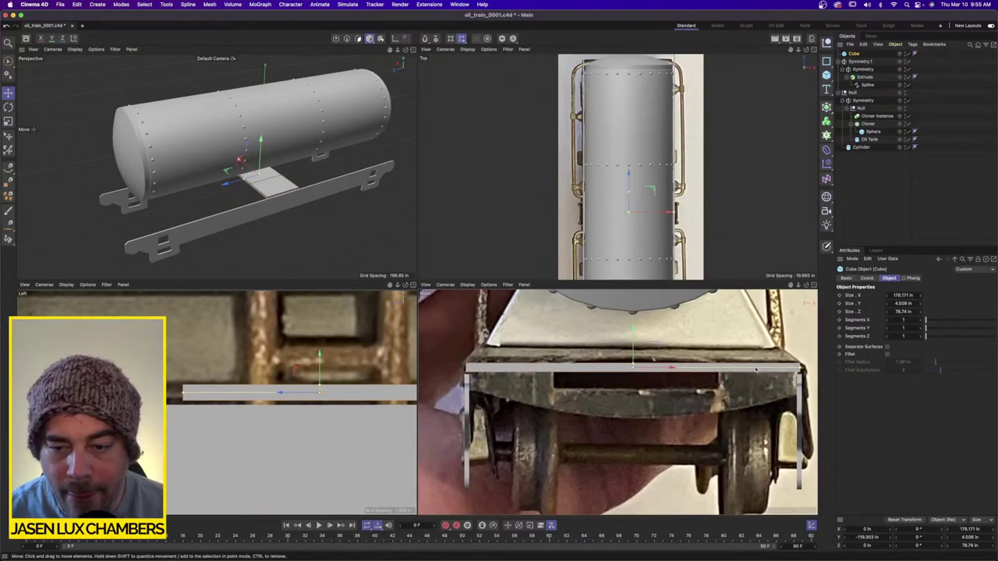
pyautogui.moveTo(801, 370); pyautogui.dragTo(802, 371)
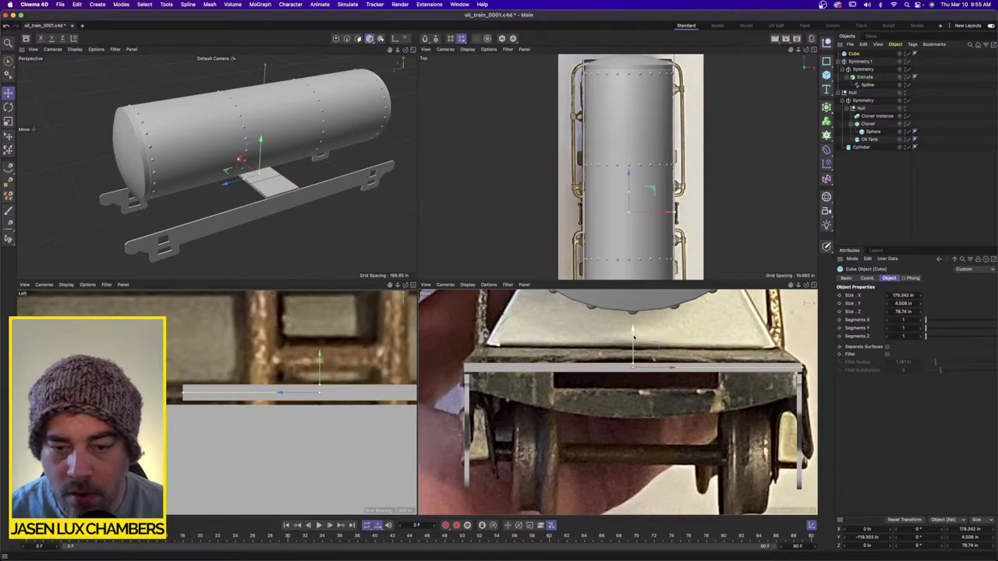
pyautogui.moveTo(634, 338); pyautogui.dragTo(634, 341)
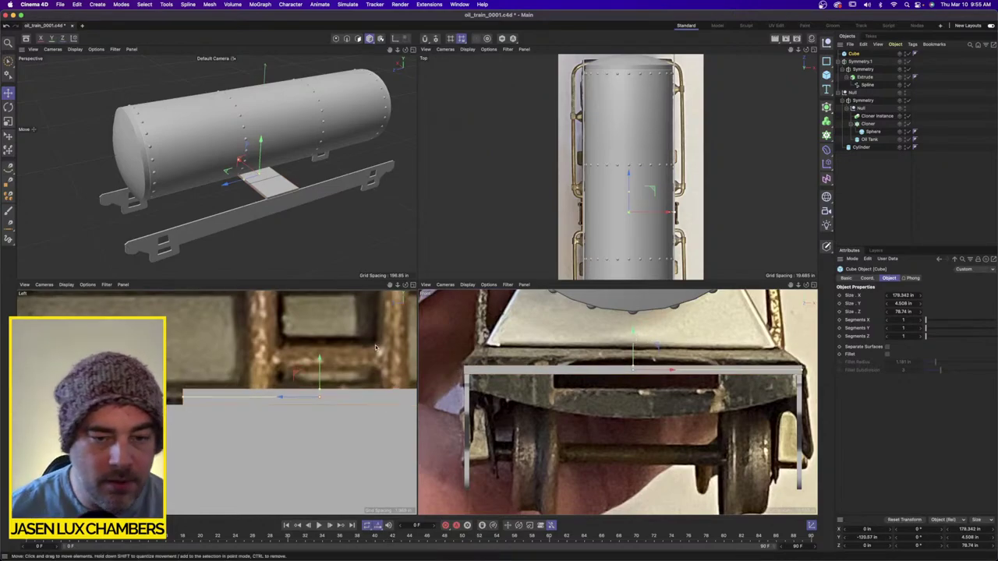
# Lengthen the deck Cube along Z to about 653 in to reach the ends of the side frames, and deselect it.
pyautogui.keyDown('alt'); pyautogui.moveTo(326, 201); pyautogui.dragTo(118, 200); pyautogui.keyUp('alt')
pyautogui.keyDown('alt'); pyautogui.moveTo(121, 200); pyautogui.dragTo(209, 183, button='right'); pyautogui.keyUp('alt')
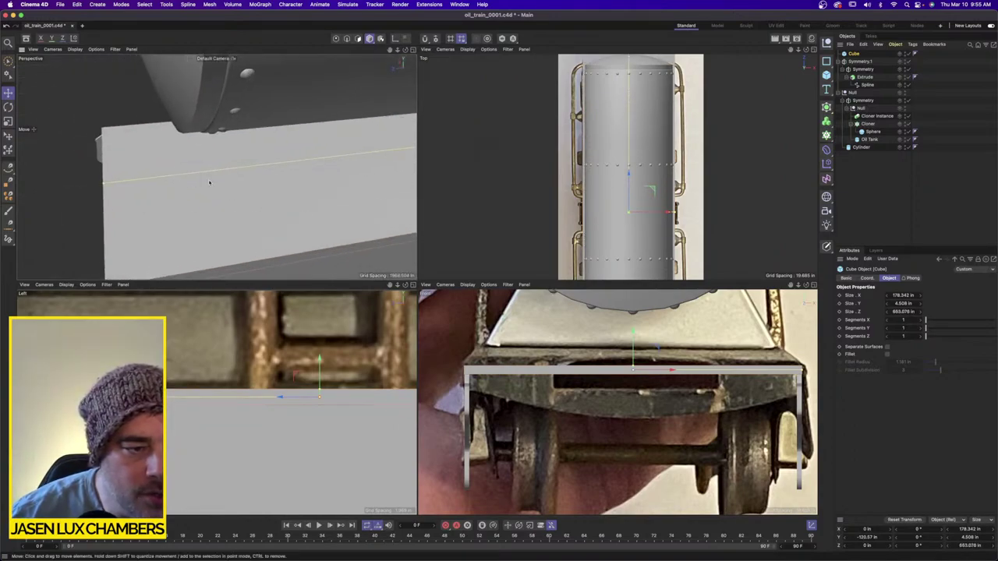
pyautogui.keyDown('alt'); pyautogui.moveTo(209, 182); pyautogui.dragTo(211, 144); pyautogui.keyUp('alt')
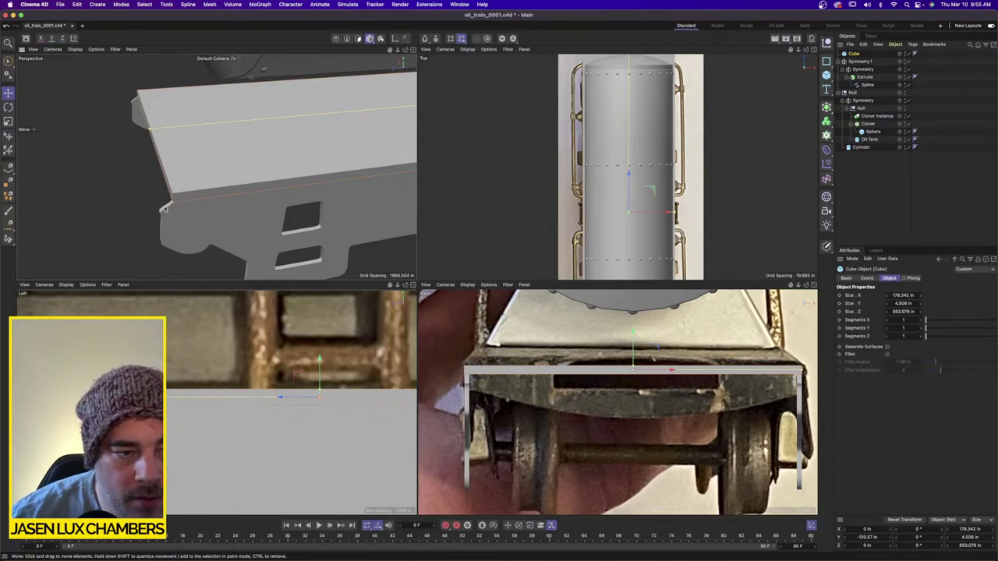
pyautogui.keyDown('alt'); pyautogui.moveTo(165, 209); pyautogui.dragTo(199, 186); pyautogui.keyUp('alt')
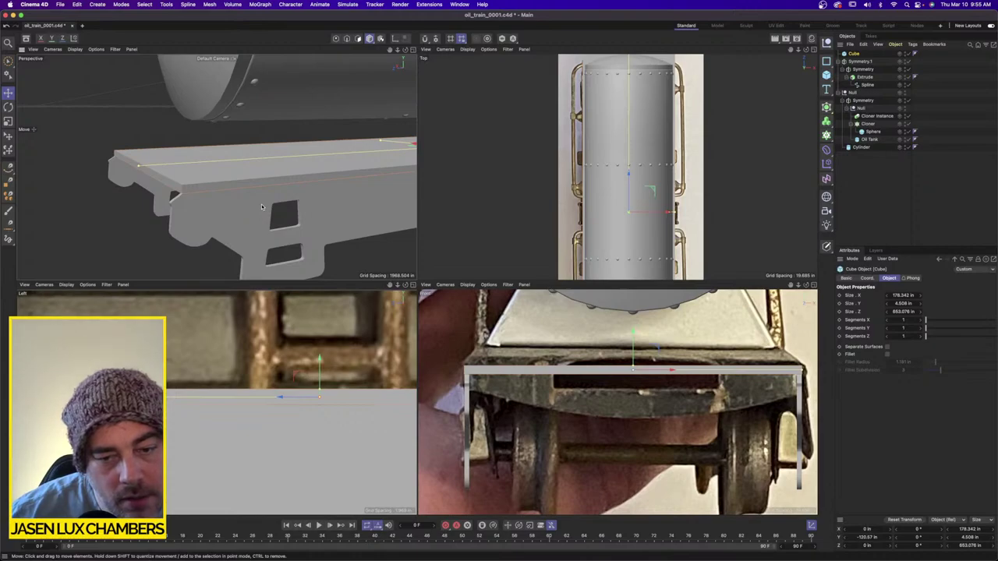
pyautogui.click(880, 224)
pyautogui.scroll(1, 711, 375)
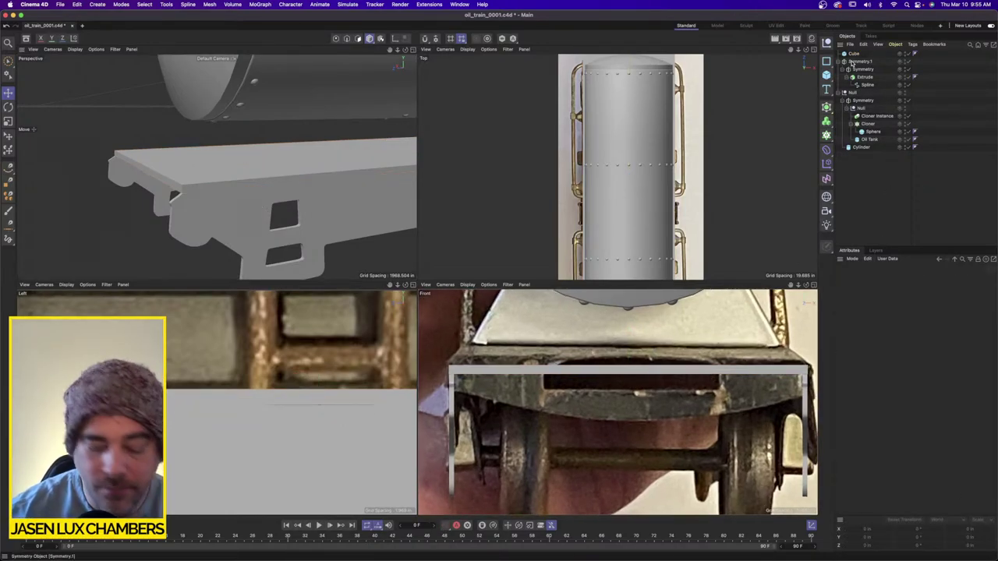
# Group all model objects into one Null and hide it in the viewports to expose the reference photos.
pyautogui.press('super+a')
pyautogui.hotkey('alt', 'g')
pyautogui.keyDown('alt'); pyautogui.doubleClick(868, 53); pyautogui.keyUp('alt')
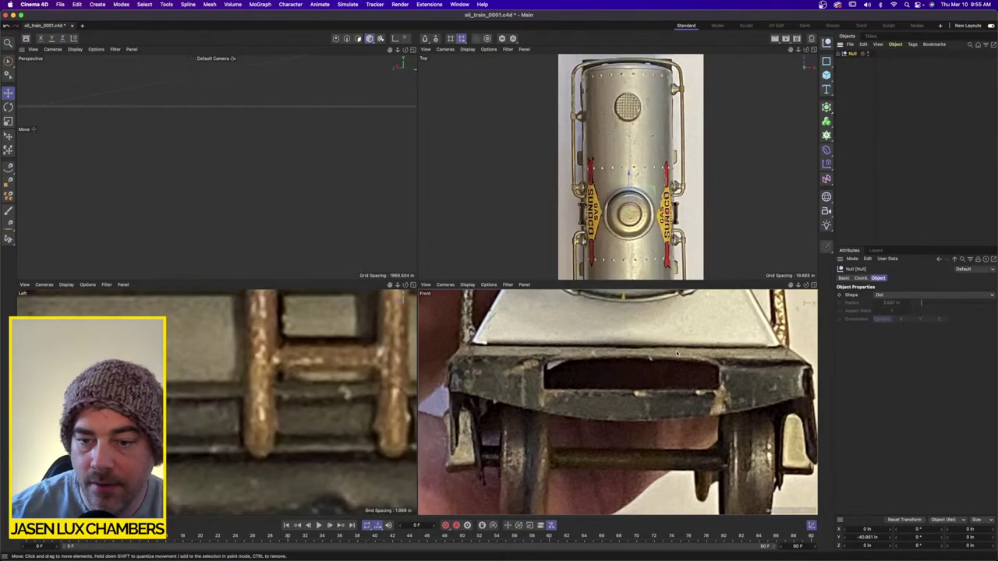
# In the enlarged front view, trace the left half of the chassis end beam up to its centre line as a closed Bezier spline.
pyautogui.scroll(-1, 653, 370)
pyautogui.keyDown('alt'); pyautogui.moveTo(651, 370); pyautogui.dragTo(614, 364, button='middle'); pyautogui.keyUp('alt')
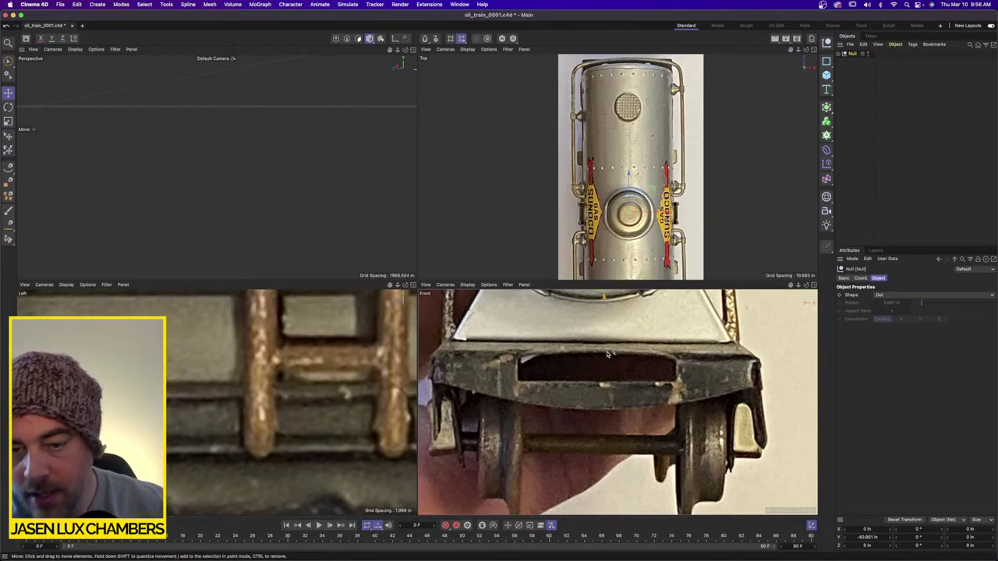
pyautogui.click(813, 285)
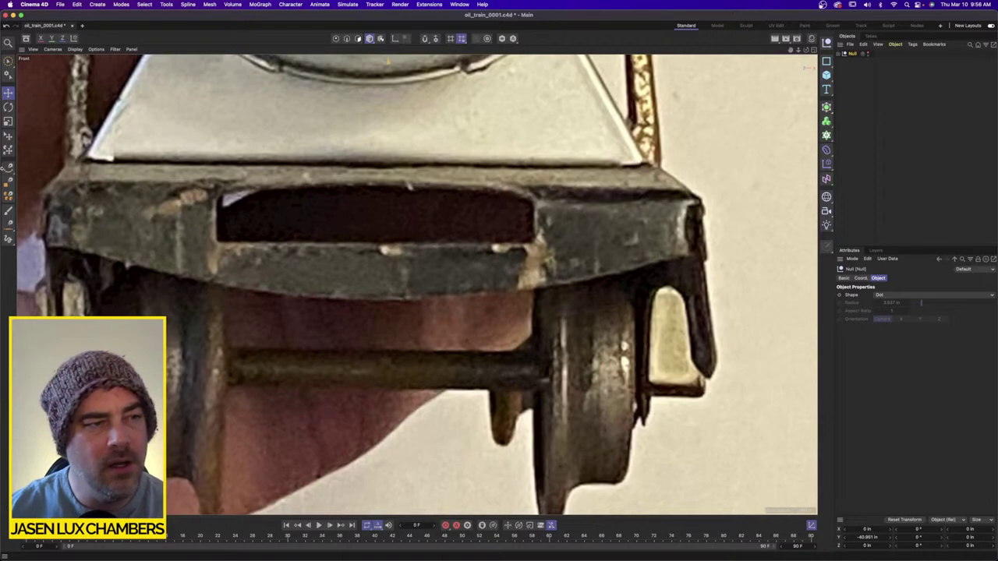
pyautogui.moveTo(7, 170); pyautogui.dragTo(39, 178)
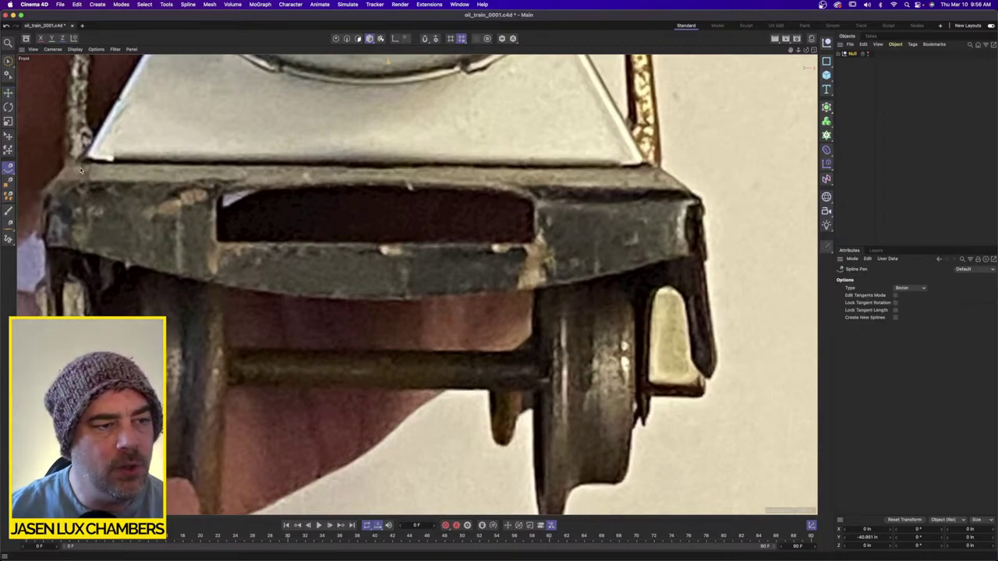
pyautogui.keyDown('alt'); pyautogui.moveTo(83, 171); pyautogui.dragTo(212, 183, button='middle'); pyautogui.keyUp('alt')
pyautogui.scroll(2, 211, 183)
pyautogui.click(162, 209)
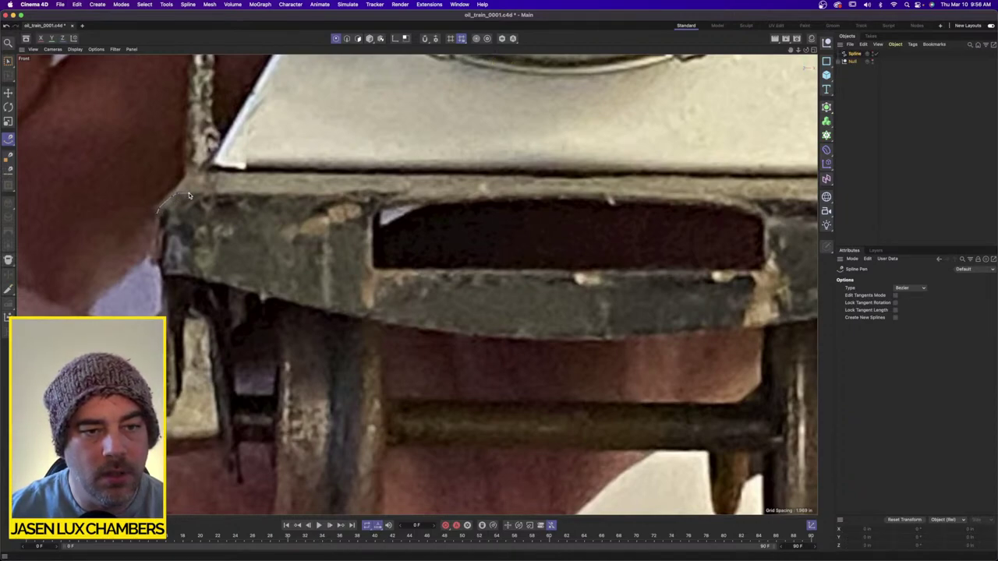
pyautogui.click(189, 194)
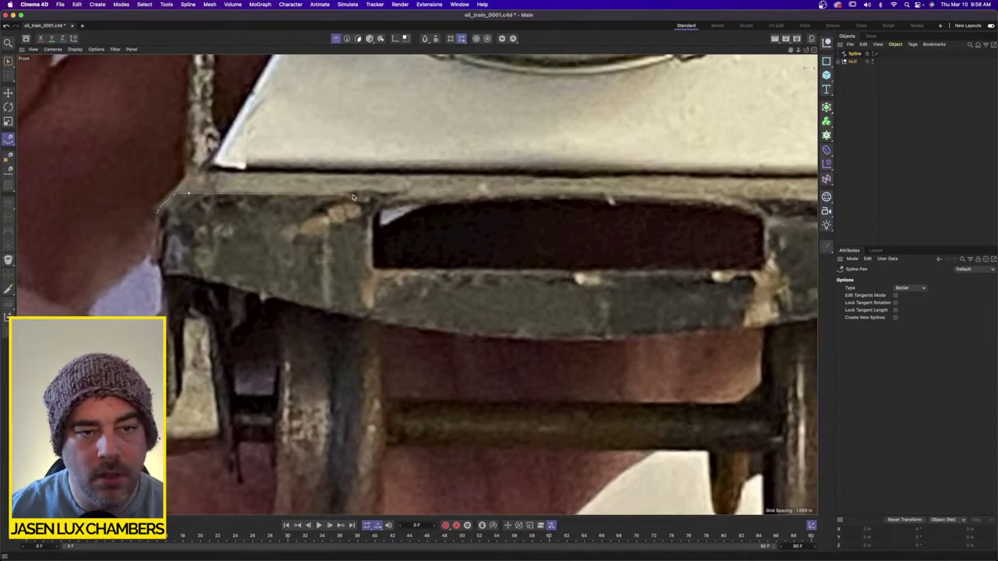
pyautogui.click(583, 194)
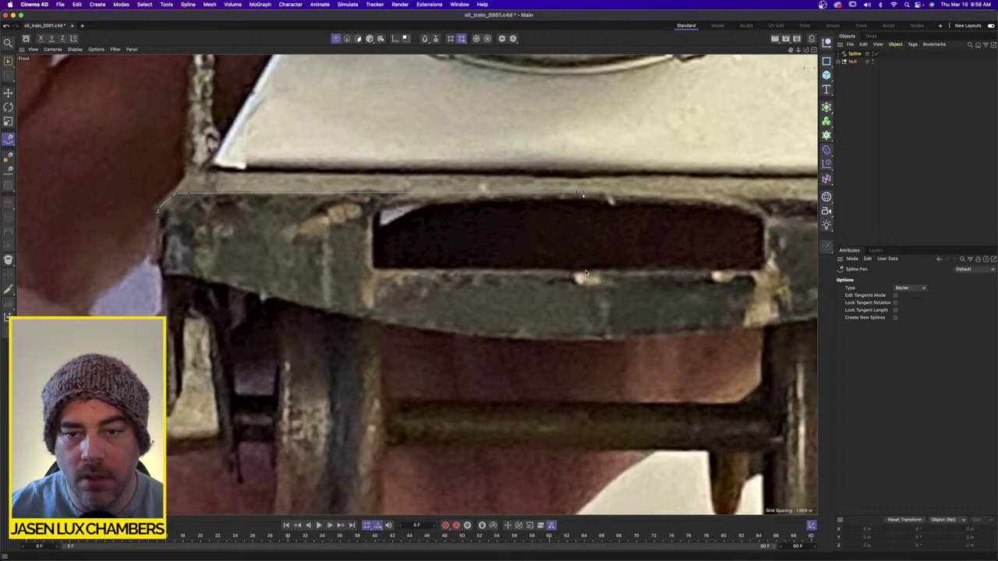
pyautogui.click(577, 342)
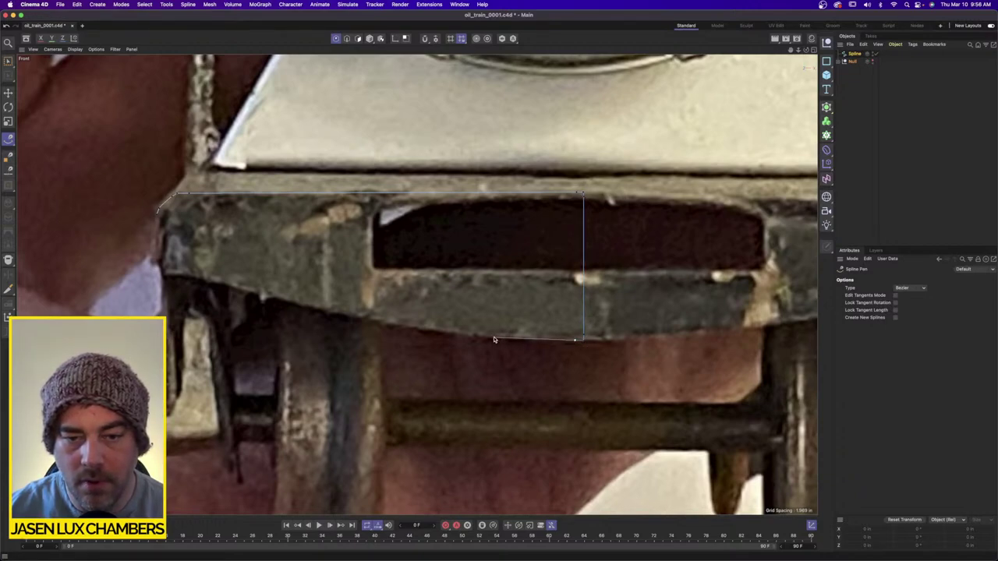
pyautogui.click(407, 327)
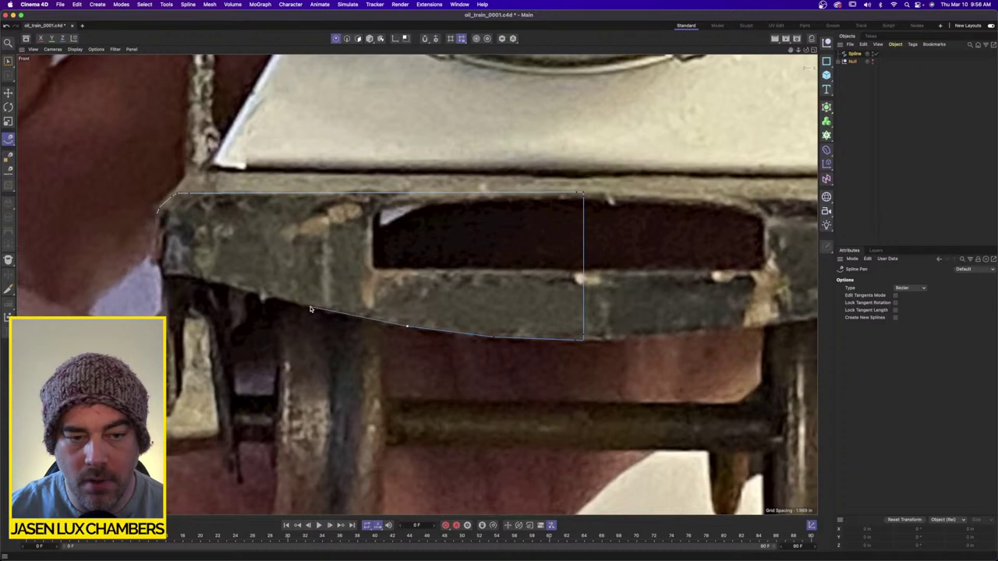
pyautogui.click(310, 306)
pyautogui.click(214, 279)
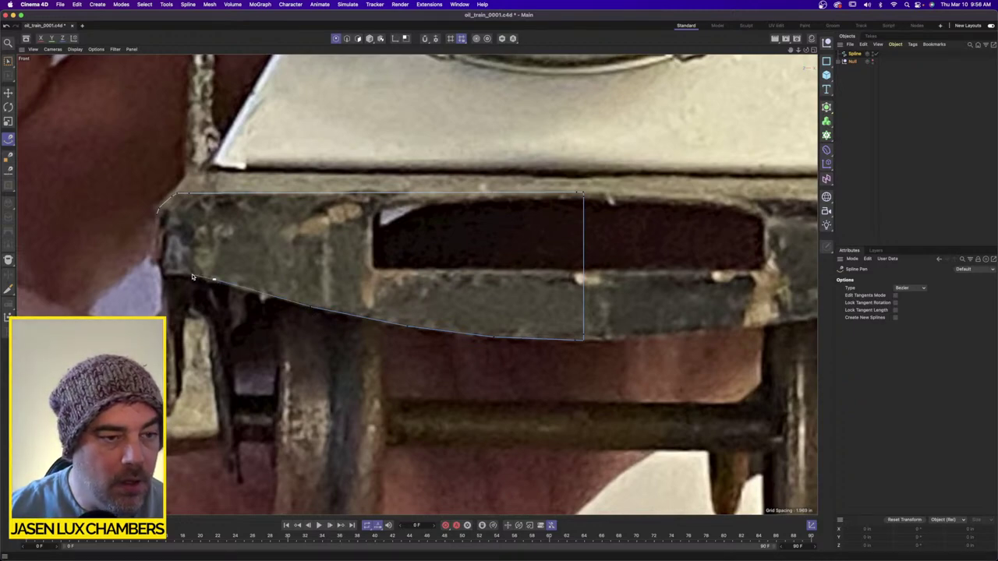
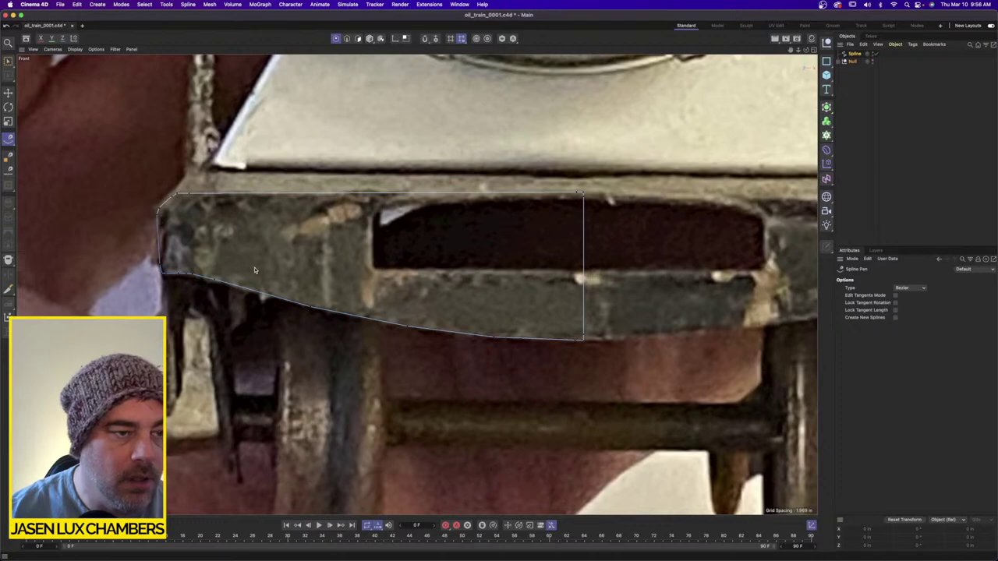
# Straighten the outer left edge of the end-beam Spline by selecting its points and setting their X size to 0.
pyautogui.scroll(2, 188, 237)
pyautogui.keyDown('alt'); pyautogui.moveTo(185, 237); pyautogui.dragTo(366, 266, button='middle'); pyautogui.keyUp('alt')
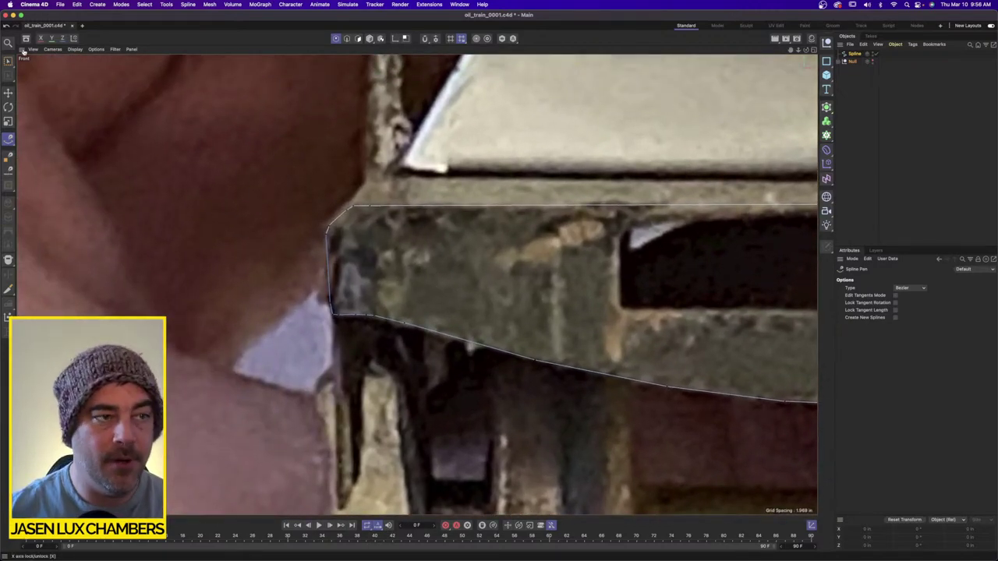
pyautogui.press('0')
pyautogui.moveTo(316, 223); pyautogui.dragTo(348, 337)
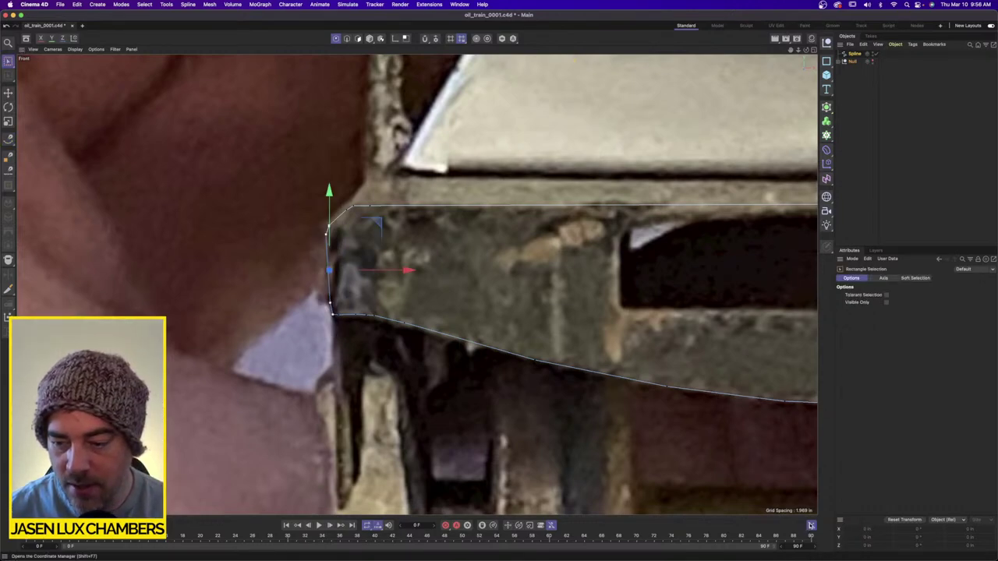
pyautogui.click(855, 54)
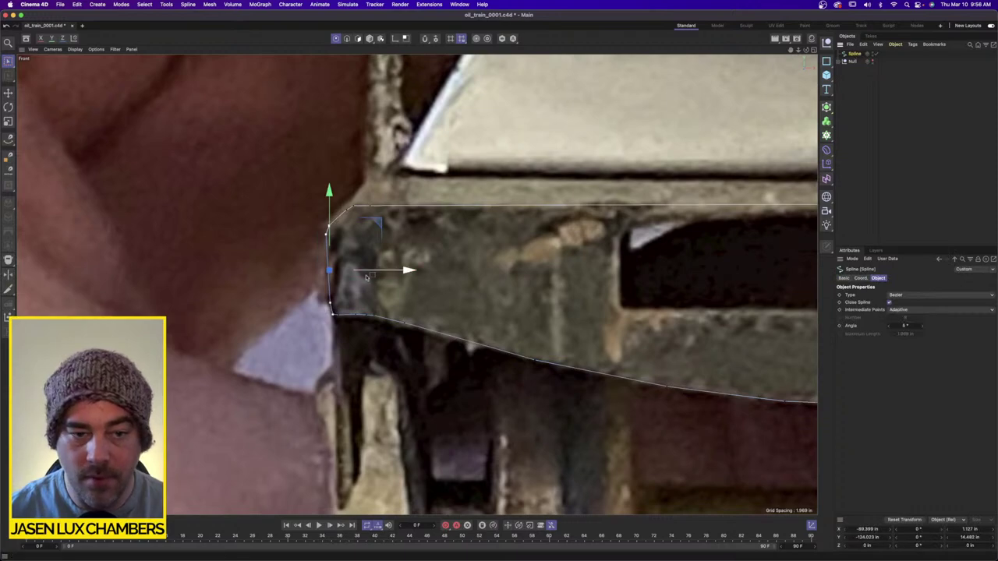
pyautogui.click(981, 529)
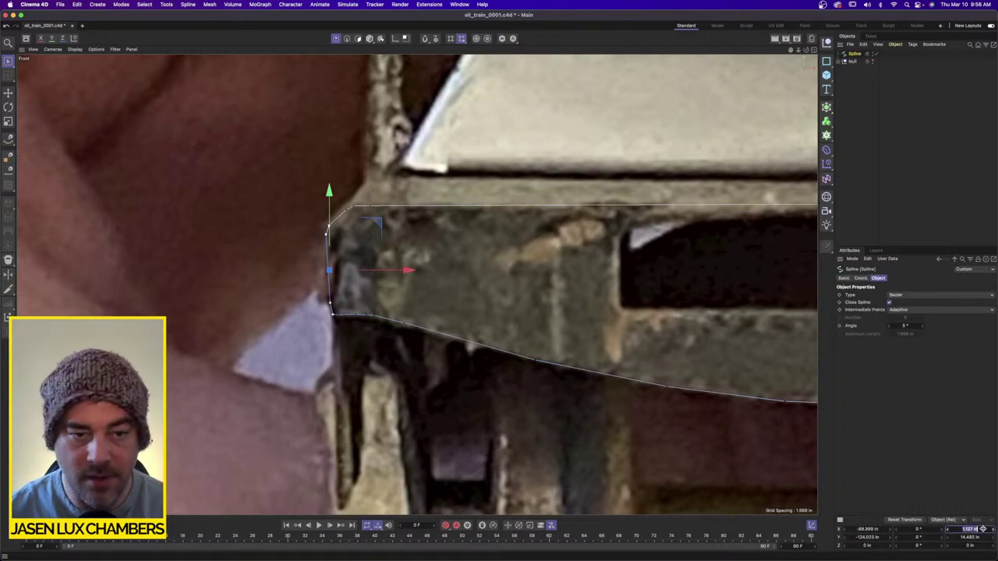
pyautogui.write('0')
pyautogui.press('Return')
# Level the end-beam Spline's top edge by selecting all its points and setting their Y size to 0.
pyautogui.moveTo(351, 195); pyautogui.dragTo(672, 236)
pyautogui.scroll(-5, 642, 247)
pyautogui.keyDown('alt'); pyautogui.moveTo(648, 252); pyautogui.dragTo(327, 253, button='middle'); pyautogui.keyUp('alt')
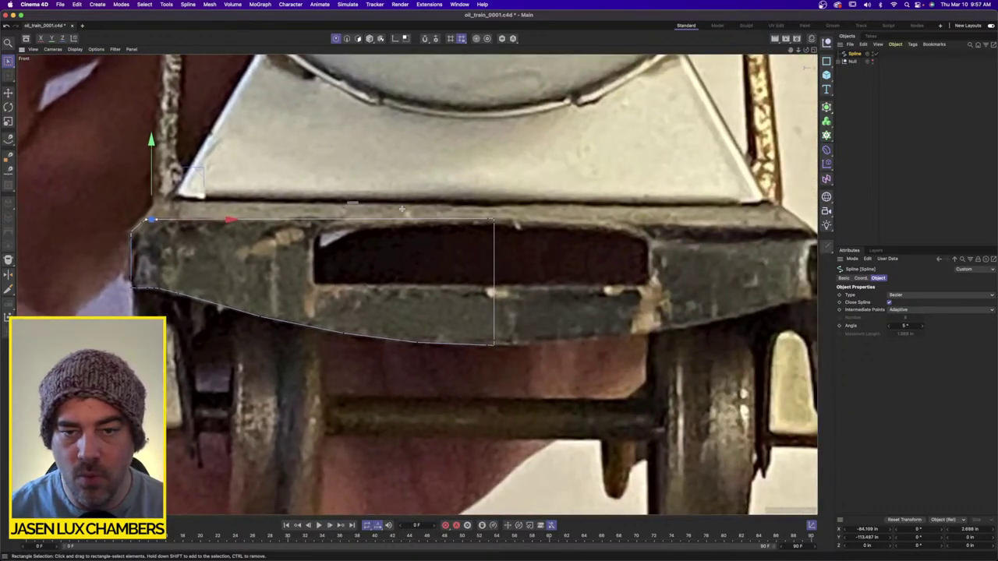
pyautogui.keyDown('shift'); pyautogui.moveTo(403, 209); pyautogui.dragTo(562, 222); pyautogui.keyUp('shift')
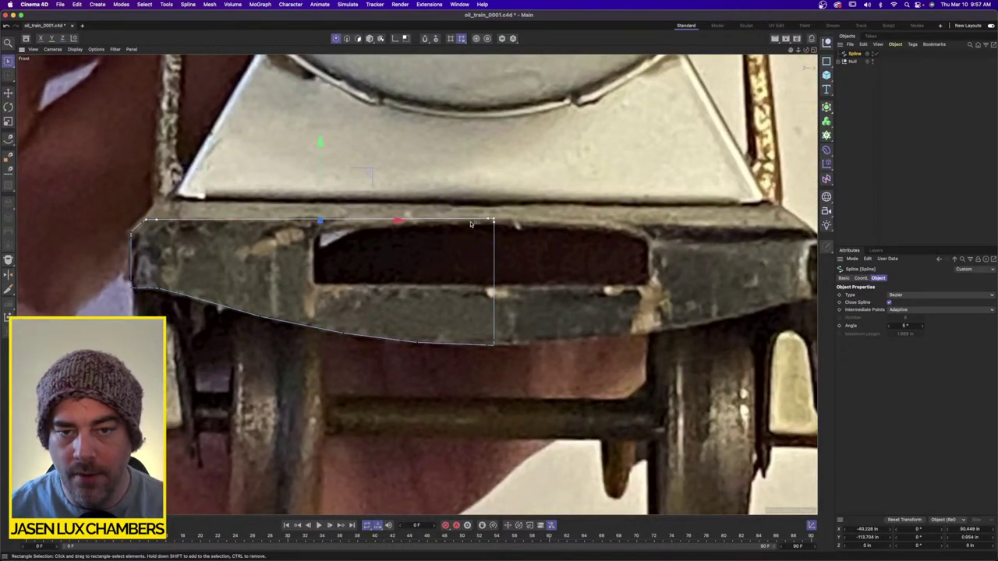
pyautogui.keyDown('ctrl'); pyautogui.moveTo(489, 222); pyautogui.dragTo(517, 240); pyautogui.keyUp('ctrl')
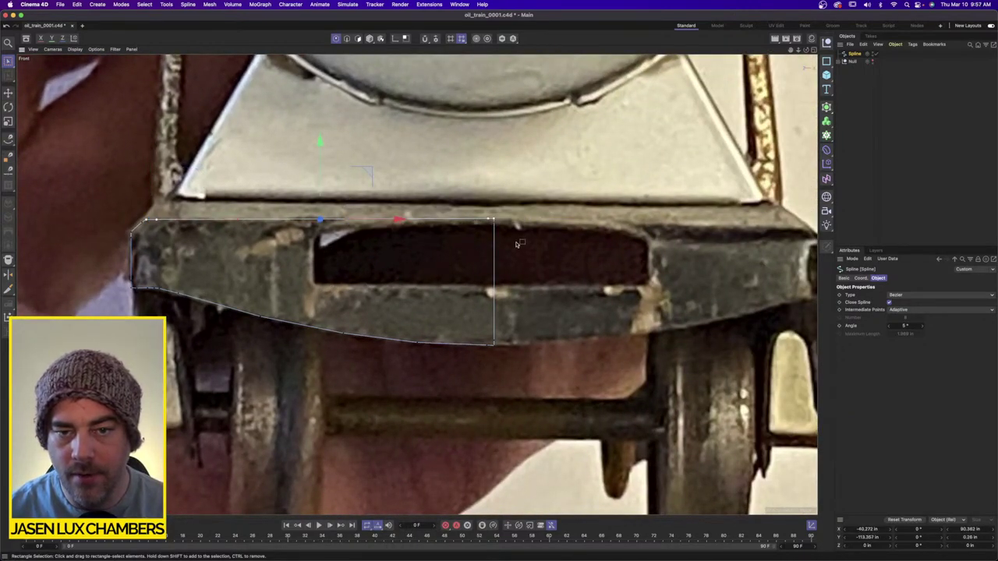
pyautogui.doubleClick(969, 529)
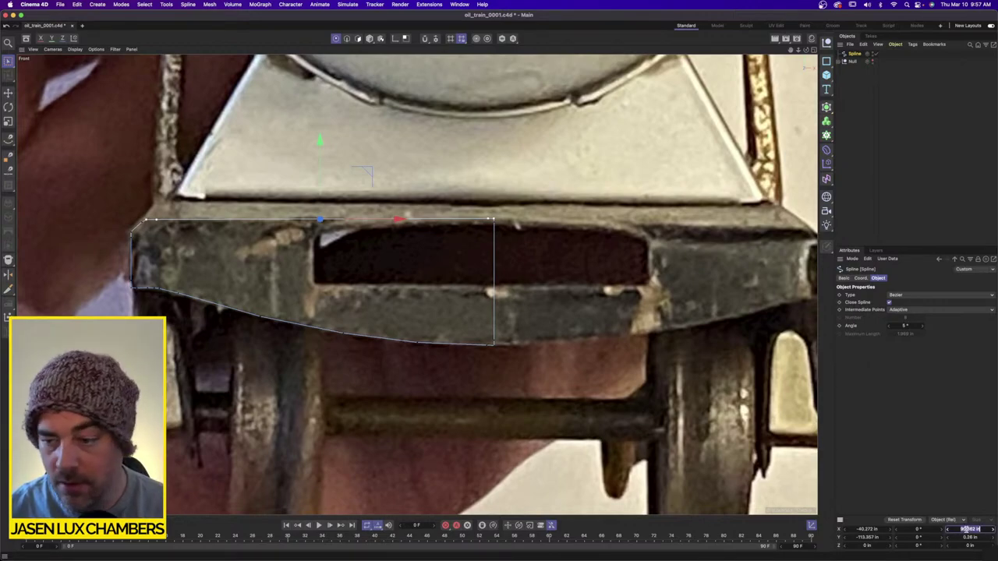
pyautogui.press('Tab')
pyautogui.write('0')
pyautogui.press('Return')
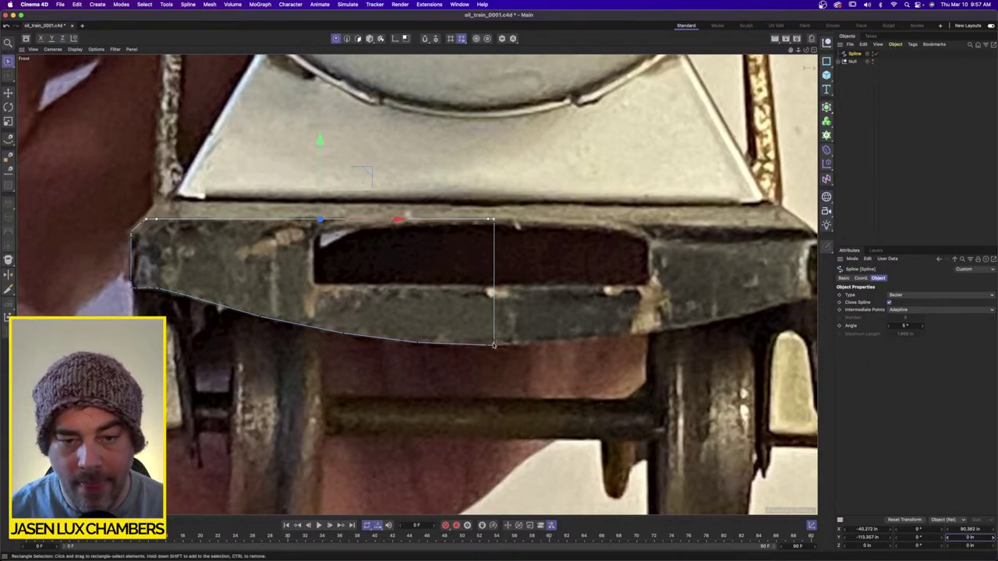
# Straighten the vertical edge at the beam's centre by selecting its points and setting their X size to 0.
pyautogui.moveTo(496, 352); pyautogui.dragTo(488, 377)
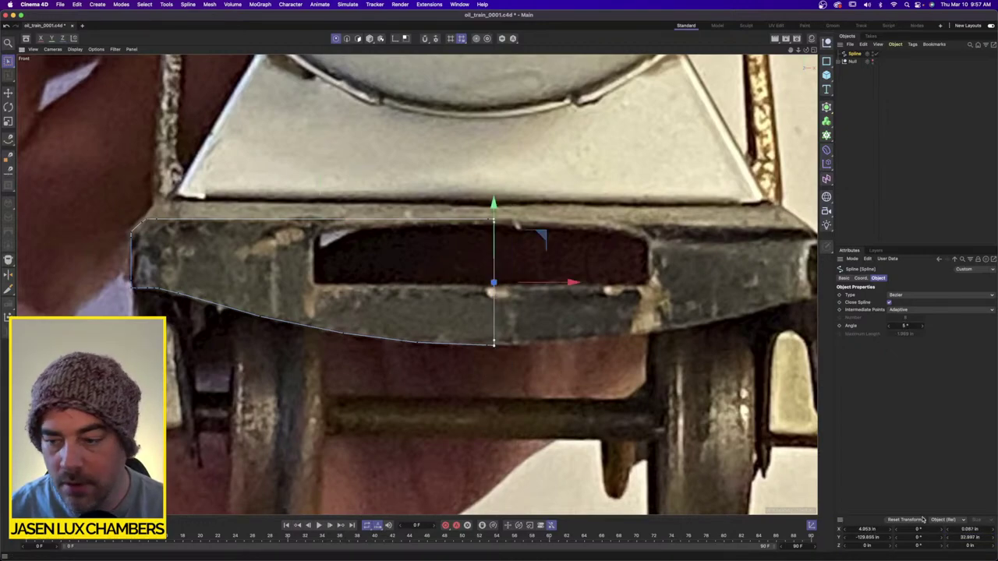
pyautogui.doubleClick(970, 529)
pyautogui.write('0')
pyautogui.press('Return')
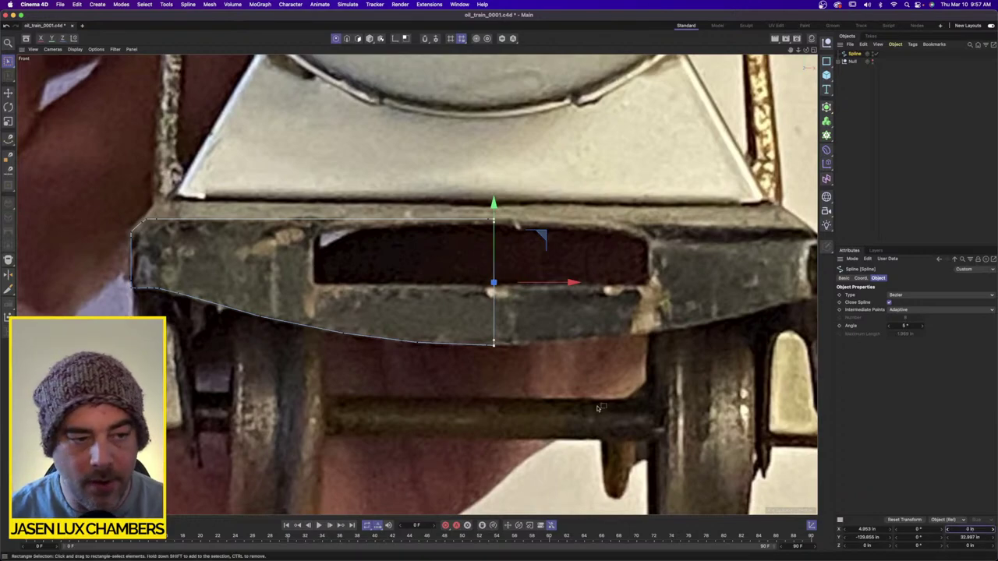
# Level the short lower edge at the beam's outer corner by setting its points' Y size to 0.
pyautogui.scroll(5, 182, 288)
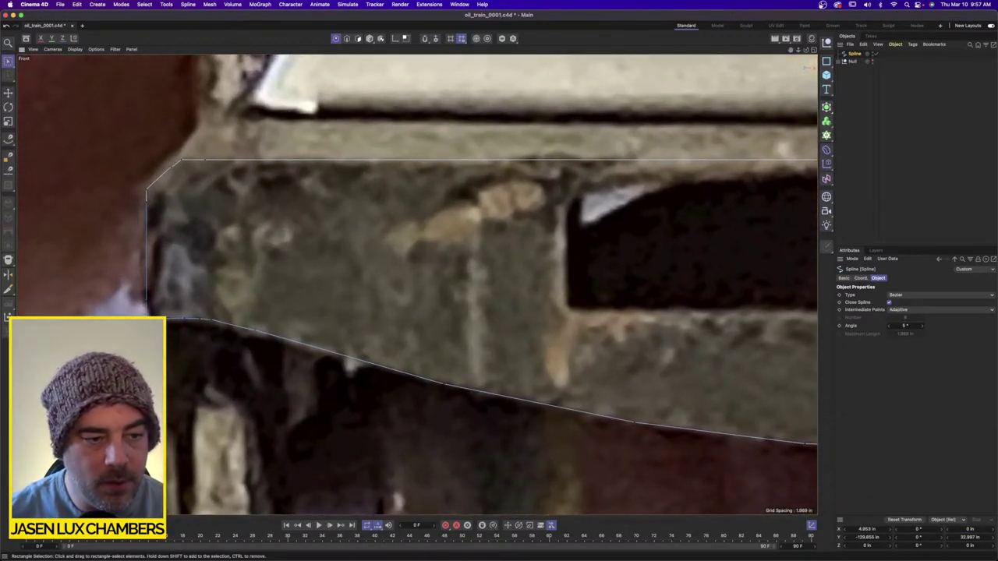
pyautogui.moveTo(140, 312); pyautogui.dragTo(212, 332)
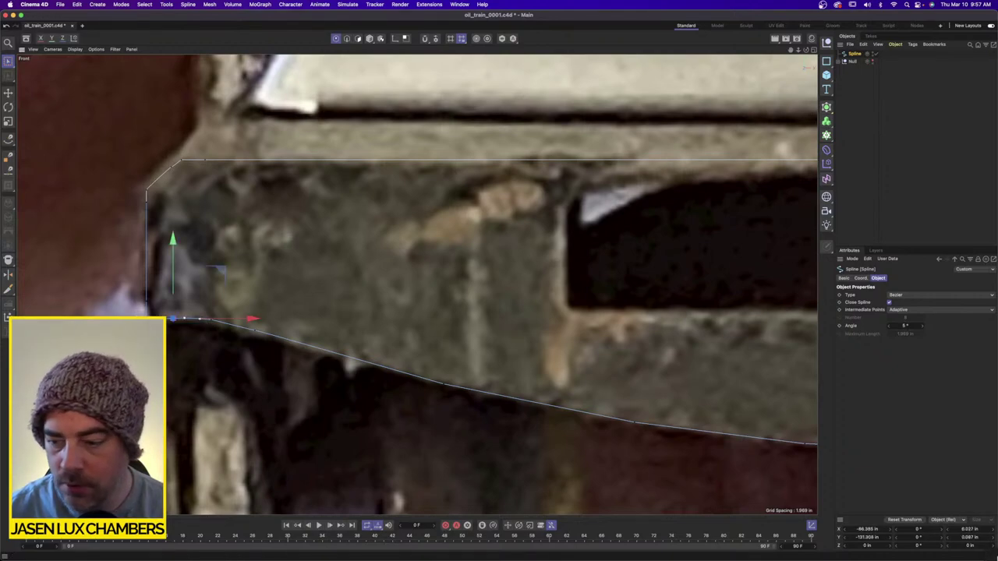
pyautogui.click(970, 537)
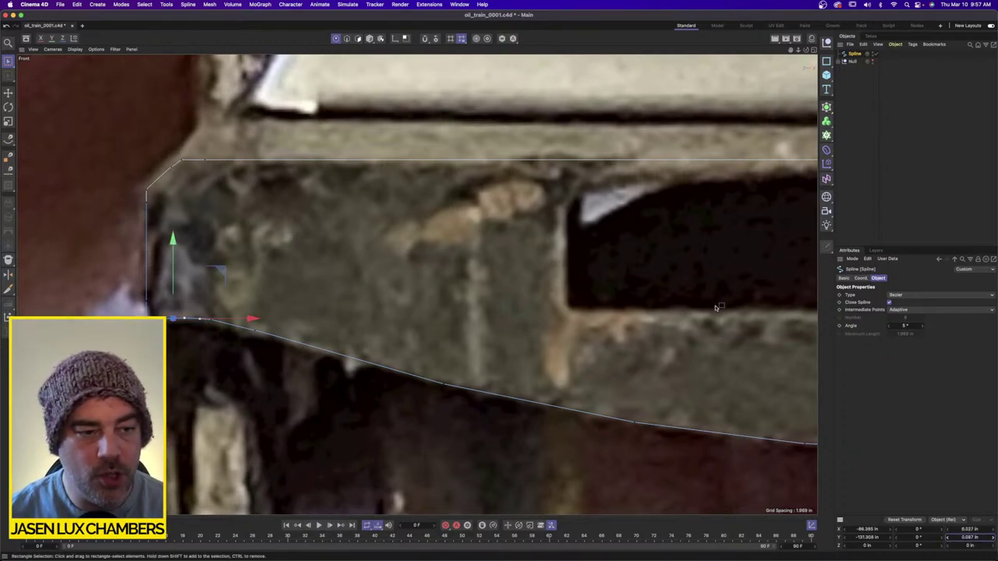
pyautogui.doubleClick(980, 537)
pyautogui.write('00')
pyautogui.press('Return')
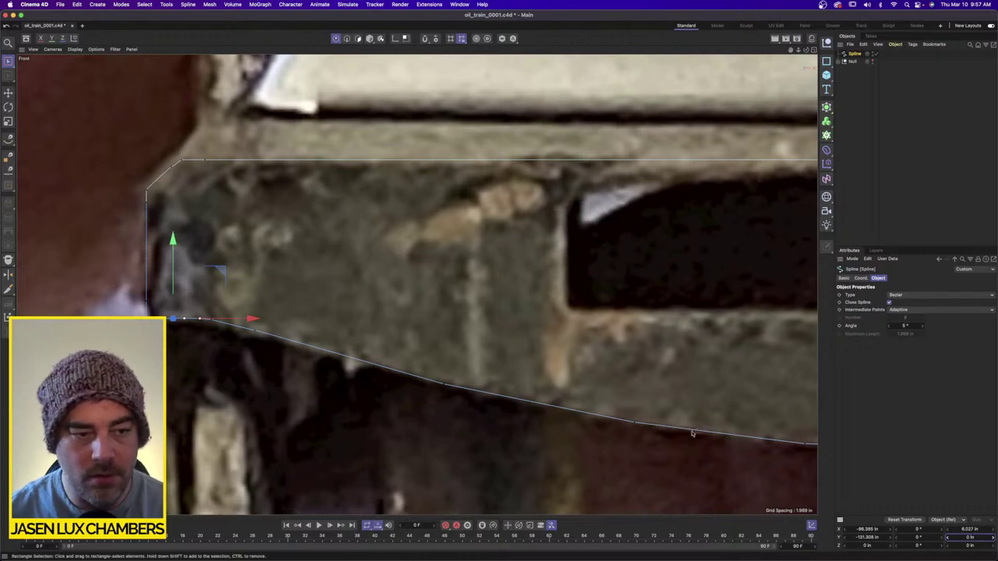
# Slide the lower point of the outer edge closer to the bottom corner, and change the Spline type to B-Spline.
pyautogui.moveTo(110, 284); pyautogui.dragTo(163, 305)
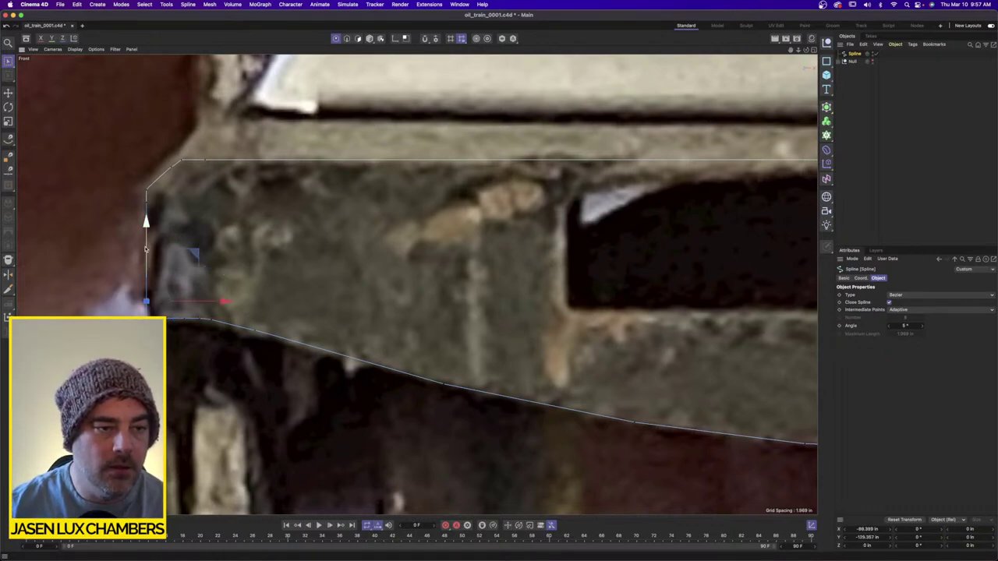
pyautogui.click(919, 296)
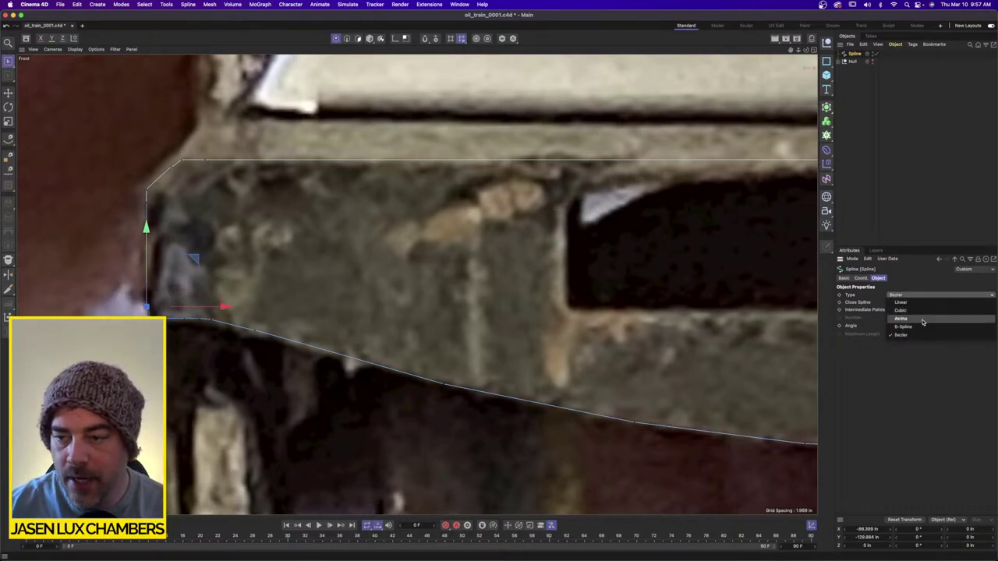
pyautogui.click(923, 328)
pyautogui.click(905, 79)
pyautogui.scroll(-3, 521, 203)
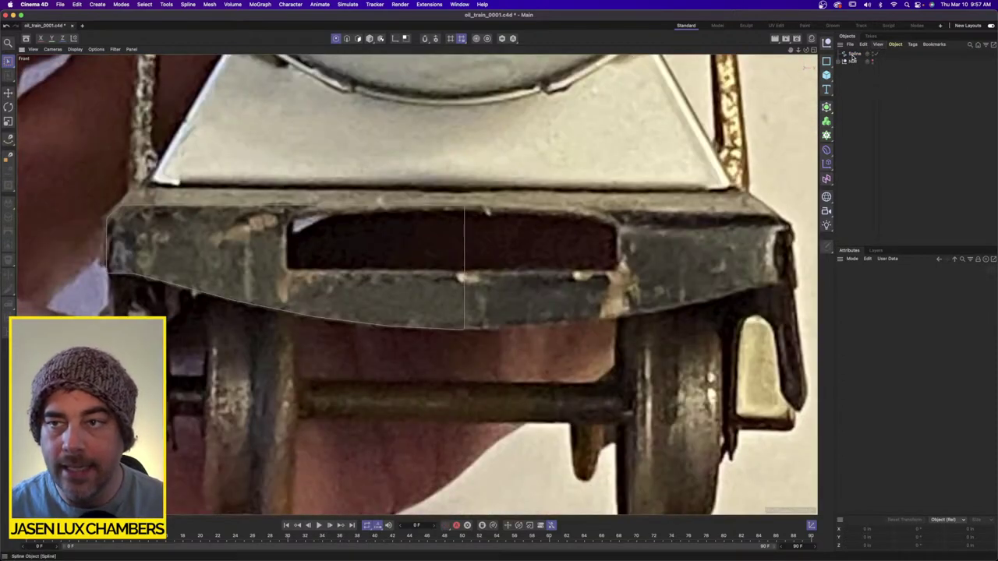
# Select the Spline's points along the centre edge and set their X position to 0 so they sit on the symmetry axis.
pyautogui.click(854, 54)
pyautogui.click(8, 61)
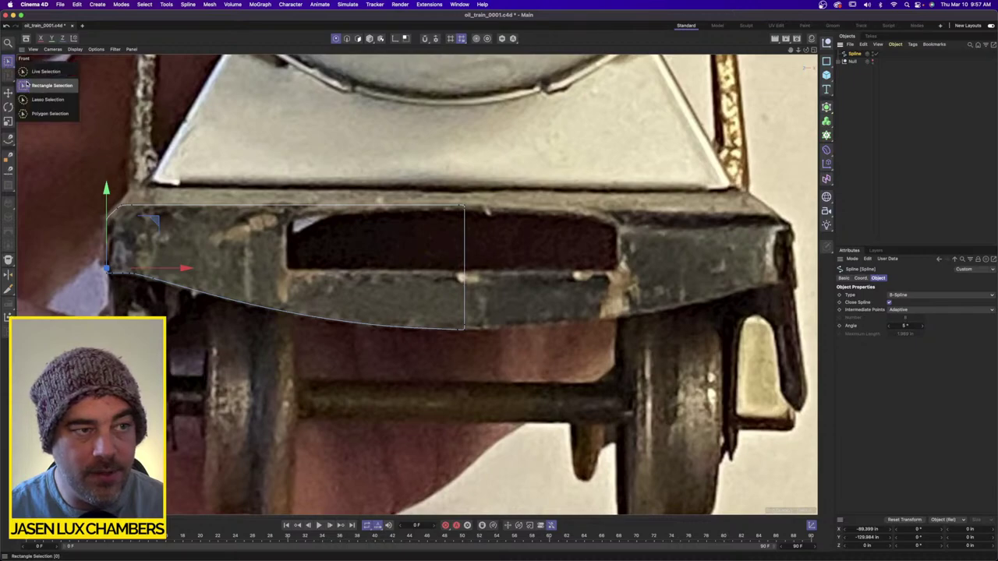
pyautogui.click(27, 83)
pyautogui.moveTo(410, 166); pyautogui.dragTo(485, 359)
pyautogui.moveTo(535, 270); pyautogui.dragTo(504, 270)
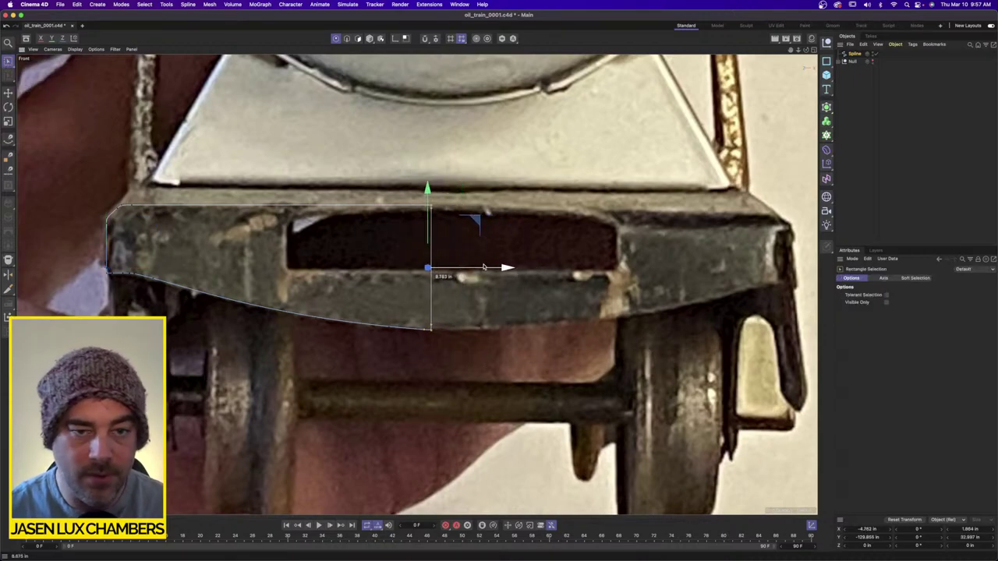
pyautogui.moveTo(509, 151); pyautogui.dragTo(429, 390)
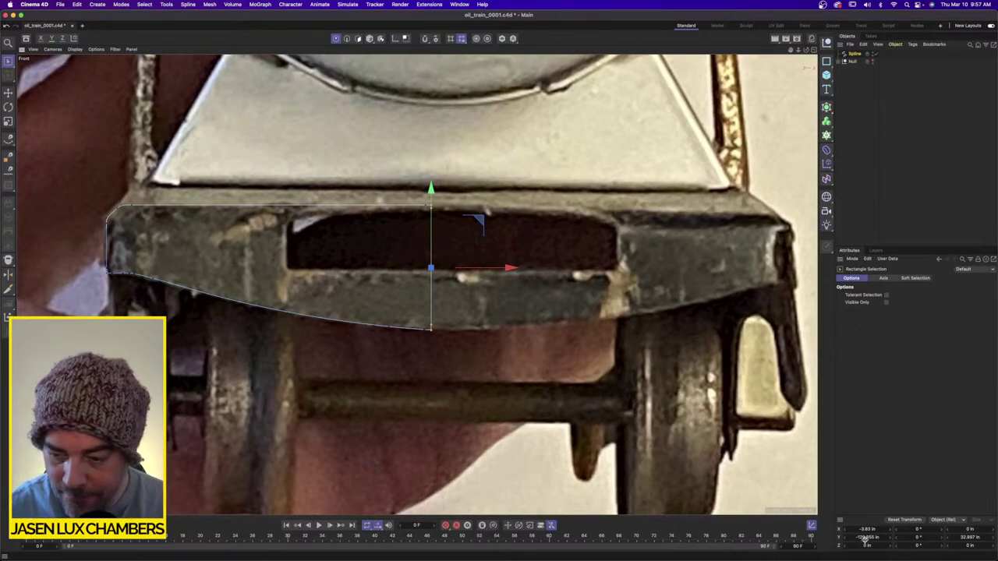
pyautogui.doubleClick(873, 530)
pyautogui.write('0')
pyautogui.press('Return')
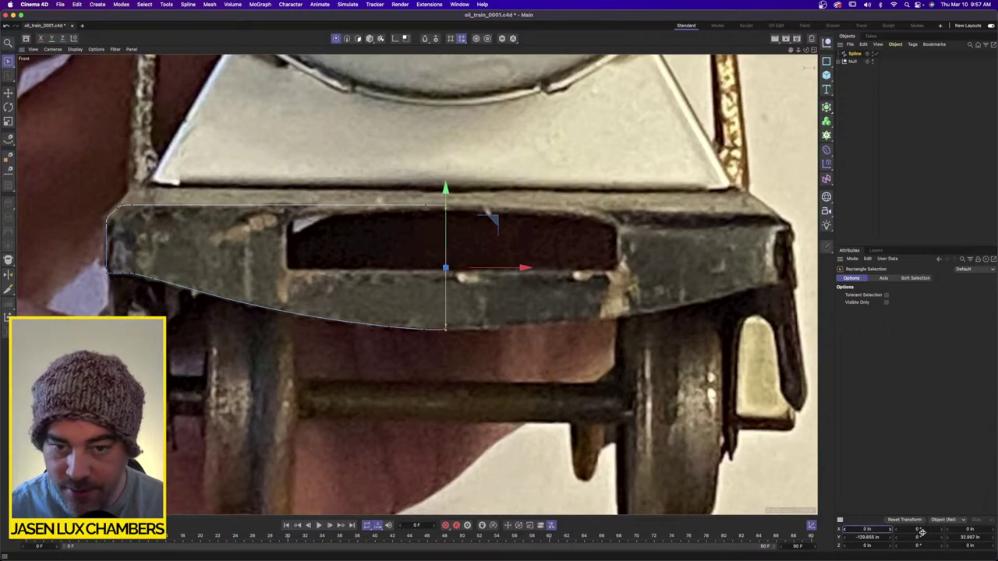
# Sharpen the two centre-edge corners by moving their neighbouring upper and lower points along X close to the centre line.
pyautogui.moveTo(362, 167); pyautogui.dragTo(428, 384)
pyautogui.scroll(4, 422, 371)
pyautogui.moveTo(386, 432); pyautogui.dragTo(441, 174)
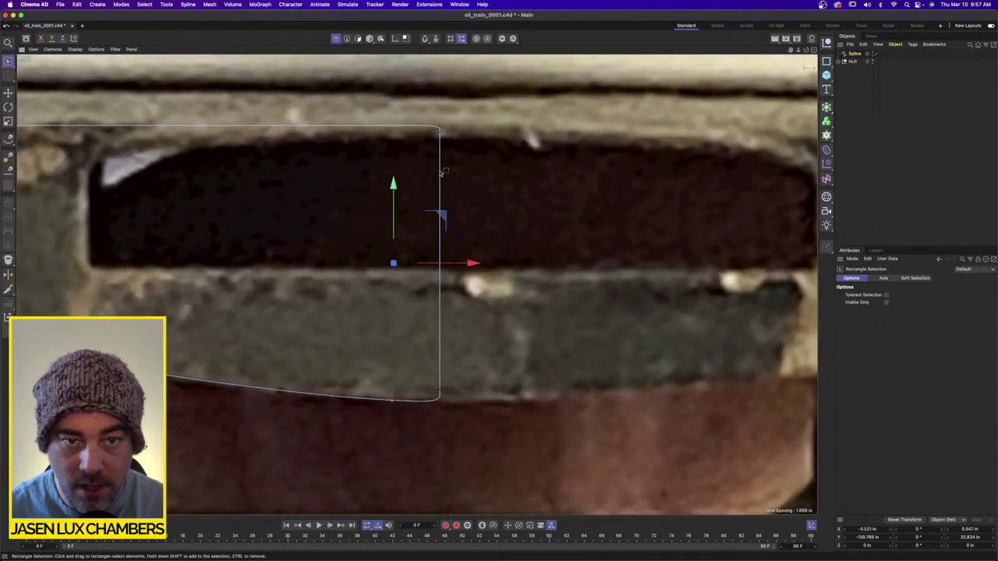
pyautogui.moveTo(472, 264); pyautogui.dragTo(507, 265)
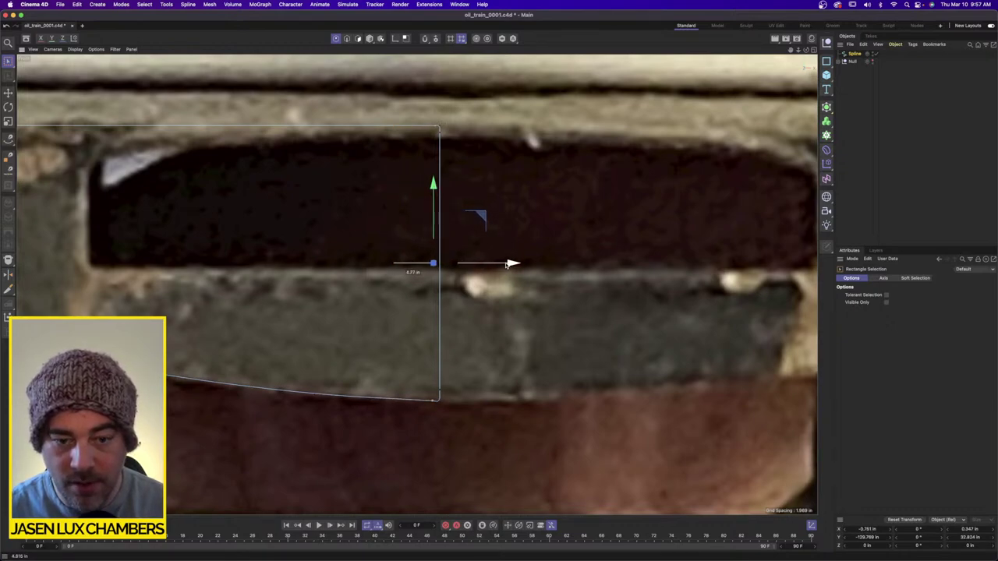
pyautogui.click(915, 145)
pyautogui.keyDown('alt'); pyautogui.moveTo(538, 234); pyautogui.dragTo(486, 234, button='right'); pyautogui.keyUp('alt')
pyautogui.scroll(-3, 486, 234)
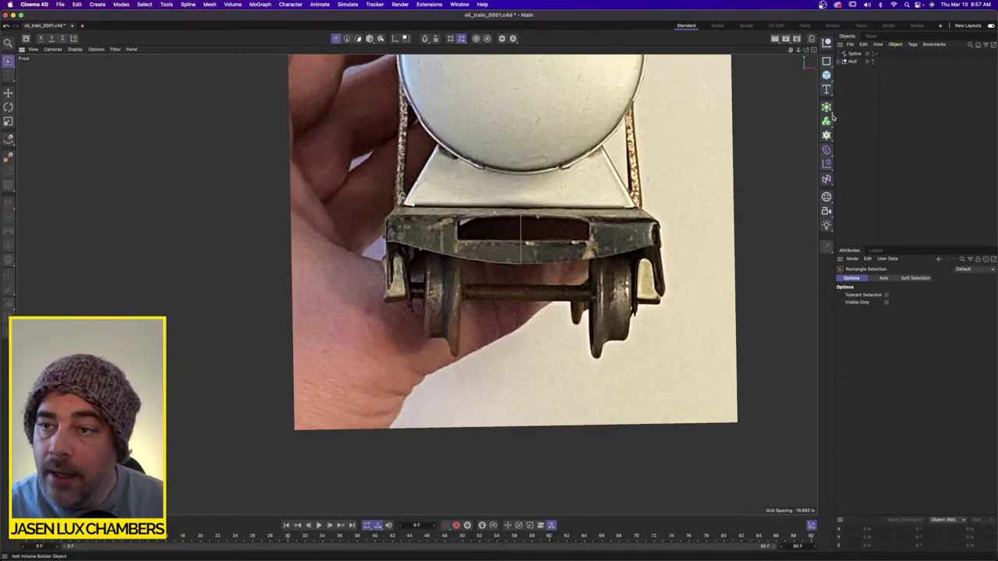
# Duplicate the side frame's Extrude to the top level and replace its child spline with the end-beam Spline.
pyautogui.click(827, 110)
pyautogui.click(864, 83)
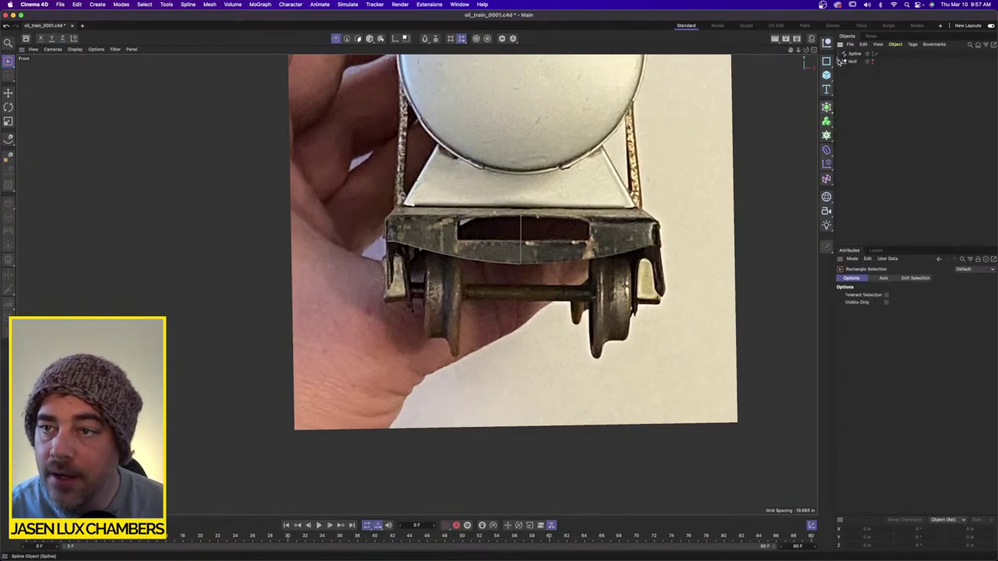
pyautogui.click(840, 61)
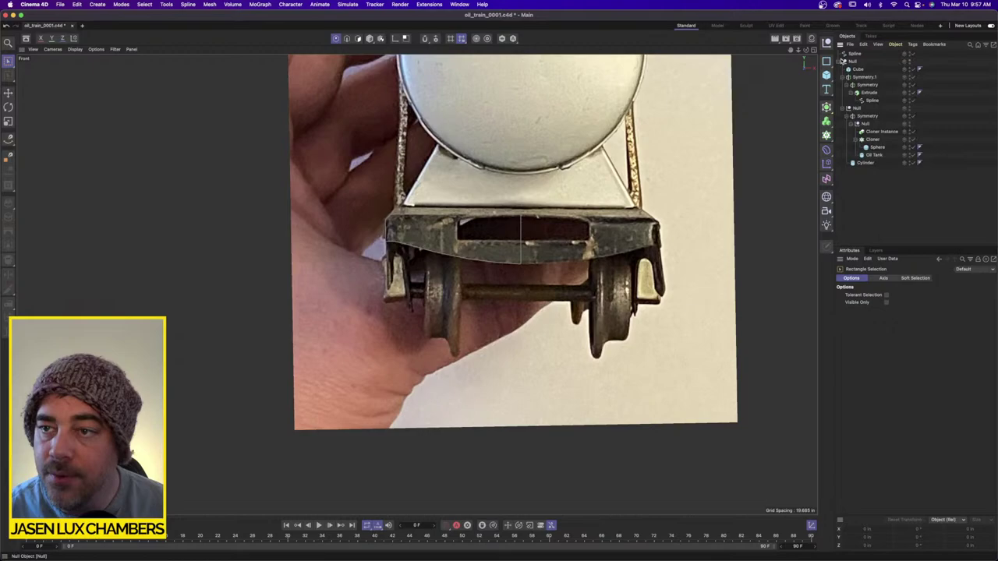
pyautogui.click(869, 93)
pyautogui.press('super+c')
pyautogui.press('super+v')
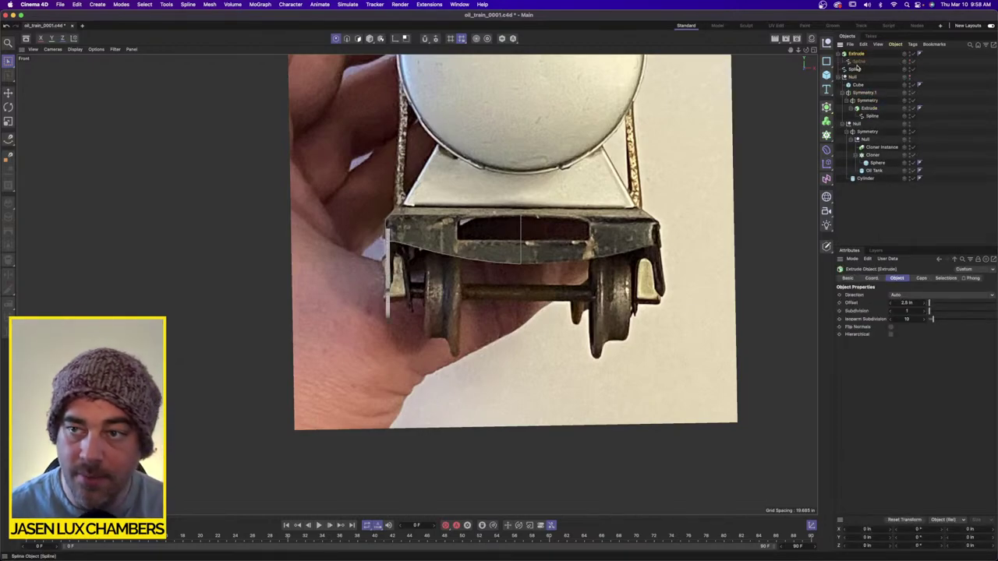
pyautogui.moveTo(855, 70); pyautogui.dragTo(861, 66)
pyautogui.press('Delete')
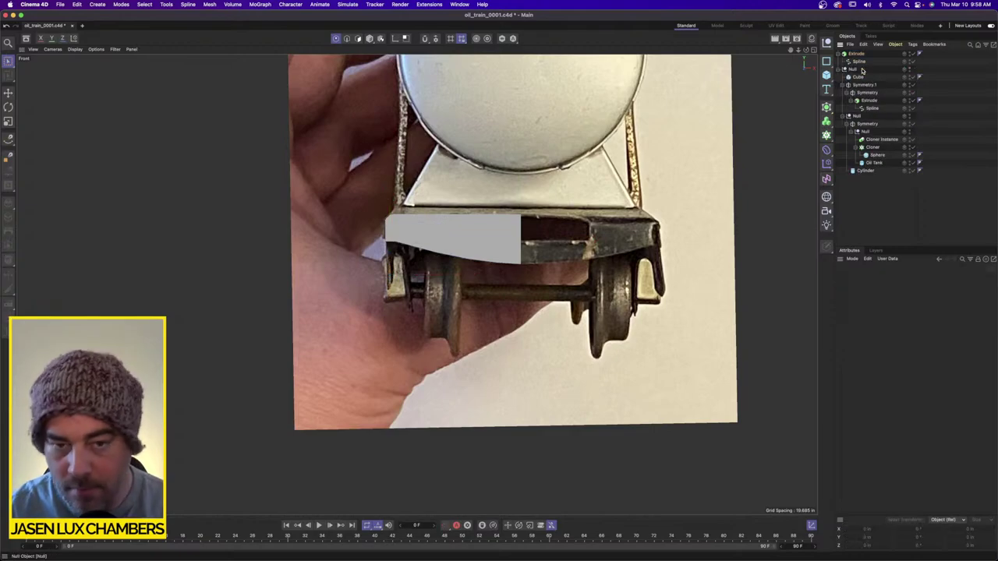
# Switch to the four-view layout, unhide the model's Null, and frame the whole tank car in perspective.
pyautogui.click(814, 49)
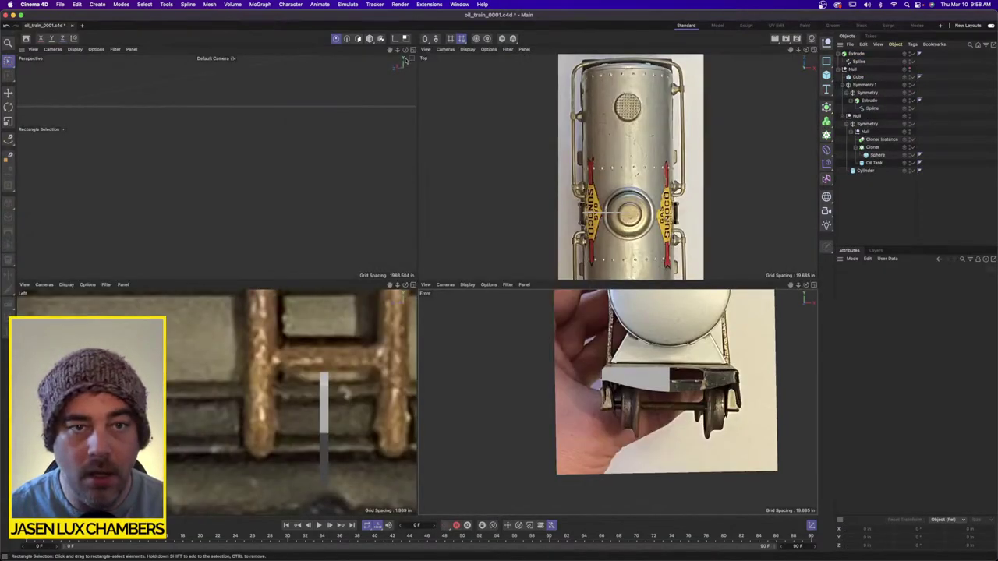
pyautogui.click(858, 62)
pyautogui.press('s')
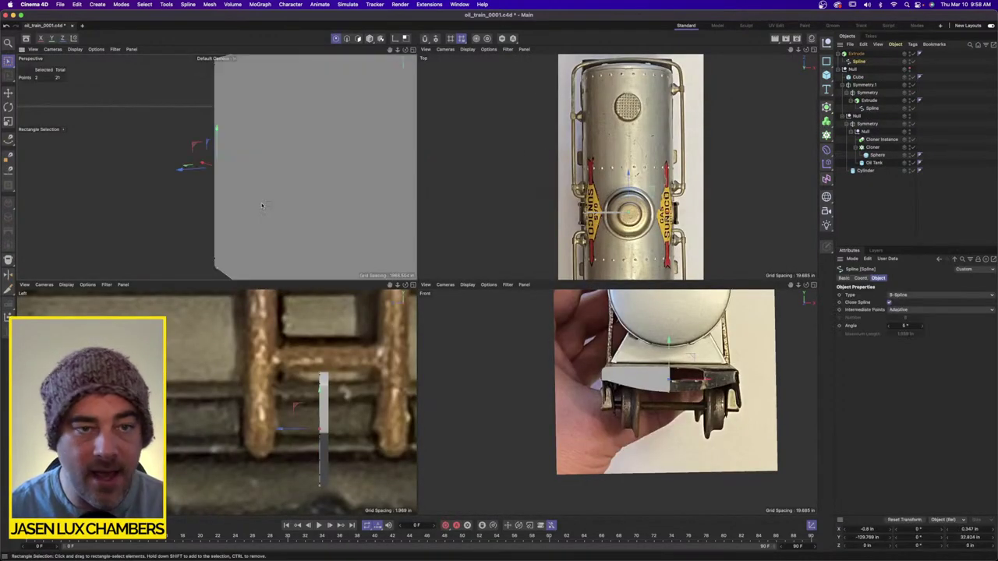
pyautogui.scroll(-5, 235, 170)
pyautogui.keyDown('alt'); pyautogui.moveTo(257, 176); pyautogui.dragTo(329, 190); pyautogui.keyUp('alt')
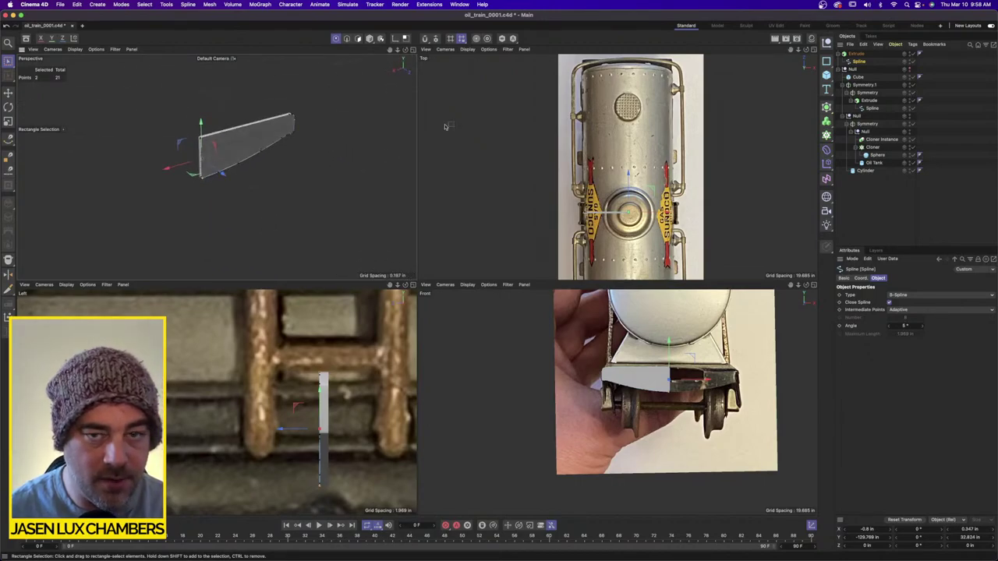
pyautogui.click(910, 71)
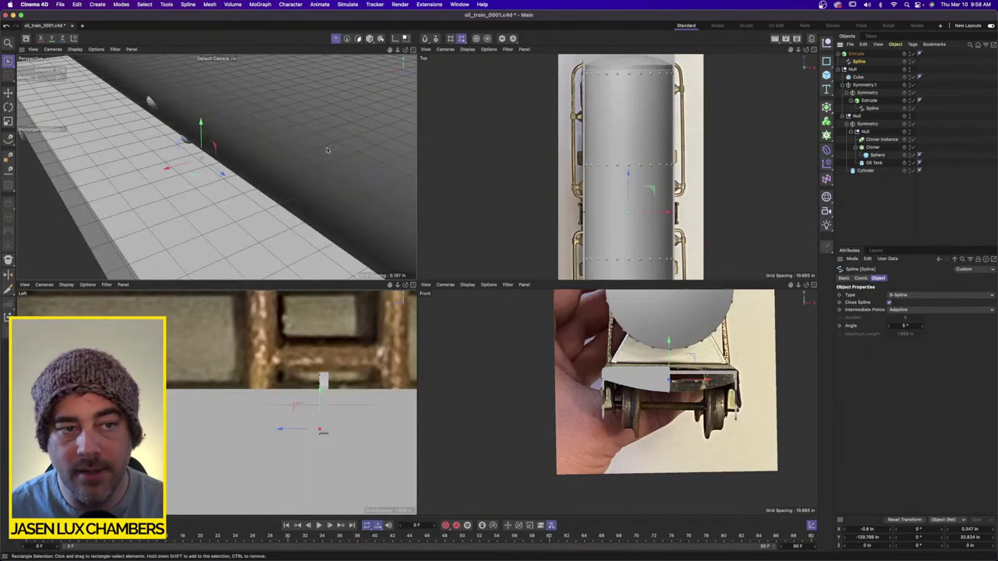
pyautogui.press('h')
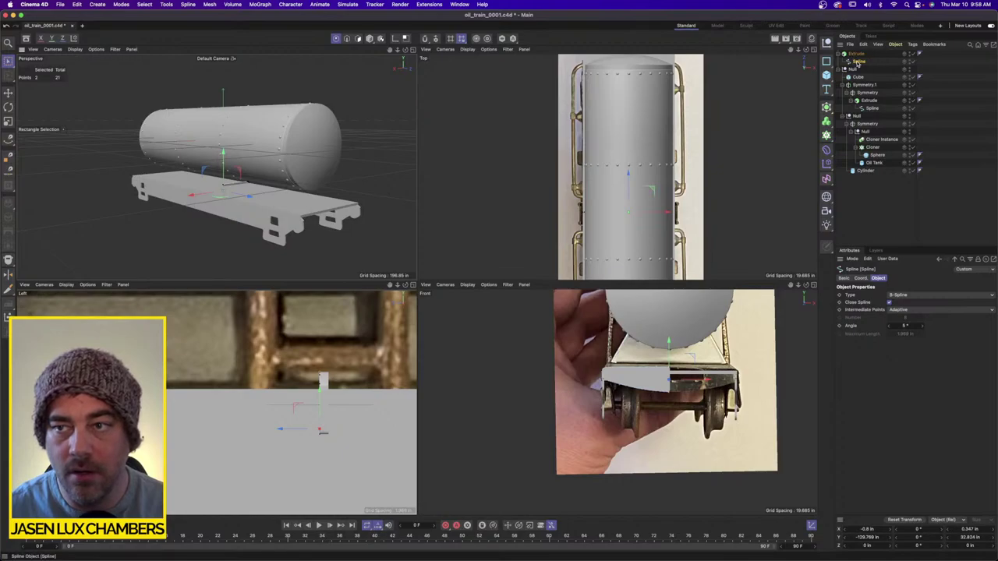
# Select all points of the end-beam Spline and move them along Z to the chassis end, at about -329 in.
pyautogui.hotkey('ctrl', 'a')
pyautogui.moveTo(276, 204)
pyautogui.mouseDown()
pyautogui.moveTo(288, 206)
pyautogui.moveTo(243, 199)
pyautogui.moveTo(262, 201)
pyautogui.mouseUp()
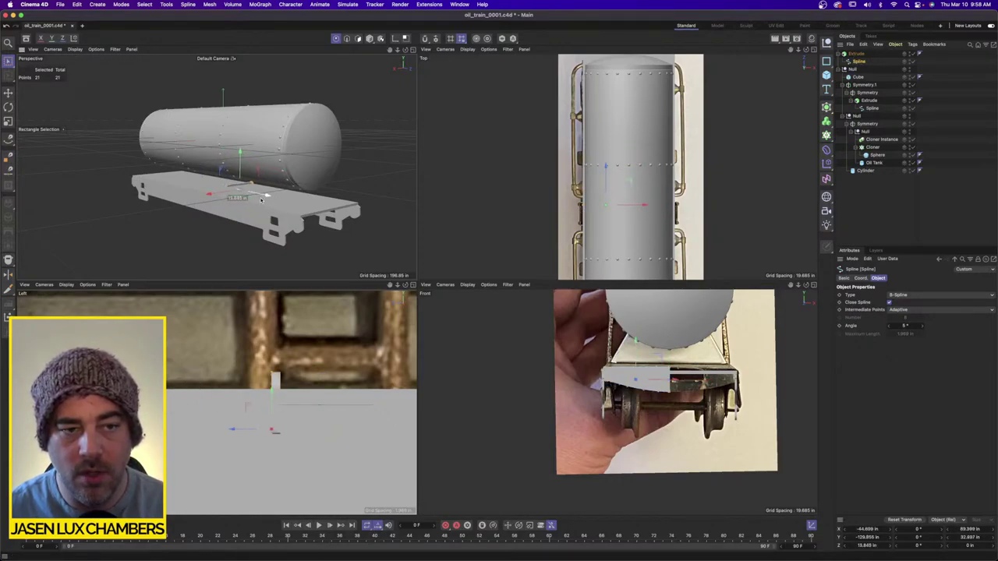
pyautogui.keyDown('alt'); pyautogui.moveTo(262, 201); pyautogui.dragTo(102, 187, button='middle'); pyautogui.keyUp('alt')
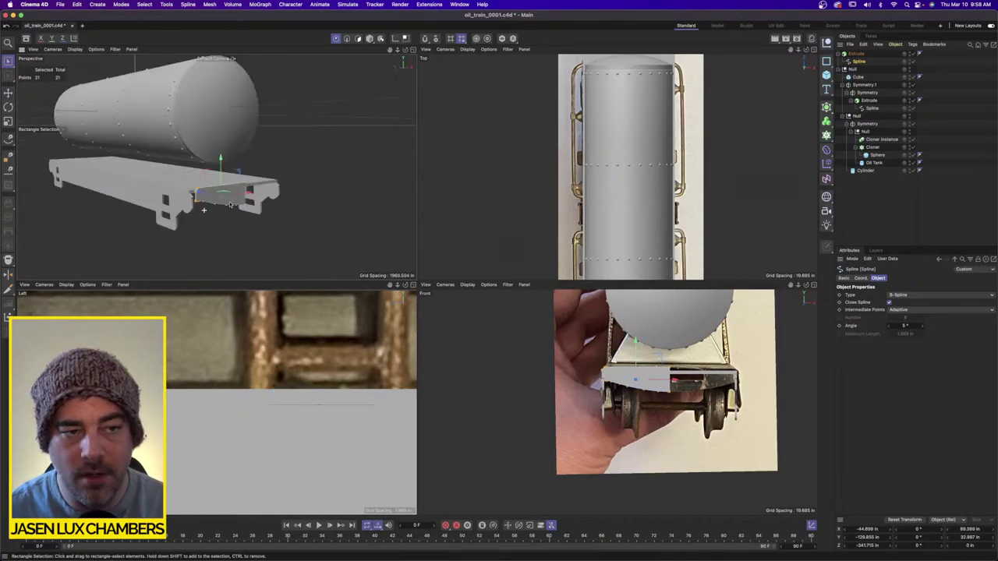
pyautogui.keyDown('alt'); pyautogui.moveTo(196, 193); pyautogui.dragTo(250, 200, button='right'); pyautogui.keyUp('alt')
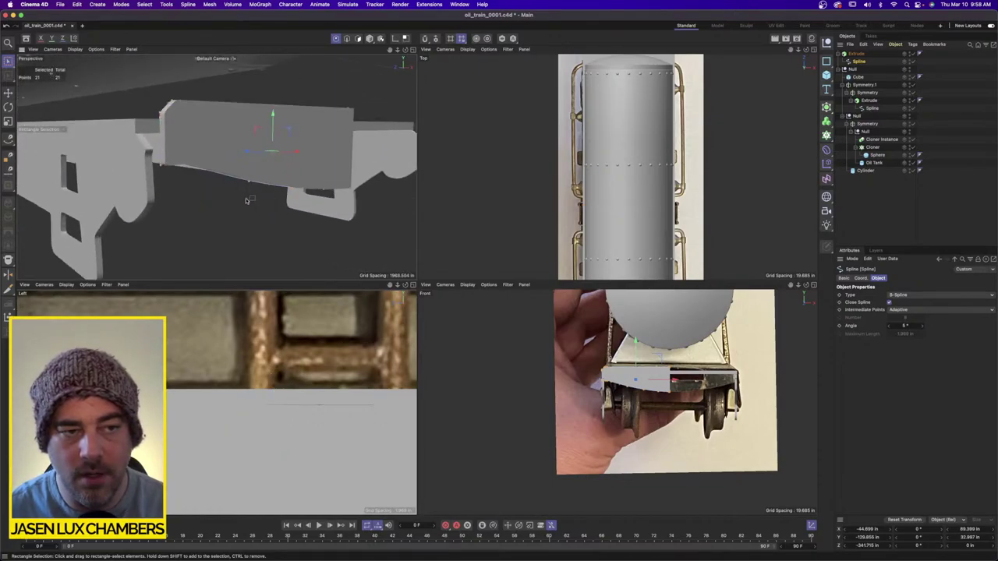
pyautogui.keyDown('alt'); pyautogui.moveTo(249, 201); pyautogui.dragTo(110, 125); pyautogui.keyUp('alt')
# Select the points at the beam's outer end and shift them slightly inward along X to about -82.8 in.
pyautogui.moveTo(97, 68); pyautogui.dragTo(189, 227)
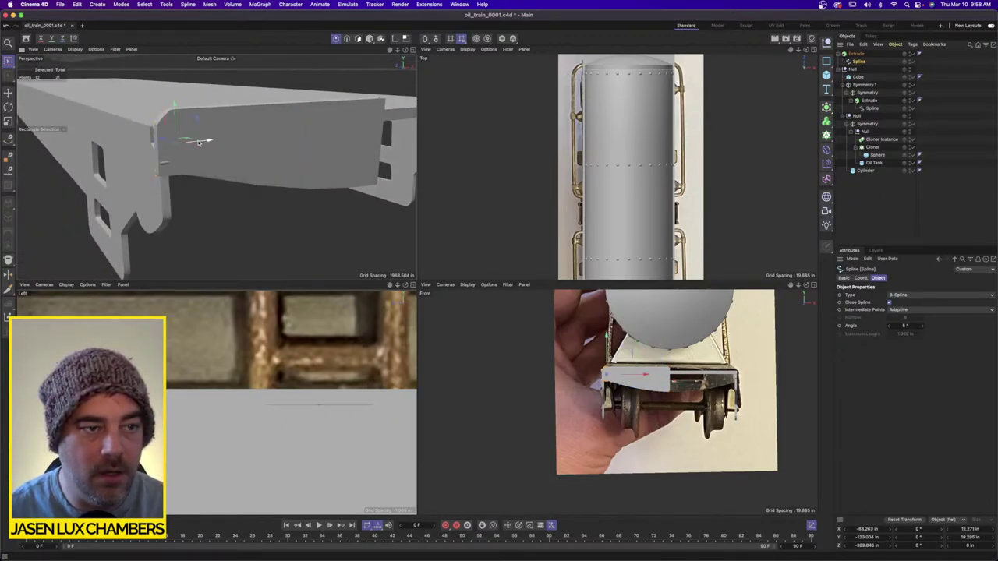
pyautogui.moveTo(196, 141); pyautogui.dragTo(278, 162)
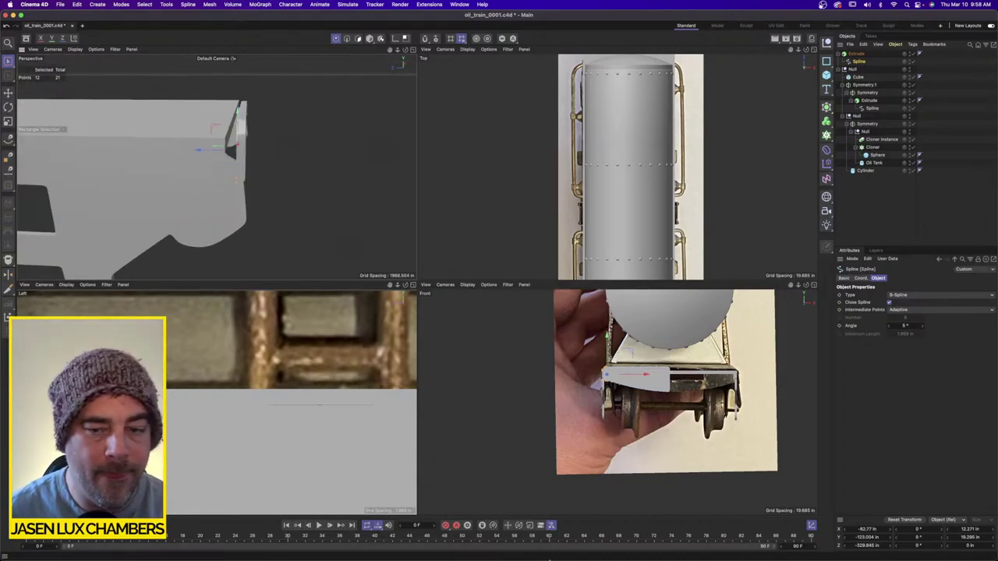
# Zoom to the side frame in the left view and hide the model's Null briefly to compare it with the reference photo.
pyautogui.scroll(-10, 181, 377)
pyautogui.scroll(10, 312, 364)
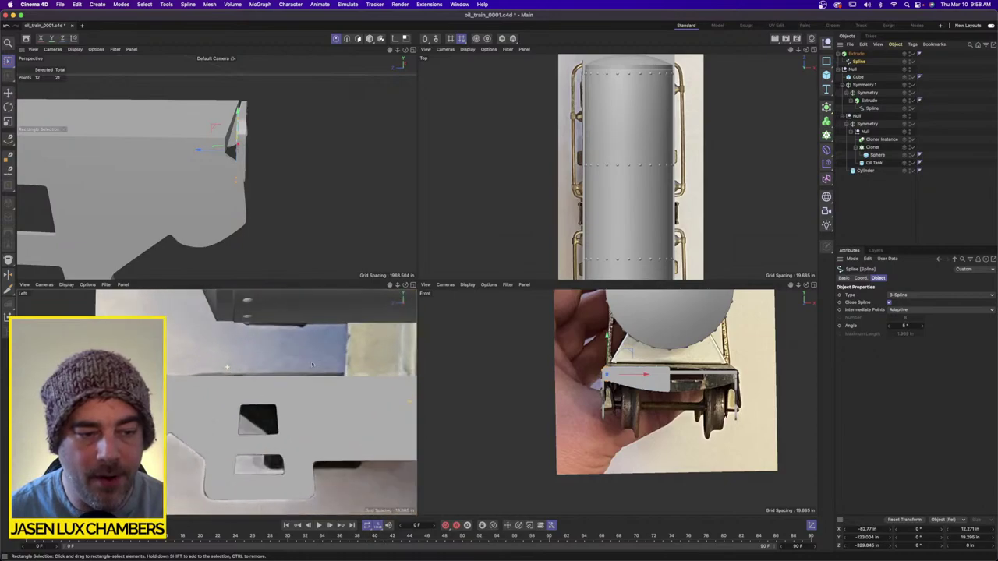
pyautogui.click(910, 69)
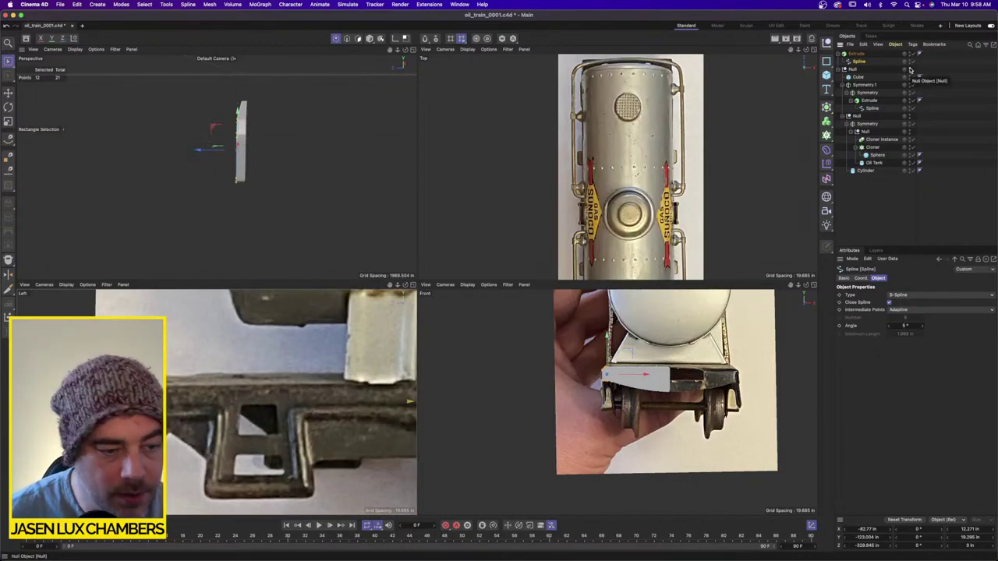
pyautogui.click(910, 70)
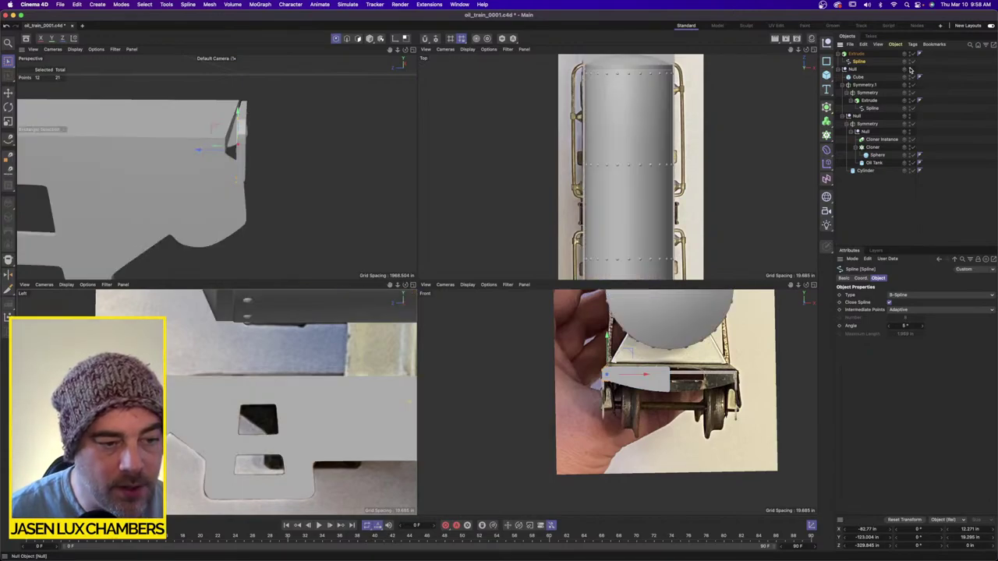
# Select all points of the end-beam Spline, shift them along Z to about -324 in and lower the beam beneath the deck.
pyautogui.keyDown('alt'); pyautogui.moveTo(186, 167); pyautogui.dragTo(156, 170); pyautogui.keyUp('alt')
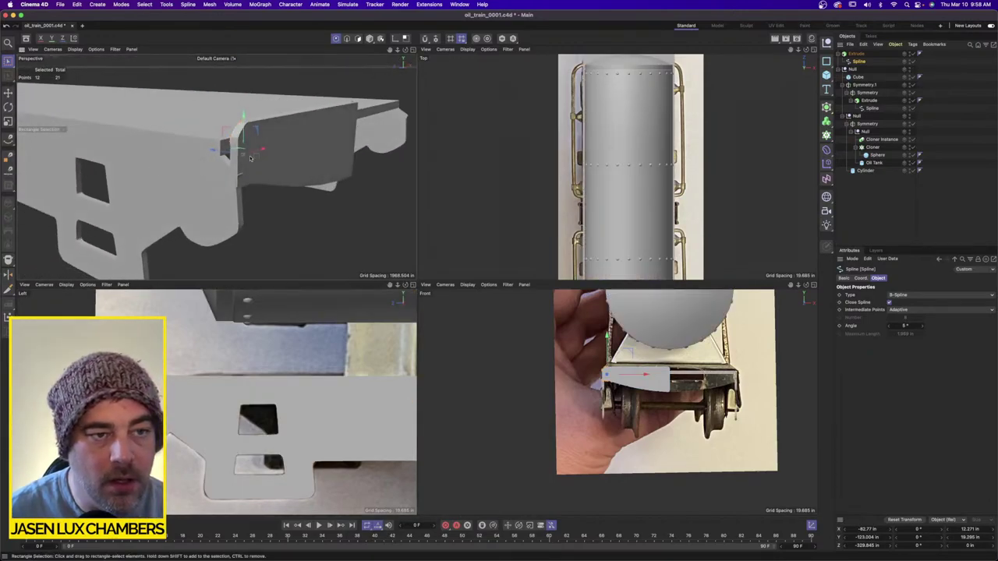
pyautogui.moveTo(219, 151); pyautogui.dragTo(209, 149)
pyautogui.press('super+z')
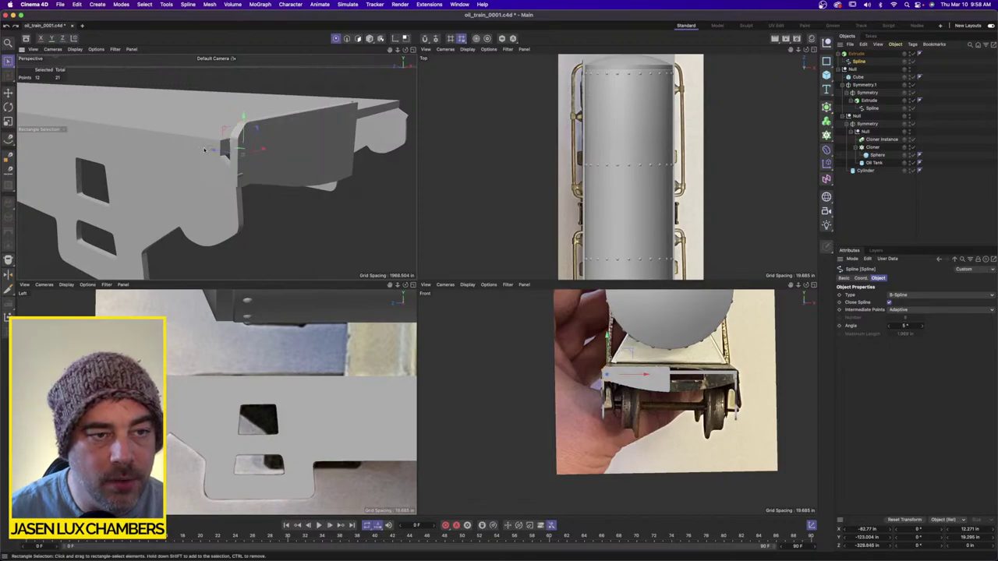
pyautogui.press('super+a')
pyautogui.moveTo(284, 155); pyautogui.dragTo(266, 154)
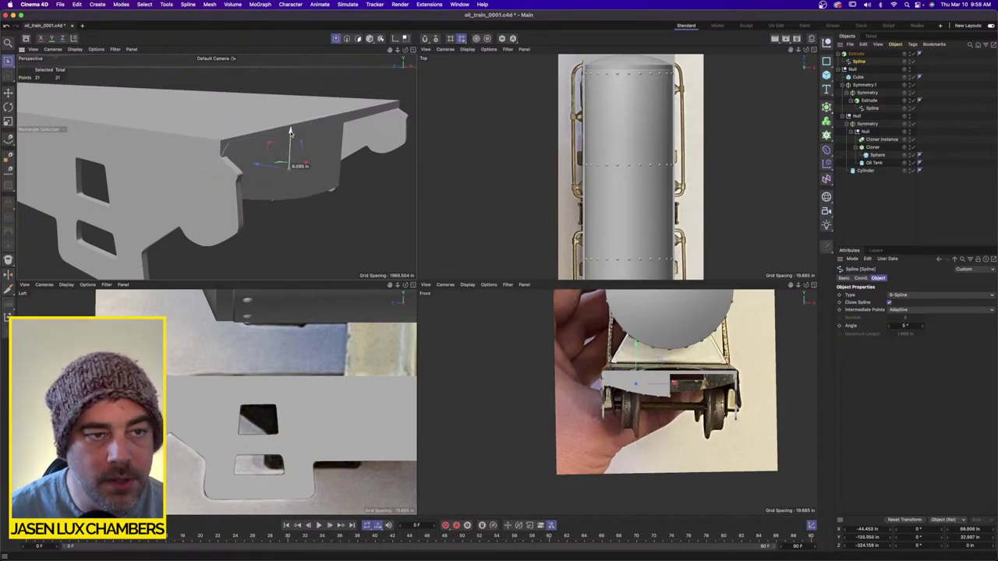
pyautogui.moveTo(290, 117)
pyautogui.keyDown('alt'); pyautogui.mouseDown()
pyautogui.moveTo(262, 115)
pyautogui.moveTo(297, 128)
pyautogui.mouseUp(); pyautogui.keyUp('alt')
pyautogui.click(909, 201)
# Add a Symmetry object with the ZY mirror plane and nest the end beam's Extrude inside it to complete the beam's other half.
pyautogui.keyDown('alt'); pyautogui.moveTo(189, 136); pyautogui.dragTo(260, 163); pyautogui.keyUp('alt')
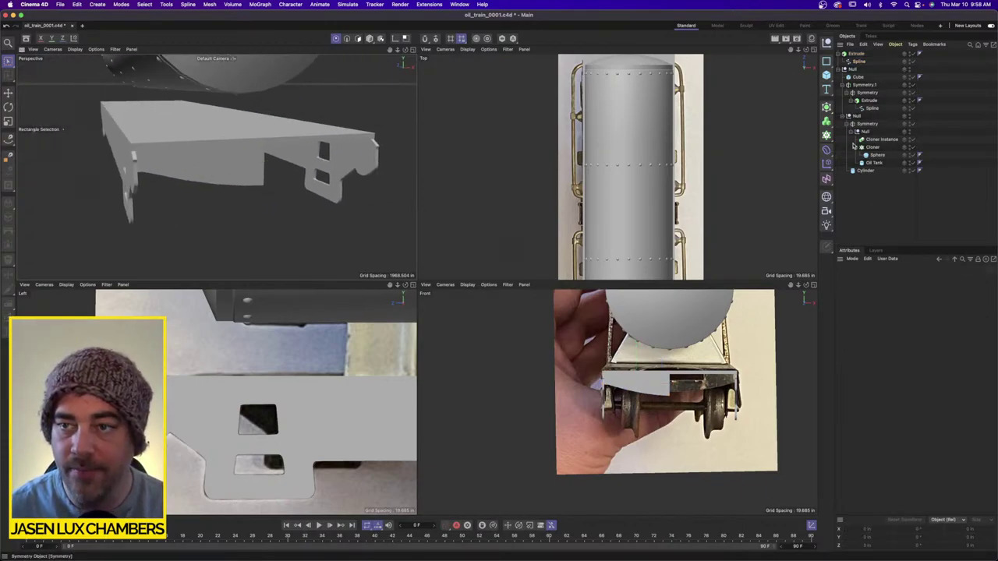
pyautogui.click(827, 104)
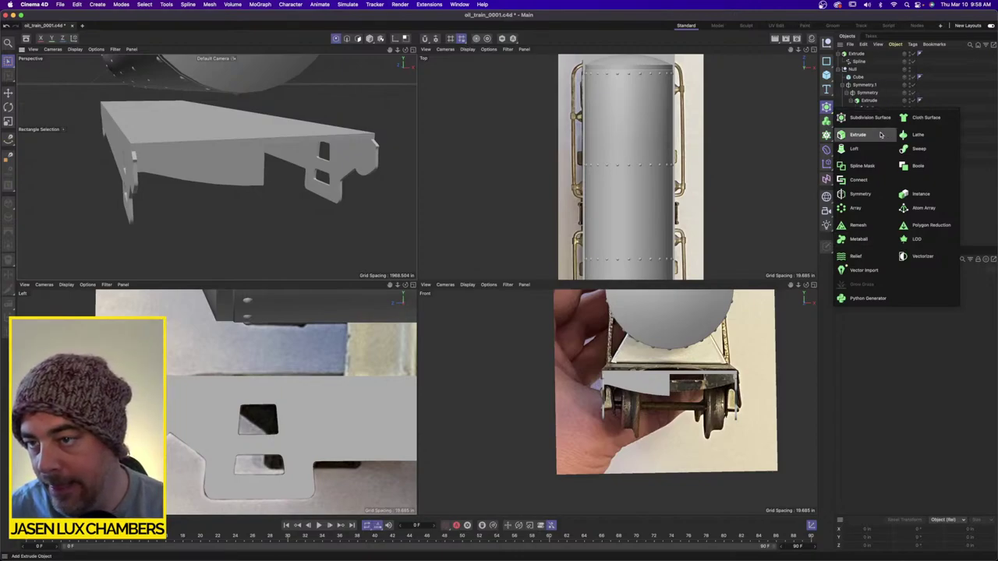
pyautogui.click(874, 192)
pyautogui.click(865, 59)
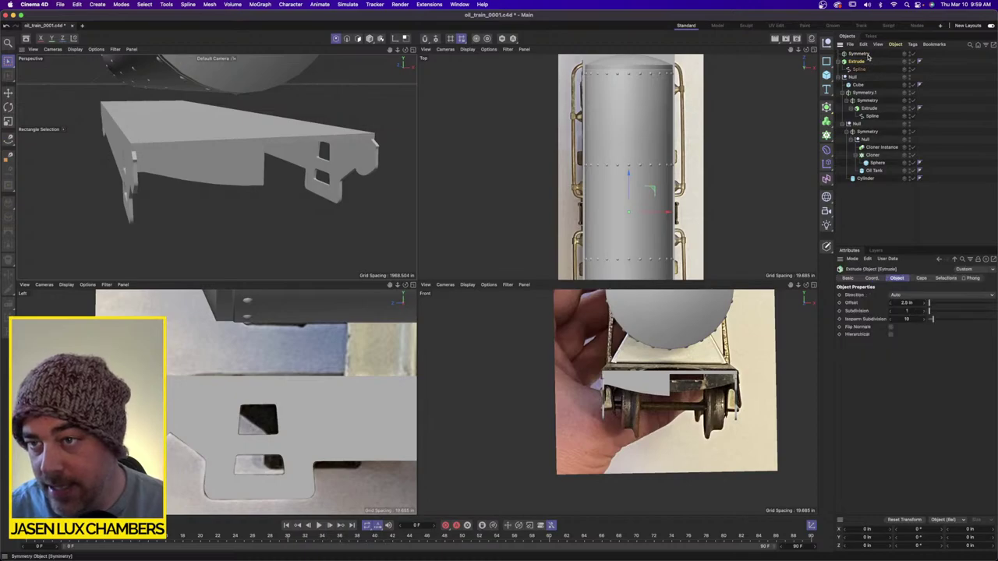
pyautogui.moveTo(862, 62); pyautogui.dragTo(870, 55)
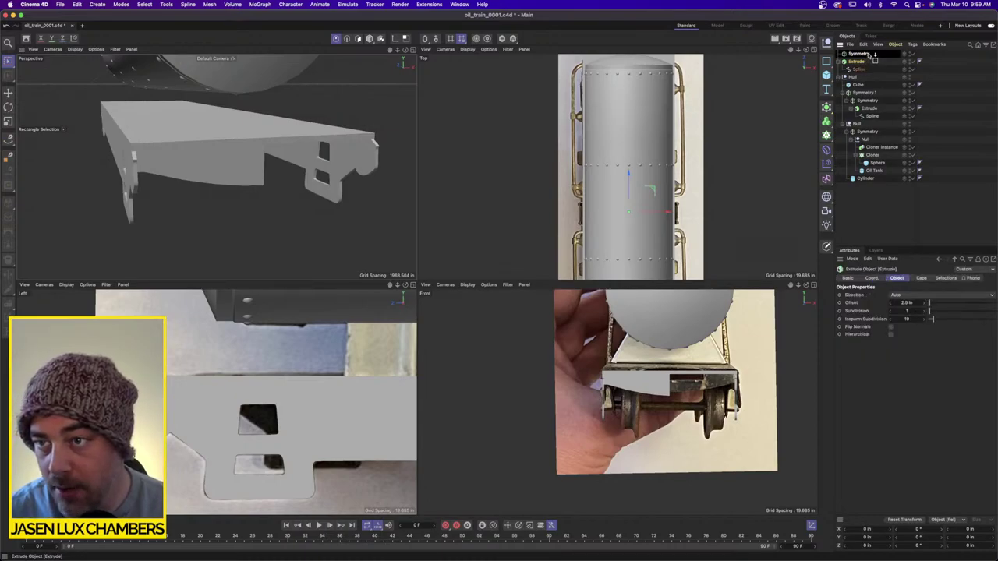
pyautogui.moveTo(869, 55); pyautogui.dragTo(869, 54)
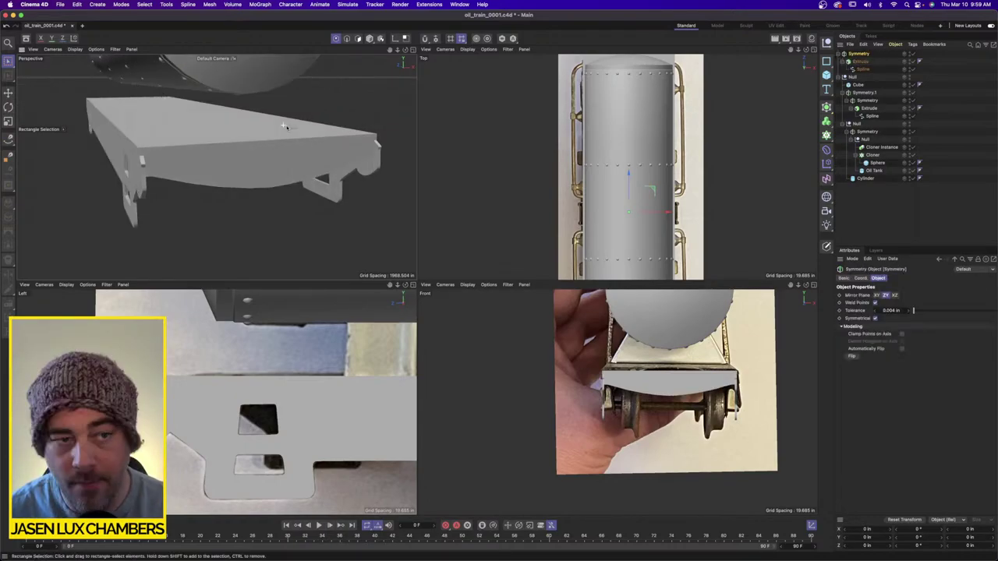
pyautogui.keyDown('alt'); pyautogui.moveTo(285, 124); pyautogui.dragTo(195, 141, button='right'); pyautogui.keyUp('alt')
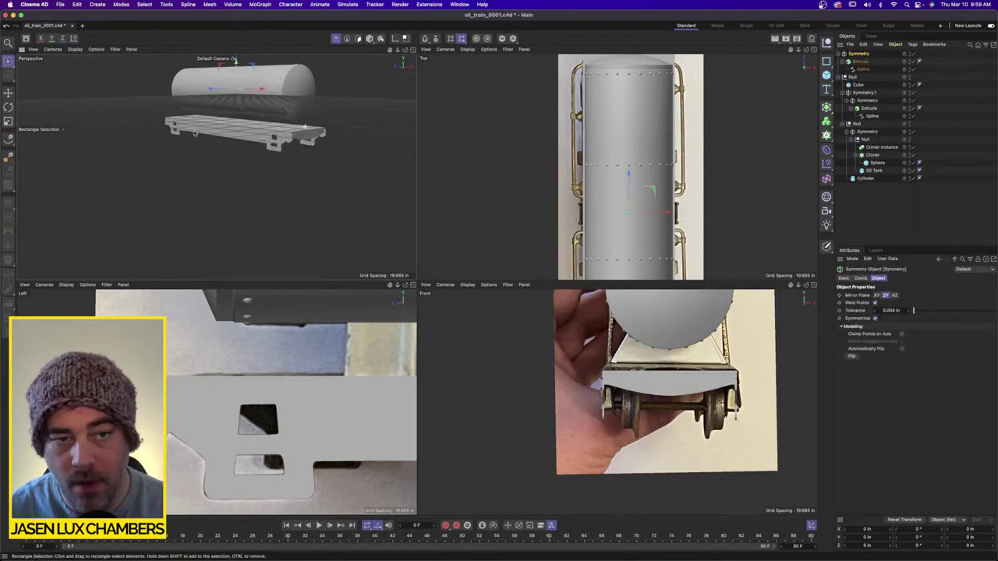
pyautogui.keyDown('alt'); pyautogui.moveTo(195, 141); pyautogui.dragTo(216, 166); pyautogui.keyUp('alt')
pyautogui.keyDown('alt'); pyautogui.moveTo(217, 167); pyautogui.dragTo(327, 141, button='right'); pyautogui.keyUp('alt')
pyautogui.scroll(4, 320, 140)
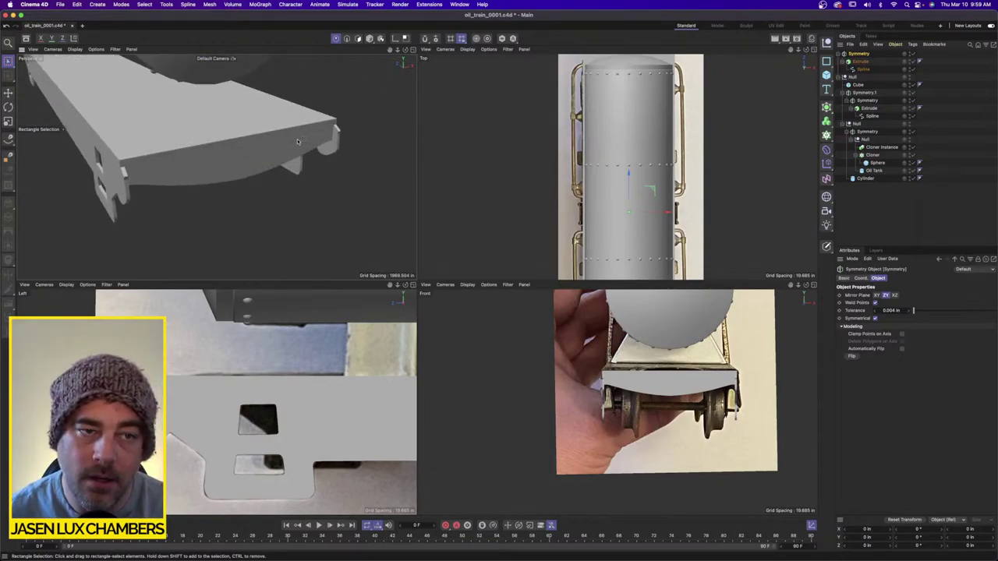
pyautogui.scroll(-3, 285, 142)
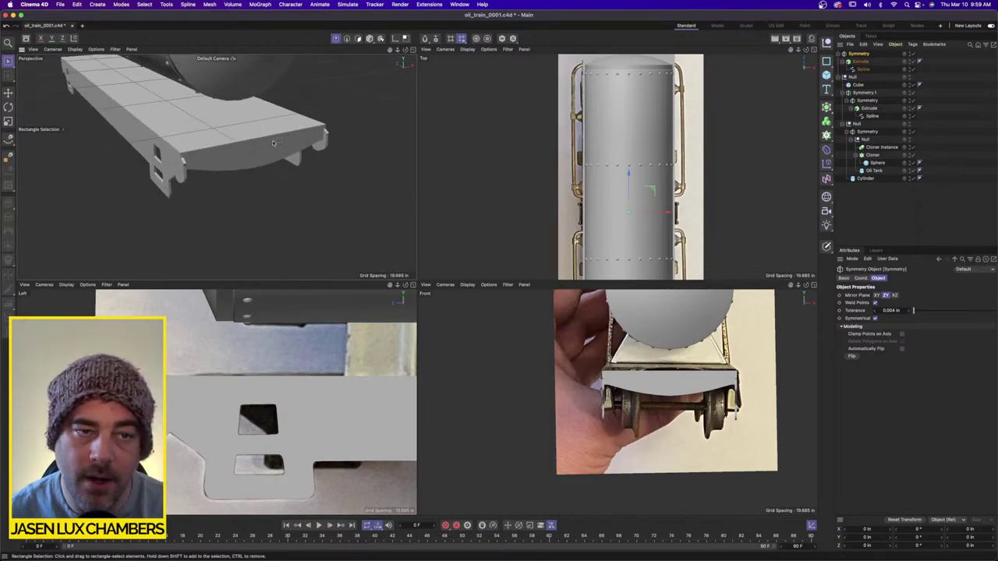
# Hide the end beam's Symmetry, add a Cube and switch to moving objects in Model mode.
pyautogui.click(838, 54)
pyautogui.doubleClick(909, 53)
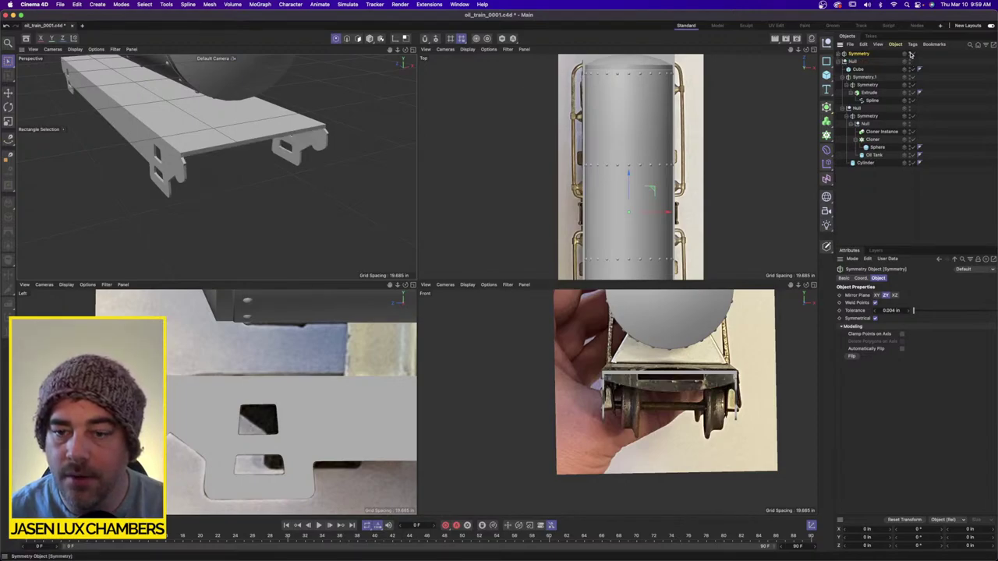
pyautogui.click(827, 74)
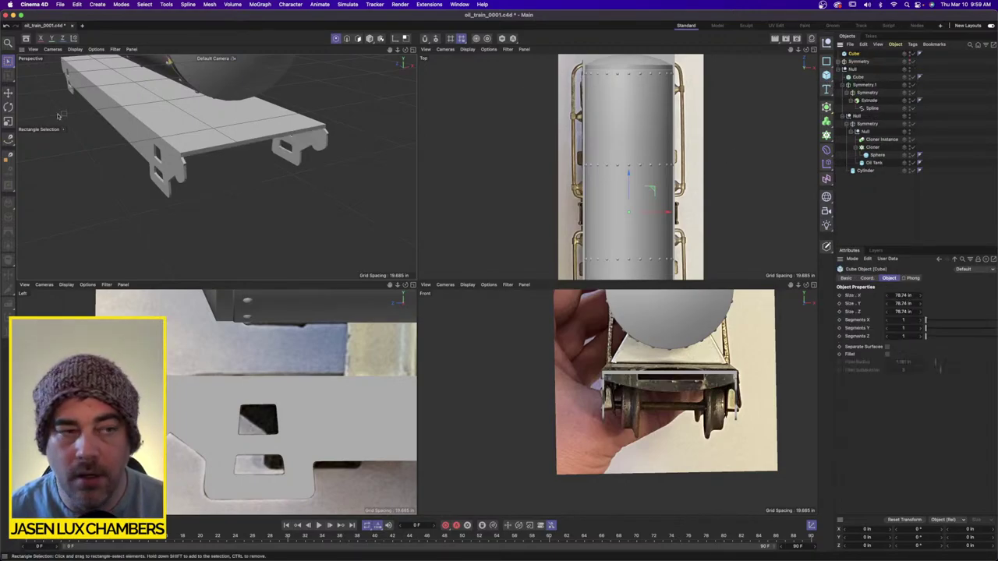
pyautogui.click(8, 92)
pyautogui.click(369, 38)
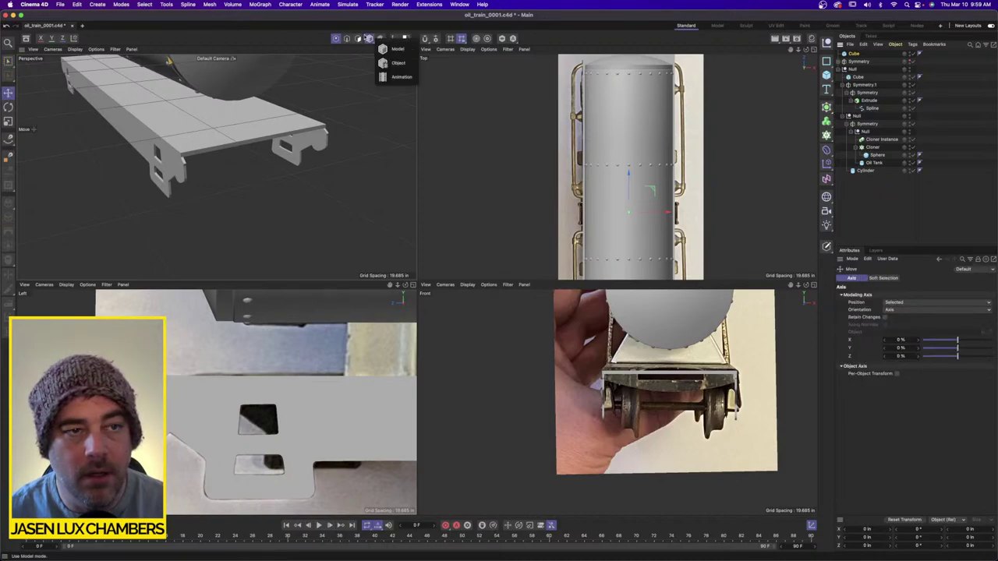
pyautogui.click(393, 50)
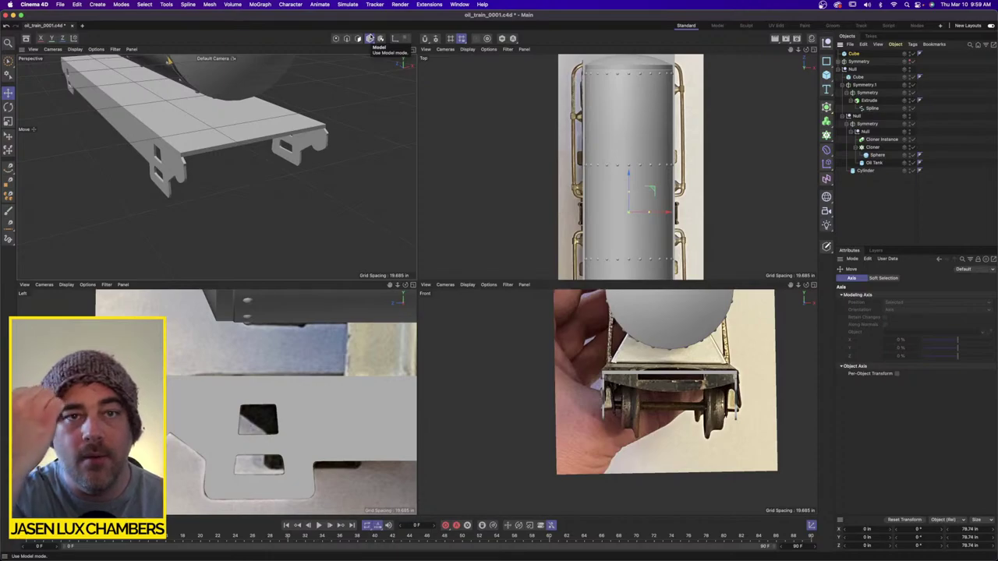
# Move the new Cube to the chassis end at Z about -329 in and lower it to Y about -118 in.
pyautogui.click(853, 54)
pyautogui.keyDown('alt'); pyautogui.moveTo(111, 148); pyautogui.dragTo(209, 122); pyautogui.keyUp('alt')
pyautogui.keyDown('alt'); pyautogui.moveTo(209, 121); pyautogui.dragTo(197, 120, button='right'); pyautogui.keyUp('alt')
pyautogui.keyDown('alt'); pyautogui.moveTo(209, 120); pyautogui.dragTo(166, 140); pyautogui.keyUp('alt')
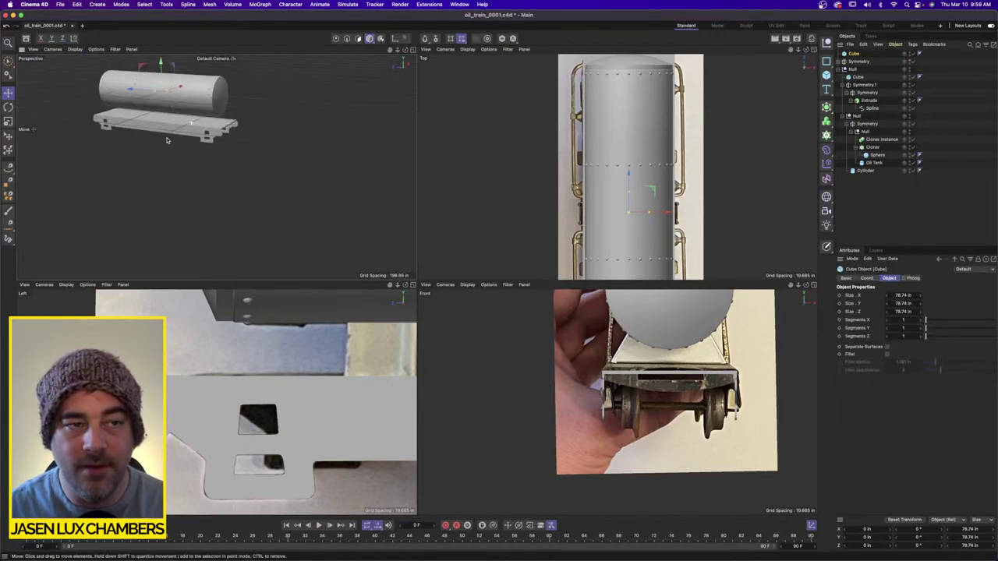
pyautogui.keyDown('alt'); pyautogui.moveTo(167, 141); pyautogui.dragTo(199, 112, button='right'); pyautogui.keyUp('alt')
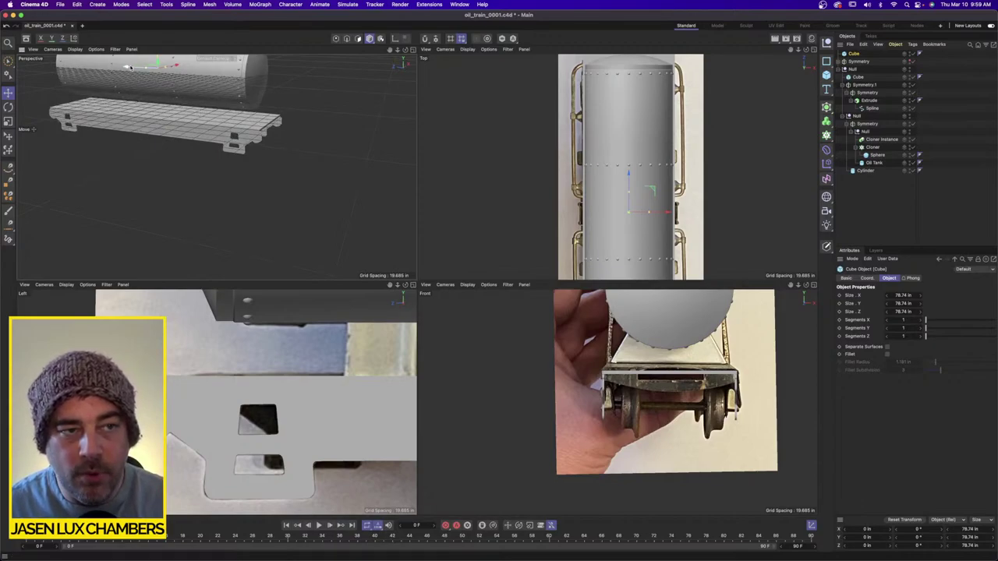
pyautogui.moveTo(128, 67); pyautogui.dragTo(250, 72)
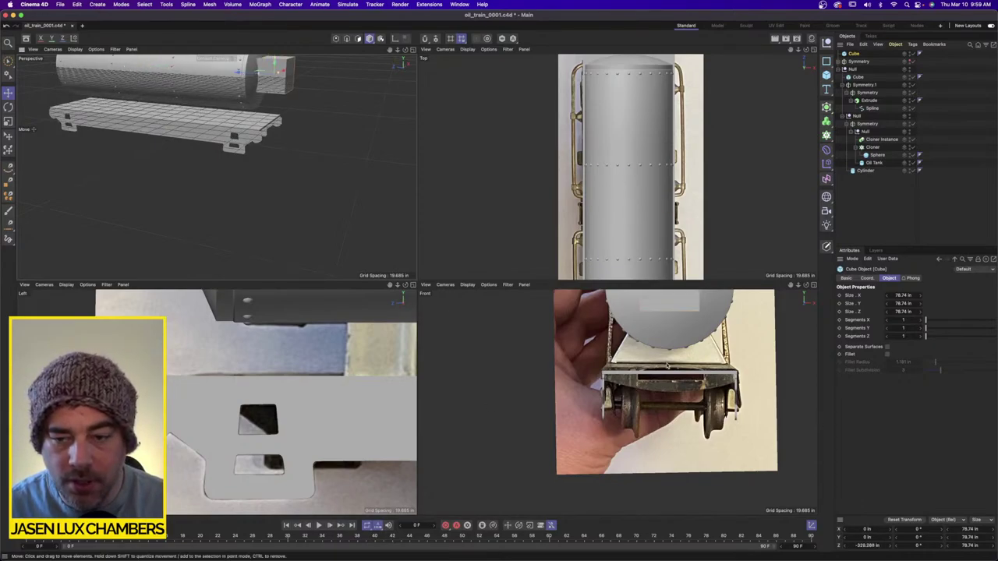
pyautogui.scroll(-4, 668, 364)
pyautogui.moveTo(663, 329); pyautogui.dragTo(672, 394)
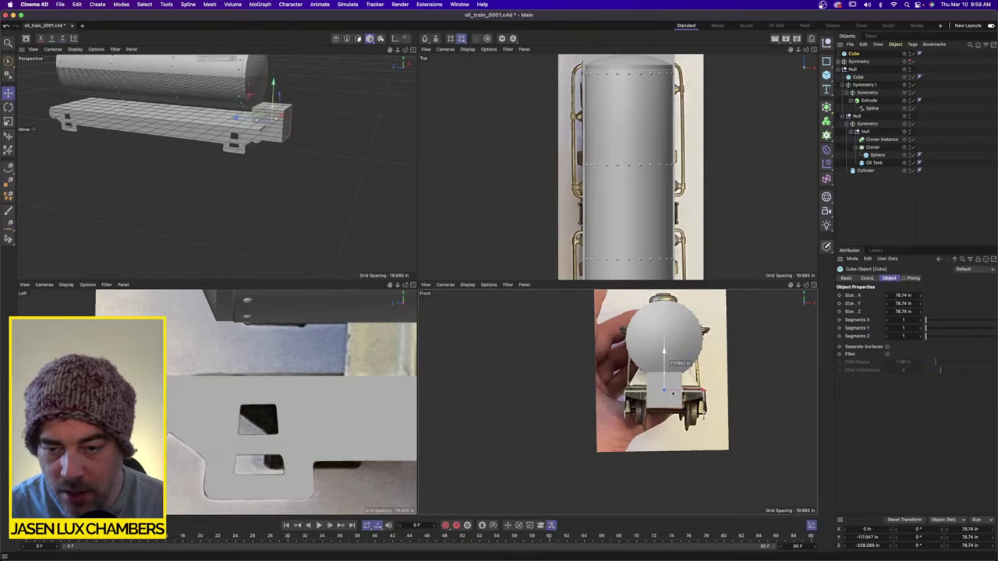
# Fit the Cube to the beam's slot at about 87 in wide and 14 in high, thinned in Z, at Y -122 and Z -328 in.
pyautogui.scroll(4, 672, 394)
pyautogui.moveTo(647, 341); pyautogui.dragTo(651, 372)
pyautogui.scroll(4, 649, 374)
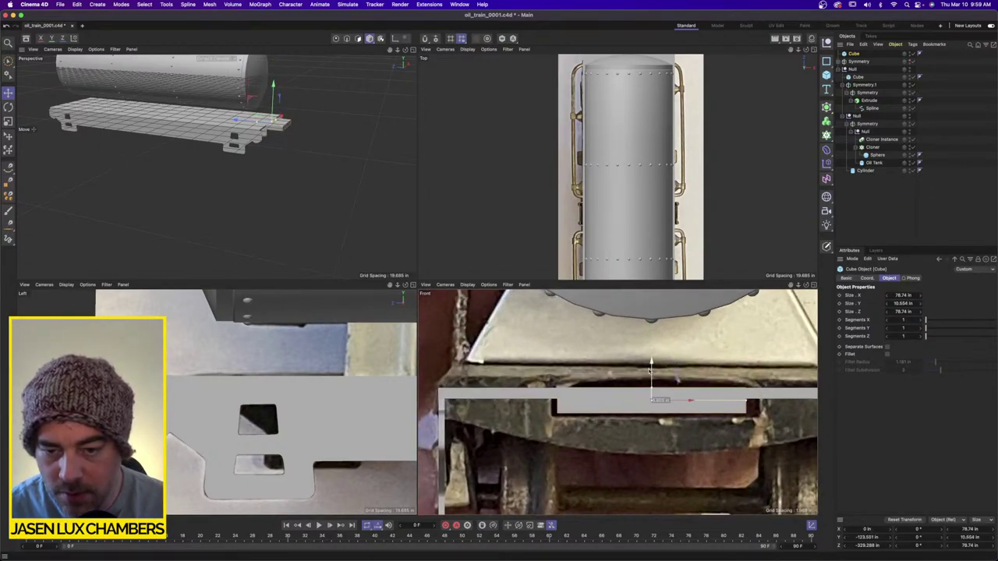
pyautogui.moveTo(745, 403); pyautogui.dragTo(756, 404)
pyautogui.moveTo(651, 387); pyautogui.dragTo(651, 363)
pyautogui.scroll(3, 298, 131)
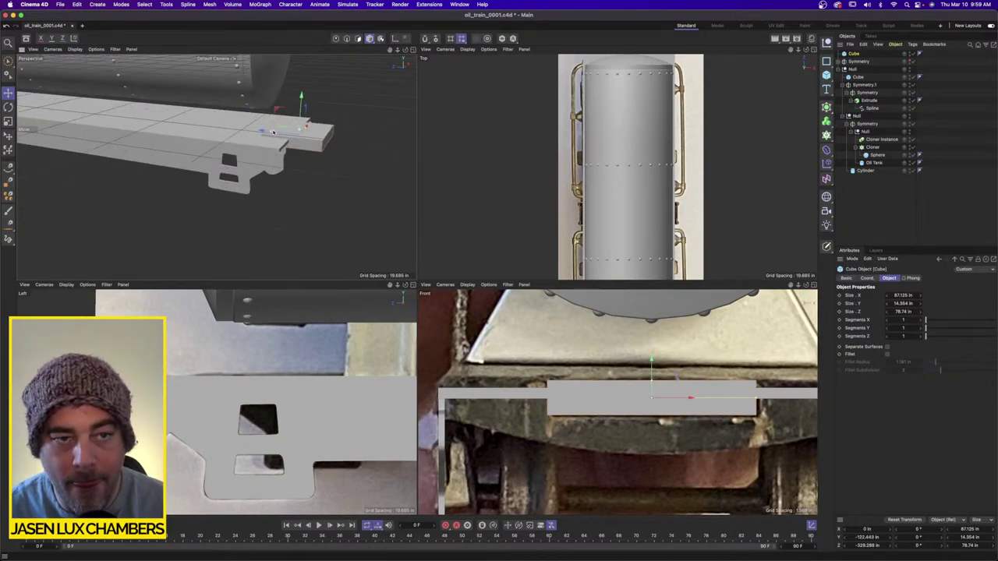
pyautogui.moveTo(273, 132); pyautogui.dragTo(321, 98)
pyautogui.scroll(-5, 313, 108)
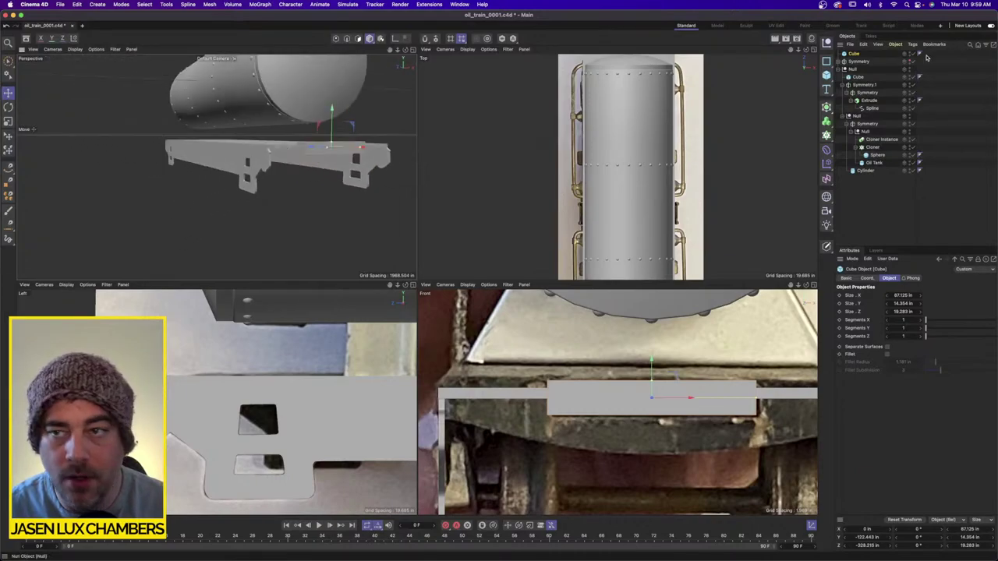
# Show the end beam's Symmetry again and save the project.
pyautogui.click(911, 60)
pyautogui.click(939, 102)
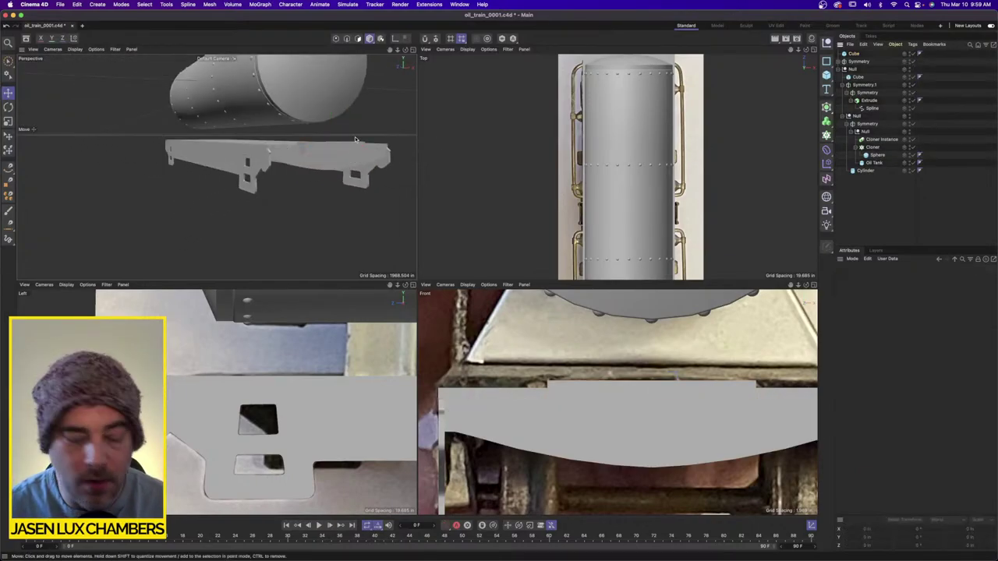
pyautogui.press('super+s')
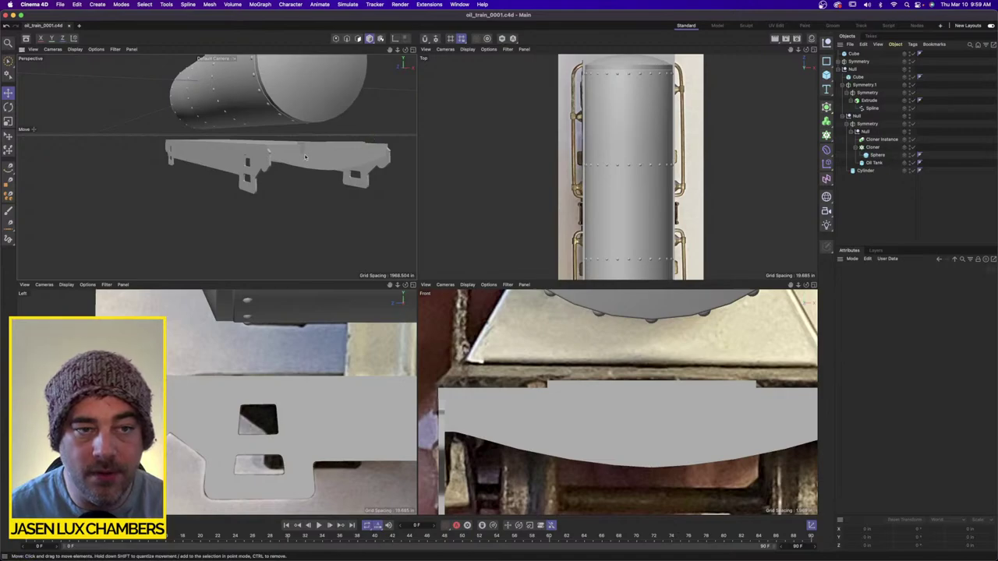
# Add a Volume Builder and a Volume Mesher, and nest the builder inside the mesher.
pyautogui.keyDown('alt'); pyautogui.moveTo(305, 156); pyautogui.dragTo(349, 192); pyautogui.keyUp('alt')
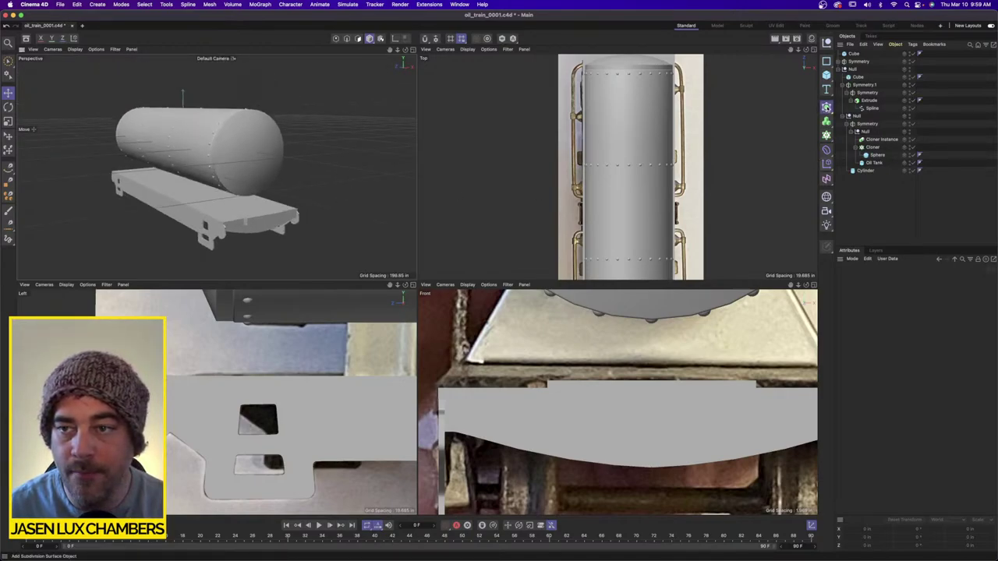
pyautogui.click(826, 122)
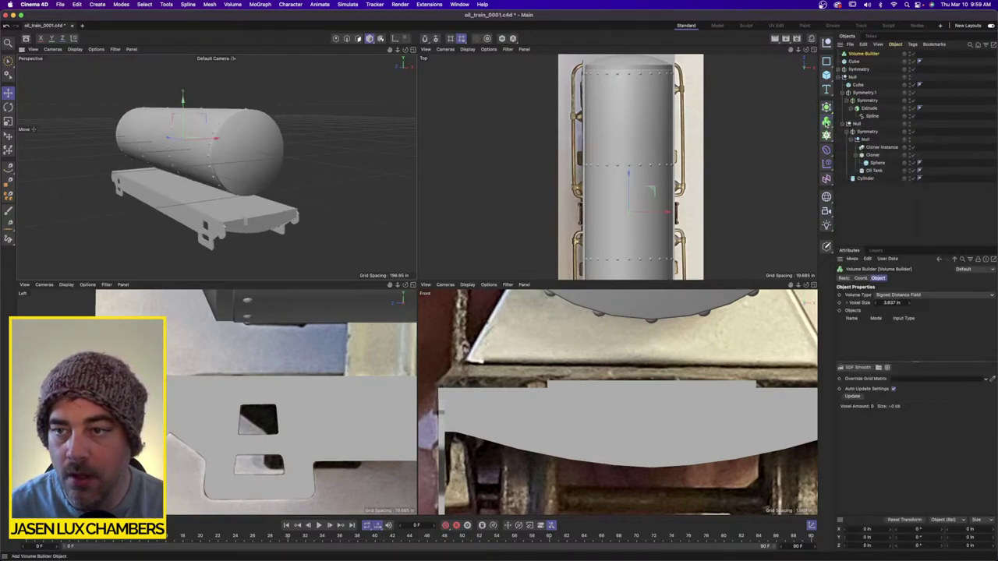
pyautogui.moveTo(826, 123); pyautogui.dragTo(856, 146)
pyautogui.moveTo(868, 62); pyautogui.dragTo(871, 55)
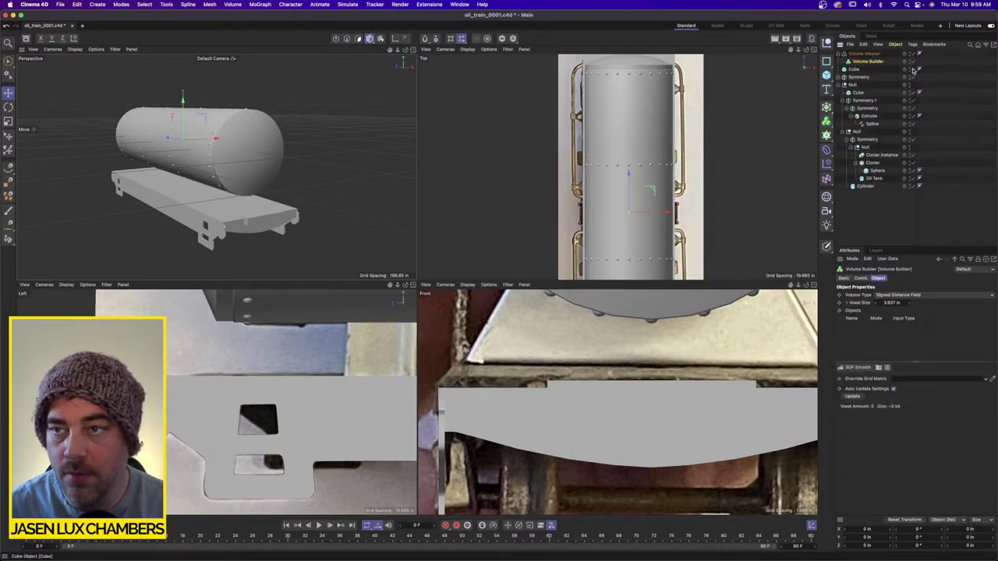
pyautogui.click(880, 220)
pyautogui.keyDown('alt'); pyautogui.moveTo(261, 212); pyautogui.dragTo(289, 198); pyautogui.keyUp('alt')
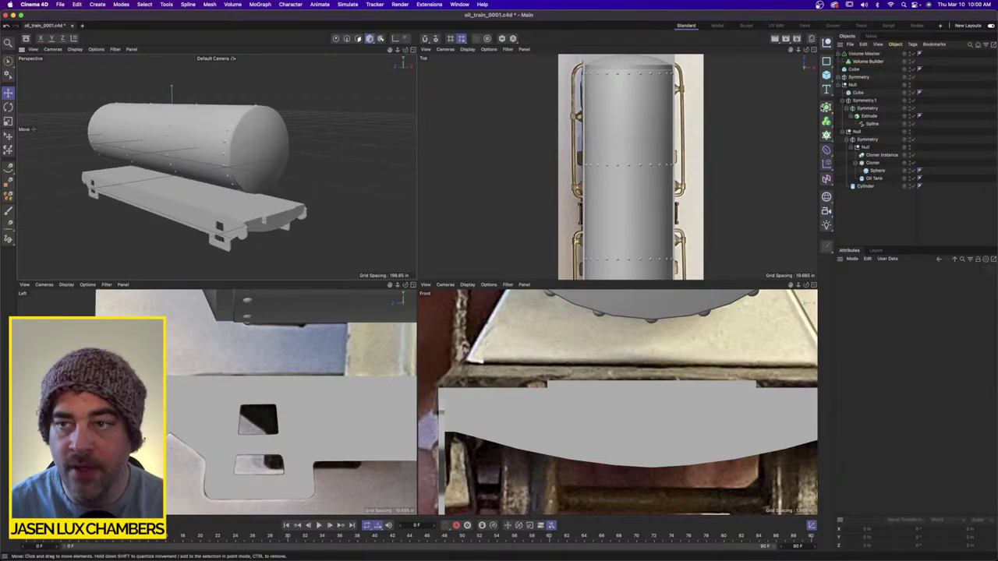
# Group the slot Cube into its own null and rename the null cut.
pyautogui.click(854, 71)
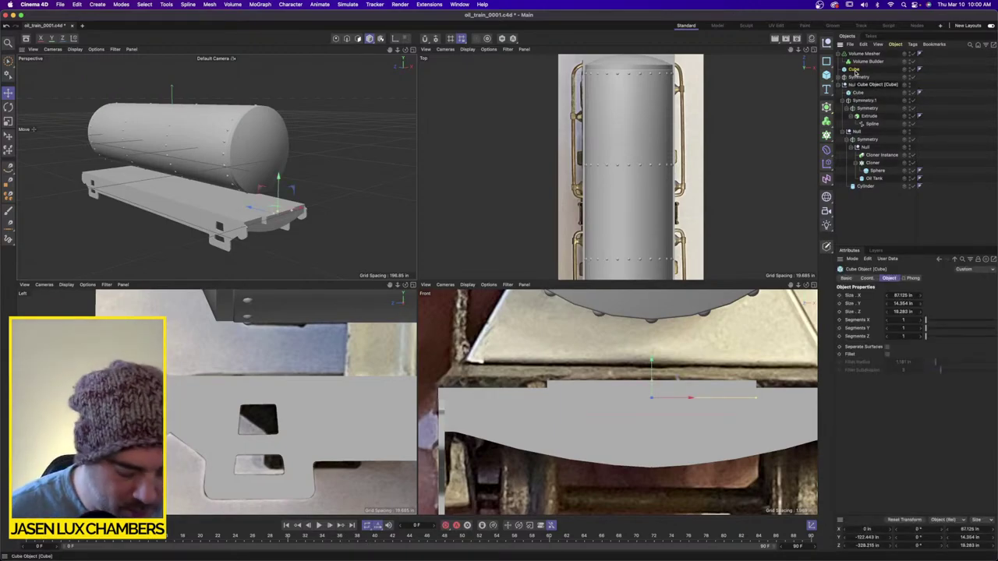
pyautogui.hotkey('alt', 'g')
pyautogui.doubleClick(856, 70)
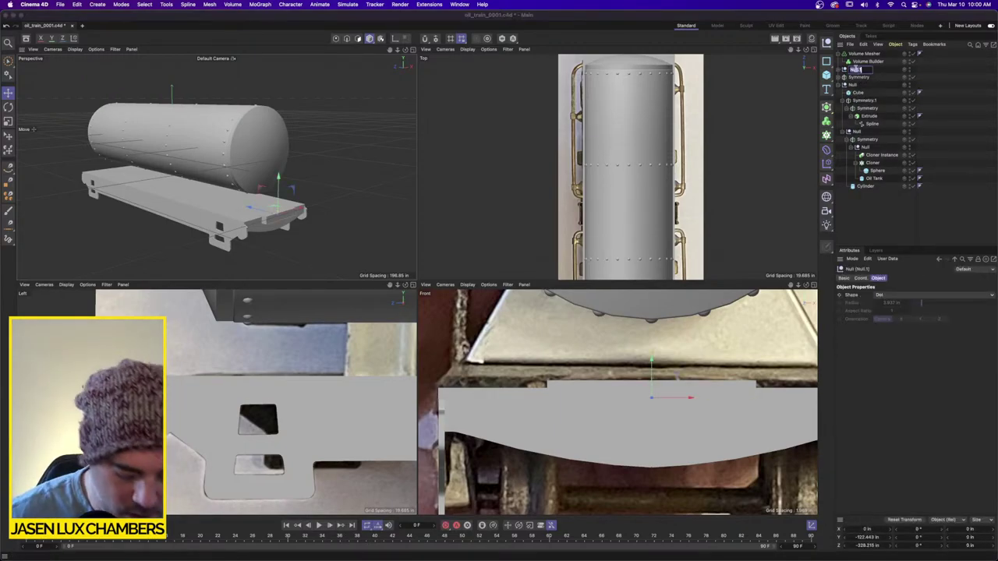
pyautogui.write('cut')
pyautogui.press('Return')
pyautogui.click(928, 87)
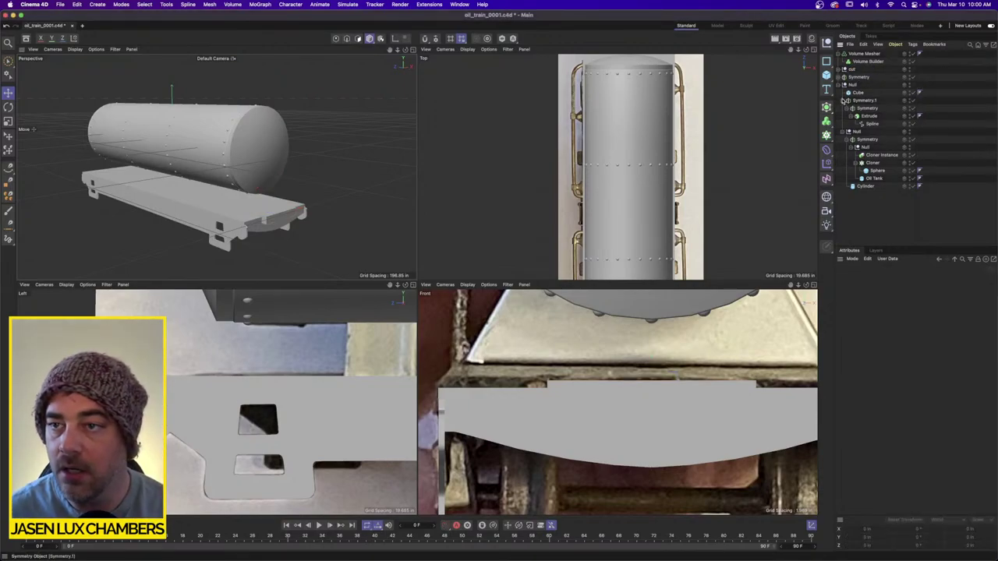
# Examine the object hierarchy and toggle the end beam's Symmetry to identify which groups hold the chassis, end beam and tank parts.
pyautogui.click(838, 85)
pyautogui.click(852, 69)
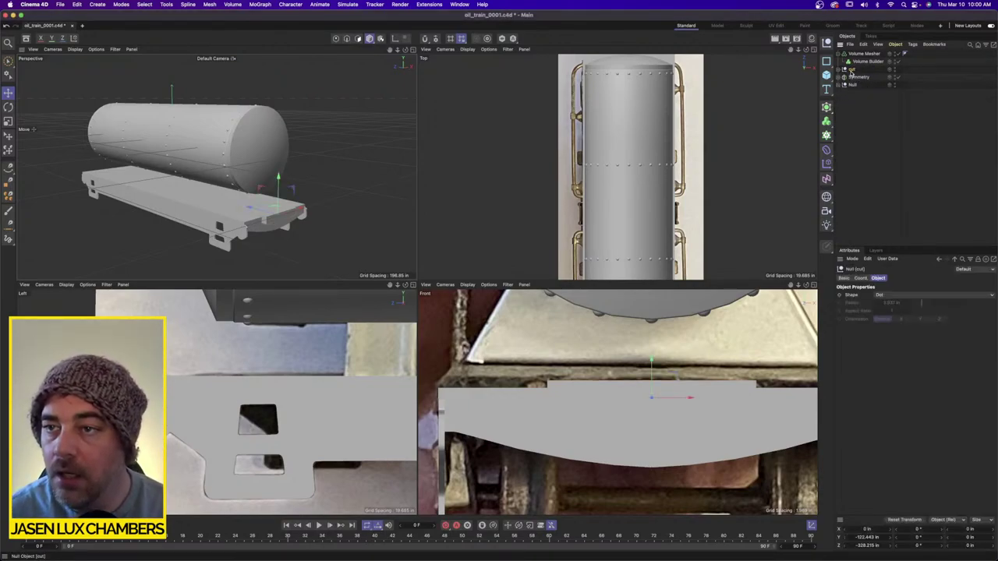
pyautogui.click(838, 54)
pyautogui.click(859, 106)
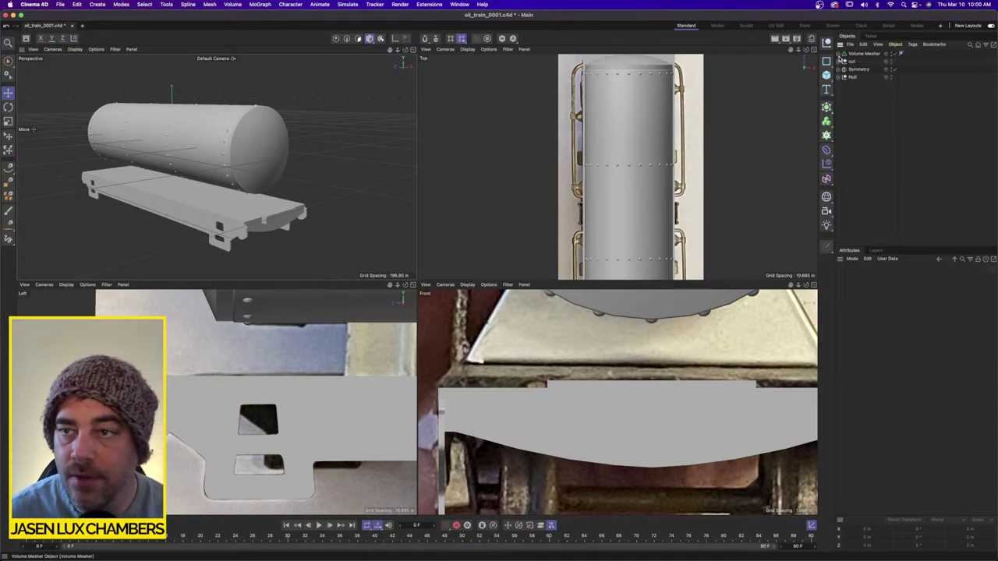
pyautogui.click(839, 54)
pyautogui.click(170, 216)
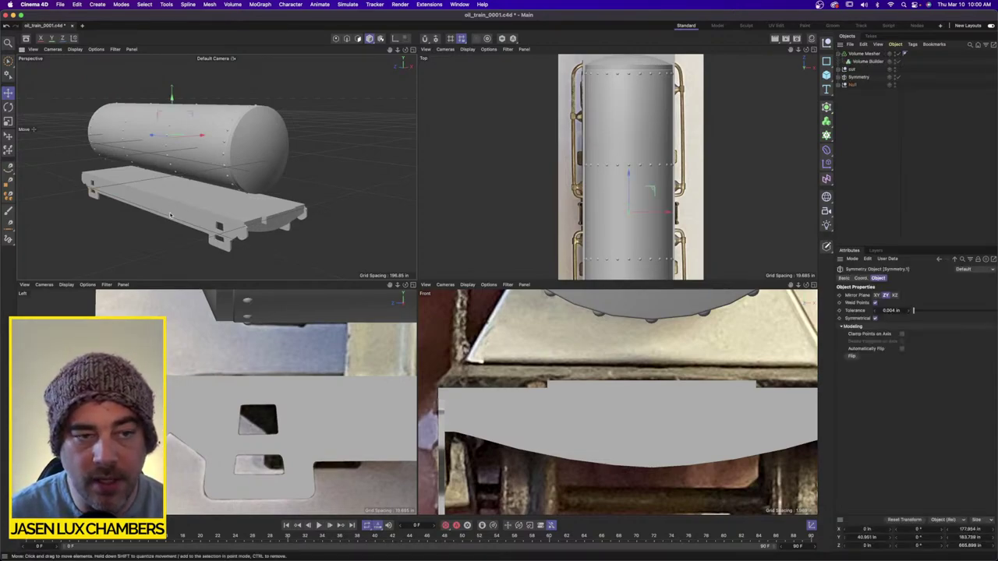
pyautogui.click(841, 85)
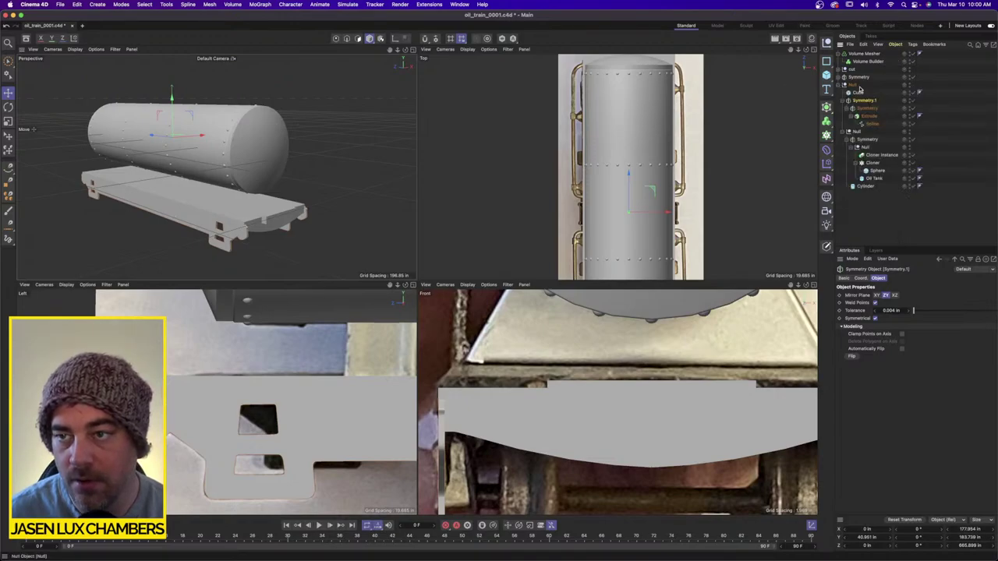
pyautogui.click(906, 78)
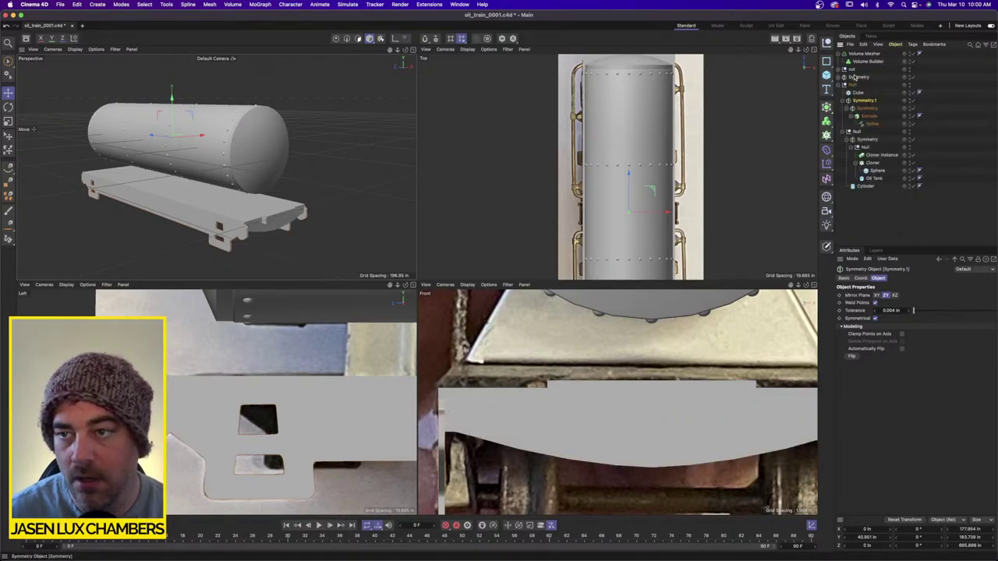
pyautogui.click(912, 77)
pyautogui.click(913, 78)
pyautogui.keyDown('alt'); pyautogui.moveTo(244, 187); pyautogui.dragTo(299, 195); pyautogui.keyUp('alt')
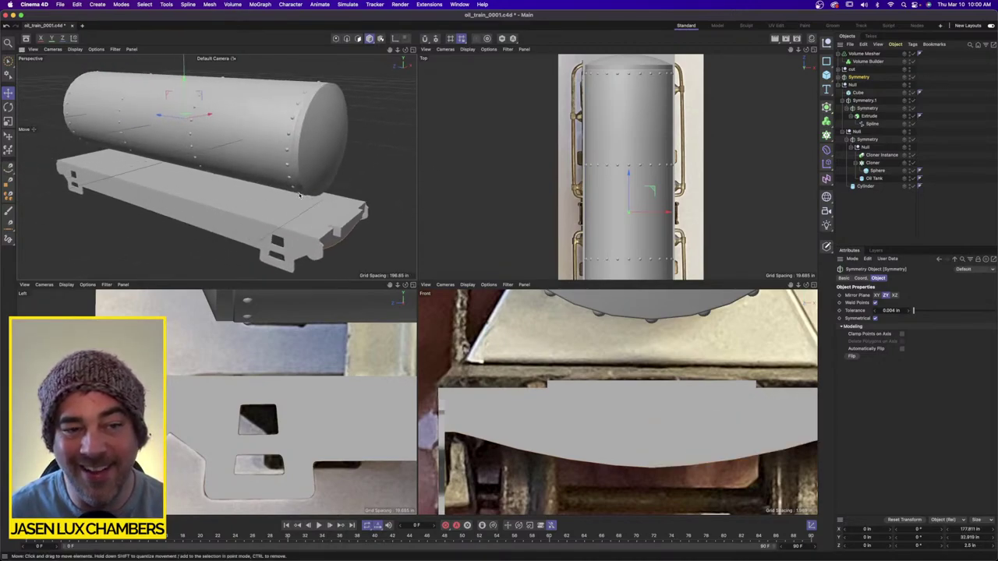
pyautogui.click(853, 85)
pyautogui.click(840, 84)
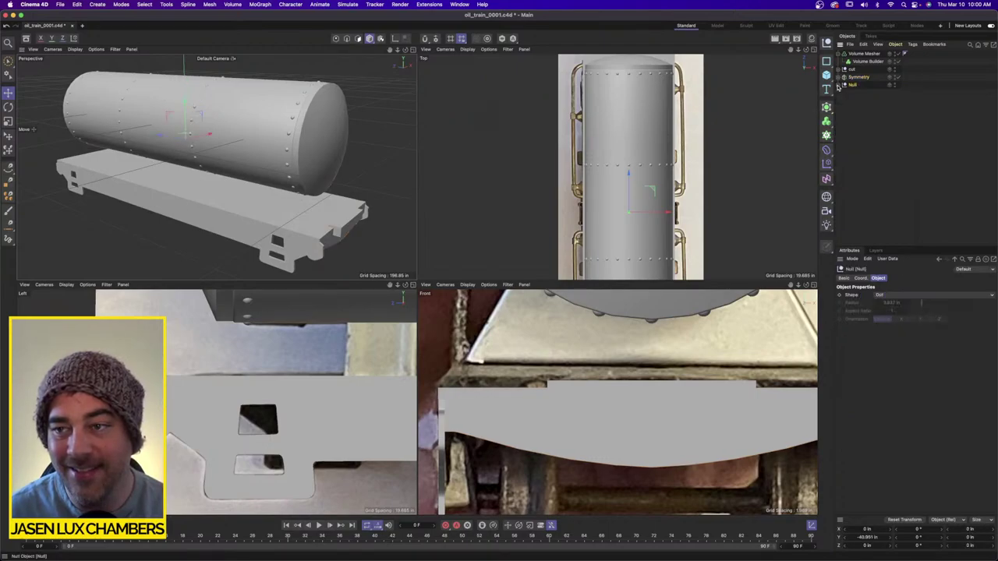
# Turn off the display of the workplane, world axis and horizon in the perspective view.
pyautogui.keyDown('alt'); pyautogui.moveTo(246, 165); pyautogui.dragTo(216, 167); pyautogui.keyUp('alt')
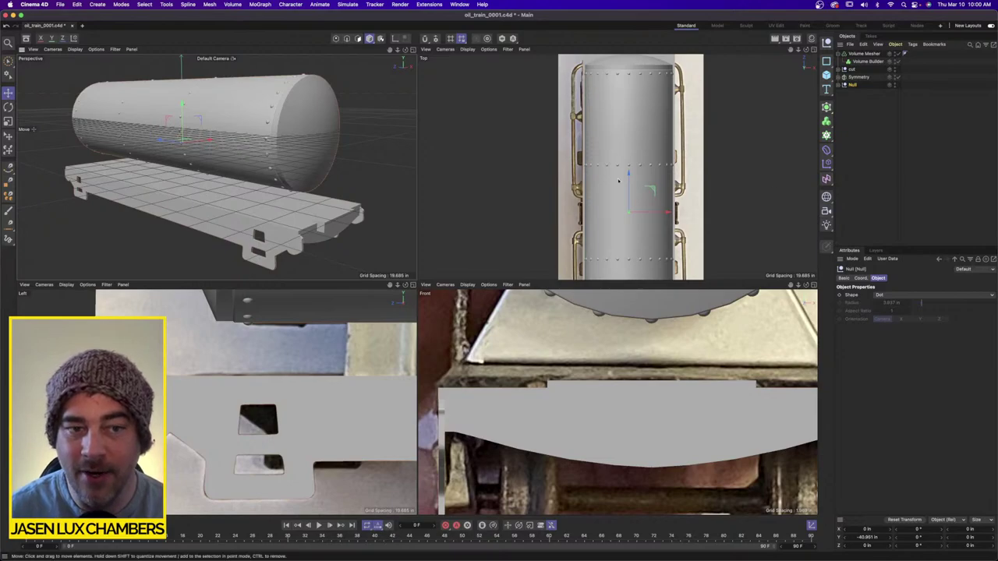
pyautogui.click(115, 49)
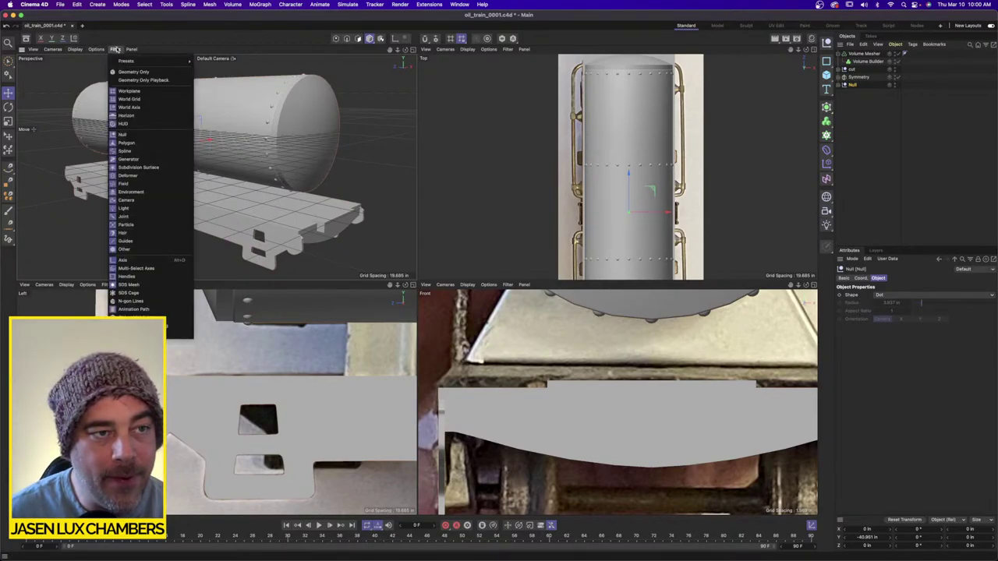
pyautogui.click(135, 91)
pyautogui.click(115, 49)
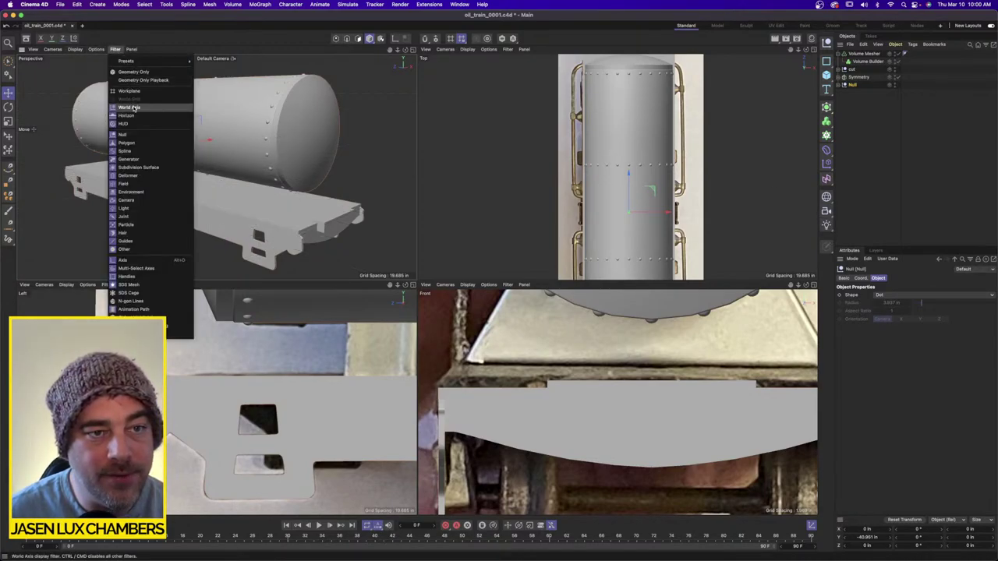
pyautogui.click(134, 107)
pyautogui.click(114, 49)
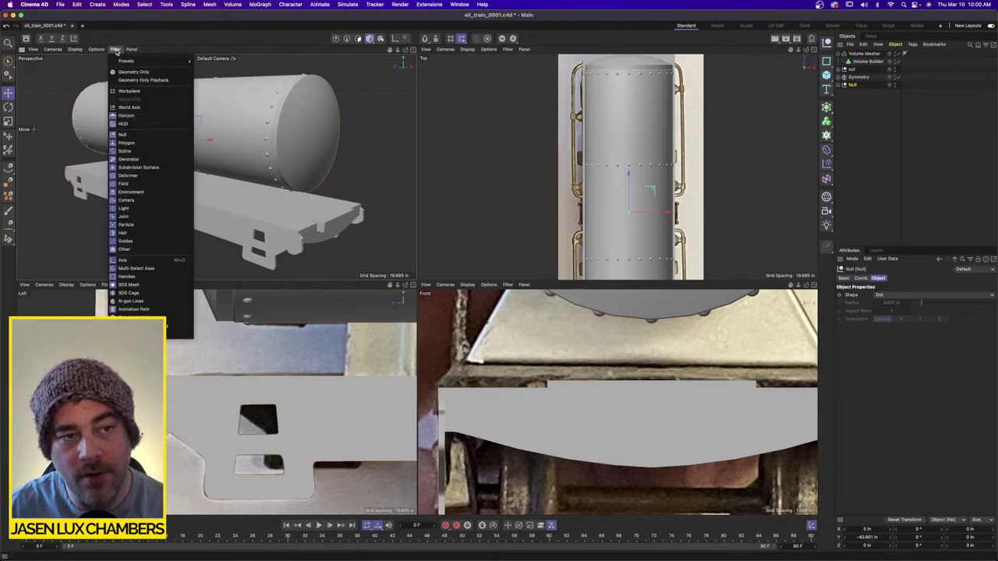
pyautogui.click(144, 117)
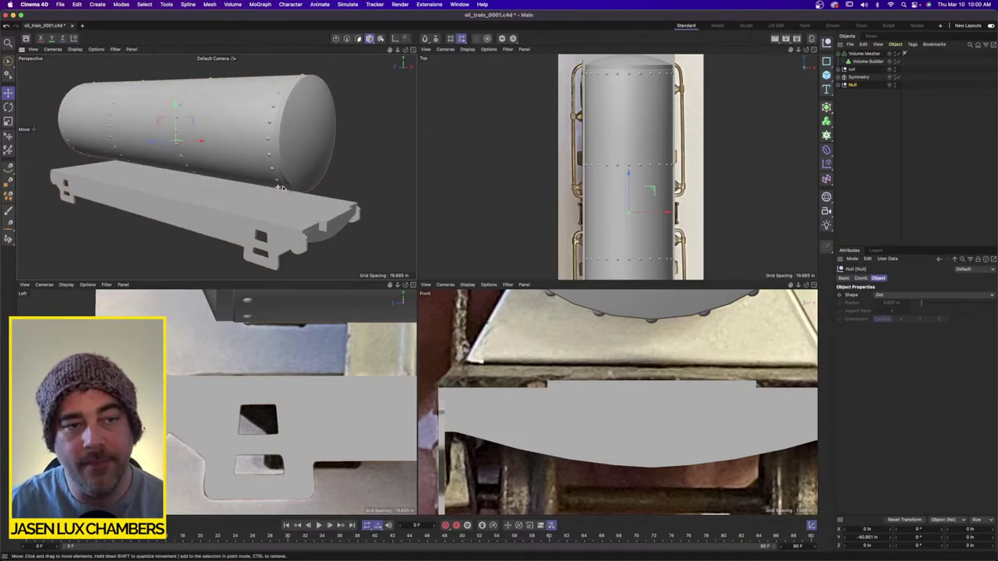
# Move the chassis deck Cube and the side frames' Symmetry.1 out of the null and into the Volume Builder.
pyautogui.click(839, 85)
pyautogui.click(868, 139)
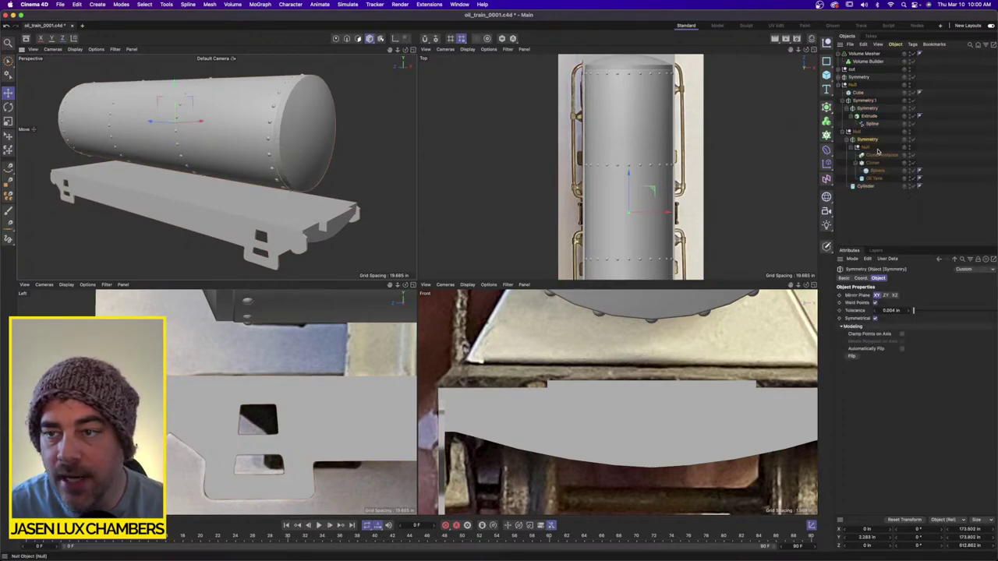
pyautogui.click(910, 138)
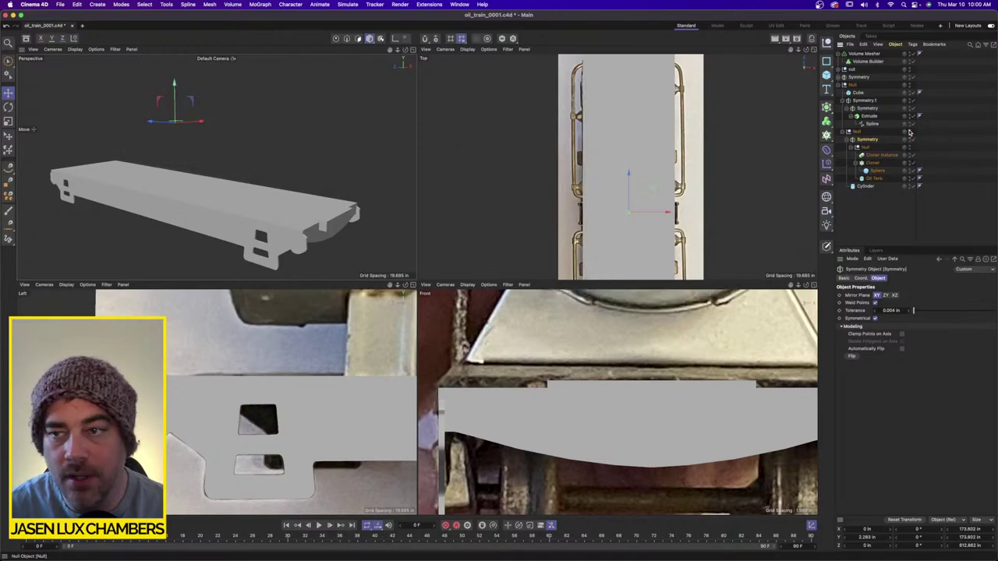
pyautogui.click(910, 139)
pyautogui.click(841, 100)
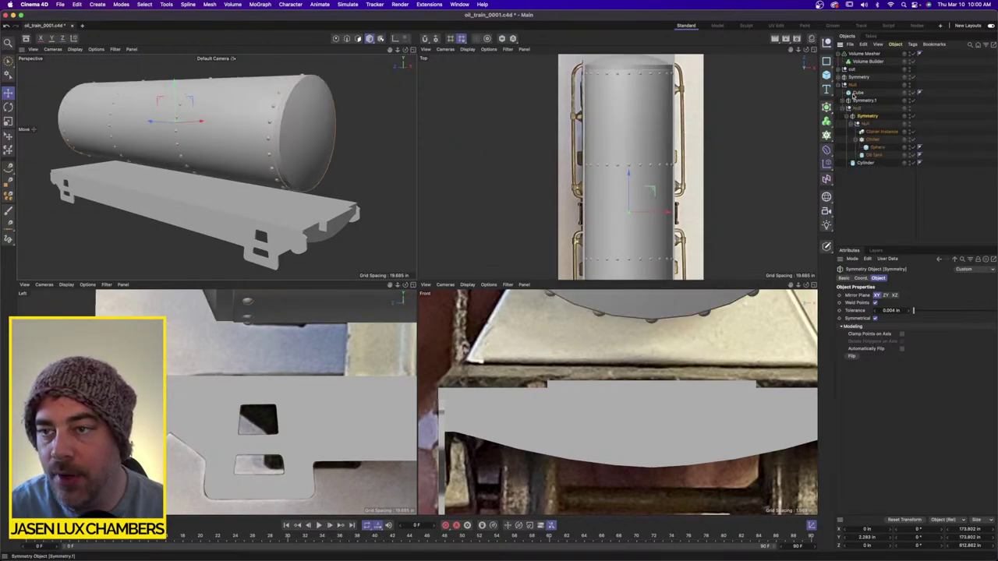
pyautogui.click(862, 100)
pyautogui.keyDown('shift'); pyautogui.click(861, 92); pyautogui.keyUp('shift')
pyautogui.moveTo(860, 92); pyautogui.dragTo(865, 62)
pyautogui.click(958, 103)
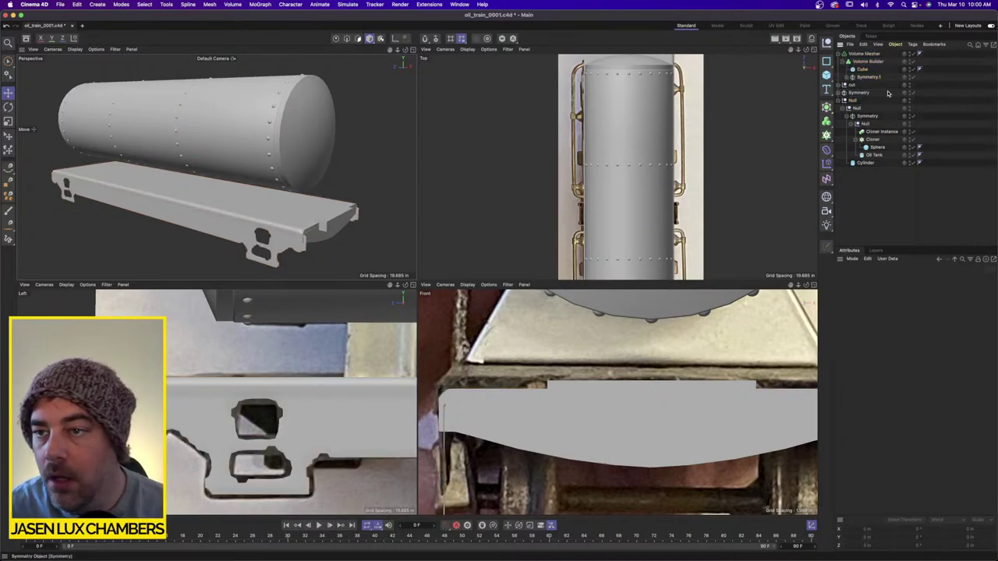
# Try the XY mirror plane on the end beam's Symmetry and restore it to ZY.
pyautogui.click(840, 93)
pyautogui.keyDown('alt'); pyautogui.moveTo(187, 140); pyautogui.dragTo(201, 117); pyautogui.keyUp('alt')
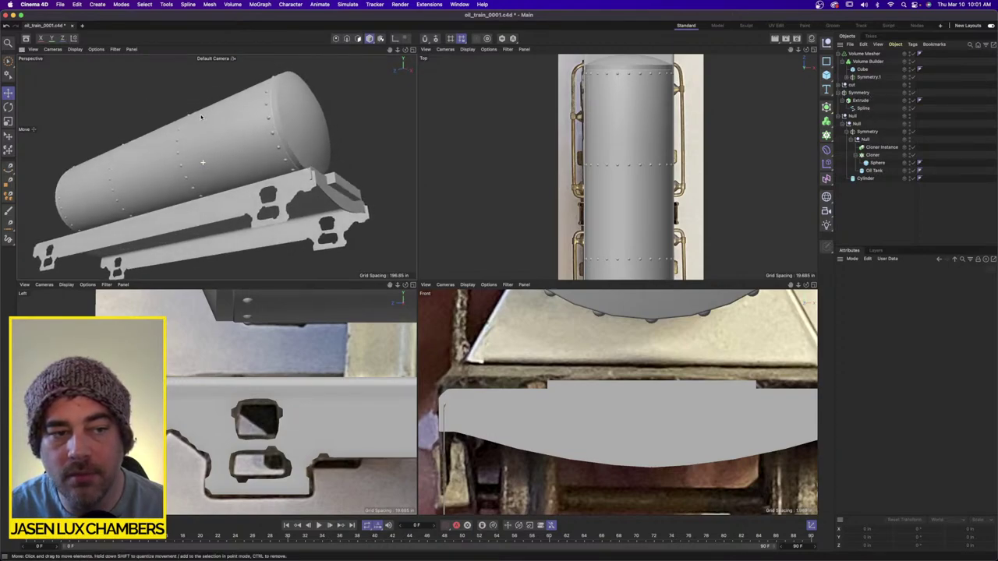
pyautogui.click(862, 108)
pyautogui.click(860, 100)
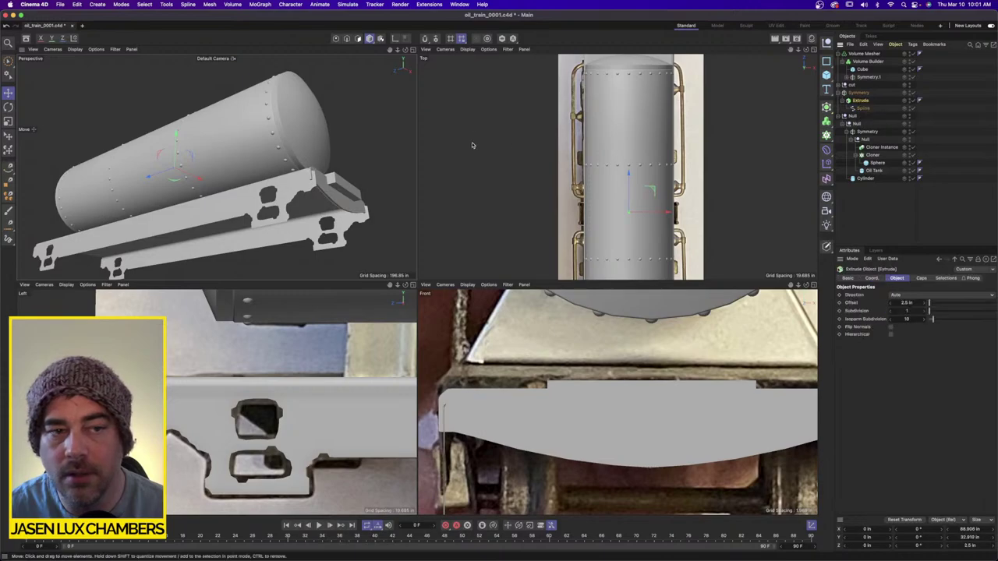
pyautogui.click(869, 109)
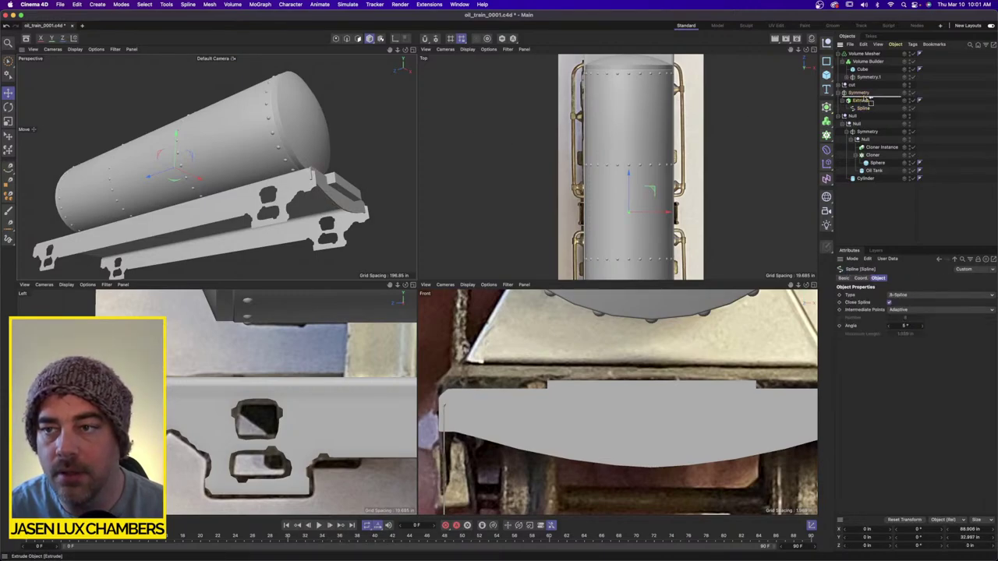
pyautogui.click(860, 92)
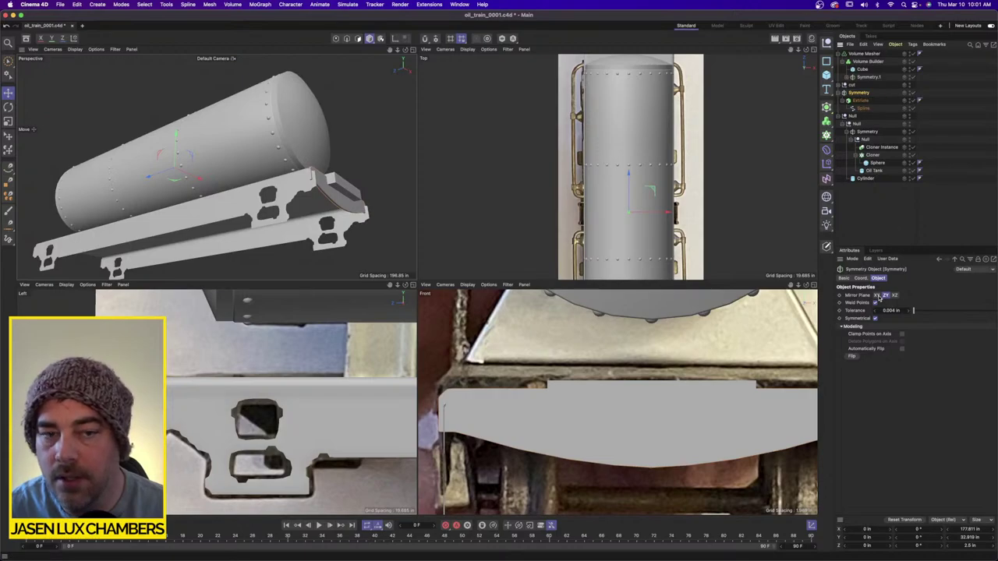
pyautogui.click(879, 297)
pyautogui.click(886, 296)
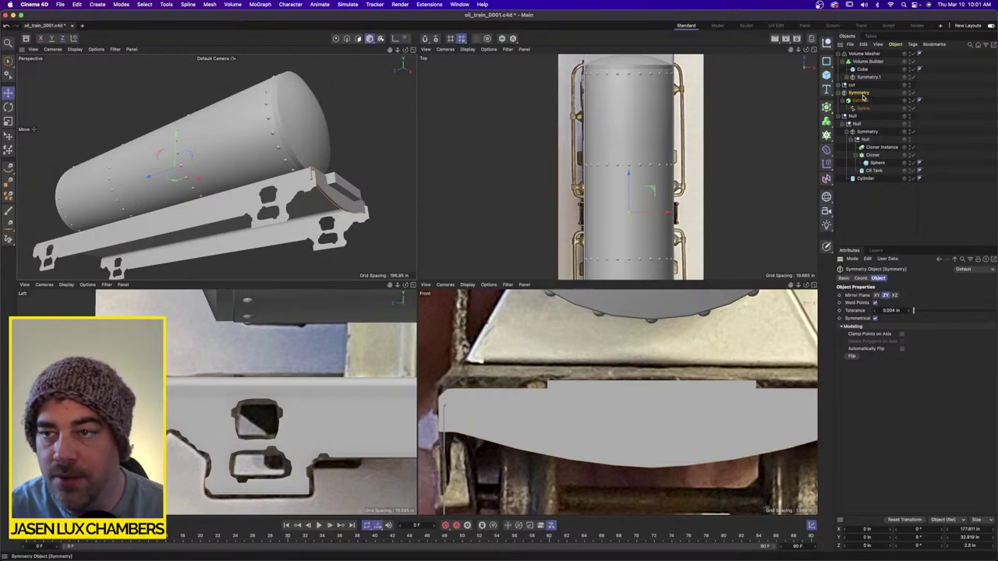
# Add another Symmetry object around the end beam's Symmetry and mirror it across the XY plane.
pyautogui.moveTo(828, 111); pyautogui.dragTo(868, 194)
pyautogui.moveTo(858, 101); pyautogui.dragTo(862, 54)
pyautogui.click(862, 55)
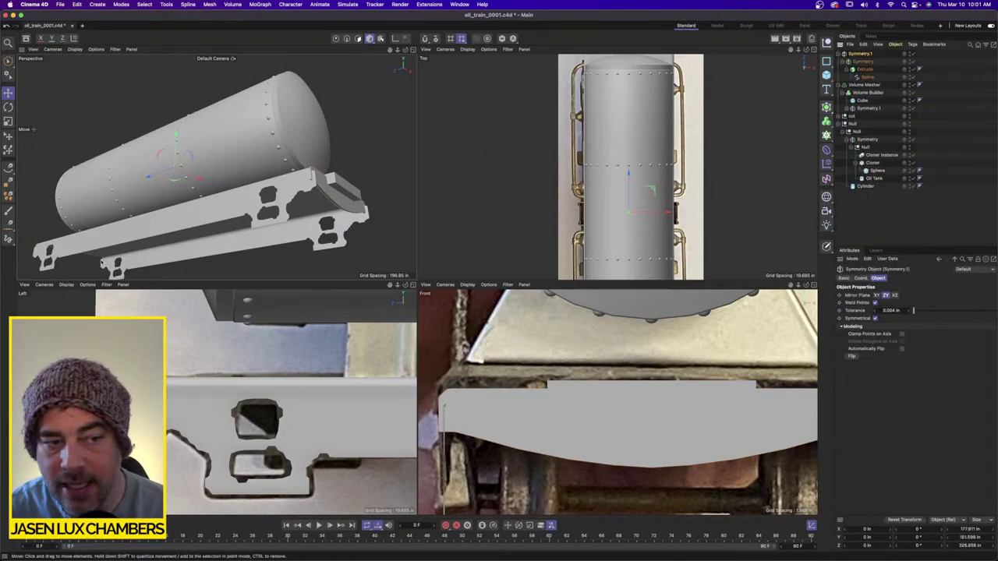
pyautogui.click(874, 302)
# Nest the end beam's outer Symmetry in the Volume Builder above the Cube and collapse its hierarchy.
pyautogui.keyDown('alt'); pyautogui.moveTo(211, 218); pyautogui.dragTo(249, 231); pyautogui.keyUp('alt')
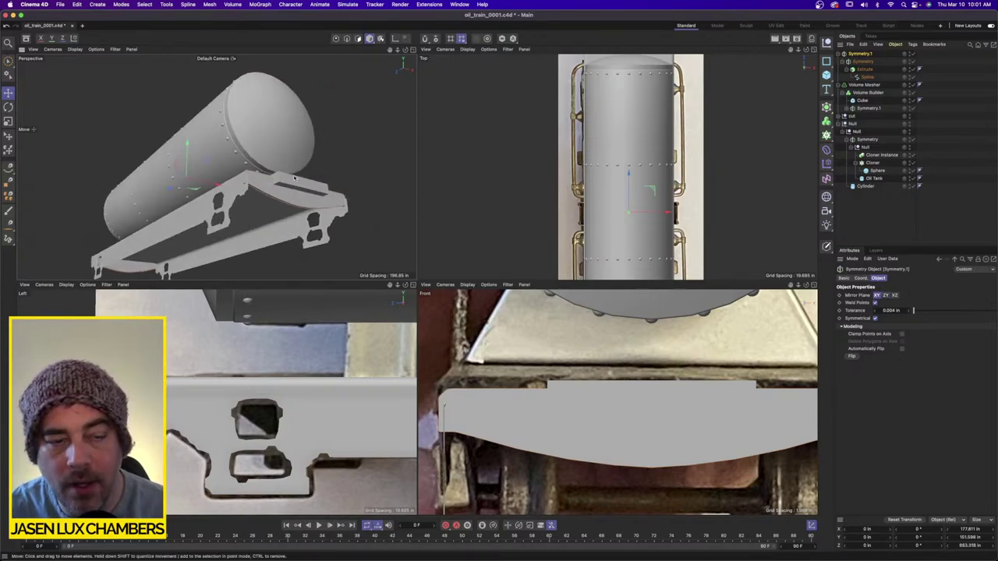
pyautogui.moveTo(294, 178)
pyautogui.keyDown('alt'); pyautogui.mouseDown()
pyautogui.moveTo(294, 191)
pyautogui.moveTo(289, 183)
pyautogui.mouseUp(); pyautogui.keyUp('alt')
pyautogui.scroll(2, 294, 180)
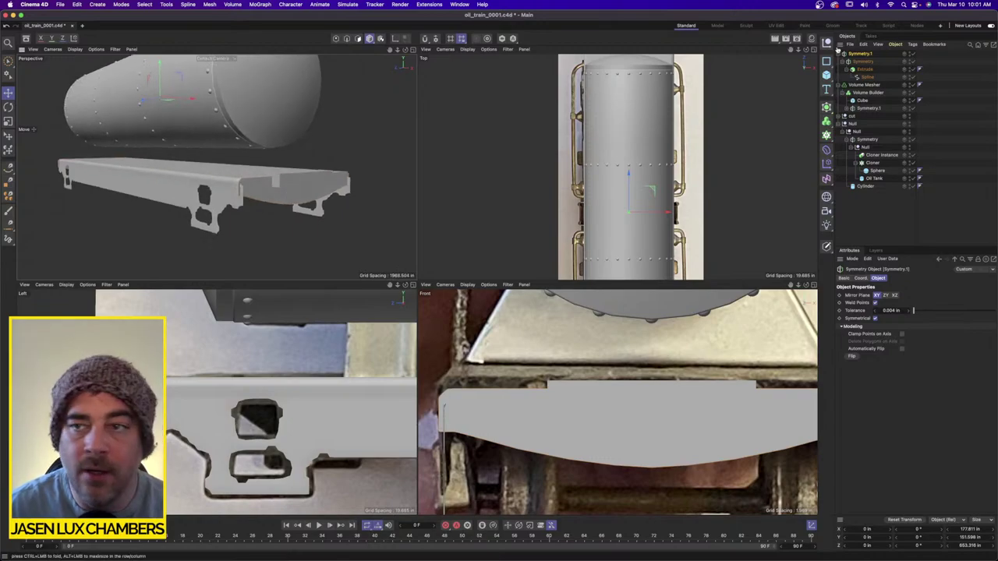
pyautogui.moveTo(861, 54); pyautogui.dragTo(876, 92)
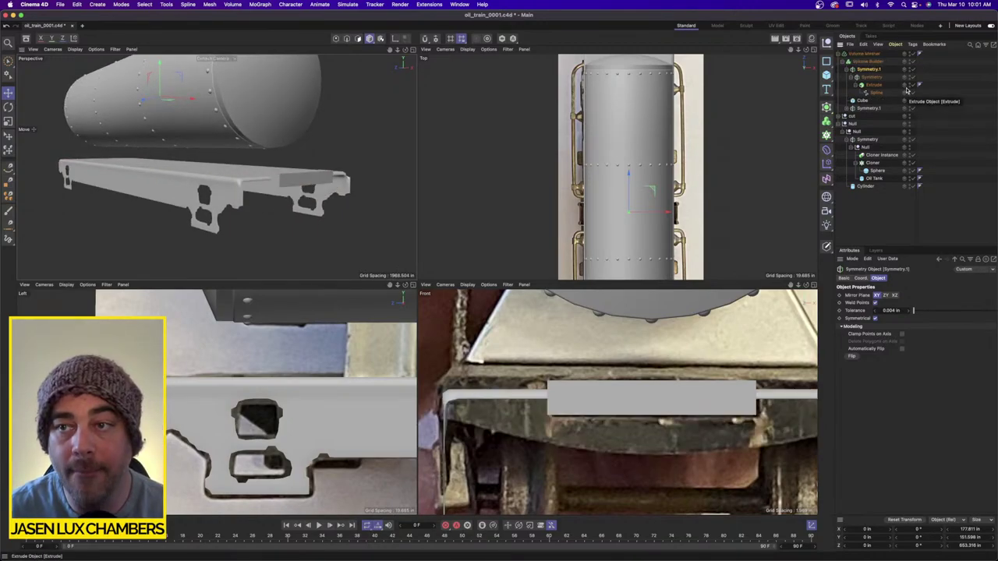
pyautogui.click(845, 70)
# Maximize the perspective view, save the project and halve the Volume Builder's voxel size to 1.968 in.
pyautogui.keyDown('alt'); pyautogui.moveTo(290, 174); pyautogui.dragTo(289, 177); pyautogui.keyUp('alt')
pyautogui.click(413, 49)
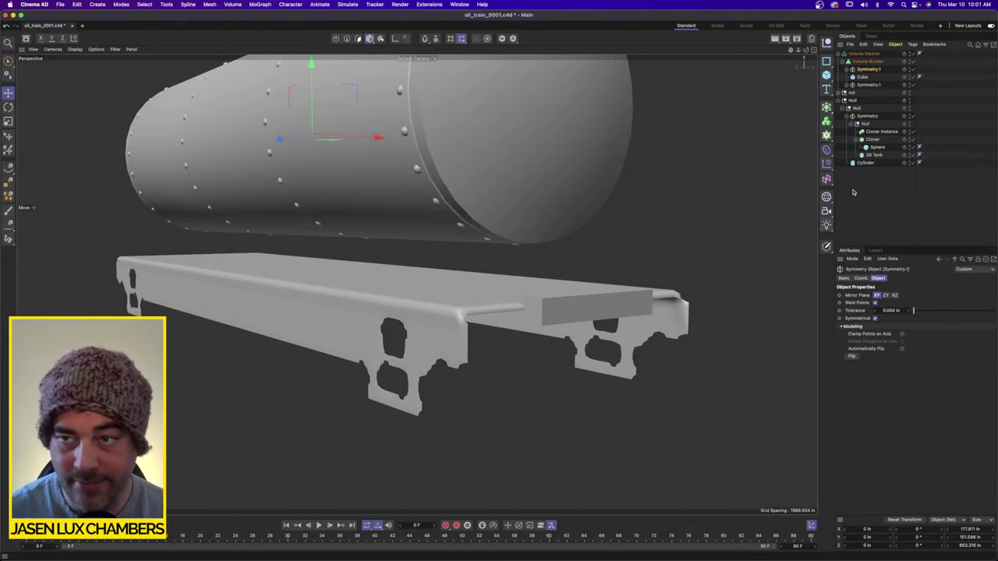
pyautogui.click(867, 62)
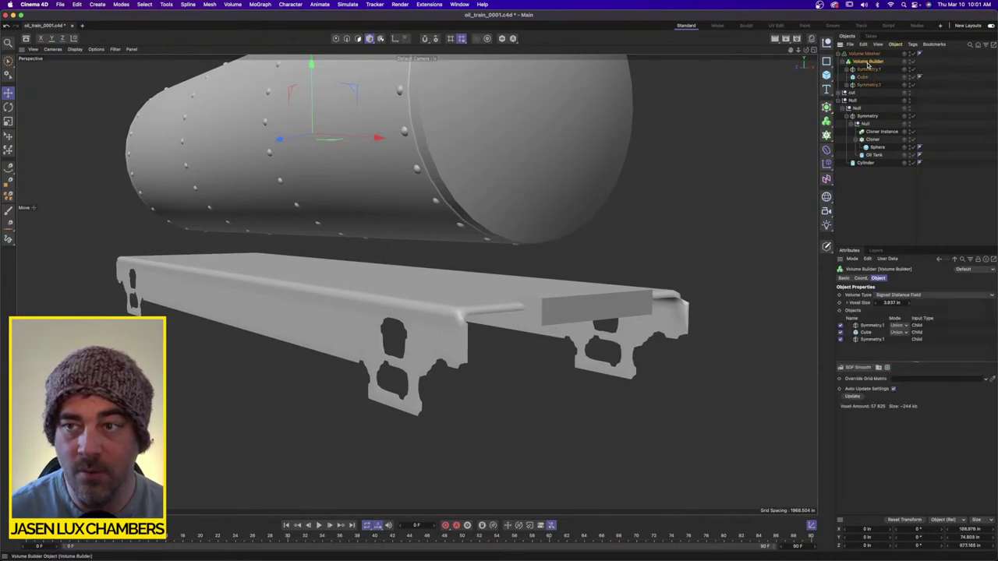
pyautogui.click(893, 302)
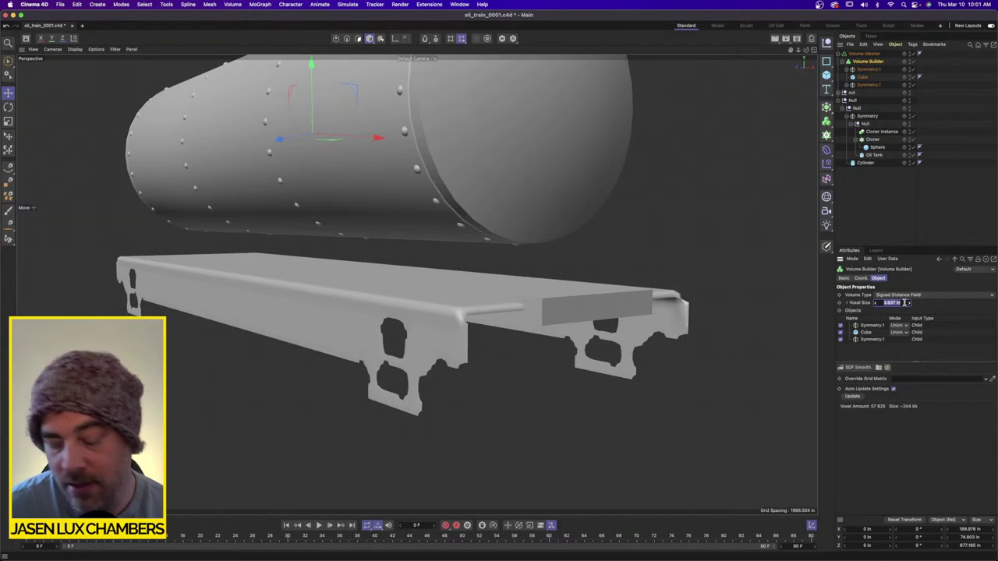
pyautogui.press('super+s')
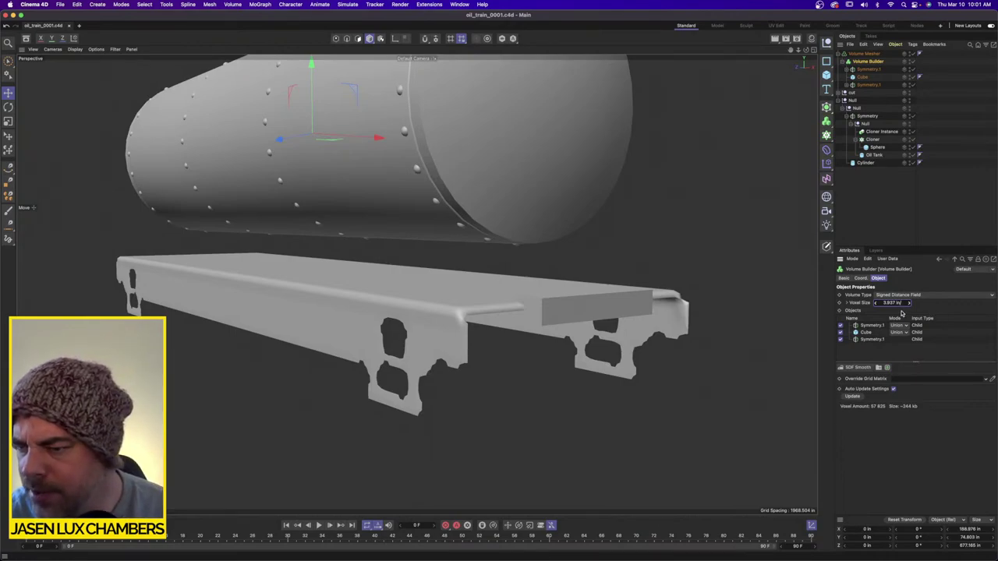
pyautogui.press('Return')
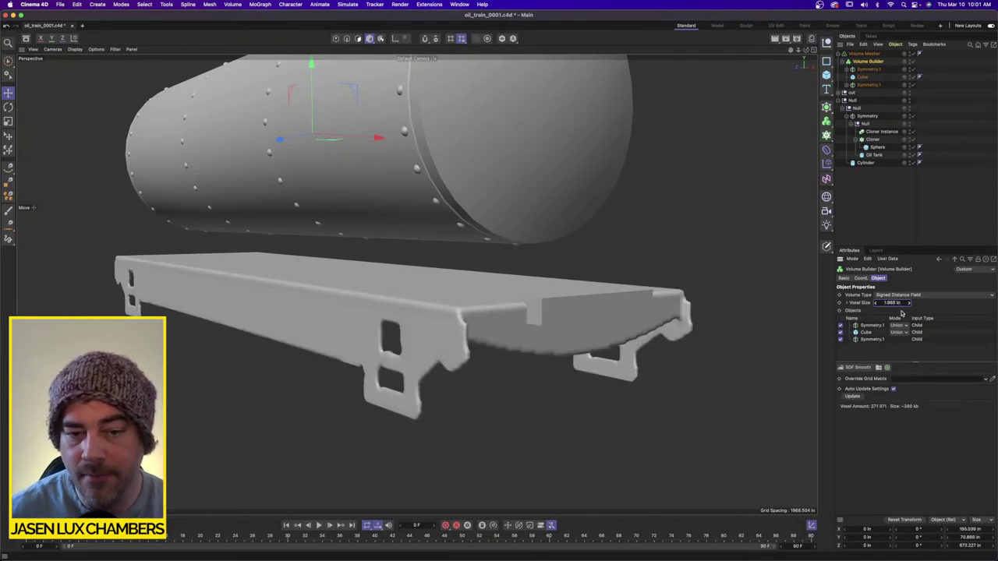
# Halve the Volume Builder's voxel size again to 0.984 in.
pyautogui.keyDown('alt'); pyautogui.moveTo(530, 343); pyautogui.dragTo(471, 337); pyautogui.keyUp('alt')
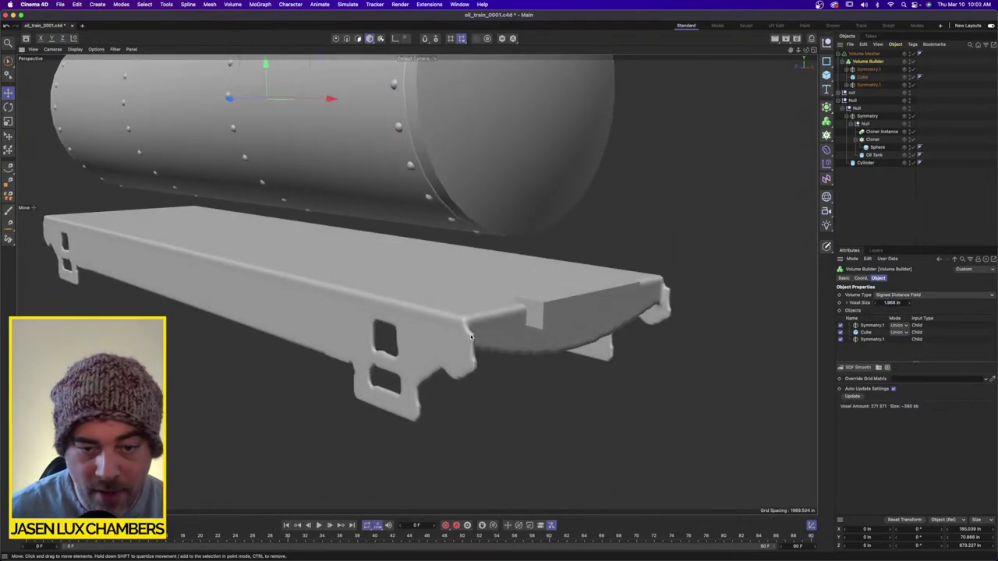
pyautogui.click(902, 304)
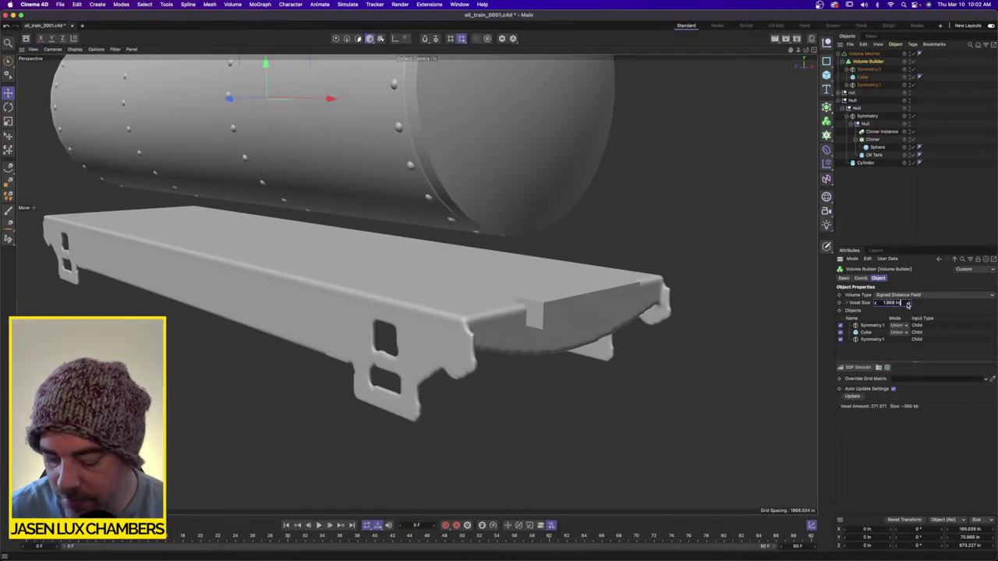
pyautogui.write('/2')
pyautogui.press('Return')
# Inspect the remeshed chassis up close and from several angles, checking its edges, side cutouts and end beam.
pyautogui.keyDown('alt'); pyautogui.moveTo(553, 326); pyautogui.dragTo(488, 322); pyautogui.keyUp('alt')
pyautogui.keyDown('alt'); pyautogui.moveTo(546, 291); pyautogui.dragTo(194, 310, button='right'); pyautogui.keyUp('alt')
pyautogui.keyDown('alt'); pyautogui.moveTo(563, 267); pyautogui.dragTo(575, 302); pyautogui.keyUp('alt')
pyautogui.keyDown('alt'); pyautogui.moveTo(575, 302); pyautogui.dragTo(550, 308, button='right'); pyautogui.keyUp('alt')
pyautogui.keyDown('alt'); pyautogui.moveTo(550, 309); pyautogui.dragTo(349, 288, button='middle'); pyautogui.keyUp('alt')
pyautogui.keyDown('alt'); pyautogui.moveTo(375, 289); pyautogui.dragTo(462, 335, button='middle'); pyautogui.keyUp('alt')
pyautogui.keyDown('alt'); pyautogui.moveTo(422, 295); pyautogui.dragTo(663, 274, button='right'); pyautogui.keyUp('alt')
pyautogui.scroll(5, 422, 294)
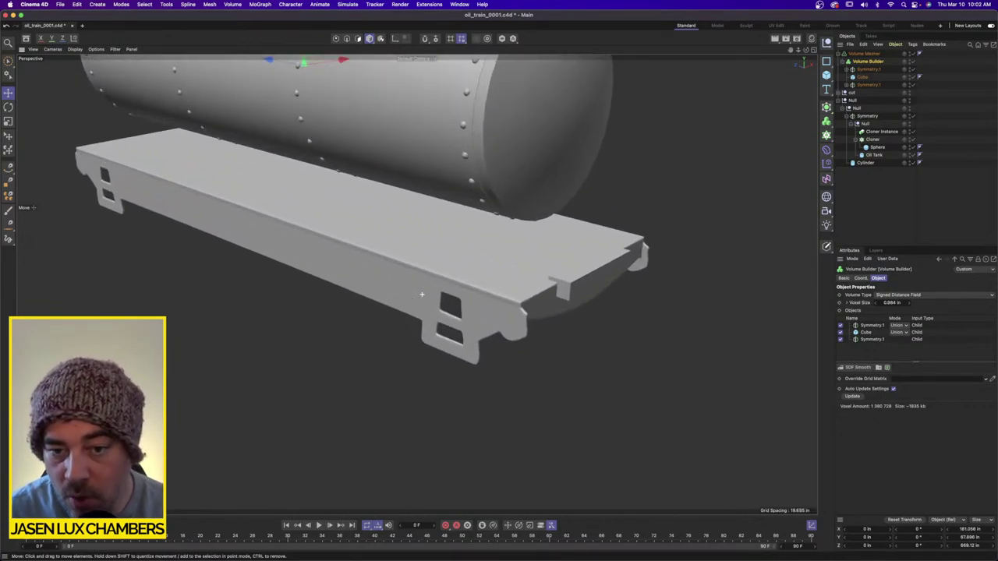
pyautogui.scroll(-3, 481, 315)
pyautogui.scroll(3, 464, 310)
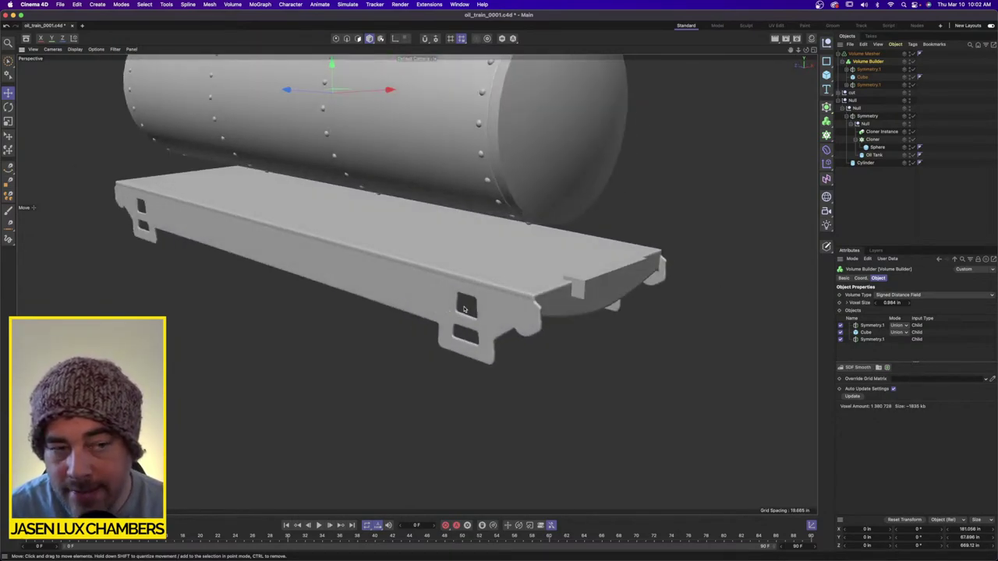
pyautogui.keyDown('alt'); pyautogui.moveTo(459, 265); pyautogui.dragTo(451, 335, button='middle'); pyautogui.keyUp('alt')
pyautogui.keyDown('alt'); pyautogui.moveTo(452, 334); pyautogui.dragTo(431, 323); pyautogui.keyUp('alt')
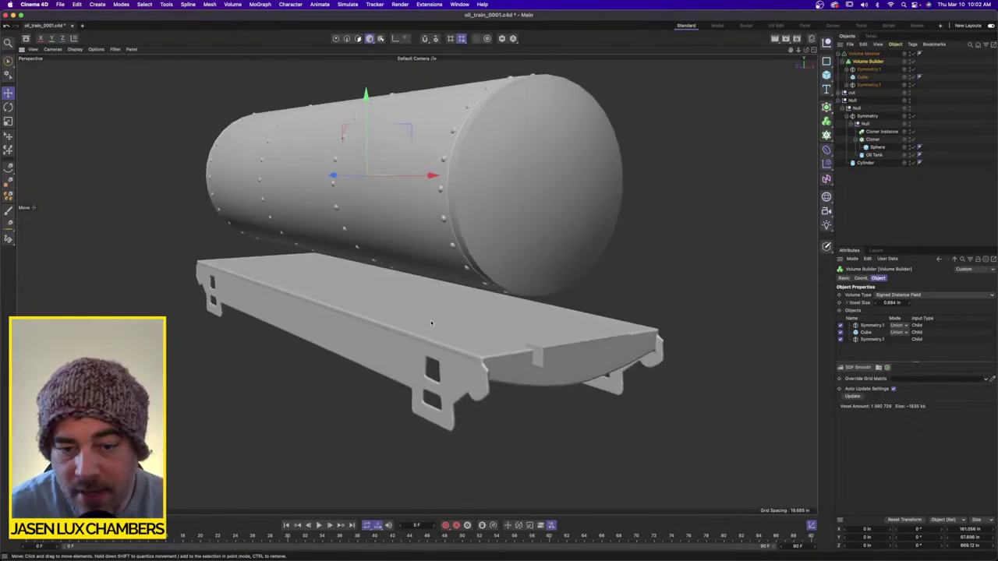
# Halve the Volume Builder's voxel size once more to 0.492 in and accept the long calculation time.
pyautogui.doubleClick(903, 302)
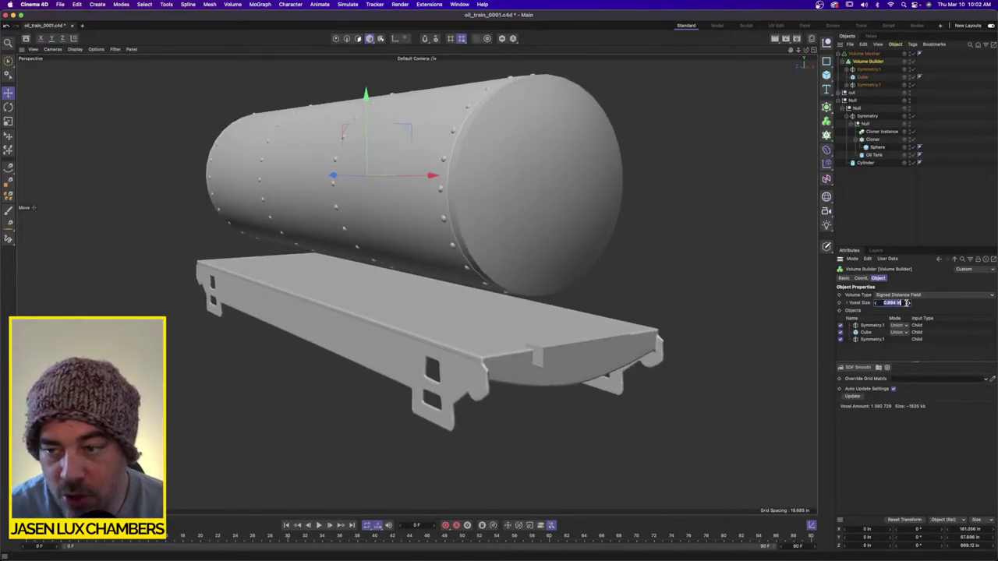
pyautogui.write('/2')
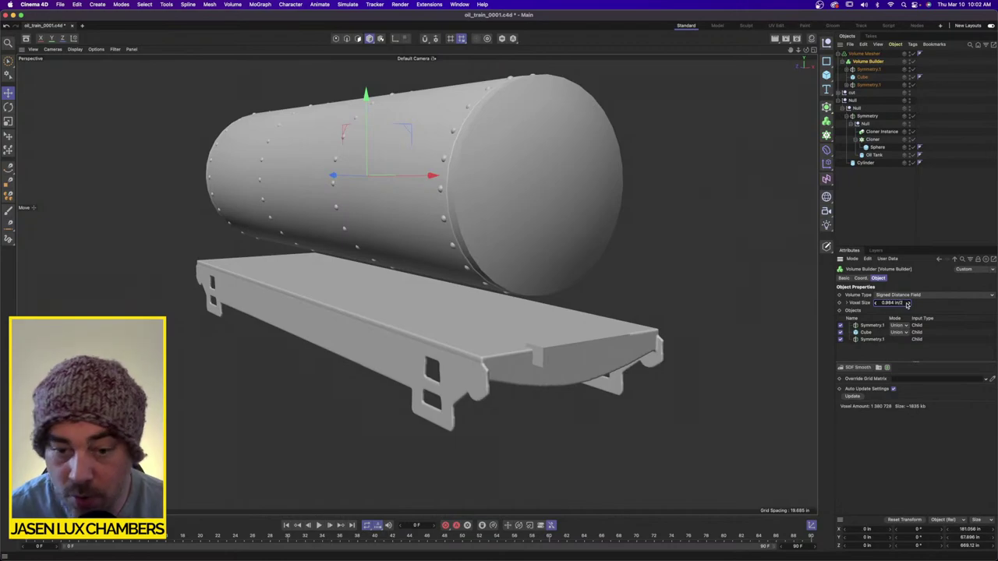
pyautogui.press('Return')
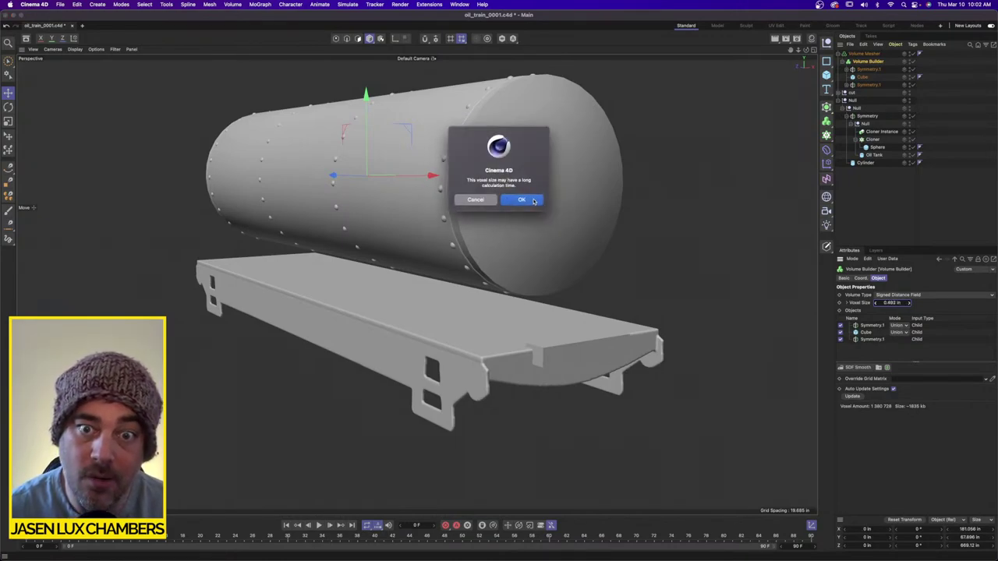
pyautogui.click(534, 201)
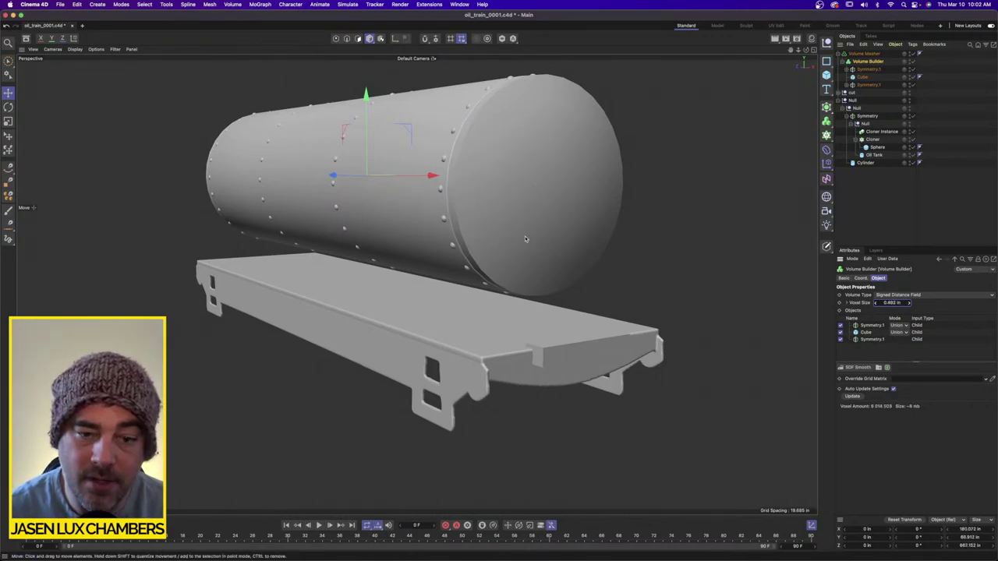
pyautogui.keyDown('alt'); pyautogui.moveTo(525, 238); pyautogui.dragTo(404, 323); pyautogui.keyUp('alt')
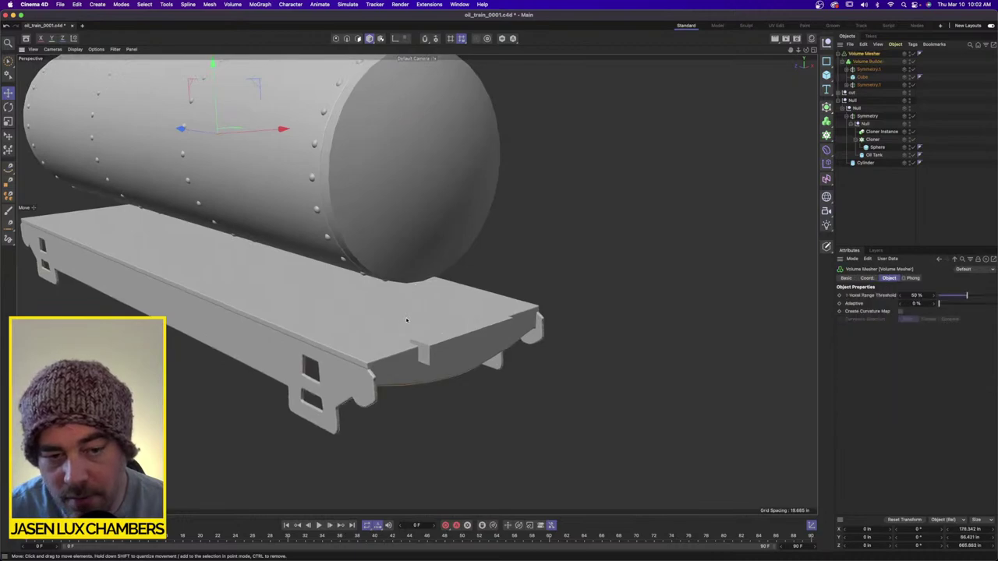
# Widen the chassis deck Cube inside the Volume Builder to about 177.6 in along X and deselect it.
pyautogui.click(861, 76)
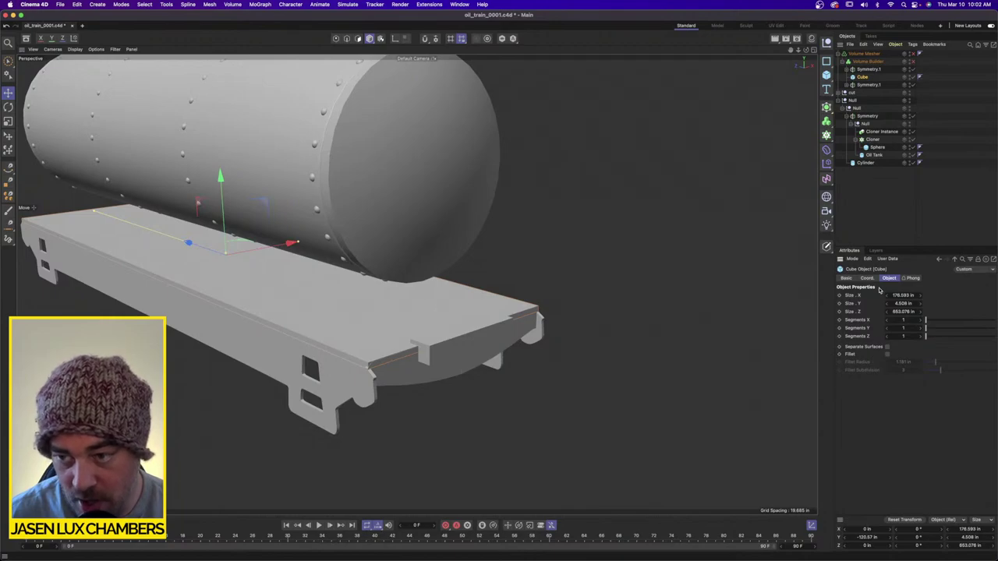
pyautogui.moveTo(298, 244); pyautogui.dragTo(302, 245)
pyautogui.scroll(3, 314, 243)
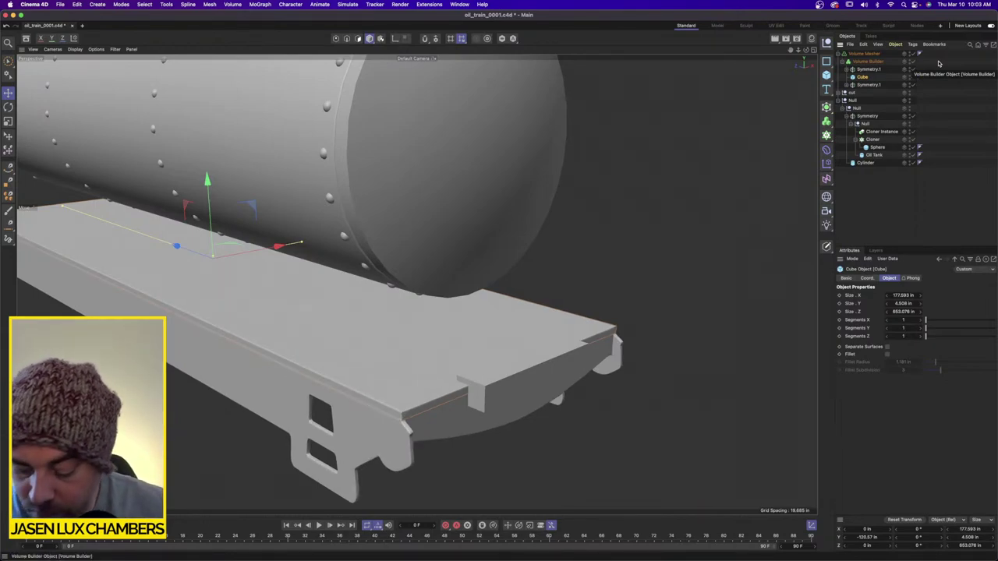
pyautogui.click(867, 203)
pyautogui.scroll(-3, 258, 342)
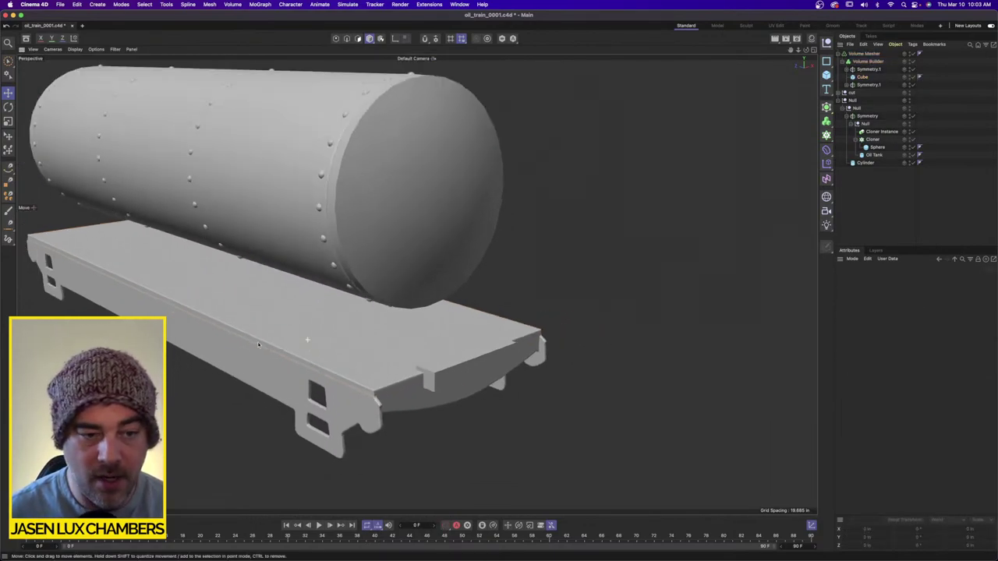
pyautogui.keyDown('alt'); pyautogui.moveTo(257, 341); pyautogui.dragTo(379, 365); pyautogui.keyUp('alt')
pyautogui.scroll(-3, 368, 341)
pyautogui.scroll(3, 413, 358)
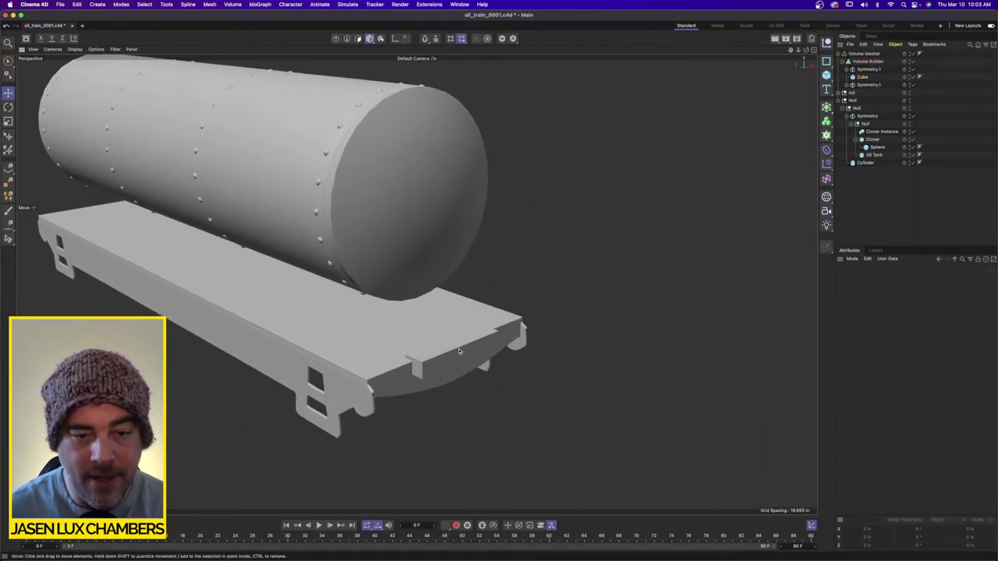
# Raise the slot-cutting cube at the chassis end so that it extends slightly above the deck.
pyautogui.click(458, 353)
pyautogui.scroll(3, 454, 345)
pyautogui.moveTo(452, 341); pyautogui.dragTo(450, 320)
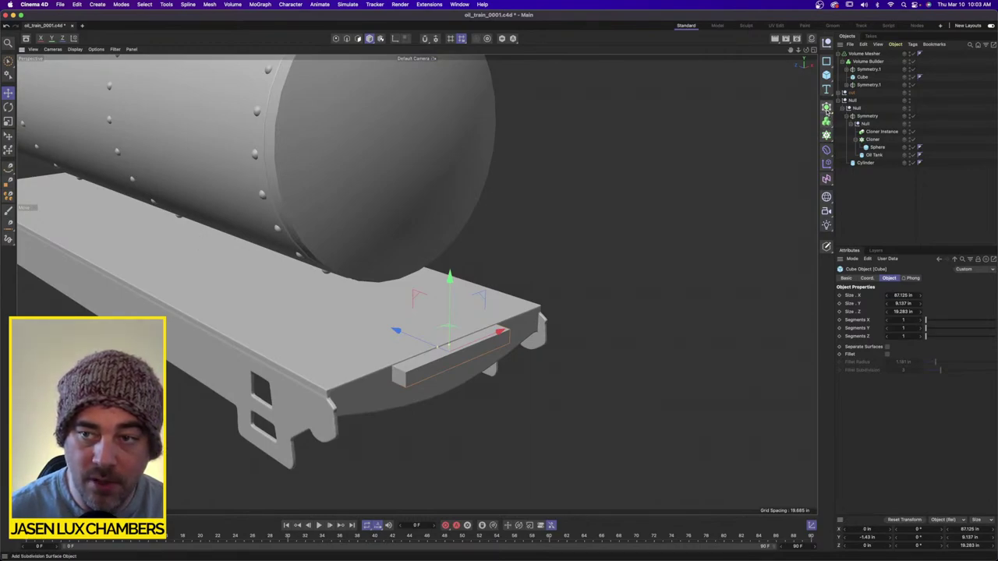
# Add a Symmetry object and nest it in the cut null as the parent of the slot-cutting cube.
pyautogui.moveTo(827, 108); pyautogui.dragTo(862, 193)
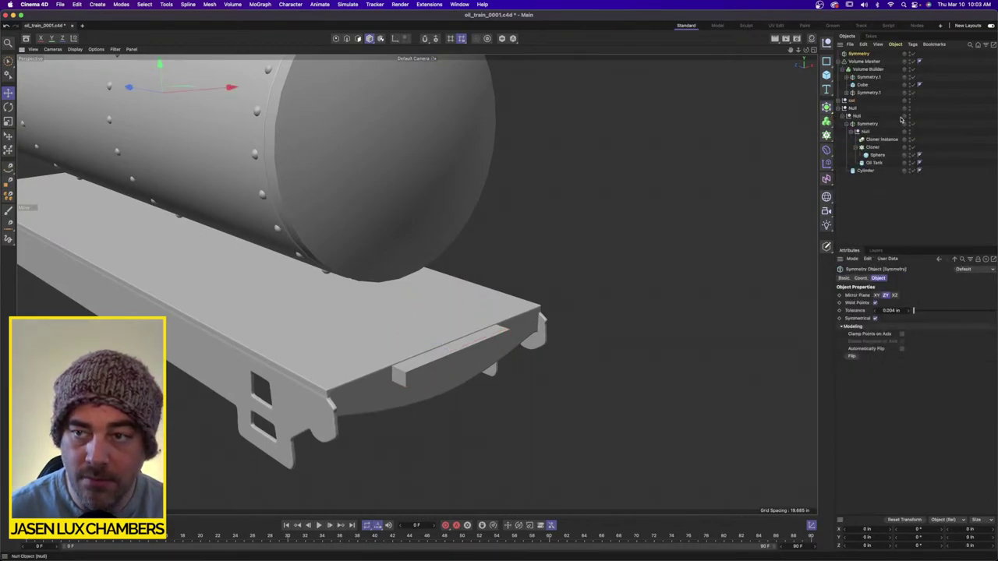
pyautogui.click(839, 101)
pyautogui.moveTo(859, 54); pyautogui.dragTo(864, 101)
# Open the mirror settings of the slot-cutting cube's Symmetry object.
pyautogui.keyDown('alt'); pyautogui.moveTo(335, 405); pyautogui.dragTo(314, 307); pyautogui.keyUp('alt')
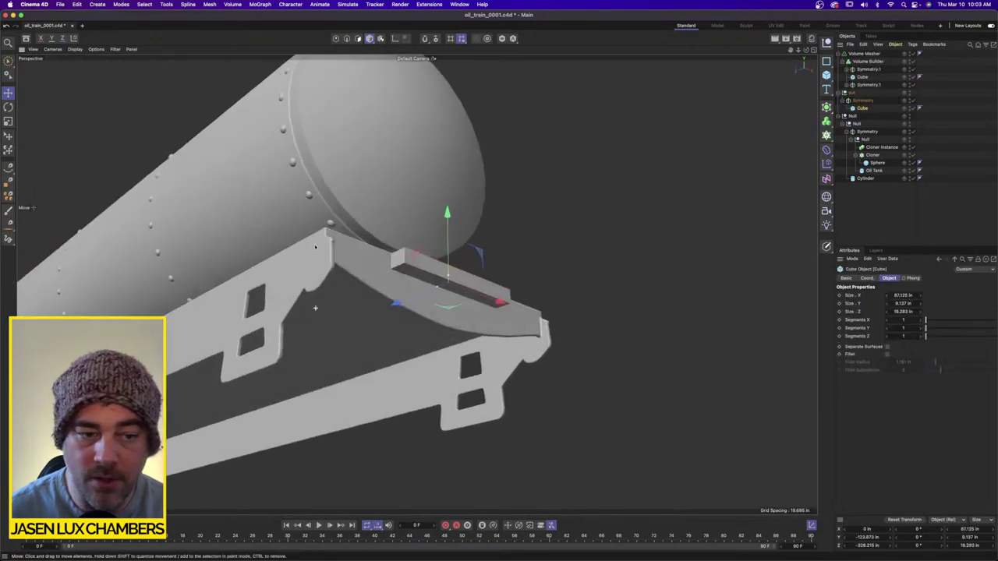
pyautogui.keyDown('alt'); pyautogui.moveTo(314, 307); pyautogui.dragTo(167, 310, button='right'); pyautogui.keyUp('alt')
pyautogui.keyDown('alt'); pyautogui.moveTo(166, 309); pyautogui.dragTo(340, 330); pyautogui.keyUp('alt')
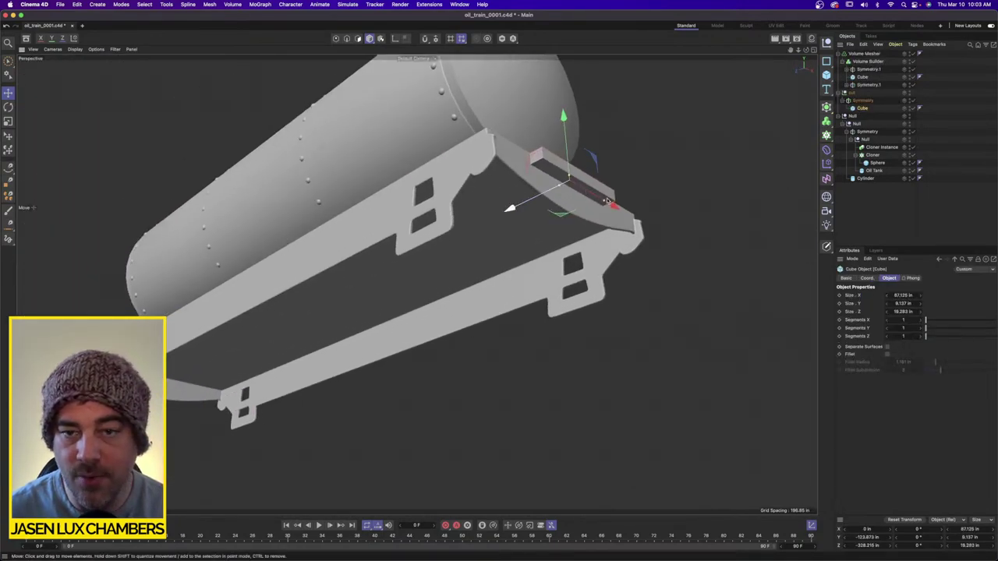
pyautogui.click(863, 101)
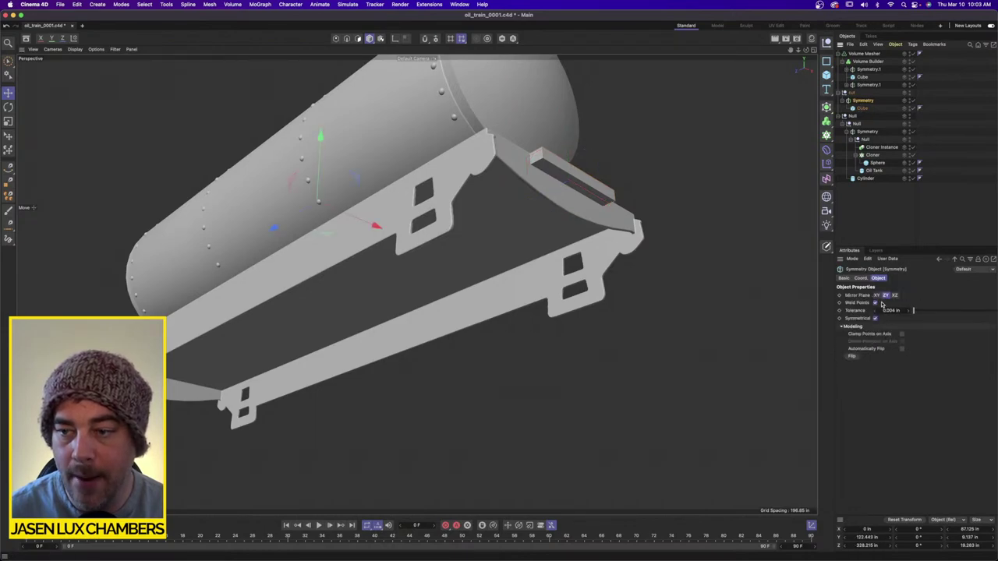
# Mirror the cutting cube's Symmetry across the XY plane and place the cut null first inside the Volume Builder.
pyautogui.click(877, 295)
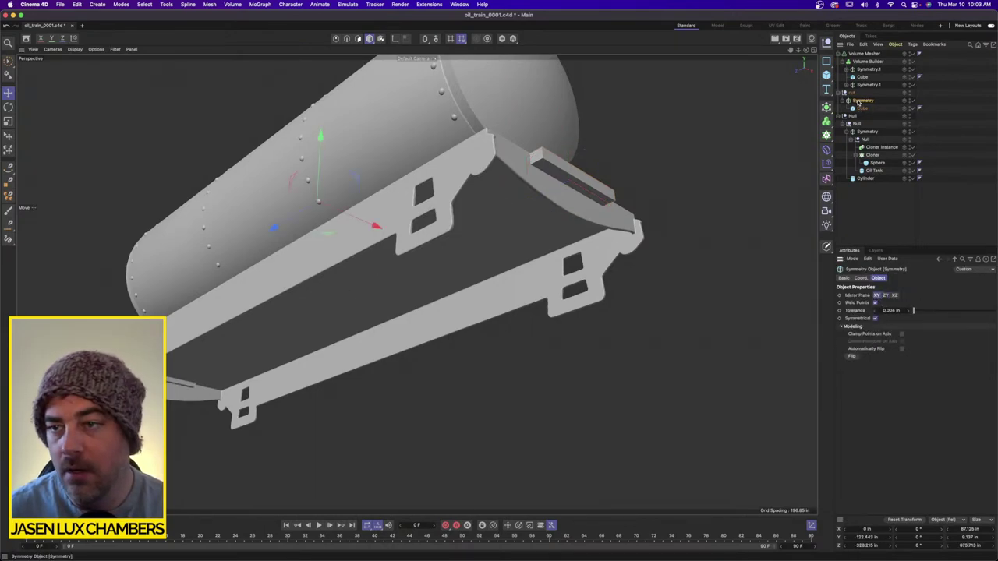
pyautogui.moveTo(851, 92); pyautogui.dragTo(867, 68)
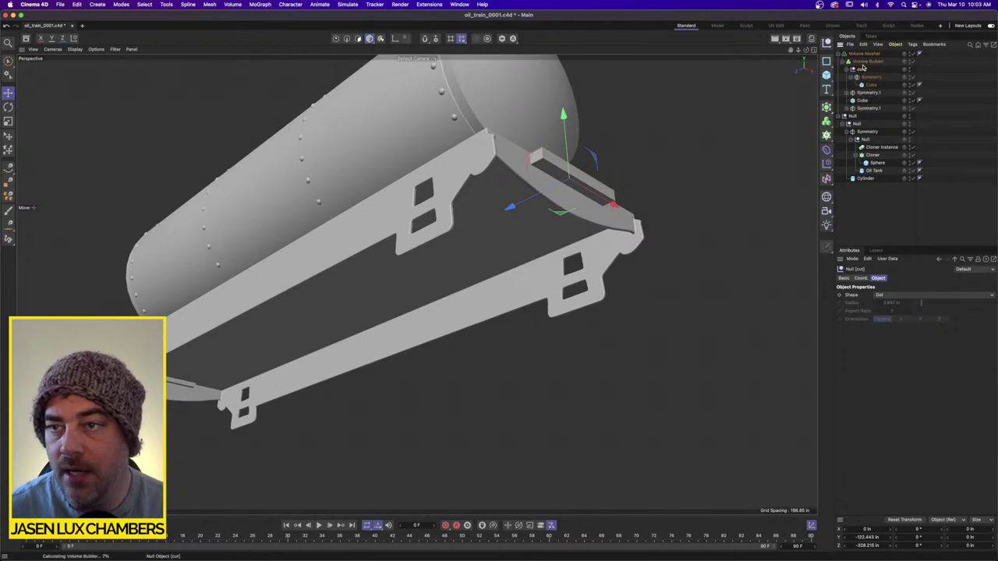
# Set the cut null's mode to Subtract in the Volume Builder so it cuts the end plates.
pyautogui.click(867, 61)
pyautogui.click(898, 325)
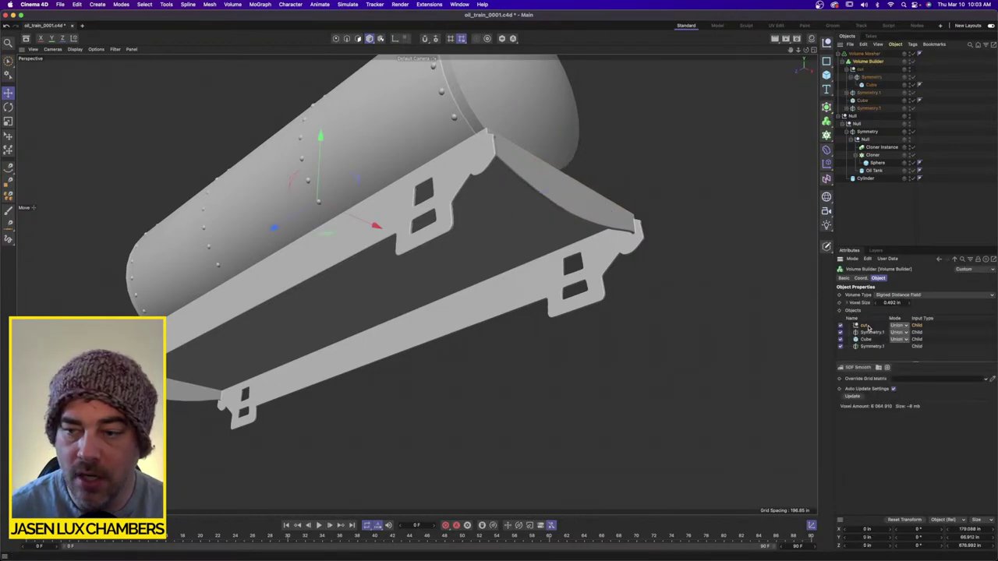
pyautogui.click(903, 341)
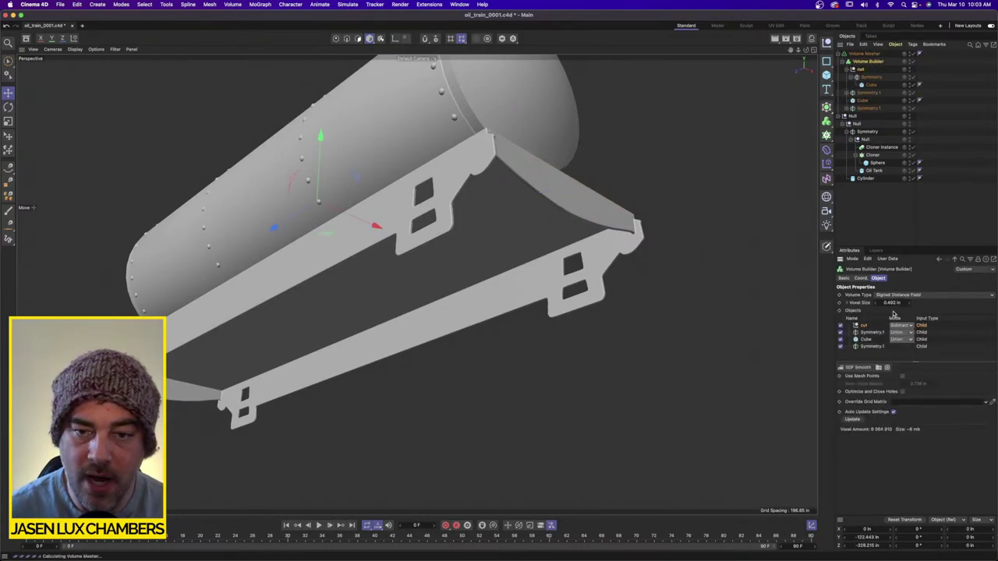
pyautogui.click(866, 200)
# Reposition the cutting cube to about Y -126.4 in and Z -331.7 in so the slot sits below the deck.
pyautogui.moveTo(532, 206)
pyautogui.keyDown('alt'); pyautogui.mouseDown()
pyautogui.moveTo(459, 272)
pyautogui.moveTo(513, 263)
pyautogui.moveTo(557, 234)
pyautogui.moveTo(567, 243)
pyautogui.moveTo(544, 199)
pyautogui.mouseUp(); pyautogui.keyUp('alt')
pyautogui.scroll(3, 544, 199)
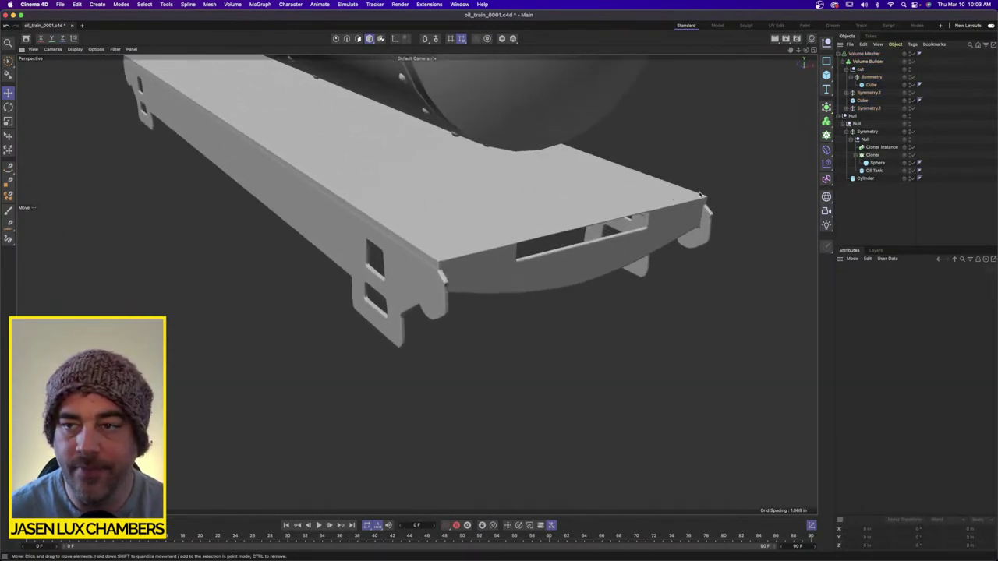
pyautogui.click(871, 84)
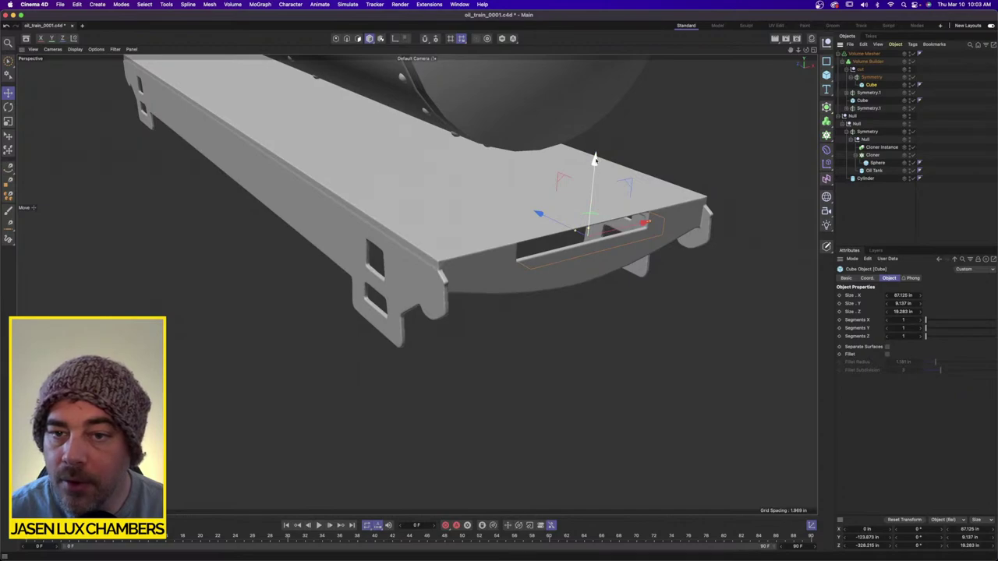
pyautogui.moveTo(596, 162); pyautogui.dragTo(598, 155)
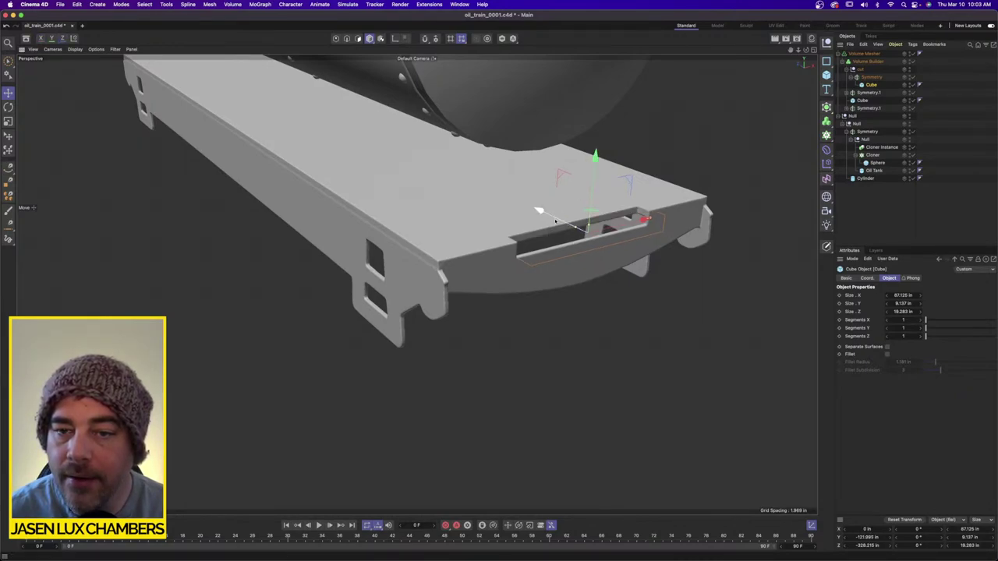
pyautogui.moveTo(538, 210); pyautogui.dragTo(544, 212)
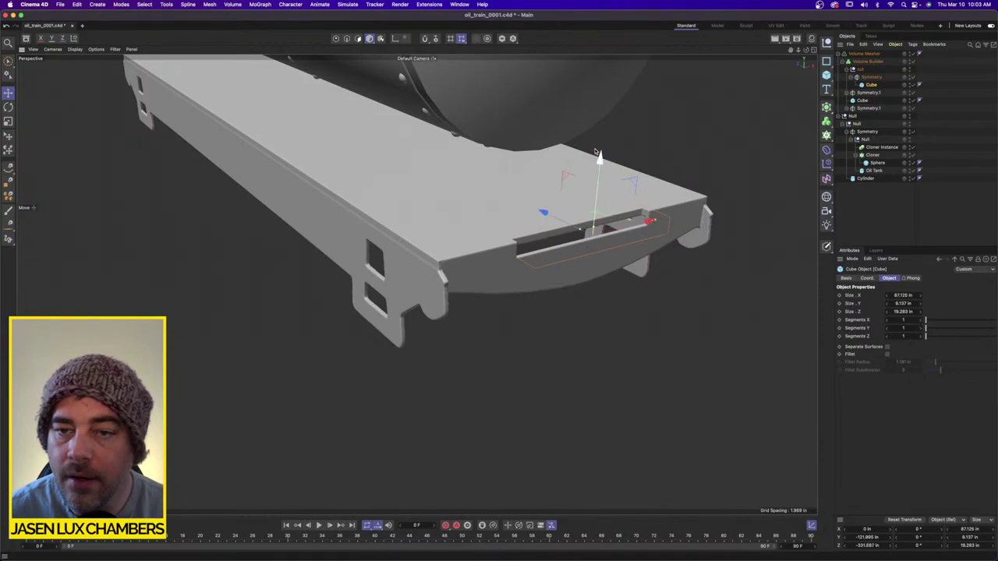
pyautogui.moveTo(599, 160); pyautogui.dragTo(599, 167)
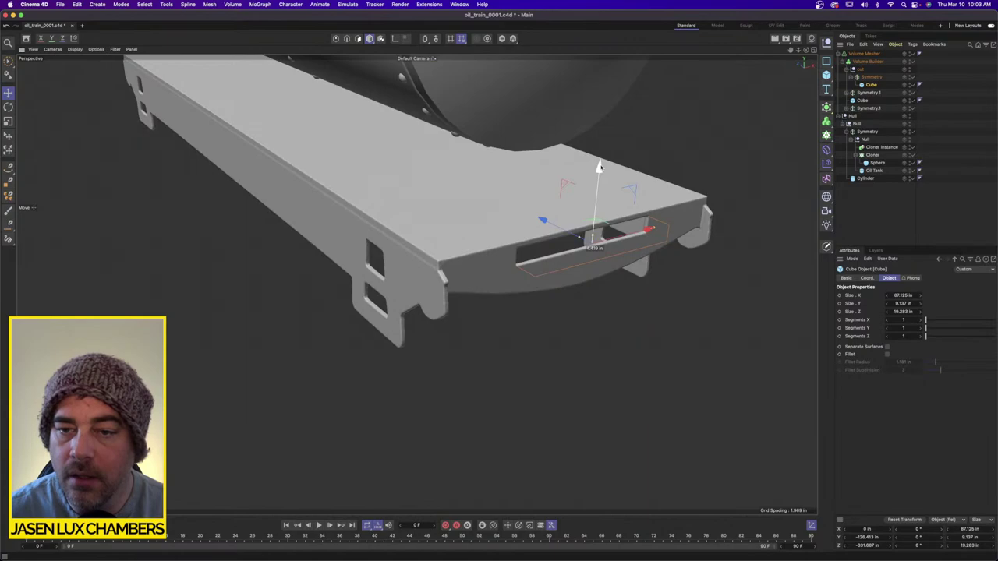
pyautogui.click(927, 221)
# Collapse the object hierarchy and move the Volume Mesher into the Null holding the tank parts.
pyautogui.keyDown('alt'); pyautogui.moveTo(596, 216); pyautogui.dragTo(494, 248, button='right'); pyautogui.keyUp('alt')
pyautogui.keyDown('alt'); pyautogui.moveTo(494, 247); pyautogui.dragTo(574, 194); pyautogui.keyUp('alt')
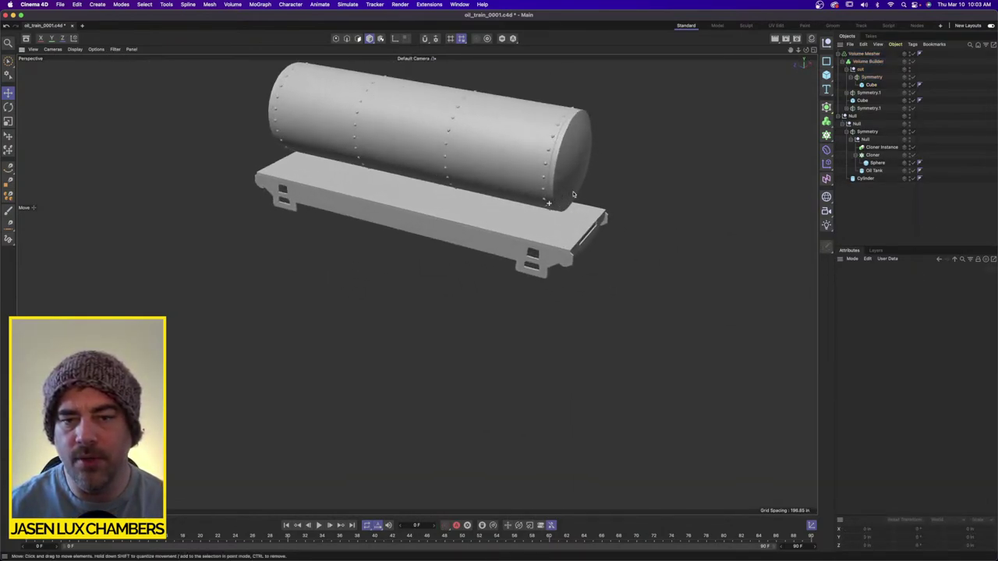
pyautogui.keyDown('alt'); pyautogui.moveTo(574, 195); pyautogui.dragTo(578, 191, button='right'); pyautogui.keyUp('alt')
pyautogui.keyDown('alt'); pyautogui.moveTo(579, 192); pyautogui.dragTo(557, 228, button='middle'); pyautogui.keyUp('alt')
pyautogui.click(814, 49)
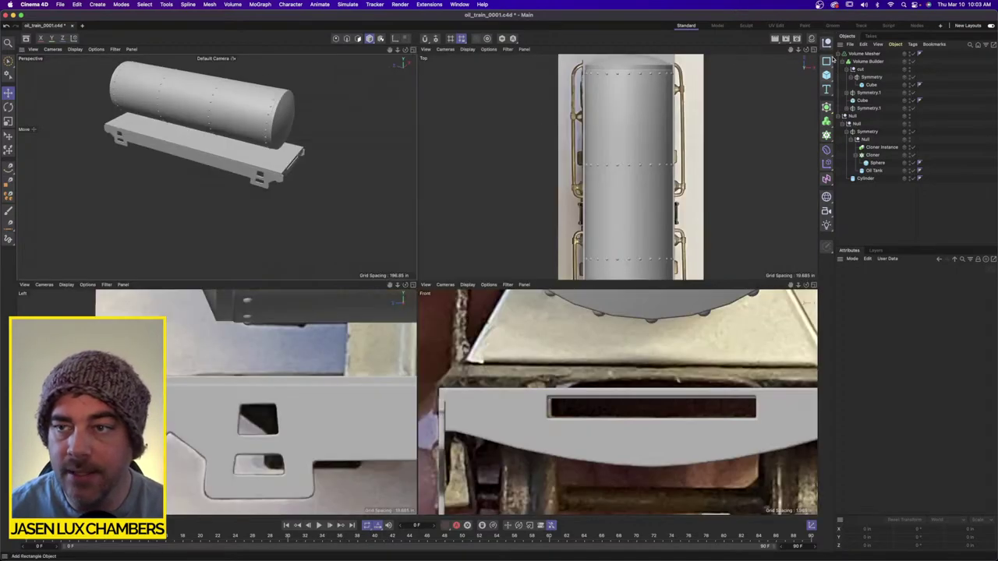
pyautogui.click(838, 53)
pyautogui.click(839, 60)
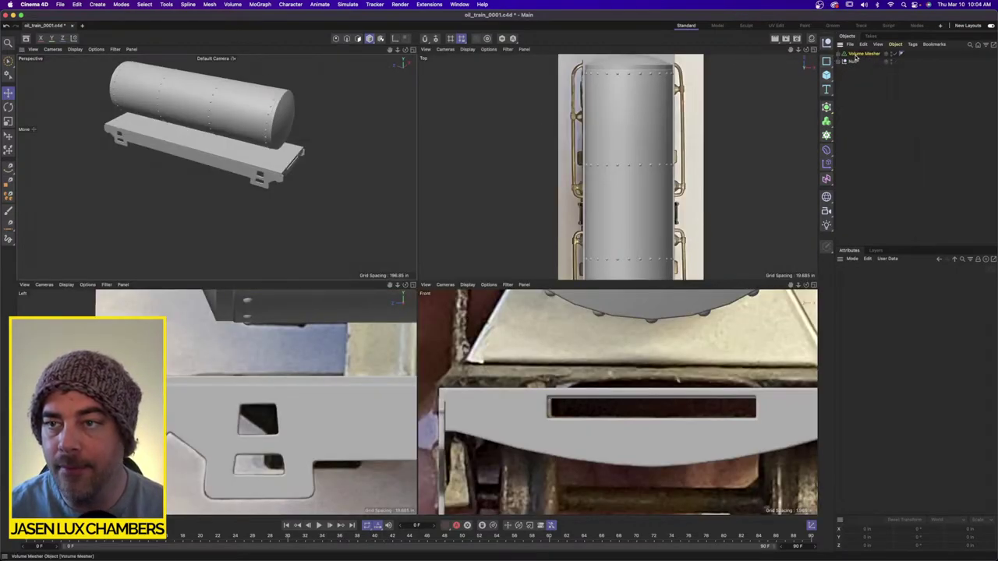
pyautogui.moveTo(855, 56); pyautogui.dragTo(858, 63)
pyautogui.click(924, 57)
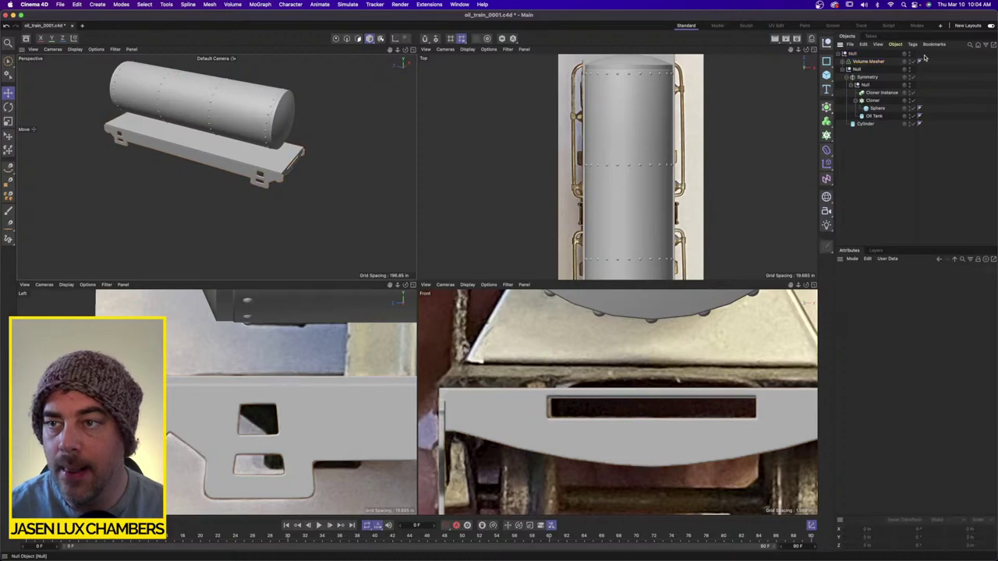
# Hide the whole train model and enlarge the Left view on the reference photo's undercarriage.
pyautogui.click(906, 53)
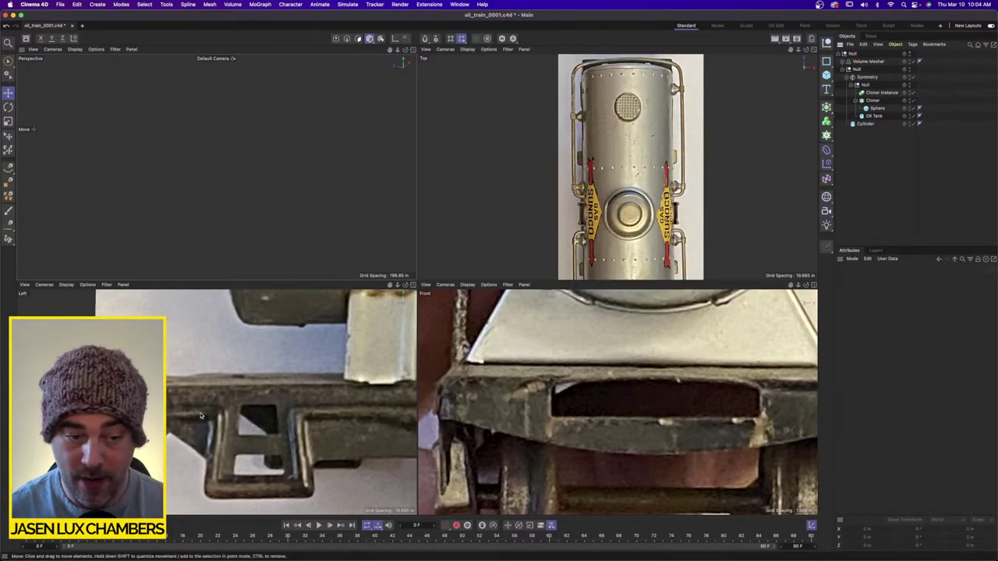
pyautogui.click(413, 285)
pyautogui.scroll(-2, 507, 287)
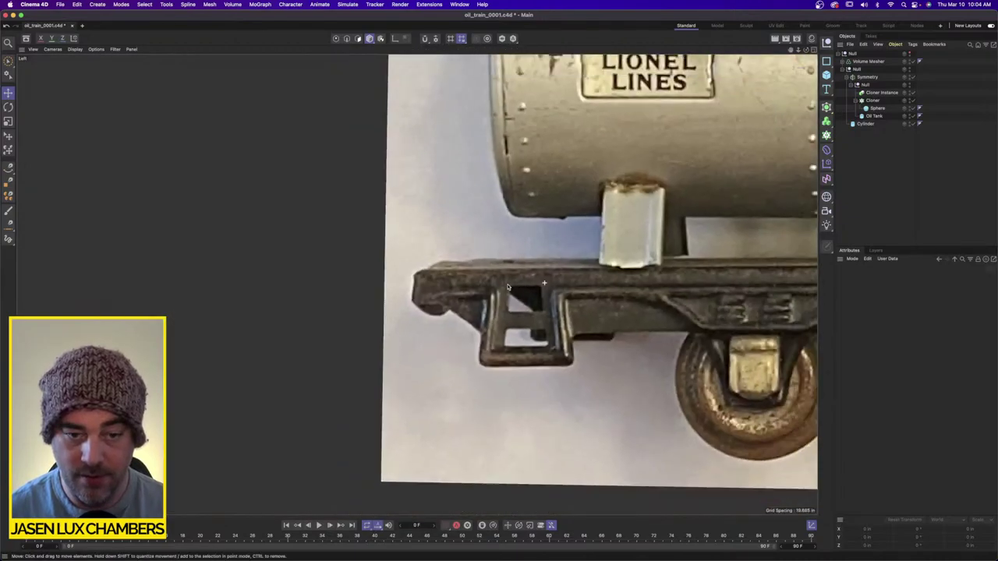
pyautogui.moveTo(507, 287); pyautogui.dragTo(351, 270, button='middle')
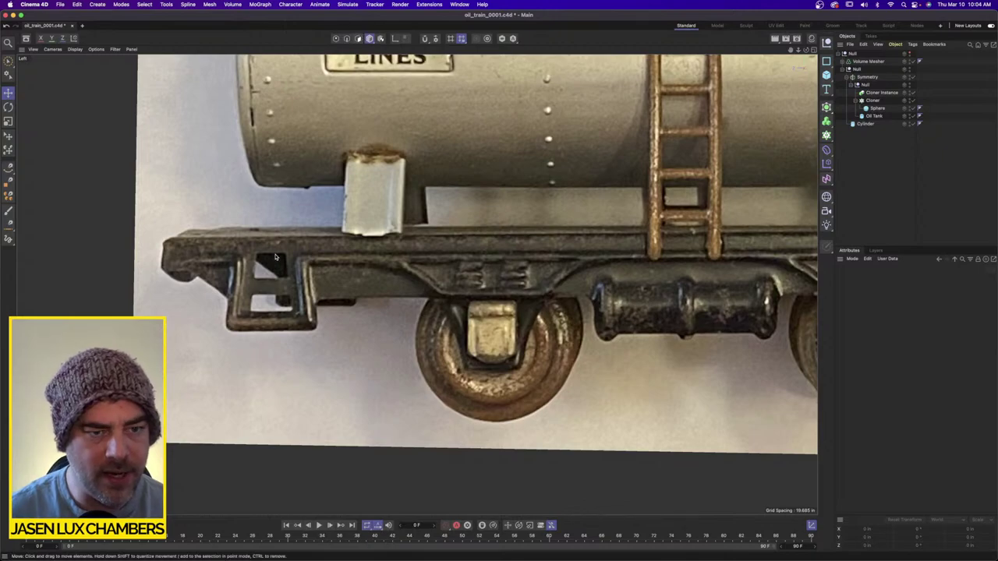
pyautogui.scroll(3, 301, 252)
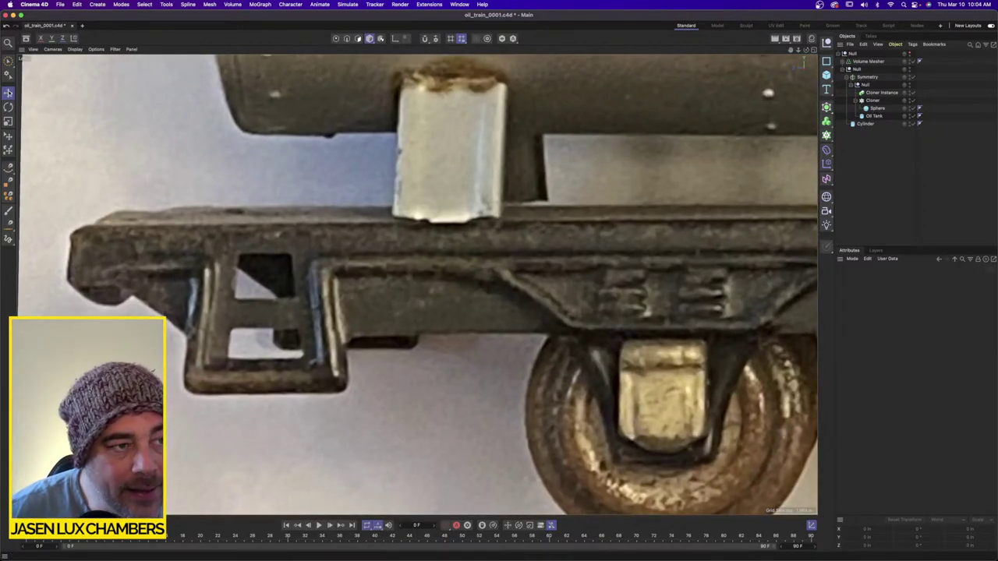
# With the Spline Pen, trace the raised trim from the frame's end around the step bracket and back up to the rail.
pyautogui.click(8, 168)
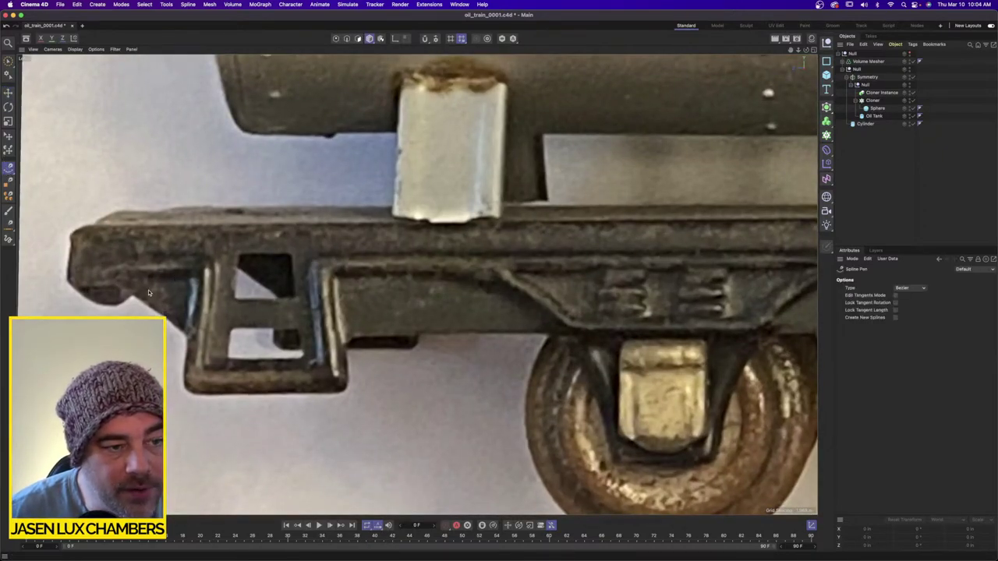
pyautogui.click(97, 275)
pyautogui.press('super+z')
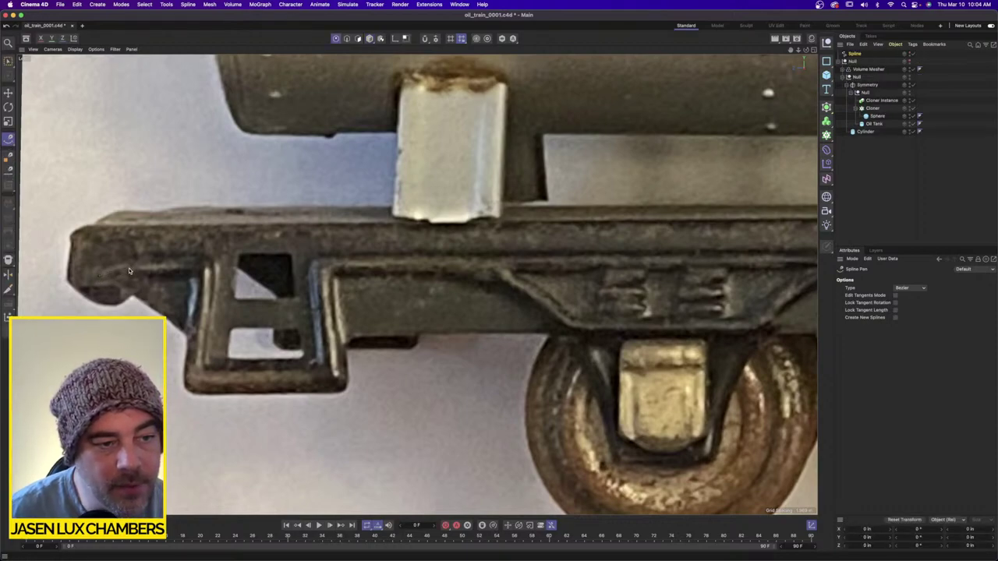
pyautogui.click(133, 269)
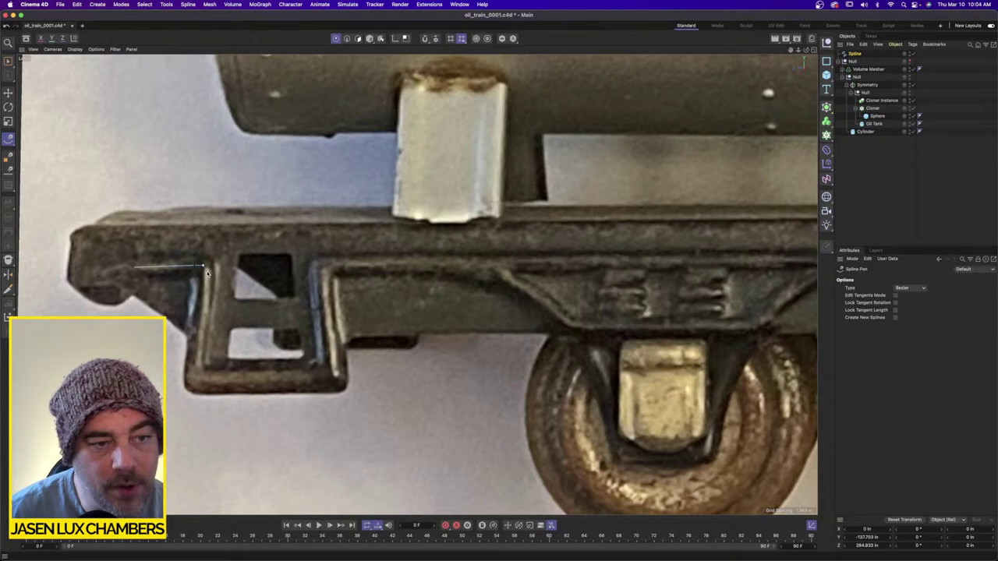
pyautogui.click(207, 270)
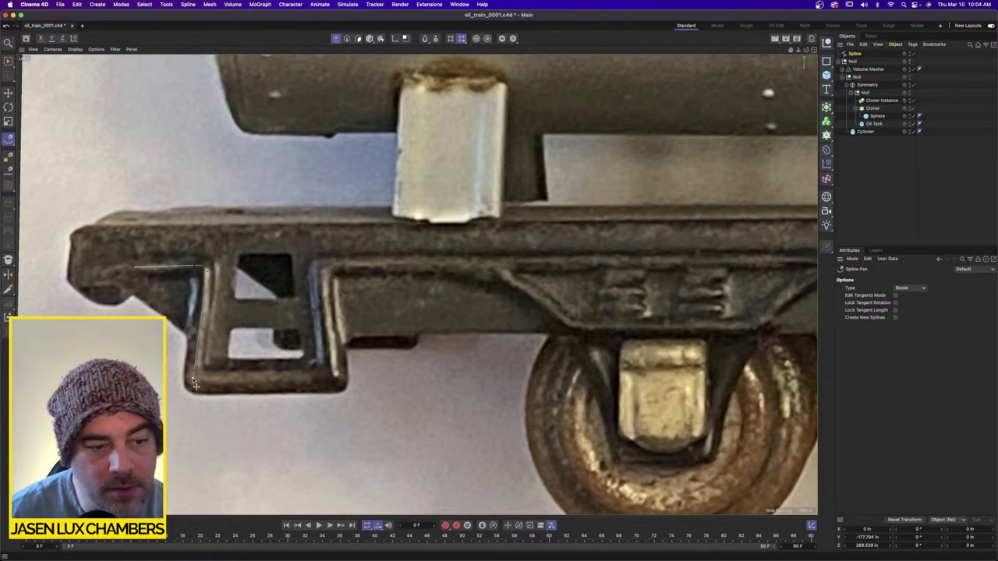
pyautogui.click(200, 383)
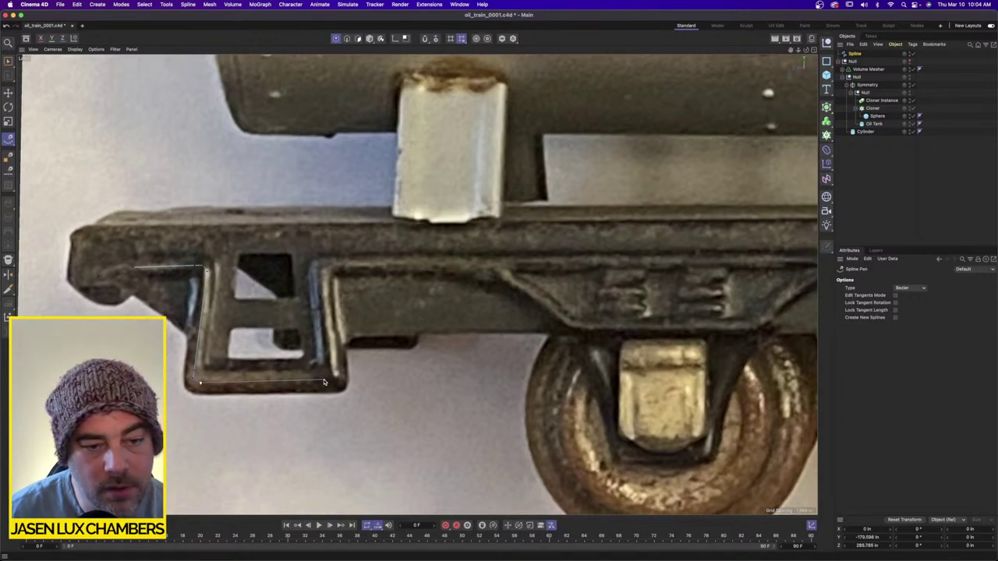
pyautogui.click(328, 379)
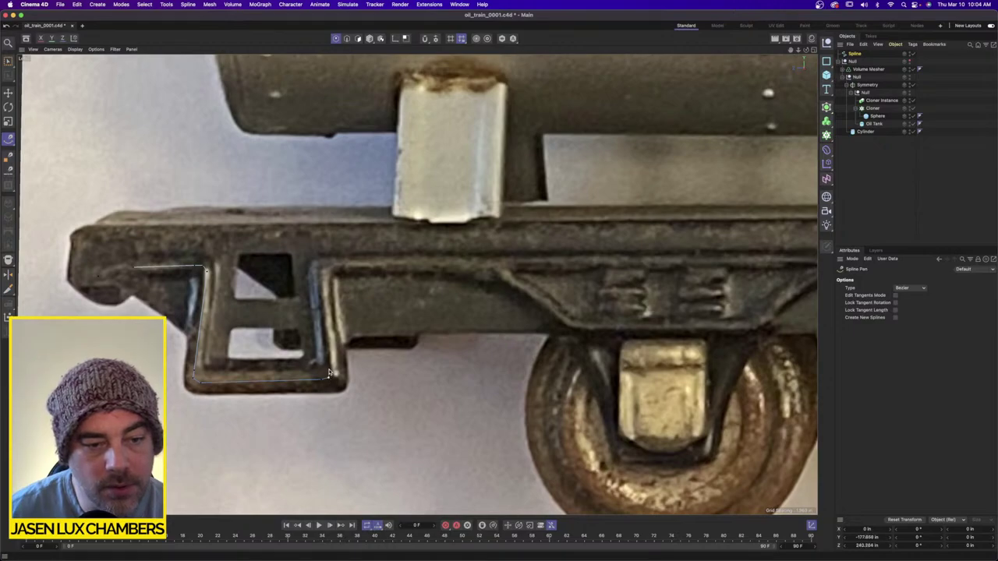
pyautogui.click(324, 270)
pyautogui.click(335, 266)
# Extend the trim spline straight along the rail to the car's midpoint below the ladder and end it there.
pyautogui.scroll(-2, 416, 268)
pyautogui.keyDown('alt'); pyautogui.moveTo(448, 255); pyautogui.dragTo(155, 255, button='middle'); pyautogui.keyUp('alt')
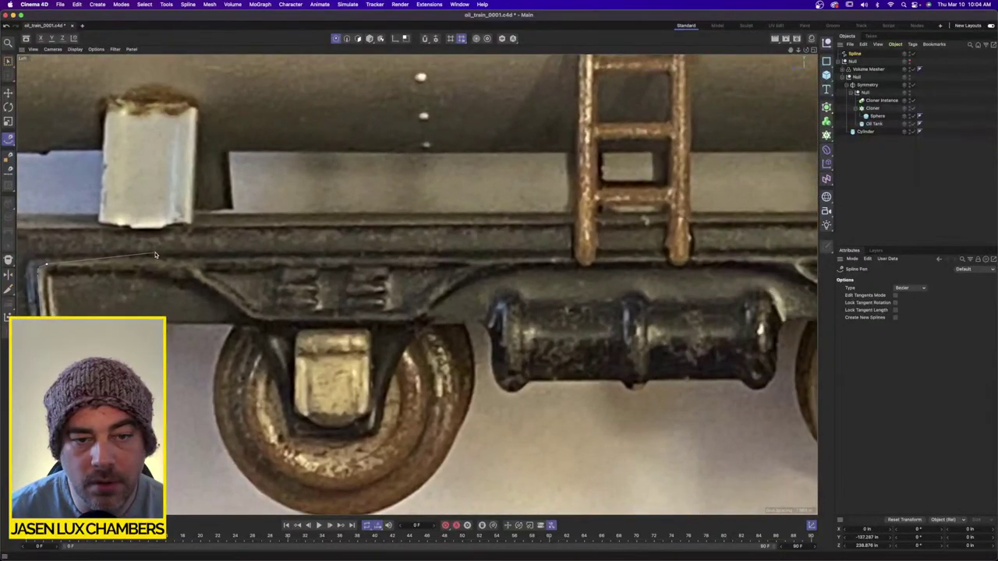
pyautogui.scroll(-3, 397, 265)
pyautogui.scroll(1, 513, 261)
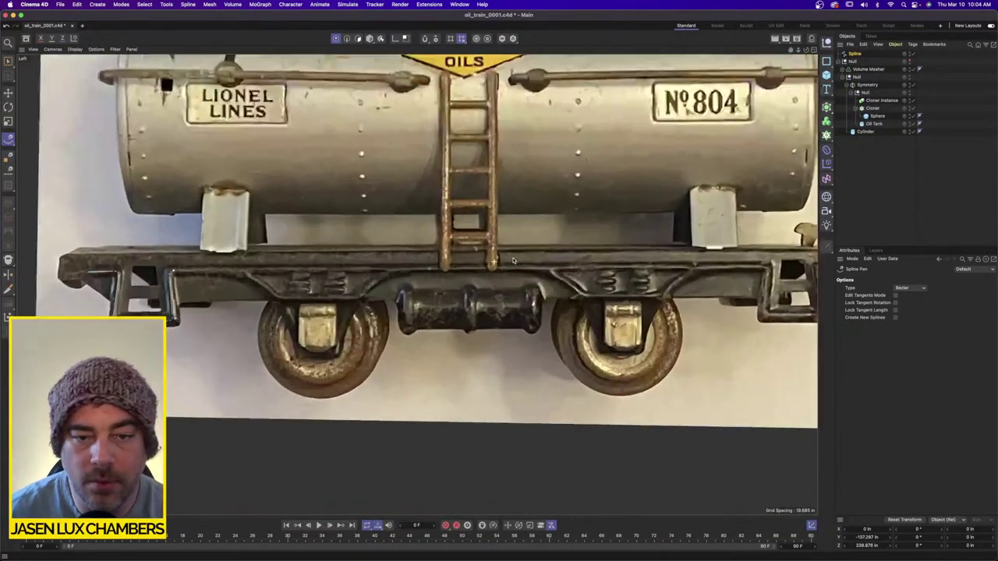
pyautogui.scroll(4, 513, 261)
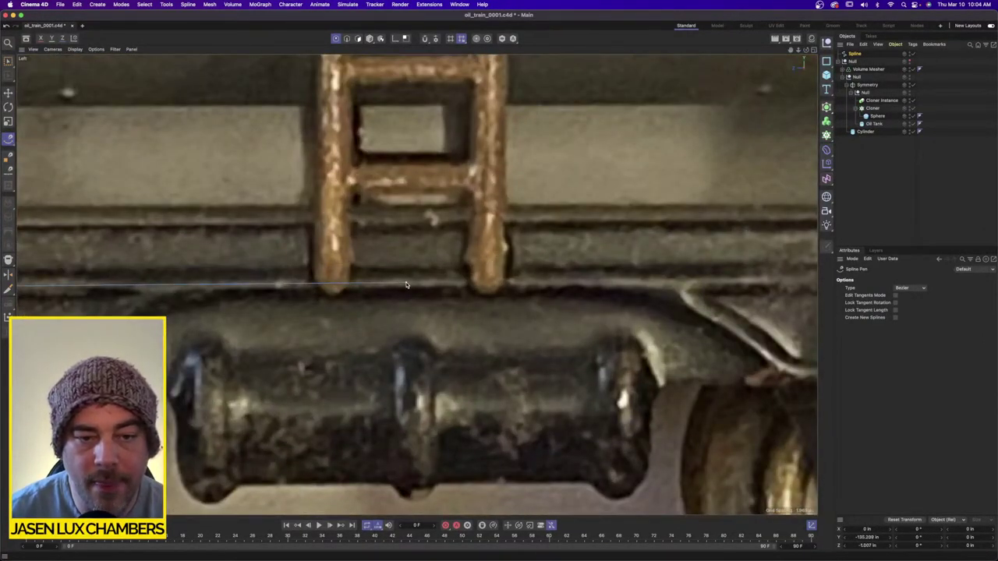
pyautogui.press('Escape')
# Deselect the rail trim spline and trace a new spline around the wheel bracket's raised edge, ending at the rail on the ladder side.
pyautogui.keyDown('alt'); pyautogui.moveTo(499, 371); pyautogui.dragTo(456, 382, button='right'); pyautogui.keyUp('alt')
pyautogui.keyDown('alt'); pyautogui.moveTo(332, 377); pyautogui.dragTo(545, 361, button='middle'); pyautogui.keyUp('alt')
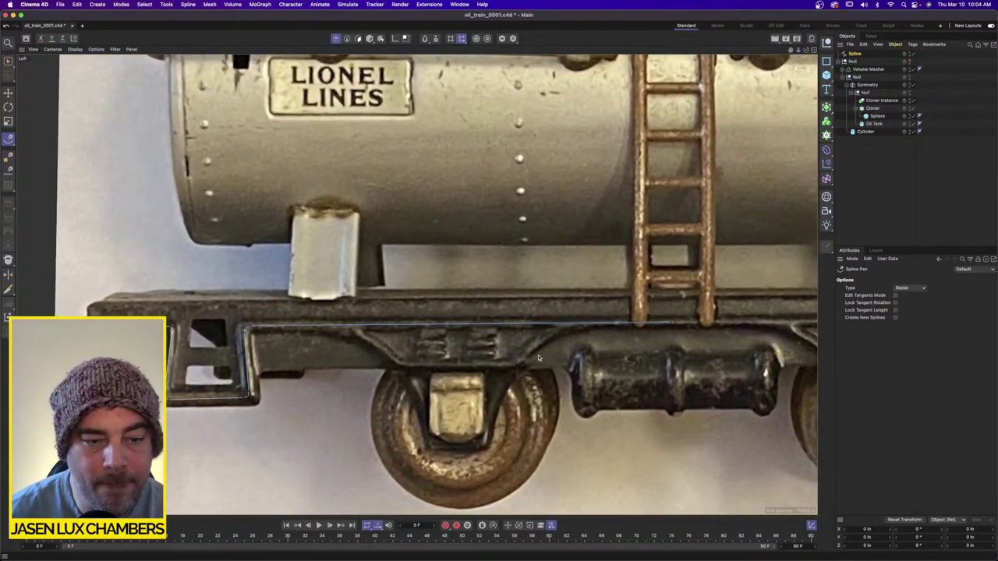
pyautogui.click(872, 173)
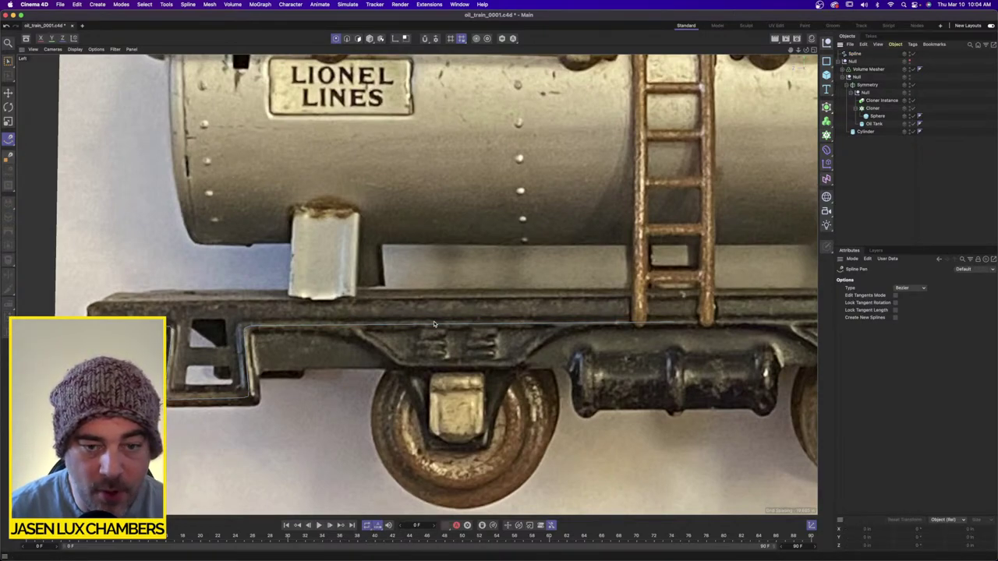
pyautogui.scroll(5, 434, 316)
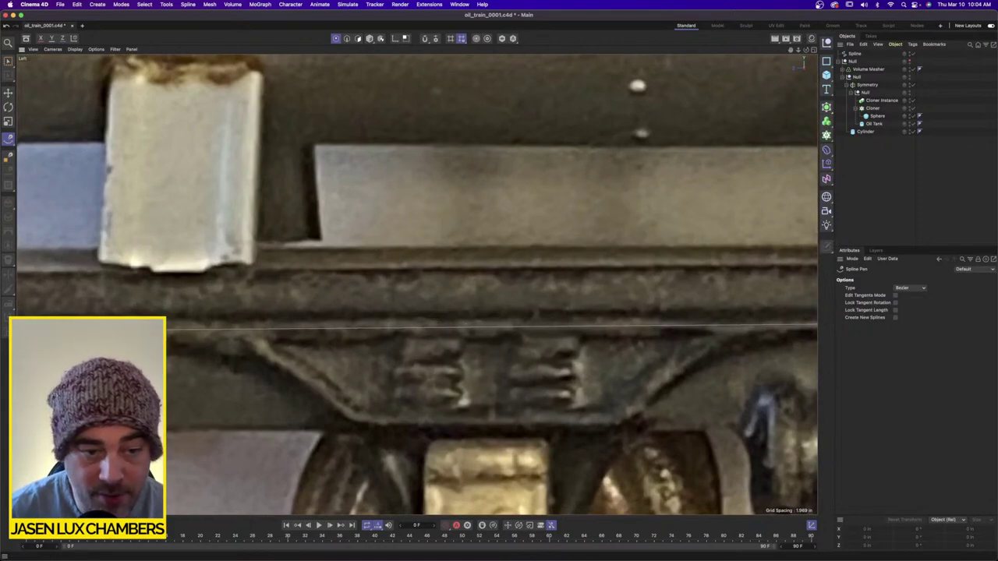
pyautogui.click(251, 343)
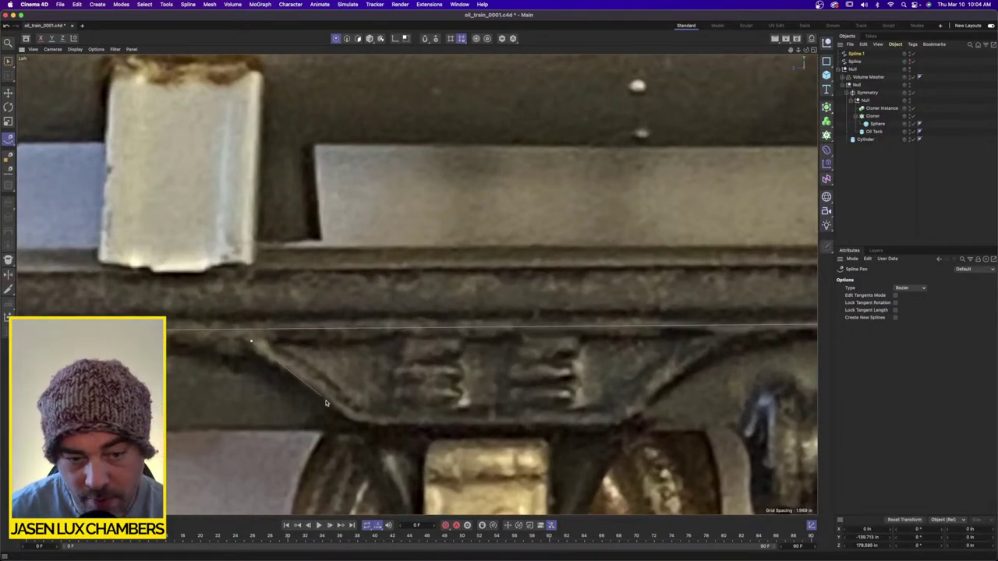
pyautogui.click(370, 421)
pyautogui.click(606, 422)
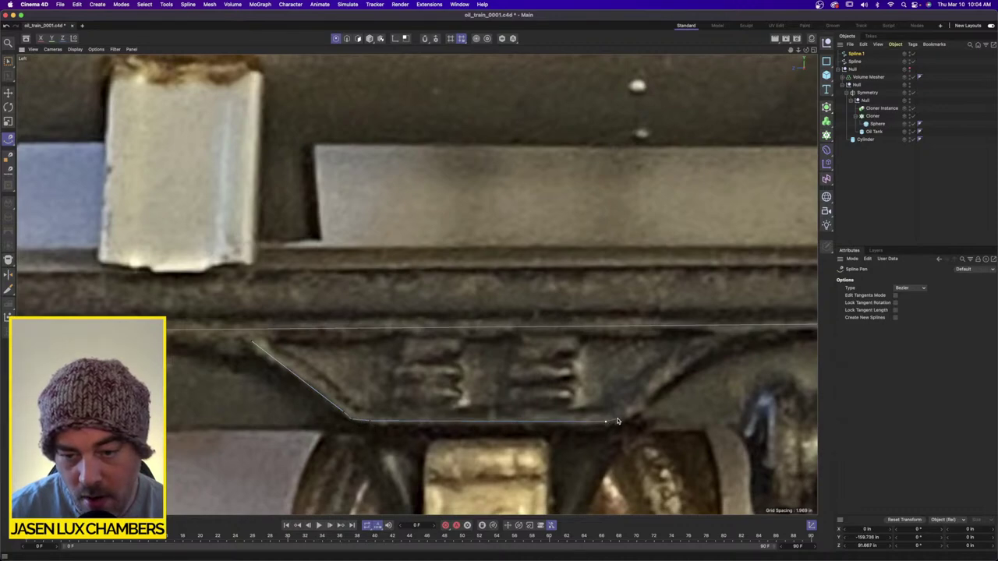
pyautogui.click(619, 420)
pyautogui.click(705, 348)
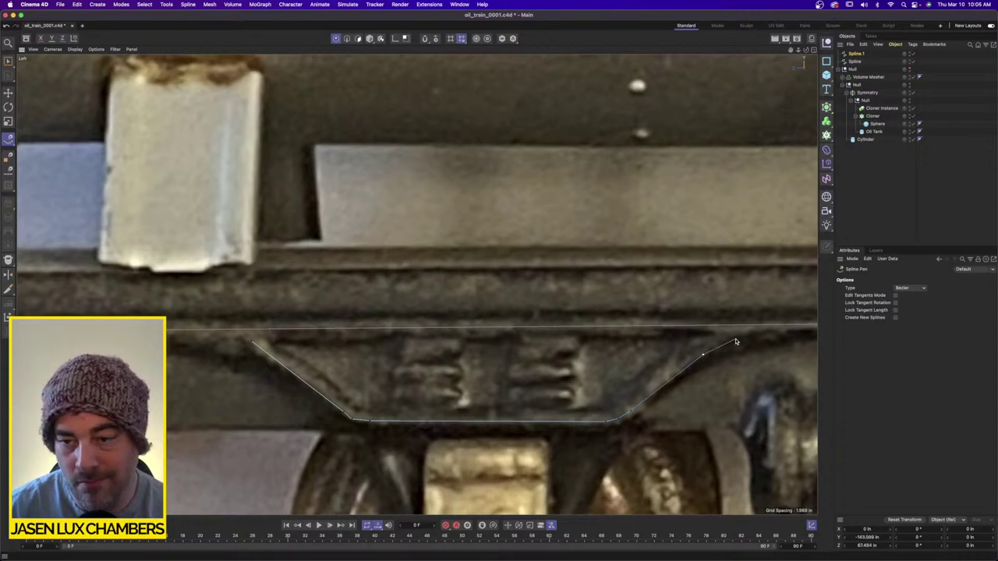
pyautogui.click(735, 341)
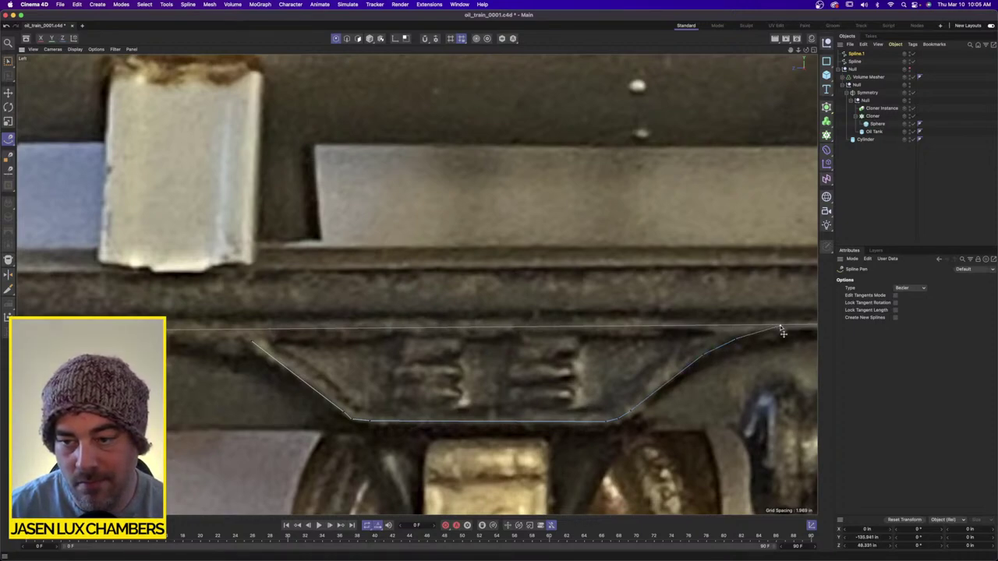
pyautogui.click(779, 327)
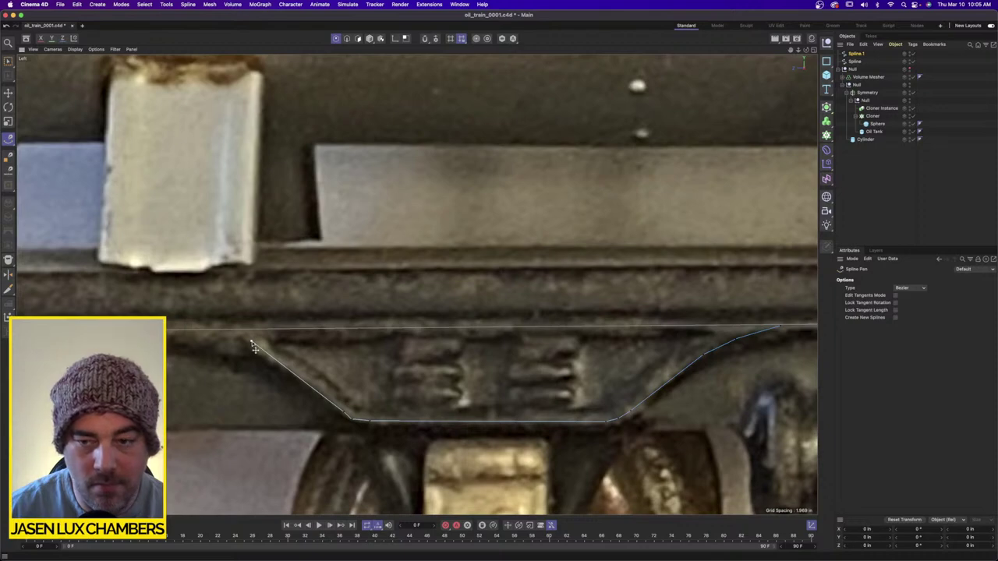
# Shift the bracket spline's start point down the slope and extend that end in a gentle curve up to the rail.
pyautogui.moveTo(251, 342); pyautogui.dragTo(267, 352)
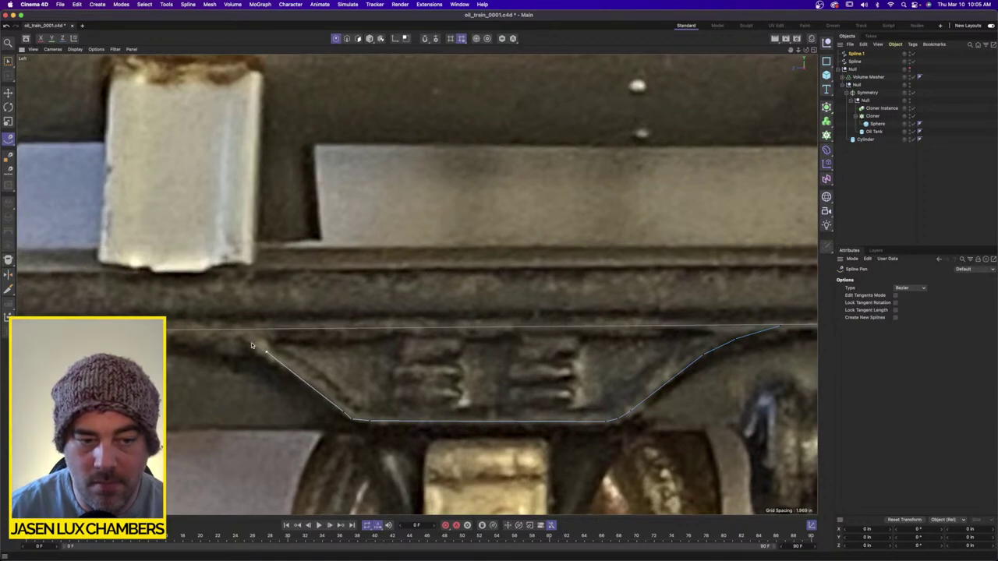
pyautogui.click(246, 341)
pyautogui.moveTo(243, 341); pyautogui.dragTo(182, 330)
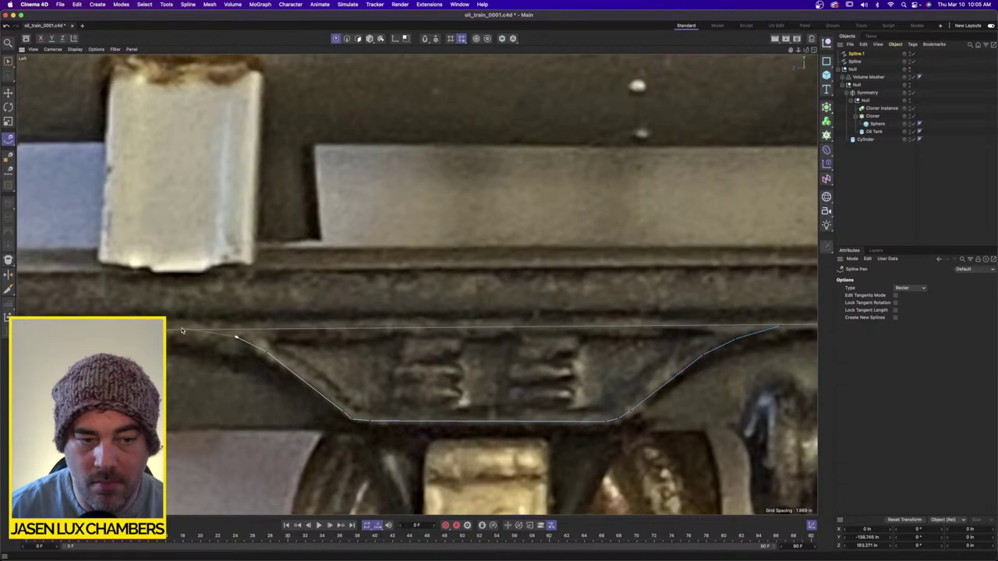
pyautogui.click(174, 330)
pyautogui.scroll(-5, 422, 304)
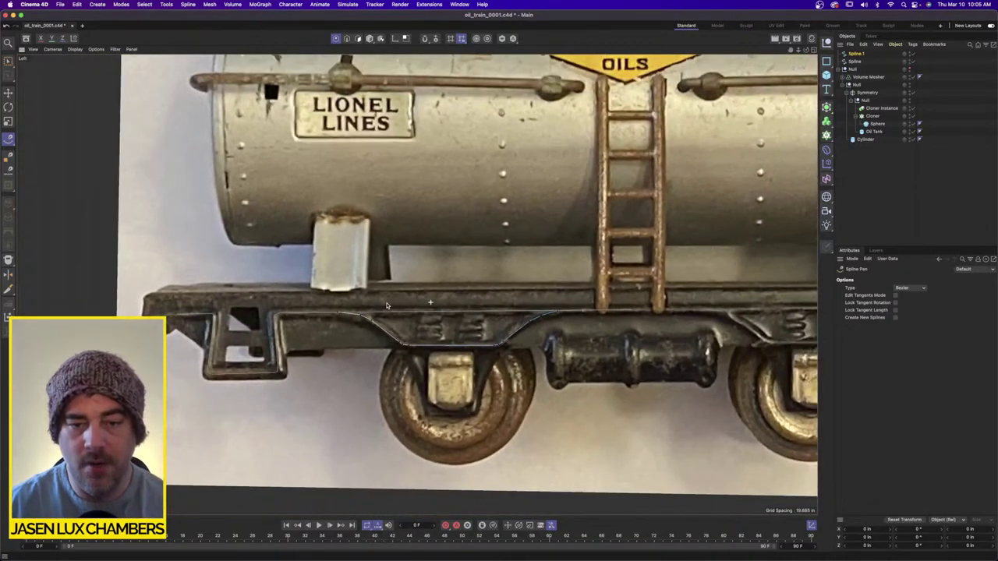
# Change the wheel bracket spline's type to B-Spline.
pyautogui.scroll(4, 397, 306)
pyautogui.click(857, 54)
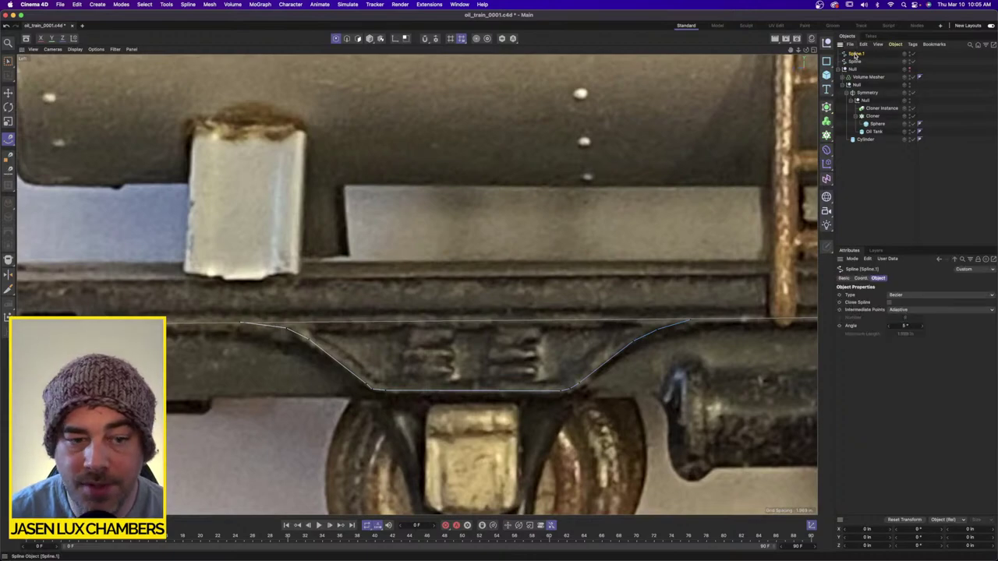
pyautogui.click(904, 295)
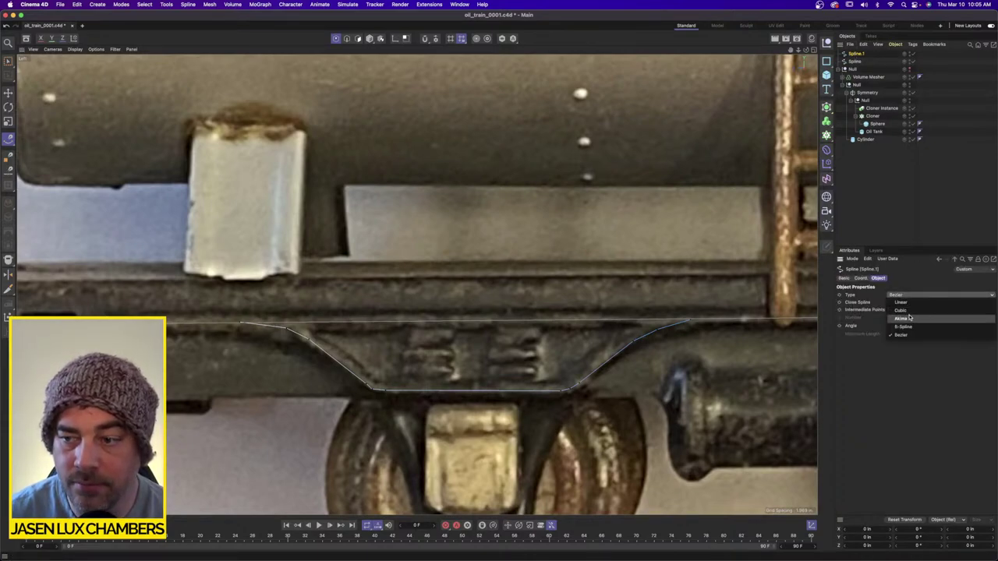
pyautogui.click(912, 328)
pyautogui.scroll(-2, 584, 247)
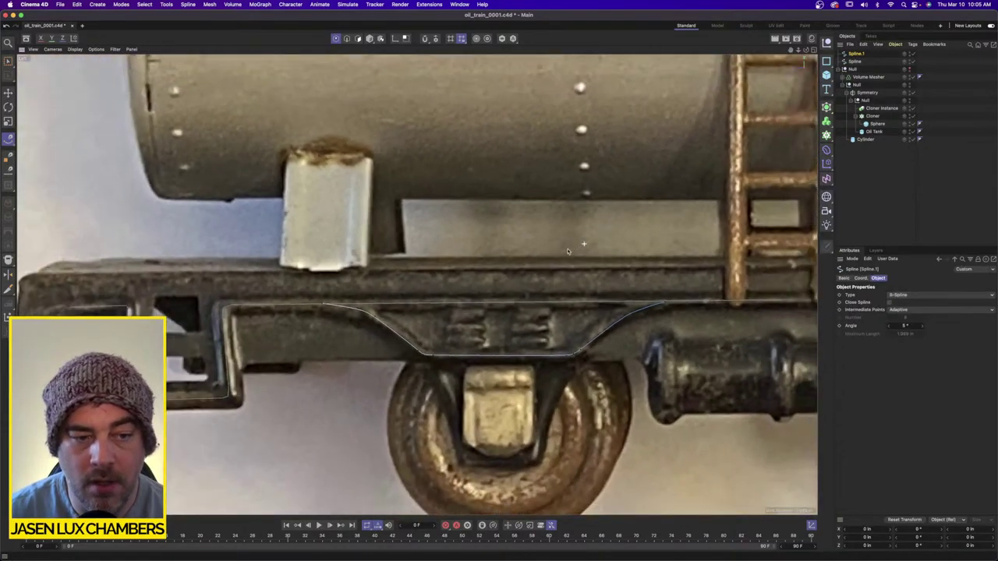
# Change the long rail trim spline's type to B-Spline and check both splines' curves against the photo.
pyautogui.click(856, 62)
pyautogui.click(903, 295)
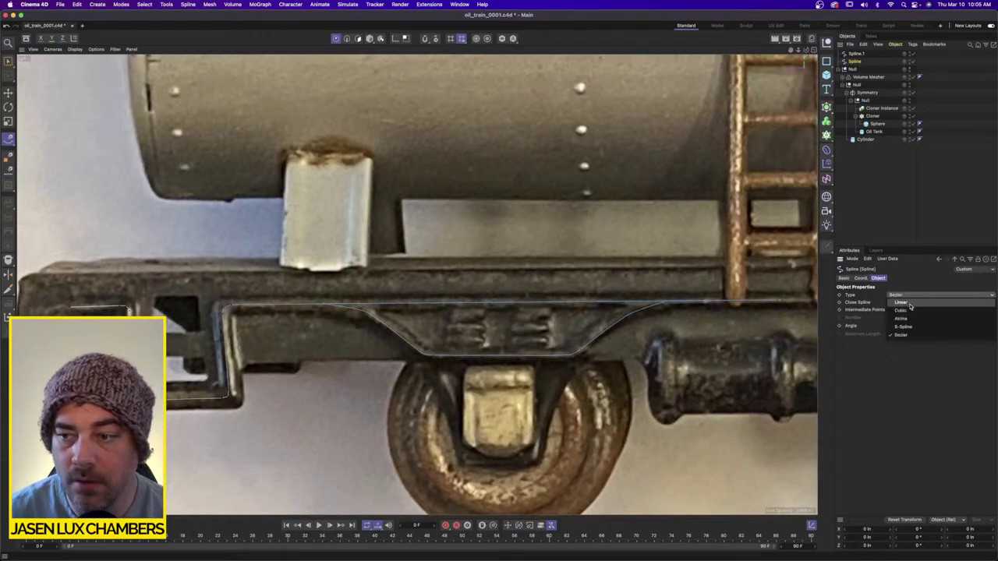
pyautogui.click(909, 324)
pyautogui.scroll(-3, 518, 239)
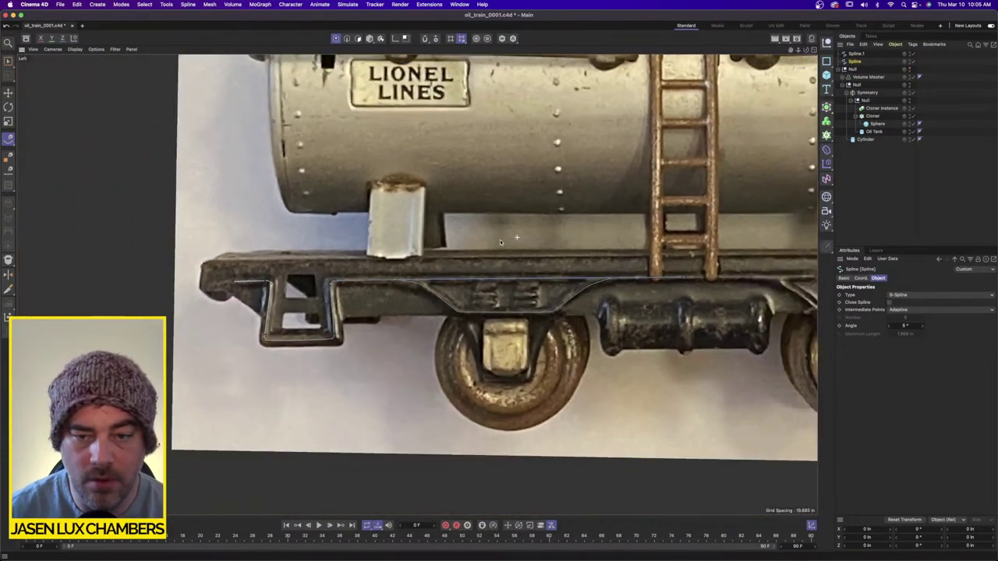
pyautogui.scroll(1, 500, 240)
pyautogui.scroll(4, 487, 238)
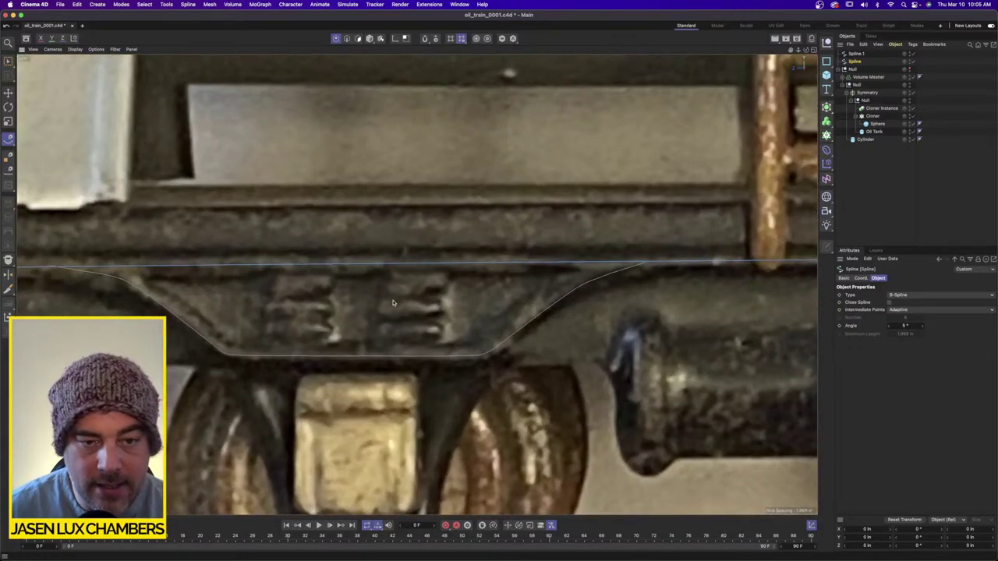
pyautogui.scroll(-4, 475, 312)
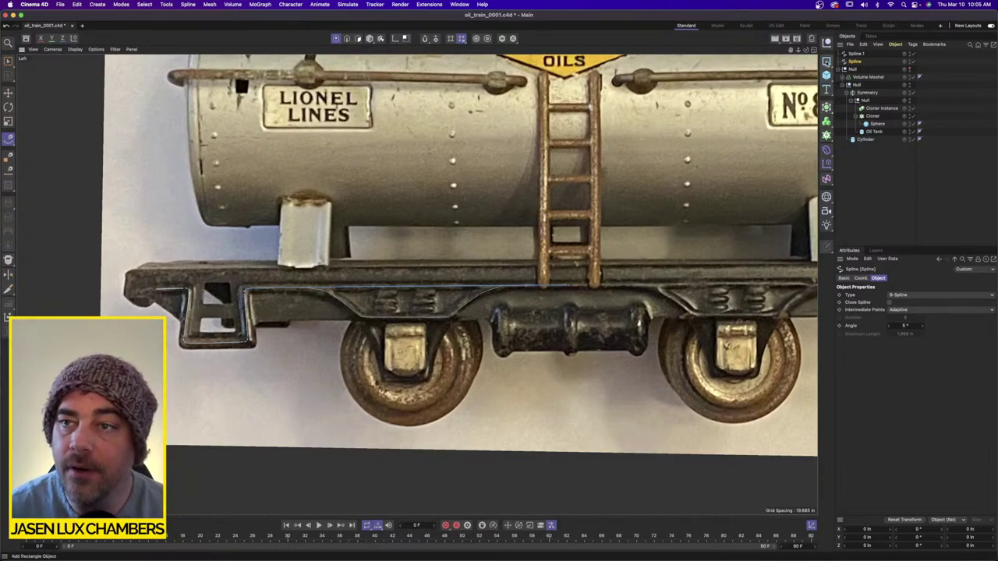
# Create a Rectangle spline and a Sweep, and place the rectangle and the long rail trim spline inside the Sweep.
pyautogui.click(827, 65)
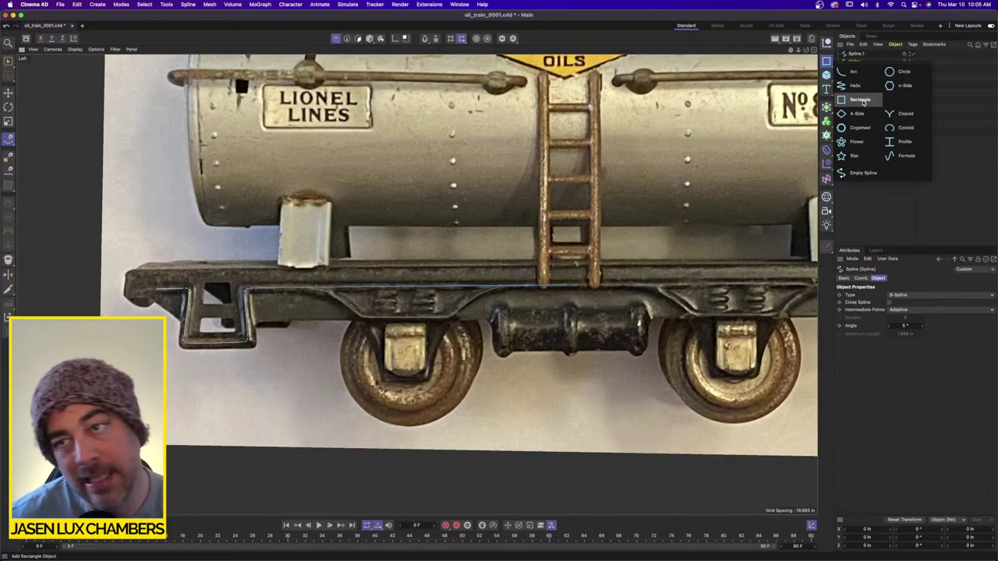
pyautogui.click(860, 100)
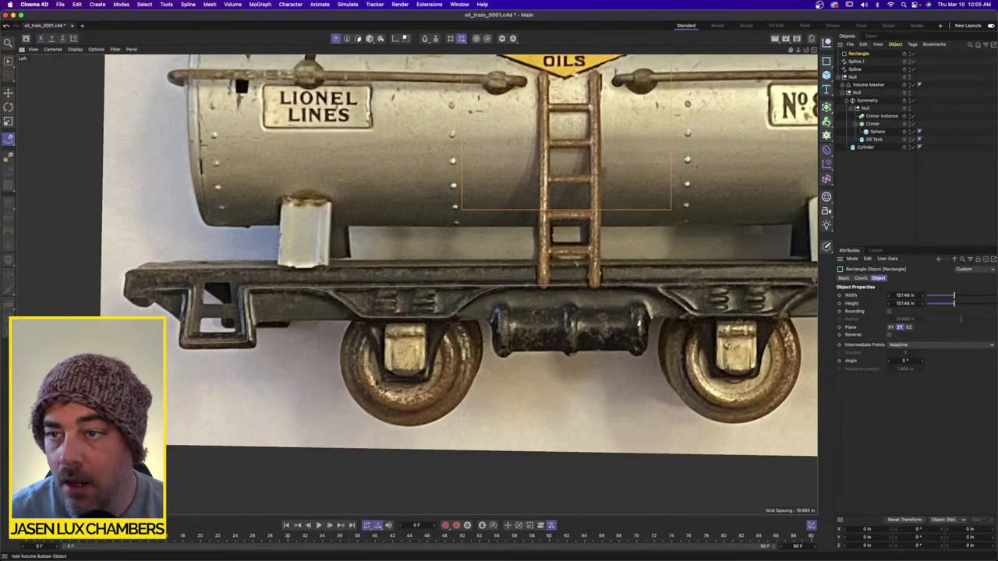
pyautogui.click(827, 108)
pyautogui.click(926, 148)
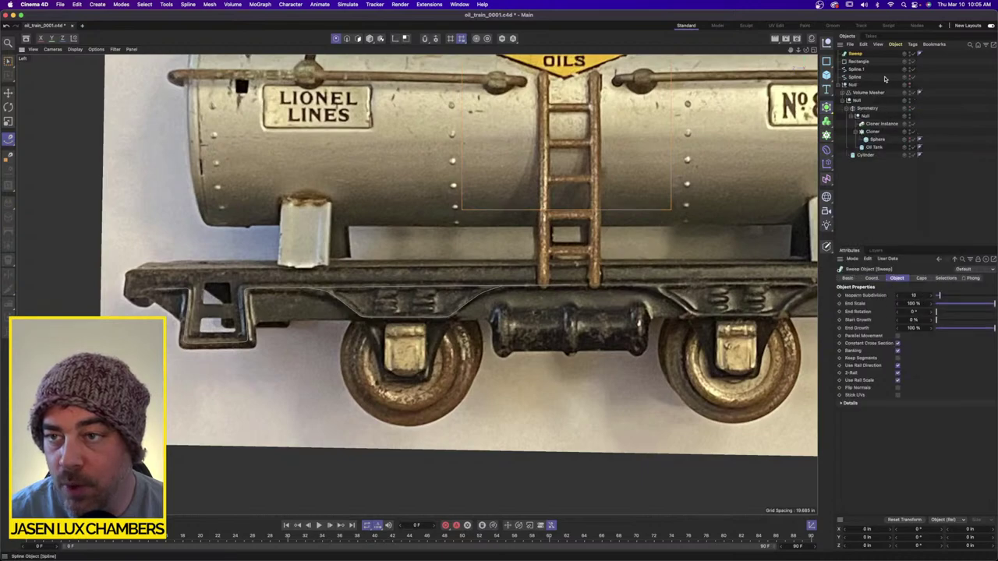
pyautogui.click(857, 70)
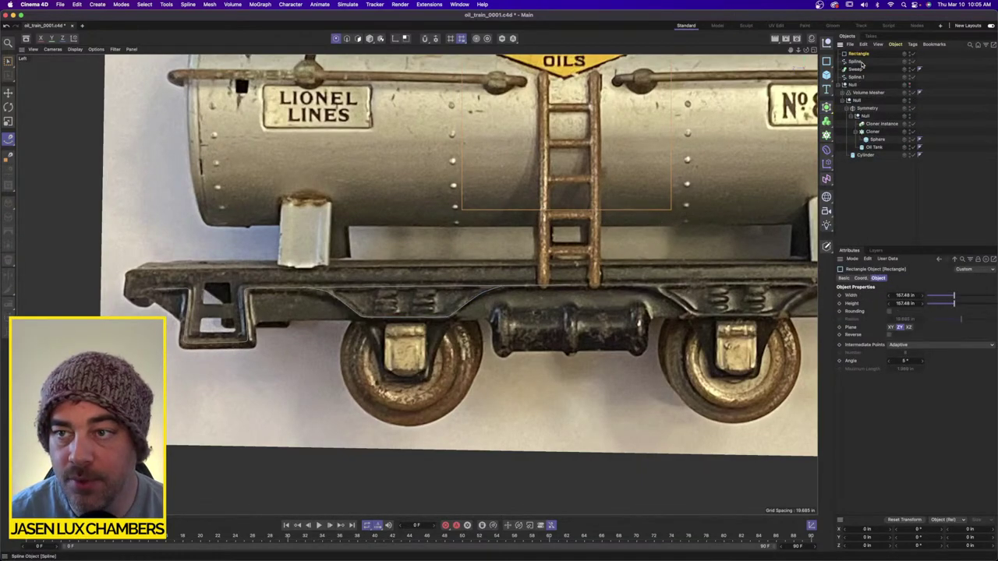
pyautogui.moveTo(861, 66); pyautogui.dragTo(856, 70)
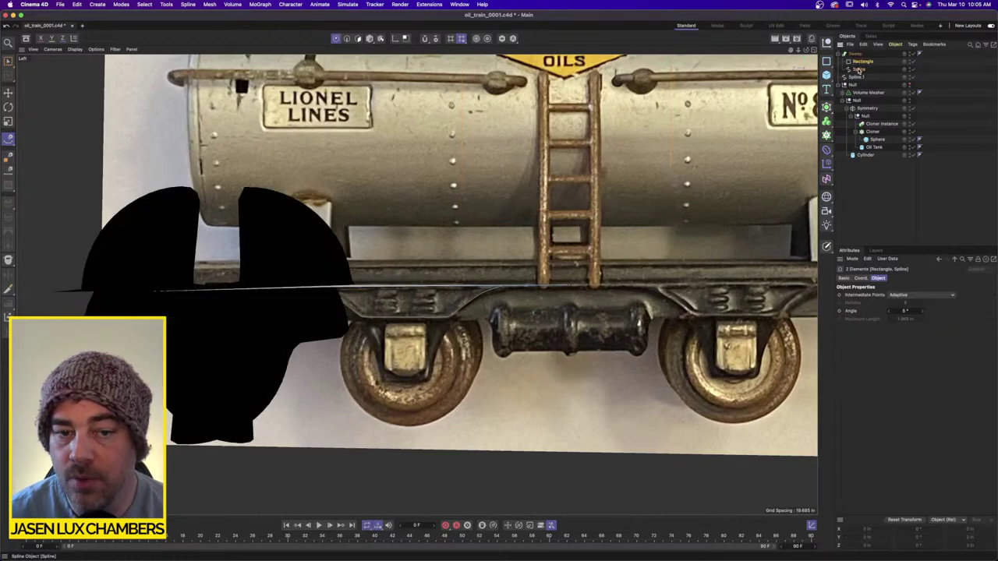
# Scale the sweep's rectangle profile down to about 27.5 in wide and high.
pyautogui.click(8, 122)
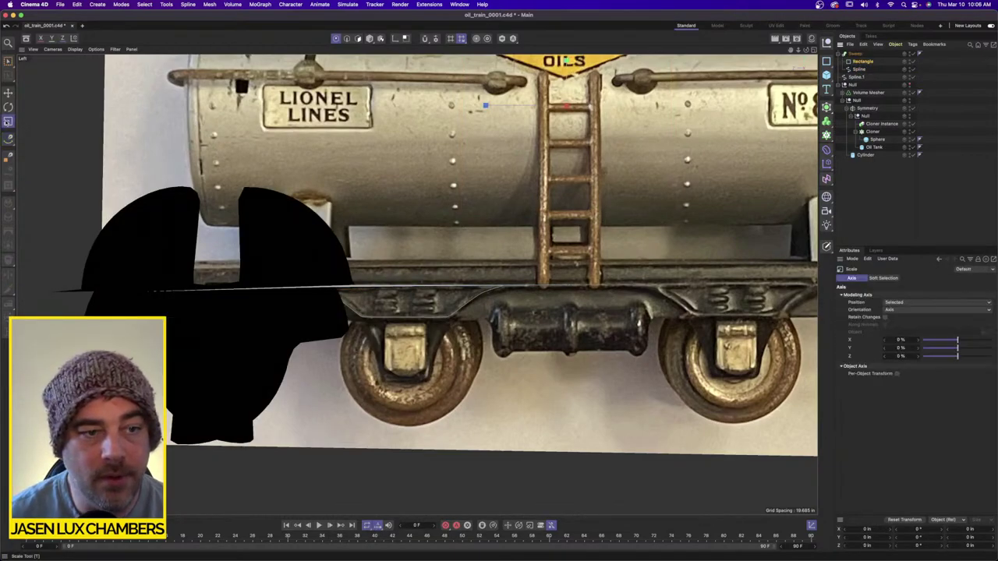
pyautogui.click(371, 39)
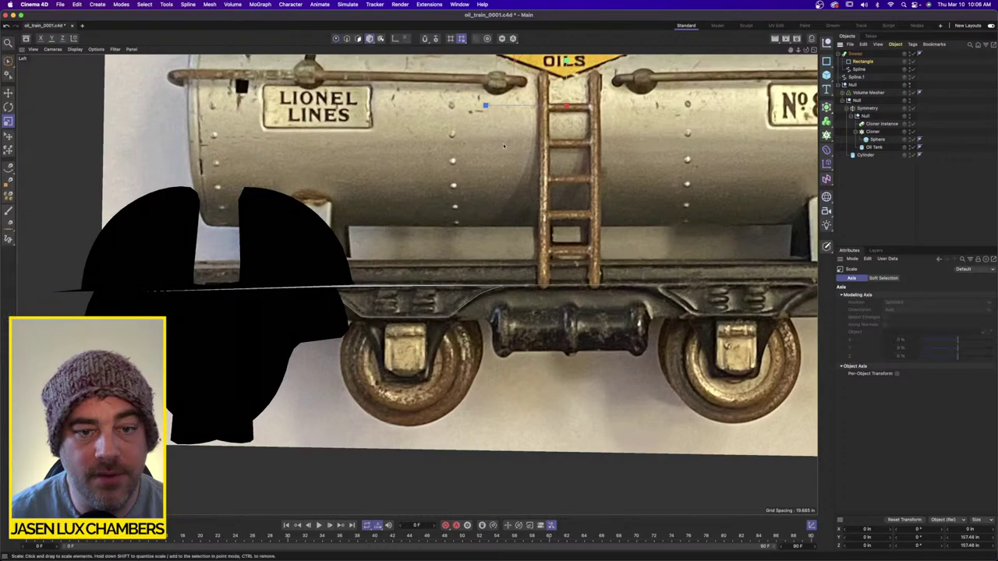
pyautogui.moveTo(586, 167); pyautogui.dragTo(273, 177)
# Compare the rectangle profile's plane orientations on the swept trim and set its plane to XY.
pyautogui.click(862, 62)
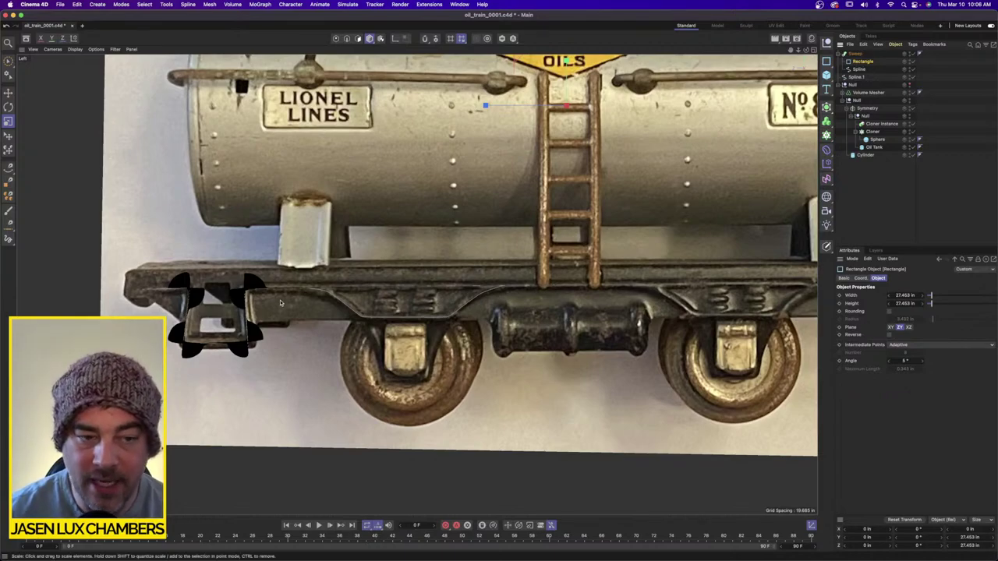
pyautogui.scroll(5, 218, 287)
pyautogui.scroll(3, 217, 287)
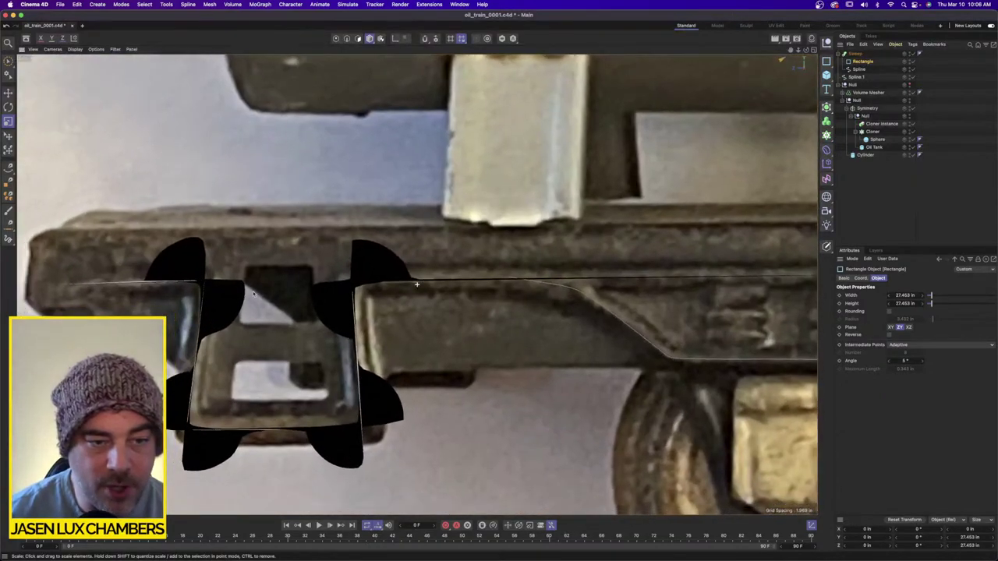
pyautogui.click(891, 327)
pyautogui.scroll(-5, 306, 262)
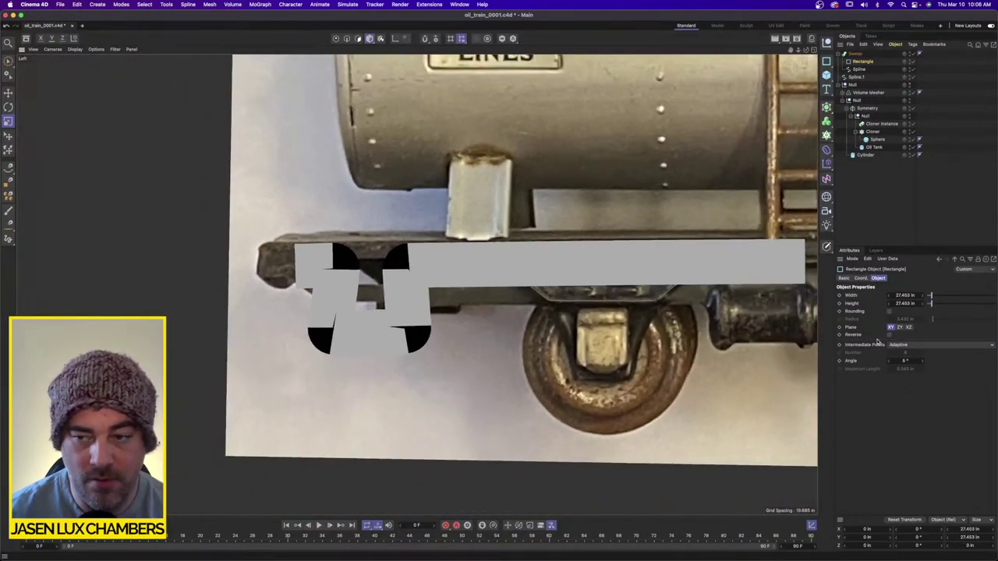
pyautogui.click(909, 328)
pyautogui.click(900, 327)
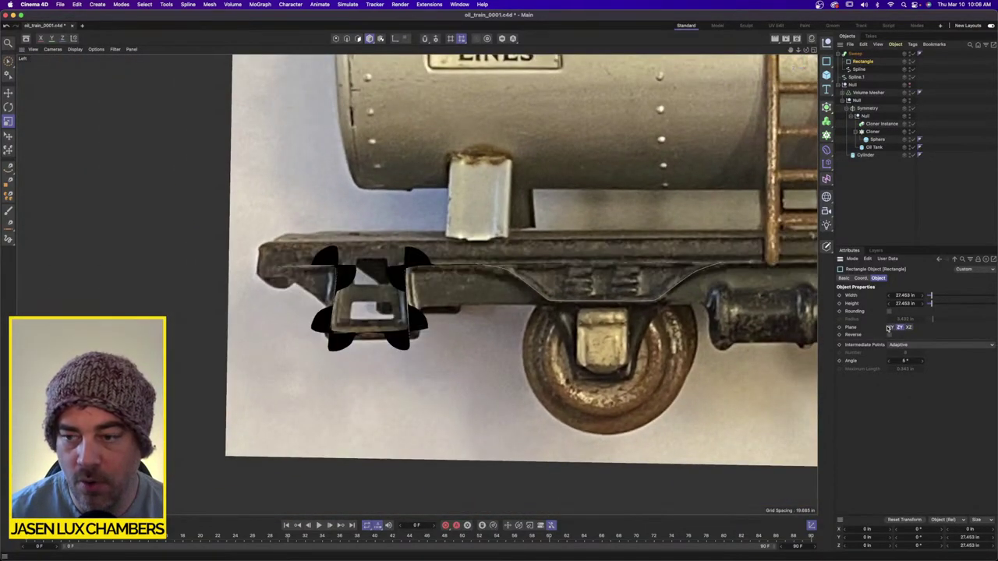
pyautogui.click(889, 327)
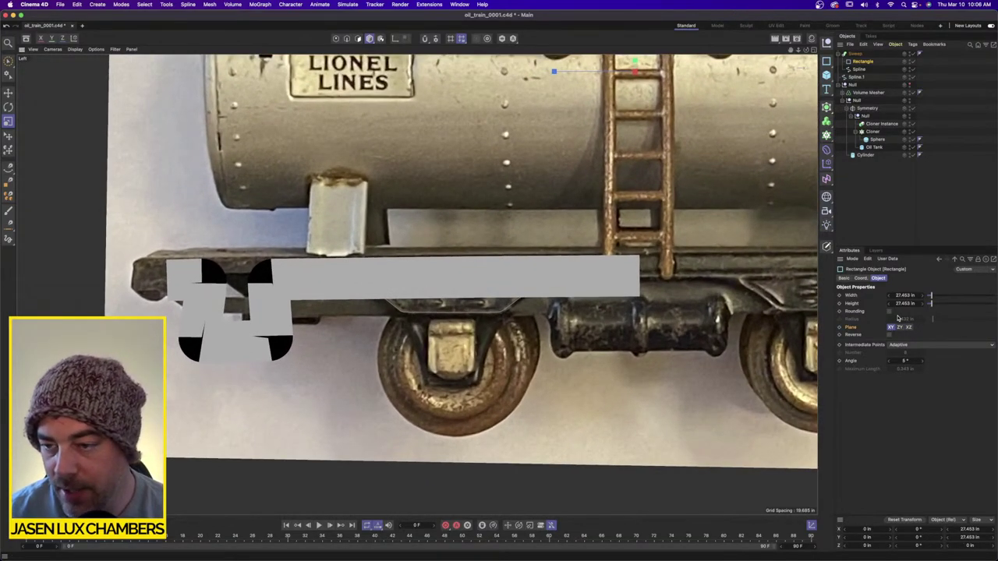
# Enable rounding on the rectangle with a 13.727 in radius, and scale the profile down to about 8.16 in wide and high.
pyautogui.click(890, 311)
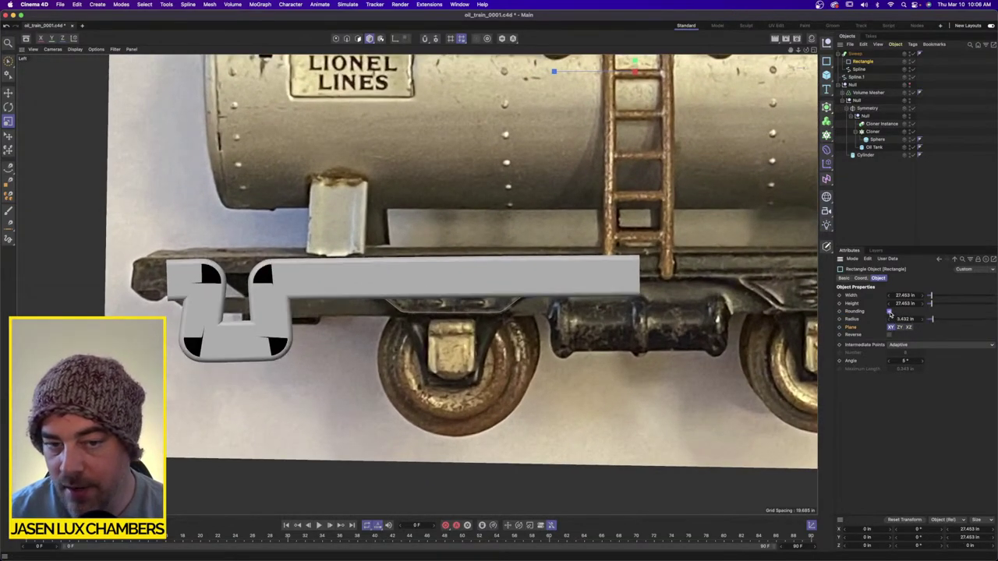
pyautogui.moveTo(938, 322); pyautogui.dragTo(994, 318)
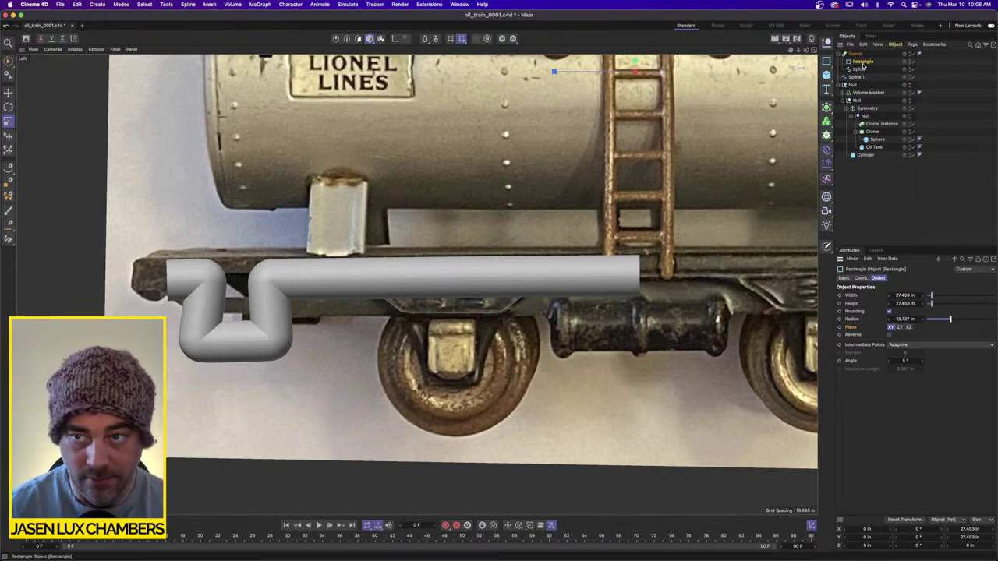
pyautogui.click(9, 124)
pyautogui.moveTo(335, 195); pyautogui.dragTo(238, 190)
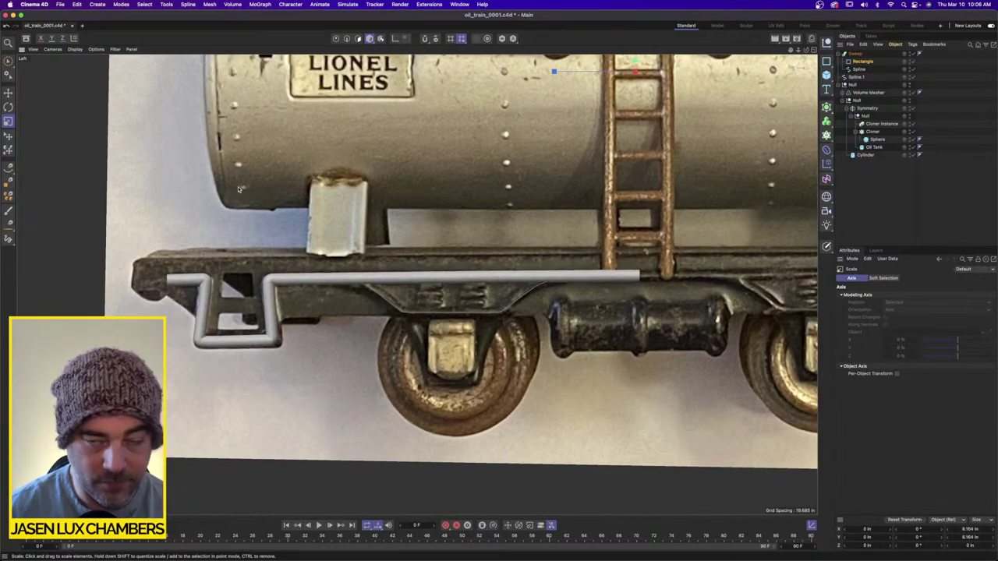
# Try heights of 10 in and 7 in for the trim sweep's rounded rectangle profile.
pyautogui.click(857, 62)
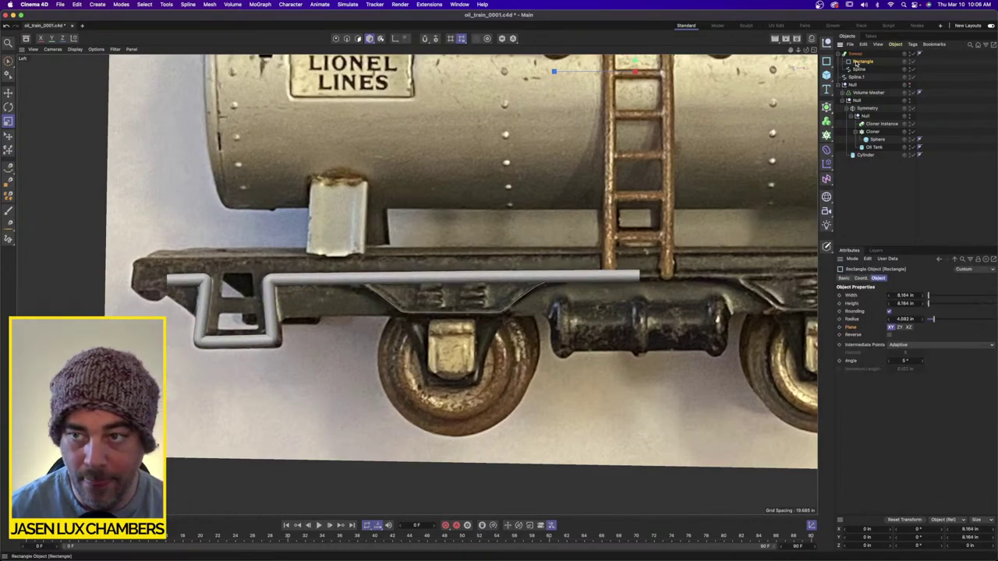
pyautogui.click(914, 304)
pyautogui.write('10')
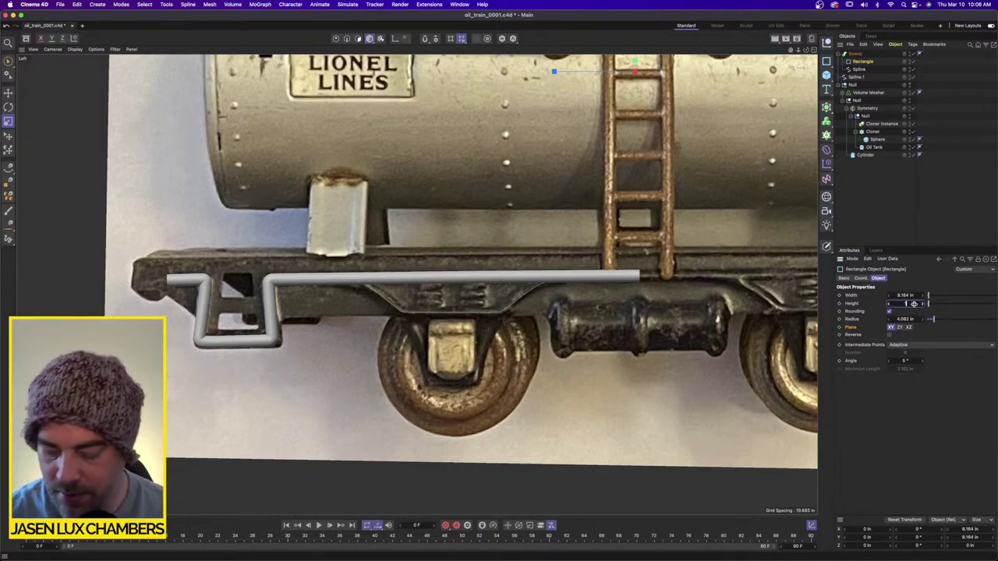
pyautogui.press('Return')
pyautogui.click(913, 304)
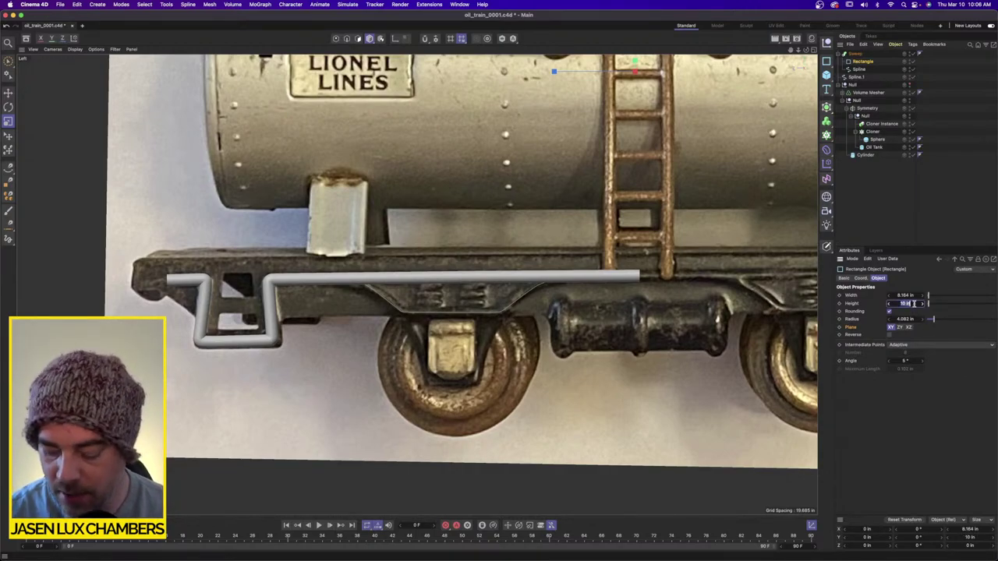
pyautogui.write('7')
pyautogui.press('Return')
# Try the rectangle profile at 10 in wide, and set its width to 11 in.
pyautogui.click(912, 295)
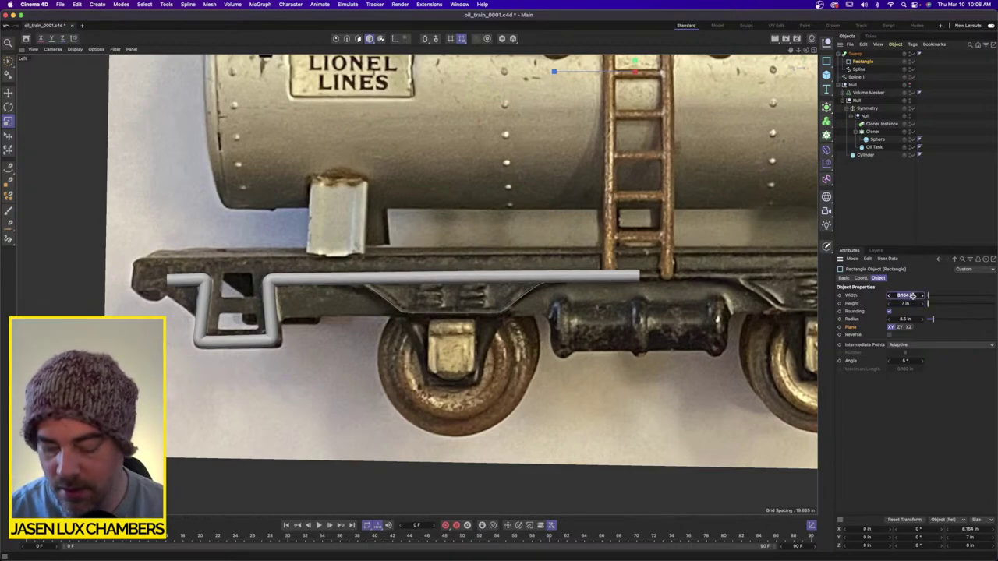
pyautogui.write('10')
pyautogui.press('Return')
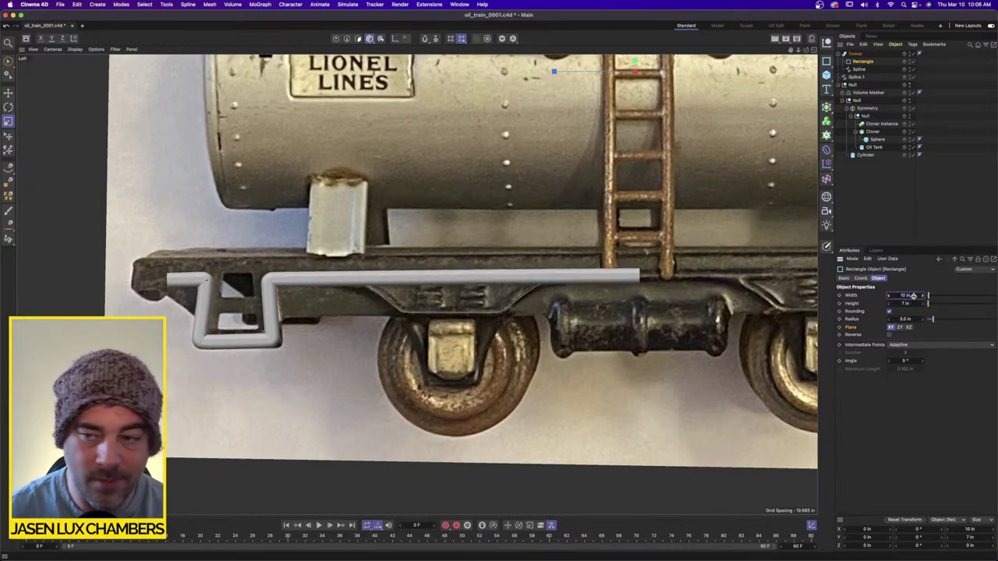
pyautogui.click(914, 295)
pyautogui.write('11')
pyautogui.press('Tab')
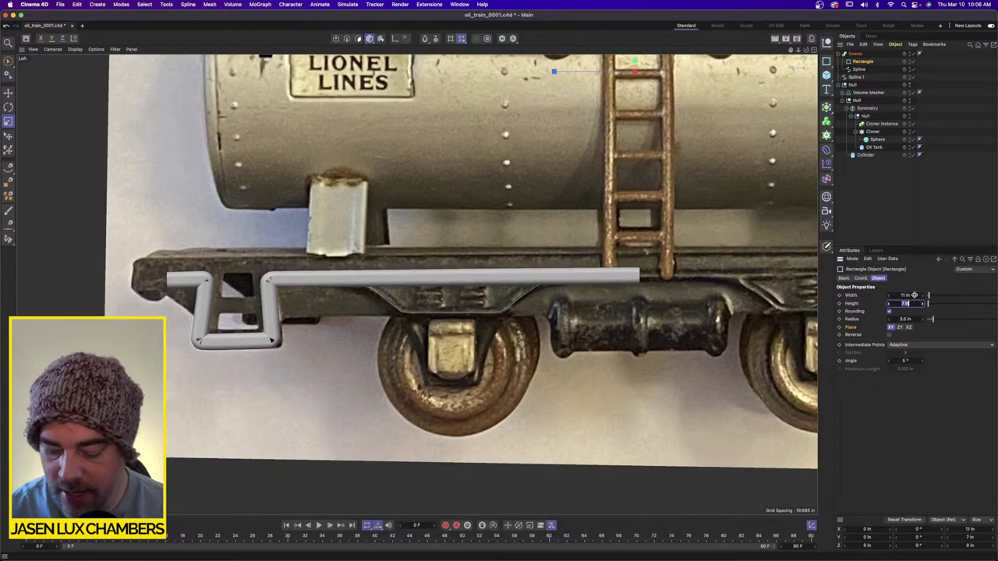
# Try the rectangle profile at 8 in high with a 4 in rounding radius.
pyautogui.scroll(-2, 370, 292)
pyautogui.scroll(5, 369, 293)
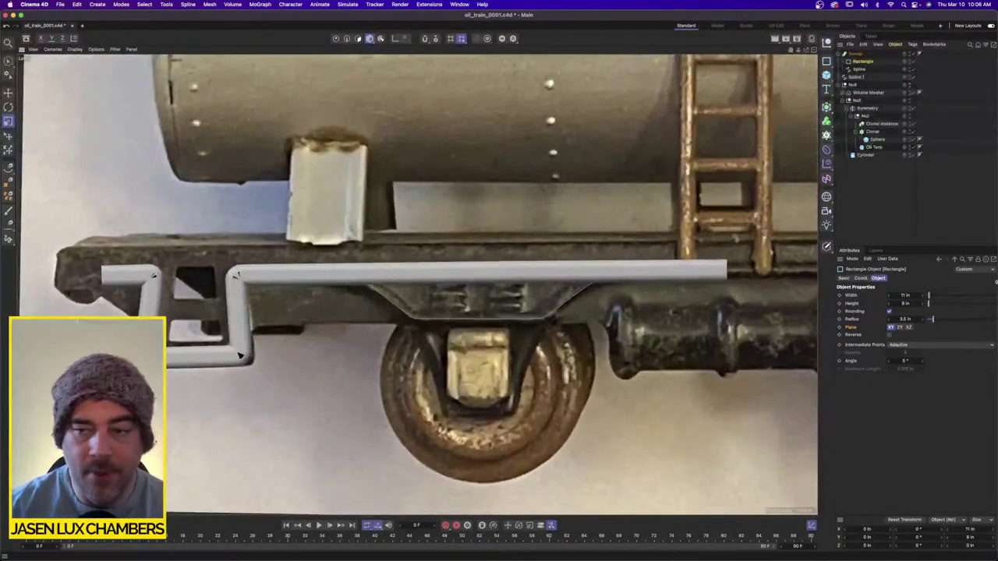
pyautogui.moveTo(937, 321); pyautogui.dragTo(996, 317)
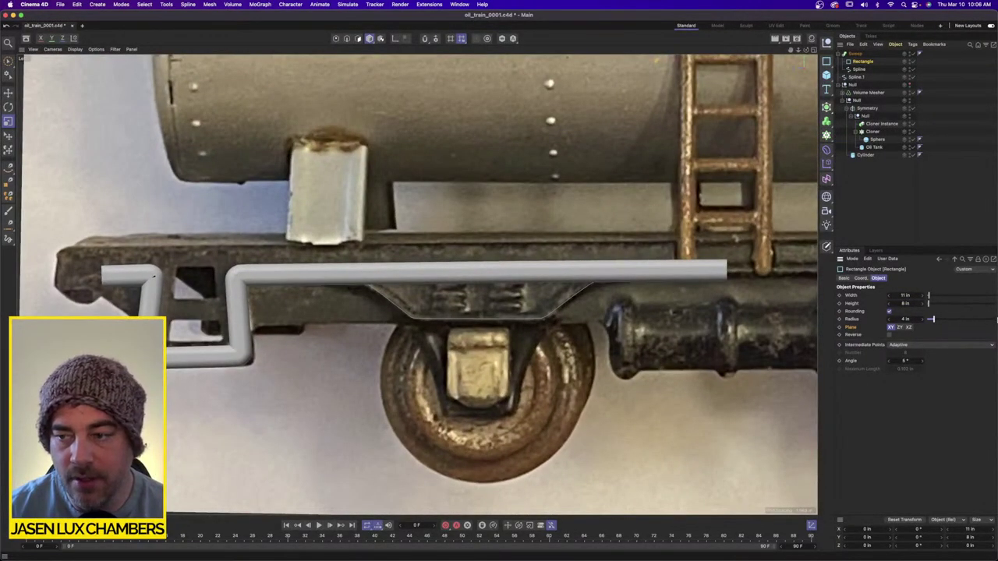
# Set the rectangle profile's height to 11 in and raise its rounding radius to 5.5 in.
pyautogui.doubleClick(909, 296)
pyautogui.press('Tab')
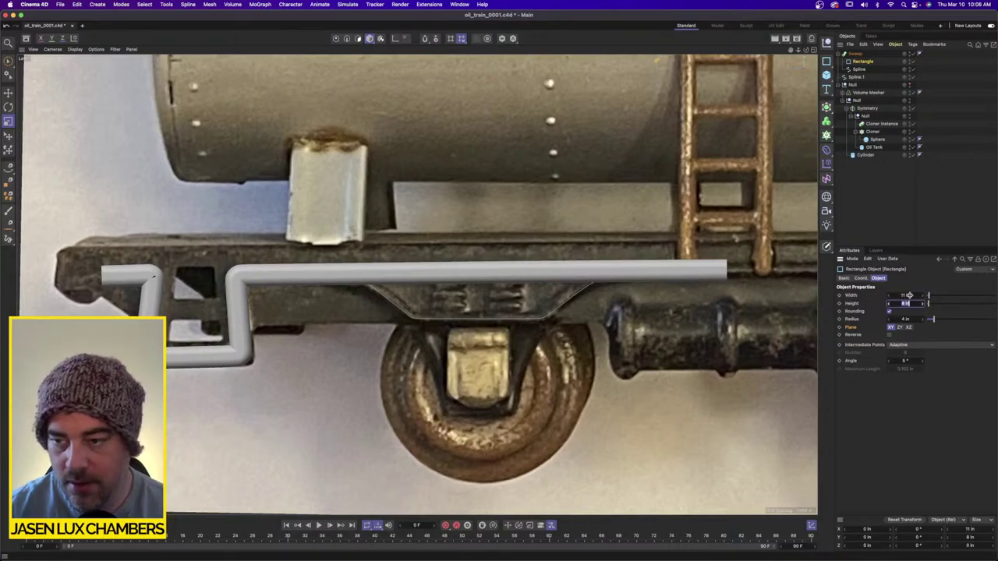
pyautogui.write('11')
pyautogui.press('Return')
pyautogui.moveTo(941, 322); pyautogui.dragTo(994, 319)
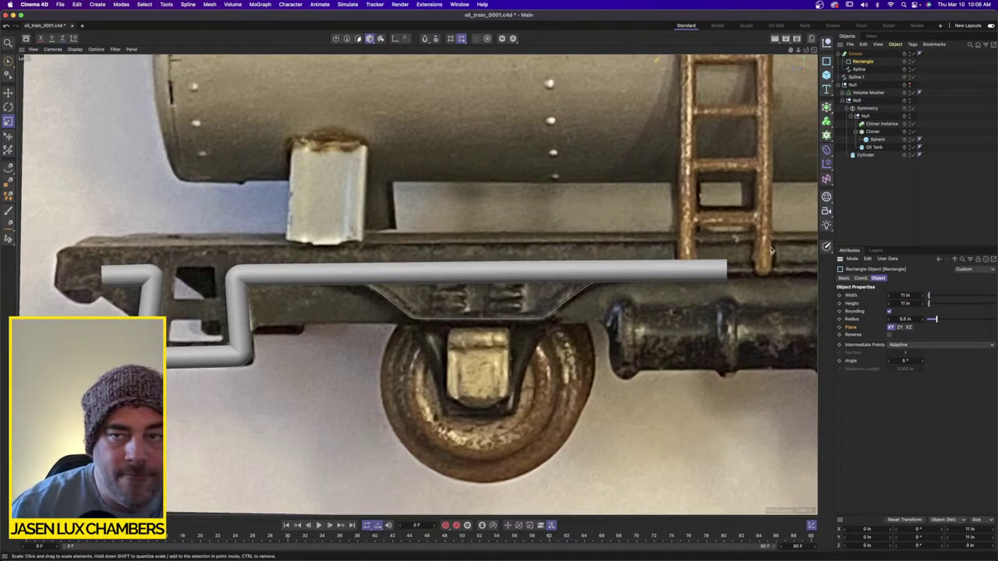
# Duplicate the rail trim sweep and replace the copy's path with the second, angled trim spline.
pyautogui.click(813, 50)
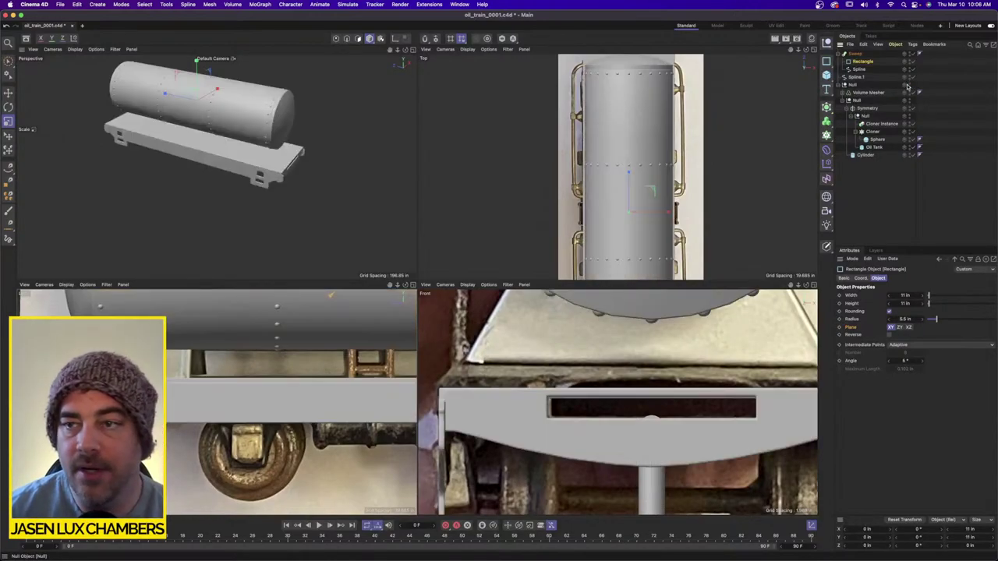
pyautogui.click(861, 70)
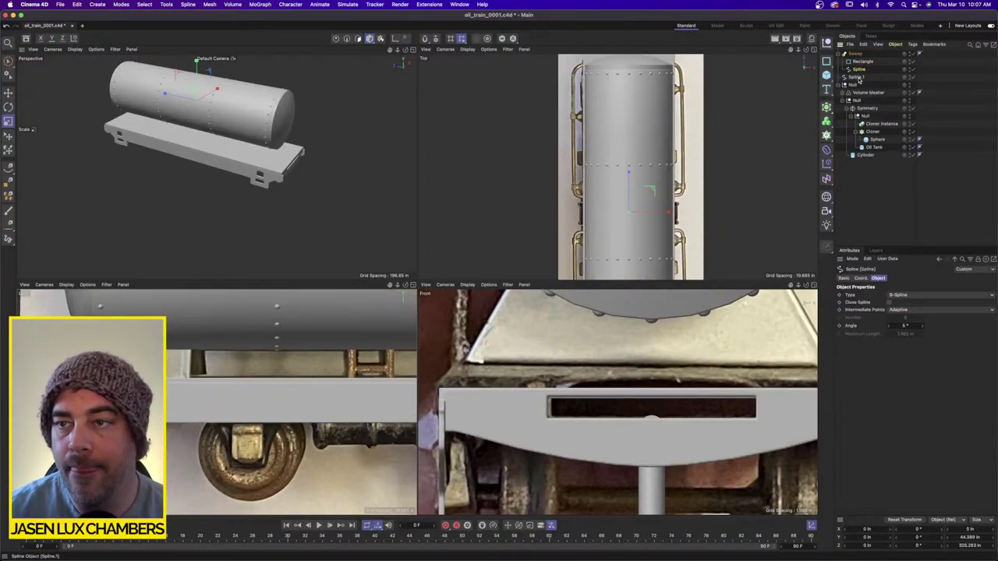
pyautogui.click(856, 54)
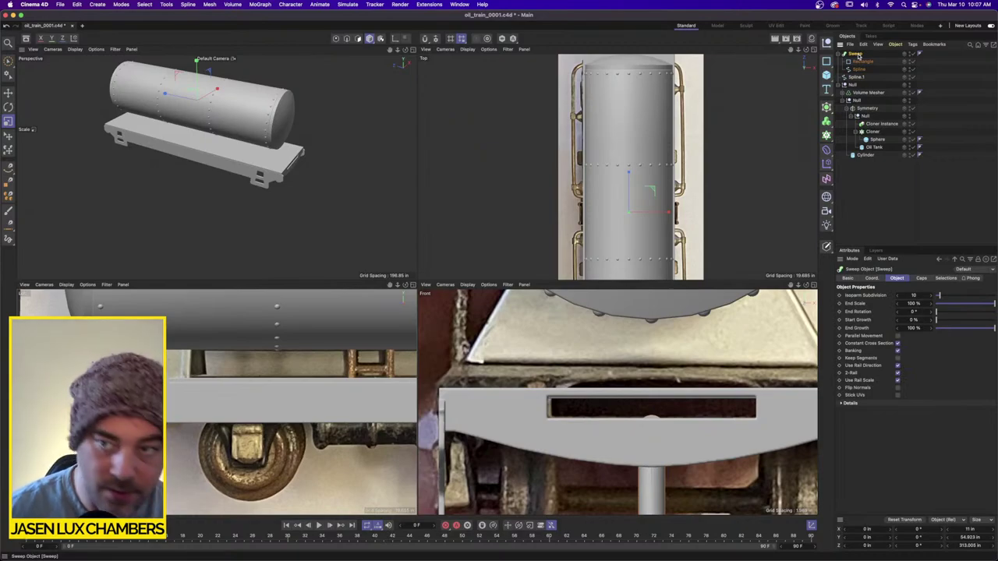
pyautogui.press('super+c')
pyautogui.press('super+v')
pyautogui.click(860, 69)
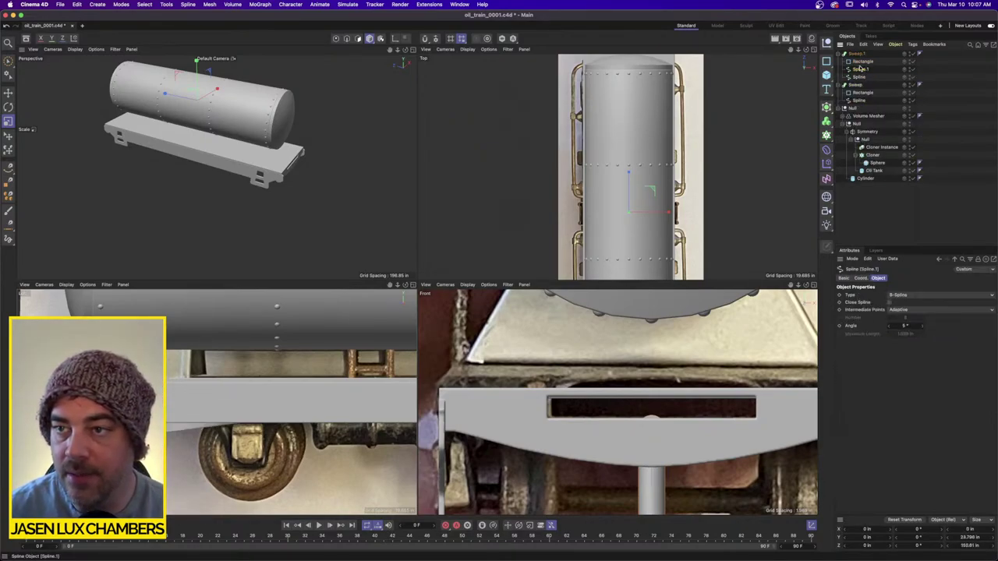
pyautogui.click(859, 78)
pyautogui.press('Delete')
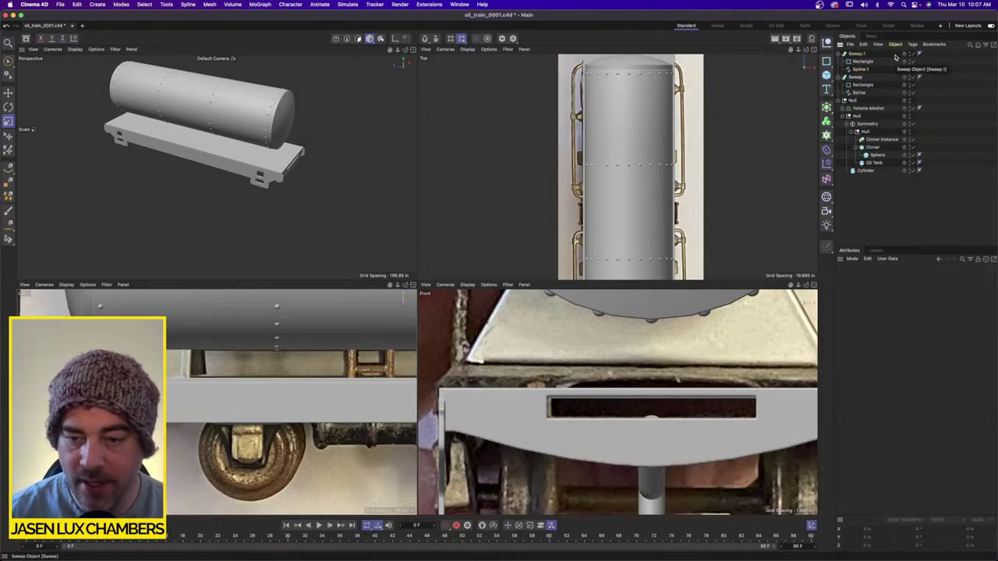
# Select all points of both trim path splines and move them sideways onto the outer face of the frame.
pyautogui.click(860, 69)
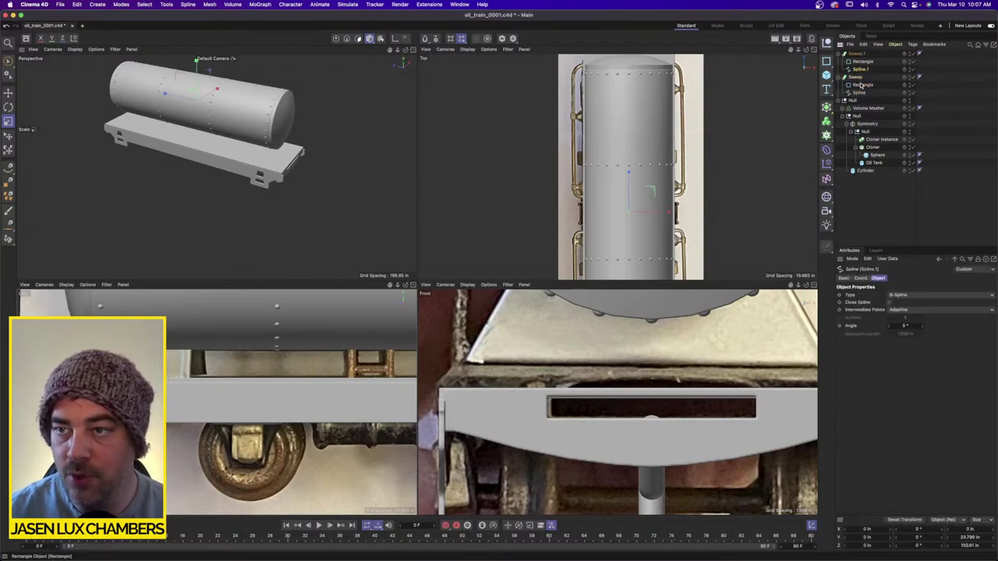
pyautogui.keyDown('super'); pyautogui.click(859, 93); pyautogui.keyUp('super')
pyautogui.click(336, 38)
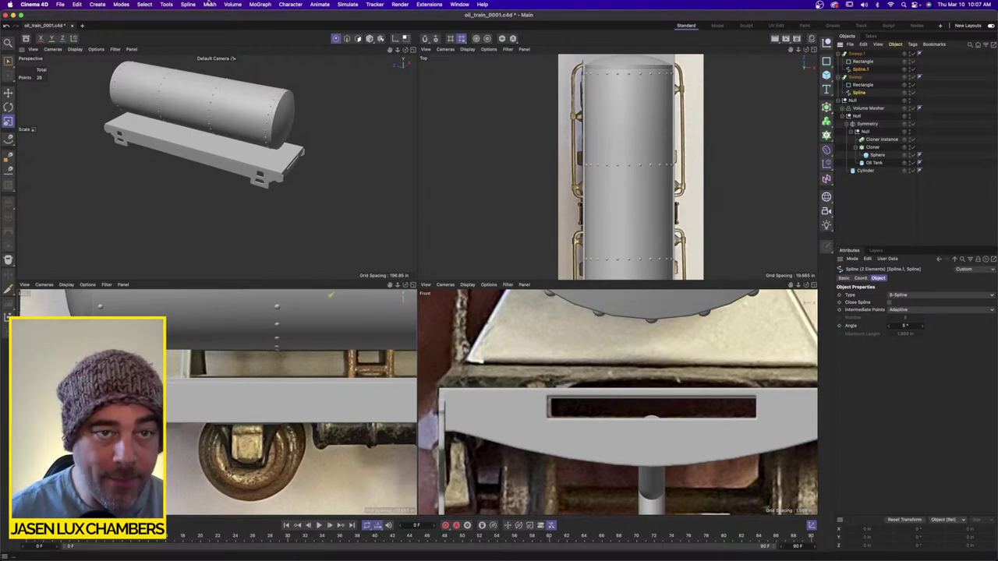
pyautogui.click(8, 93)
pyautogui.press('super+a')
pyautogui.keyDown('alt'); pyautogui.moveTo(211, 185); pyautogui.dragTo(204, 176); pyautogui.keyUp('alt')
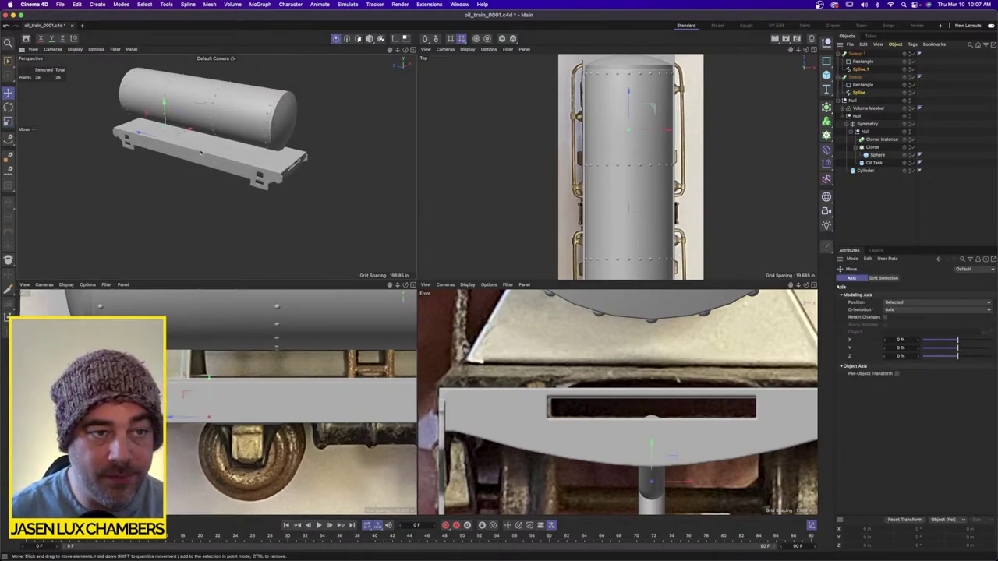
pyautogui.moveTo(191, 130); pyautogui.dragTo(169, 138)
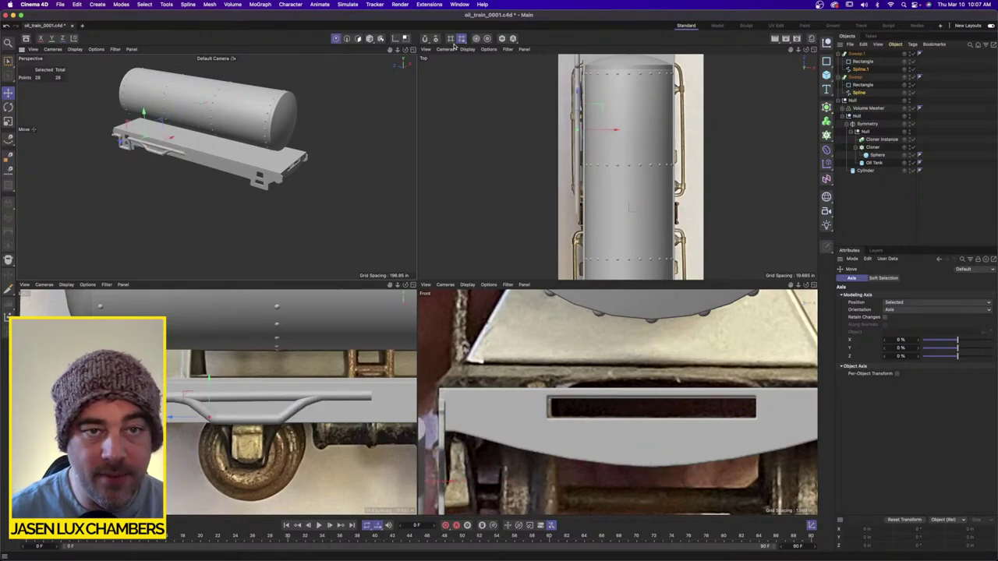
pyautogui.click(410, 50)
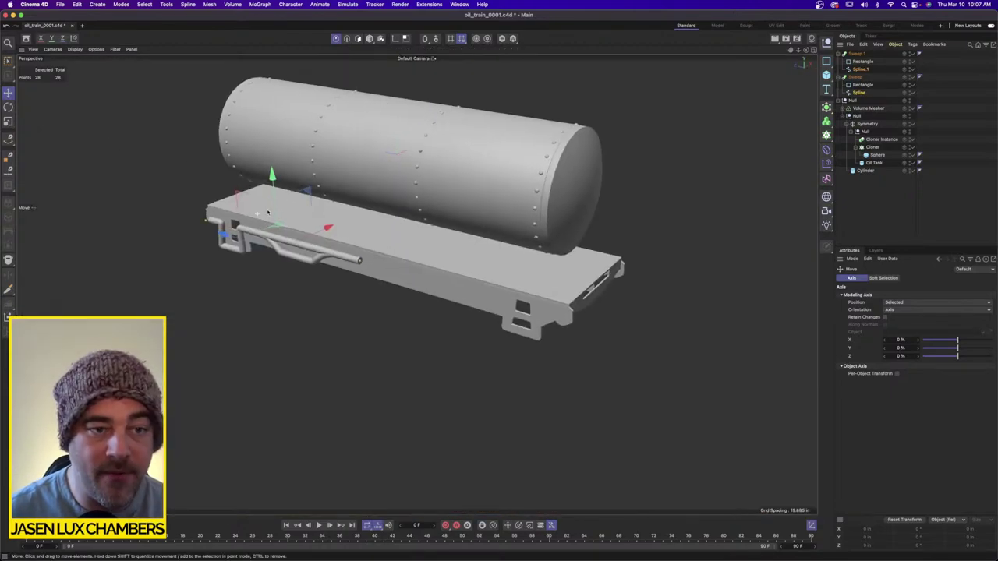
pyautogui.scroll(5, 357, 226)
pyautogui.keyDown('alt'); pyautogui.moveTo(357, 226); pyautogui.dragTo(373, 212); pyautogui.keyUp('alt')
pyautogui.moveTo(331, 270); pyautogui.dragTo(329, 312)
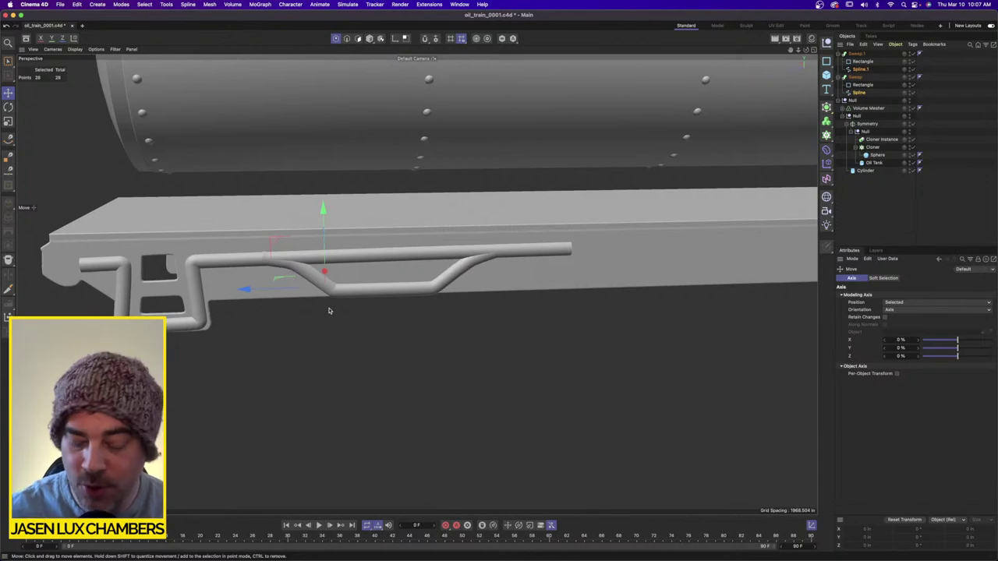
# Examine how both swept trims sit against the frame's side from several angles.
pyautogui.keyDown('alt'); pyautogui.moveTo(329, 310); pyautogui.dragTo(312, 305); pyautogui.keyUp('alt')
pyautogui.scroll(-5, 407, 272)
pyautogui.keyDown('alt'); pyautogui.moveTo(425, 294); pyautogui.dragTo(346, 334, button='middle'); pyautogui.keyUp('alt')
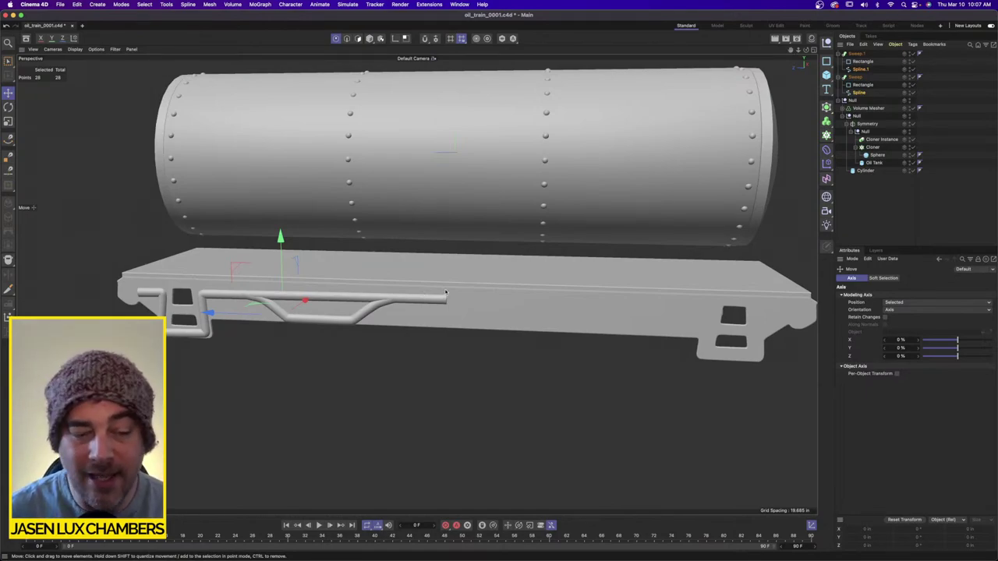
pyautogui.keyDown('alt'); pyautogui.moveTo(448, 291); pyautogui.dragTo(413, 283); pyautogui.keyUp('alt')
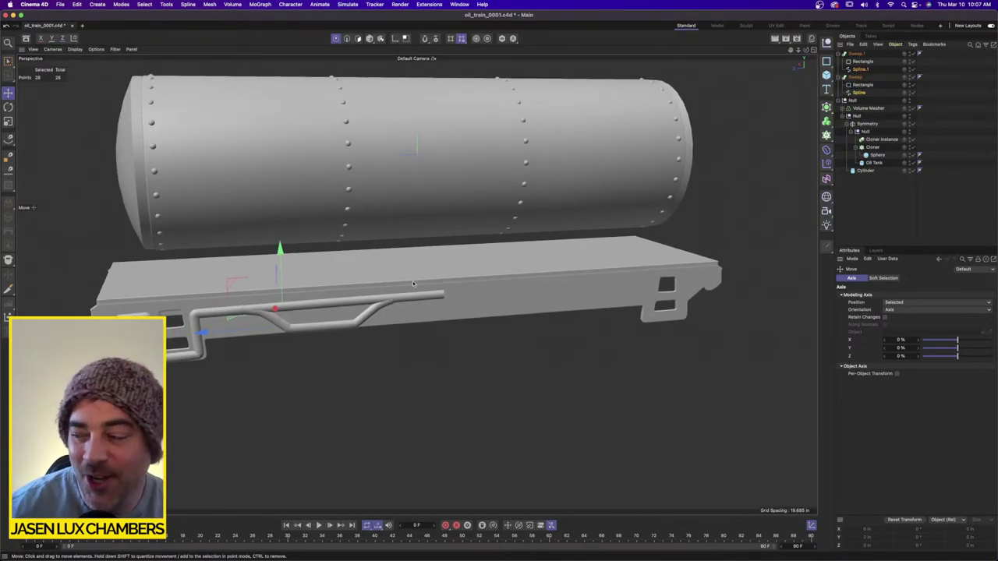
pyautogui.keyDown('alt'); pyautogui.moveTo(440, 333); pyautogui.dragTo(398, 268); pyautogui.keyUp('alt')
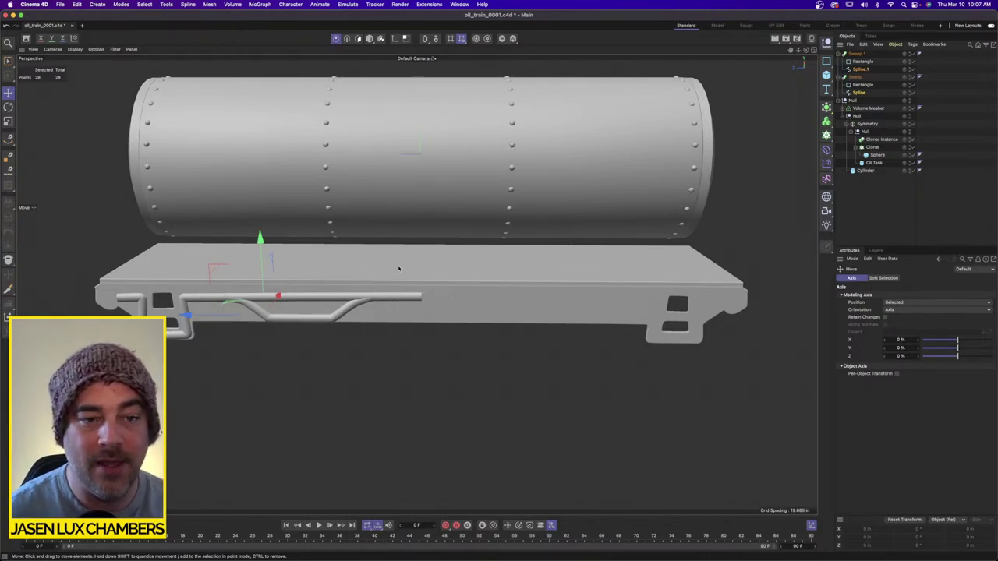
pyautogui.keyDown('alt'); pyautogui.moveTo(380, 282); pyautogui.dragTo(424, 290); pyautogui.keyUp('alt')
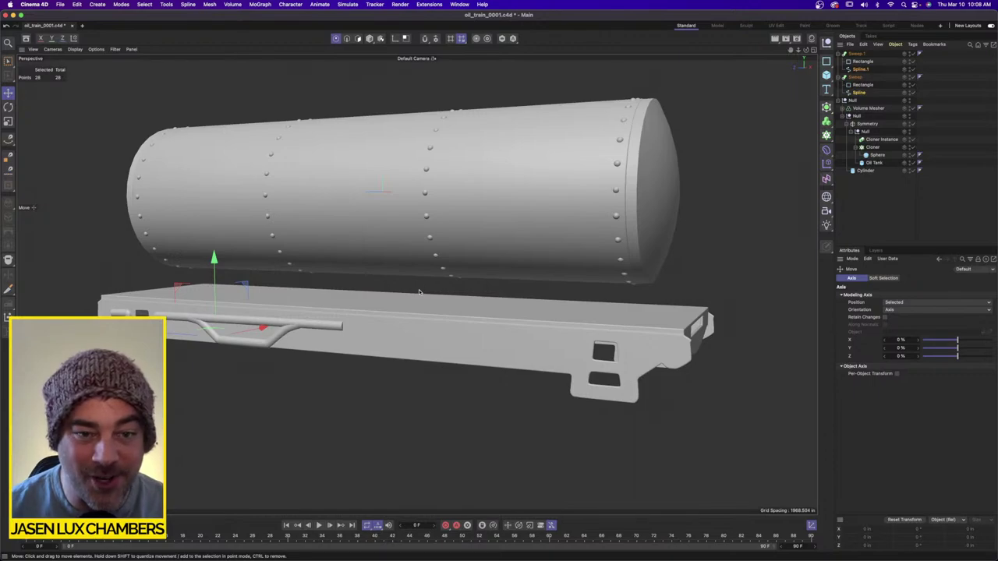
pyautogui.keyDown('alt'); pyautogui.moveTo(418, 292); pyautogui.dragTo(304, 285); pyautogui.keyUp('alt')
pyautogui.scroll(1, 304, 285)
# Shift the long trim spline's step-end points about 5.6 in toward the frame's end, and select the step's lower points.
pyautogui.click(861, 70)
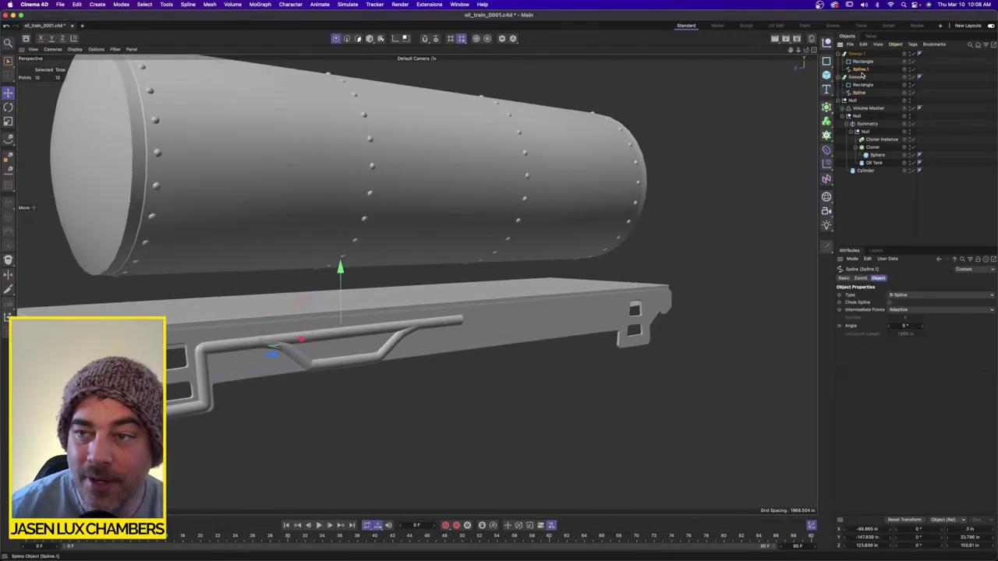
pyautogui.click(858, 93)
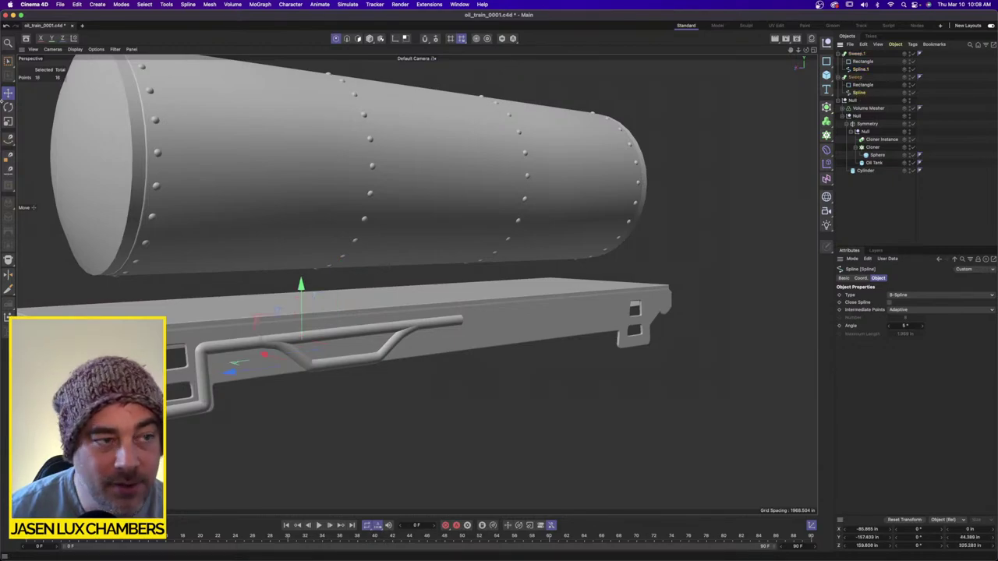
pyautogui.click(8, 61)
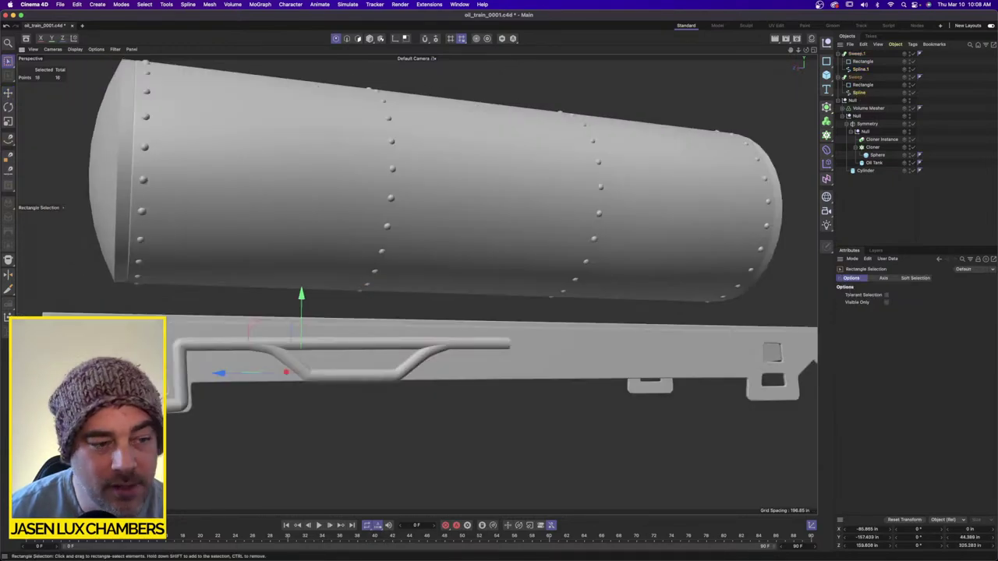
pyautogui.moveTo(70, 332); pyautogui.dragTo(134, 425)
pyautogui.moveTo(28, 374); pyautogui.dragTo(22, 375)
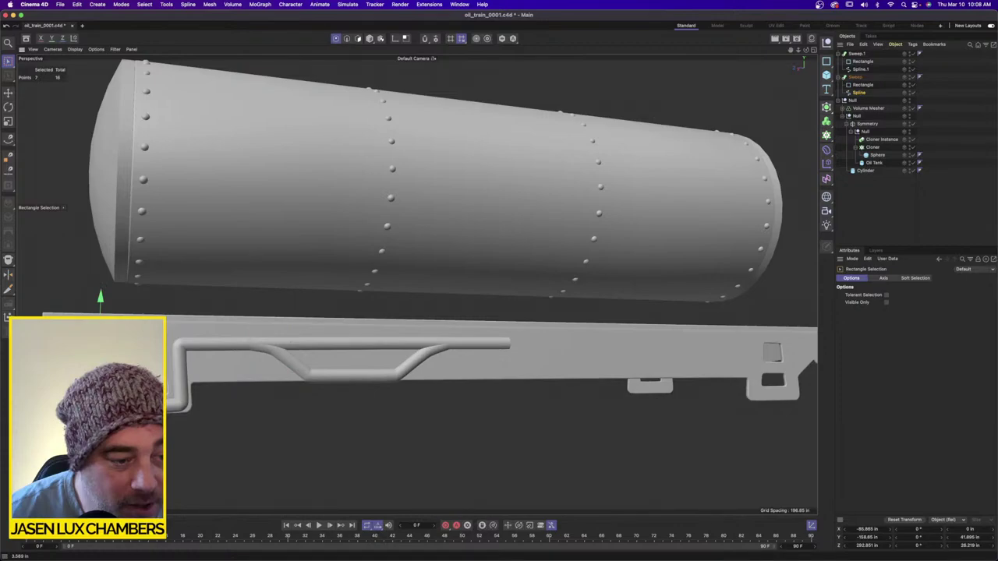
pyautogui.keyDown('alt'); pyautogui.moveTo(132, 374); pyautogui.dragTo(269, 466); pyautogui.keyUp('alt')
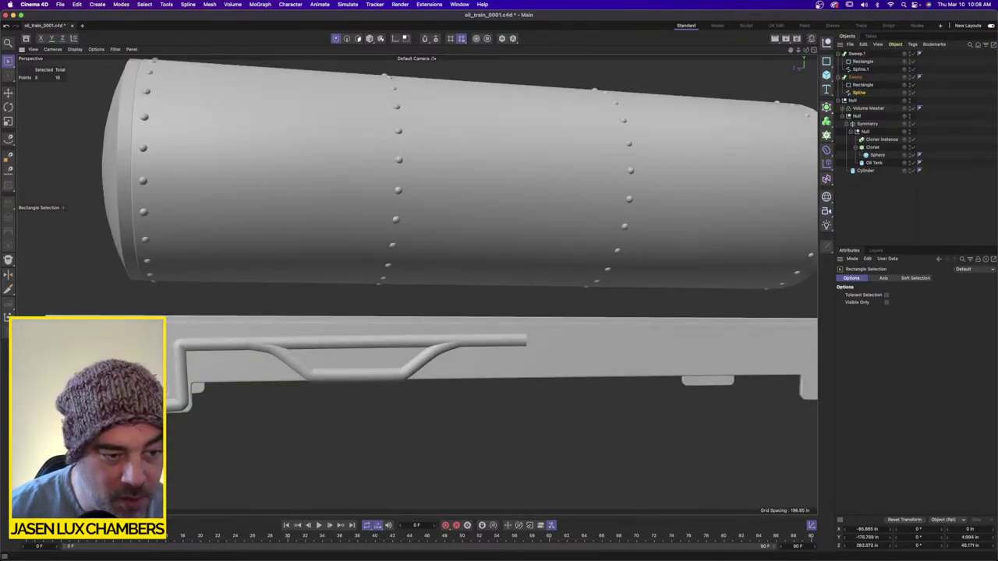
# Examine the trim's fit around the end step and along the frame from both ends of the car.
pyautogui.keyDown('alt'); pyautogui.moveTo(436, 345); pyautogui.dragTo(343, 345, button='right'); pyautogui.keyUp('alt')
pyautogui.keyDown('alt'); pyautogui.moveTo(437, 345); pyautogui.dragTo(499, 366); pyautogui.keyUp('alt')
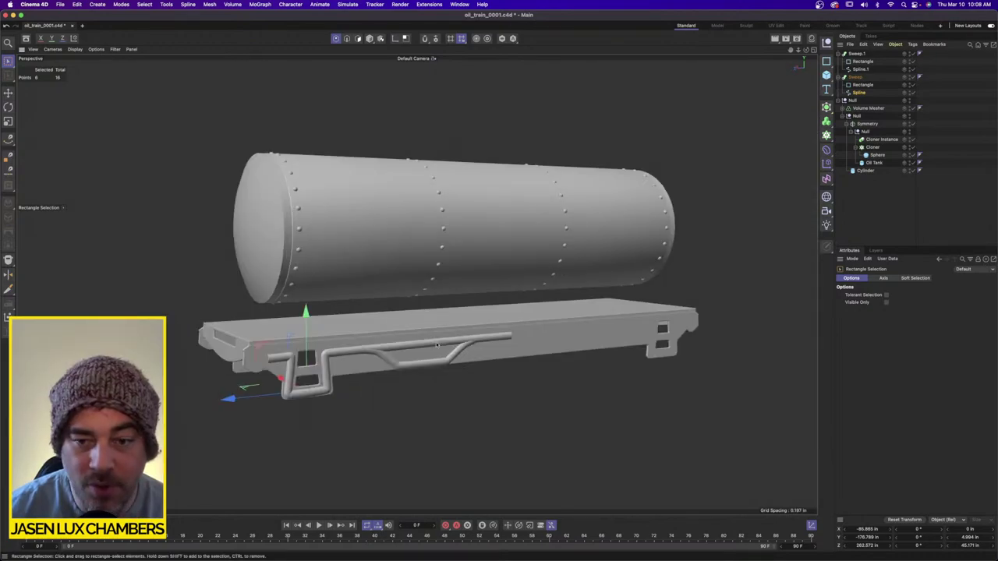
pyautogui.keyDown('alt'); pyautogui.moveTo(436, 344); pyautogui.dragTo(428, 364); pyautogui.keyUp('alt')
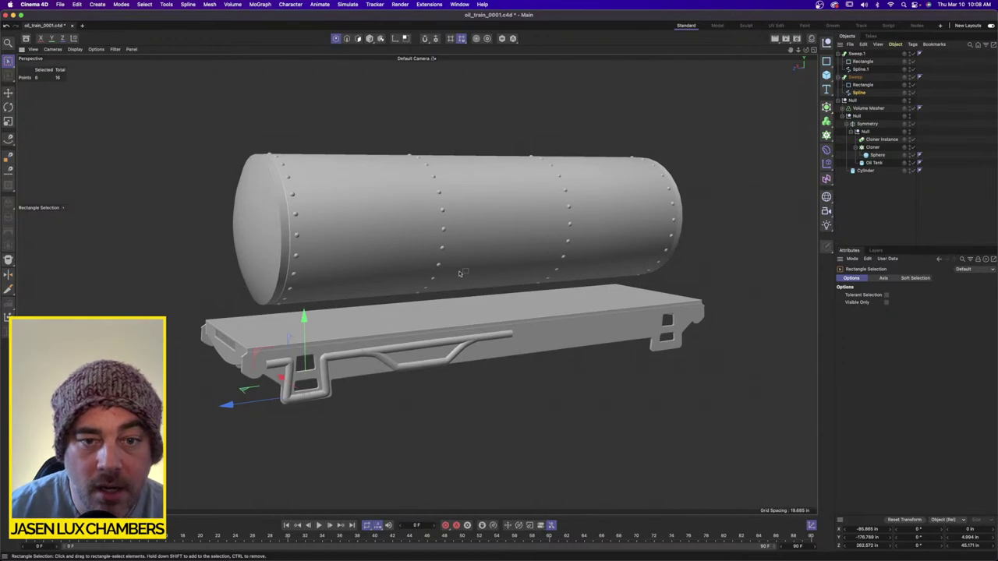
pyautogui.keyDown('alt'); pyautogui.moveTo(459, 273); pyautogui.dragTo(310, 117); pyautogui.keyUp('alt')
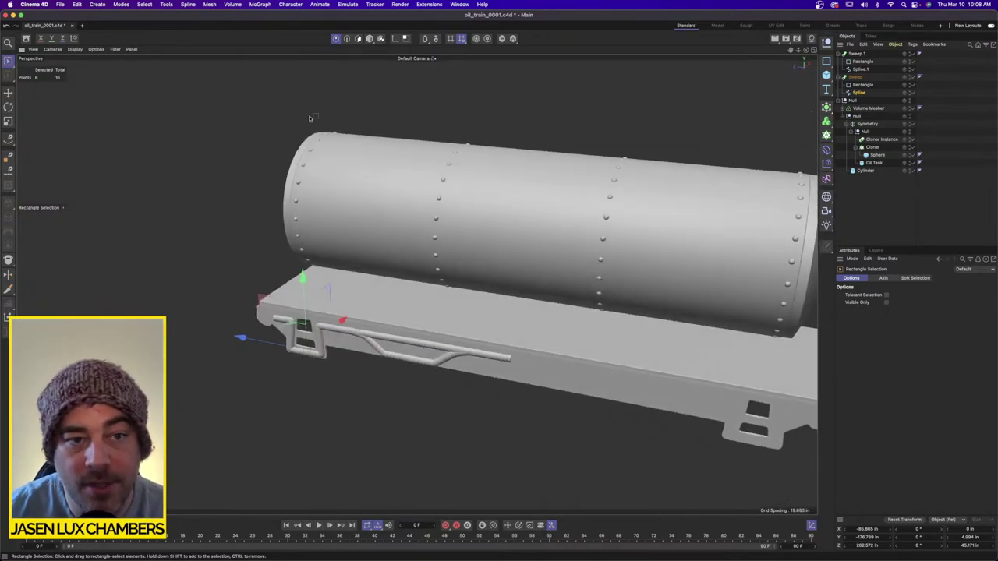
pyautogui.keyDown('alt'); pyautogui.moveTo(447, 224); pyautogui.dragTo(431, 221, button='right'); pyautogui.keyUp('alt')
pyautogui.keyDown('alt'); pyautogui.moveTo(361, 196); pyautogui.dragTo(316, 187, button='middle'); pyautogui.keyUp('alt')
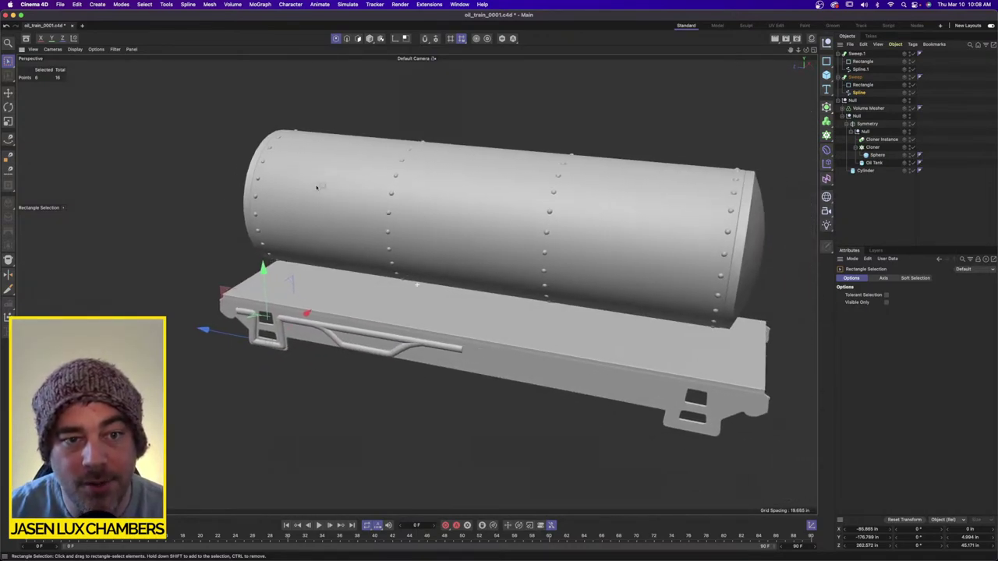
pyautogui.keyDown('alt'); pyautogui.moveTo(260, 167); pyautogui.dragTo(427, 268); pyautogui.keyUp('alt')
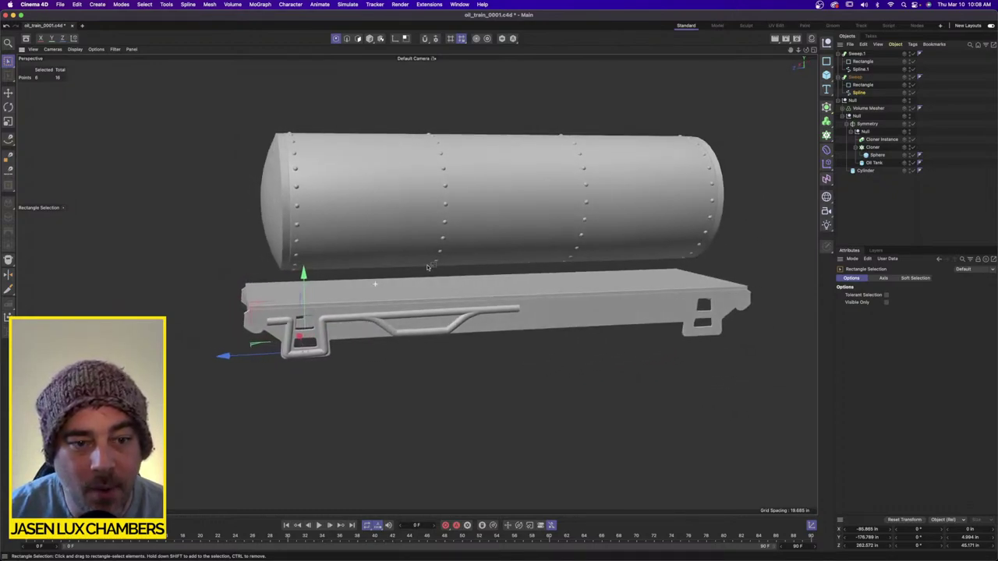
# Select both trim path splines and raise all their points slightly along the frame's side.
pyautogui.keyDown('alt'); pyautogui.moveTo(427, 267); pyautogui.dragTo(435, 271, button='right'); pyautogui.keyUp('alt')
pyautogui.keyDown('alt'); pyautogui.moveTo(390, 317); pyautogui.dragTo(451, 318, button='right'); pyautogui.keyUp('alt')
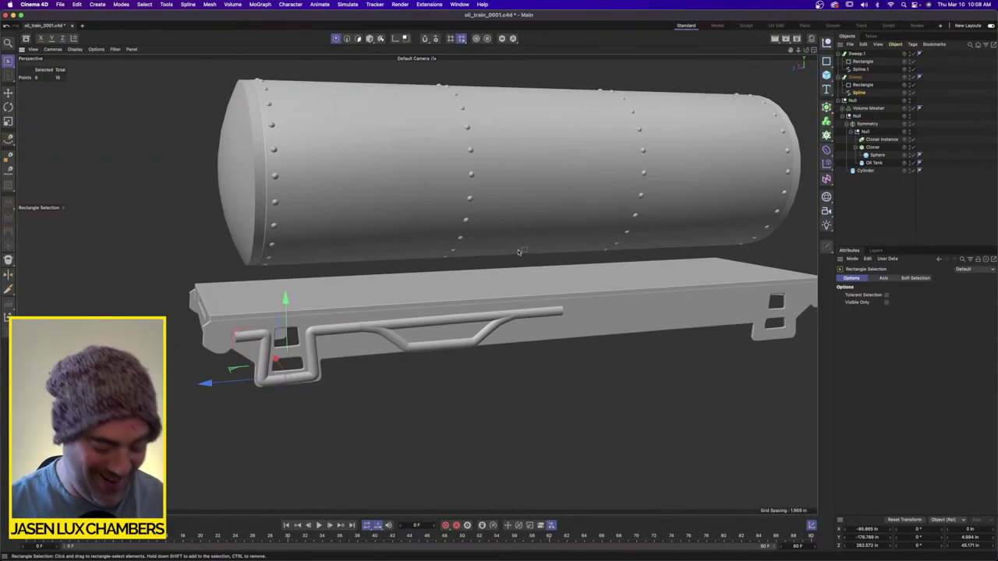
pyautogui.keyDown('alt'); pyautogui.moveTo(499, 249); pyautogui.dragTo(392, 258); pyautogui.keyUp('alt')
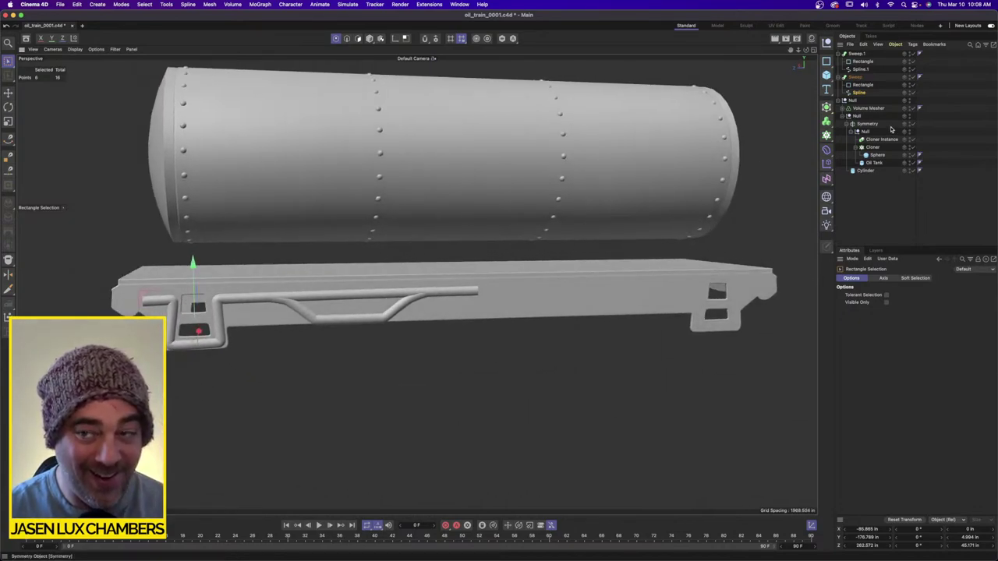
pyautogui.keyDown('alt'); pyautogui.moveTo(300, 282); pyautogui.dragTo(308, 238); pyautogui.keyUp('alt')
pyautogui.keyDown('shift'); pyautogui.click(860, 68); pyautogui.keyUp('shift')
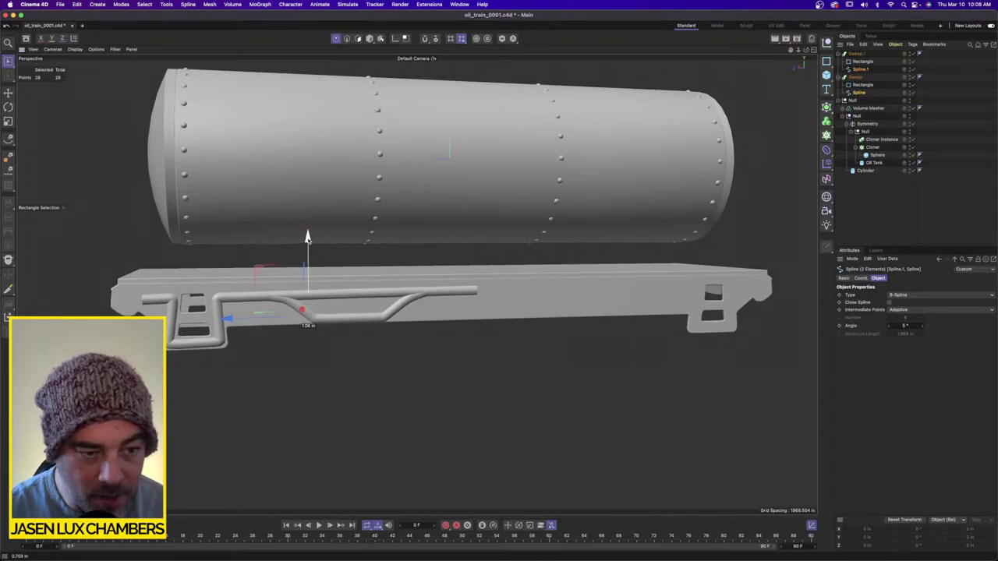
pyautogui.scroll(5, 308, 238)
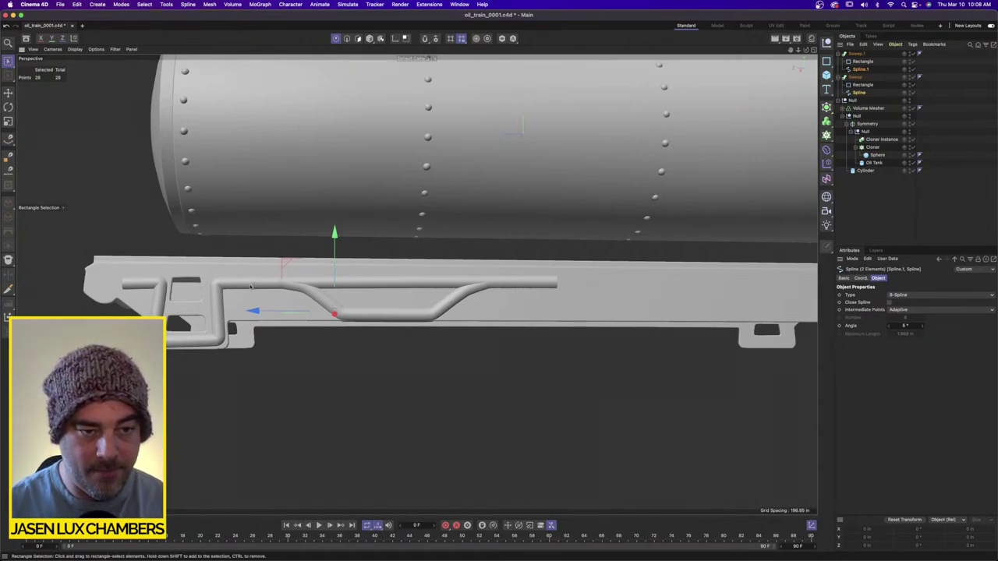
# Isolate the two trim splines by hiding the tank-and-frame group and disabling both sweeps, and maximize the Left view with its reference photo.
pyautogui.doubleClick(910, 101)
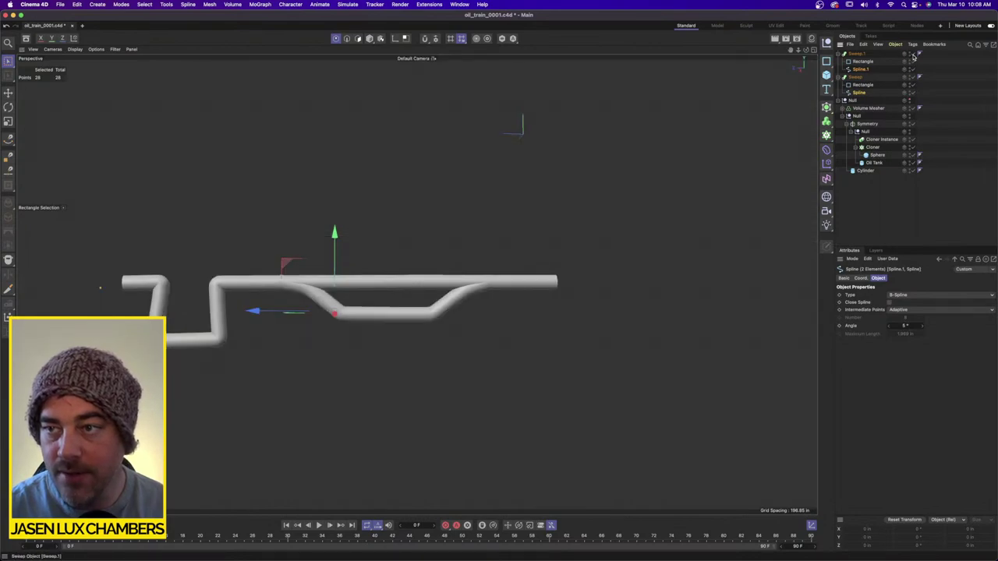
pyautogui.click(913, 54)
pyautogui.click(913, 78)
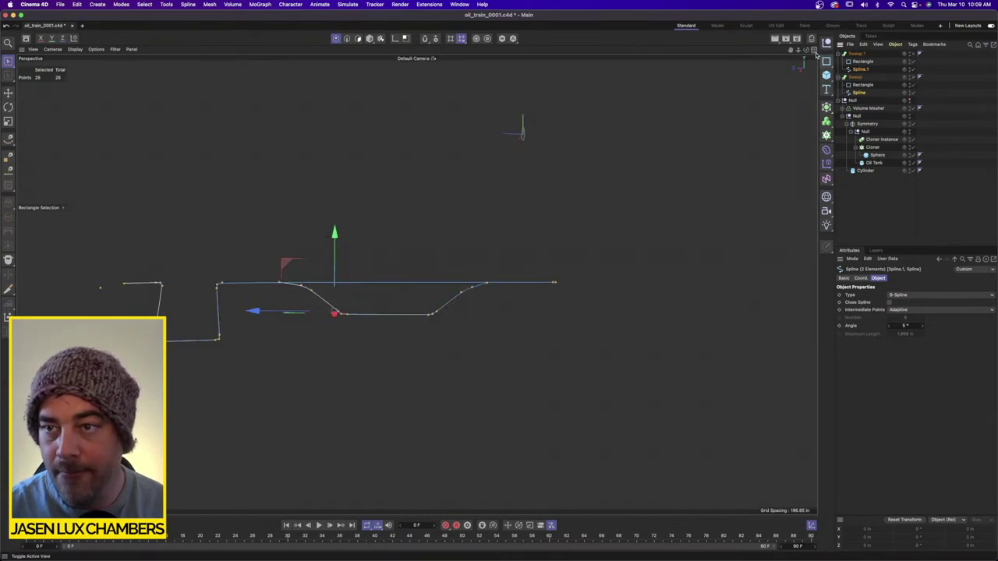
pyautogui.click(814, 50)
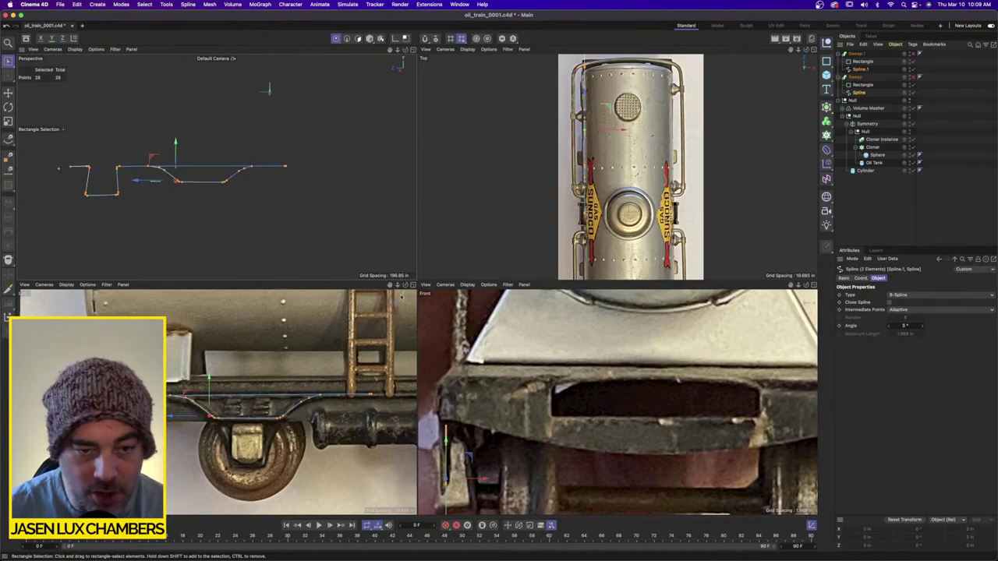
pyautogui.click(413, 284)
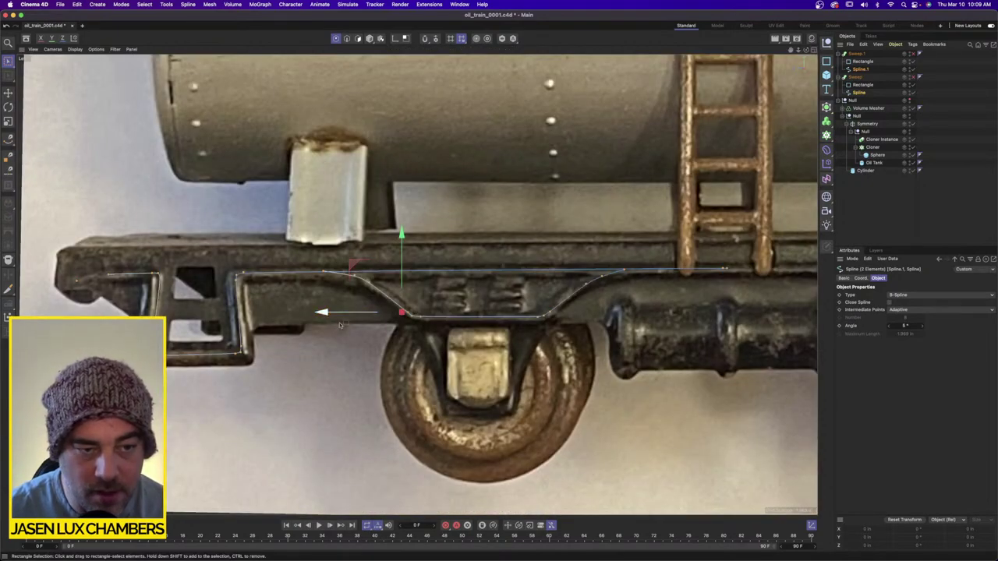
# Select the upper end points of both trim splines beside the ladder and flatten them to one height by scaling vertically.
pyautogui.click(88, 275)
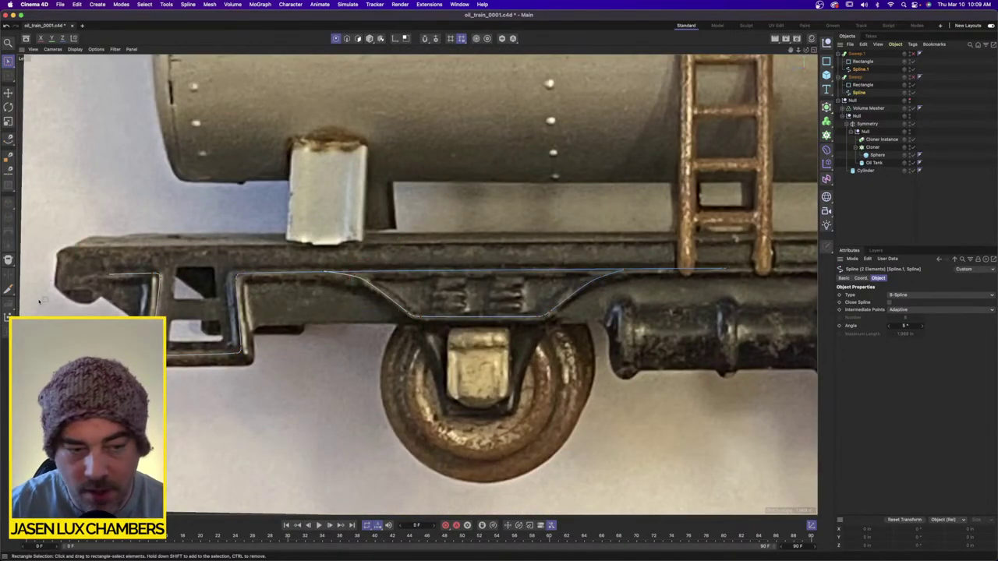
pyautogui.moveTo(85, 254); pyautogui.dragTo(160, 283)
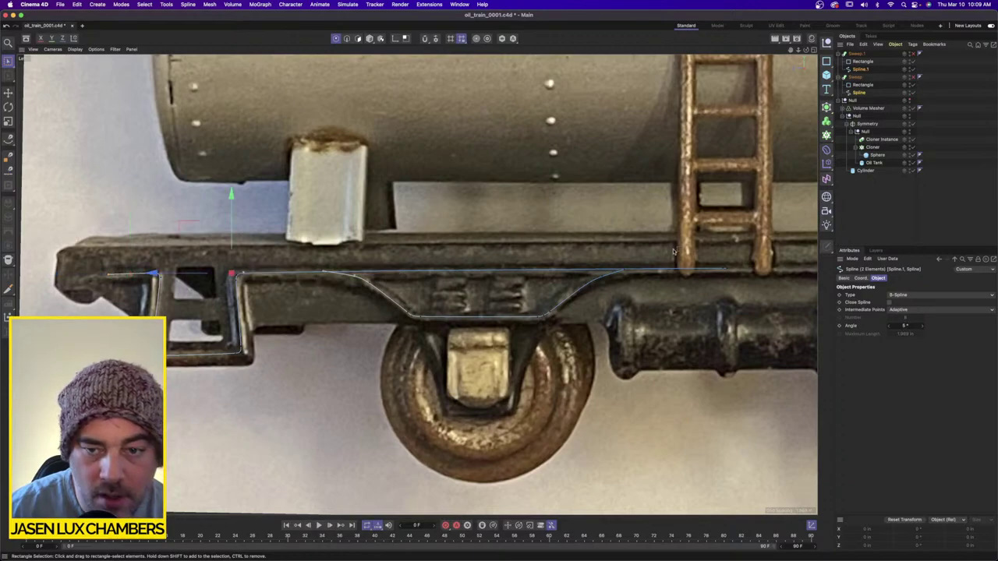
pyautogui.moveTo(511, 244); pyautogui.dragTo(753, 278)
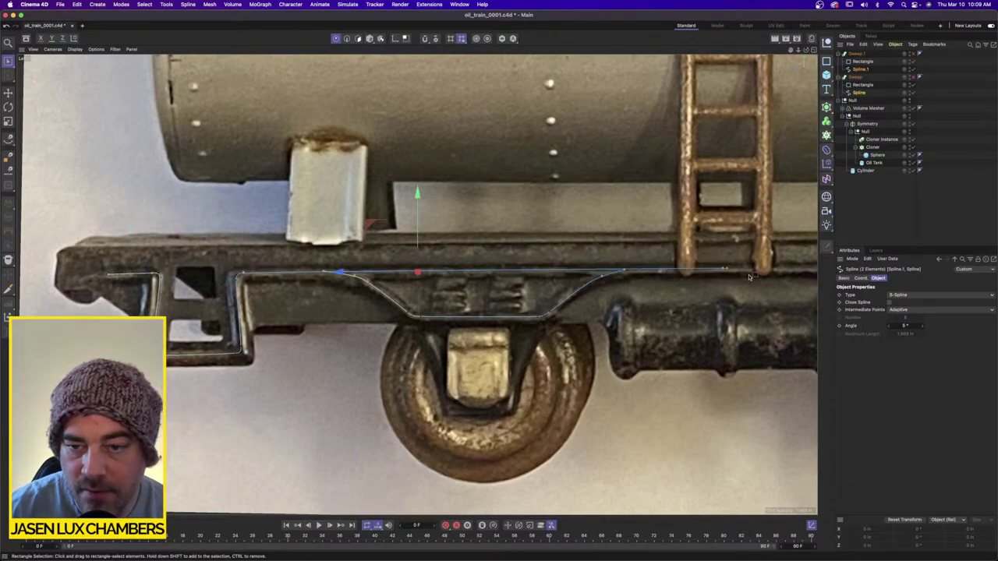
pyautogui.click(624, 269)
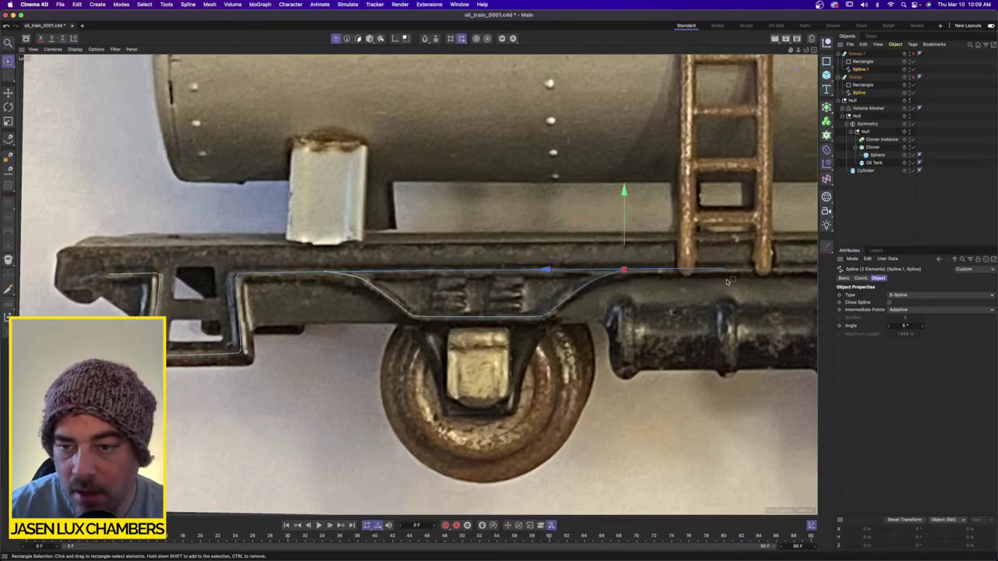
pyautogui.moveTo(753, 258); pyautogui.dragTo(693, 290)
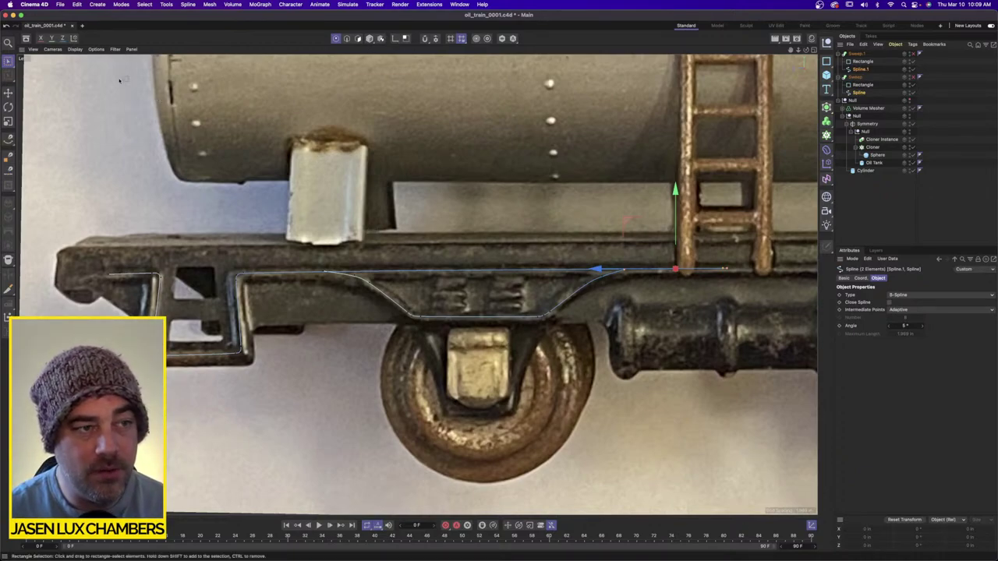
pyautogui.press('t')
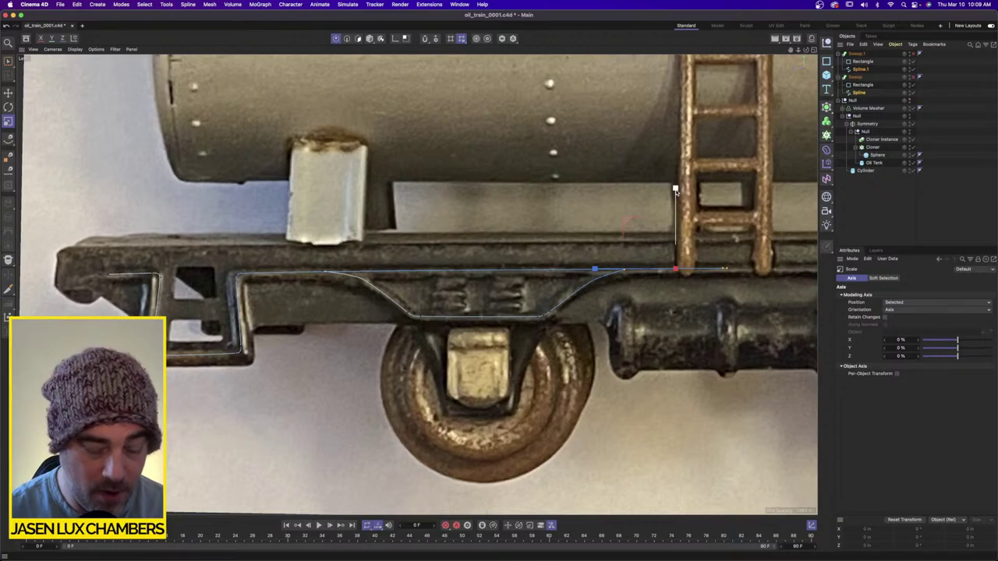
pyautogui.moveTo(675, 190); pyautogui.dragTo(677, 271)
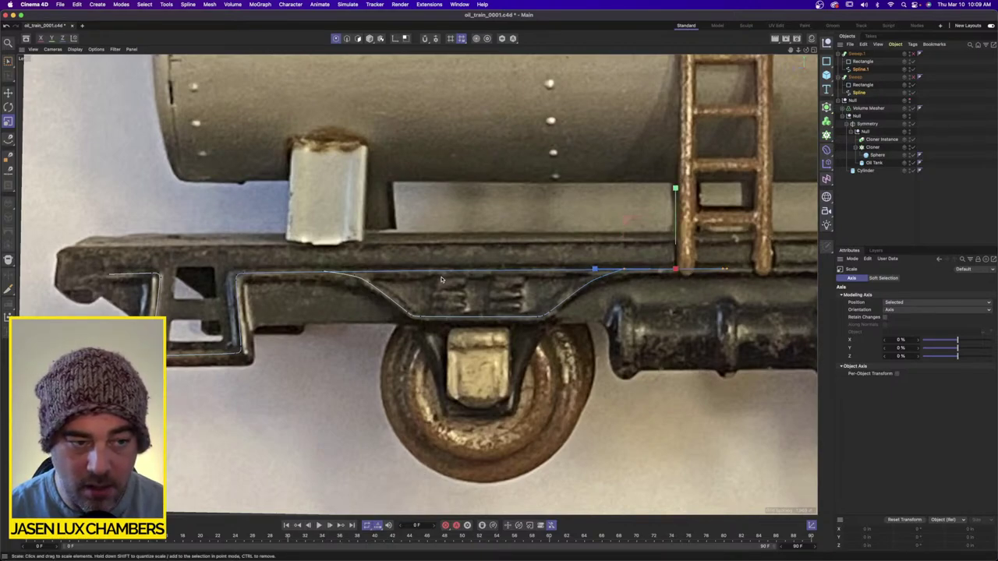
# Select all upper-edge points of both trim splines and scale them vertically onto one straight horizontal line.
pyautogui.keyDown('shift'); pyautogui.click(152, 274); pyautogui.keyUp('shift')
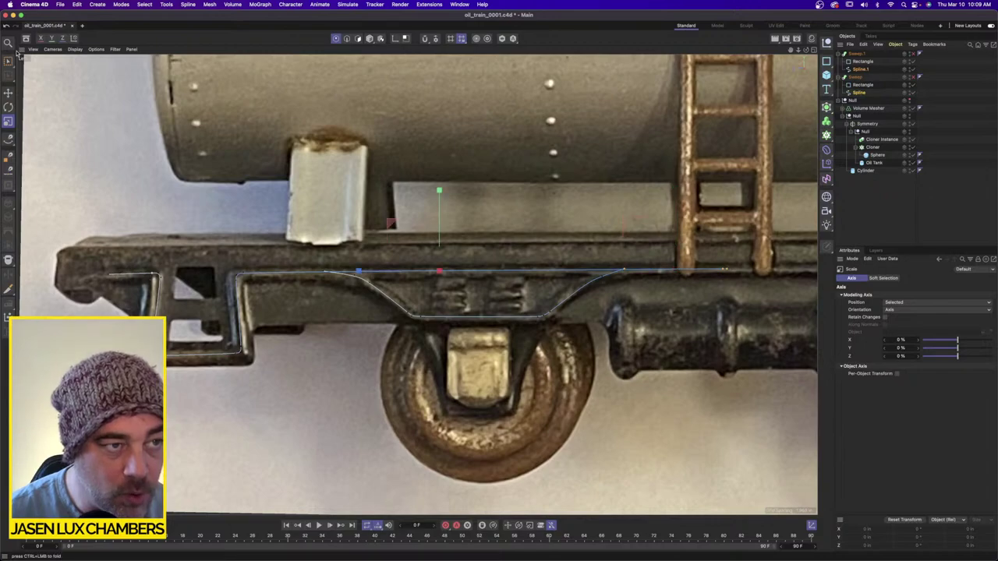
pyautogui.moveTo(9, 62); pyautogui.dragTo(36, 84)
pyautogui.keyDown('shift'); pyautogui.moveTo(91, 249); pyautogui.dragTo(137, 305); pyautogui.keyUp('shift')
pyautogui.keyDown('shift'); pyautogui.moveTo(243, 265); pyautogui.dragTo(265, 293); pyautogui.keyUp('shift')
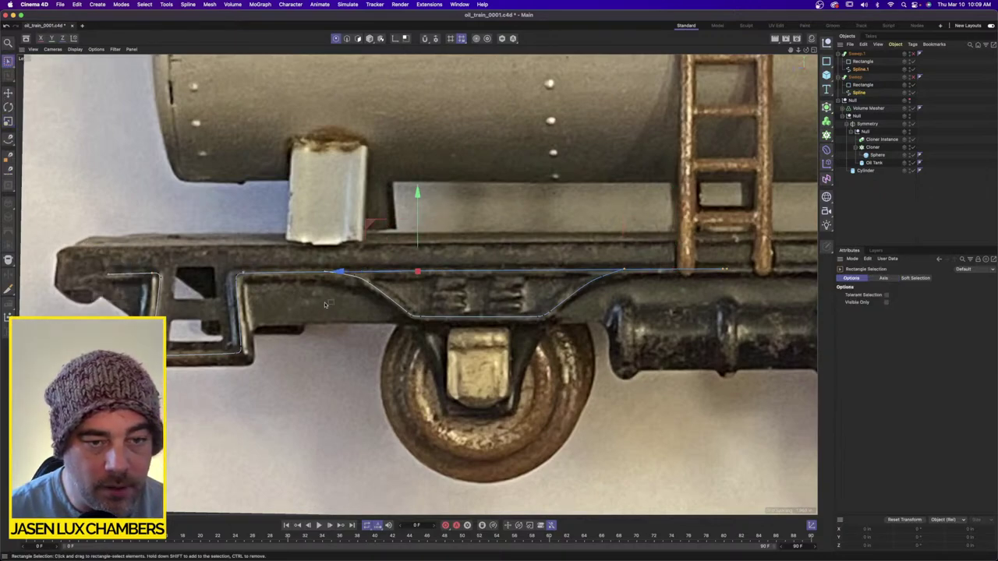
pyautogui.moveTo(428, 192); pyautogui.dragTo(408, 182)
pyautogui.press('super+z')
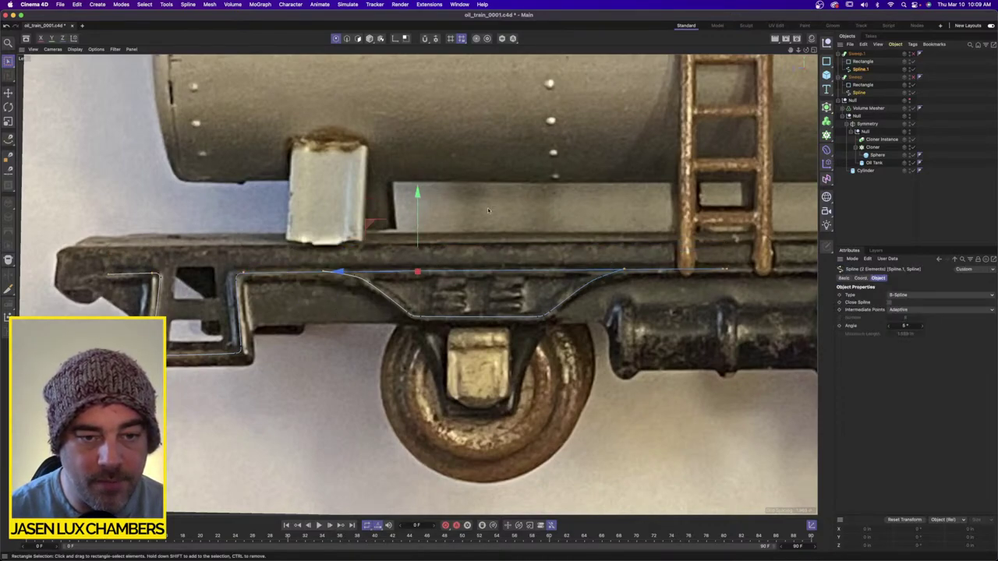
pyautogui.press('t')
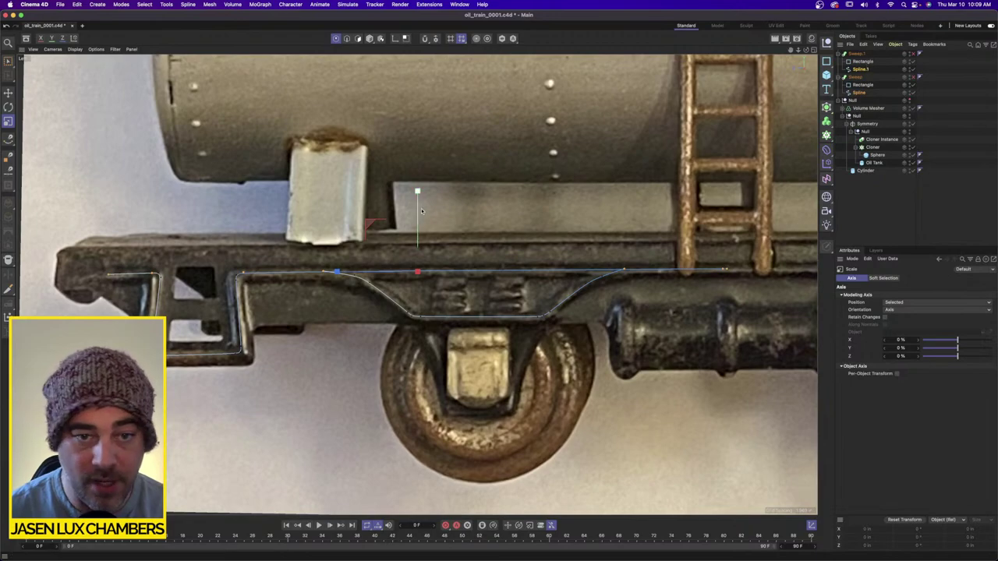
pyautogui.moveTo(417, 191); pyautogui.dragTo(422, 276)
# Select the bottom points of the dipped trim spline above the wheel and flatten them vertically to the same height.
pyautogui.press('0')
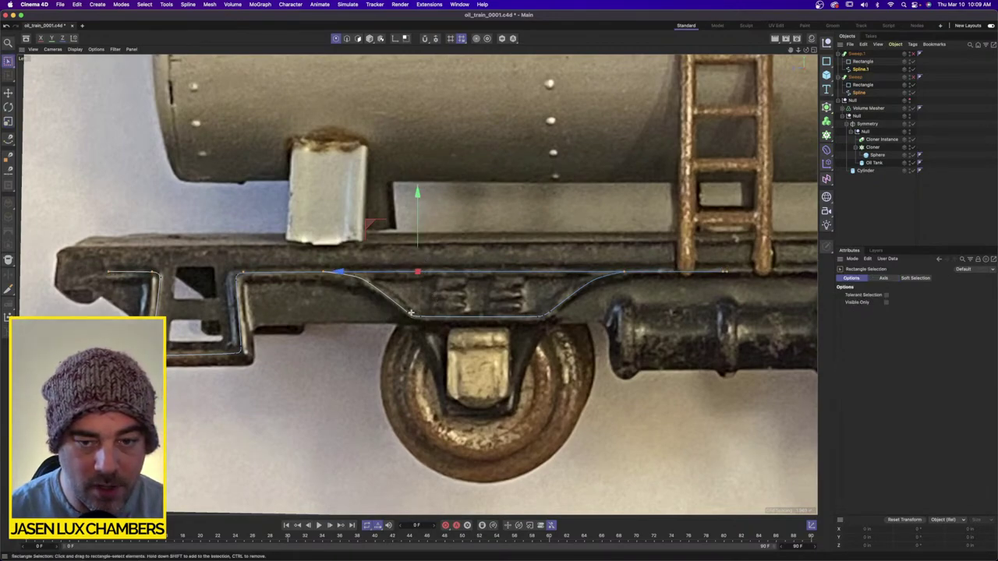
pyautogui.moveTo(411, 312); pyautogui.dragTo(407, 345)
pyautogui.press('t')
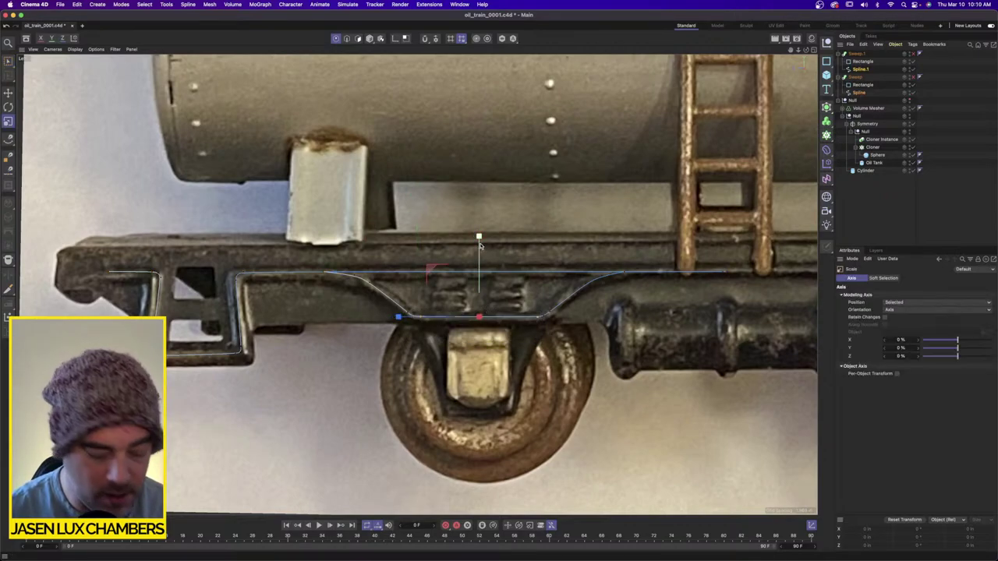
# Flatten the bottom points of the long spline's end step to one height and move them slightly down to match the photo.
pyautogui.press('0')
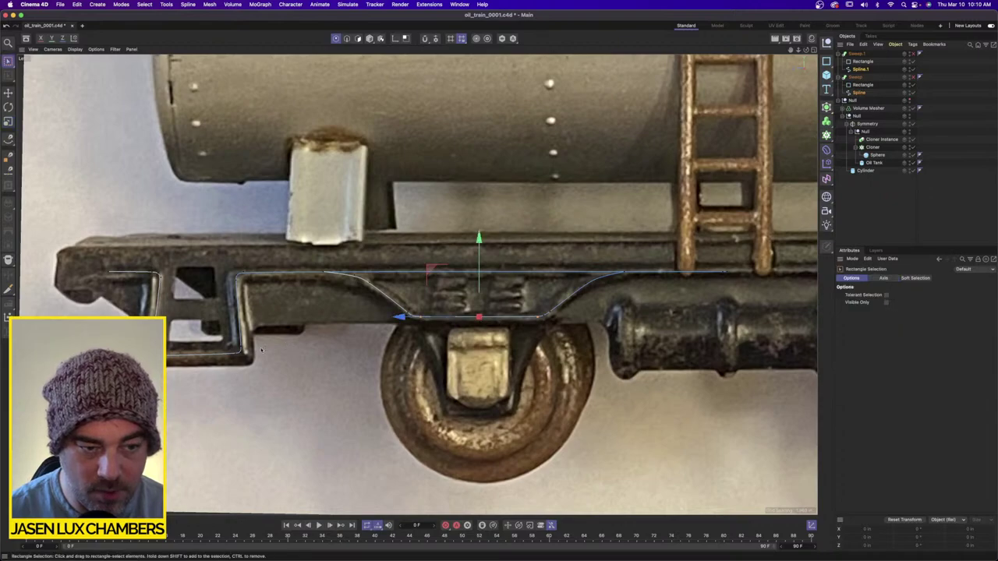
pyautogui.moveTo(246, 353); pyautogui.dragTo(167, 387)
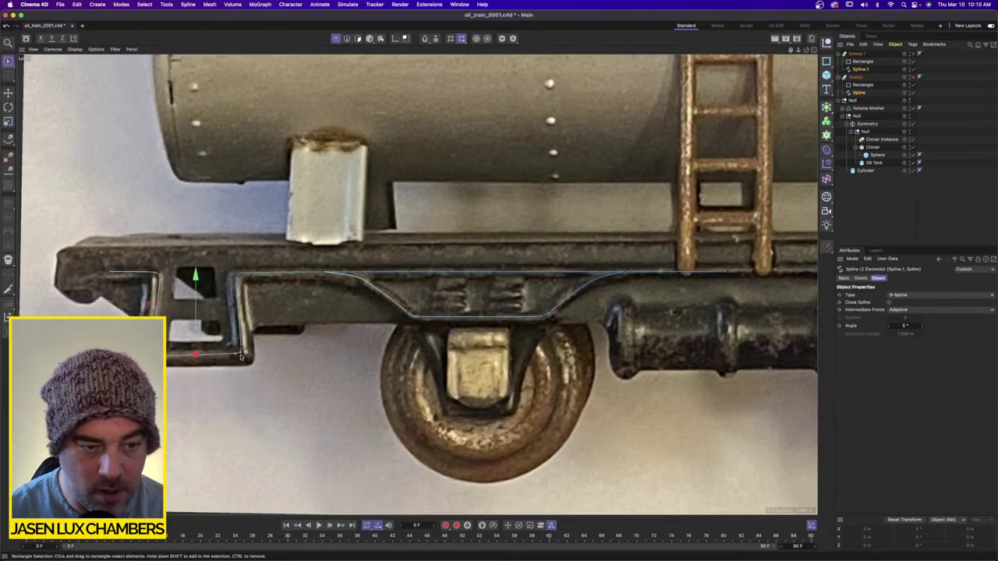
pyautogui.moveTo(243, 347)
pyautogui.mouseDown()
pyautogui.moveTo(166, 392)
pyautogui.moveTo(246, 350)
pyautogui.mouseUp()
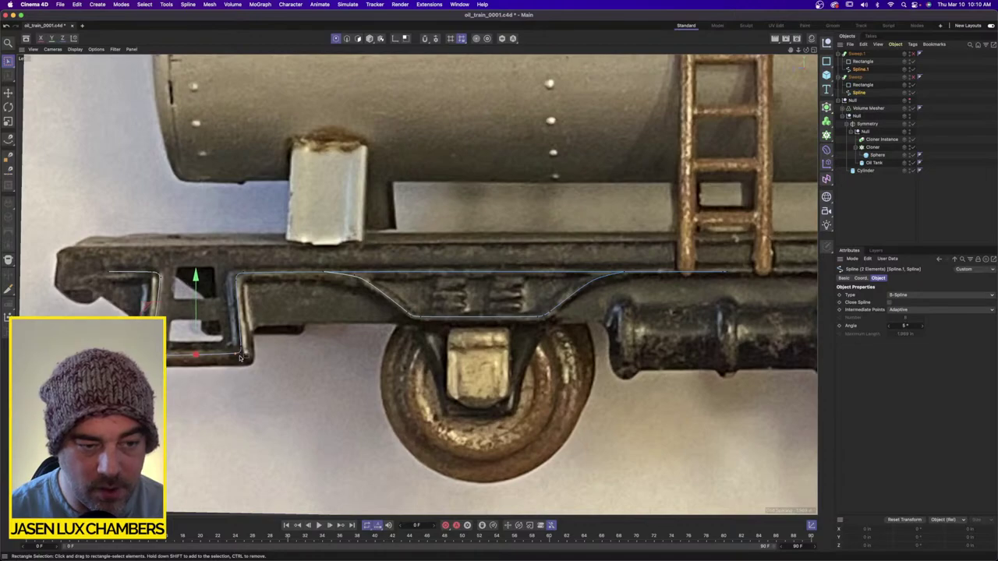
pyautogui.press('t')
pyautogui.moveTo(192, 302); pyautogui.dragTo(197, 358)
pyautogui.press('e')
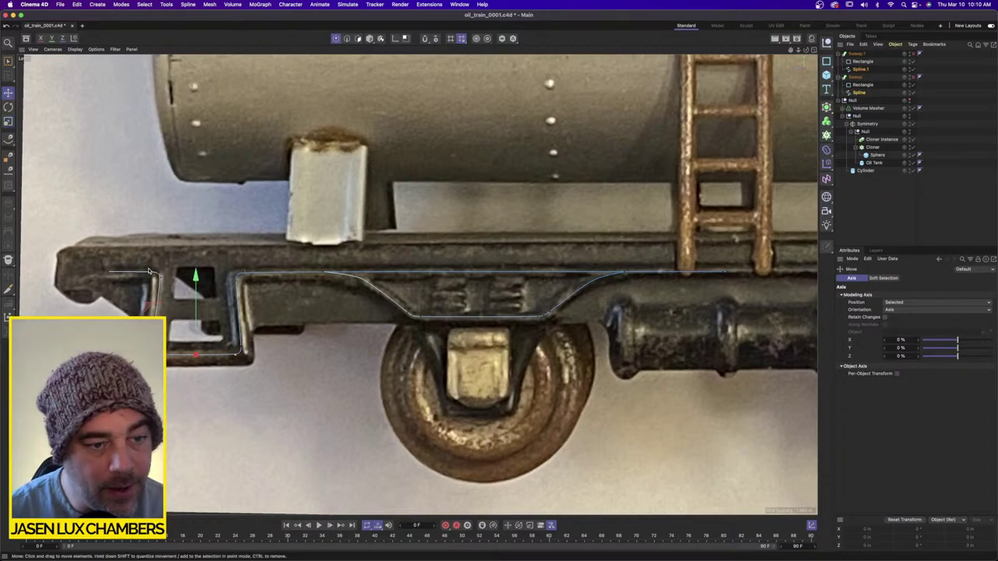
pyautogui.moveTo(196, 300); pyautogui.dragTo(196, 301)
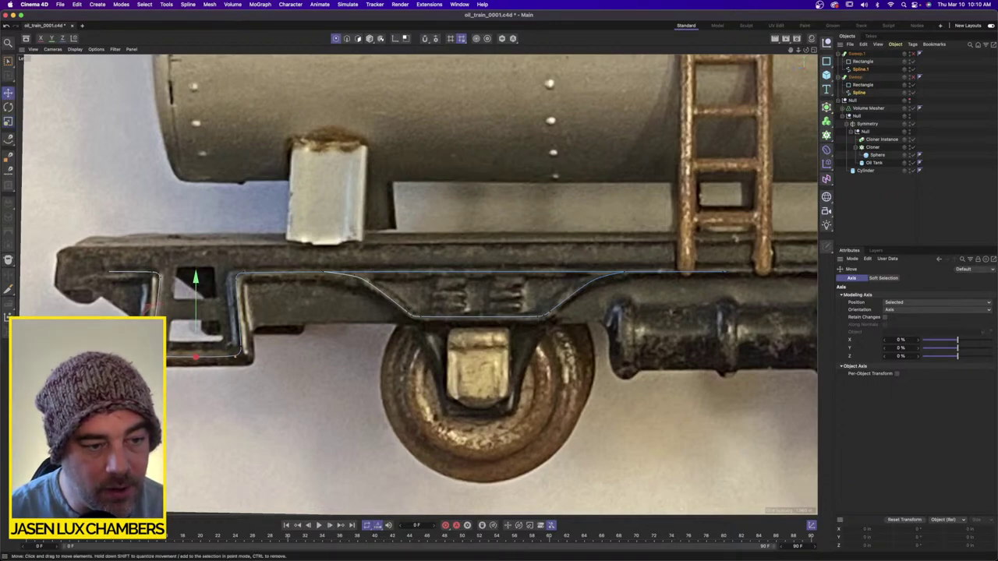
# Level the opposite corner points at the bottom of the end step, scaling each matching pair vertically to equal height.
pyautogui.click(223, 360)
pyautogui.keyDown('shift'); pyautogui.click(241, 353); pyautogui.keyUp('shift')
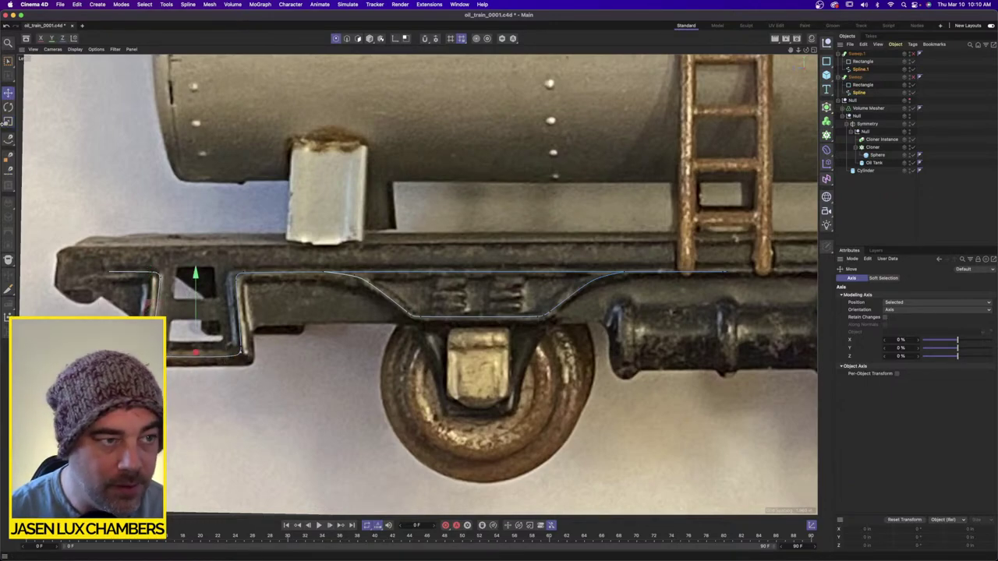
pyautogui.click(8, 122)
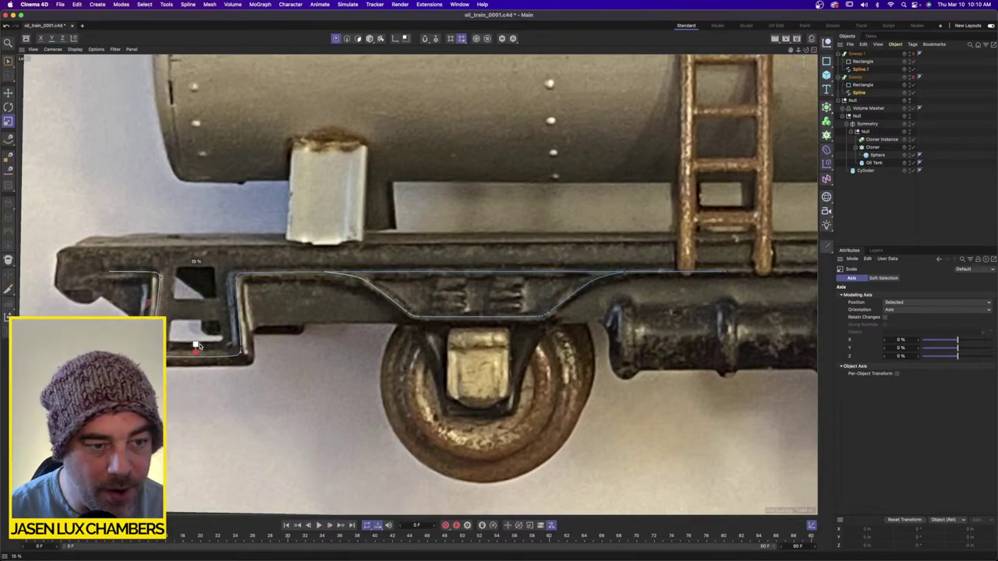
pyautogui.click(151, 347)
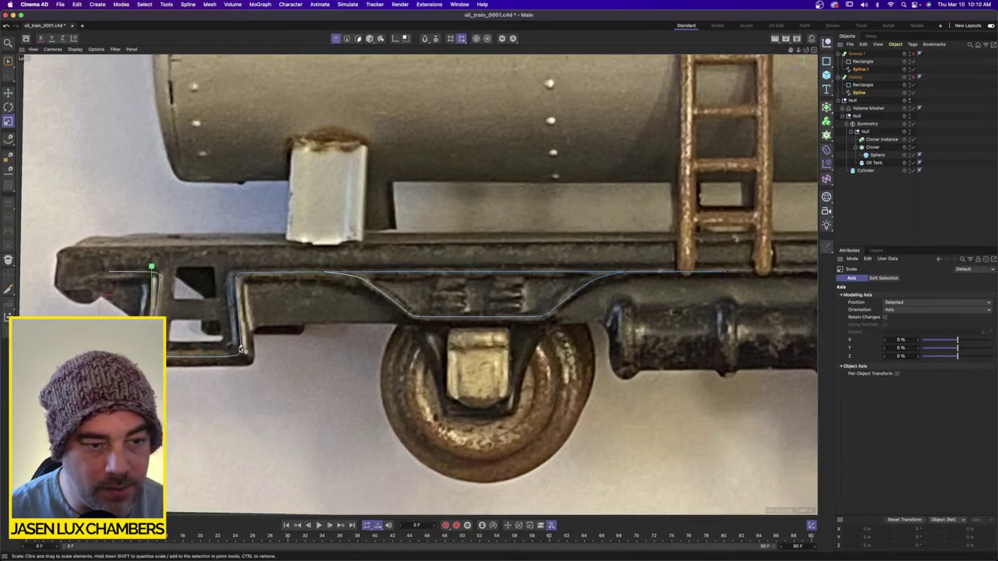
pyautogui.keyDown('shift'); pyautogui.click(240, 350); pyautogui.keyUp('shift')
pyautogui.moveTo(196, 267); pyautogui.dragTo(197, 348)
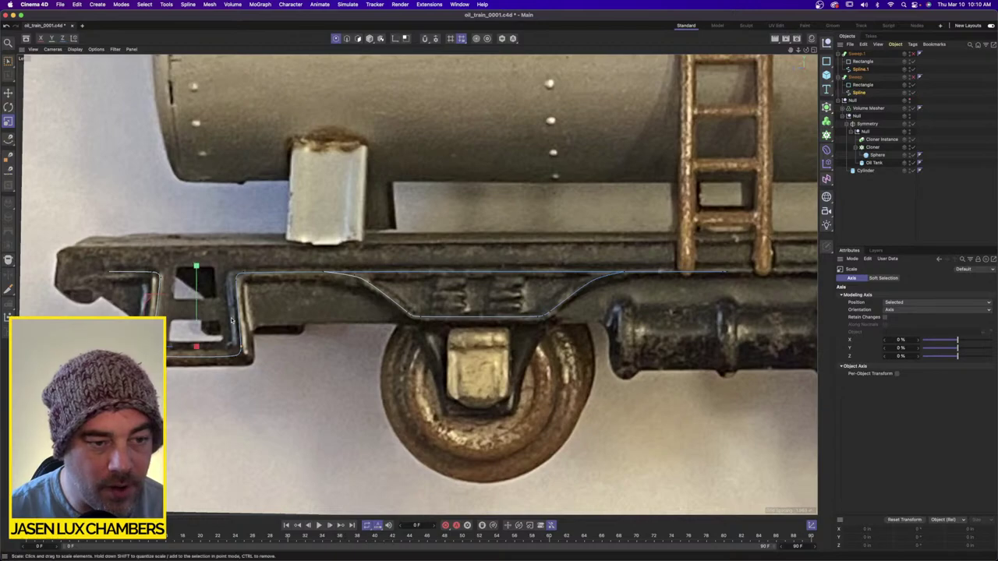
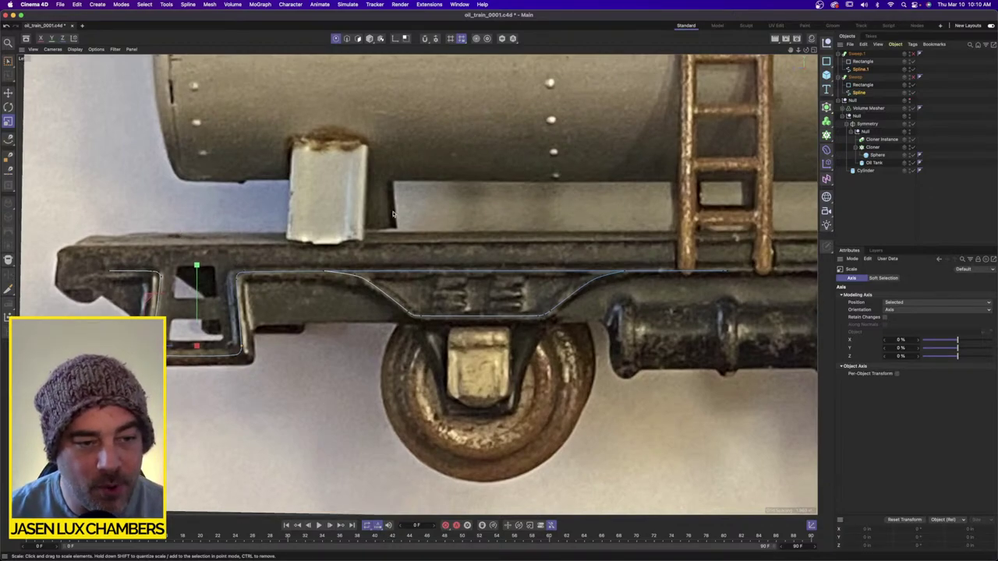
# Compare the matching curve points on the dipped trim spline's sloped ends with the reference photo above the wheel.
pyautogui.scroll(-2, 537, 239)
pyautogui.scroll(3, 516, 249)
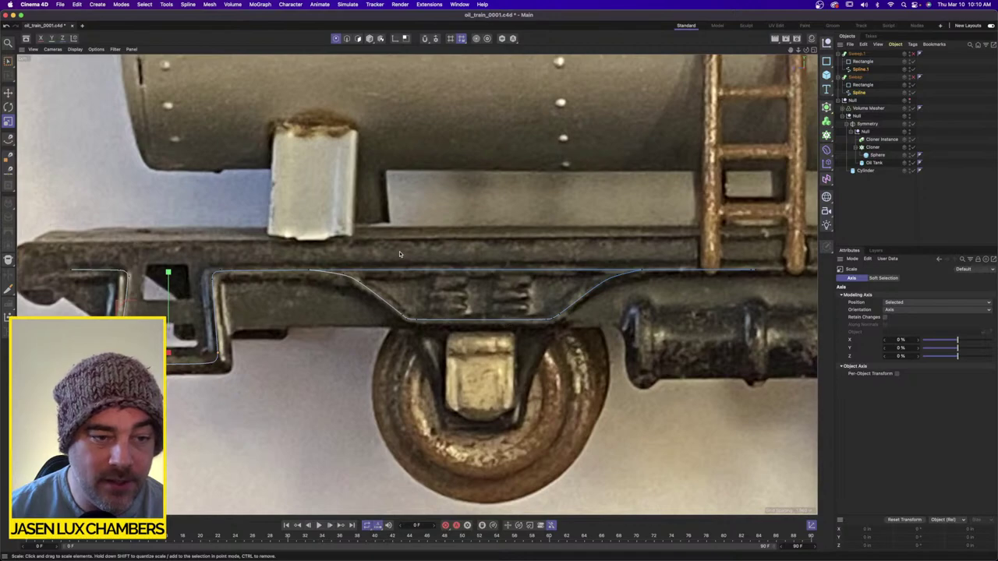
pyautogui.click(360, 283)
pyautogui.press('e')
pyautogui.scroll(3, 351, 292)
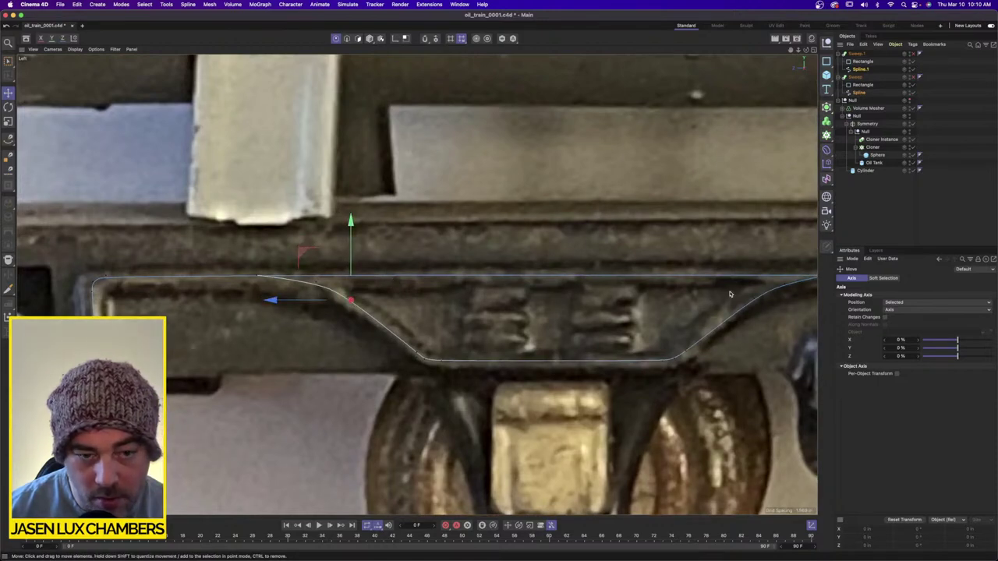
pyautogui.press('super+a')
pyautogui.scroll(-2, 712, 292)
pyautogui.keyDown('alt'); pyautogui.moveTo(698, 289); pyautogui.dragTo(602, 279, button='middle'); pyautogui.keyUp('alt')
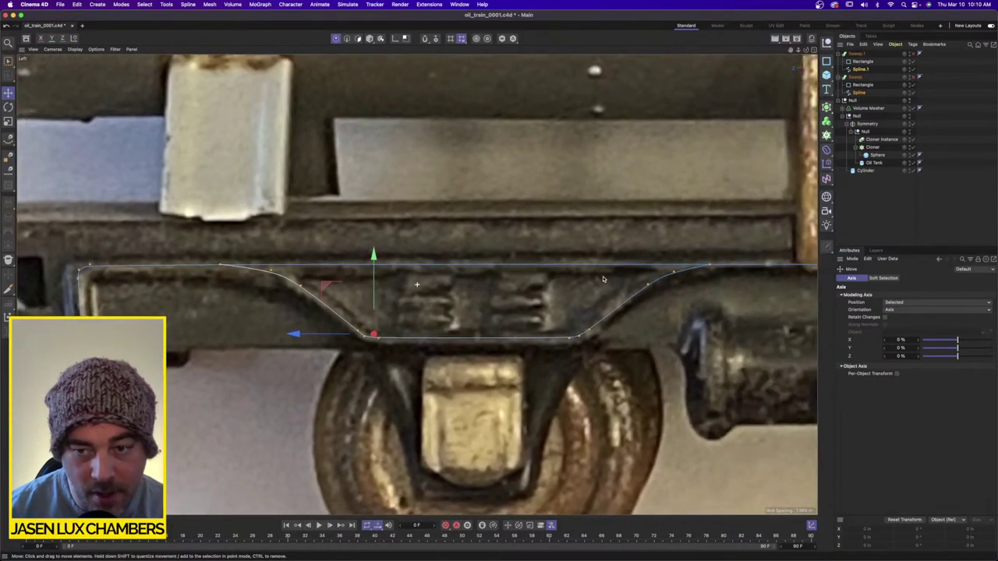
pyautogui.click(648, 284)
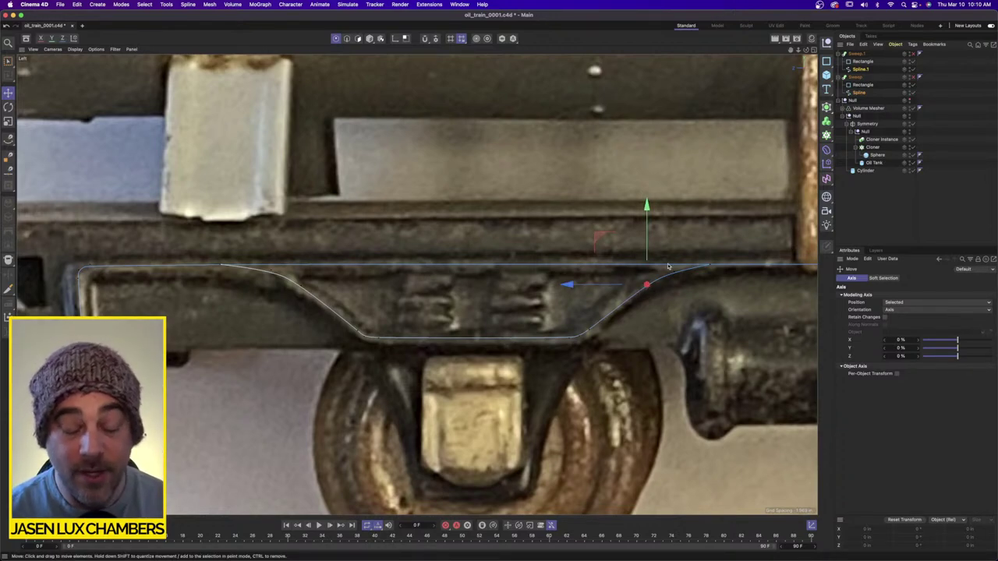
pyautogui.click(221, 267)
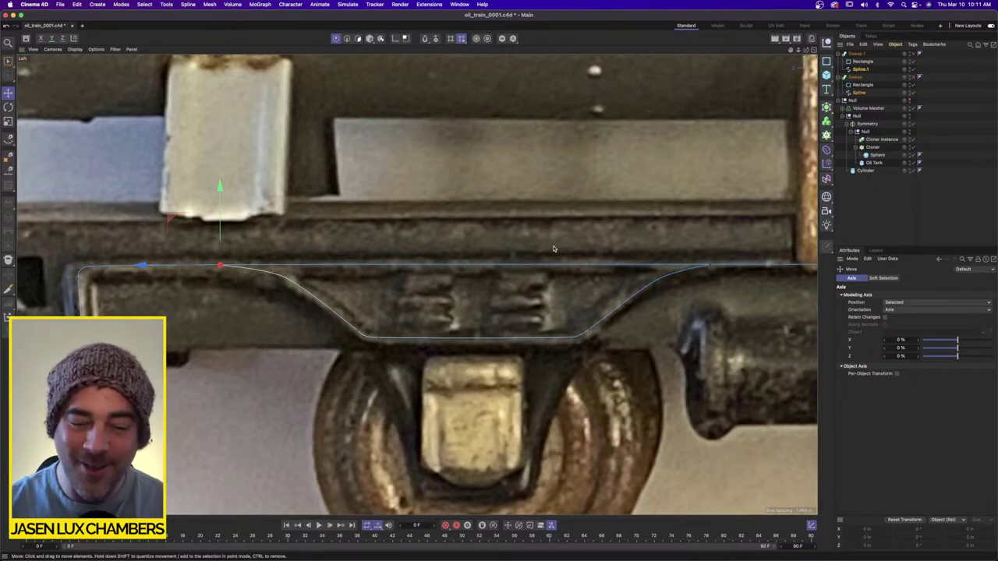
pyautogui.scroll(-5, 577, 238)
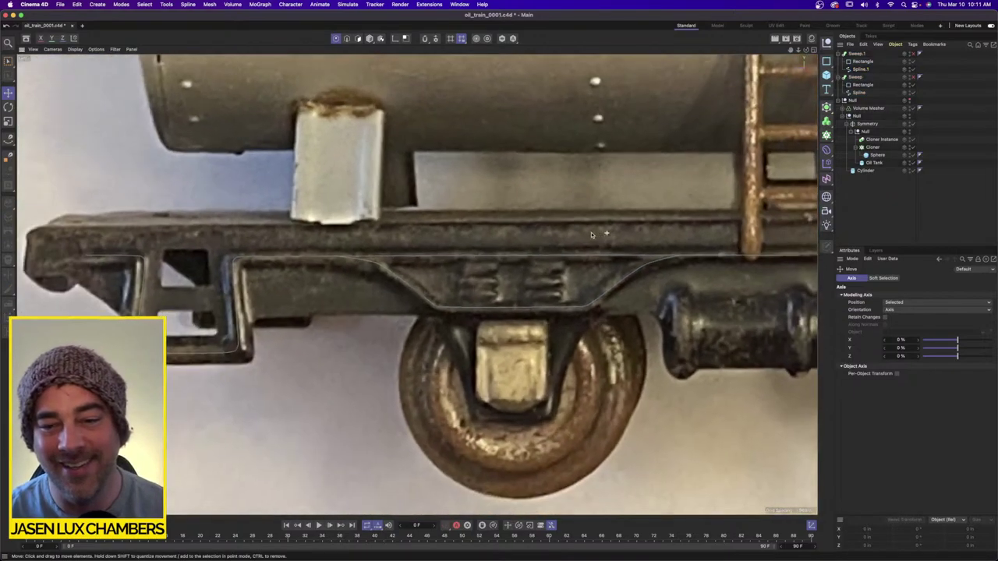
pyautogui.keyDown('alt'); pyautogui.moveTo(587, 237); pyautogui.dragTo(533, 238, button='middle'); pyautogui.keyUp('alt')
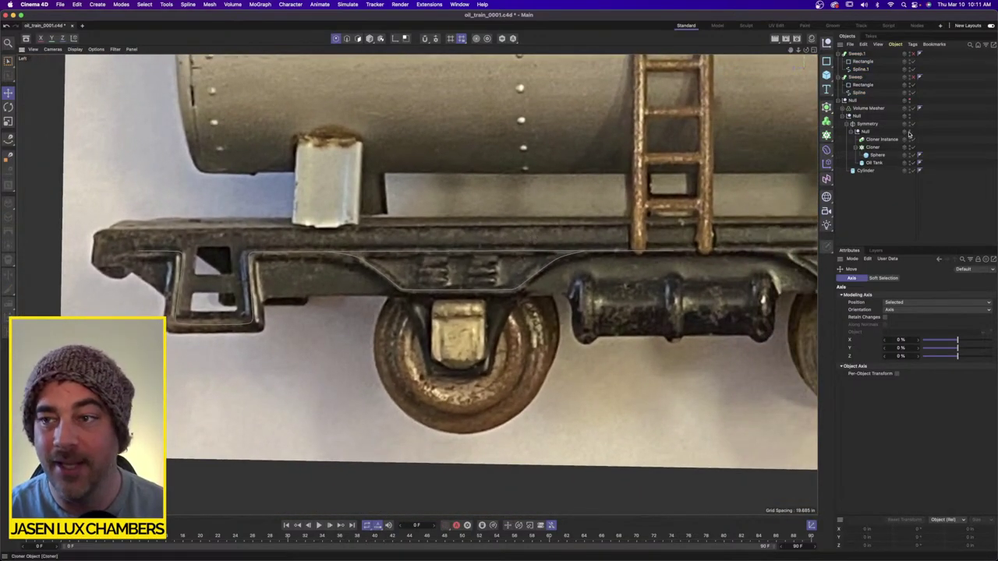
# Re-enable both sweeps and show the frame and tank group again, inspecting the trim against the frame in perspective.
pyautogui.click(914, 55)
pyautogui.click(914, 77)
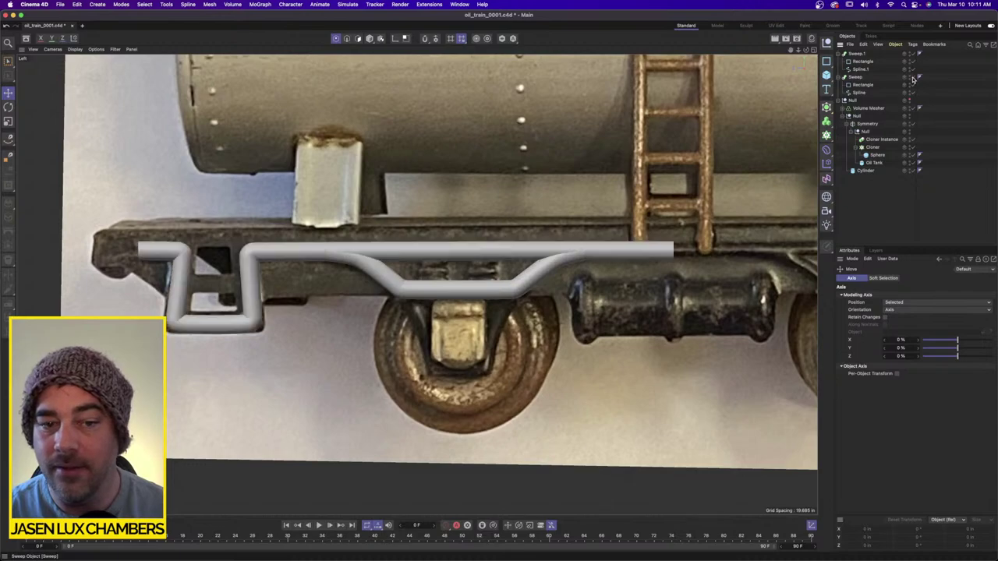
pyautogui.click(909, 99)
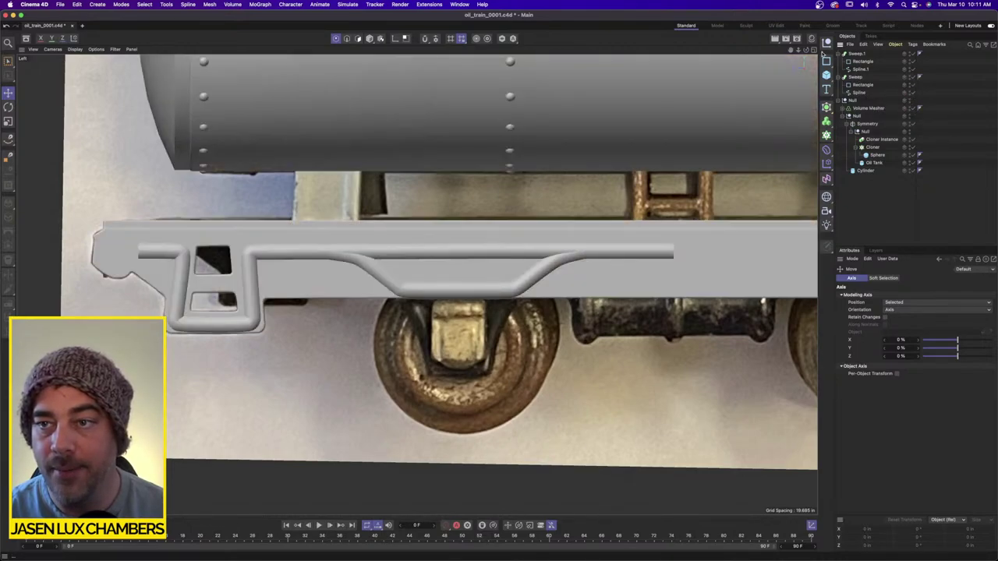
pyautogui.press('F5')
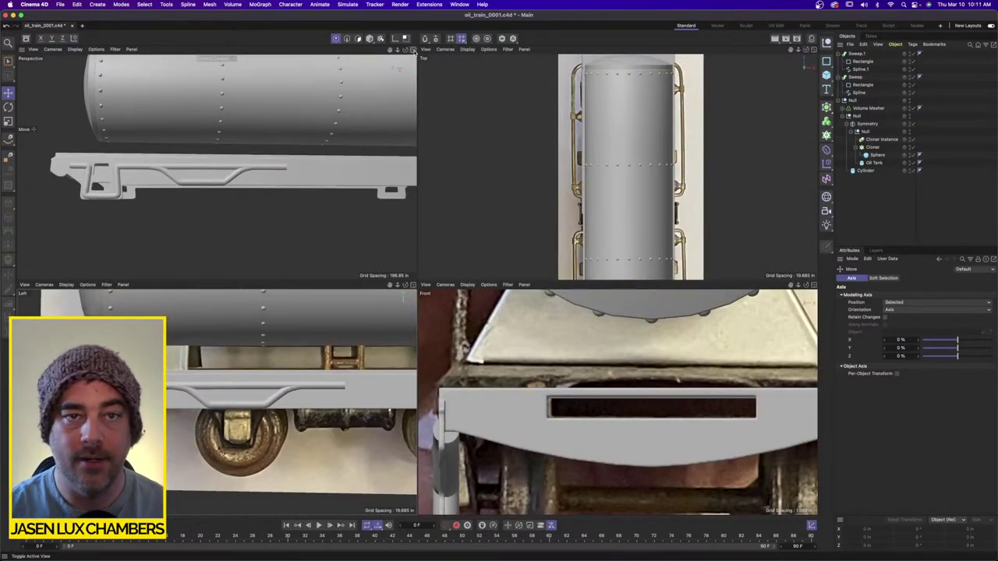
pyautogui.click(412, 49)
pyautogui.keyDown('alt'); pyautogui.moveTo(269, 234); pyautogui.dragTo(642, 226); pyautogui.keyUp('alt')
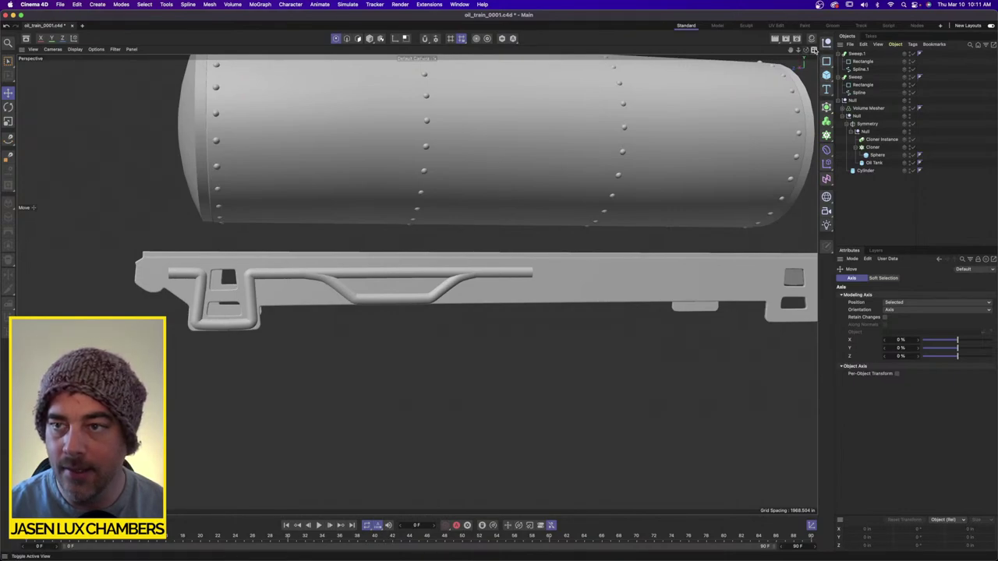
# Collapse both sweeps and move them into the null that holds the Volume Mesher, checking its visibility against the photos.
pyautogui.click(814, 50)
pyautogui.click(838, 53)
pyautogui.click(838, 61)
pyautogui.click(856, 61)
pyautogui.keyDown('shift'); pyautogui.click(859, 55); pyautogui.keyUp('shift')
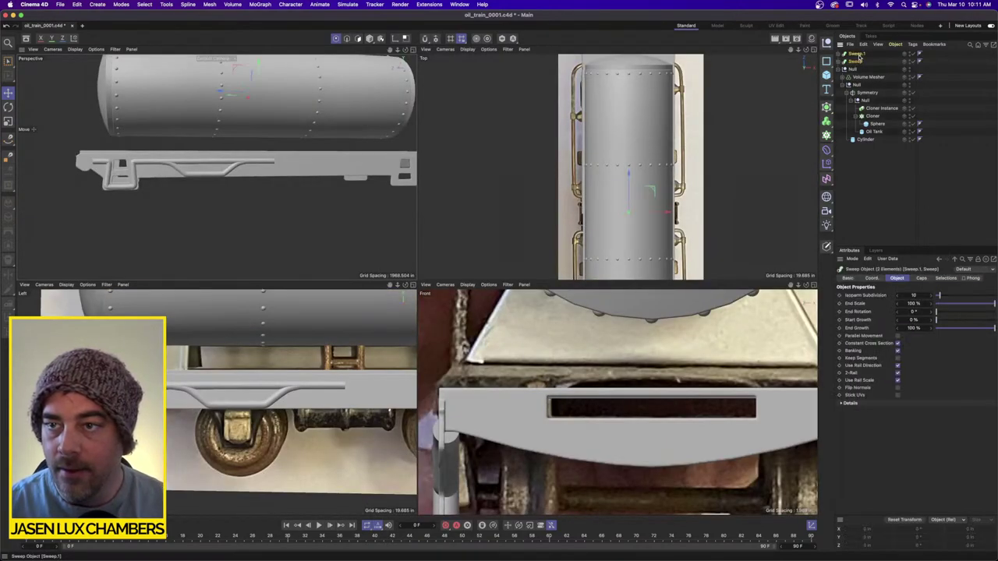
pyautogui.hotkey('alt', 'g')
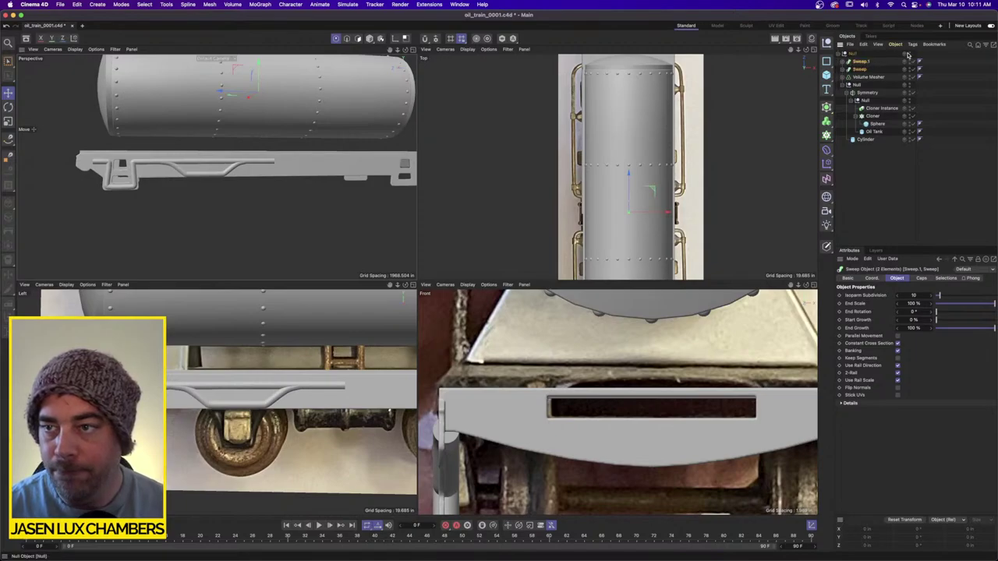
pyautogui.click(911, 53)
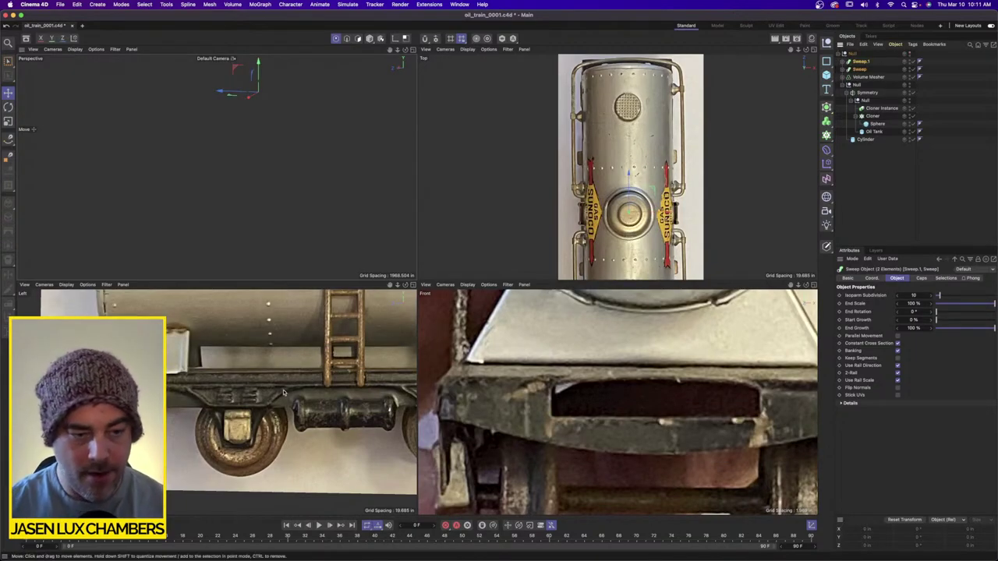
pyautogui.click(909, 54)
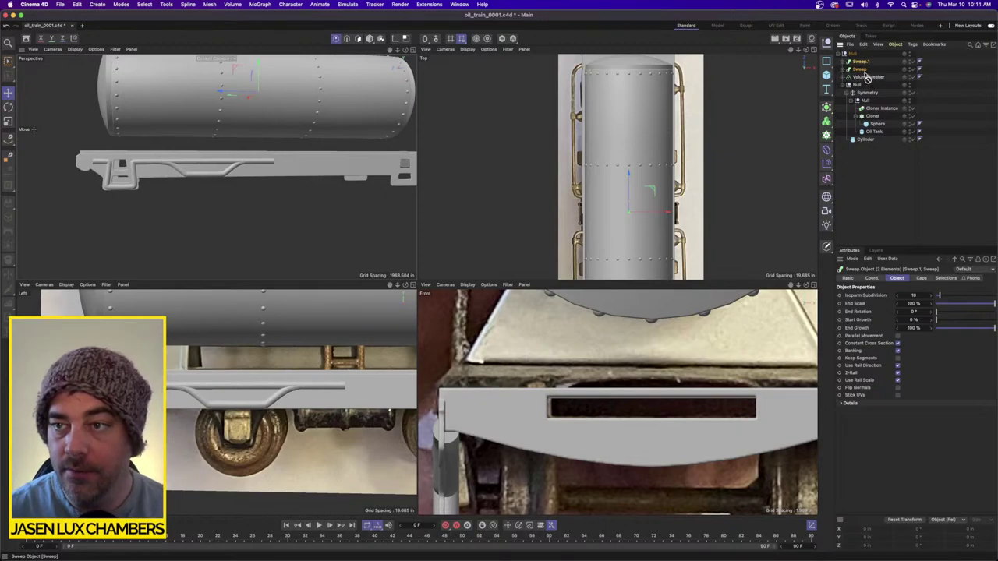
# Save the project and nest both sweeps inside the frame's Volume Builder.
pyautogui.press('super+s')
pyautogui.click(842, 77)
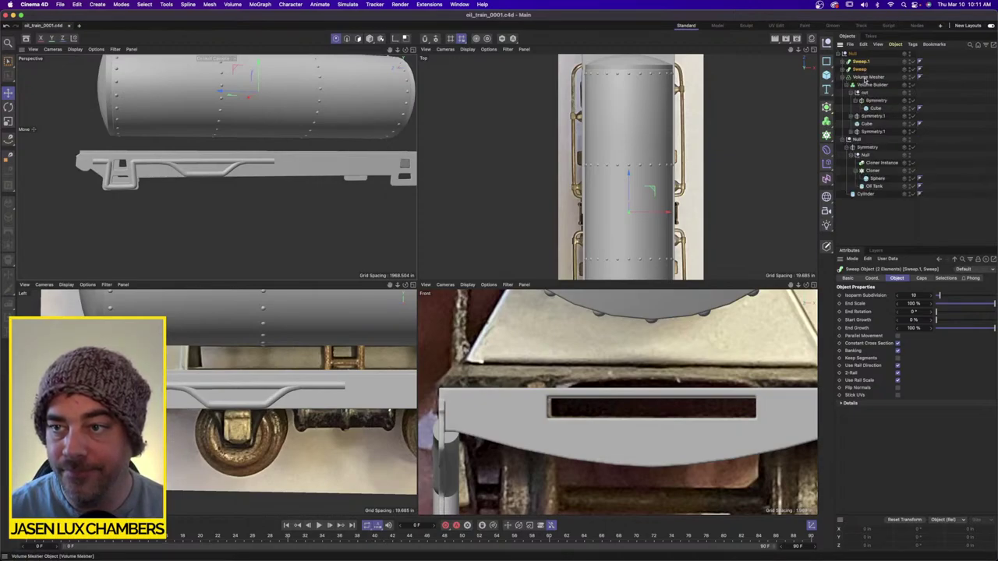
pyautogui.moveTo(860, 70); pyautogui.dragTo(877, 88)
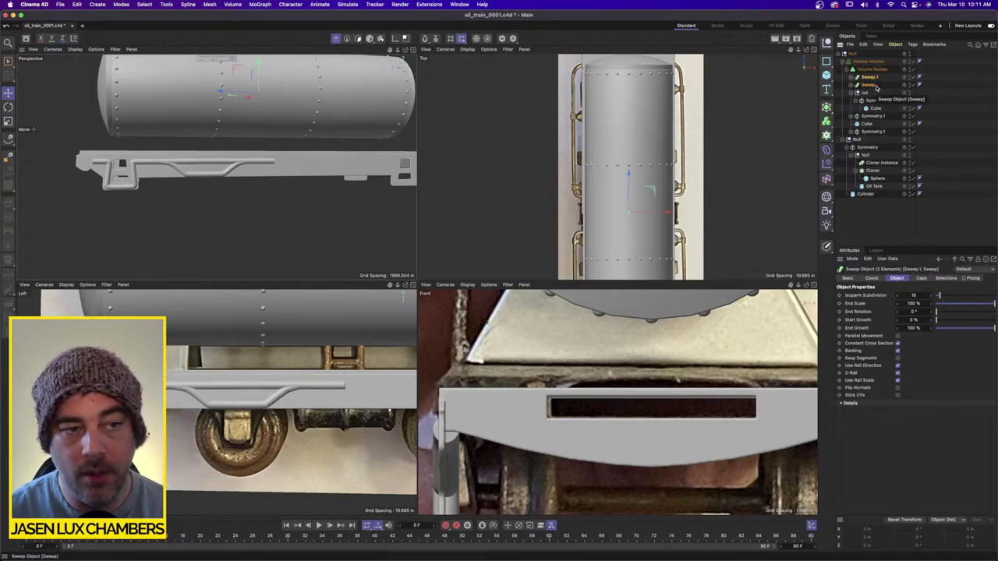
# Add an SDF Smooth filter at the top of the Volume Builder's object list, above both sweeps.
pyautogui.keyDown('alt'); pyautogui.moveTo(125, 169); pyautogui.dragTo(183, 176); pyautogui.keyUp('alt')
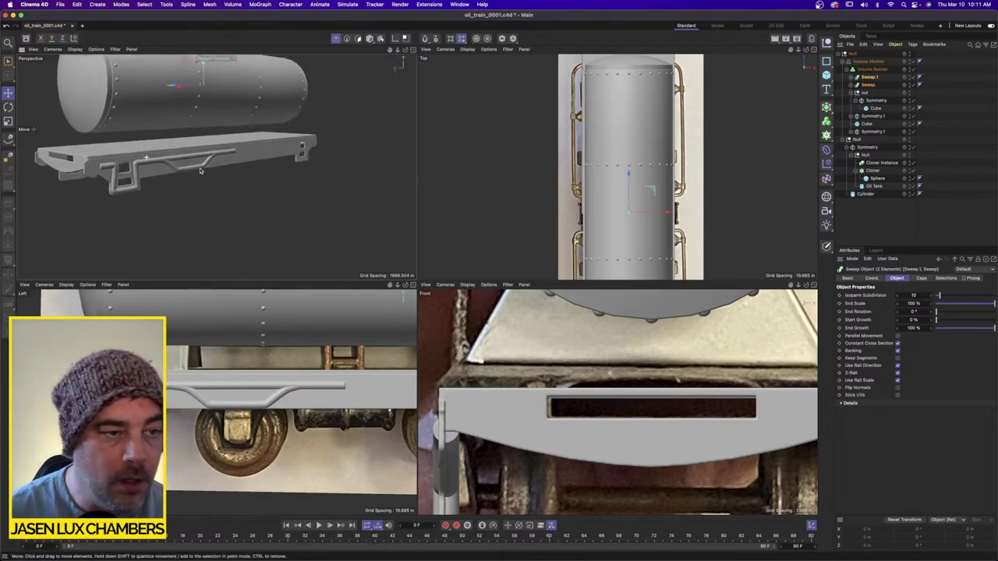
pyautogui.keyDown('alt'); pyautogui.moveTo(129, 171); pyautogui.dragTo(210, 161, button='right'); pyautogui.keyUp('alt')
pyautogui.keyDown('alt'); pyautogui.moveTo(129, 170); pyautogui.dragTo(216, 166, button='middle'); pyautogui.keyUp('alt')
pyautogui.keyDown('alt'); pyautogui.moveTo(216, 166); pyautogui.dragTo(257, 160); pyautogui.keyUp('alt')
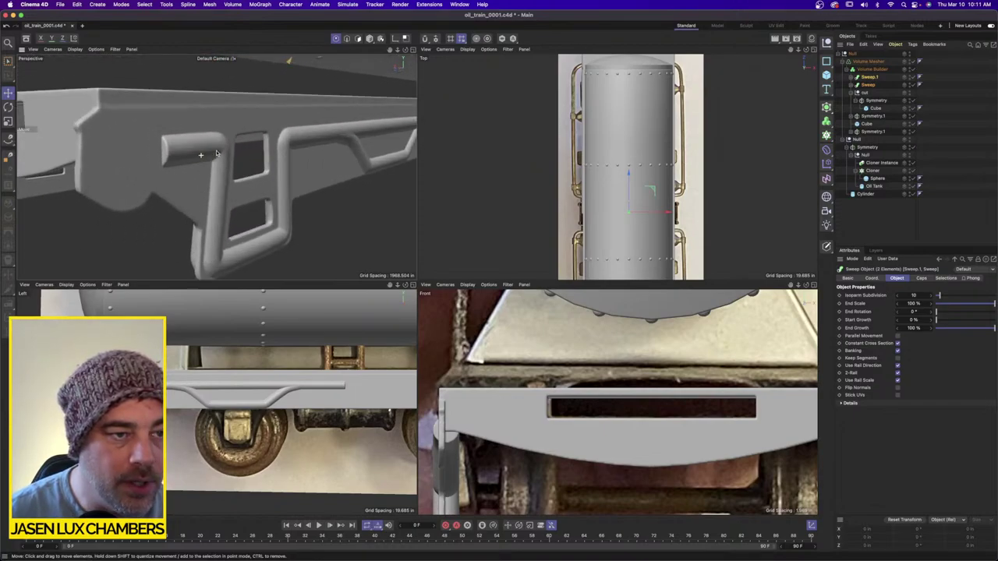
pyautogui.keyDown('alt'); pyautogui.moveTo(257, 160); pyautogui.dragTo(183, 163, button='right'); pyautogui.keyUp('alt')
pyautogui.keyDown('alt'); pyautogui.moveTo(184, 163); pyautogui.dragTo(300, 172); pyautogui.keyUp('alt')
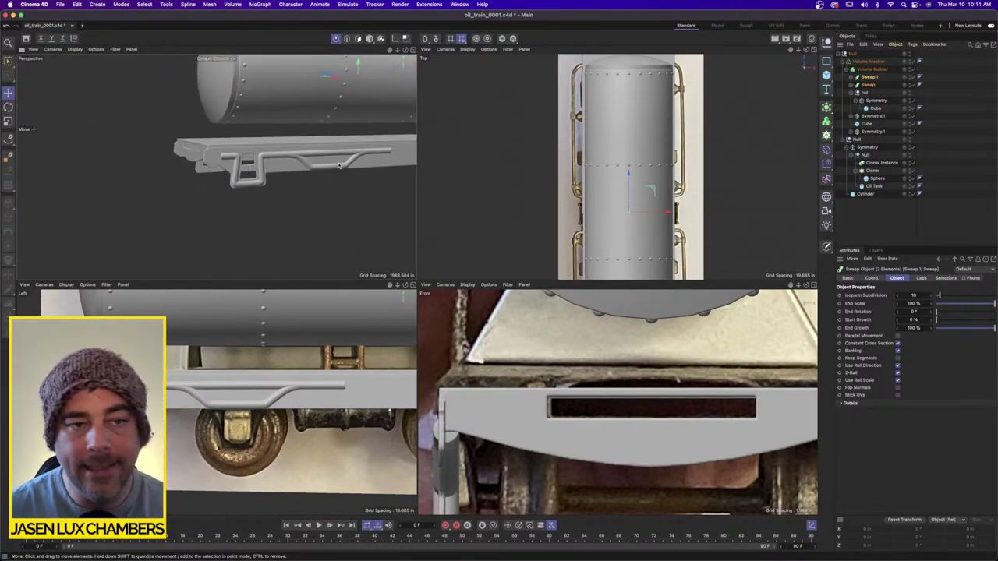
pyautogui.click(877, 69)
pyautogui.click(872, 326)
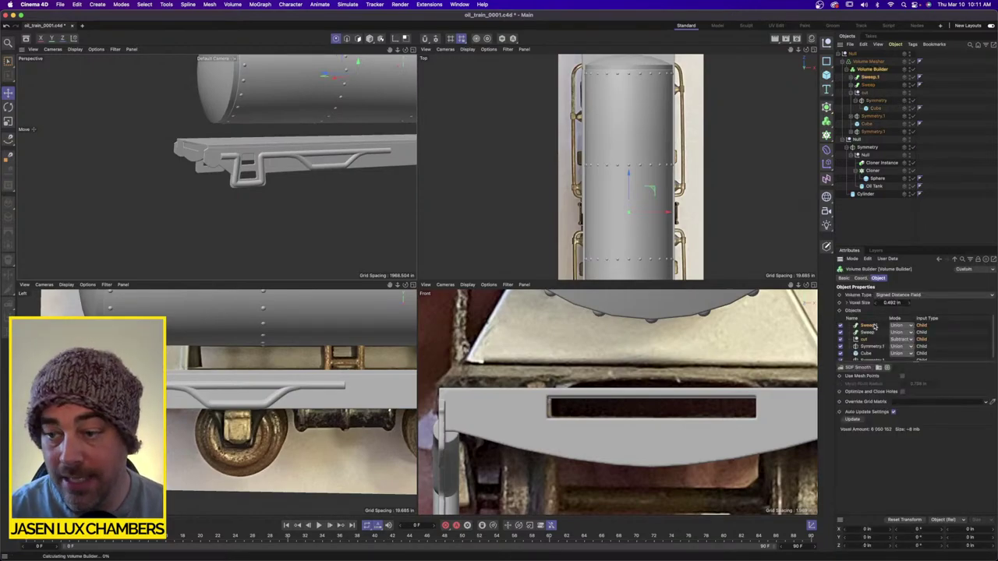
pyautogui.click(857, 367)
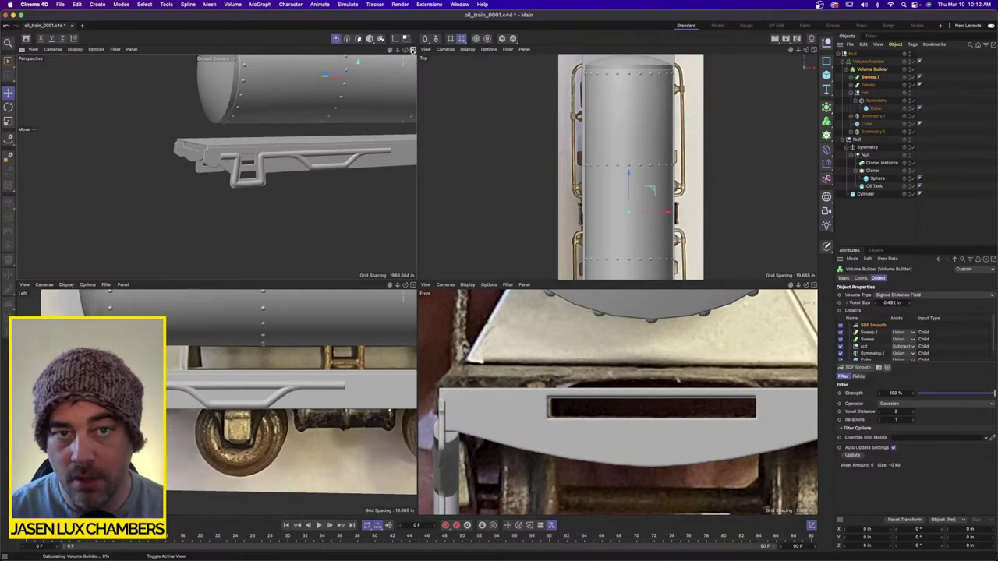
# Set the Volume Builder's voxel size to 0.5 in while viewing the smoothed frame in the enlarged perspective view.
pyautogui.click(412, 50)
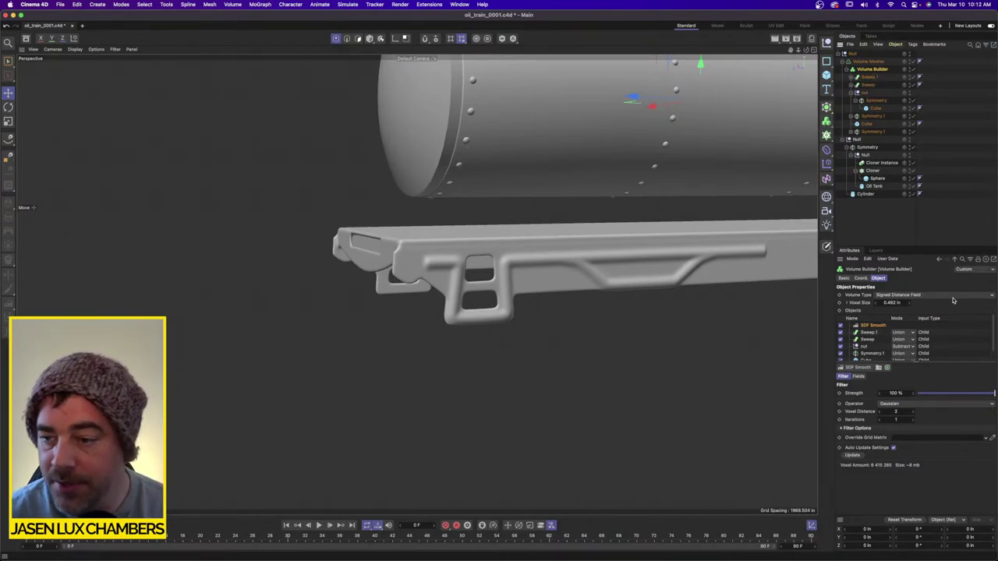
pyautogui.doubleClick(897, 303)
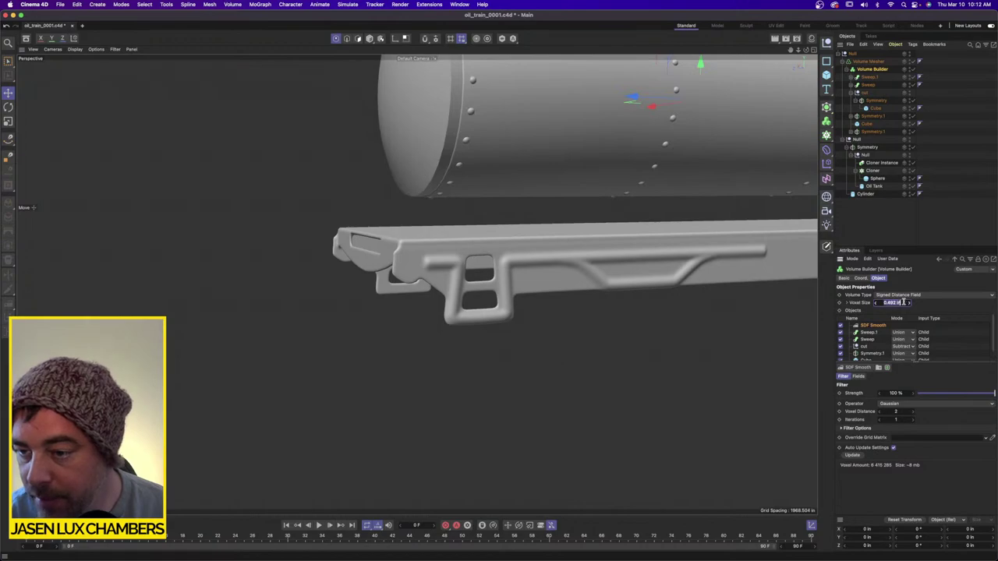
pyautogui.write('0.5')
pyautogui.press('Return')
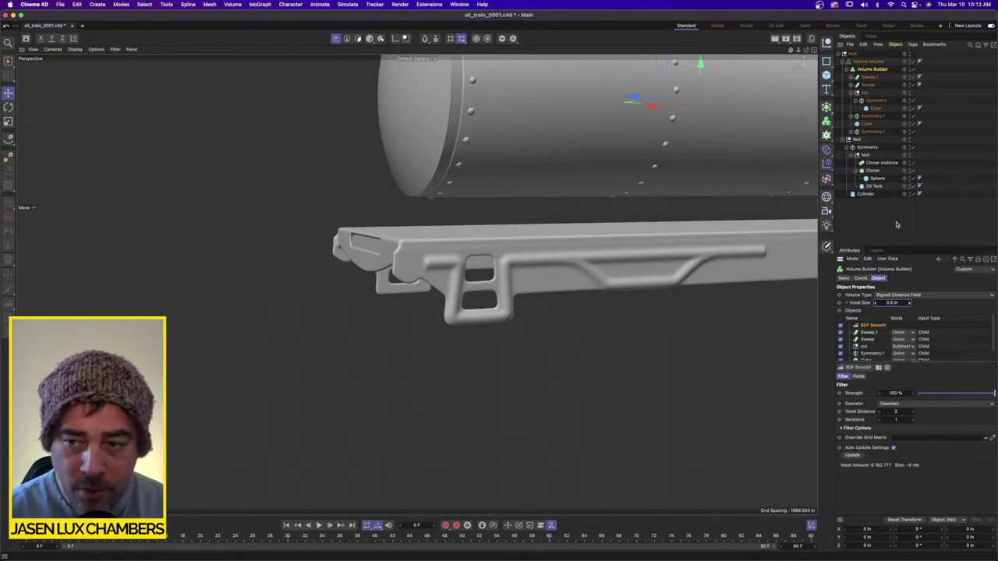
pyautogui.click(962, 221)
# Add a Symmetry object, disable the Volume Mesher and Volume Builder, and place the Symmetry inside the Volume Builder.
pyautogui.scroll(-3, 561, 272)
pyautogui.keyDown('alt'); pyautogui.moveTo(562, 273); pyautogui.dragTo(113, 285, button='middle'); pyautogui.keyUp('alt')
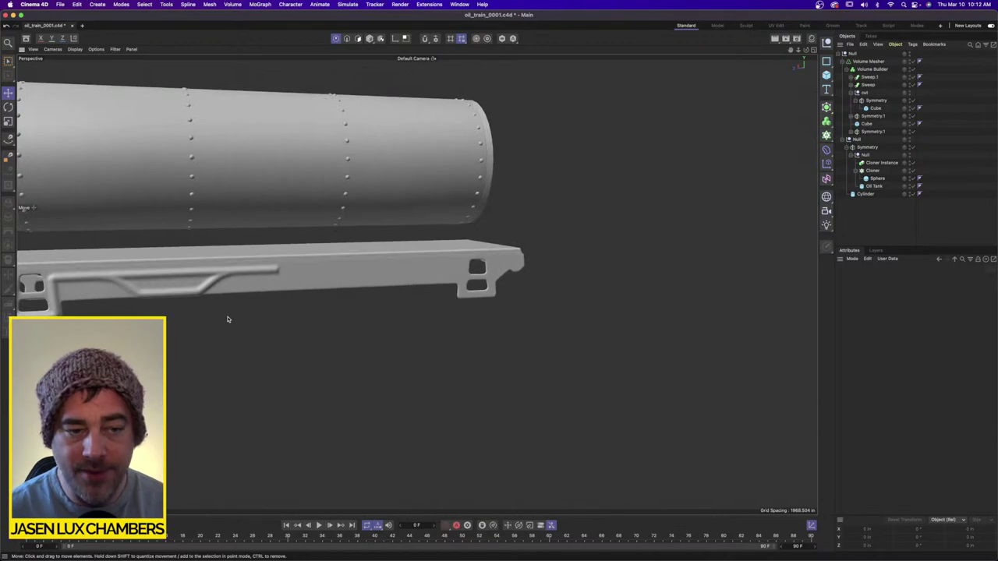
pyautogui.keyDown('alt'); pyautogui.moveTo(227, 318); pyautogui.dragTo(438, 290); pyautogui.keyUp('alt')
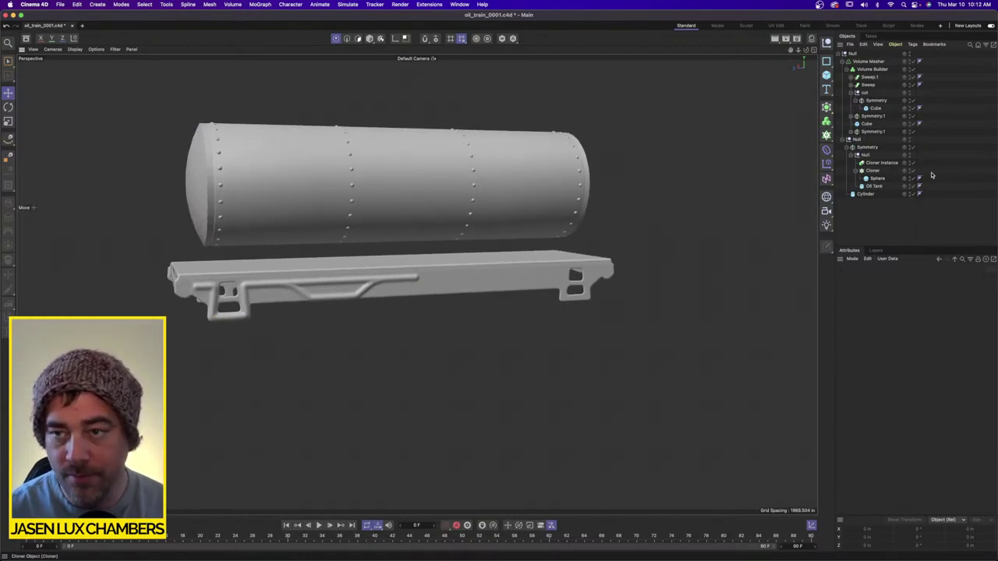
pyautogui.click(826, 107)
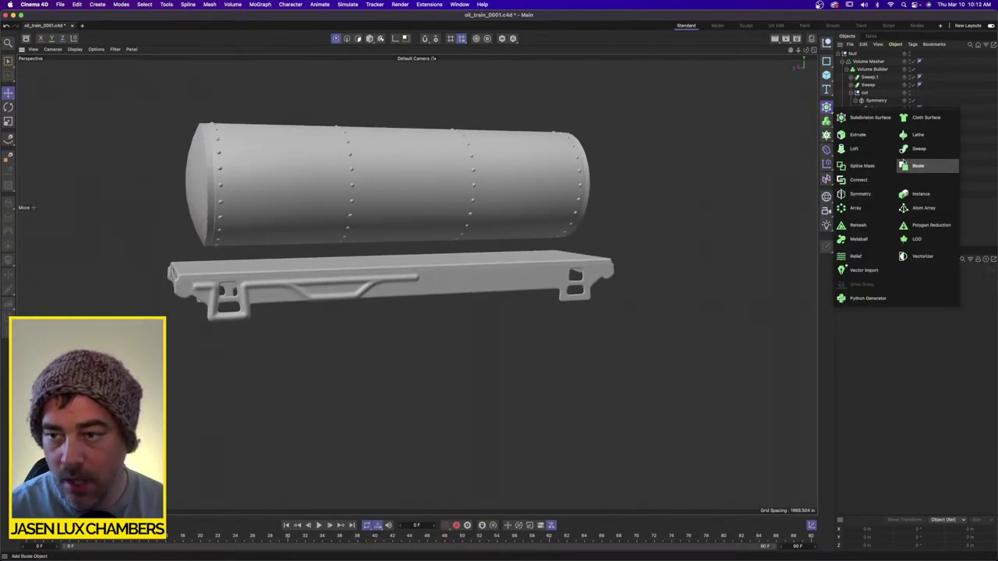
pyautogui.click(860, 193)
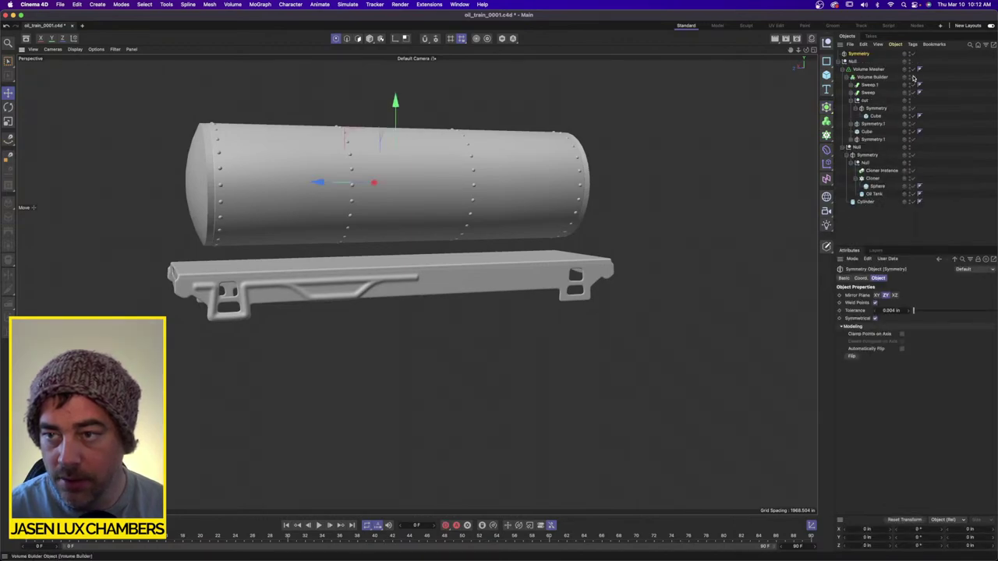
pyautogui.moveTo(914, 70); pyautogui.dragTo(914, 78)
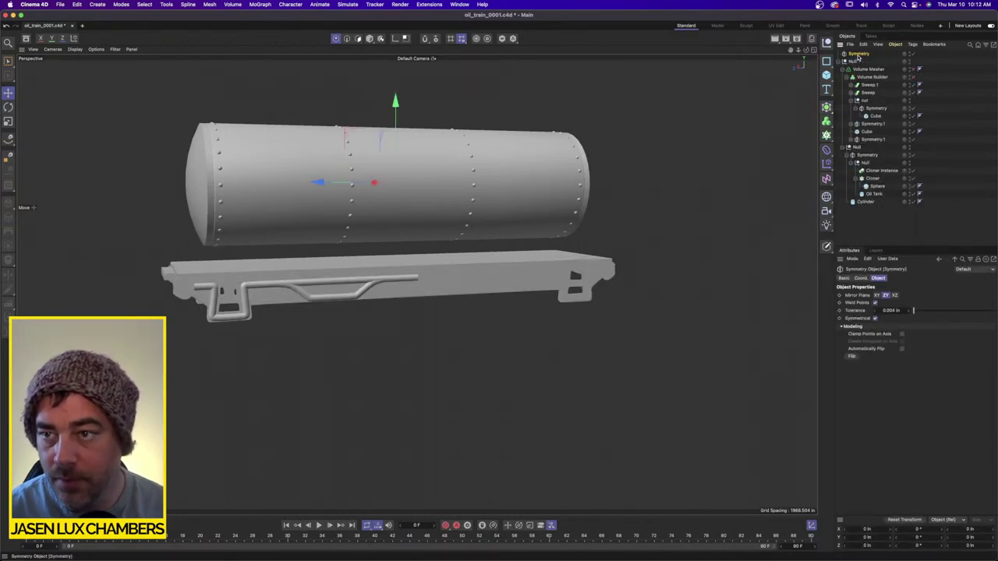
pyautogui.moveTo(858, 54); pyautogui.dragTo(871, 81)
# Group both sweeps in a null under the new Symmetry and set its mirror plane to XY.
pyautogui.click(872, 85)
pyautogui.keyDown('shift'); pyautogui.click(871, 93); pyautogui.keyUp('shift')
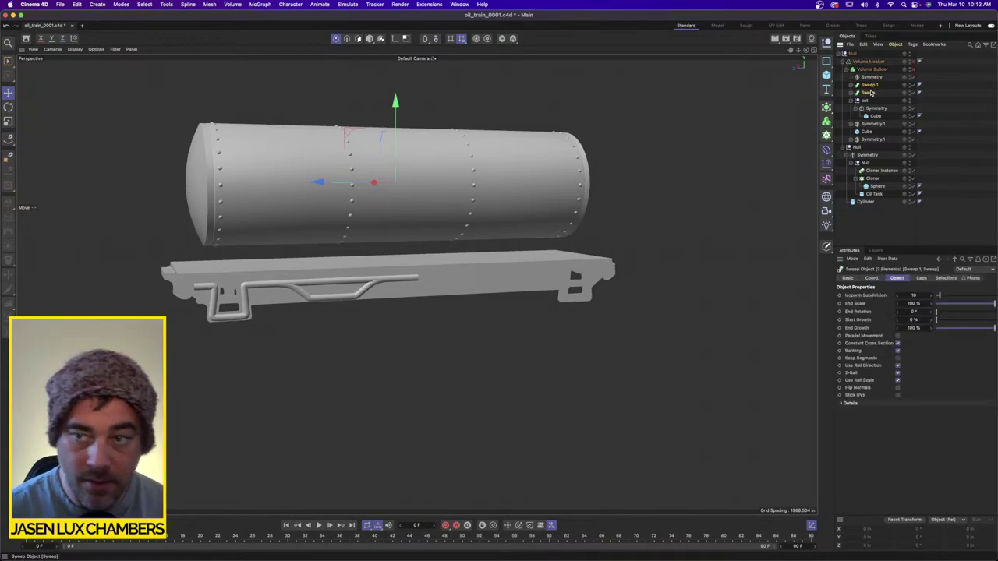
pyautogui.hotkey('alt', 'g')
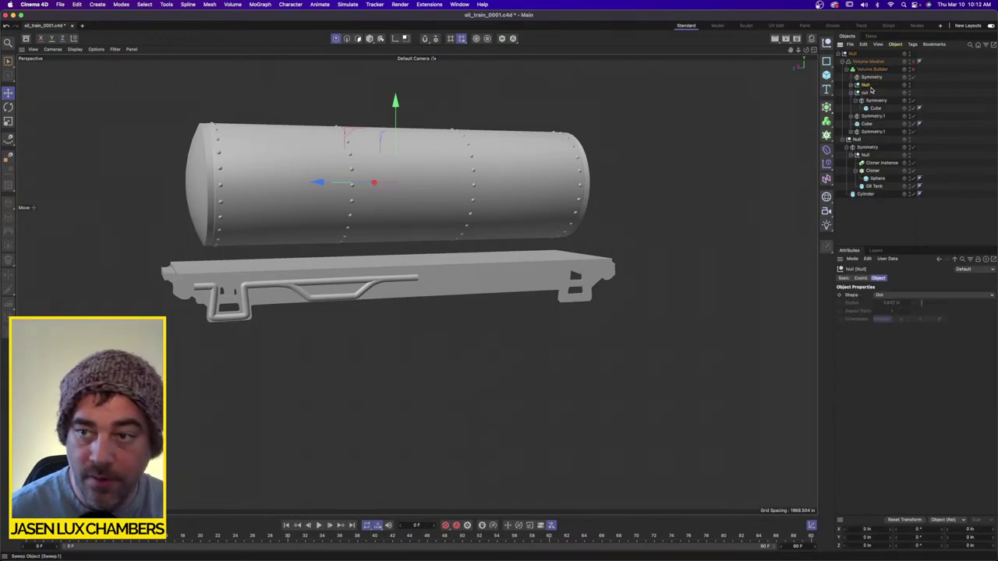
pyautogui.click(871, 78)
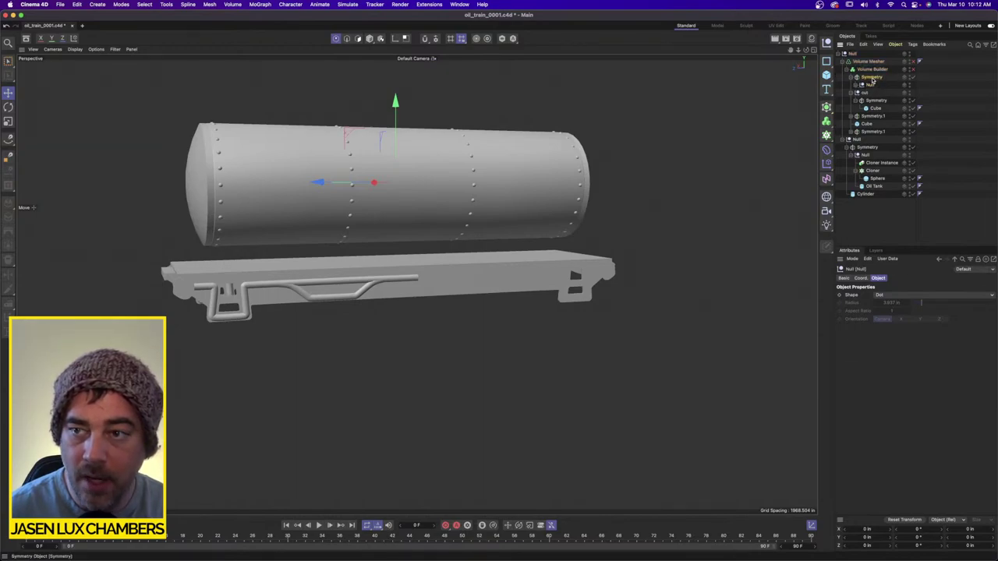
pyautogui.click(876, 296)
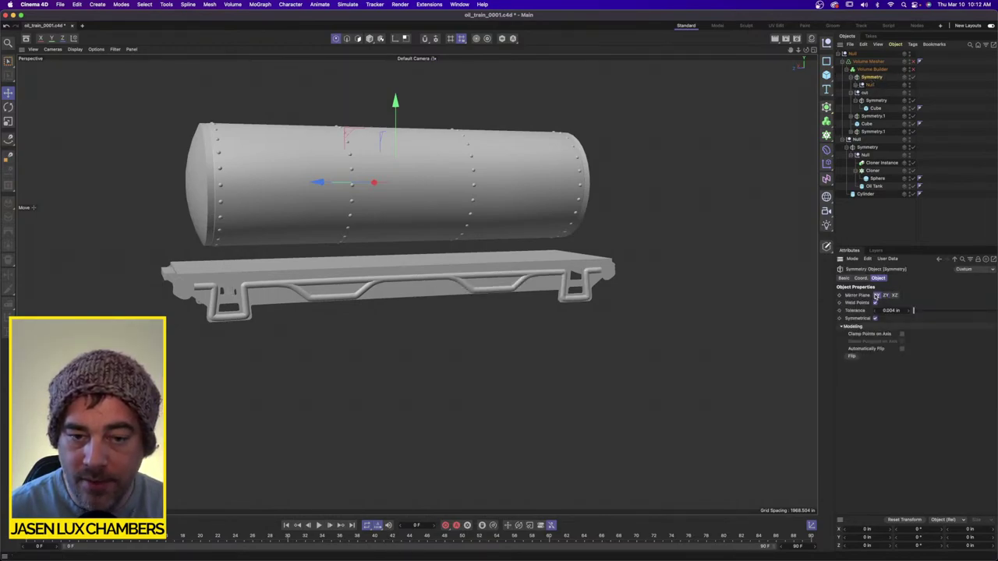
# Add a second Symmetry object inside the Volume Builder, nest the existing side-trim Symmetry under it, and re-enable the Volume Mesher and Volume Builder.
pyautogui.keyDown('alt'); pyautogui.moveTo(735, 294); pyautogui.dragTo(371, 269); pyautogui.keyUp('alt')
pyautogui.click(831, 109)
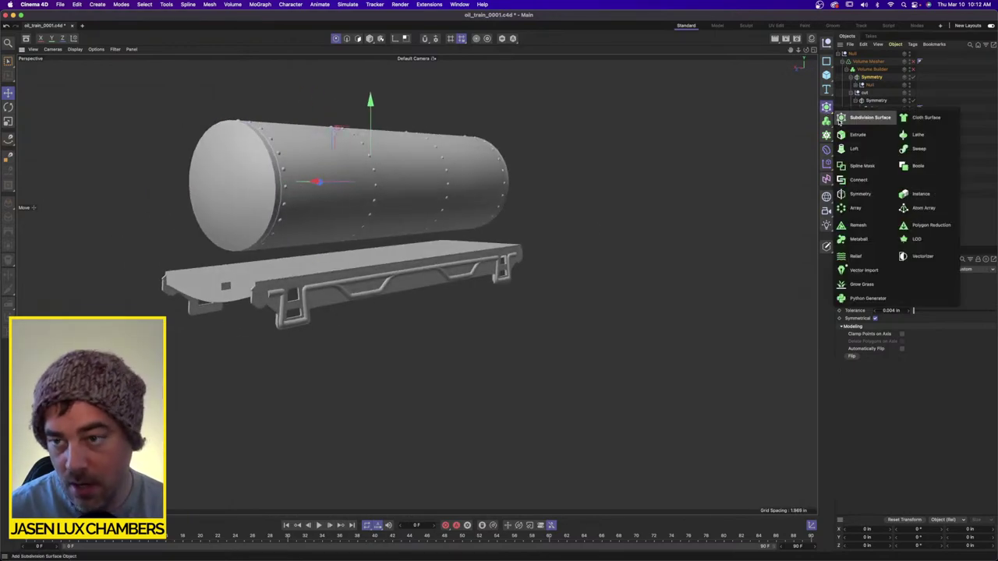
pyautogui.click(854, 193)
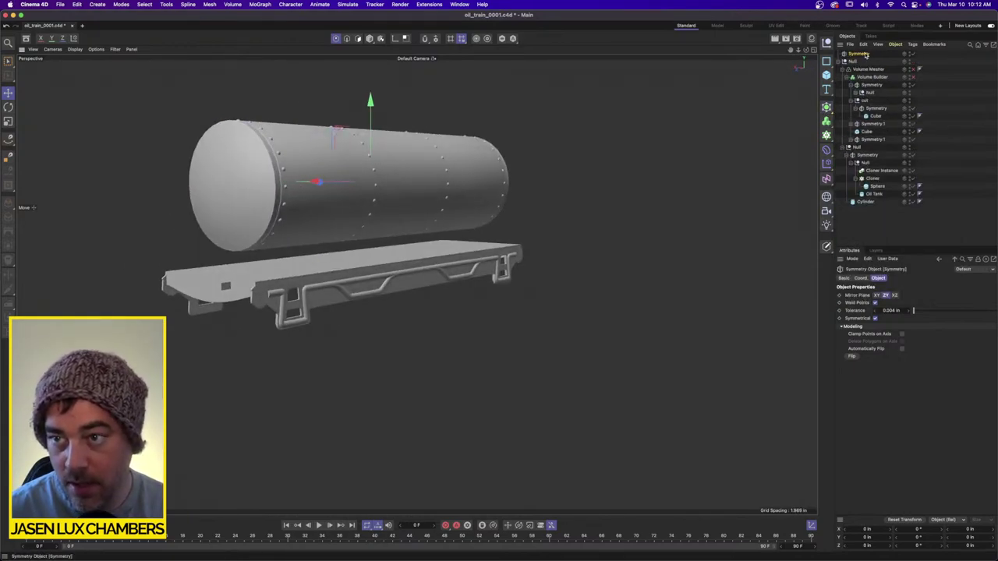
pyautogui.moveTo(864, 54); pyautogui.dragTo(872, 86)
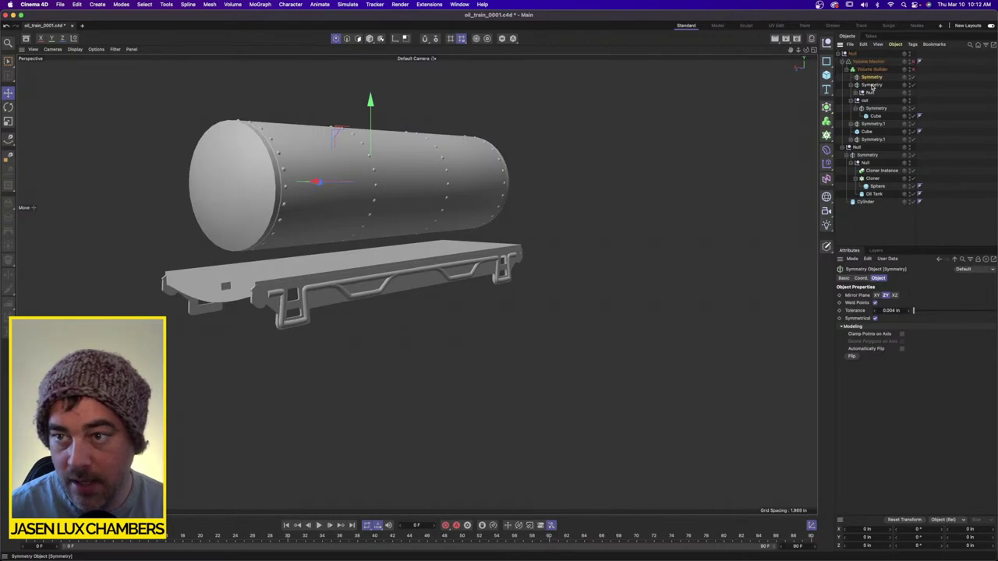
pyautogui.keyDown('alt'); pyautogui.moveTo(483, 258); pyautogui.dragTo(468, 287); pyautogui.keyUp('alt')
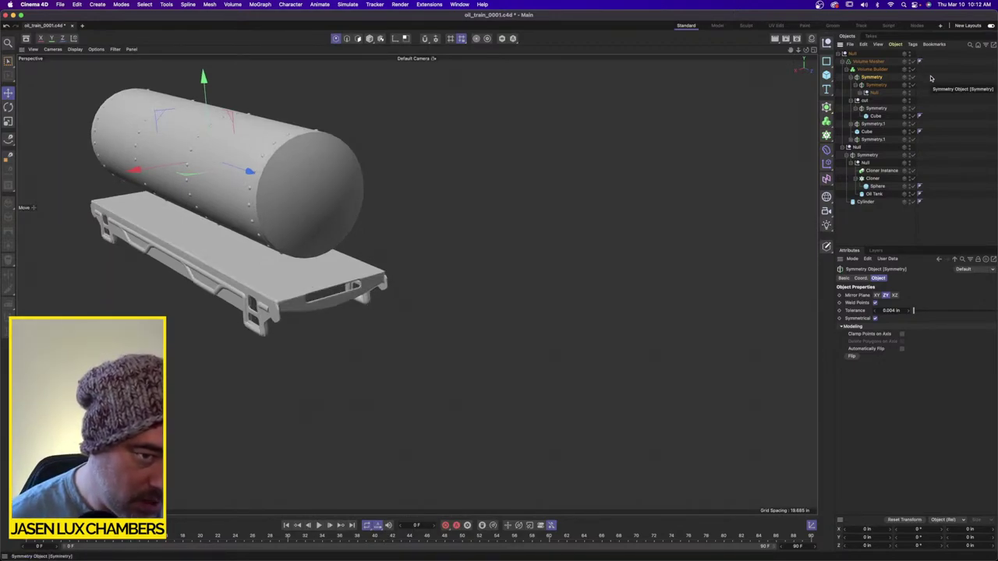
pyautogui.keyDown('alt'); pyautogui.moveTo(252, 247); pyautogui.dragTo(402, 296); pyautogui.keyUp('alt')
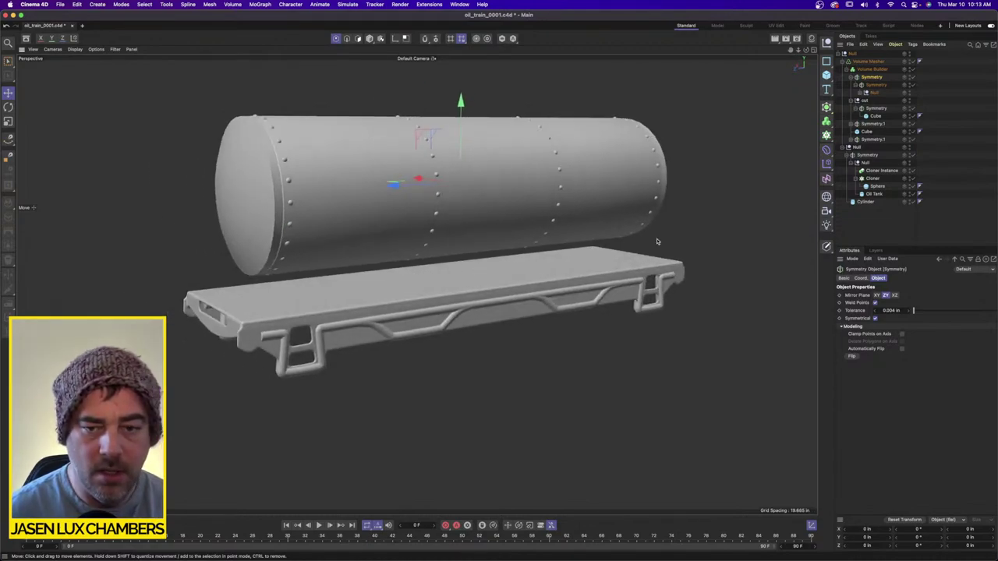
pyautogui.keyDown('alt'); pyautogui.moveTo(653, 290); pyautogui.dragTo(558, 262); pyautogui.keyUp('alt')
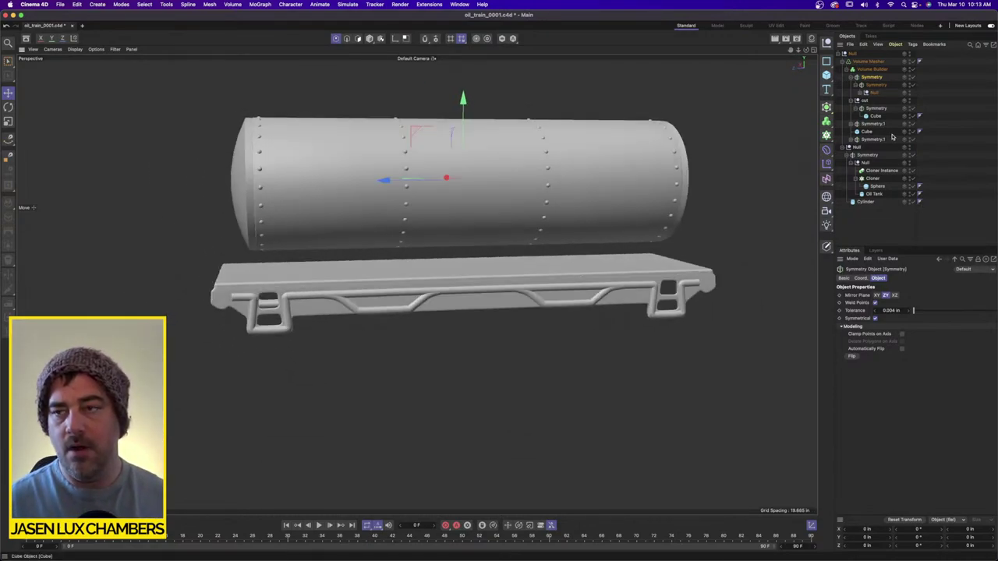
# Disable the Volume Builder and Volume Mesher, and hide the train's parent null in the viewport.
pyautogui.click(931, 88)
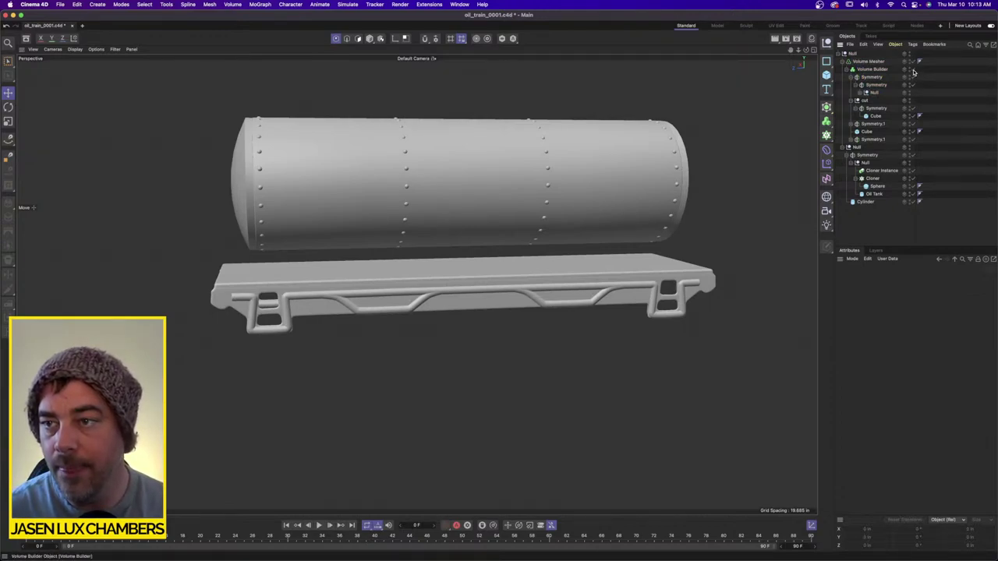
pyautogui.click(912, 70)
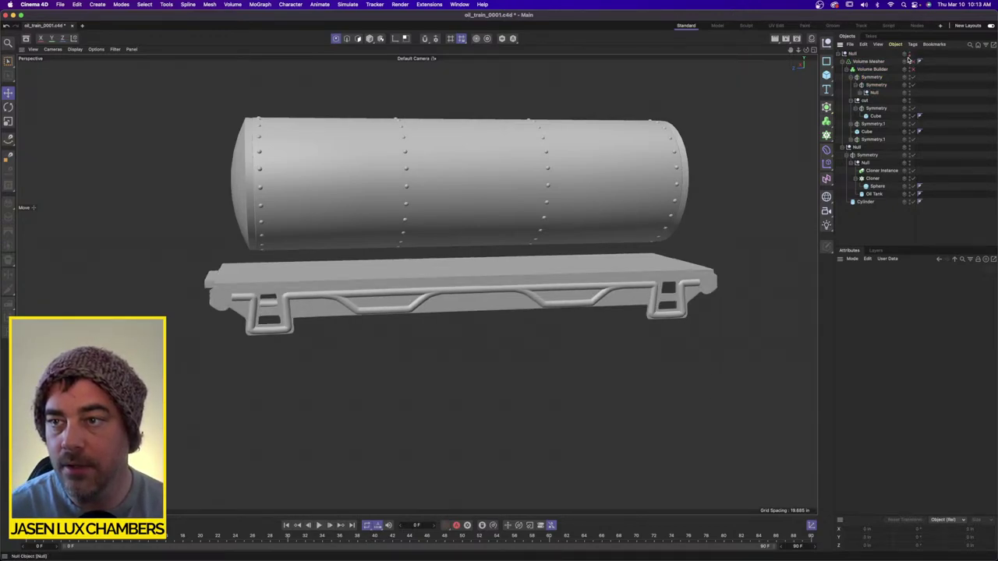
pyautogui.click(909, 54)
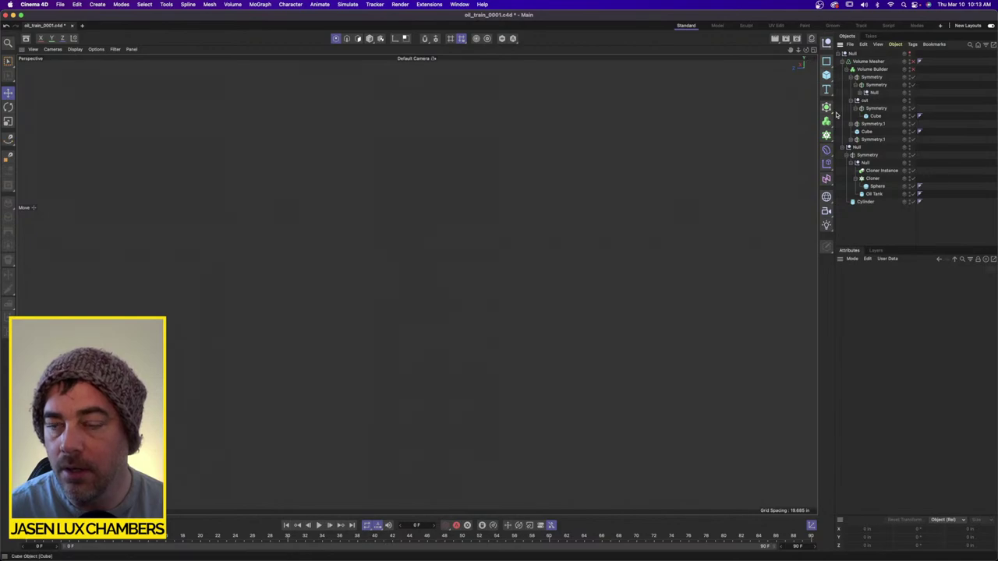
# Add a Torus primitive and show it against the reference photos in the four-view layout.
pyautogui.click(827, 74)
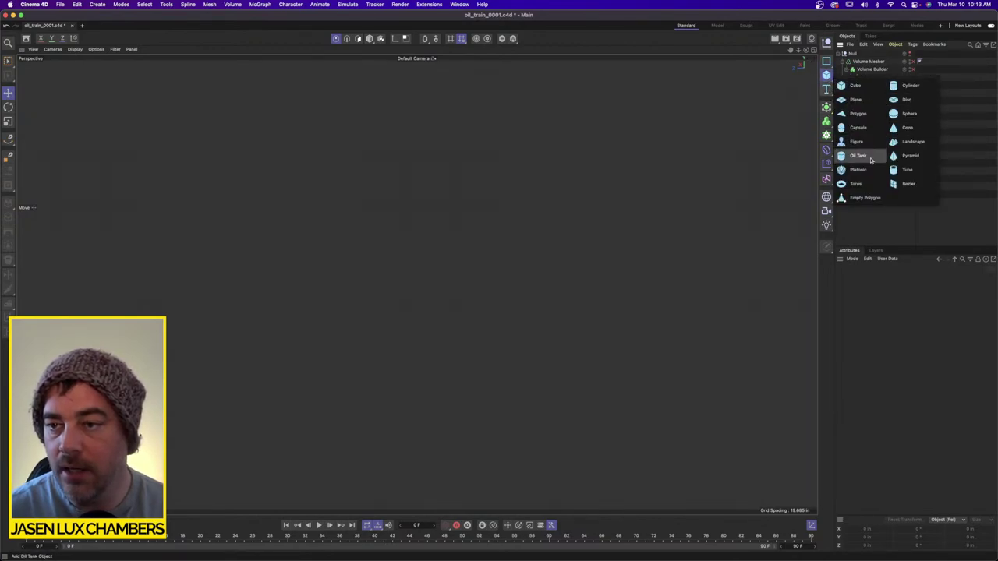
pyautogui.click(856, 184)
pyautogui.scroll(4, 493, 170)
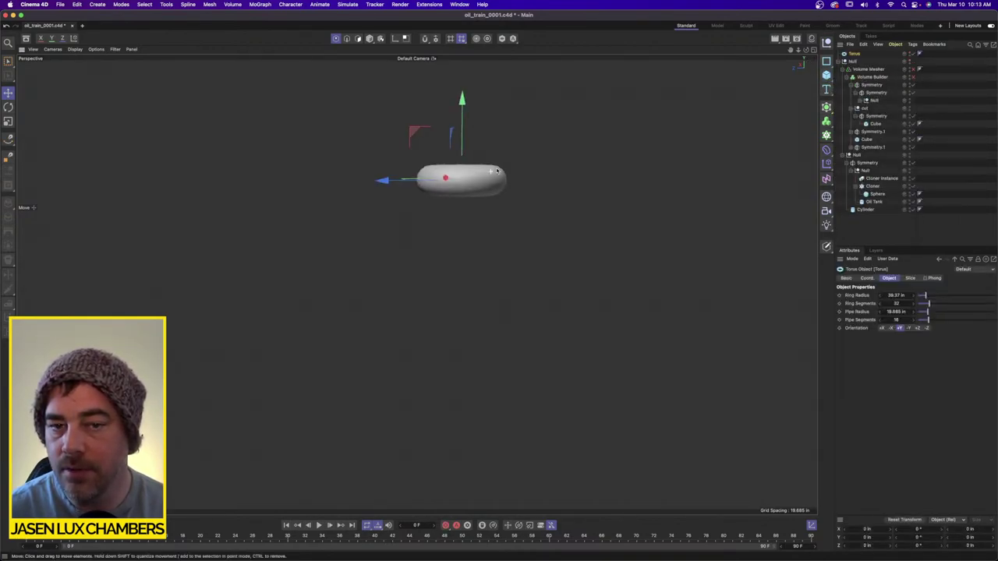
pyautogui.click(814, 50)
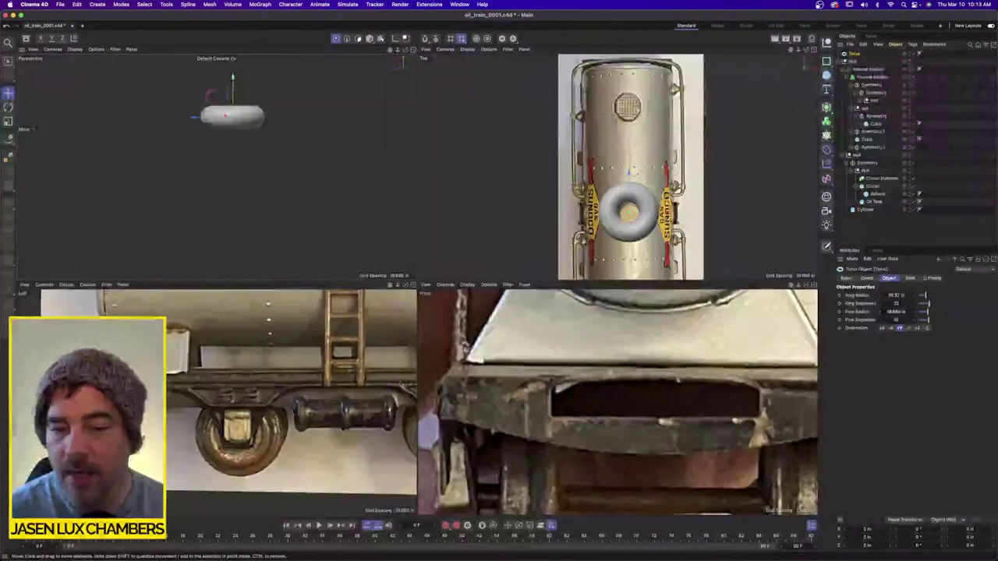
pyautogui.scroll(-4, 308, 380)
pyautogui.moveTo(351, 360); pyautogui.dragTo(299, 416)
pyautogui.press('super+z')
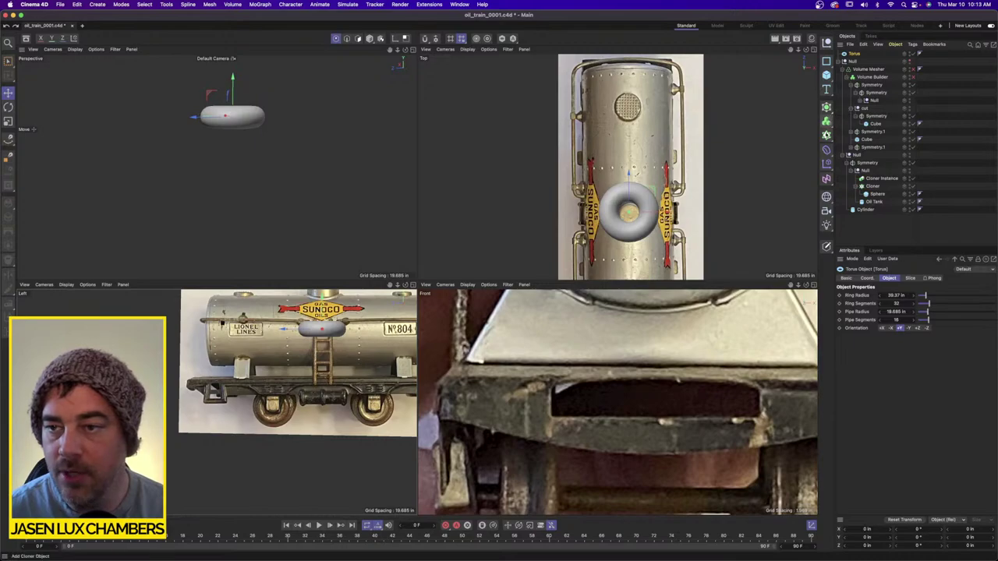
# Place the torus inside a Cloner and set the Cloner's mode to Linear.
pyautogui.keyDown('alt'); pyautogui.click(826, 121); pyautogui.keyUp('alt')
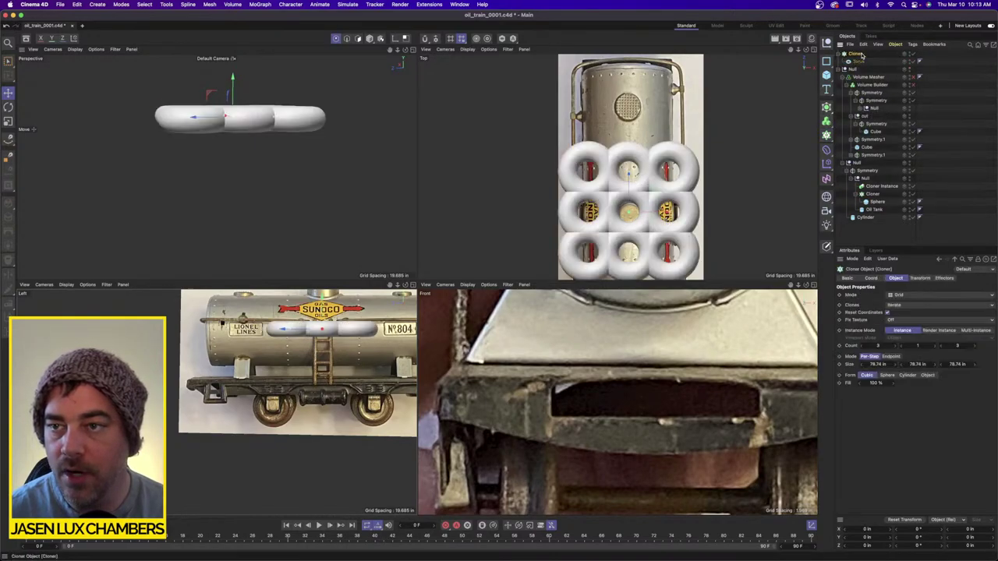
pyautogui.click(909, 295)
pyautogui.click(909, 311)
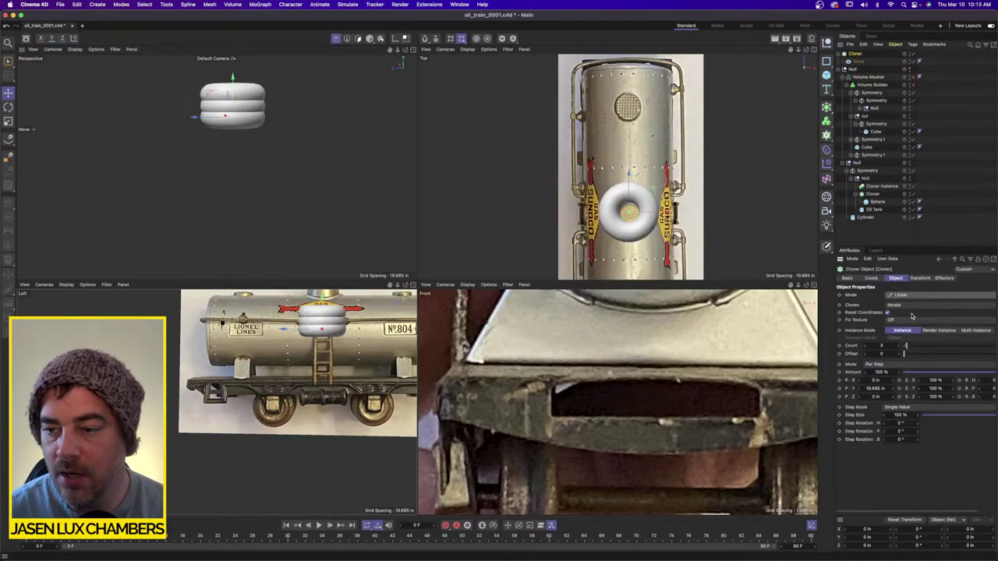
# Move the torus Cloner down to the frame in the side view and scale it to roughly the size of the three-ribbed detail.
pyautogui.moveTo(343, 333); pyautogui.dragTo(294, 392)
pyautogui.scroll(5, 294, 392)
pyautogui.press('t')
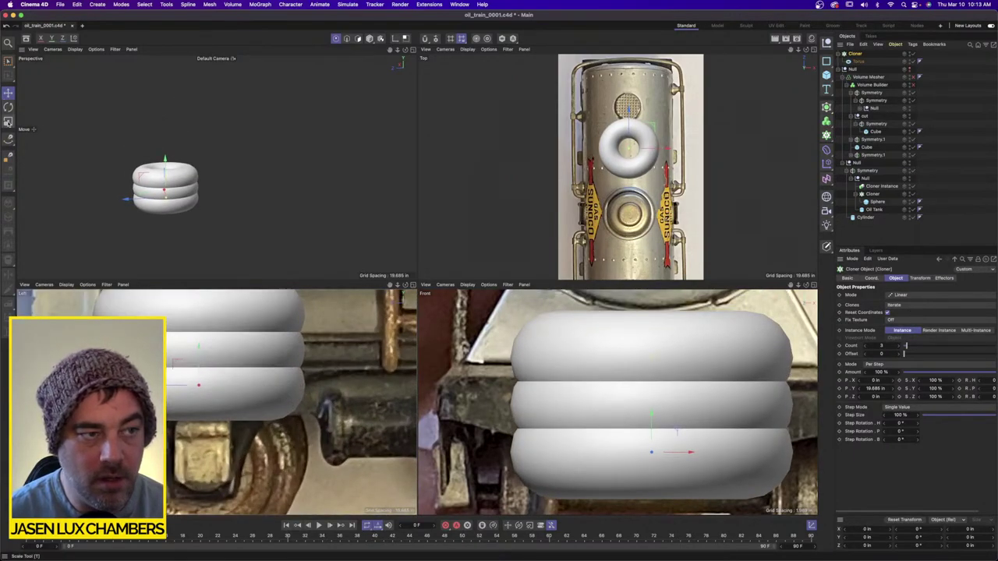
pyautogui.moveTo(308, 333); pyautogui.dragTo(169, 386)
pyautogui.scroll(5, 168, 388)
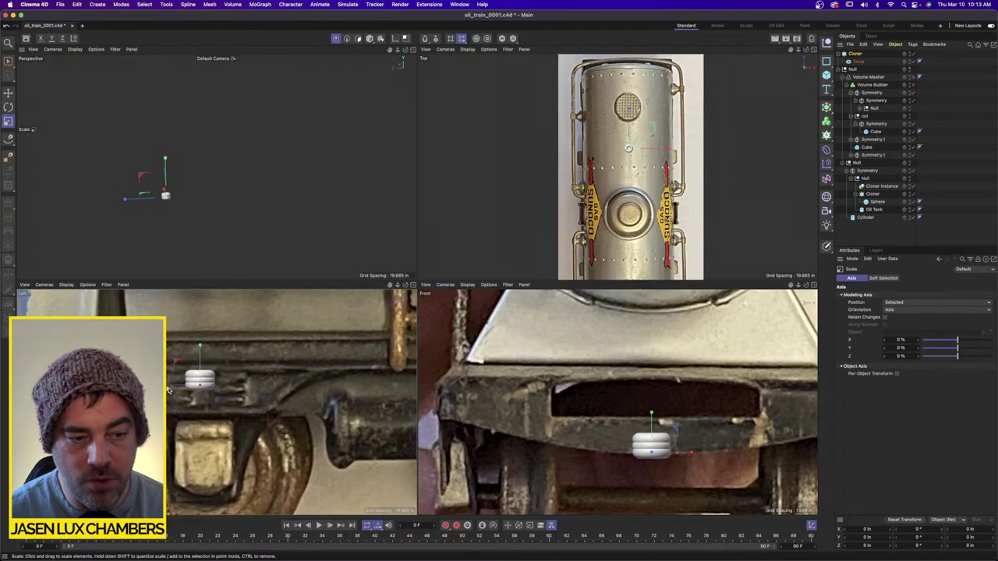
pyautogui.press('e')
pyautogui.moveTo(322, 407); pyautogui.dragTo(281, 435)
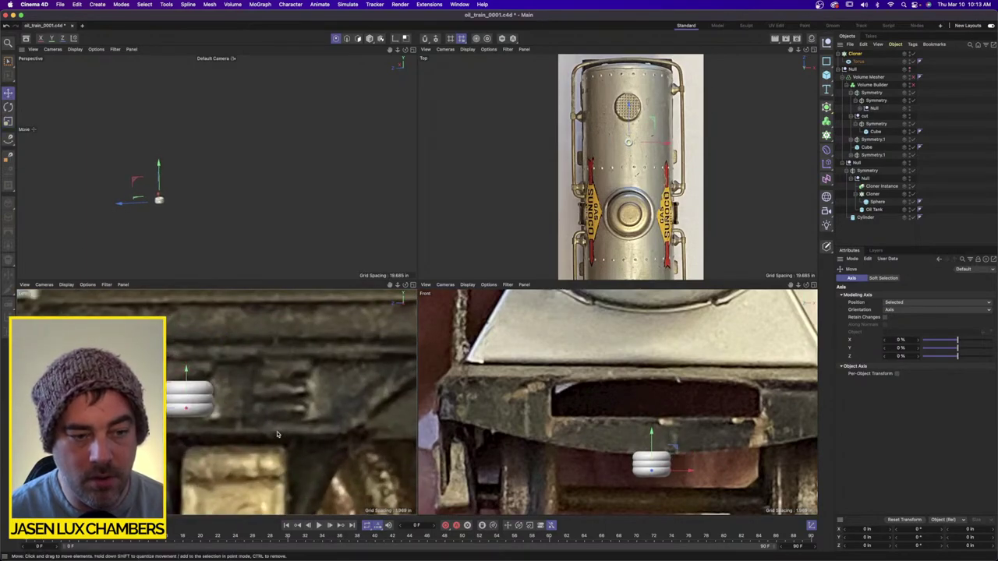
# Set the Cloner's vertical step distance (P.Y) to 6 in to separate the stacked rings.
pyautogui.click(857, 55)
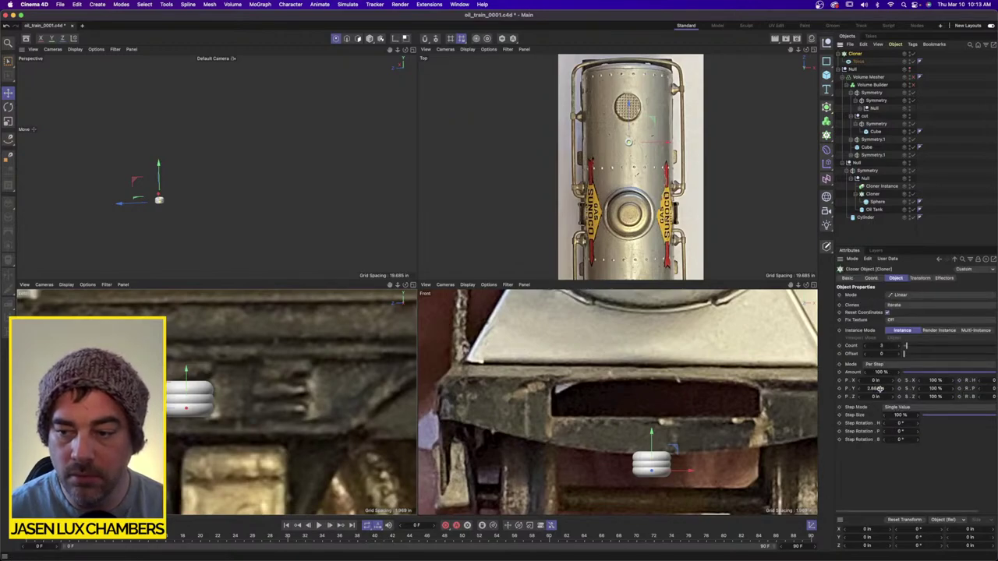
pyautogui.moveTo(878, 388); pyautogui.dragTo(879, 388)
pyautogui.moveTo(148, 407)
pyautogui.mouseDown()
pyautogui.moveTo(168, 408)
pyautogui.moveTo(152, 408)
pyautogui.mouseUp()
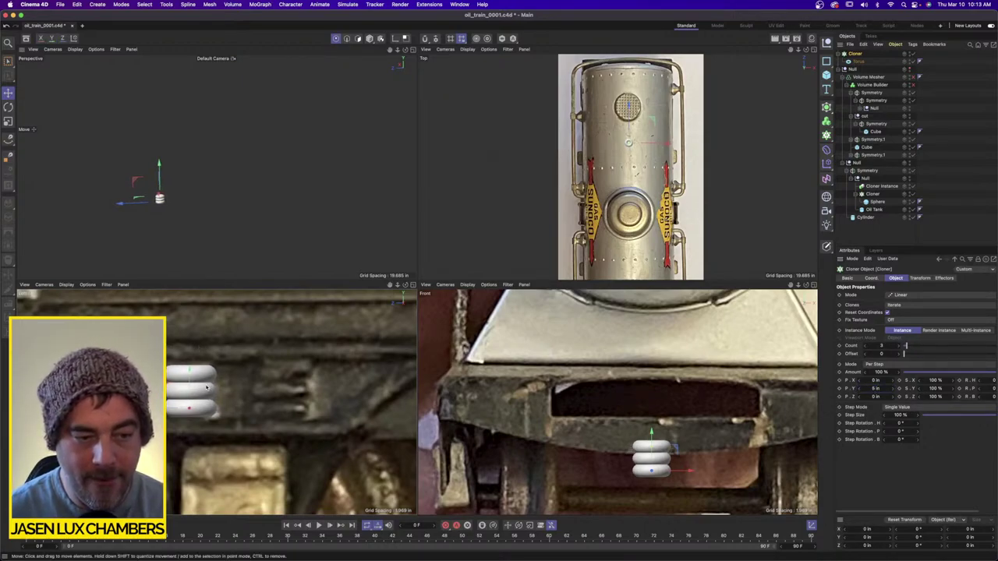
pyautogui.scroll(3, 248, 381)
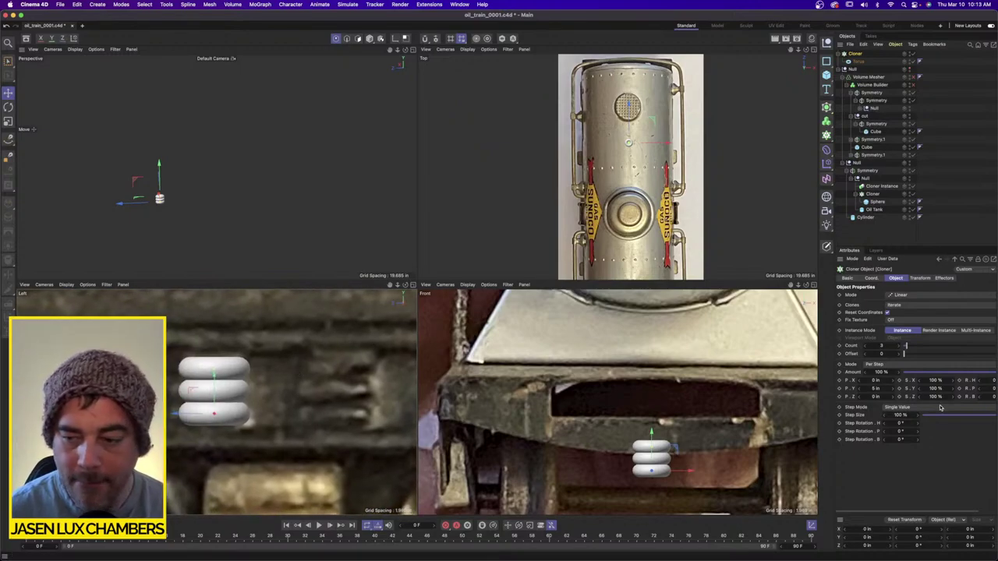
pyautogui.write('6')
pyautogui.press('Return')
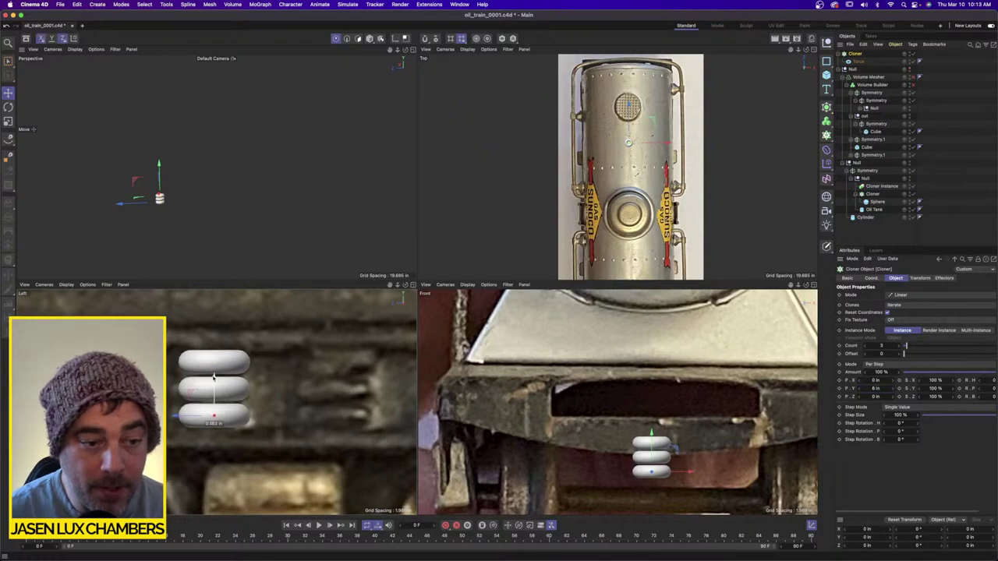
# Select the torus, frame it in the perspective view, and thicken its pipe radius to about 4.6 in in polygon mode.
pyautogui.press('s')
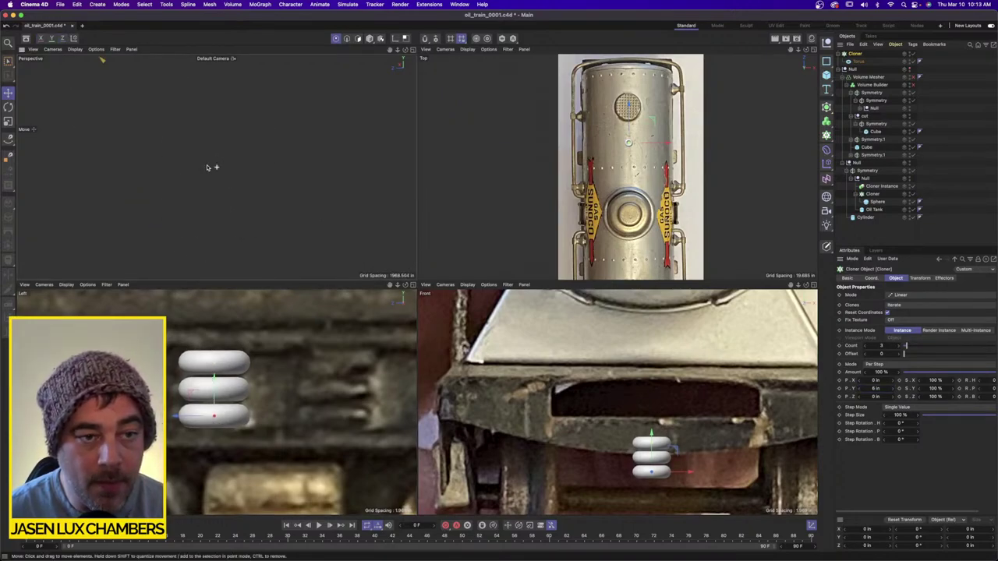
pyautogui.click(234, 193)
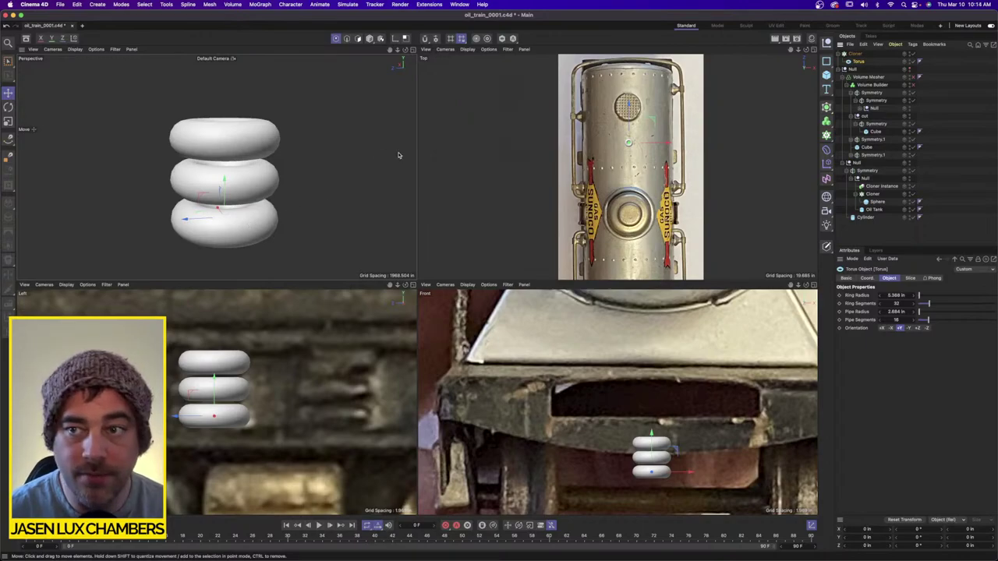
pyautogui.click(369, 38)
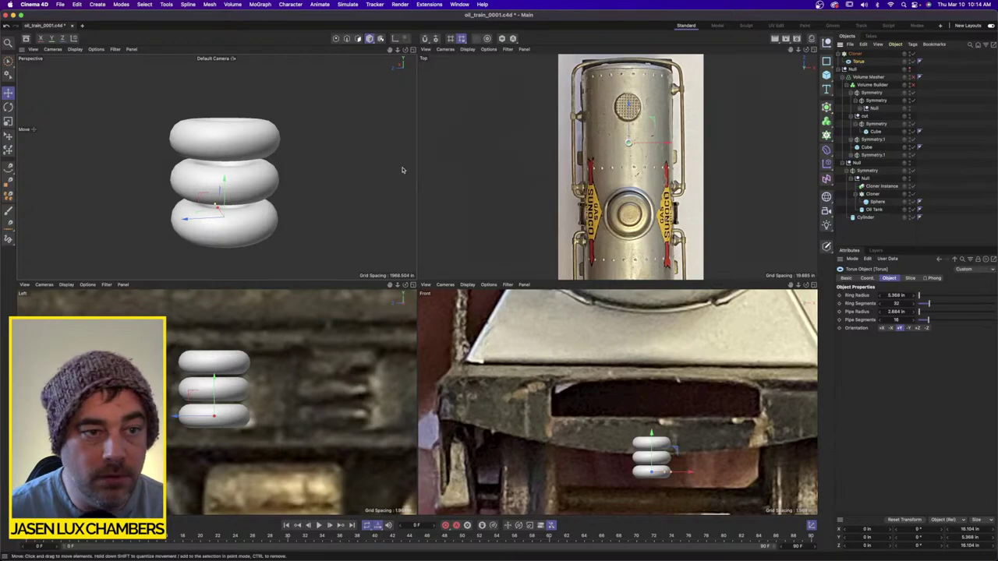
pyautogui.keyDown('alt'); pyautogui.moveTo(199, 227); pyautogui.dragTo(226, 224); pyautogui.keyUp('alt')
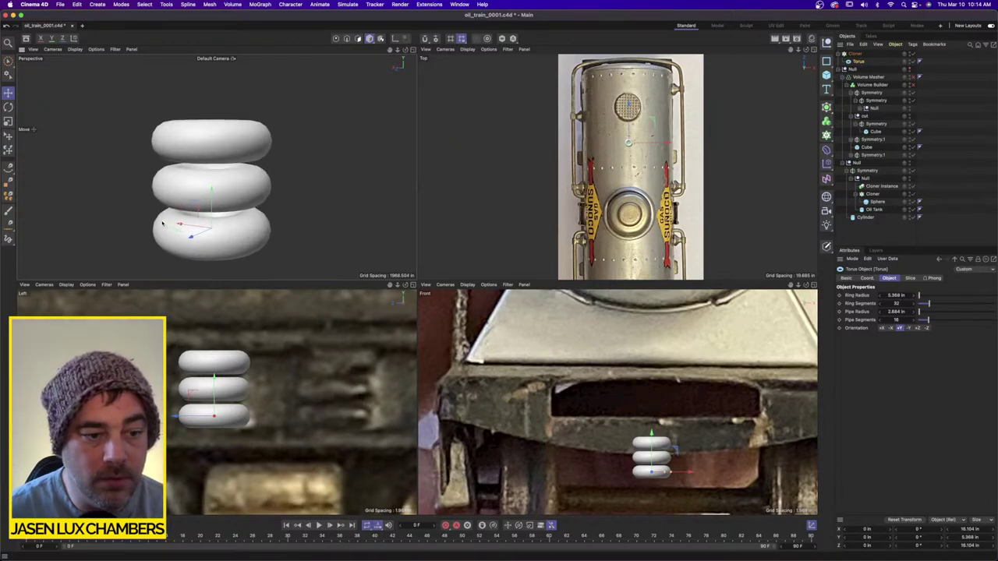
pyautogui.moveTo(166, 223); pyautogui.dragTo(148, 225)
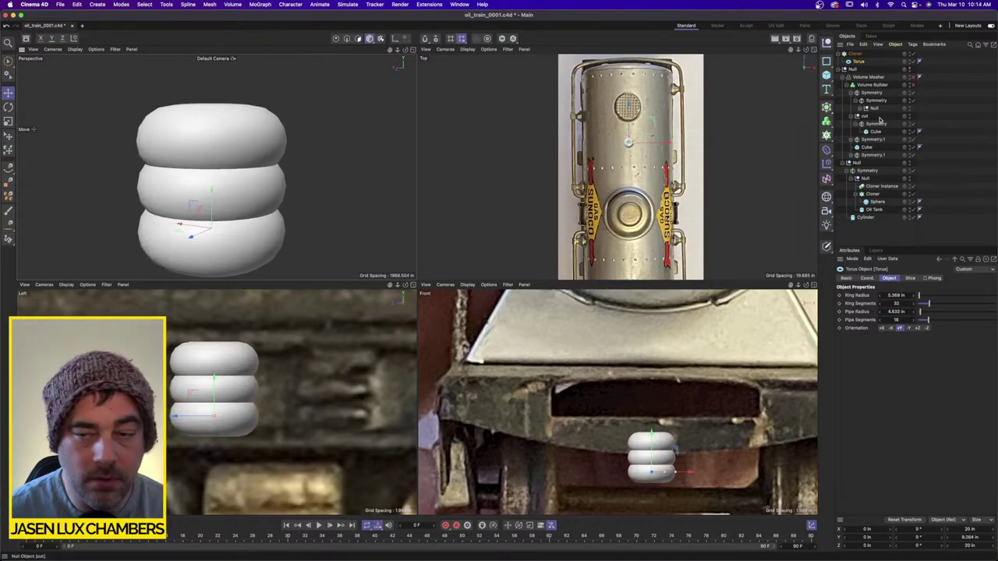
# Try a ring radius of 4 in on the torus and undo it.
pyautogui.doubleClick(903, 297)
pyautogui.write('4')
pyautogui.press('Return')
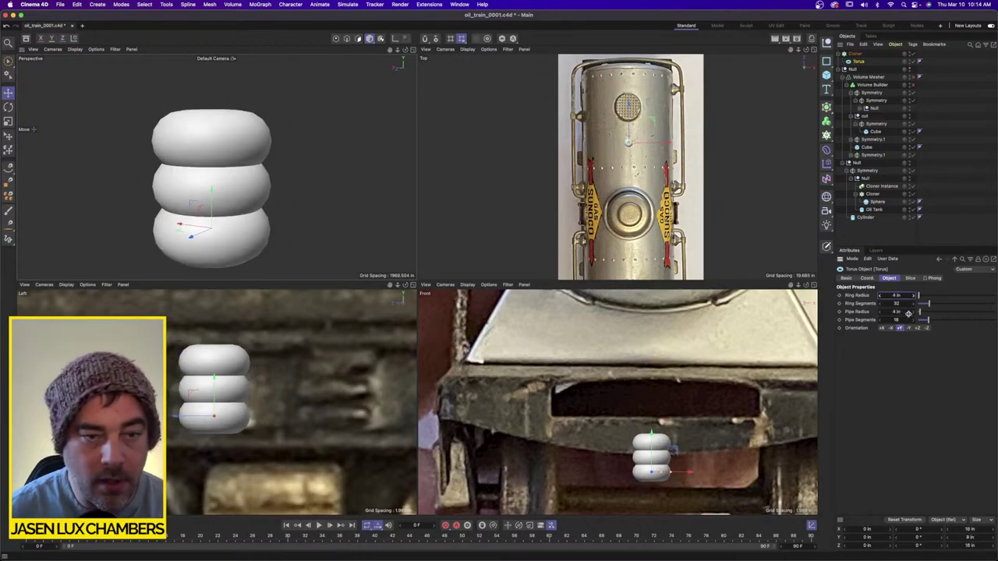
pyautogui.press('super+z')
# Try torus pipe radii of 3 in and 2 in.
pyautogui.doubleClick(908, 311)
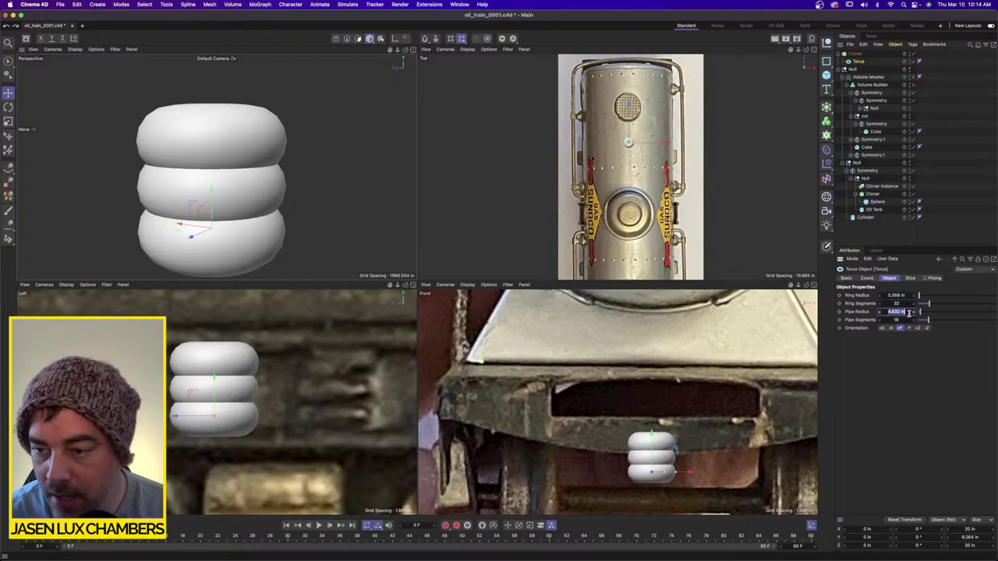
pyautogui.write('3')
pyautogui.press('Return')
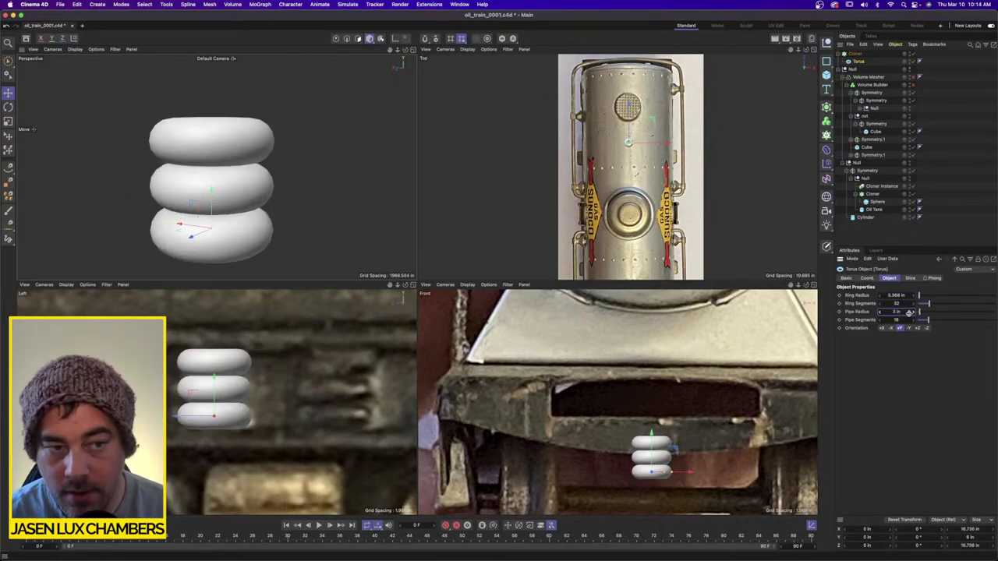
pyautogui.write('2')
pyautogui.press('Return')
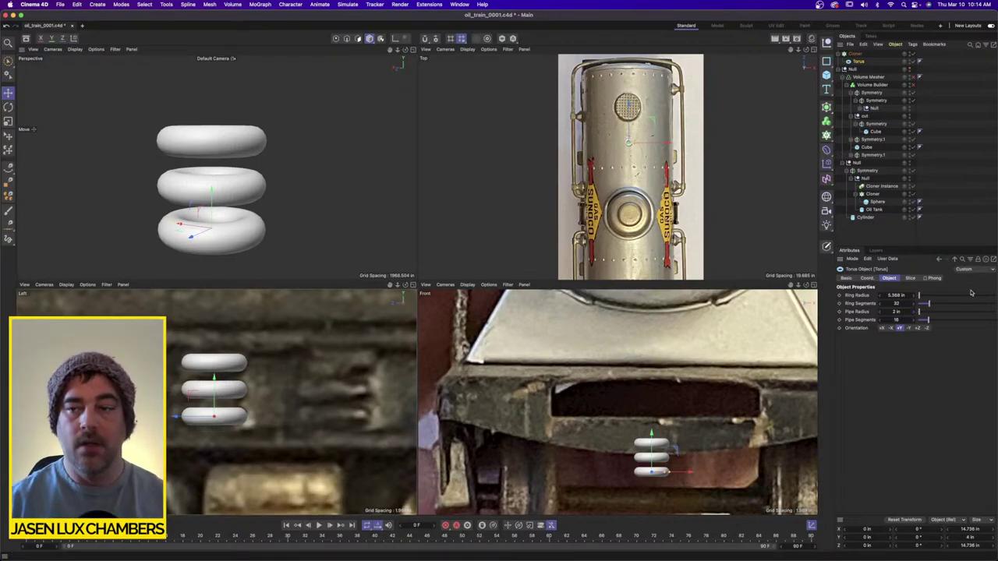
# Set the torus's ring radius to 6 in and its pipe radius to 3 in.
pyautogui.click(896, 295)
pyautogui.write('6')
pyautogui.press('Return')
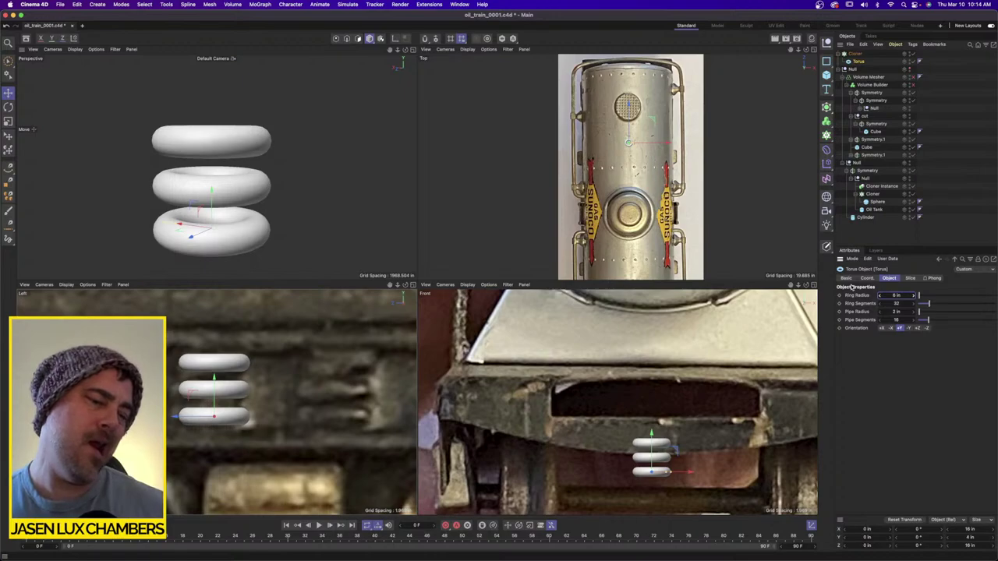
pyautogui.click(908, 312)
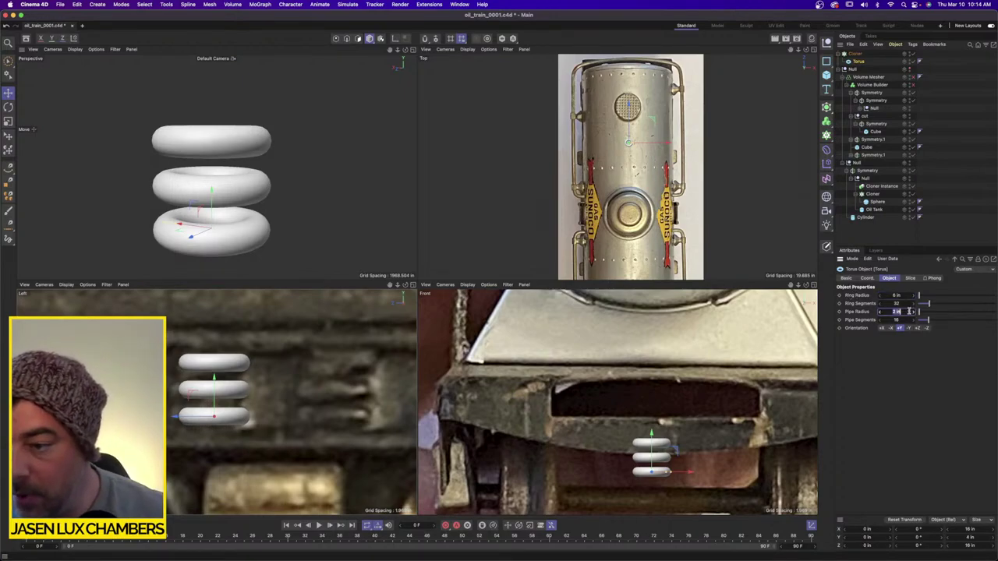
pyautogui.write('3')
pyautogui.press('Return')
# Set the torus's pipe radius to 2.5 in and its ring radius to 7 in.
pyautogui.click(903, 296)
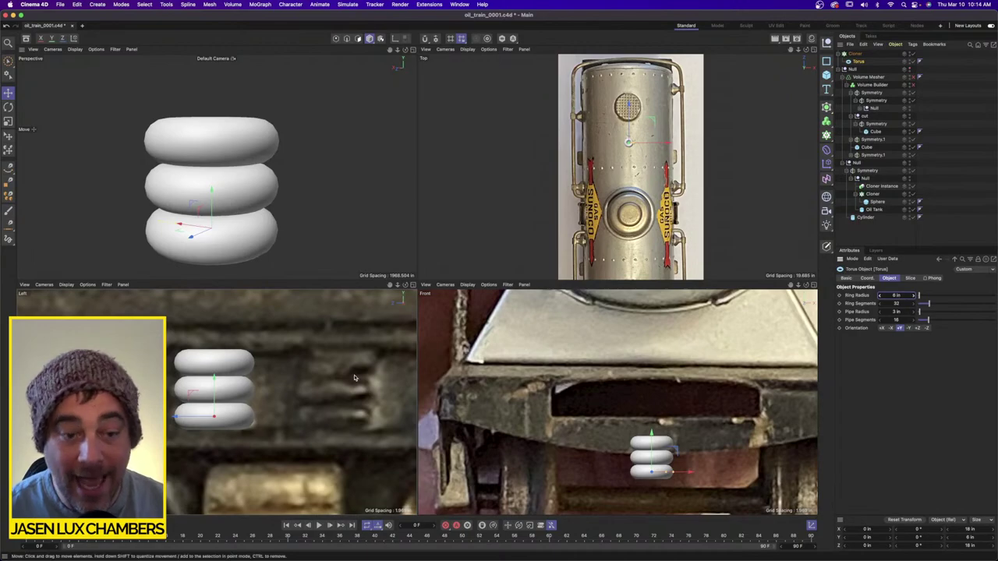
pyautogui.doubleClick(907, 312)
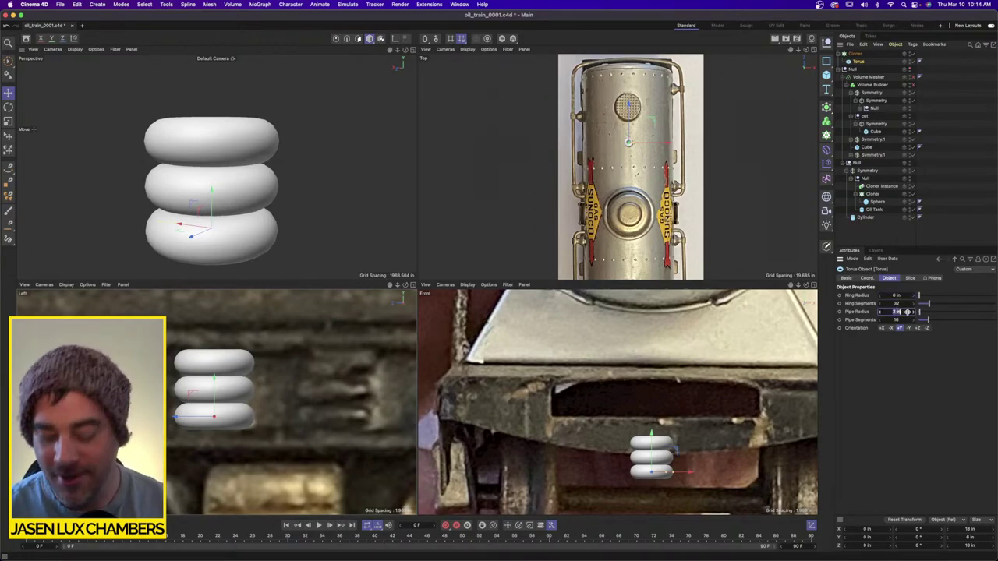
pyautogui.write('2')
pyautogui.press('Return')
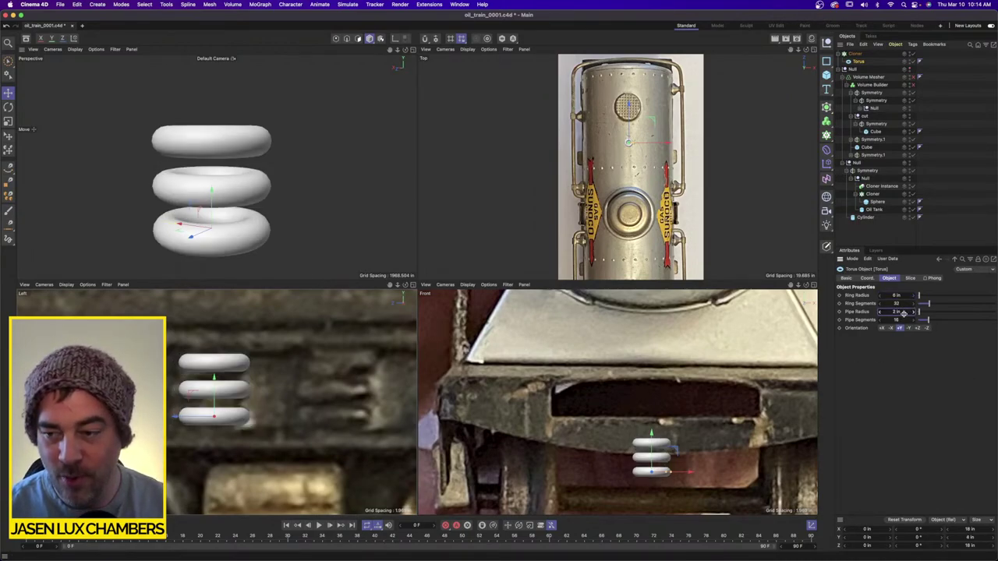
pyautogui.click(904, 311)
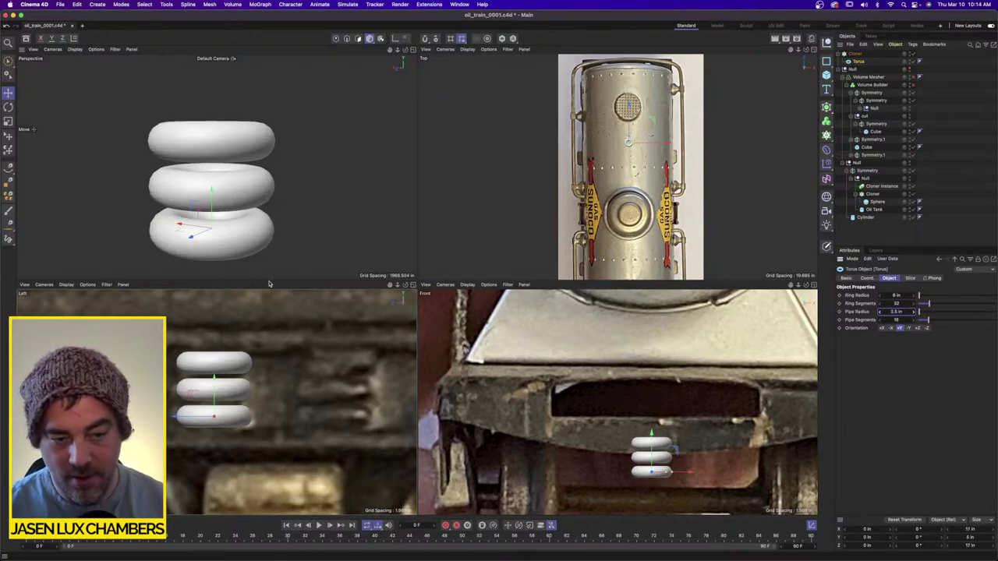
pyautogui.click(917, 295)
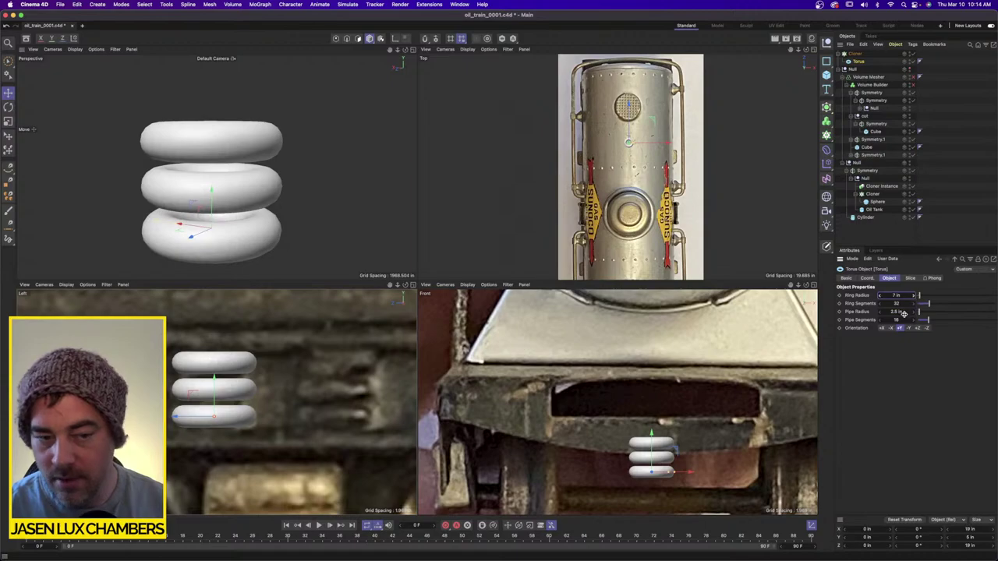
pyautogui.scroll(-6, 287, 375)
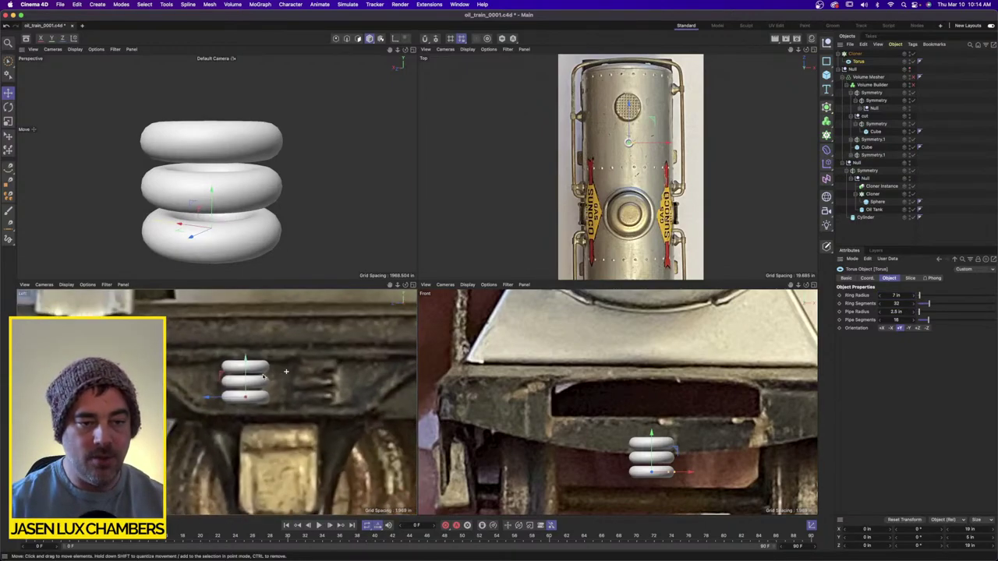
pyautogui.scroll(5, 289, 375)
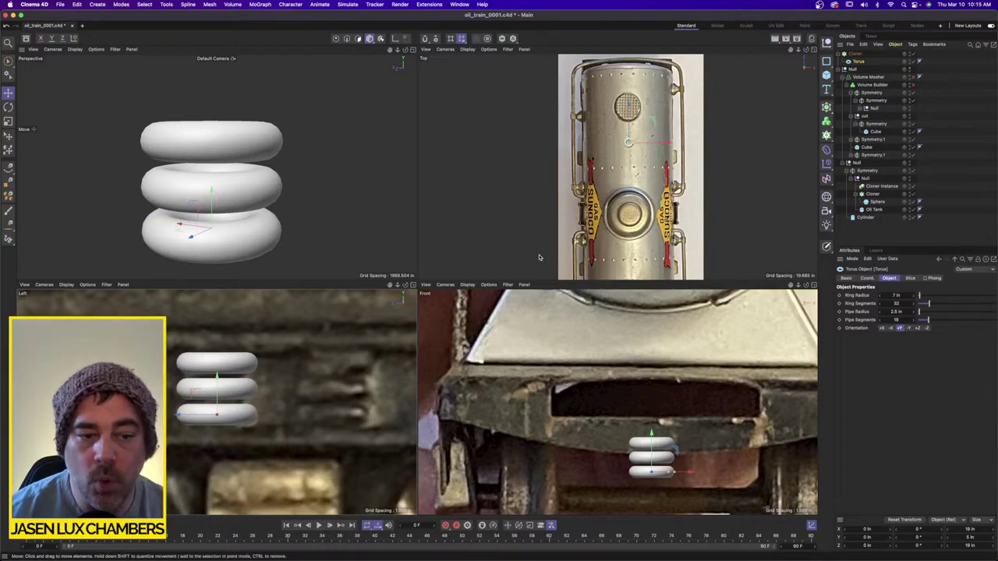
# Create an instance of the torus cloner and offset it about 26 in along Z over the photo's second rib set.
pyautogui.click(855, 53)
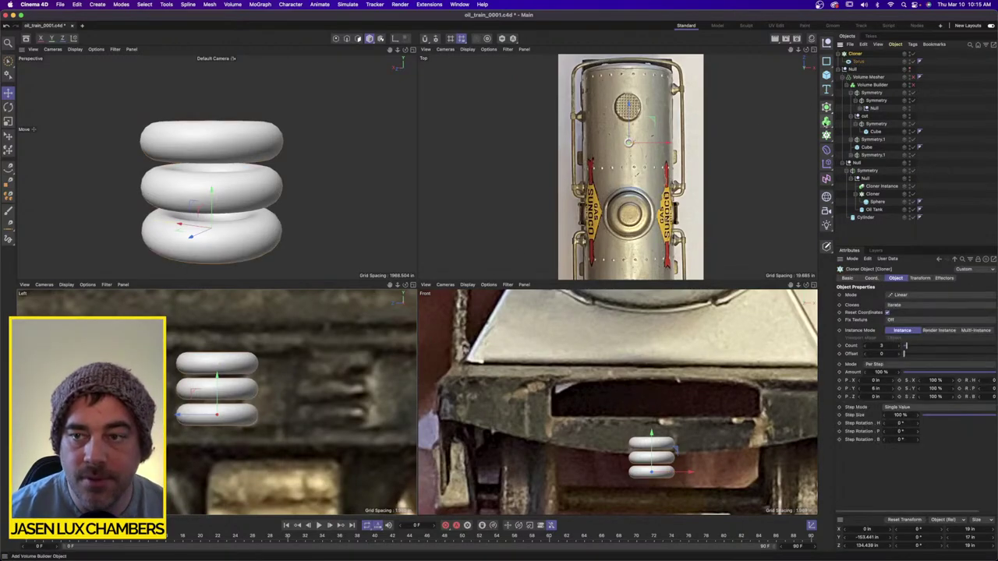
pyautogui.click(827, 106)
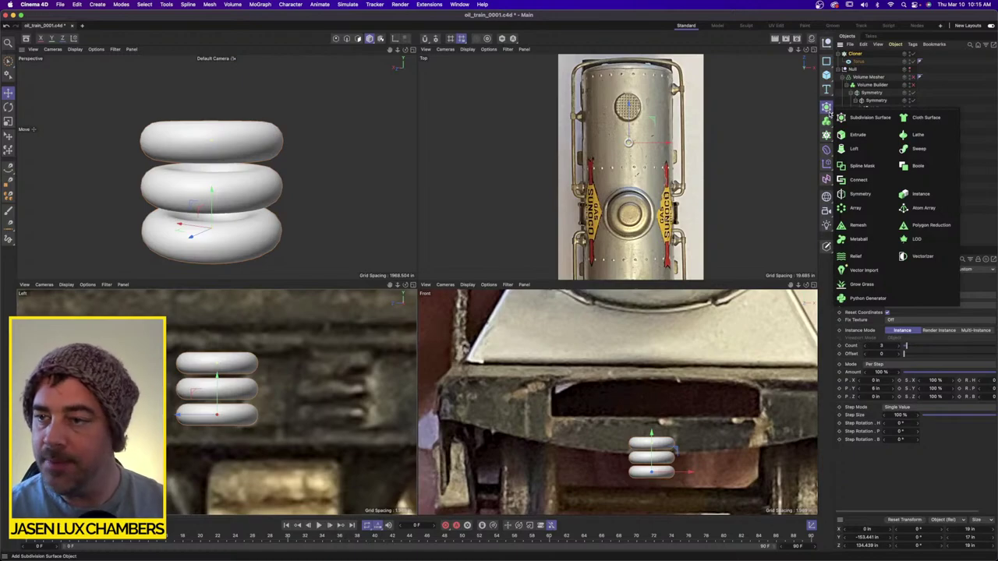
pyautogui.click(918, 194)
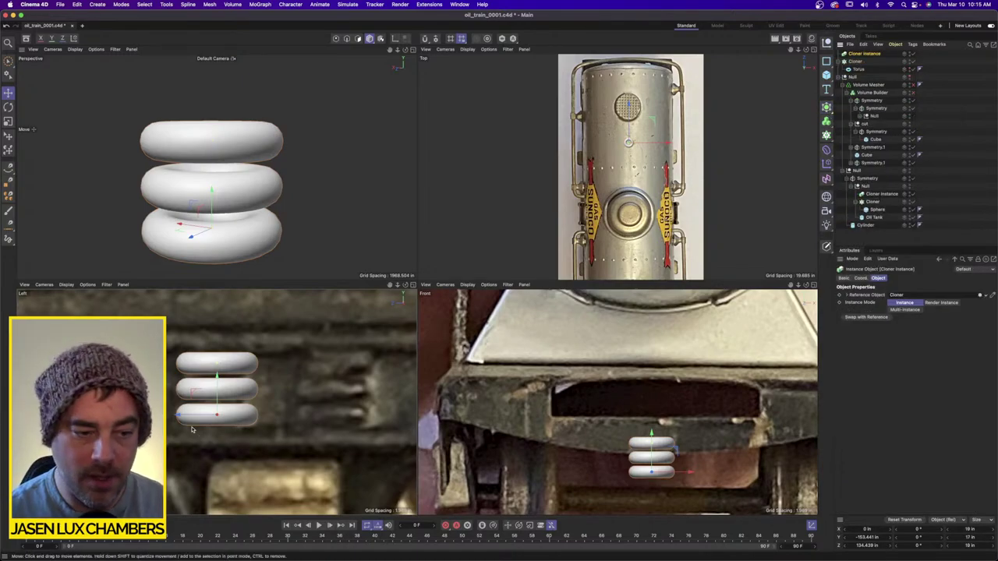
pyautogui.moveTo(206, 415); pyautogui.dragTo(311, 417)
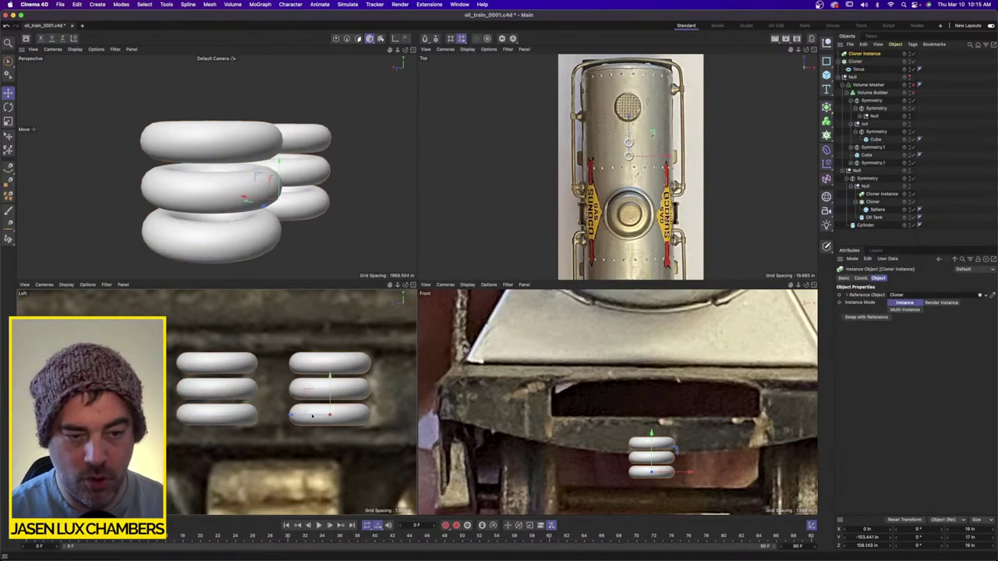
# Group the torus cloner and its instance under one null.
pyautogui.scroll(-10, 313, 416)
pyautogui.keyDown('alt'); pyautogui.moveTo(405, 425); pyautogui.dragTo(217, 402, button='middle'); pyautogui.keyUp('alt')
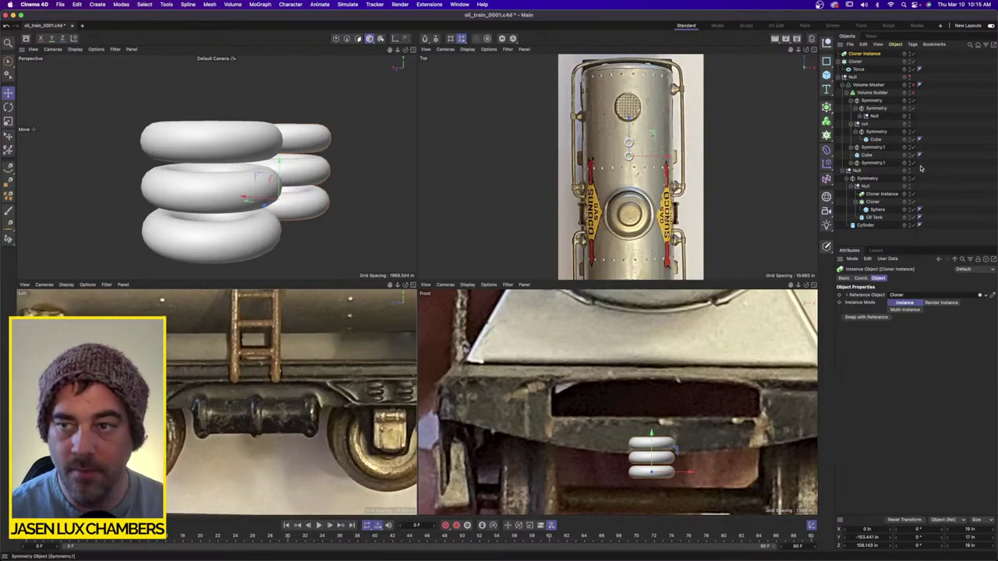
pyautogui.click(845, 61)
pyautogui.click(852, 62)
pyautogui.keyDown('shift'); pyautogui.click(856, 54); pyautogui.keyUp('shift')
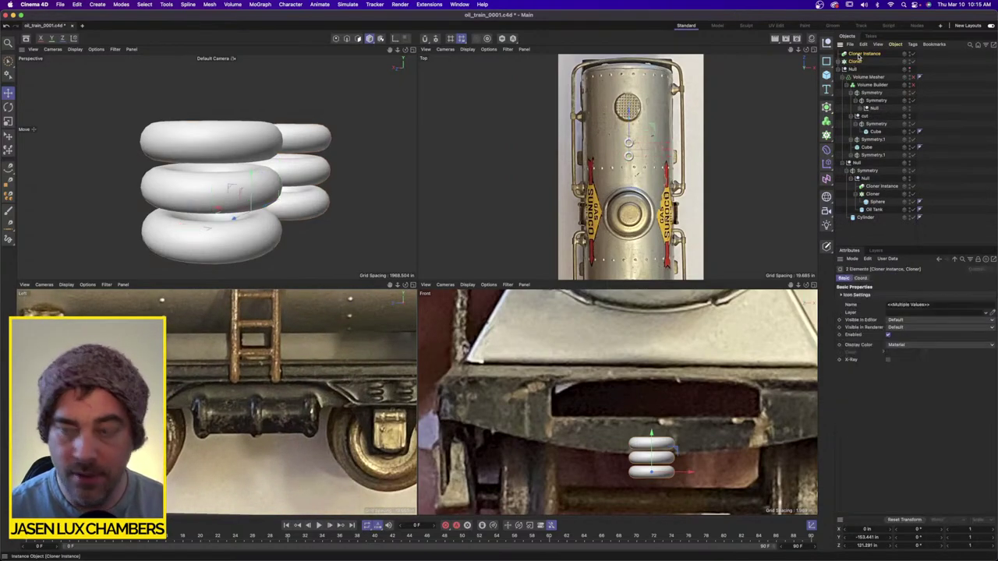
pyautogui.hotkey('alt', 'g')
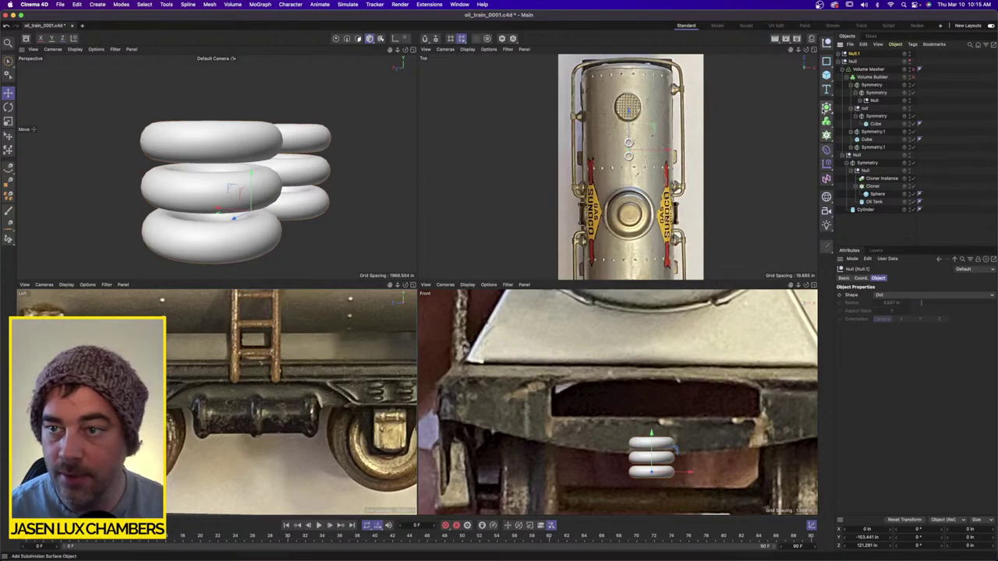
# Put the rib group in a Symmetry object mirrored across the XY plane.
pyautogui.click(826, 107)
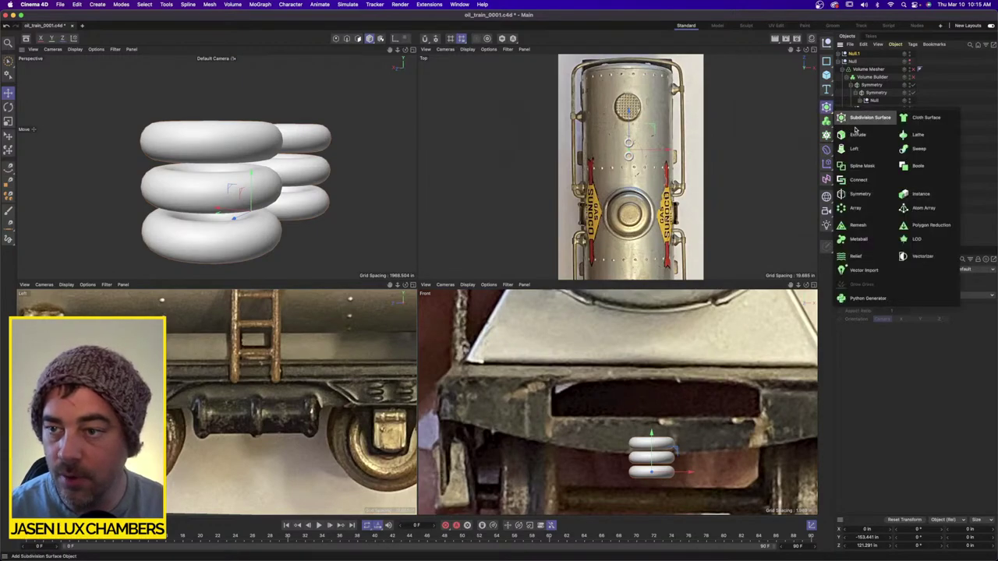
pyautogui.click(867, 193)
pyautogui.moveTo(858, 63); pyautogui.dragTo(864, 56)
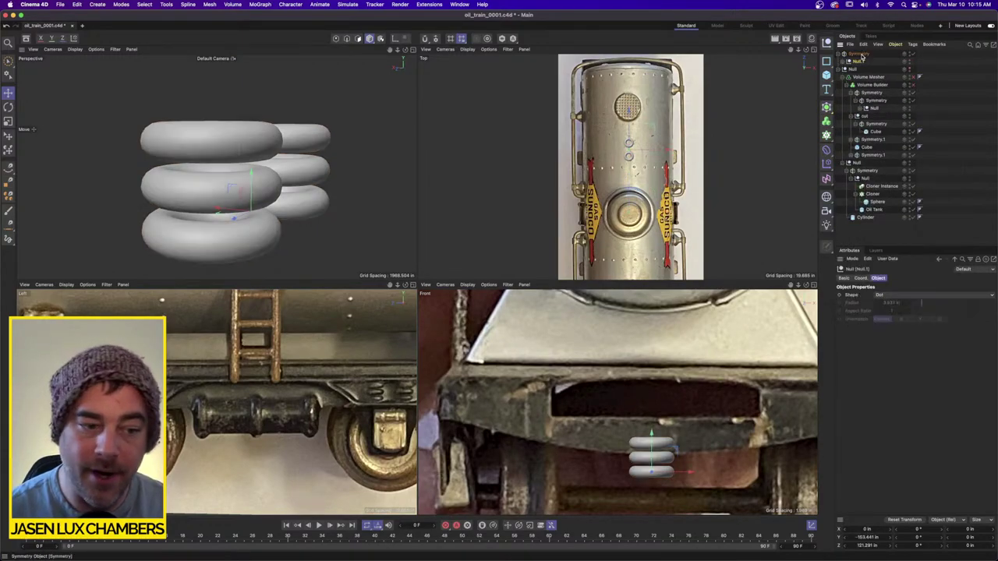
pyautogui.click(876, 296)
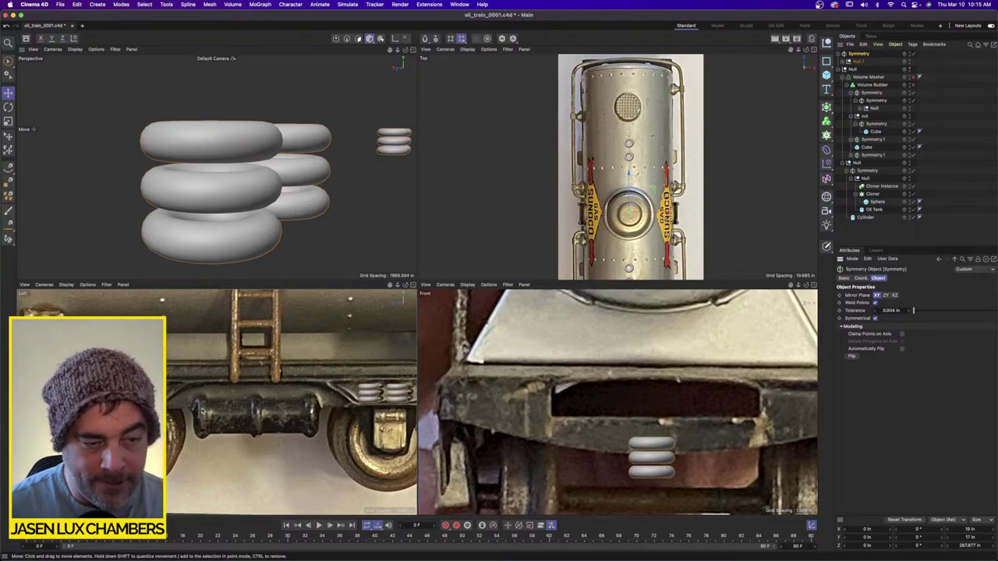
# Unhide the train car model and move the rib group along X to the frame's side, at about -88 in.
pyautogui.click(910, 70)
pyautogui.keyDown('alt'); pyautogui.moveTo(271, 143); pyautogui.dragTo(304, 145); pyautogui.keyUp('alt')
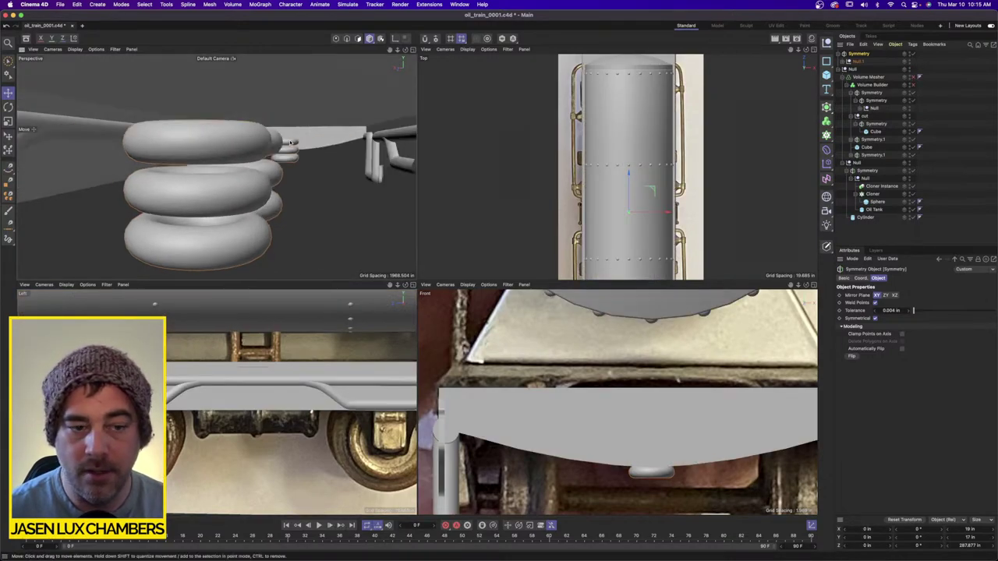
pyautogui.scroll(-4, 273, 145)
pyautogui.click(860, 61)
pyautogui.press('o')
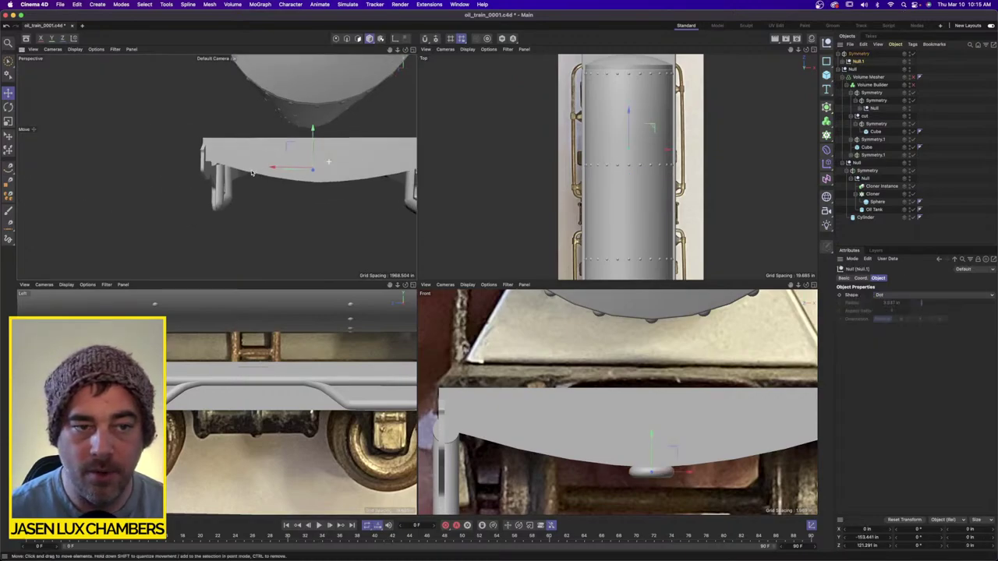
pyautogui.moveTo(601, 152)
pyautogui.mouseDown()
pyautogui.moveTo(624, 145)
pyautogui.moveTo(609, 154)
pyautogui.mouseUp()
# Nudge the rib group outward to about -90 in on X so more of each torus protrudes from the frame.
pyautogui.keyDown('alt'); pyautogui.moveTo(223, 188); pyautogui.dragTo(281, 153); pyautogui.keyUp('alt')
pyautogui.keyDown('alt'); pyautogui.moveTo(280, 154); pyautogui.dragTo(243, 151, button='right'); pyautogui.keyUp('alt')
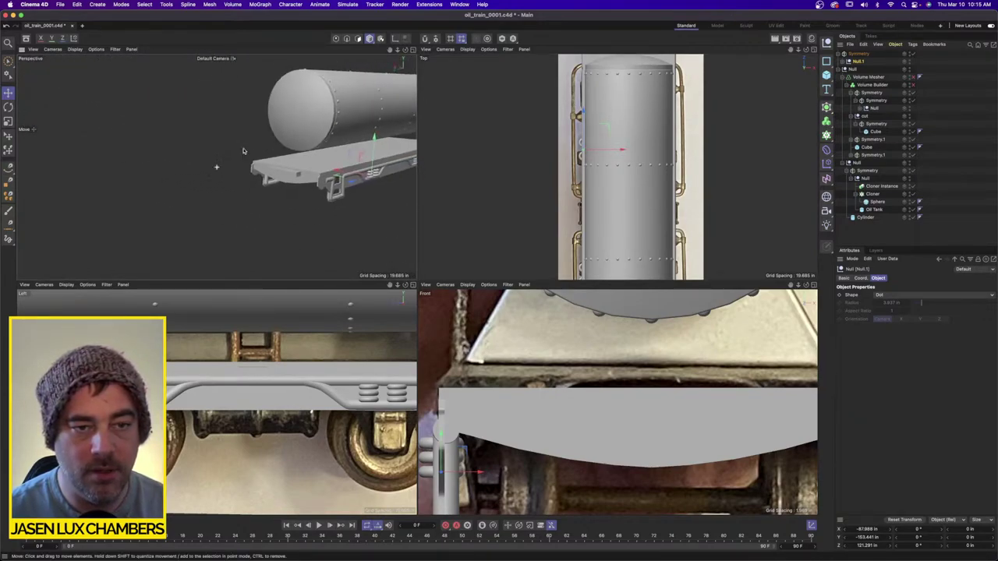
pyautogui.keyDown('alt'); pyautogui.moveTo(243, 152); pyautogui.dragTo(187, 147, button='middle'); pyautogui.keyUp('alt')
pyautogui.keyDown('alt'); pyautogui.moveTo(188, 147); pyautogui.dragTo(257, 148, button='right'); pyautogui.keyUp('alt')
pyautogui.keyDown('alt'); pyautogui.moveTo(257, 148); pyautogui.dragTo(222, 146); pyautogui.keyUp('alt')
pyautogui.keyDown('alt'); pyautogui.moveTo(222, 146); pyautogui.dragTo(310, 149, button='right'); pyautogui.keyUp('alt')
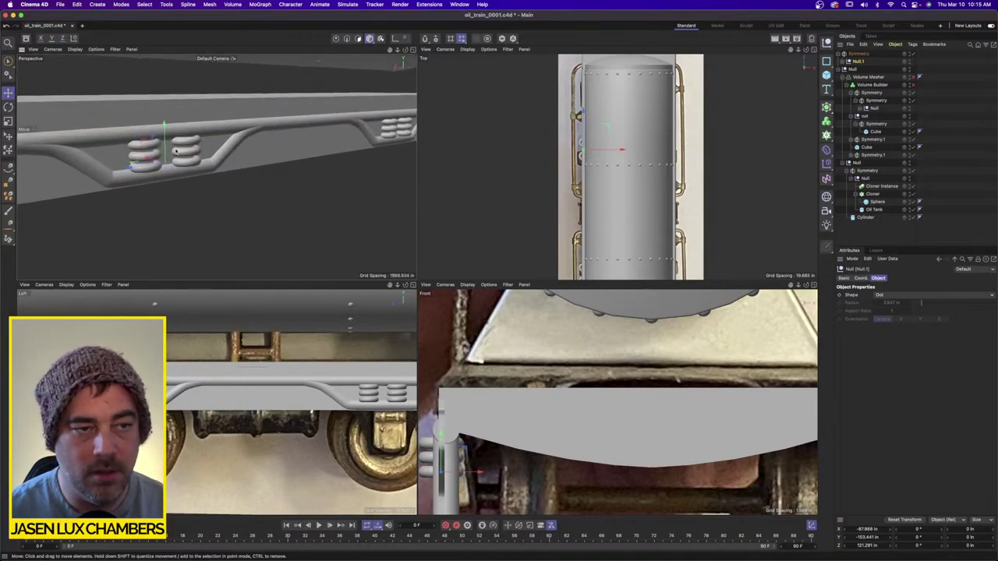
pyautogui.scroll(6, 175, 151)
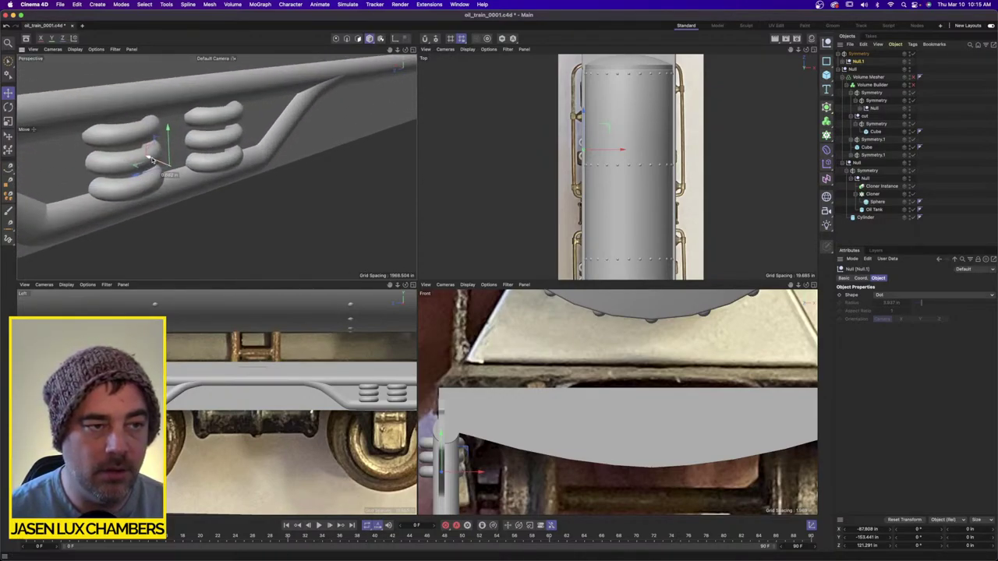
pyautogui.moveTo(152, 160); pyautogui.dragTo(155, 161)
# Add an FFD deformer sized to the torus and make it a child of the torus.
pyautogui.click(844, 62)
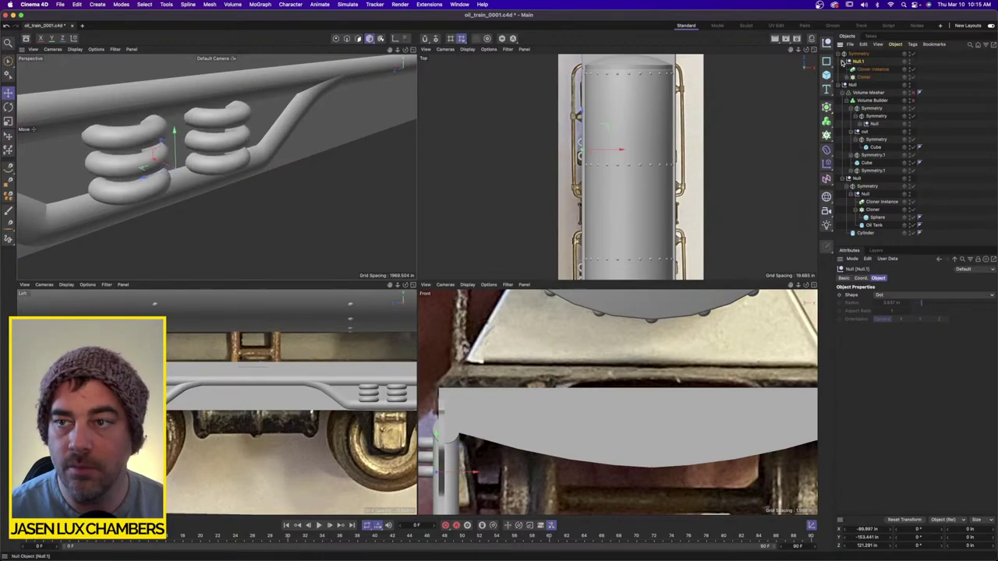
pyautogui.click(863, 76)
pyautogui.click(849, 77)
pyautogui.click(867, 84)
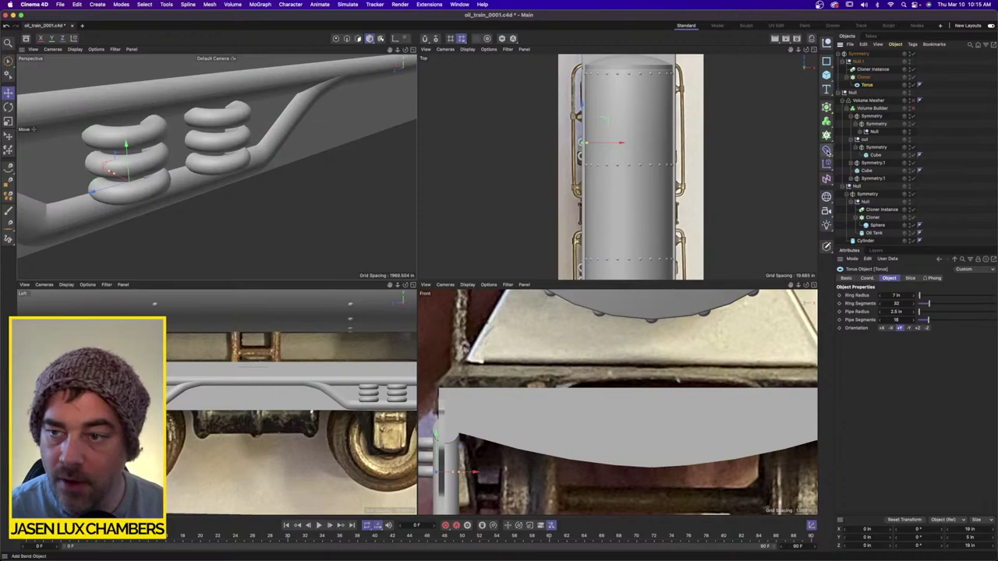
pyautogui.click(827, 151)
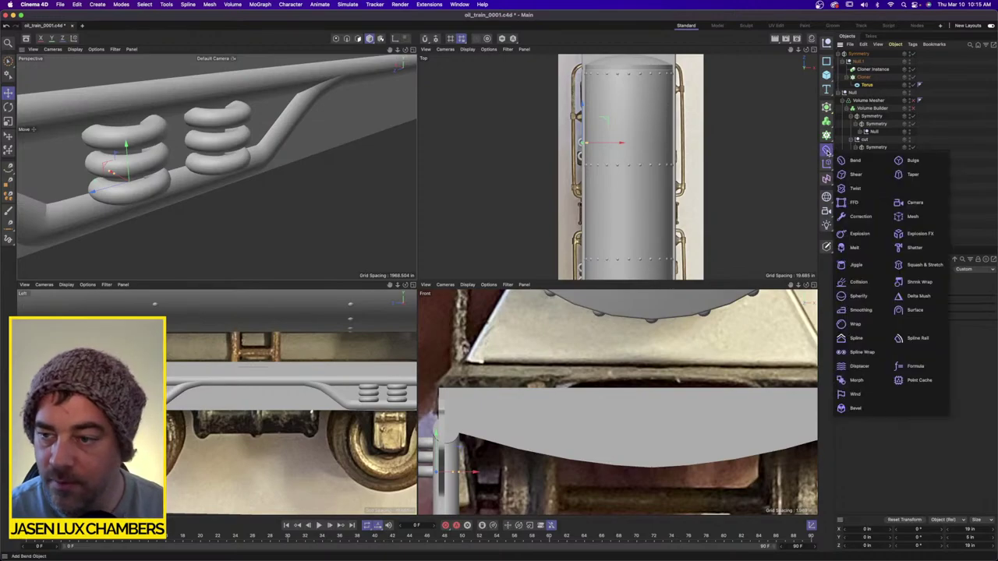
pyautogui.click(858, 206)
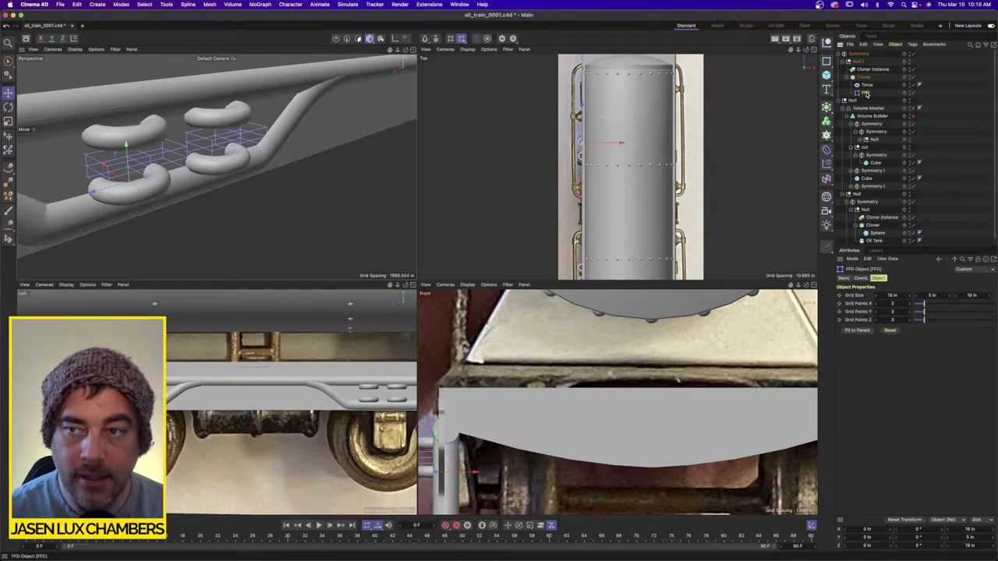
pyautogui.moveTo(865, 94); pyautogui.dragTo(872, 87)
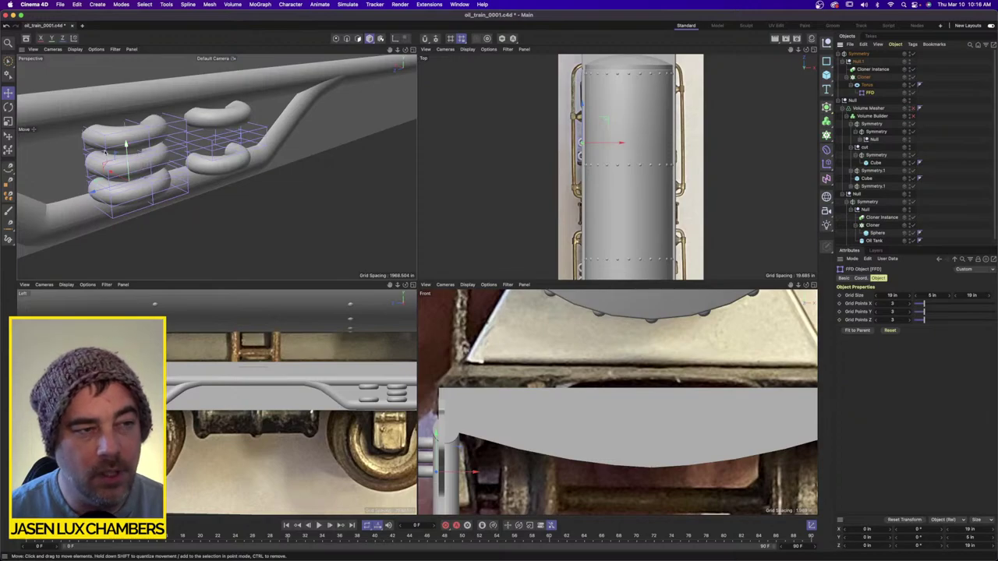
# Select all the FFD cage points and scale them along X to about 11.6 in to flatten the ribs.
pyautogui.click(336, 39)
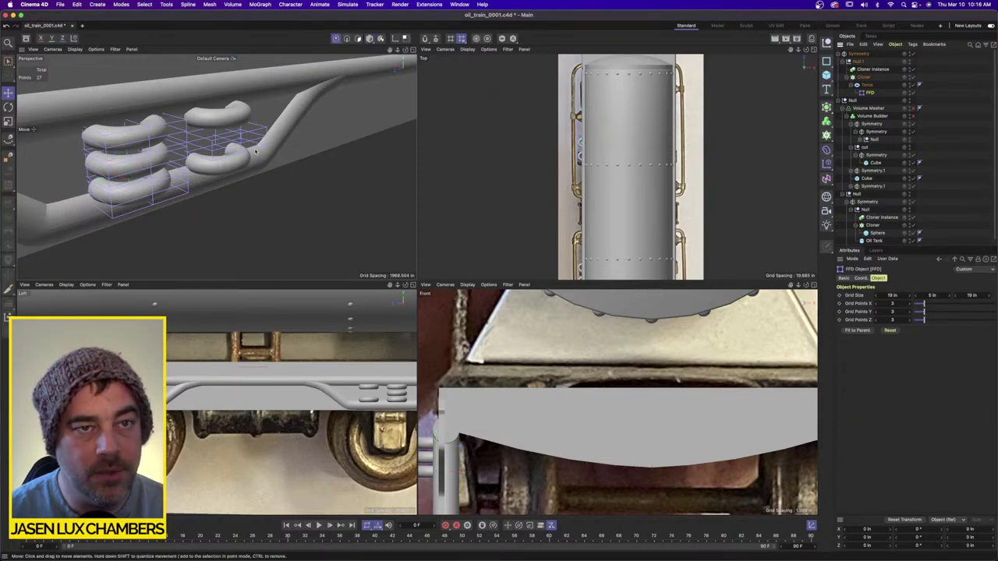
pyautogui.press('super+a')
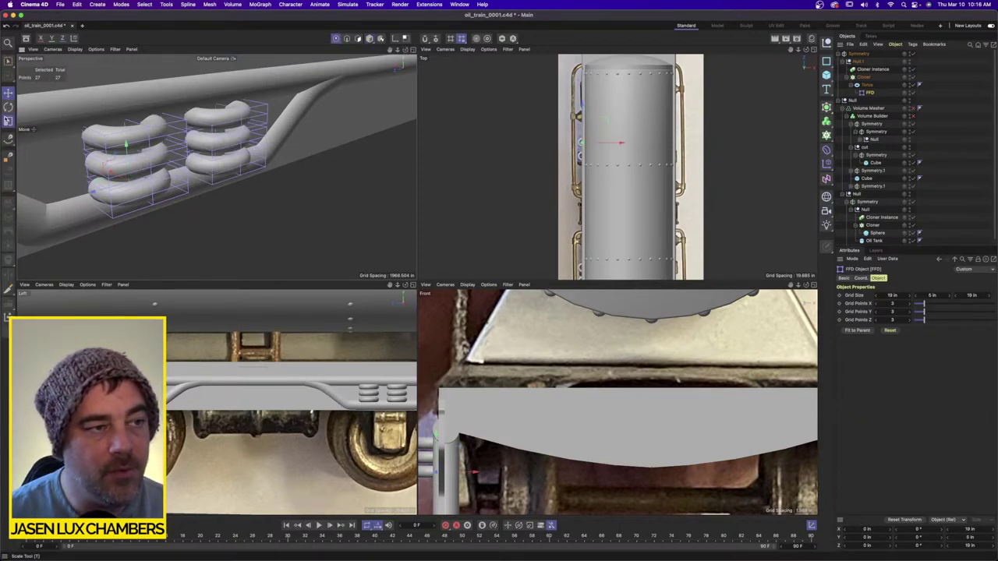
pyautogui.click(8, 122)
pyautogui.keyDown('alt'); pyautogui.moveTo(208, 204); pyautogui.dragTo(126, 186); pyautogui.keyUp('alt')
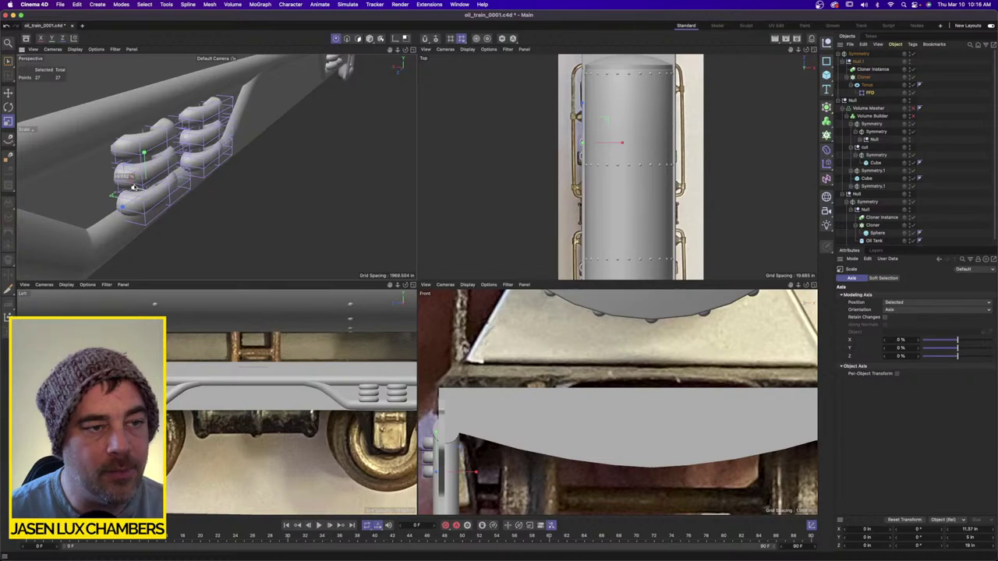
# Move the rib group inward along X to seat the flattened ribs against the frame's side, and clear the selection.
pyautogui.click(859, 55)
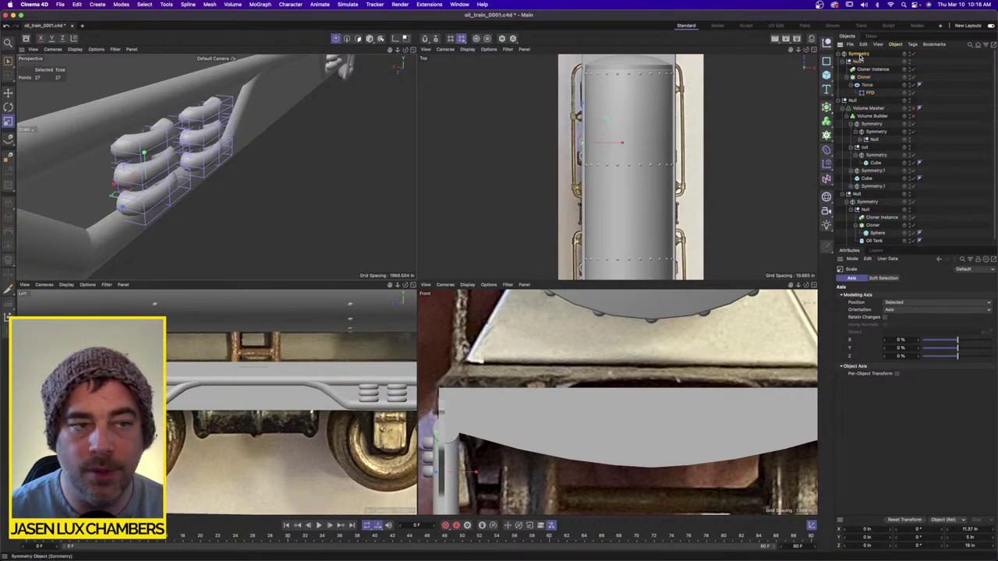
pyautogui.click(8, 94)
pyautogui.click(857, 61)
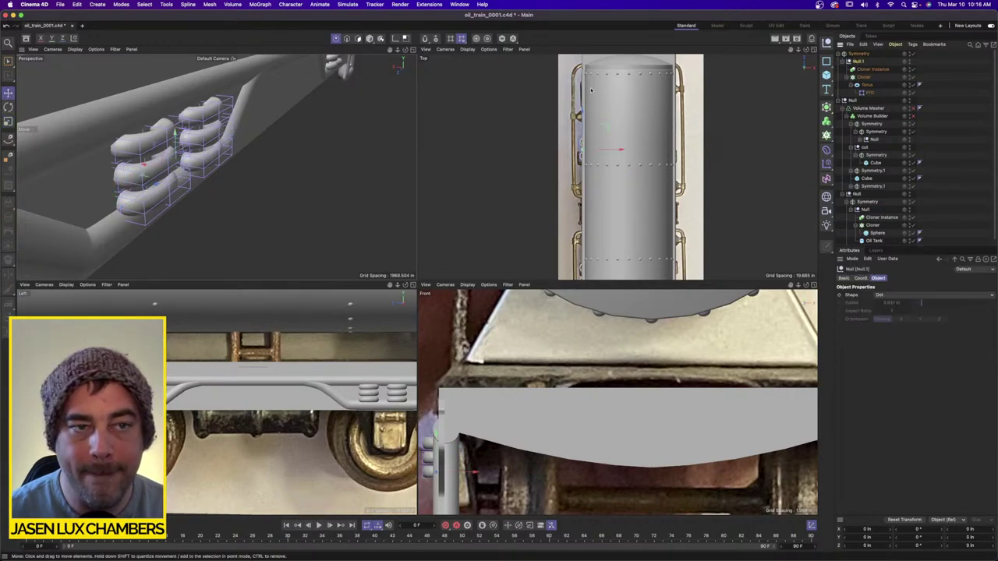
pyautogui.moveTo(149, 164)
pyautogui.mouseDown()
pyautogui.moveTo(236, 158)
pyautogui.moveTo(160, 158)
pyautogui.mouseUp()
pyautogui.click(846, 182)
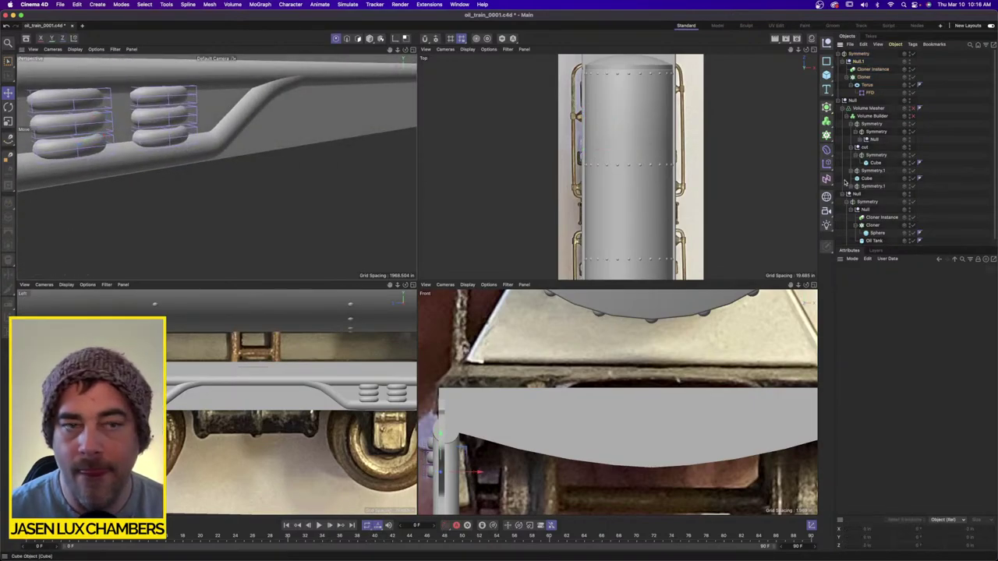
# Hide the FFD cage in the viewport and check the mirrored ribs along the frame.
pyautogui.scroll(-8, 184, 140)
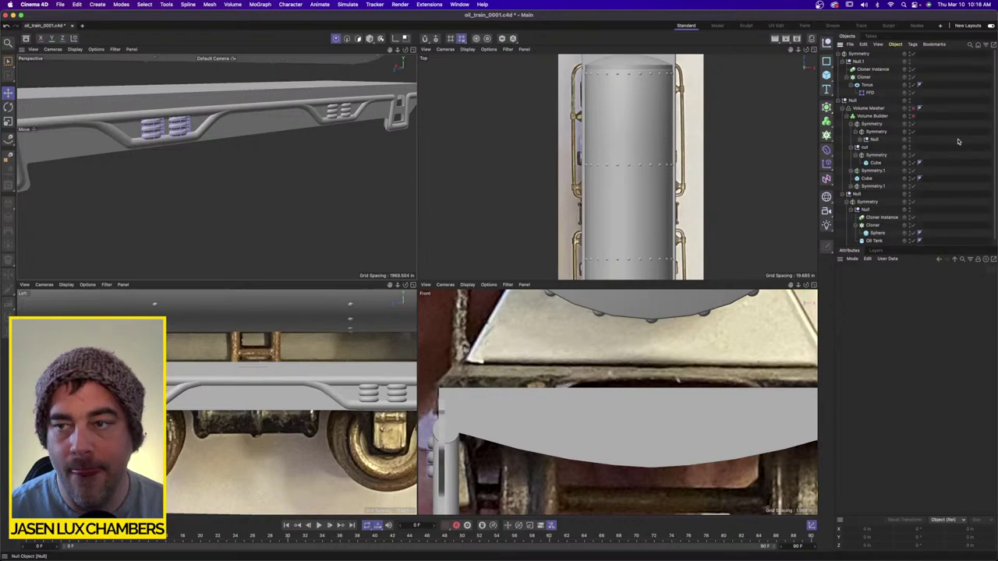
pyautogui.click(910, 93)
pyautogui.moveTo(181, 162)
pyautogui.keyDown('alt'); pyautogui.mouseDown()
pyautogui.moveTo(174, 146)
pyautogui.moveTo(285, 144)
pyautogui.moveTo(187, 166)
pyautogui.moveTo(167, 159)
pyautogui.mouseUp(); pyautogui.keyUp('alt')
pyautogui.scroll(-8, 176, 149)
pyautogui.scroll(6, 260, 125)
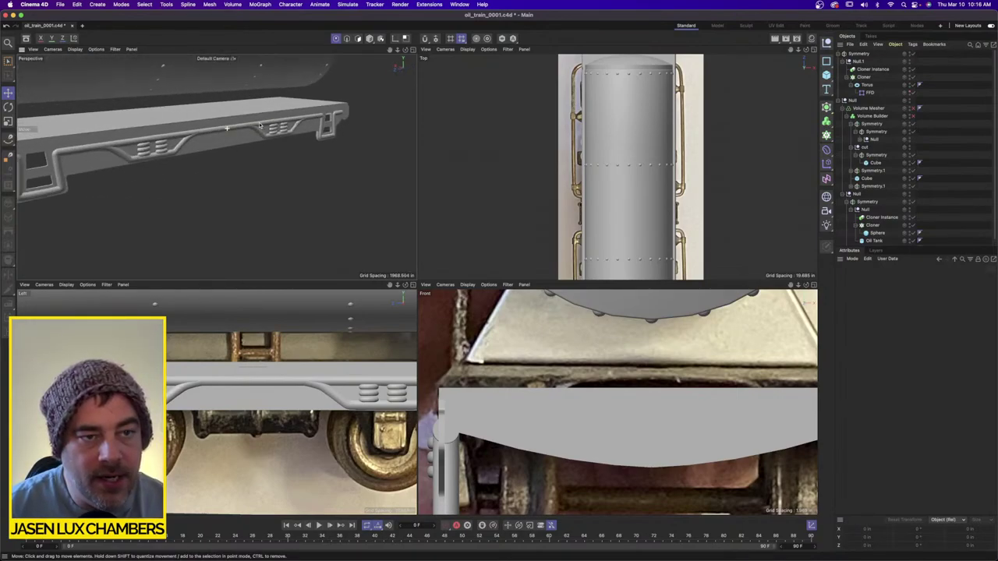
# Wrap the rib Symmetry in another Symmetry object mirrored across the ZY plane to repeat the ribs on the frame's opposite side.
pyautogui.keyDown('alt'); pyautogui.moveTo(260, 125); pyautogui.dragTo(252, 140); pyautogui.keyUp('alt')
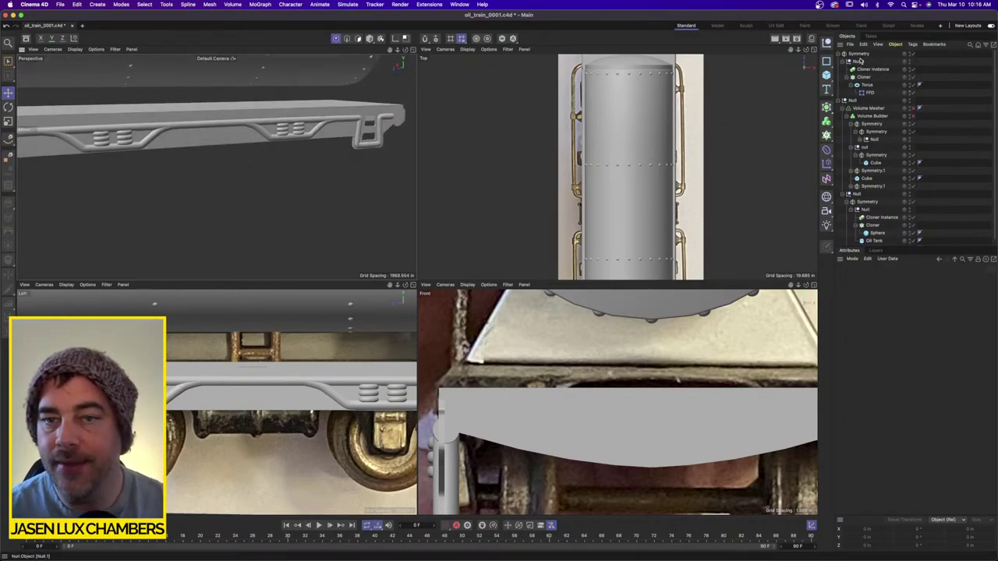
pyautogui.scroll(-5, 112, 155)
pyautogui.keyDown('alt'); pyautogui.moveTo(112, 156); pyautogui.dragTo(111, 166); pyautogui.keyUp('alt')
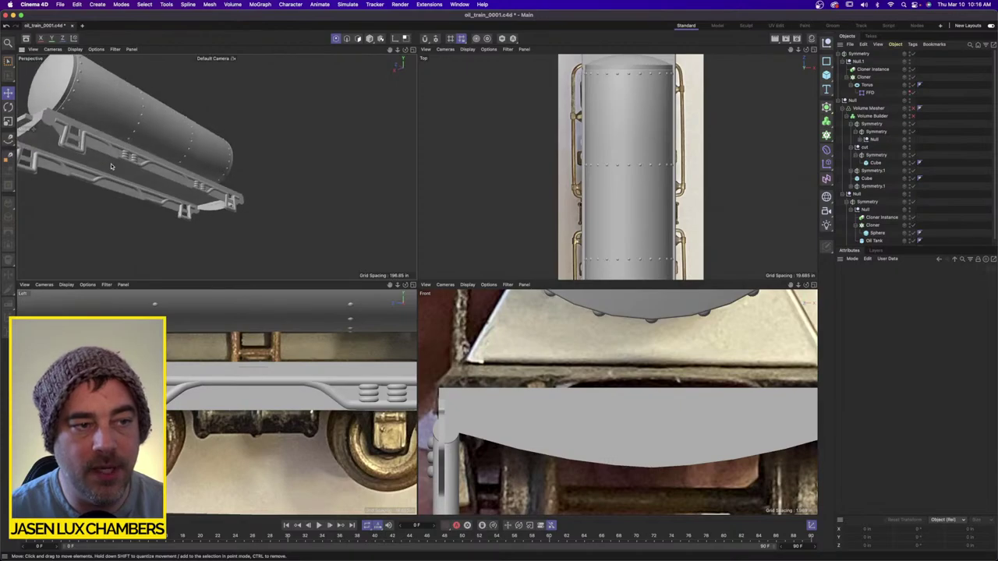
pyautogui.click(826, 107)
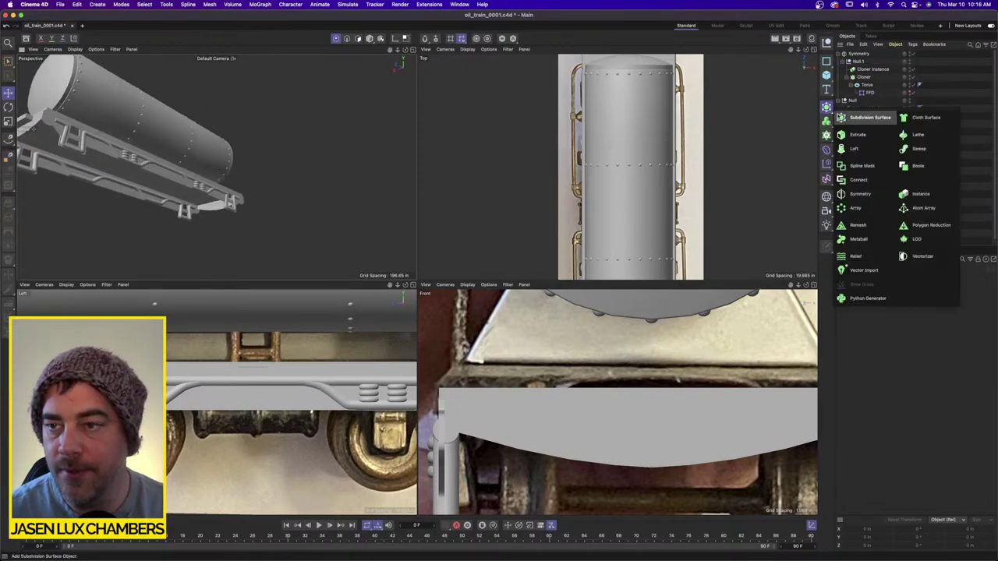
pyautogui.click(860, 194)
pyautogui.moveTo(867, 55); pyautogui.dragTo(867, 54)
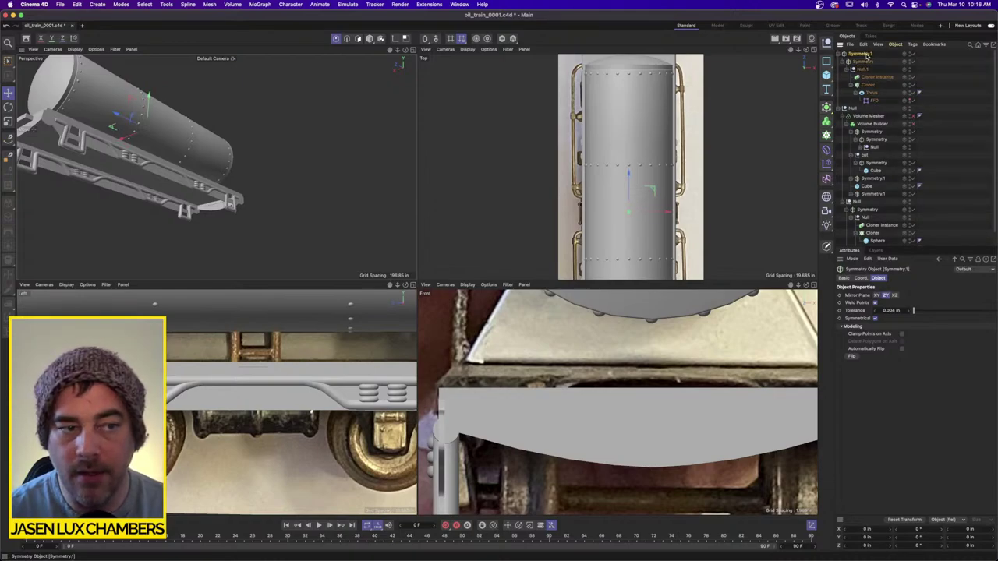
pyautogui.keyDown('alt'); pyautogui.moveTo(289, 116); pyautogui.dragTo(217, 141); pyautogui.keyUp('alt')
pyautogui.scroll(2, 217, 141)
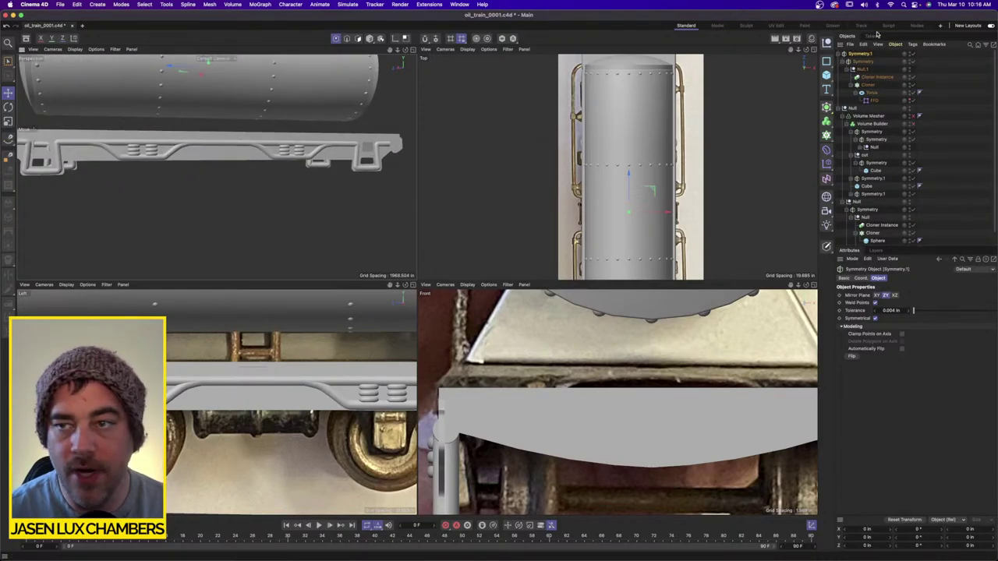
# Make the new rib Symmetry the first child of the frame's Volume Builder and check the meshed ribs along the frame.
pyautogui.click(839, 53)
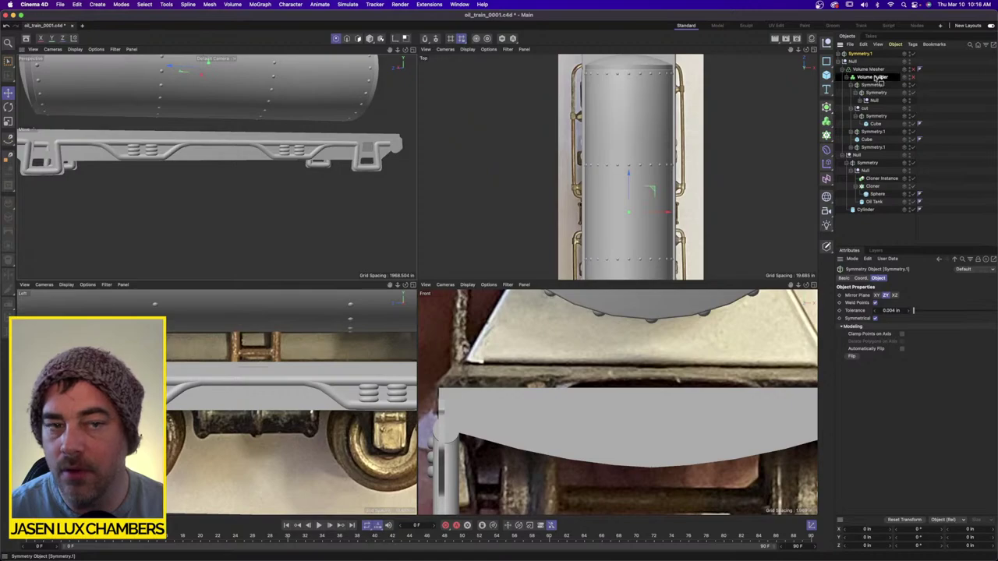
pyautogui.moveTo(860, 53); pyautogui.dragTo(877, 77)
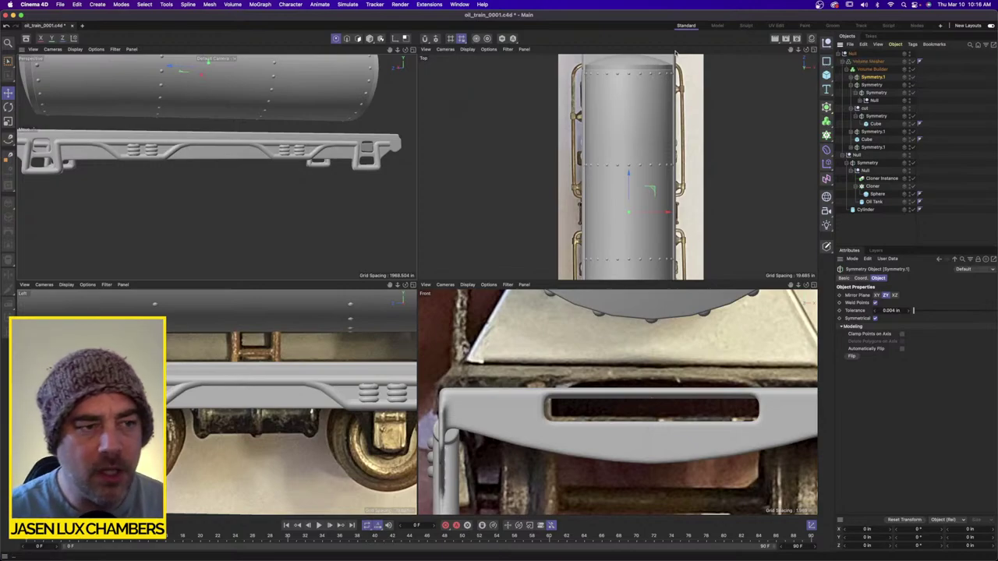
pyautogui.keyDown('alt'); pyautogui.moveTo(215, 174); pyautogui.dragTo(228, 174); pyautogui.keyUp('alt')
pyautogui.keyDown('alt'); pyautogui.moveTo(170, 161); pyautogui.dragTo(159, 175, button='middle'); pyautogui.keyUp('alt')
pyautogui.keyDown('alt'); pyautogui.moveTo(157, 177); pyautogui.dragTo(185, 187); pyautogui.keyUp('alt')
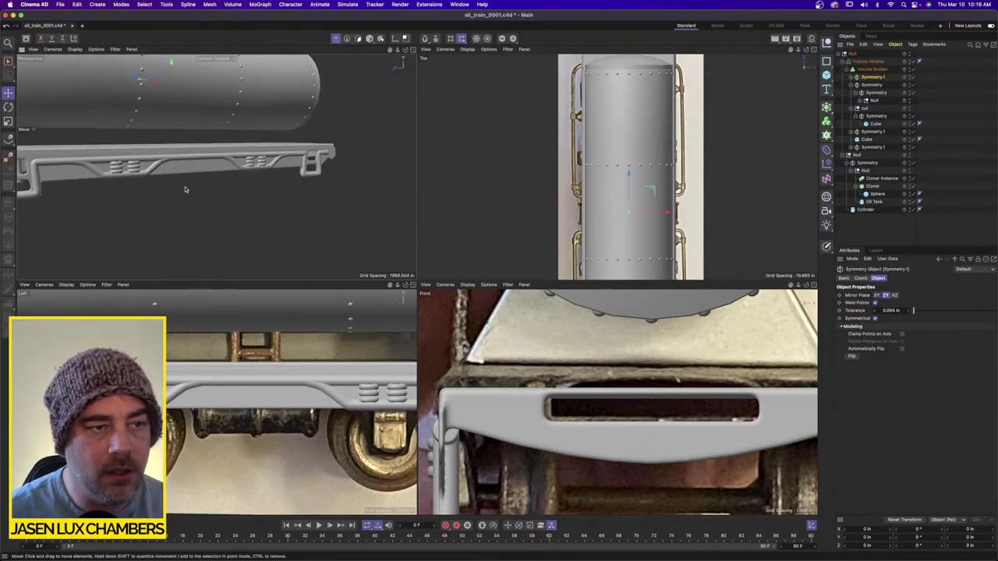
pyautogui.keyDown('alt'); pyautogui.moveTo(270, 117); pyautogui.dragTo(377, 141); pyautogui.keyUp('alt')
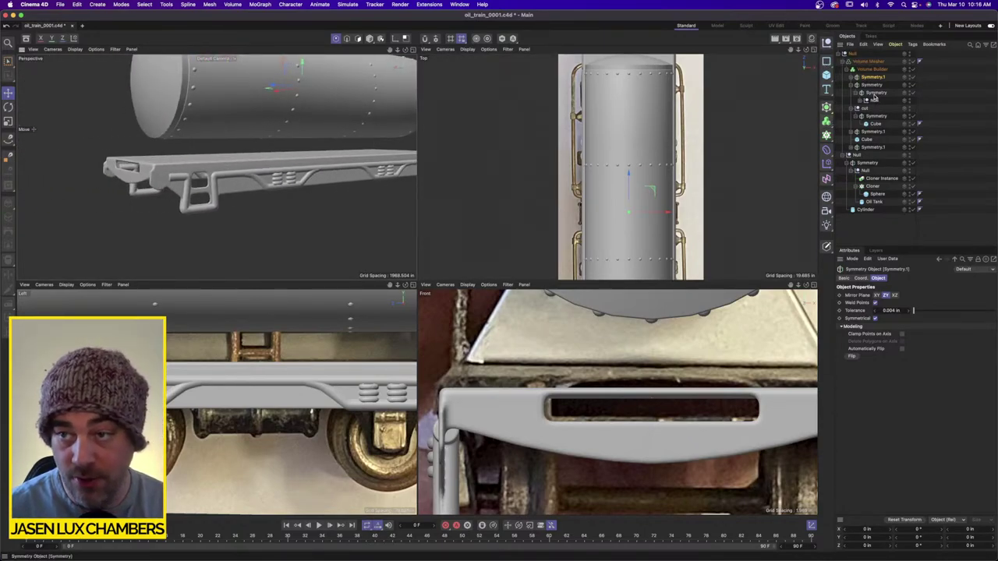
# Move the SDF Smooth filter to the top of the Volume Builder's object list, and clear the selection.
pyautogui.click(873, 69)
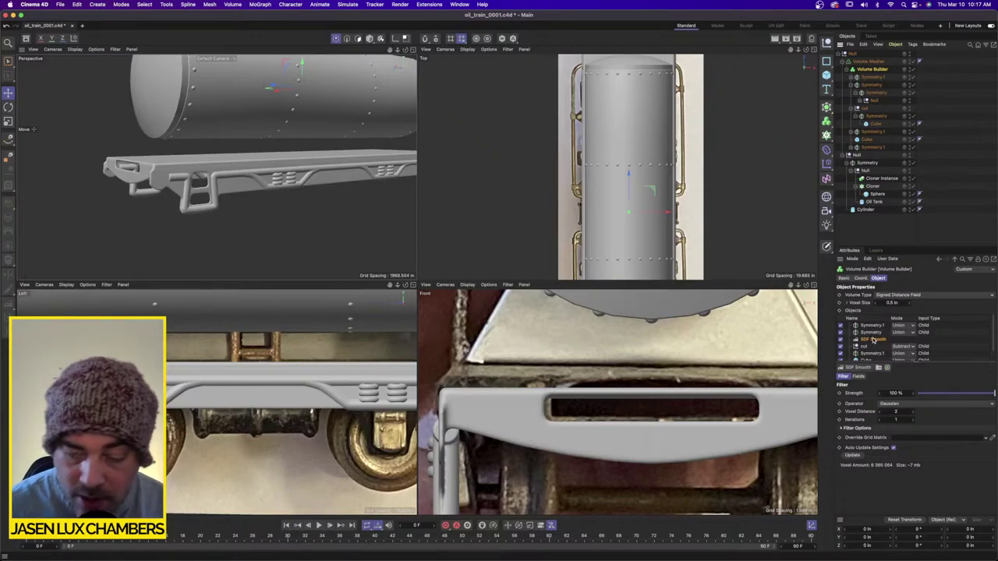
pyautogui.moveTo(873, 340); pyautogui.dragTo(876, 326)
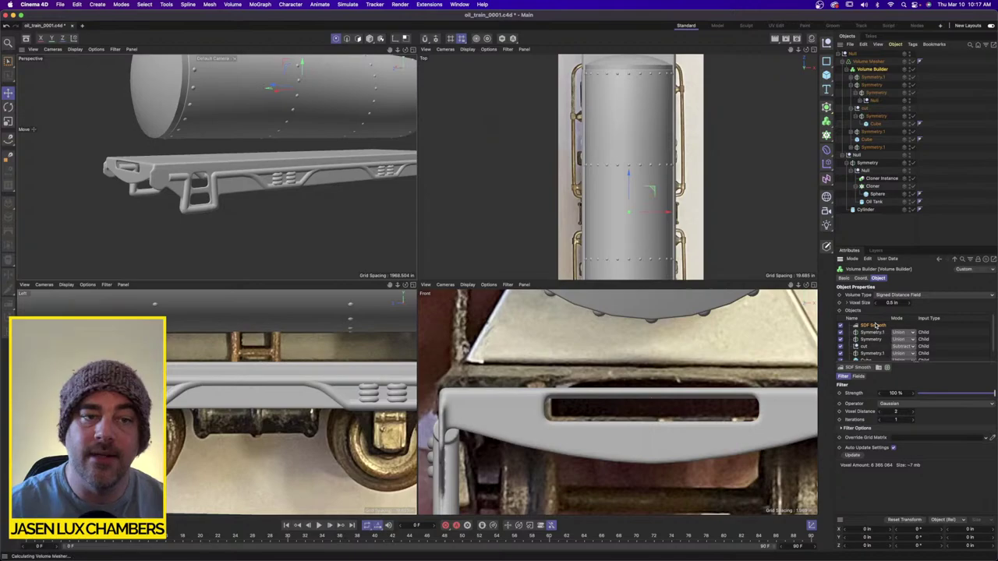
pyautogui.click(977, 159)
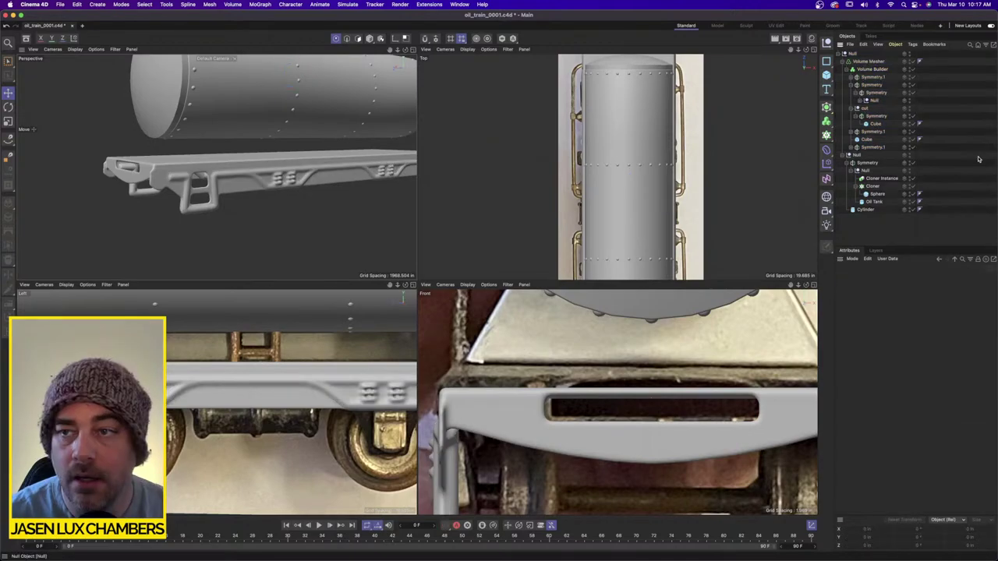
# Hide the whole train model and disable the Volume Mesher and Volume Builder to expose the underframe cylinder in the side reference.
pyautogui.click(848, 61)
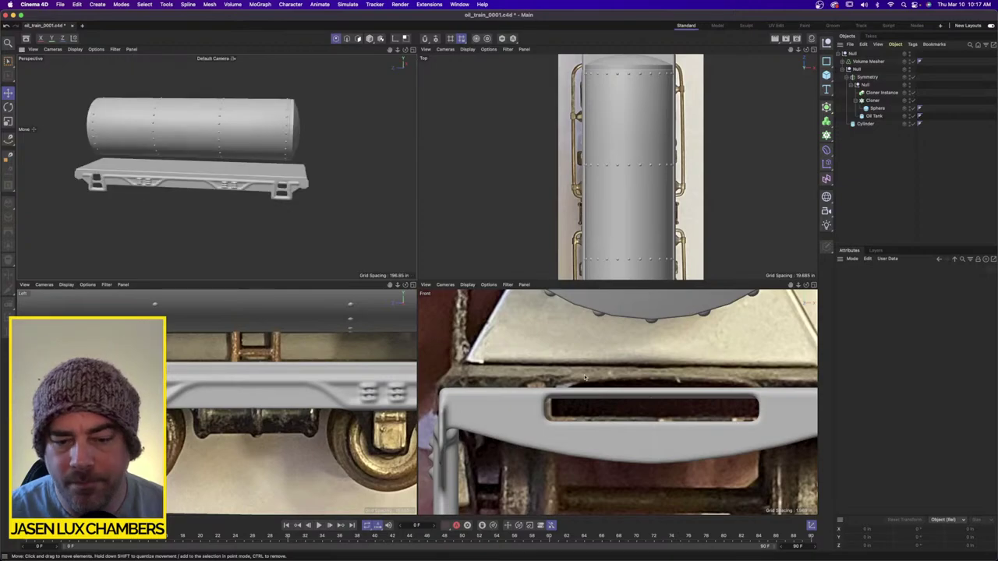
pyautogui.scroll(-2, 253, 370)
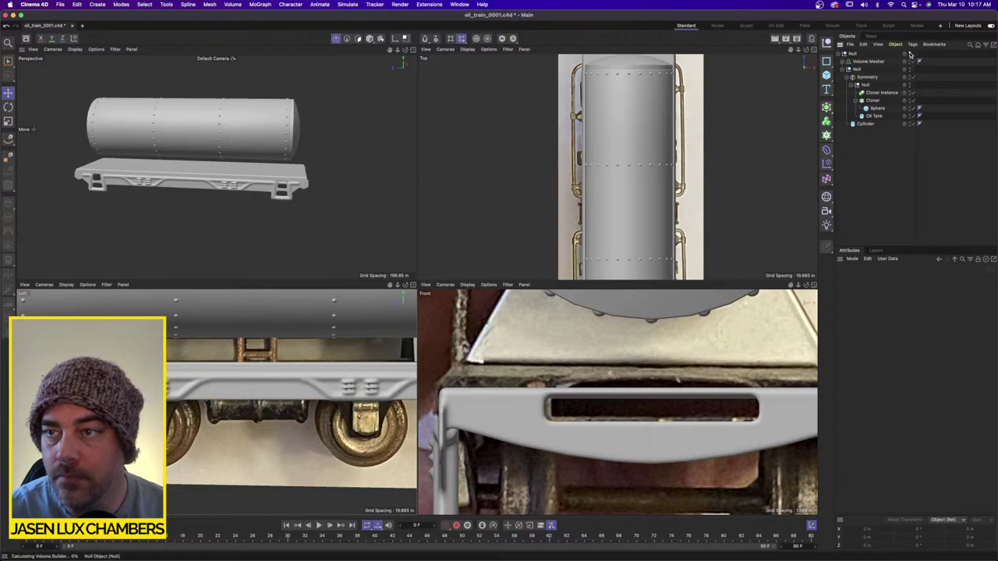
pyautogui.click(843, 60)
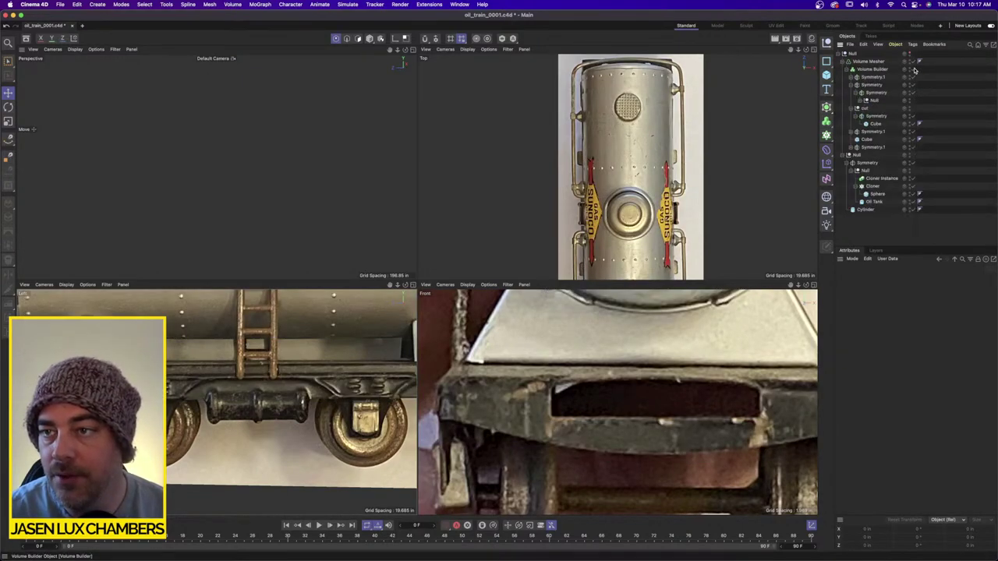
pyautogui.scroll(4, 263, 385)
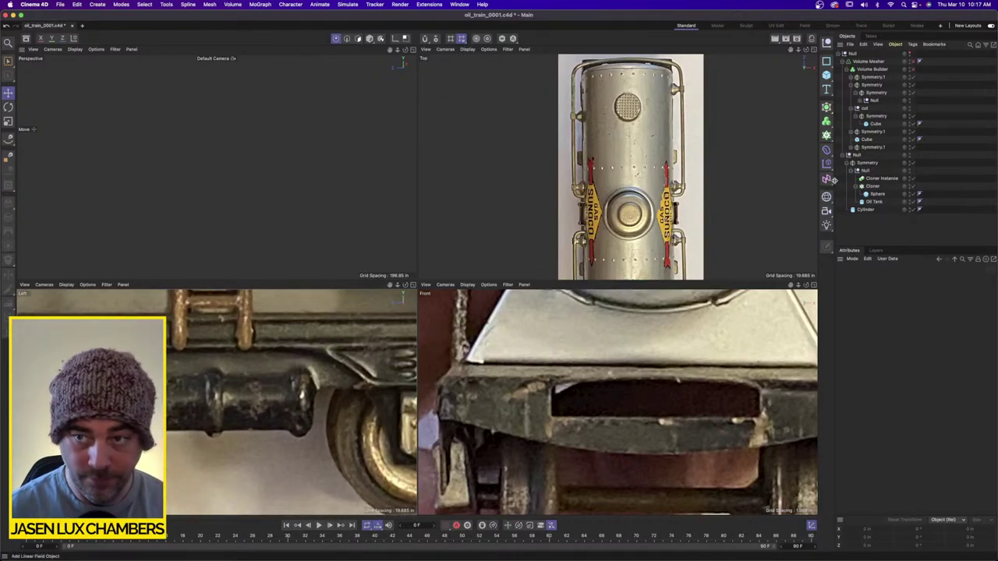
# Duplicate the rib Cloner, including its torus and FFD, as a separate object at the root of the hierarchy.
pyautogui.click(860, 101)
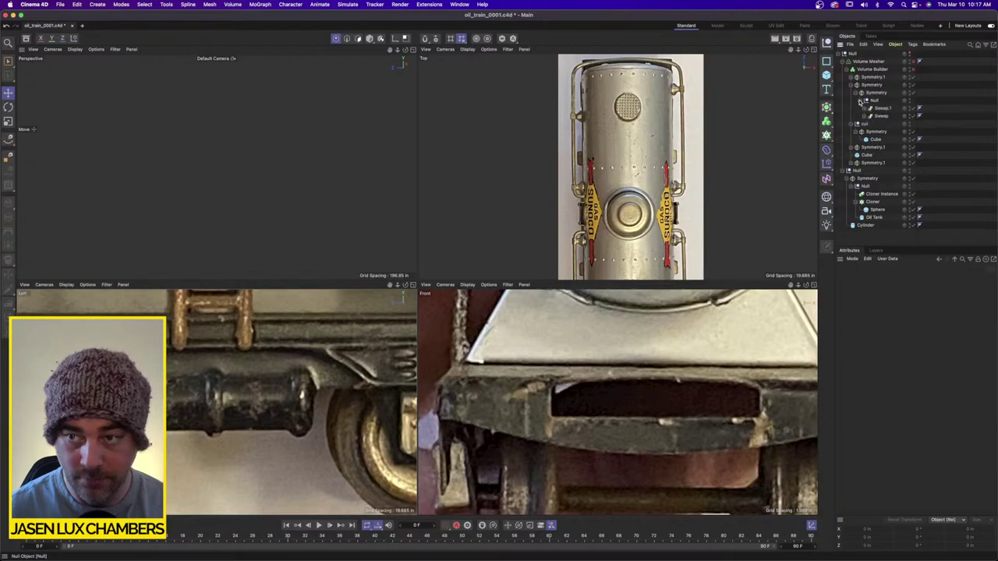
pyautogui.click(851, 85)
pyautogui.click(850, 77)
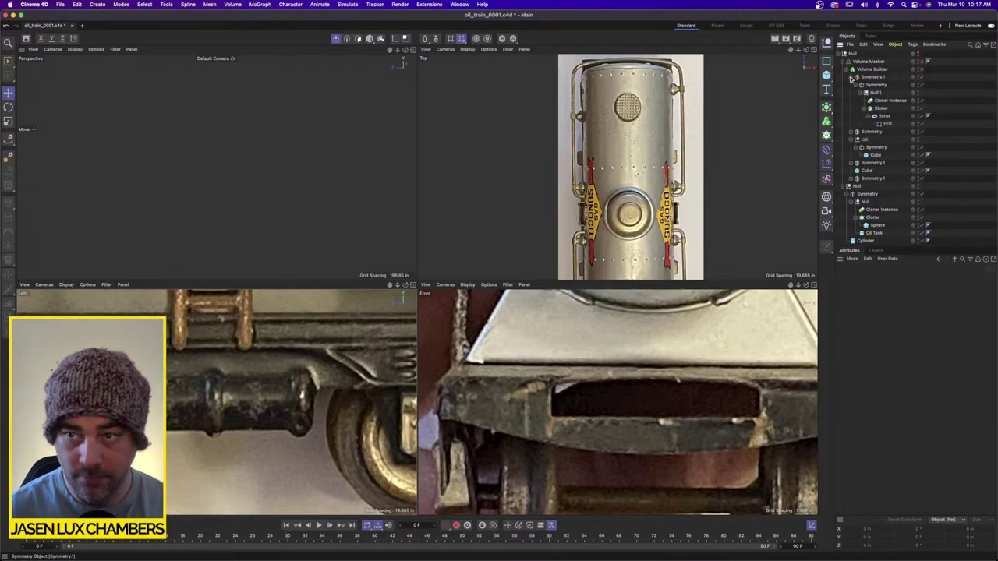
pyautogui.click(881, 108)
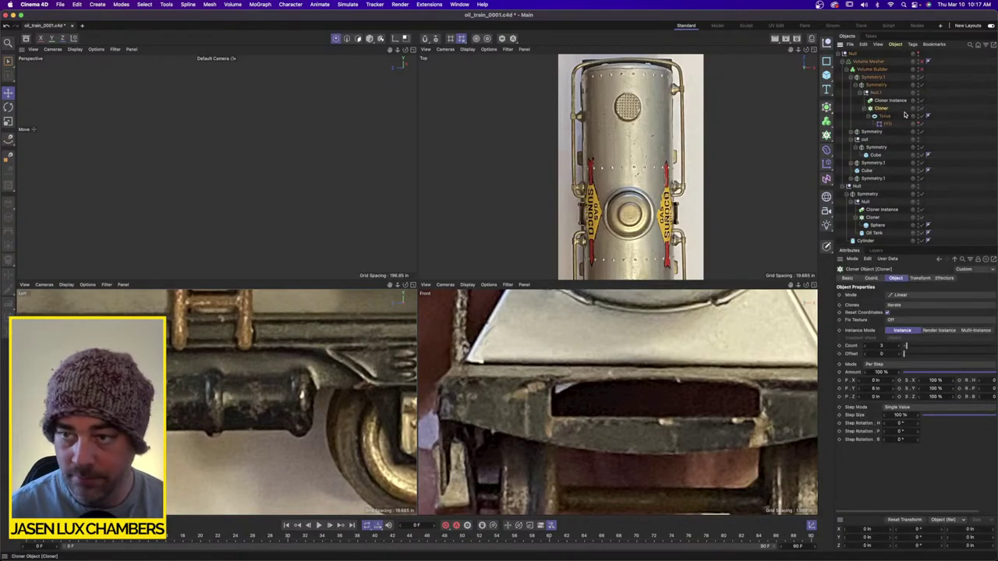
pyautogui.hotkey('ctrl', 'c')
pyautogui.hotkey('ctrl', 'v')
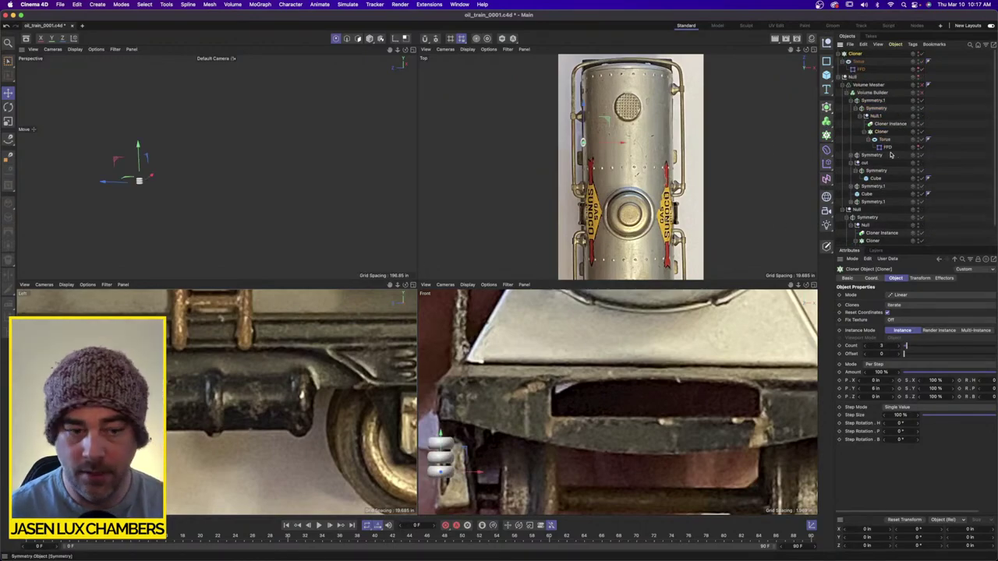
# Move the copied Cloner along Z to about 8.2 in over the underframe cylinder and rotate it 90° in pitch to stand the rings upright.
pyautogui.click(9, 94)
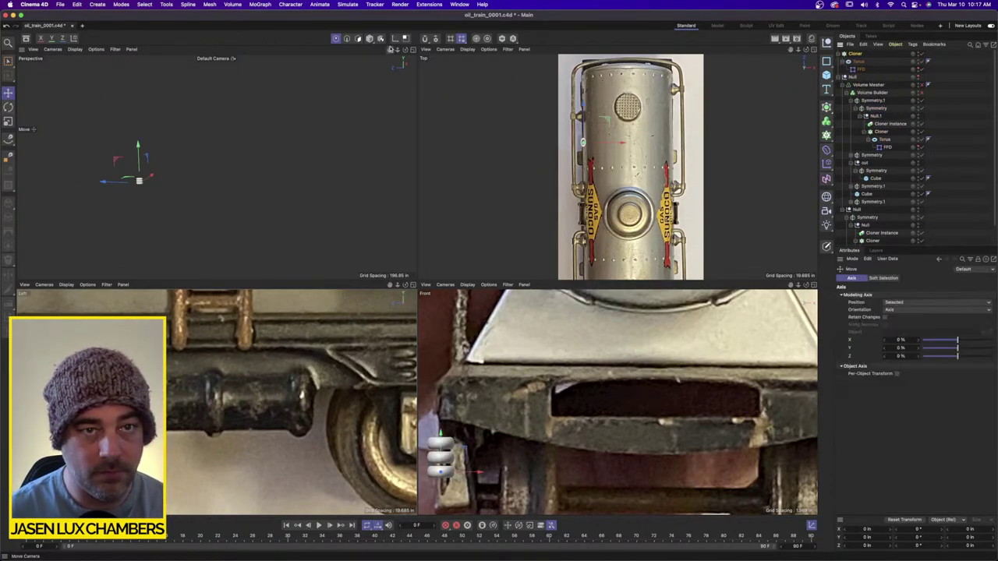
pyautogui.click(370, 38)
pyautogui.keyDown('alt'); pyautogui.moveTo(243, 383); pyautogui.dragTo(178, 385, button='right'); pyautogui.keyUp('alt')
pyautogui.moveTo(181, 381); pyautogui.dragTo(233, 391)
pyautogui.keyDown('alt'); pyautogui.moveTo(233, 391); pyautogui.dragTo(303, 385, button='right'); pyautogui.keyUp('alt')
pyautogui.press('r')
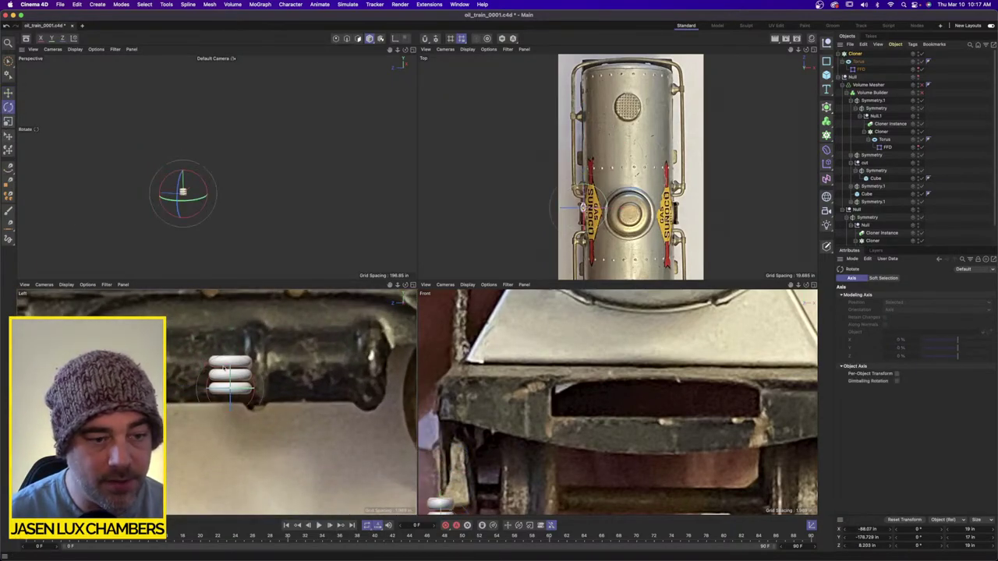
pyautogui.moveTo(248, 372); pyautogui.dragTo(238, 405)
# Scale the copied rings up to about 41.6 in across and move them to about Y -169.5, Z 49.1 in on the reference cylinder.
pyautogui.click(9, 93)
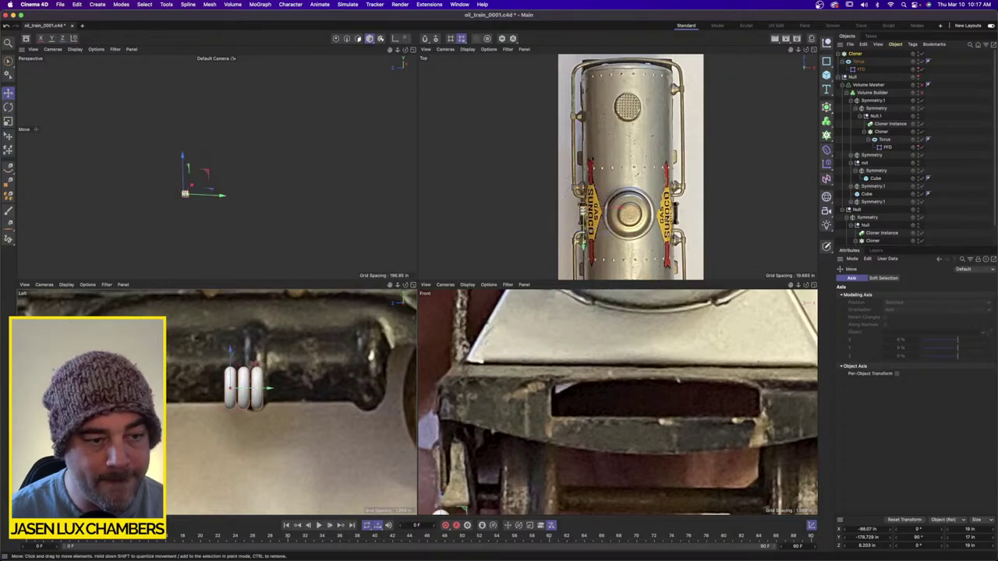
pyautogui.moveTo(243, 389); pyautogui.dragTo(243, 368)
pyautogui.press('t')
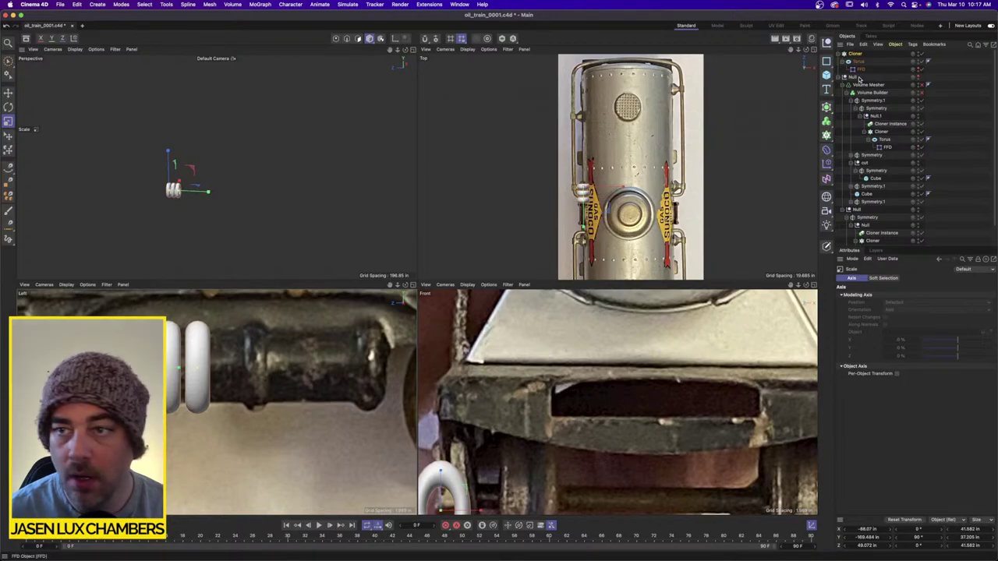
# Increase the copied Cloner's per-step Y spacing to about 52 in to match the reference cylinder's ridges, and clear the selection.
pyautogui.click(856, 54)
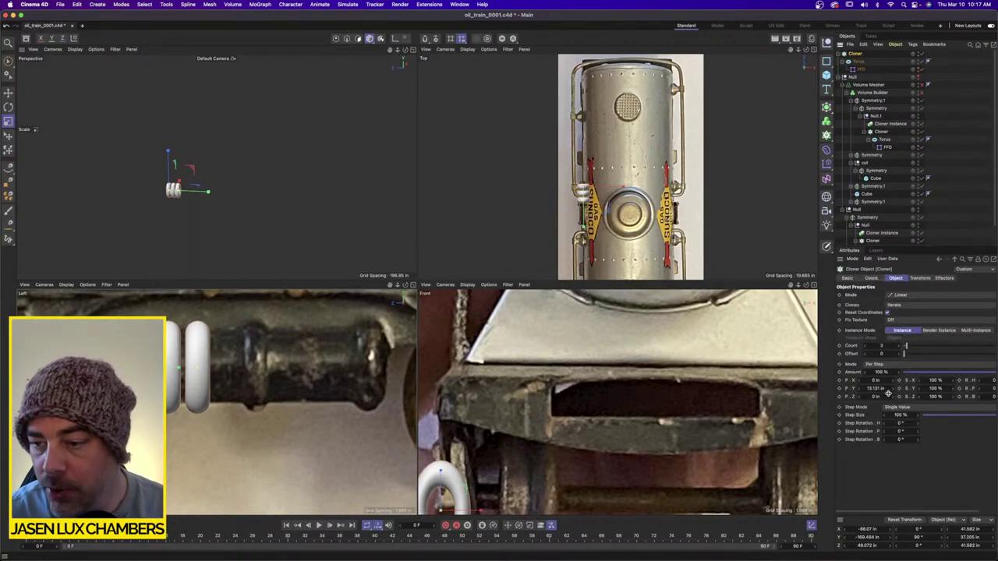
pyautogui.click(887, 389)
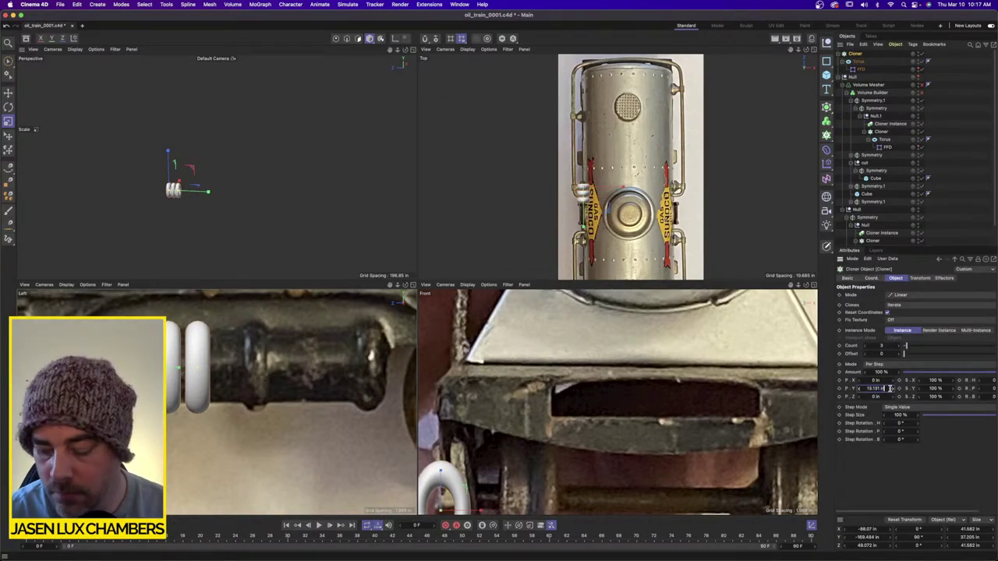
pyautogui.write('*')
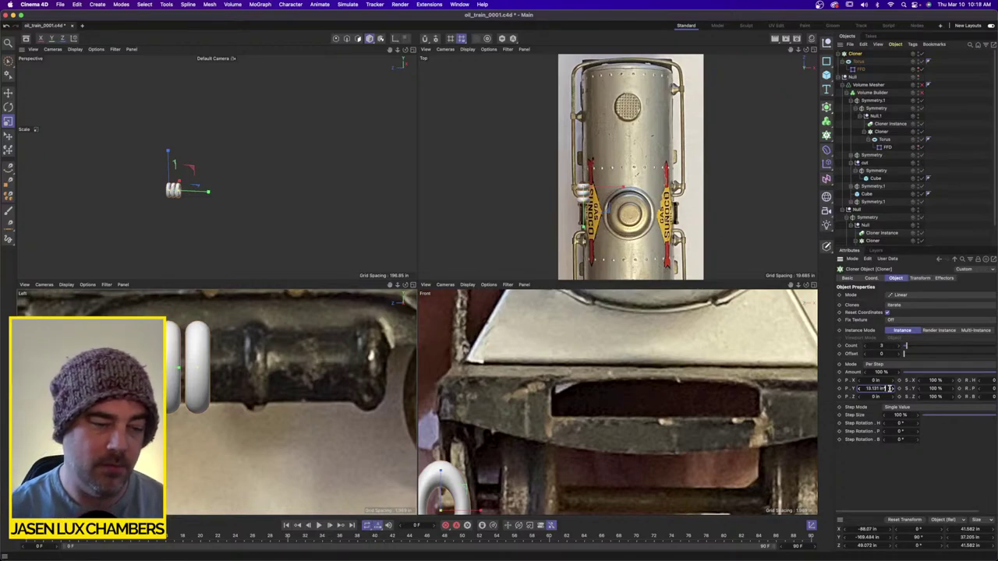
pyautogui.write('3')
pyautogui.press('Return')
pyautogui.click(889, 389)
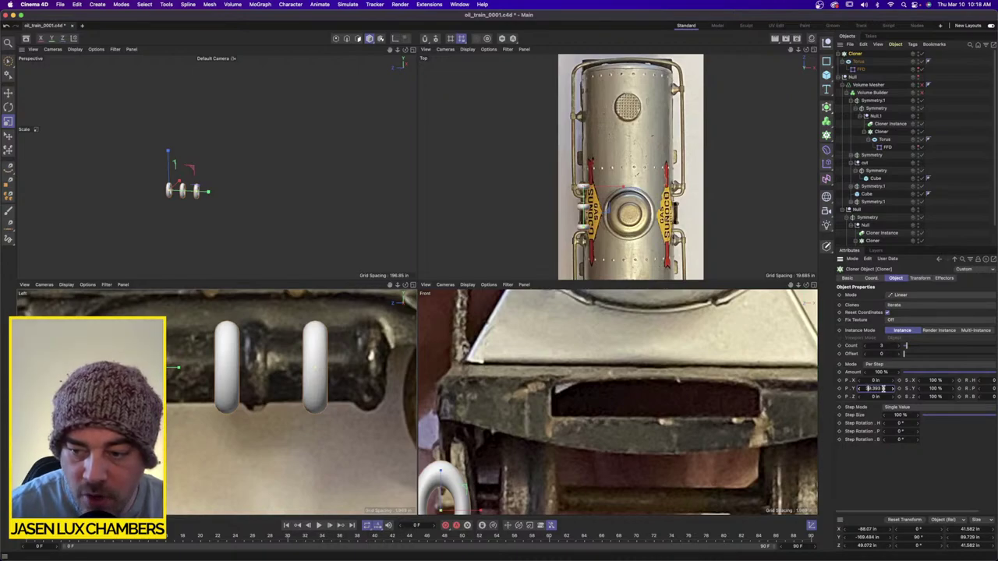
pyautogui.moveTo(883, 388); pyautogui.dragTo(883, 388)
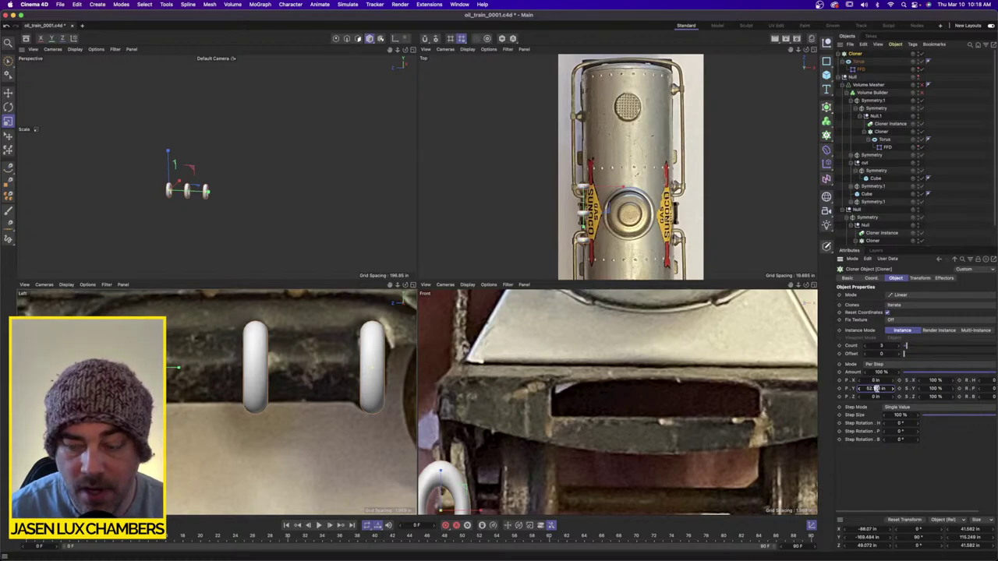
pyautogui.moveTo(884, 388); pyautogui.dragTo(883, 388)
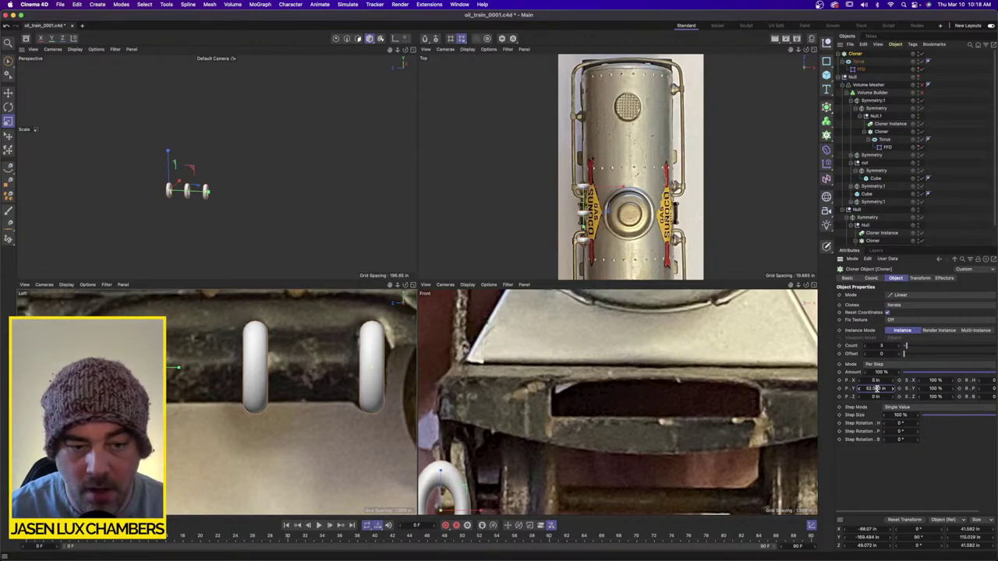
pyautogui.moveTo(611, 559)
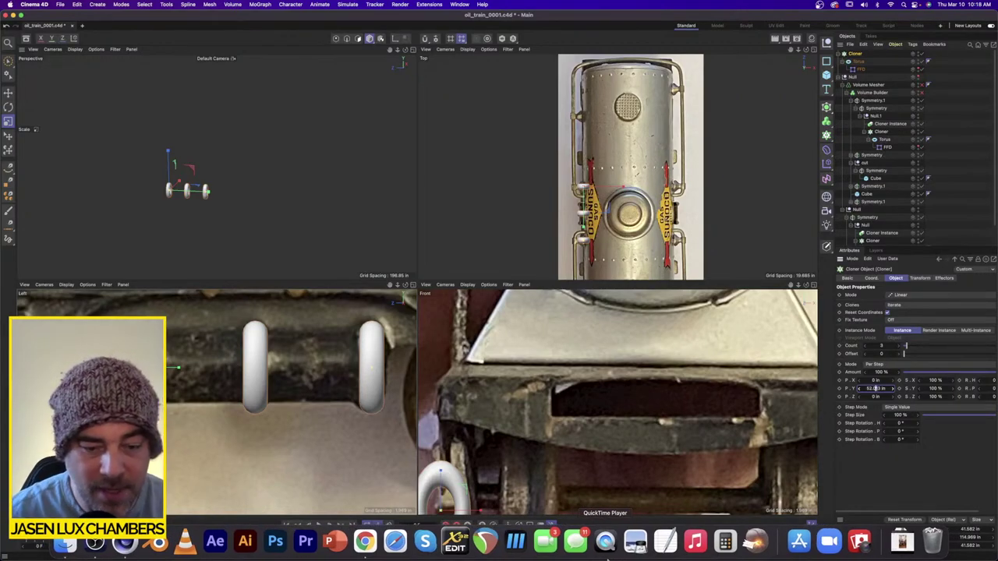
pyautogui.click(954, 121)
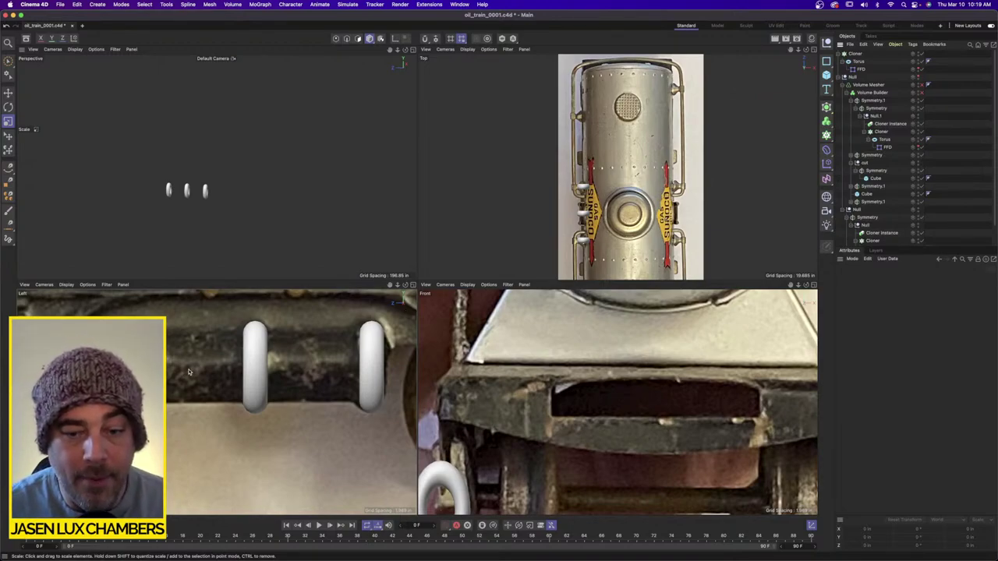
# Duplicate the ring torus from the copied Cloner, including its FFD, to the root of the hierarchy and make it editable.
pyautogui.scroll(3, 213, 357)
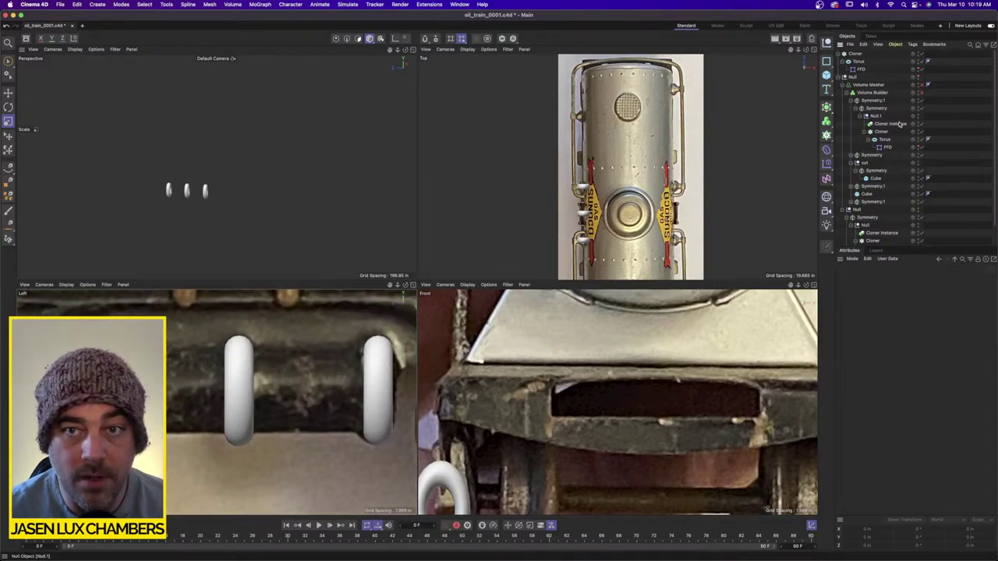
pyautogui.click(881, 139)
pyautogui.scroll(-2, 259, 376)
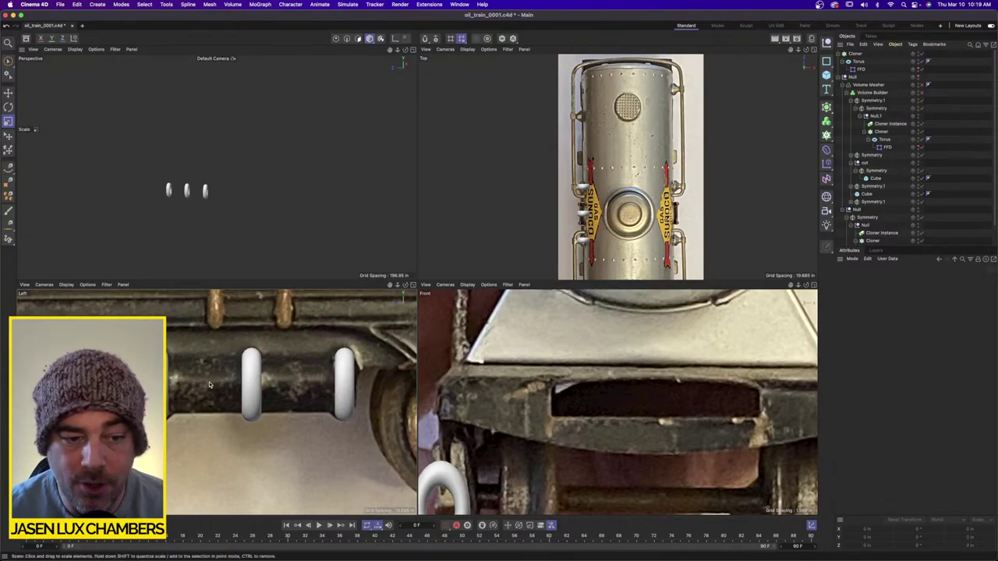
pyautogui.click(861, 62)
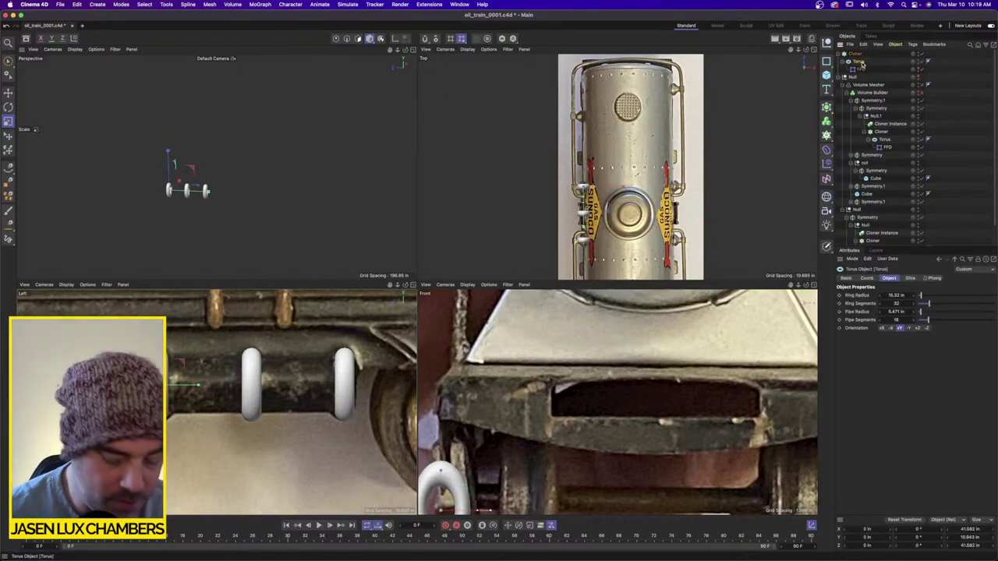
pyautogui.press('super+c')
pyautogui.press('super+v')
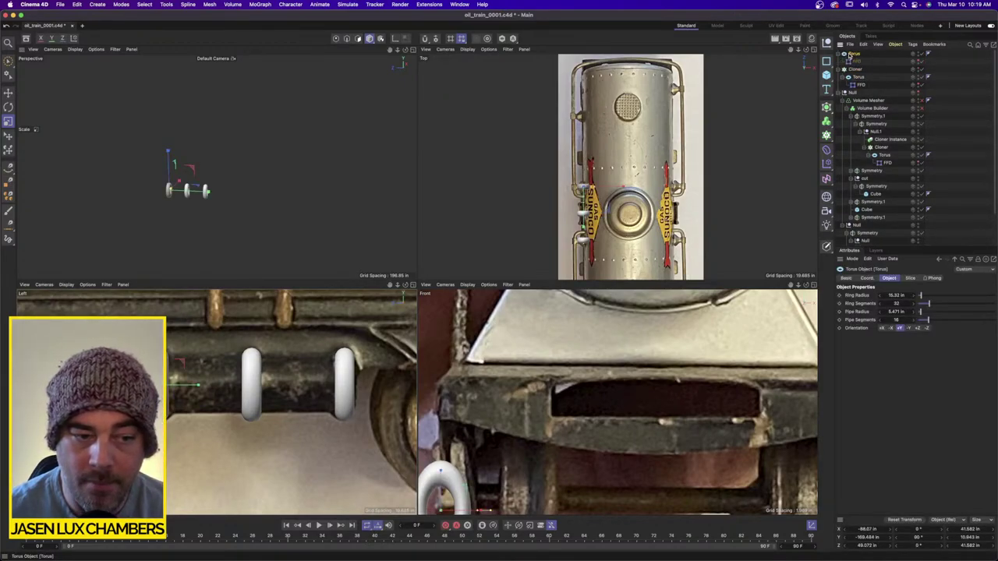
pyautogui.click(826, 247)
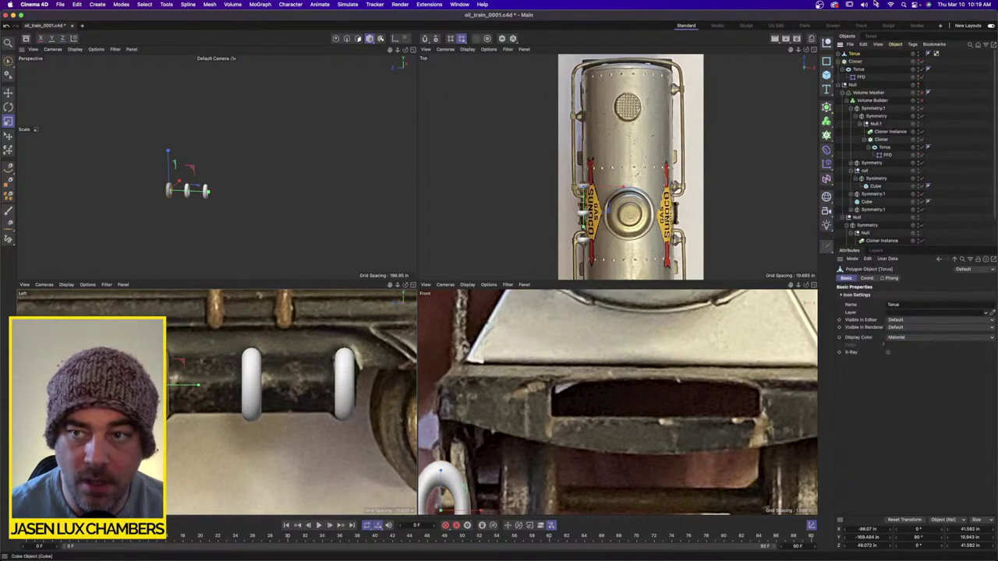
# Delete the FFD child from the editable torus and switch to point editing.
pyautogui.click(838, 54)
pyautogui.click(856, 61)
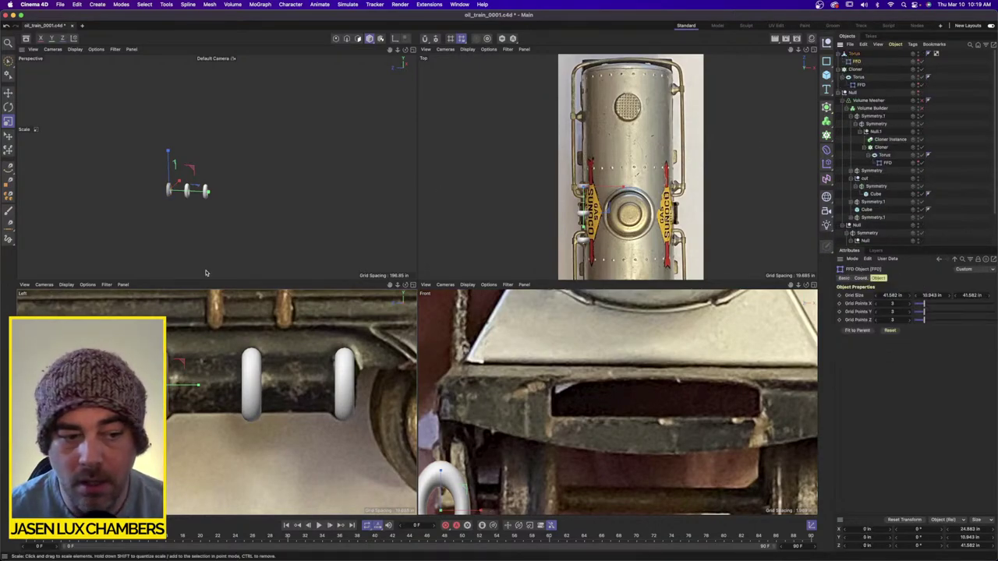
pyautogui.click(336, 38)
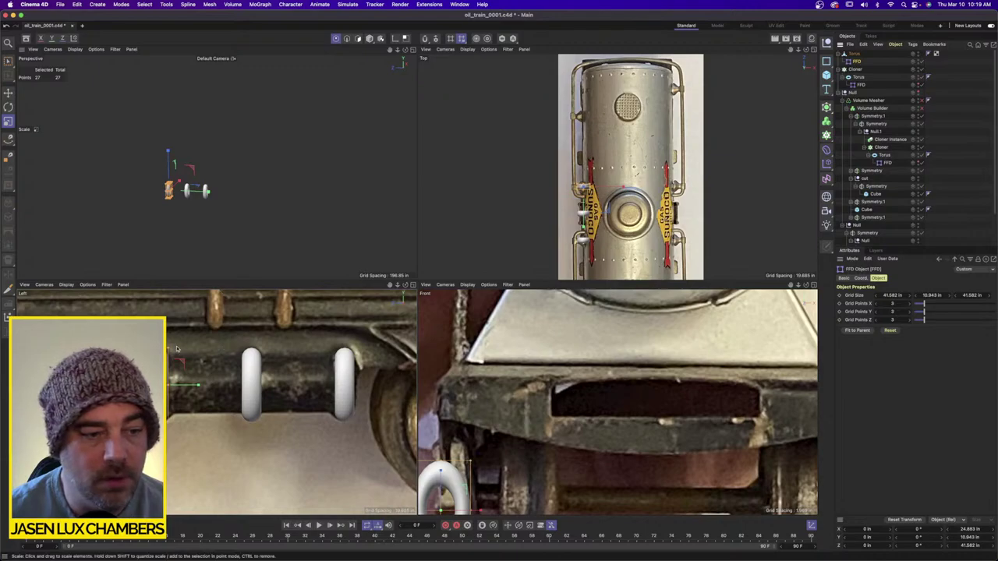
pyautogui.moveTo(176, 385); pyautogui.dragTo(206, 379)
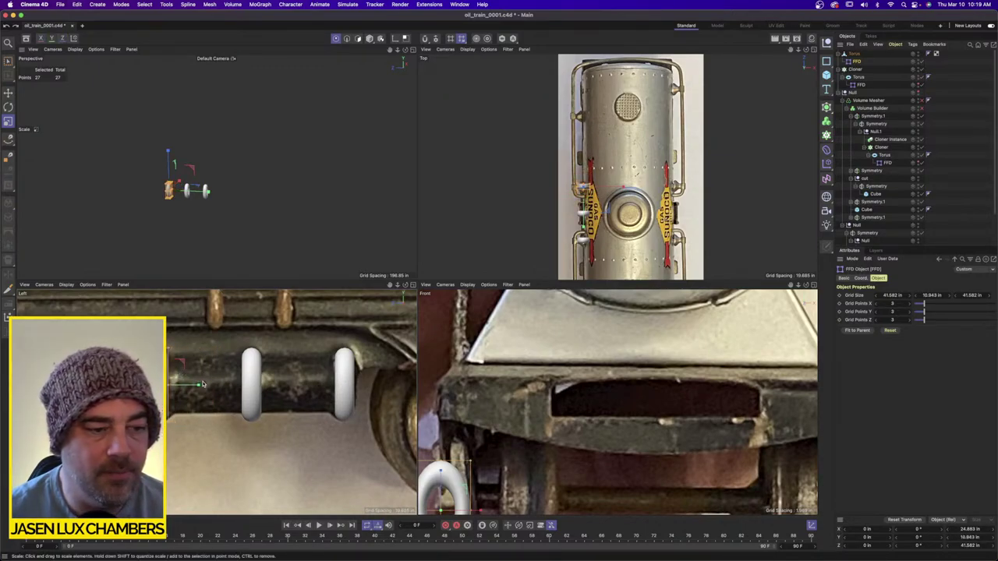
pyautogui.press('Delete')
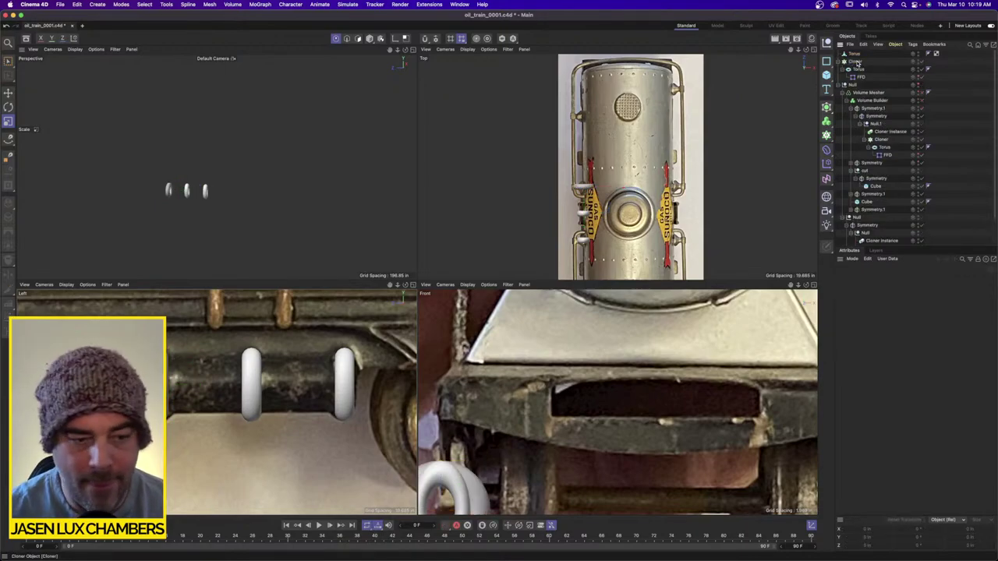
pyautogui.click(853, 55)
pyautogui.press('Delete')
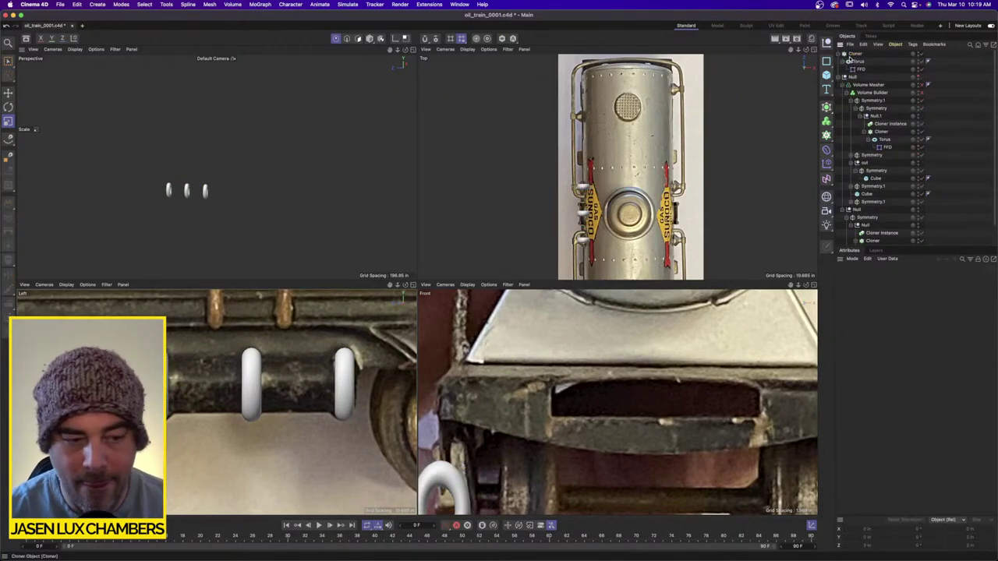
pyautogui.press('super+z')
# Move all points of the editable torus to about Y 20.3 in, between the first two rings, and scale them to about 33.7 in across.
pyautogui.press('super+a')
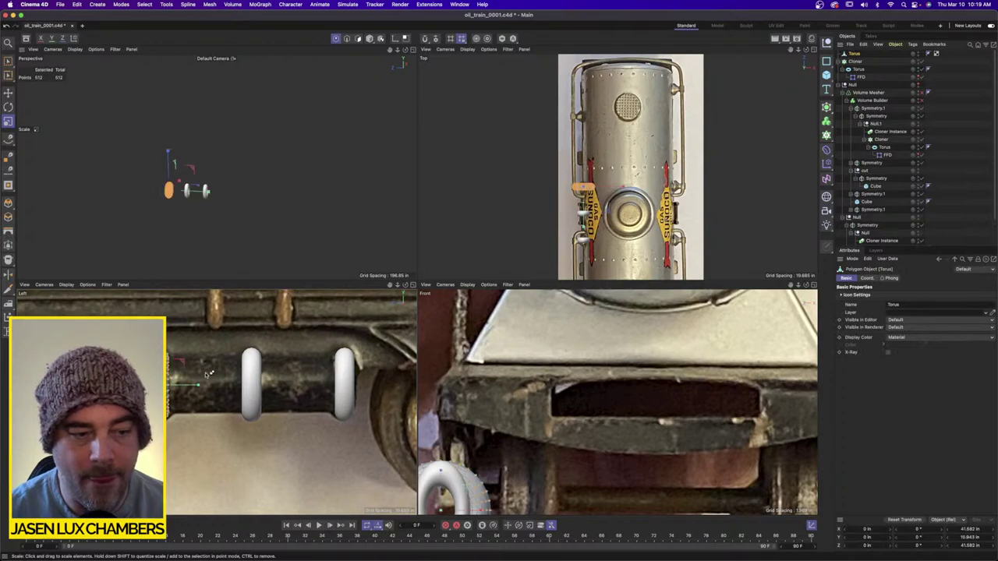
pyautogui.click(8, 93)
pyautogui.moveTo(196, 385); pyautogui.dragTo(234, 386)
pyautogui.click(8, 107)
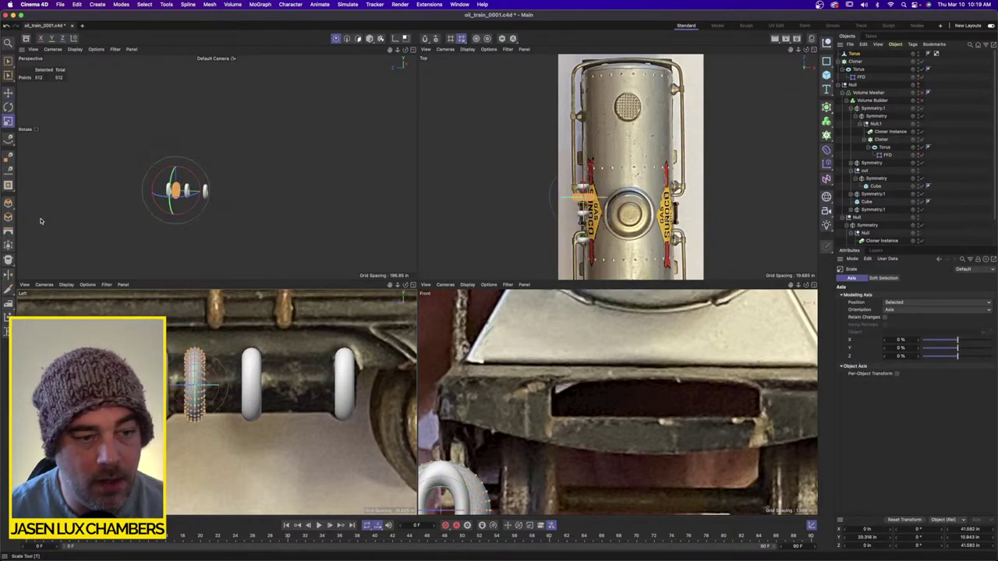
pyautogui.click(8, 121)
pyautogui.scroll(5, 198, 382)
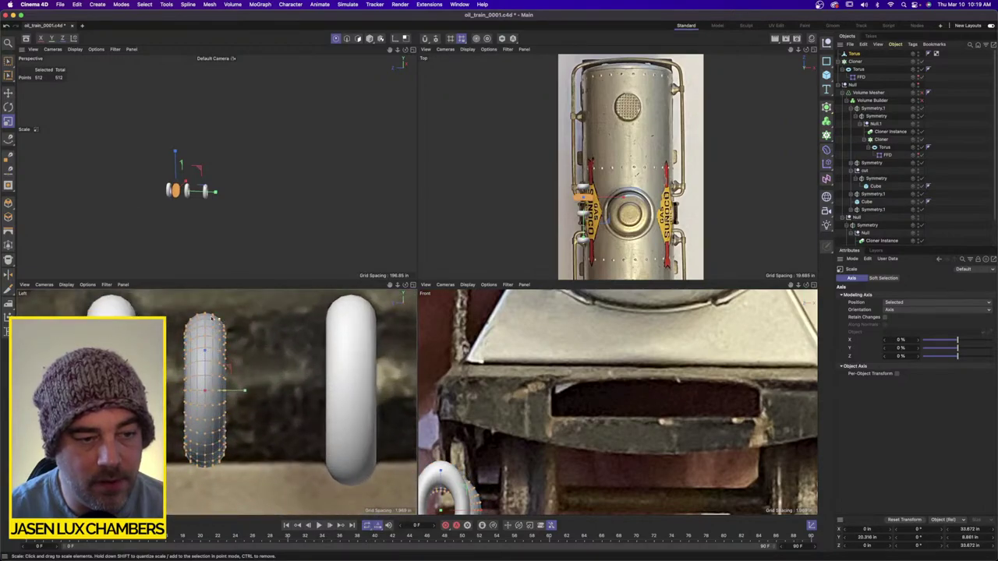
# Delete the points on both outer sides of the editable torus to keep only its narrow central band.
pyautogui.click(8, 60)
pyautogui.click(52, 85)
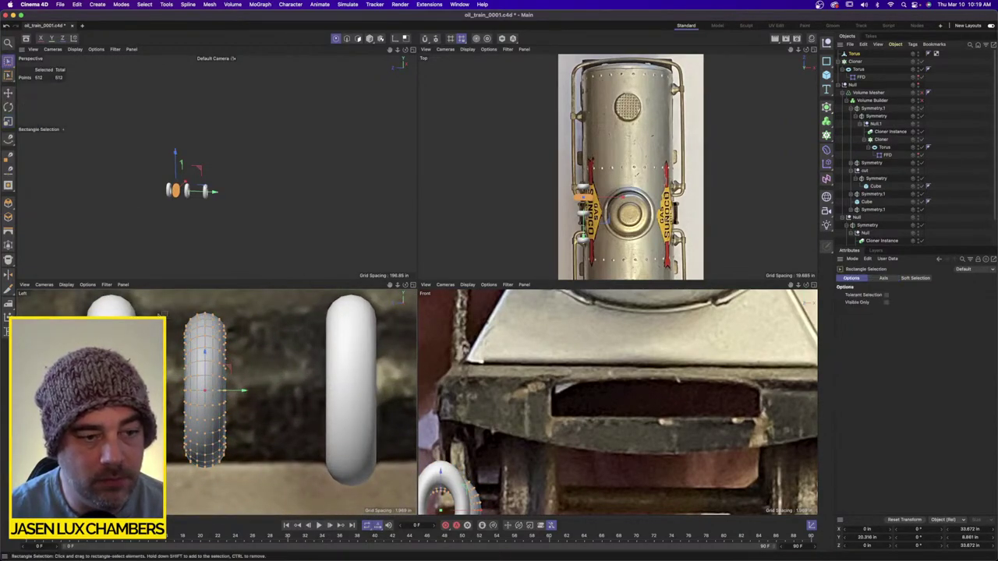
pyautogui.moveTo(159, 313); pyautogui.dragTo(194, 511)
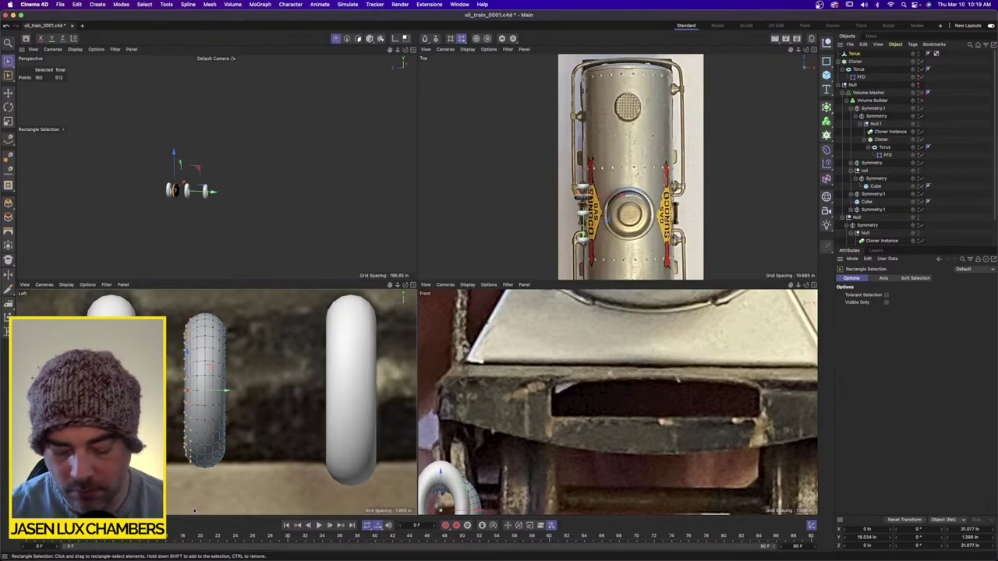
pyautogui.press('Delete')
pyautogui.moveTo(261, 306); pyautogui.dragTo(213, 518)
pyautogui.press('Delete')
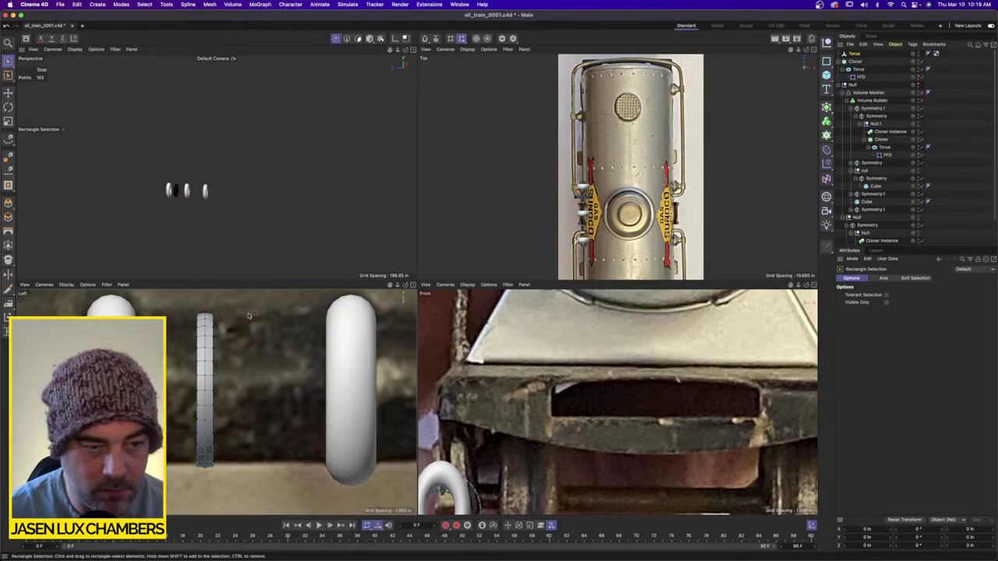
# Spread the band's two edge loops to about 27 in apart and move them to about Y 16 in beside the first ring.
pyautogui.moveTo(251, 297); pyautogui.dragTo(207, 516)
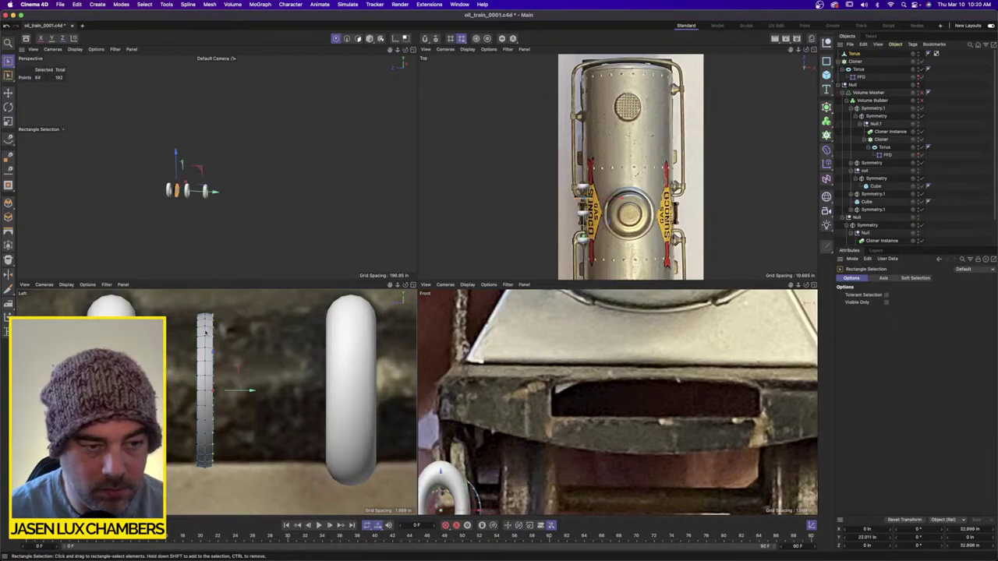
pyautogui.moveTo(202, 306); pyautogui.dragTo(147, 504)
pyautogui.press('t')
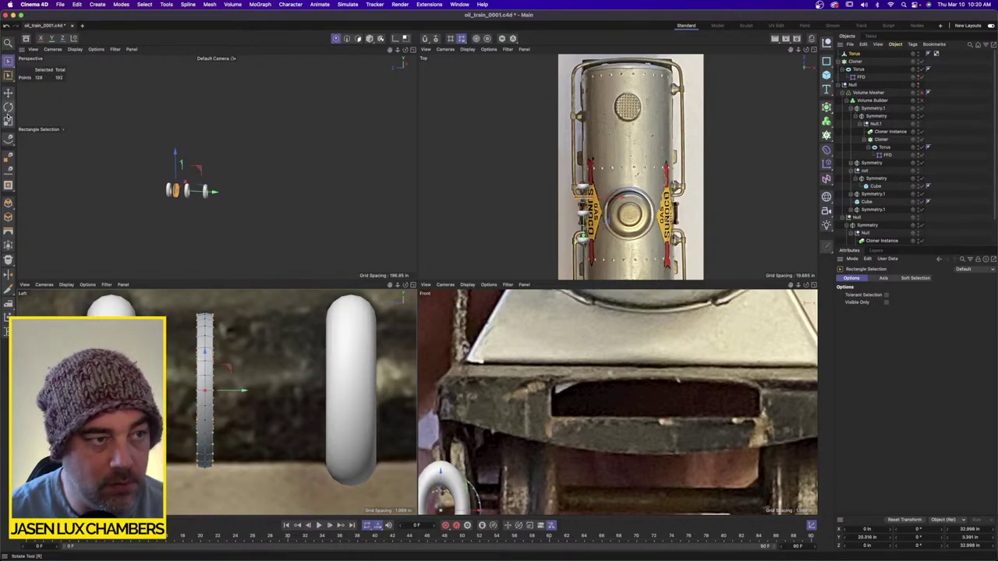
pyautogui.moveTo(245, 390); pyautogui.dragTo(225, 380)
pyautogui.scroll(-3, 226, 380)
pyautogui.press('e')
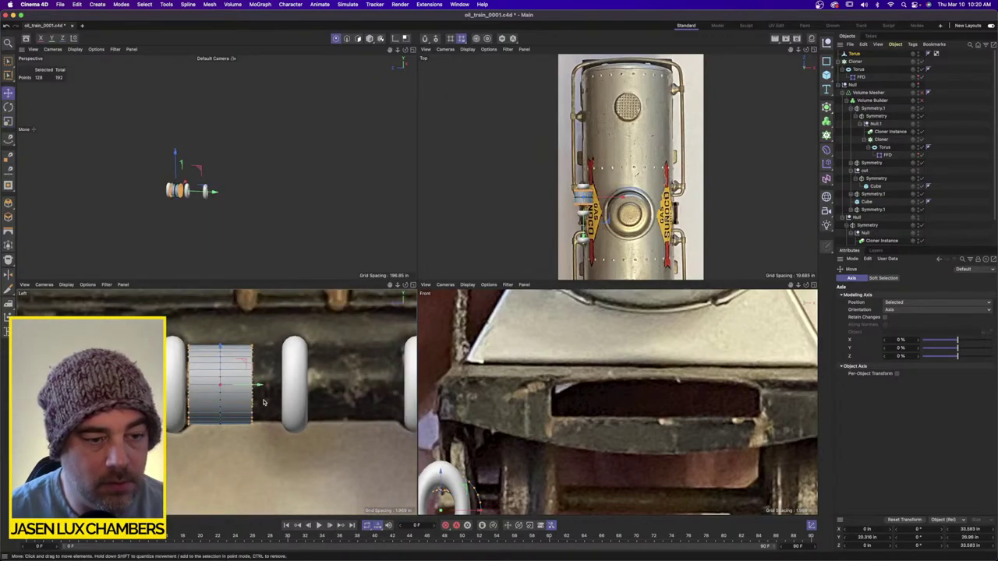
pyautogui.moveTo(258, 386); pyautogui.dragTo(249, 386)
# Stretch the band into a full tube, moving its middle points to the center ring and its end points to about Y 104.5 in.
pyautogui.moveTo(8, 63); pyautogui.dragTo(32, 85)
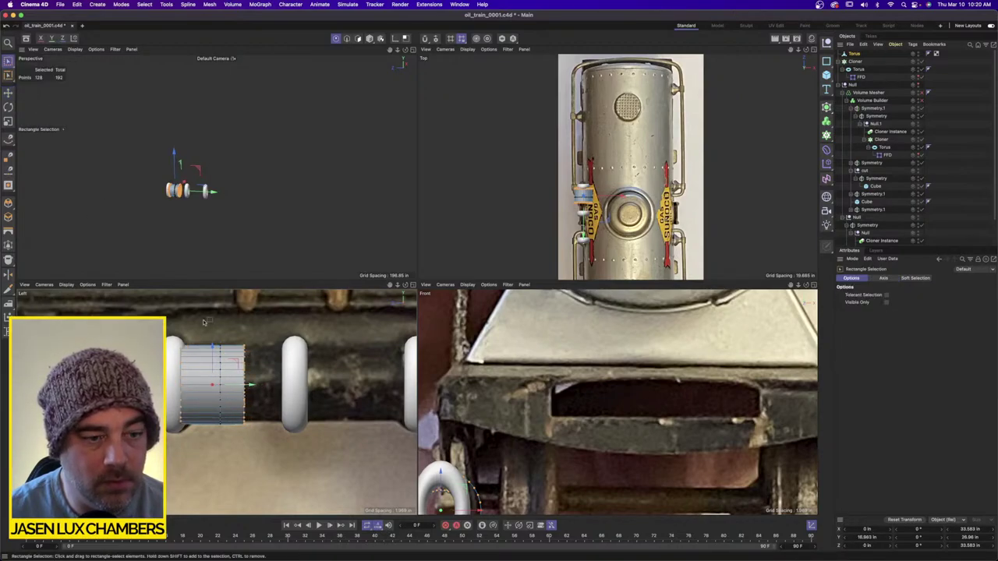
pyautogui.moveTo(197, 325); pyautogui.dragTo(302, 460)
pyautogui.scroll(-2, 313, 433)
pyautogui.scroll(2, 313, 431)
pyautogui.moveTo(232, 383); pyautogui.dragTo(288, 383)
pyautogui.moveTo(315, 341); pyautogui.dragTo(253, 459)
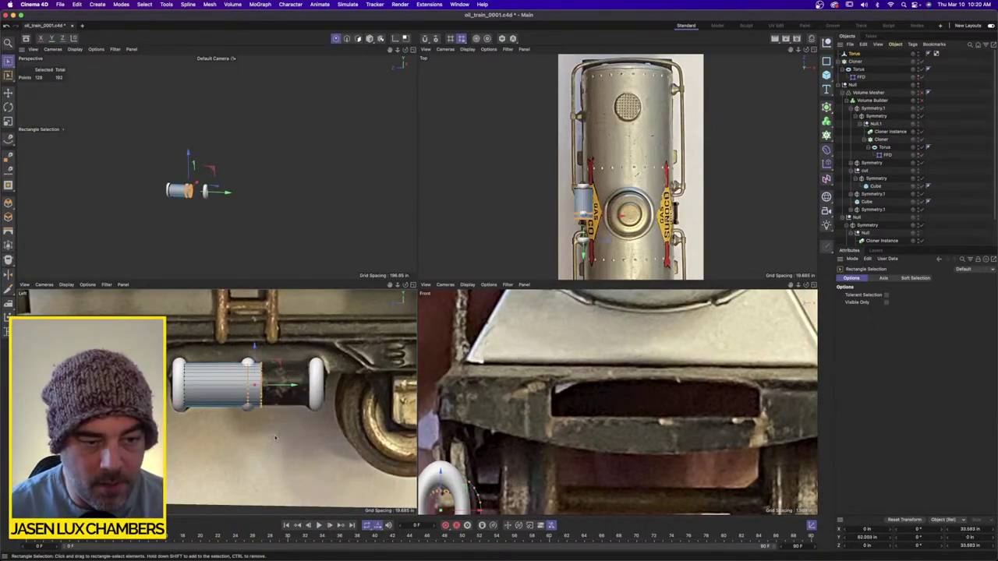
pyautogui.moveTo(300, 385); pyautogui.dragTo(356, 385)
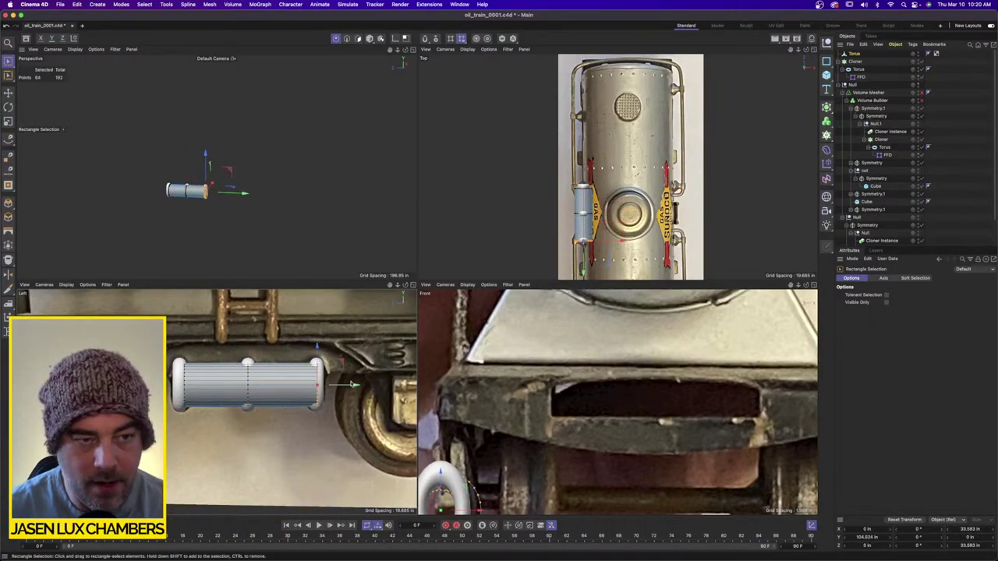
# Select all of the tube's points, scale the tube narrower along X to fit the flattened rings, and clear the selection.
pyautogui.keyDown('alt'); pyautogui.moveTo(281, 228); pyautogui.dragTo(264, 173); pyautogui.keyUp('alt')
pyautogui.scroll(3, 263, 173)
pyautogui.scroll(2, 263, 173)
pyautogui.hotkey('ctrl', 'a')
pyautogui.keyDown('alt'); pyautogui.moveTo(210, 204); pyautogui.dragTo(187, 195); pyautogui.keyUp('alt')
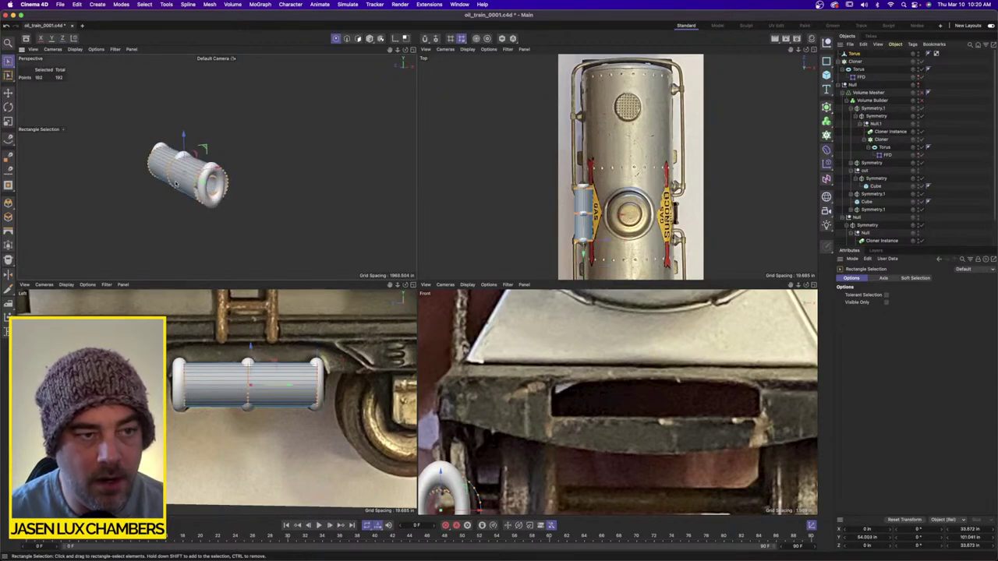
pyautogui.scroll(5, 188, 195)
pyautogui.click(8, 123)
pyautogui.moveTo(225, 160); pyautogui.dragTo(283, 139)
pyautogui.click(938, 169)
pyautogui.keyDown('alt'); pyautogui.moveTo(283, 140); pyautogui.dragTo(189, 138, button='right'); pyautogui.keyUp('alt')
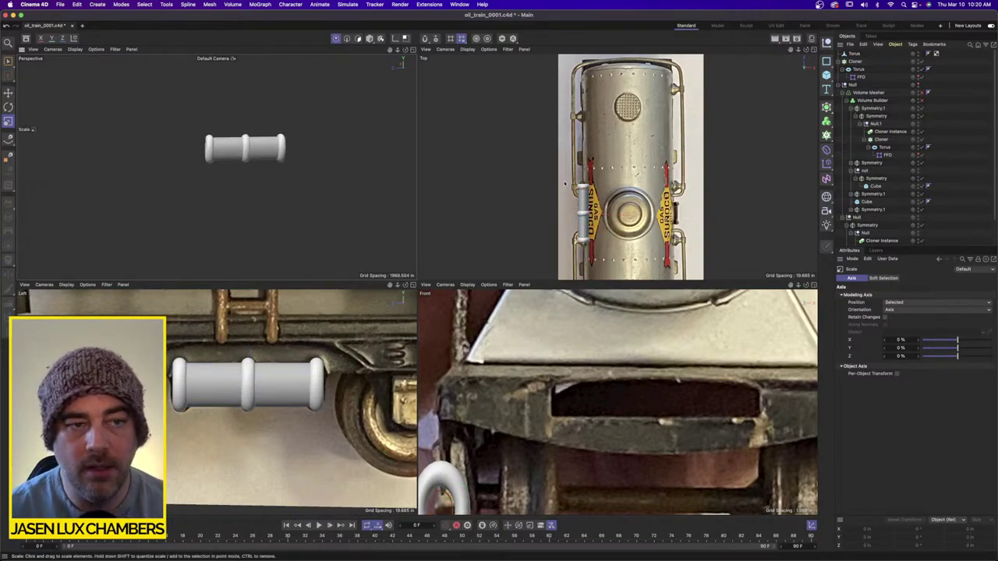
# Show the tank and frame group again and check the ridged cylinder against the frame.
pyautogui.click(919, 84)
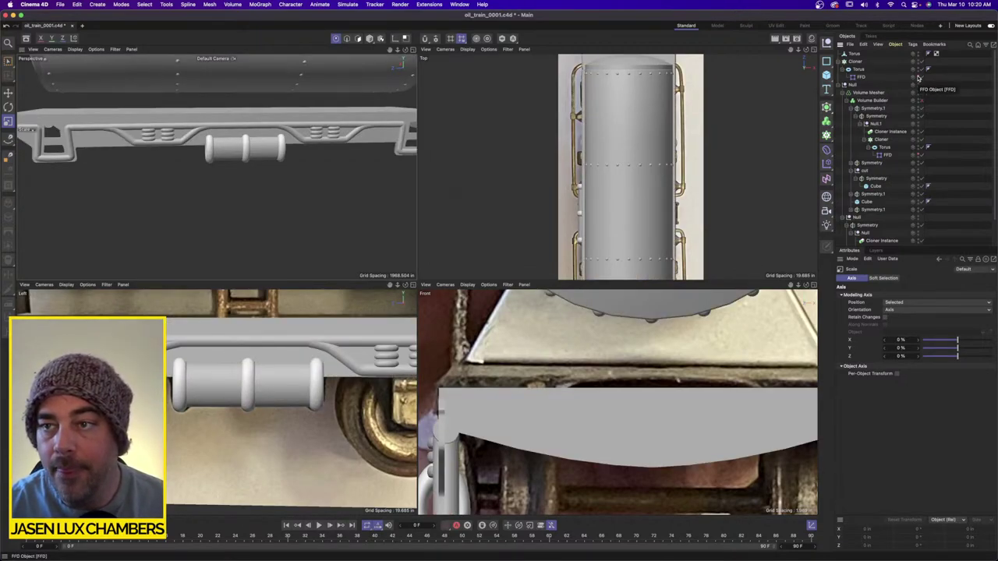
pyautogui.click(844, 62)
pyautogui.click(843, 63)
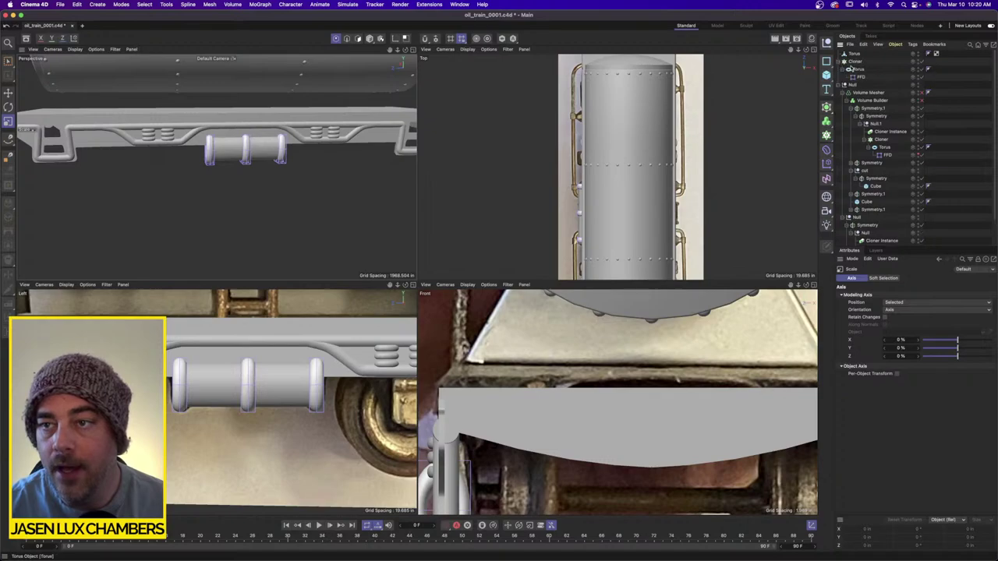
pyautogui.click(861, 77)
pyautogui.click(919, 78)
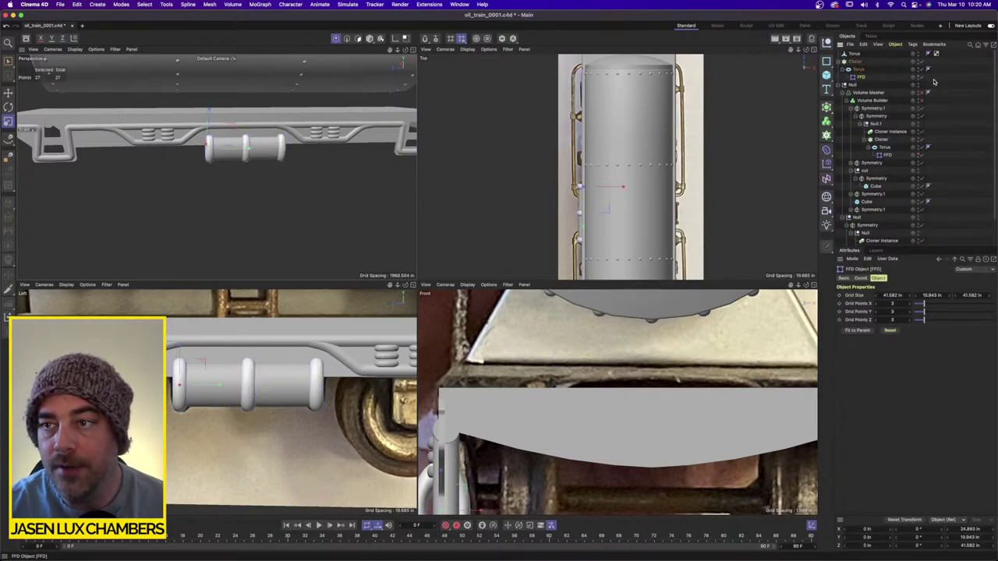
pyautogui.click(247, 198)
pyautogui.moveTo(247, 198)
pyautogui.keyDown('alt'); pyautogui.mouseDown()
pyautogui.moveTo(269, 169)
pyautogui.moveTo(258, 188)
pyautogui.mouseUp(); pyautogui.keyUp('alt')
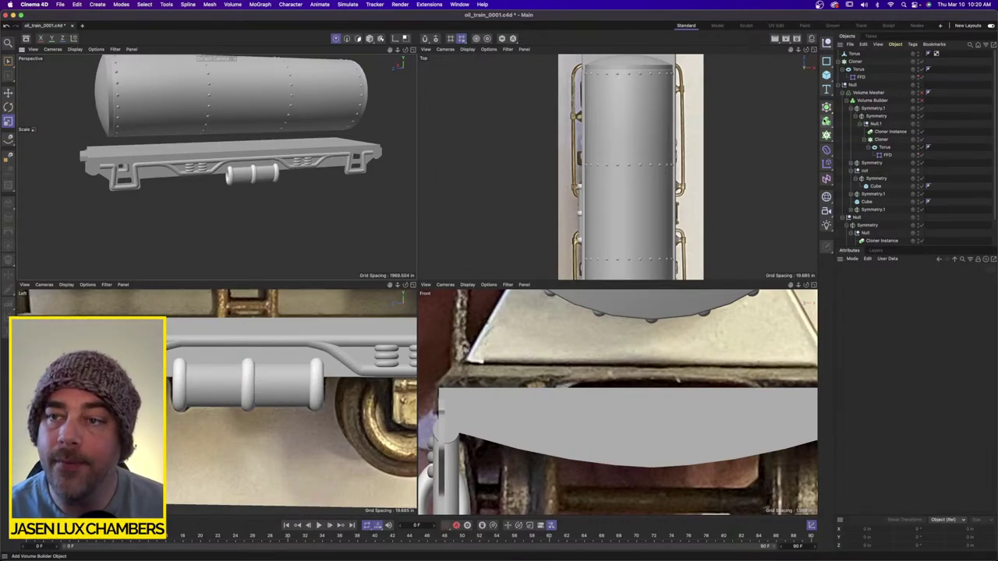
# Group the tube and ring Cloner in a null and place it under a new Symmetry object to mirror the ridged cylinder across ZY.
pyautogui.click(831, 114)
pyautogui.click(859, 193)
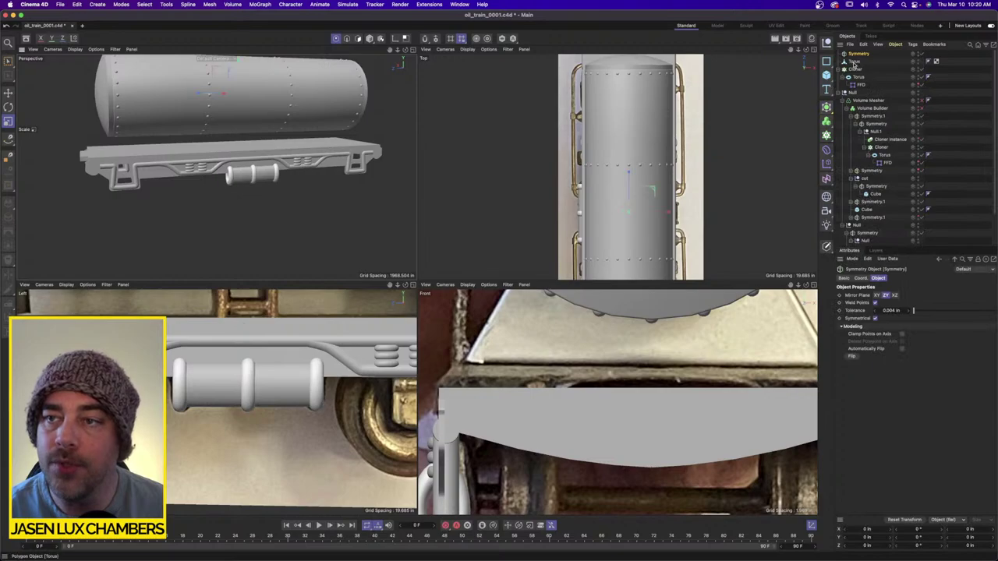
pyautogui.click(843, 68)
pyautogui.click(855, 69)
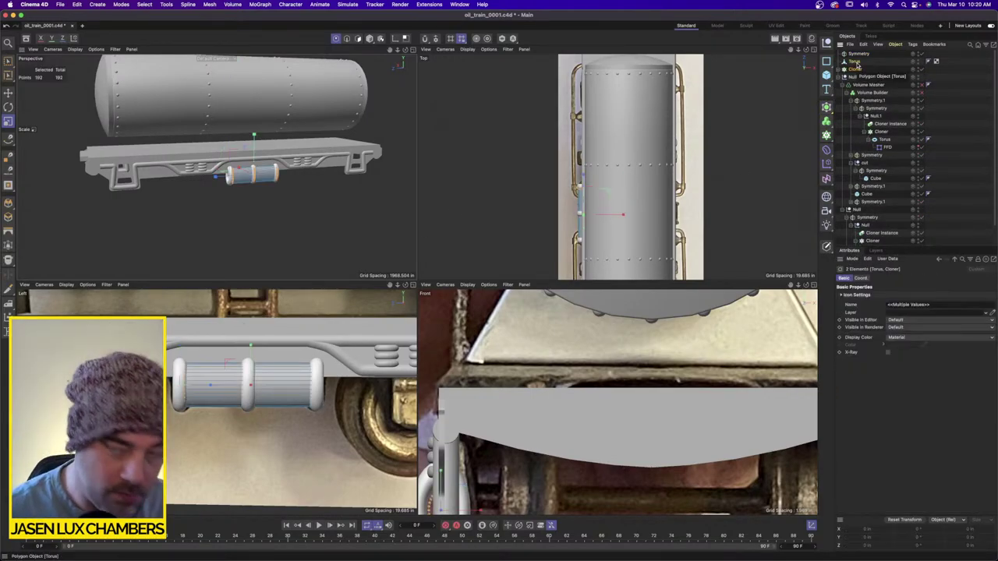
pyautogui.hotkey('alt', 'g')
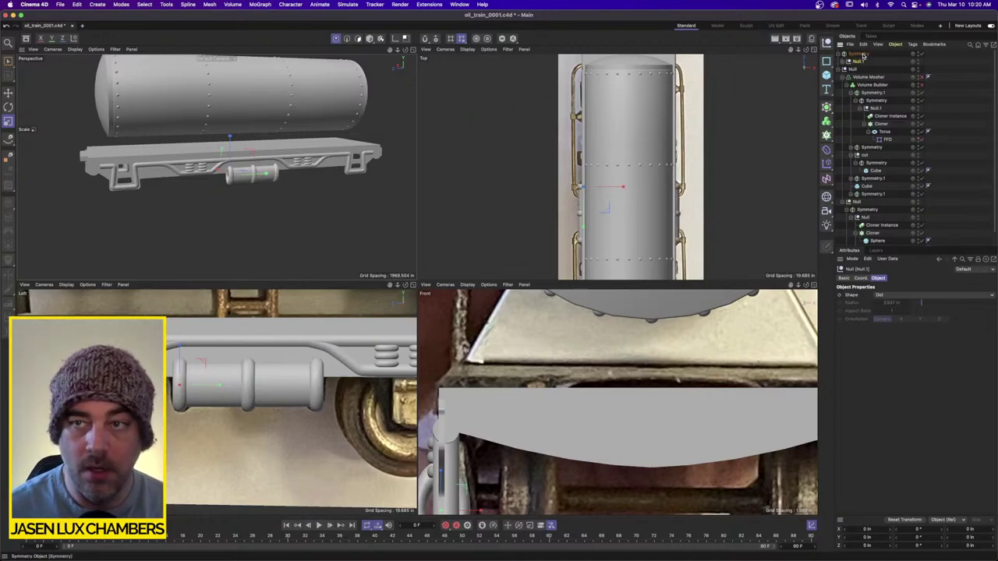
pyautogui.click(860, 53)
# Delete the FFD deformer from the ring torus inside the Symmetry group.
pyautogui.keyDown('alt'); pyautogui.moveTo(258, 125); pyautogui.dragTo(299, 146); pyautogui.keyUp('alt')
pyautogui.keyDown('alt'); pyautogui.moveTo(225, 170); pyautogui.dragTo(268, 185); pyautogui.keyUp('alt')
pyautogui.keyDown('alt'); pyautogui.moveTo(268, 186); pyautogui.dragTo(223, 189, button='right'); pyautogui.keyUp('alt')
pyautogui.scroll(5, 224, 189)
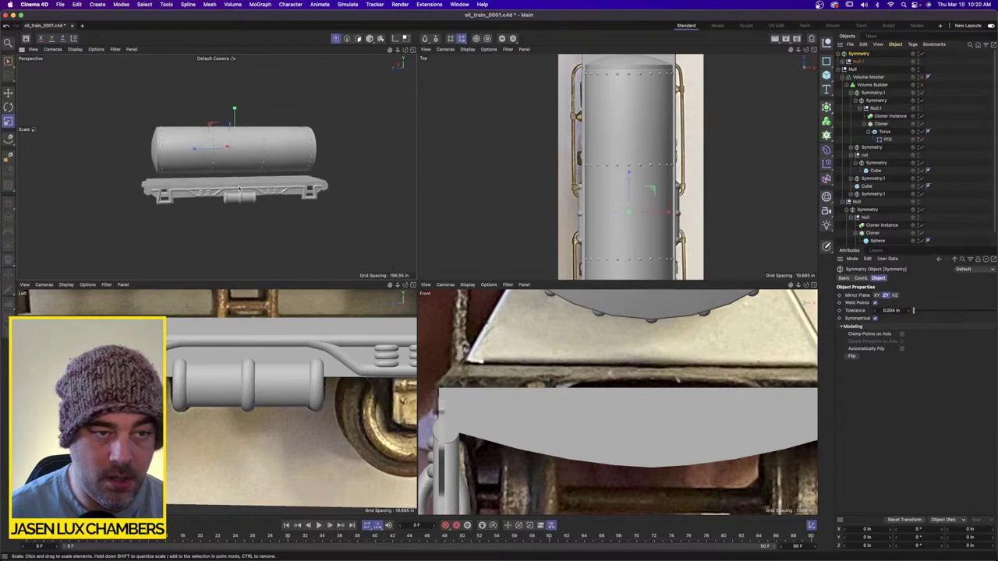
pyautogui.keyDown('alt'); pyautogui.moveTo(226, 191); pyautogui.dragTo(296, 206); pyautogui.keyUp('alt')
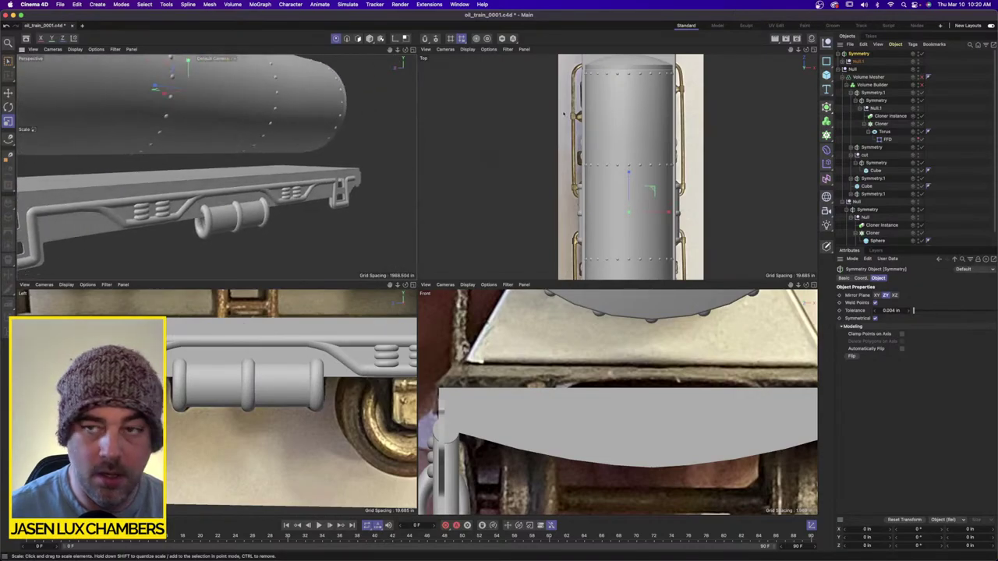
pyautogui.click(843, 61)
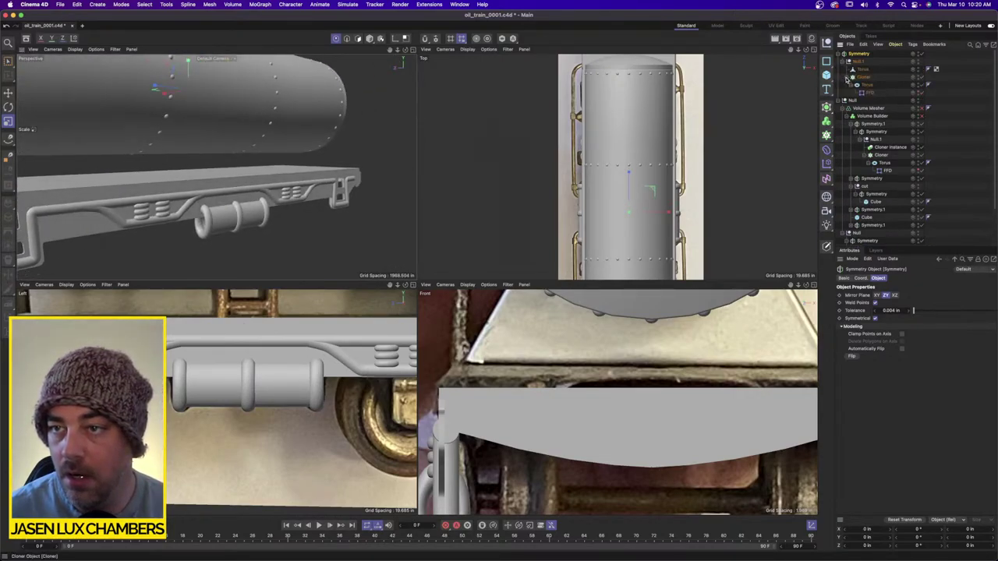
pyautogui.click(870, 93)
pyautogui.press('BackSpace')
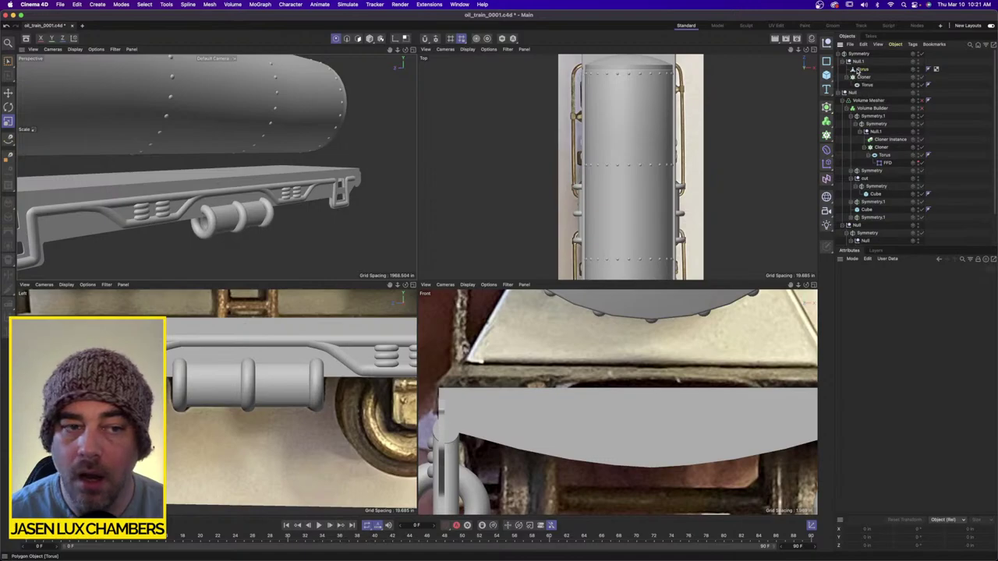
# Scale the tube wider along X to about 32.6 in so it meets the rings, and clear the selection.
pyautogui.click(859, 70)
pyautogui.keyDown('alt'); pyautogui.moveTo(217, 225); pyautogui.dragTo(244, 217); pyautogui.keyUp('alt')
pyautogui.keyDown('alt'); pyautogui.moveTo(243, 218); pyautogui.dragTo(283, 212, button='right'); pyautogui.keyUp('alt')
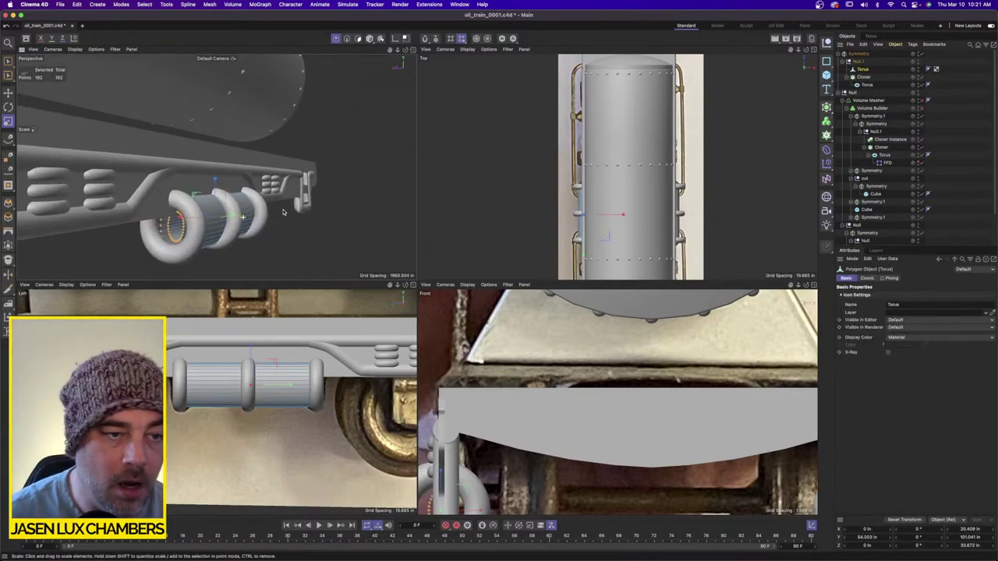
pyautogui.moveTo(177, 220); pyautogui.dragTo(166, 218)
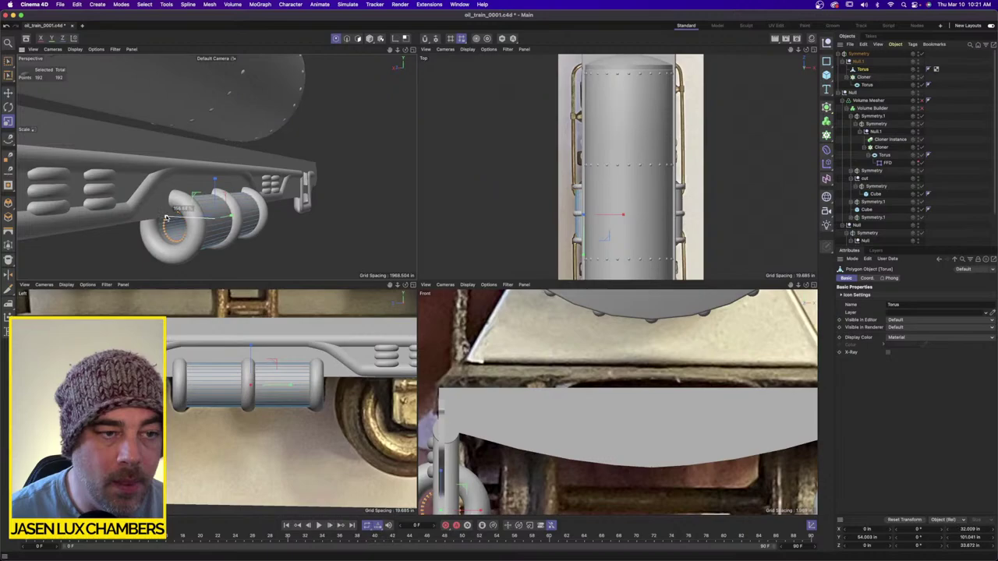
pyautogui.click(960, 139)
pyautogui.keyDown('alt'); pyautogui.moveTo(265, 205); pyautogui.dragTo(234, 202); pyautogui.keyUp('alt')
pyautogui.keyDown('alt'); pyautogui.moveTo(234, 202); pyautogui.dragTo(269, 200, button='right'); pyautogui.keyUp('alt')
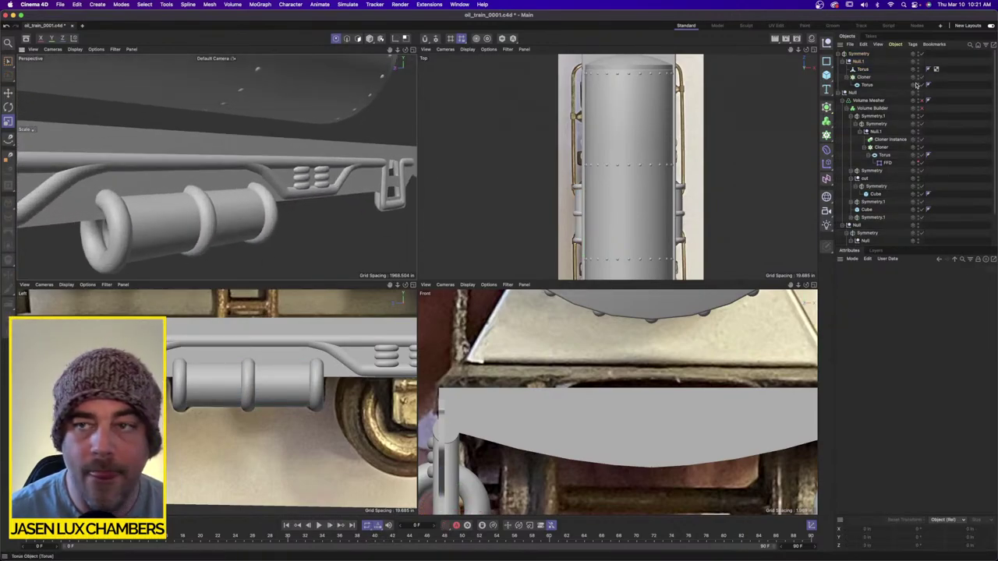
# Close the tube's open end with Close Polygon Hole and clear the selection.
pyautogui.click(863, 70)
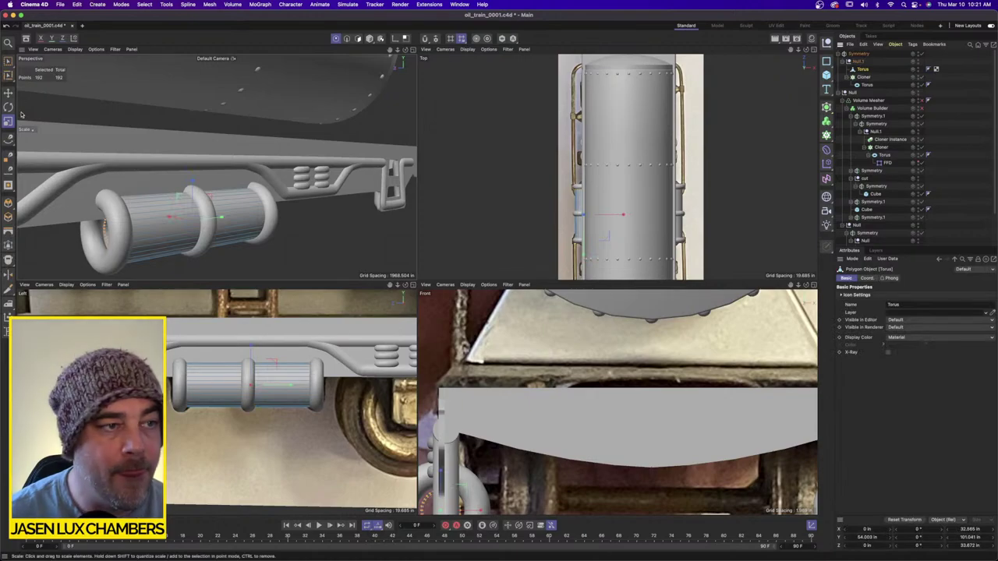
pyautogui.click(233, 4)
pyautogui.moveTo(197, 4)
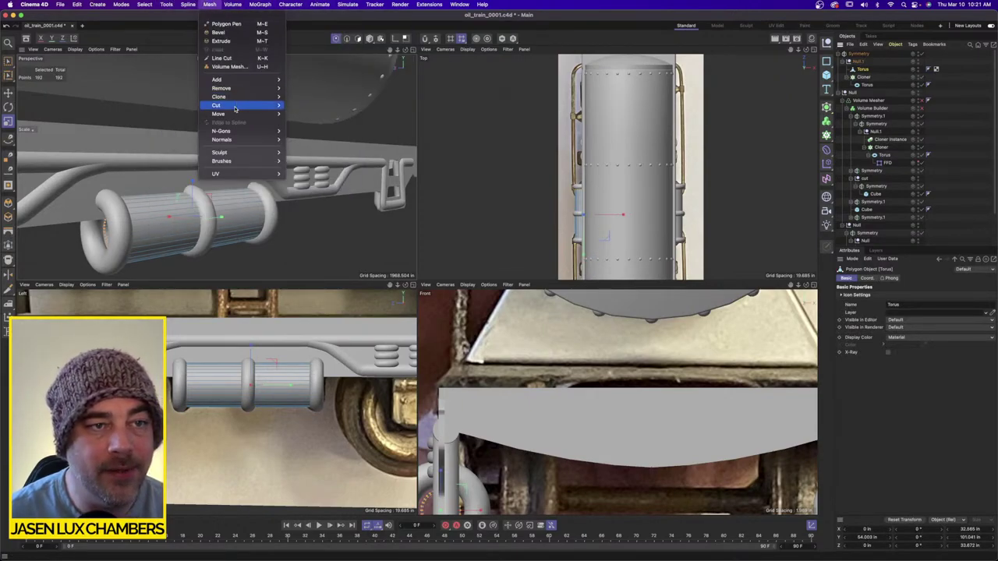
pyautogui.moveTo(236, 107)
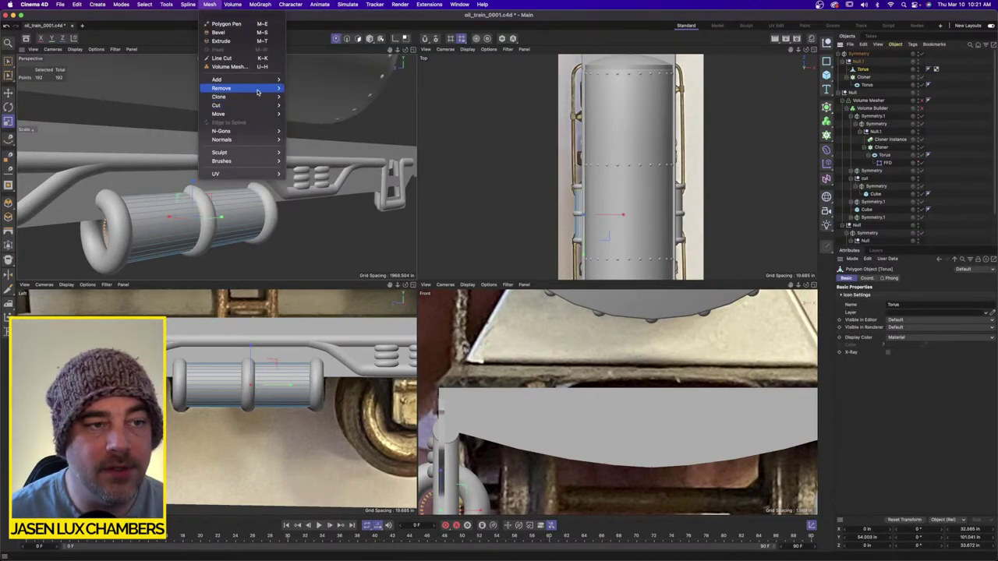
pyautogui.moveTo(257, 95)
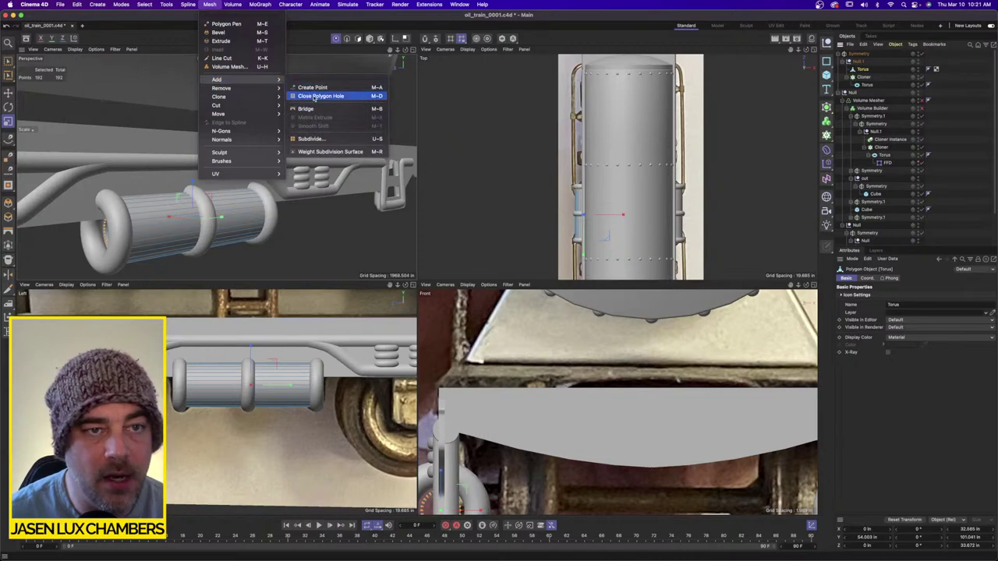
pyautogui.click(315, 97)
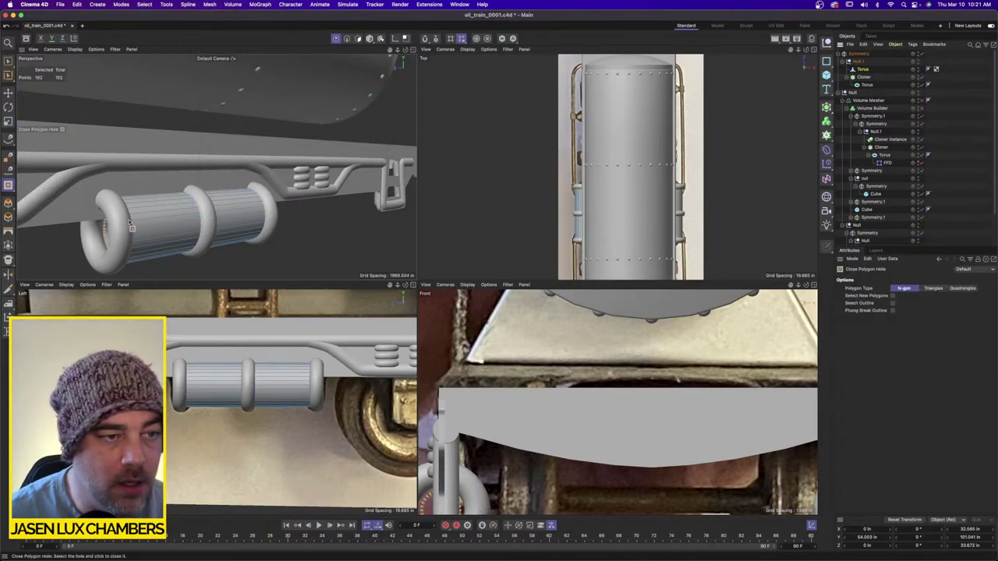
pyautogui.keyDown('alt'); pyautogui.moveTo(228, 216); pyautogui.dragTo(167, 217); pyautogui.keyUp('alt')
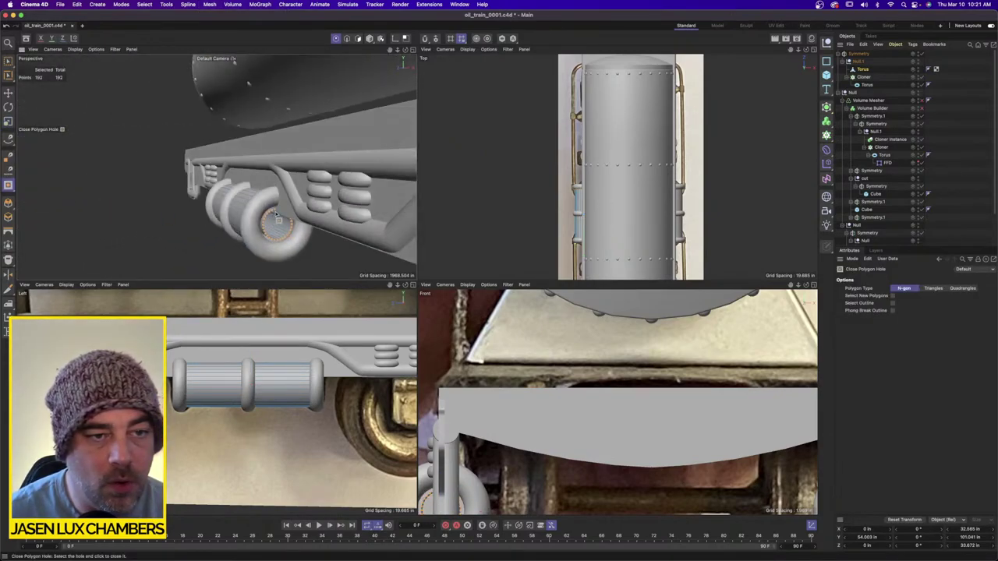
pyautogui.click(278, 220)
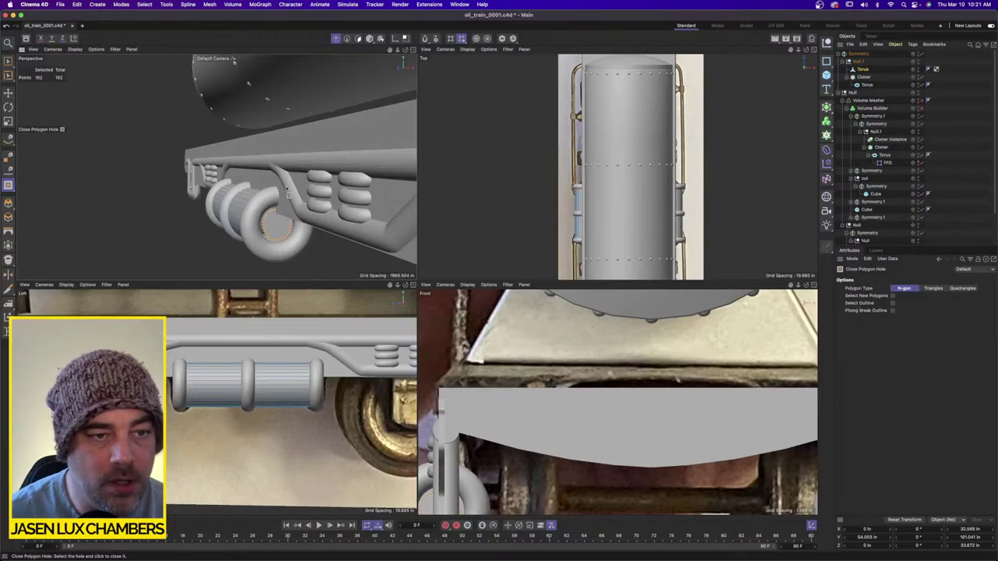
pyautogui.press('e')
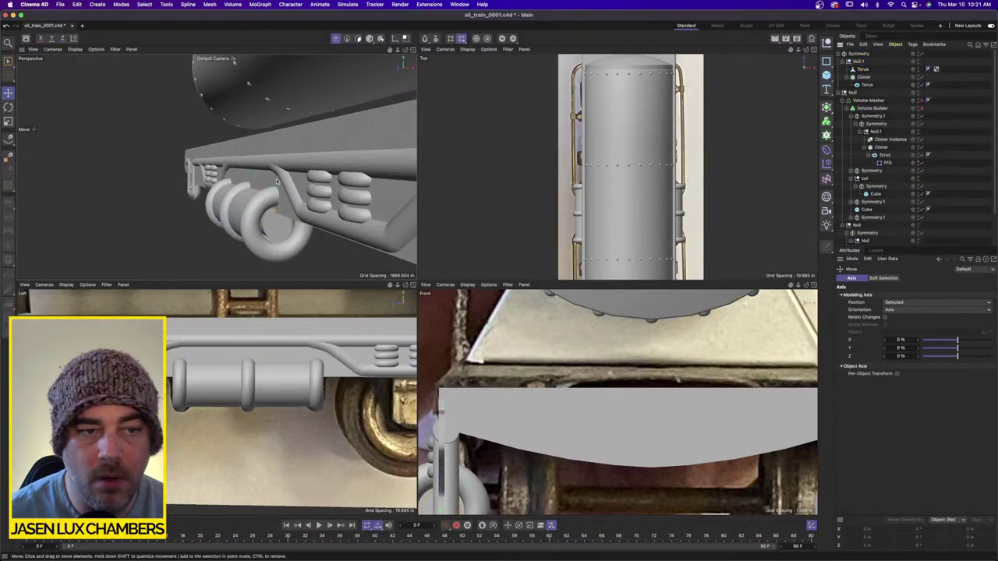
# Move the ridged cylinder's Symmetry object into the Volume Builder and place SDF Smooth first in the builder's object list.
pyautogui.keyDown('alt'); pyautogui.moveTo(277, 181); pyautogui.dragTo(330, 189); pyautogui.keyUp('alt')
pyautogui.keyDown('alt'); pyautogui.moveTo(330, 189); pyautogui.dragTo(278, 185, button='right'); pyautogui.keyUp('alt')
pyautogui.keyDown('alt'); pyautogui.moveTo(278, 185); pyautogui.dragTo(315, 192); pyautogui.keyUp('alt')
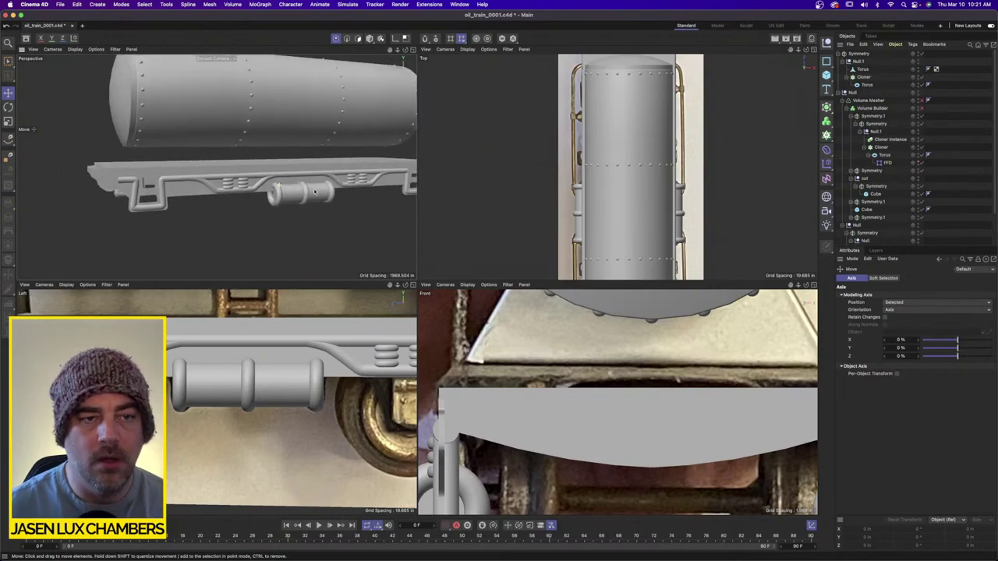
pyautogui.keyDown('alt'); pyautogui.moveTo(315, 192); pyautogui.dragTo(265, 188, button='right'); pyautogui.keyUp('alt')
pyautogui.keyDown('alt'); pyautogui.moveTo(332, 186); pyautogui.dragTo(269, 184, button='middle'); pyautogui.keyUp('alt')
pyautogui.keyDown('alt'); pyautogui.moveTo(273, 180); pyautogui.dragTo(264, 158); pyautogui.keyUp('alt')
pyautogui.scroll(-2, 839, 57)
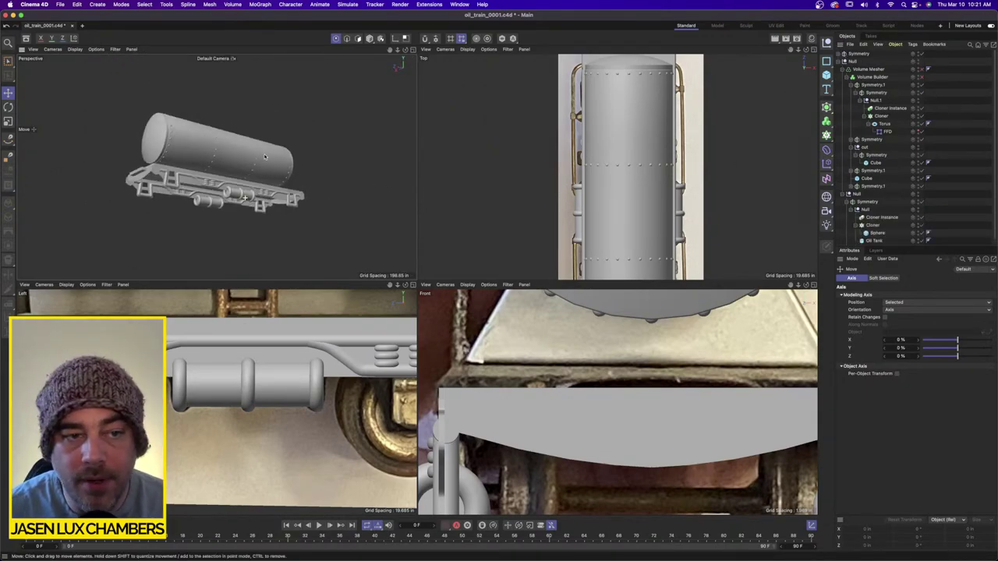
pyautogui.moveTo(865, 55); pyautogui.dragTo(874, 77)
pyautogui.click(872, 70)
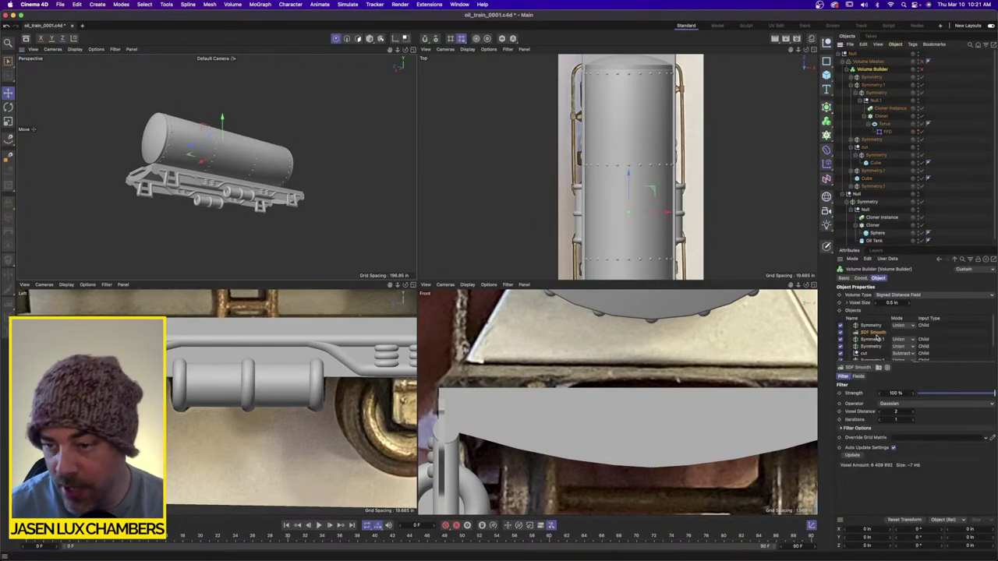
pyautogui.moveTo(876, 335); pyautogui.dragTo(874, 325)
pyautogui.click(972, 180)
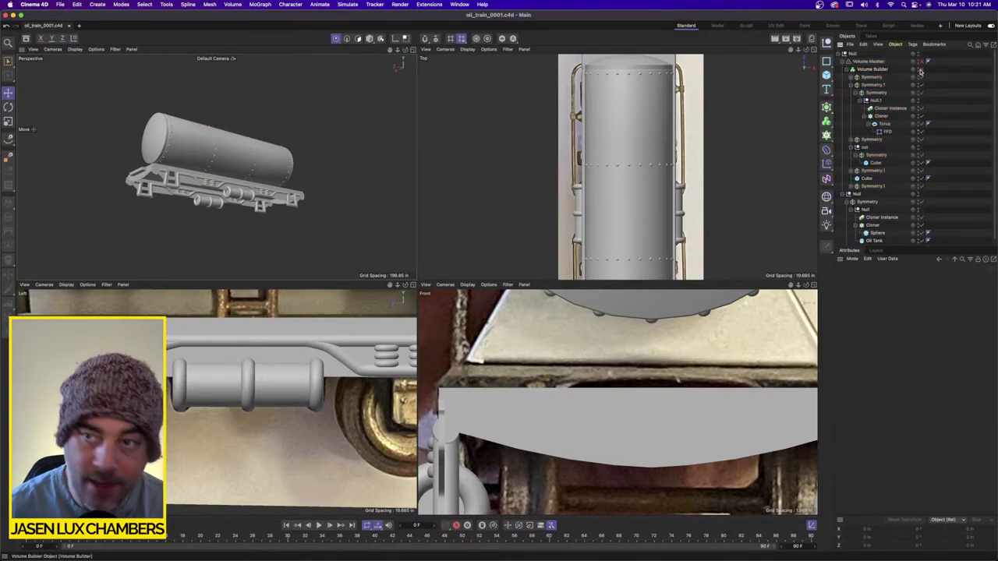
# Enable the Volume Builder and Volume Mesher to inspect the meshed ridged cylinder up close, and disable them again.
pyautogui.click(920, 68)
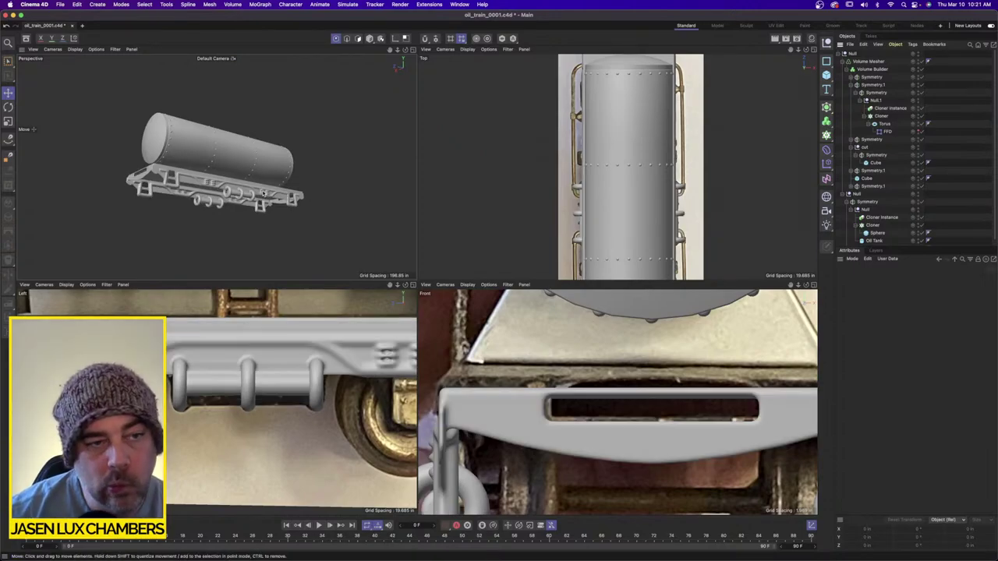
pyautogui.keyDown('alt'); pyautogui.moveTo(225, 138); pyautogui.dragTo(277, 185); pyautogui.keyUp('alt')
pyautogui.scroll(8, 220, 183)
pyautogui.scroll(6, 222, 179)
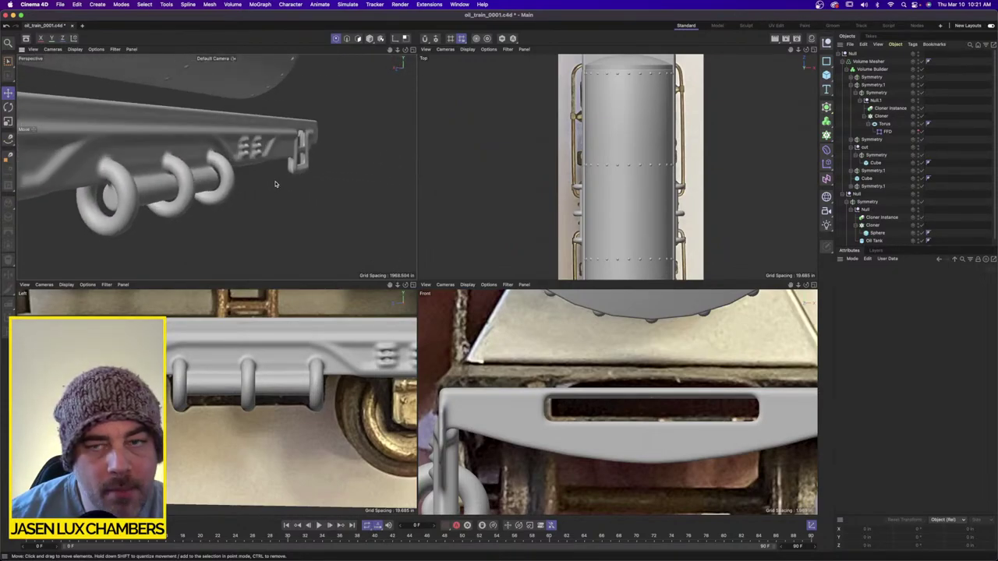
pyautogui.click(926, 60)
# Select the tube inside the Symmetry group and pull it out of its rings along X to inspect its capped end.
pyautogui.click(147, 204)
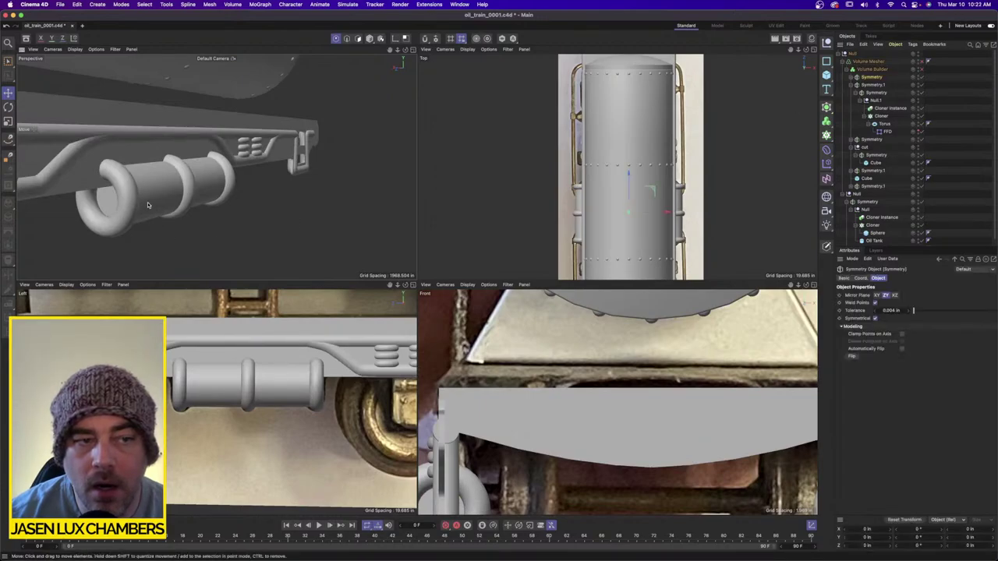
pyautogui.click(852, 78)
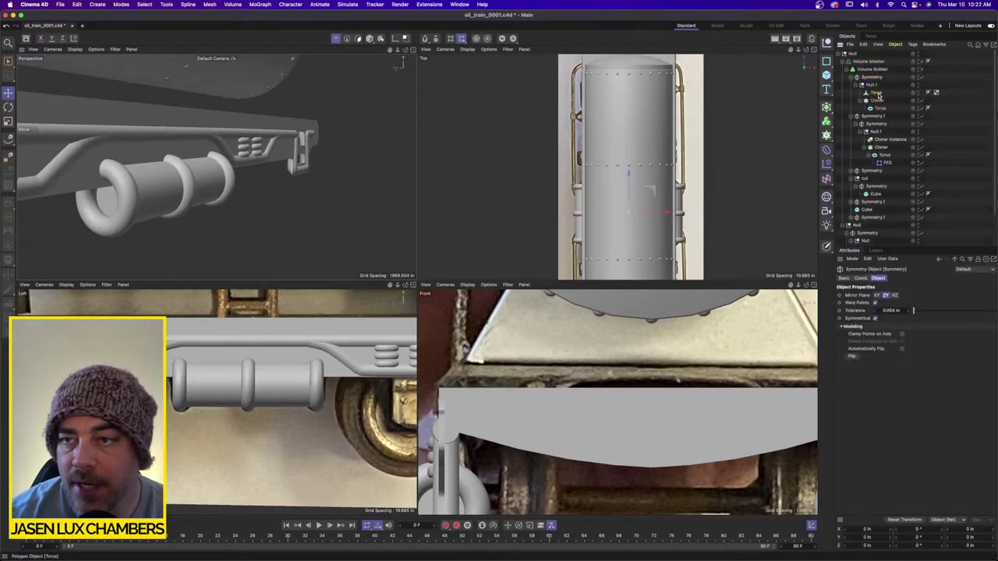
pyautogui.click(876, 93)
pyautogui.moveTo(141, 185); pyautogui.dragTo(209, 220)
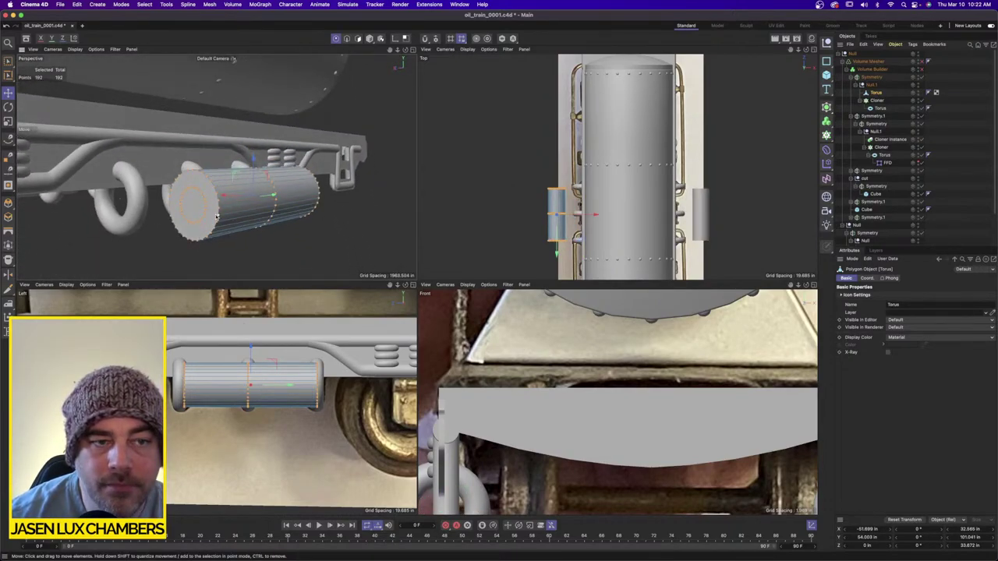
pyautogui.scroll(3, 248, 187)
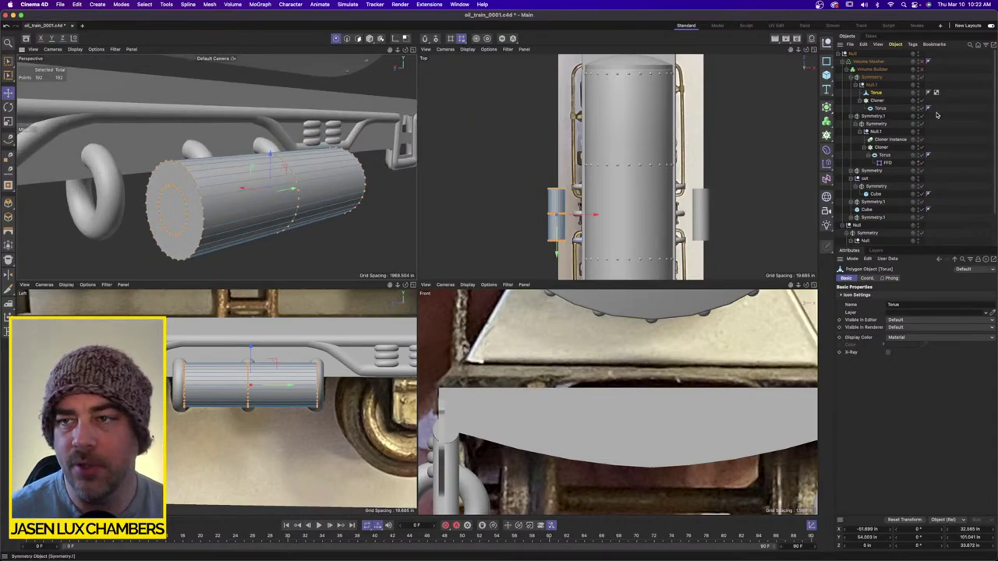
# Replace the tube with a new Cylinder primitive and nest it under the ring Cloner.
pyautogui.click(827, 75)
pyautogui.click(905, 89)
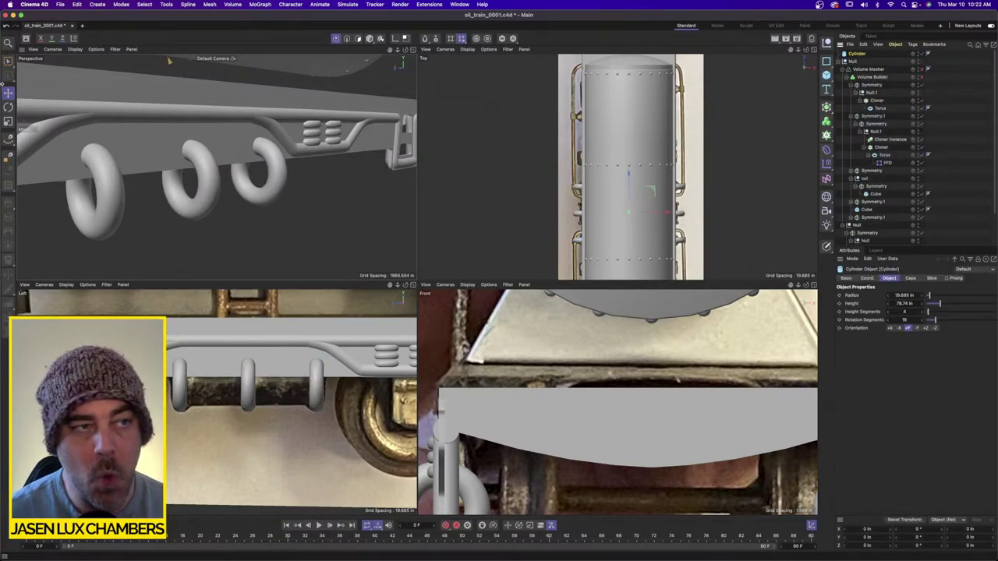
pyautogui.click(8, 93)
pyautogui.click(370, 38)
pyautogui.scroll(-3, 296, 476)
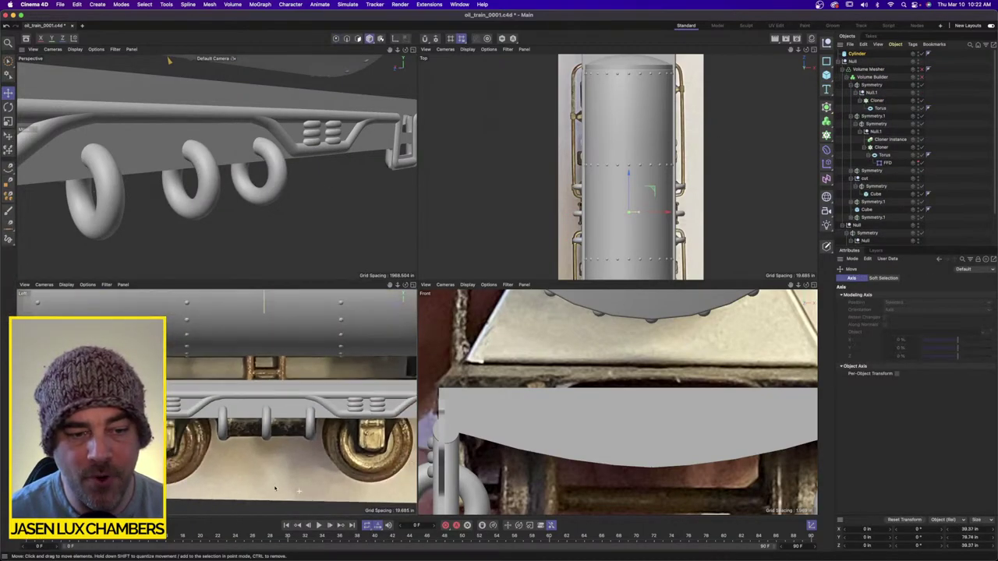
pyautogui.click(857, 53)
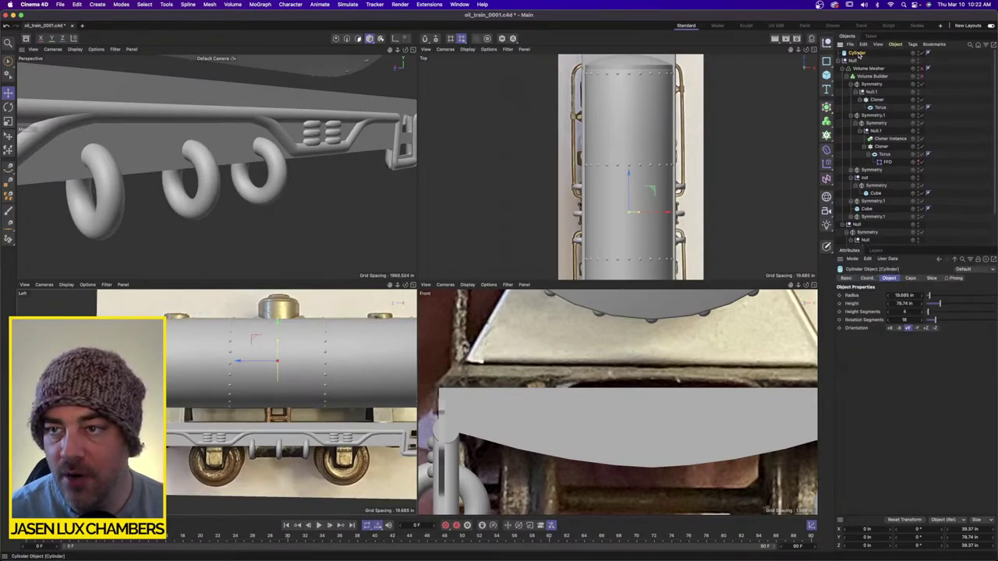
pyautogui.moveTo(857, 53); pyautogui.dragTo(878, 101)
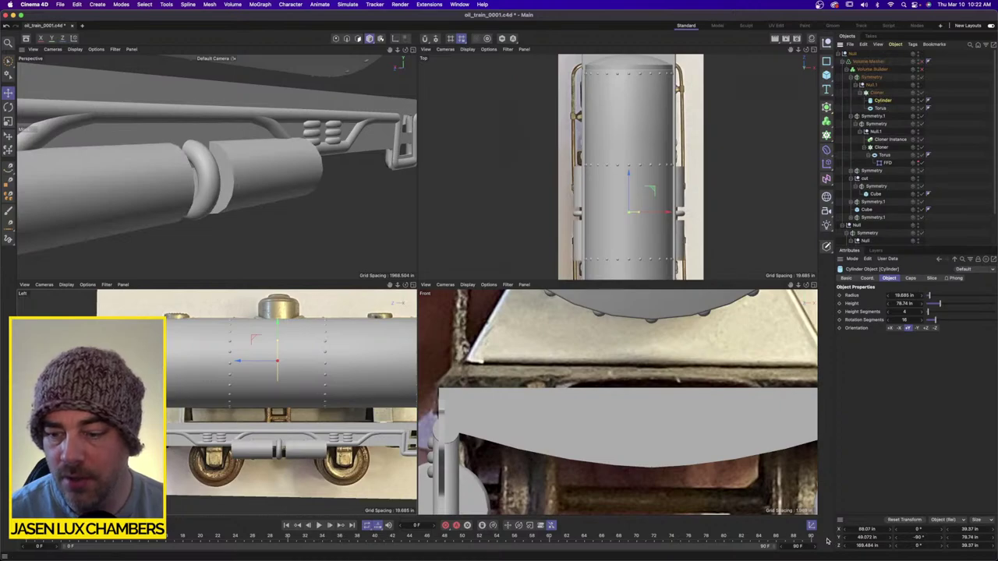
# Set the cylinder's position to 0, 0, 0 and its tilted rotation to 0° within the Cloner, and move it to the hierarchy's top level.
pyautogui.doubleClick(865, 530)
pyautogui.write('0')
pyautogui.press('Tab')
pyautogui.write('0')
pyautogui.press('Tab')
pyautogui.write('0')
pyautogui.press('Return')
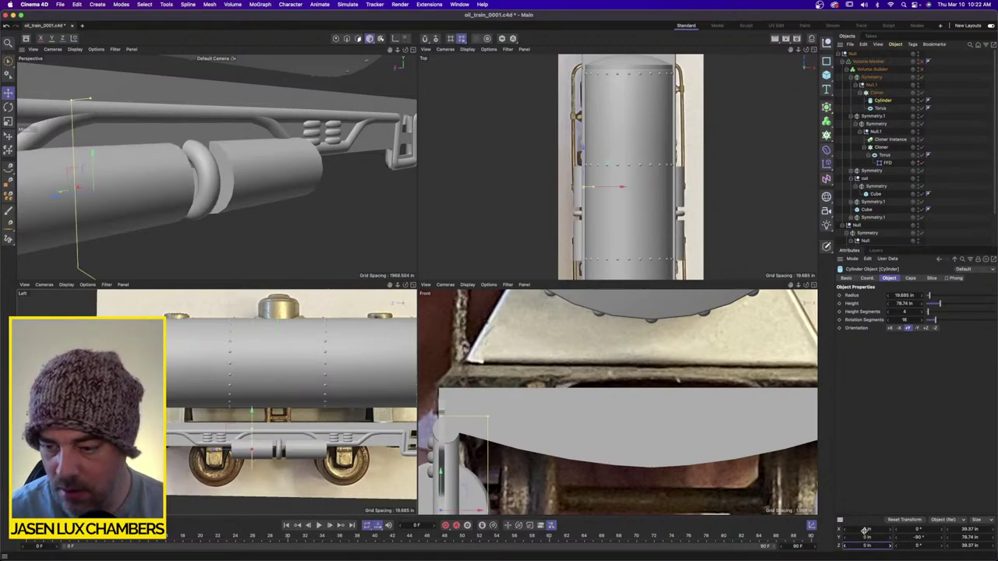
pyautogui.click(935, 538)
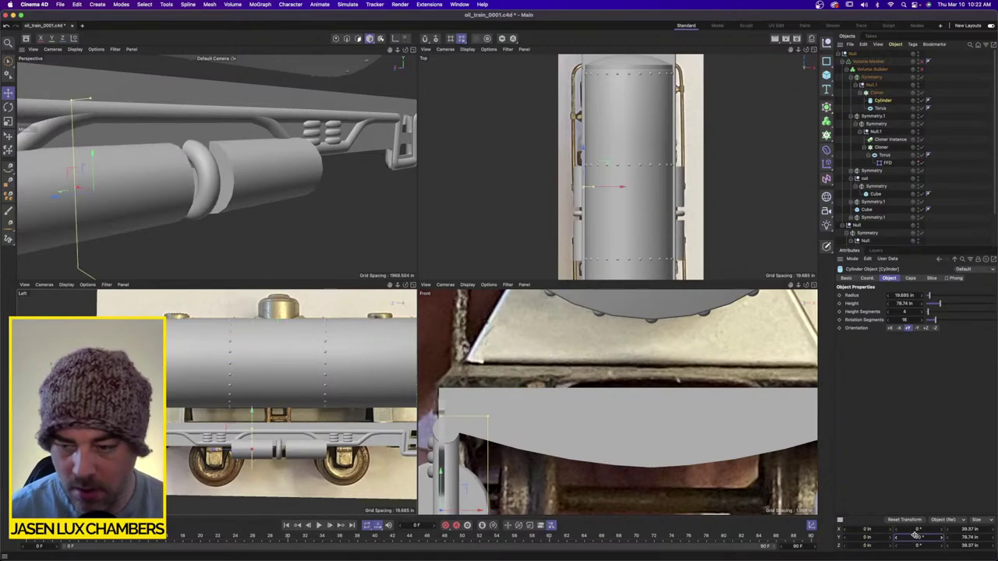
pyautogui.press('Return')
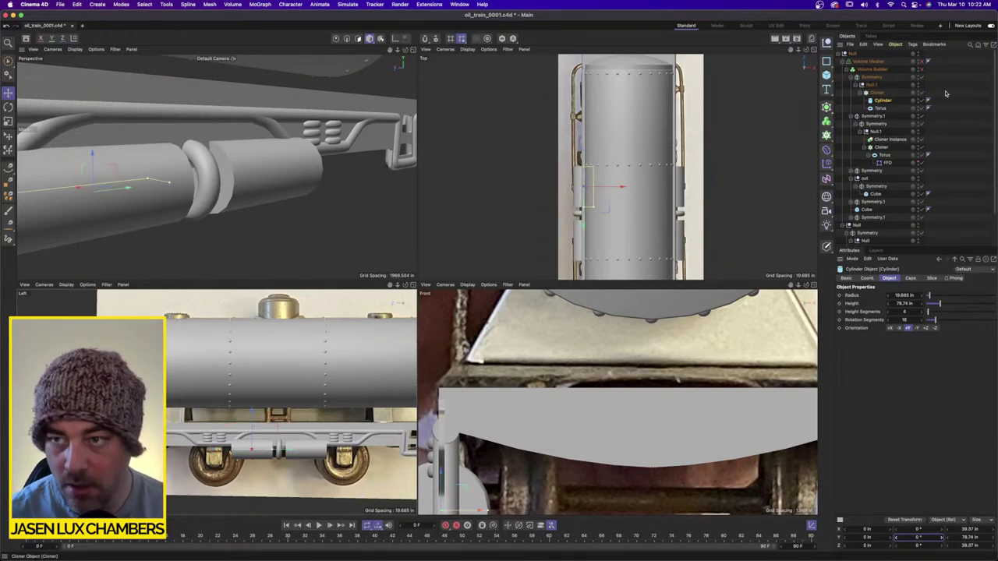
pyautogui.moveTo(867, 55); pyautogui.dragTo(867, 51)
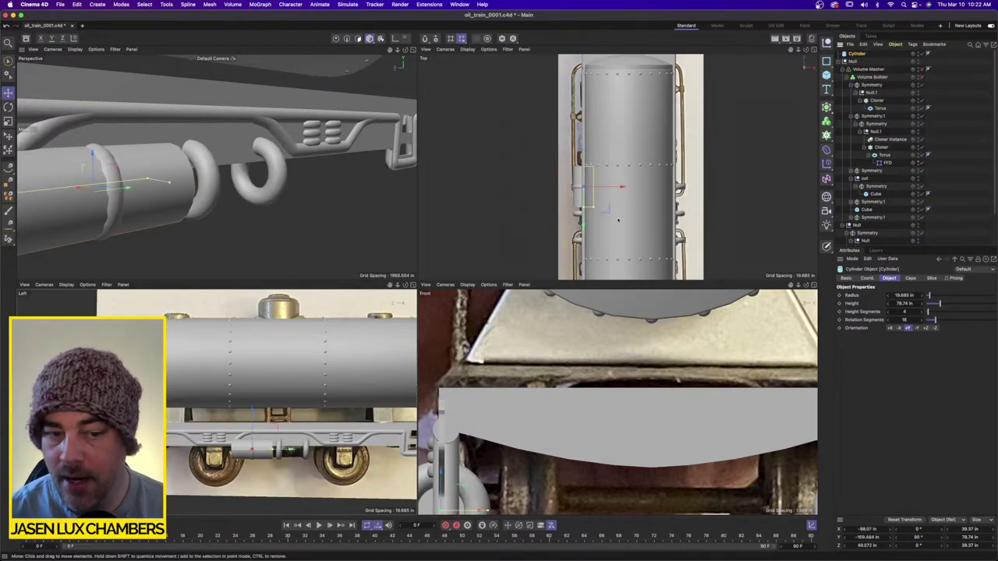
# Center the cylinder on the three rings and lengthen it to about 115 in so it extends just past the end rings.
pyautogui.keyDown('alt'); pyautogui.moveTo(274, 432); pyautogui.dragTo(310, 434, button='right'); pyautogui.keyUp('alt')
pyautogui.keyDown('alt'); pyautogui.moveTo(310, 434); pyautogui.dragTo(261, 363, button='middle'); pyautogui.keyUp('alt')
pyautogui.moveTo(185, 417); pyautogui.dragTo(331, 415)
pyautogui.keyDown('alt'); pyautogui.moveTo(34, 220); pyautogui.dragTo(41, 224); pyautogui.keyUp('alt')
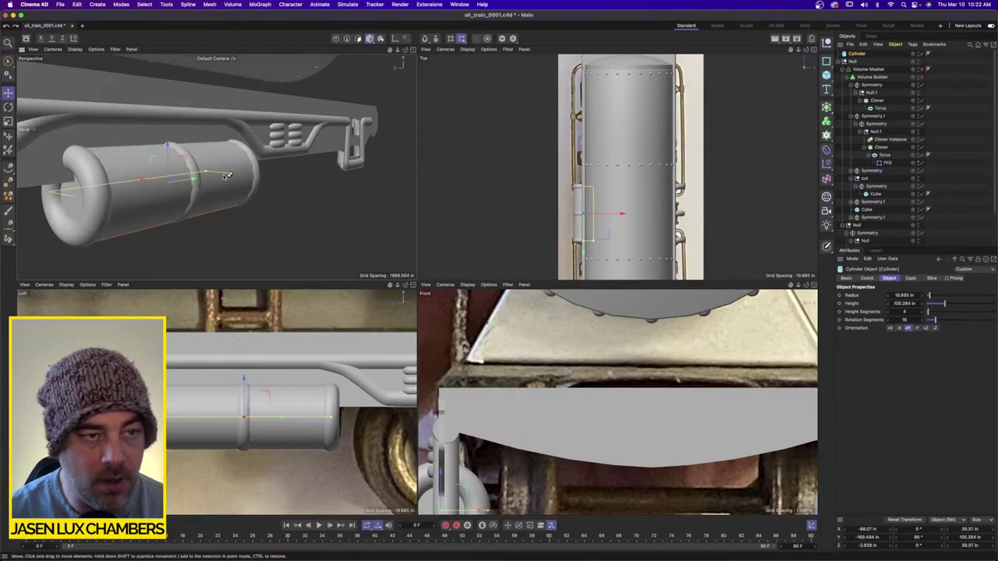
pyautogui.moveTo(230, 177); pyautogui.dragTo(235, 175)
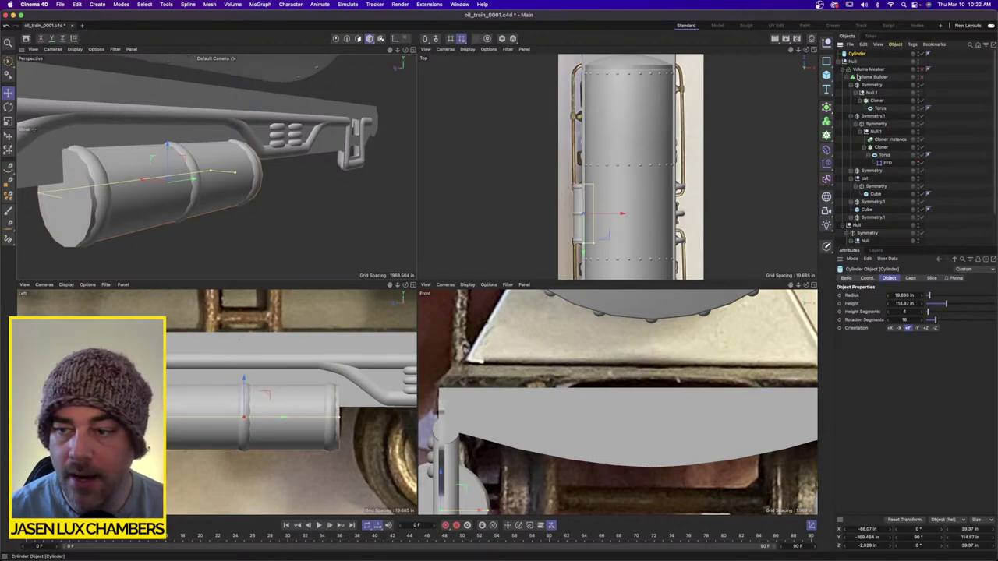
# Set the cylinder's rotation segments to 32 and enable the fillet on its caps.
pyautogui.doubleClick(912, 319)
pyautogui.press('Return')
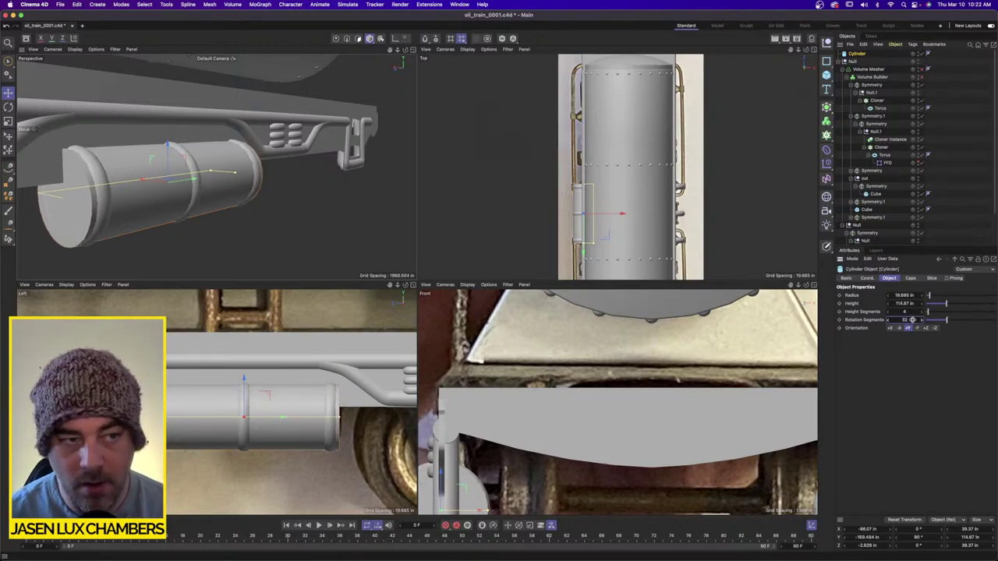
pyautogui.click(910, 278)
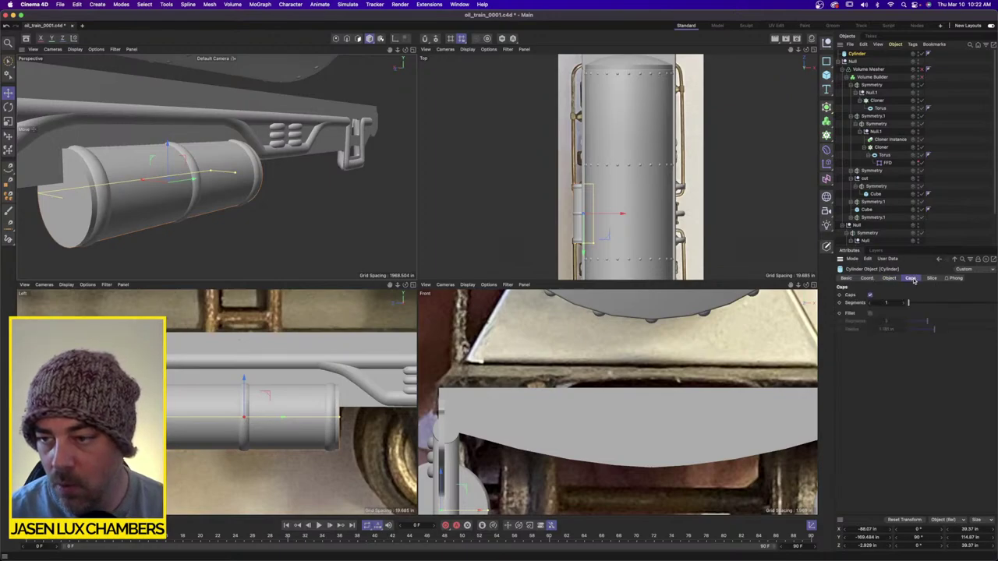
pyautogui.click(870, 314)
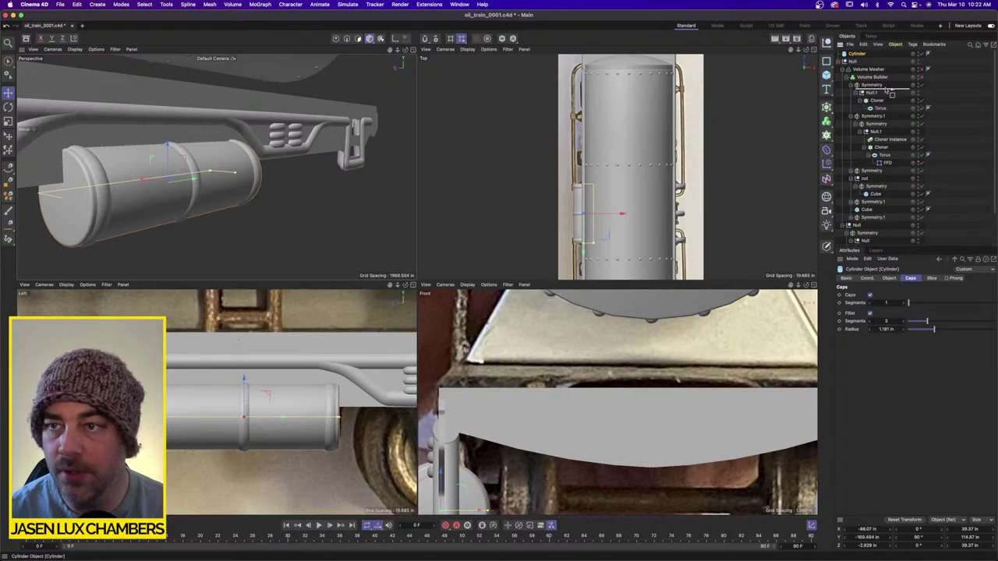
# Place the cylinder in the null with the ring Cloner inside the Symmetry object, and enable the Volume Builder and Mesher.
pyautogui.moveTo(889, 92); pyautogui.dragTo(883, 94)
pyautogui.click(934, 79)
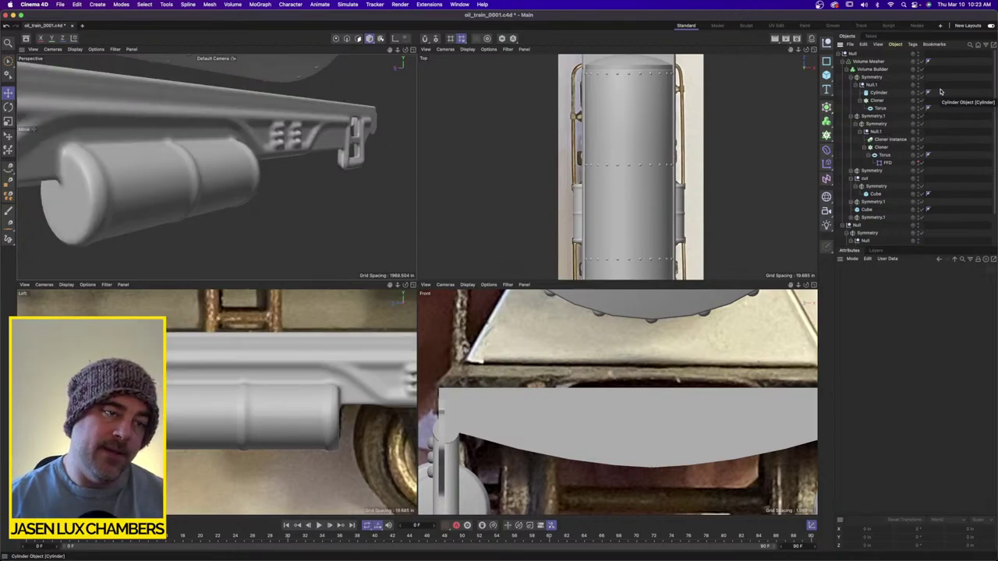
# Disable the Volume Mesher and Volume Builder, and hide the top Null holding the train model so only the reference photos show.
pyautogui.scroll(-5, 241, 155)
pyautogui.keyDown('alt'); pyautogui.moveTo(241, 155); pyautogui.dragTo(328, 137); pyautogui.keyUp('alt')
pyautogui.scroll(-8, 249, 156)
pyautogui.keyDown('alt'); pyautogui.moveTo(328, 137); pyautogui.dragTo(265, 167, button='middle'); pyautogui.keyUp('alt')
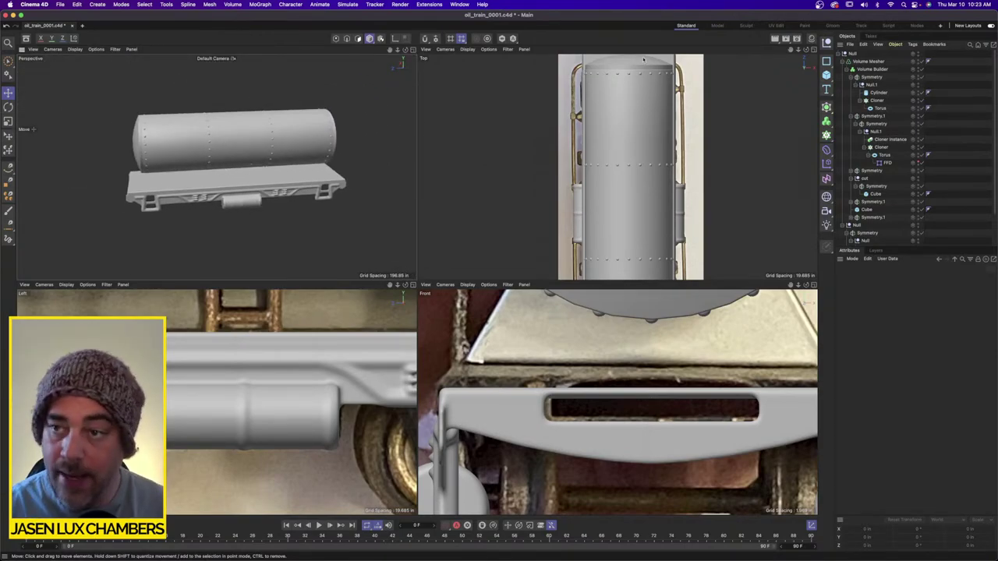
pyautogui.moveTo(922, 70); pyautogui.dragTo(923, 60)
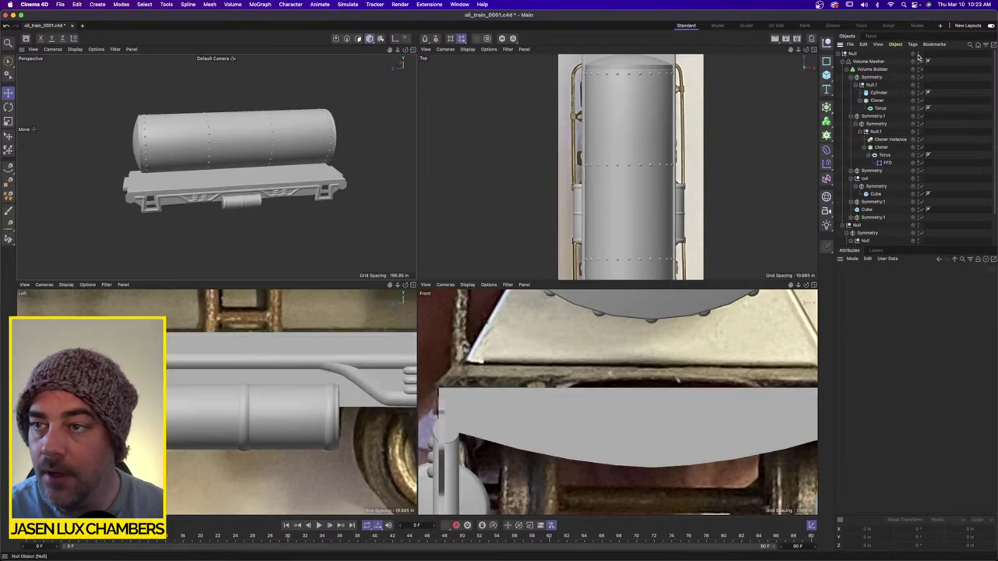
pyautogui.click(918, 54)
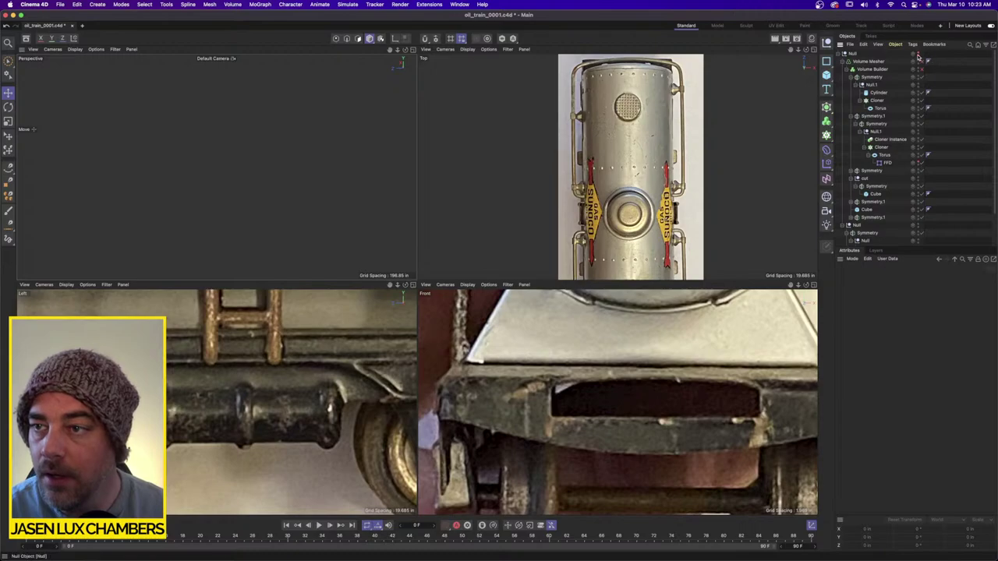
# In a maximized Front view, start a Bezier Spline Pen profile of the photo's left wheel, tracing its outer face from axle height down.
pyautogui.click(814, 285)
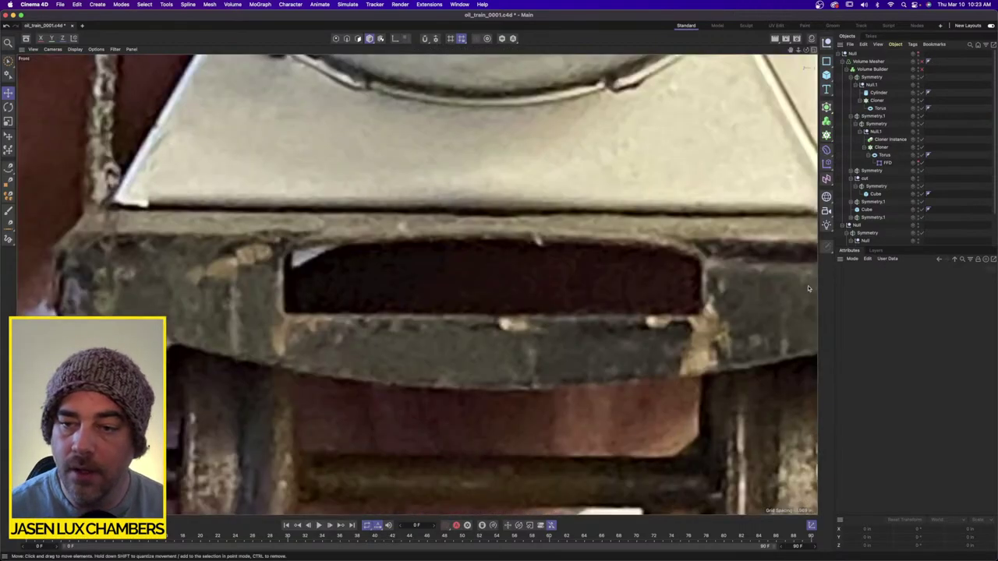
pyautogui.scroll(-4, 554, 300)
pyautogui.keyDown('alt'); pyautogui.moveTo(583, 291); pyautogui.dragTo(521, 283, button='middle'); pyautogui.keyUp('alt')
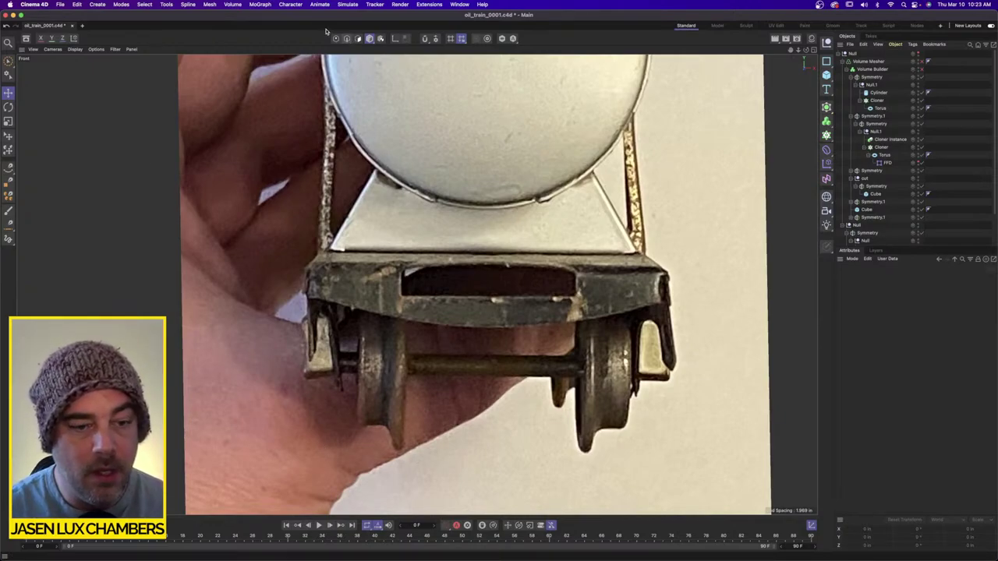
pyautogui.click(8, 167)
pyautogui.click(23, 178)
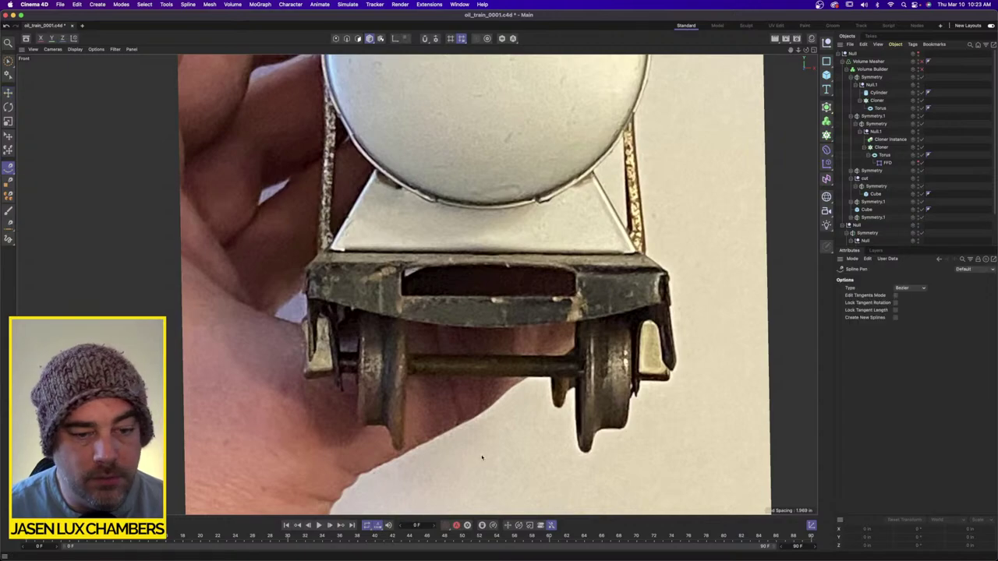
pyautogui.scroll(4, 429, 392)
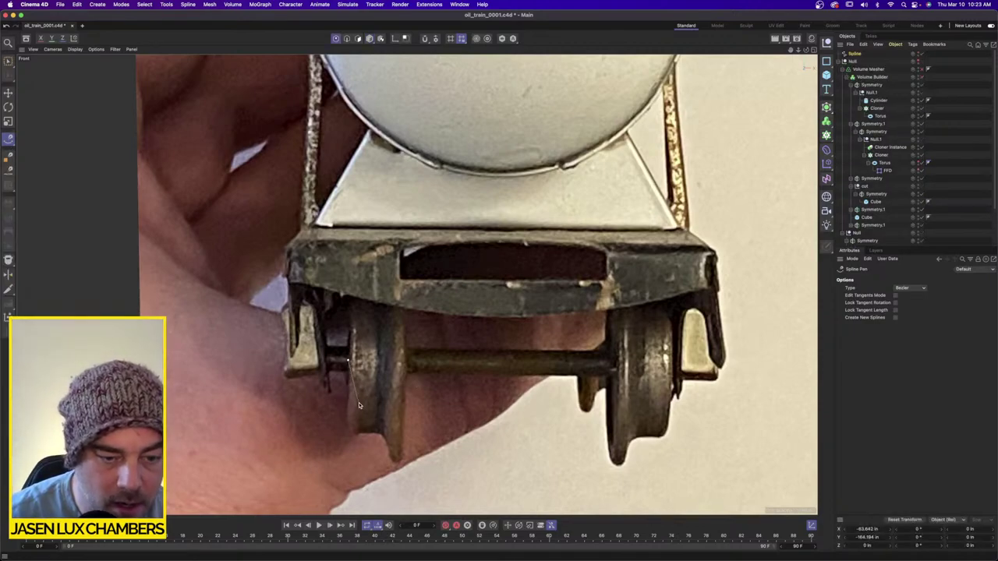
pyautogui.scroll(5, 343, 367)
pyautogui.click(333, 299)
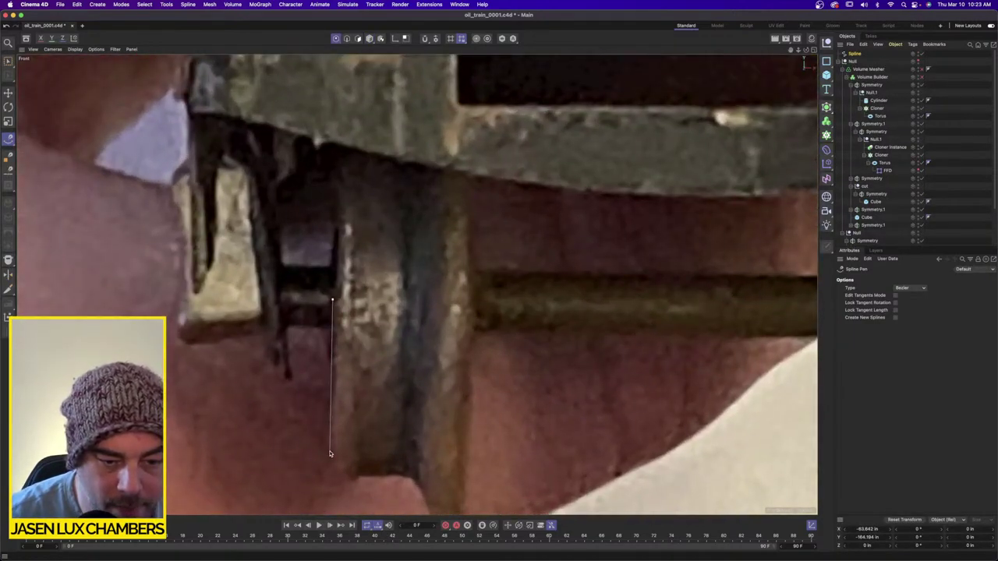
pyautogui.scroll(5, 320, 450)
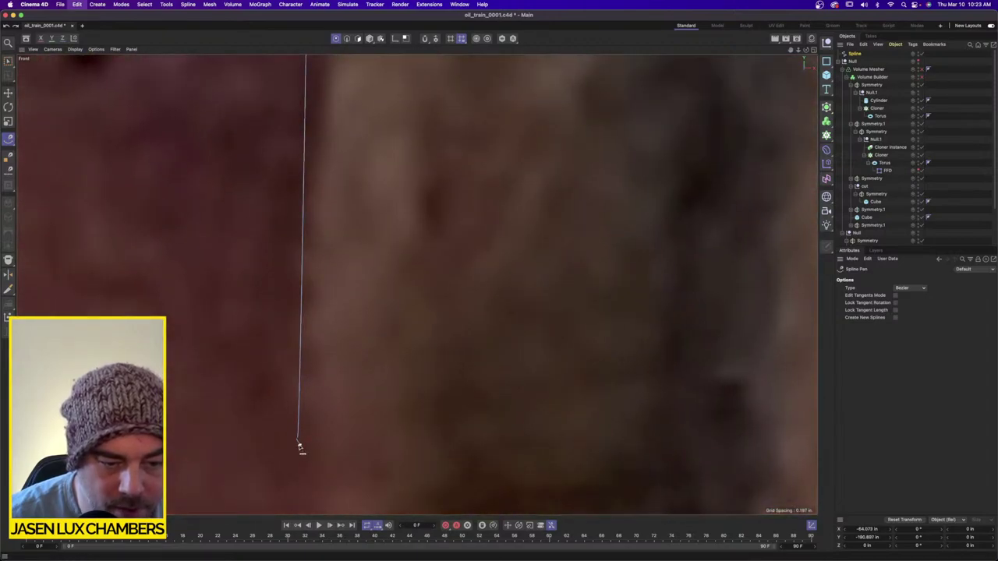
pyautogui.click(297, 441)
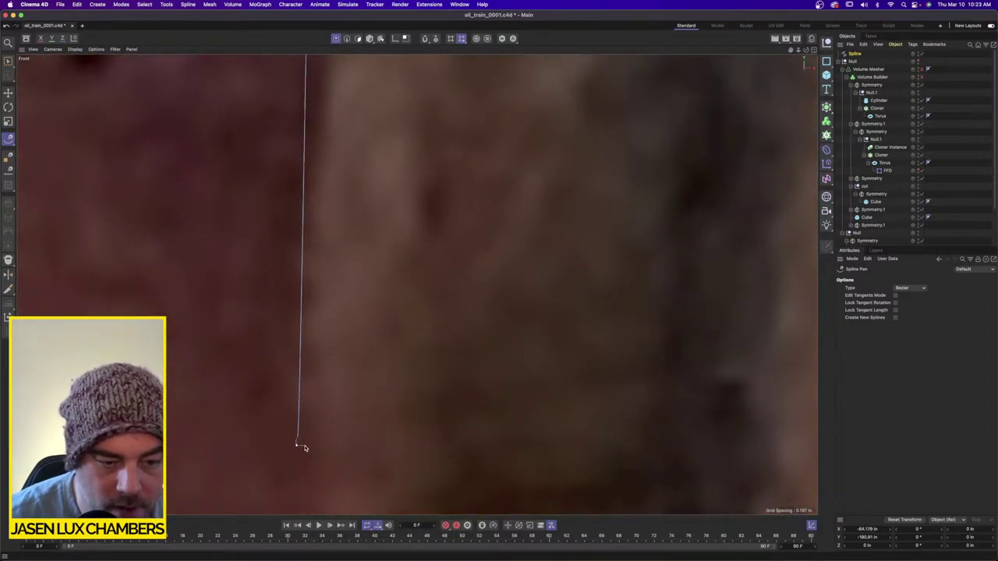
pyautogui.click(305, 447)
# Continue the wheel profile with a small step inward, the curved lower corner and a short notch up to the tread.
pyautogui.scroll(-5, 348, 444)
pyautogui.scroll(5, 345, 442)
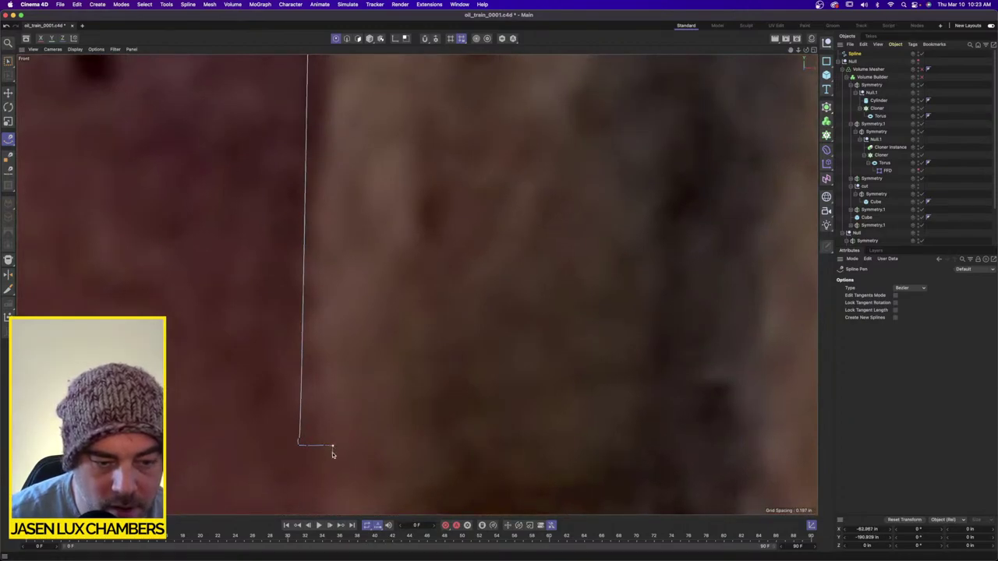
pyautogui.scroll(-3, 331, 455)
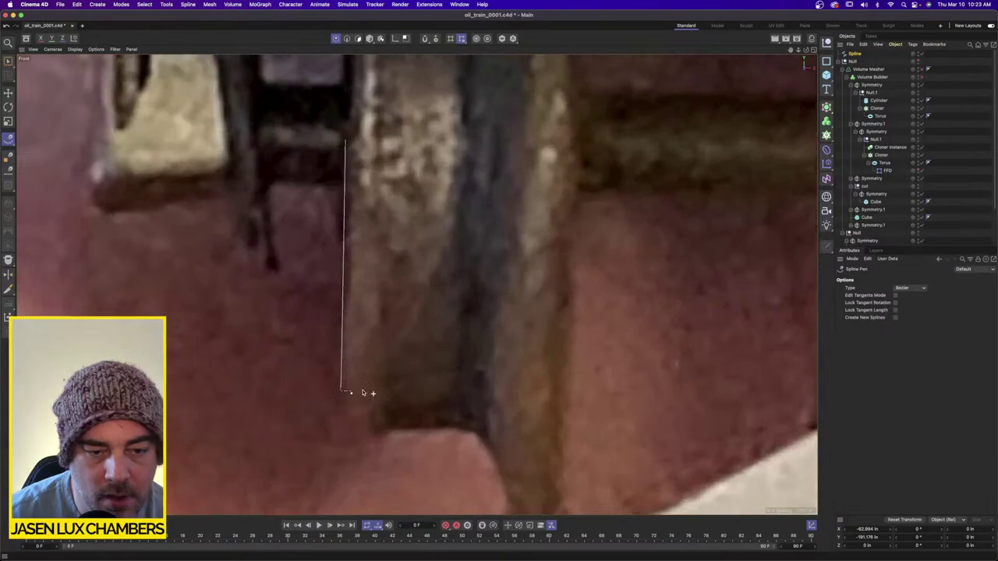
pyautogui.scroll(2, 363, 393)
pyautogui.click(347, 417)
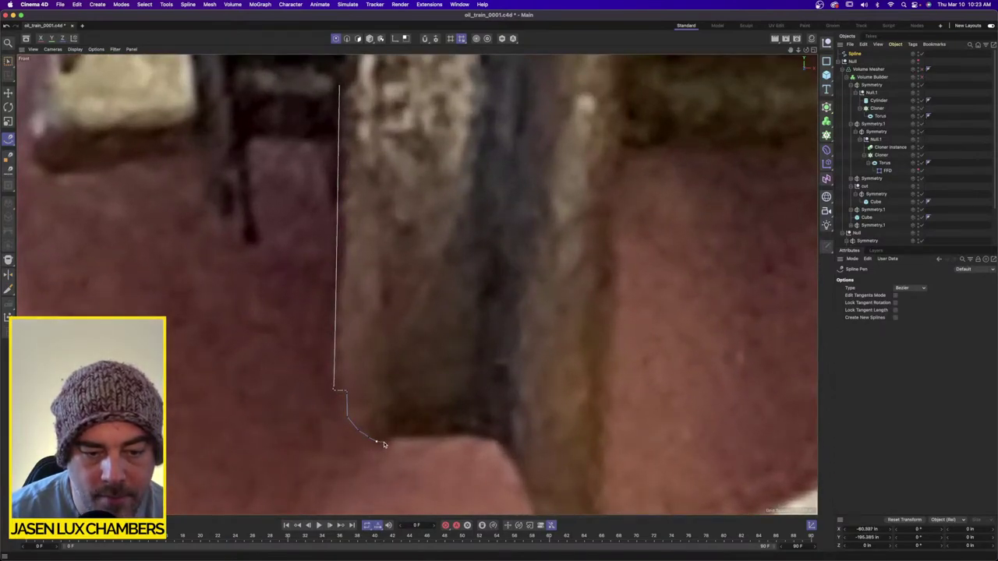
pyautogui.scroll(3, 385, 442)
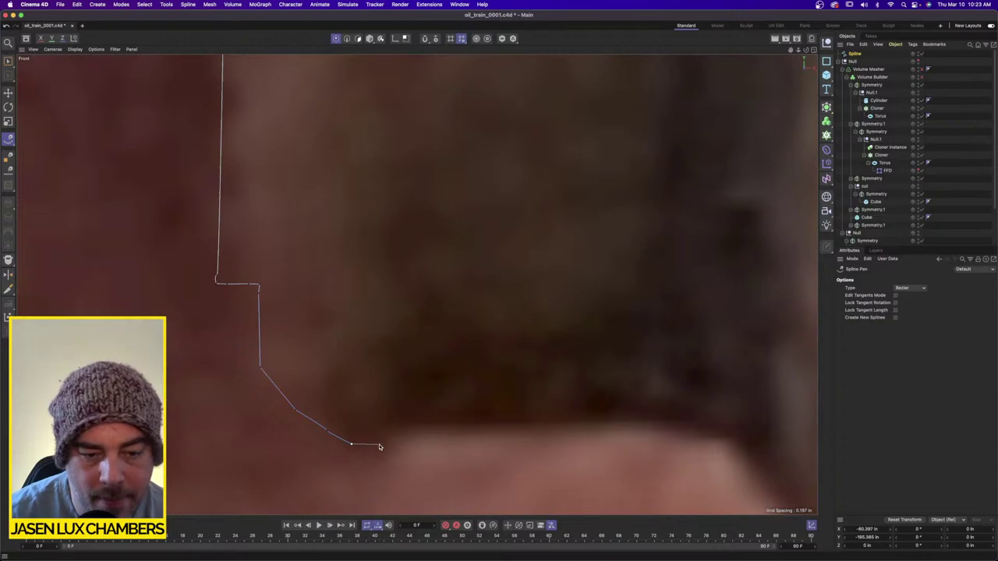
pyautogui.click(387, 444)
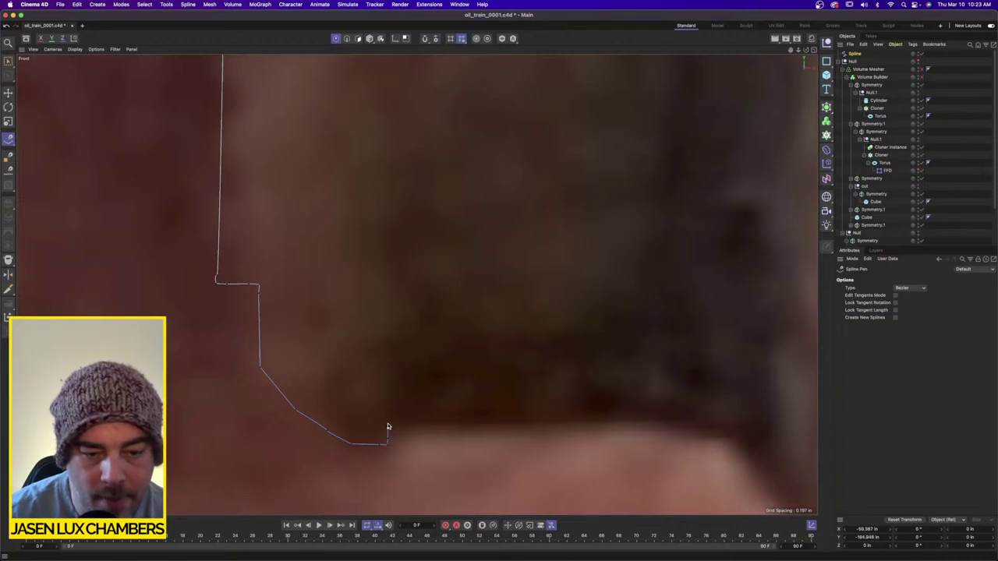
pyautogui.scroll(-3, 390, 425)
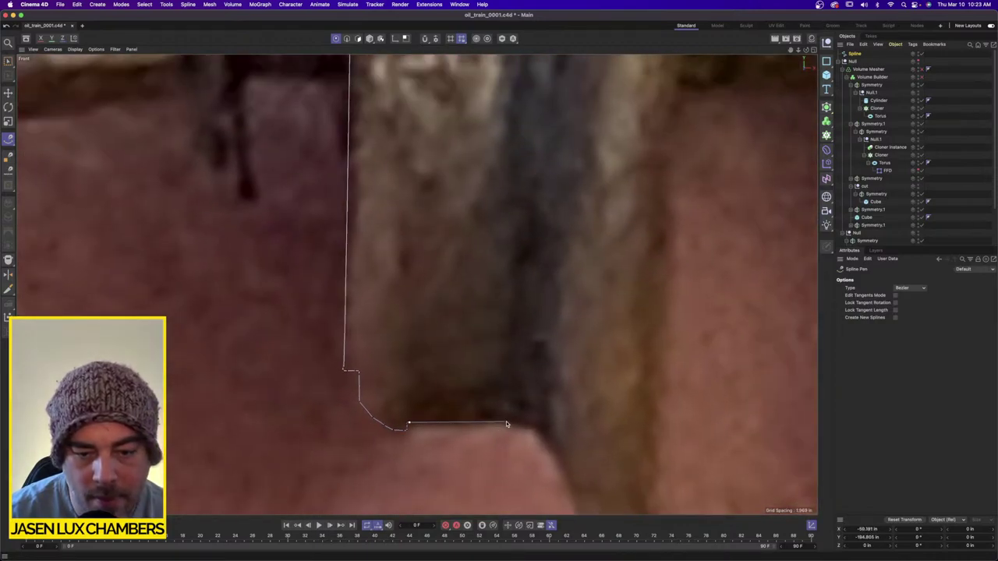
# Trace the wheel's flat tread and the rounded transition down onto the flange.
pyautogui.click(506, 422)
pyautogui.click(530, 427)
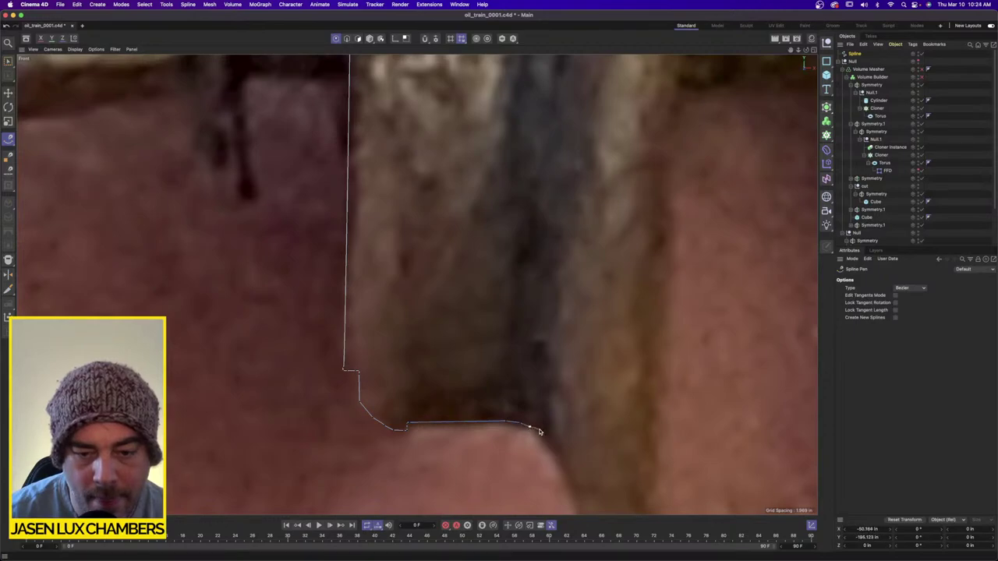
pyautogui.click(539, 429)
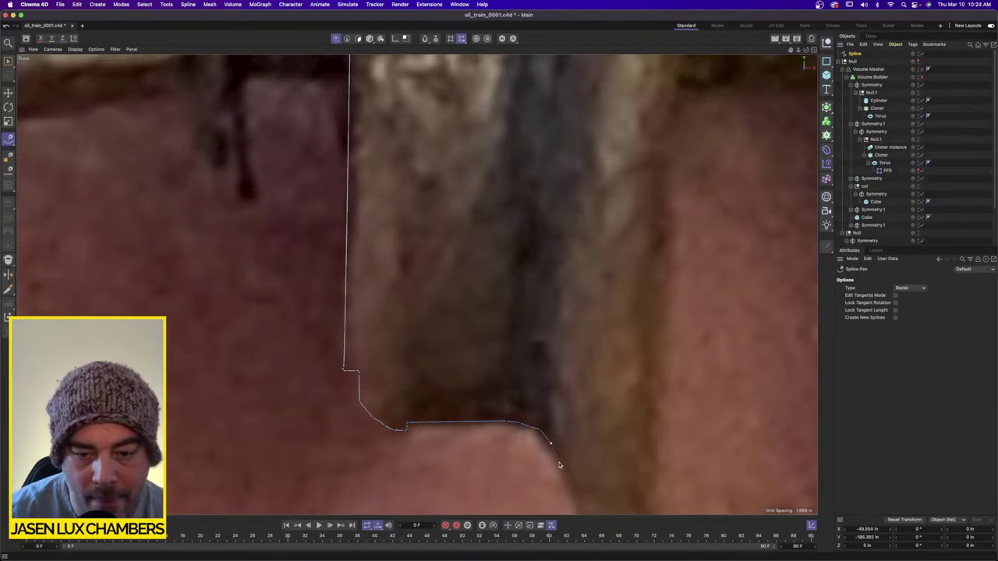
pyautogui.click(562, 467)
pyautogui.scroll(-3, 562, 466)
pyautogui.keyDown('alt'); pyautogui.moveTo(554, 451); pyautogui.dragTo(433, 261, button='middle'); pyautogui.keyUp('alt')
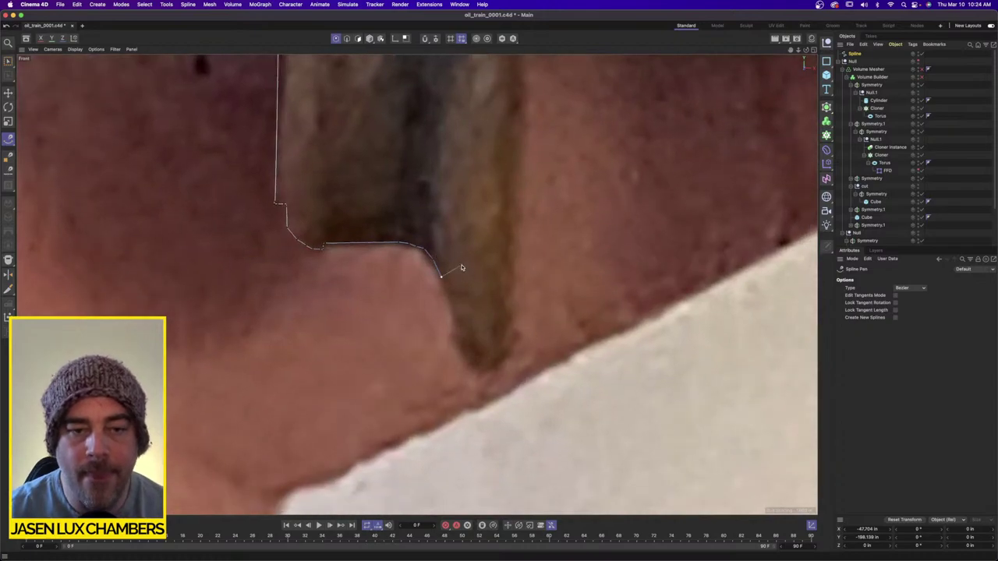
# Trace the flange's slope and rounded tip, and continue the spline up the wheel's inner face to axle height.
pyautogui.click(452, 313)
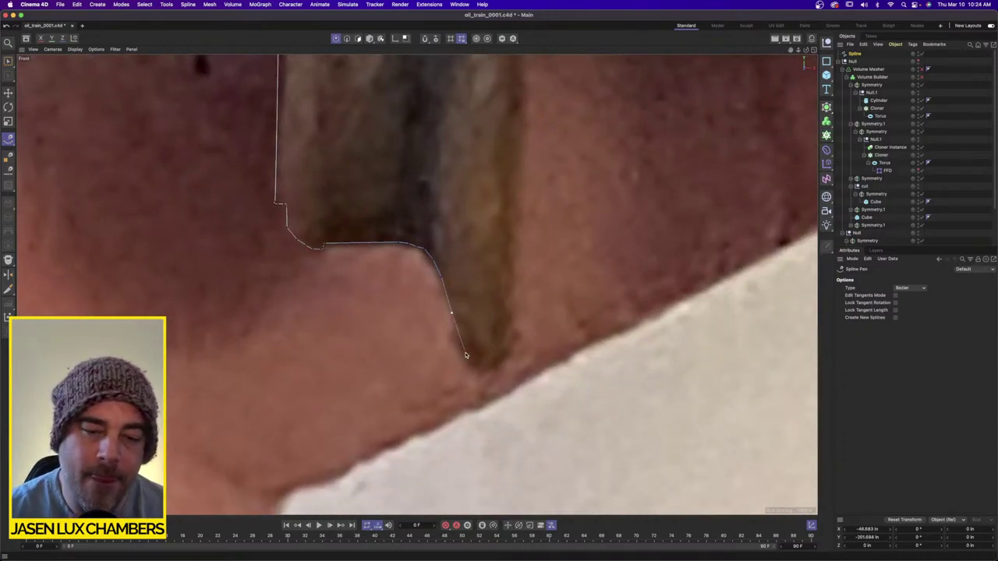
pyautogui.click(469, 360)
pyautogui.click(480, 376)
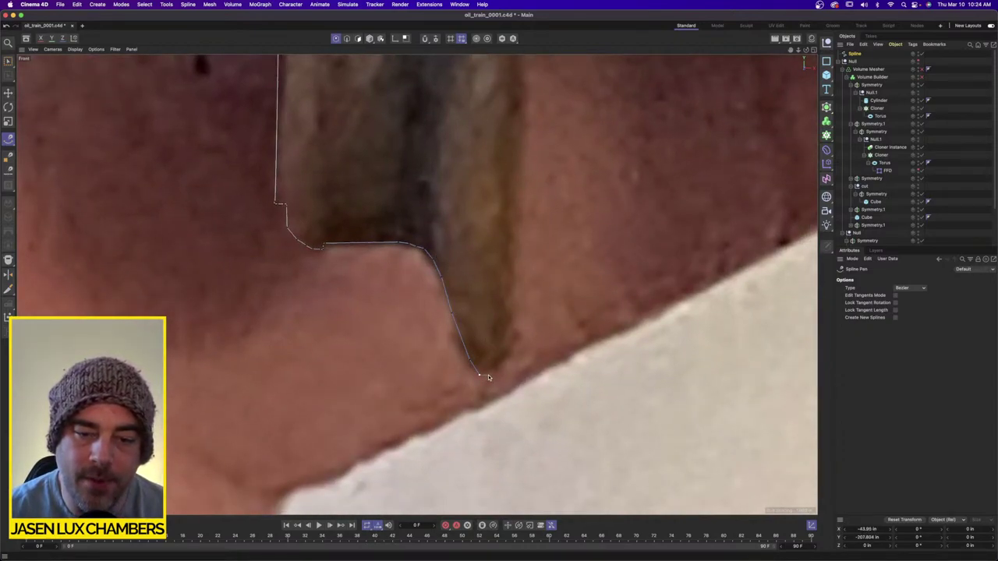
pyautogui.click(487, 375)
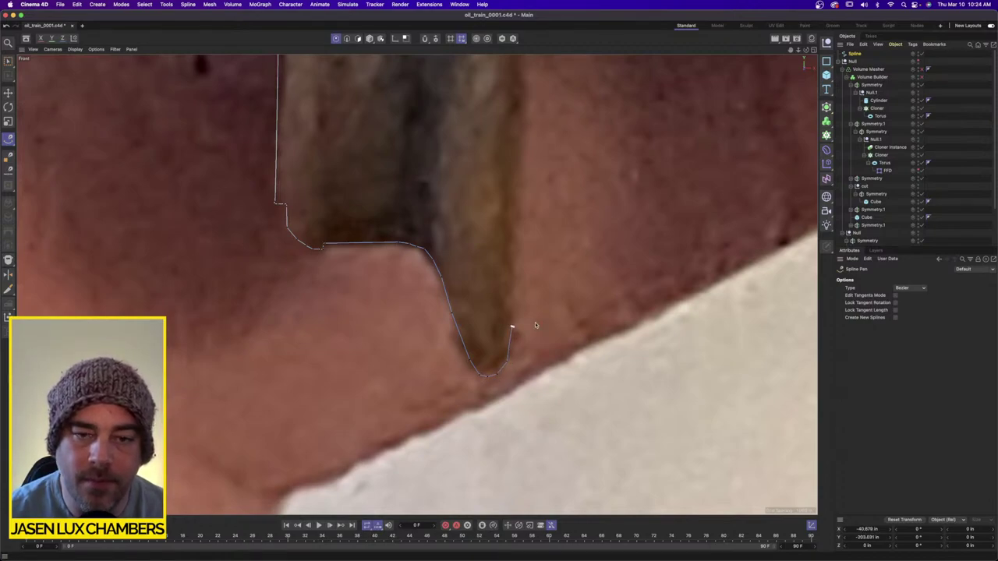
pyautogui.scroll(-5, 513, 327)
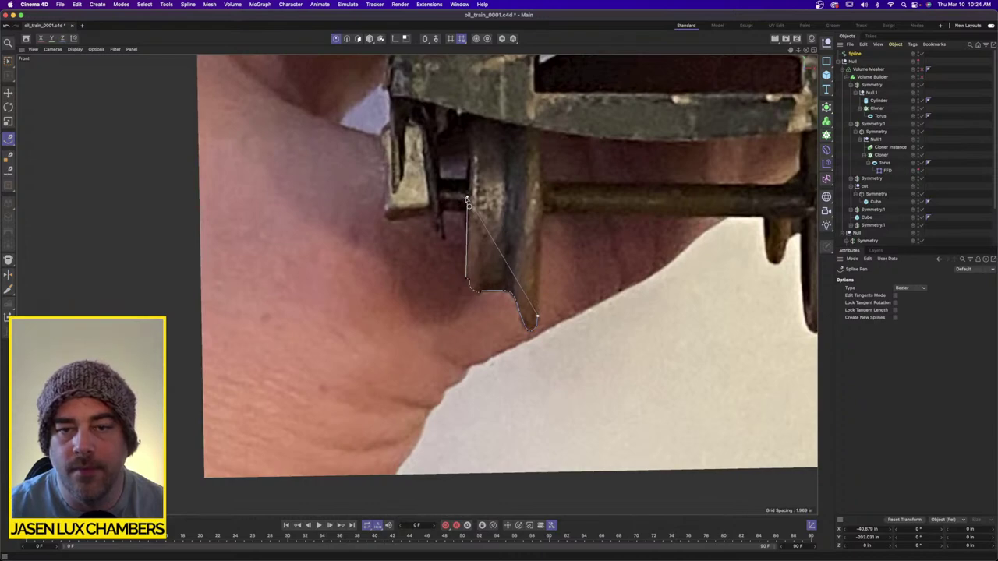
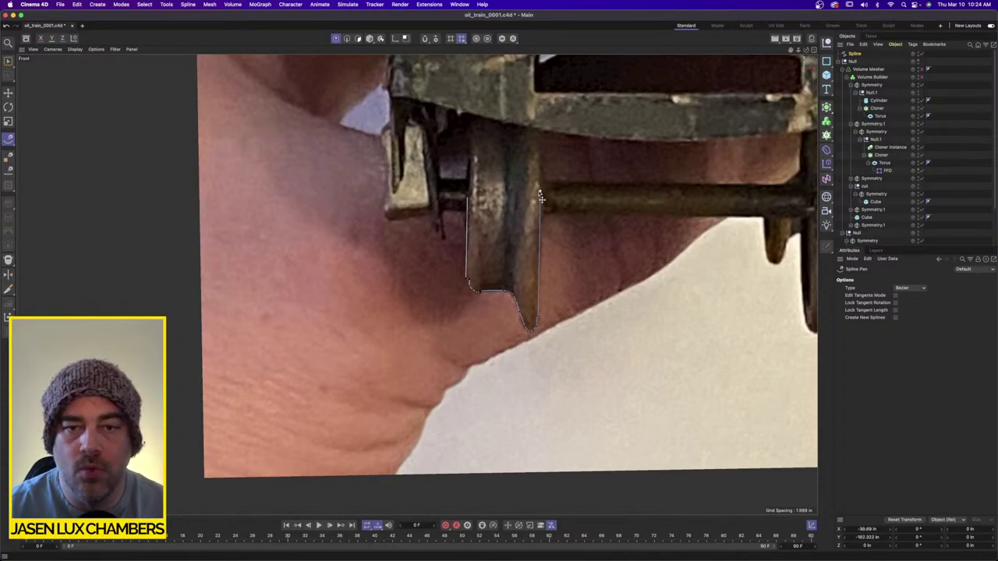
# Align the two open end points of the wheel profile spline horizontally by setting their Y size to 0 in.
pyautogui.moveTo(8, 61); pyautogui.dragTo(37, 85)
pyautogui.moveTo(374, 165); pyautogui.dragTo(633, 204)
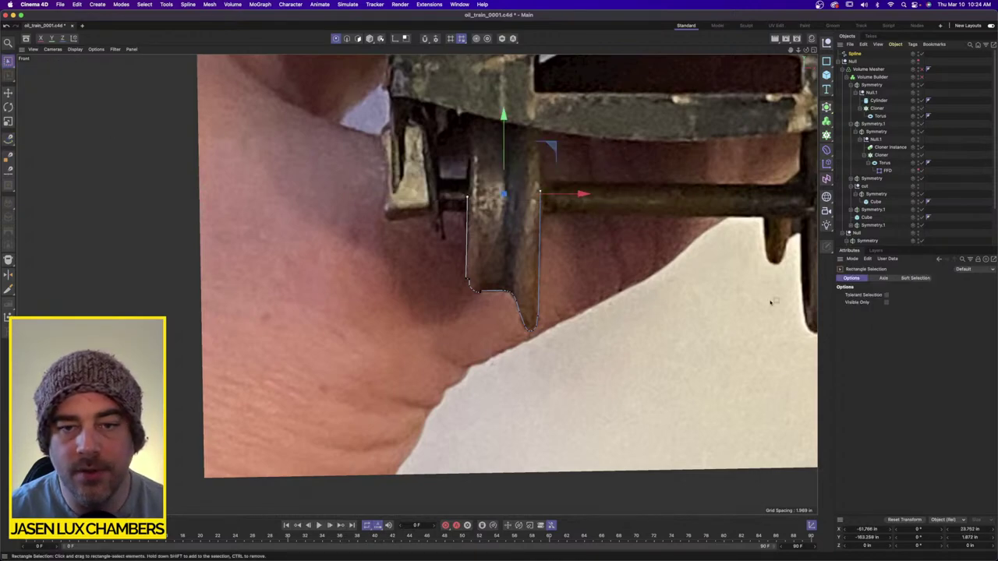
pyautogui.click(981, 537)
pyautogui.write('0')
pyautogui.press('Return')
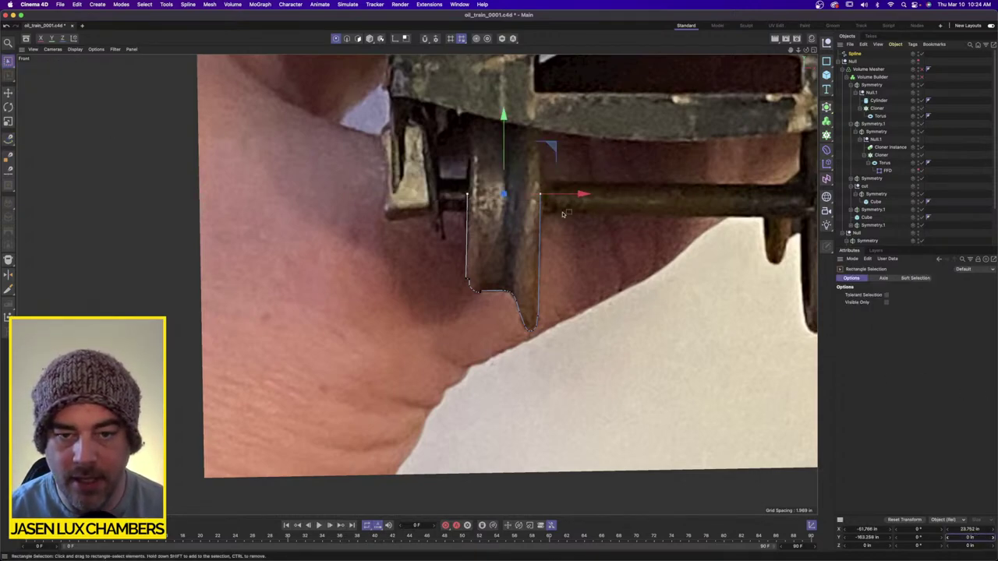
# Straighten the profile's outer vertical edge beside the axle box by setting its points' X size to 0 in.
pyautogui.scroll(2, 558, 208)
pyautogui.moveTo(307, 156); pyautogui.dragTo(434, 313)
pyautogui.keyDown('shift'); pyautogui.click(431, 182); pyautogui.keyUp('shift')
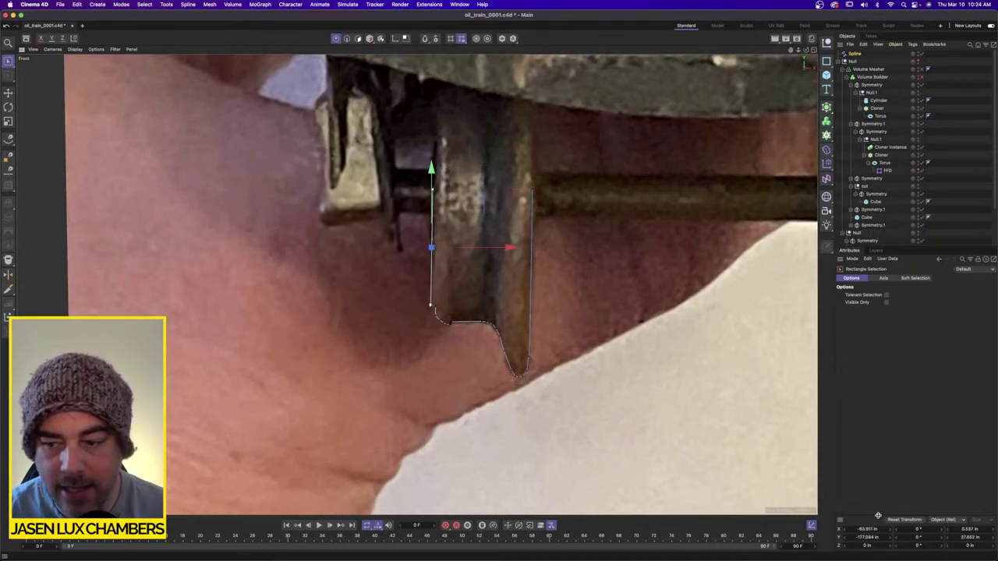
pyautogui.doubleClick(971, 530)
pyautogui.write('0')
pyautogui.press('Return')
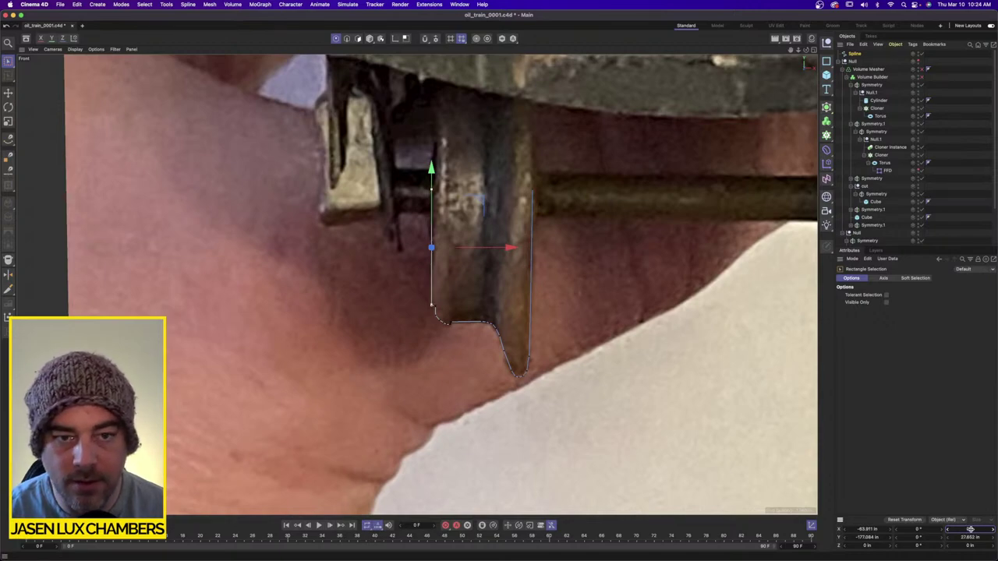
# Straighten the profile's inner vertical edge above the flange by setting its two points' X size to 0 in.
pyautogui.moveTo(506, 179); pyautogui.dragTo(554, 208)
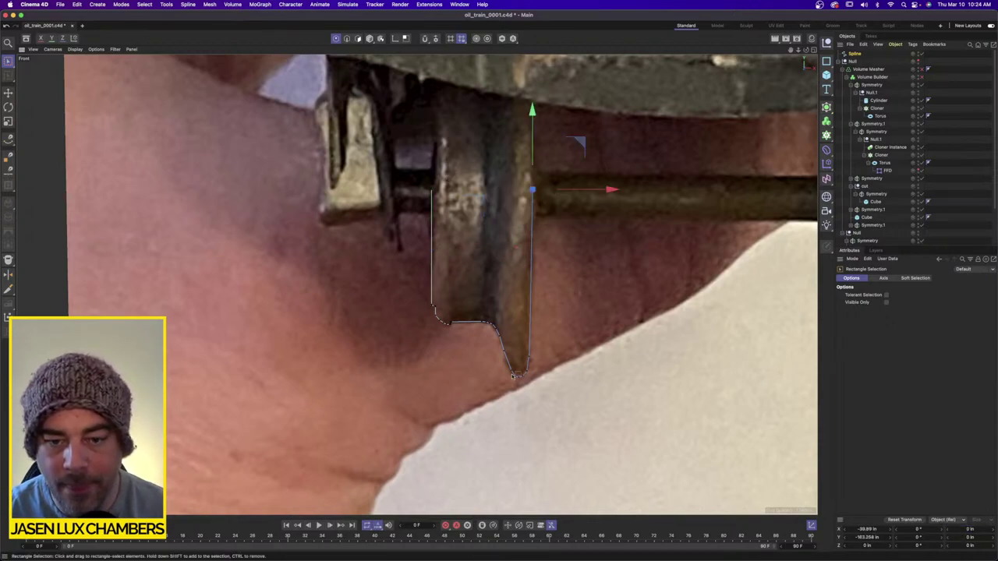
pyautogui.keyDown('shift'); pyautogui.click(524, 353); pyautogui.keyUp('shift')
pyautogui.doubleClick(971, 529)
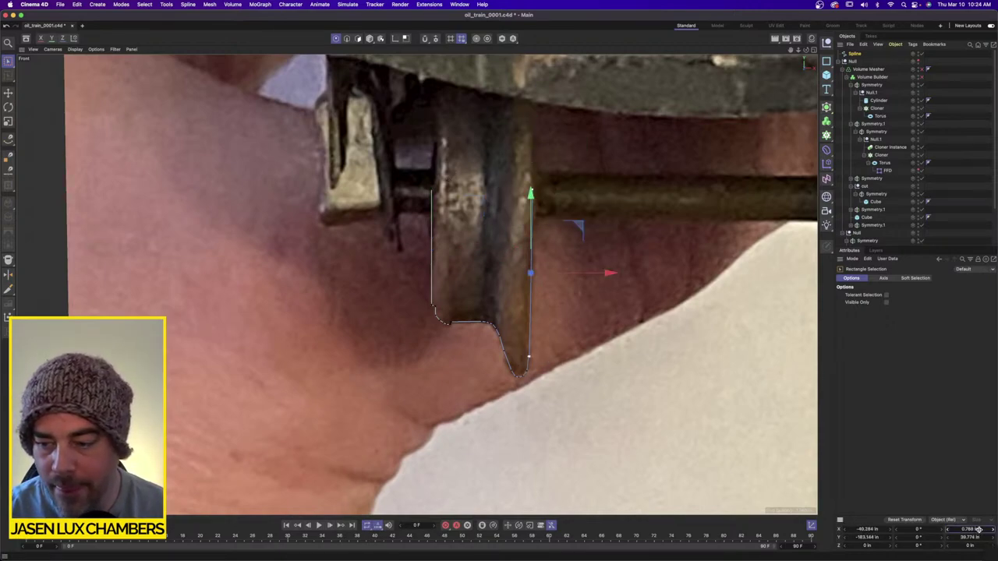
pyautogui.write('0')
pyautogui.press('Return')
# Level the profile's horizontal tread edge by flattening its two end points in Y.
pyautogui.scroll(4, 439, 259)
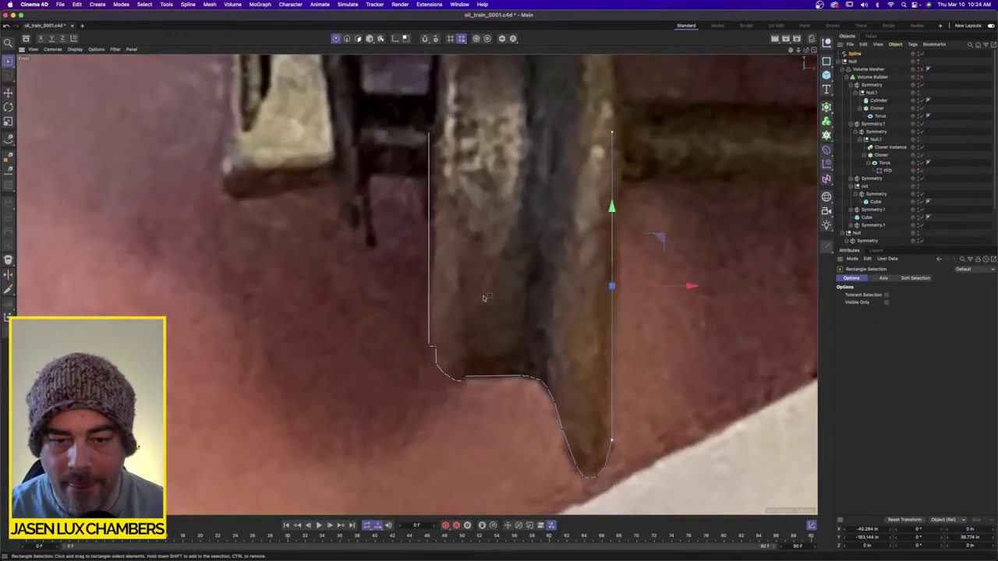
pyautogui.click(521, 377)
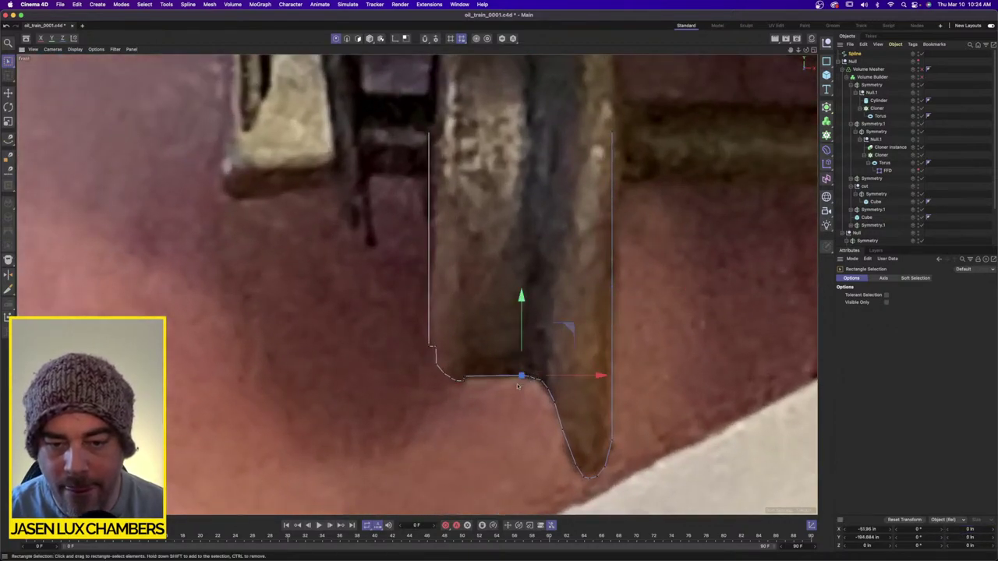
pyautogui.scroll(2, 484, 373)
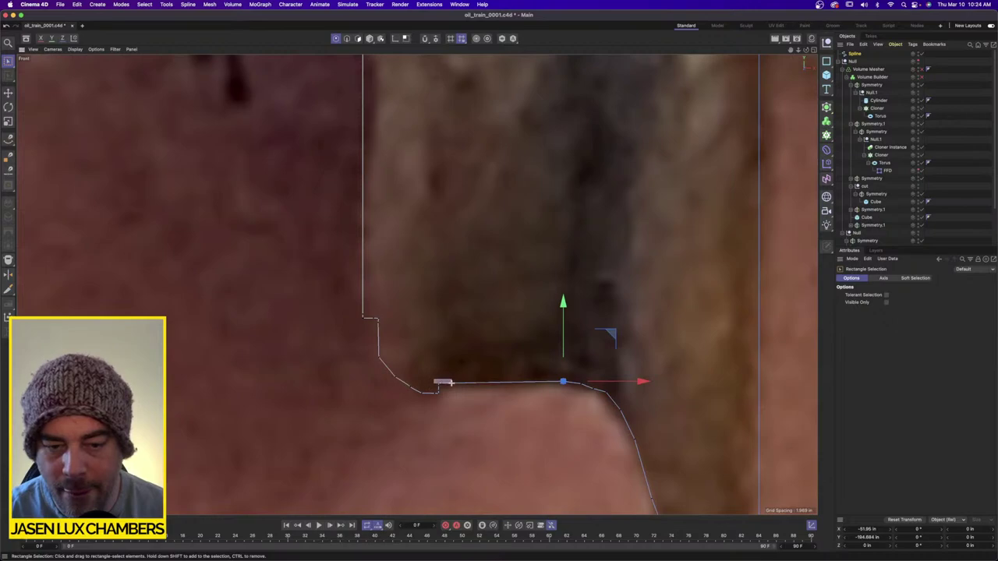
pyautogui.keyDown('shift'); pyautogui.click(439, 383); pyautogui.keyUp('shift')
pyautogui.click(969, 537)
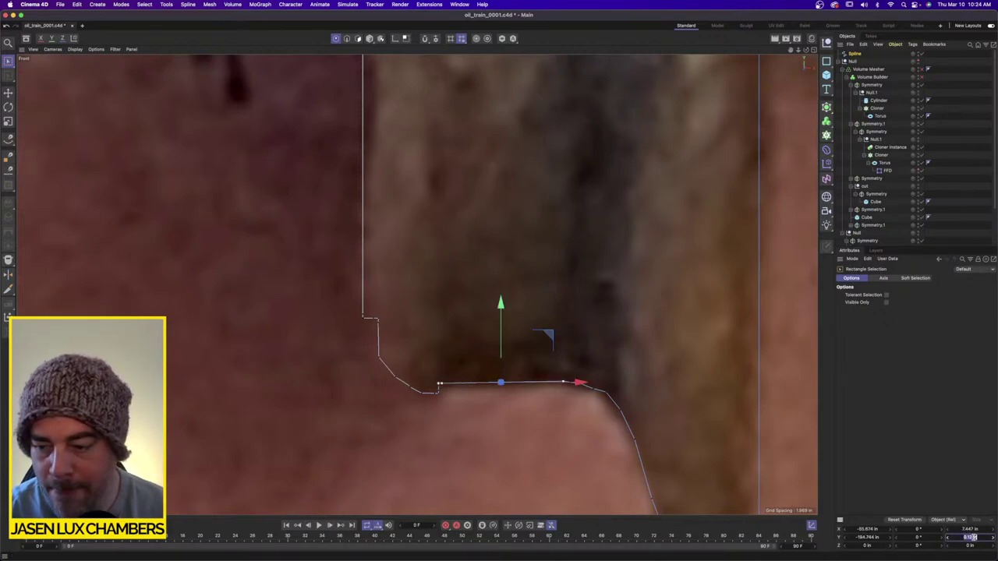
pyautogui.click(604, 396)
pyautogui.click(603, 402)
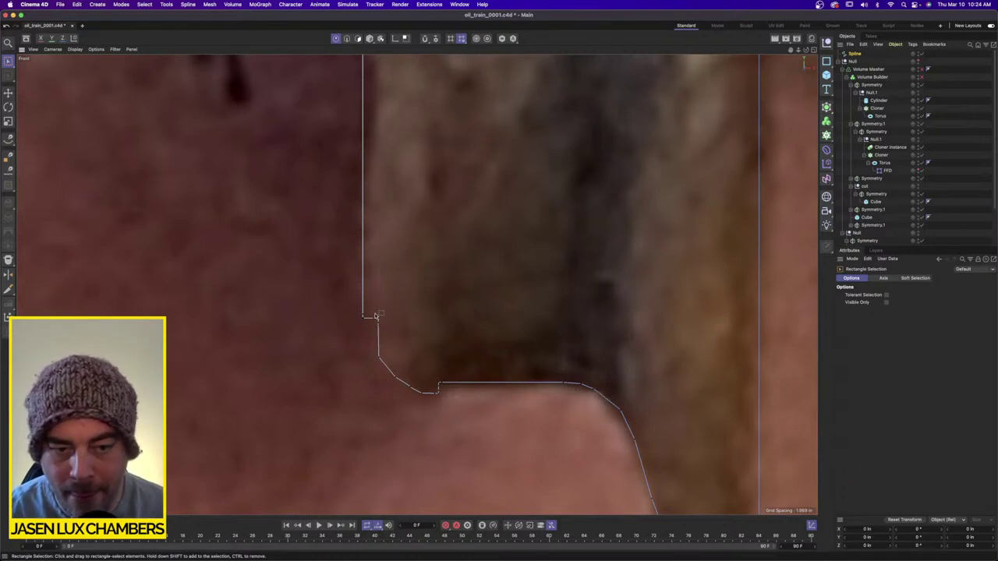
# Straighten the short vertical segment above the tread's outer rounded corner by setting its points' X size to 0 in.
pyautogui.moveTo(374, 314); pyautogui.dragTo(390, 360)
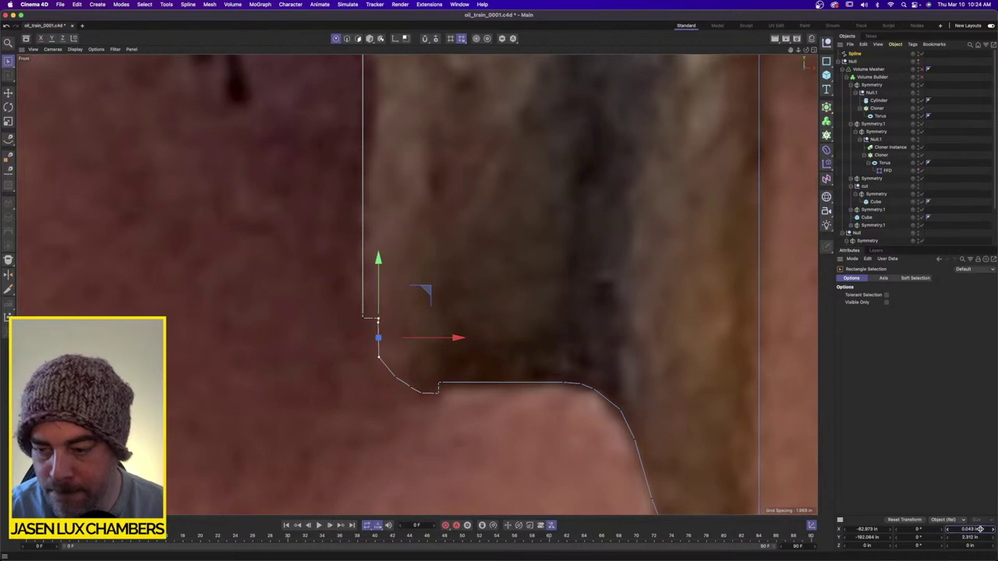
pyautogui.write('0')
pyautogui.press('Return')
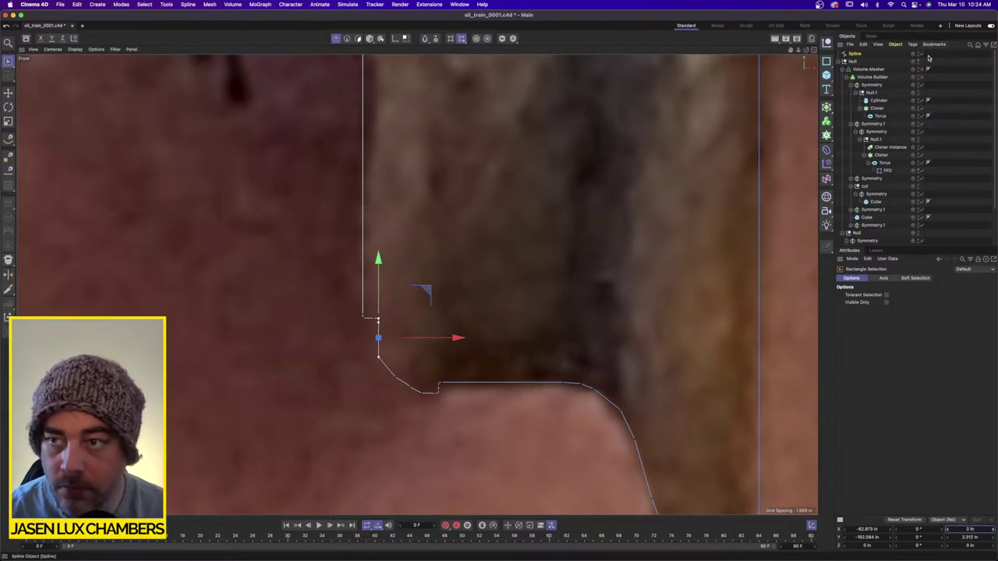
# Change the wheel profile spline's type to B-Spline.
pyautogui.click(856, 53)
pyautogui.click(904, 295)
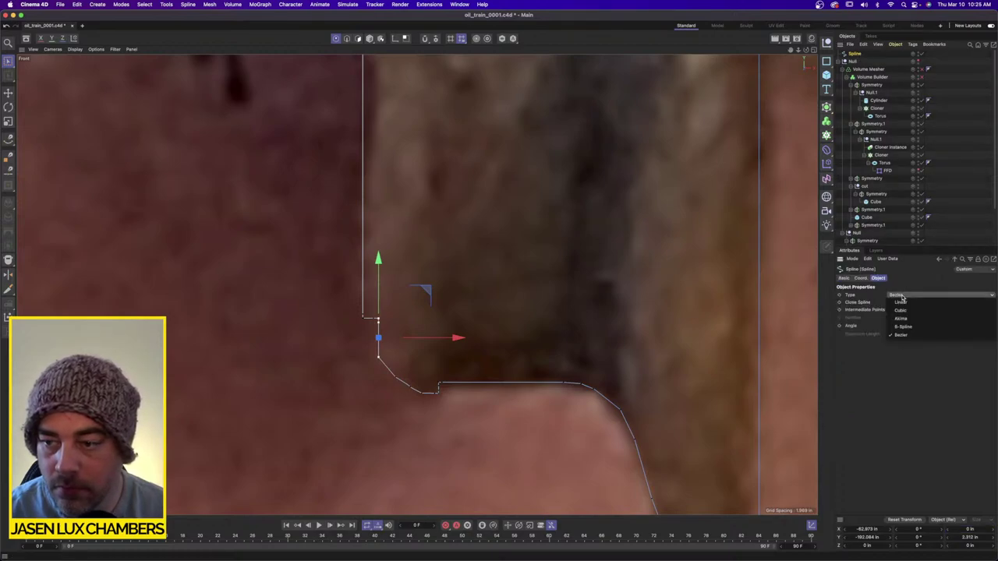
pyautogui.click(908, 326)
pyautogui.click(531, 365)
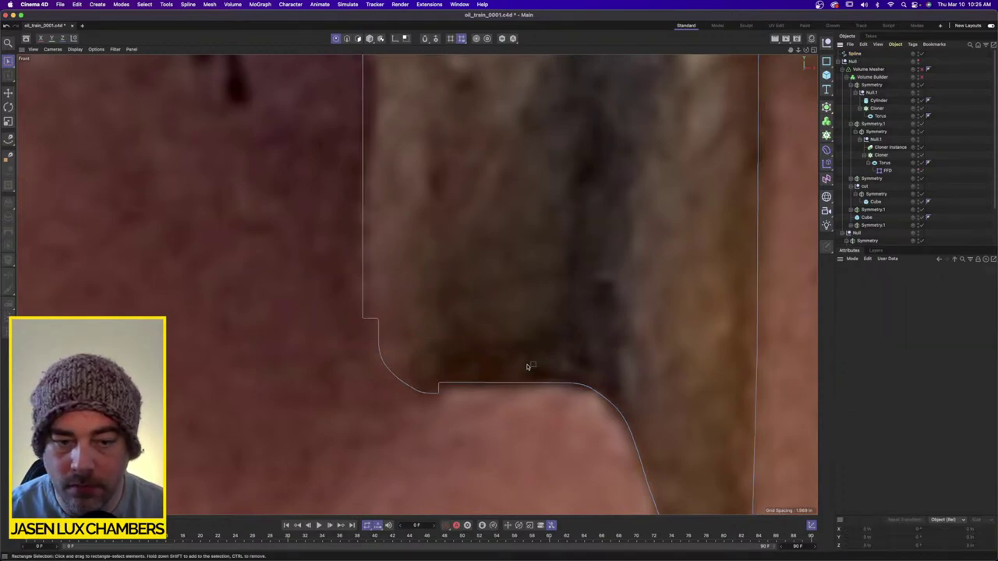
# Nudge the middle point of the tread's outer rounded corner slightly downward and check the flange curve against the photo.
pyautogui.click(854, 54)
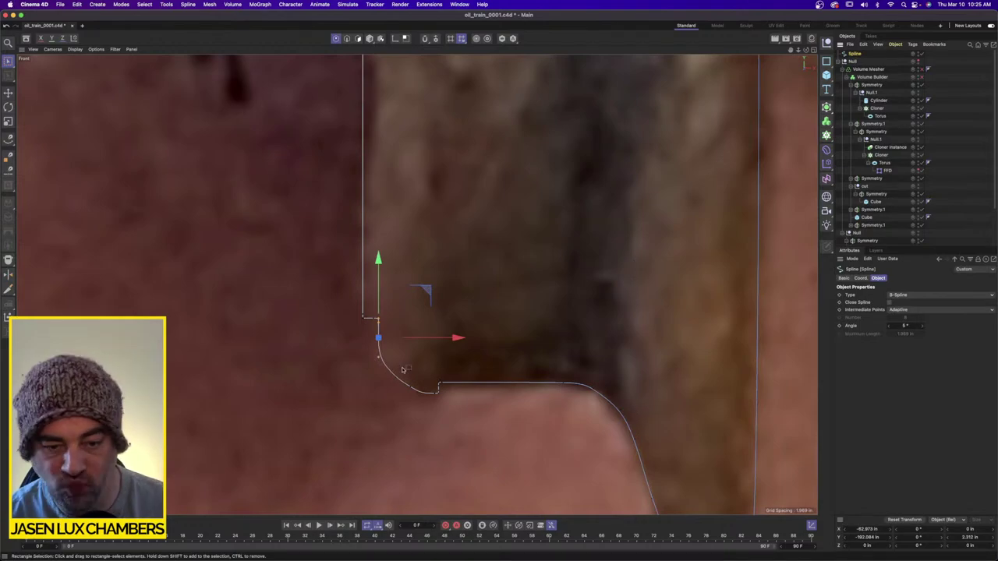
pyautogui.click(397, 402)
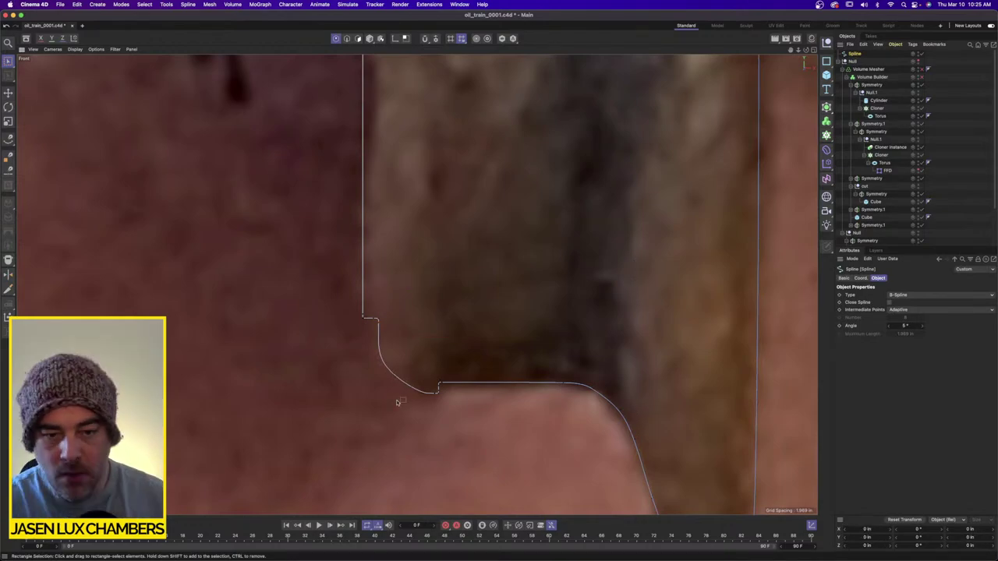
pyautogui.click(395, 377)
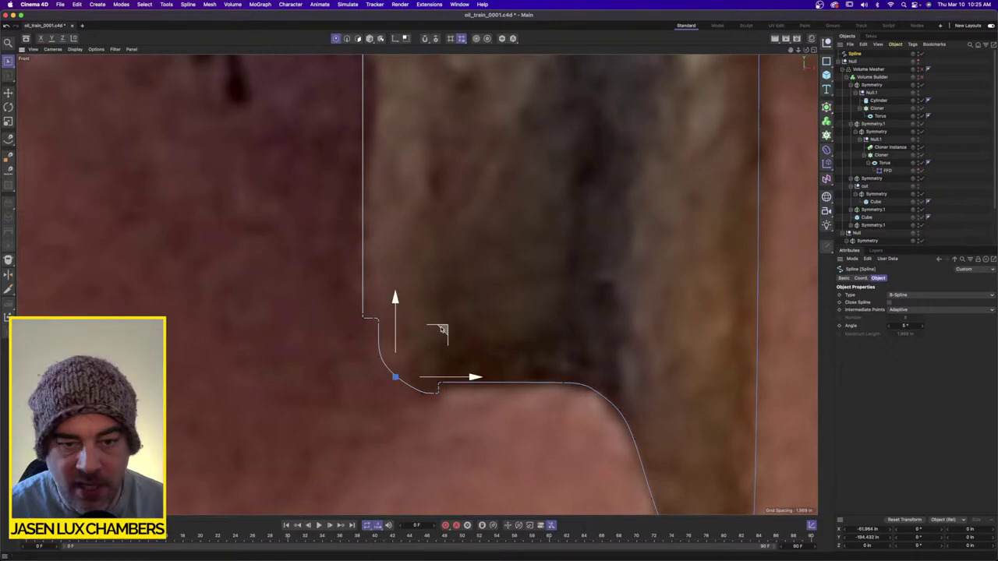
pyautogui.scroll(-2, 599, 367)
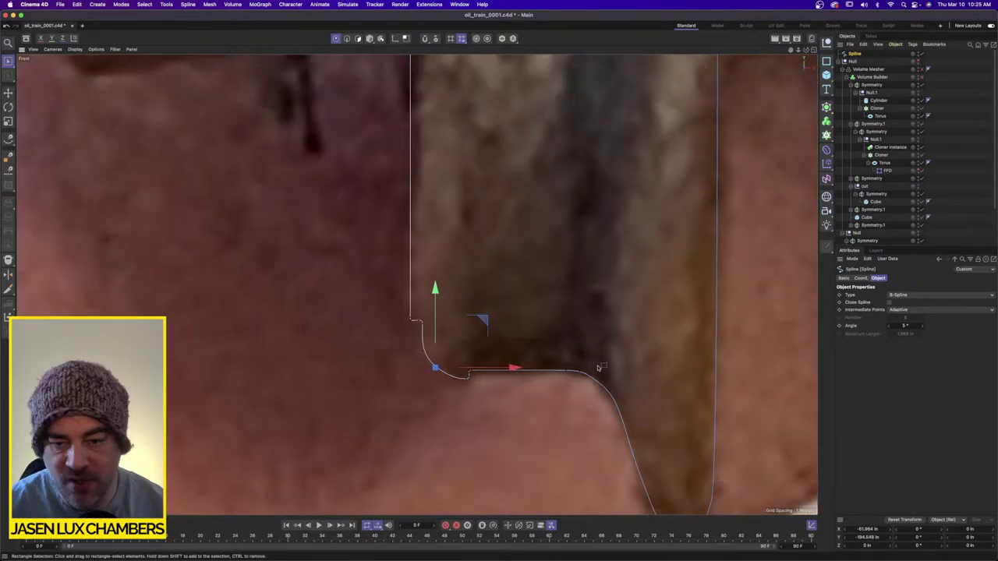
pyautogui.scroll(-2, 686, 426)
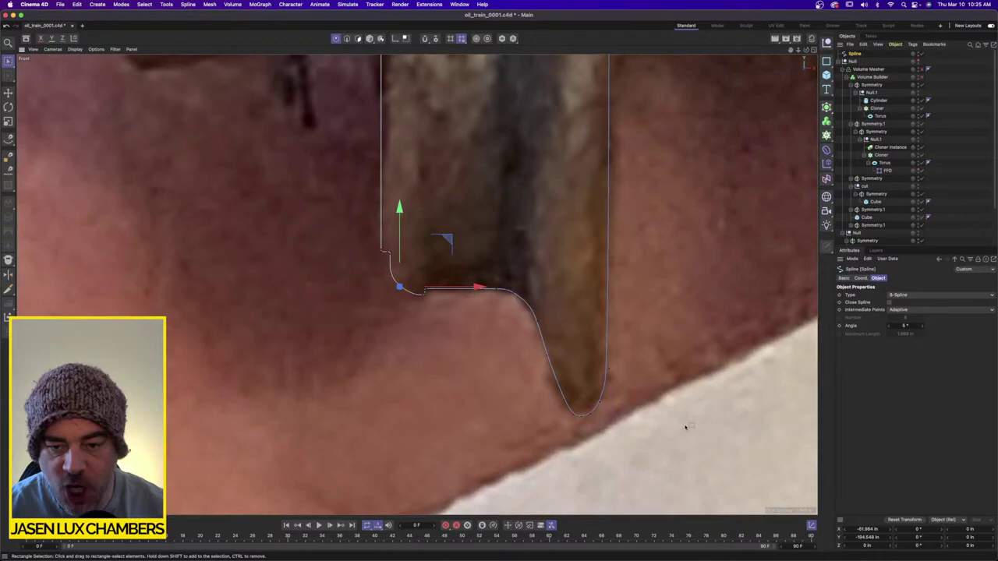
pyautogui.scroll(2, 686, 427)
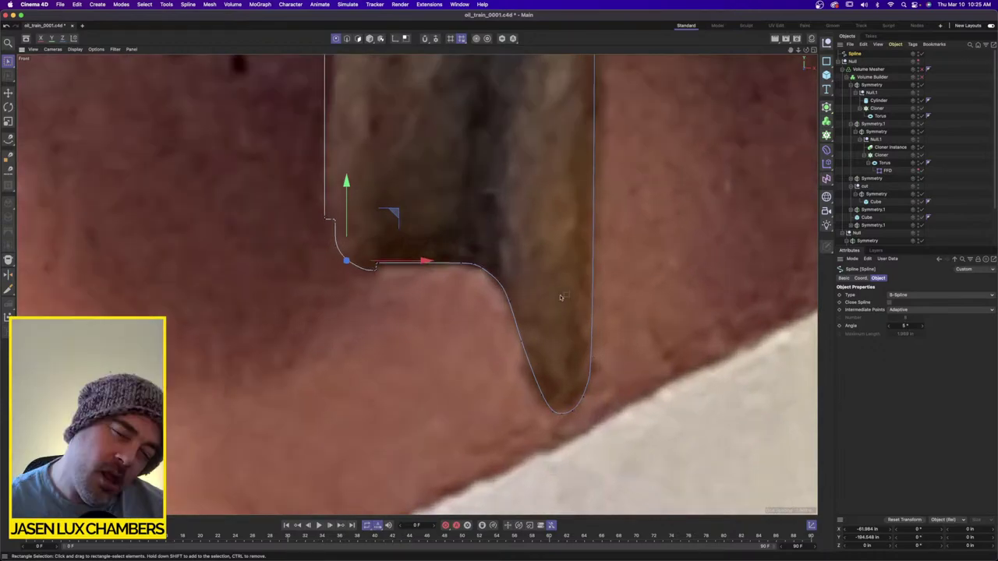
pyautogui.click(522, 341)
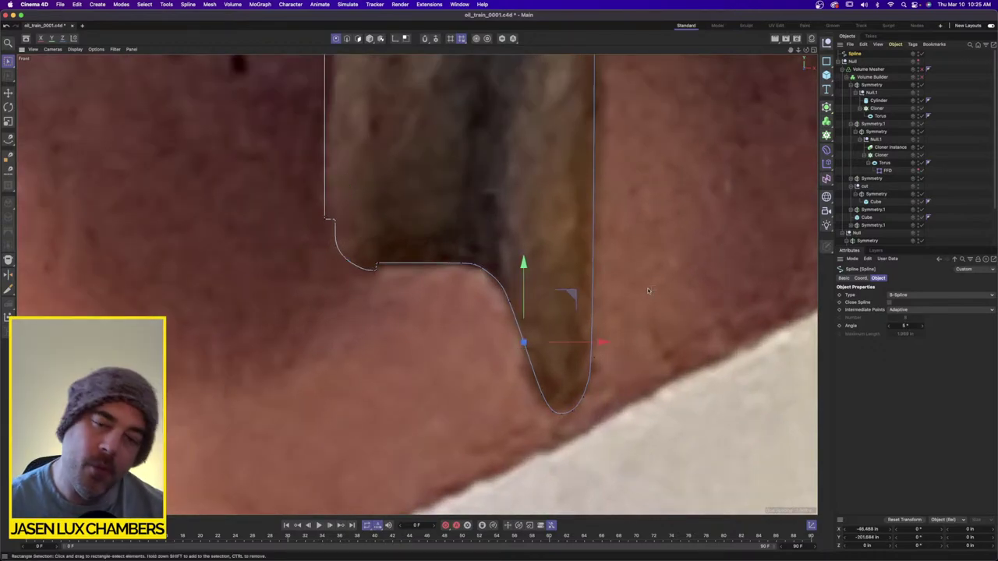
# Add a Lathe generator to the scene for the wheel profile.
pyautogui.scroll(-5, 639, 289)
pyautogui.keyDown('alt'); pyautogui.moveTo(593, 250); pyautogui.dragTo(558, 287, button='middle'); pyautogui.keyUp('alt')
pyautogui.scroll(2, 626, 206)
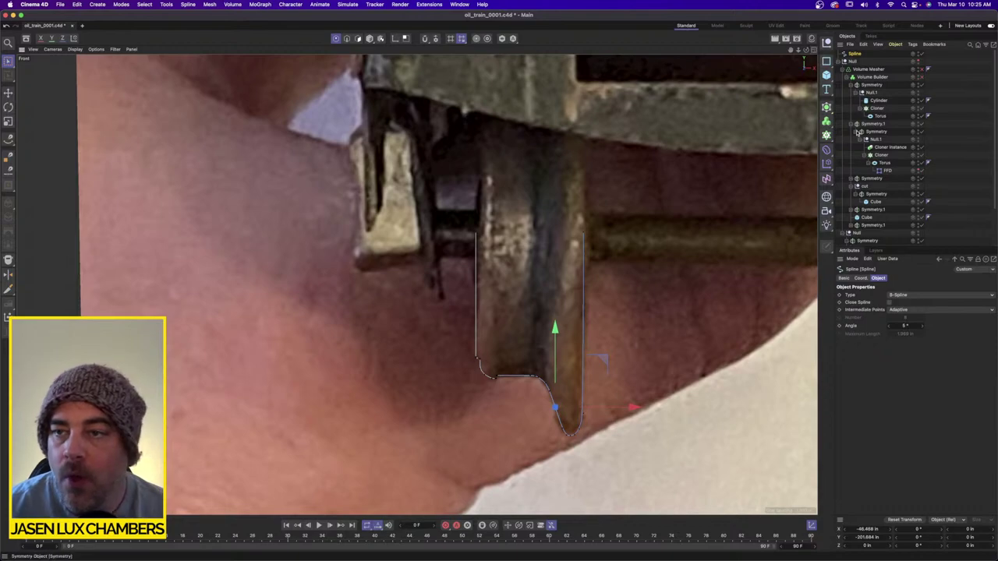
pyautogui.click(826, 107)
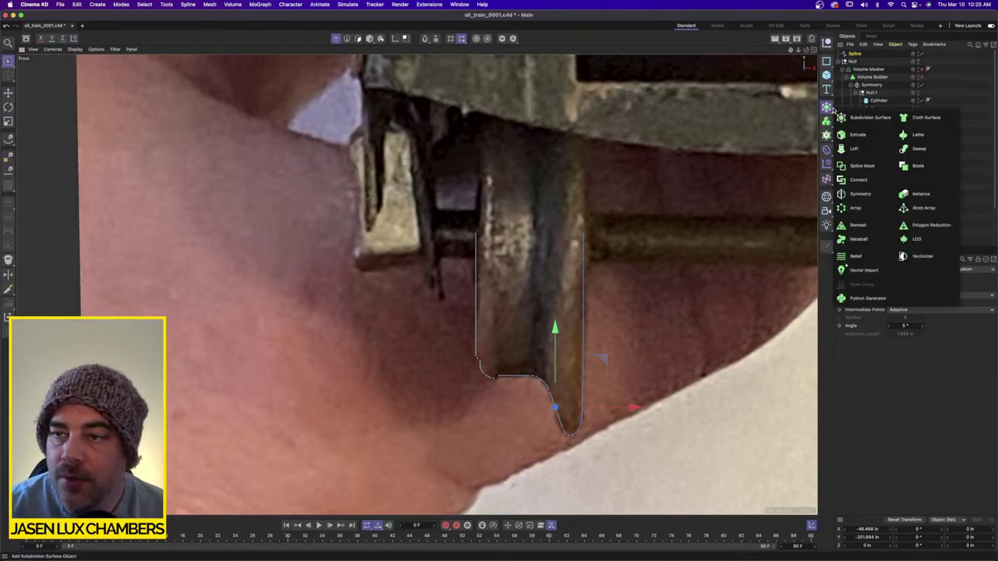
pyautogui.click(932, 135)
pyautogui.press('e')
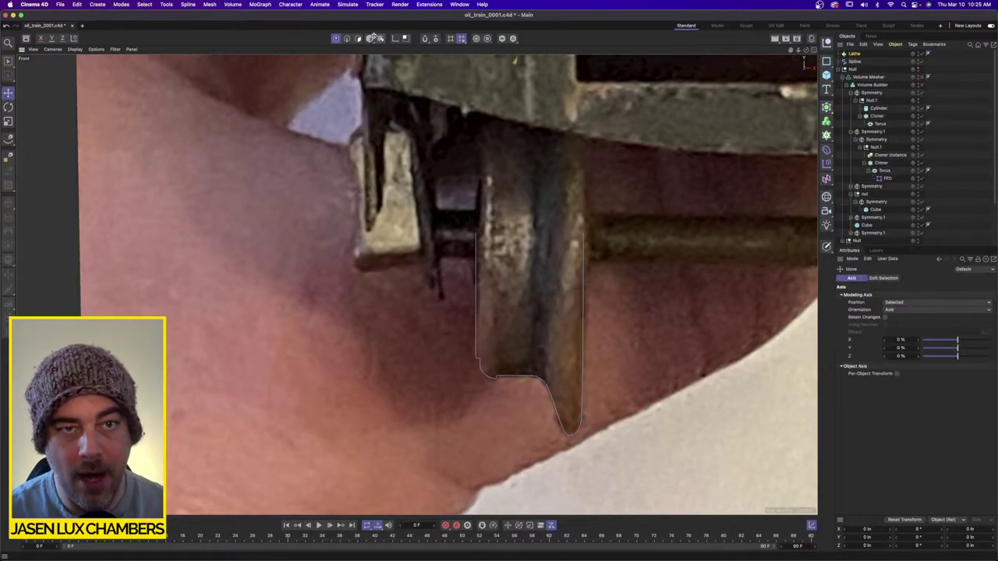
# Move the Lathe in Model mode to the axle's center at the open end of the profile, about X -52.25 in, Y -163.14 in.
pyautogui.click(371, 38)
pyautogui.scroll(-5, 524, 220)
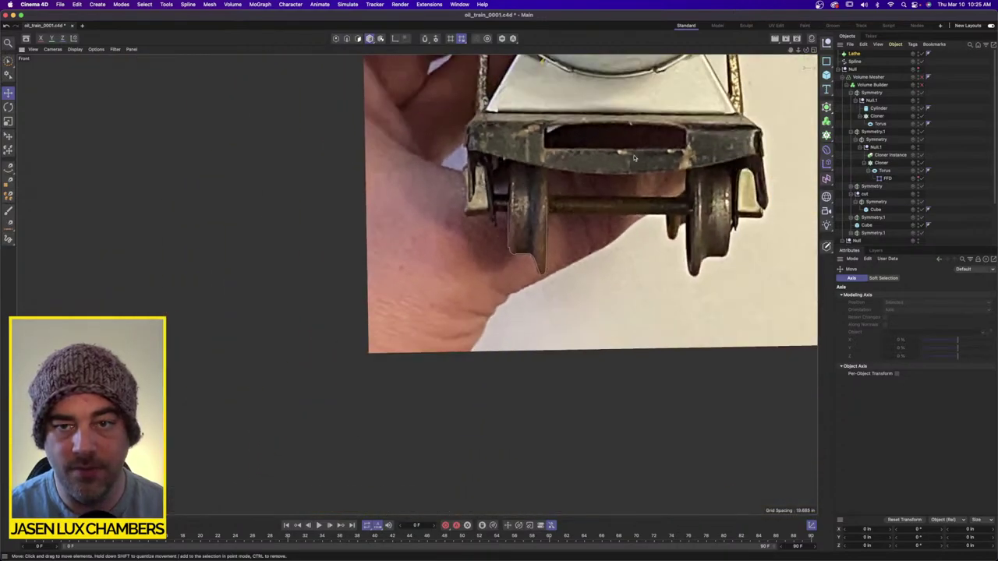
pyautogui.moveTo(634, 158); pyautogui.dragTo(544, 407)
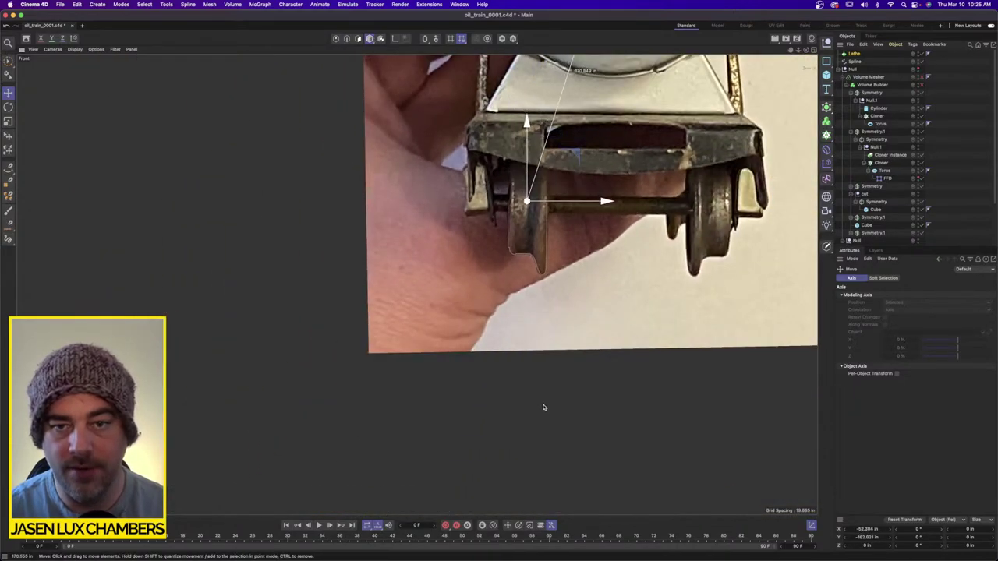
pyautogui.scroll(6, 544, 160)
pyautogui.moveTo(601, 240); pyautogui.dragTo(601, 241)
pyautogui.scroll(-5, 612, 237)
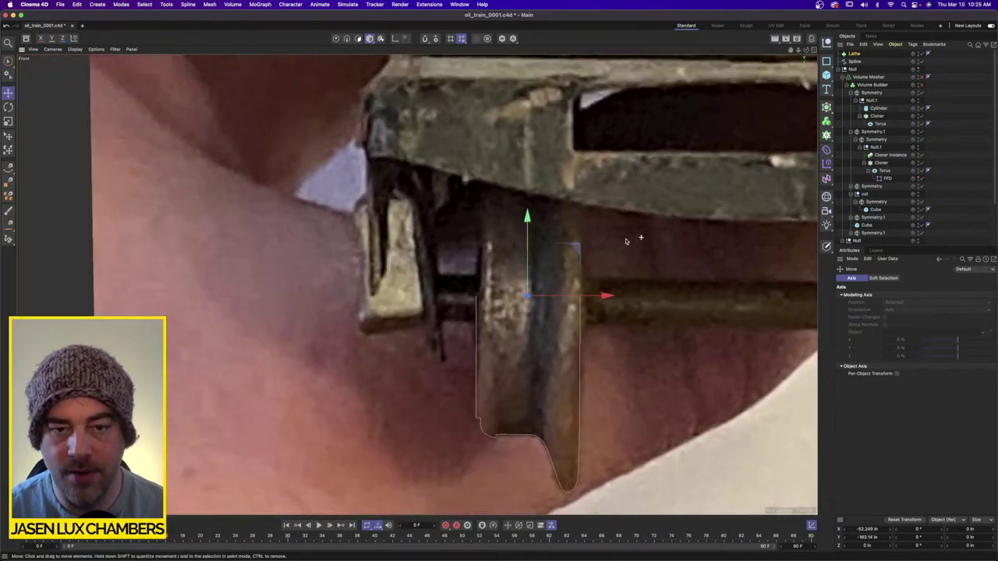
# Nest the spline under the Lathe and rotate only the Lathe's axis 90° so the profile revolves around the axle.
pyautogui.moveTo(858, 59); pyautogui.dragTo(859, 55)
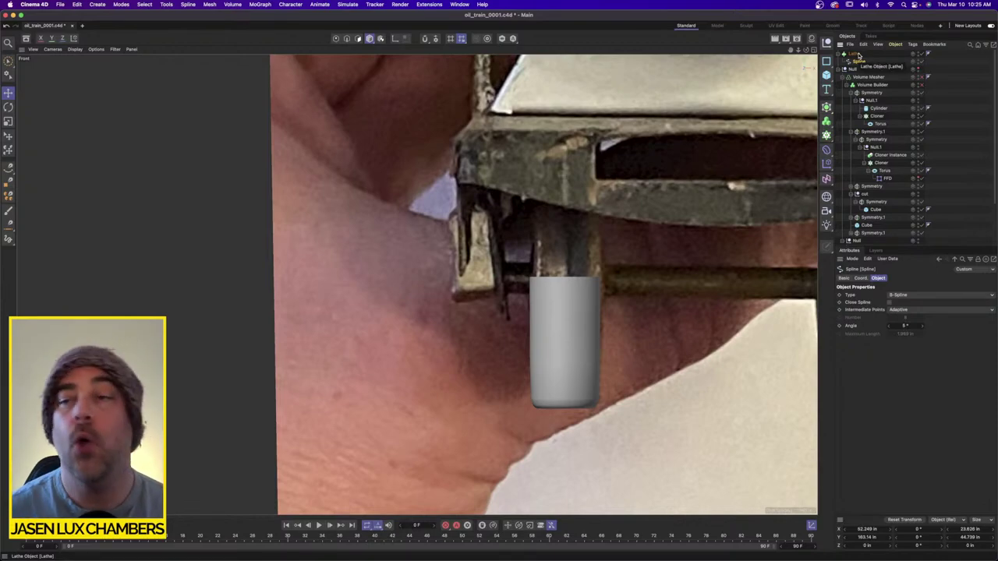
pyautogui.click(855, 53)
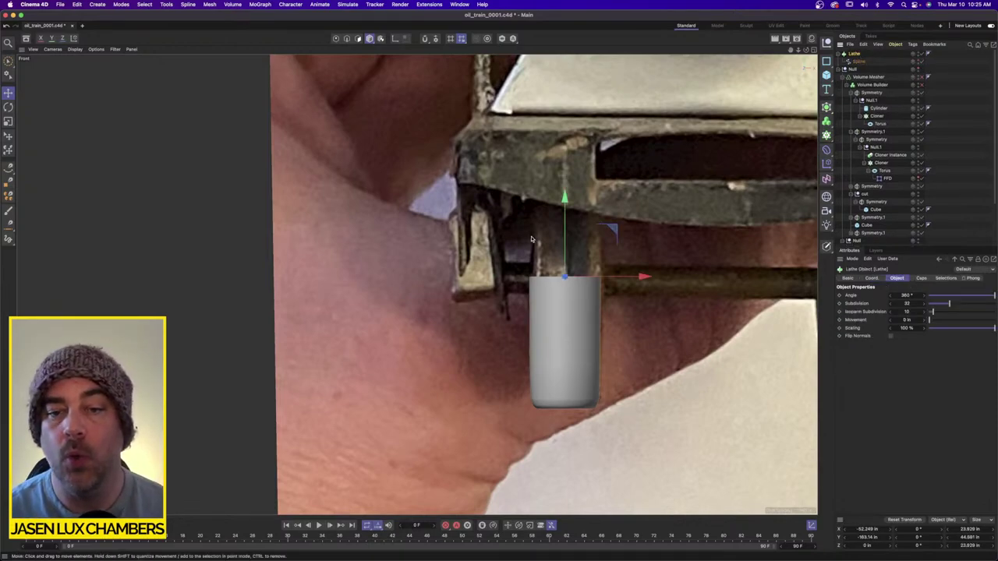
pyautogui.click(8, 107)
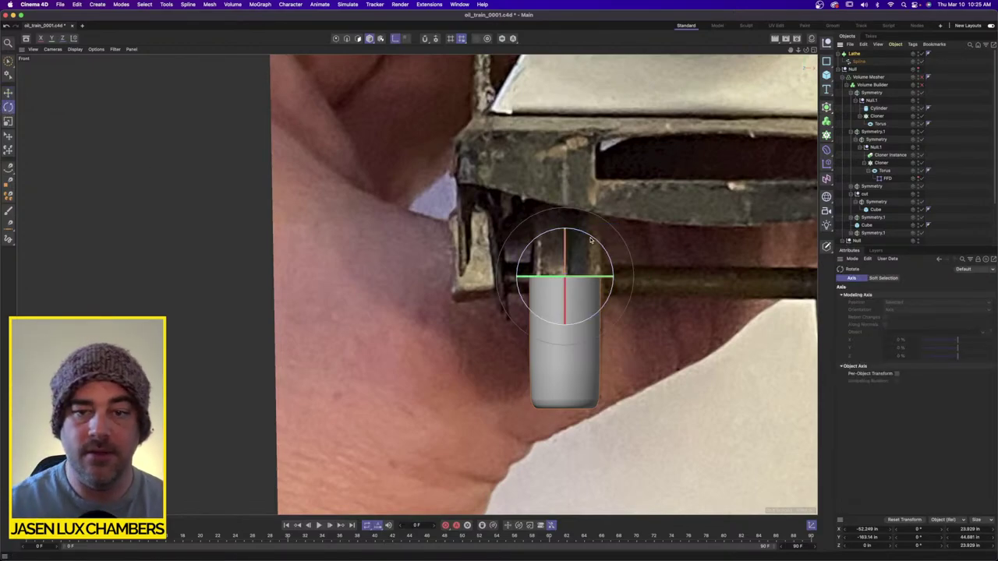
pyautogui.moveTo(592, 239); pyautogui.dragTo(595, 297)
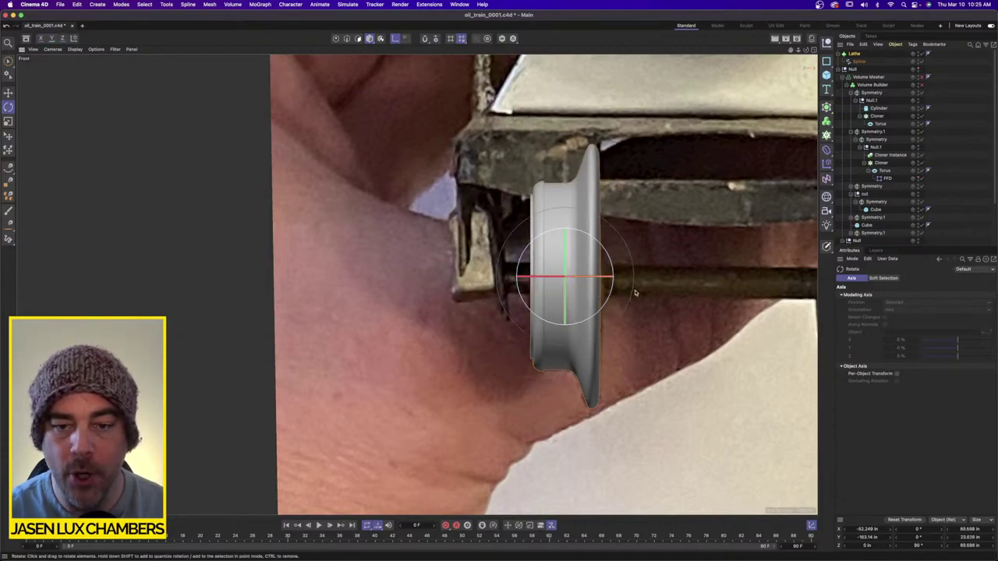
# Maximize the Left view and examine the wheel against the whole side photo of the tank car.
pyautogui.click(969, 141)
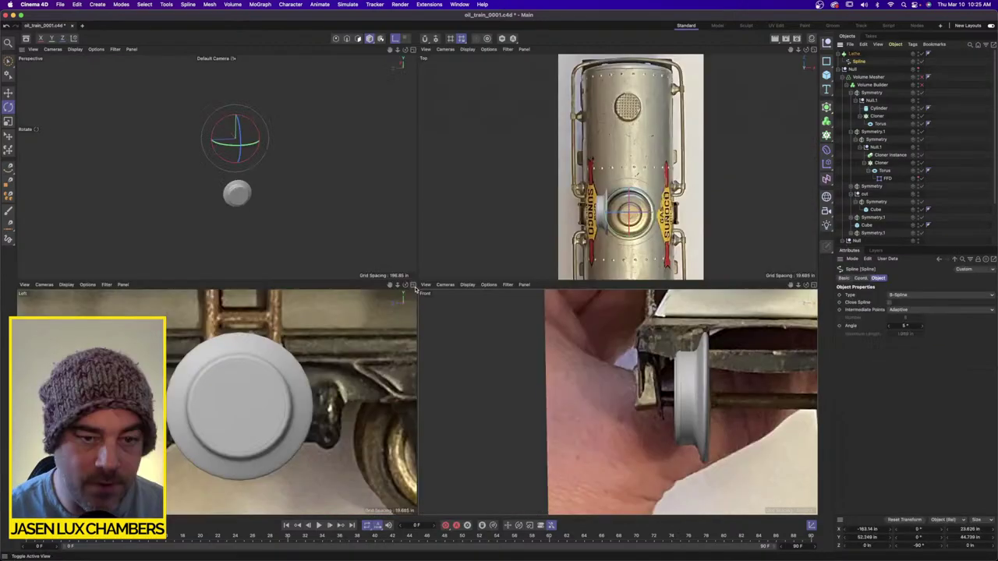
pyautogui.click(414, 286)
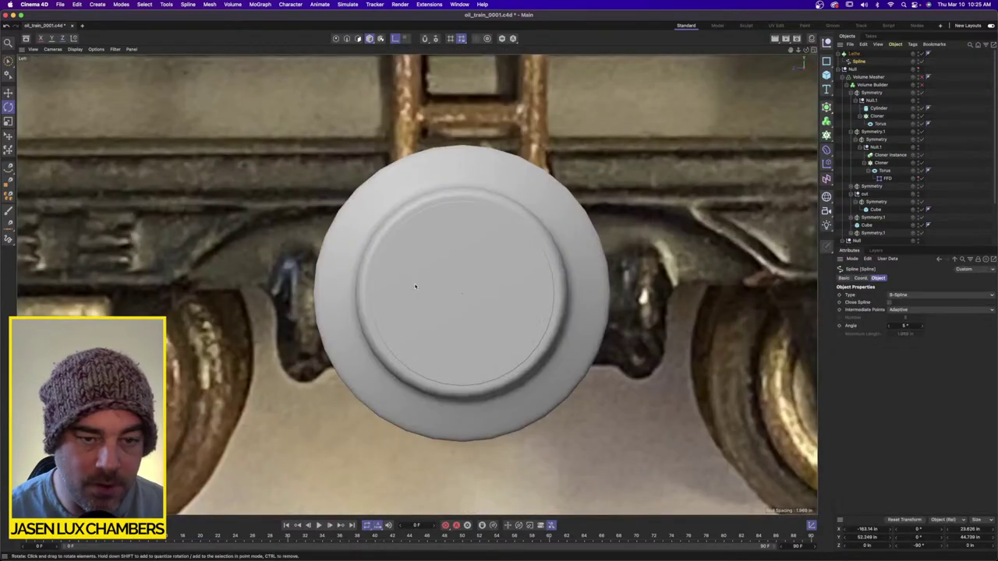
pyautogui.scroll(-10, 490, 331)
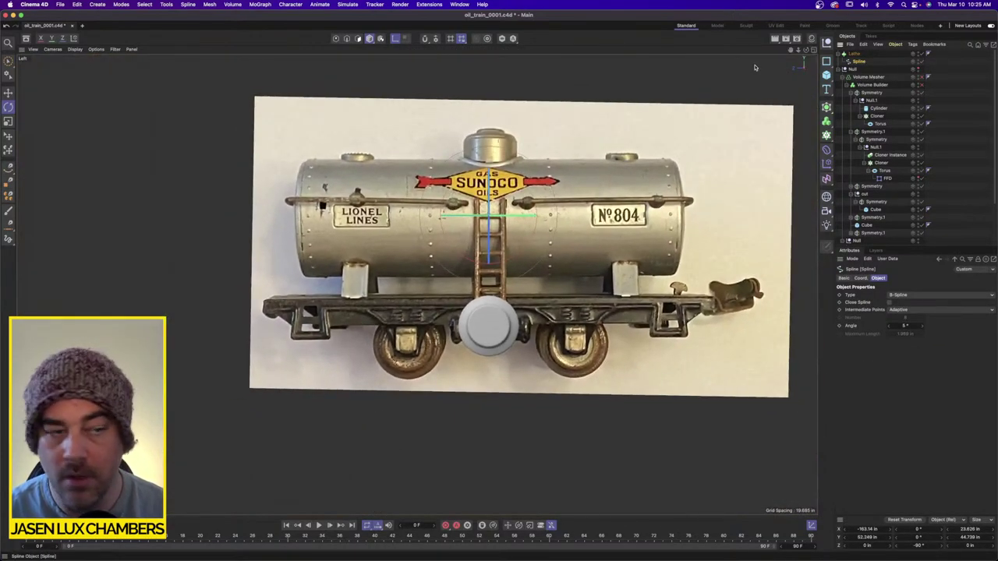
# Move the Lathe wheel in the Left view so it sits over the right-hand wheel of the tank car photo.
pyautogui.click(336, 38)
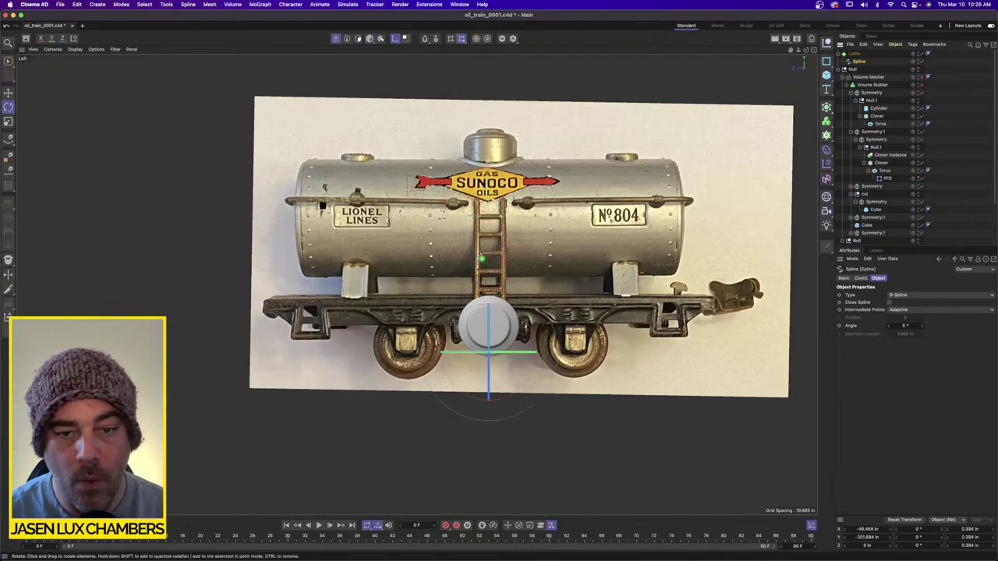
pyautogui.click(8, 94)
pyautogui.scroll(3, 421, 248)
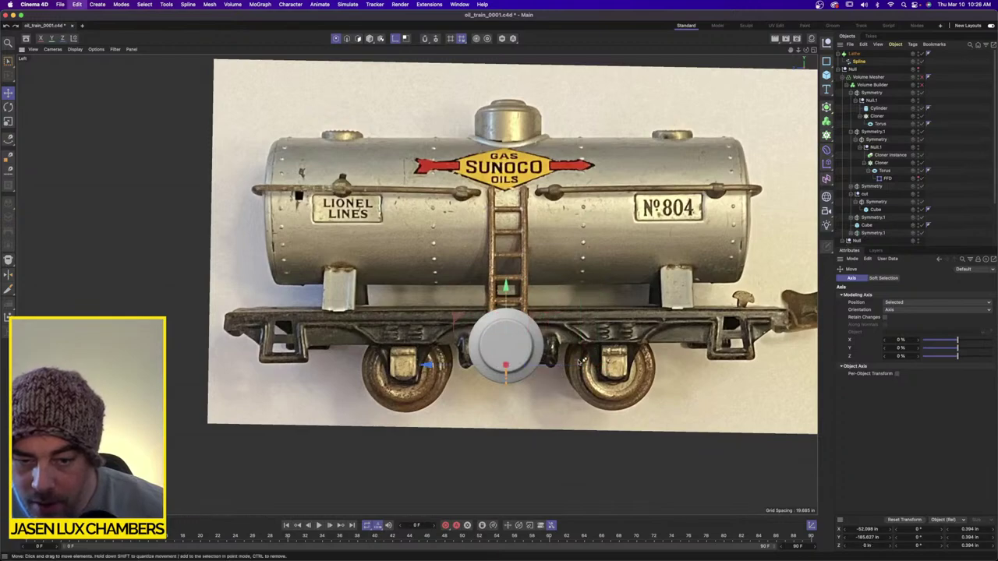
pyautogui.click(856, 54)
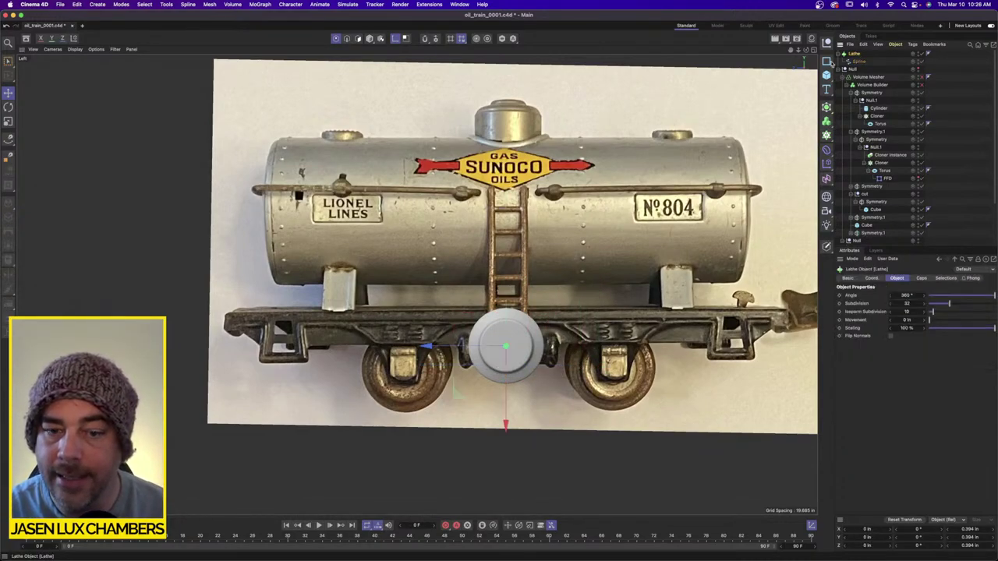
pyautogui.moveTo(431, 344); pyautogui.dragTo(511, 339)
pyautogui.press('super+z')
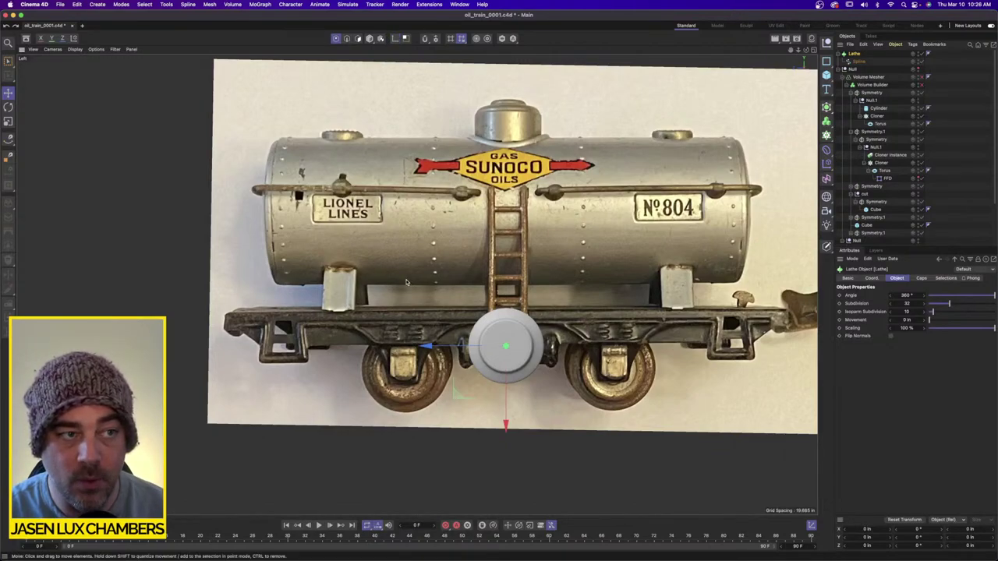
pyautogui.moveTo(446, 354); pyautogui.dragTo(552, 332)
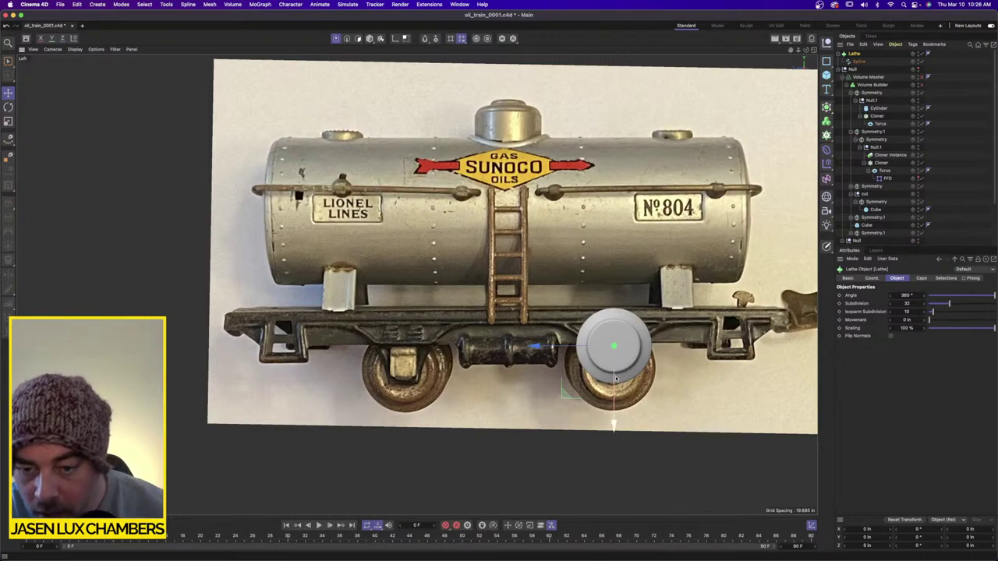
pyautogui.moveTo(614, 379); pyautogui.dragTo(614, 403)
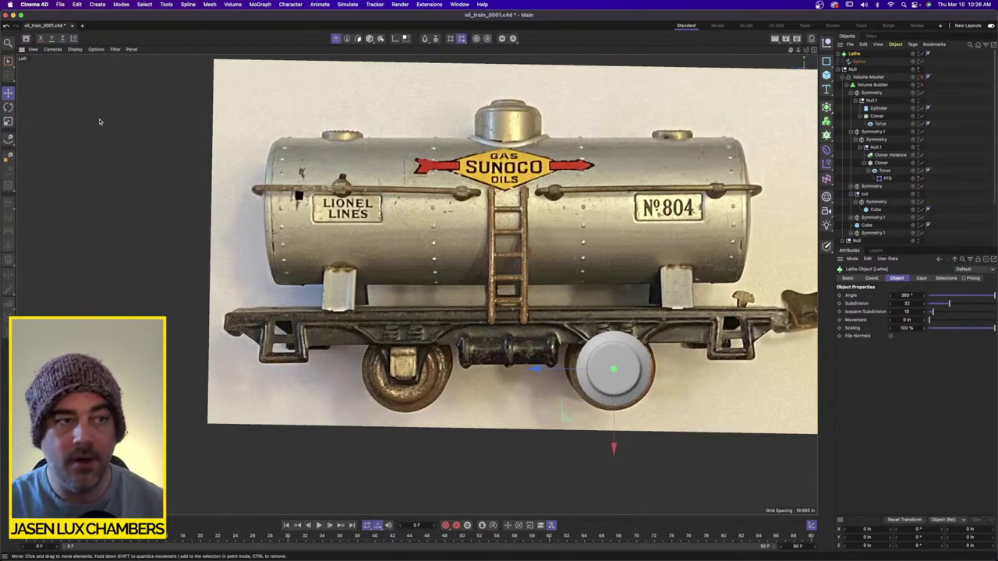
# Scale the Lathe up to the size of the photo's wheel and nudge it into alignment with that wheel.
pyautogui.press('t')
pyautogui.moveTo(471, 346); pyautogui.dragTo(515, 333)
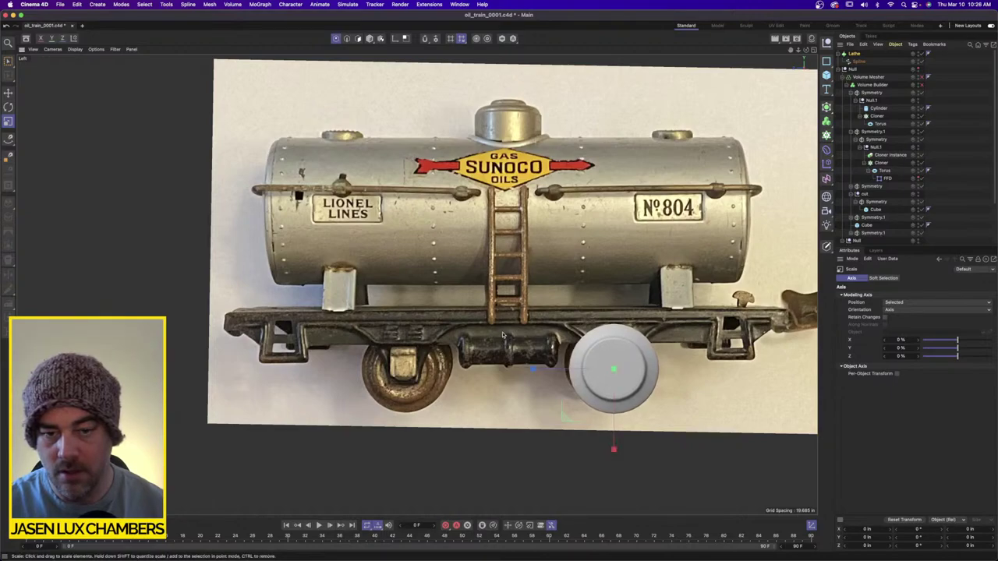
pyautogui.click(8, 92)
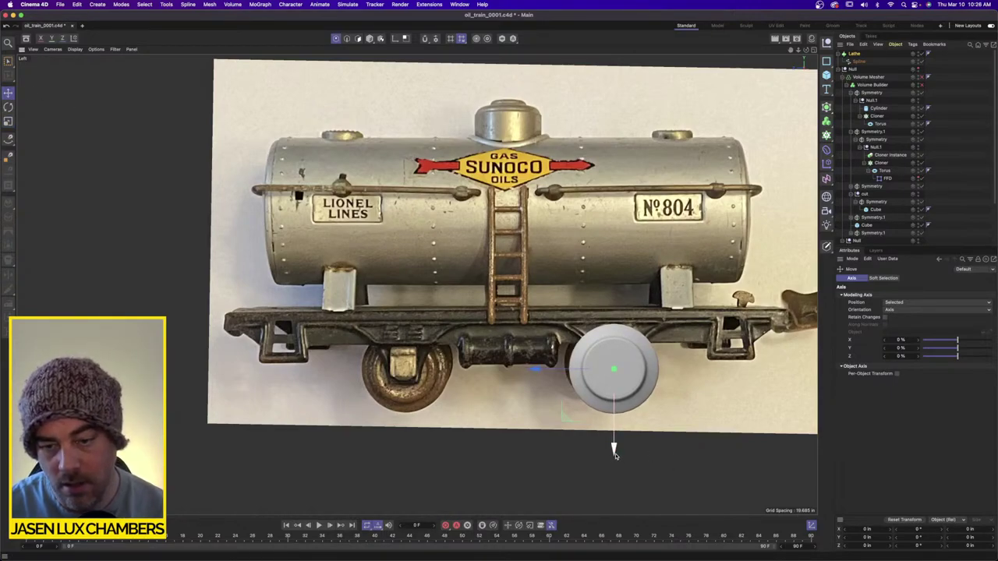
pyautogui.moveTo(613, 450)
pyautogui.mouseDown()
pyautogui.moveTo(615, 471)
pyautogui.moveTo(617, 439)
pyautogui.moveTo(621, 450)
pyautogui.mouseUp()
pyautogui.moveTo(546, 368); pyautogui.dragTo(545, 368)
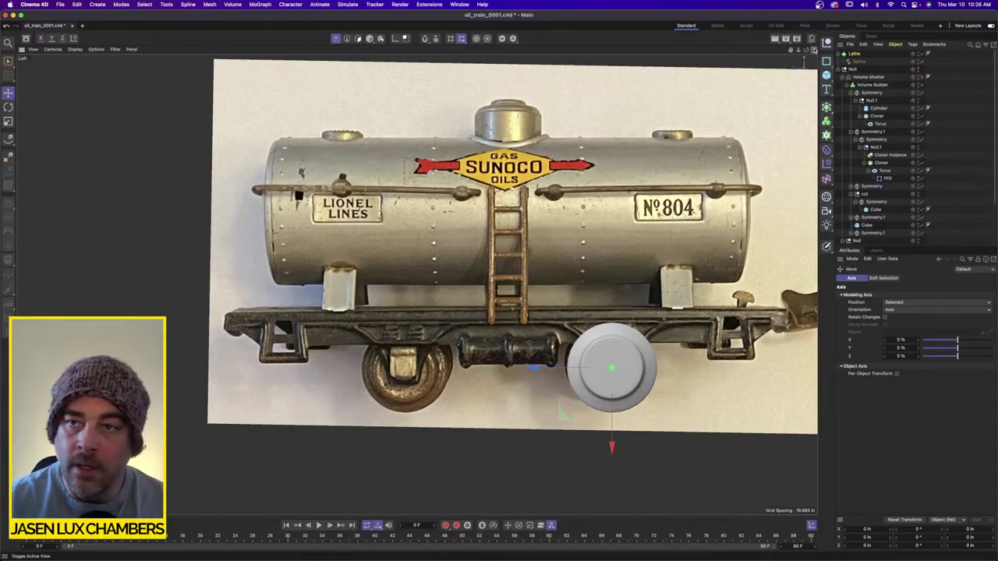
# Show the hidden car body in the Perspective view and slide the wheel outward along its axle toward the side frame.
pyautogui.click(813, 49)
pyautogui.click(414, 49)
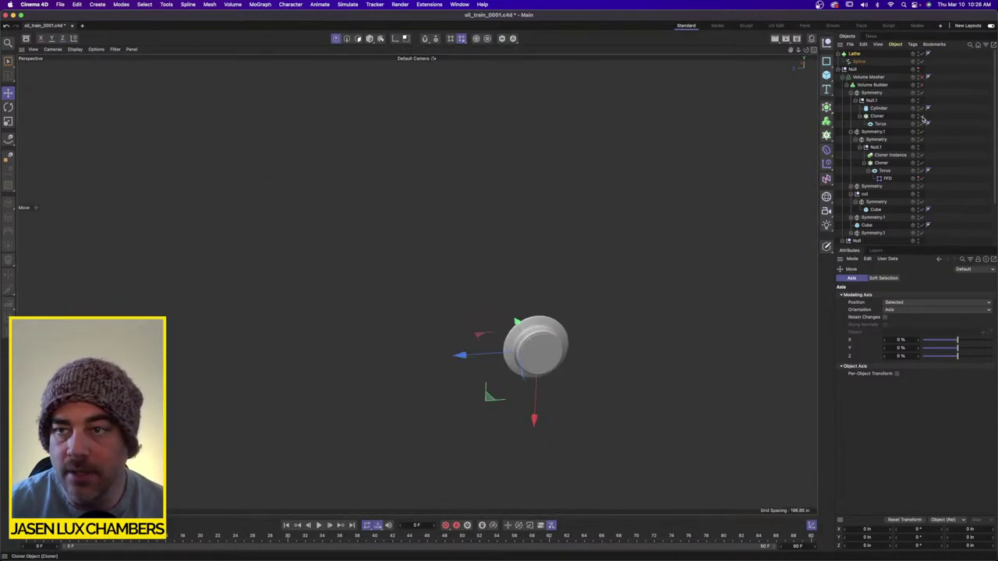
pyautogui.click(918, 70)
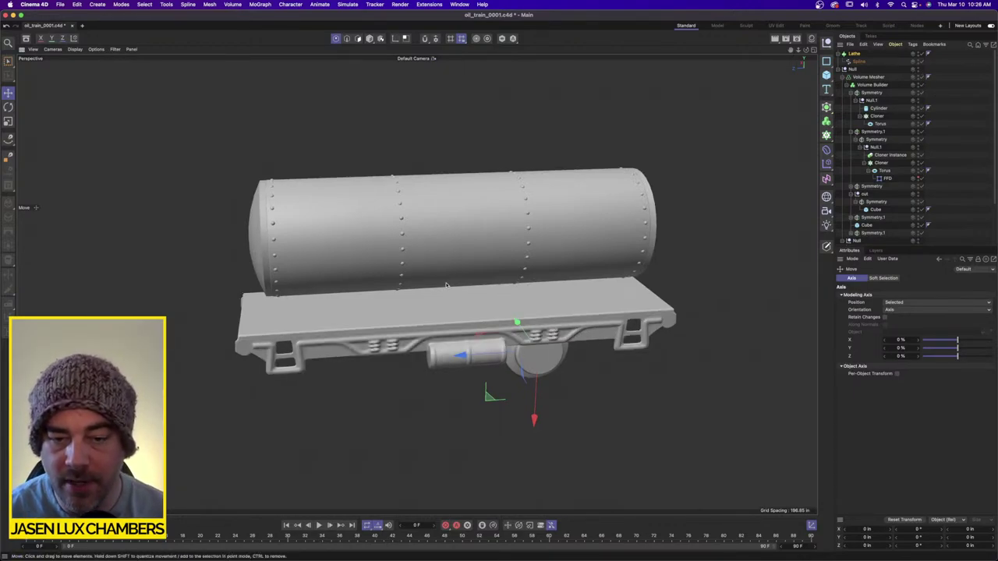
pyautogui.keyDown('alt'); pyautogui.moveTo(447, 285); pyautogui.dragTo(339, 258); pyautogui.keyUp('alt')
pyautogui.keyDown('alt'); pyautogui.moveTo(533, 373); pyautogui.dragTo(545, 352); pyautogui.keyUp('alt')
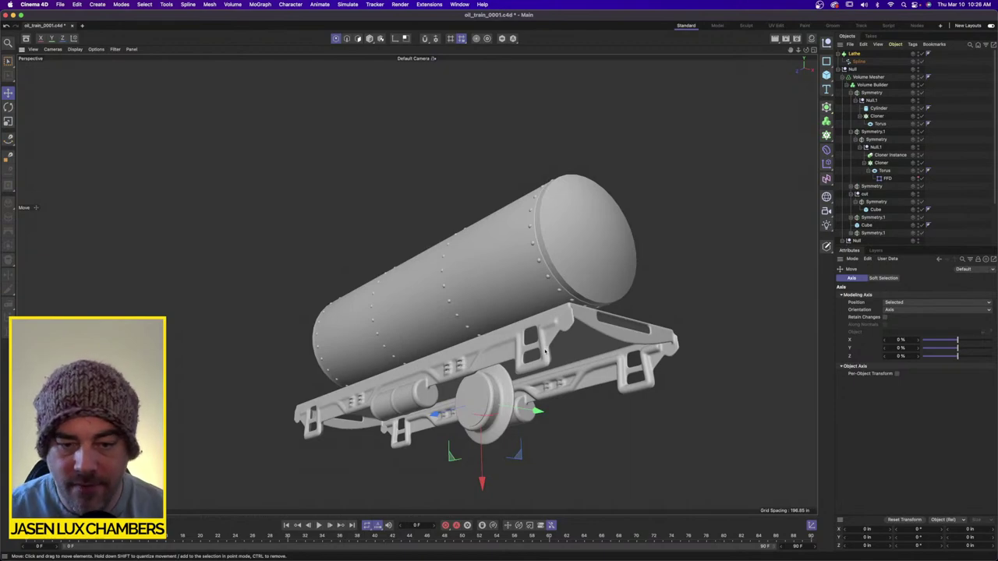
pyautogui.keyDown('alt'); pyautogui.moveTo(562, 305); pyautogui.dragTo(467, 265); pyautogui.keyUp('alt')
pyautogui.moveTo(613, 425); pyautogui.dragTo(592, 425)
pyautogui.keyDown('alt'); pyautogui.moveTo(522, 339); pyautogui.dragTo(615, 349); pyautogui.keyUp('alt')
pyautogui.keyDown('alt'); pyautogui.moveTo(614, 349); pyautogui.dragTo(838, 365, button='middle'); pyautogui.keyUp('alt')
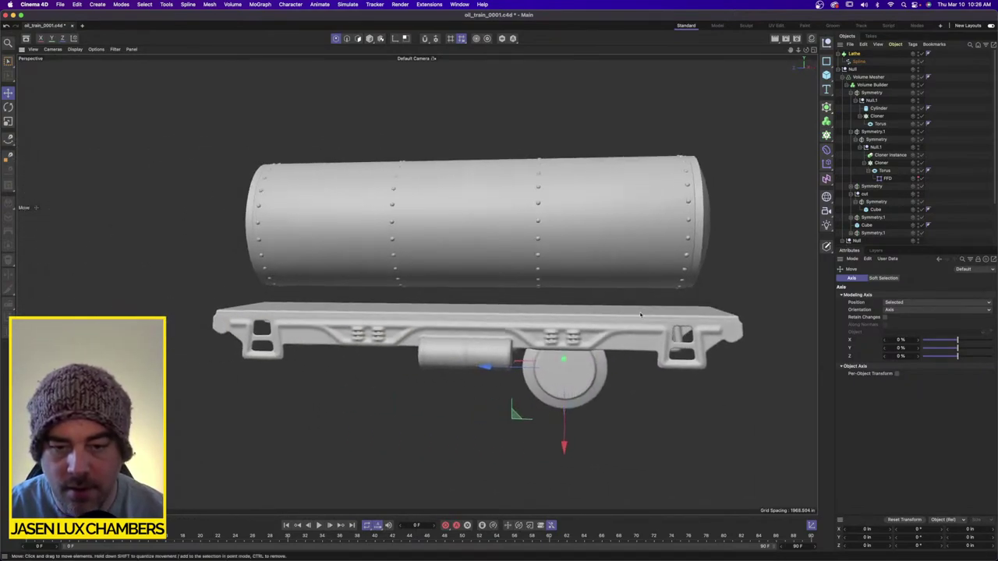
# Add two Symmetry objects, nest the Lathe under the one named Symmetry, and set its mirror plane to XY.
pyautogui.click(960, 199)
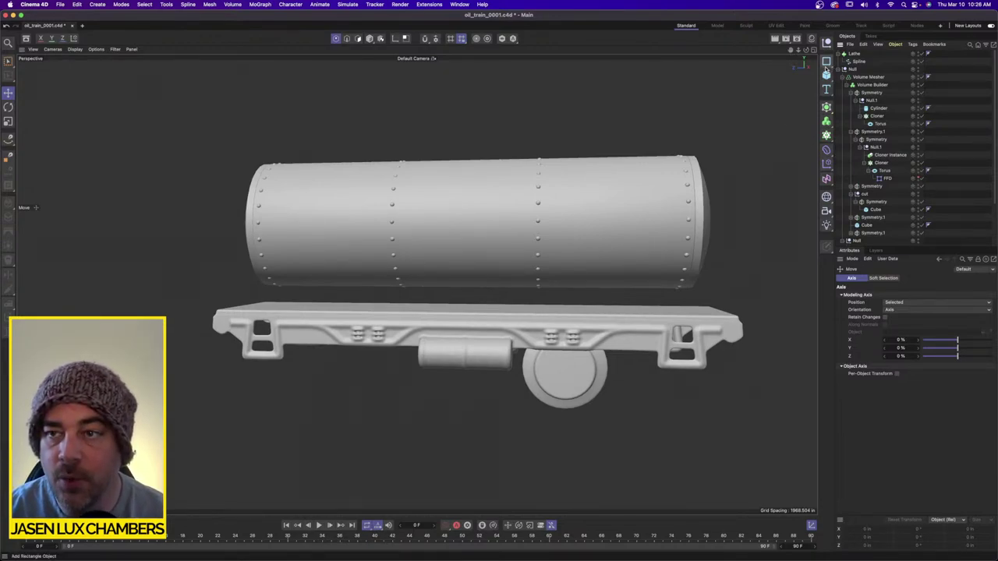
pyautogui.click(827, 106)
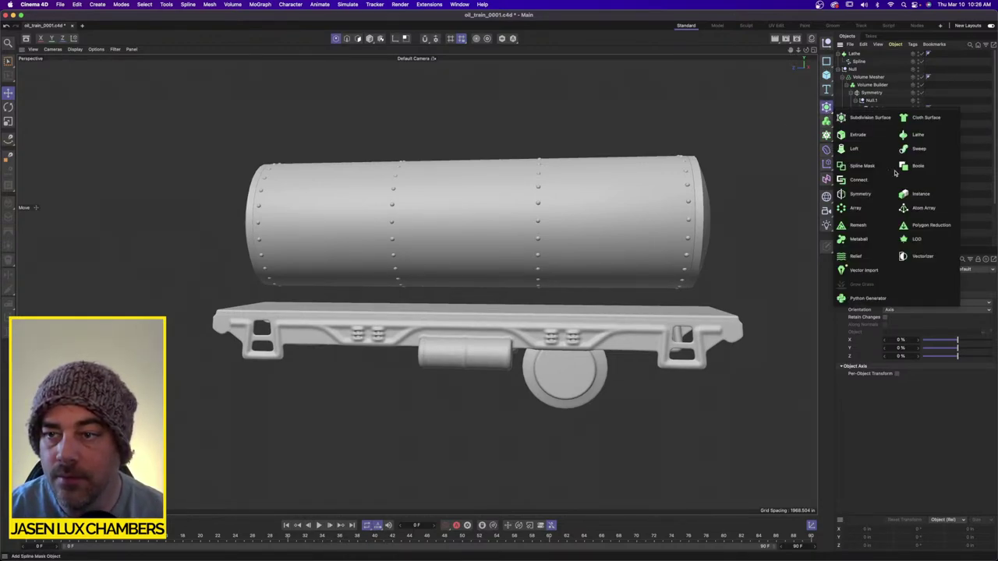
pyautogui.click(866, 199)
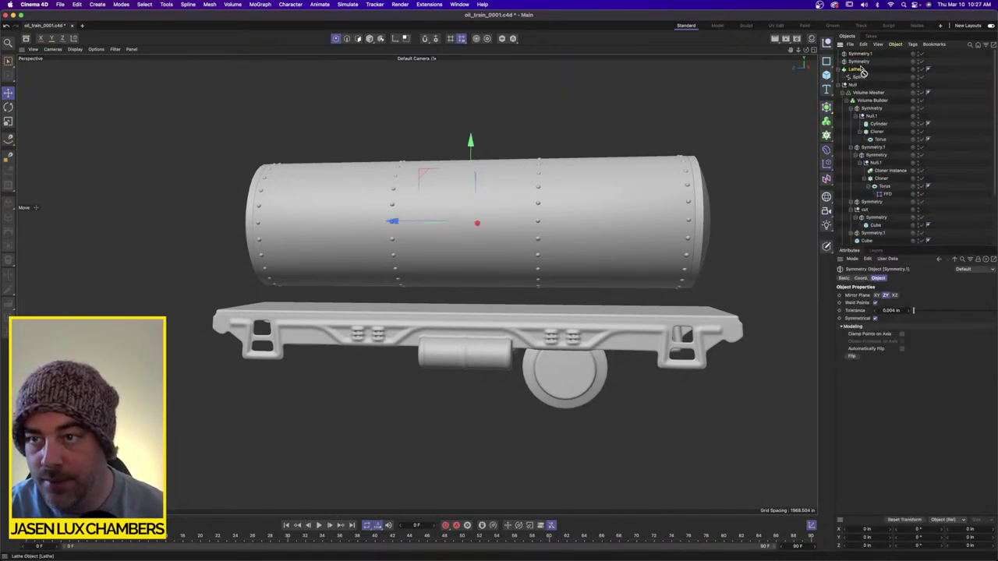
pyautogui.moveTo(860, 68); pyautogui.dragTo(866, 63)
pyautogui.click(864, 62)
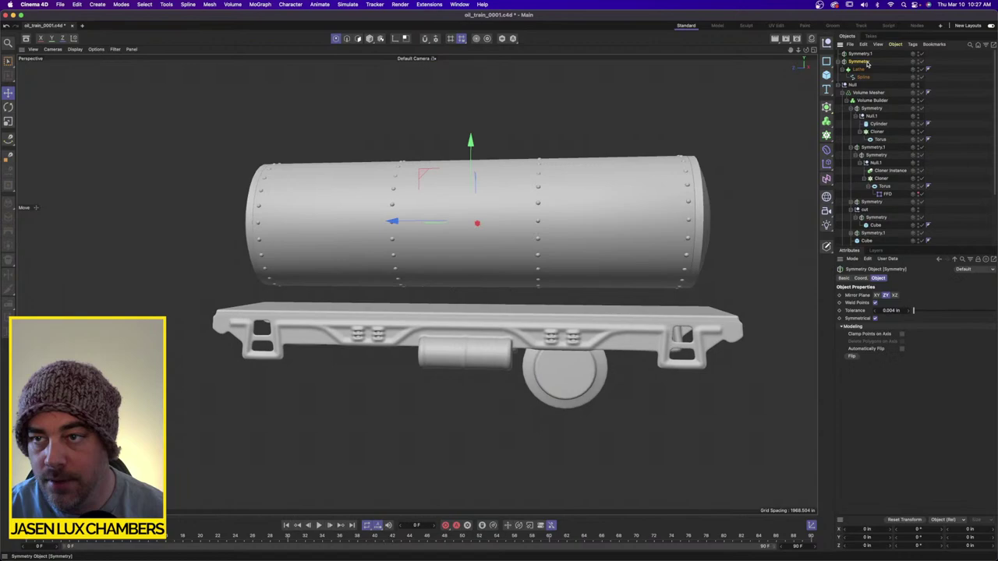
pyautogui.click(876, 296)
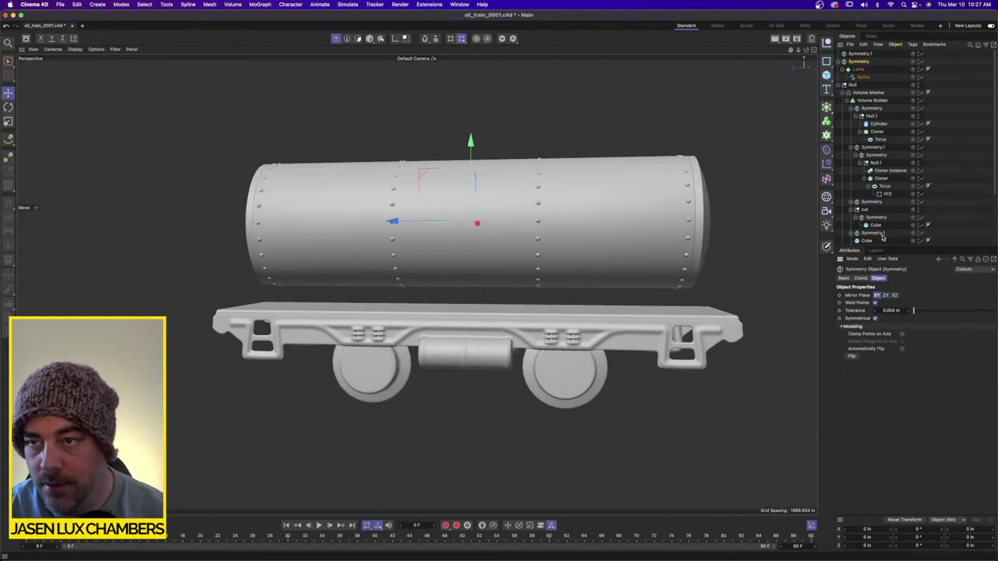
# Nest Symmetry under Symmetry.1 with its mirror plane set to ZY so both wheels repeat on the opposite side, and inspect all four.
pyautogui.click(868, 54)
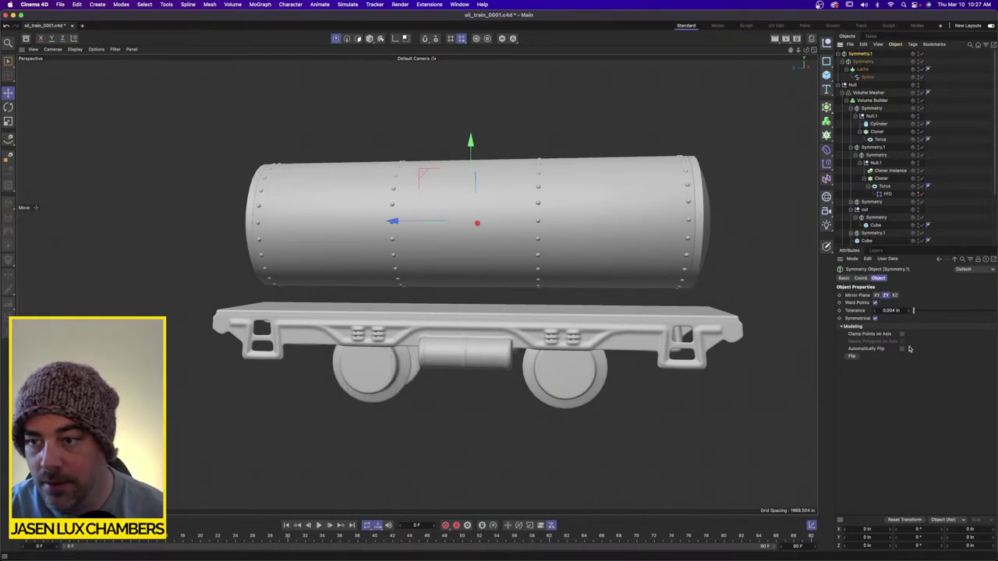
pyautogui.click(895, 296)
pyautogui.click(885, 295)
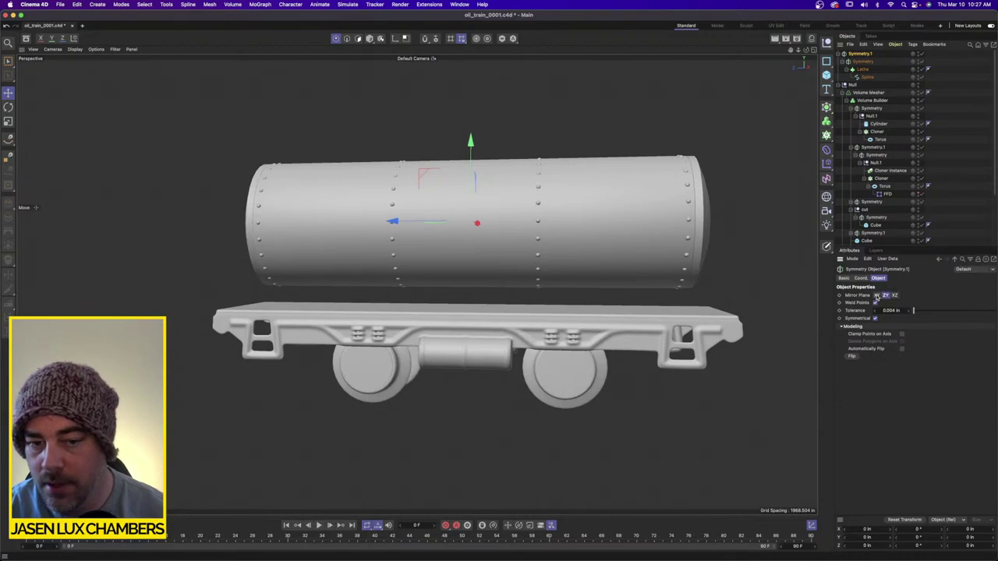
pyautogui.keyDown('alt'); pyautogui.moveTo(577, 343); pyautogui.dragTo(393, 382); pyautogui.keyUp('alt')
pyautogui.scroll(-5, 393, 382)
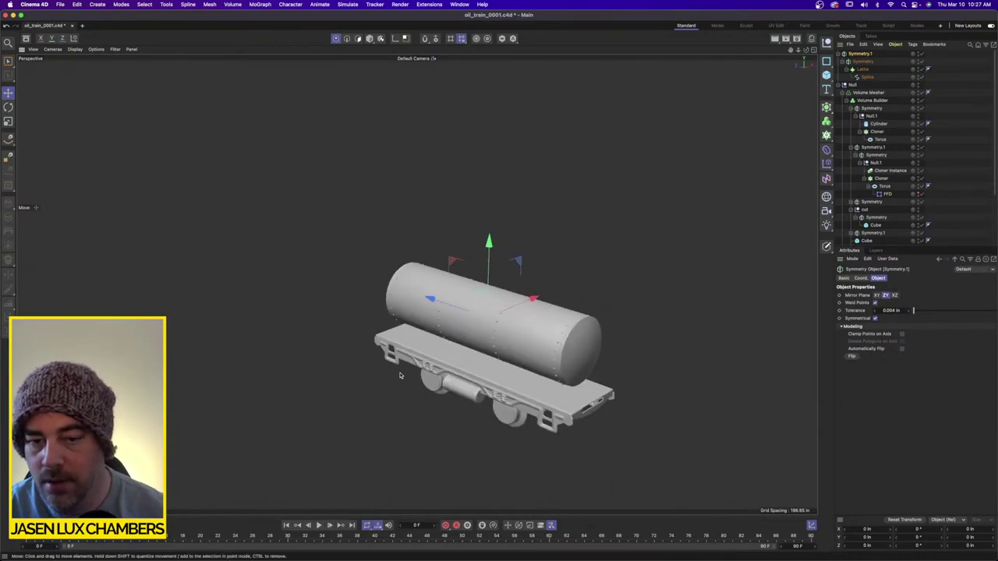
pyautogui.keyDown('alt'); pyautogui.moveTo(401, 376); pyautogui.dragTo(327, 330, button='middle'); pyautogui.keyUp('alt')
pyautogui.keyDown('alt'); pyautogui.moveTo(328, 331); pyautogui.dragTo(450, 323); pyautogui.keyUp('alt')
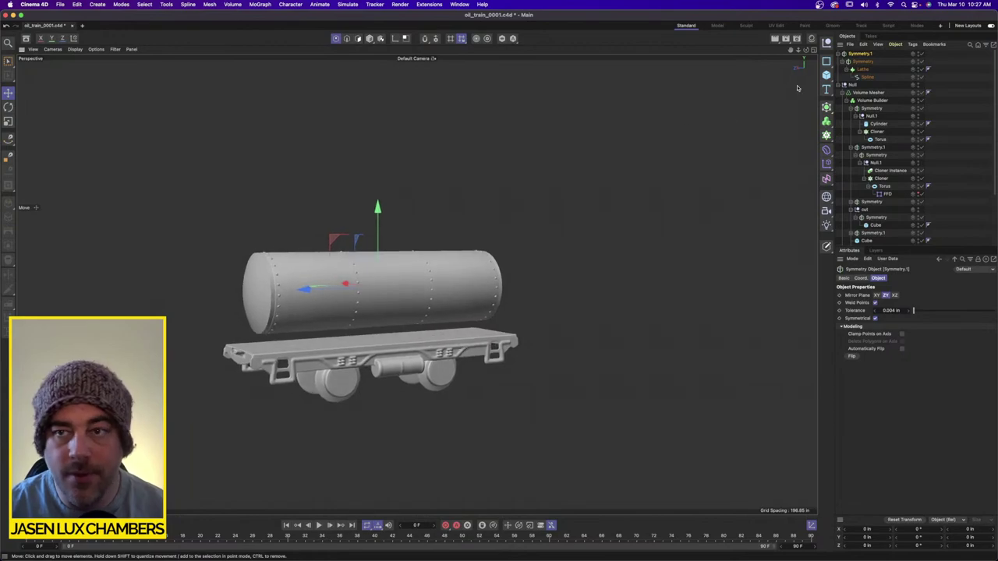
# Frame both front wheels in the Front view and add a Cylinder primitive for the axle.
pyautogui.click(813, 49)
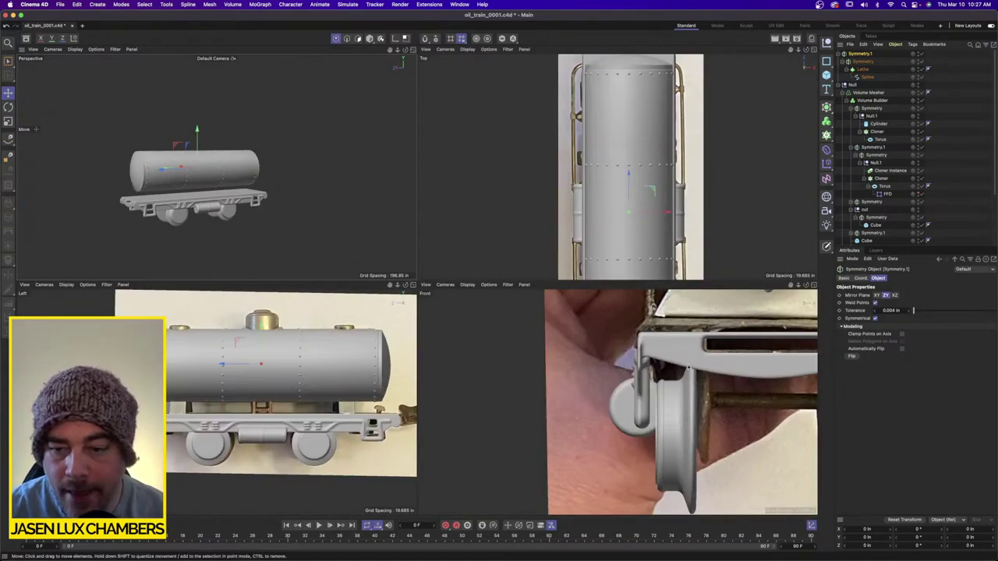
pyautogui.keyDown('alt'); pyautogui.moveTo(731, 390); pyautogui.dragTo(638, 385, button='middle'); pyautogui.keyUp('alt')
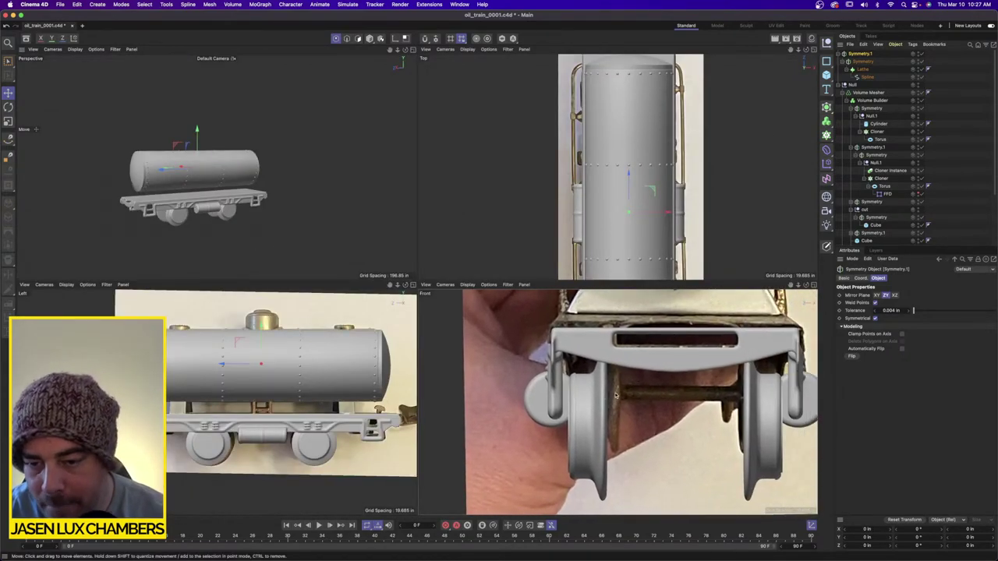
pyautogui.click(826, 74)
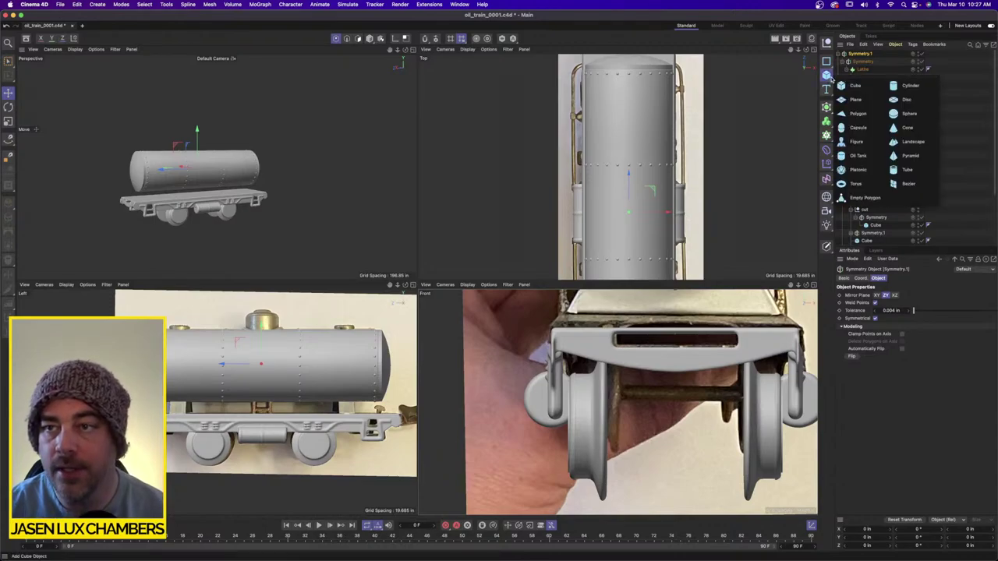
pyautogui.click(908, 87)
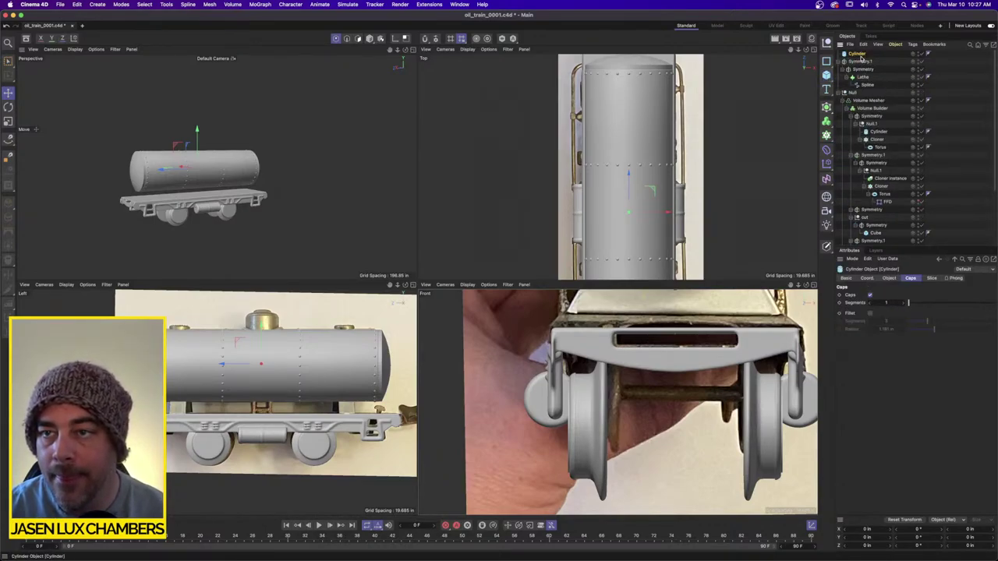
# Nest the Cylinder under the Lathe and zero its X, Y and Z position in Model mode to center it on the wheel.
pyautogui.moveTo(861, 56); pyautogui.dragTo(869, 80)
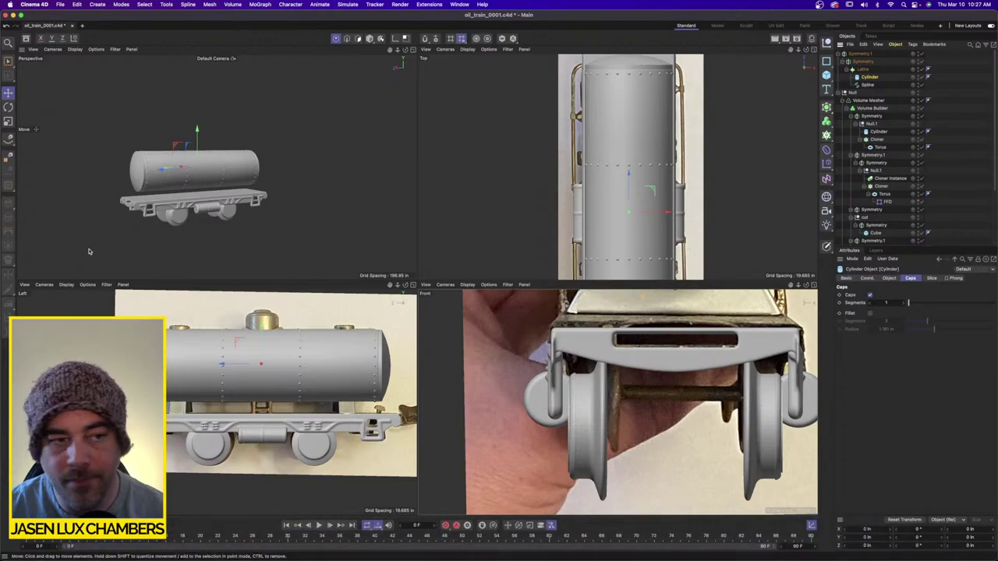
pyautogui.click(370, 39)
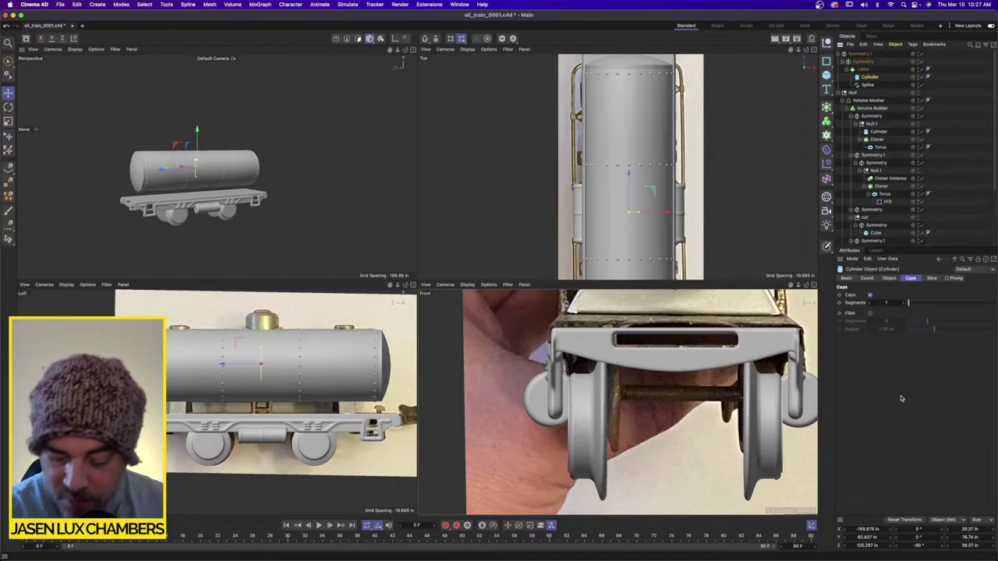
pyautogui.doubleClick(867, 528)
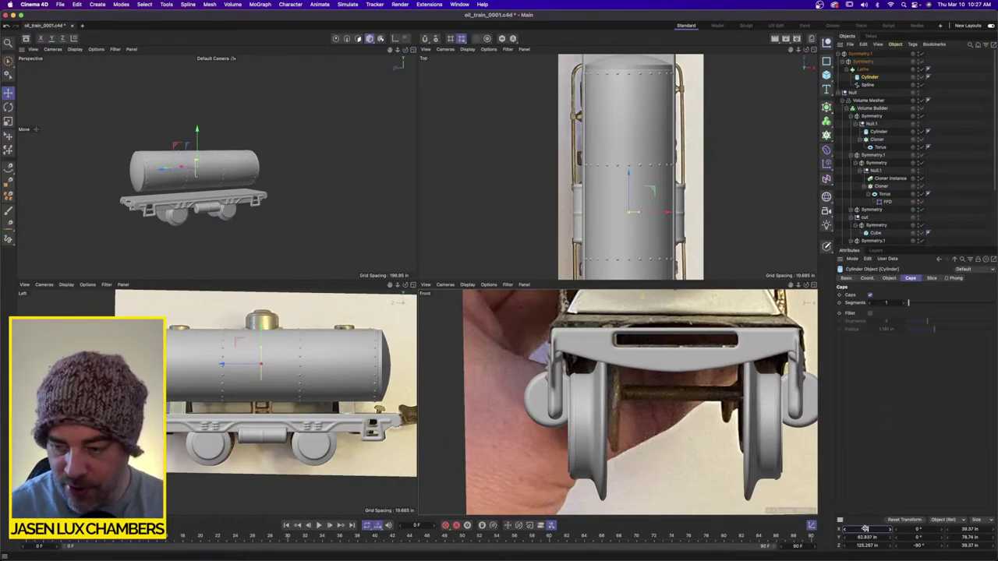
pyautogui.press('Tab')
pyautogui.press('Tab')
pyautogui.write('0')
pyautogui.hotkey('shift', 'Tab')
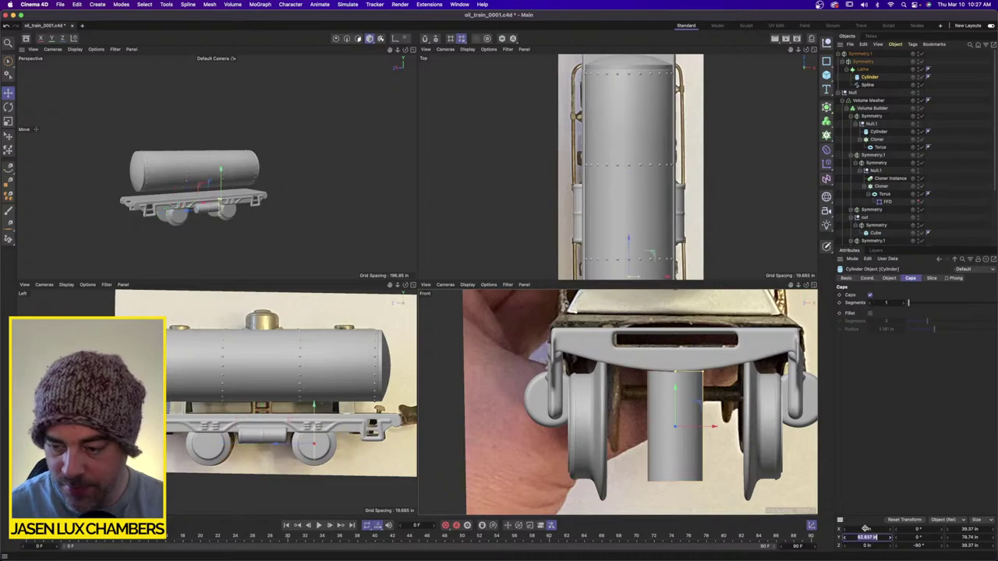
pyautogui.write('0')
pyautogui.press('Return')
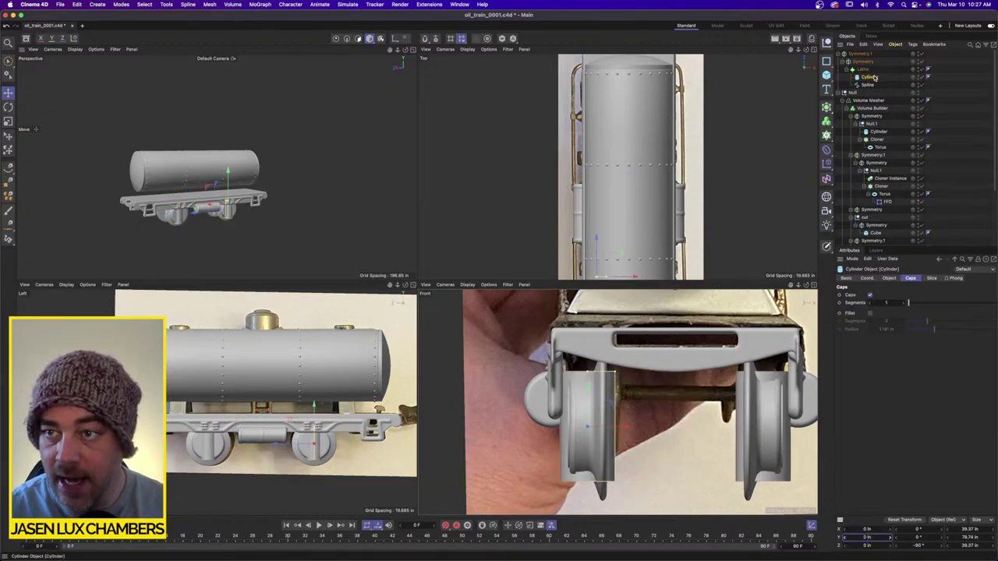
# Move the Cylinder out to the top level of the hierarchy and center it between the wheels at X 0 in.
pyautogui.moveTo(871, 77); pyautogui.dragTo(872, 53)
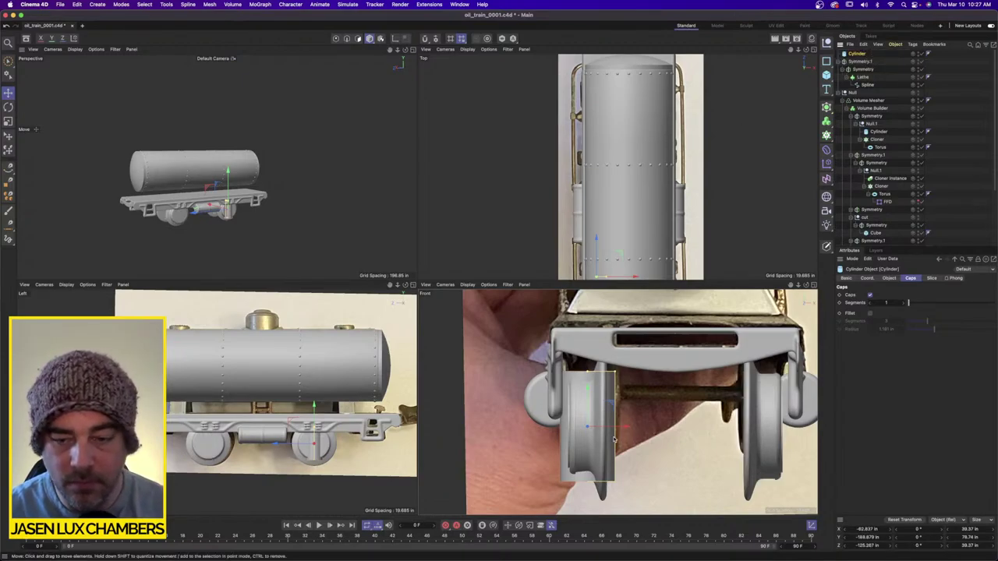
pyautogui.moveTo(614, 440); pyautogui.dragTo(699, 440)
pyautogui.doubleClick(866, 529)
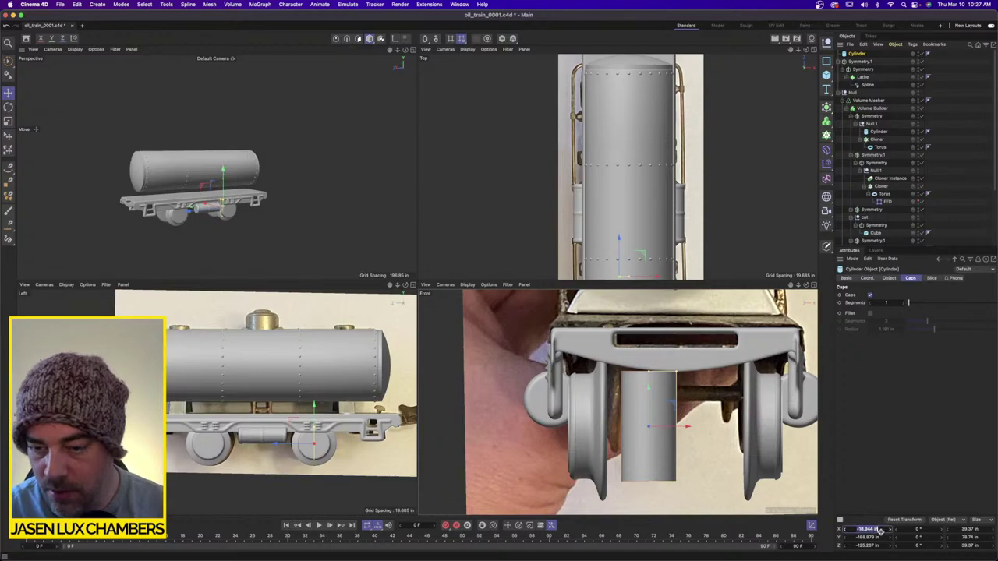
pyautogui.write('0')
pyautogui.press('Return')
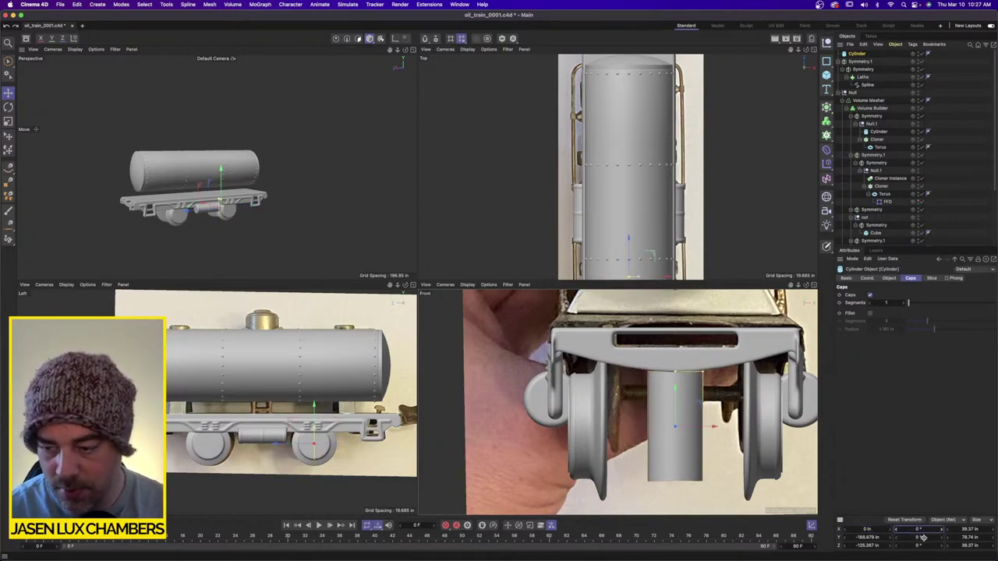
# Try a 90° rotation around Y on the axle Cylinder, and undo it.
pyautogui.doubleClick(922, 537)
pyautogui.write('90')
pyautogui.press('Return')
pyautogui.press('super+z')
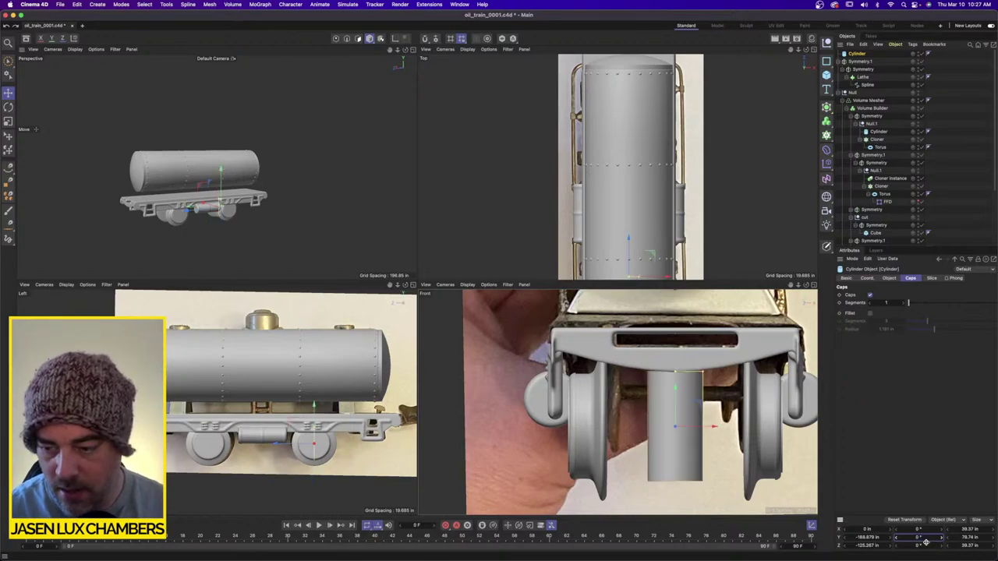
# Rotate the axle Cylinder 90° around Z, thin it to about 10.9 in and lengthen it to about 103.7 in between the wheels.
pyautogui.doubleClick(926, 545)
pyautogui.write('90')
pyautogui.press('Return')
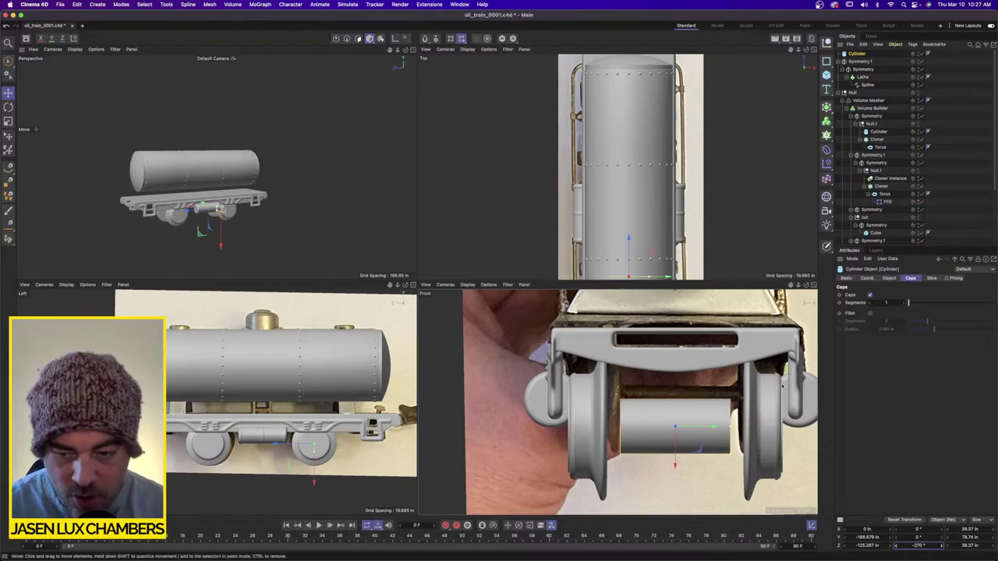
pyautogui.moveTo(732, 457); pyautogui.dragTo(685, 466)
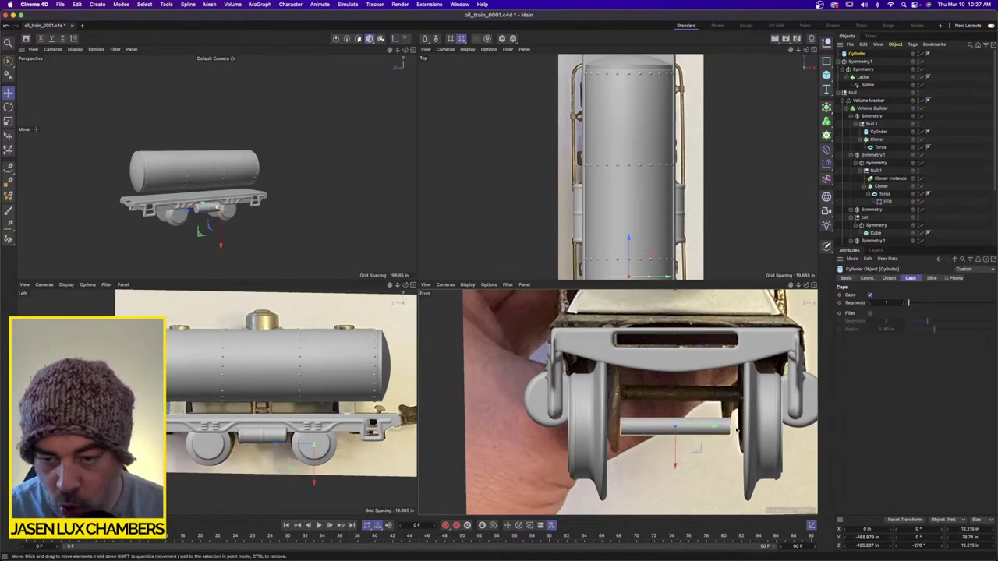
pyautogui.moveTo(735, 430); pyautogui.dragTo(749, 436)
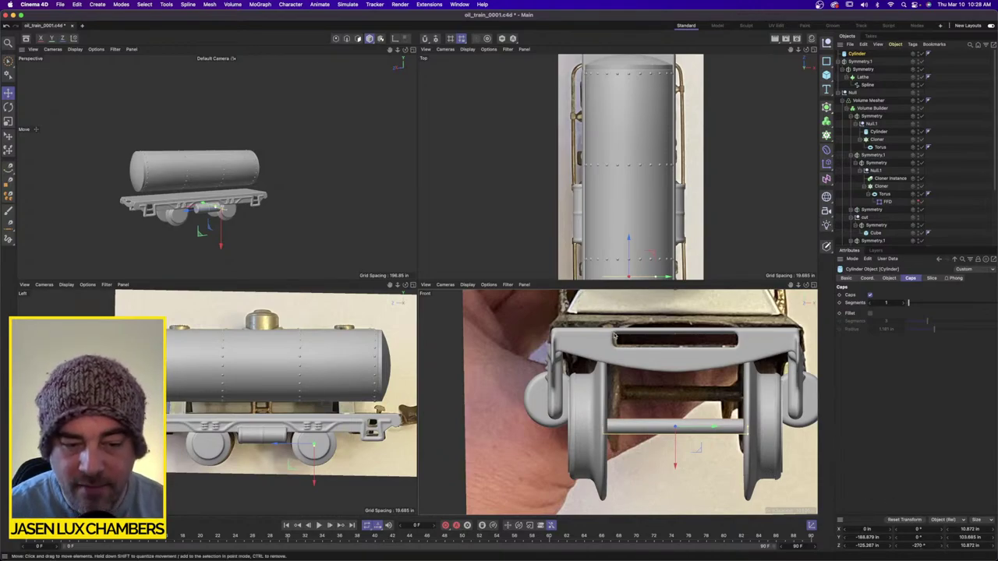
# Nest the axle Cylinder under a new Symmetry object and mirror it across the XY plane to the other wheel pair.
pyautogui.keyDown('alt'); pyautogui.moveTo(250, 161); pyautogui.dragTo(177, 177); pyautogui.keyUp('alt')
pyautogui.keyDown('alt'); pyautogui.moveTo(178, 176); pyautogui.dragTo(307, 193, button='right'); pyautogui.keyUp('alt')
pyautogui.keyDown('alt'); pyautogui.moveTo(306, 193); pyautogui.dragTo(231, 147); pyautogui.keyUp('alt')
pyautogui.keyDown('alt'); pyautogui.moveTo(250, 199); pyautogui.dragTo(268, 184); pyautogui.keyUp('alt')
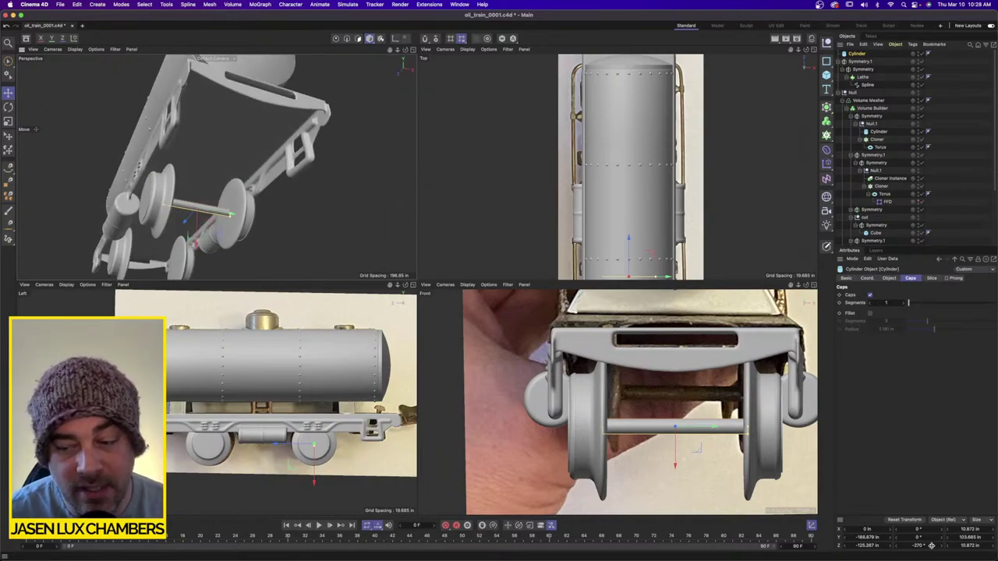
pyautogui.keyDown('alt'); pyautogui.moveTo(231, 152); pyautogui.dragTo(401, 181); pyautogui.keyUp('alt')
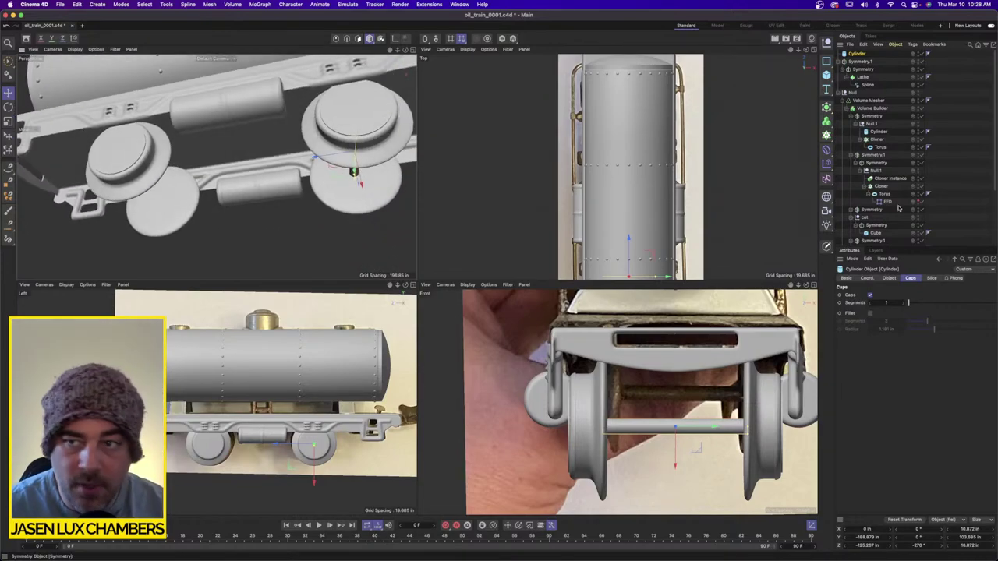
pyautogui.moveTo(827, 107); pyautogui.dragTo(875, 194)
pyautogui.moveTo(858, 61); pyautogui.dragTo(860, 54)
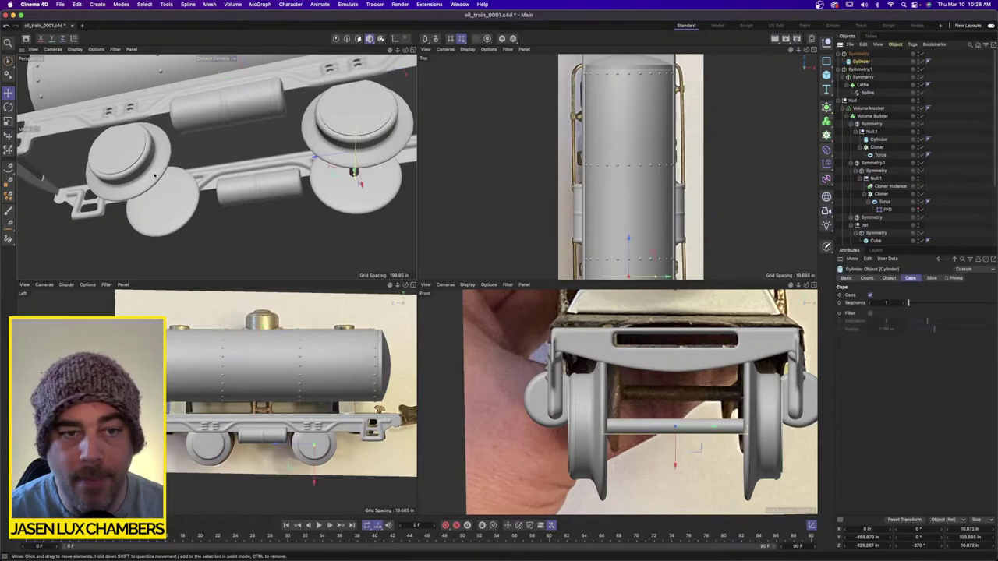
pyautogui.keyDown('alt'); pyautogui.moveTo(167, 221); pyautogui.dragTo(157, 190); pyautogui.keyUp('alt')
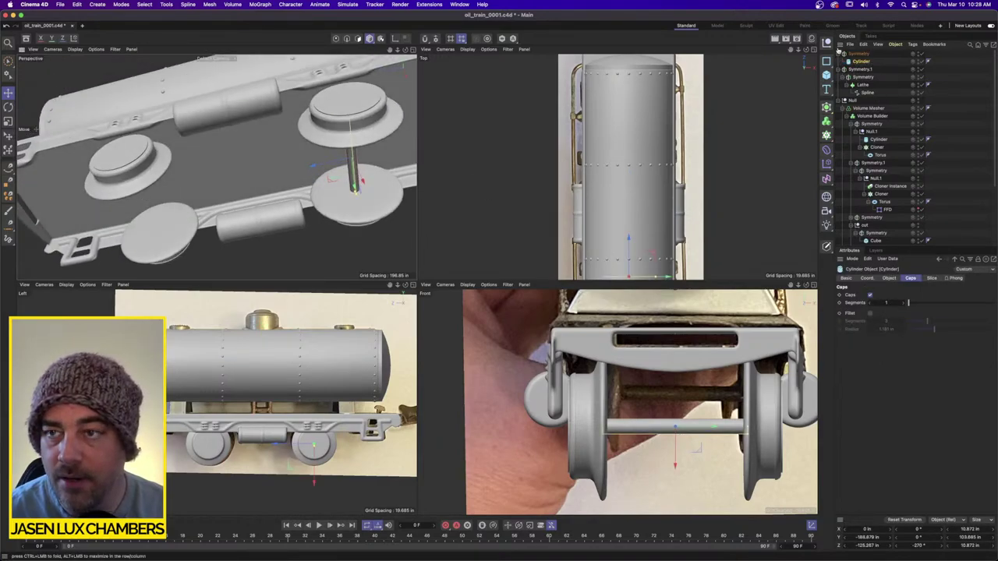
pyautogui.click(858, 53)
pyautogui.click(876, 295)
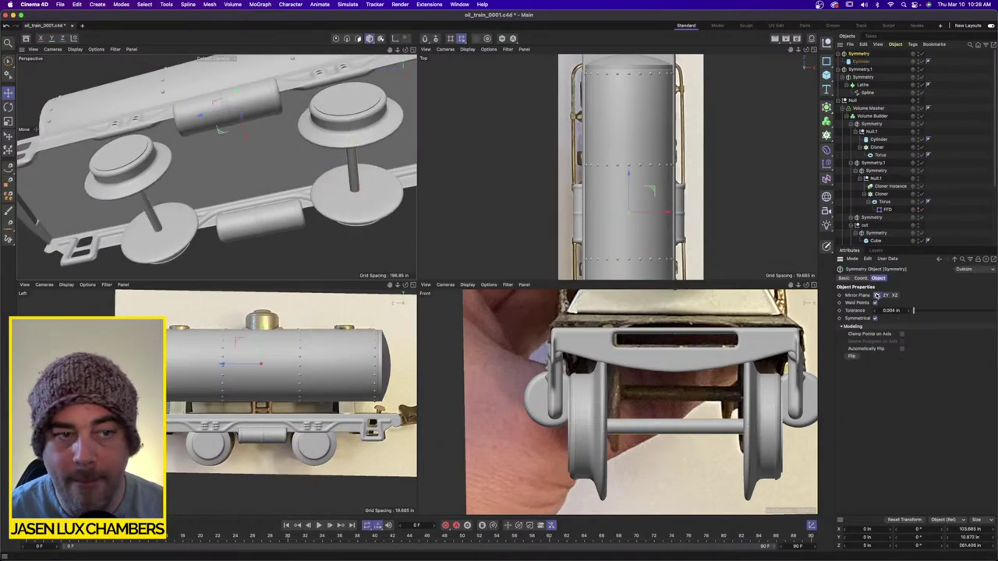
# Collapse the axle and wheel Symmetry objects and move both into the chassis Null group.
pyautogui.click(947, 207)
pyautogui.keyDown('alt'); pyautogui.moveTo(163, 180); pyautogui.dragTo(78, 185, button='right'); pyautogui.keyUp('alt')
pyautogui.keyDown('alt'); pyautogui.moveTo(77, 185); pyautogui.dragTo(233, 127); pyautogui.keyUp('alt')
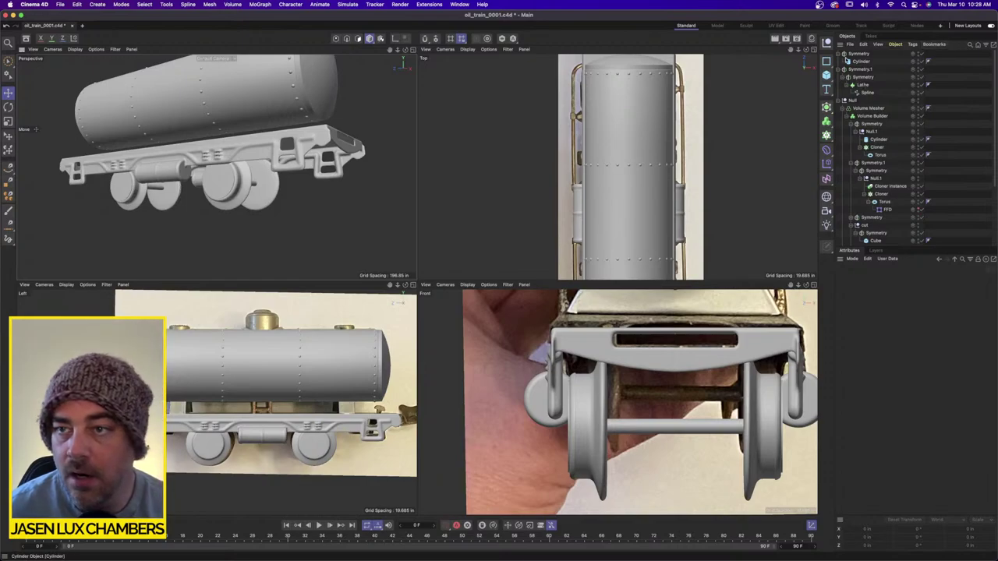
pyautogui.click(843, 53)
pyautogui.click(843, 62)
pyautogui.click(852, 61)
pyautogui.keyDown('shift'); pyautogui.click(856, 54); pyautogui.keyUp('shift')
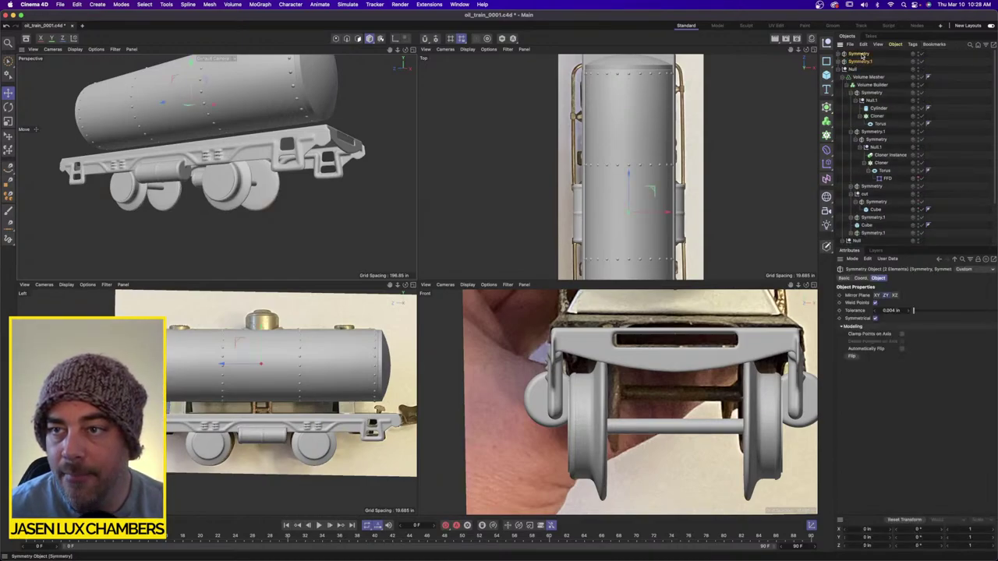
pyautogui.moveTo(857, 55); pyautogui.dragTo(855, 70)
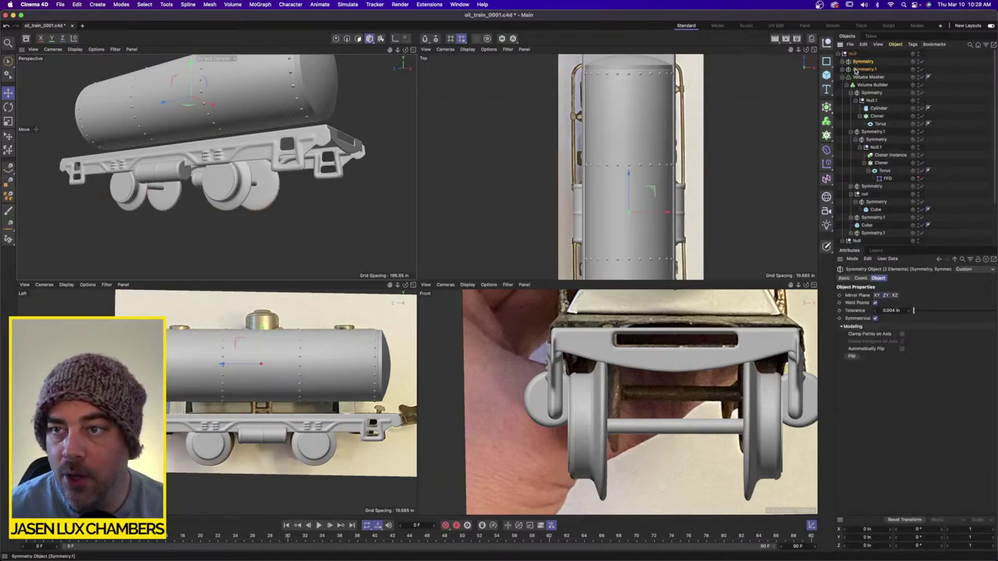
# Disable the chassis Volume Mesher and hide its Null group to expose the ladder on the Left view's reference photo.
pyautogui.click(922, 77)
pyautogui.click(951, 81)
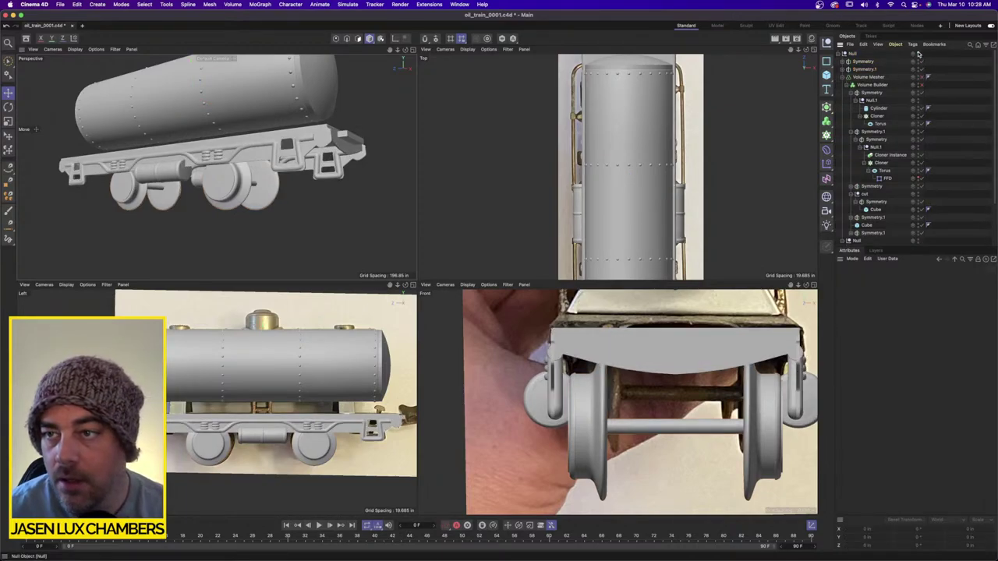
pyautogui.click(918, 53)
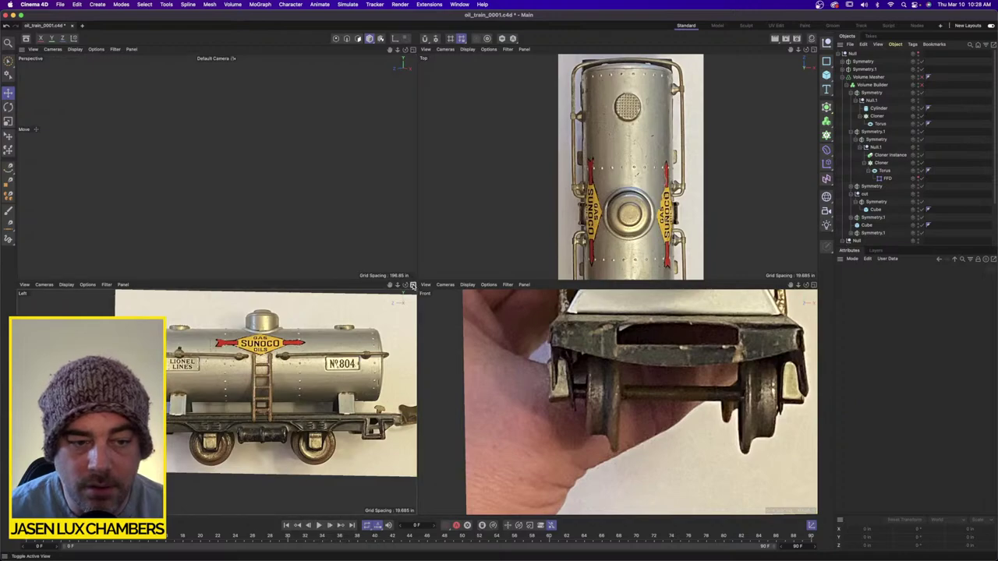
pyautogui.click(413, 285)
pyautogui.scroll(5, 471, 281)
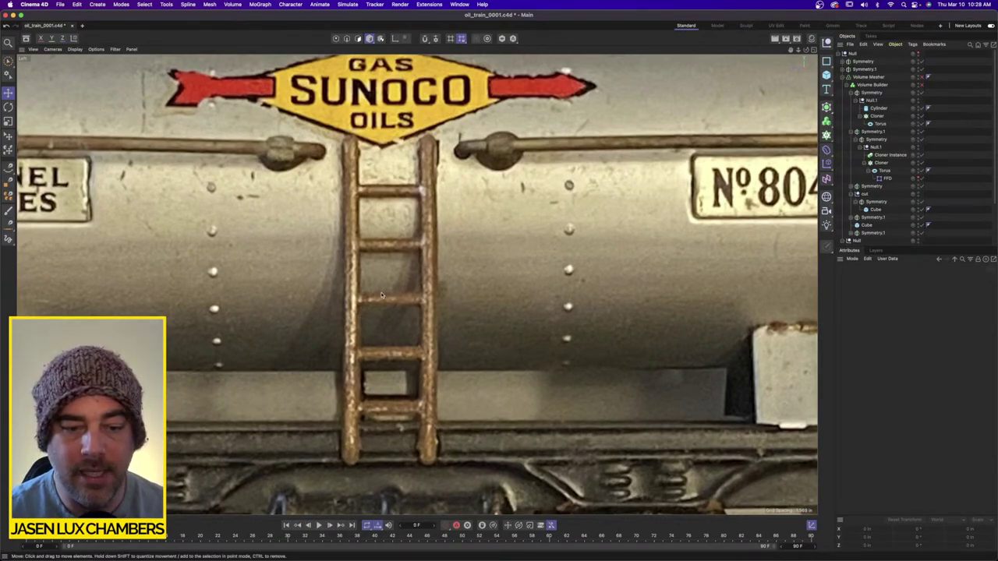
pyautogui.click(8, 169)
pyautogui.click(39, 180)
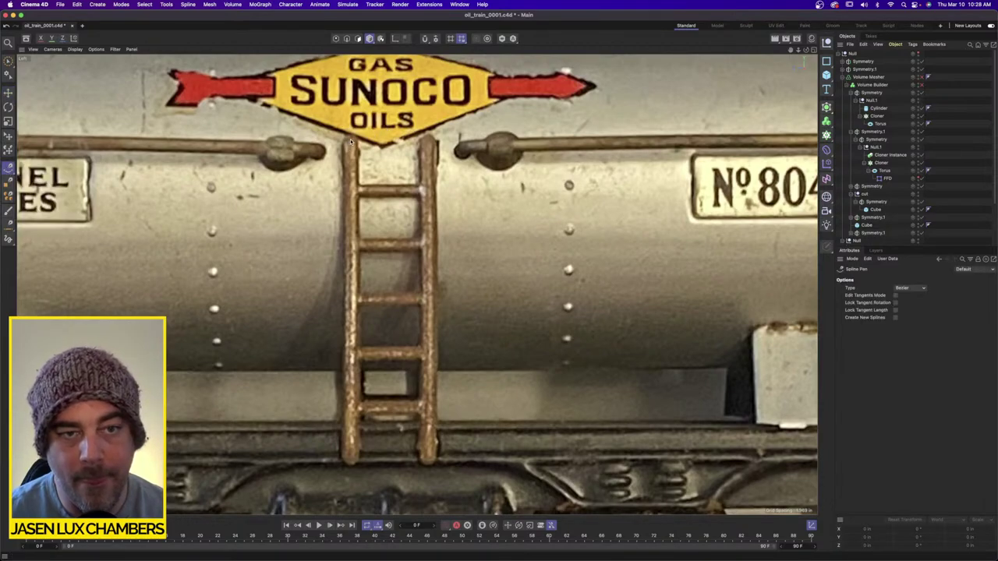
pyautogui.click(350, 140)
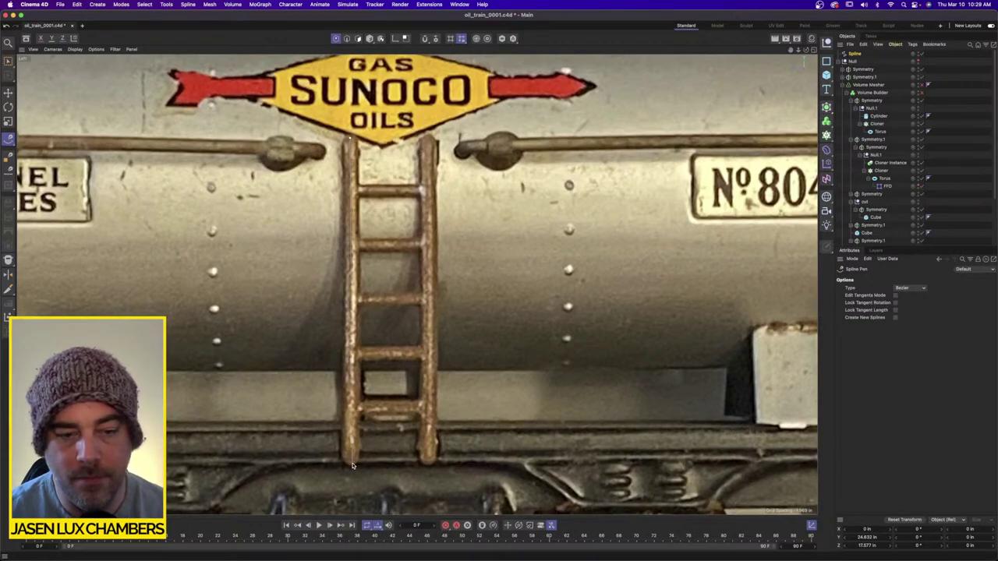
pyautogui.click(352, 464)
pyautogui.press('Escape')
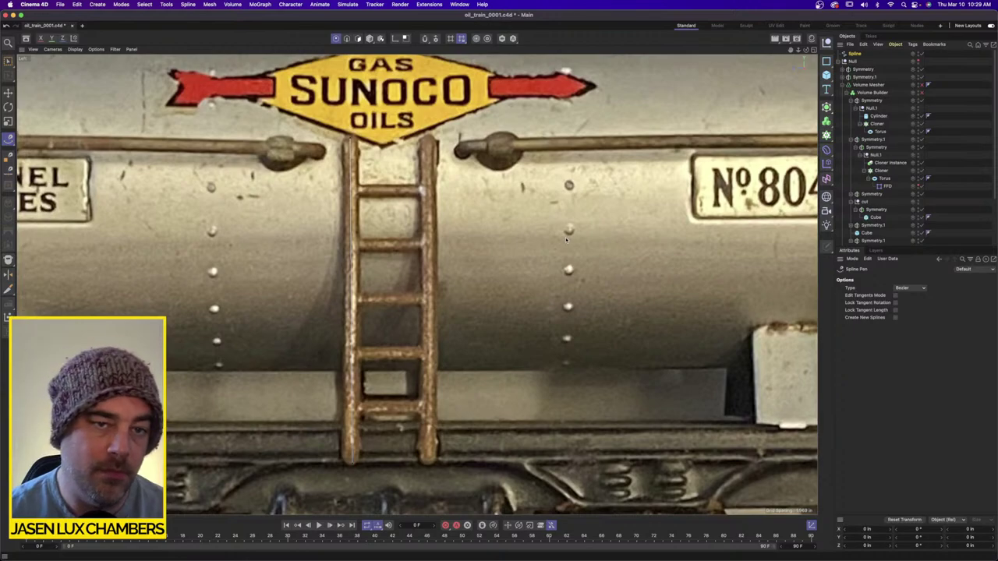
pyautogui.click(855, 53)
pyautogui.press('Delete')
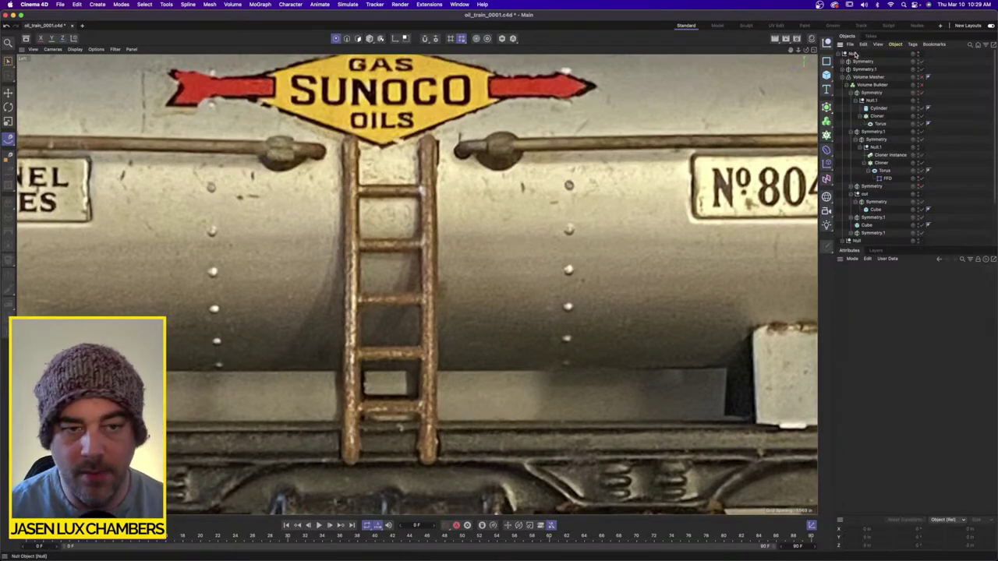
# Add a Cylinder primitive for the ladder rail and, in Model mode, thin it to a diameter of about 6.8 in.
pyautogui.click(826, 75)
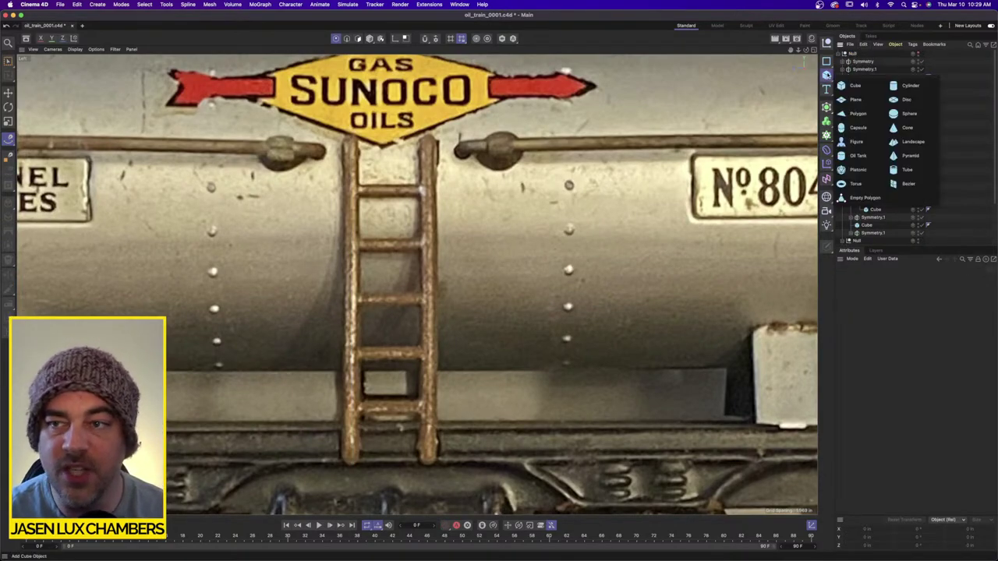
pyautogui.click(909, 86)
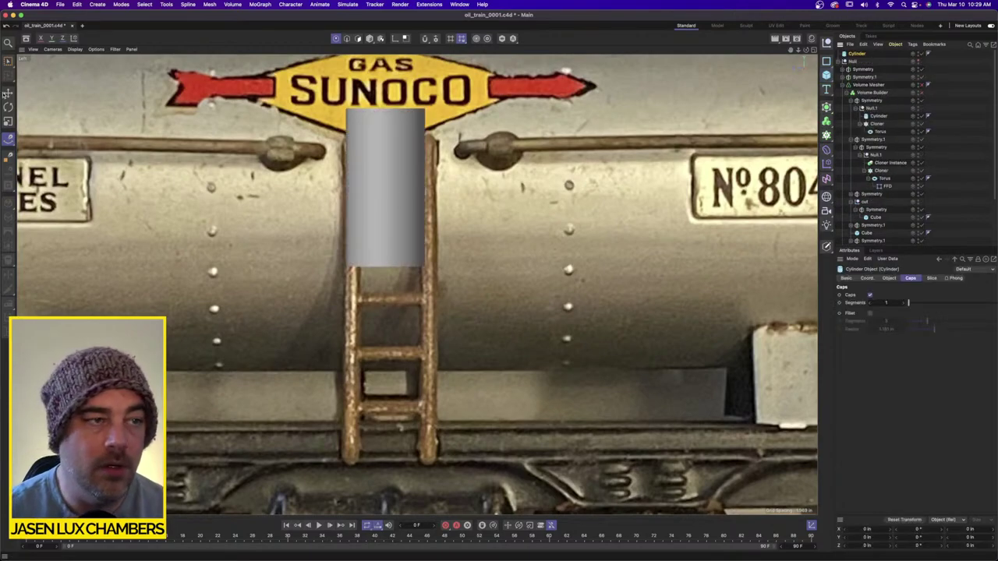
pyautogui.press('e')
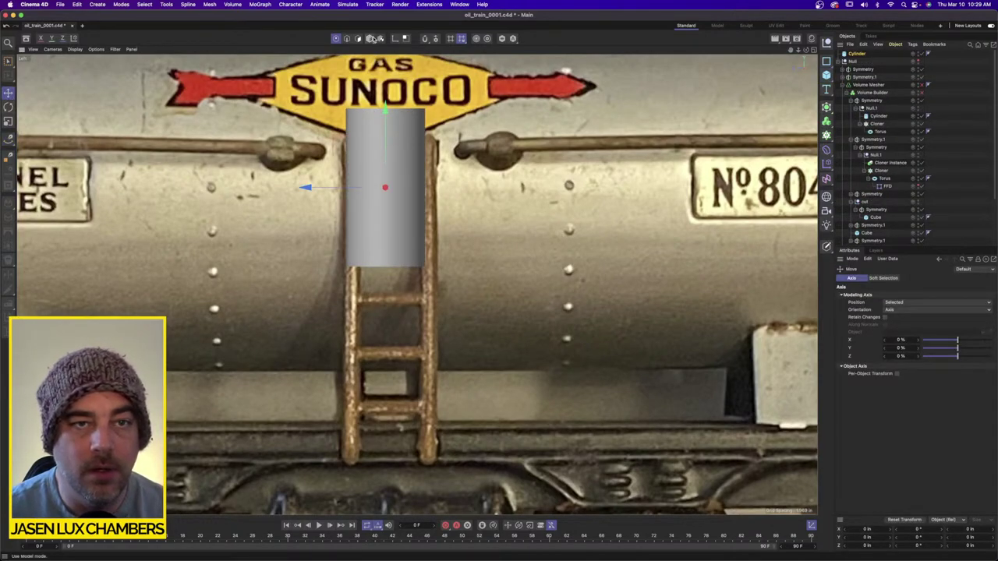
pyautogui.click(370, 38)
pyautogui.click(414, 118)
pyautogui.scroll(4, 414, 118)
pyautogui.keyDown('alt'); pyautogui.moveTo(414, 118); pyautogui.dragTo(411, 162, button='middle'); pyautogui.keyUp('alt')
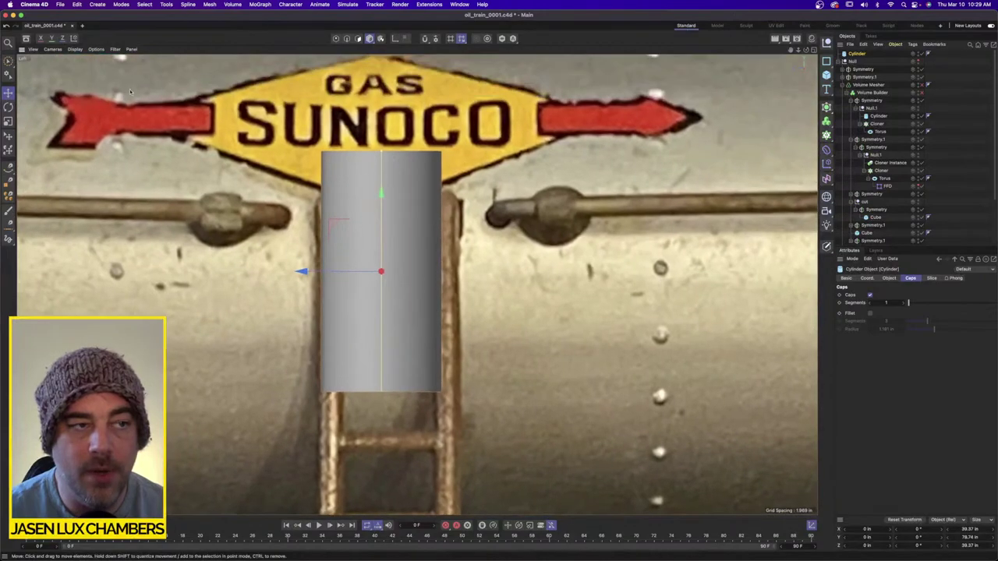
pyautogui.click(813, 49)
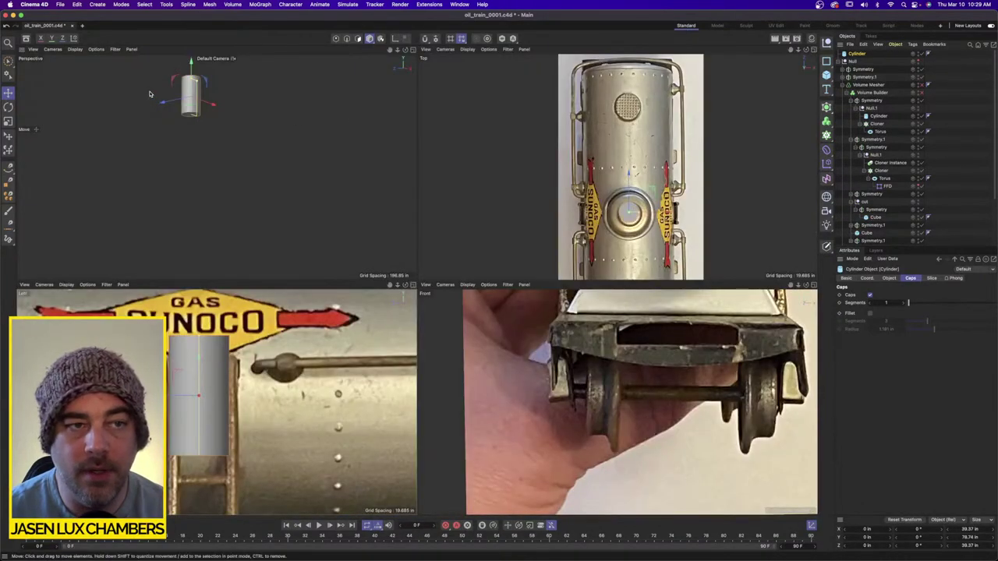
pyautogui.press('s')
pyautogui.moveTo(241, 95); pyautogui.dragTo(218, 92)
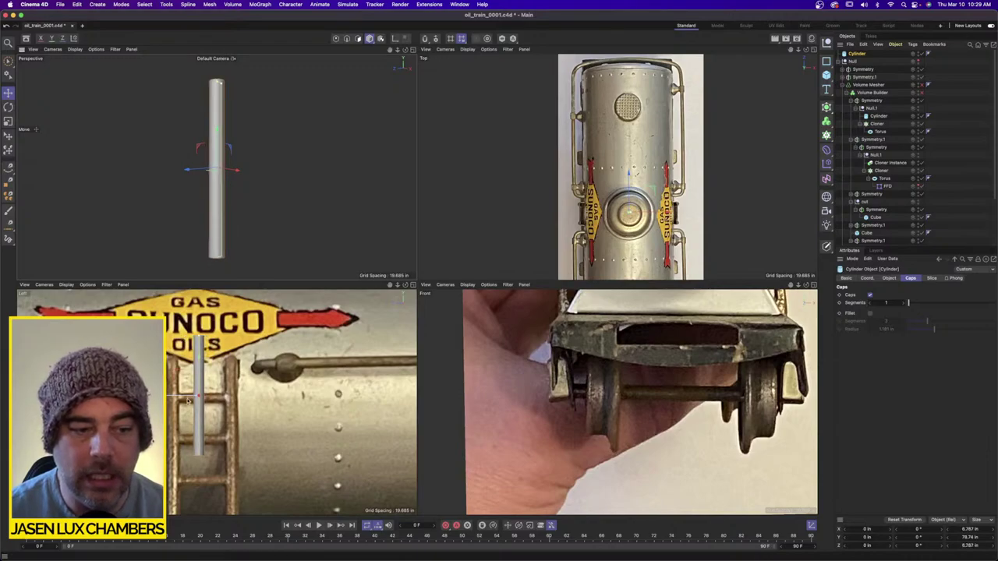
# Place the Cylinder over the ladder's left rail at about Y -55.8, Z 16.2 in and lengthen it to about 159.9 in.
pyautogui.moveTo(161, 396); pyautogui.dragTo(135, 396)
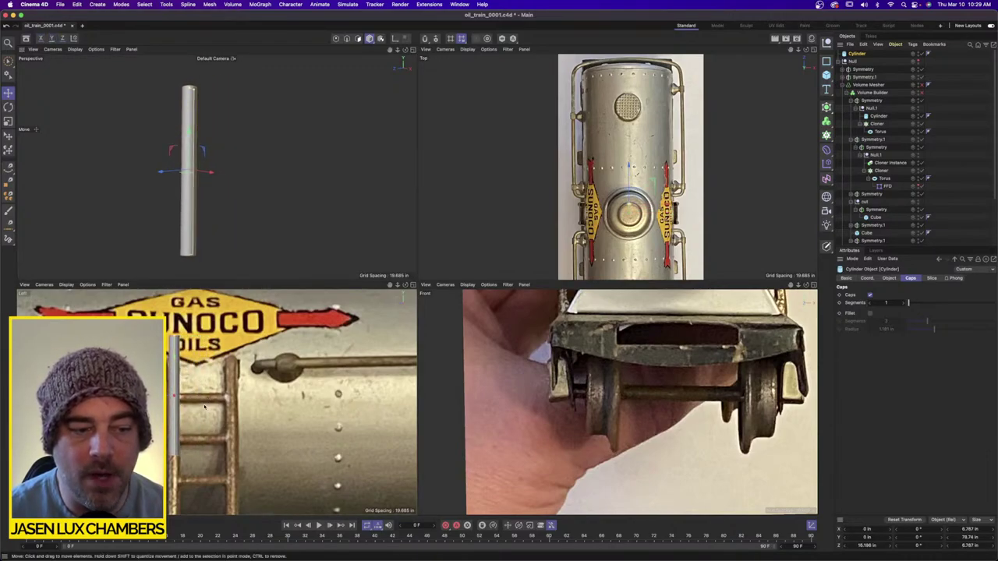
pyautogui.keyDown('alt'); pyautogui.moveTo(175, 375); pyautogui.dragTo(217, 325, button='middle'); pyautogui.keyUp('alt')
pyautogui.moveTo(217, 324); pyautogui.dragTo(215, 407)
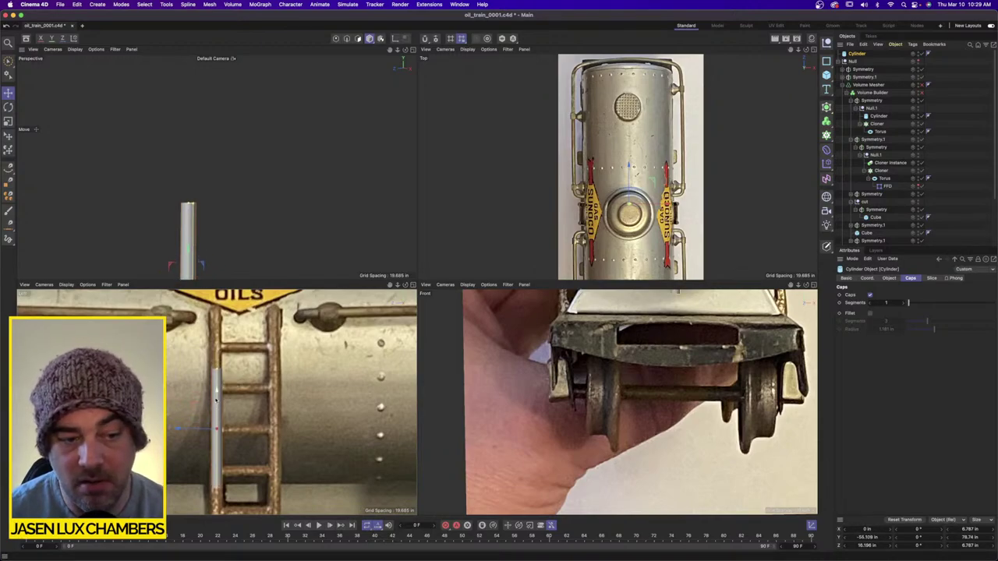
pyautogui.moveTo(216, 364); pyautogui.dragTo(219, 308)
pyautogui.scroll(-2, 268, 389)
pyautogui.keyDown('alt'); pyautogui.moveTo(269, 396); pyautogui.dragTo(296, 395, button='middle'); pyautogui.keyUp('alt')
pyautogui.moveTo(253, 317); pyautogui.dragTo(253, 315)
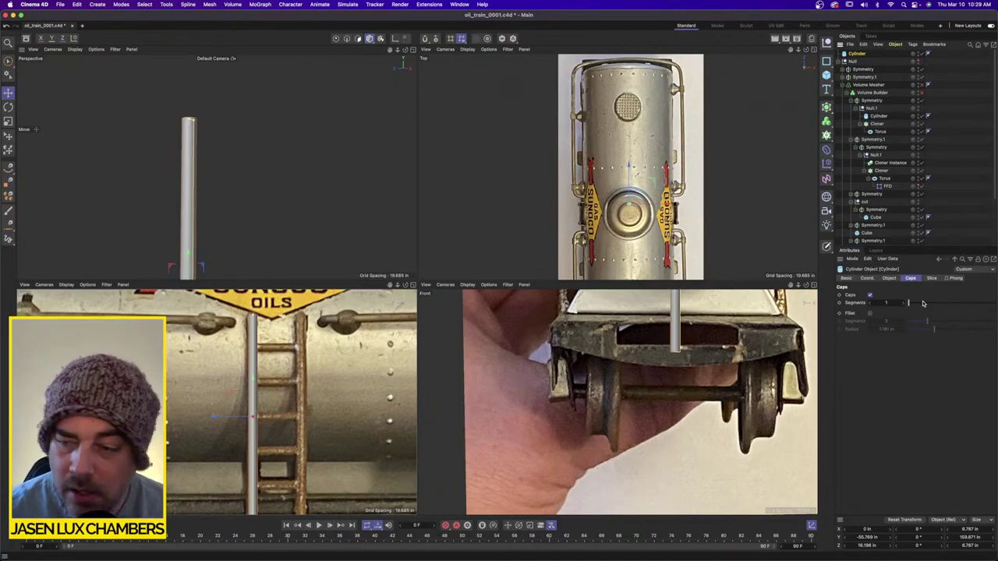
# Round the rail Cylinder's ends by enabling the cap fillet with 3 segments and a radius of 3.393 in.
pyautogui.click(869, 312)
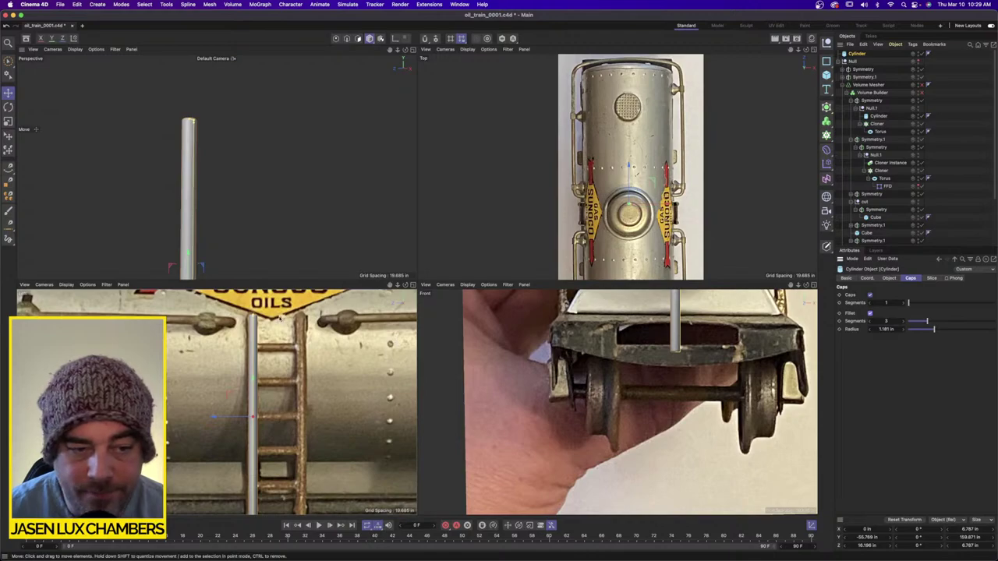
pyautogui.scroll(10, 279, 318)
pyautogui.moveTo(204, 351); pyautogui.dragTo(201, 364)
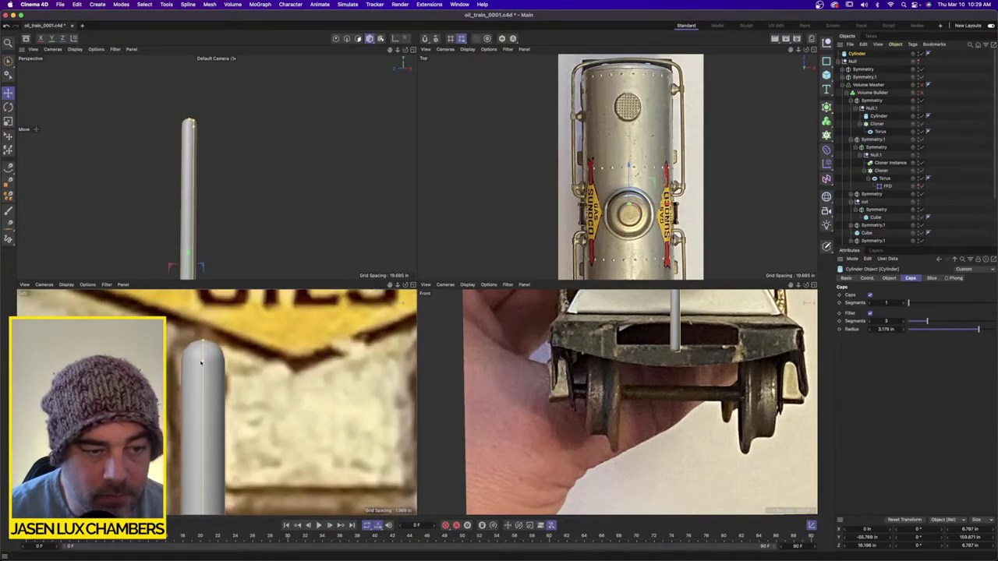
pyautogui.scroll(-10, 201, 363)
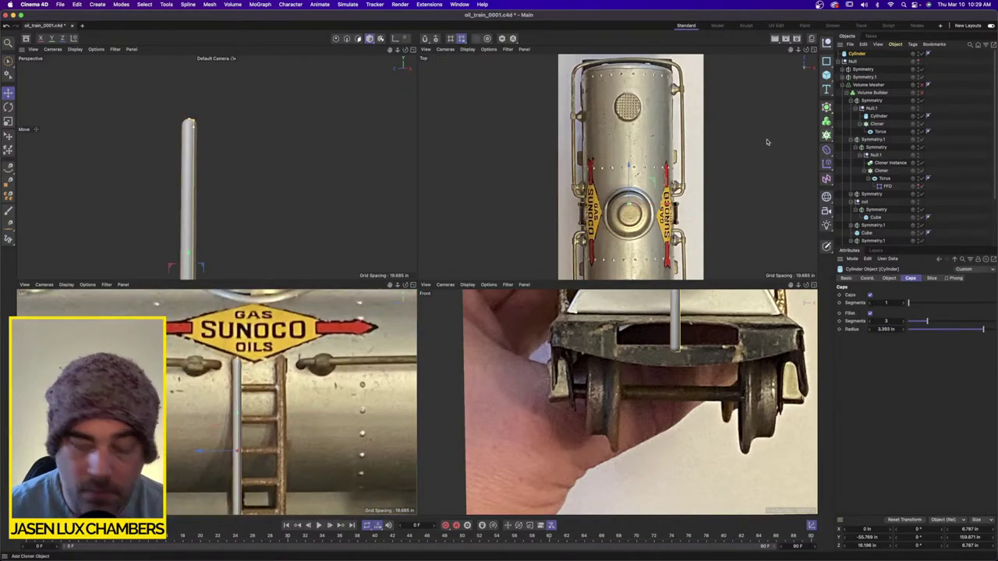
pyautogui.press('super+c')
pyautogui.press('super+v')
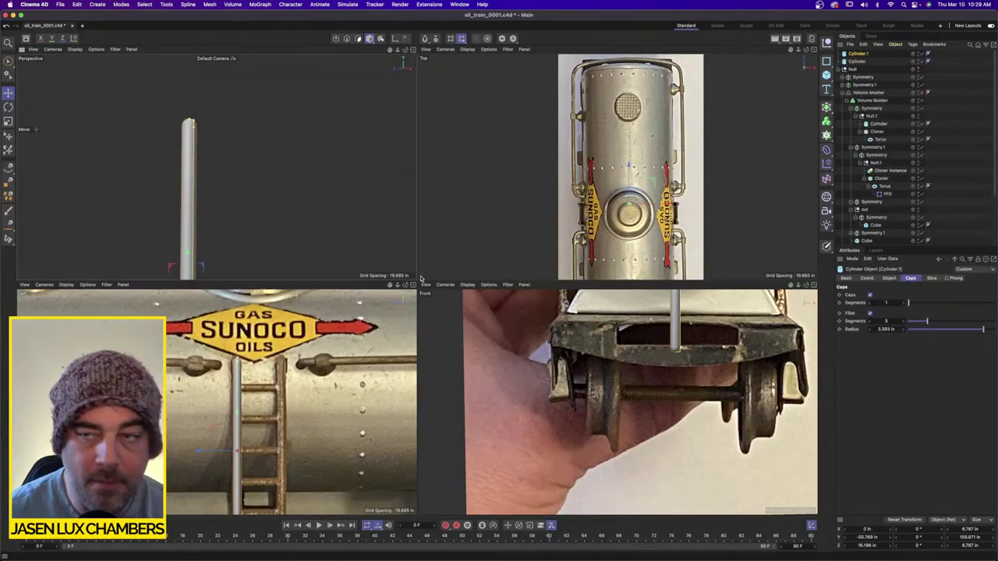
pyautogui.press('Delete')
# Nest the rail Cylinder under a new Symmetry object and mirror it across the XY plane to make the second rail.
pyautogui.click(857, 53)
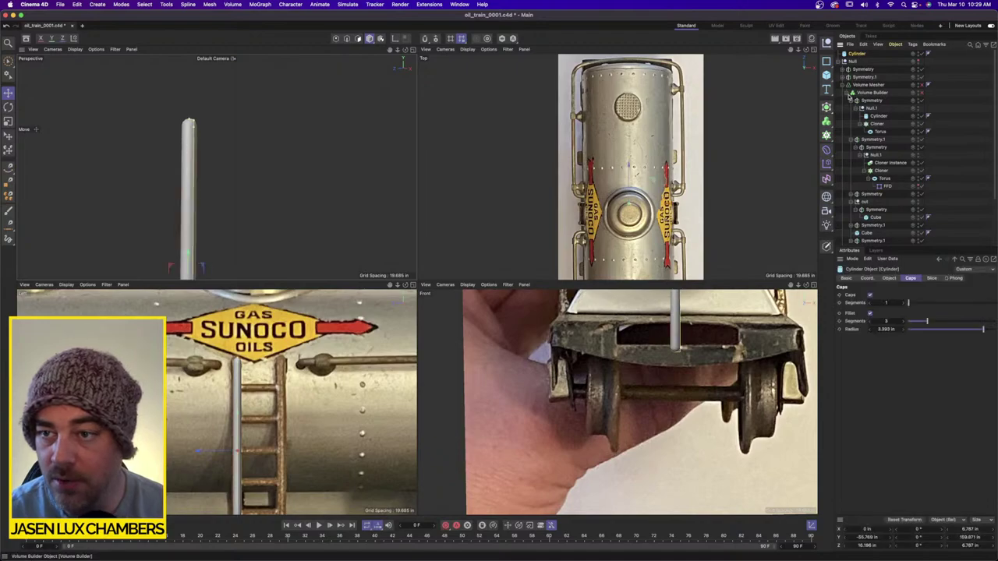
pyautogui.click(826, 106)
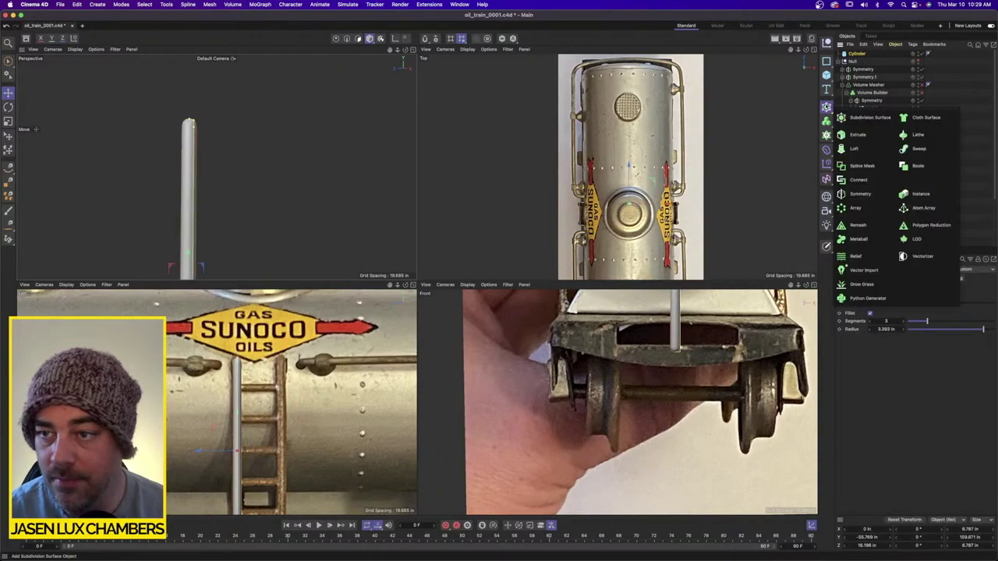
pyautogui.click(872, 201)
pyautogui.moveTo(863, 62); pyautogui.dragTo(866, 55)
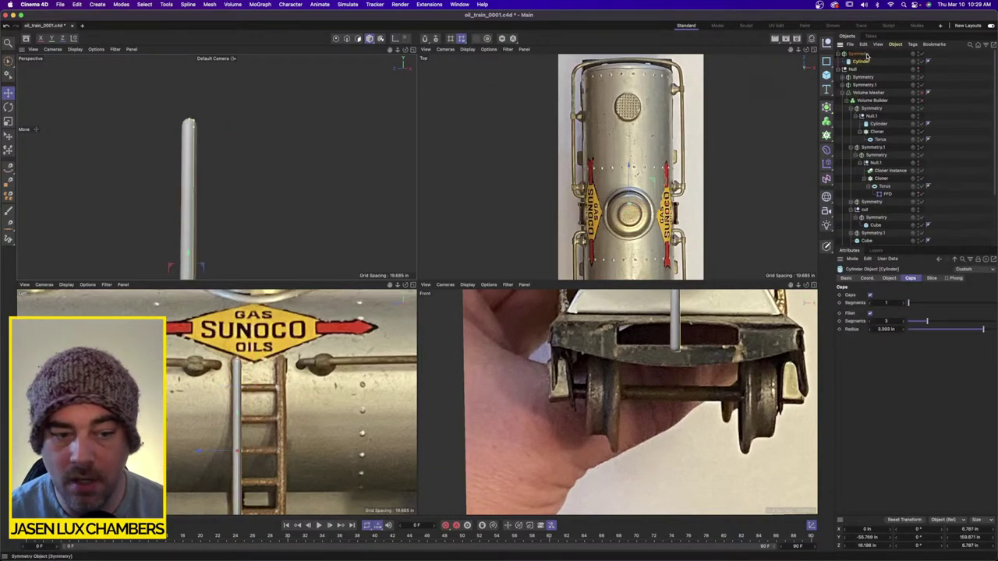
pyautogui.click(861, 54)
pyautogui.click(877, 295)
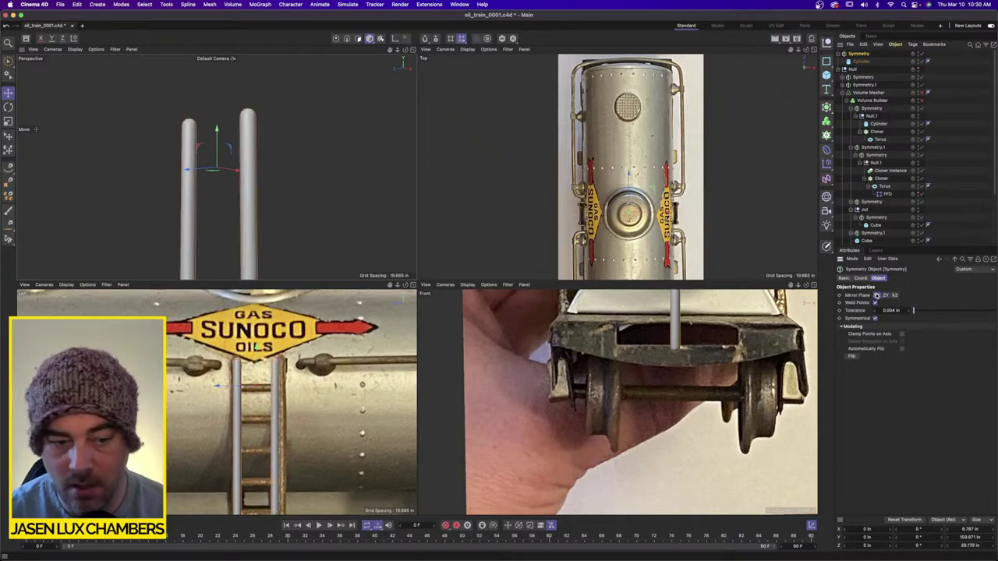
# Widen the gap between the mirrored ladder rails by moving the rail Cylinder out to about Z 18.9 in.
pyautogui.click(861, 60)
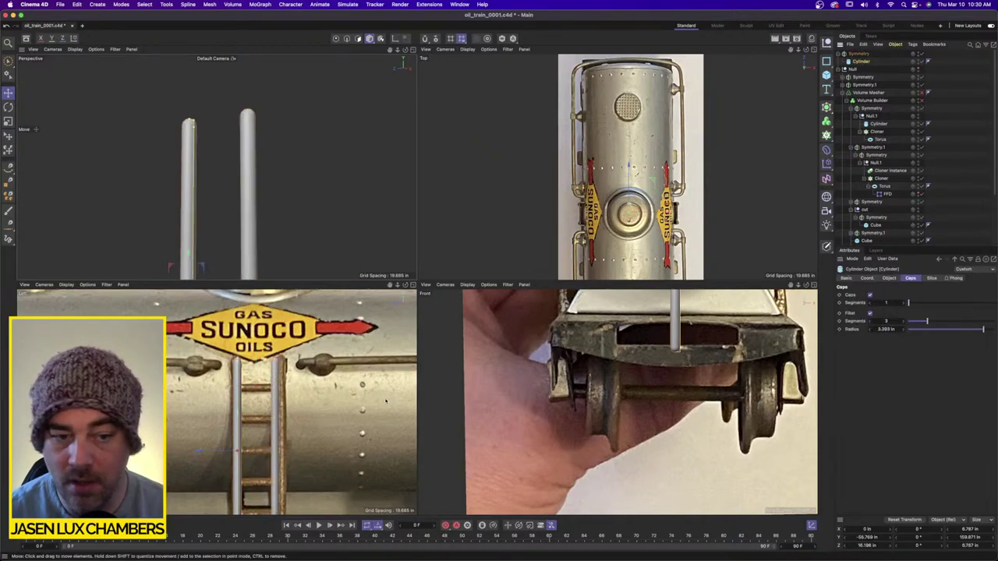
pyautogui.scroll(2, 267, 402)
pyautogui.scroll(2, 273, 404)
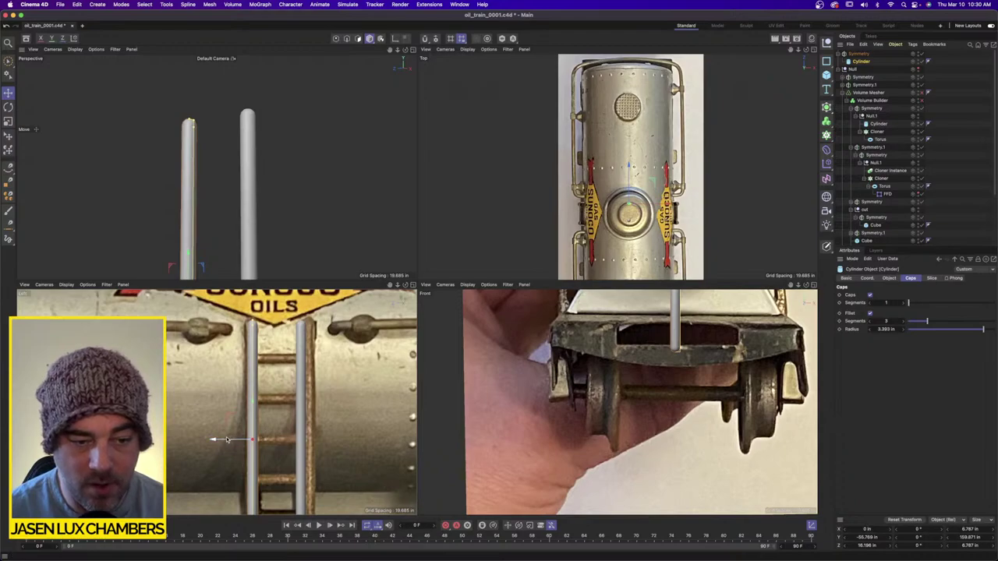
pyautogui.moveTo(226, 440); pyautogui.dragTo(221, 440)
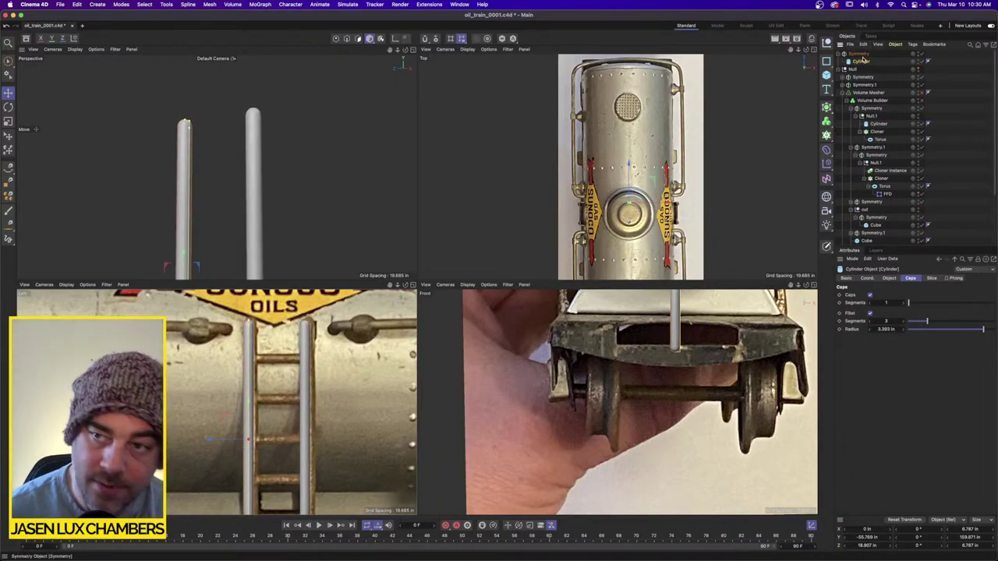
# Duplicate the rail Cylinder outside the Symmetry and nest the copy under a new Cloner placed at the Cylinder's own position.
pyautogui.press('super+v')
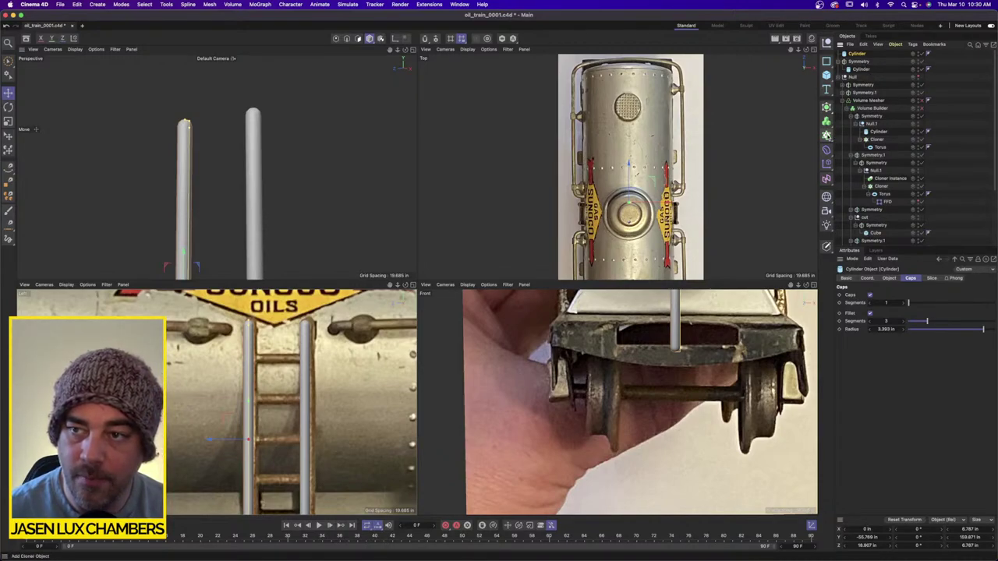
pyautogui.click(826, 134)
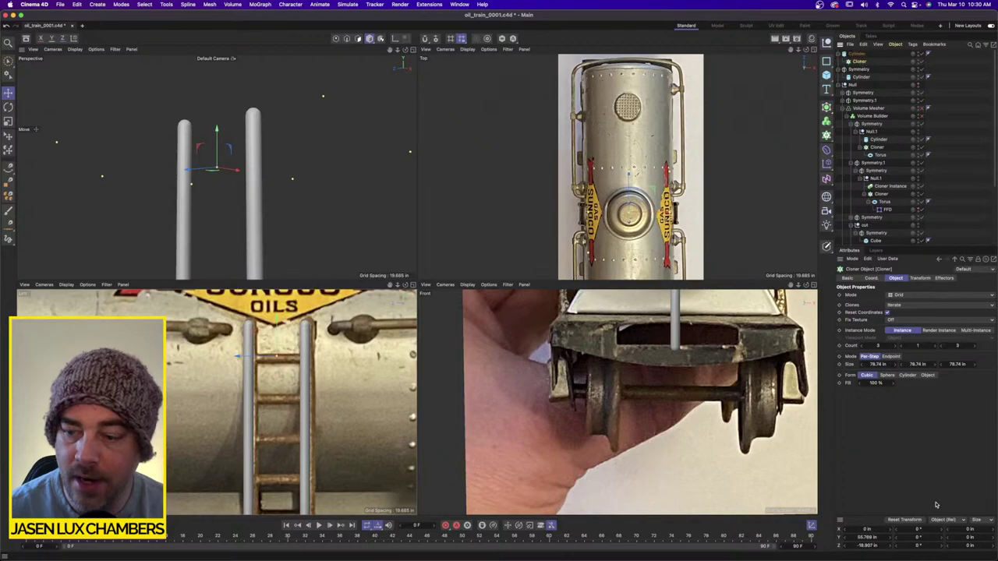
pyautogui.doubleClick(871, 540)
pyautogui.write('0')
pyautogui.press('Tab')
pyautogui.write('0')
pyautogui.press('Return')
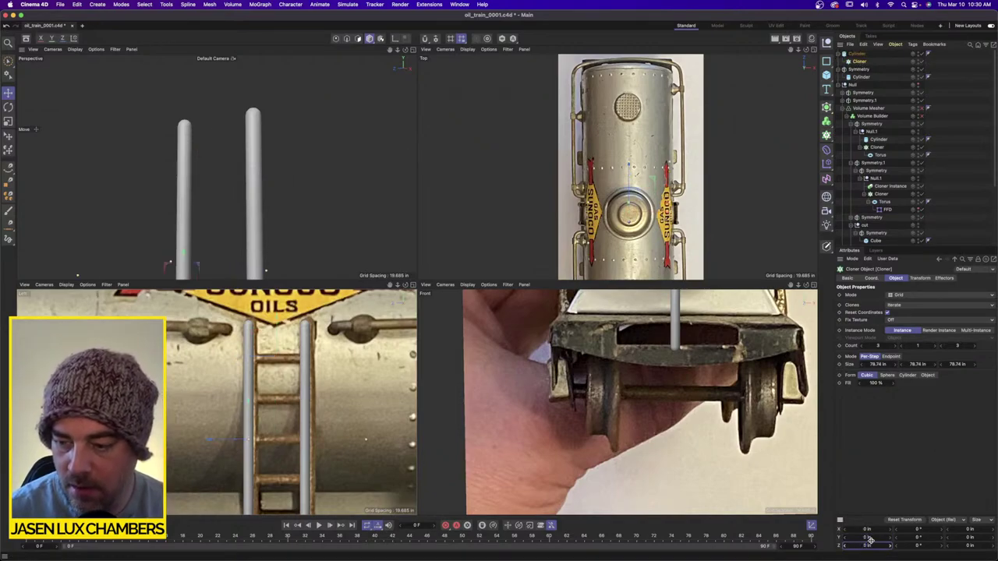
pyautogui.moveTo(861, 62)
pyautogui.mouseDown()
pyautogui.moveTo(864, 54)
pyautogui.moveTo(865, 63)
pyautogui.mouseUp()
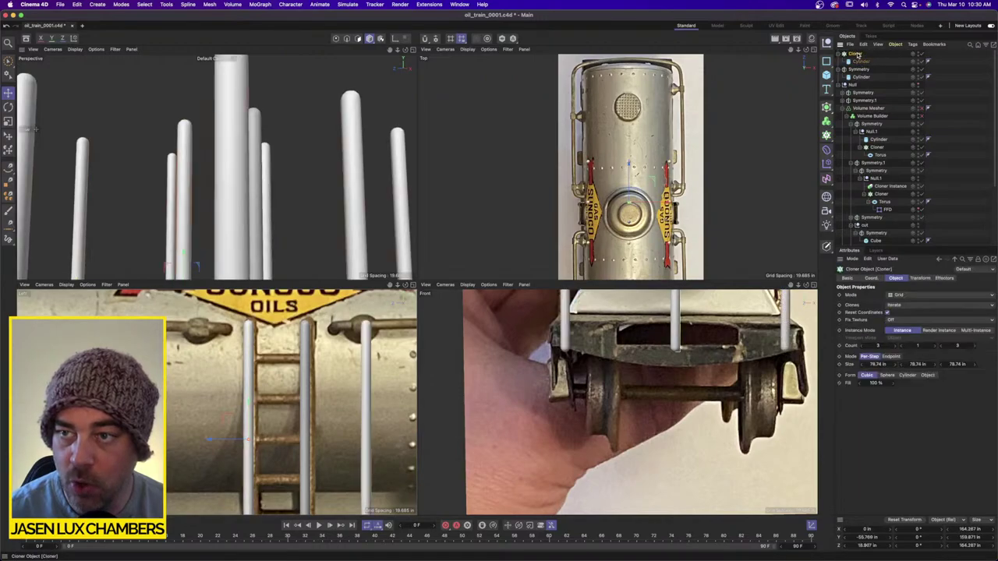
# Set the Cloner to Linear mode.
pyautogui.click(909, 297)
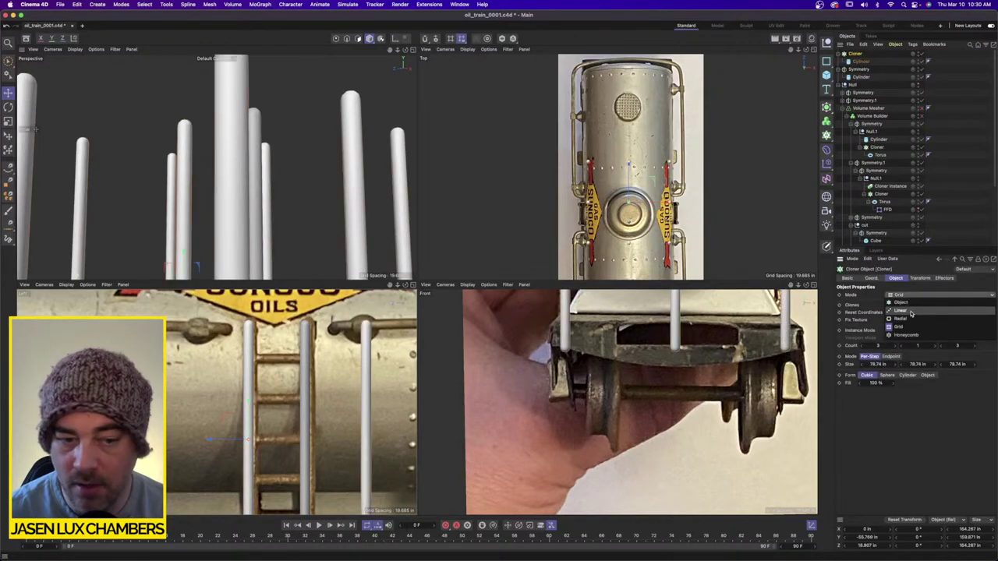
pyautogui.click(905, 309)
pyautogui.scroll(-3, 221, 399)
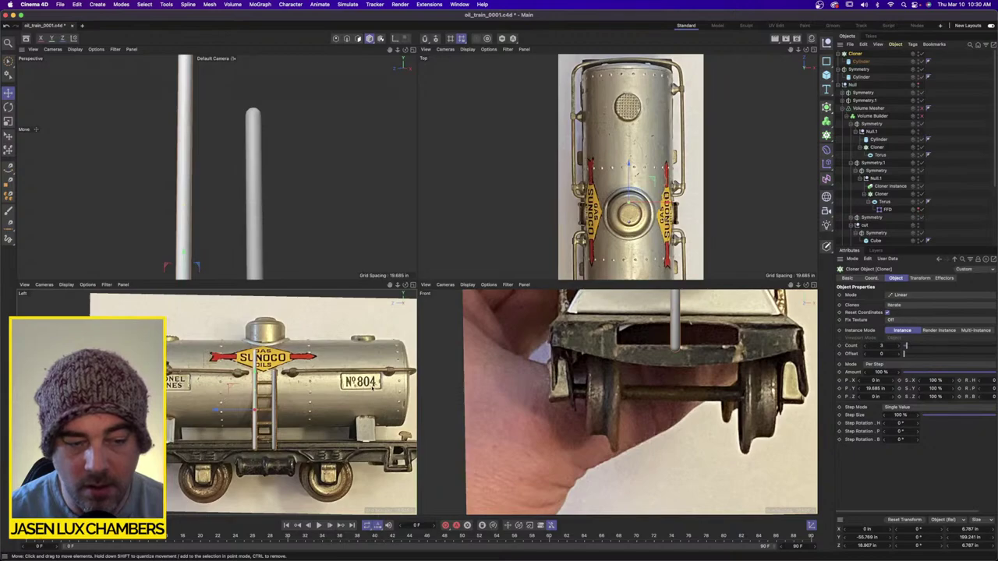
# Try to lay the clones horizontally with a 90° pitch in the Cloner's transform, and reset the pitch to 0°.
pyautogui.click(863, 62)
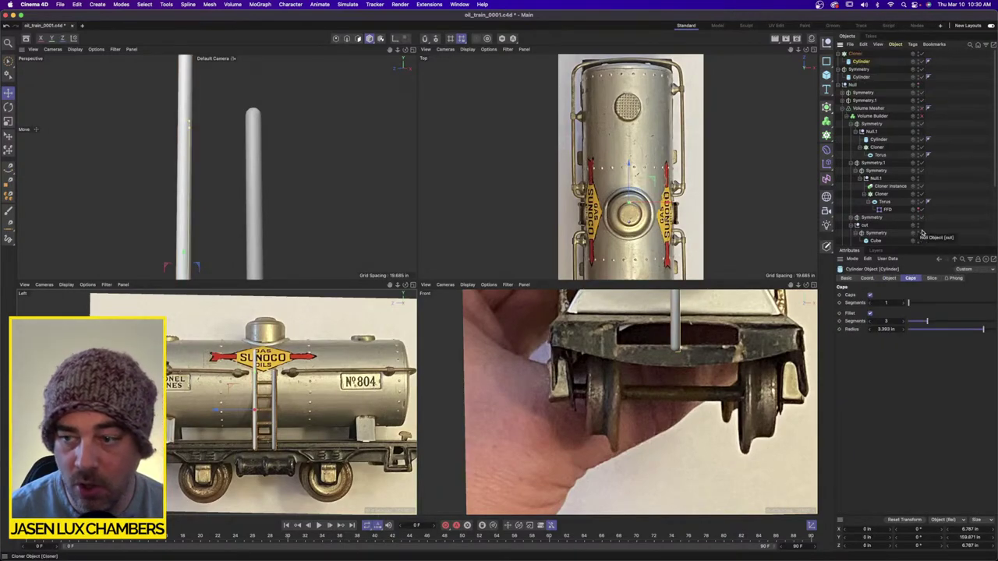
pyautogui.click(852, 53)
pyautogui.click(920, 278)
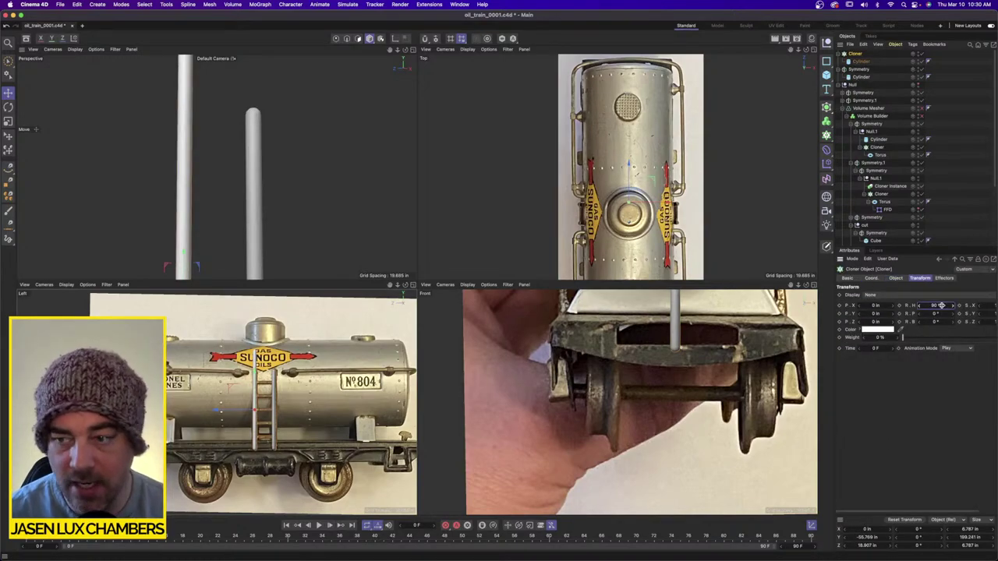
pyautogui.press('super+z')
pyautogui.doubleClick(942, 314)
pyautogui.write('90')
pyautogui.press('Return')
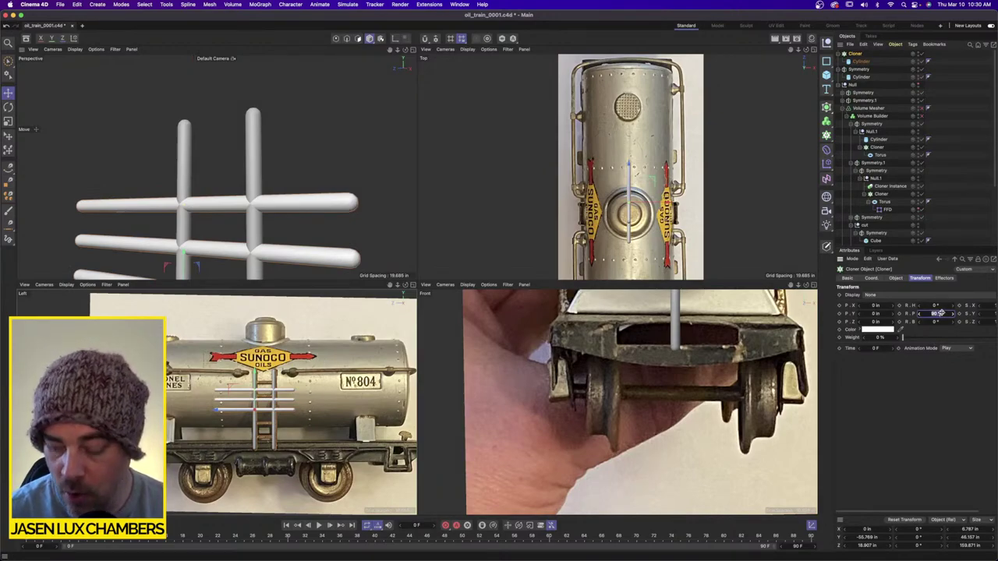
pyautogui.write('0')
pyautogui.press('Return')
# Group the Cloner's Cylinder under a Null and set the Cylinder's pitch to 90° so it lies horizontally as a rung.
pyautogui.click(866, 63)
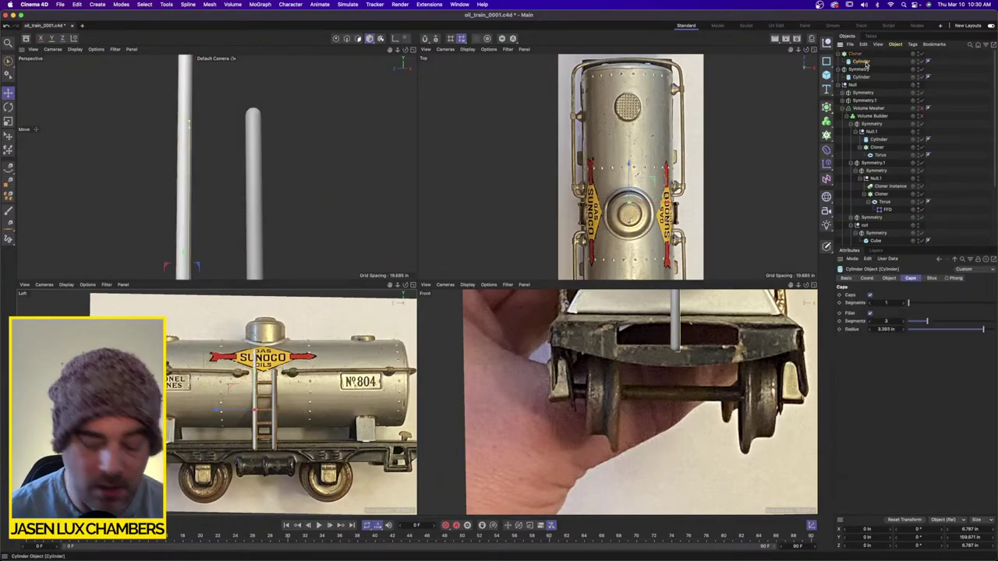
pyautogui.hotkey('alt', 'g')
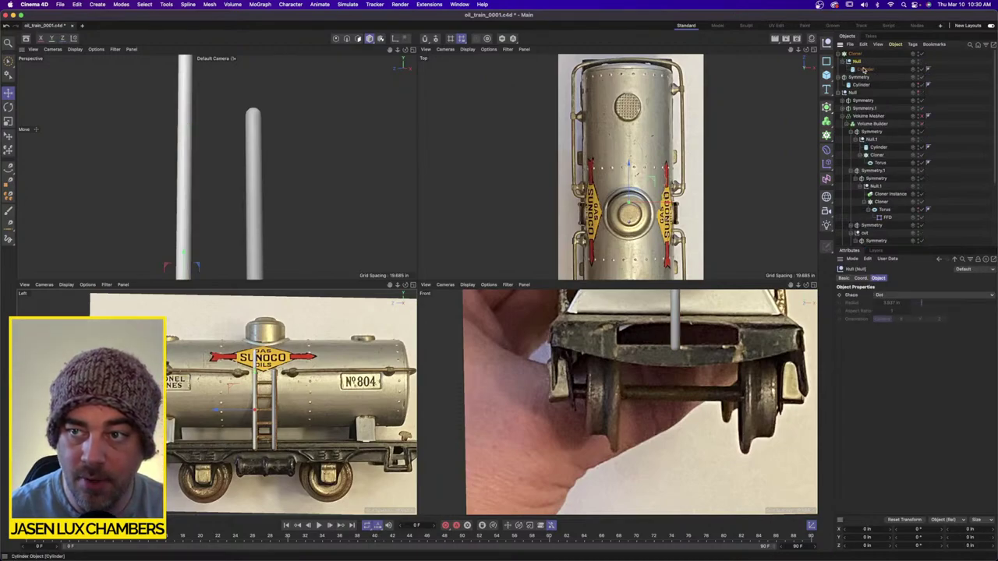
pyautogui.click(863, 69)
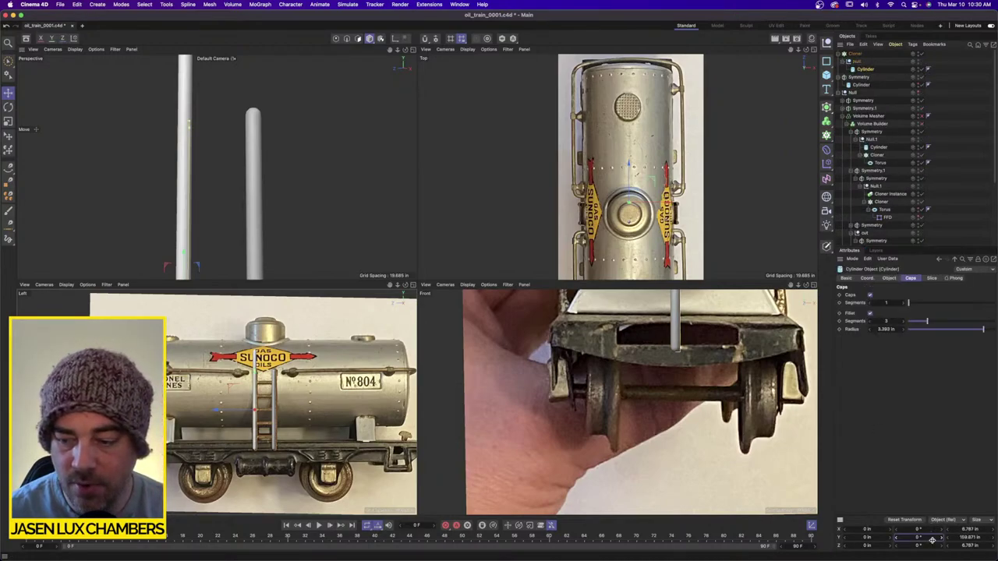
pyautogui.write('90')
pyautogui.press('Return')
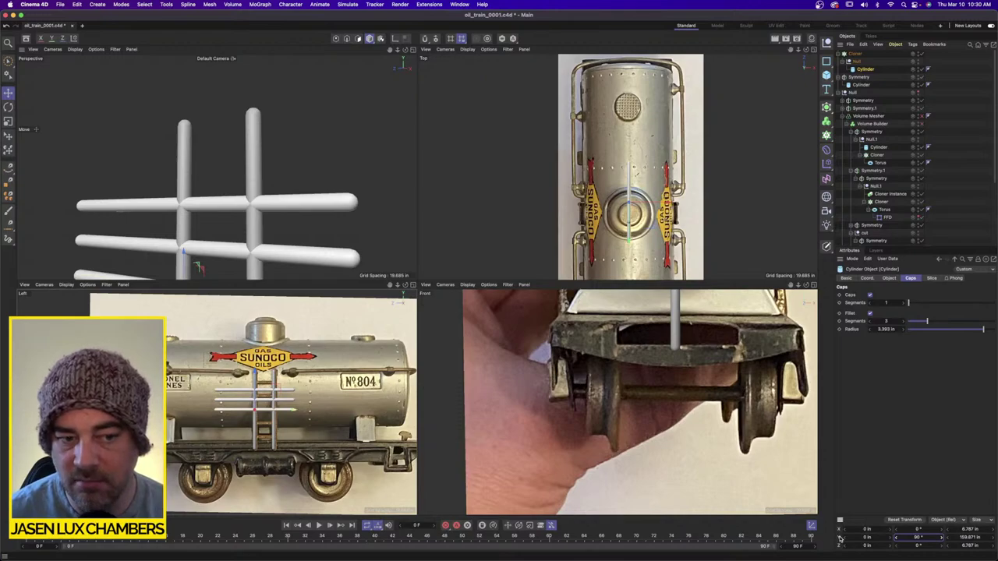
# Center the Cloner between the rails near the ladder's lower end, at about Y -107.5 in and Z 0 in.
pyautogui.click(856, 62)
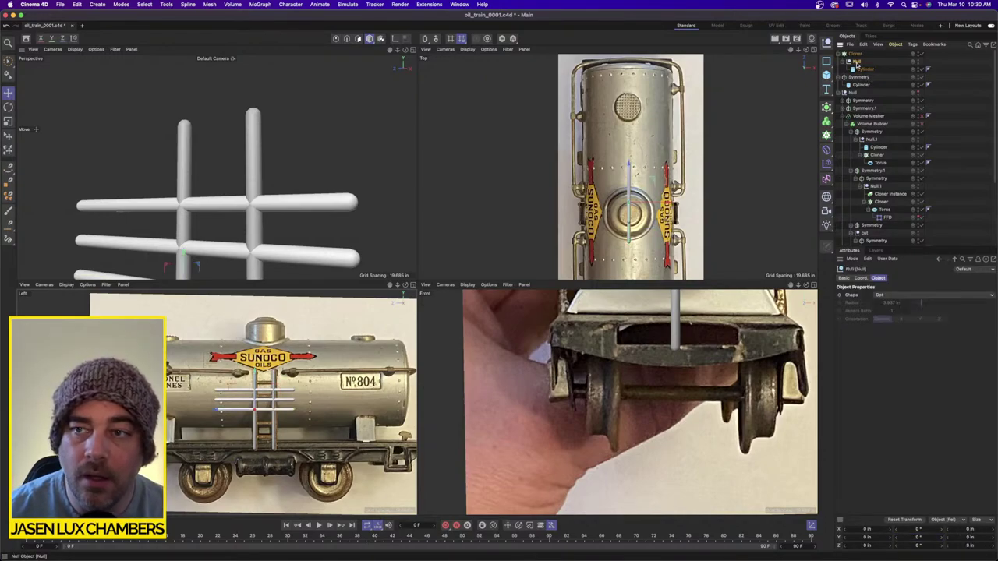
pyautogui.click(855, 54)
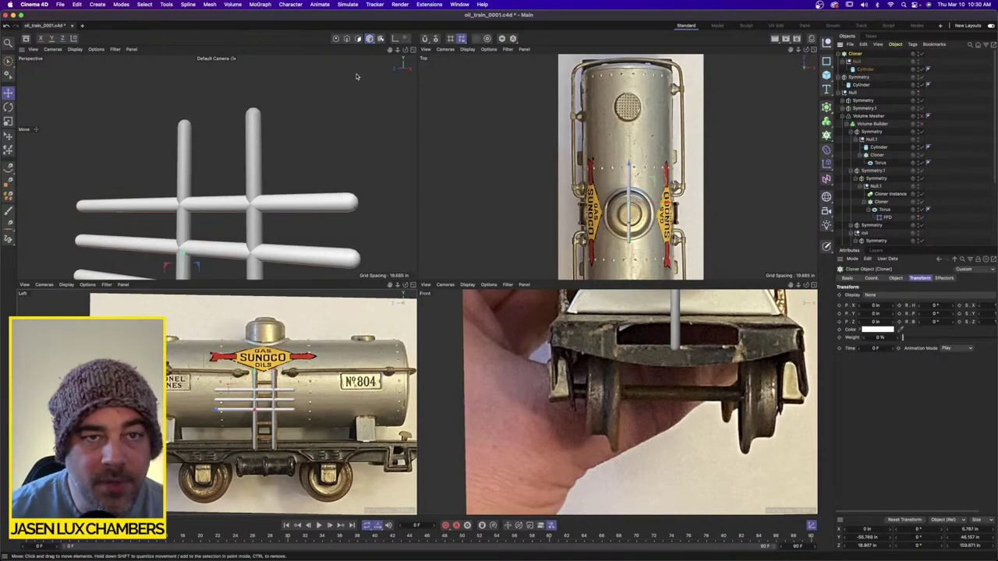
pyautogui.moveTo(298, 358); pyautogui.dragTo(310, 385)
pyautogui.scroll(10, 283, 423)
pyautogui.moveTo(311, 420)
pyautogui.mouseDown()
pyautogui.moveTo(305, 410)
pyautogui.moveTo(305, 418)
pyautogui.mouseUp()
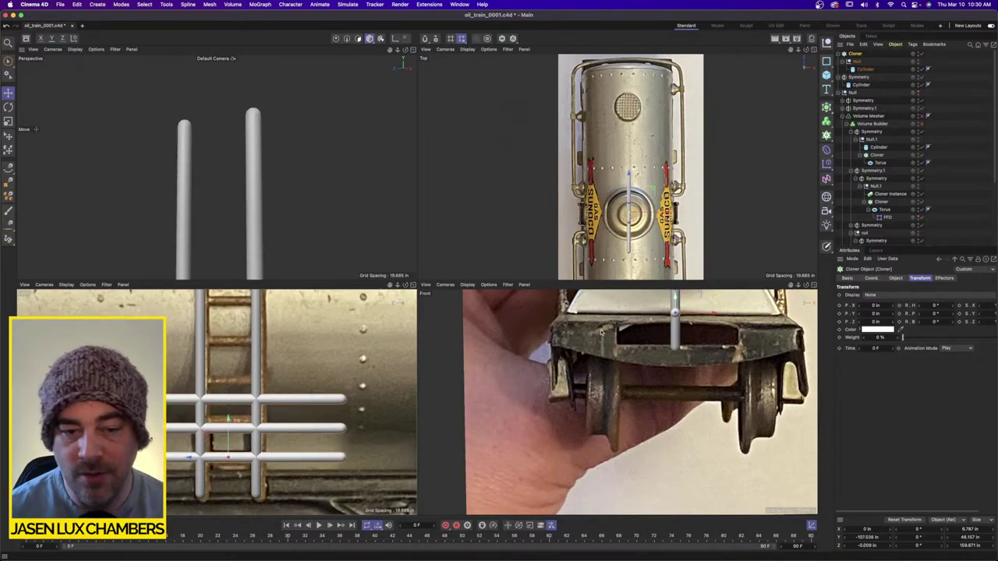
# Disable the rung Cylinder's cap fillet and shorten it to about 42 in so it spans just the two rails.
pyautogui.click(413, 285)
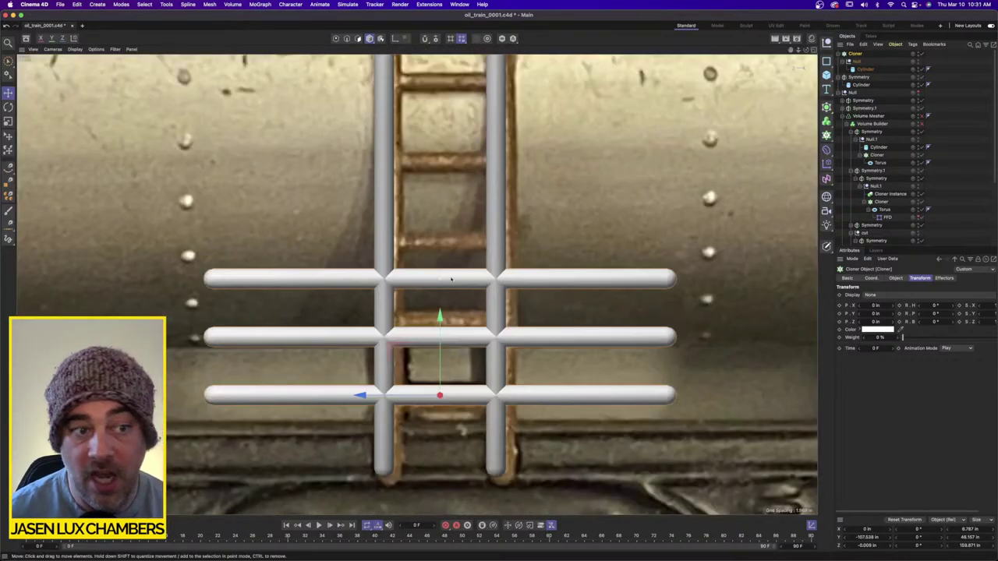
pyautogui.click(867, 69)
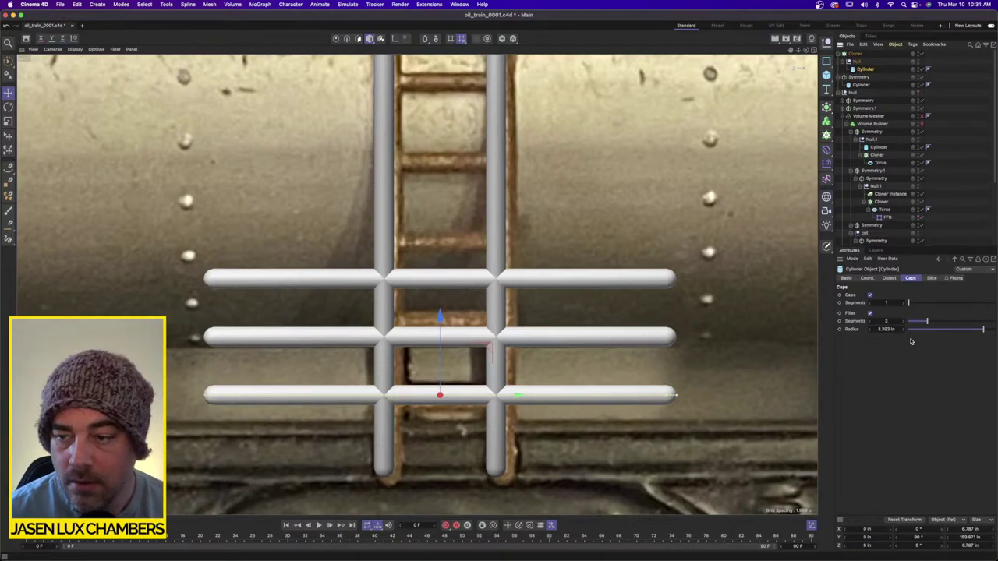
pyautogui.click(870, 313)
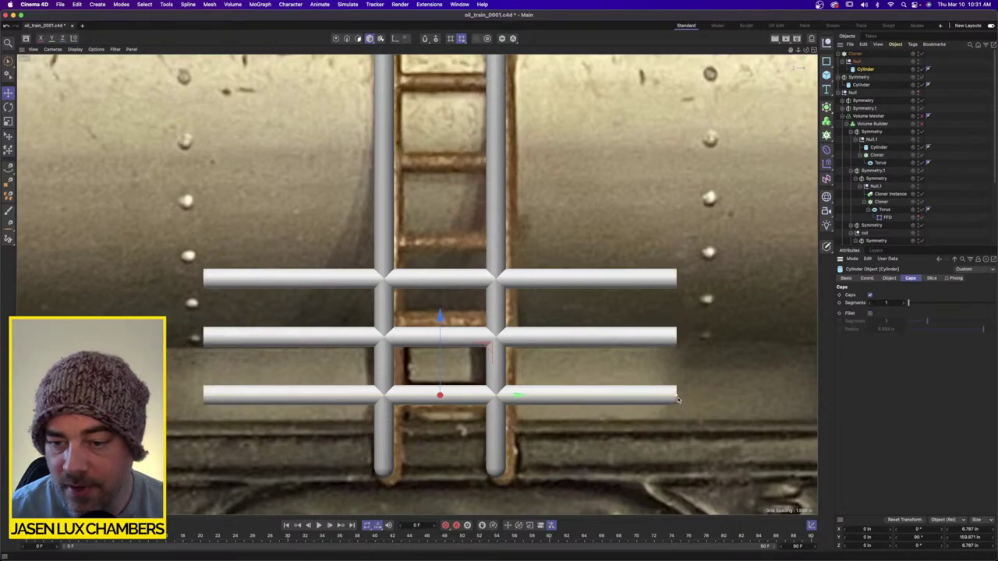
pyautogui.moveTo(676, 395); pyautogui.dragTo(503, 397)
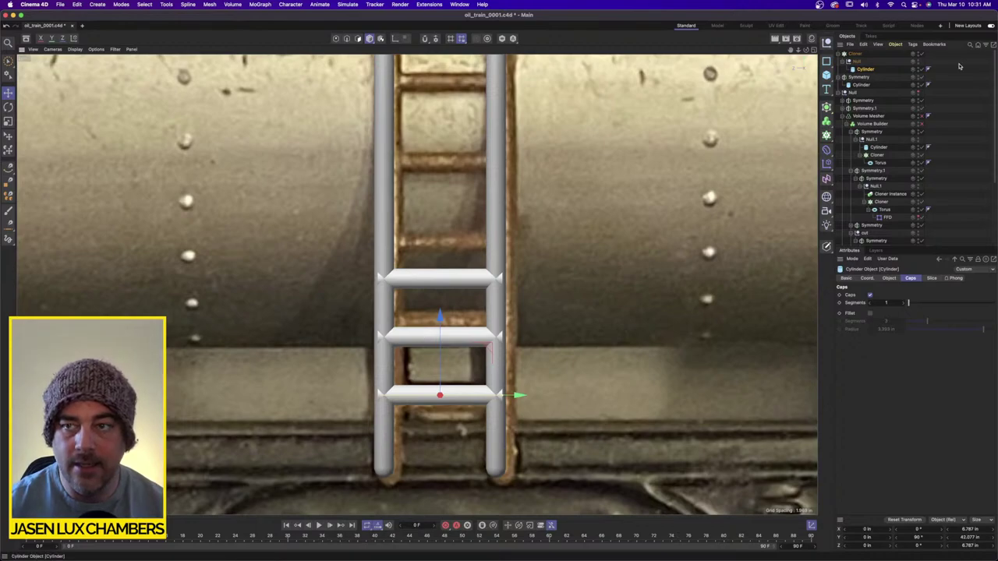
# Set the Cloner's vertical spacing to about 24.7 in and its count to 5 rungs.
pyautogui.click(857, 54)
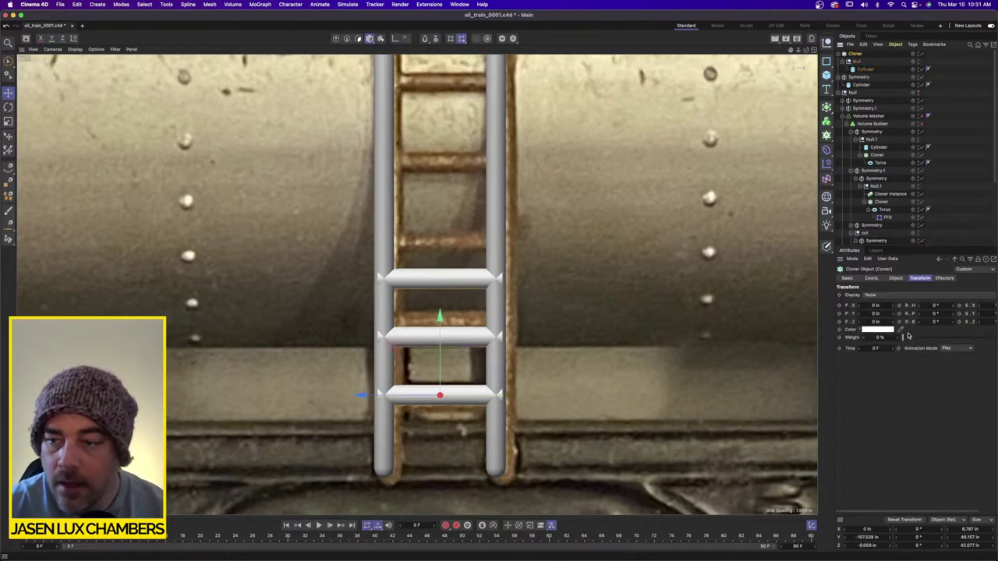
pyautogui.click(896, 279)
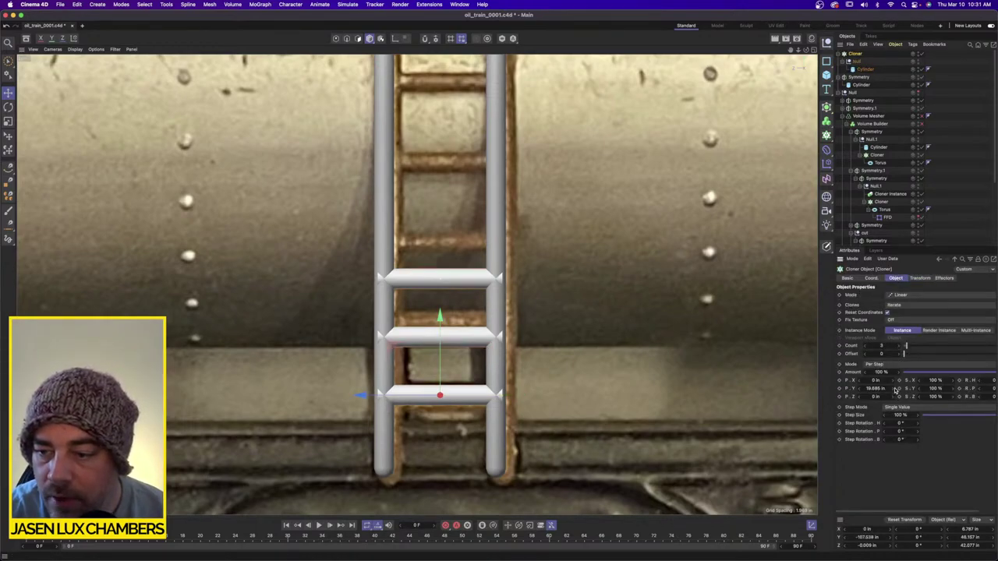
pyautogui.moveTo(895, 390); pyautogui.dragTo(892, 389)
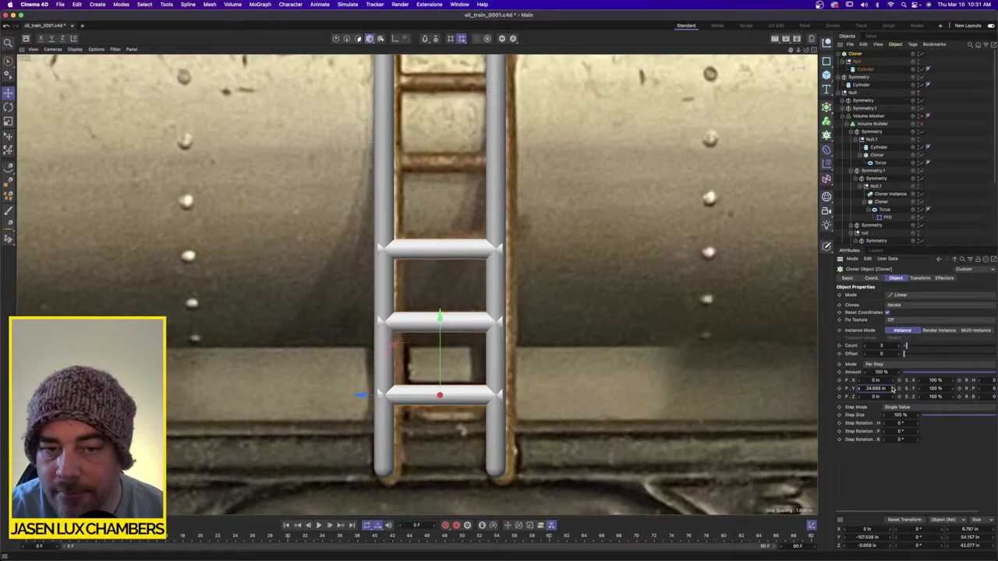
pyautogui.scroll(-4, 496, 219)
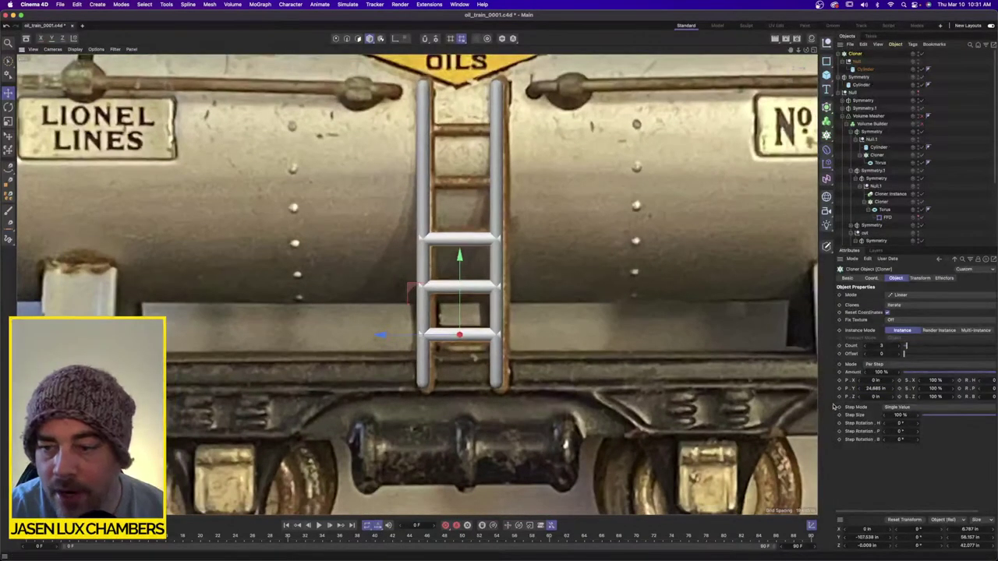
pyautogui.moveTo(884, 345); pyautogui.dragTo(886, 345)
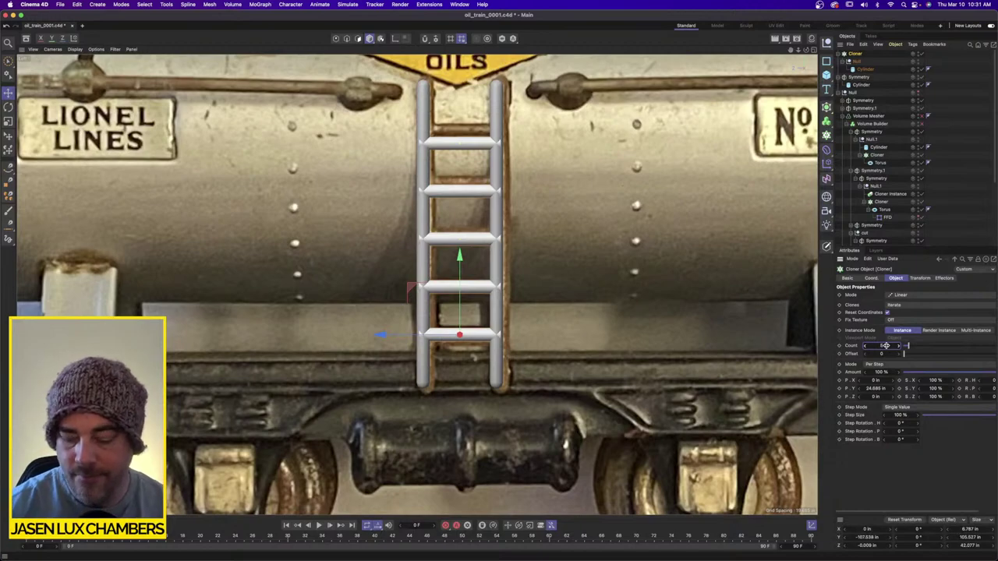
# Spread the rungs to a vertical spacing of about 26.5 in to match the photo, with the Z offset set to 0.
pyautogui.moveTo(459, 145)
pyautogui.mouseDown()
pyautogui.moveTo(494, 155)
pyautogui.moveTo(461, 147)
pyautogui.moveTo(458, 131)
pyautogui.moveTo(435, 131)
pyautogui.mouseUp()
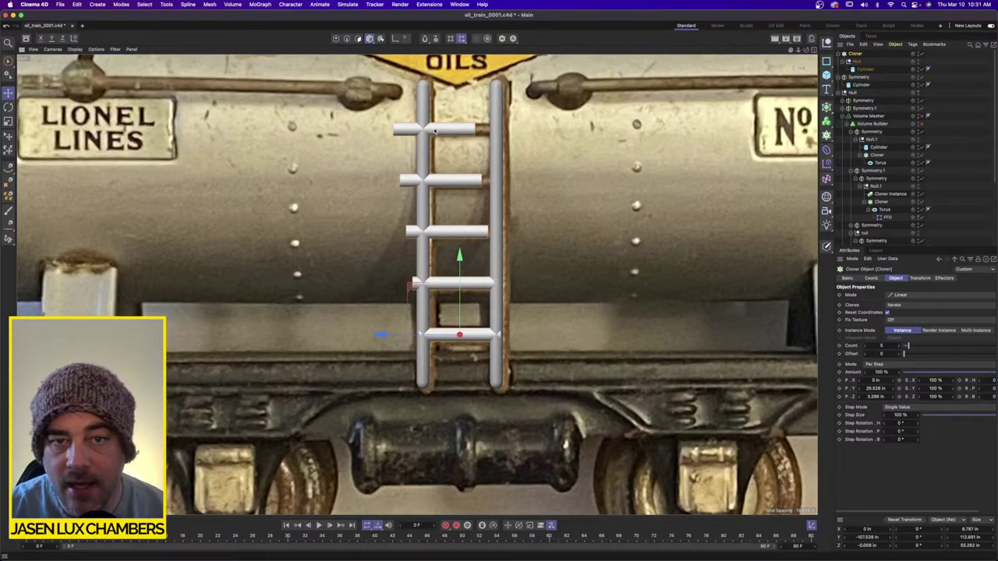
pyautogui.doubleClick(876, 397)
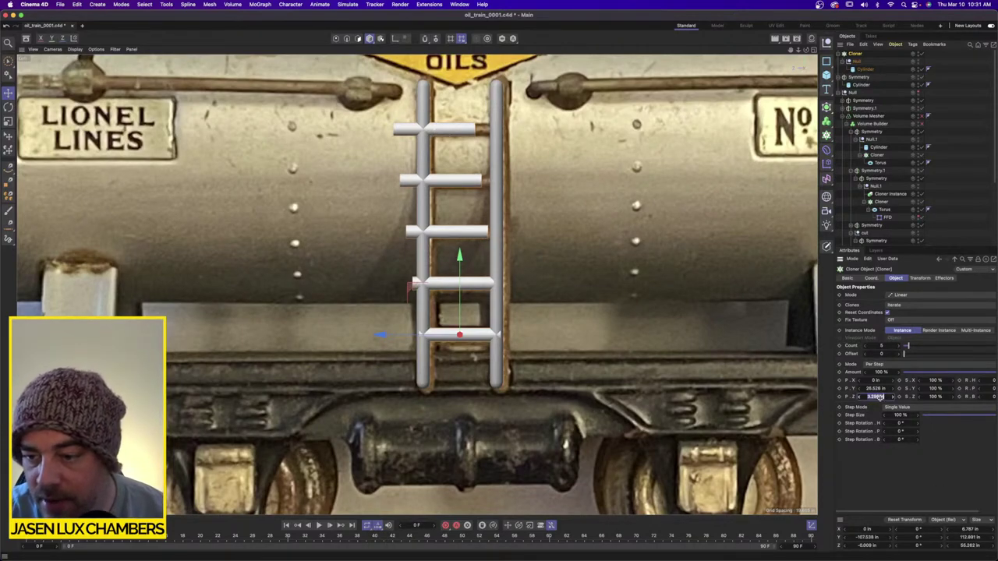
pyautogui.write('0')
pyautogui.press('Return')
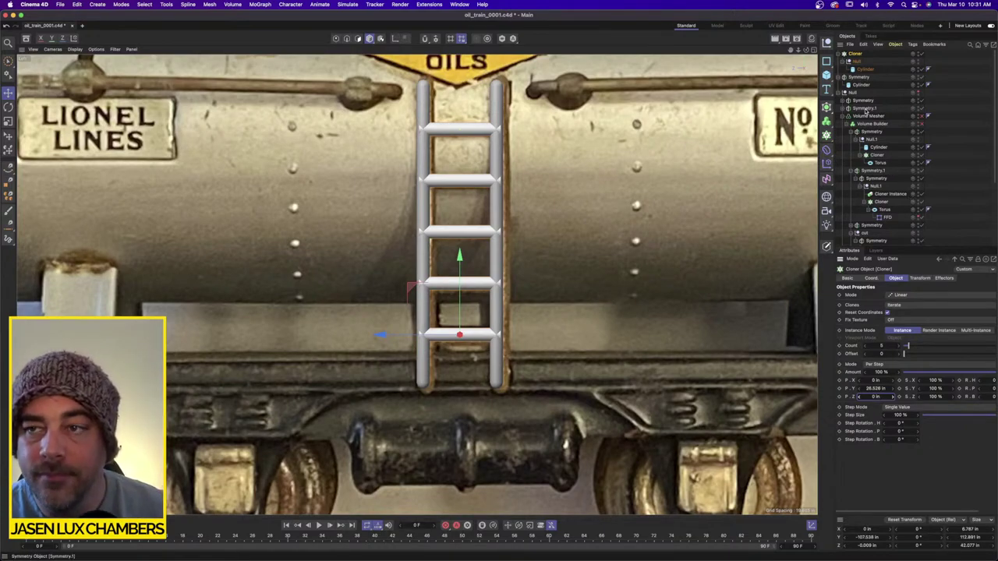
# Unhide the train car's main Null and frame the whole model in the perspective view.
pyautogui.click(814, 50)
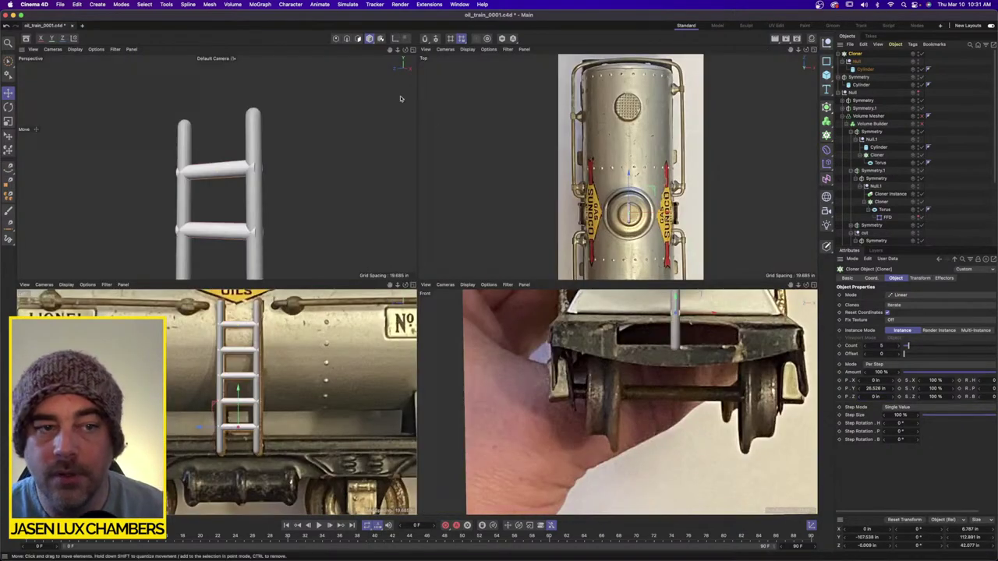
pyautogui.click(414, 49)
pyautogui.scroll(-6, 512, 292)
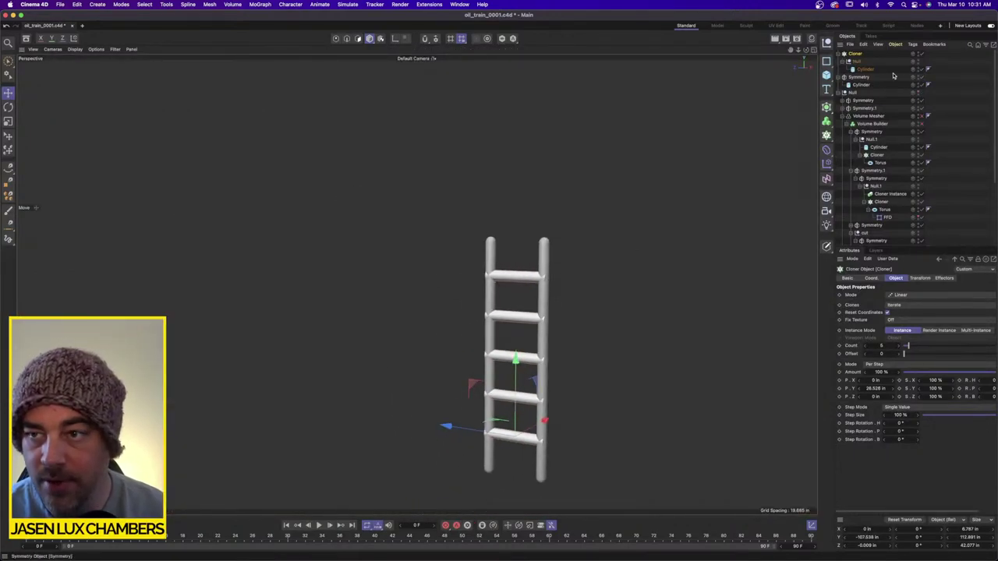
pyautogui.click(918, 93)
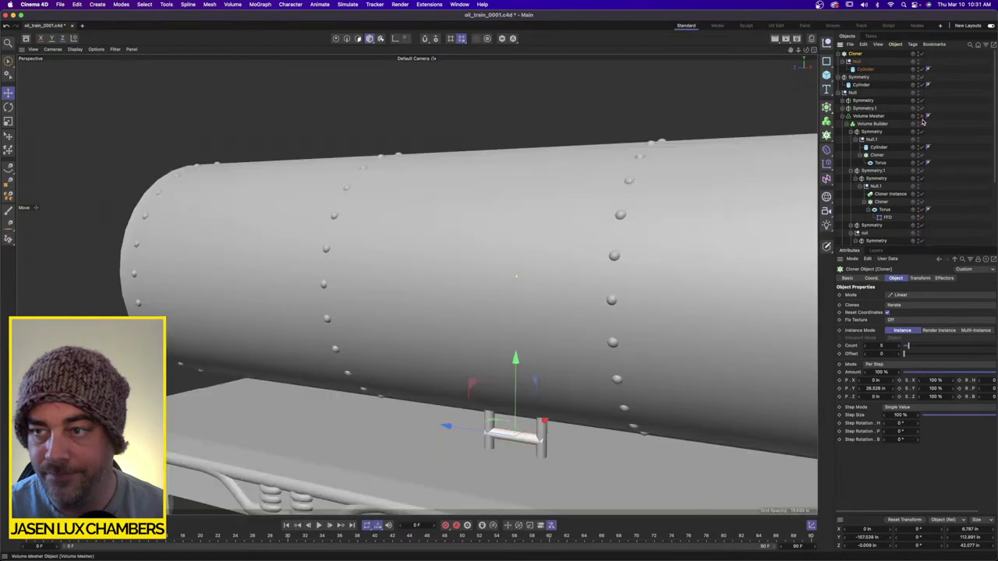
pyautogui.press('h')
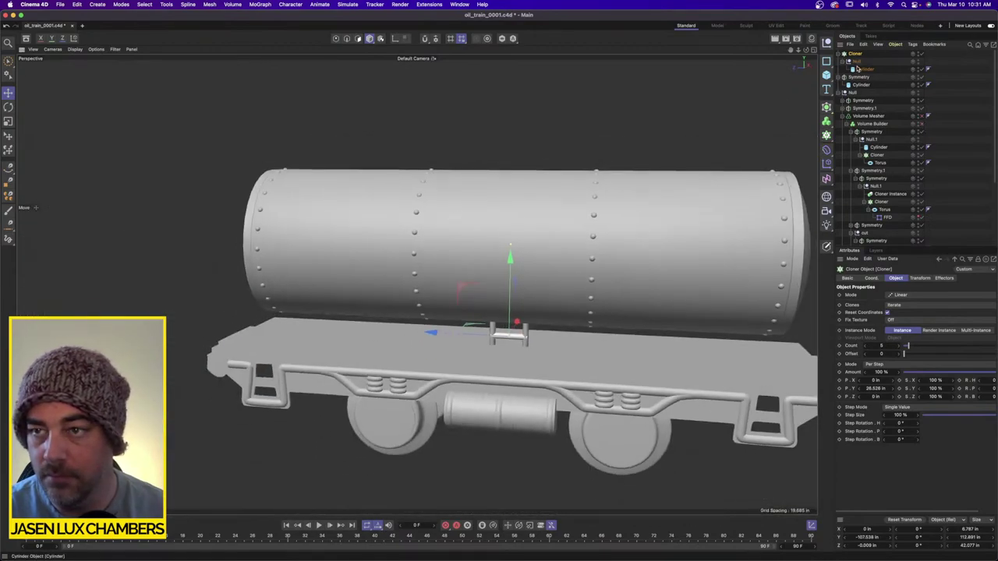
# Group the ladder's rung Cloner and rail Symmetry into one Null and move it outward to the car's side, X about -88.7 in.
pyautogui.click(838, 54)
pyautogui.click(838, 61)
pyautogui.click(855, 62)
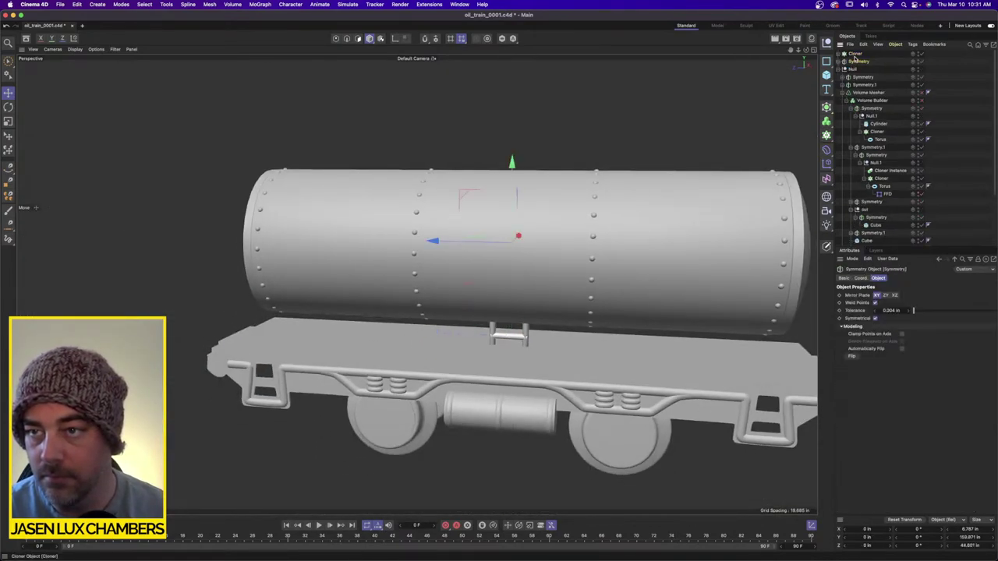
pyautogui.keyDown('shift'); pyautogui.click(852, 54); pyautogui.keyUp('shift')
pyautogui.keyDown('alt'); pyautogui.moveTo(653, 218); pyautogui.dragTo(596, 218); pyautogui.keyUp('alt')
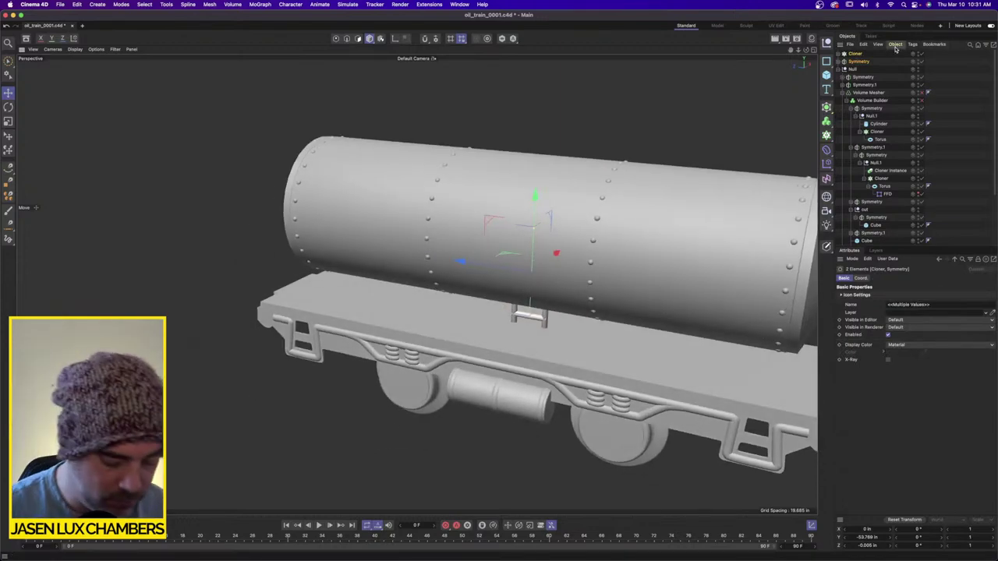
pyautogui.hotkey('alt', 'g')
pyautogui.doubleClick(858, 55)
pyautogui.press('Escape')
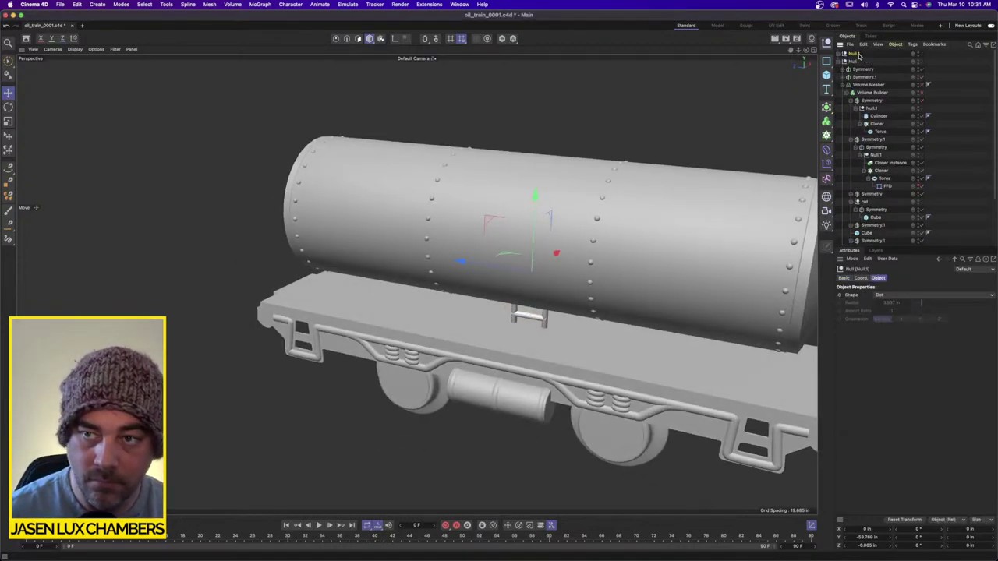
pyautogui.moveTo(562, 256); pyautogui.dragTo(530, 274)
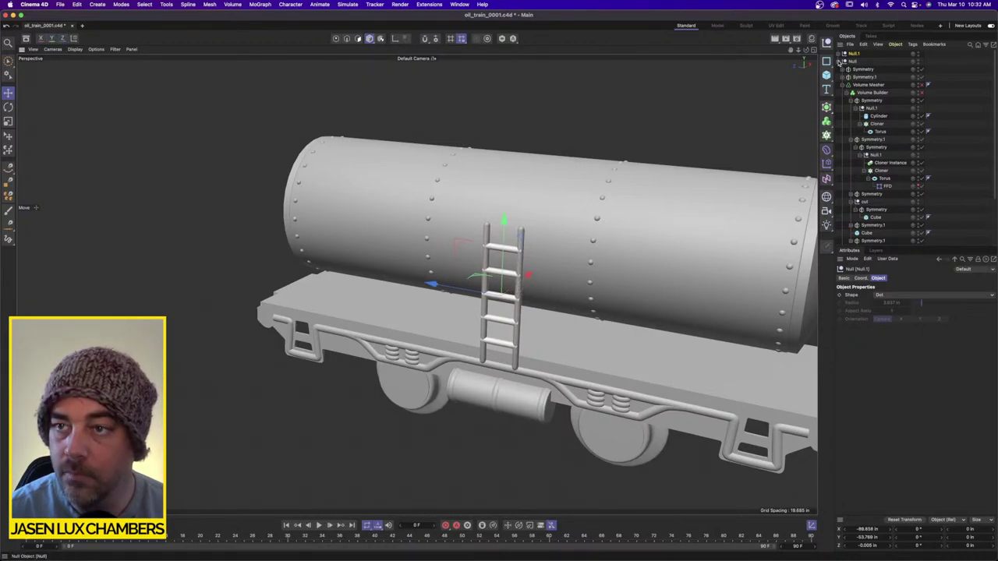
# Place the ladder group in the Volume Builder as a Union object and put the SDF Smooth filter above it.
pyautogui.moveTo(856, 55); pyautogui.dragTo(878, 97)
pyautogui.click(877, 86)
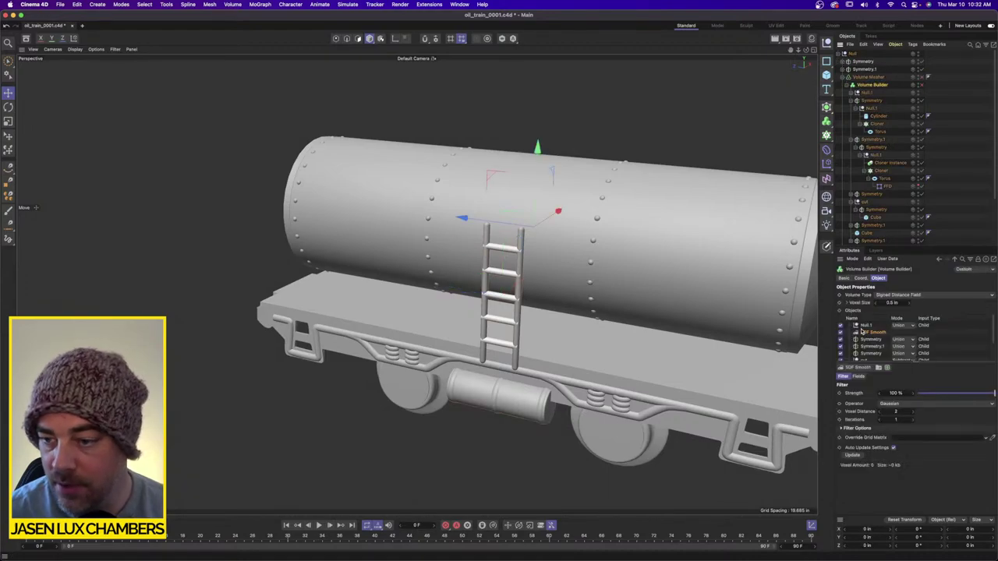
pyautogui.moveTo(862, 332); pyautogui.dragTo(864, 322)
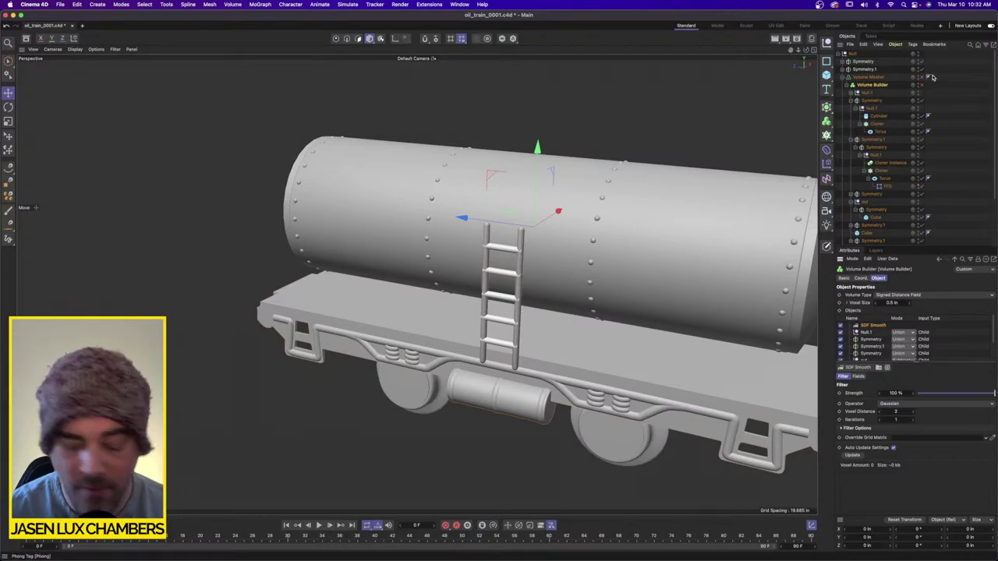
# Save the scene and enable the Volume Mesher to examine how the ladder blends with the train car from several angles.
pyautogui.press('super+s')
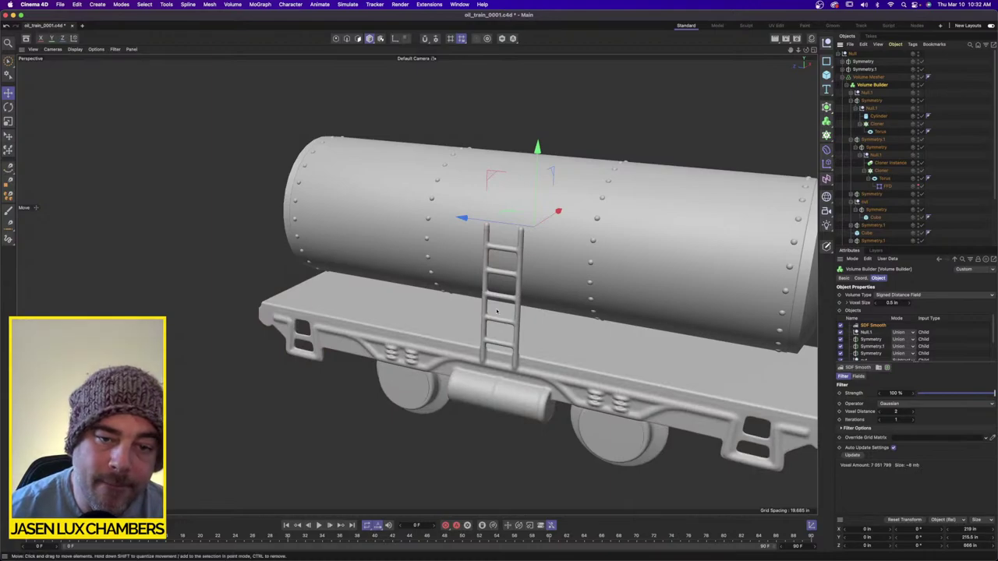
pyautogui.keyDown('alt'); pyautogui.moveTo(472, 304); pyautogui.dragTo(541, 295); pyautogui.keyUp('alt')
pyautogui.keyDown('alt'); pyautogui.moveTo(610, 294); pyautogui.dragTo(608, 268, button='right'); pyautogui.keyUp('alt')
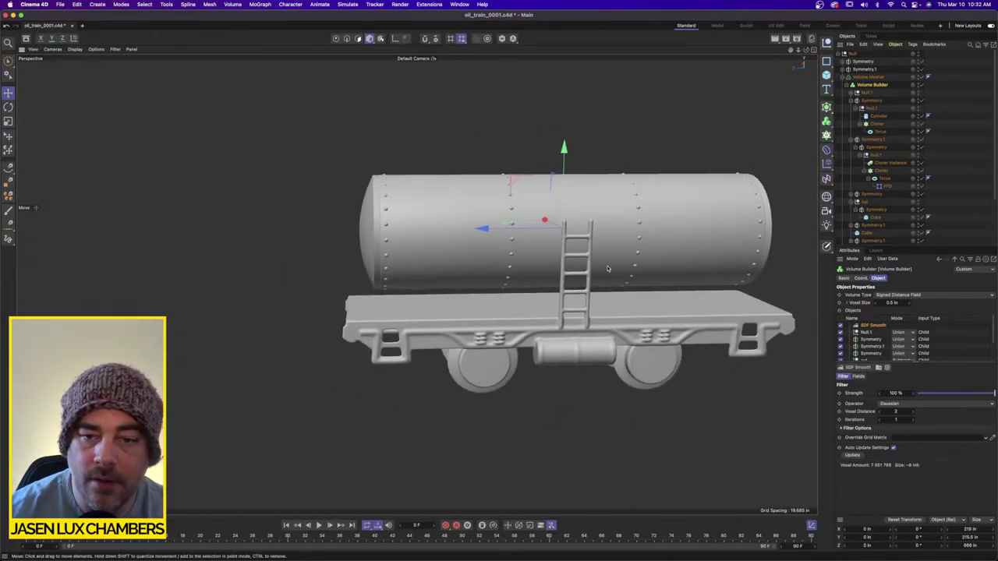
pyautogui.keyDown('alt'); pyautogui.moveTo(608, 268); pyautogui.dragTo(474, 286, button='middle'); pyautogui.keyUp('alt')
pyautogui.keyDown('alt'); pyautogui.moveTo(474, 285); pyautogui.dragTo(514, 282); pyautogui.keyUp('alt')
pyautogui.keyDown('alt'); pyautogui.moveTo(451, 273); pyautogui.dragTo(505, 261, button='right'); pyautogui.keyUp('alt')
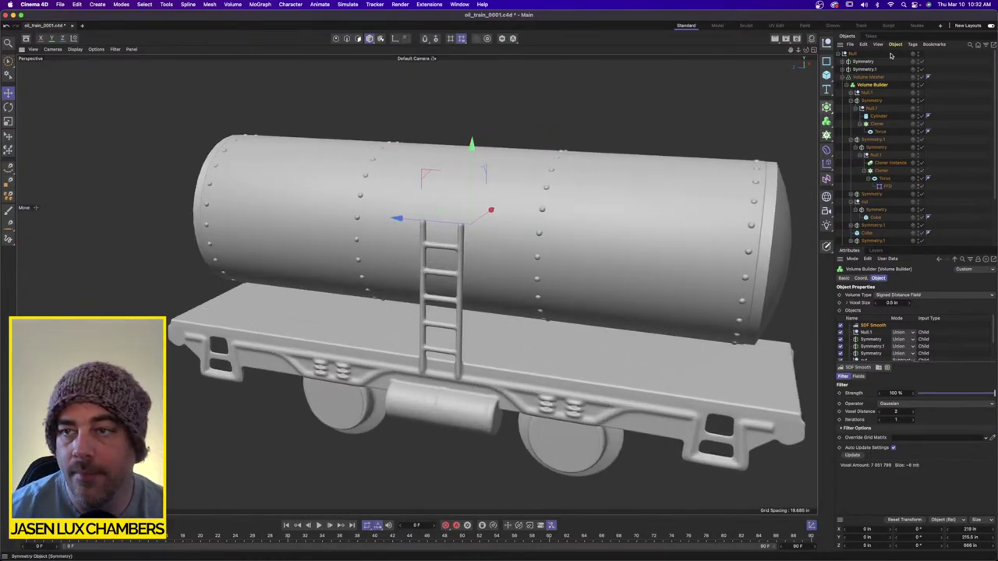
# Disable the Volume Mesher and hide the main Null to frame the tank's end support in the side and front reference photos.
pyautogui.click(928, 76)
pyautogui.press('F5')
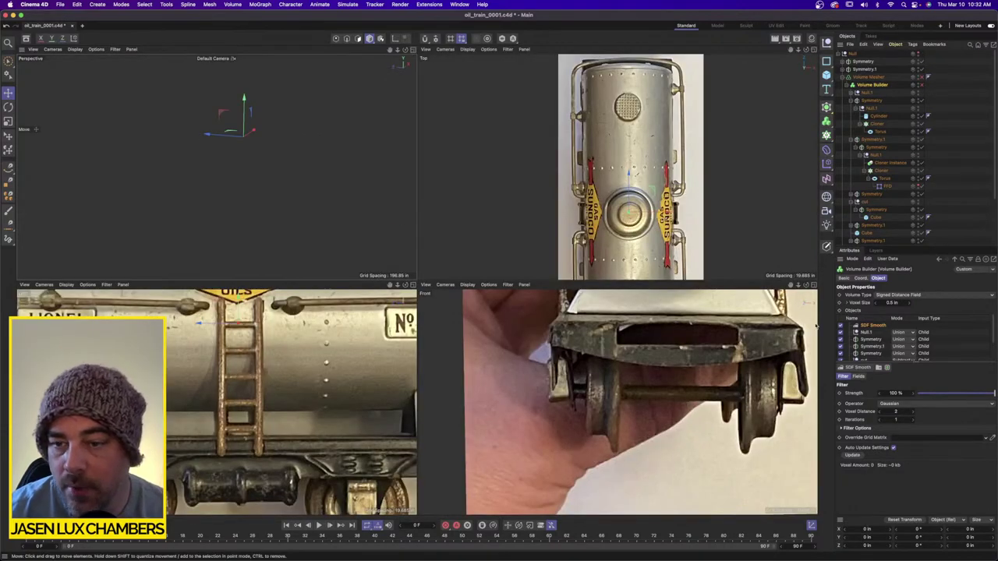
pyautogui.keyDown('alt'); pyautogui.moveTo(668, 389); pyautogui.dragTo(658, 373, button='right'); pyautogui.keyUp('alt')
pyautogui.keyDown('alt'); pyautogui.moveTo(658, 373); pyautogui.dragTo(644, 428, button='middle'); pyautogui.keyUp('alt')
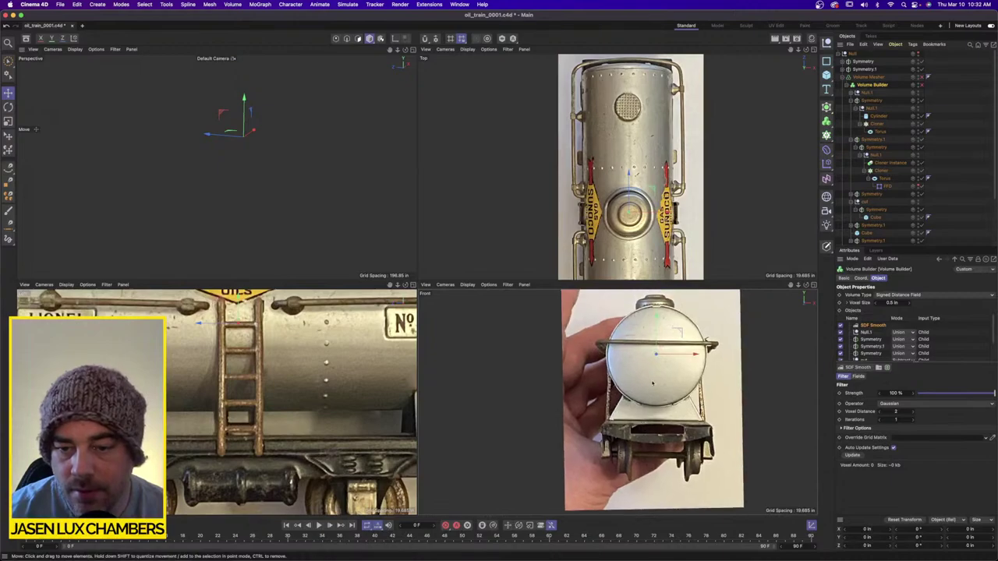
pyautogui.keyDown('alt'); pyautogui.moveTo(644, 428); pyautogui.dragTo(546, 428, button='right'); pyautogui.keyUp('alt')
pyautogui.keyDown('alt'); pyautogui.moveTo(190, 404); pyautogui.dragTo(165, 401, button='right'); pyautogui.keyUp('alt')
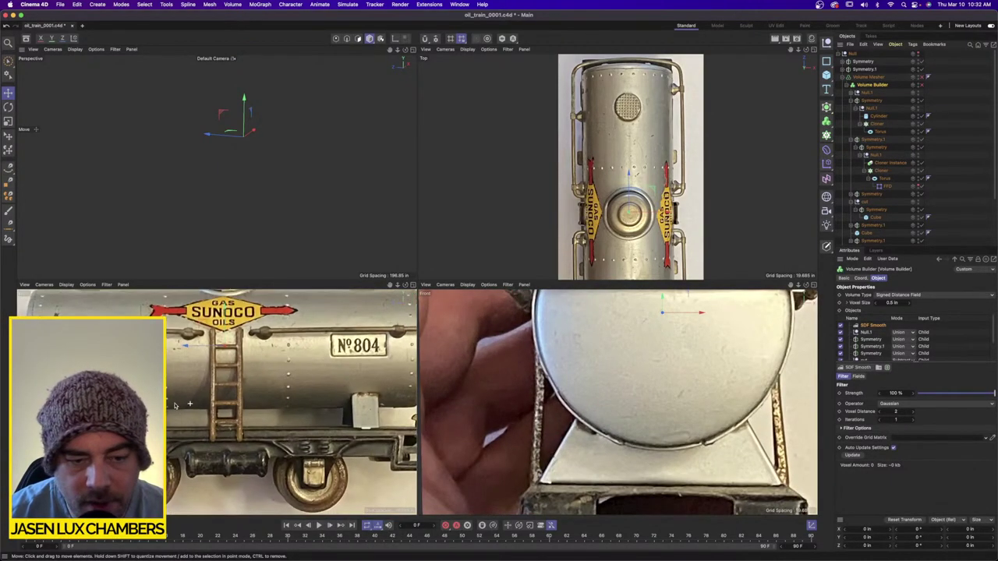
pyautogui.keyDown('alt'); pyautogui.moveTo(339, 410); pyautogui.dragTo(221, 409, button='middle'); pyautogui.keyUp('alt')
pyautogui.keyDown('alt'); pyautogui.moveTo(251, 413); pyautogui.dragTo(274, 423, button='right'); pyautogui.keyUp('alt')
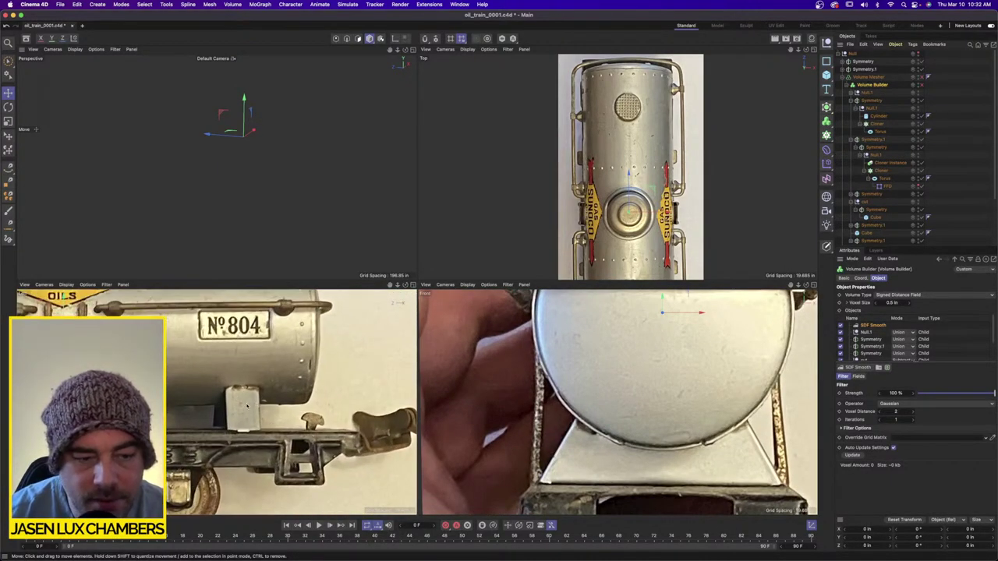
pyautogui.scroll(2, 257, 404)
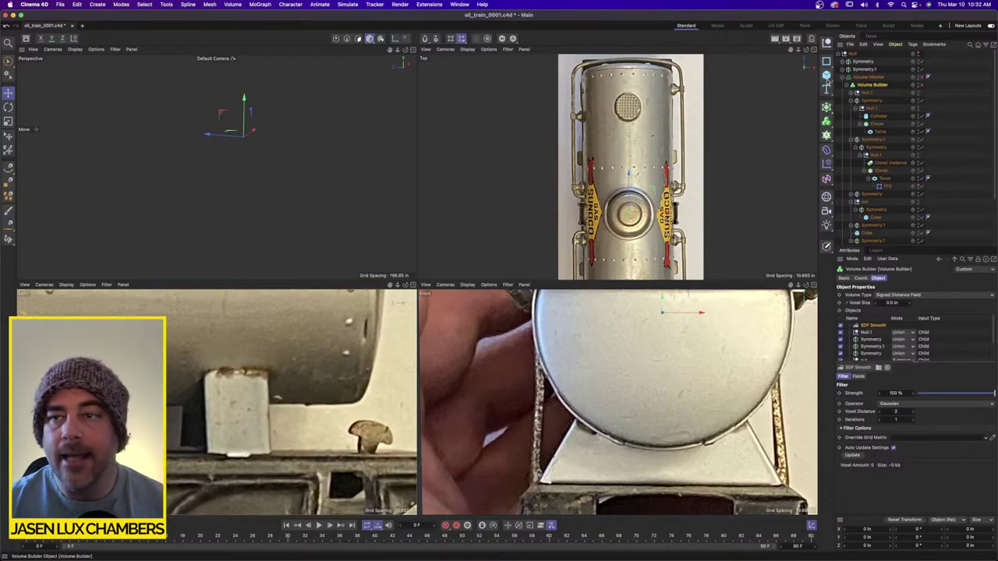
# Add a Cube beside the tank support in the front view, thin it to about 4.4 in and tilt it about 4.2°.
pyautogui.click(826, 75)
pyautogui.press('e')
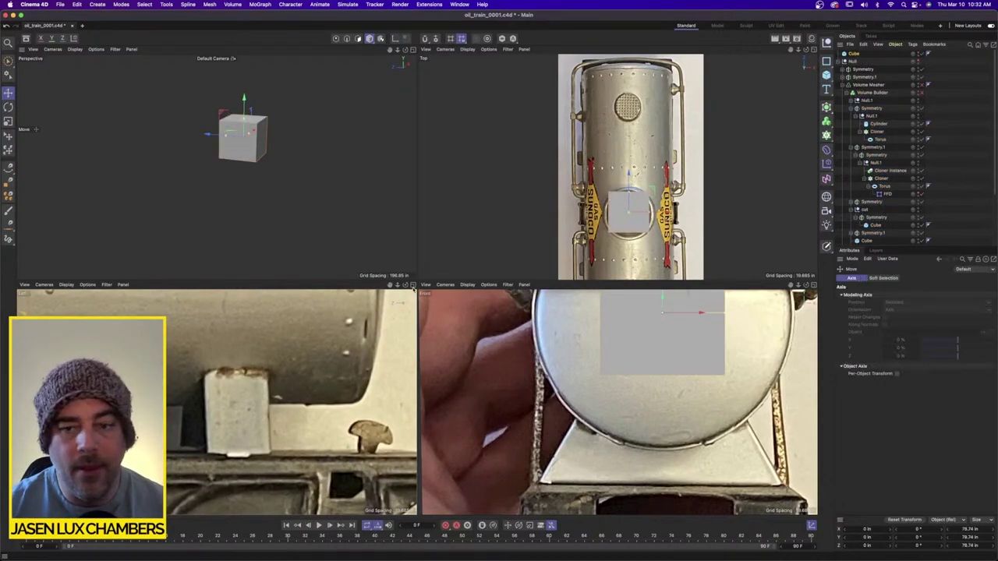
pyautogui.moveTo(709, 361); pyautogui.dragTo(581, 478)
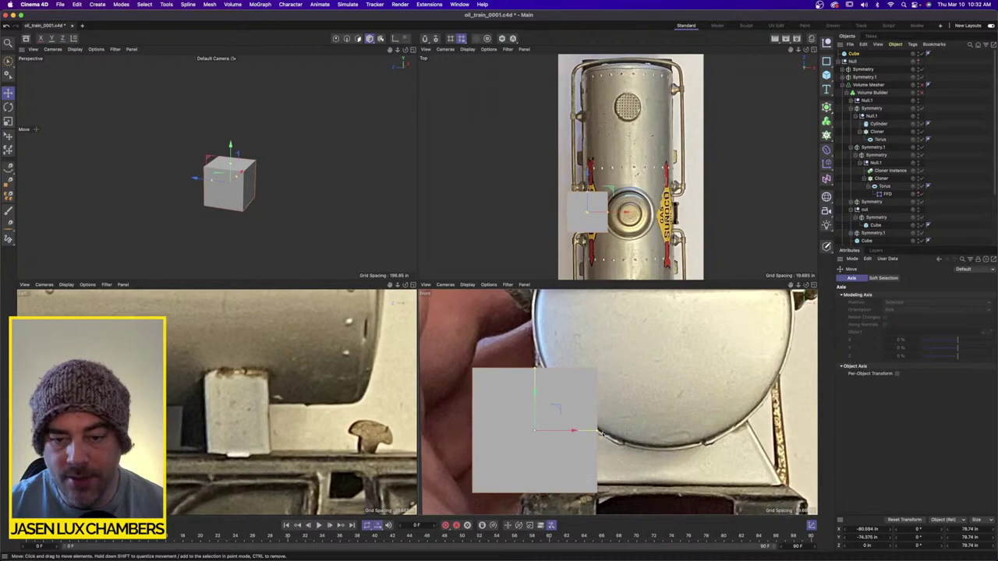
pyautogui.moveTo(598, 431); pyautogui.dragTo(540, 432)
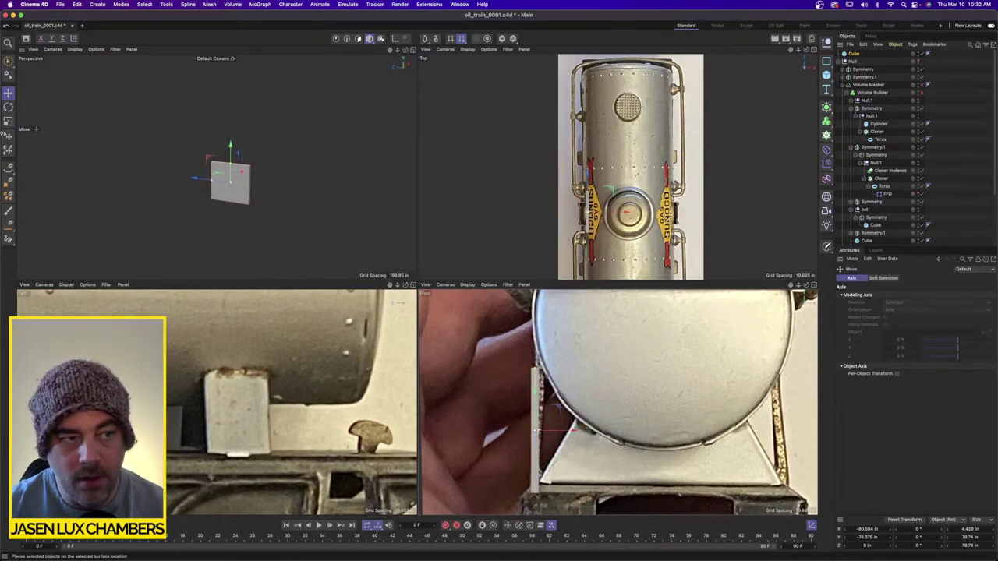
pyautogui.press('r')
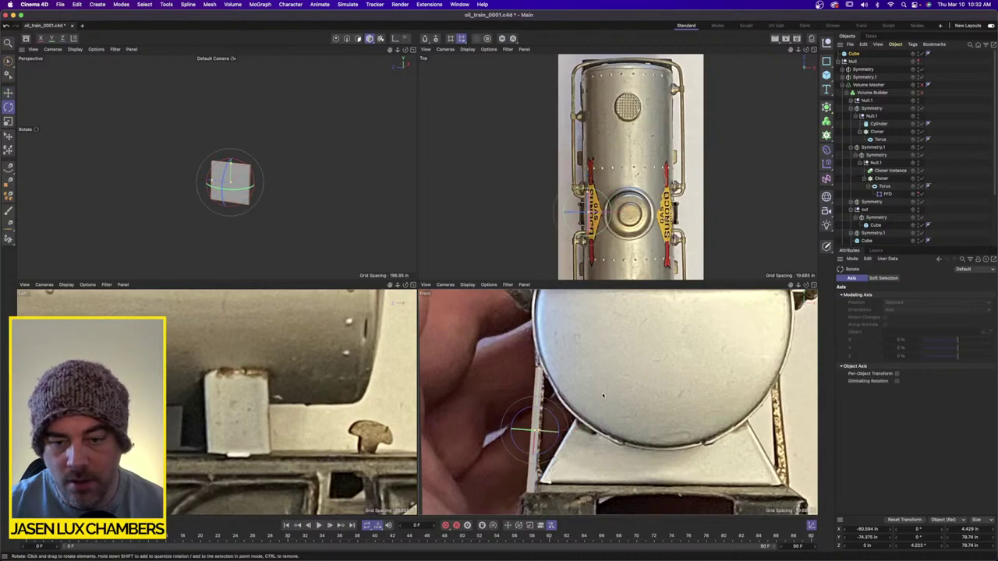
pyautogui.press('e')
pyautogui.moveTo(612, 402); pyautogui.dragTo(615, 397)
# Move the Cube along the car to the end support, Z about -201.6 in, and narrow it to about 37.5 in.
pyautogui.keyDown('alt'); pyautogui.moveTo(260, 381); pyautogui.dragTo(239, 382, button='right'); pyautogui.keyUp('alt')
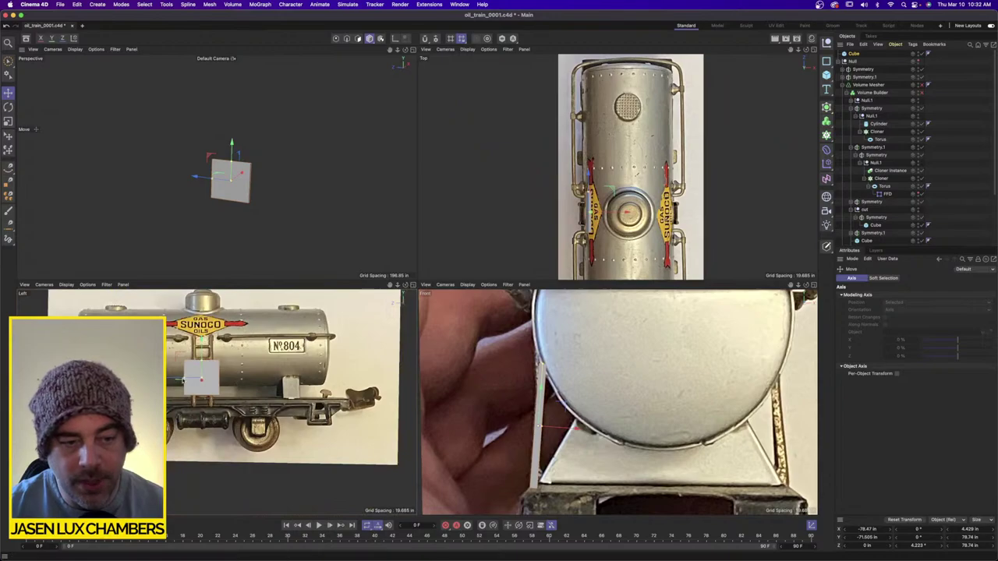
pyautogui.moveTo(170, 379); pyautogui.dragTo(259, 380)
pyautogui.keyDown('alt'); pyautogui.moveTo(310, 376); pyautogui.dragTo(363, 378, button='right'); pyautogui.keyUp('alt')
pyautogui.moveTo(172, 396); pyautogui.dragTo(199, 388)
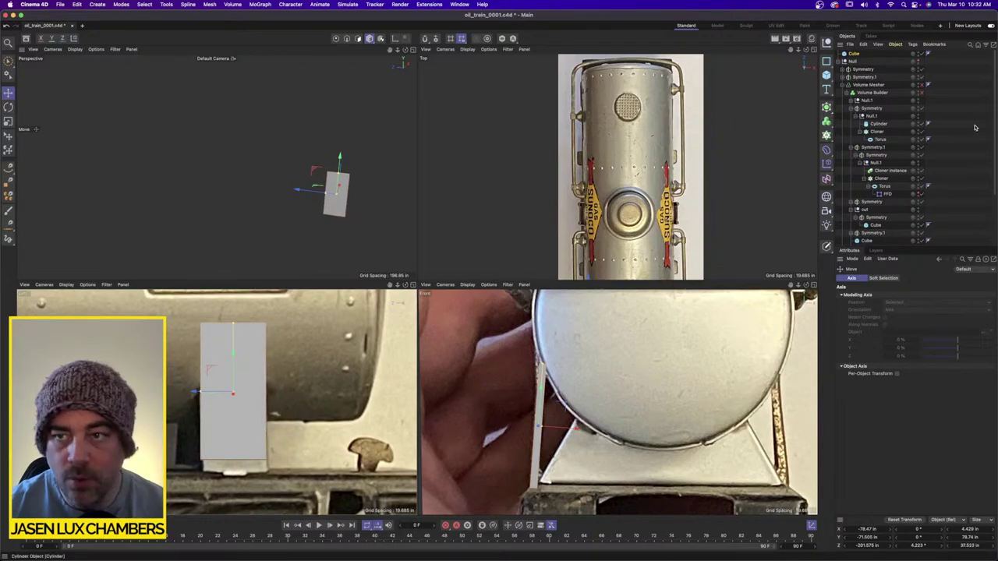
# Unhide the main Null and resize the support Cube to about 83 in tall so it reaches down to the car's deck.
pyautogui.click(918, 63)
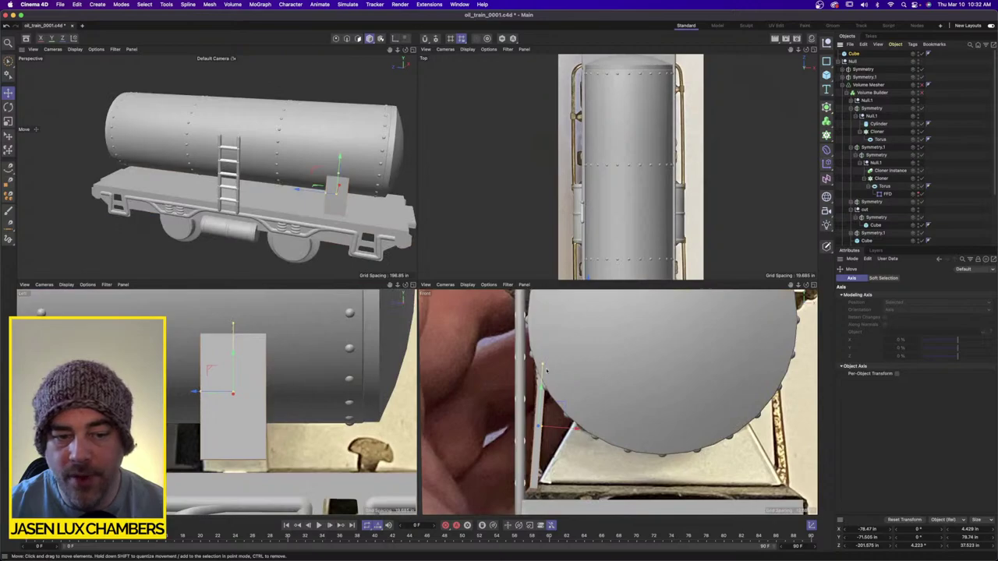
pyautogui.keyDown('alt'); pyautogui.moveTo(340, 113); pyautogui.dragTo(217, 143); pyautogui.keyUp('alt')
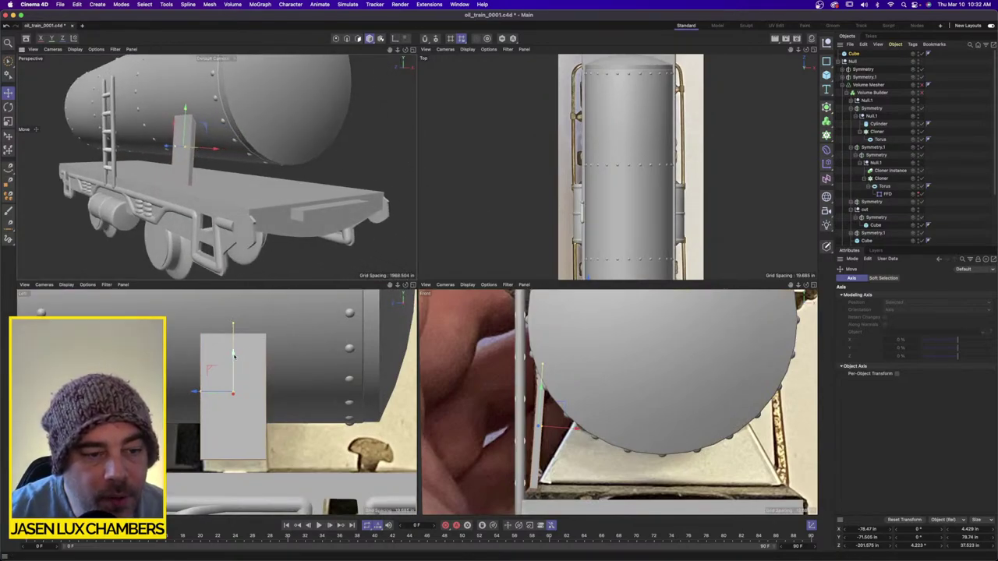
pyautogui.moveTo(233, 363); pyautogui.dragTo(235, 327)
pyautogui.keyDown('alt'); pyautogui.moveTo(262, 211); pyautogui.dragTo(247, 183); pyautogui.keyUp('alt')
pyautogui.scroll(-3, 264, 183)
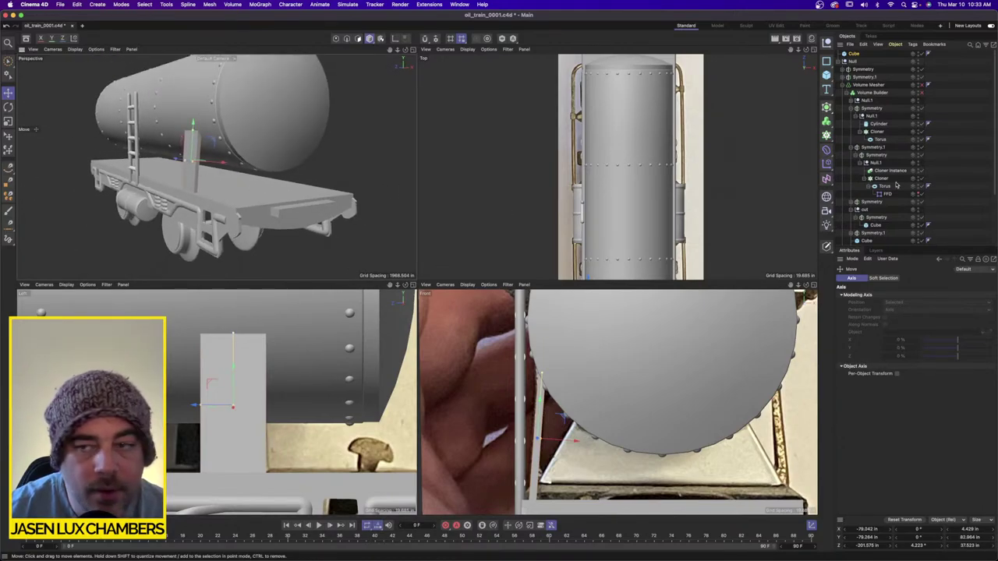
# Enable the fillet on the support Cube.
pyautogui.click(853, 53)
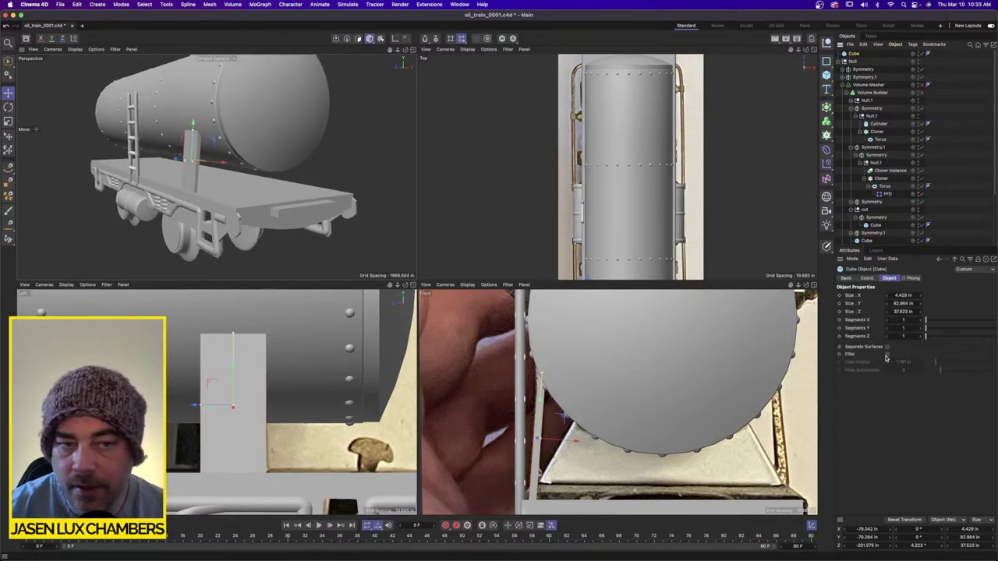
pyautogui.click(887, 355)
pyautogui.click(976, 202)
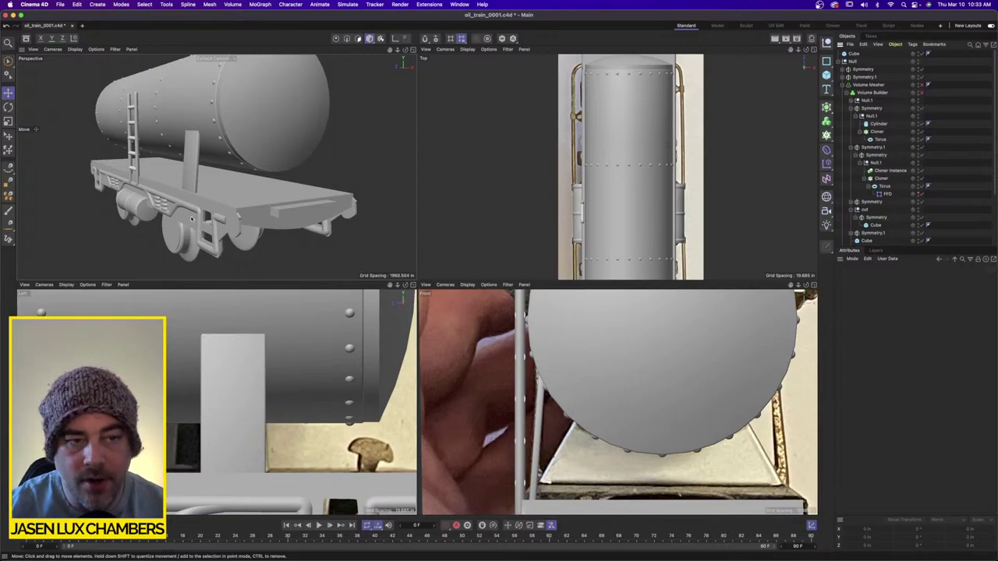
# Mirror the support Cube to the opposite side of the car with a Symmetry object on the ZY plane.
pyautogui.click(829, 110)
pyautogui.click(858, 195)
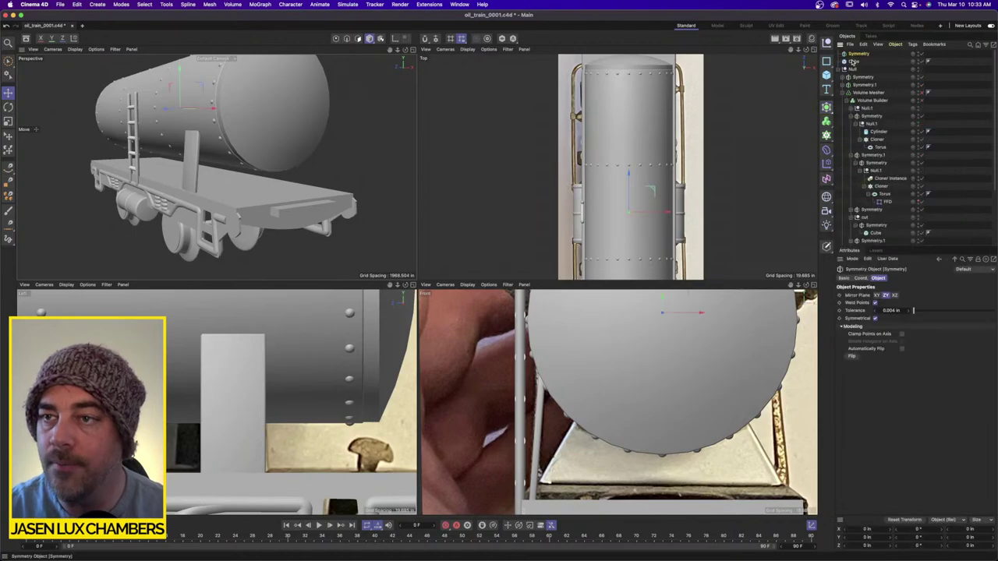
pyautogui.moveTo(856, 61); pyautogui.dragTo(862, 53)
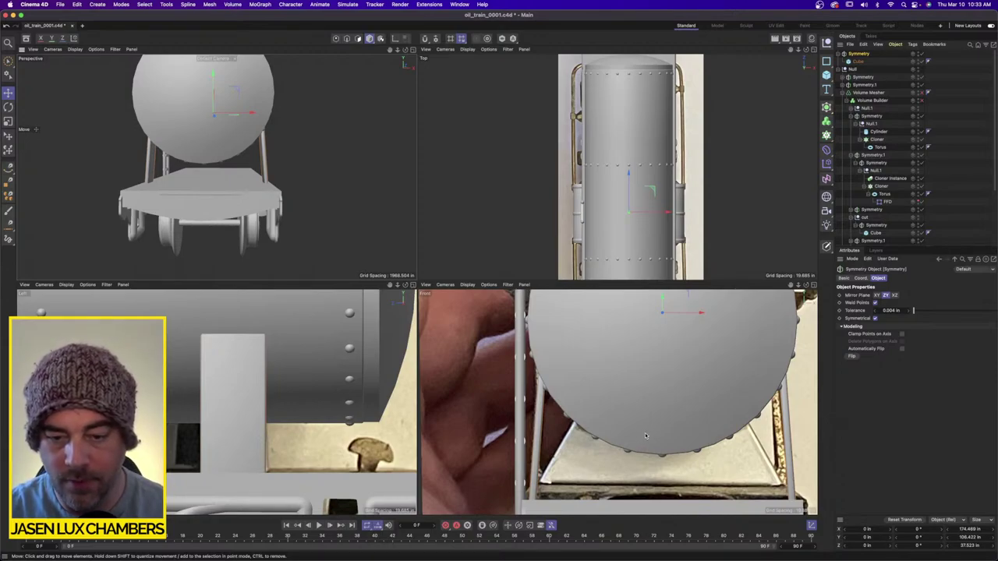
pyautogui.click(953, 143)
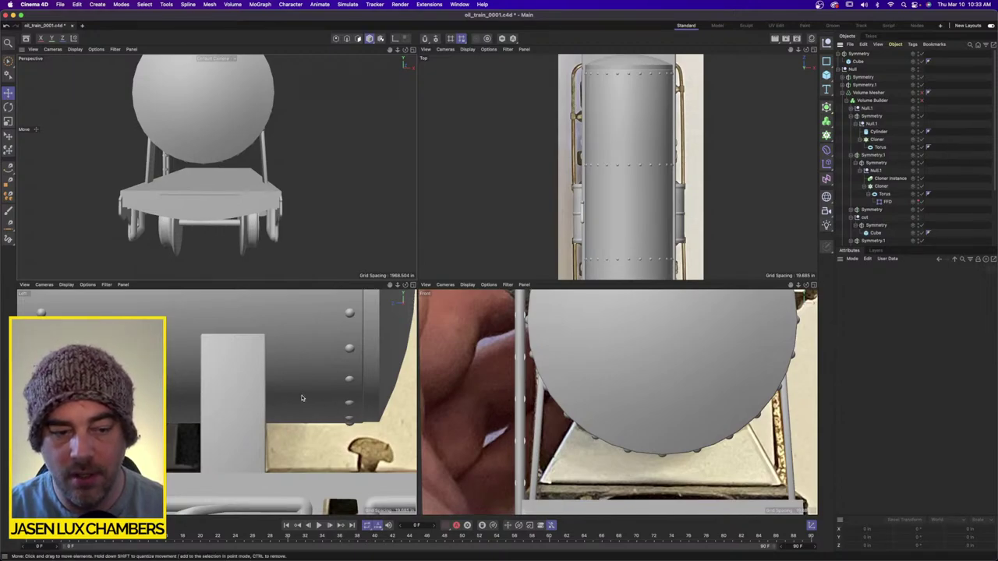
pyautogui.scroll(-6, 302, 399)
pyautogui.scroll(1, 302, 399)
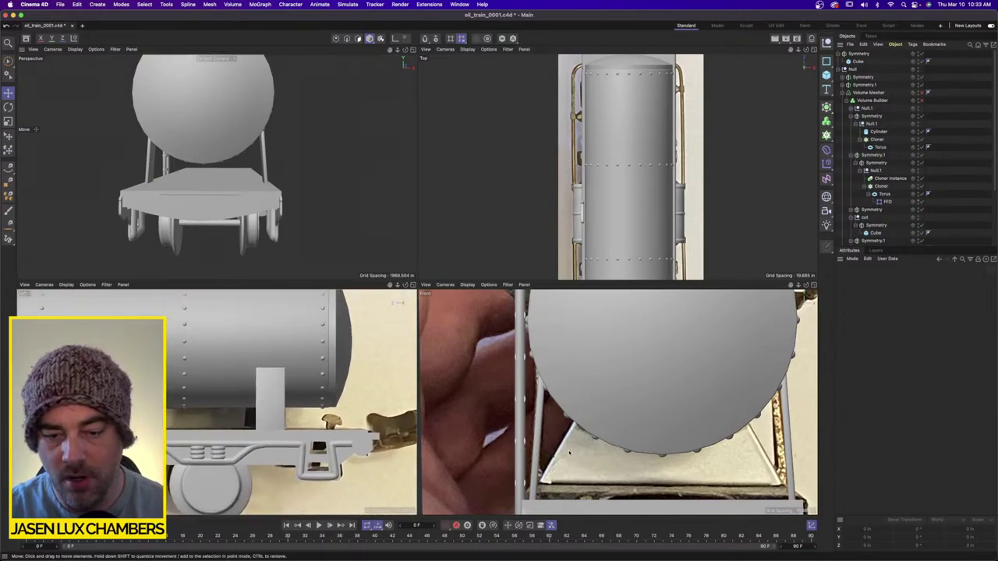
# Move the support Cube inward beneath the tank and tilt it to about 31.9° to match the sloped support in the photo.
pyautogui.click(859, 62)
pyautogui.moveTo(586, 401); pyautogui.dragTo(630, 457)
pyautogui.press('t')
pyautogui.click(7, 108)
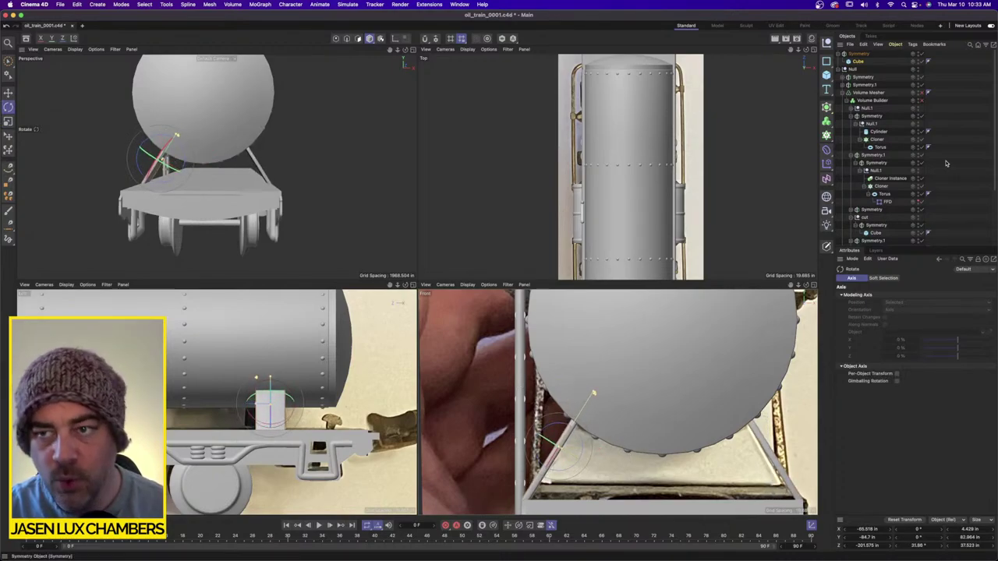
# Disable the support Cube's fillet and shorten it to about 46.5 in so it ends at the tank's underside.
pyautogui.click(860, 61)
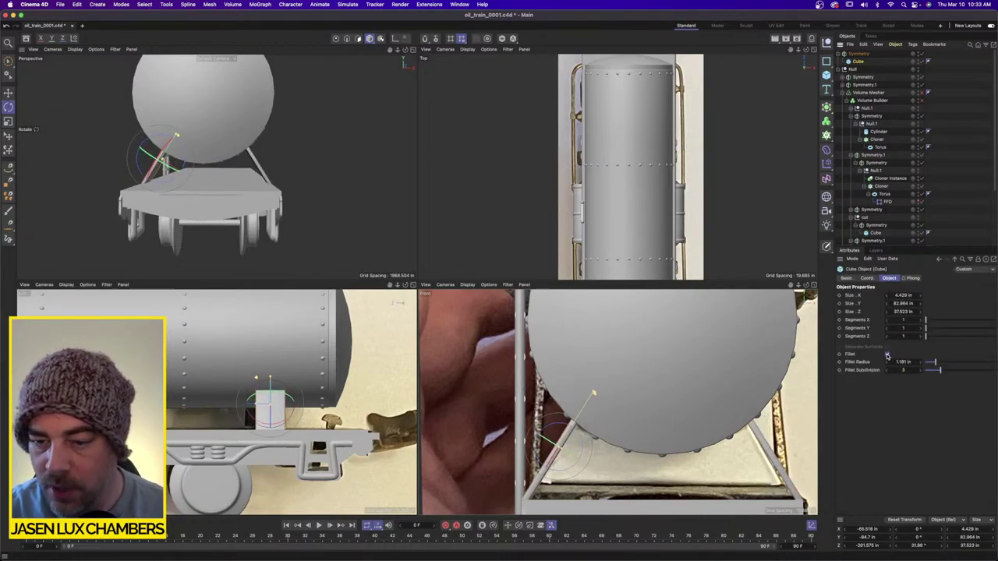
pyautogui.click(887, 355)
pyautogui.scroll(2, 565, 399)
pyautogui.moveTo(598, 393); pyautogui.dragTo(575, 415)
# Shift the tilted Cube down to the photo's support edge, at X about -66.7 in and Y about -86.5 in, and check the fit.
pyautogui.press('e')
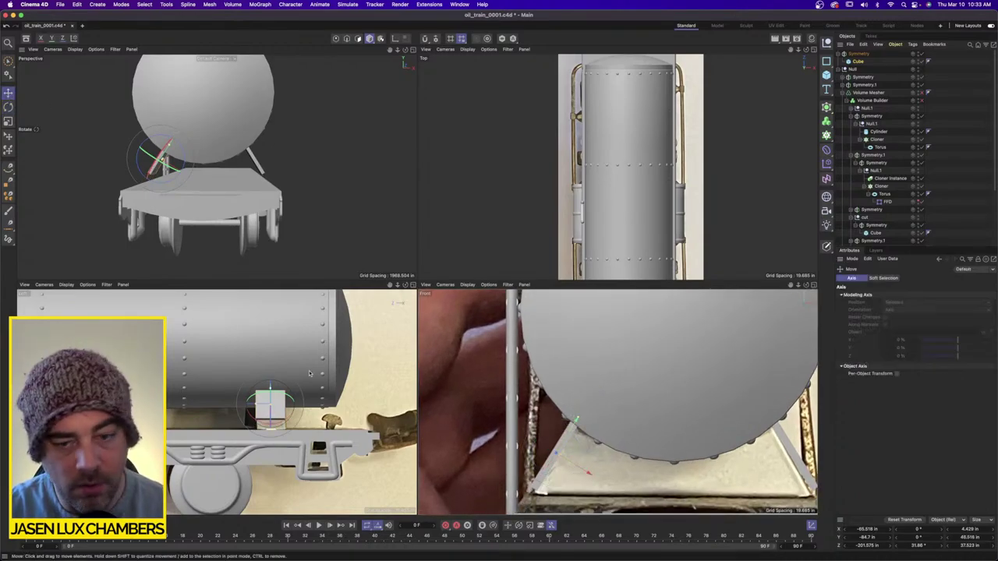
pyautogui.moveTo(571, 437); pyautogui.dragTo(569, 441)
pyautogui.scroll(2, 597, 465)
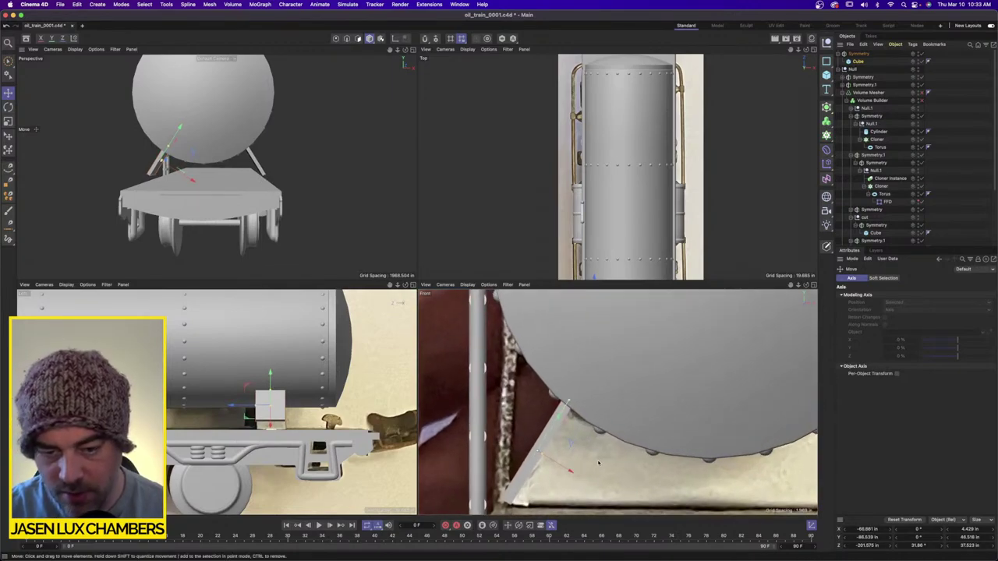
pyautogui.keyDown('alt'); pyautogui.moveTo(174, 171); pyautogui.dragTo(248, 169); pyautogui.keyUp('alt')
pyautogui.scroll(3, 248, 168)
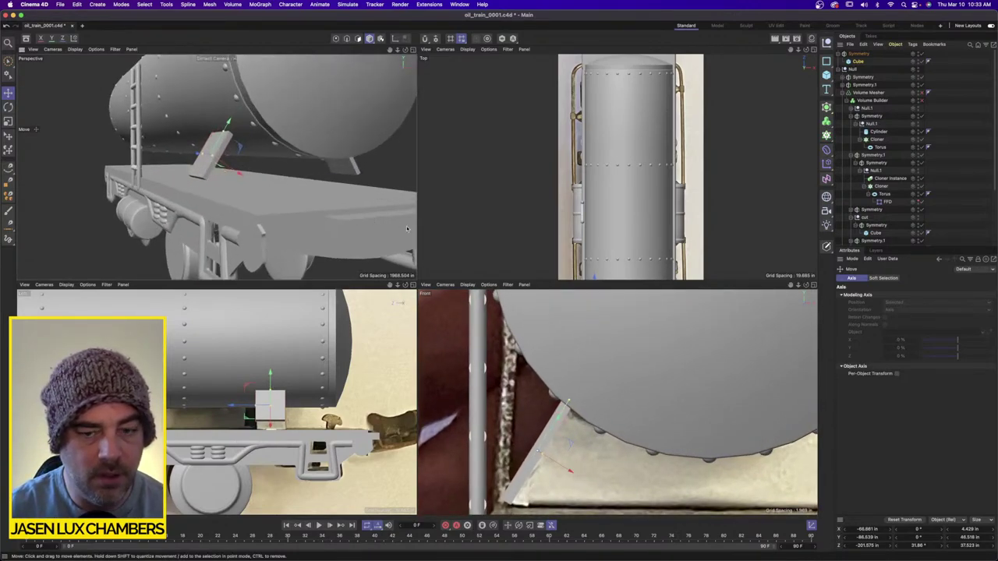
pyautogui.scroll(-1, 628, 397)
pyautogui.scroll(-2, 627, 396)
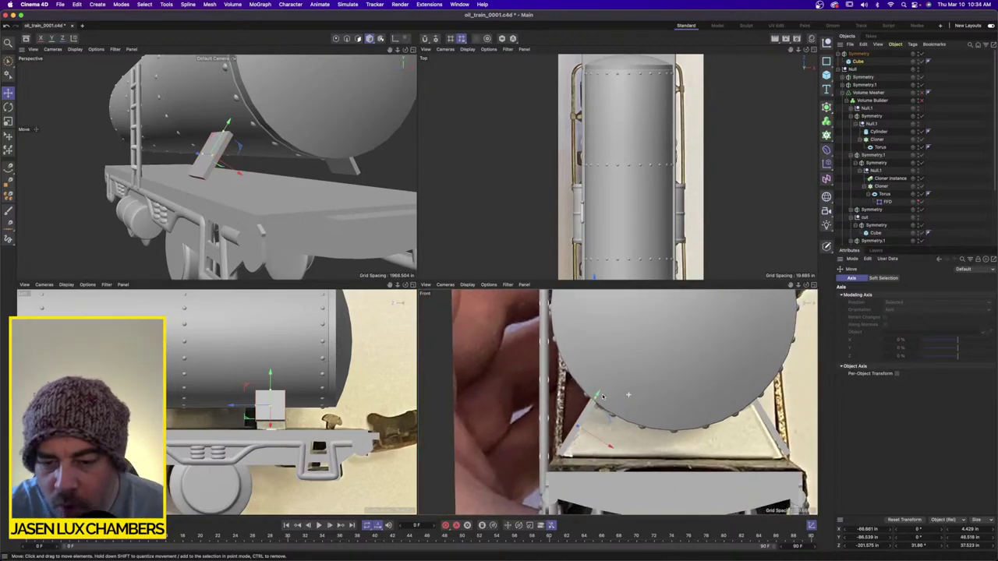
# Lengthen the tilted support Cube to about 61.1 in so it spans from the tank's underside to the car deck.
pyautogui.scroll(2, 604, 396)
pyautogui.keyDown('alt'); pyautogui.moveTo(234, 170); pyautogui.dragTo(249, 173); pyautogui.keyUp('alt')
pyautogui.keyDown('alt'); pyautogui.moveTo(310, 138); pyautogui.dragTo(281, 142); pyautogui.keyUp('alt')
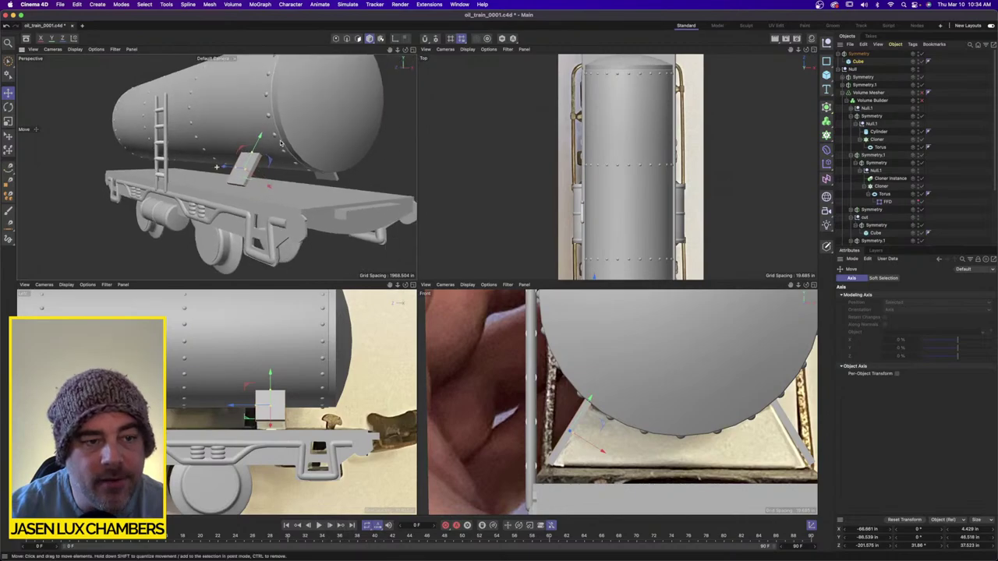
pyautogui.keyDown('alt'); pyautogui.moveTo(283, 181); pyautogui.dragTo(221, 155); pyautogui.keyUp('alt')
pyautogui.moveTo(233, 205); pyautogui.dragTo(233, 205)
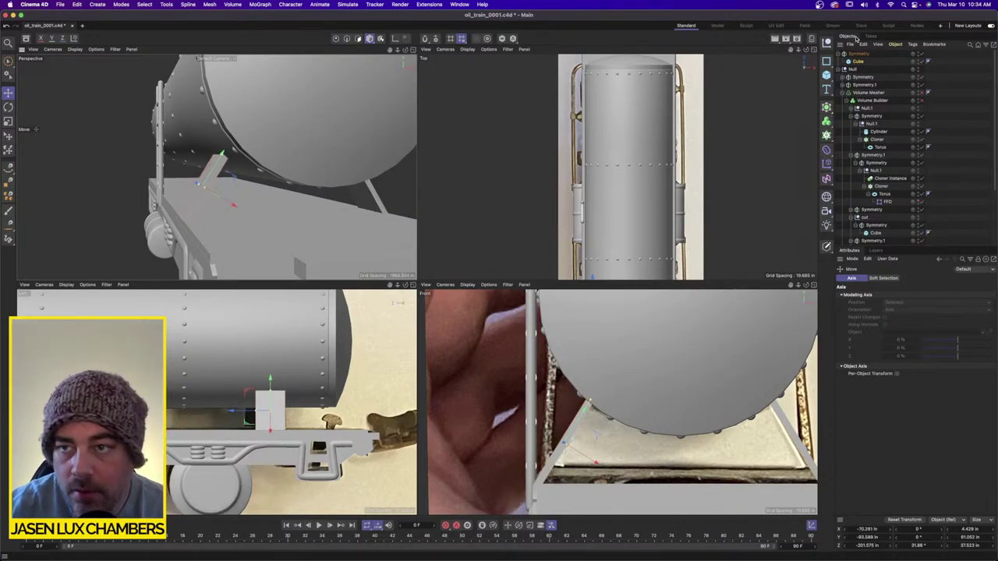
# Enable the support Cube's 1.181 in fillet and shift it slightly to about X -69.9 in and Y -94.8 in.
pyautogui.click(850, 61)
pyautogui.click(886, 354)
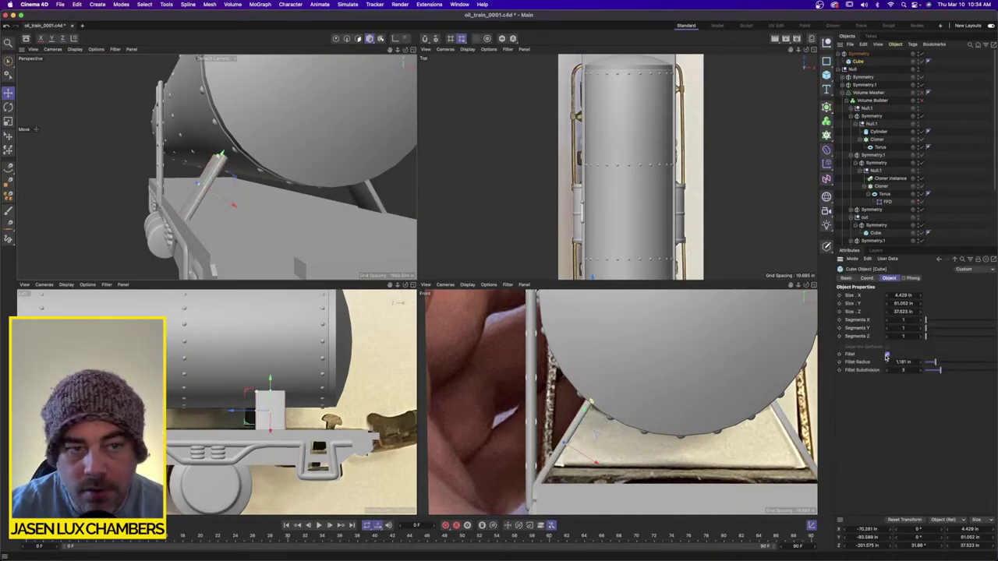
pyautogui.keyDown('alt'); pyautogui.moveTo(253, 152); pyautogui.dragTo(196, 185); pyautogui.keyUp('alt')
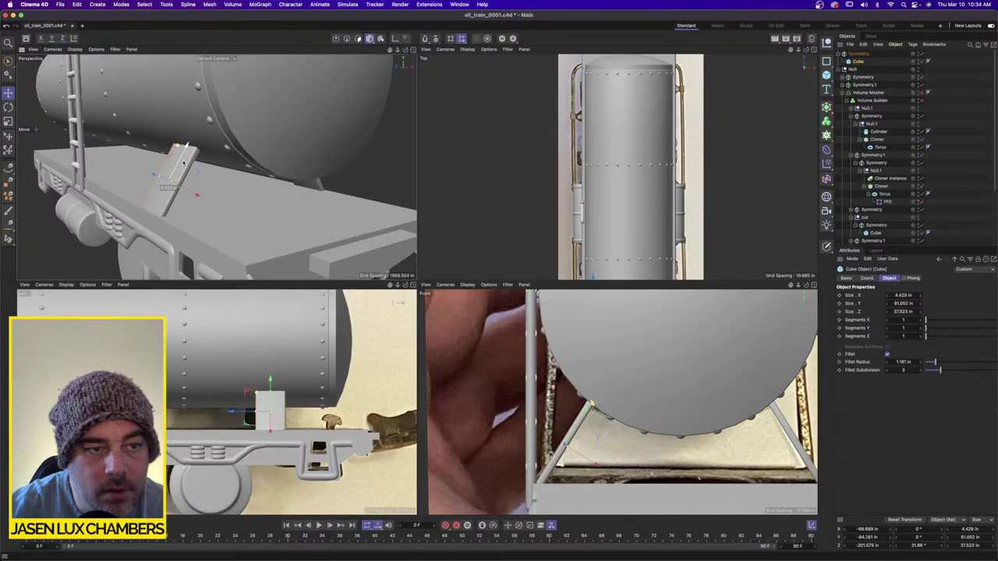
pyautogui.click(967, 190)
pyautogui.keyDown('alt'); pyautogui.moveTo(304, 181); pyautogui.dragTo(205, 152); pyautogui.keyUp('alt')
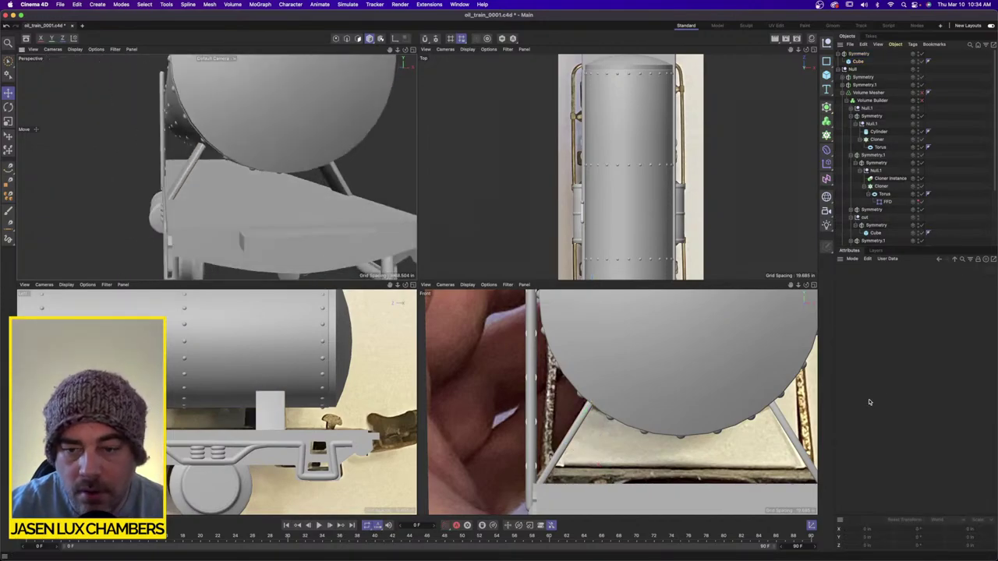
# Add a new Cube, lower it beneath the tank to about Y -78.6 in, and make it editable.
pyautogui.click(813, 285)
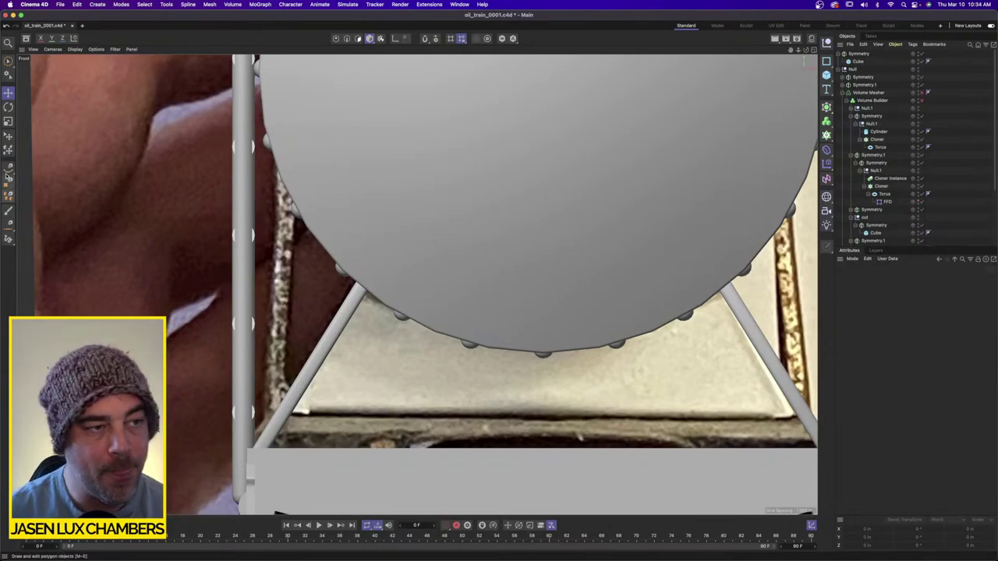
pyautogui.scroll(-5, 423, 267)
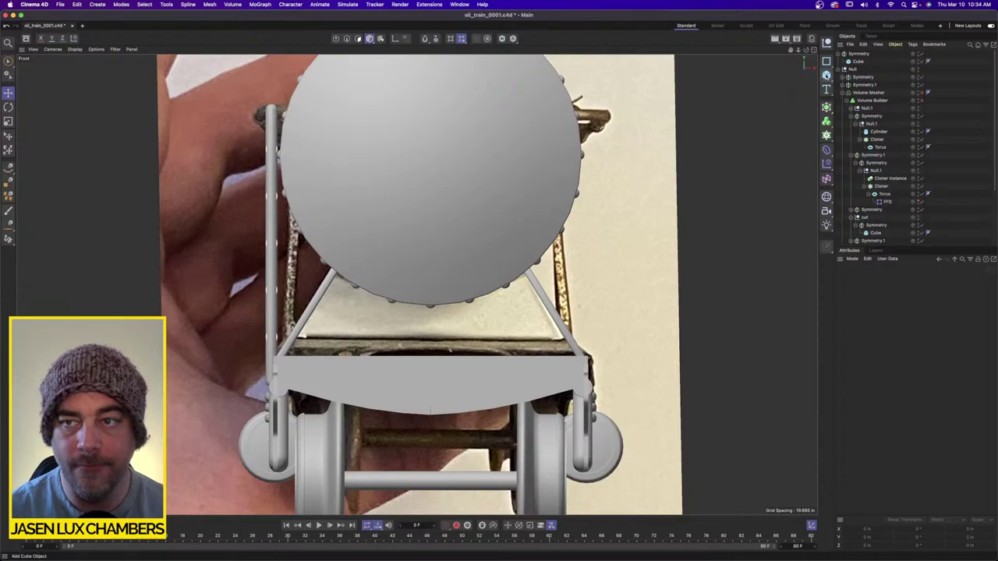
pyautogui.click(826, 75)
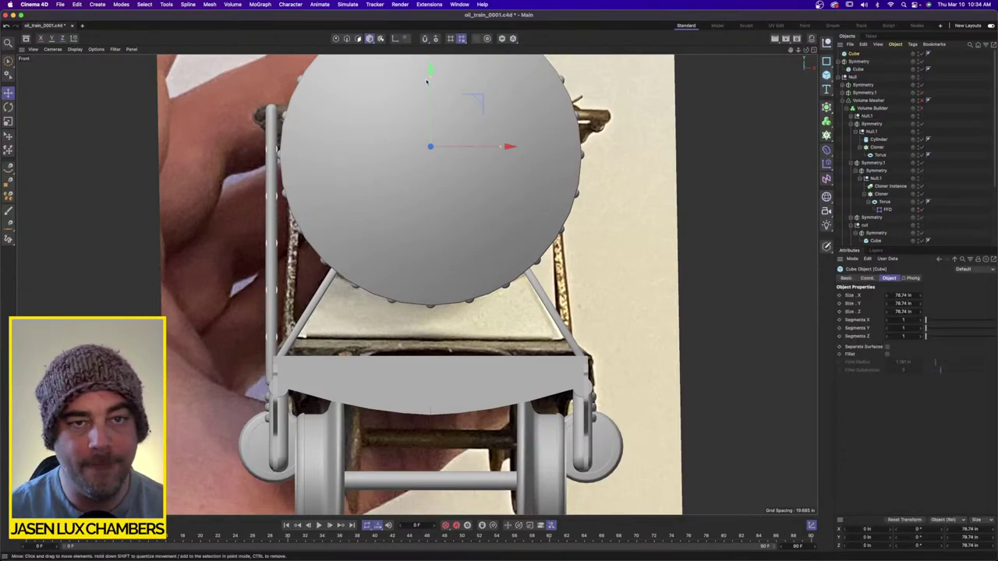
pyautogui.moveTo(432, 93); pyautogui.dragTo(453, 236)
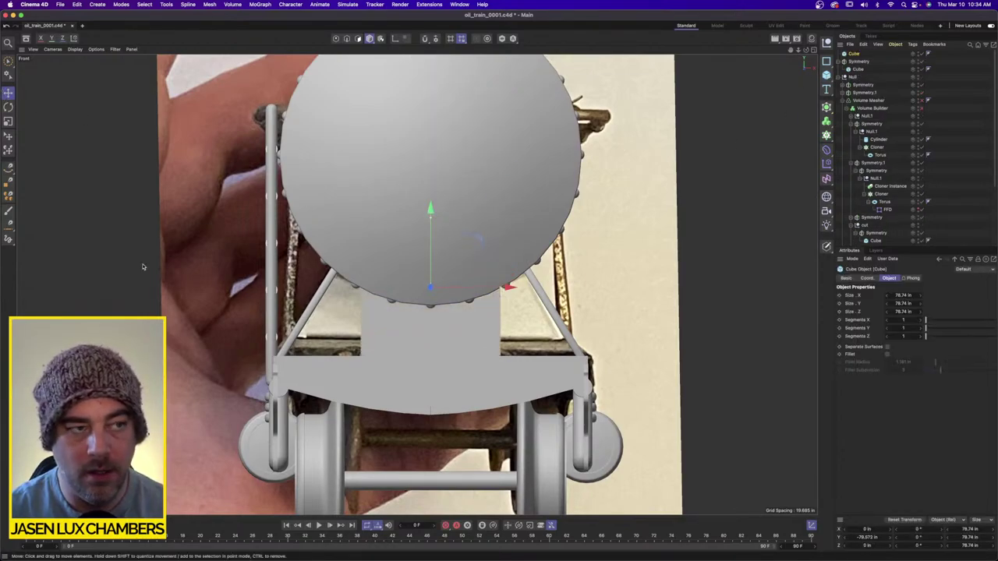
pyautogui.click(827, 249)
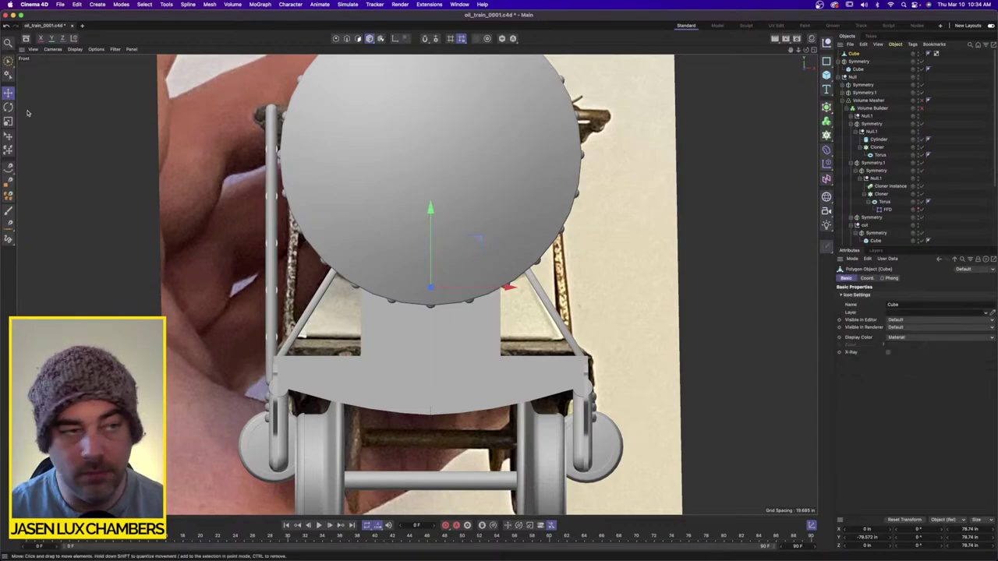
# Select the new Cube's bottom points and scale them in X to about 167 in, matching the support's base.
pyautogui.click(336, 38)
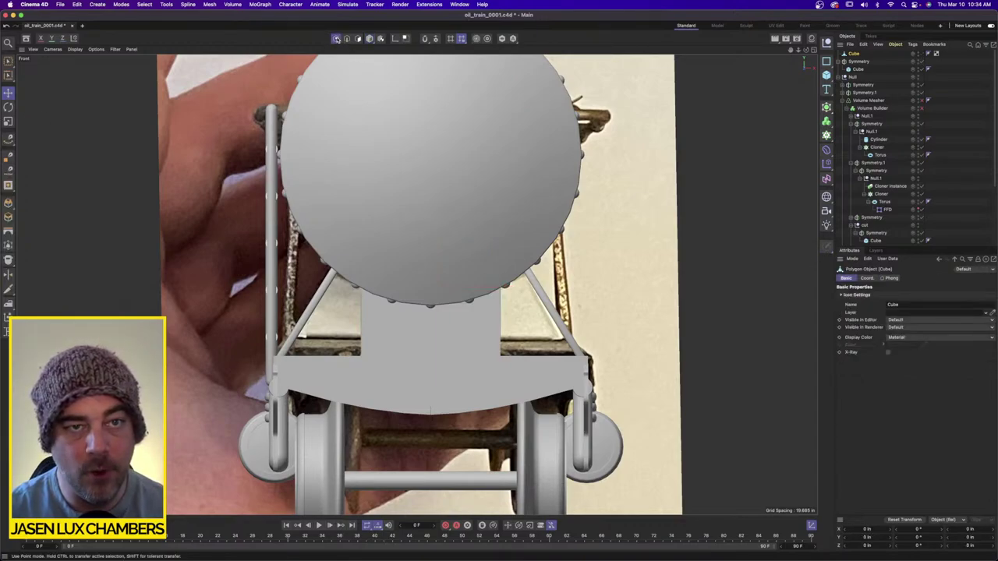
pyautogui.click(8, 60)
pyautogui.click(46, 92)
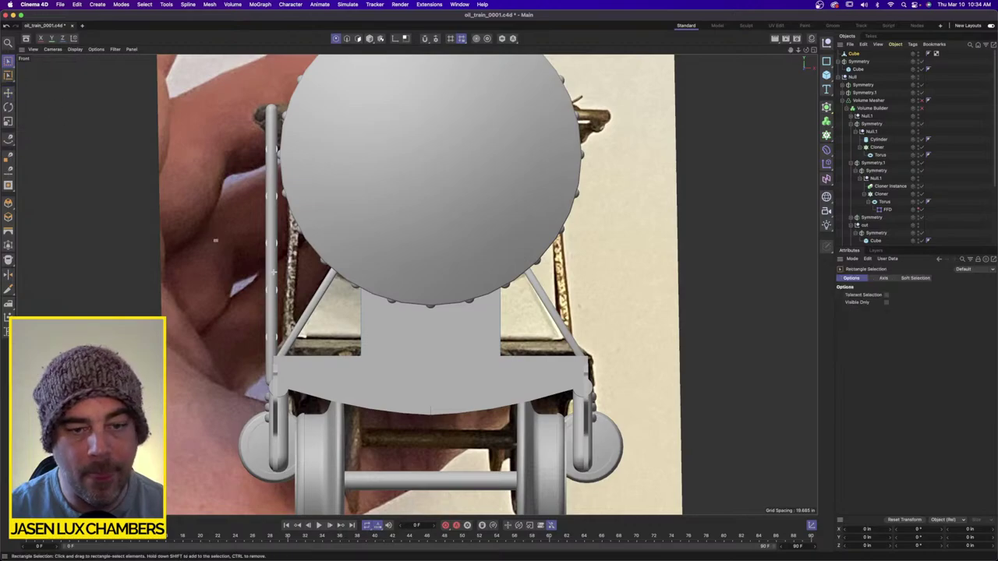
pyautogui.moveTo(212, 237); pyautogui.dragTo(611, 416)
pyautogui.moveTo(628, 206); pyautogui.dragTo(497, 453)
pyautogui.moveTo(276, 333); pyautogui.dragTo(607, 454)
pyautogui.press('t')
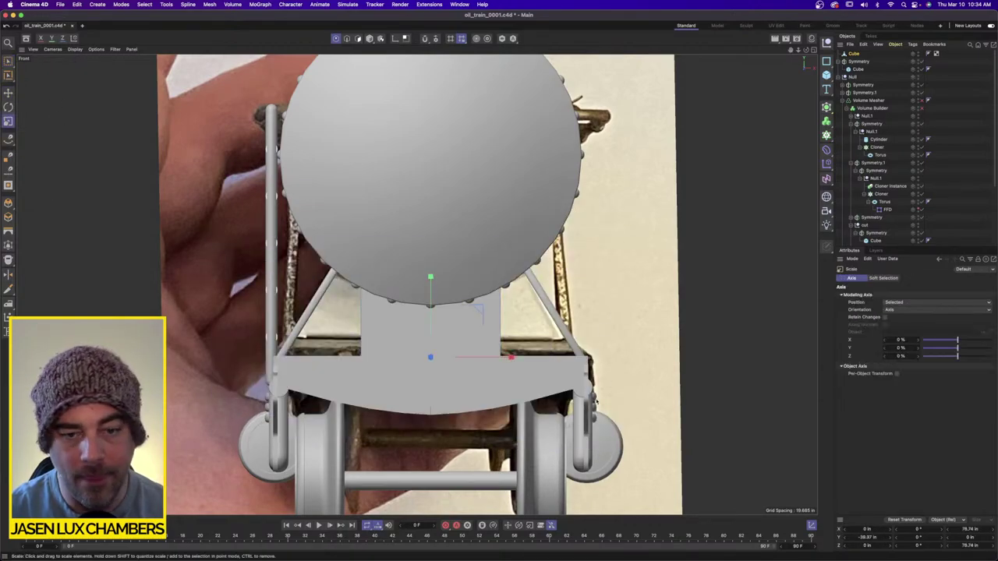
pyautogui.moveTo(510, 356); pyautogui.dragTo(599, 354)
# Lower the Cube's upper points to about 11.6 in and widen them to about 107 in, forming the panel's sloped sides.
pyautogui.moveTo(9, 62); pyautogui.dragTo(28, 84)
pyautogui.moveTo(206, 175); pyautogui.dragTo(581, 266)
pyautogui.moveTo(428, 138); pyautogui.dragTo(430, 187)
pyautogui.press('t')
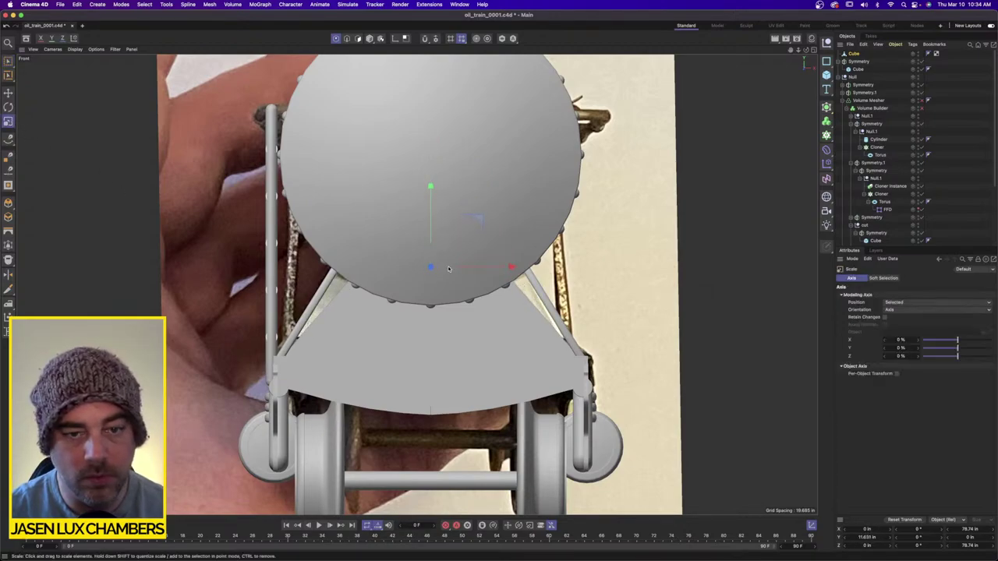
pyautogui.moveTo(448, 269); pyautogui.dragTo(495, 270)
pyautogui.click(814, 51)
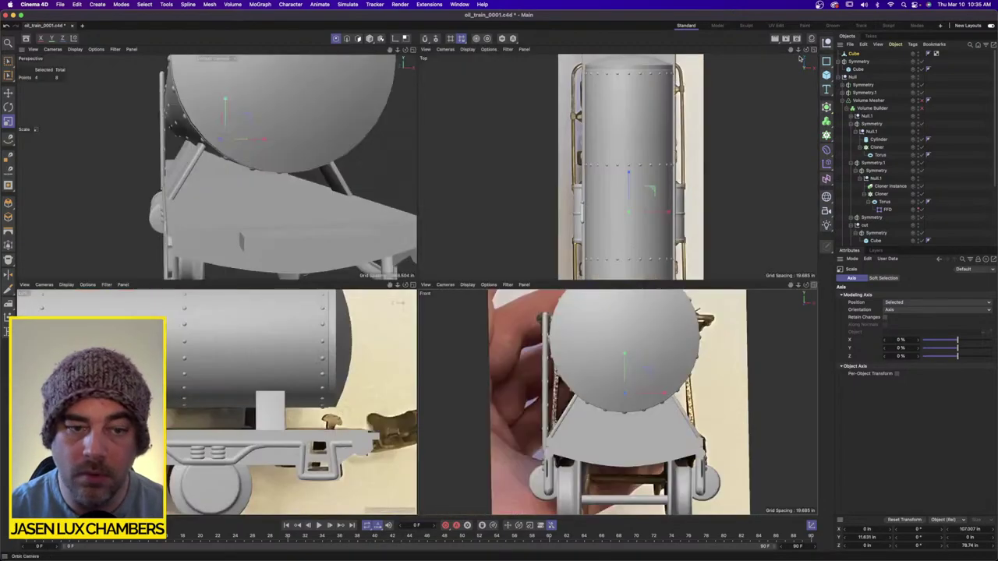
# Thin all points of the panel to about 13 in deep and move them along Z between the end supports.
pyautogui.keyDown('alt'); pyautogui.moveTo(217, 175); pyautogui.dragTo(291, 177); pyautogui.keyUp('alt')
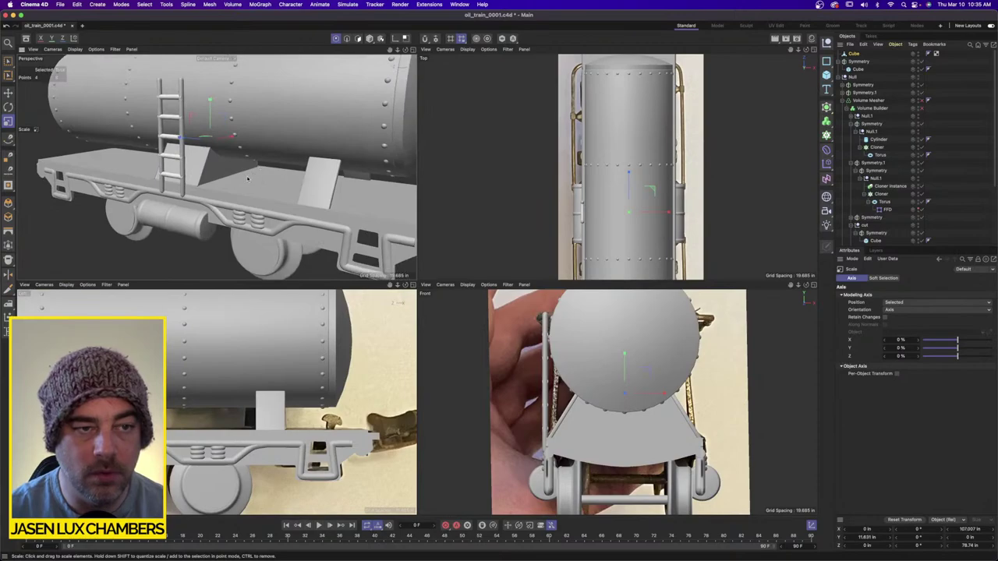
pyautogui.hotkey('ctrl', 'a')
pyautogui.moveTo(180, 155); pyautogui.dragTo(330, 186)
pyautogui.press('e')
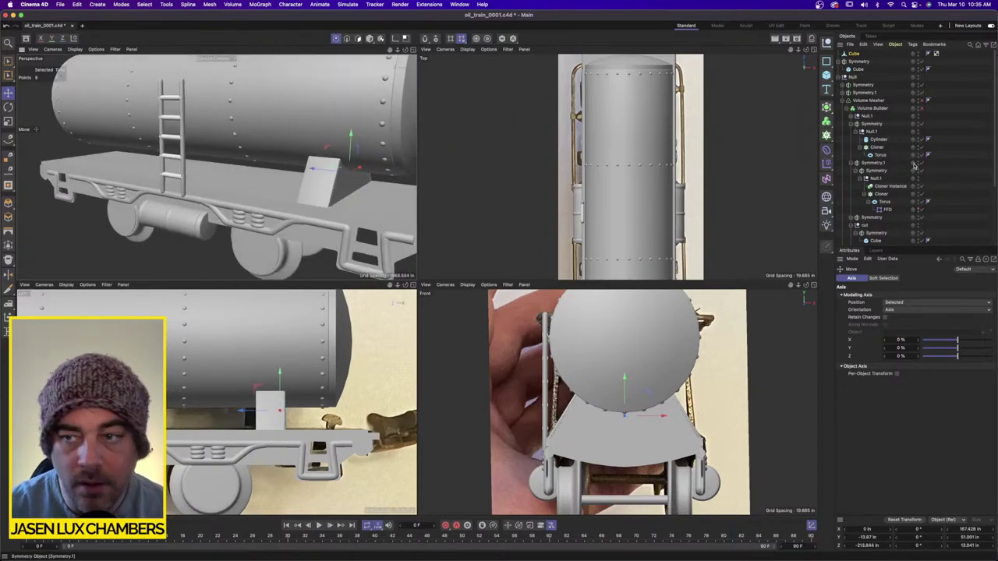
pyautogui.click(854, 162)
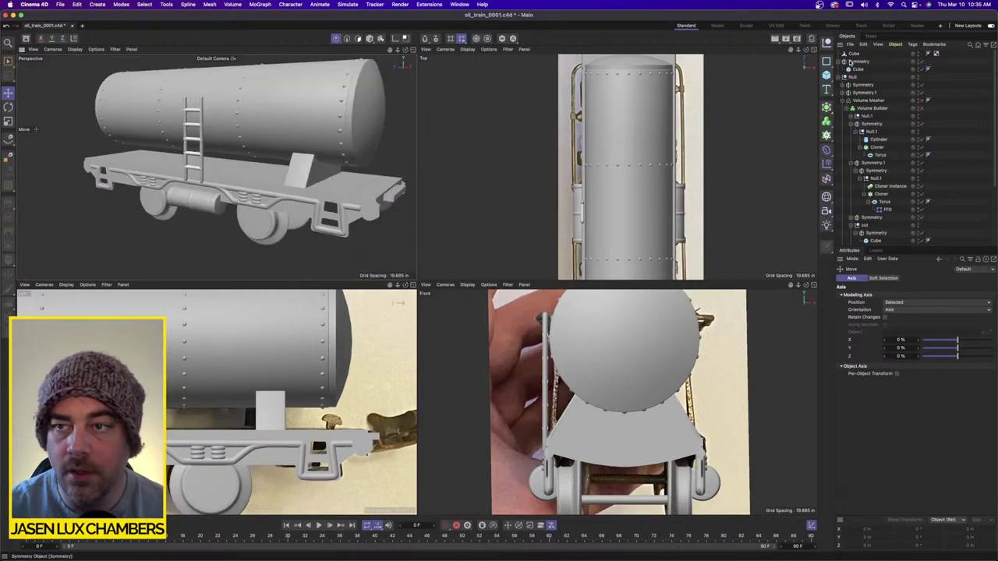
# Group the panel with the supports' Symmetry, then mirror the group to the car's other end with an XY-plane Symmetry.
pyautogui.click(858, 61)
pyautogui.keyDown('shift'); pyautogui.click(852, 54); pyautogui.keyUp('shift')
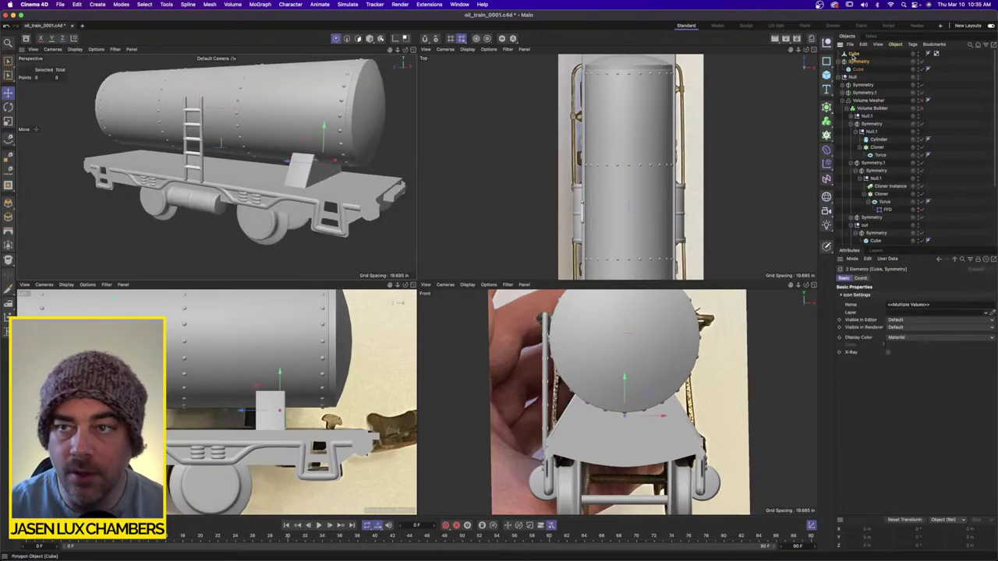
pyautogui.hotkey('alt', 'g')
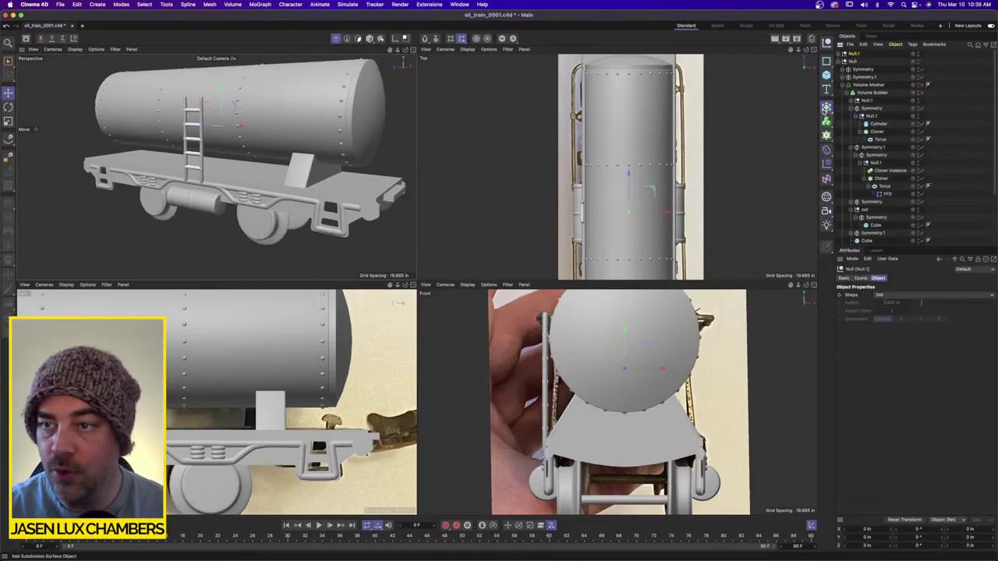
pyautogui.click(826, 106)
pyautogui.keyDown('alt'); pyautogui.click(881, 198); pyautogui.keyUp('alt')
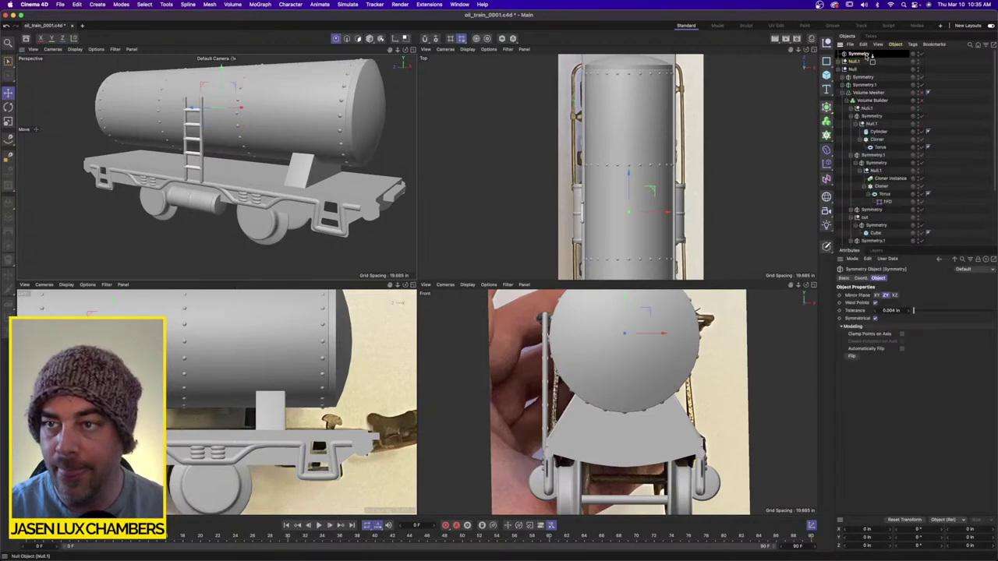
pyautogui.click(877, 296)
pyautogui.moveTo(256, 156)
pyautogui.keyDown('alt'); pyautogui.mouseDown()
pyautogui.moveTo(295, 158)
pyautogui.moveTo(249, 165)
pyautogui.mouseUp(); pyautogui.keyUp('alt')
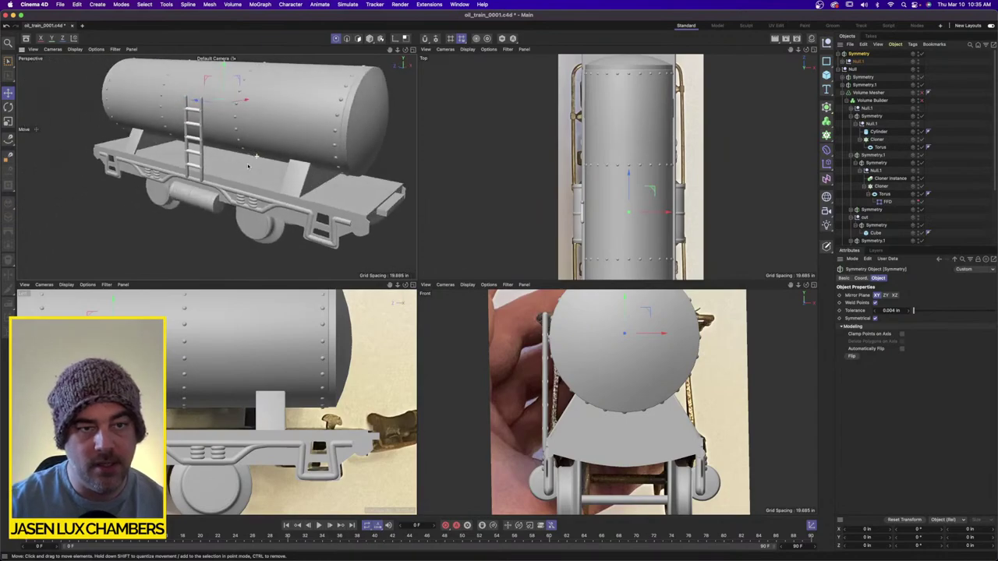
pyautogui.press('h')
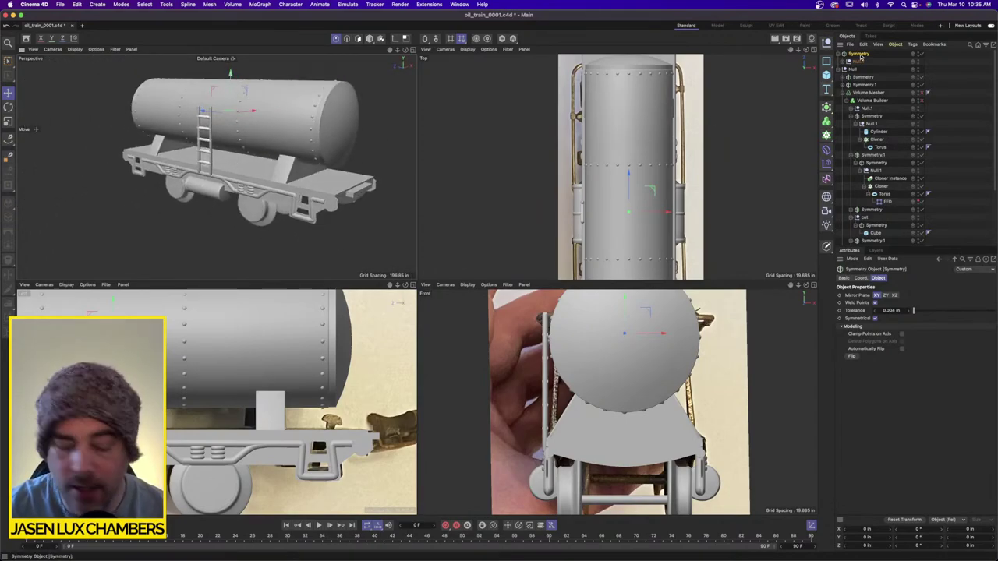
# Place the end supports' Symmetry inside the Volume Builder and inspect the merged result on the whole car.
pyautogui.moveTo(861, 56); pyautogui.dragTo(871, 86)
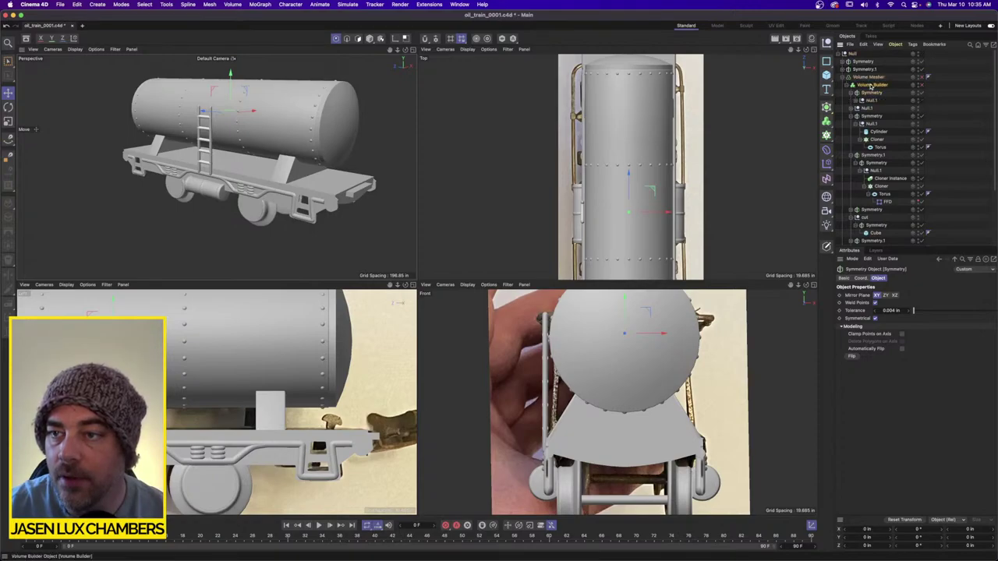
pyautogui.click(871, 85)
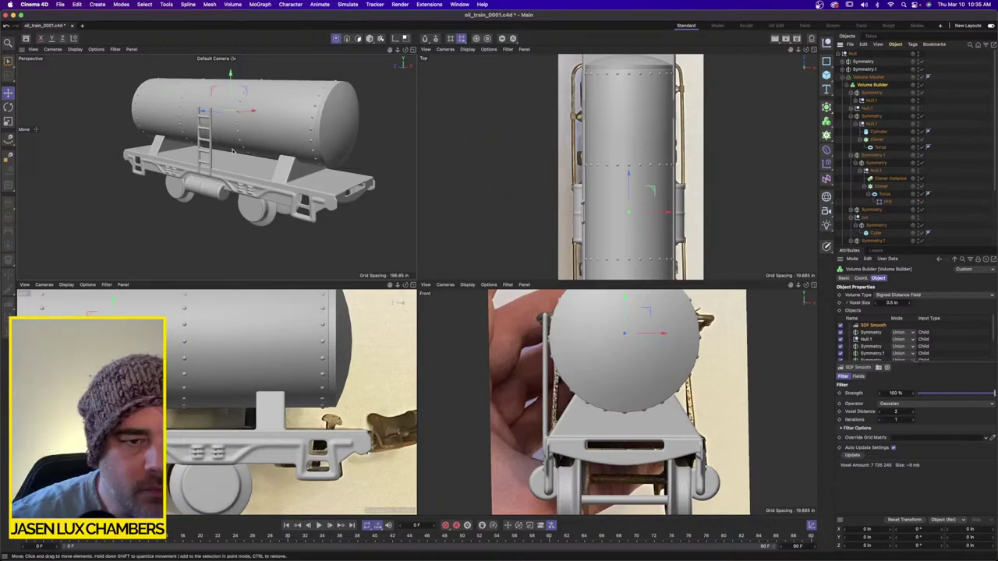
pyautogui.keyDown('alt'); pyautogui.moveTo(232, 150); pyautogui.dragTo(277, 175); pyautogui.keyUp('alt')
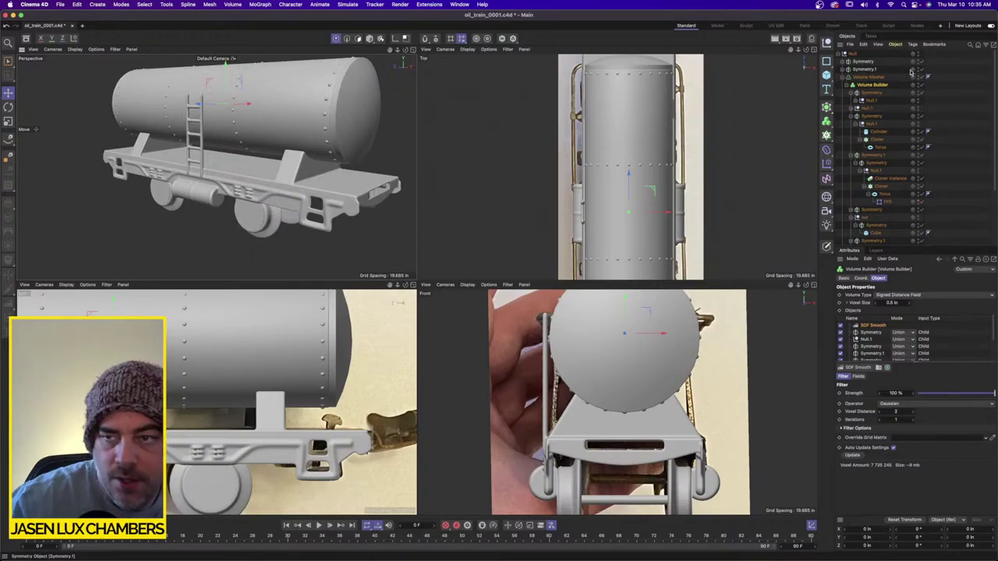
# Disable the Volume Builder and the Volume Mesher.
pyautogui.click(924, 85)
pyautogui.click(921, 85)
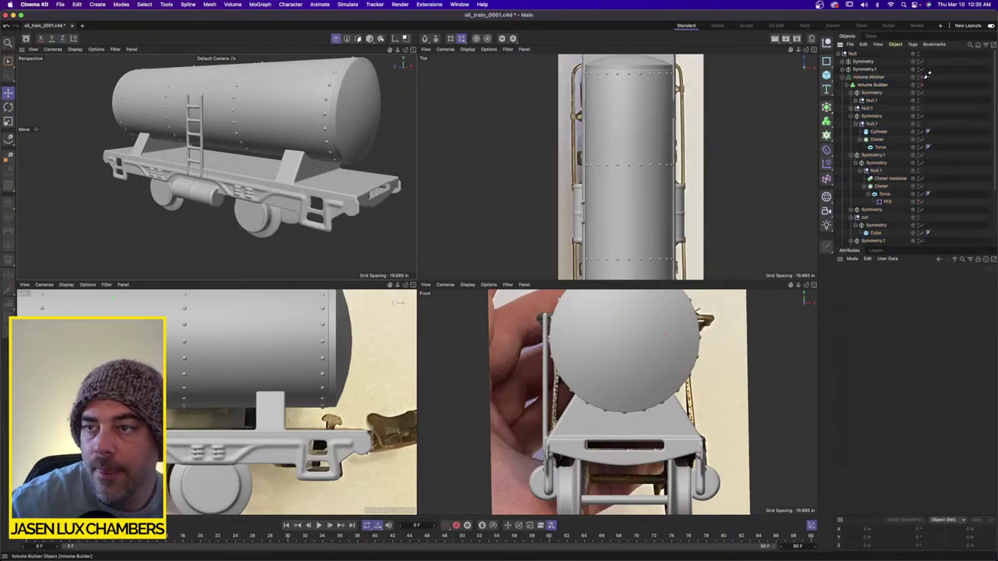
pyautogui.click(921, 77)
# Scale the Torus's FFD points outward to lengthen the stacked rounded springs on the side frame.
pyautogui.keyDown('alt'); pyautogui.moveTo(85, 431); pyautogui.dragTo(304, 367, button='middle'); pyautogui.keyUp('alt')
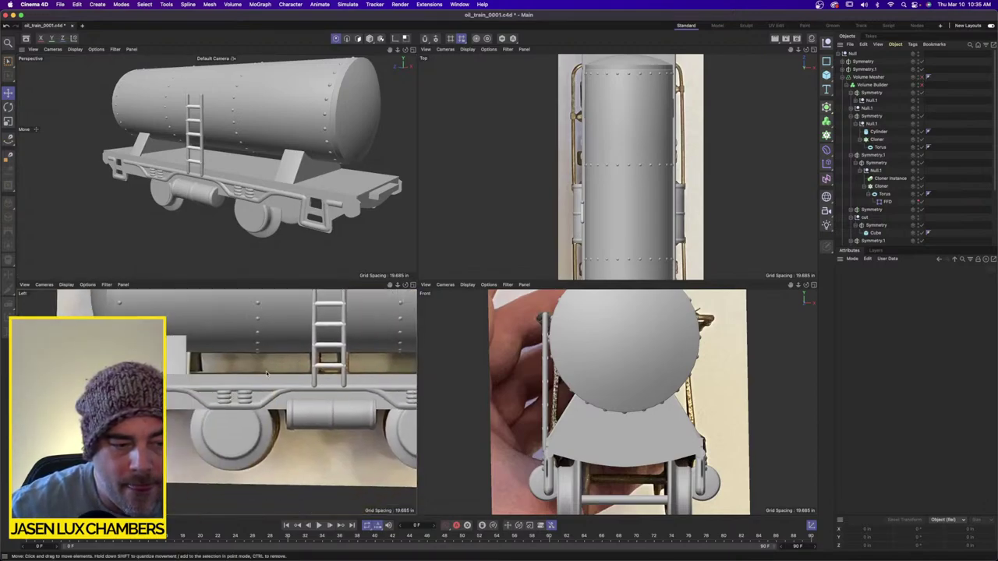
pyautogui.scroll(8, 304, 366)
pyautogui.click(219, 469)
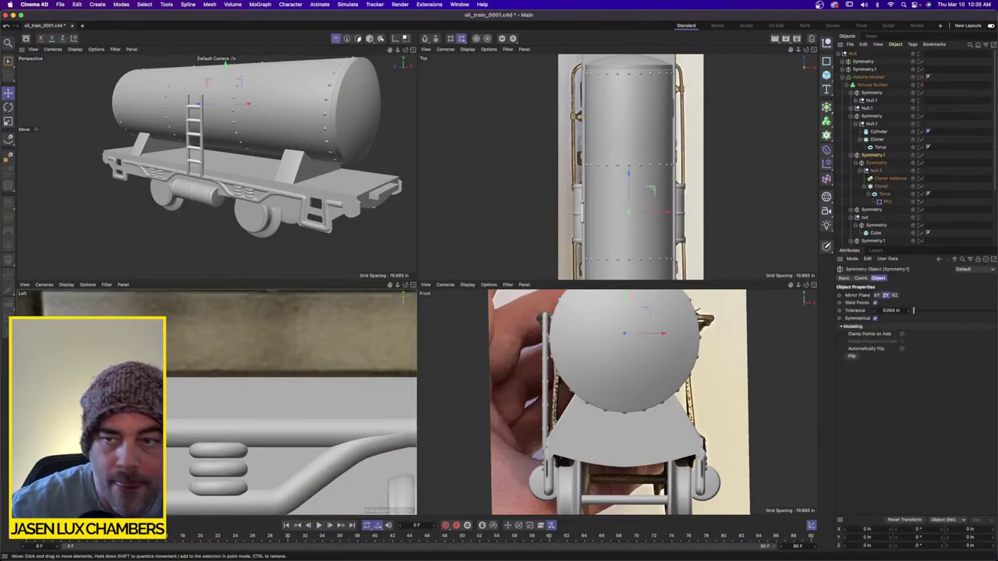
pyautogui.click(884, 194)
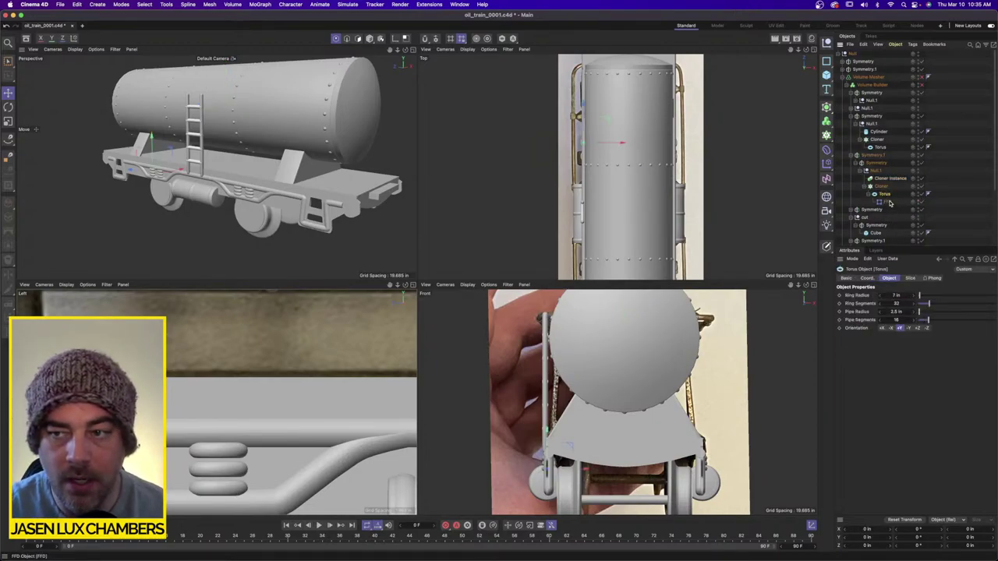
pyautogui.click(886, 202)
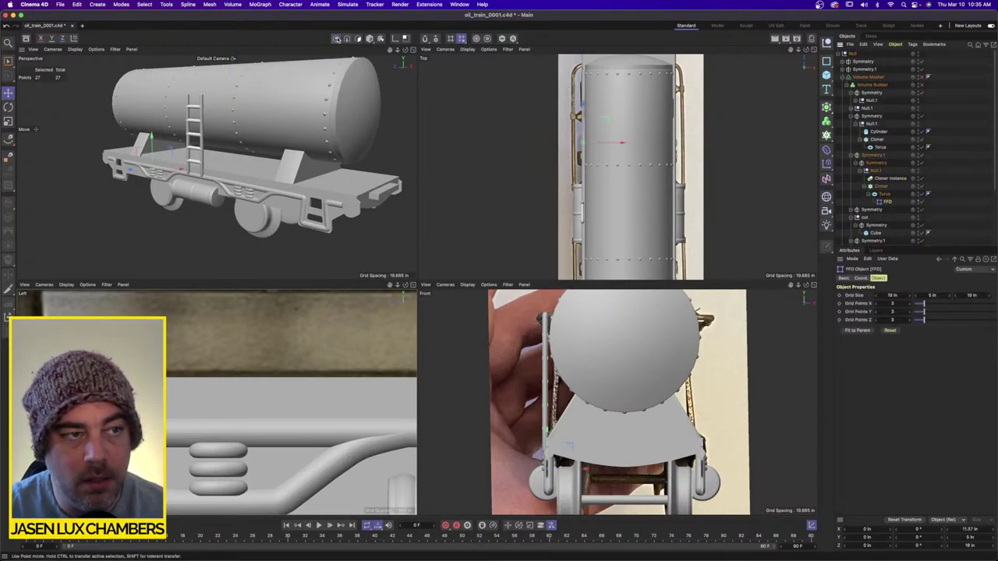
pyautogui.click(8, 121)
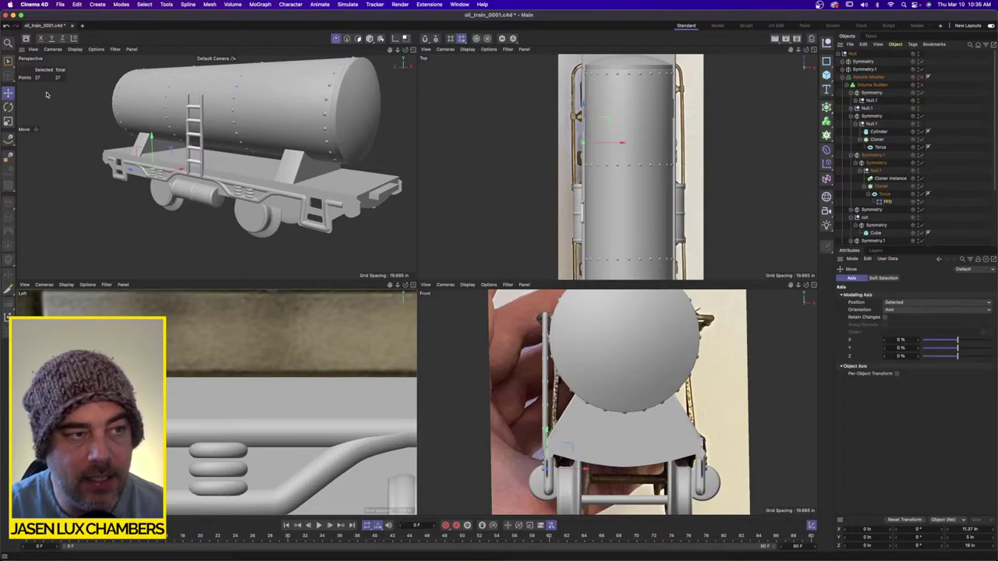
pyautogui.moveTo(194, 470); pyautogui.dragTo(233, 470)
pyautogui.click(936, 219)
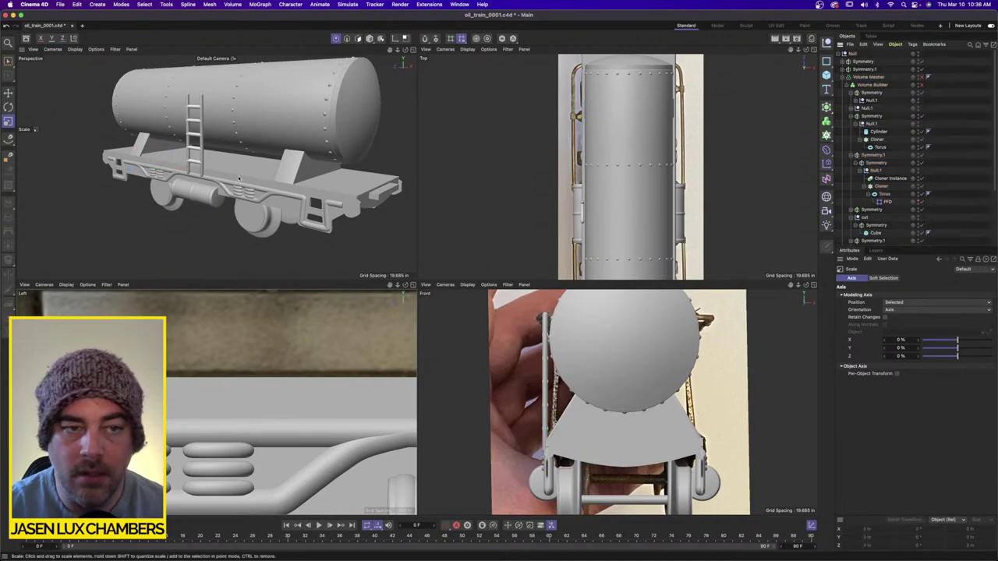
# Review the whole car in perspective and compare its end with the front reference photo.
pyautogui.scroll(-5, 241, 156)
pyautogui.keyDown('alt'); pyautogui.moveTo(240, 156); pyautogui.dragTo(278, 145); pyautogui.keyUp('alt')
pyautogui.scroll(4, 277, 144)
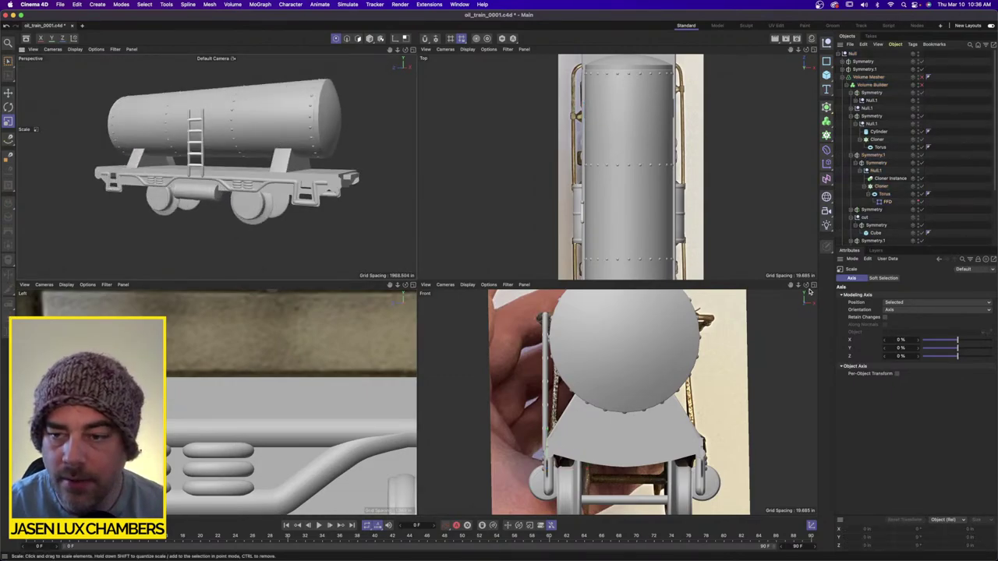
pyautogui.click(813, 288)
pyautogui.scroll(-4, 547, 315)
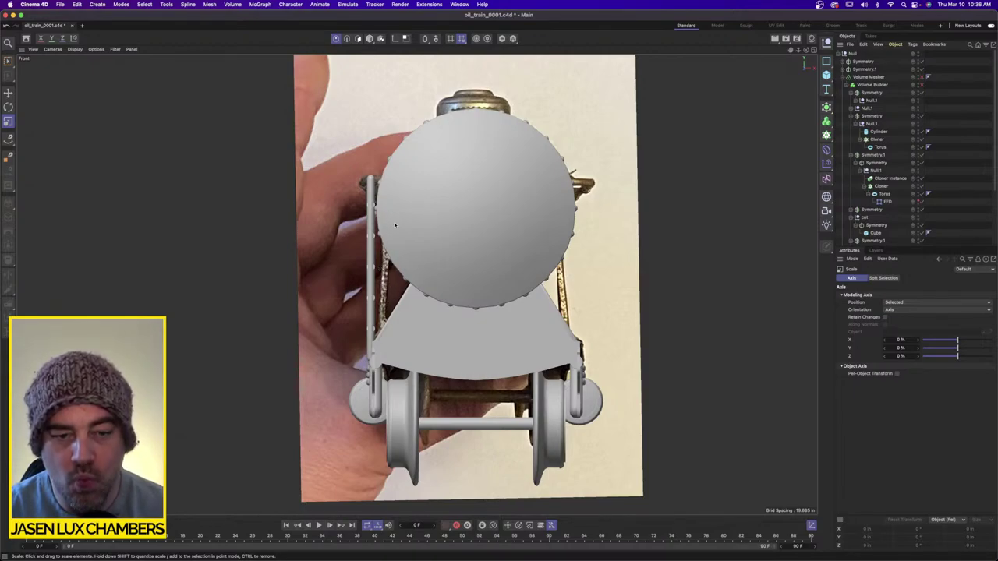
# Select the ladder's null, try adjusting its rotation against the front reference photo, and bring the car up in perspective.
pyautogui.click(871, 100)
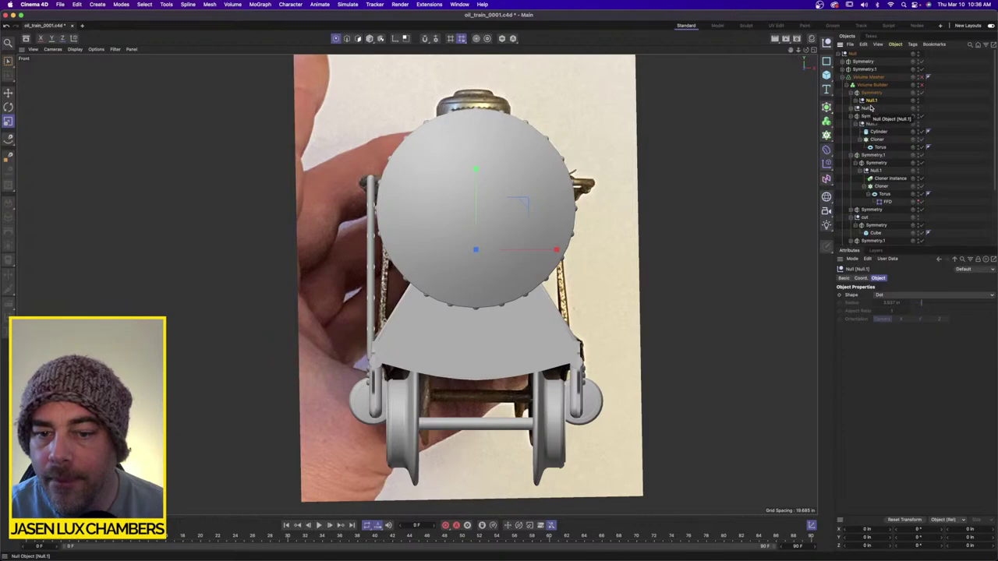
pyautogui.click(871, 108)
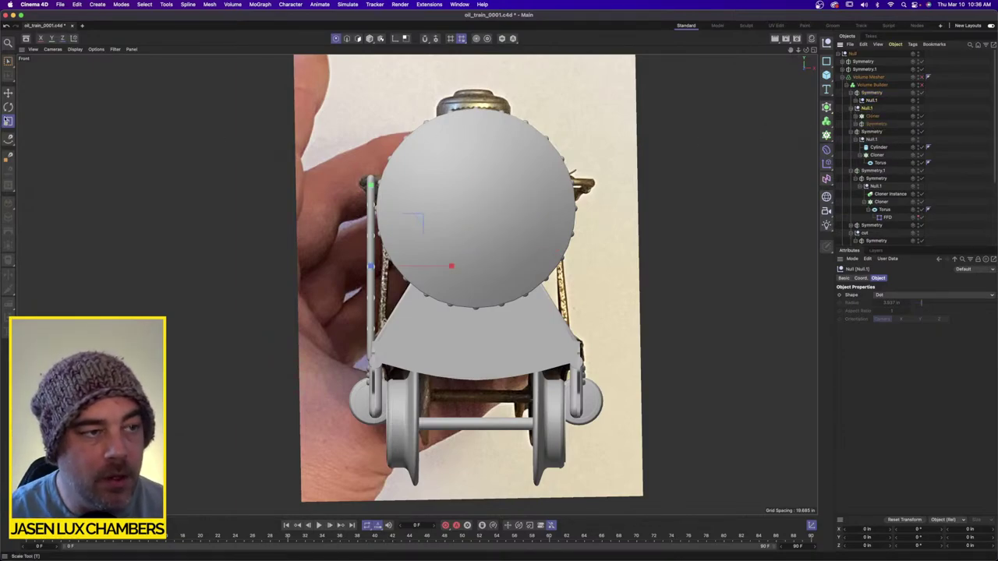
pyautogui.press('r')
pyautogui.moveTo(415, 240); pyautogui.dragTo(433, 270)
pyautogui.press('e')
pyautogui.click(814, 49)
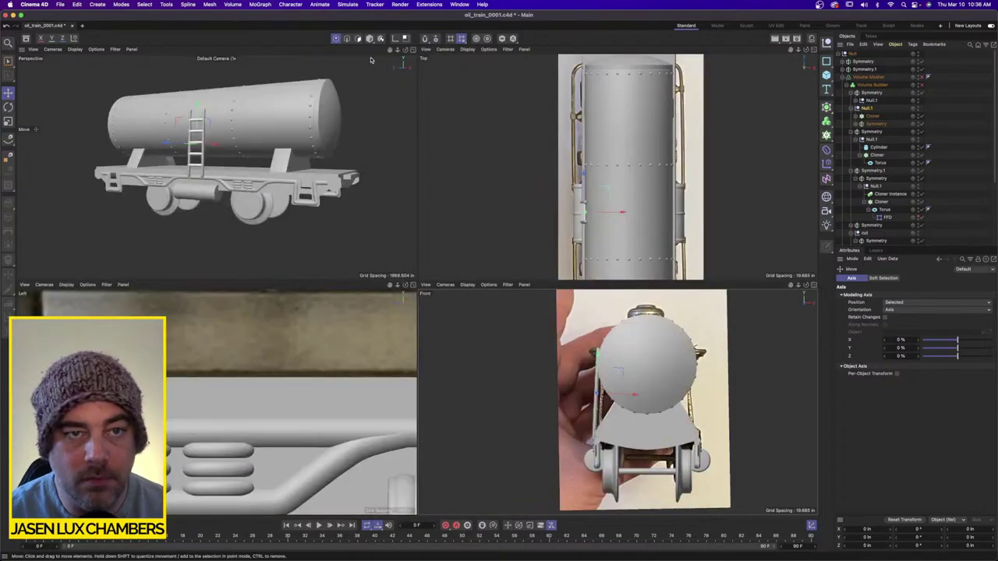
pyautogui.click(407, 50)
pyautogui.keyDown('alt'); pyautogui.moveTo(410, 60); pyautogui.dragTo(389, 182); pyautogui.keyUp('alt')
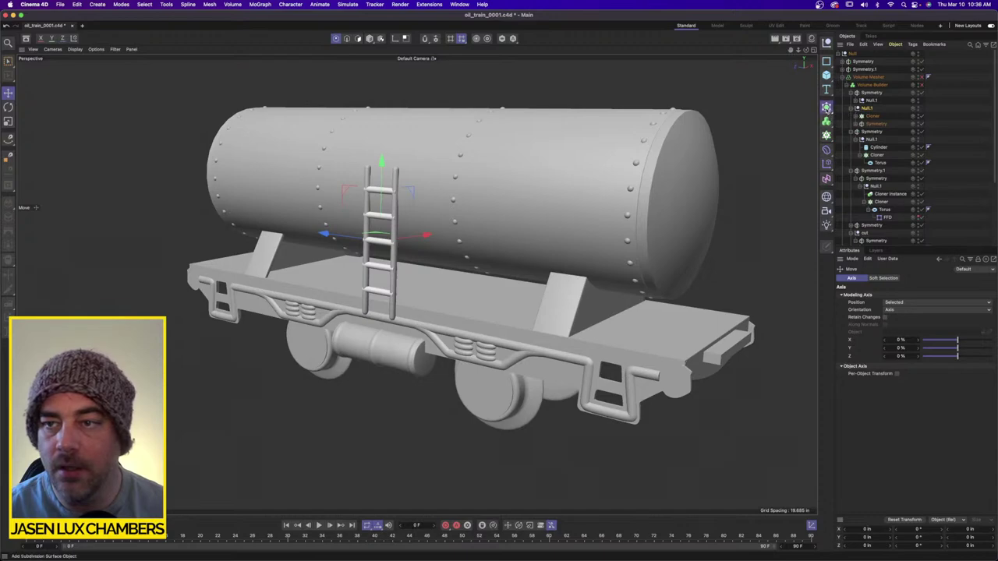
# Mirror the ladder to the tank's opposite side by placing its null under a new Symmetry inside the Volume Builder.
pyautogui.click(827, 109)
pyautogui.click(865, 194)
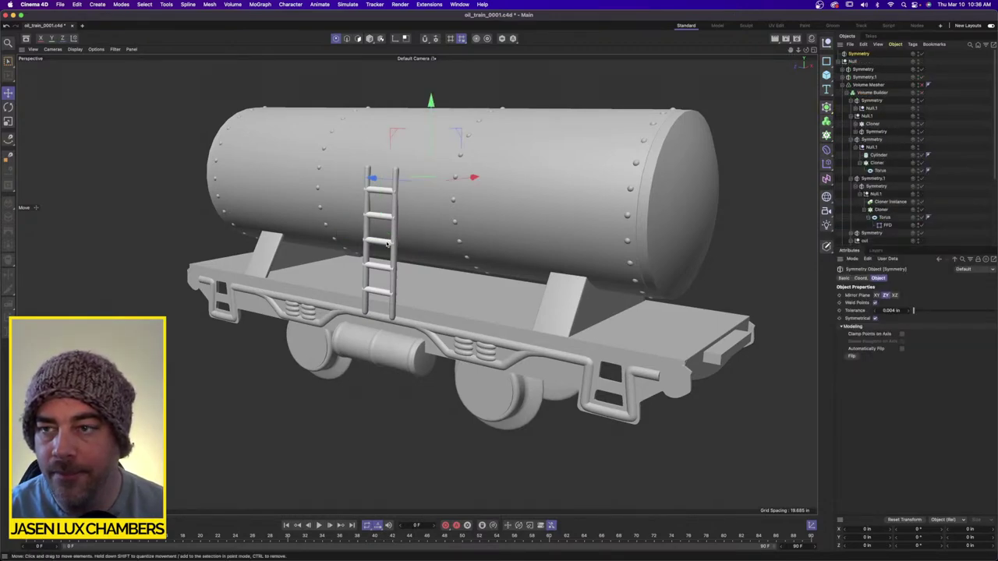
pyautogui.click(371, 39)
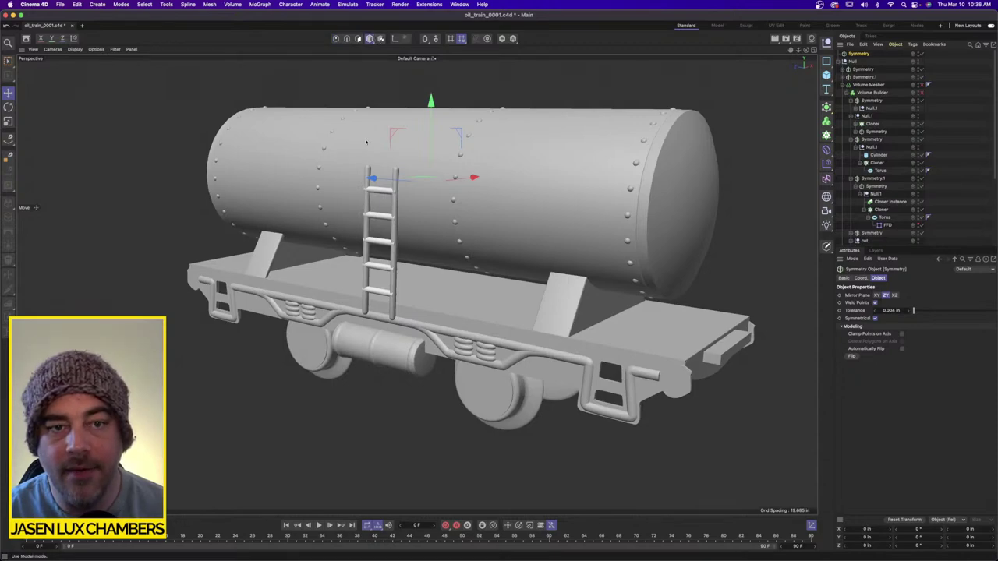
pyautogui.click(395, 226)
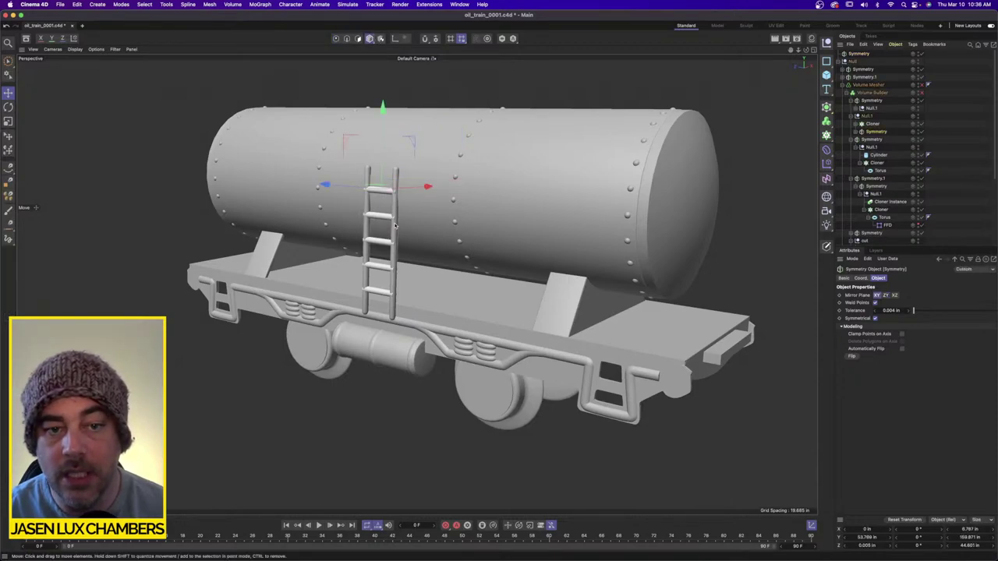
pyautogui.click(869, 116)
pyautogui.moveTo(859, 55); pyautogui.dragTo(875, 110)
# Move the SDF Smooth above all objects in the Volume Builder's list and inspect the enabled volume on the whole car.
pyautogui.click(872, 85)
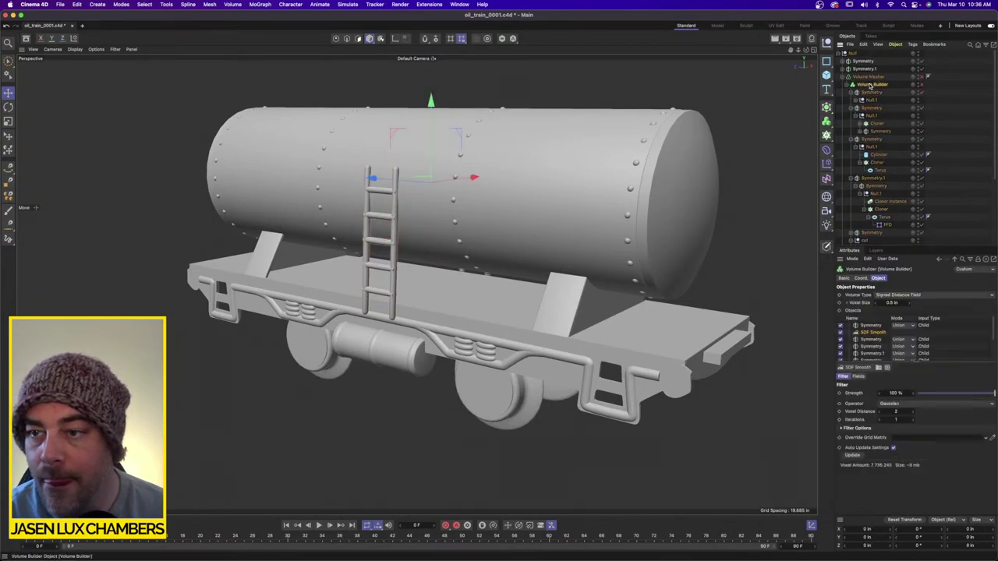
pyautogui.moveTo(869, 333); pyautogui.dragTo(868, 323)
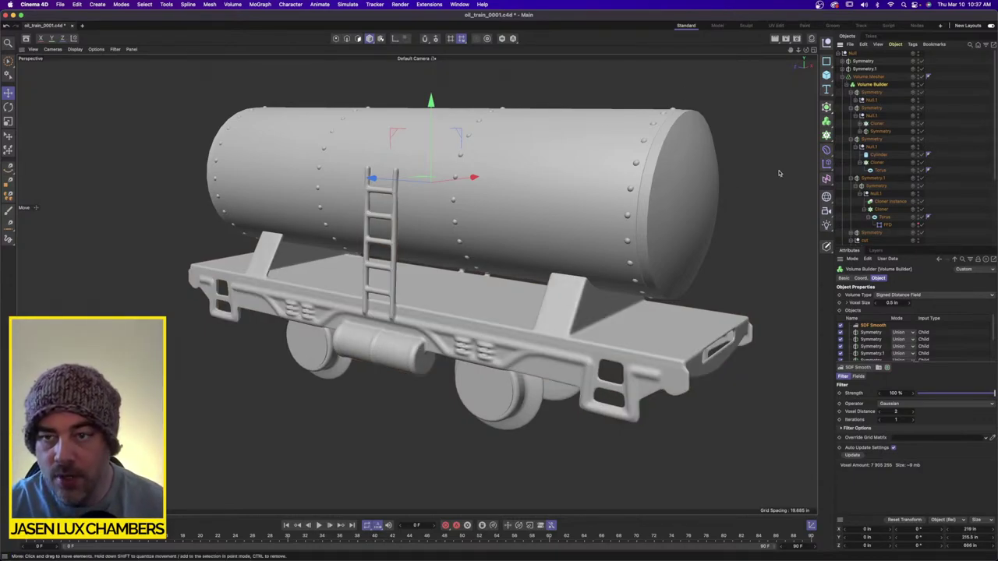
pyautogui.click(946, 136)
pyautogui.keyDown('alt'); pyautogui.moveTo(608, 160); pyautogui.dragTo(367, 205); pyautogui.keyUp('alt')
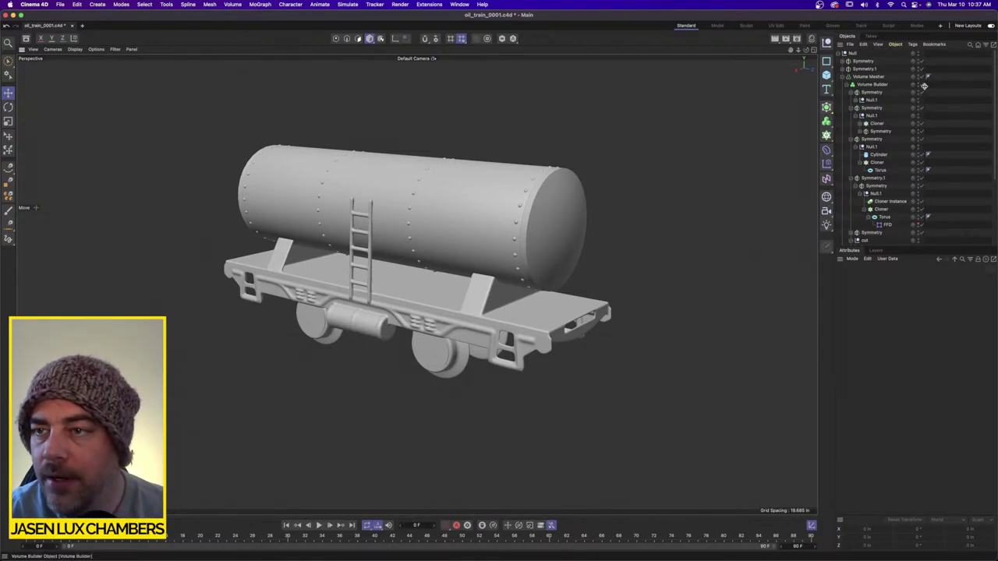
# Disable the Volume Mesher and Volume Builder, and hide the model's parent null to expose the top reference photo.
pyautogui.moveTo(923, 78); pyautogui.dragTo(922, 84)
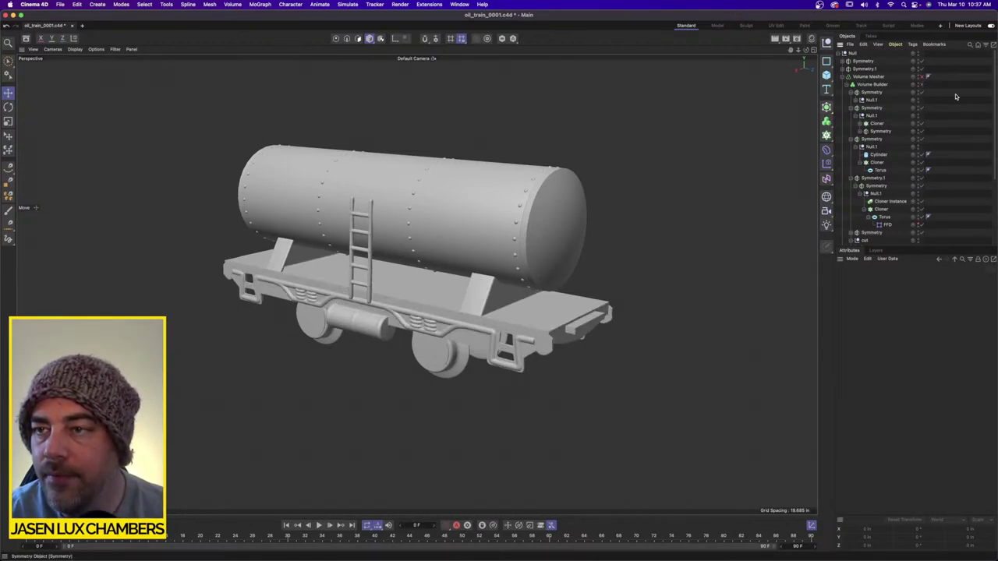
pyautogui.click(811, 49)
pyautogui.click(812, 49)
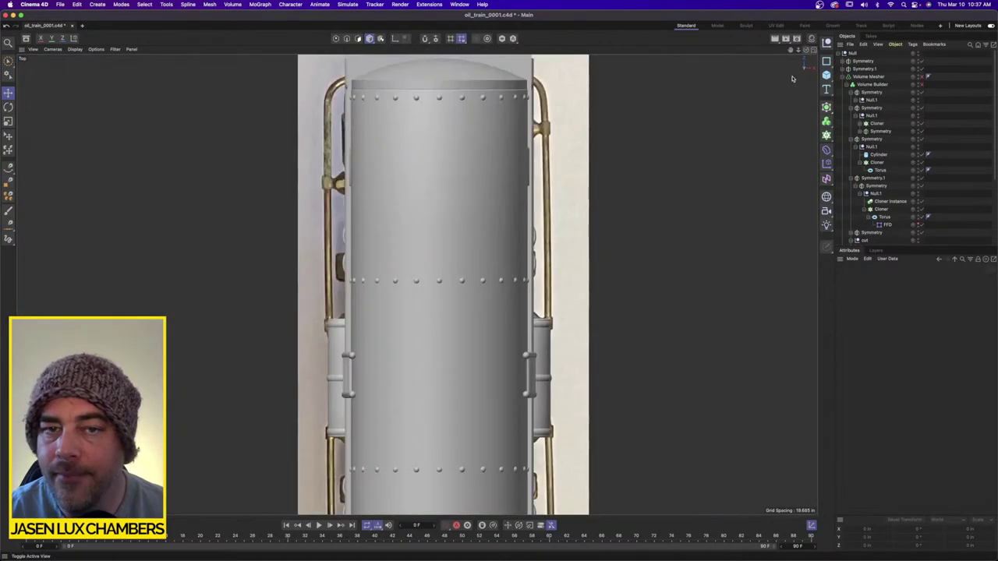
pyautogui.scroll(-6, 461, 110)
pyautogui.keyDown('alt'); pyautogui.moveTo(446, 111); pyautogui.dragTo(447, 124, button='middle'); pyautogui.keyUp('alt')
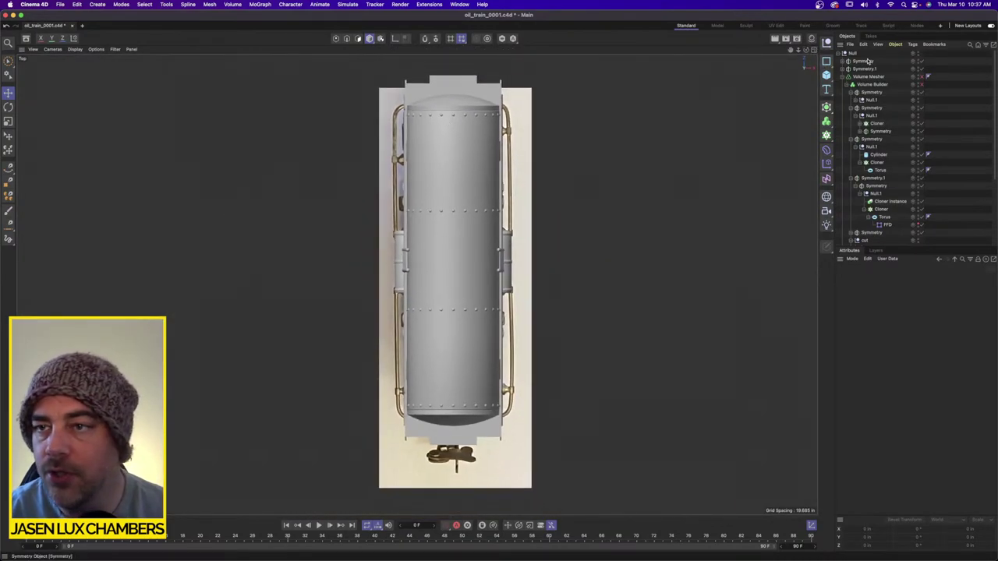
pyautogui.doubleClick(918, 52)
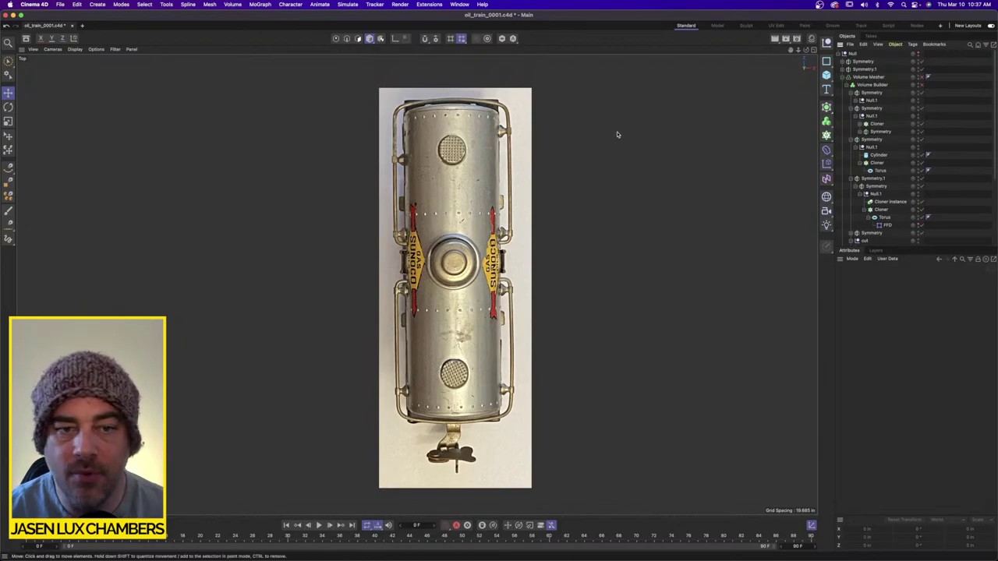
pyautogui.scroll(3, 492, 181)
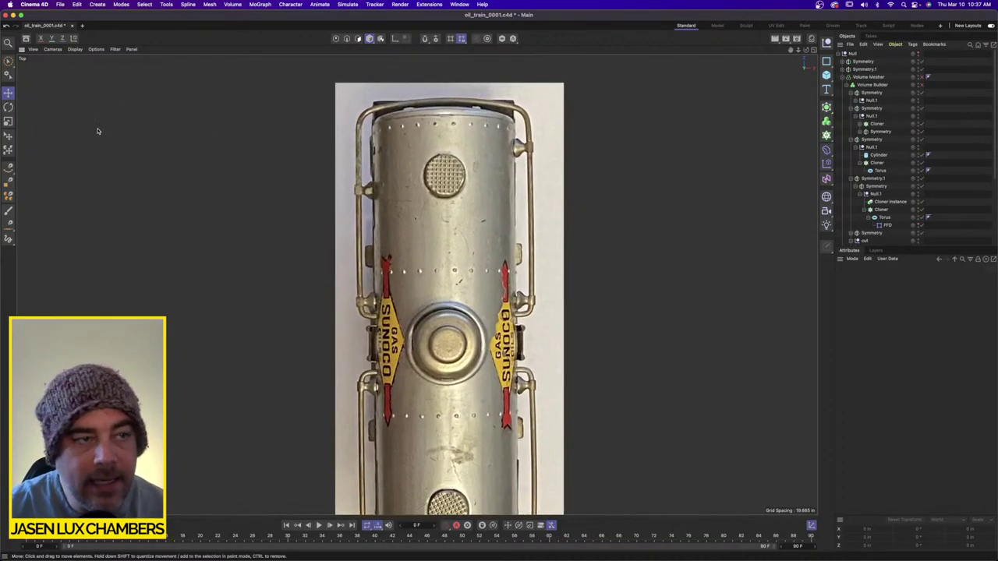
# Start a Bezier spline tracing the handrail's hooked end beside the central dome, on the left side of the top reference photo.
pyautogui.click(8, 166)
pyautogui.click(39, 173)
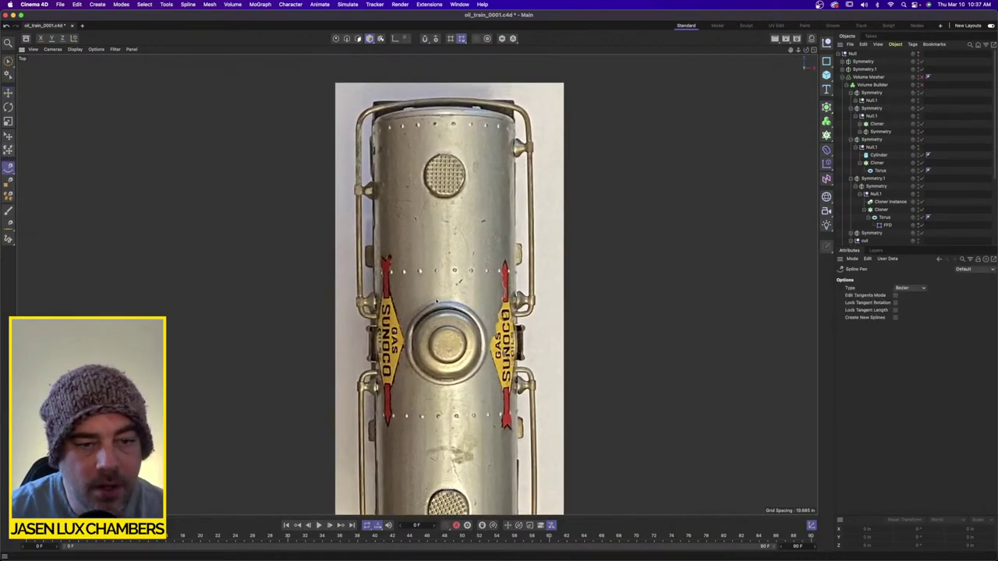
pyautogui.scroll(5, 436, 301)
pyautogui.click(300, 359)
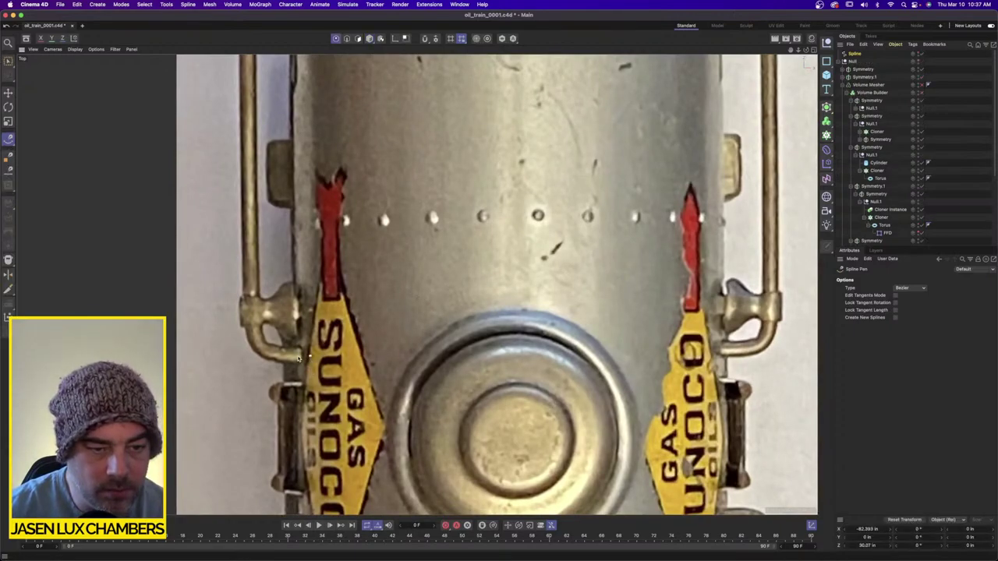
pyautogui.moveTo(294, 358); pyautogui.dragTo(290, 222)
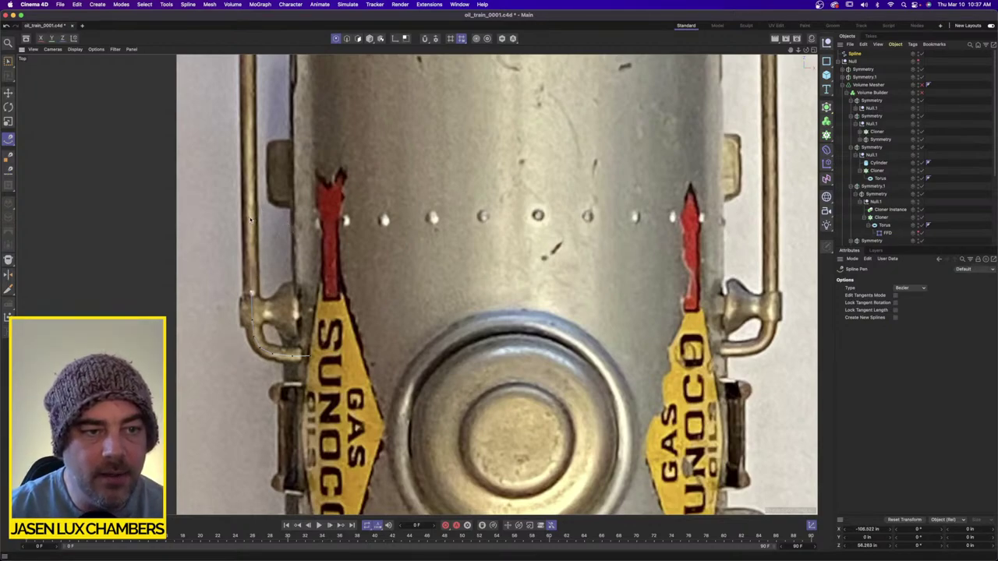
pyautogui.click(250, 218)
# Extend the handrail spline along the straight side section, past the middle bracket.
pyautogui.scroll(-3, 251, 218)
pyautogui.keyDown('alt'); pyautogui.moveTo(250, 218); pyautogui.dragTo(301, 365, button='middle'); pyautogui.keyUp('alt')
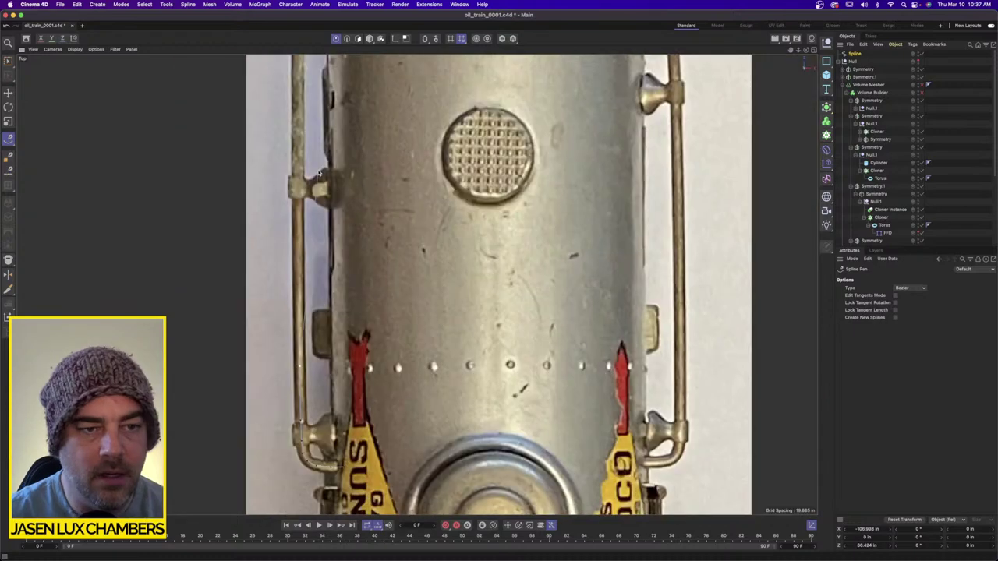
pyautogui.click(296, 212)
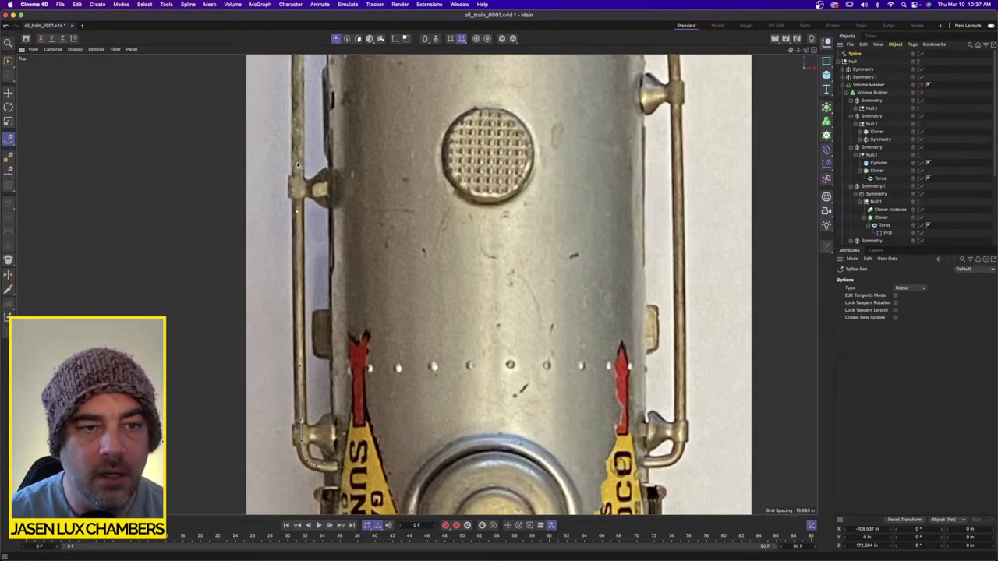
pyautogui.click(297, 165)
# Continue the handrail spline around the corner bend and along the curved rail across the tank's end, toward the centerline.
pyautogui.scroll(-3, 379, 159)
pyautogui.keyDown('alt'); pyautogui.moveTo(379, 159); pyautogui.dragTo(387, 265, button='middle'); pyautogui.keyUp('alt')
pyautogui.scroll(5, 345, 169)
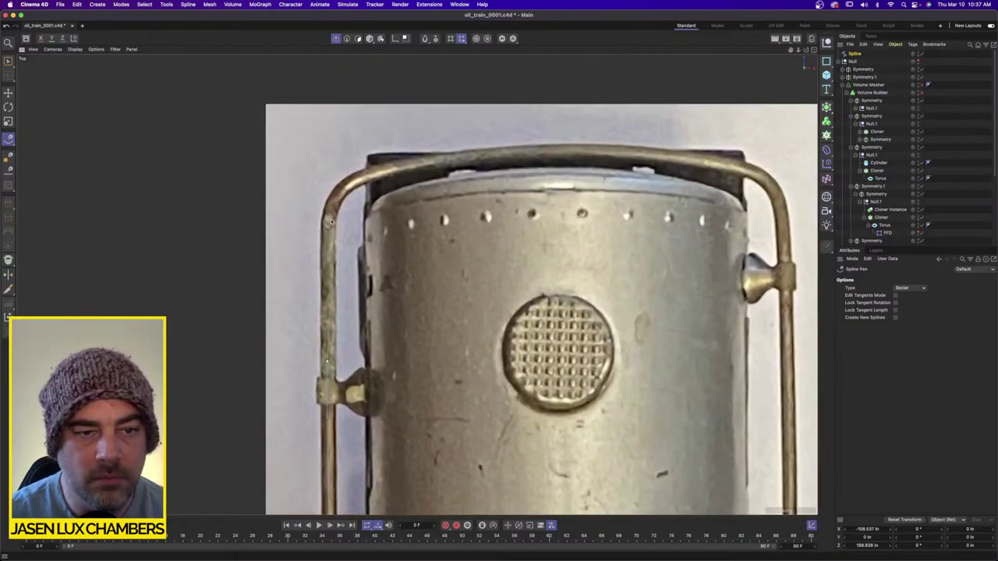
pyautogui.click(328, 224)
pyautogui.click(332, 205)
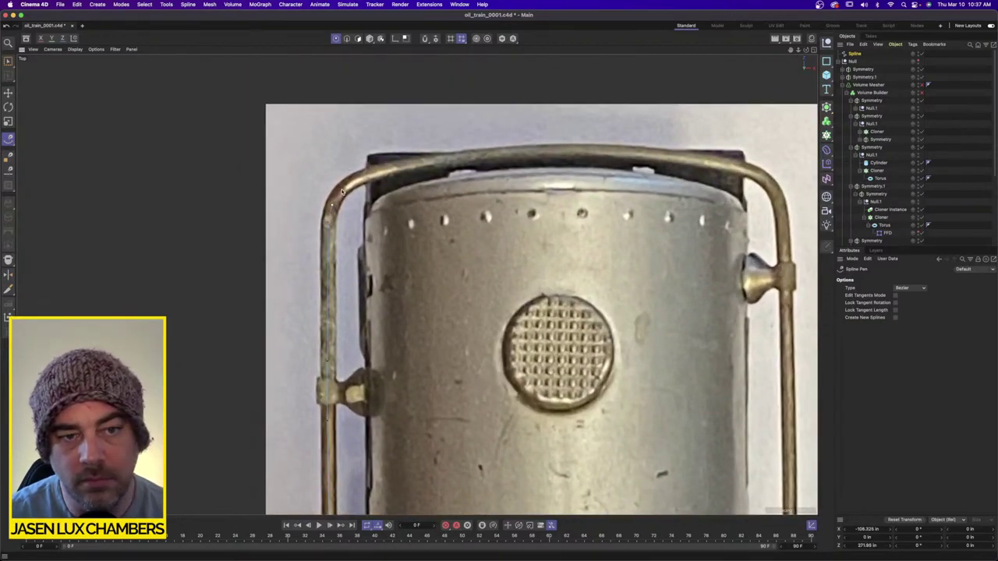
pyautogui.moveTo(341, 191); pyautogui.dragTo(500, 156)
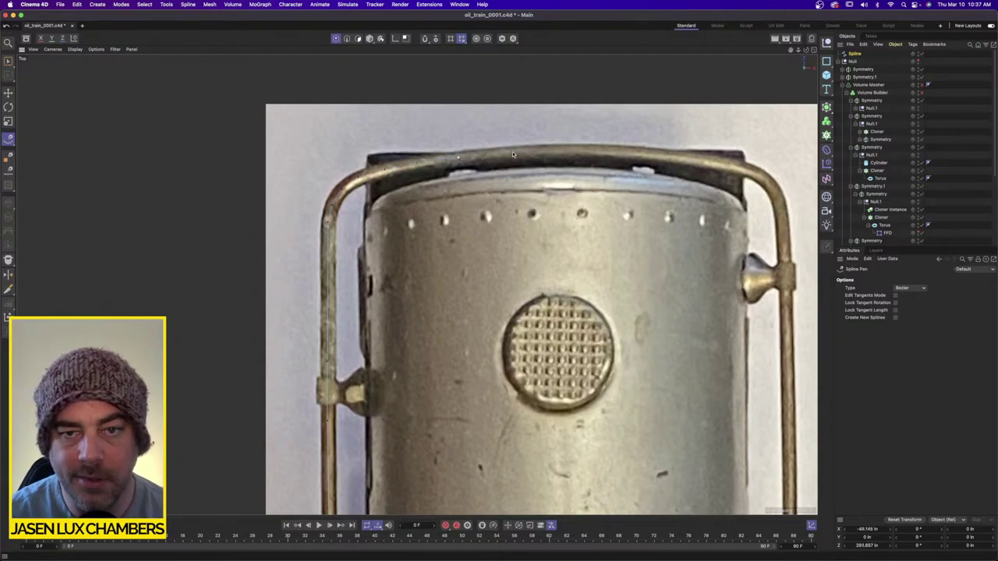
pyautogui.click(513, 154)
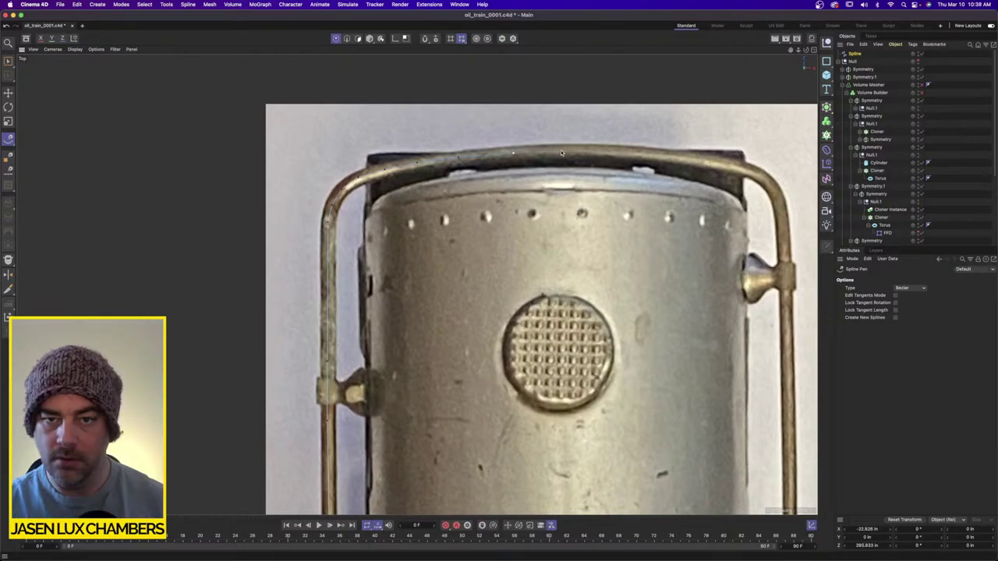
# Finish the handrail spline and start a separate spline on the outer edge of the handrail bracket nearest the dome.
pyautogui.scroll(-4, 554, 164)
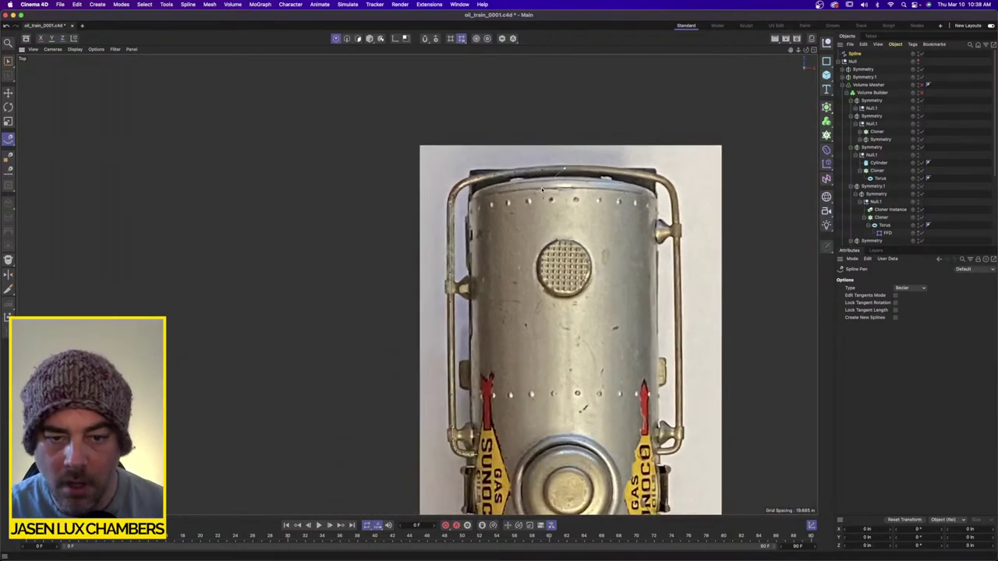
pyautogui.scroll(-2, 535, 250)
pyautogui.scroll(6, 563, 251)
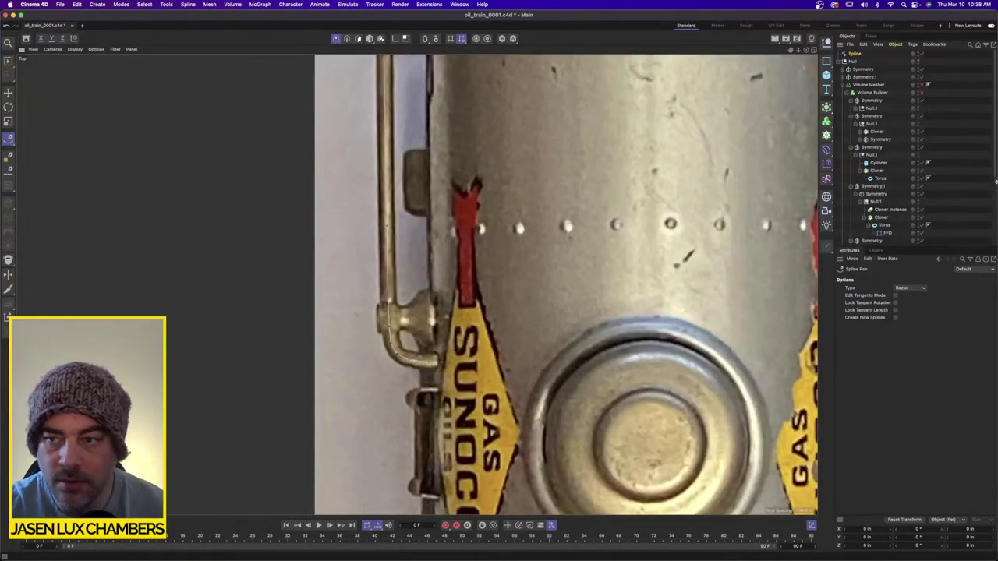
pyautogui.scroll(4, 380, 271)
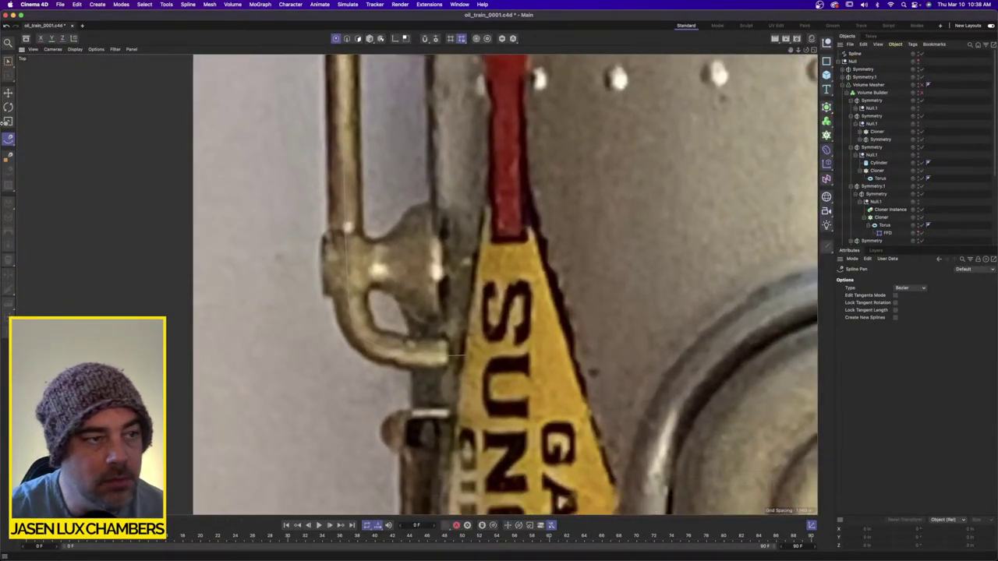
pyautogui.scroll(1, 307, 247)
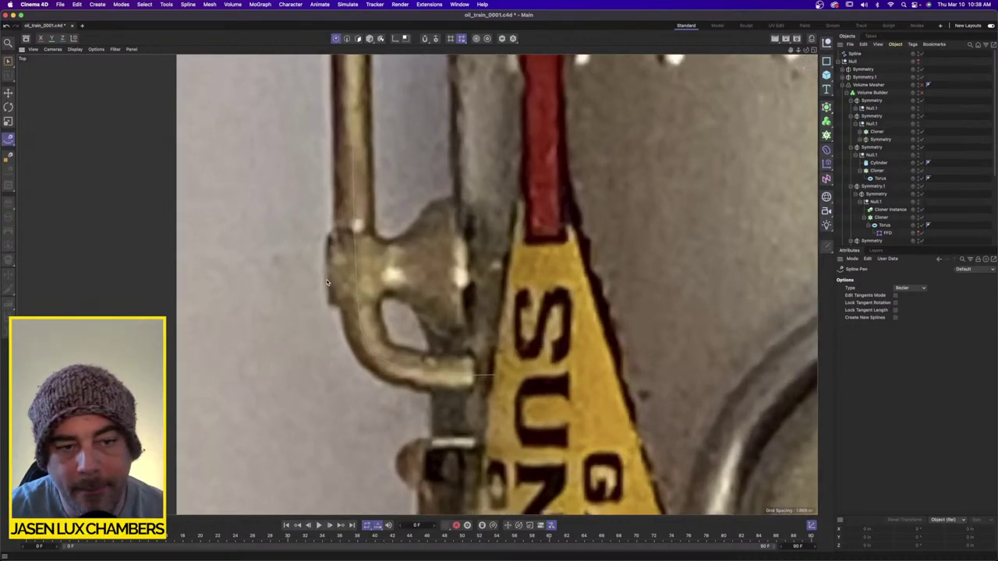
pyautogui.click(327, 271)
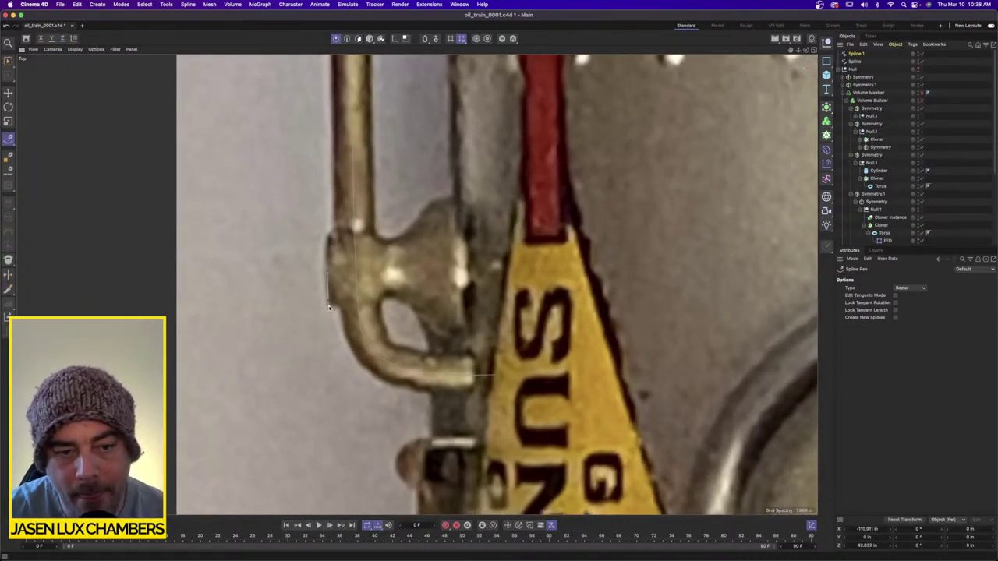
pyautogui.click(327, 304)
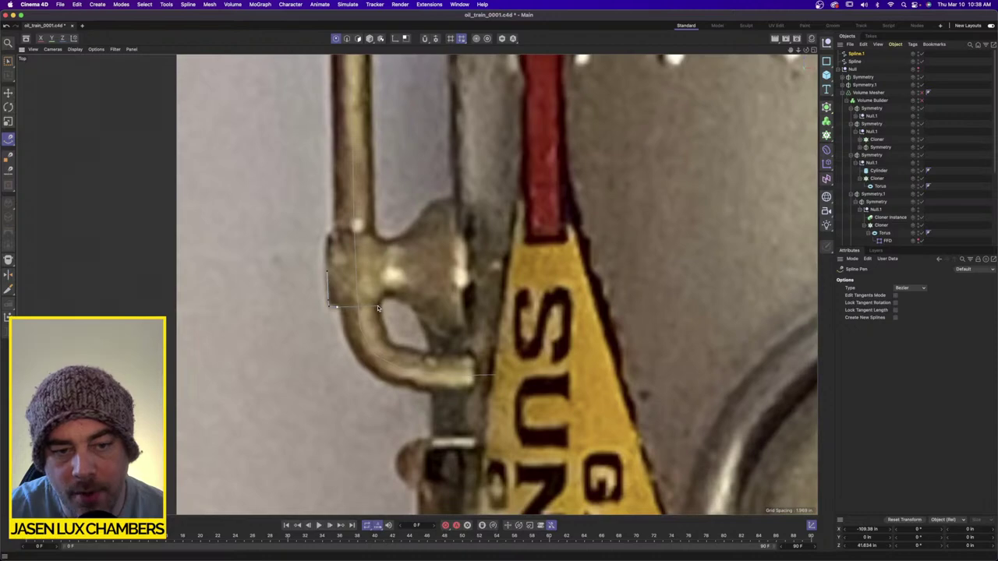
# Trace the bracket's narrow neck and flared lower edge to the tank wall, completing its half profile.
pyautogui.click(380, 300)
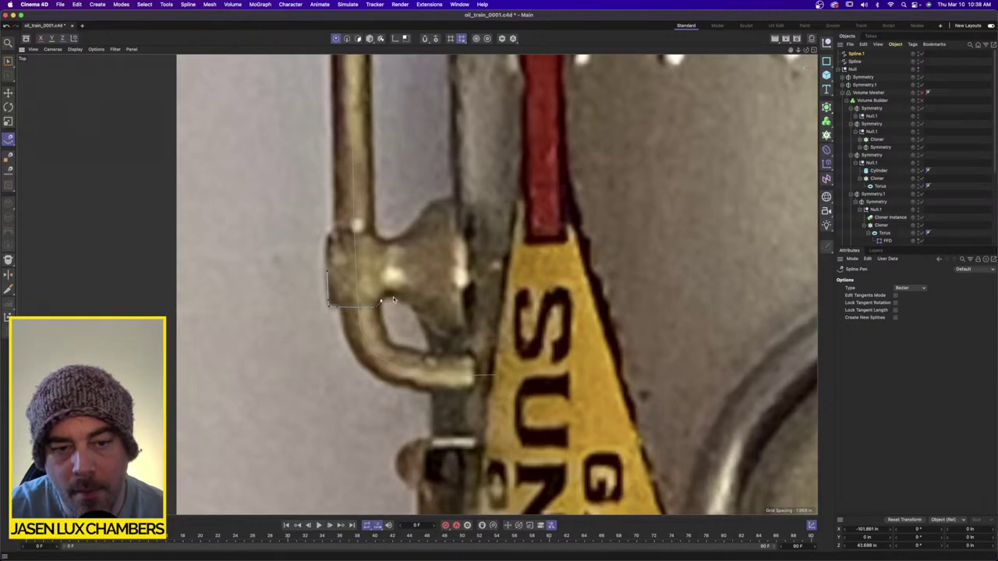
pyautogui.click(388, 298)
pyautogui.click(396, 299)
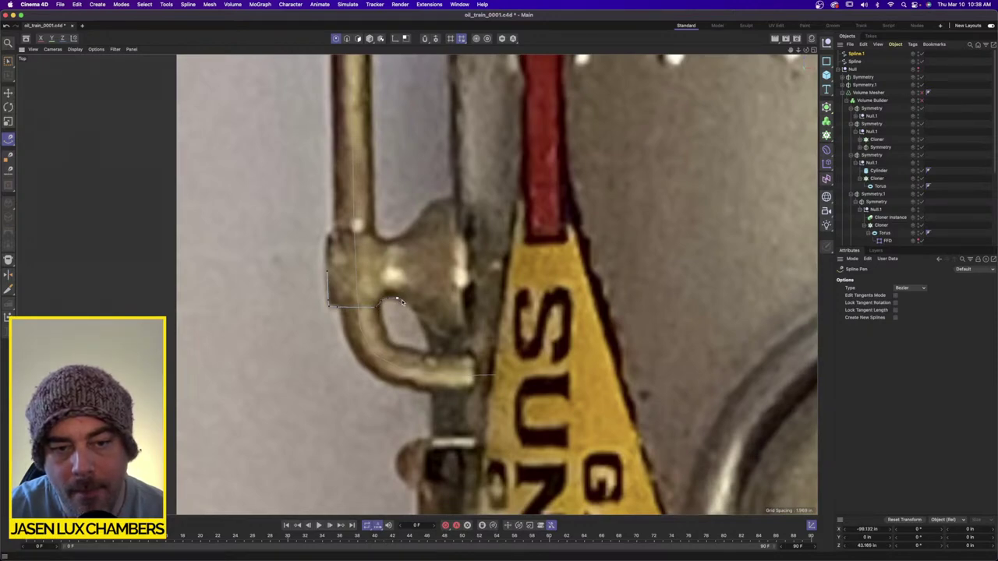
pyautogui.click(404, 302)
pyautogui.moveTo(419, 314); pyautogui.dragTo(464, 339)
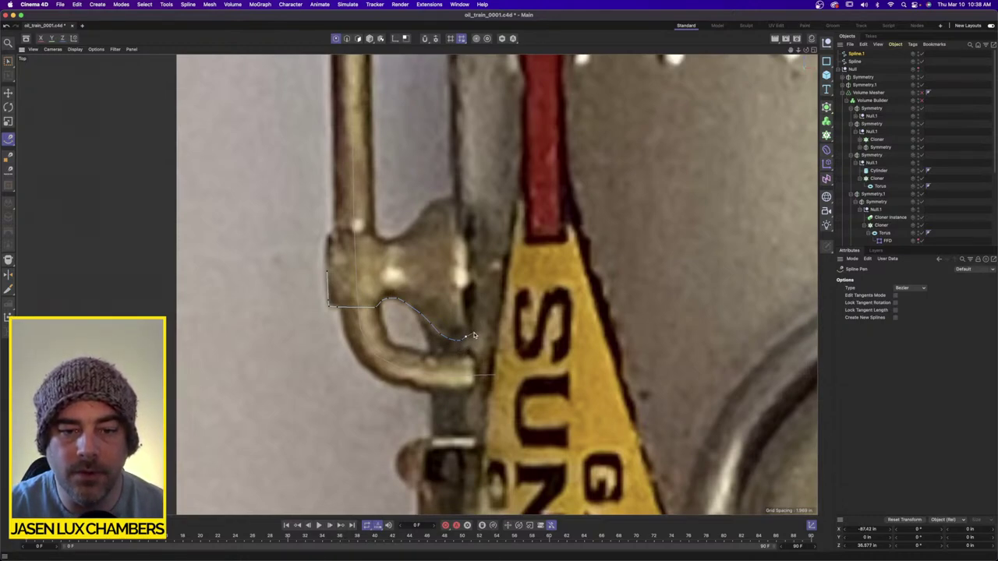
pyautogui.moveTo(474, 335); pyautogui.dragTo(484, 337)
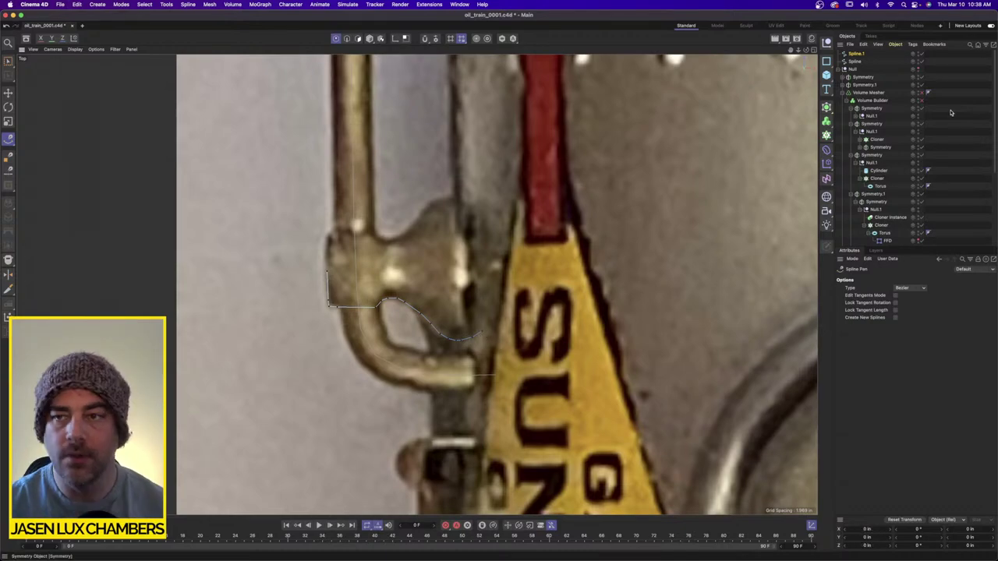
# Add a Lathe object and move its origin onto the traced bracket's centerline, at about X -99.3 in and Z 48.25 in.
pyautogui.click(826, 106)
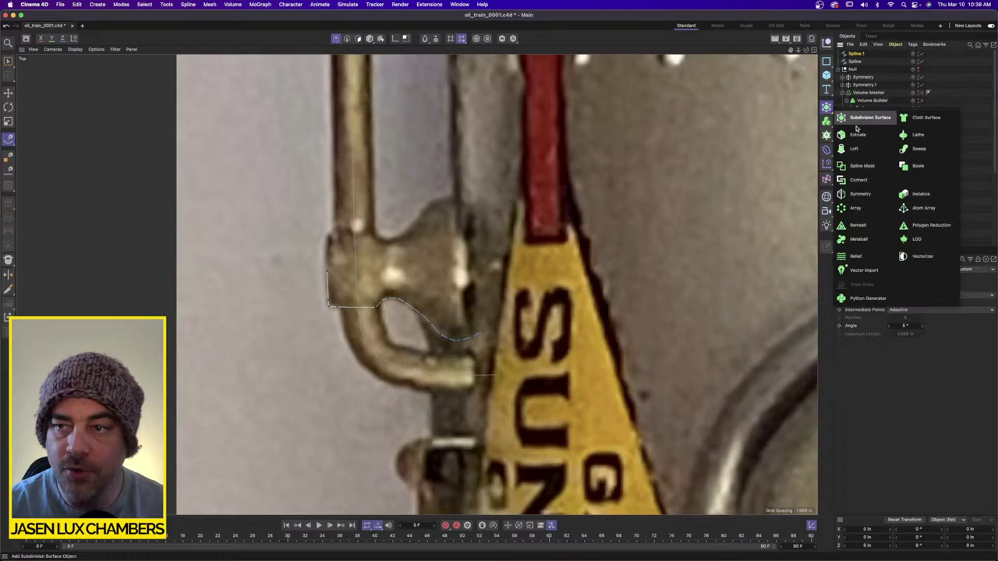
pyautogui.click(914, 138)
pyautogui.click(8, 94)
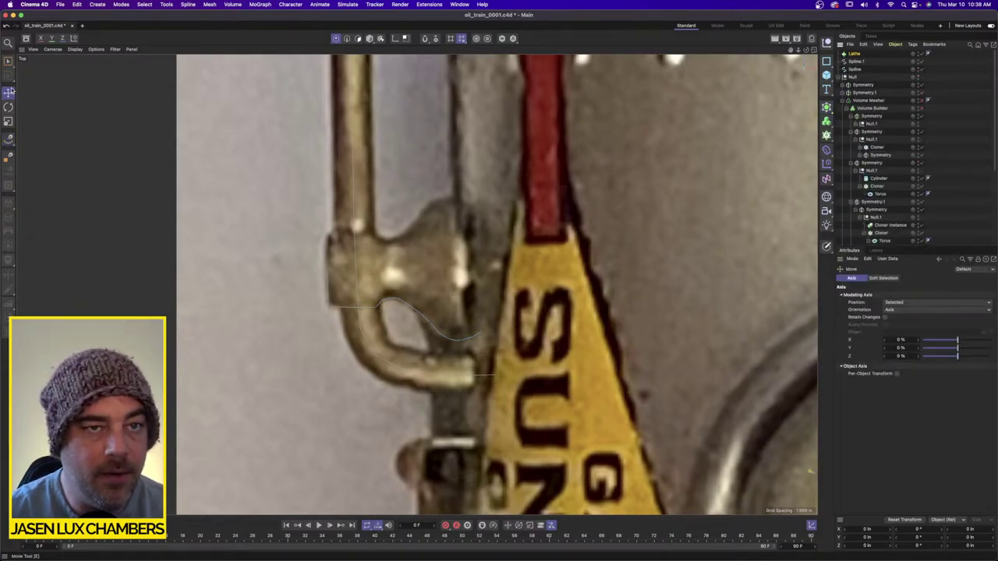
pyautogui.click(370, 39)
pyautogui.keyDown('alt'); pyautogui.moveTo(605, 279); pyautogui.dragTo(578, 282, button='right'); pyautogui.keyUp('alt')
pyautogui.scroll(-5, 578, 282)
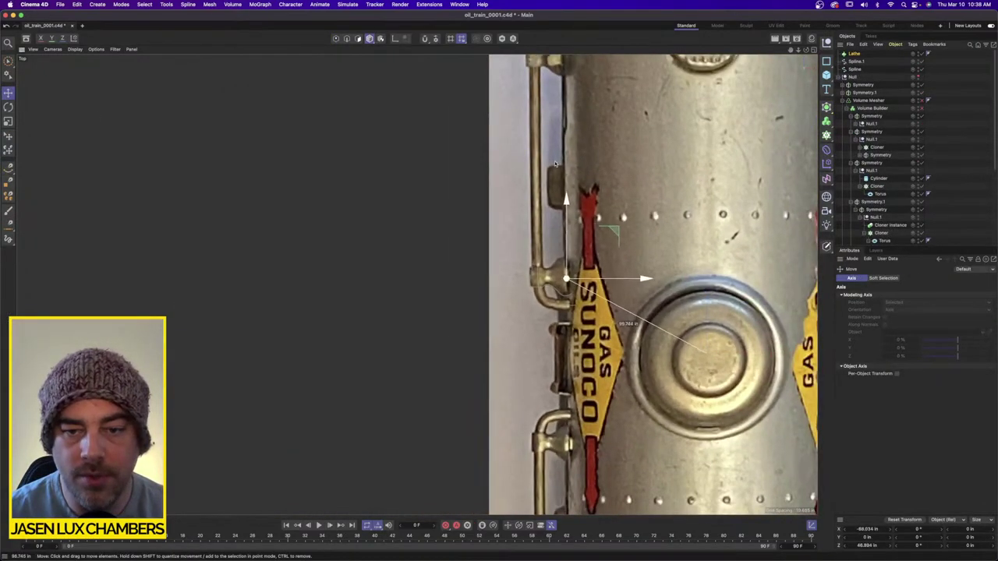
pyautogui.scroll(8, 665, 259)
pyautogui.keyDown('alt'); pyautogui.moveTo(600, 281); pyautogui.dragTo(601, 72, button='middle'); pyautogui.keyUp('alt')
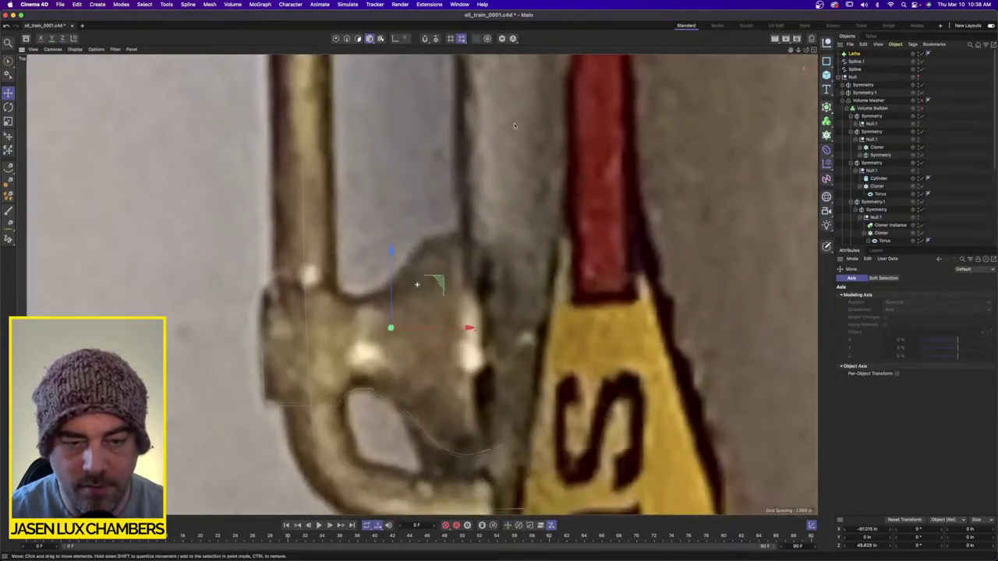
pyautogui.moveTo(617, 236); pyautogui.dragTo(588, 247)
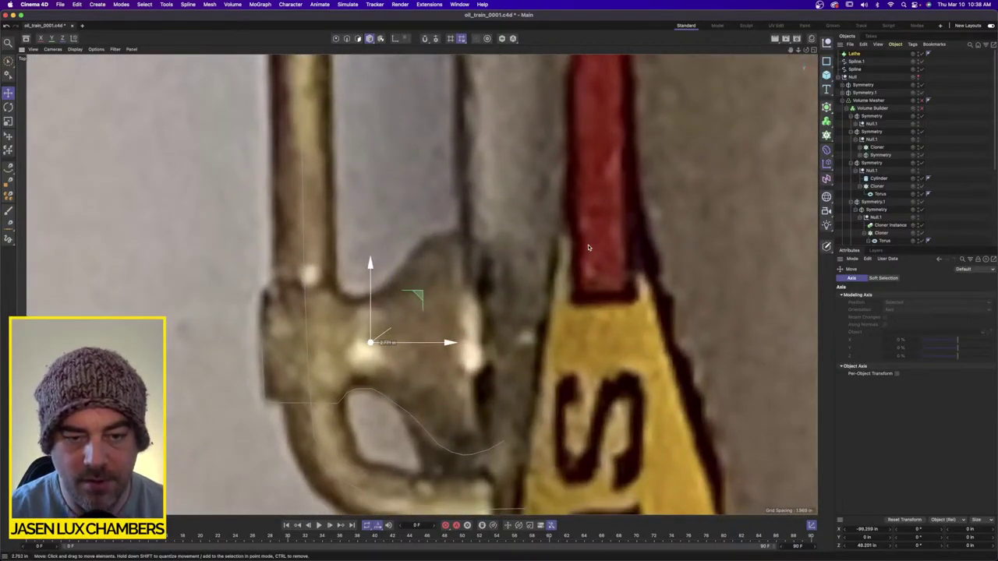
# Nest the bracket profile spline in the Lathe and rotate the Lathe's bank to 90° so the bracket revolves around its horizontal axis.
pyautogui.click(857, 54)
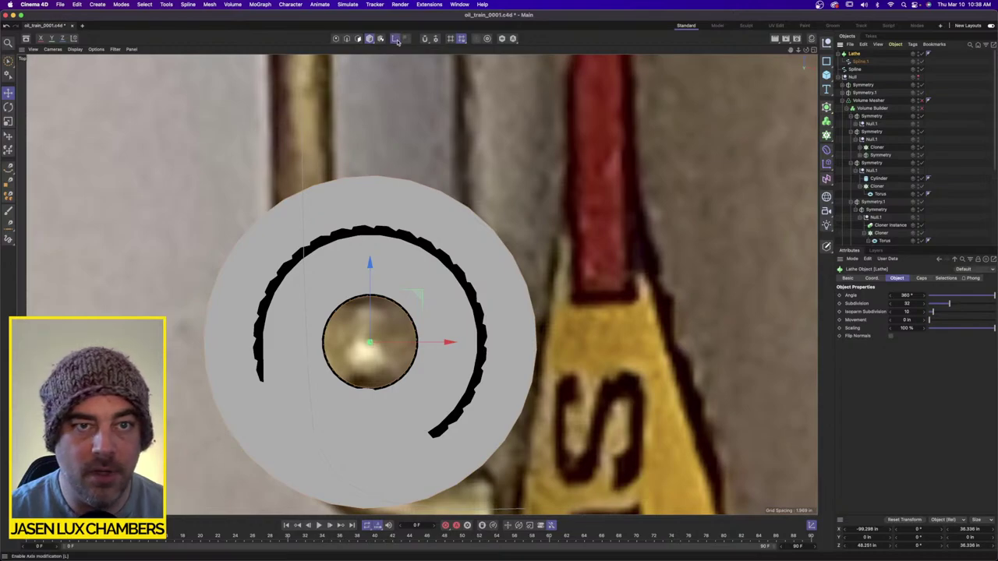
pyautogui.click(7, 107)
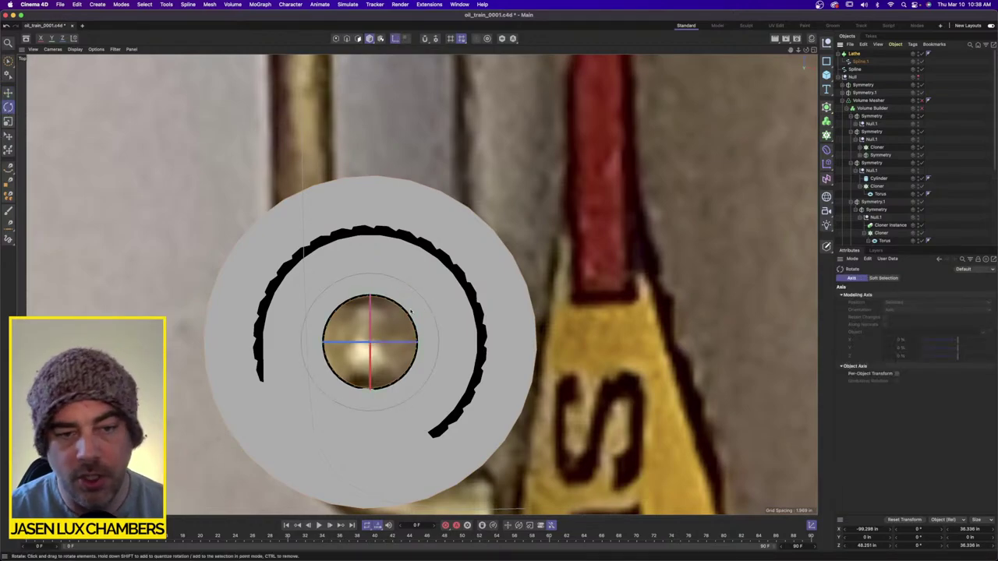
pyautogui.keyDown('shift'); pyautogui.moveTo(398, 303); pyautogui.dragTo(428, 343); pyautogui.keyUp('shift')
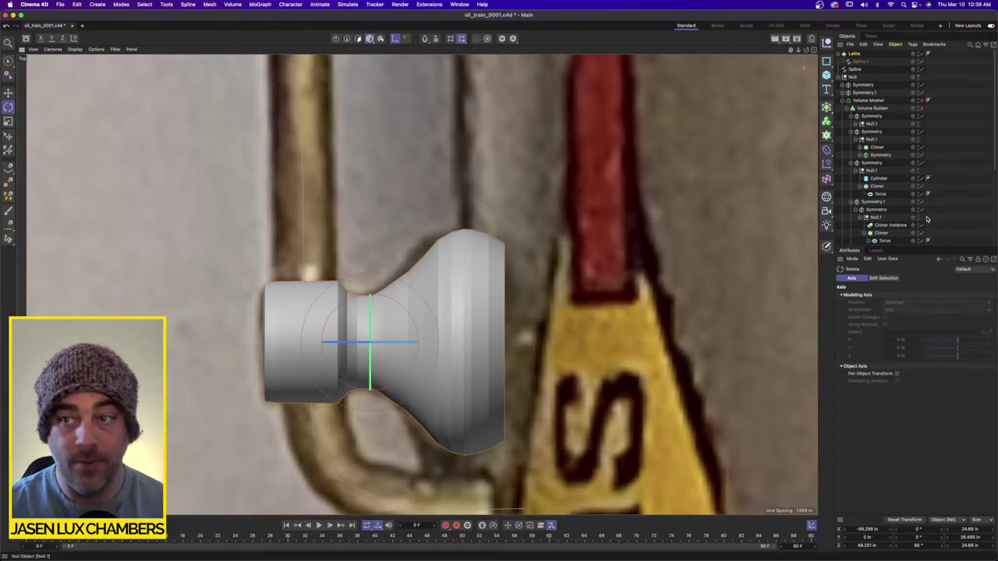
# Change the bracket profile's spline type to B-Spline.
pyautogui.click(861, 62)
pyautogui.click(919, 296)
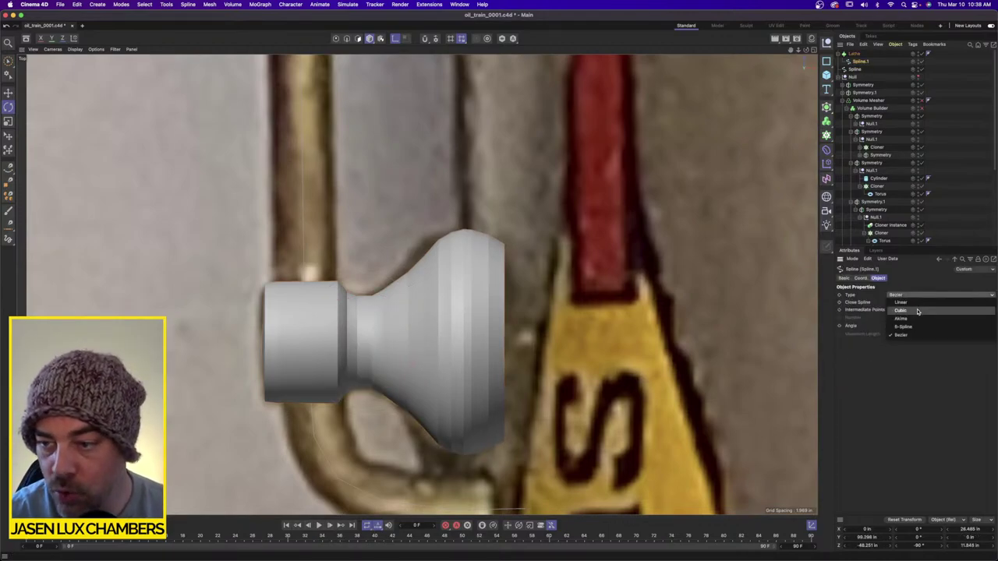
pyautogui.click(919, 326)
pyautogui.scroll(-2, 489, 302)
pyautogui.scroll(-3, 489, 302)
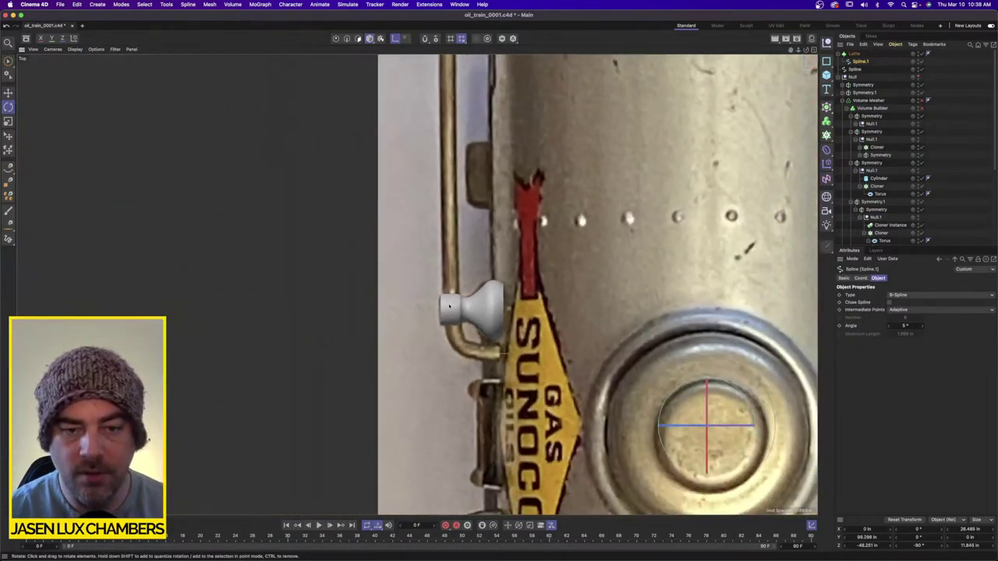
# Create an instance of the lathed bracket and move it along the handrail onto the next bracket in the reference photo.
pyautogui.click(854, 53)
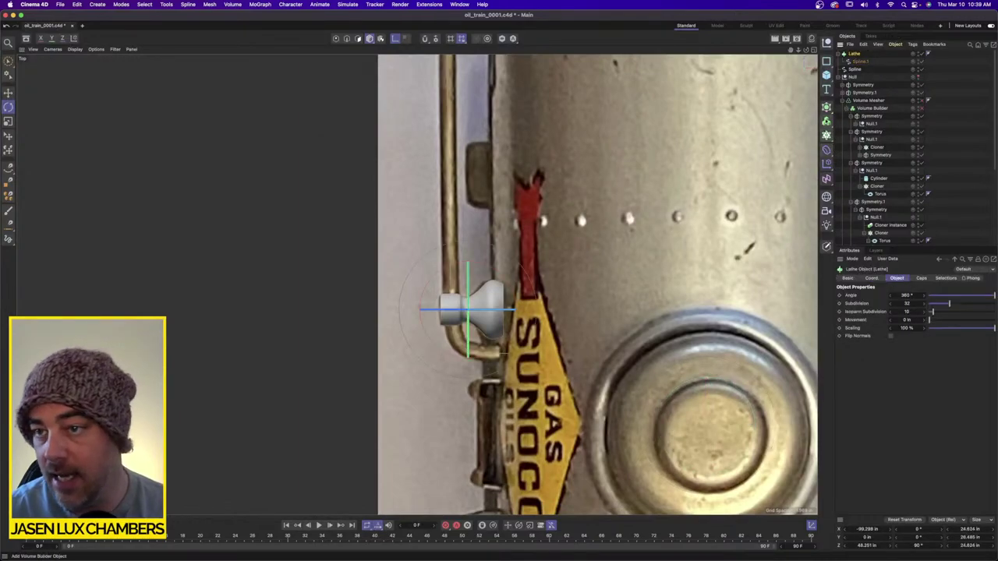
pyautogui.click(826, 103)
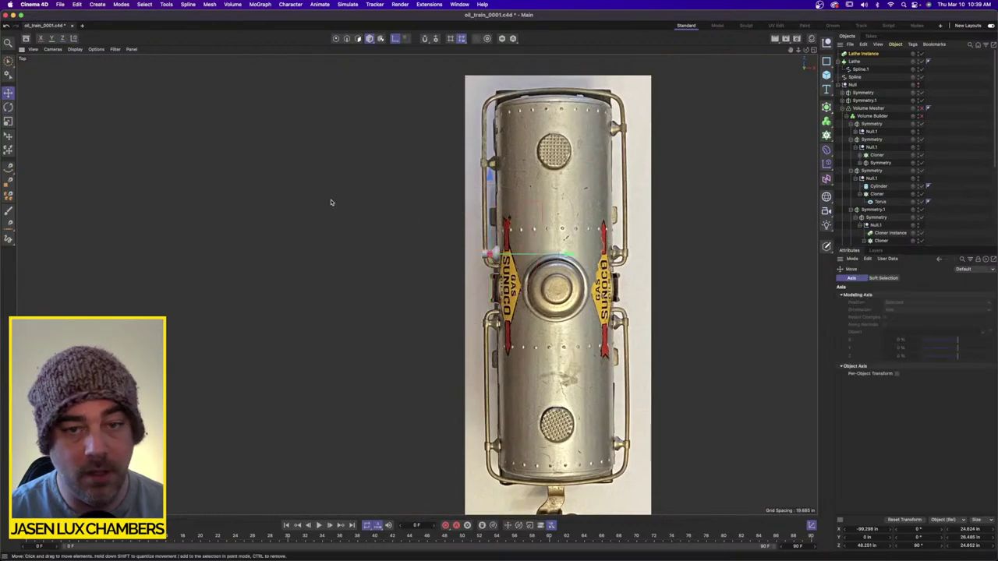
pyautogui.moveTo(495, 190); pyautogui.dragTo(491, 100)
pyautogui.scroll(10, 484, 146)
pyautogui.moveTo(513, 157); pyautogui.dragTo(513, 167)
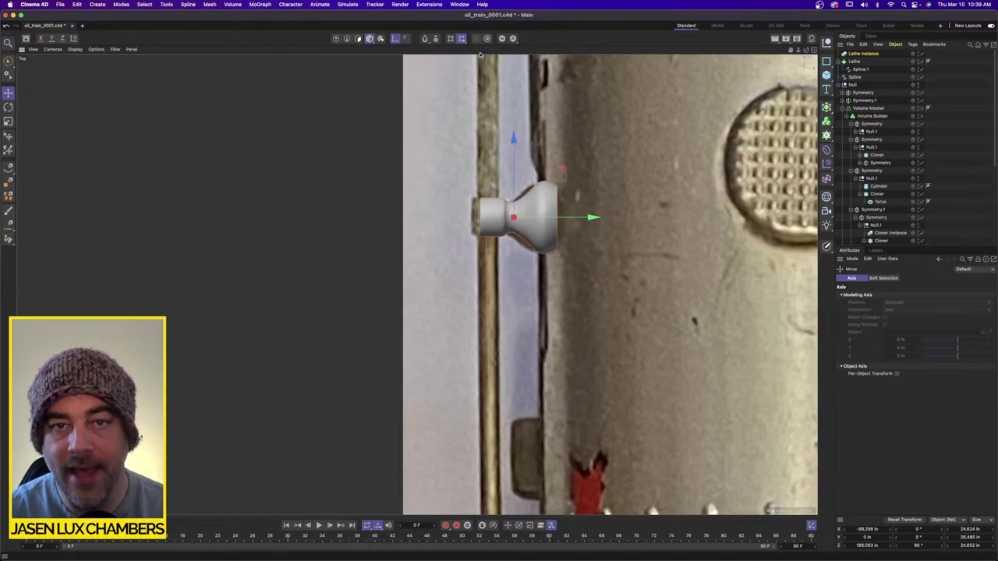
# Add a Circle spline for the handrail's cross-section and a Sweep generator.
pyautogui.click(971, 89)
pyautogui.click(826, 63)
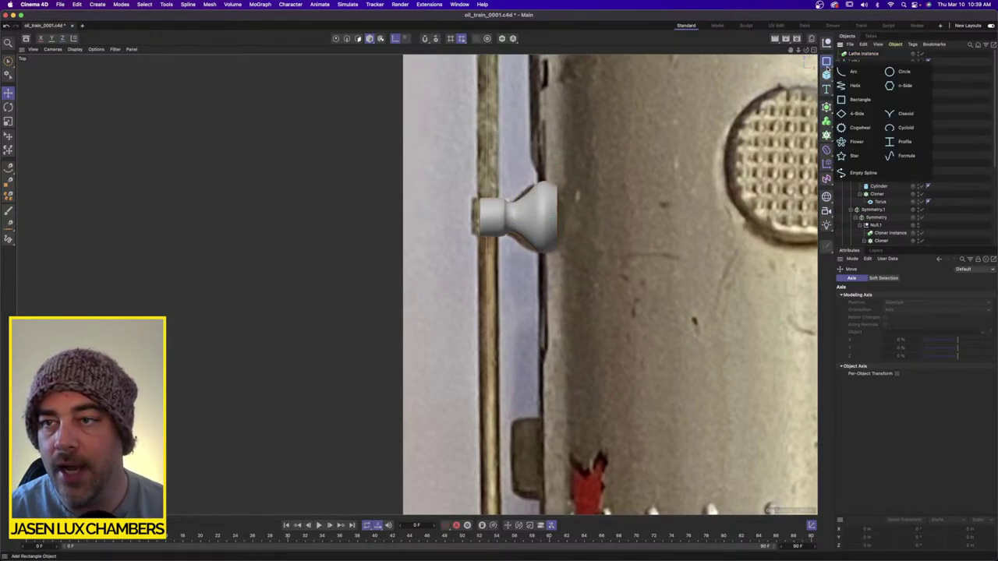
pyautogui.click(902, 71)
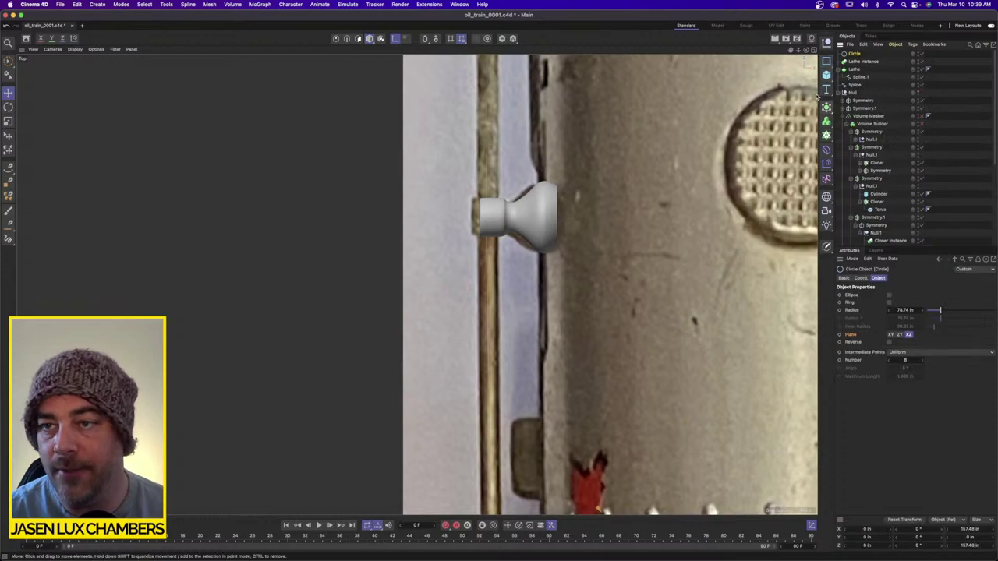
pyautogui.click(826, 107)
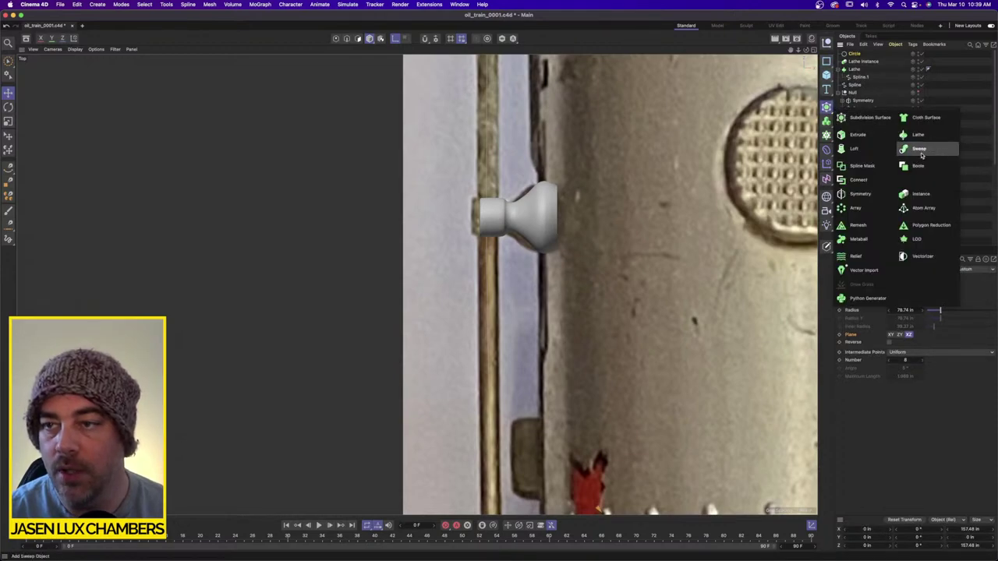
pyautogui.click(921, 156)
# Place the circle and the handrail spline inside the Sweep, with the circle above the spline.
pyautogui.click(855, 62)
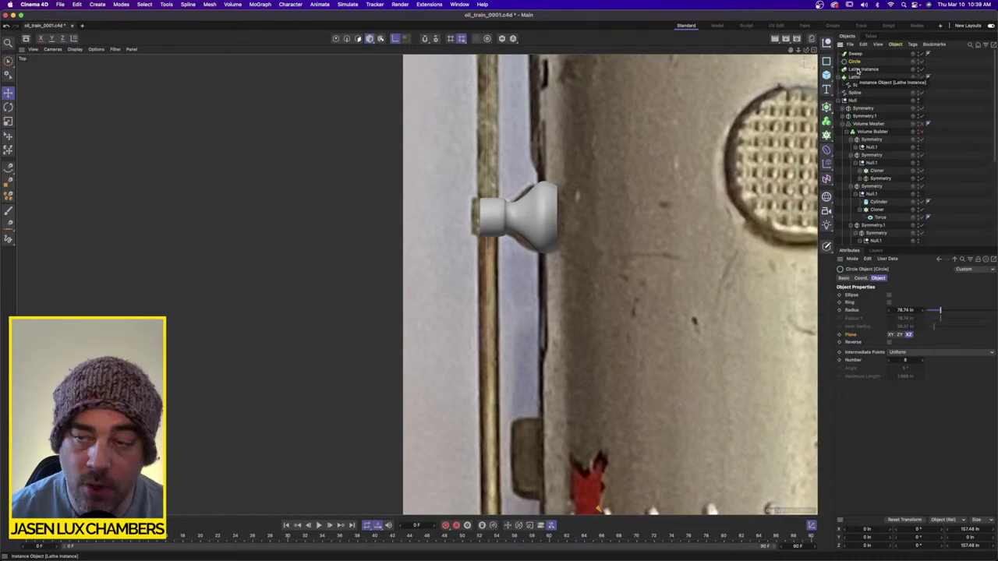
pyautogui.click(859, 70)
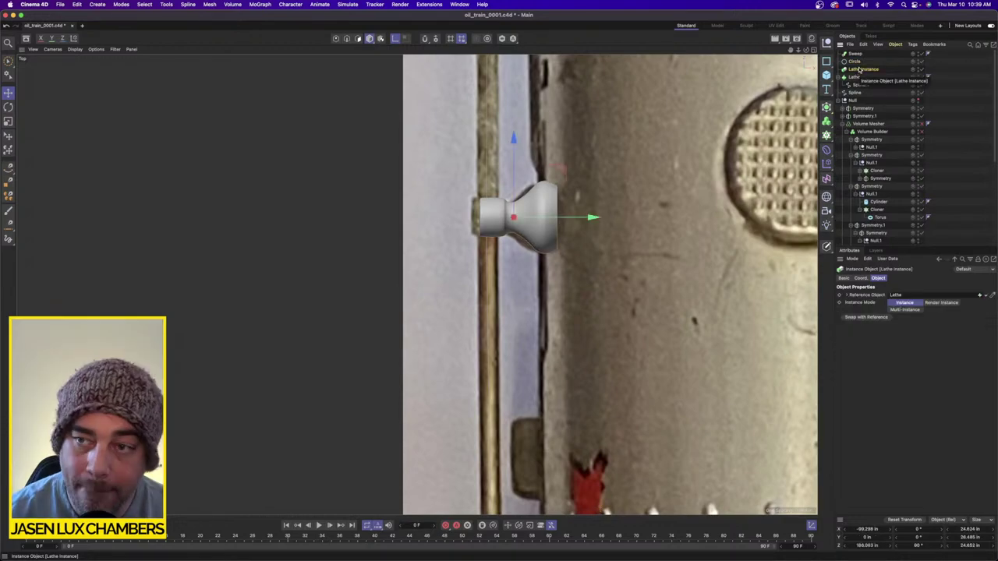
pyautogui.keyDown('shift'); pyautogui.click(856, 62); pyautogui.keyUp('shift')
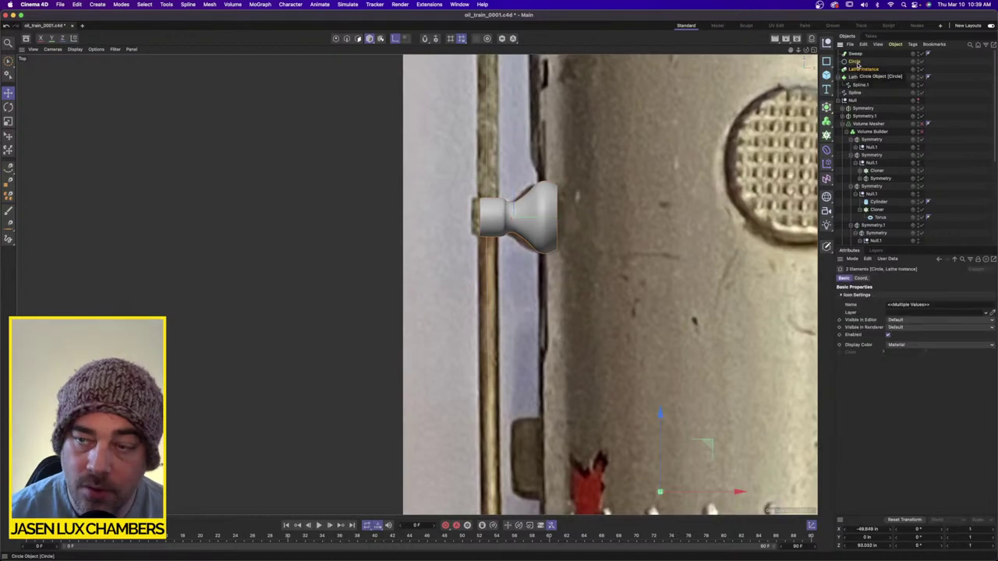
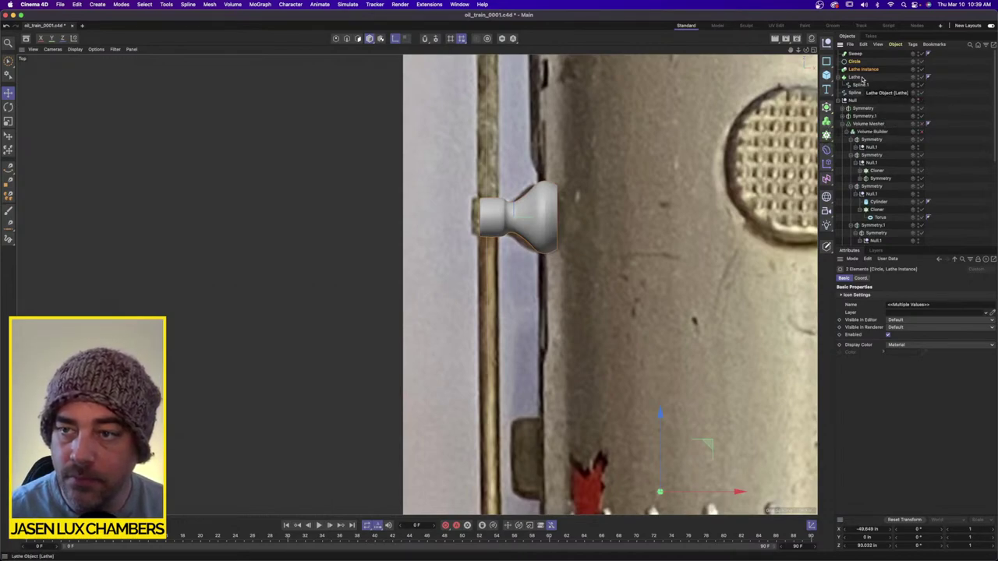
pyautogui.click(860, 69)
pyautogui.click(855, 62)
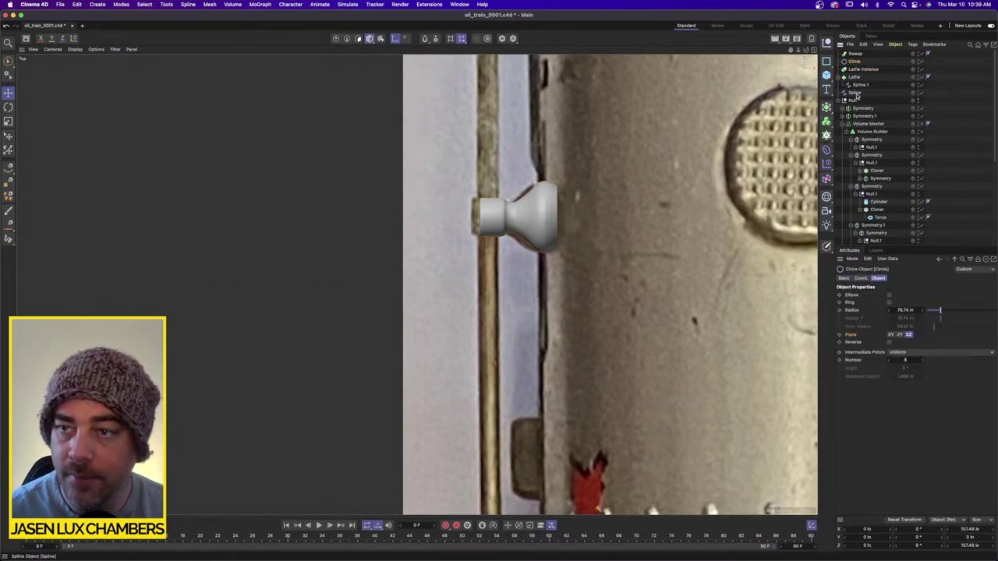
pyautogui.moveTo(857, 94); pyautogui.dragTo(863, 67)
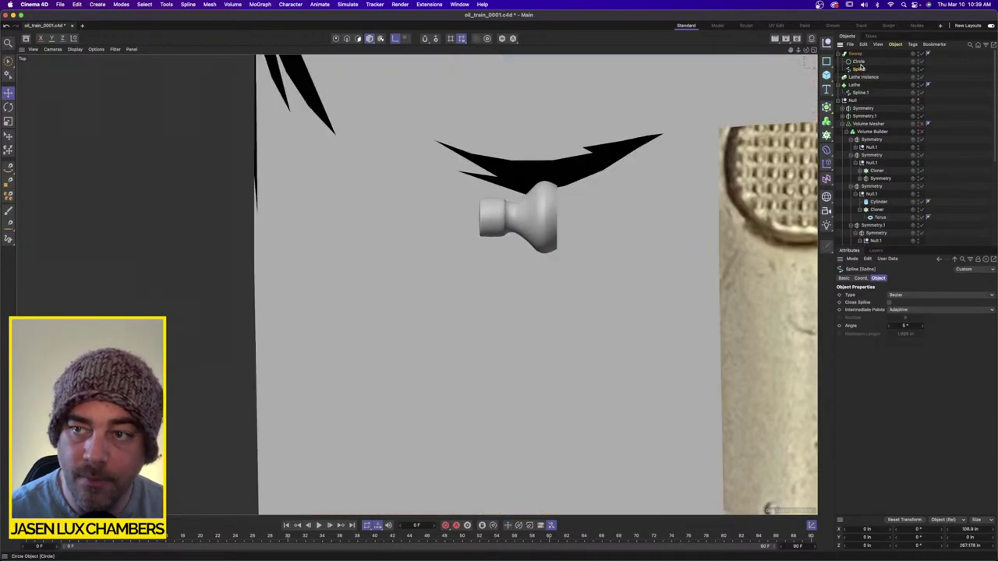
# Scale the circle profile down to a radius of about 3.93 in to match the handrail, and set its plane to XY.
pyautogui.click(8, 121)
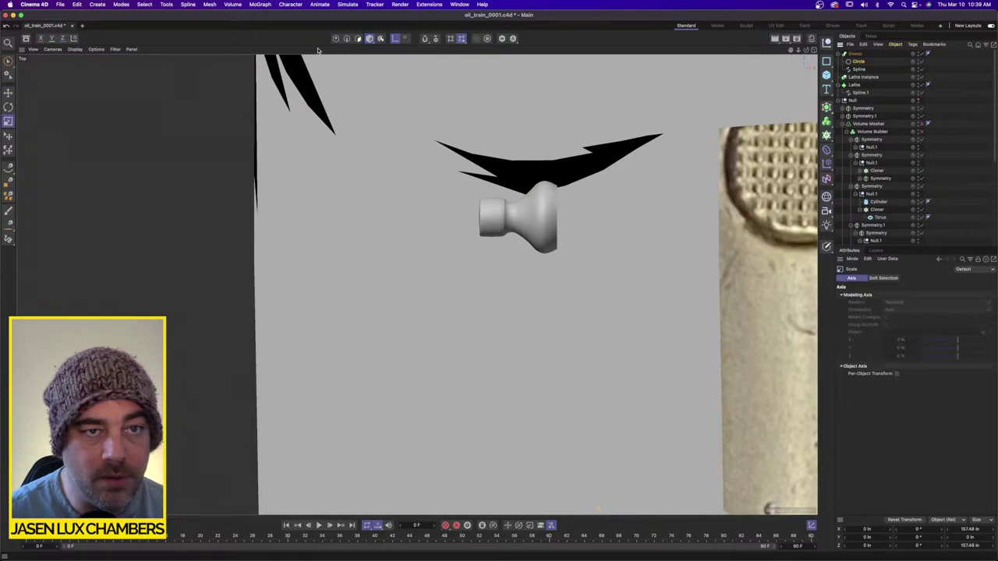
pyautogui.moveTo(561, 133); pyautogui.dragTo(218, 162)
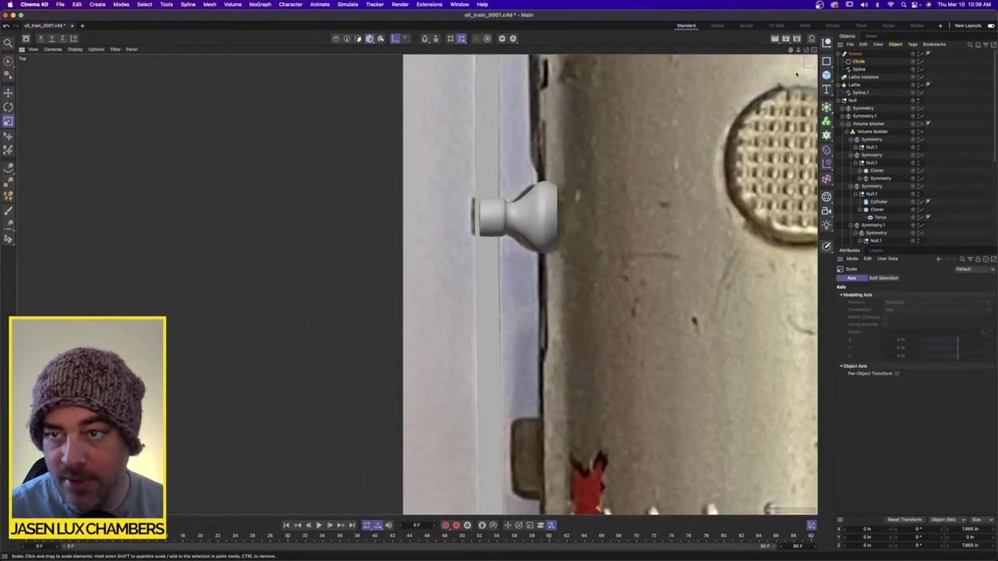
pyautogui.click(809, 49)
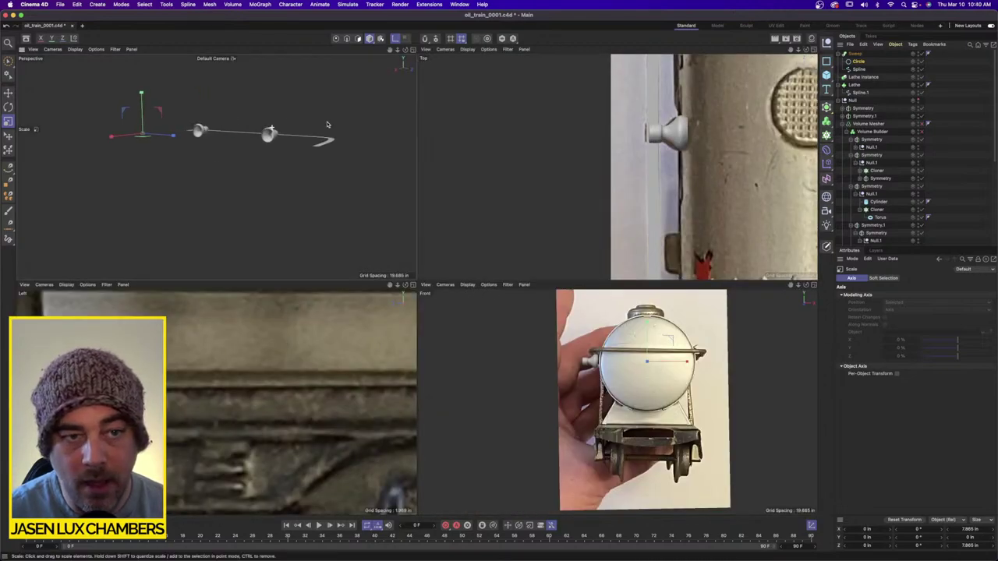
pyautogui.click(858, 61)
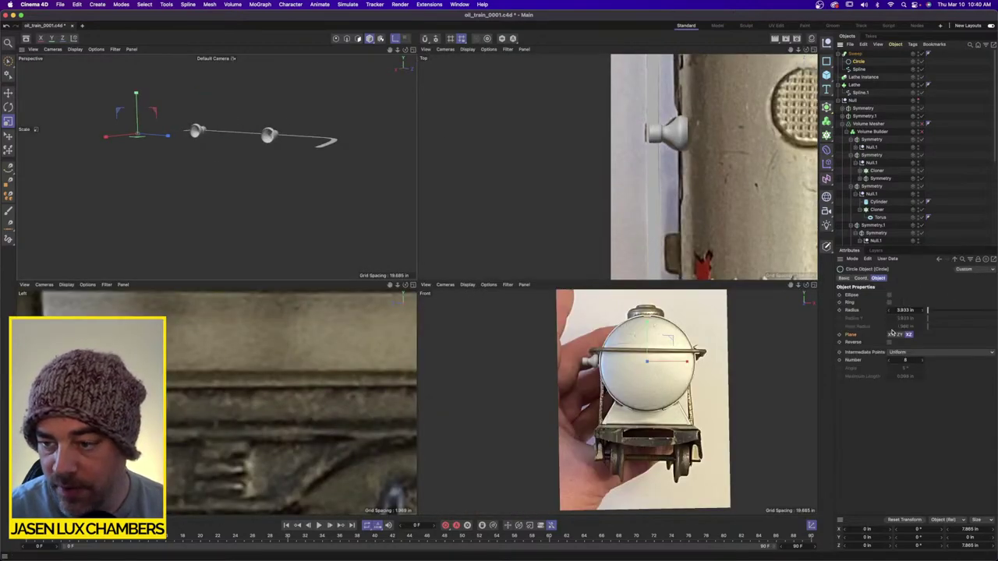
pyautogui.click(891, 334)
pyautogui.keyDown('alt'); pyautogui.moveTo(230, 104); pyautogui.dragTo(289, 167); pyautogui.keyUp('alt')
pyautogui.keyDown('alt'); pyautogui.moveTo(174, 180); pyautogui.dragTo(217, 229); pyautogui.keyUp('alt')
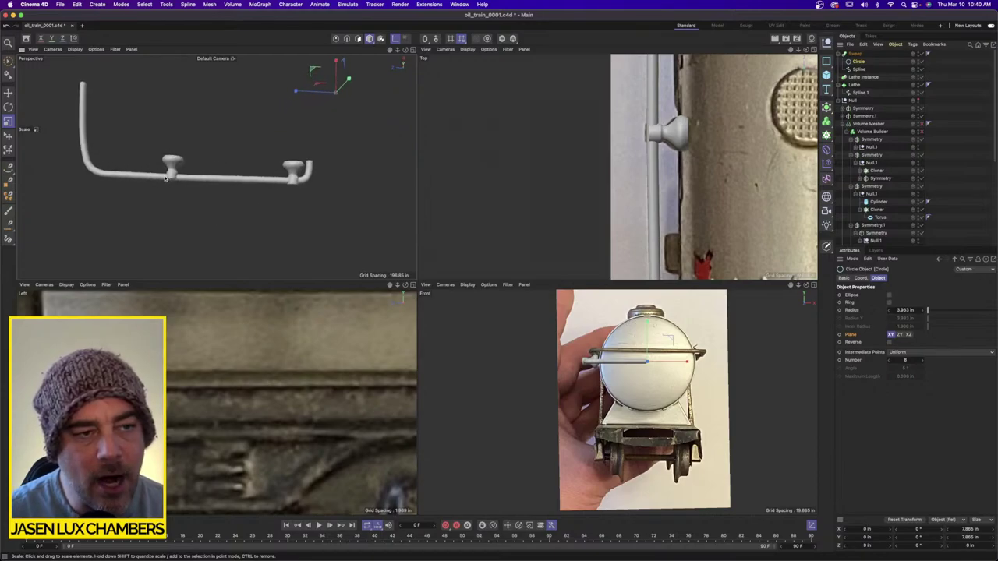
# Disable the Sweep, select the seven spline points along the handrail's straight side section, and scale them to 0% on X.
pyautogui.click(859, 70)
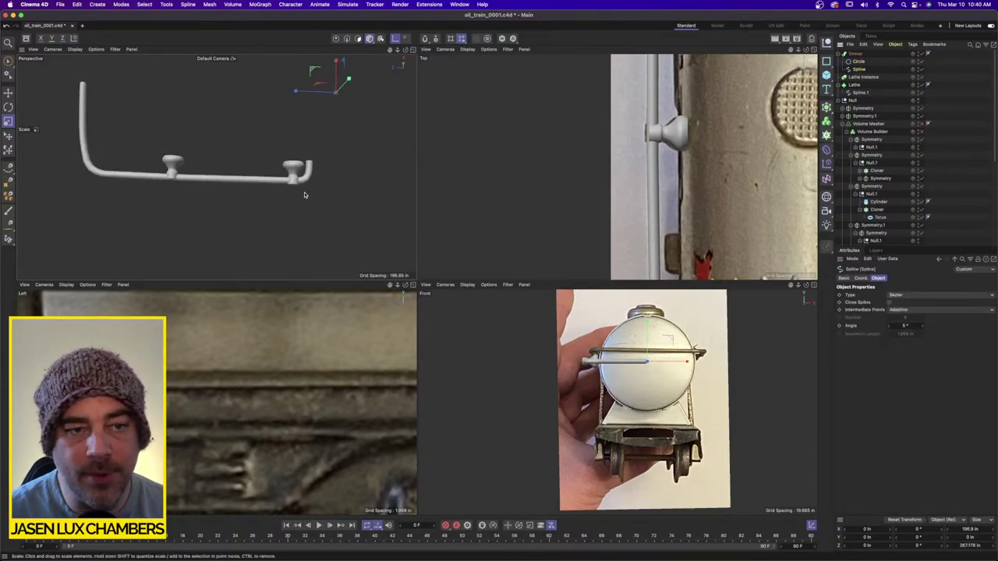
pyautogui.click(926, 53)
pyautogui.click(9, 63)
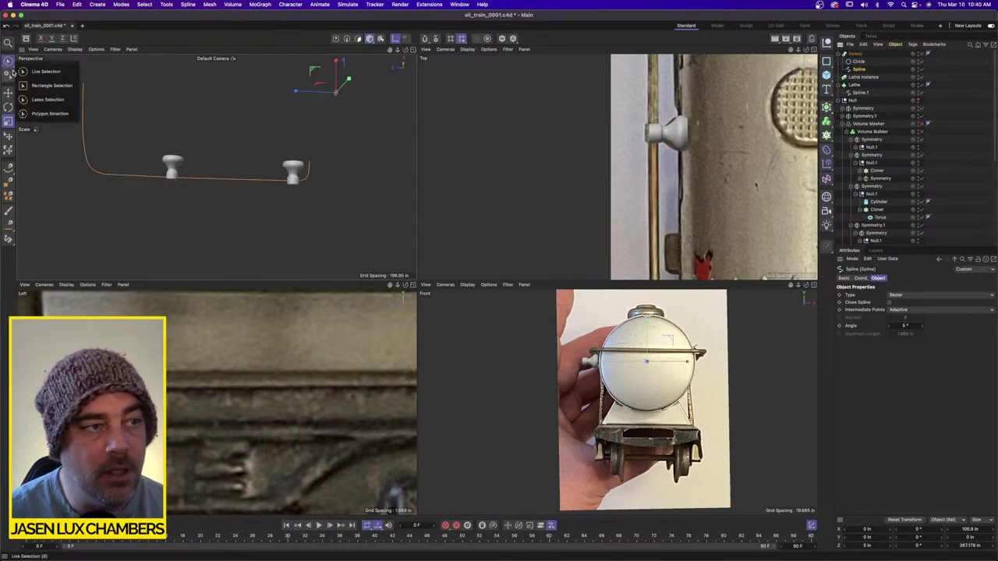
pyautogui.click(50, 85)
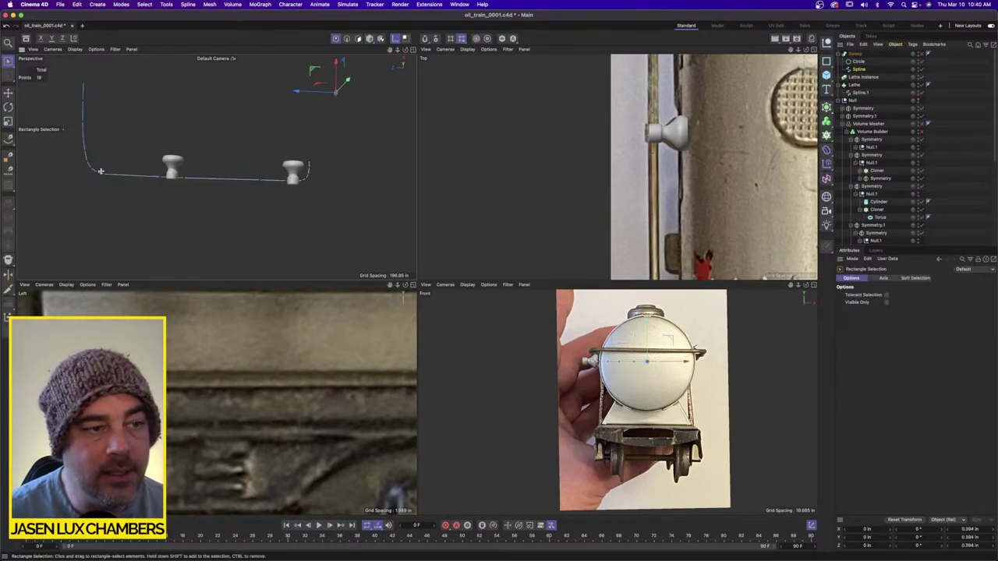
pyautogui.moveTo(100, 170); pyautogui.dragTo(222, 201)
pyautogui.scroll(2, 261, 178)
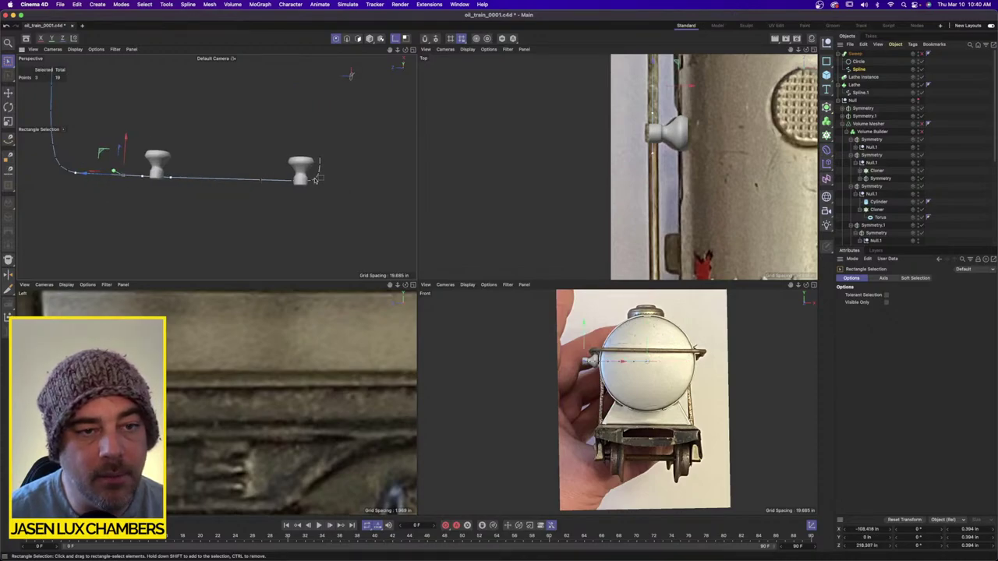
pyautogui.keyDown('shift'); pyautogui.moveTo(315, 175); pyautogui.dragTo(182, 150); pyautogui.keyUp('shift')
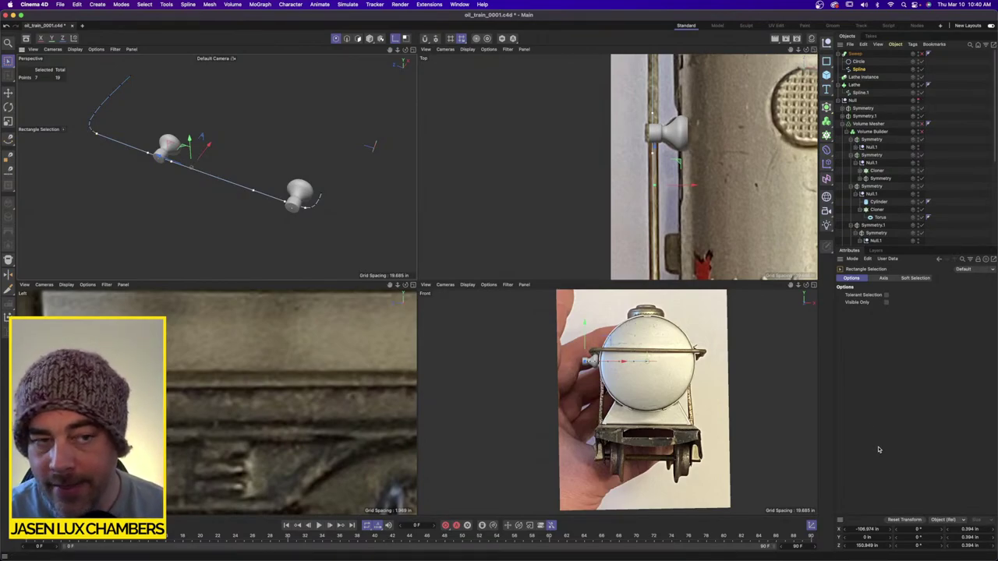
pyautogui.press('t')
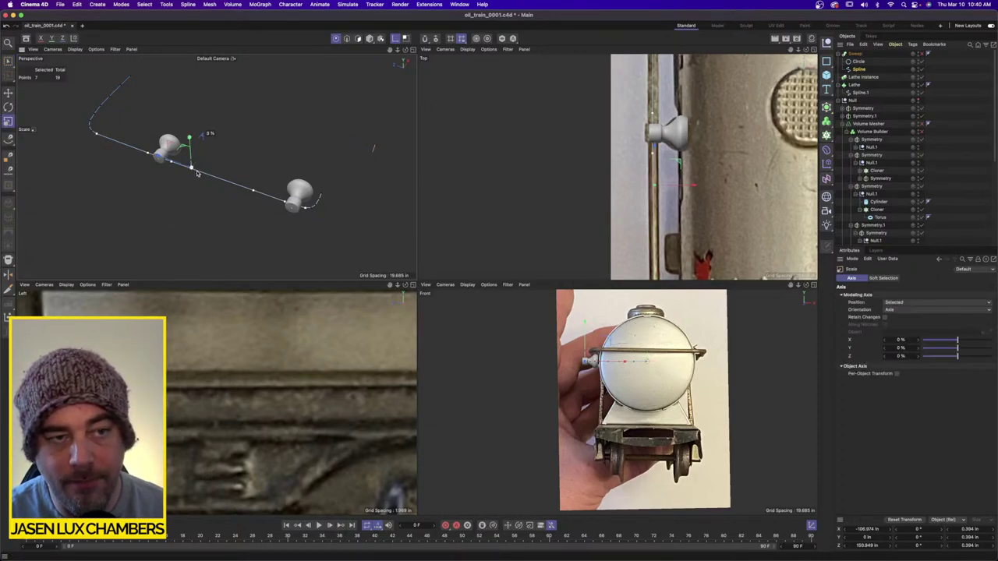
# Deselect the spline and re-enable the Sweep to check the straightened handrail.
pyautogui.click(940, 112)
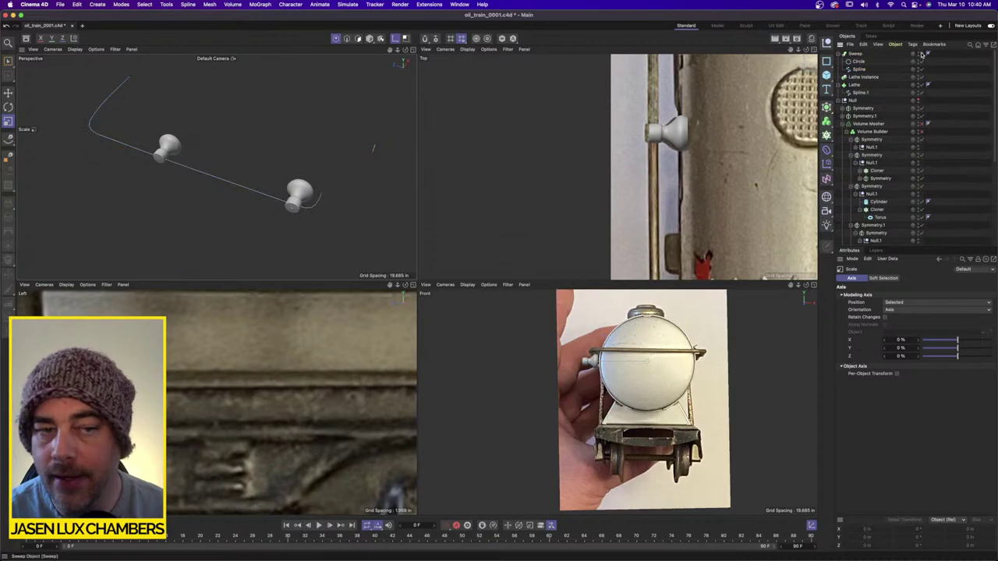
pyautogui.click(921, 55)
pyautogui.keyDown('alt'); pyautogui.moveTo(304, 166); pyautogui.dragTo(182, 164); pyautogui.keyUp('alt')
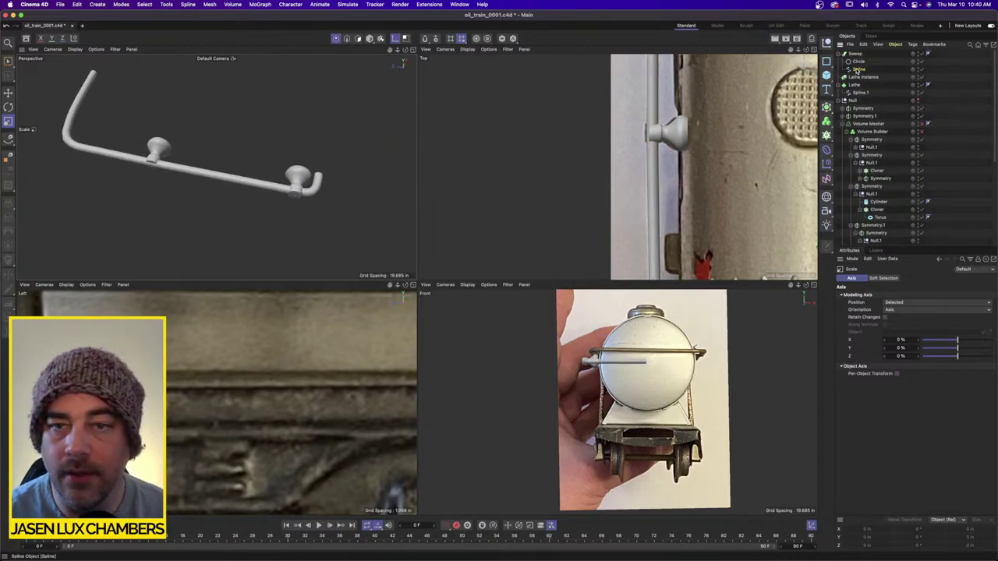
# Rectangle-select the eight handrail spline points along the straight side section and scale them to 0% on X.
pyautogui.click(858, 69)
pyautogui.click(8, 61)
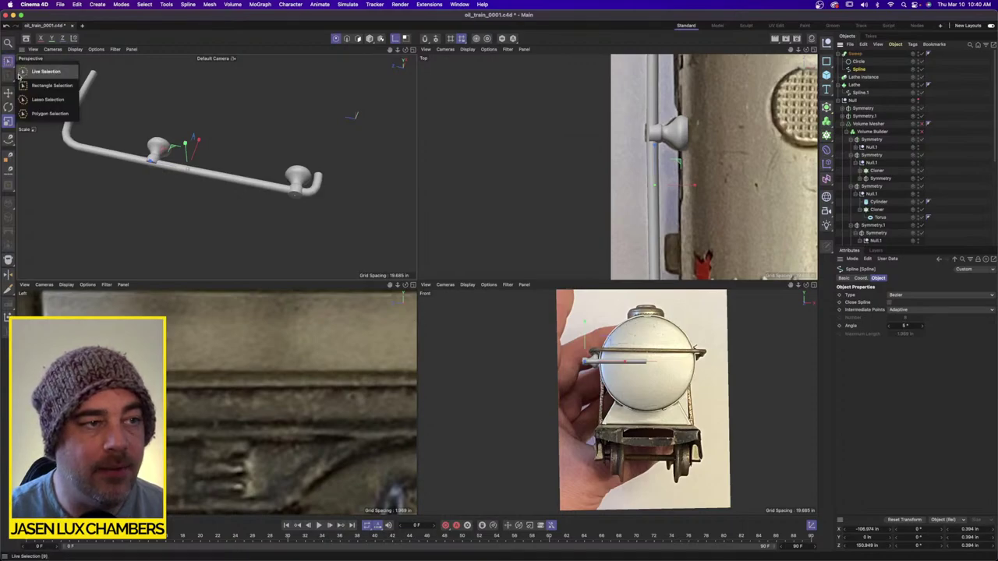
pyautogui.click(52, 85)
pyautogui.scroll(5, 249, 204)
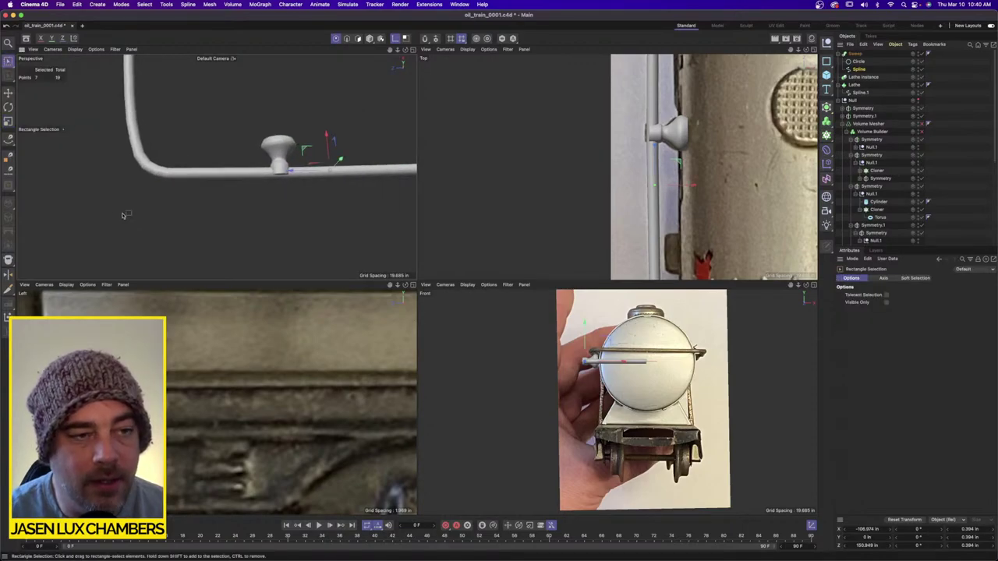
pyautogui.moveTo(106, 214); pyautogui.dragTo(381, 160)
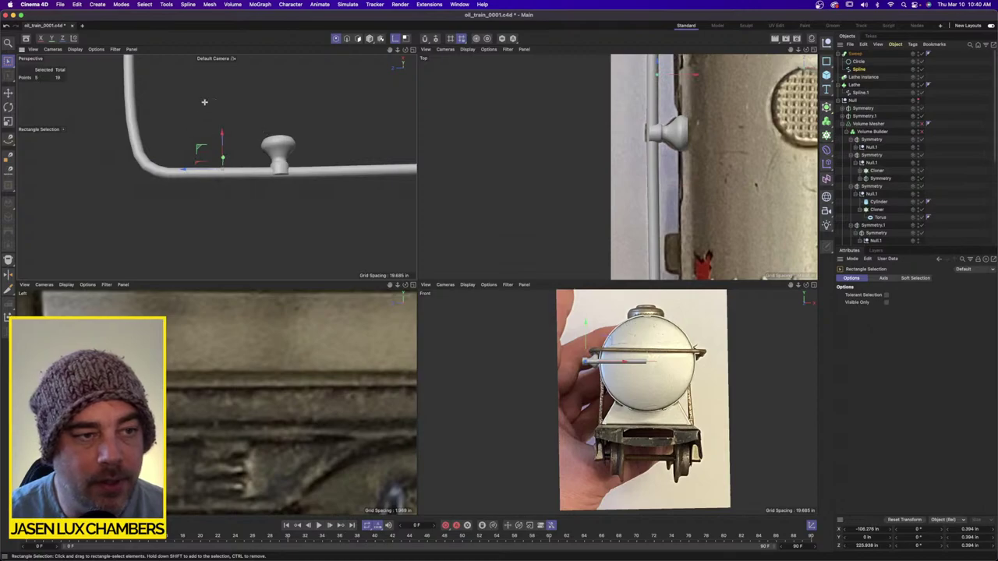
pyautogui.keyDown('shift'); pyautogui.moveTo(204, 102); pyautogui.dragTo(49, 262); pyautogui.keyUp('shift')
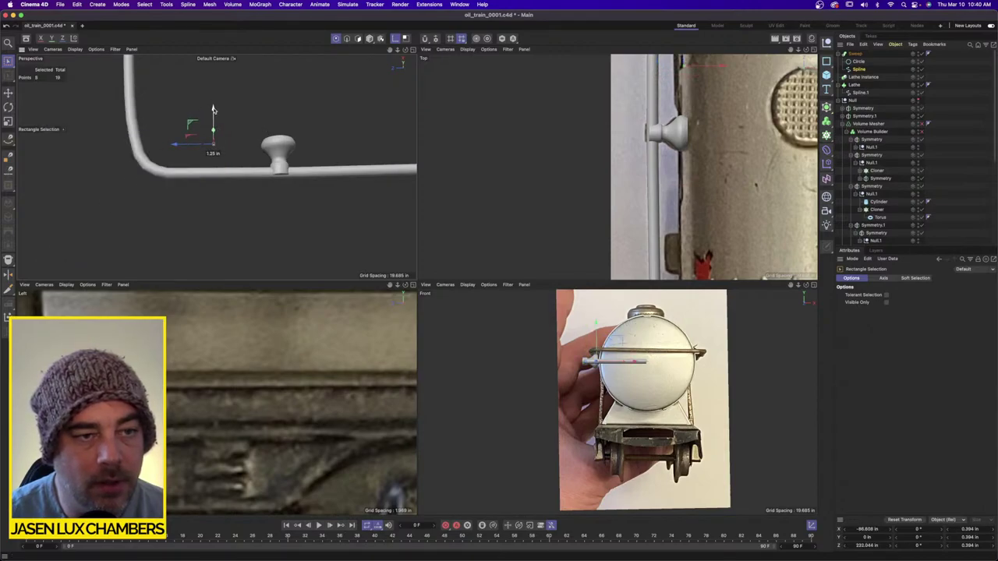
pyautogui.click(394, 39)
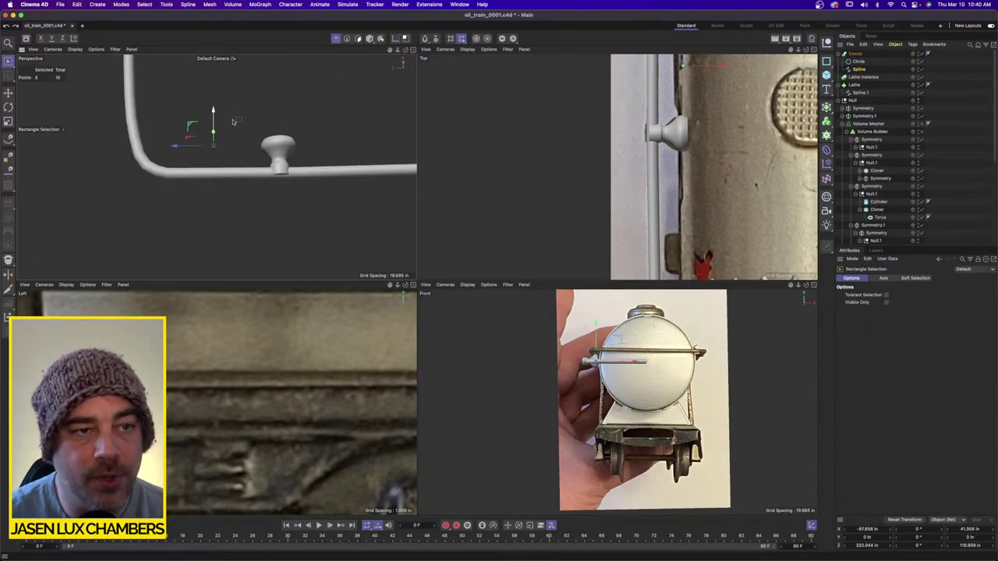
pyautogui.scroll(-5, 279, 142)
pyautogui.keyDown('alt'); pyautogui.moveTo(332, 168); pyautogui.dragTo(214, 166, button='middle'); pyautogui.keyUp('alt')
pyautogui.moveTo(290, 159); pyautogui.dragTo(82, 221)
pyautogui.click(8, 121)
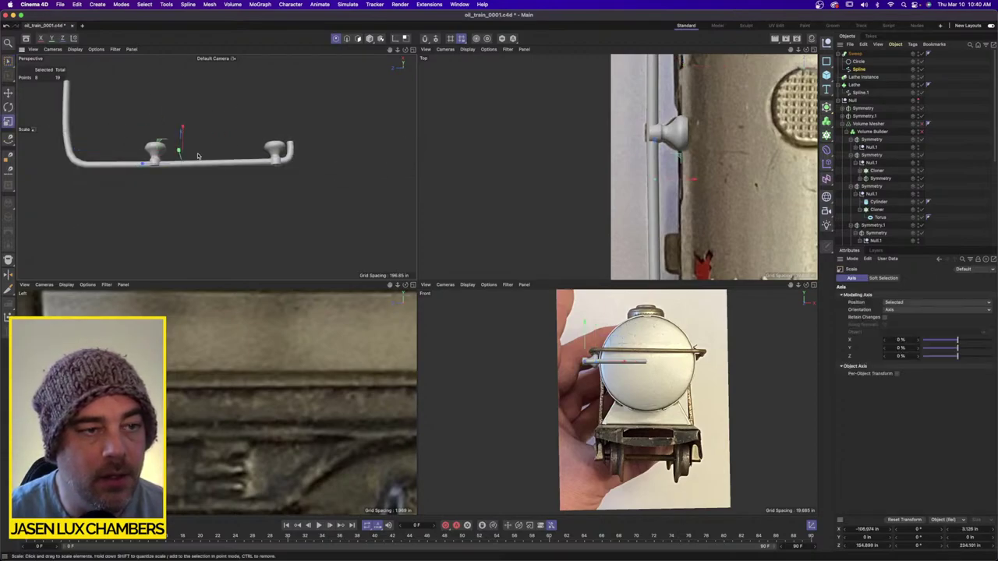
pyautogui.moveTo(187, 133)
pyautogui.mouseDown()
pyautogui.moveTo(190, 166)
pyautogui.moveTo(175, 131)
pyautogui.mouseUp()
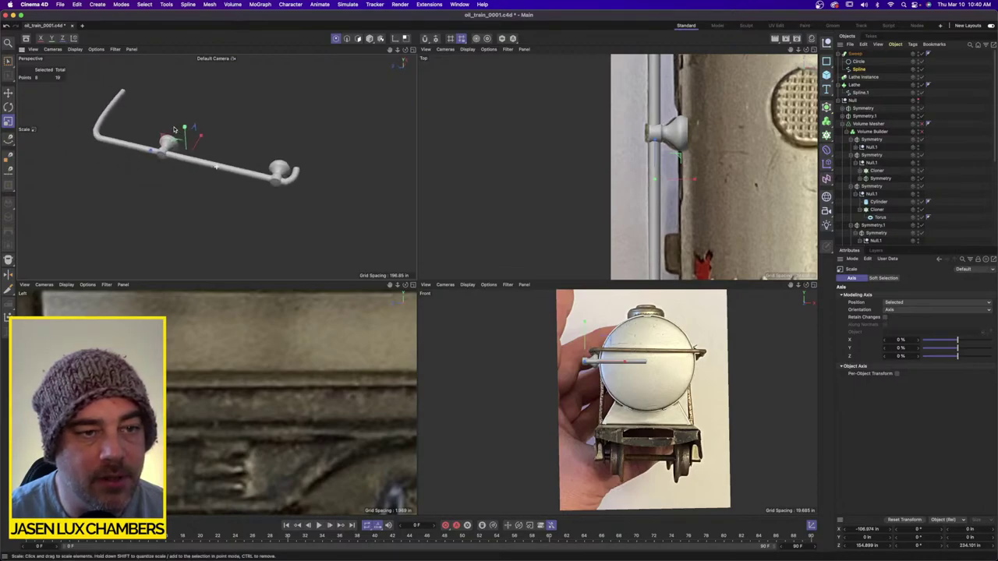
pyautogui.click(958, 130)
pyautogui.moveTo(209, 142)
pyautogui.keyDown('alt'); pyautogui.mouseDown()
pyautogui.moveTo(265, 138)
pyautogui.moveTo(206, 151)
pyautogui.mouseUp(); pyautogui.keyUp('alt')
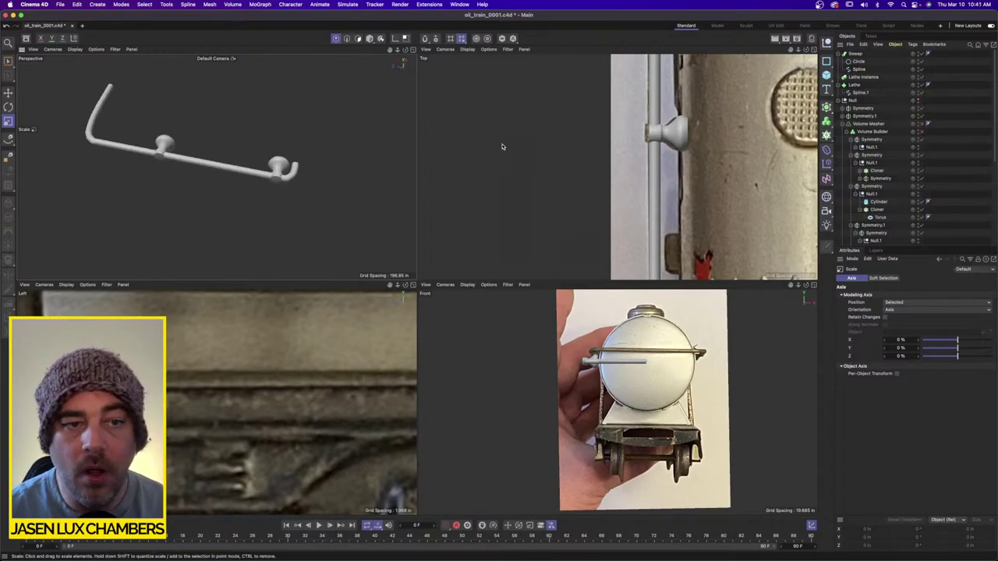
# Change the handrail spline's type to B-Spline, deselect it, and check the rounded bends.
pyautogui.click(858, 68)
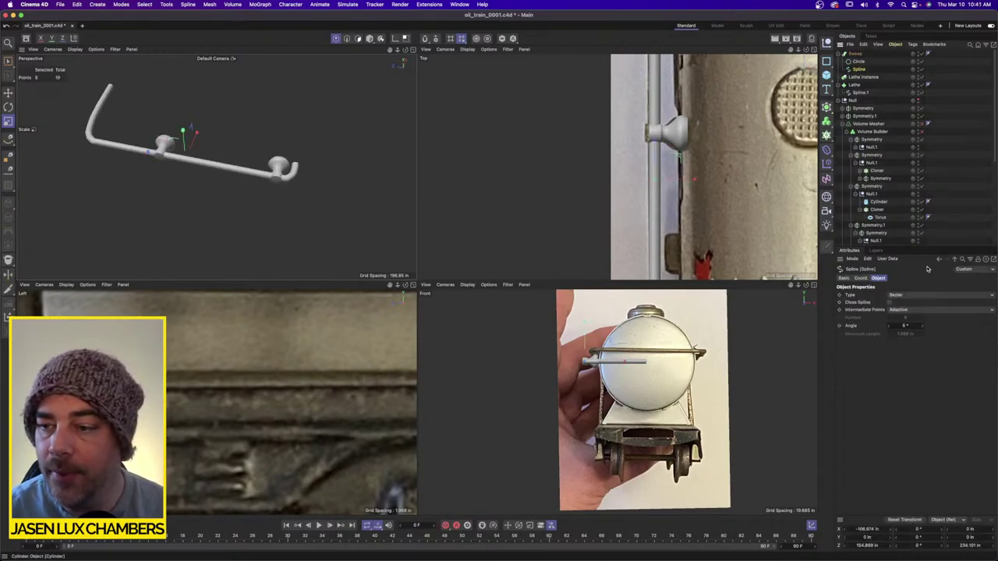
pyautogui.click(921, 296)
pyautogui.click(911, 327)
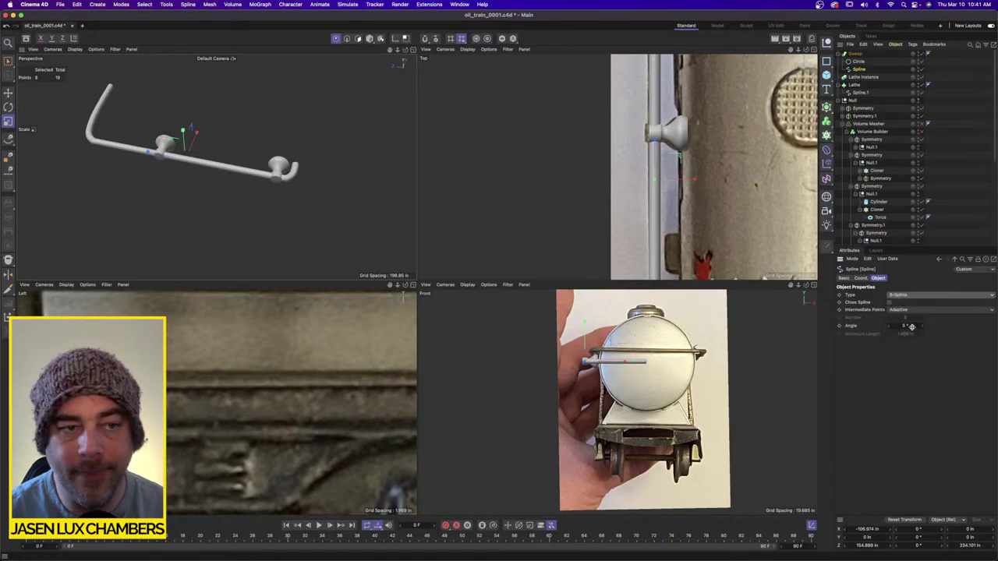
pyautogui.click(971, 127)
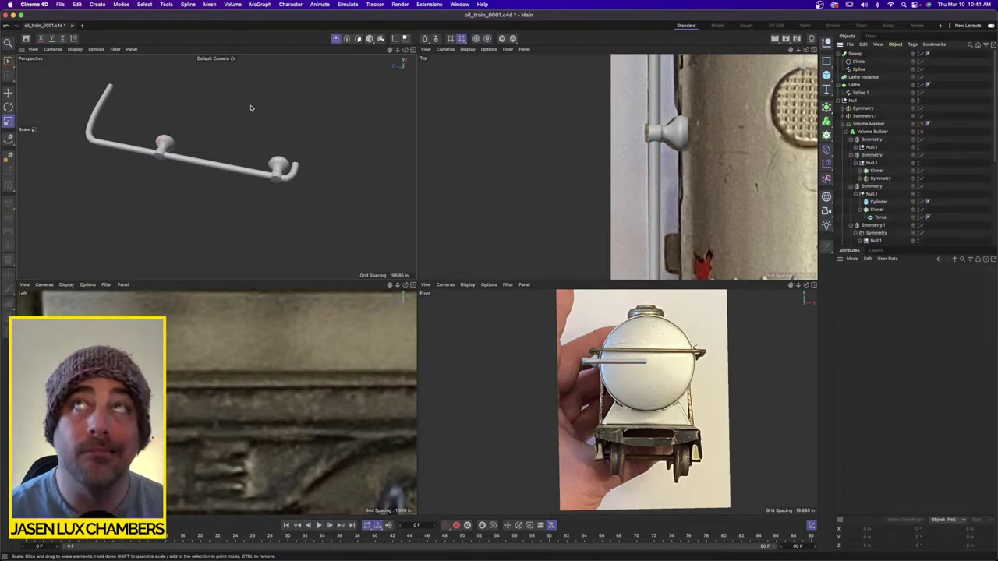
pyautogui.keyDown('alt'); pyautogui.moveTo(250, 107); pyautogui.dragTo(370, 111); pyautogui.keyUp('alt')
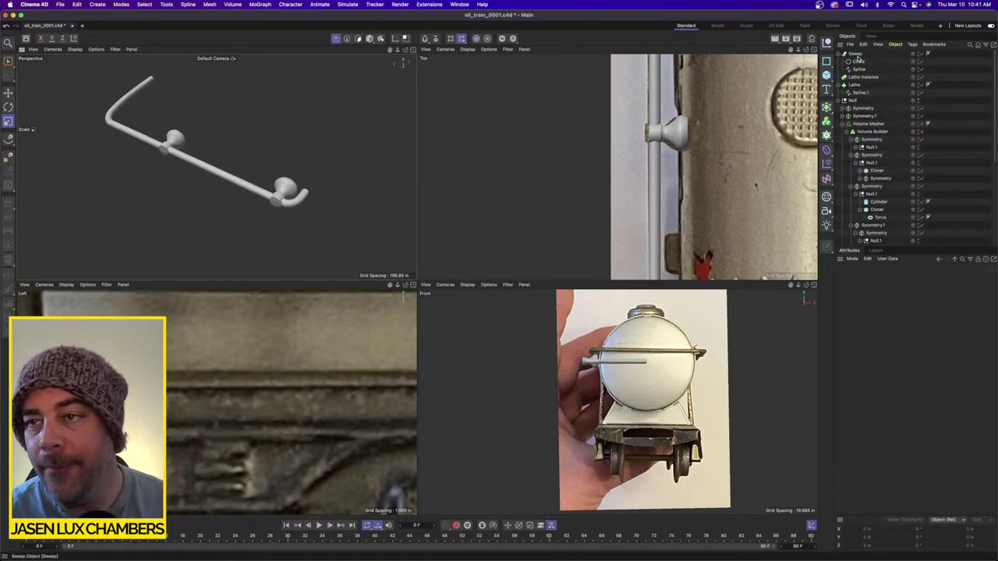
# Mirror the handrail assembly by placing a Null with the Sweep, Lathe and Lathe Instance inside a new Symmetry object.
pyautogui.click(826, 107)
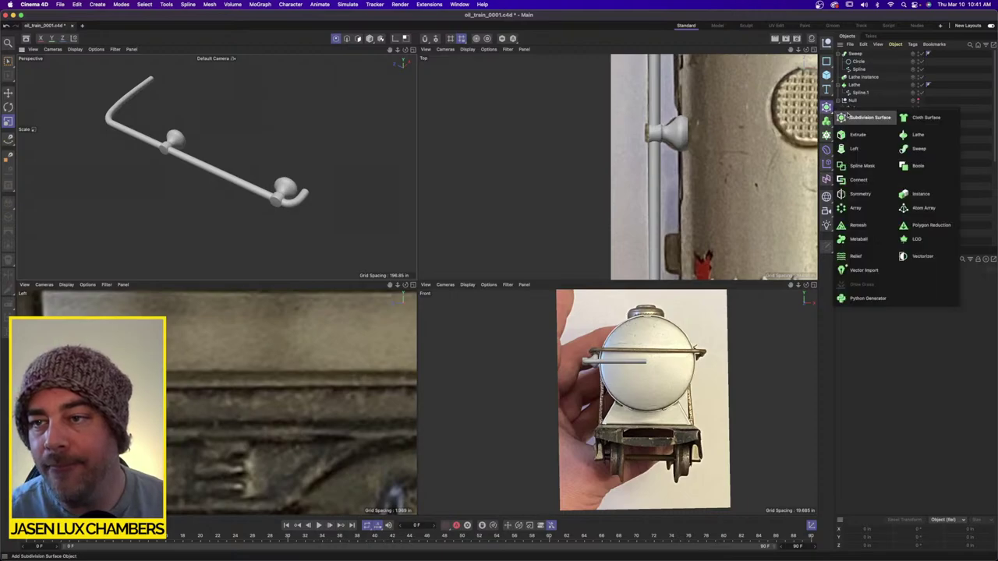
pyautogui.click(860, 193)
pyautogui.moveTo(863, 65); pyautogui.dragTo(860, 54)
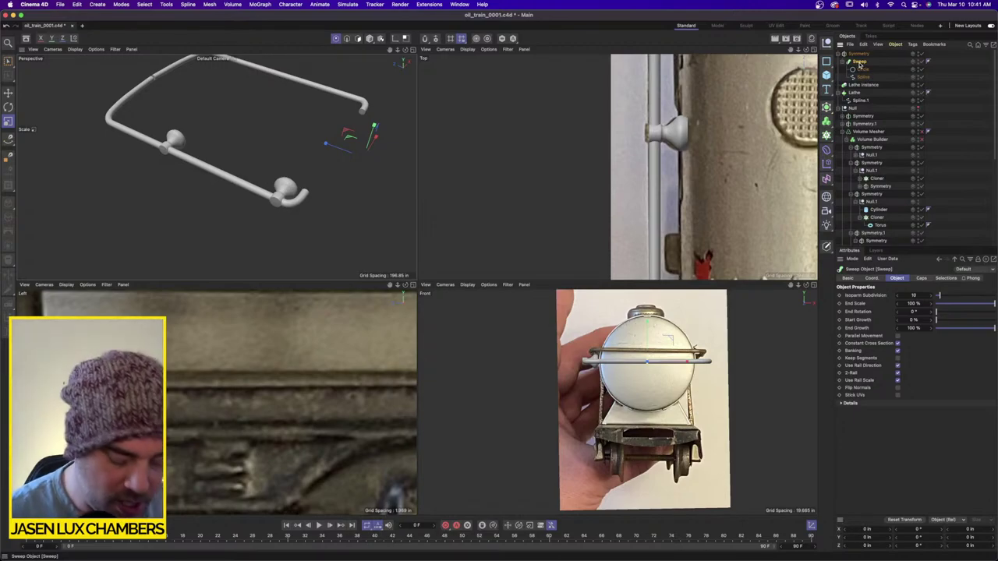
pyautogui.hotkey('alt', 'g')
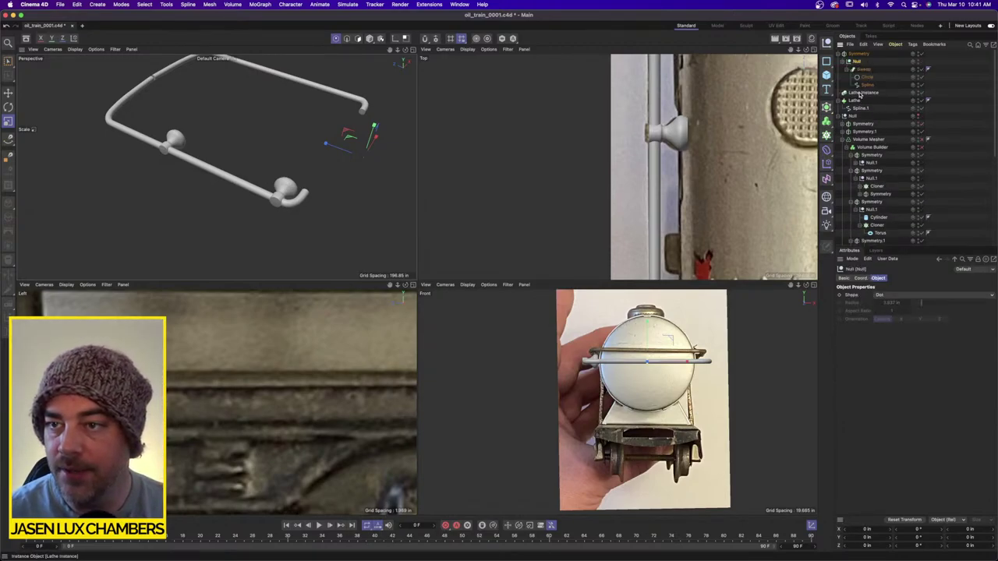
pyautogui.click(858, 95)
pyautogui.keyDown('shift'); pyautogui.click(858, 101); pyautogui.keyUp('shift')
pyautogui.moveTo(858, 95); pyautogui.dragTo(865, 70)
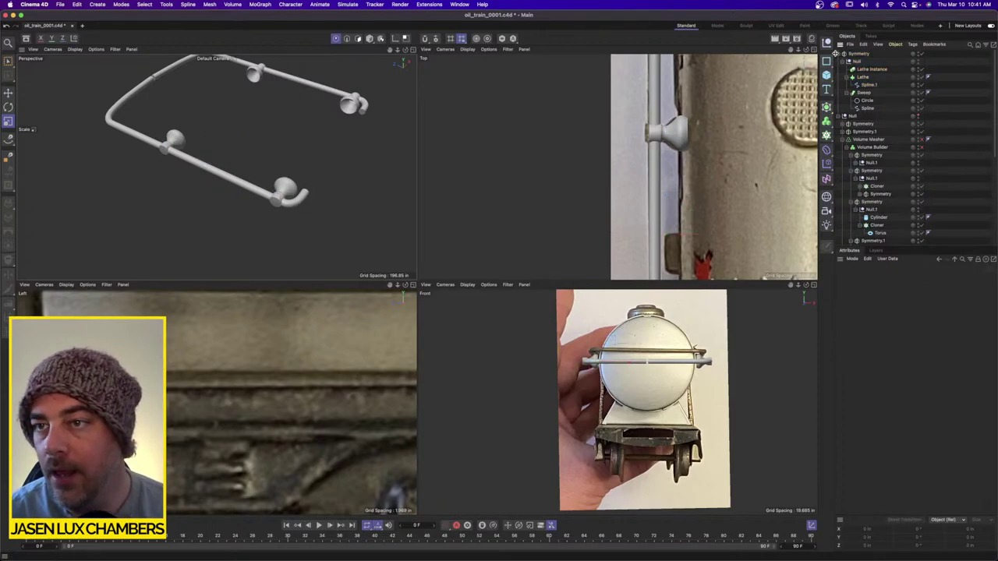
# Nest the handrail's Symmetry in a second Symmetry with mirror plane XY, and unhide the rest of the train car.
pyautogui.click(857, 54)
pyautogui.scroll(-3, 839, 109)
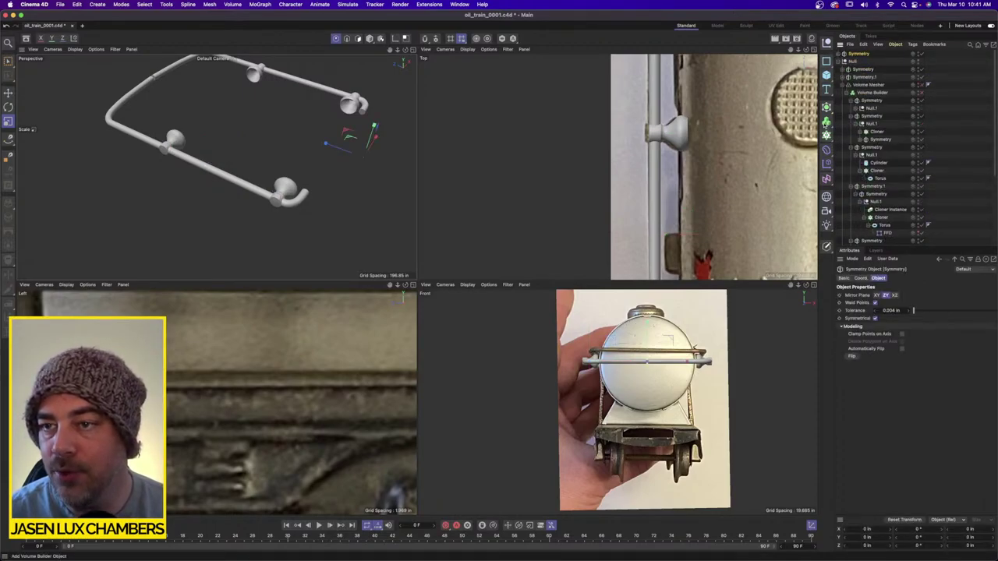
pyautogui.click(826, 107)
pyautogui.click(865, 193)
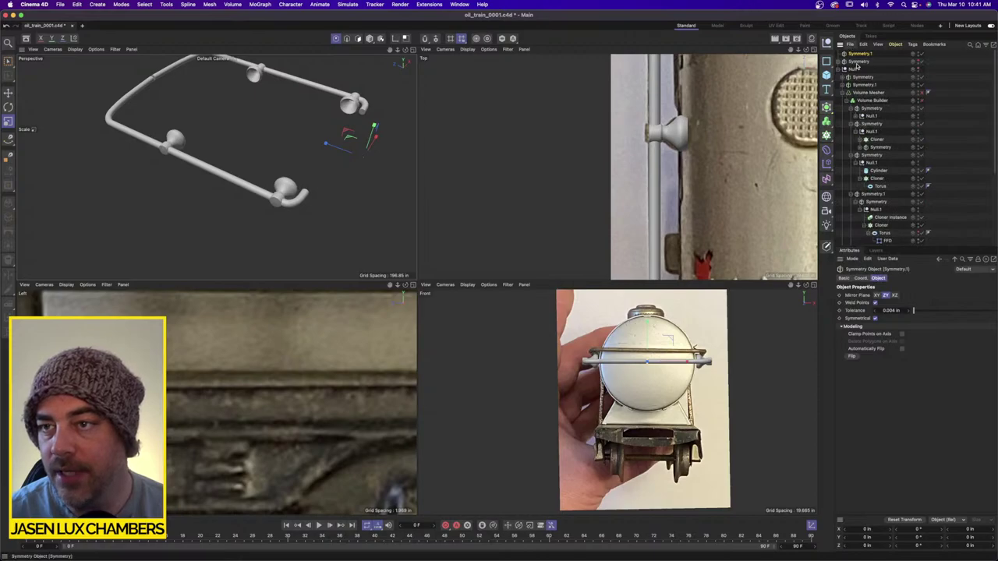
pyautogui.moveTo(856, 63); pyautogui.dragTo(863, 55)
pyautogui.click(877, 295)
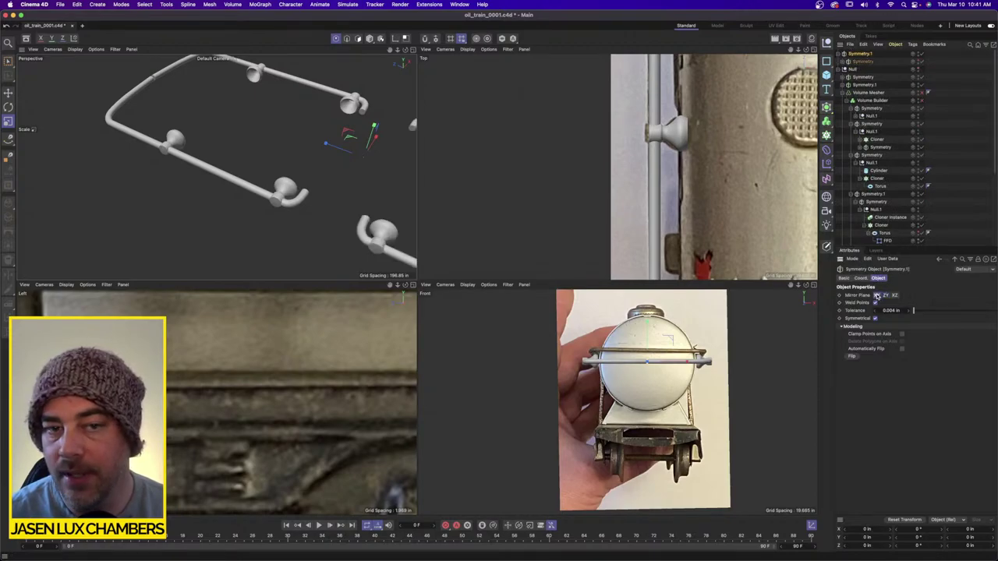
pyautogui.scroll(-5, 275, 166)
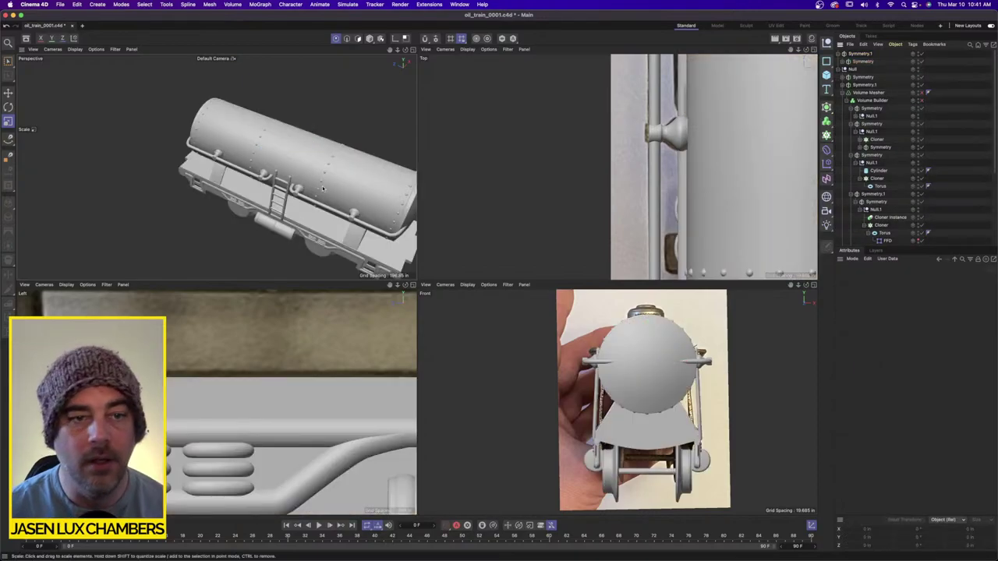
pyautogui.keyDown('alt'); pyautogui.moveTo(312, 144); pyautogui.dragTo(347, 162); pyautogui.keyUp('alt')
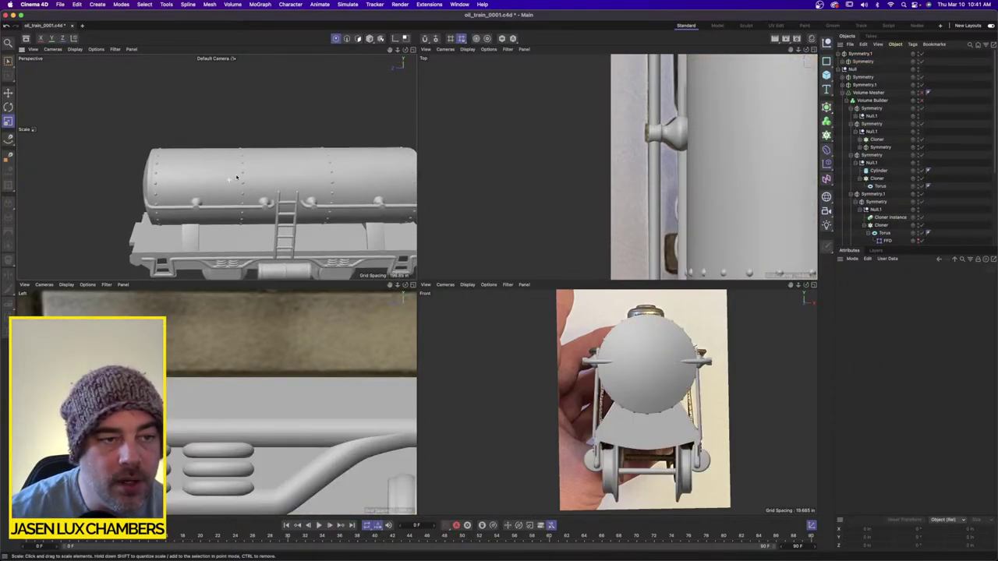
pyautogui.keyDown('alt'); pyautogui.moveTo(222, 175); pyautogui.dragTo(286, 166, button='middle'); pyautogui.keyUp('alt')
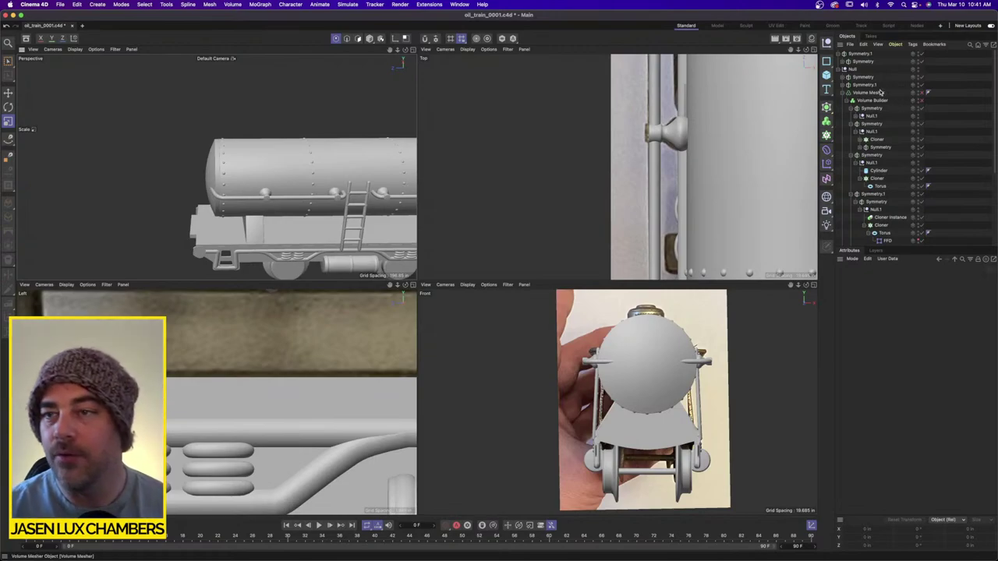
# Select the handrail spline's end point at the middle of the tank's end and move it to X about 0.37 in to close the gap.
pyautogui.click(848, 69)
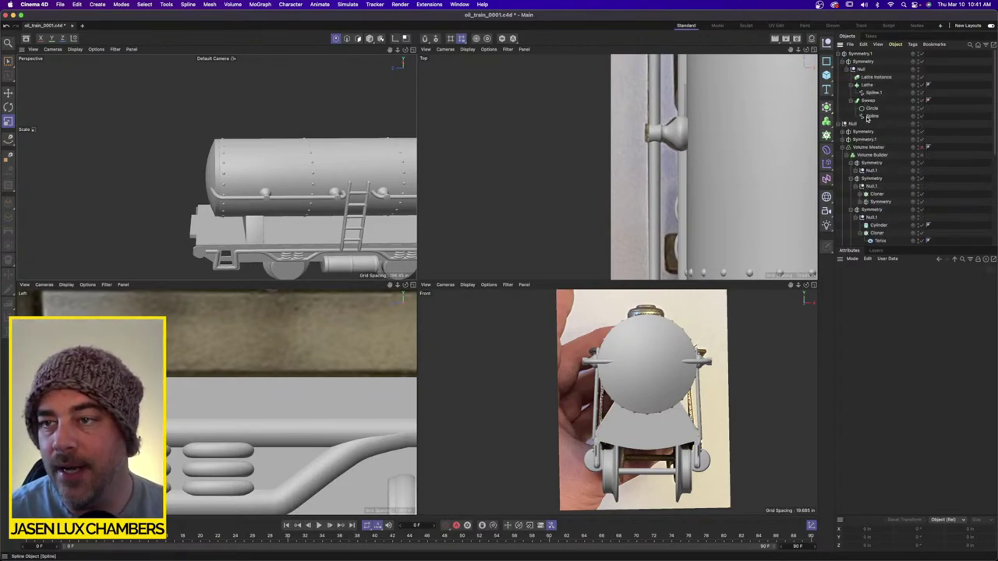
pyautogui.click(872, 115)
pyautogui.click(8, 60)
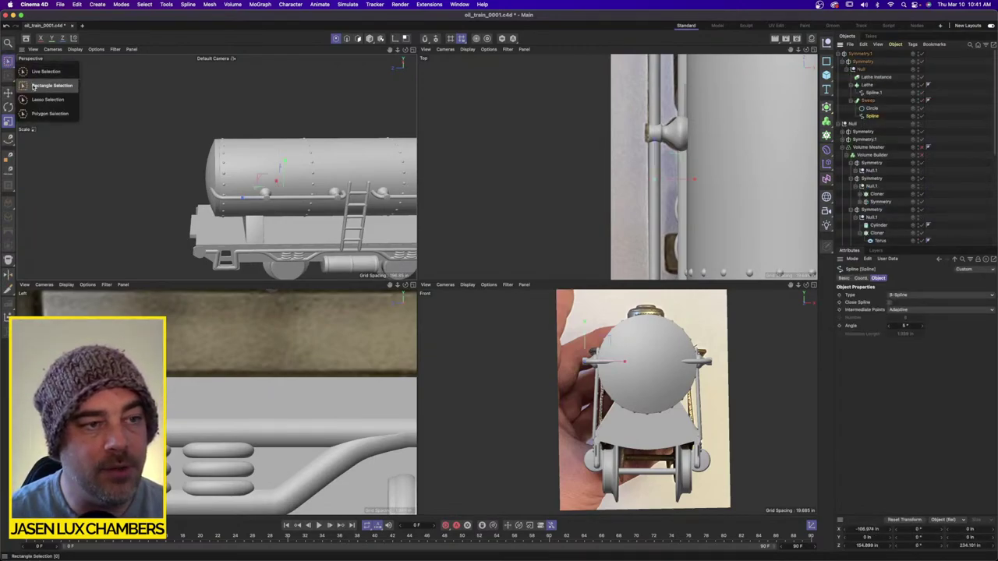
pyautogui.click(39, 78)
pyautogui.moveTo(180, 193); pyautogui.dragTo(237, 186)
pyautogui.keyDown('alt'); pyautogui.moveTo(237, 186); pyautogui.dragTo(273, 169, button='right'); pyautogui.keyUp('alt')
pyautogui.keyDown('alt'); pyautogui.moveTo(273, 169); pyautogui.dragTo(370, 176); pyautogui.keyUp('alt')
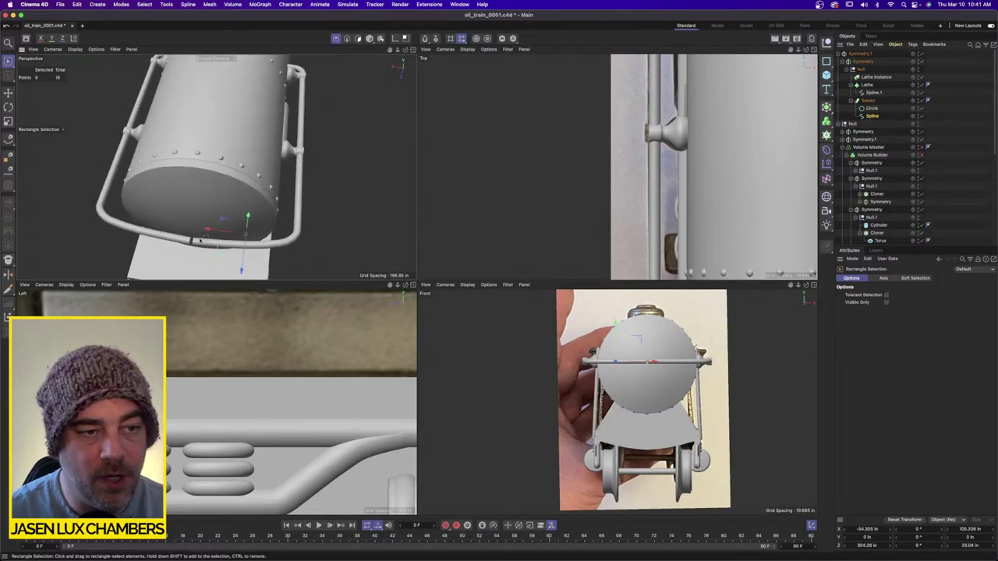
pyautogui.click(192, 239)
pyautogui.scroll(5, 179, 239)
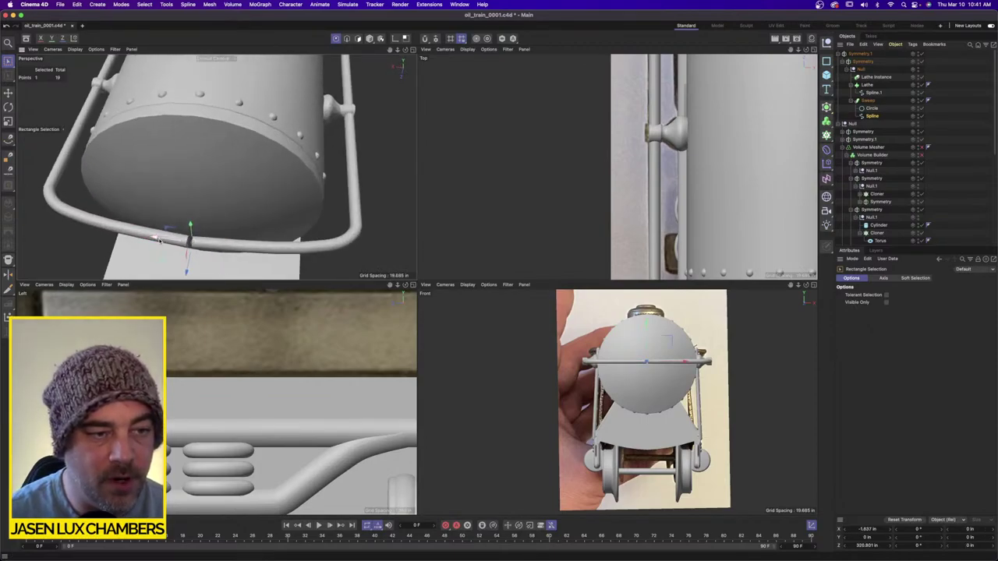
pyautogui.moveTo(159, 241); pyautogui.dragTo(157, 240)
pyautogui.keyDown('alt'); pyautogui.moveTo(226, 226); pyautogui.dragTo(166, 160); pyautogui.keyUp('alt')
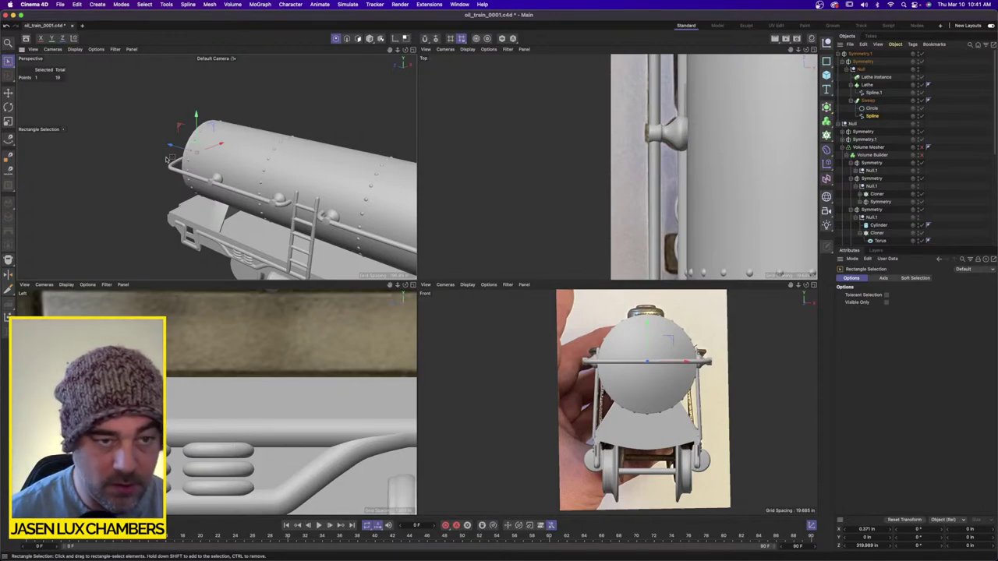
pyautogui.click(969, 163)
# Enlarge the perspective view and inspect the mirrored handrails and brackets from all around the tank.
pyautogui.scroll(-3, 302, 210)
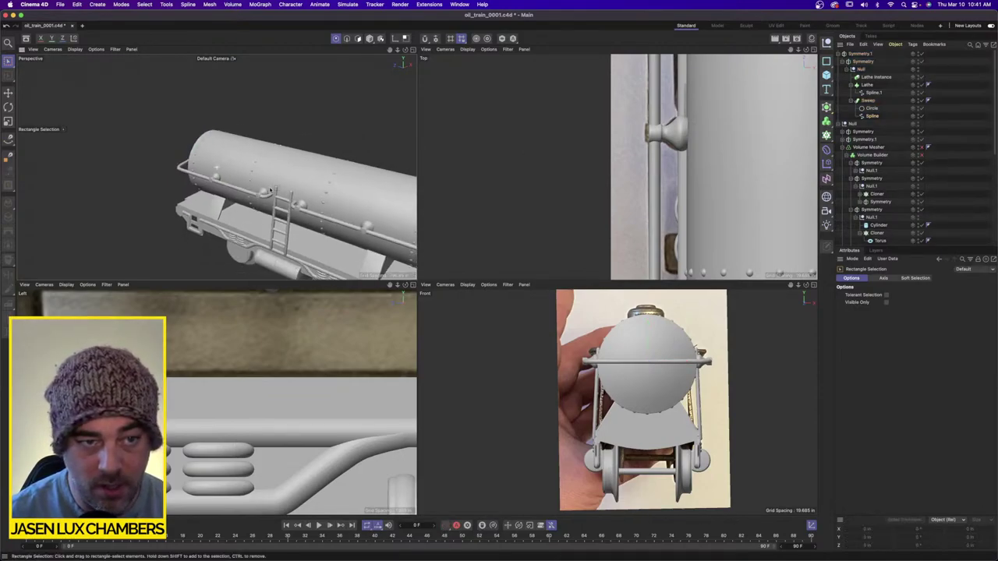
pyautogui.keyDown('alt'); pyautogui.moveTo(303, 215); pyautogui.dragTo(155, 144, button='middle'); pyautogui.keyUp('alt')
pyautogui.click(413, 50)
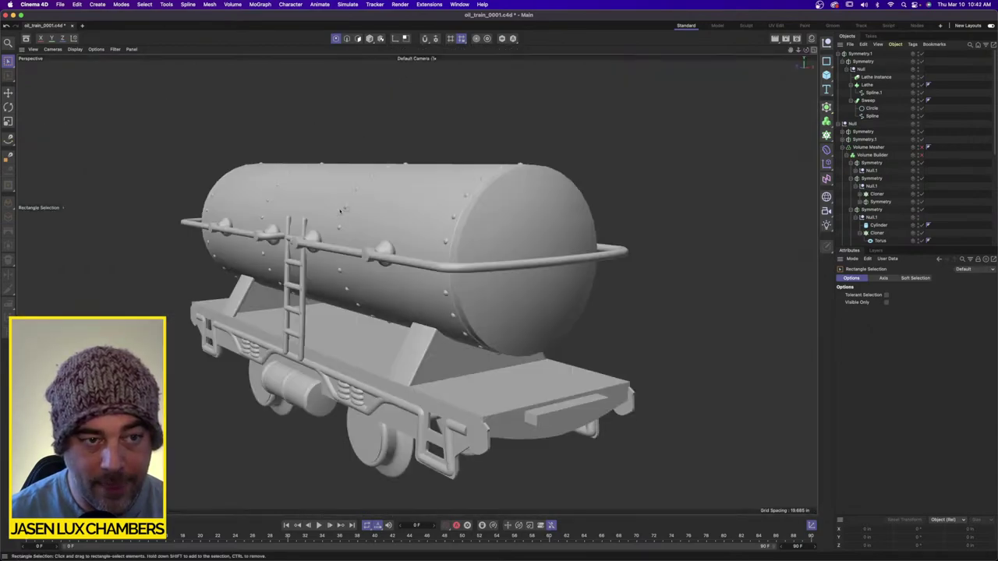
pyautogui.keyDown('alt'); pyautogui.moveTo(342, 228); pyautogui.dragTo(355, 205); pyautogui.keyUp('alt')
pyautogui.keyDown('alt'); pyautogui.moveTo(355, 204); pyautogui.dragTo(400, 234, button='middle'); pyautogui.keyUp('alt')
pyautogui.keyDown('alt'); pyautogui.moveTo(416, 260); pyautogui.dragTo(396, 233); pyautogui.keyUp('alt')
pyautogui.keyDown('alt'); pyautogui.moveTo(387, 295); pyautogui.dragTo(419, 299); pyautogui.keyUp('alt')
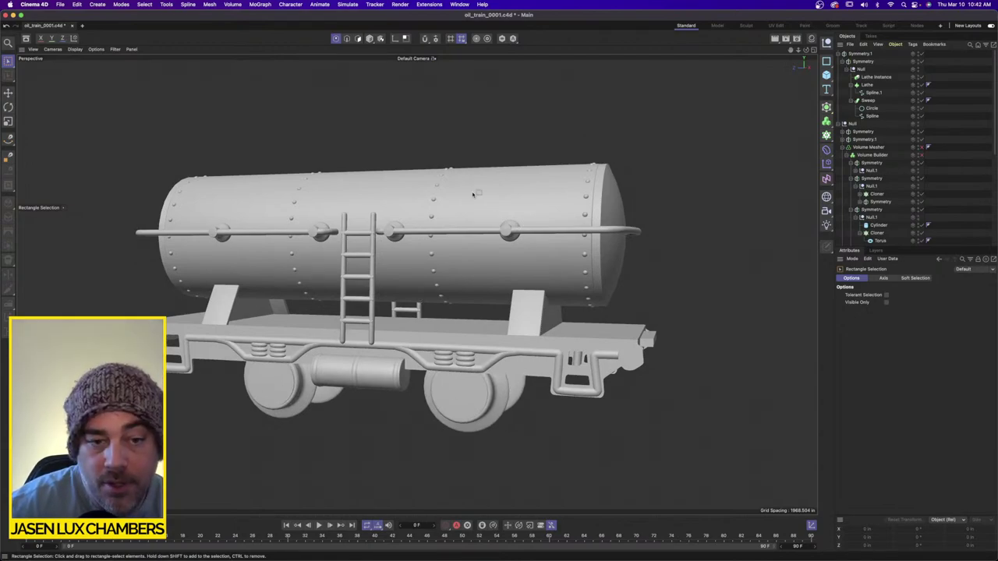
pyautogui.keyDown('alt'); pyautogui.moveTo(356, 283); pyautogui.dragTo(354, 320); pyautogui.keyUp('alt')
pyautogui.keyDown('alt'); pyautogui.moveTo(358, 274); pyautogui.dragTo(369, 268, button='right'); pyautogui.keyUp('alt')
pyautogui.keyDown('alt'); pyautogui.moveTo(371, 263); pyautogui.dragTo(377, 270, button='middle'); pyautogui.keyUp('alt')
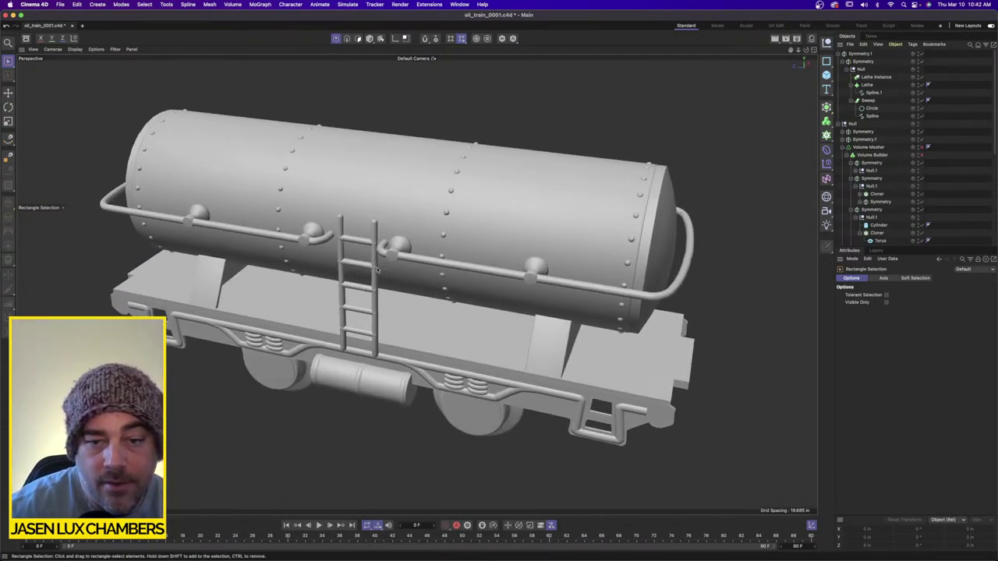
pyautogui.keyDown('alt'); pyautogui.moveTo(451, 269); pyautogui.dragTo(450, 266); pyautogui.keyUp('alt')
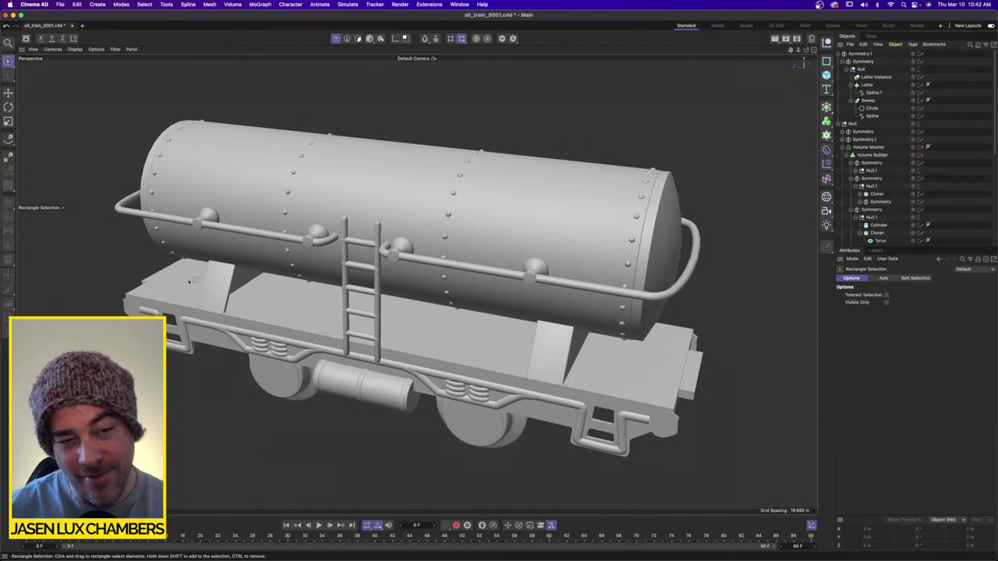
pyautogui.keyDown('alt'); pyautogui.moveTo(505, 303); pyautogui.dragTo(482, 294); pyautogui.keyUp('alt')
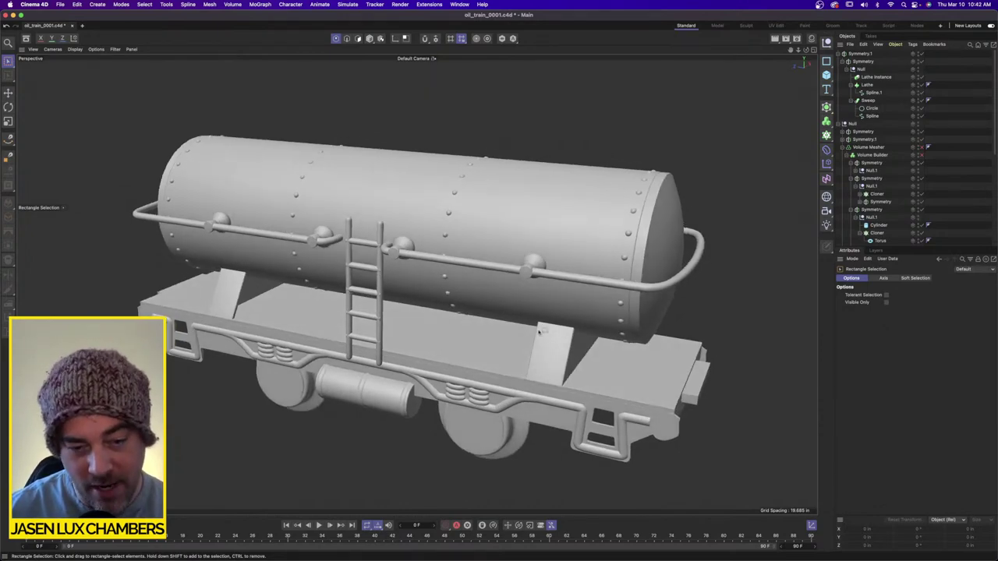
pyautogui.keyDown('alt'); pyautogui.moveTo(577, 341); pyautogui.dragTo(529, 290); pyautogui.keyUp('alt')
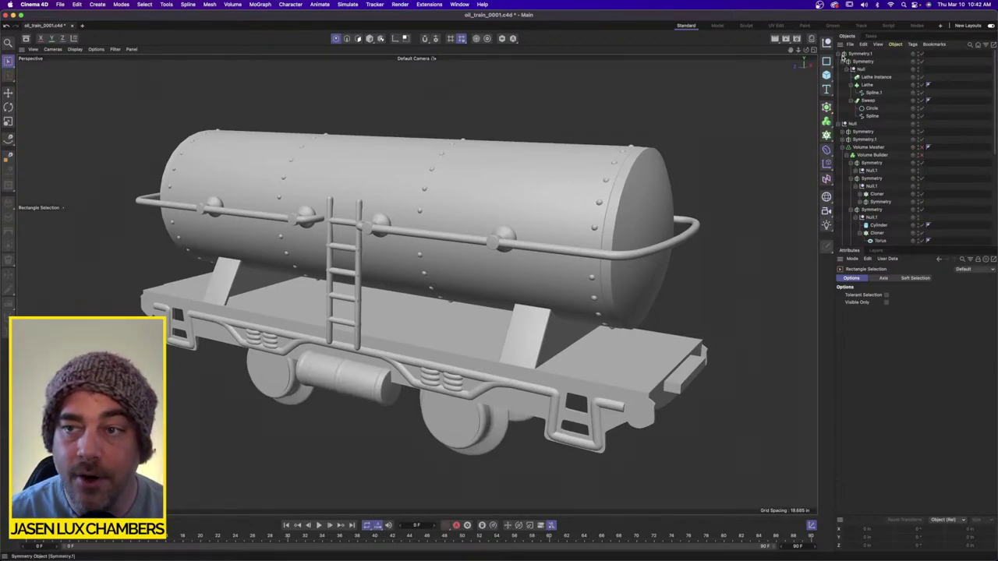
# Collapse the handrail Symmetry and train car Null hierarchies in the object list.
pyautogui.click(843, 54)
pyautogui.click(844, 61)
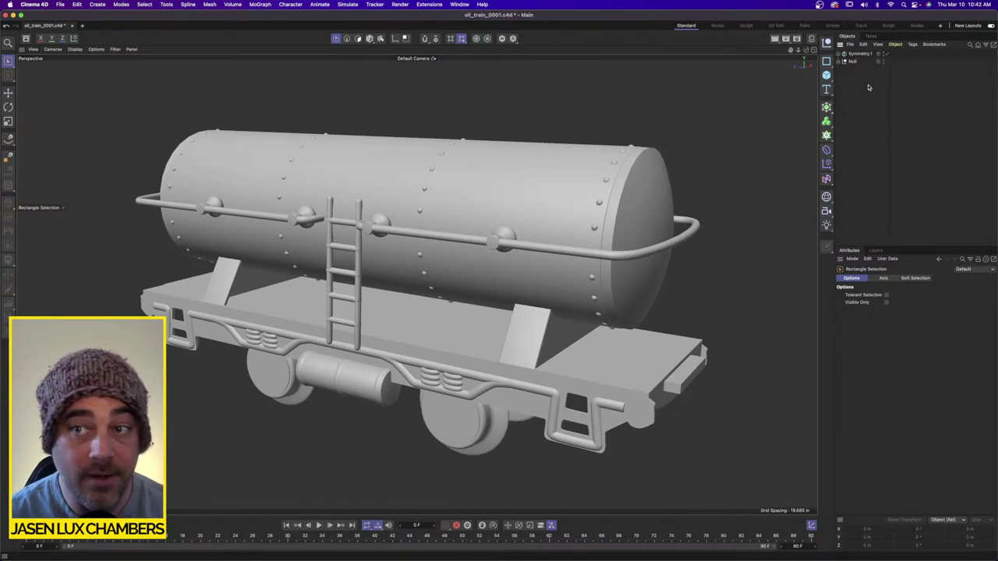
# Nest the handrail's Symmetry inside the train car Null and hide the Null, leaving only the reference photos in the four-view layout.
pyautogui.click(812, 49)
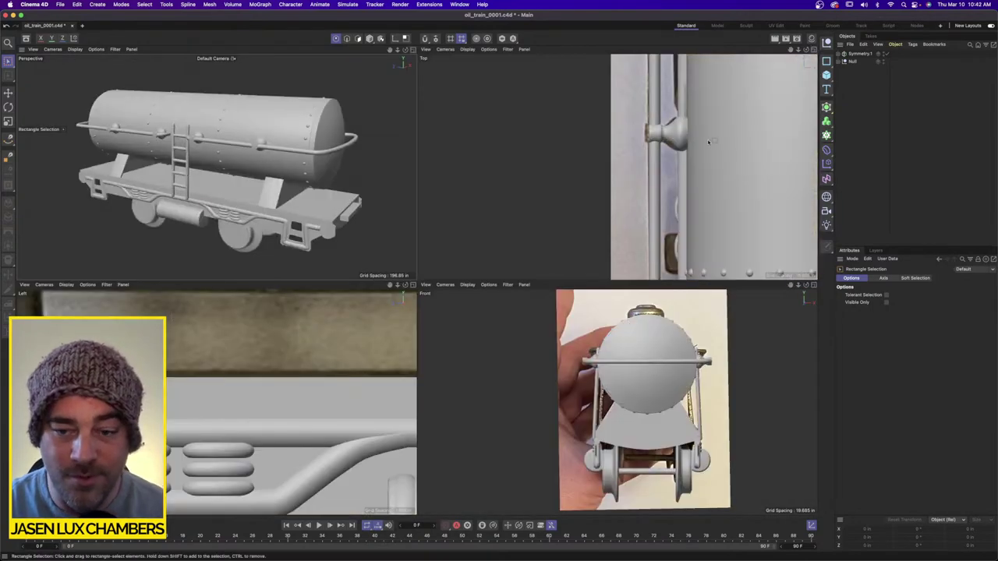
pyautogui.keyDown('alt'); pyautogui.moveTo(717, 152); pyautogui.dragTo(716, 185, button='right'); pyautogui.keyUp('alt')
pyautogui.keyDown('alt'); pyautogui.moveTo(716, 185); pyautogui.dragTo(624, 131, button='middle'); pyautogui.keyUp('alt')
pyautogui.scroll(-5, 625, 131)
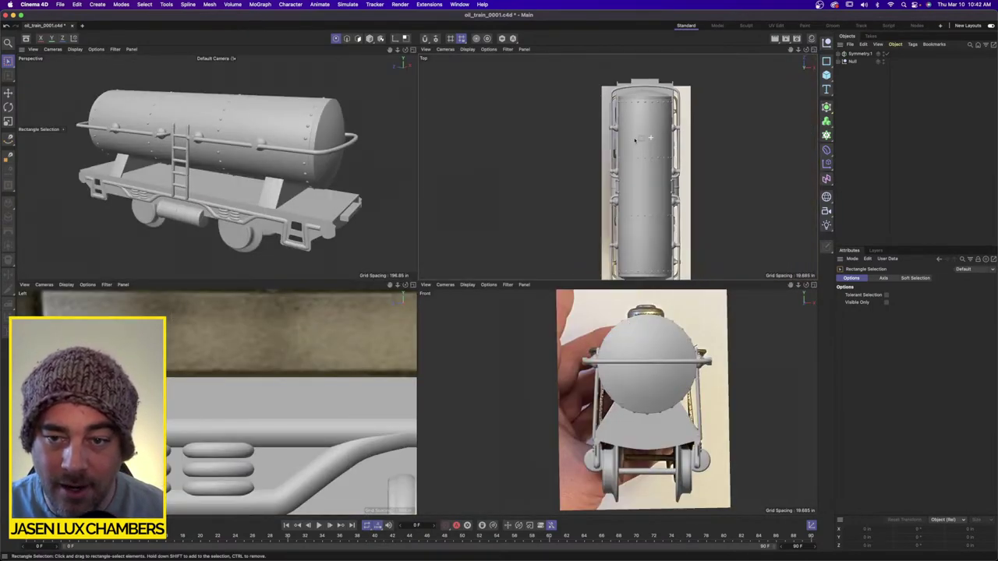
pyautogui.keyDown('alt'); pyautogui.moveTo(273, 189); pyautogui.dragTo(263, 164); pyautogui.keyUp('alt')
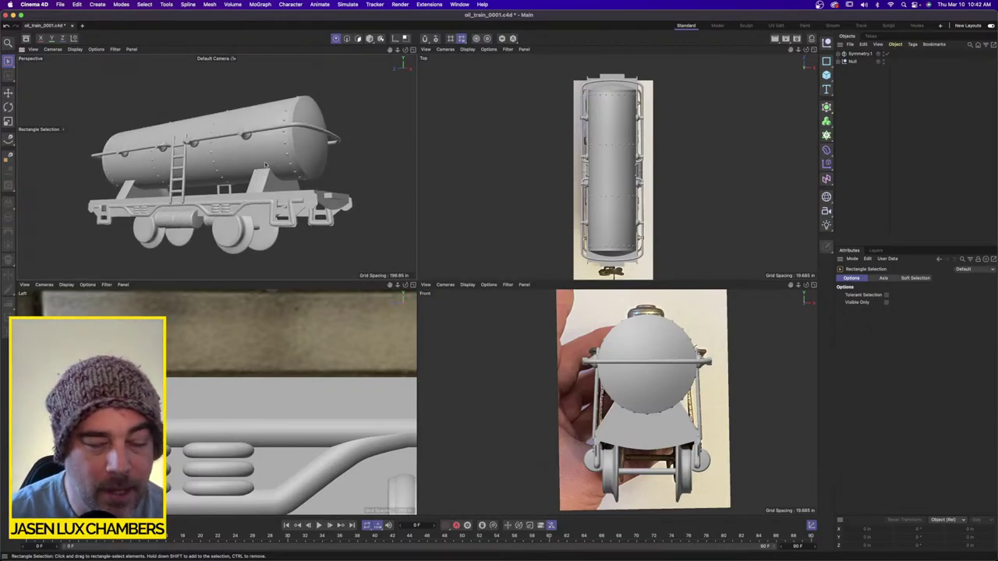
pyautogui.moveTo(860, 55); pyautogui.dragTo(856, 64)
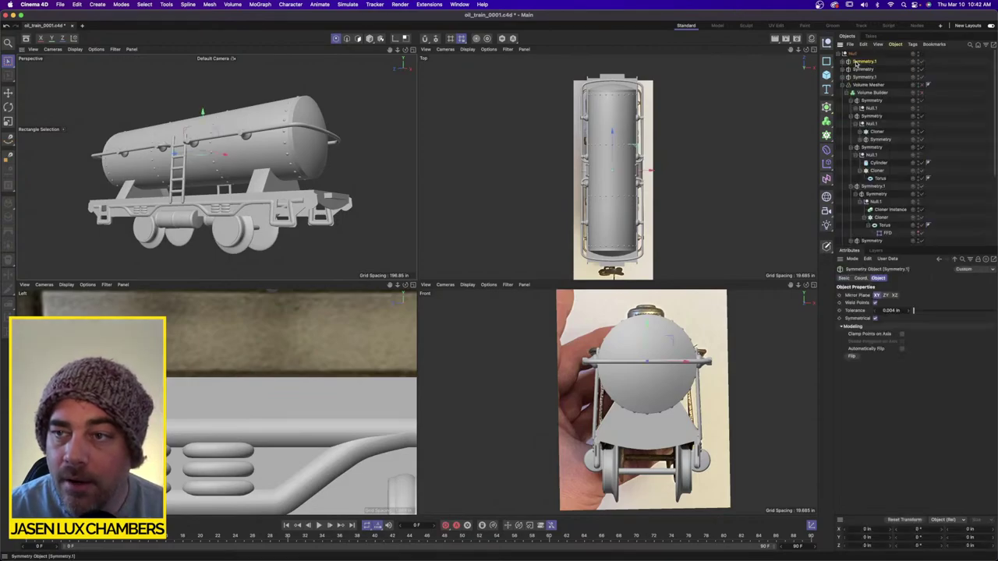
pyautogui.click(918, 55)
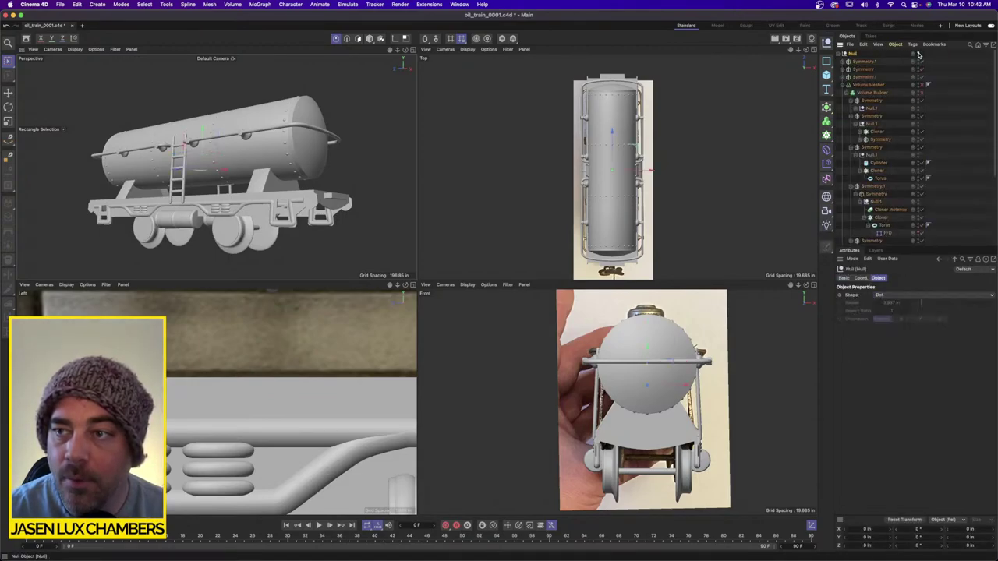
pyautogui.keyDown('alt'); pyautogui.doubleClick(918, 54); pyautogui.keyUp('alt')
pyautogui.click(933, 64)
# Examine the wheel and its axle bracket up close in the side and front reference photos.
pyautogui.scroll(-10, 257, 403)
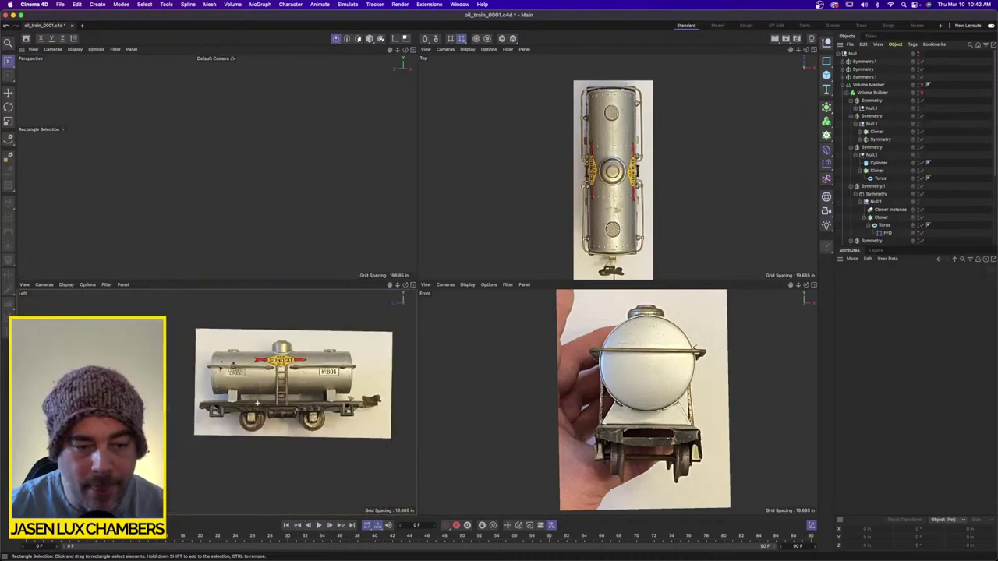
pyautogui.scroll(5, 257, 403)
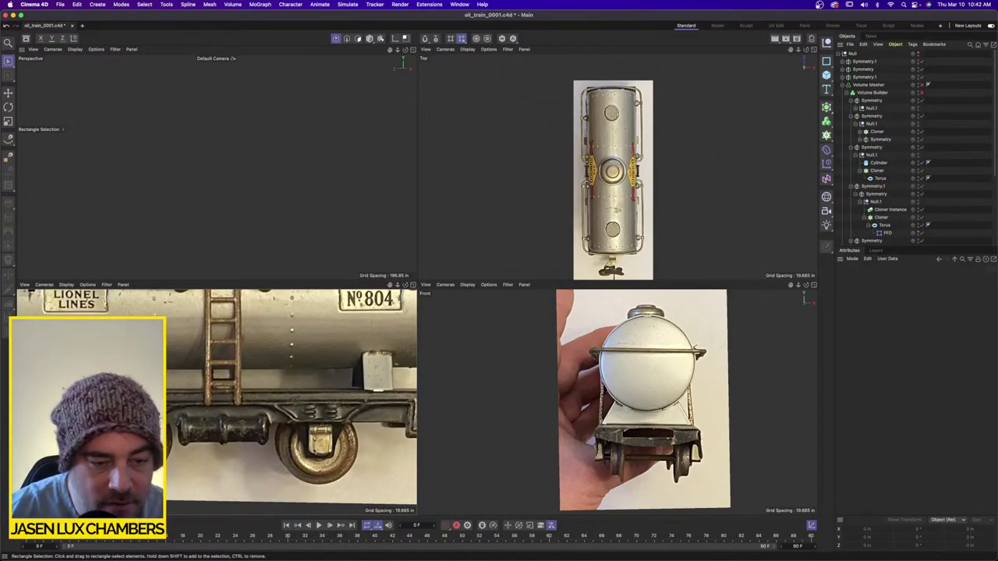
pyautogui.scroll(5, 587, 470)
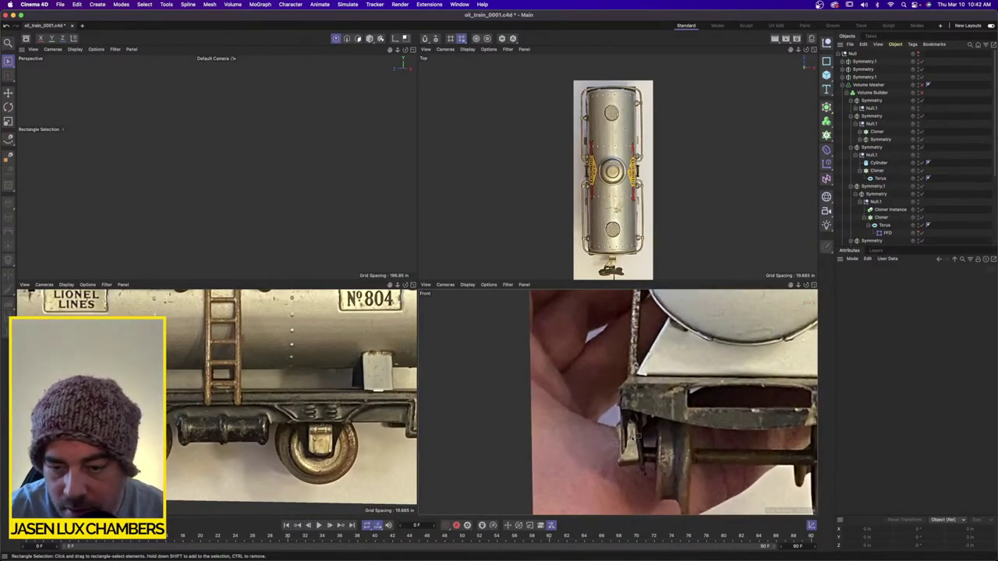
pyautogui.scroll(3, 643, 450)
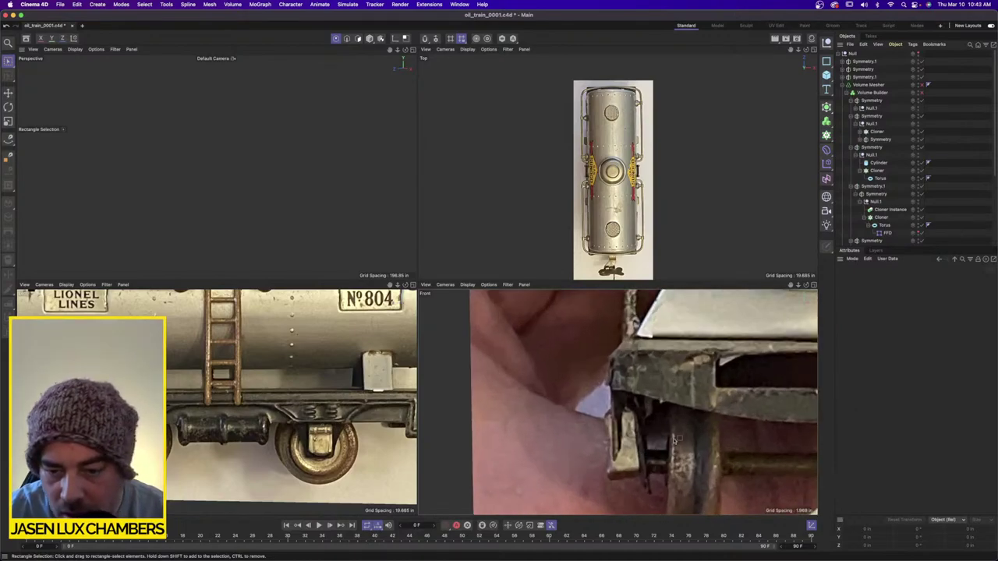
pyautogui.scroll(2, 301, 434)
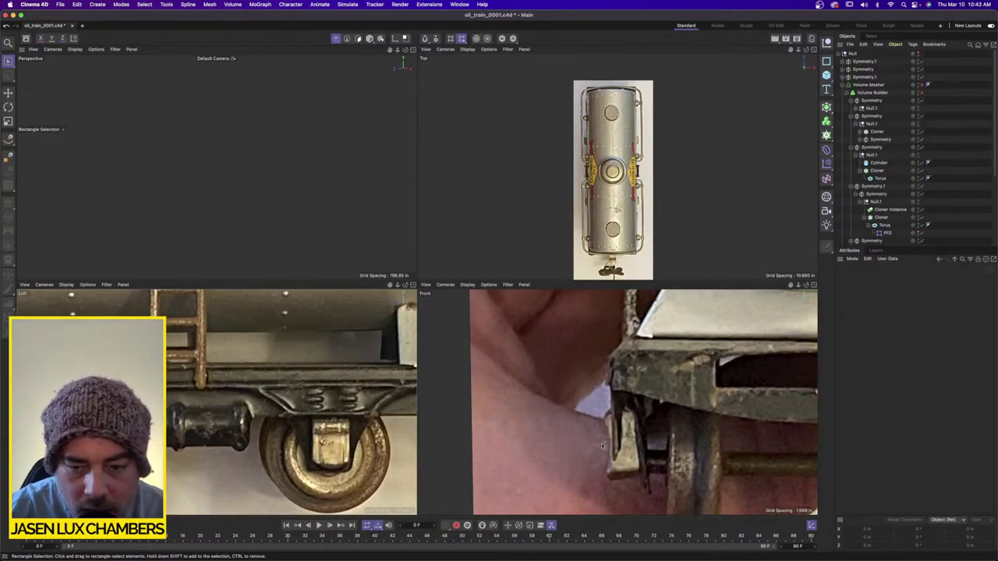
pyautogui.scroll(-2, 234, 421)
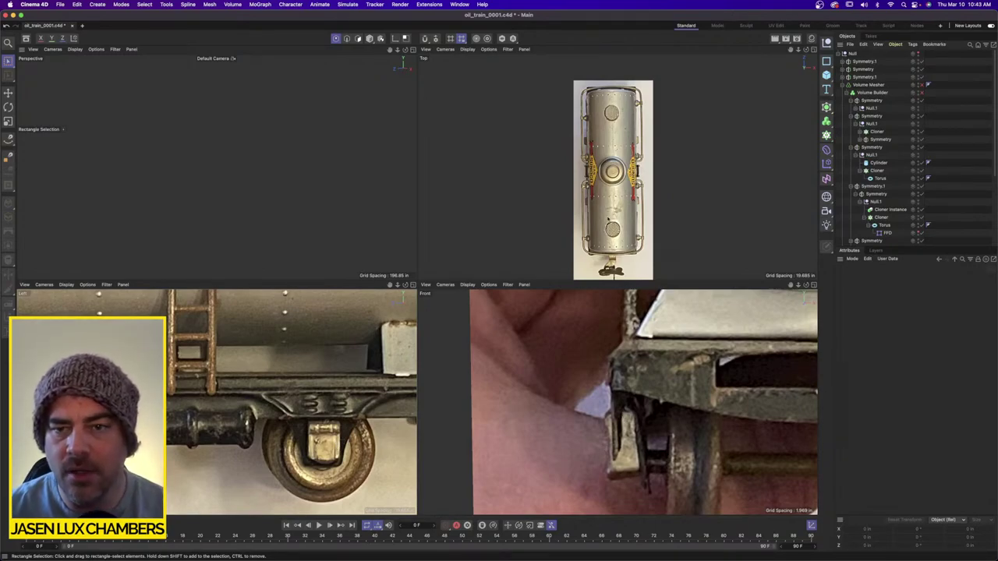
pyautogui.scroll(1, 608, 220)
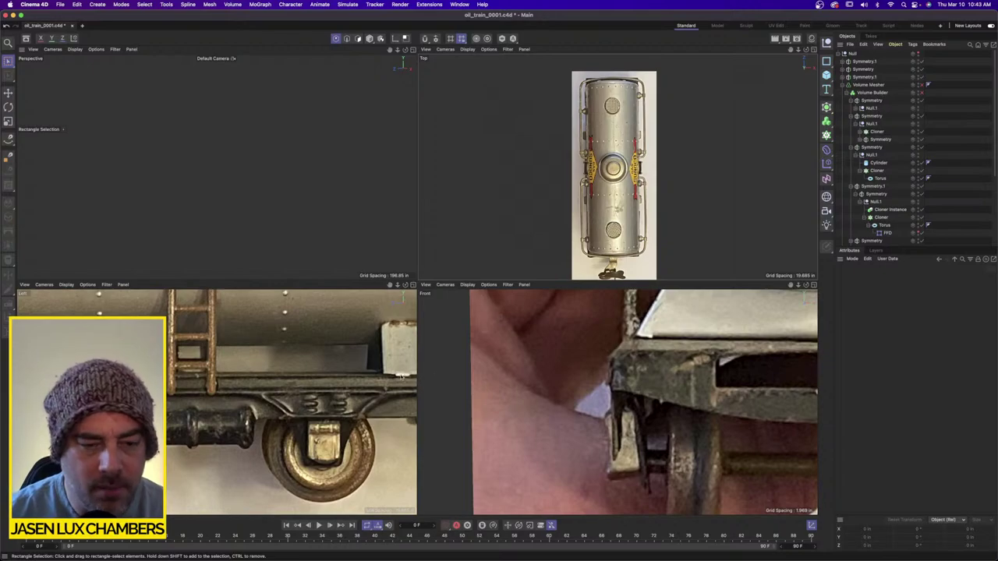
# Switch to Finder and preview the oil_tanker screenshots, studying the wheels and axle brackets in the underside photo, and return to Cinema 4D.
pyautogui.press('super+Tab')
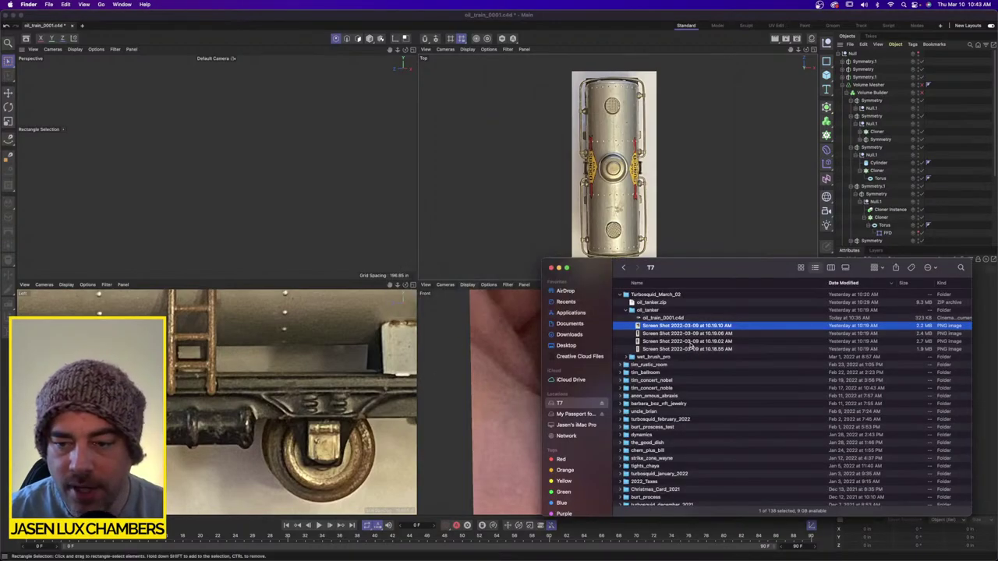
pyautogui.click(691, 346)
pyautogui.press('space')
pyautogui.press('Down')
pyautogui.press('Up')
pyautogui.press('Up')
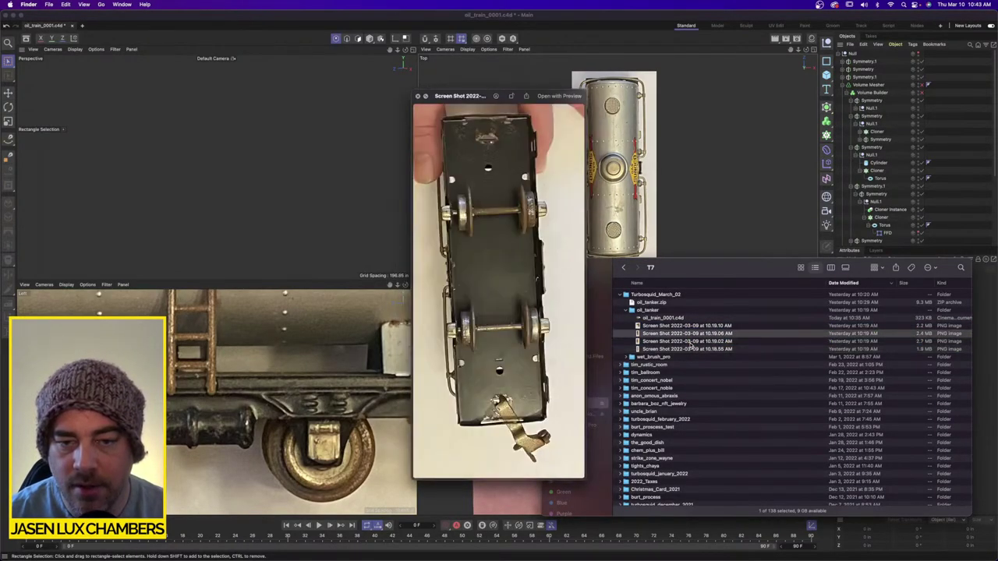
pyautogui.press('Up')
pyautogui.press('Down')
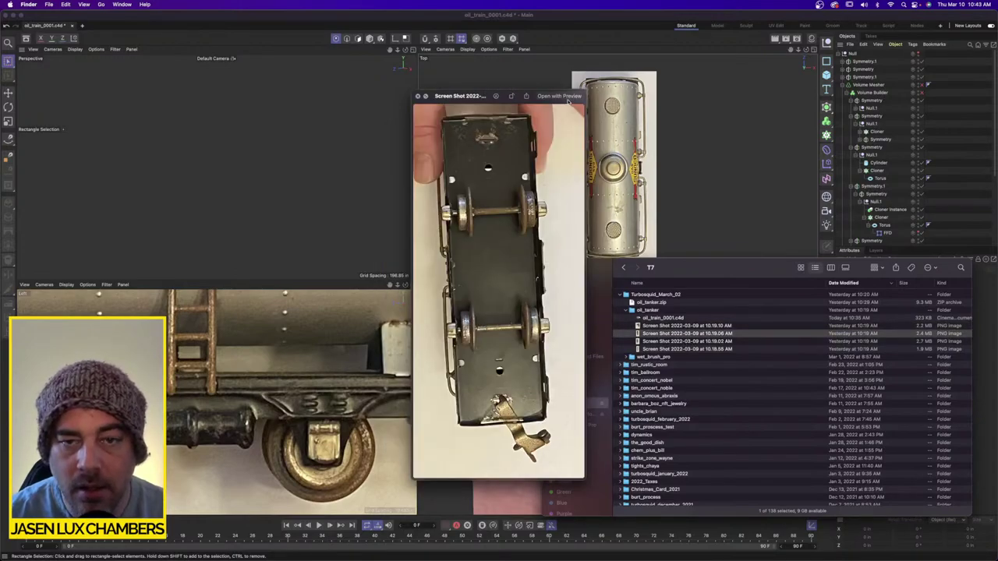
pyautogui.moveTo(462, 95); pyautogui.dragTo(465, 95)
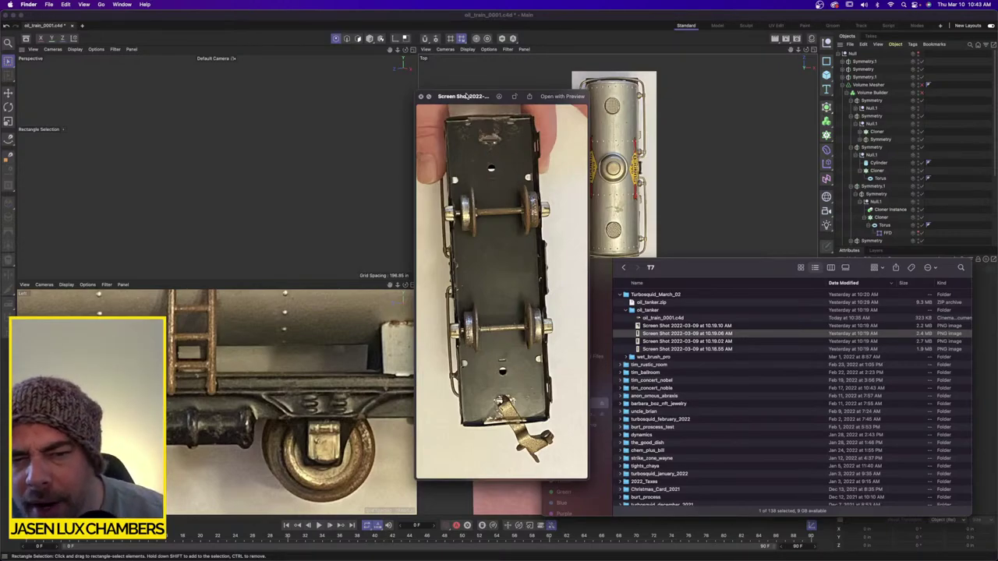
pyautogui.press('space')
pyautogui.click(388, 341)
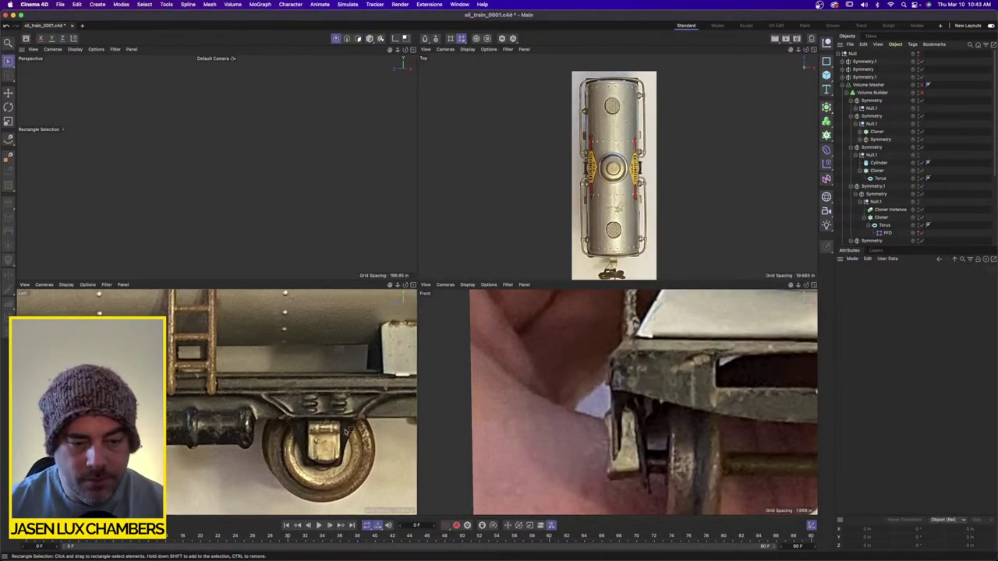
# With the Spline Pen in the Left view, trace the wheel bracket's left edge from its upper corner down around the lower-left corner.
pyautogui.scroll(2, 336, 436)
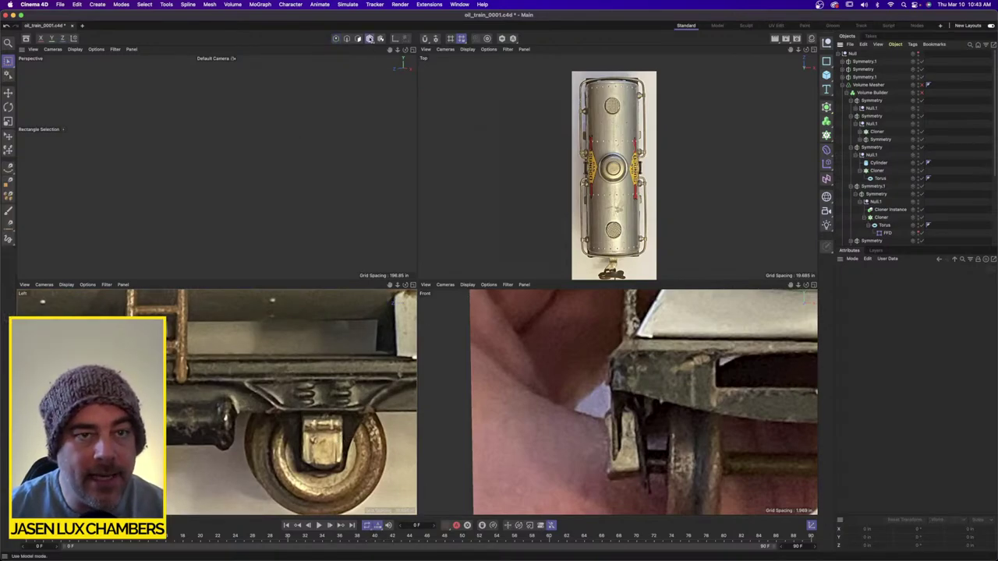
pyautogui.click(9, 168)
pyautogui.click(40, 177)
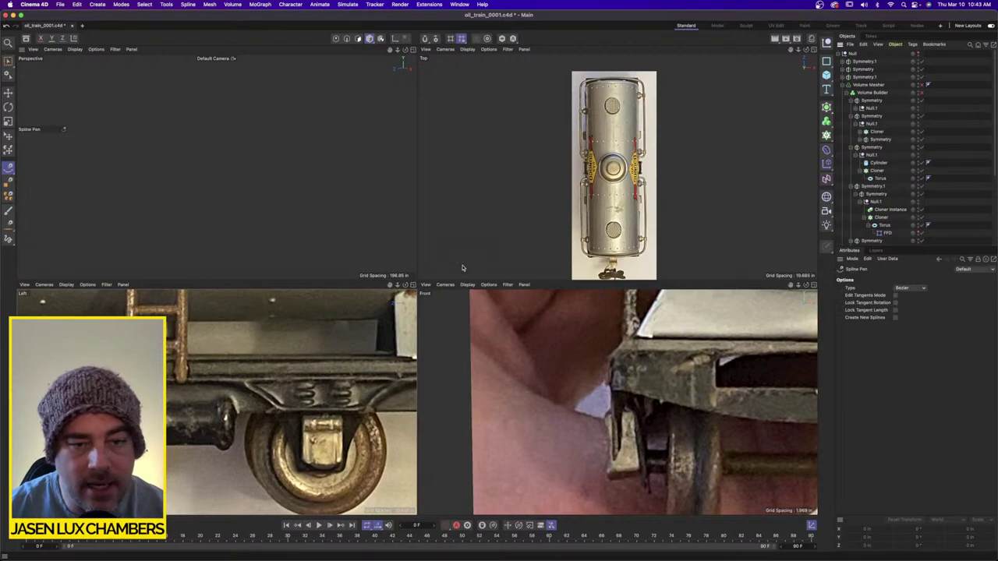
pyautogui.click(411, 286)
pyautogui.scroll(4, 548, 280)
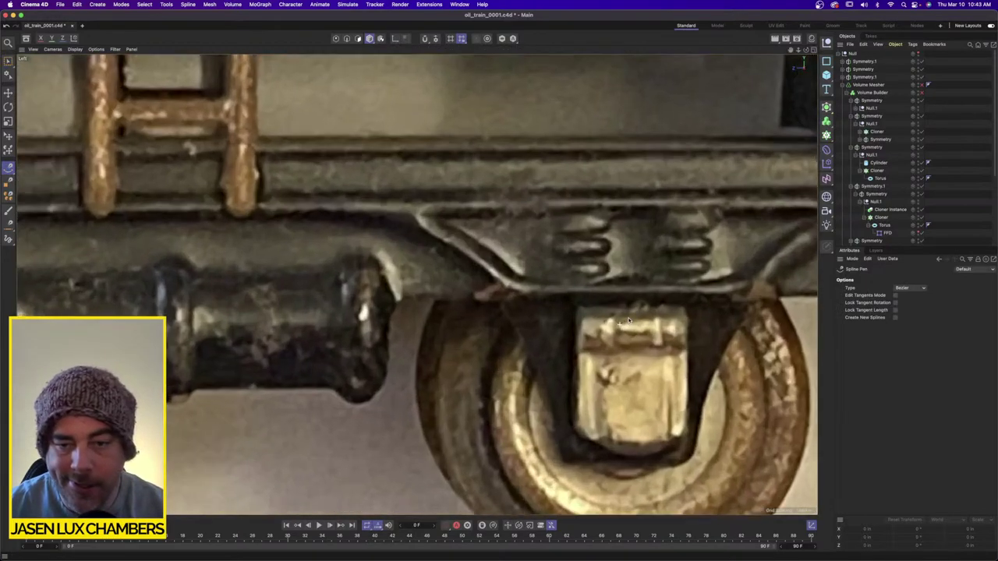
pyautogui.click(455, 270)
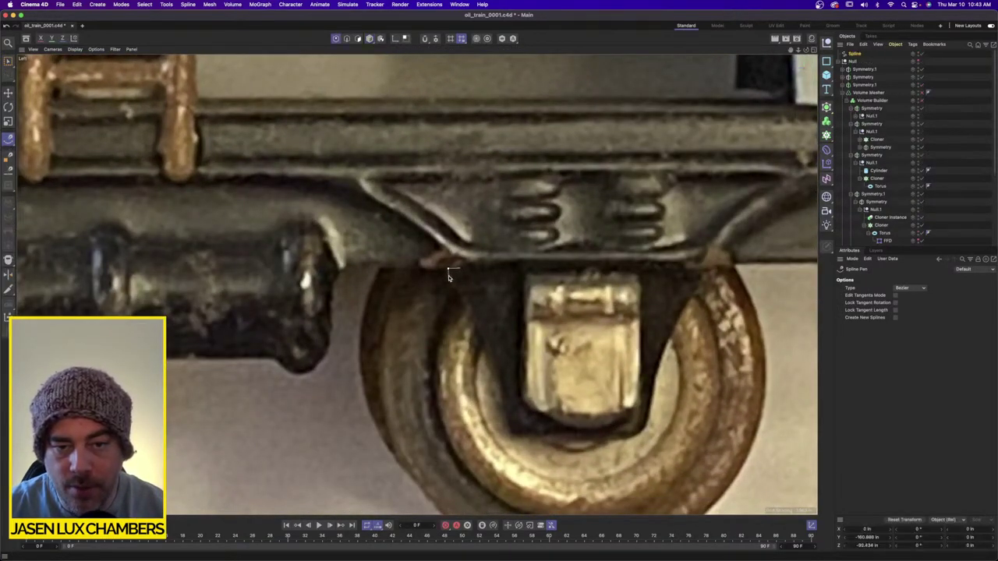
pyautogui.click(484, 329)
pyautogui.click(508, 421)
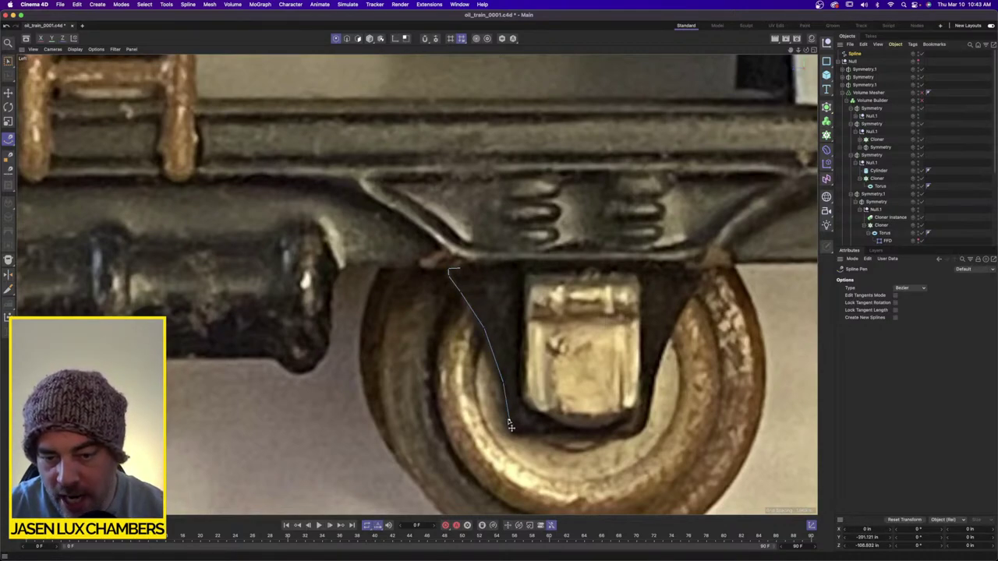
pyautogui.click(511, 433)
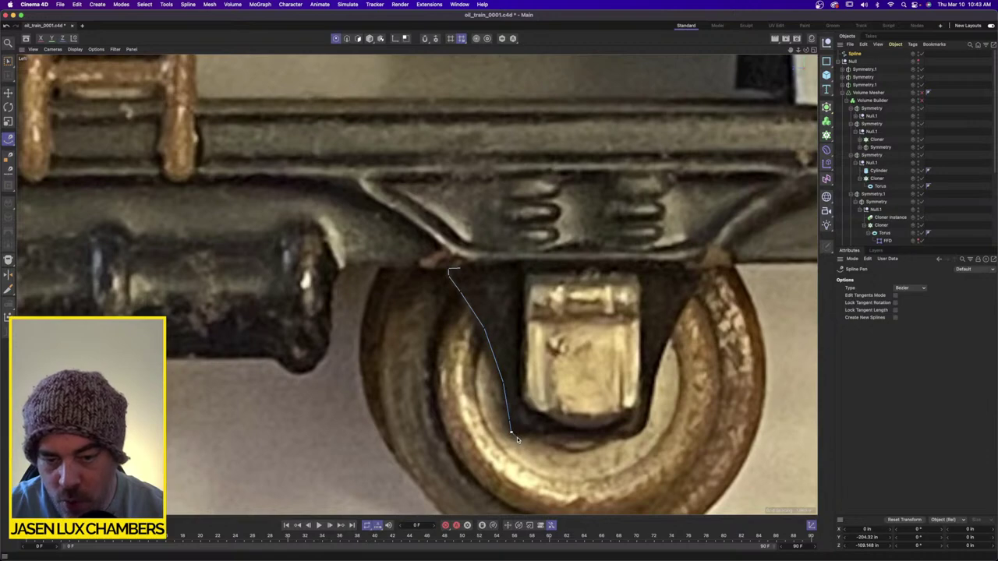
pyautogui.click(527, 438)
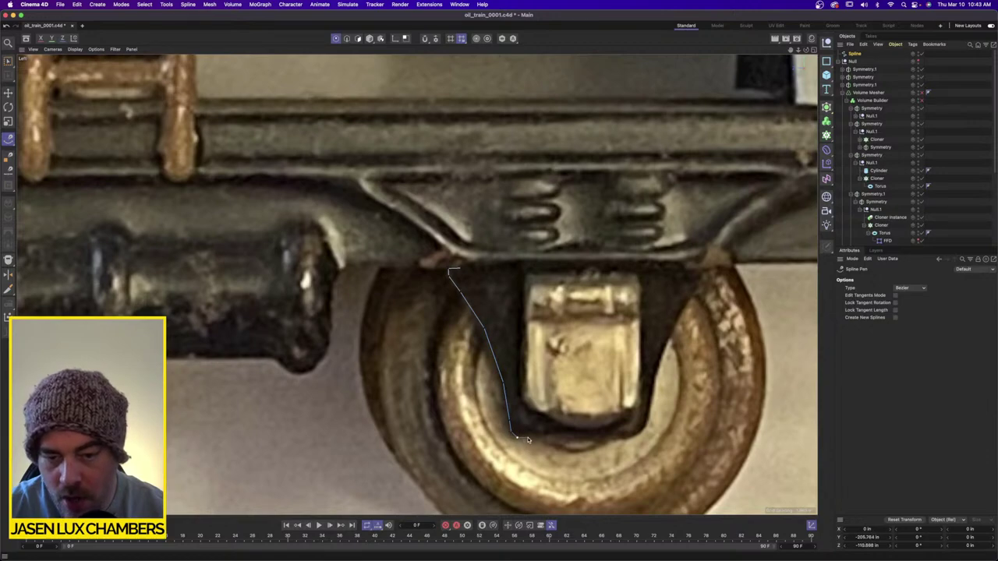
# Continue the bracket spline along the bottom edge and up the right side, and close it at the starting point.
pyautogui.click(625, 440)
pyautogui.click(641, 438)
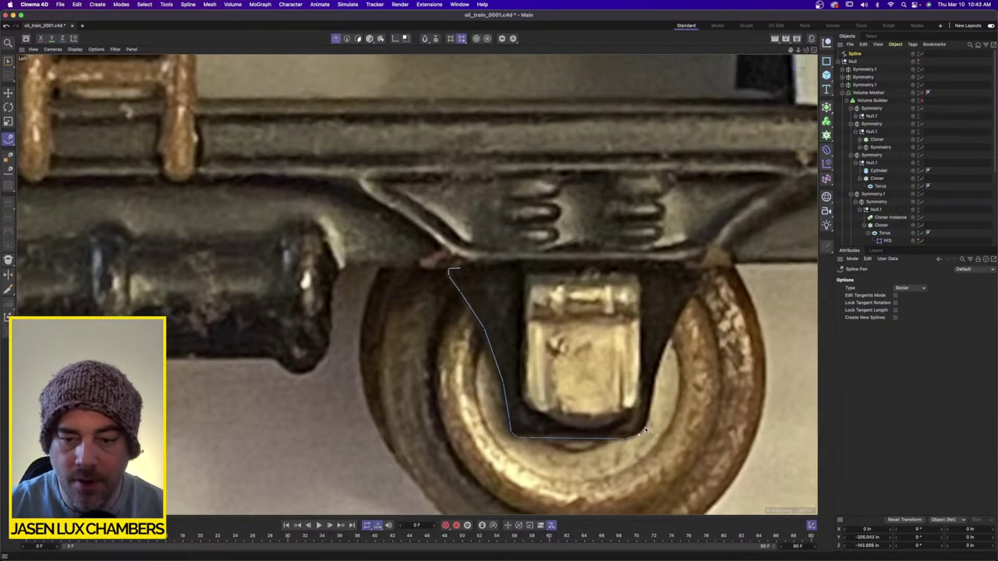
pyautogui.click(645, 428)
pyautogui.click(648, 416)
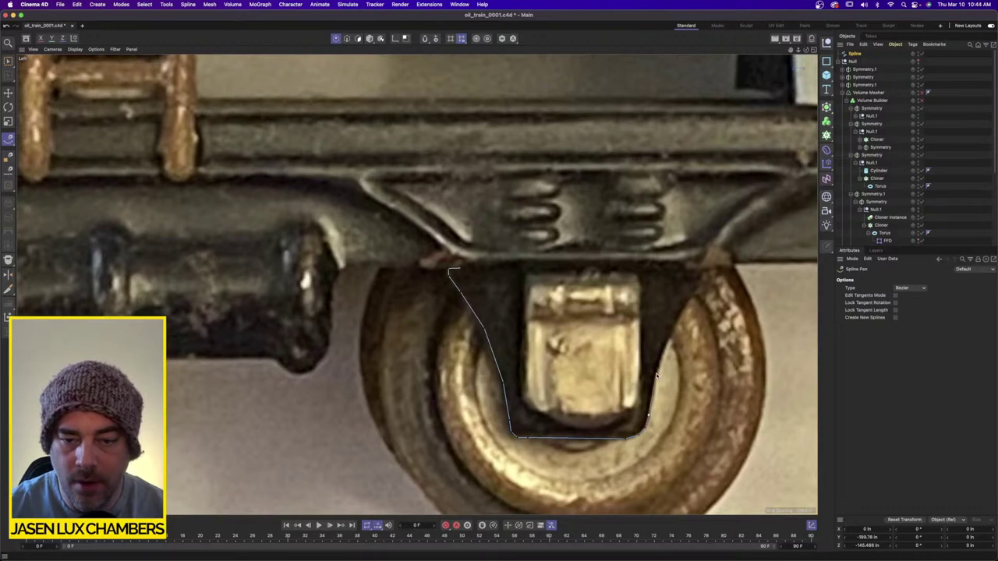
pyautogui.click(656, 375)
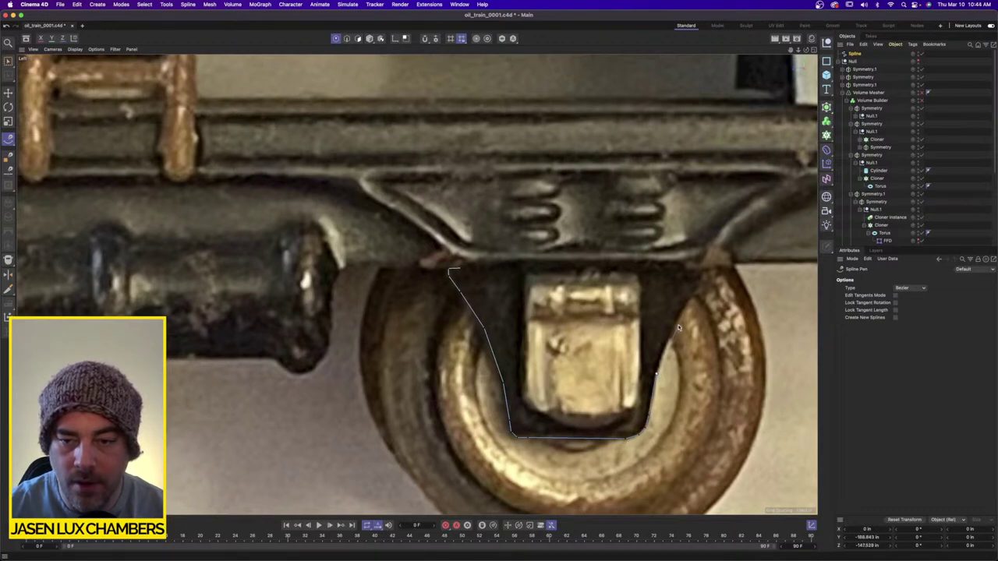
pyautogui.click(700, 288)
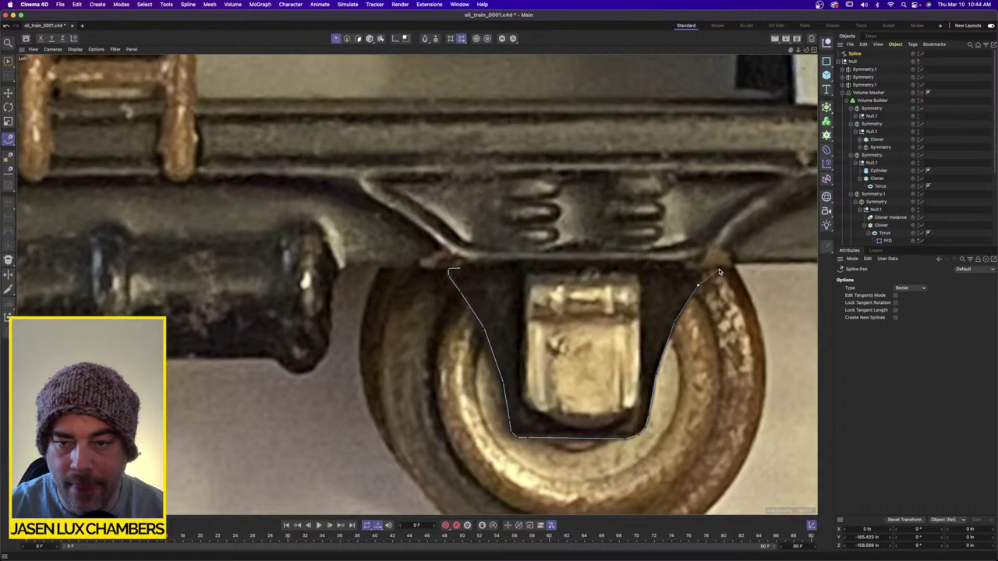
pyautogui.click(724, 270)
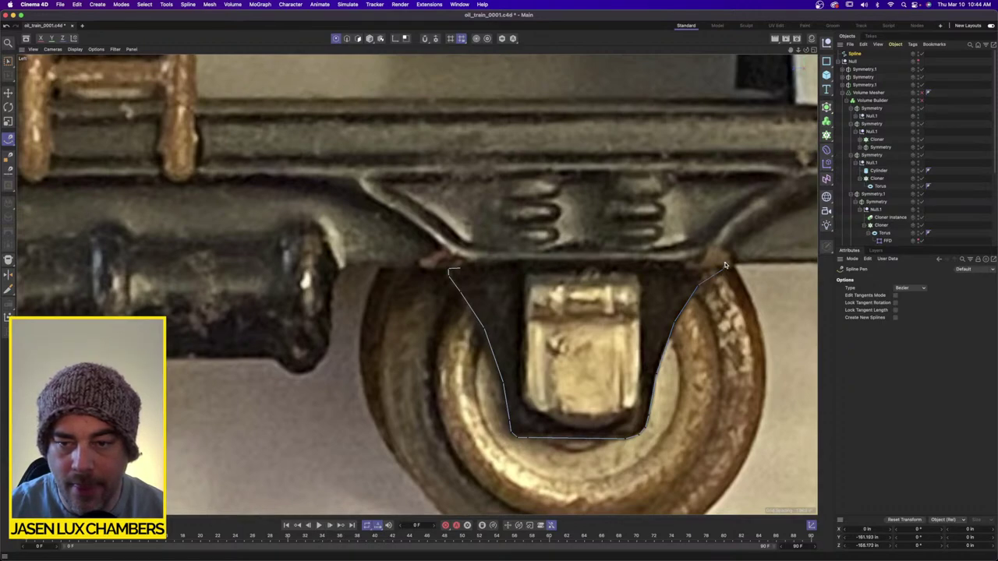
pyautogui.click(724, 263)
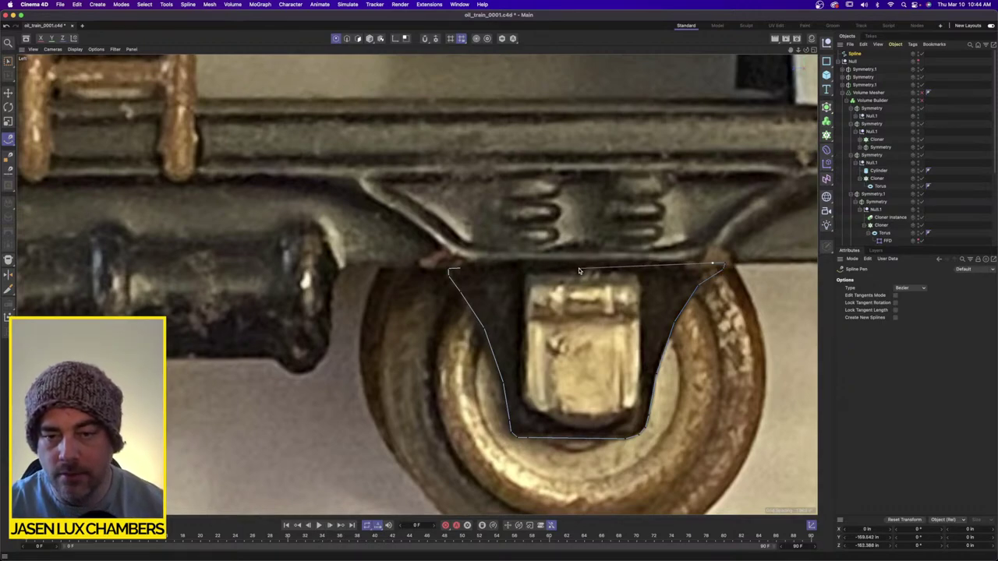
pyautogui.click(452, 271)
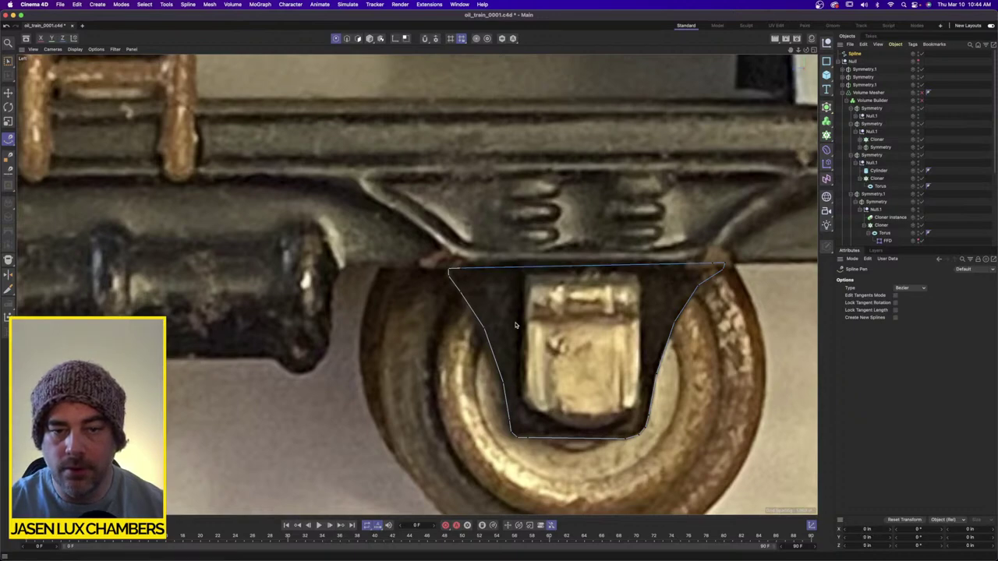
# Select the bracket spline's points along its top edge at both upper corners.
pyautogui.click(8, 60)
pyautogui.click(46, 84)
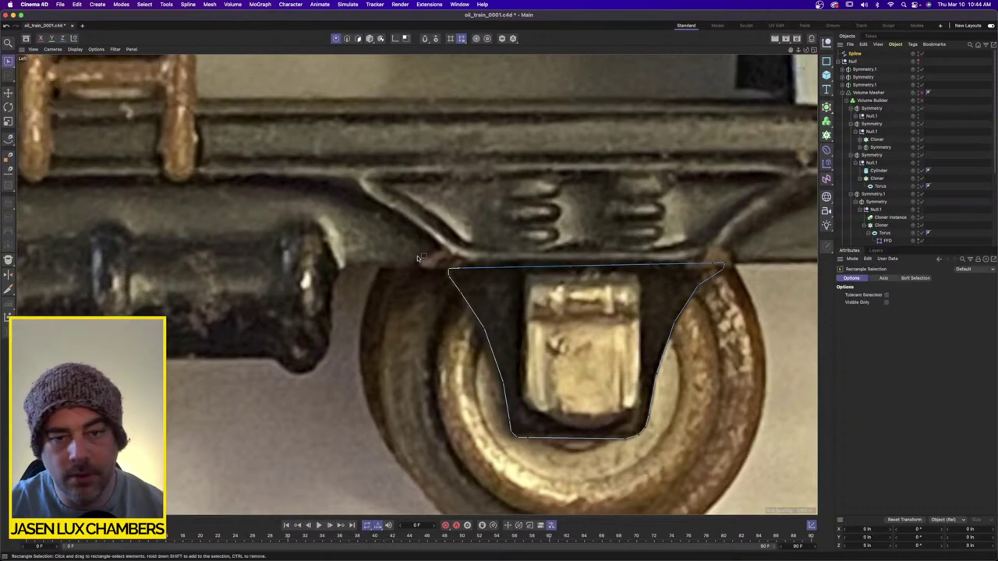
pyautogui.moveTo(415, 258); pyautogui.dragTo(464, 266)
pyautogui.keyDown('shift'); pyautogui.moveTo(601, 234); pyautogui.dragTo(753, 264); pyautogui.keyUp('shift')
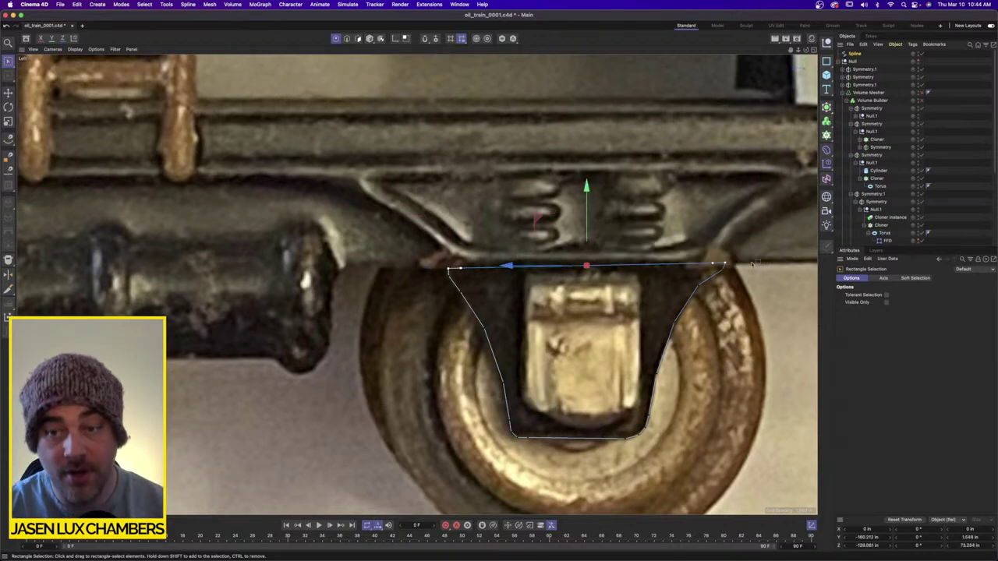
pyautogui.click(855, 53)
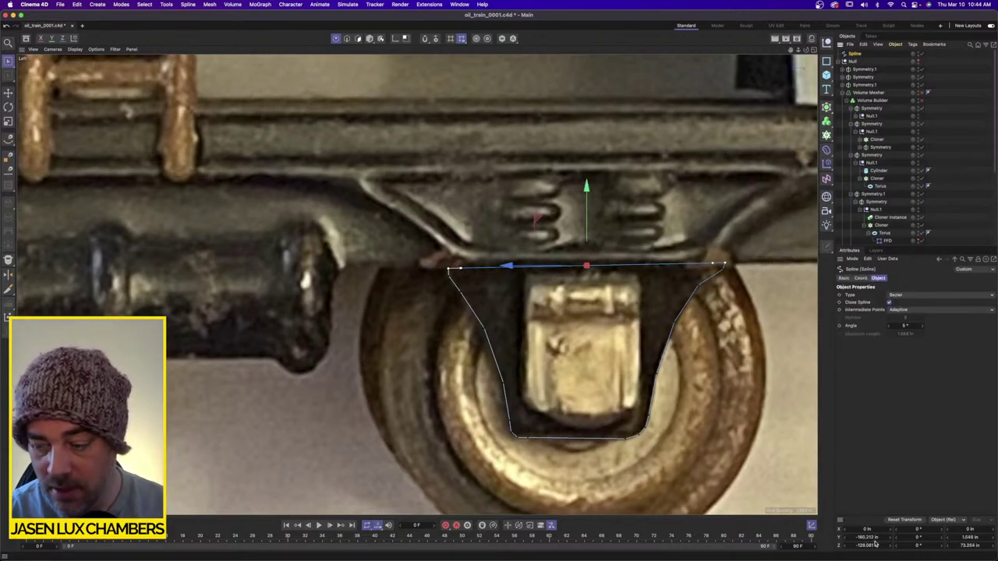
pyautogui.doubleClick(868, 538)
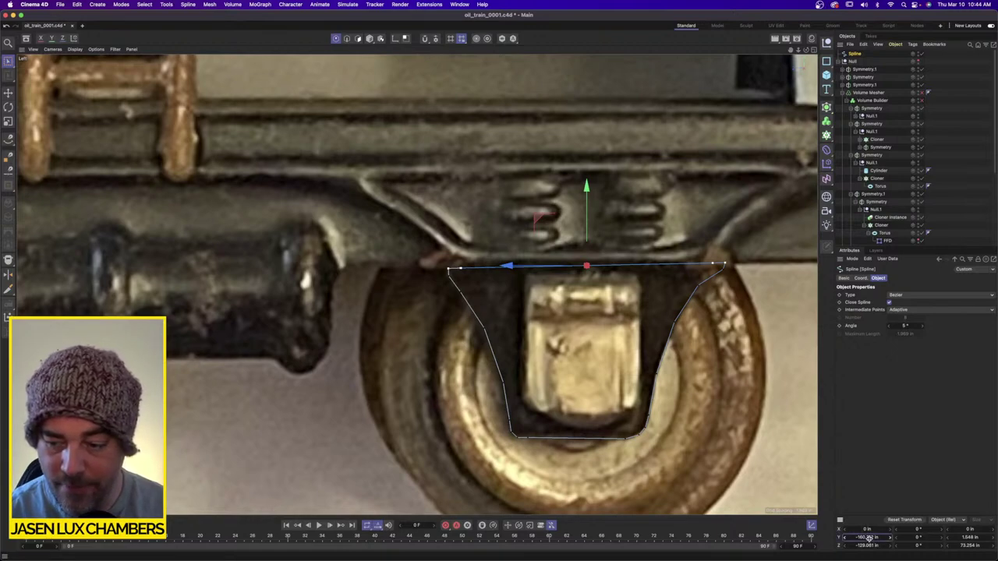
pyautogui.write('0')
pyautogui.press('Return')
pyautogui.press('super+z')
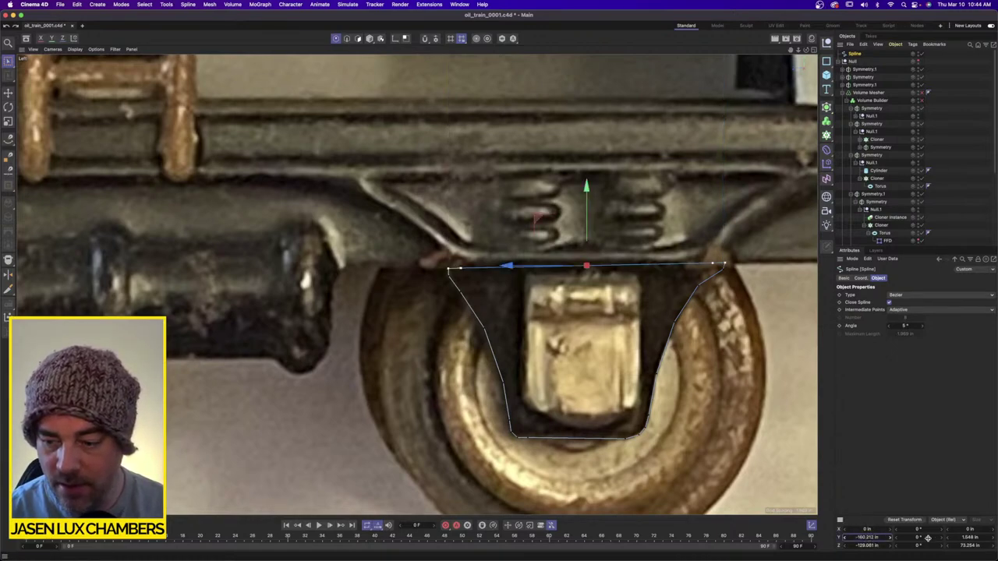
# Level the bracket spline's top edge by setting the selected points' Y size to 0 in.
pyautogui.doubleClick(980, 539)
pyautogui.write('0')
pyautogui.press('Return')
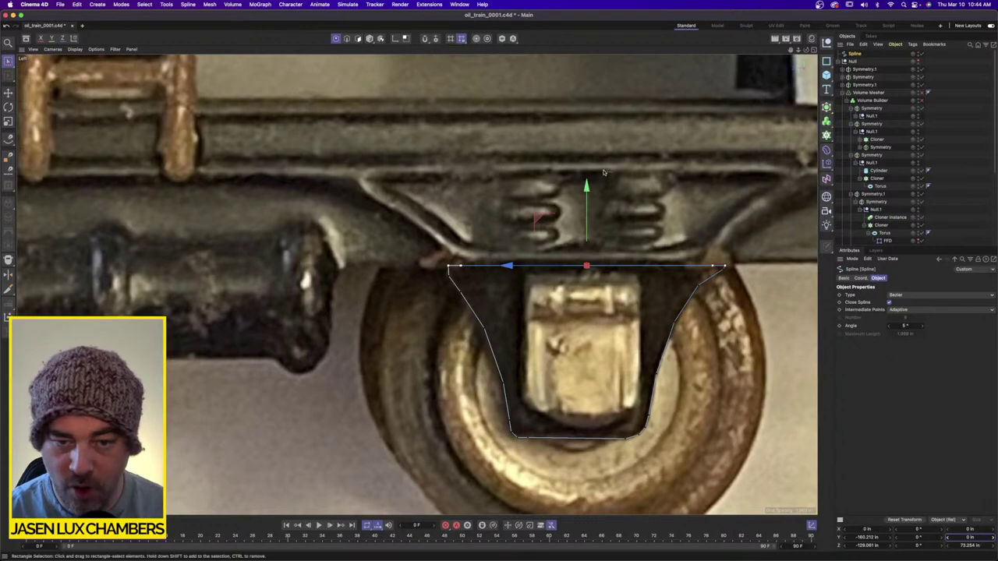
# Select the two points at the bracket spline's upper-right corner and align them vertically with a Z size of 0 in.
pyautogui.scroll(3, 739, 269)
pyautogui.moveTo(742, 251); pyautogui.dragTo(716, 287)
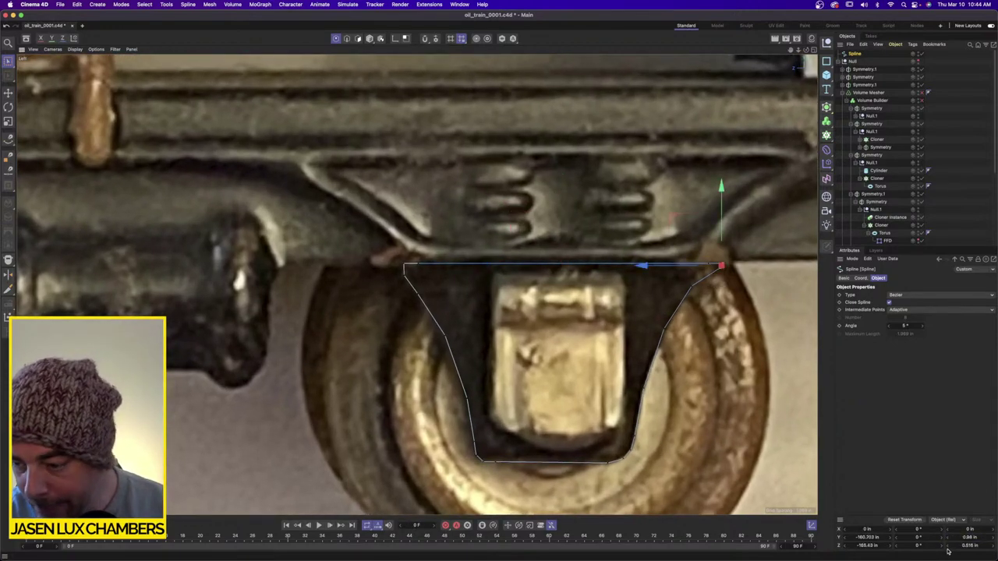
pyautogui.doubleClick(972, 546)
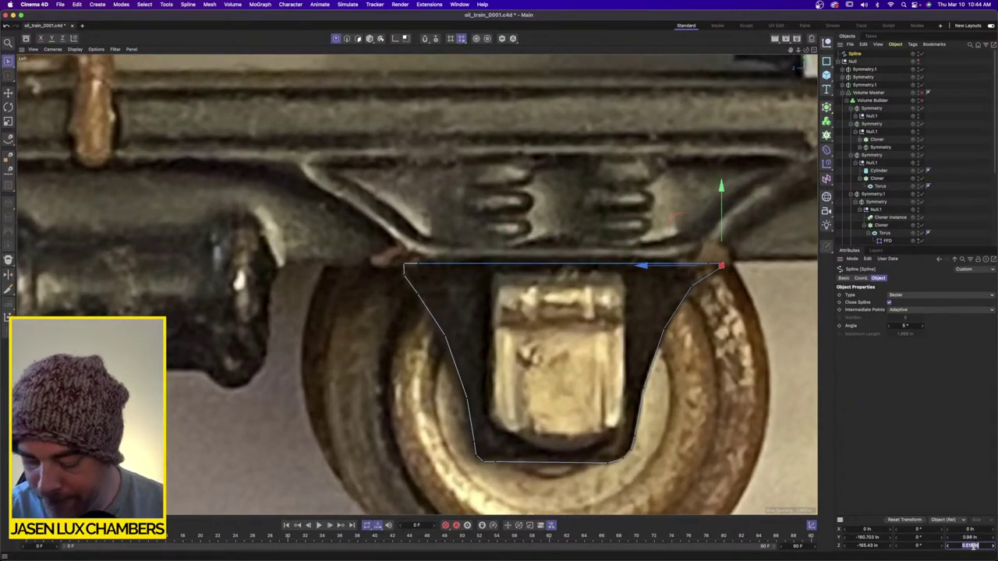
pyautogui.write('0')
pyautogui.press('Return')
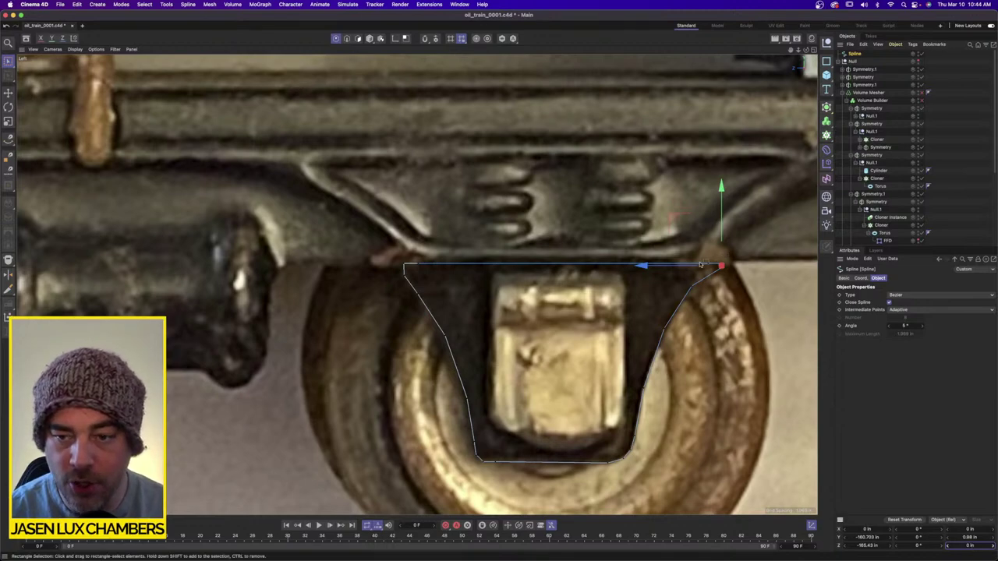
# Reposition the upper-right corner points of the bracket spline to align them vertically and match the reference photo.
pyautogui.moveTo(667, 268); pyautogui.dragTo(649, 268)
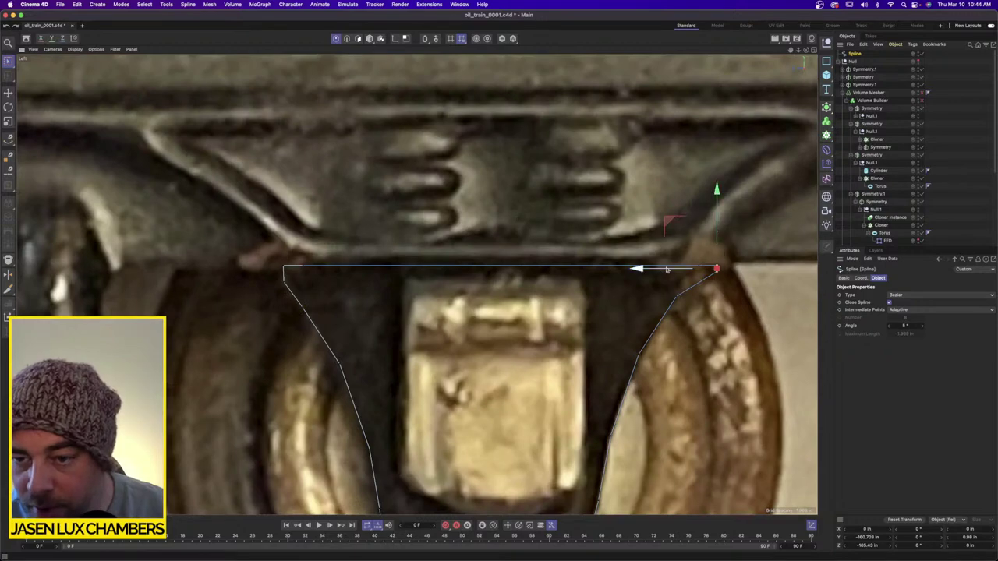
pyautogui.moveTo(656, 273); pyautogui.dragTo(691, 284)
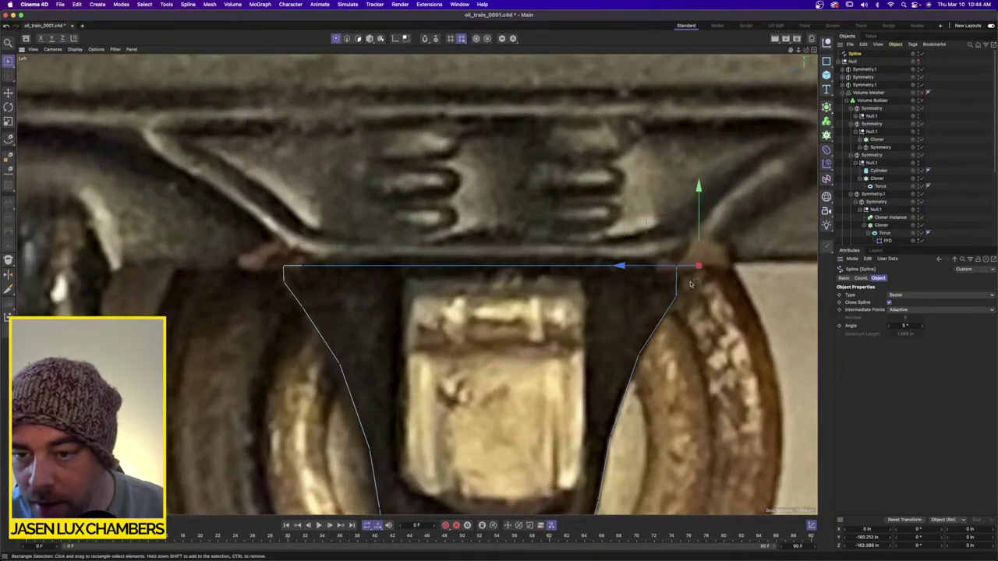
pyautogui.click(691, 284)
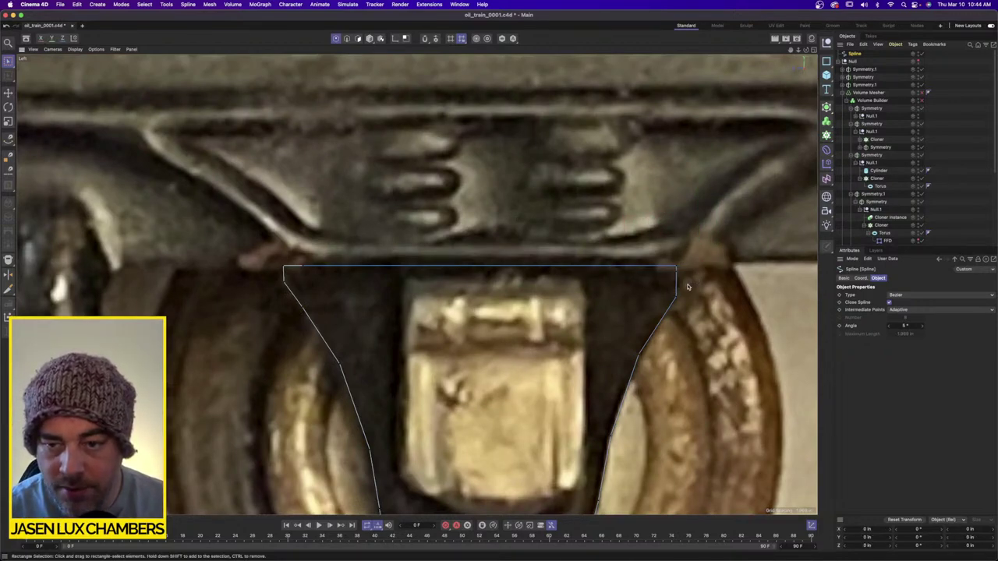
pyautogui.scroll(-2, 689, 285)
pyautogui.moveTo(704, 284); pyautogui.dragTo(650, 252)
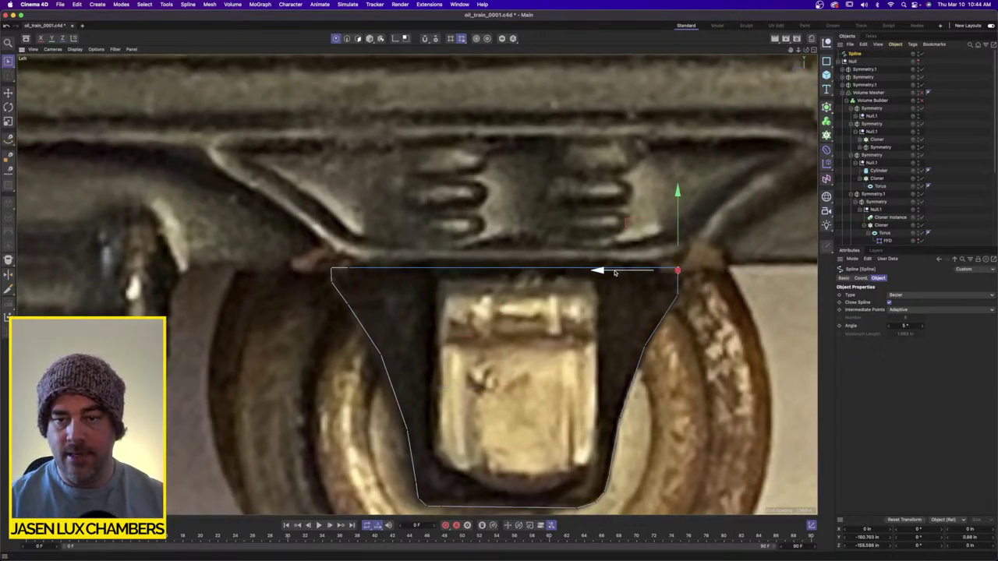
pyautogui.scroll(-3, 620, 271)
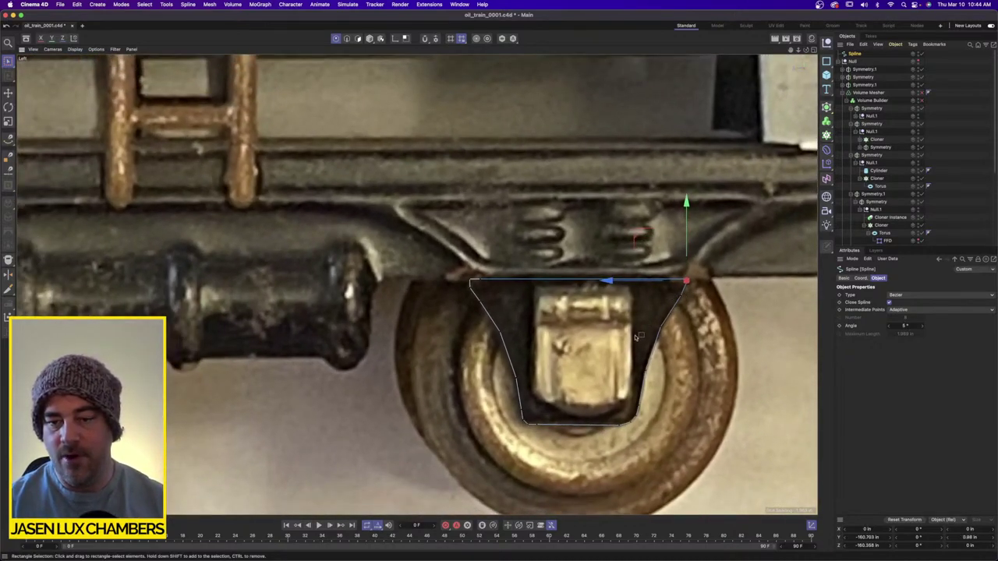
# Flatten the spline's right-half points to a Z size of 0 and move them onto the bracket's centerline.
pyautogui.press('super+a')
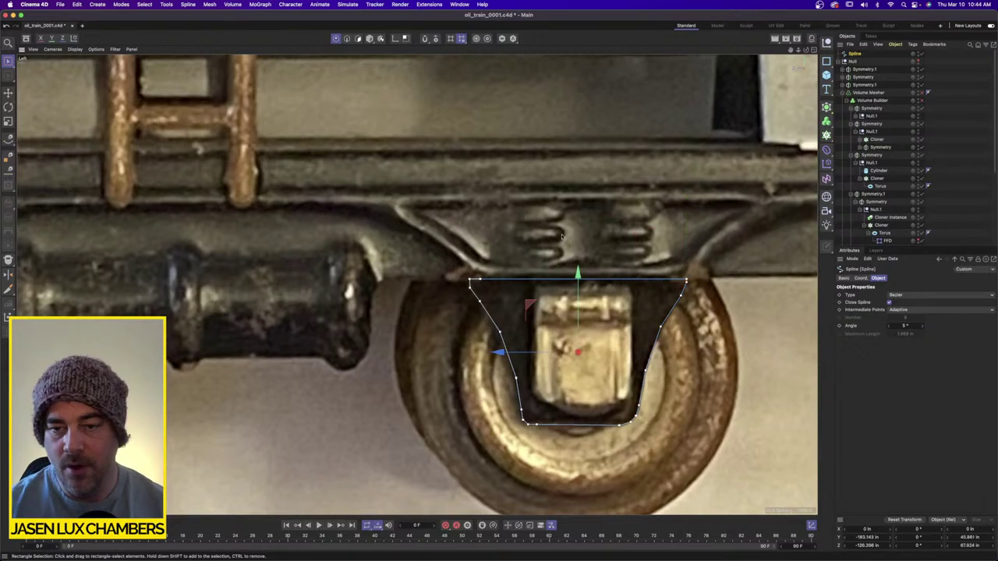
pyautogui.moveTo(562, 236); pyautogui.dragTo(757, 476)
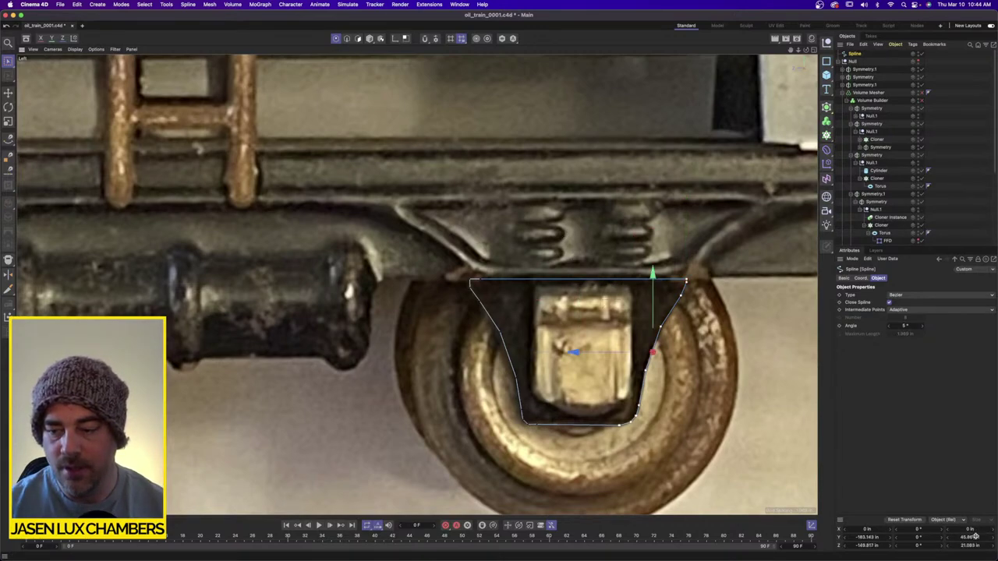
pyautogui.doubleClick(973, 545)
pyautogui.write('0')
pyautogui.press('Return')
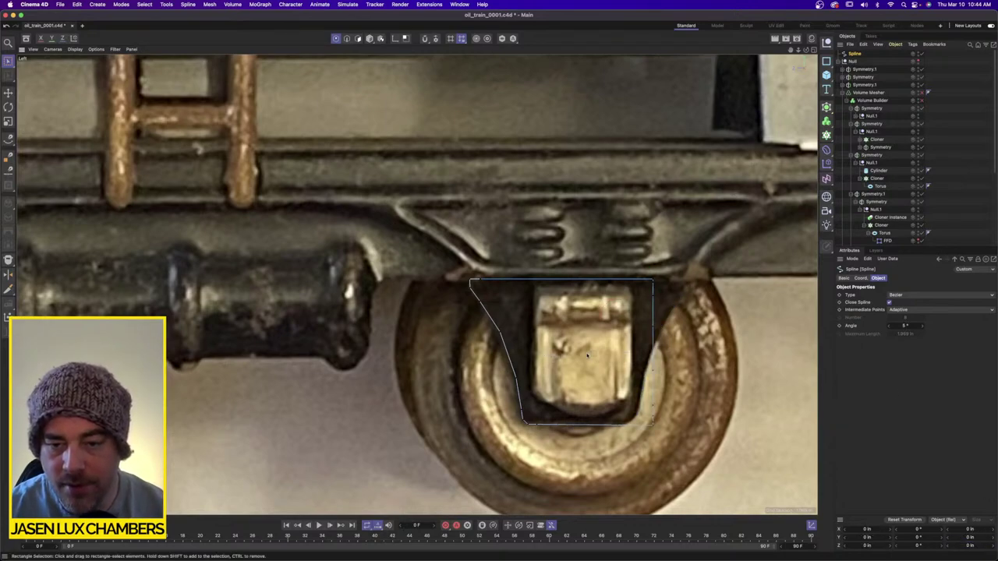
pyautogui.moveTo(601, 354); pyautogui.dragTo(530, 354)
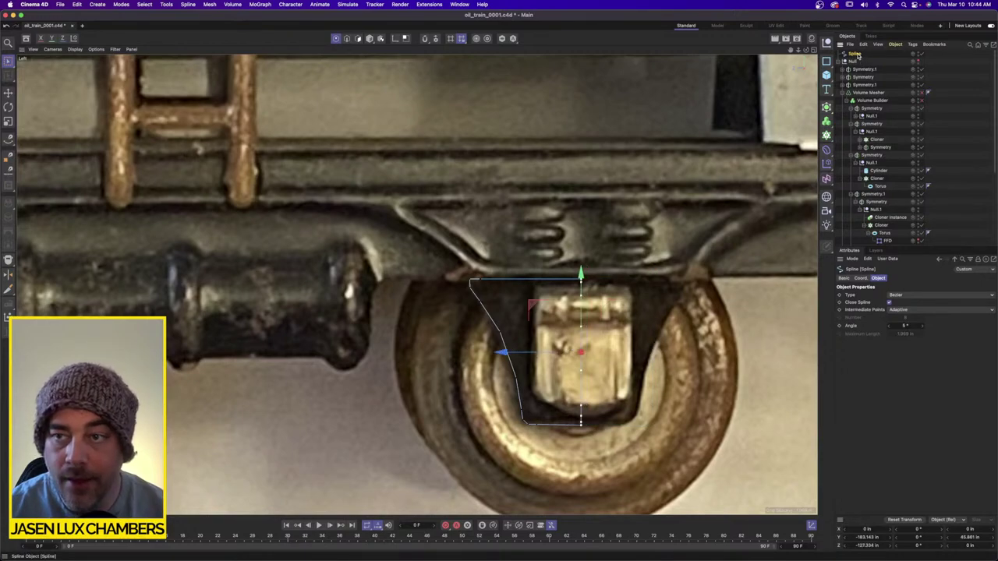
# Change the bracket spline's type to B-Spline and reselect the spline.
pyautogui.click(900, 295)
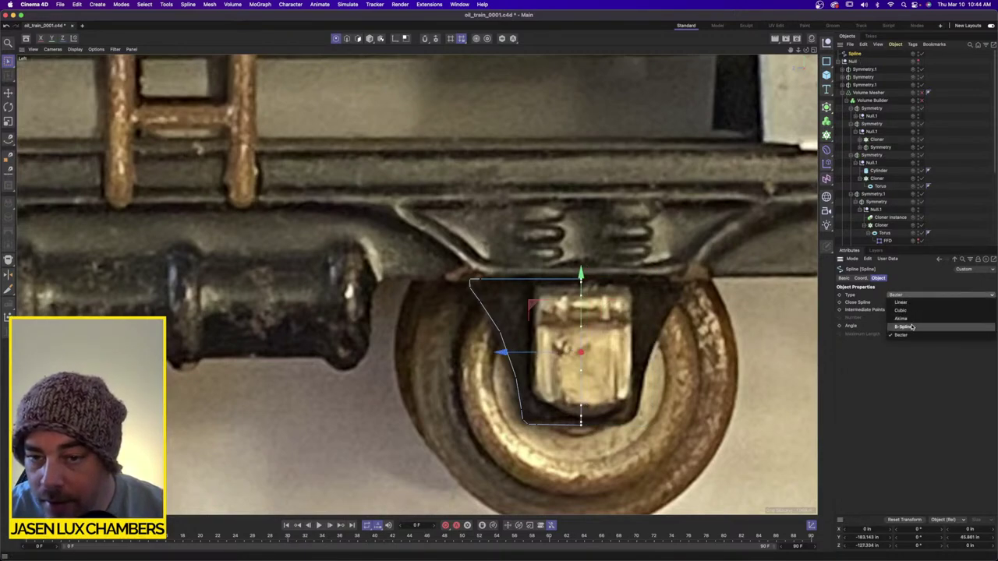
pyautogui.click(912, 327)
pyautogui.click(939, 204)
pyautogui.click(930, 201)
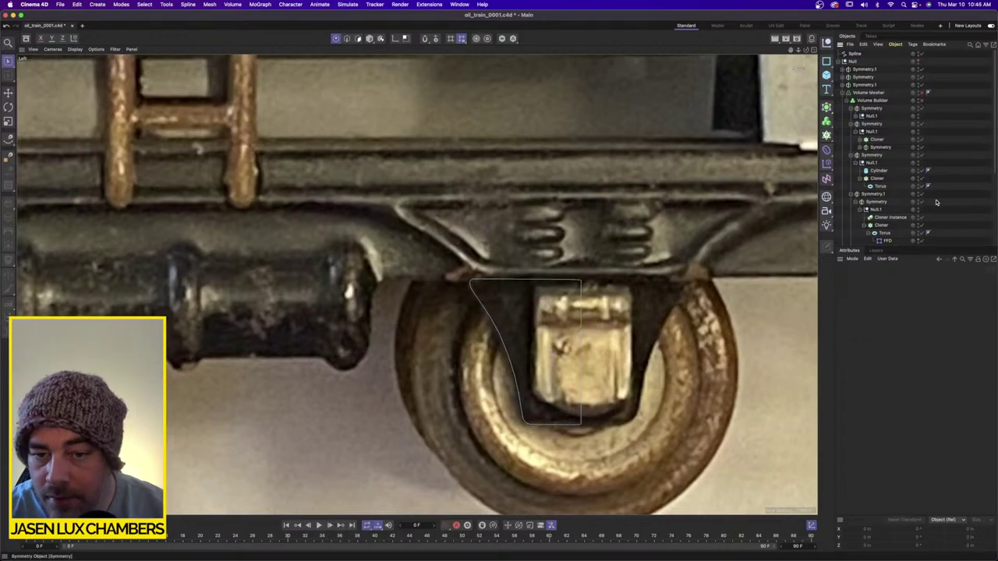
pyautogui.click(853, 54)
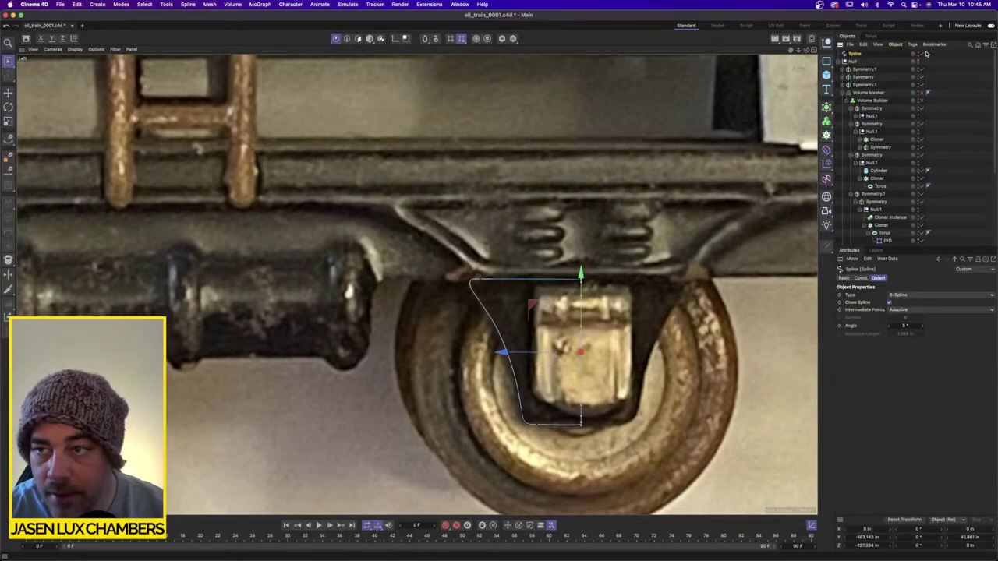
# Level the points along the spline's top edge by setting their Y size to 0.
pyautogui.scroll(6, 534, 292)
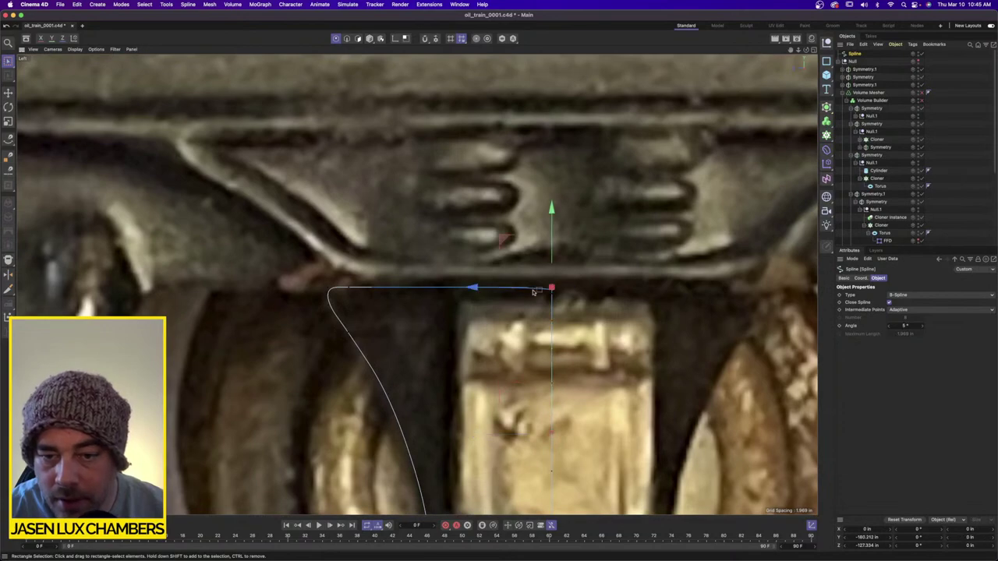
pyautogui.moveTo(511, 290); pyautogui.dragTo(328, 294)
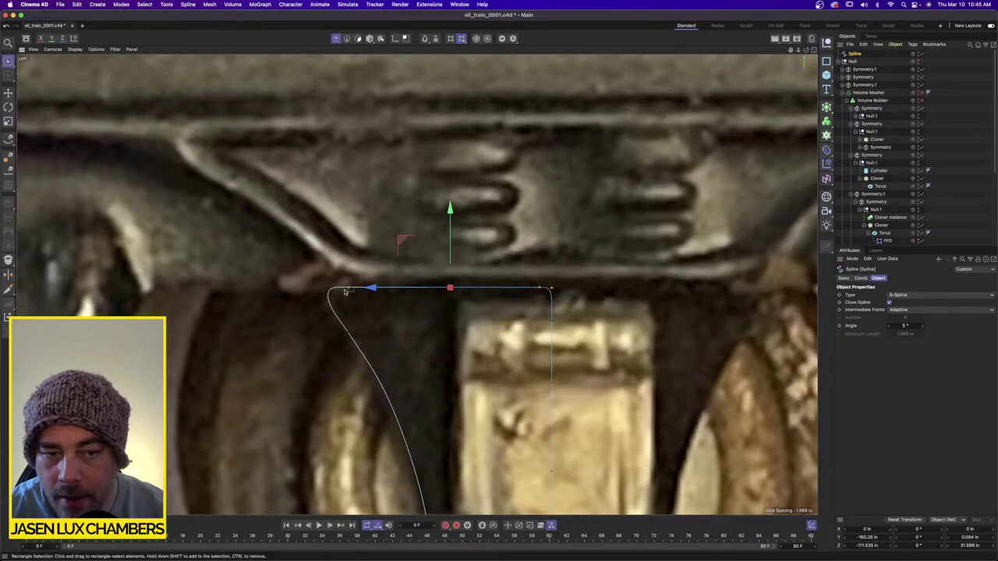
pyautogui.doubleClick(974, 537)
pyautogui.write('0')
pyautogui.press('Return')
# Raise the centerline point just below the spline's top edge to tighten the upper inner corner.
pyautogui.scroll(-1, 510, 159)
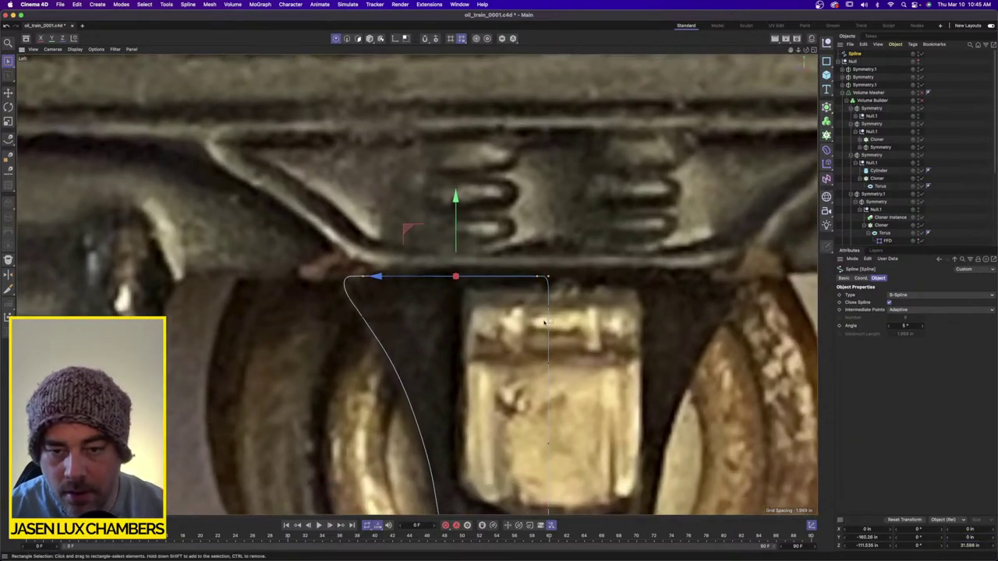
pyautogui.moveTo(549, 318); pyautogui.dragTo(562, 292)
pyautogui.moveTo(548, 255); pyautogui.dragTo(549, 233)
# Tighten the spline's lower inner corner by moving its centerline points, and level the bottom edge points to a Y size of 0.
pyautogui.scroll(-5, 570, 168)
pyautogui.scroll(10, 547, 346)
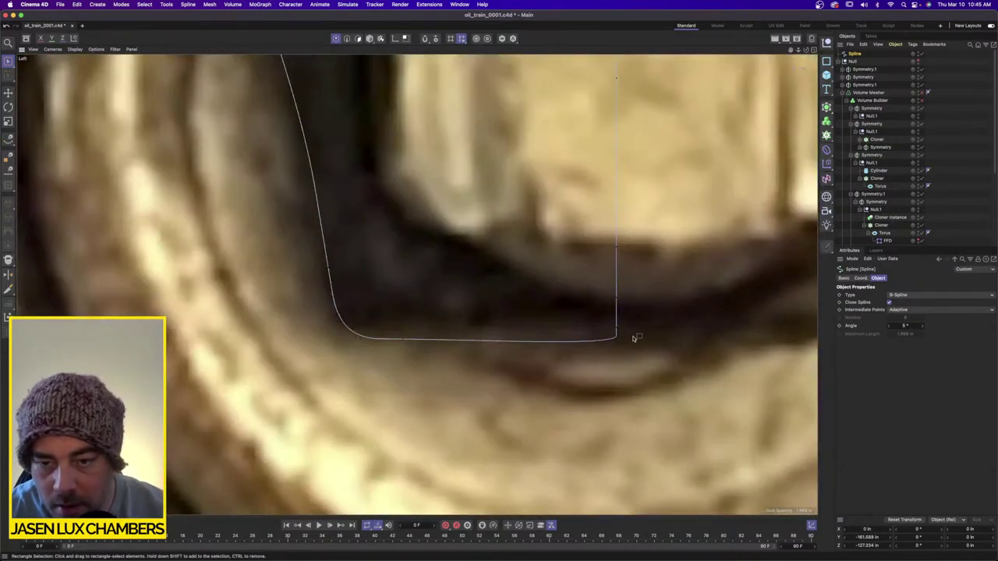
pyautogui.moveTo(630, 336); pyautogui.dragTo(466, 370)
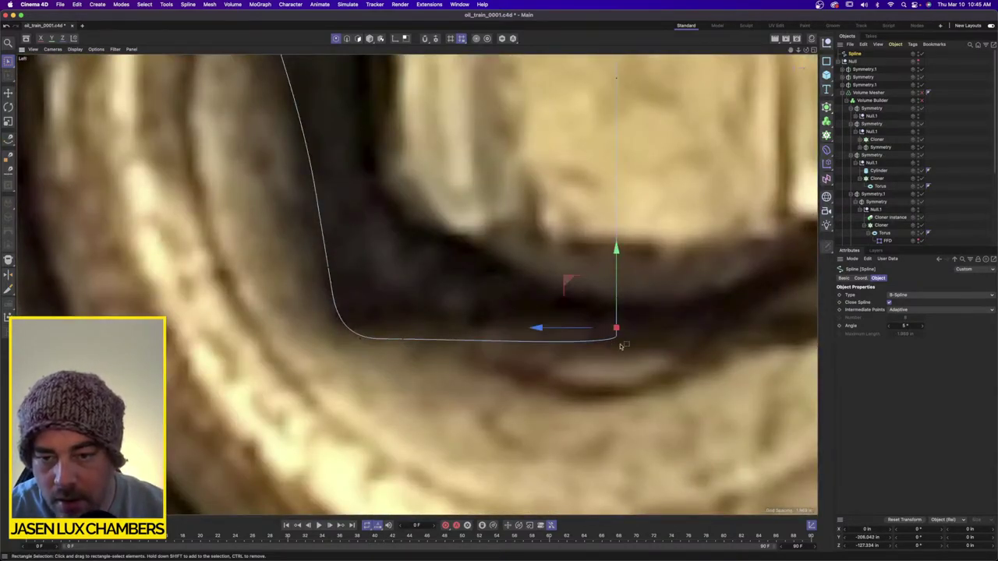
pyautogui.moveTo(630, 337); pyautogui.dragTo(553, 346)
pyautogui.moveTo(654, 302); pyautogui.dragTo(601, 335)
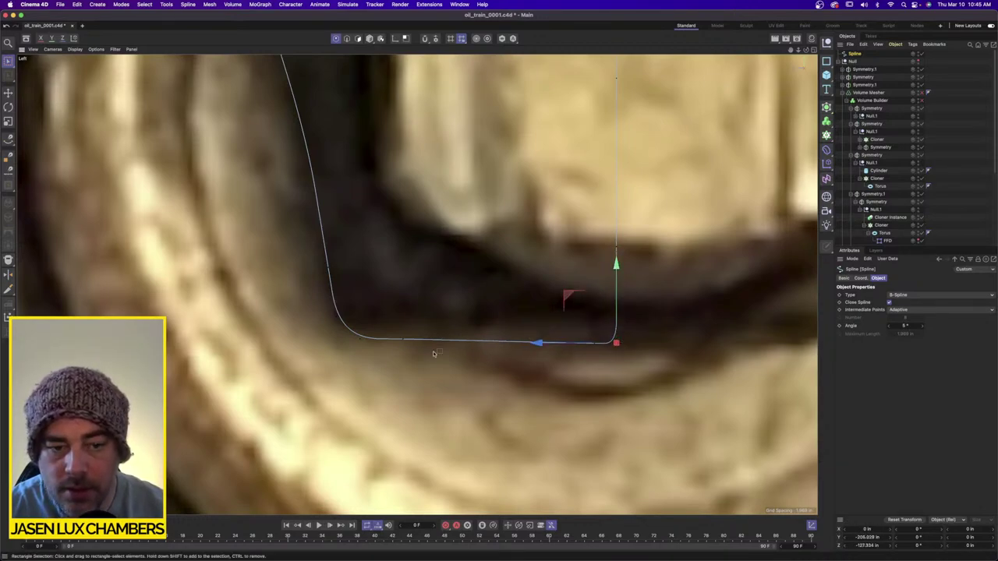
pyautogui.moveTo(351, 330); pyautogui.dragTo(659, 383)
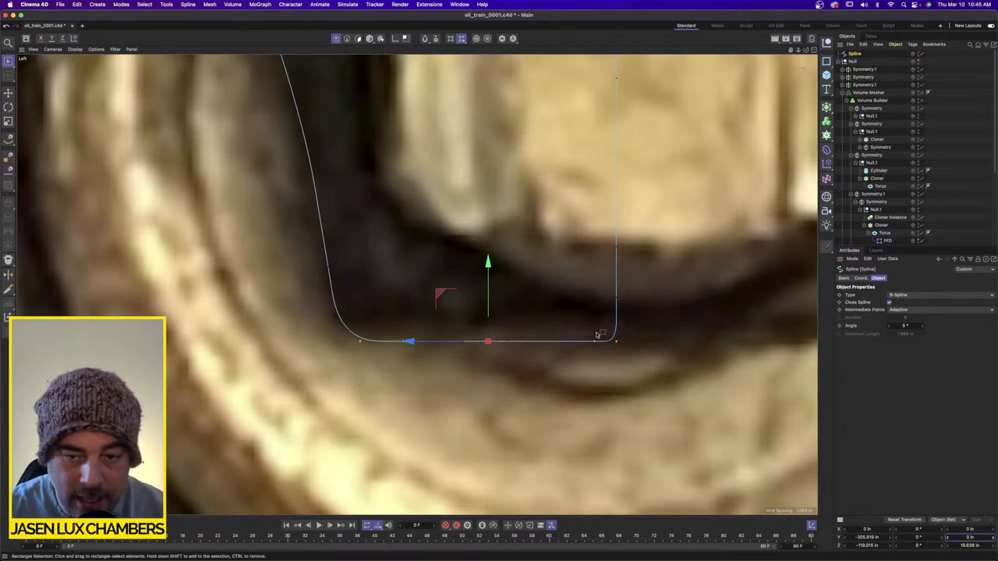
# Select the points along the spline's centerline and check the half-profile's alignment with the reference bracket.
pyautogui.moveTo(599, 334); pyautogui.dragTo(634, 172)
pyautogui.scroll(-6, 662, 285)
pyautogui.keyDown('alt'); pyautogui.moveTo(706, 223); pyautogui.dragTo(543, 333, button='middle'); pyautogui.keyUp('alt')
pyautogui.scroll(-1, 573, 287)
pyautogui.moveTo(493, 145); pyautogui.dragTo(536, 388)
pyautogui.keyDown('alt'); pyautogui.moveTo(548, 300); pyautogui.dragTo(524, 279, button='middle'); pyautogui.keyUp('alt')
pyautogui.scroll(1, 524, 279)
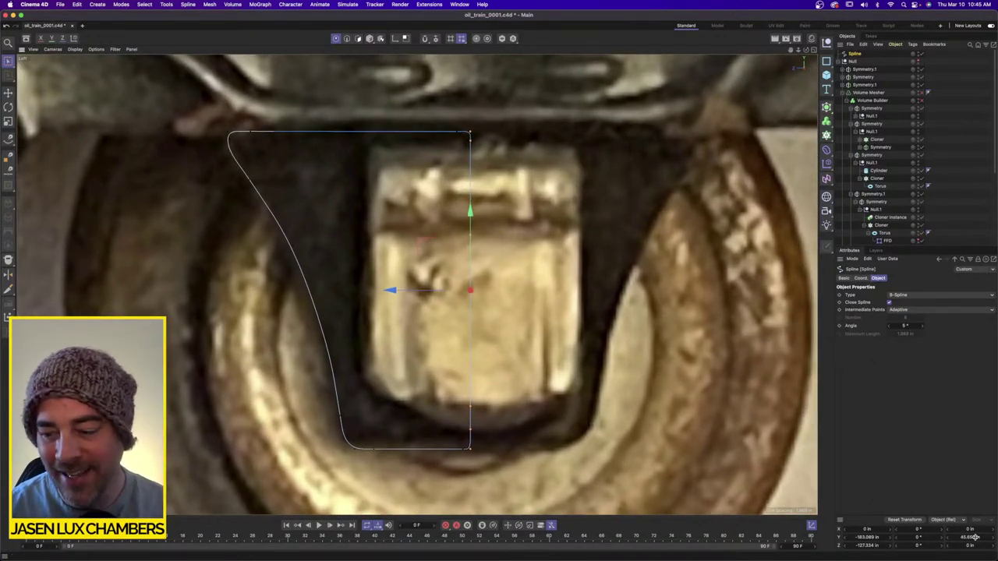
pyautogui.scroll(3, 518, 388)
pyautogui.keyDown('alt'); pyautogui.moveTo(517, 381); pyautogui.dragTo(510, 340, button='middle'); pyautogui.keyUp('alt')
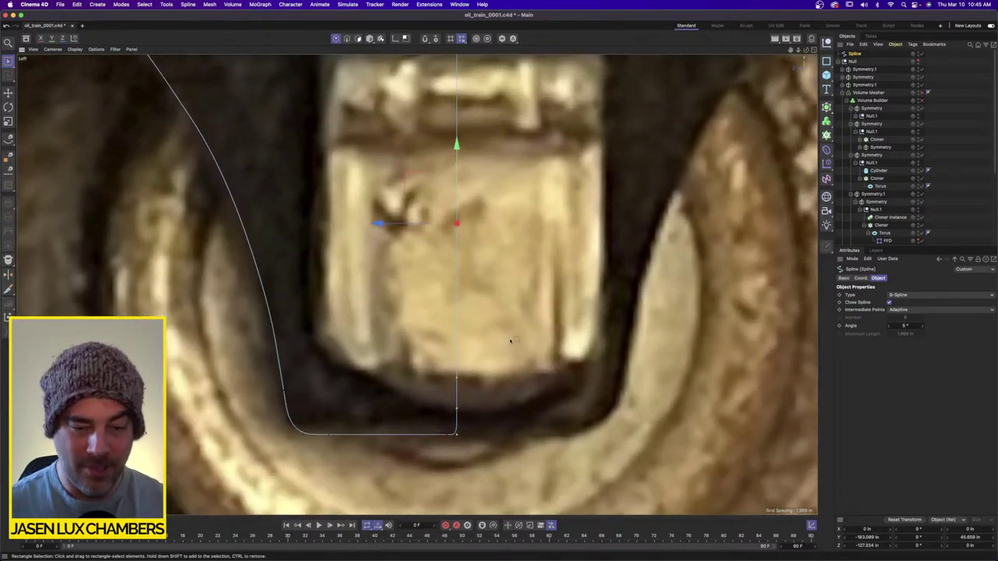
pyautogui.scroll(-5, 510, 341)
pyautogui.keyDown('alt'); pyautogui.moveTo(597, 272); pyautogui.dragTo(583, 290, button='middle'); pyautogui.keyUp('alt')
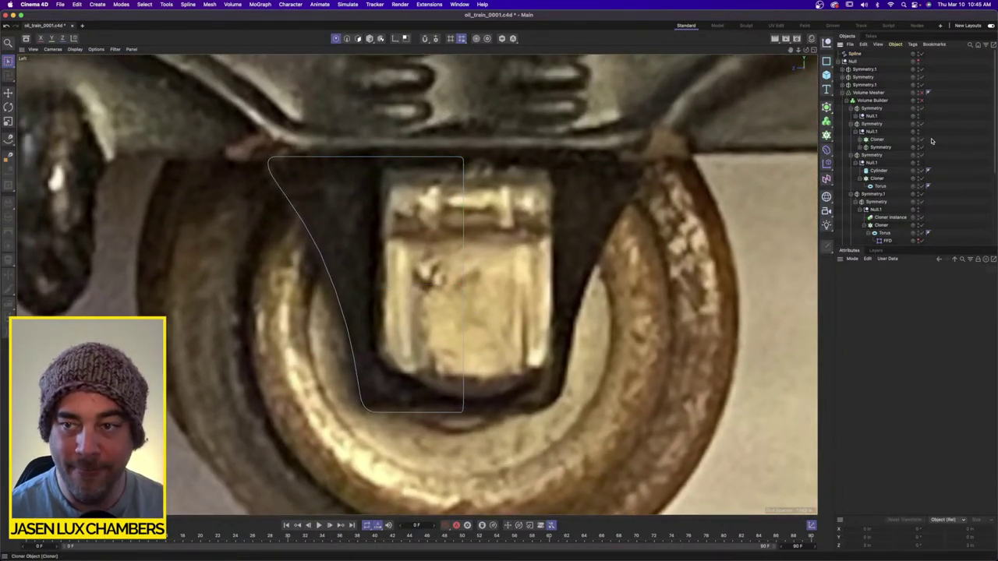
# Add a Symmetry object and move it down onto the bracket's centerline, beside the half-profile's straight edge.
pyautogui.click(826, 107)
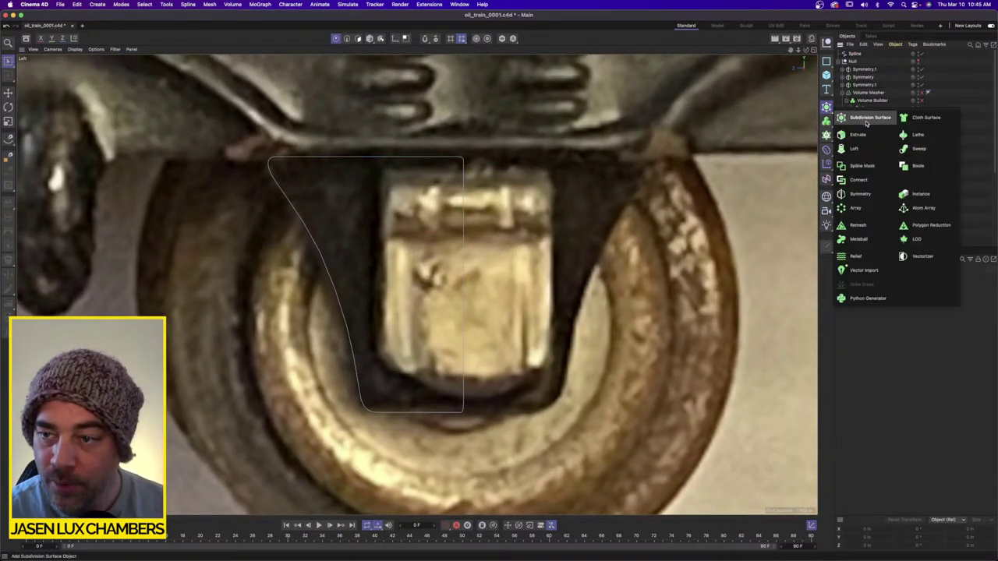
pyautogui.click(865, 194)
pyautogui.click(7, 92)
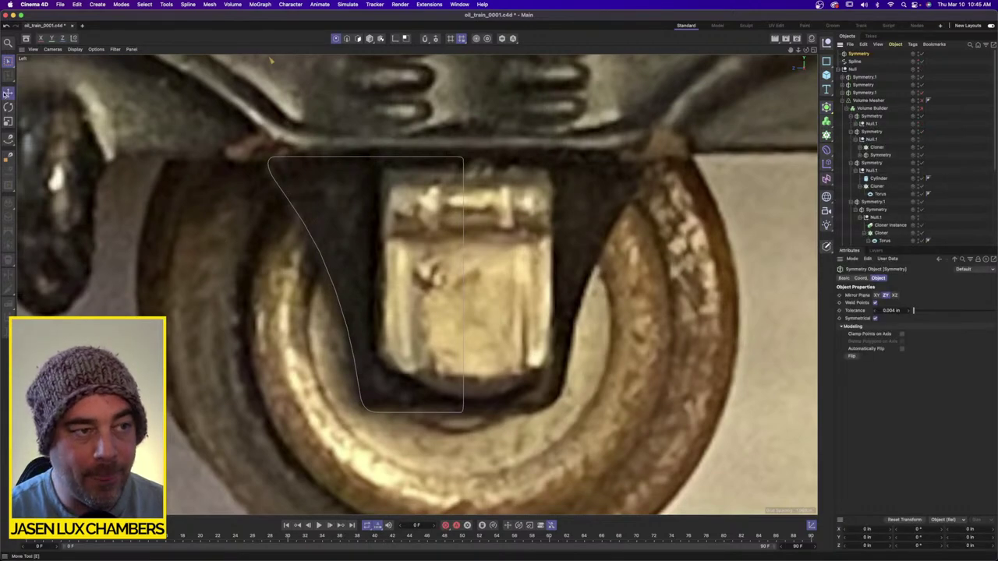
pyautogui.click(370, 38)
pyautogui.keyDown('alt'); pyautogui.moveTo(498, 204); pyautogui.dragTo(448, 206, button='right'); pyautogui.keyUp('alt')
pyautogui.moveTo(333, 147); pyautogui.dragTo(564, 387)
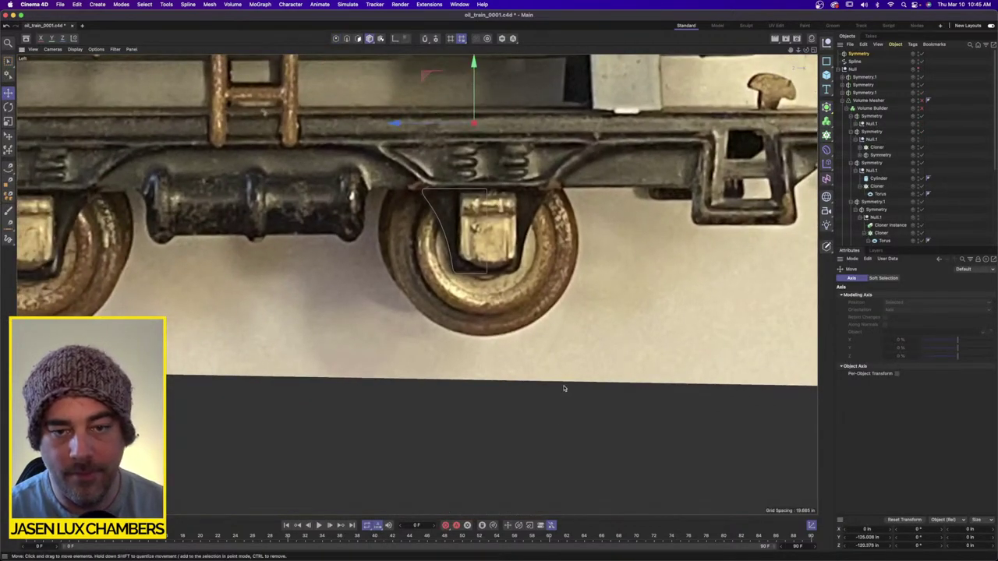
pyautogui.moveTo(570, 132); pyautogui.dragTo(583, 243)
pyautogui.scroll(4, 582, 242)
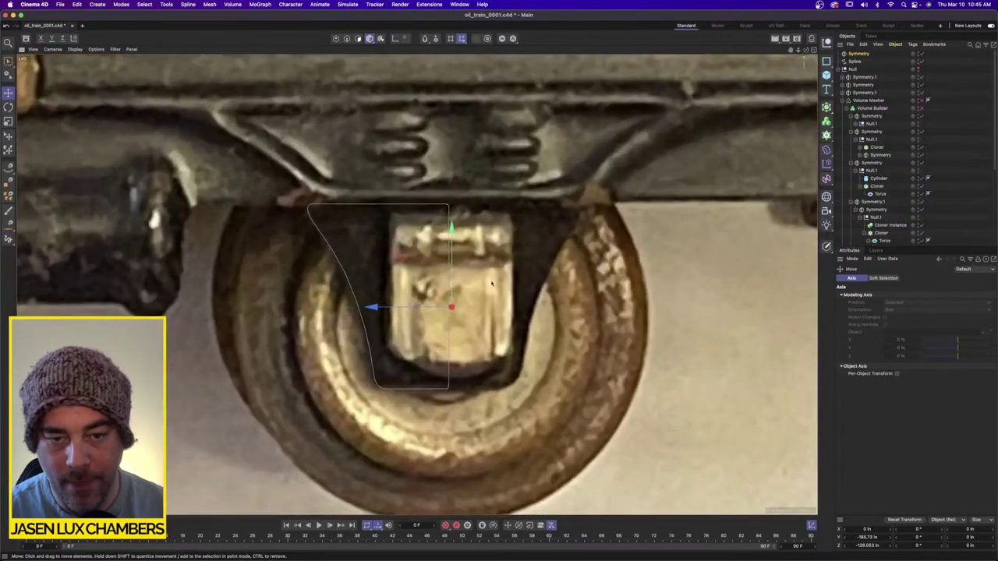
# Add an Extrude generator and nest the bracket spline inside it.
pyautogui.click(826, 120)
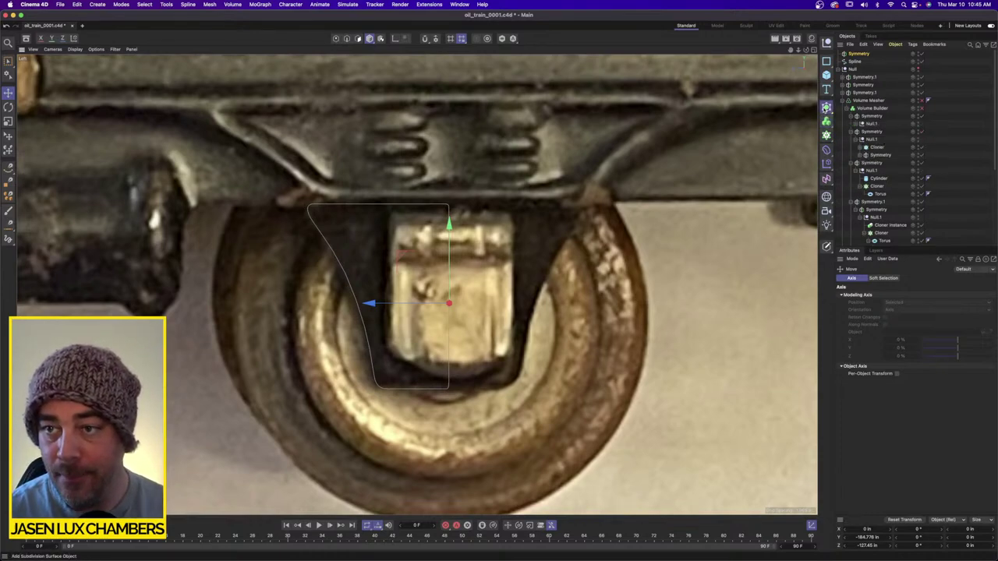
pyautogui.click(826, 107)
pyautogui.click(850, 134)
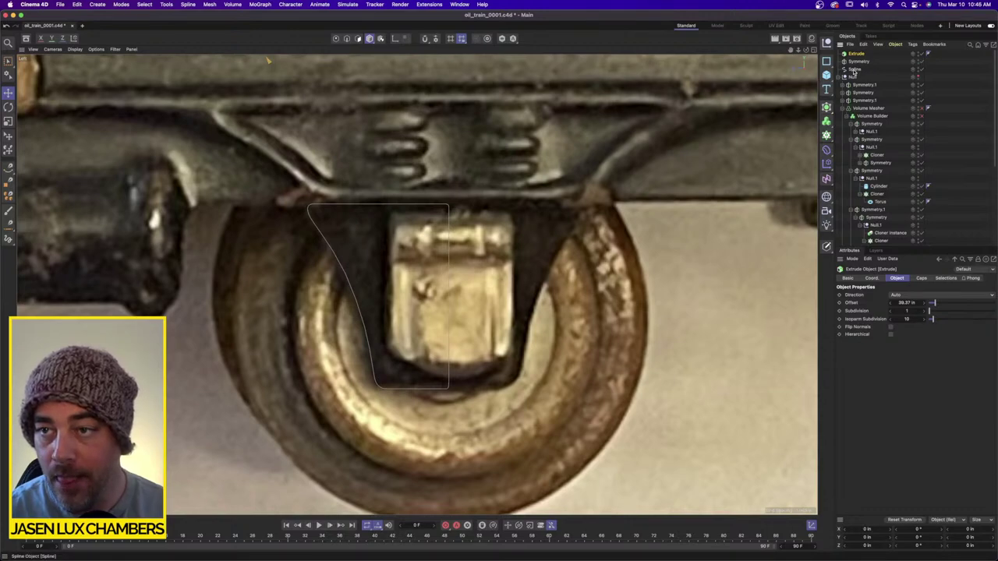
pyautogui.moveTo(855, 70); pyautogui.dragTo(864, 57)
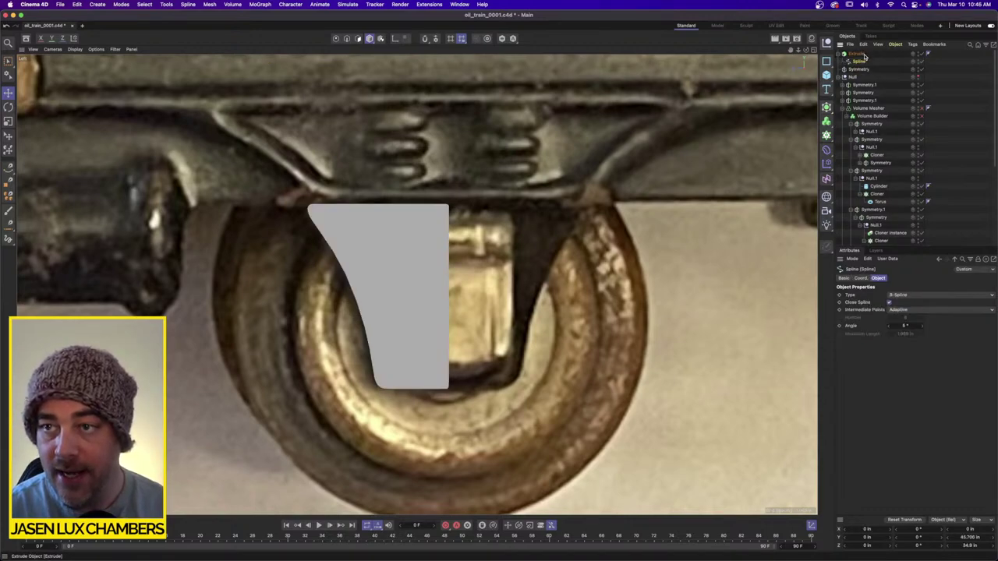
# Nest the Extrude inside the new Symmetry object and set the mirror plane to XY.
pyautogui.click(862, 54)
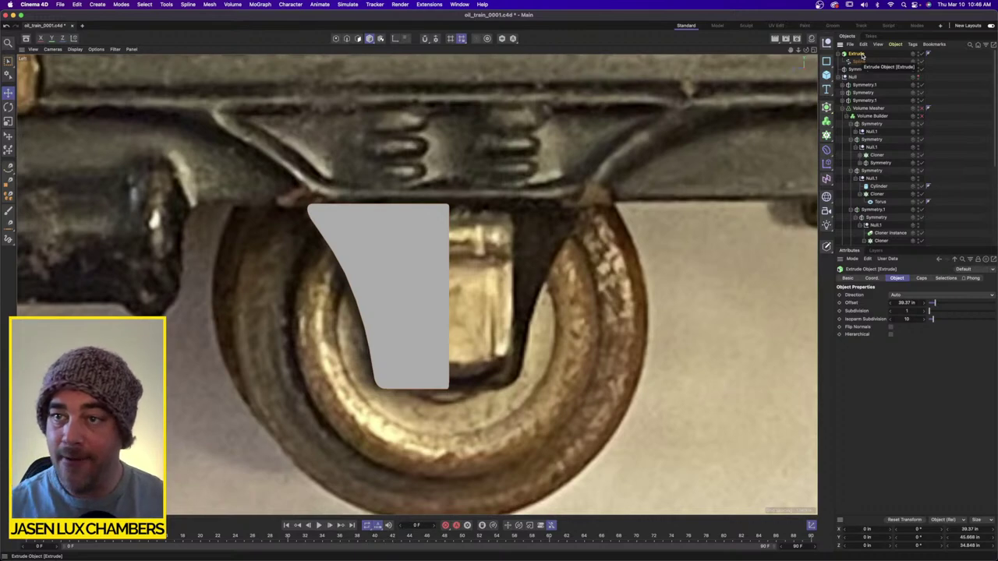
pyautogui.moveTo(862, 54)
pyautogui.mouseDown()
pyautogui.moveTo(862, 81)
pyautogui.moveTo(861, 72)
pyautogui.mouseUp()
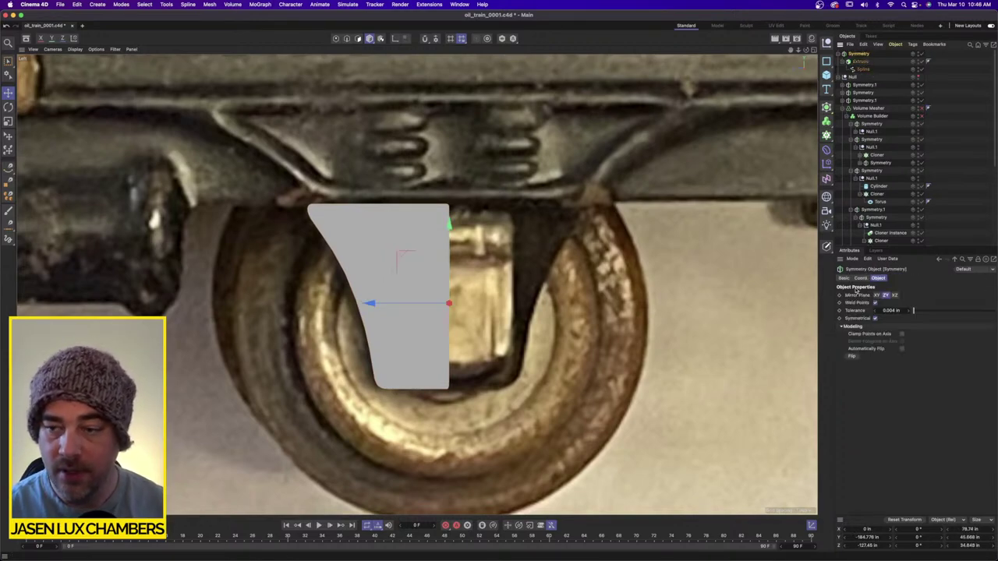
pyautogui.click(877, 296)
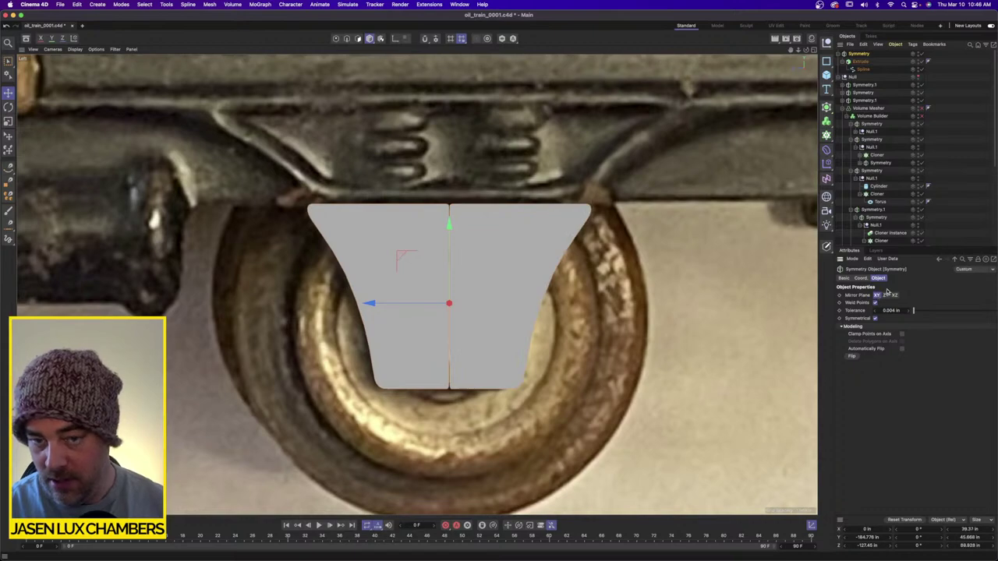
# Select the mirrored bracket's Symmetry and Extrude objects with a rectangular selection in the view.
pyautogui.scroll(1, 484, 246)
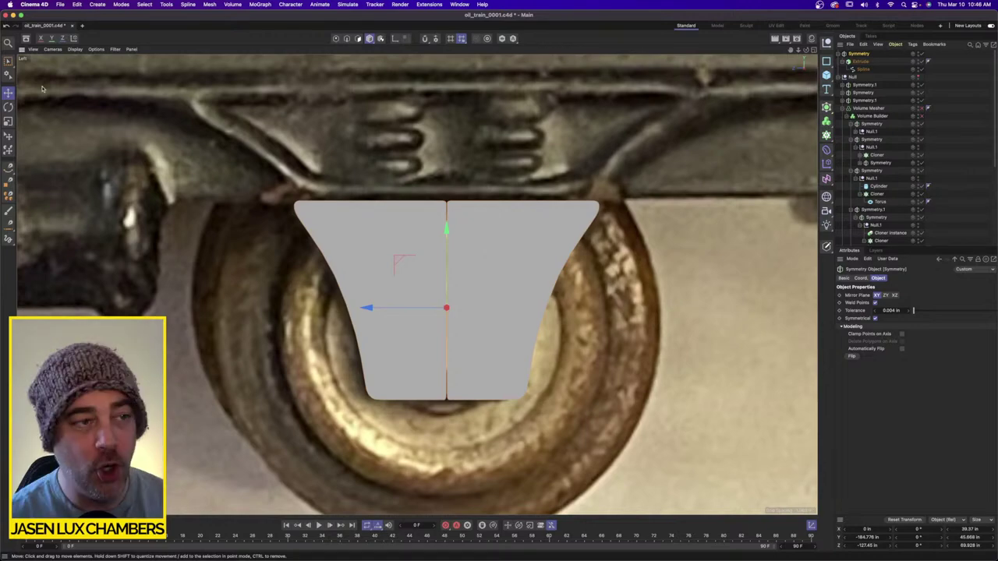
pyautogui.press('0')
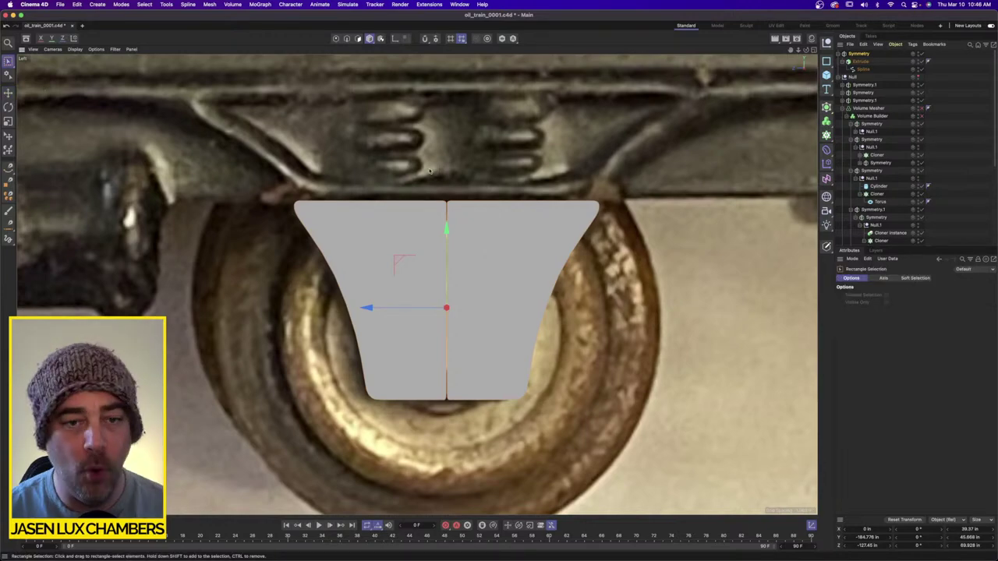
pyautogui.moveTo(425, 142); pyautogui.dragTo(500, 410)
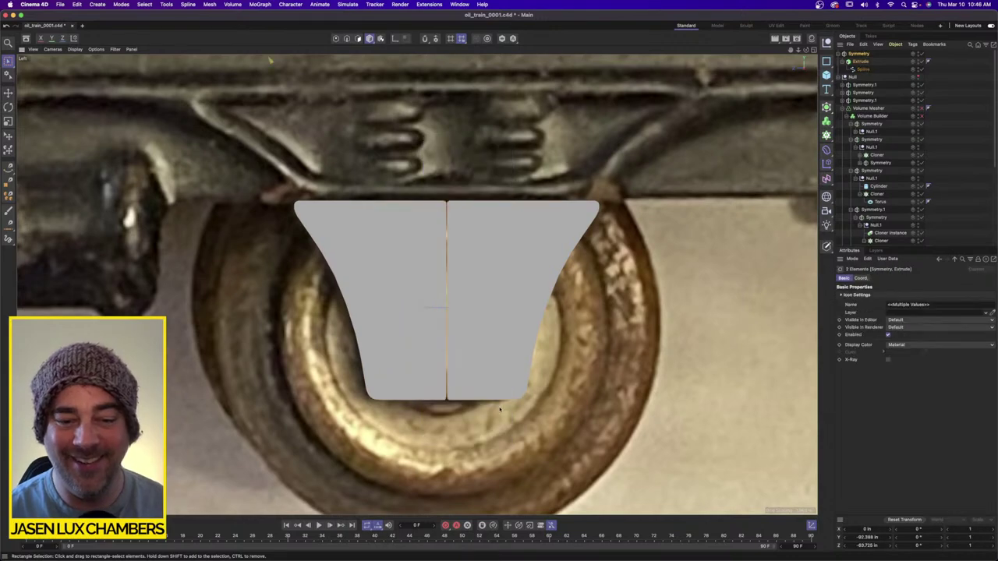
# Shift the bracket spline's centerline points slightly toward the mirror plane to close the seam between both halves.
pyautogui.click(862, 70)
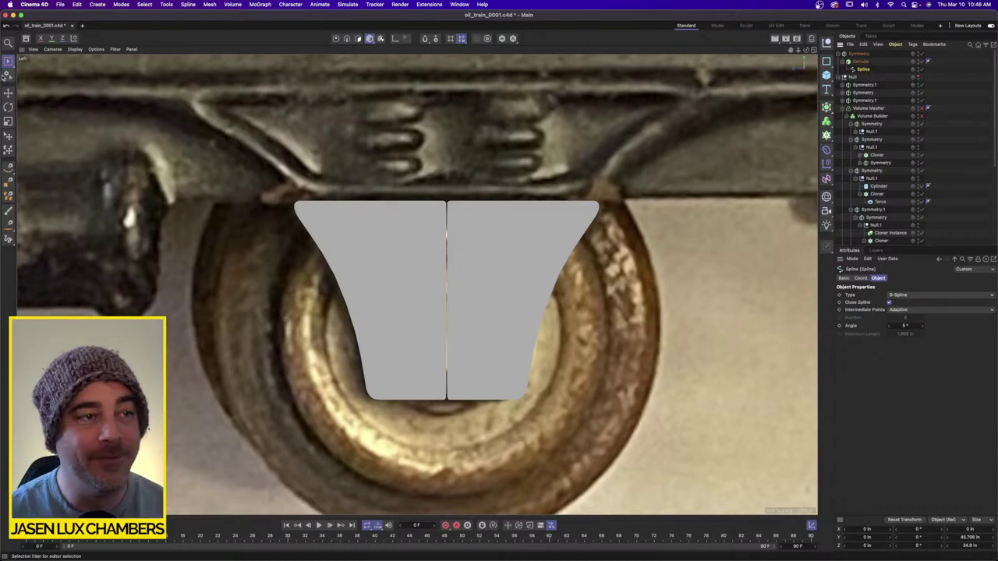
pyautogui.click(6, 75)
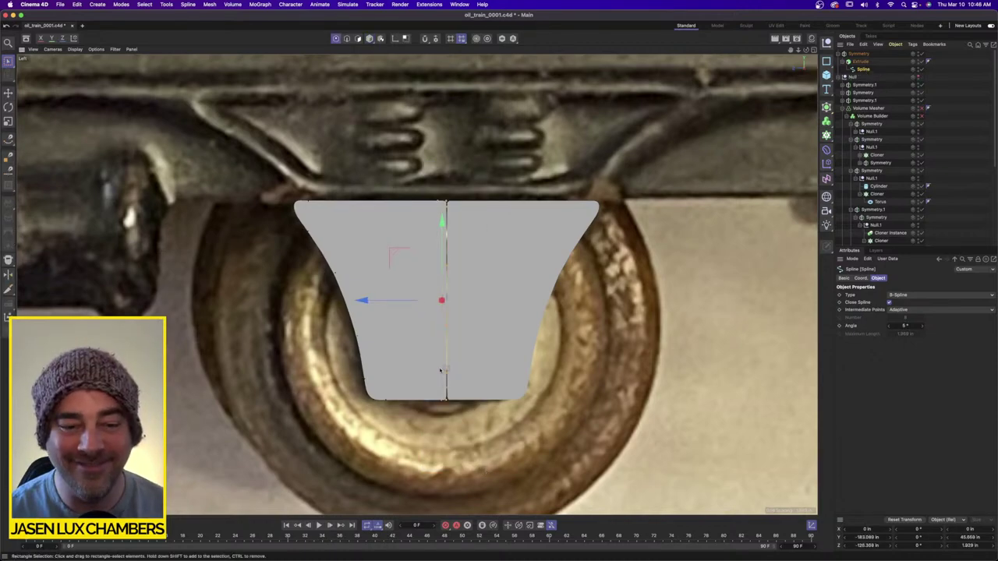
pyautogui.moveTo(373, 302); pyautogui.dragTo(374, 302)
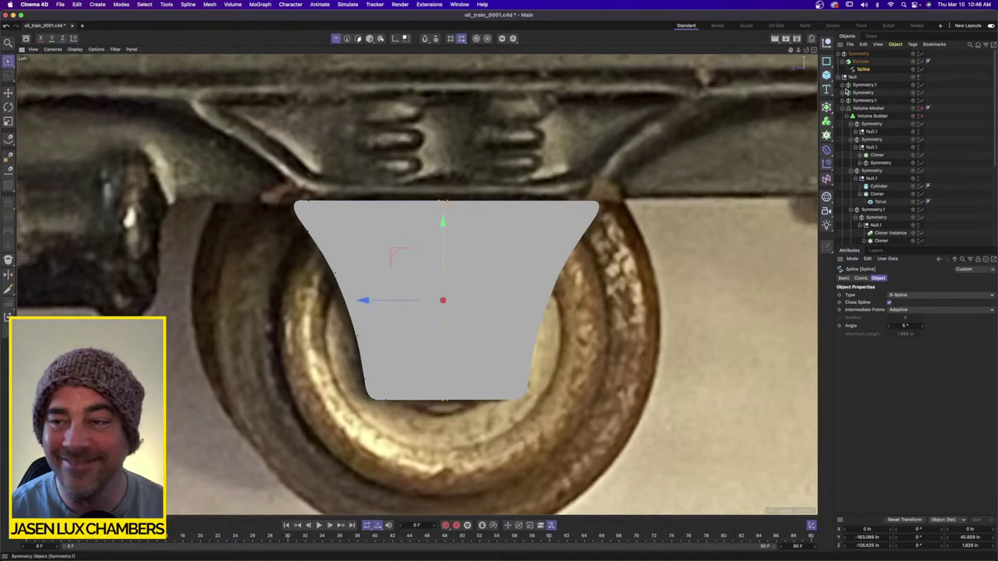
pyautogui.click(966, 90)
# Set the bracket Extrude's offset to 3 in.
pyautogui.click(860, 62)
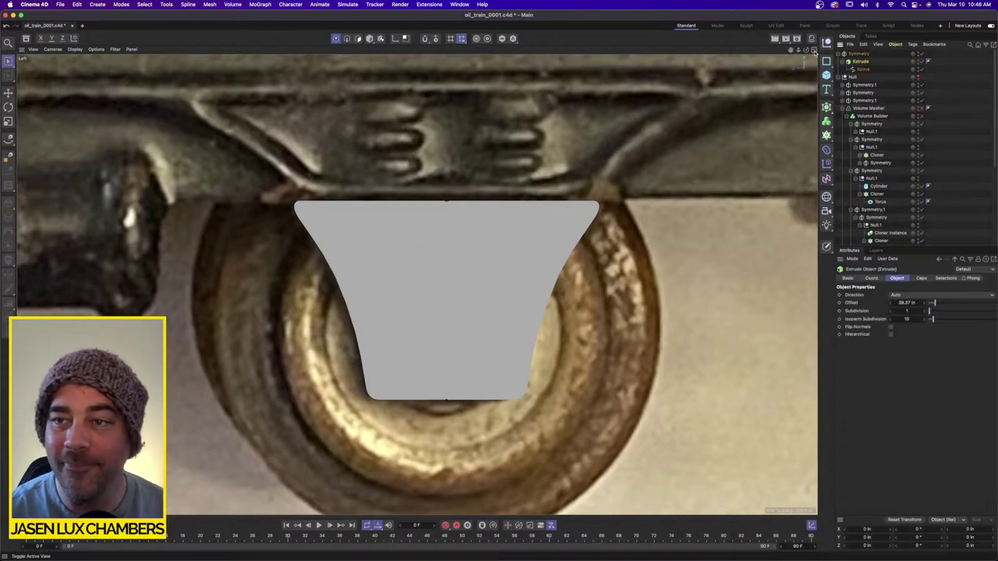
pyautogui.middleClick(448, 151)
pyautogui.keyDown('alt'); pyautogui.moveTo(242, 237); pyautogui.dragTo(226, 251); pyautogui.keyUp('alt')
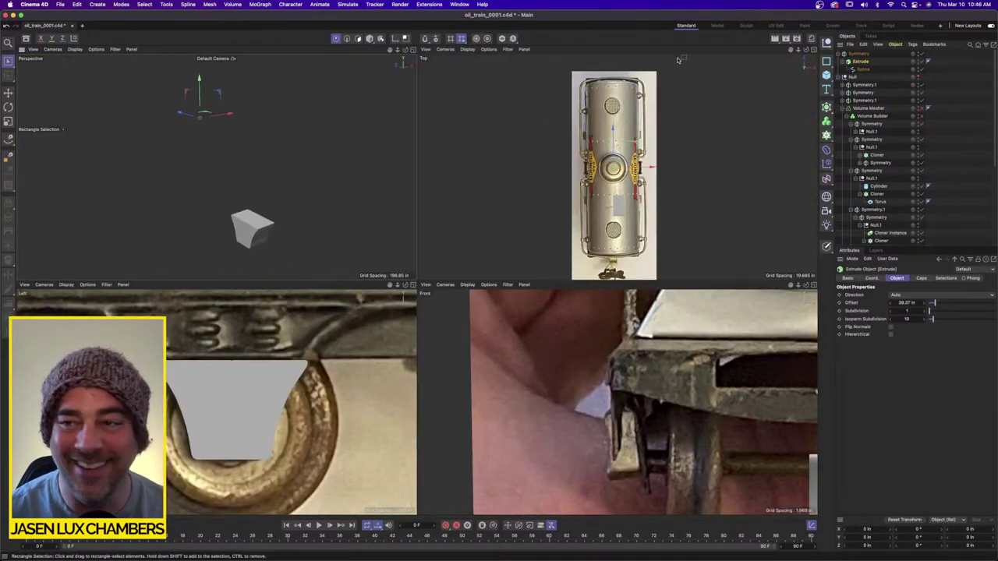
pyautogui.click(909, 301)
pyautogui.write('3')
pyautogui.press('Return')
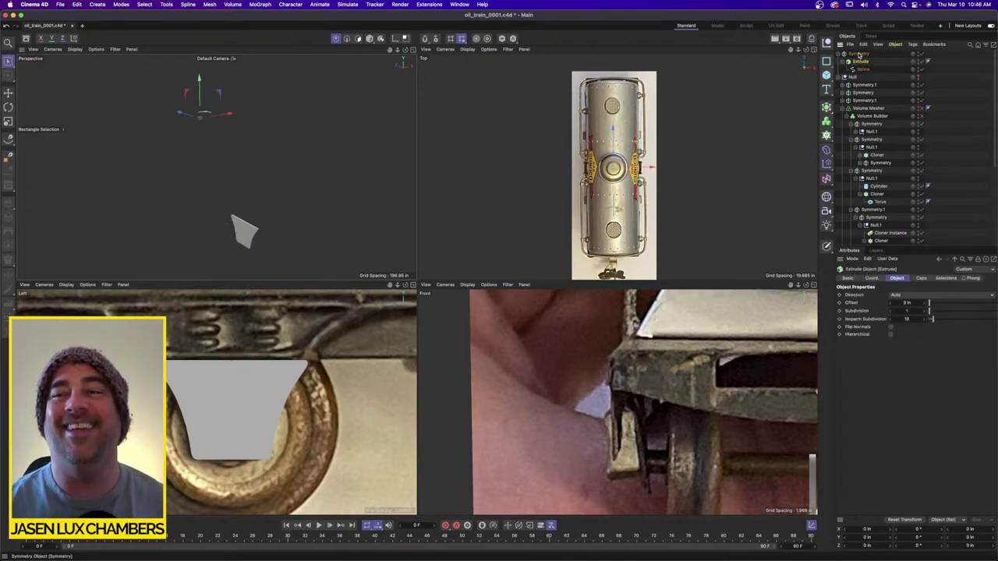
# Select the bracket's Symmetry object and activate the Move tool in Model mode.
pyautogui.click(858, 55)
pyautogui.scroll(-3, 258, 393)
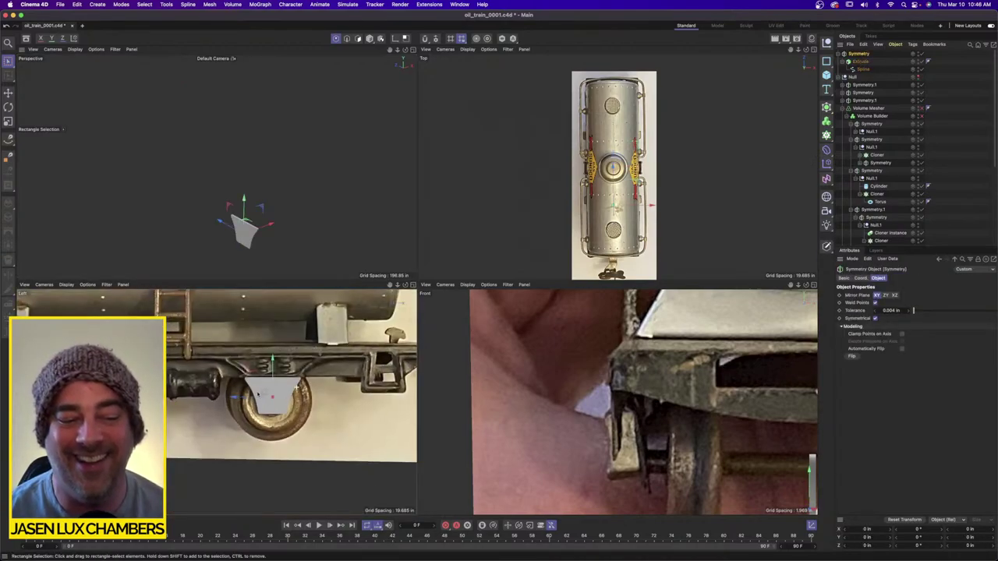
pyautogui.scroll(-2, 257, 393)
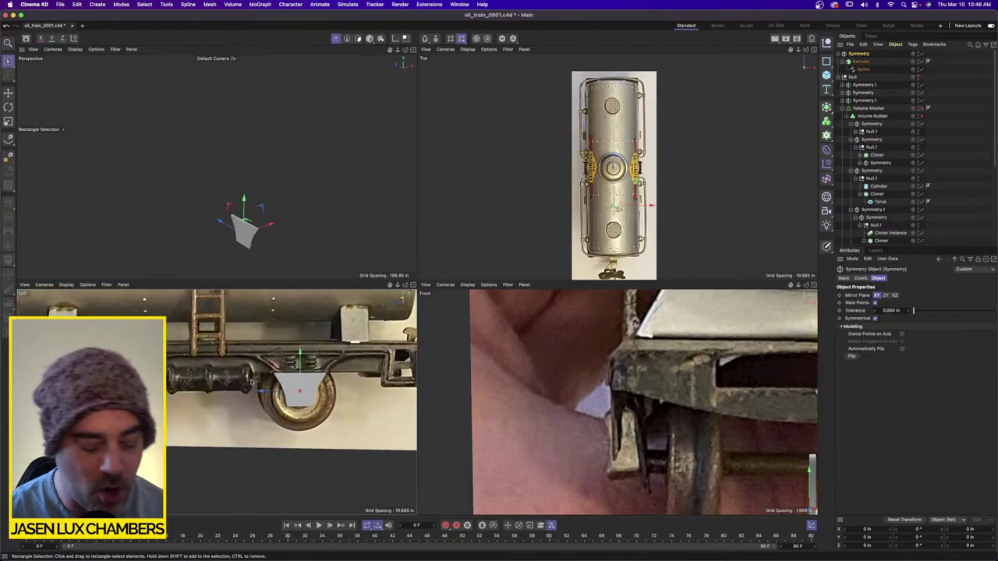
pyautogui.click(8, 93)
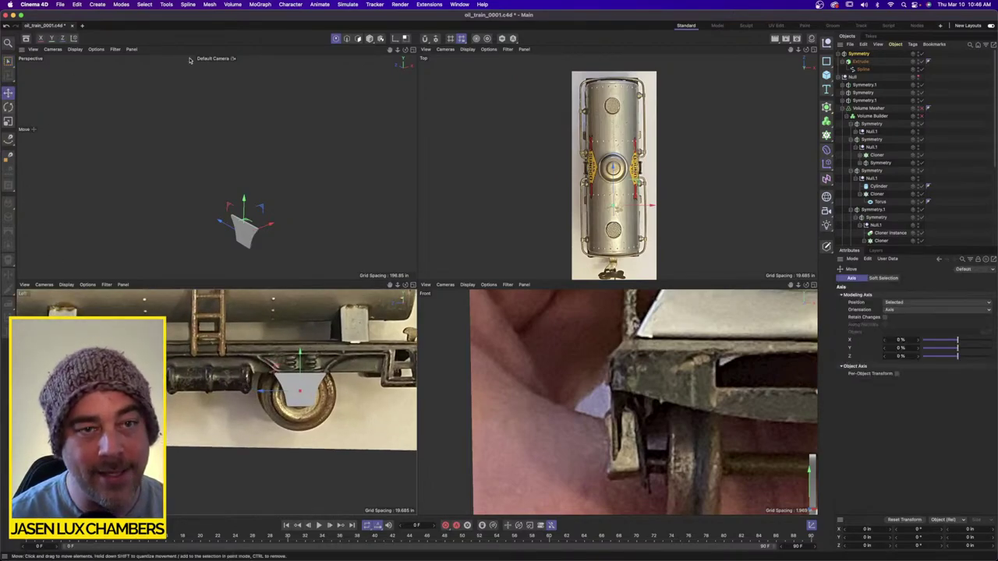
pyautogui.click(370, 39)
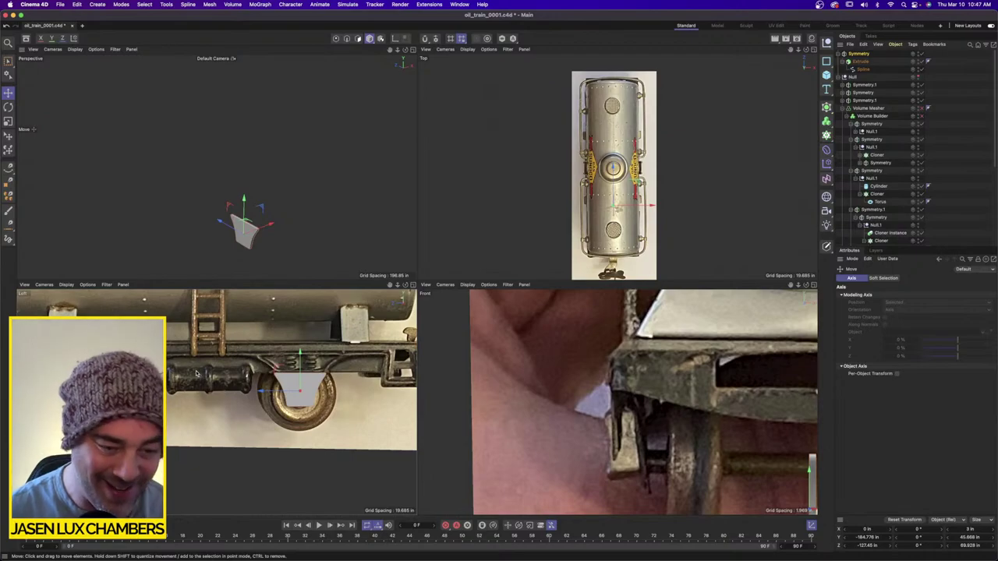
# Try an Instance of the mirrored bracket shifted along the train toward the other wheel, and delete it.
pyautogui.click(839, 54)
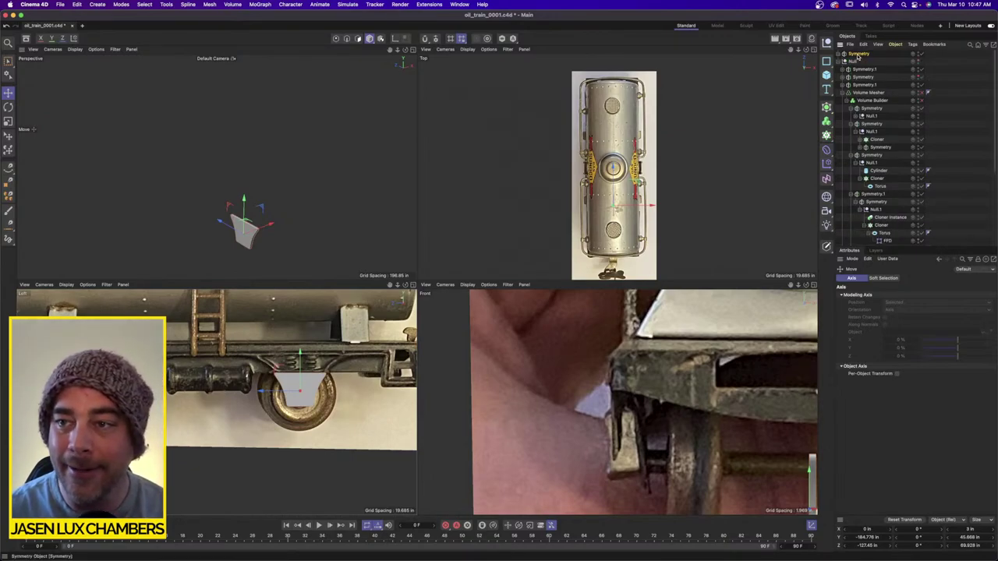
pyautogui.click(858, 55)
pyautogui.click(827, 108)
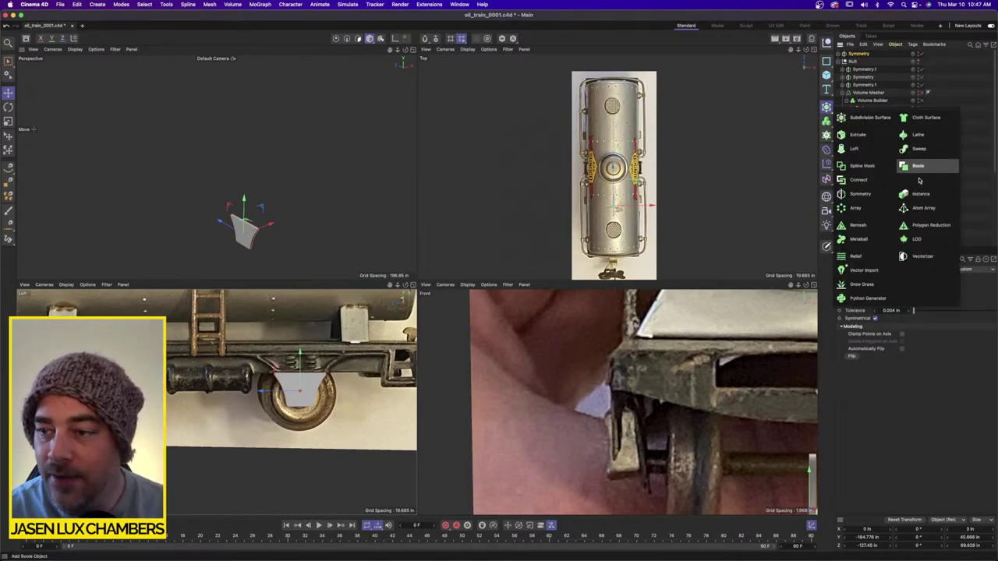
pyautogui.click(898, 195)
pyautogui.moveTo(263, 392); pyautogui.dragTo(93, 392)
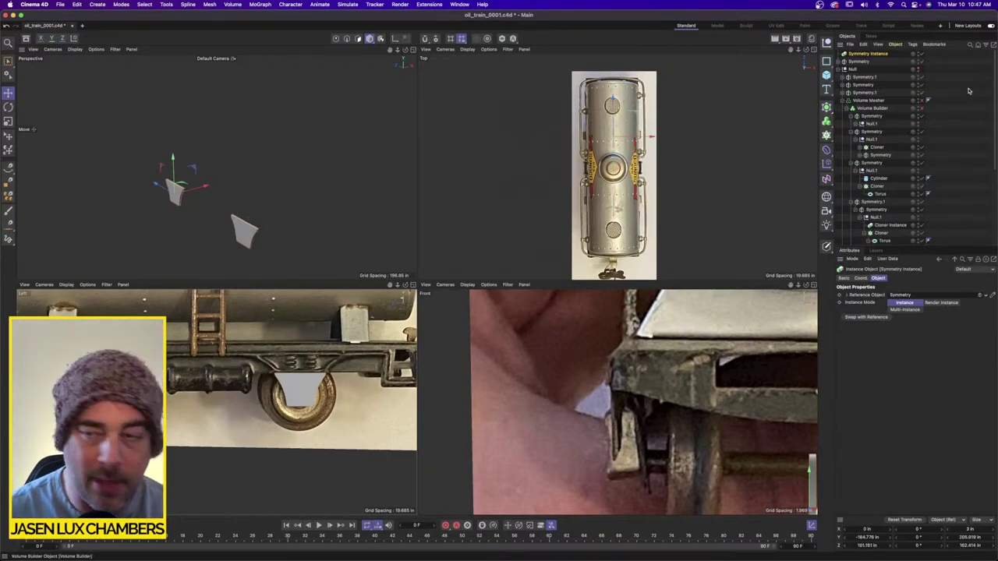
pyautogui.press('Delete')
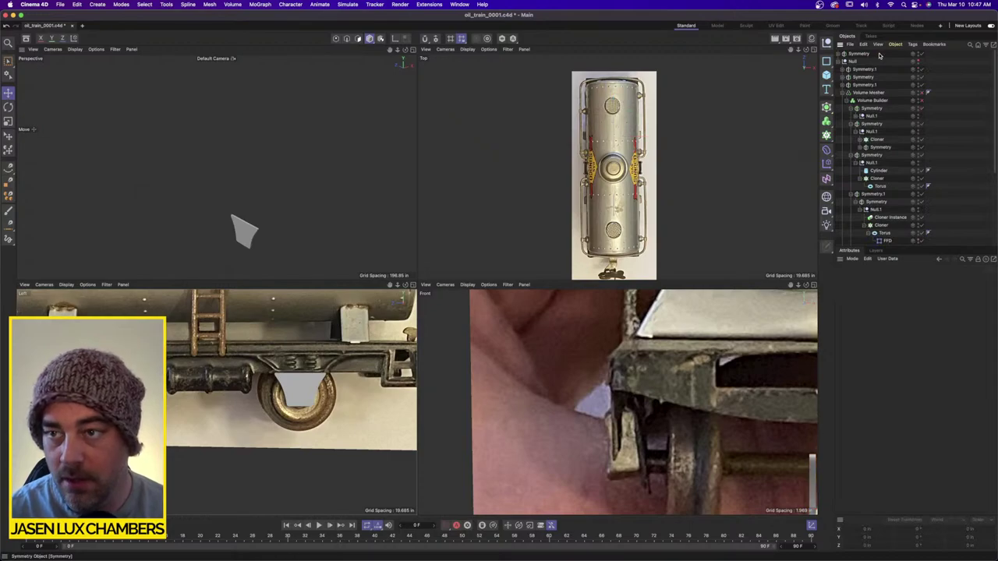
# Nest the bracket's Symmetry inside a new Symmetry object and set its mirror plane to XY for the other wheel.
pyautogui.click(863, 53)
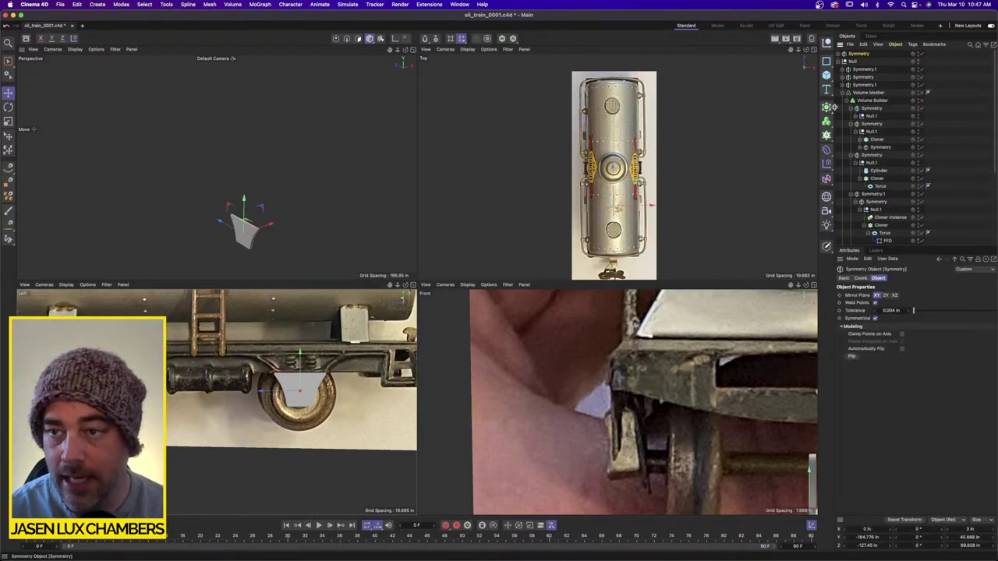
pyautogui.click(826, 106)
pyautogui.keyDown('alt'); pyautogui.click(869, 180); pyautogui.keyUp('alt')
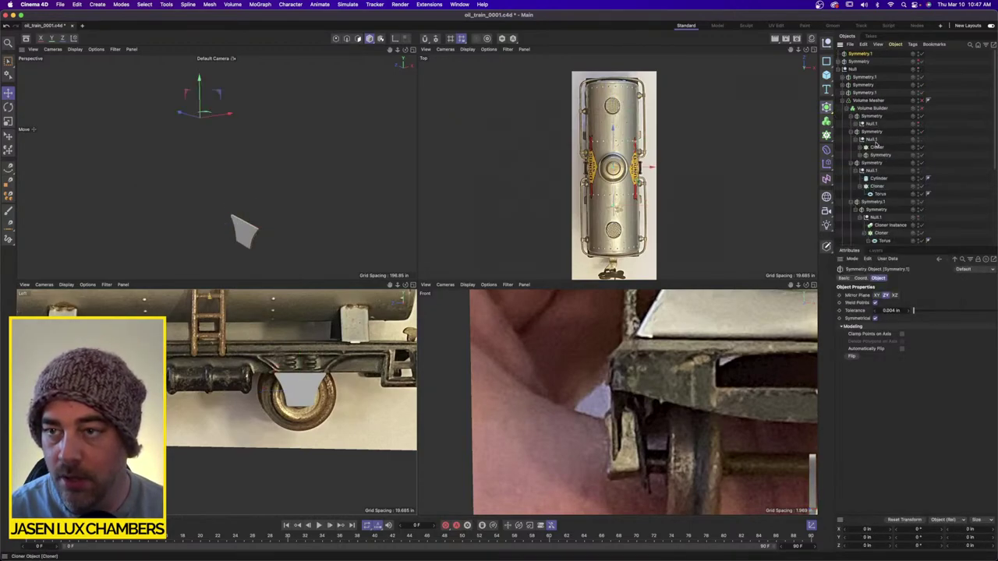
pyautogui.click(866, 54)
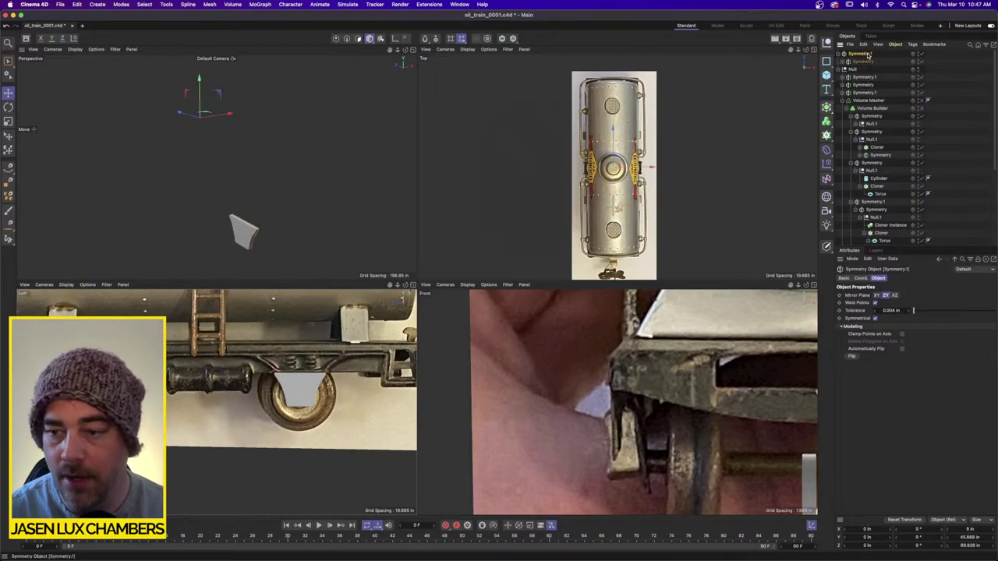
pyautogui.click(876, 296)
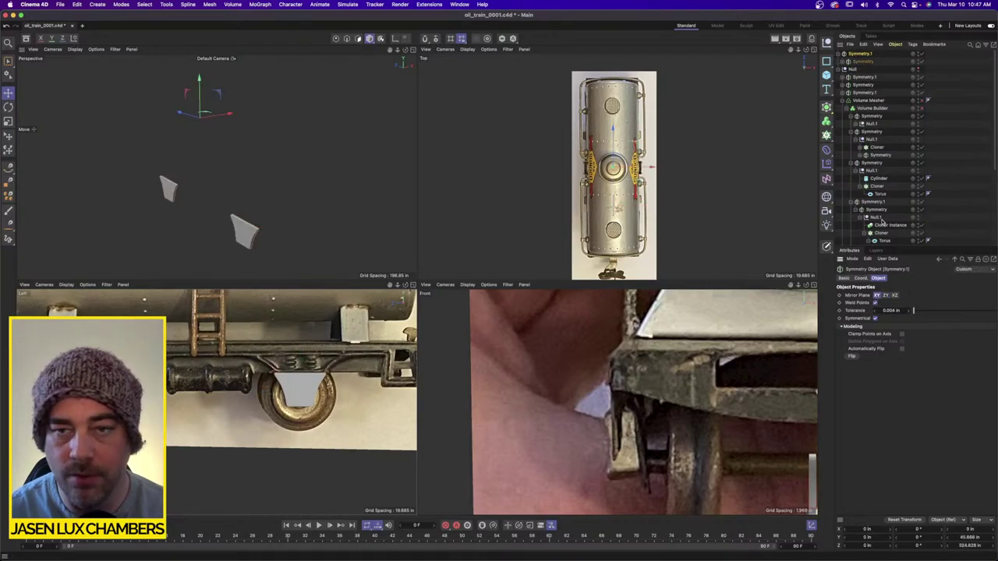
# Show the train model again and move the inner bracket Symmetry sideways onto the wheel's outer face, at X about -79 in.
pyautogui.click(863, 62)
pyautogui.click(920, 70)
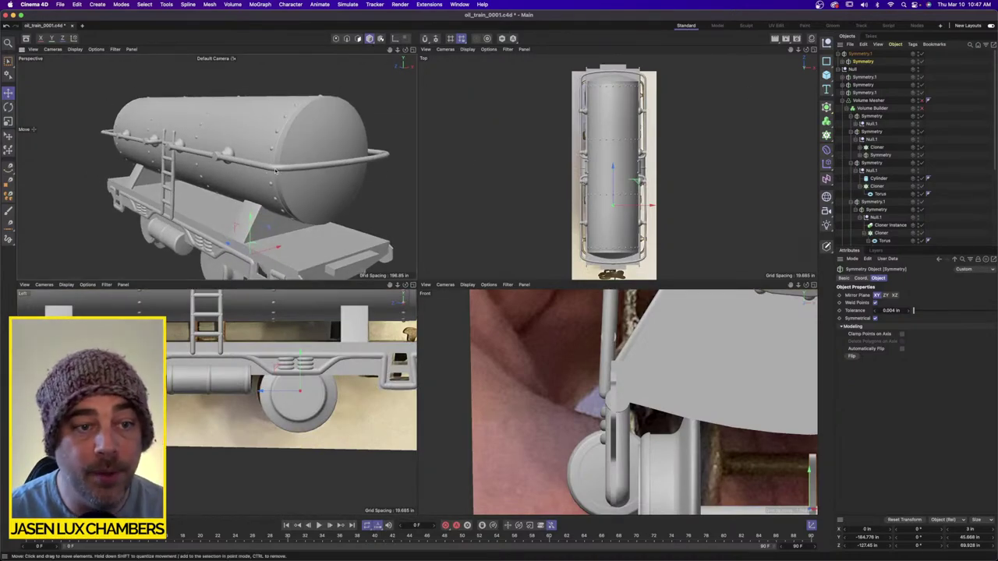
pyautogui.keyDown('alt'); pyautogui.moveTo(278, 207); pyautogui.dragTo(280, 182); pyautogui.keyUp('alt')
pyautogui.keyDown('alt'); pyautogui.moveTo(281, 182); pyautogui.dragTo(282, 145, button='middle'); pyautogui.keyUp('alt')
pyautogui.moveTo(276, 210); pyautogui.dragTo(226, 168)
pyautogui.scroll(5, 204, 222)
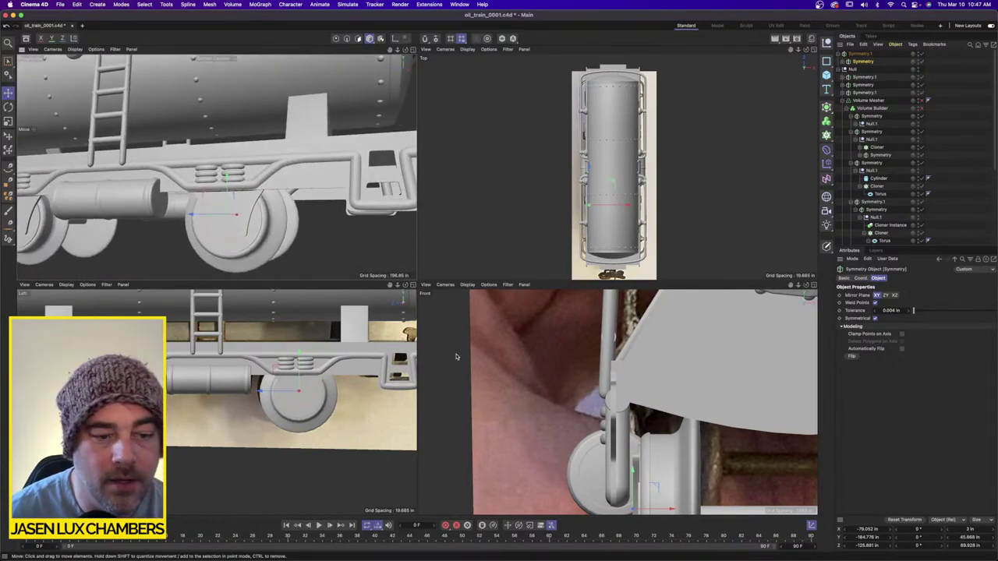
# Add a cube and move it to the bracket, at about X -77.5, Y -174.6 and Z -123.6 in.
pyautogui.click(827, 75)
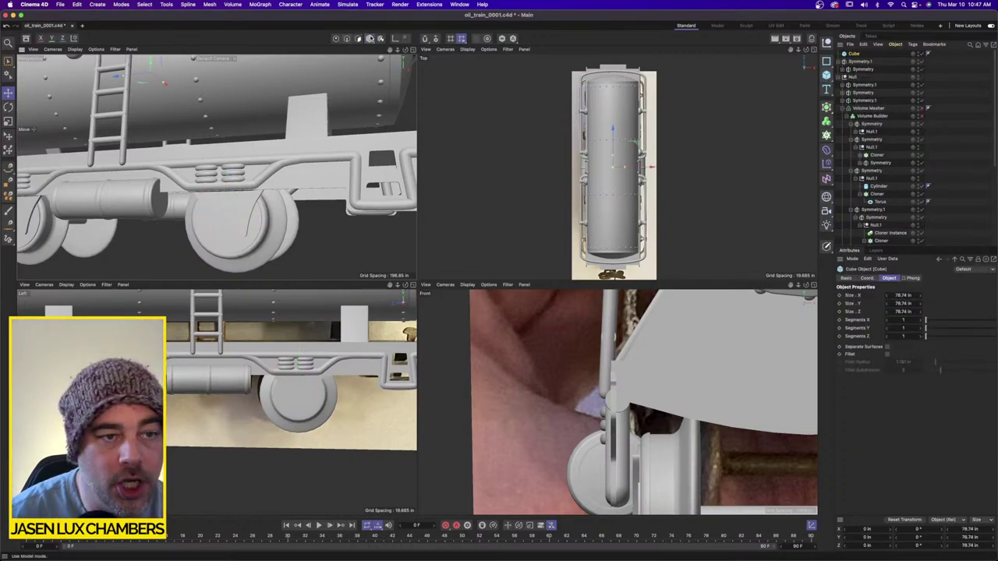
pyautogui.click(9, 94)
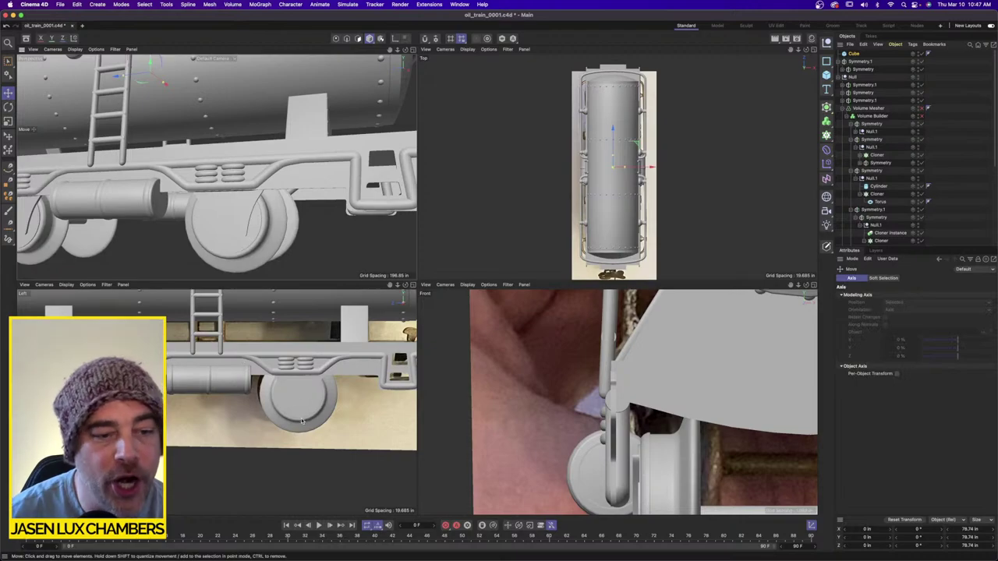
pyautogui.scroll(-5, 303, 421)
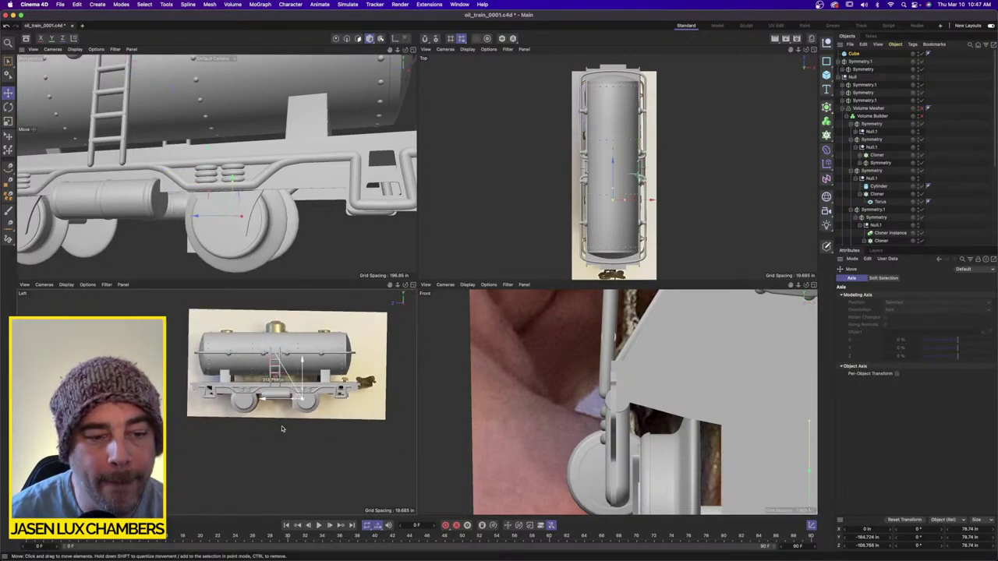
pyautogui.moveTo(282, 429); pyautogui.dragTo(285, 430)
pyautogui.moveTo(749, 454); pyautogui.dragTo(718, 458)
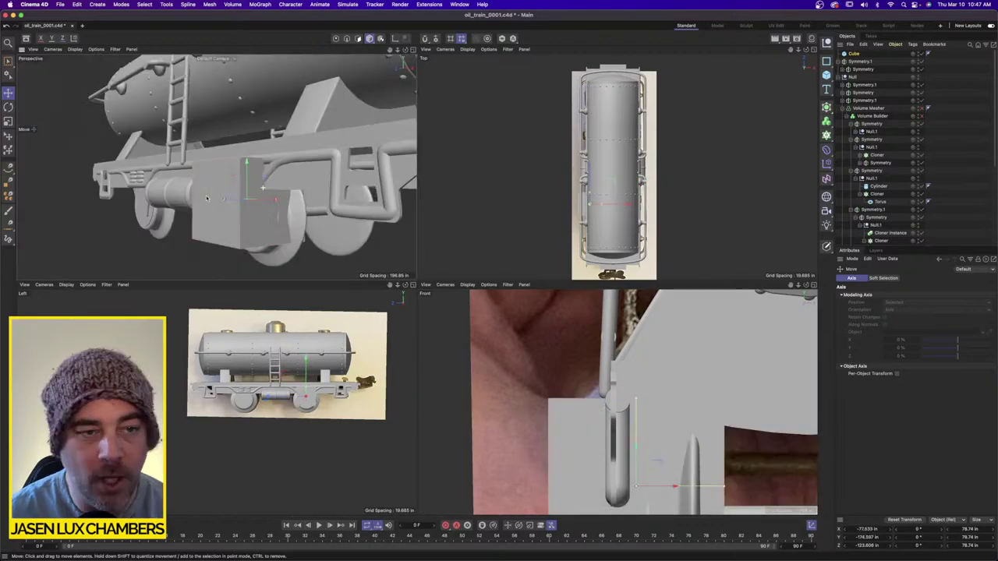
# Scale the cube down uniformly to about 24.9 in per side.
pyautogui.keyDown('alt'); pyautogui.moveTo(280, 241); pyautogui.dragTo(252, 244); pyautogui.keyUp('alt')
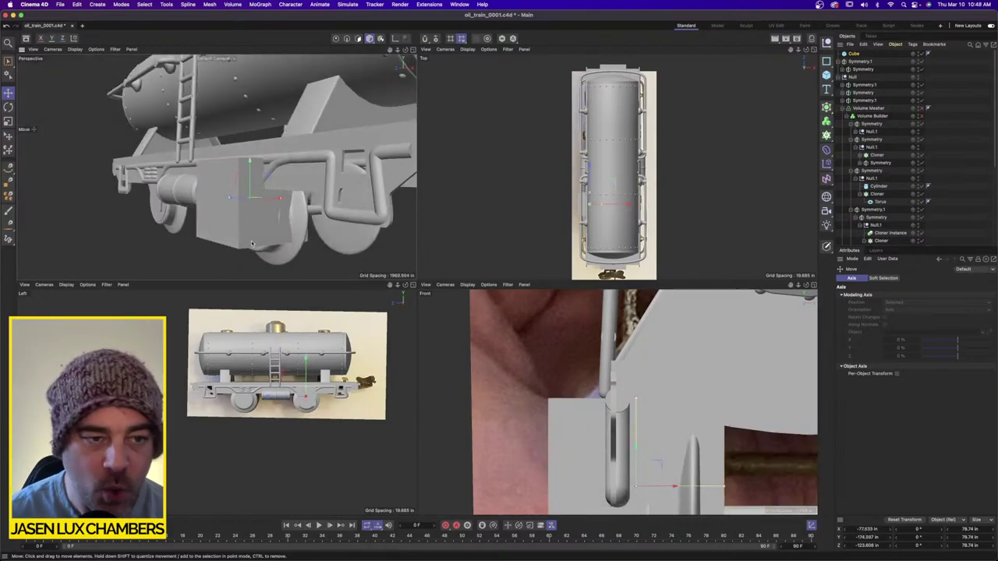
pyautogui.click(7, 120)
pyautogui.moveTo(211, 178); pyautogui.dragTo(134, 173)
# Center the cube on the bracket in front of the wheel, at about Y -189.3 and Z -125.4 in.
pyautogui.click(8, 93)
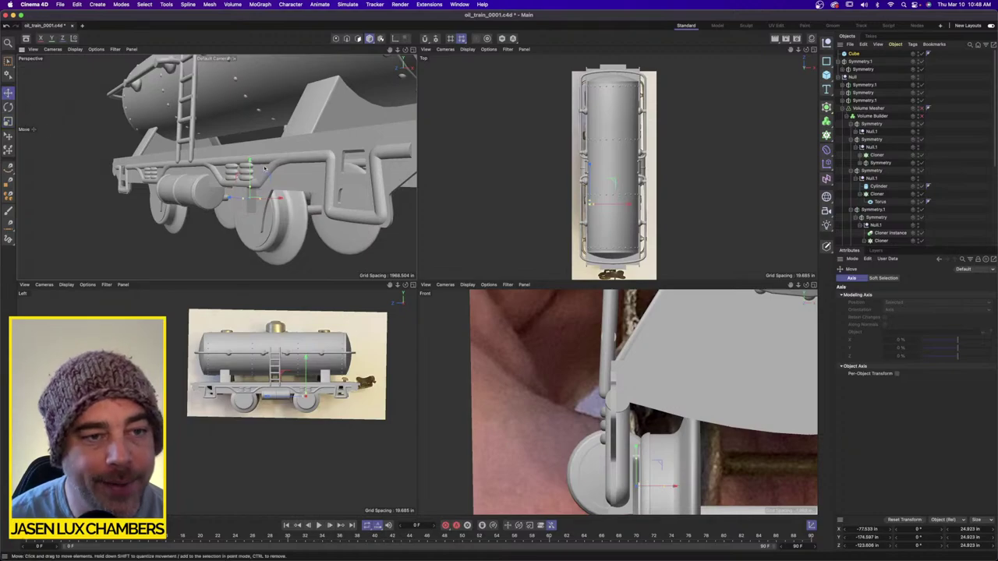
pyautogui.moveTo(250, 164); pyautogui.dragTo(250, 168)
pyautogui.scroll(10, 249, 168)
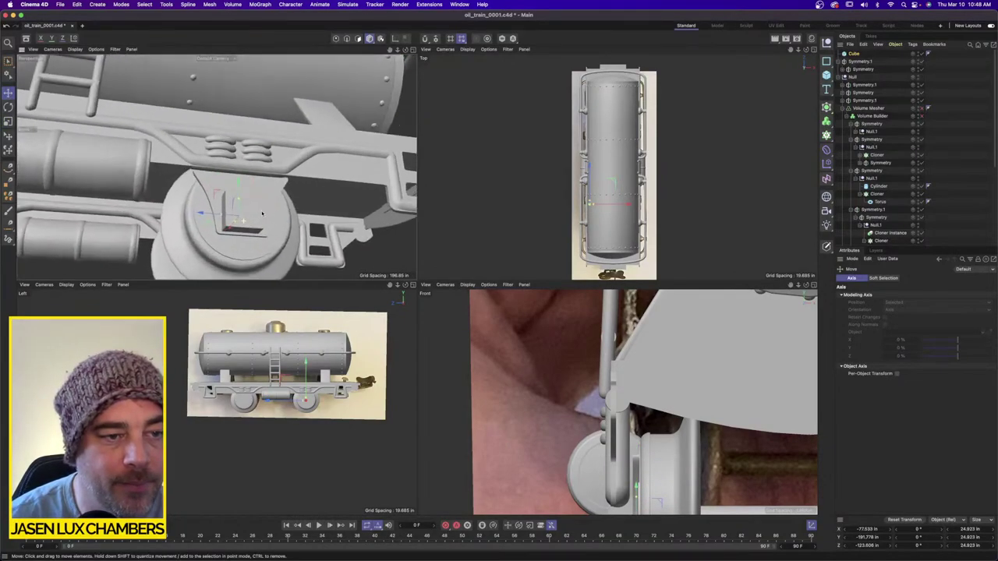
pyautogui.scroll(5, 248, 206)
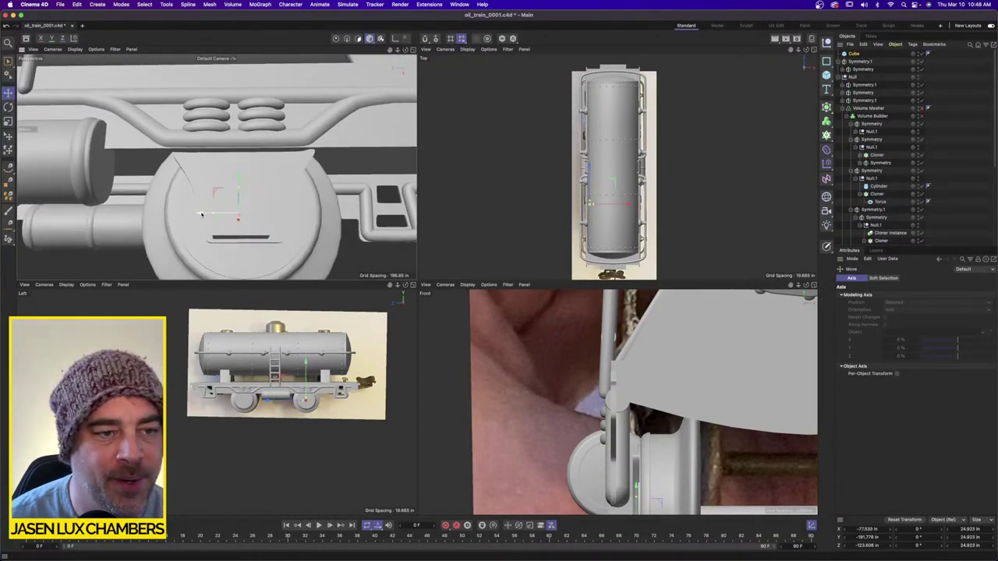
pyautogui.moveTo(201, 214); pyautogui.dragTo(192, 211)
pyautogui.scroll(3, 357, 395)
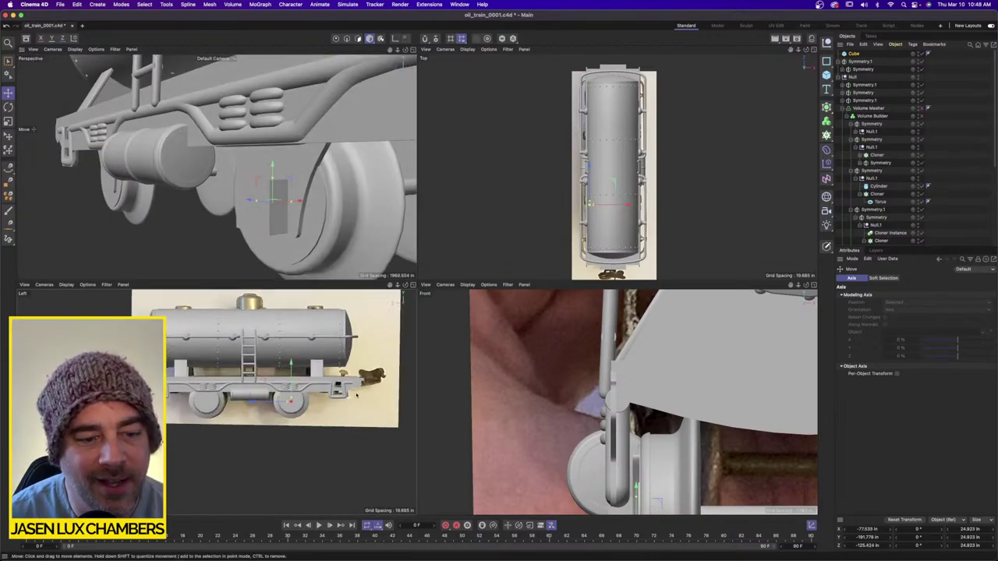
pyautogui.scroll(5, 358, 394)
pyautogui.scroll(5, 183, 397)
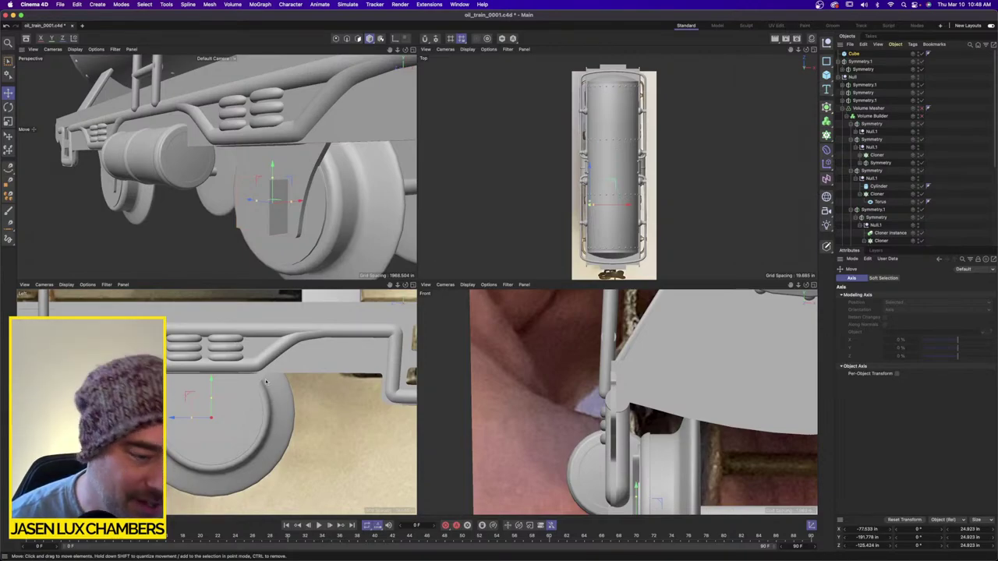
pyautogui.moveTo(211, 382); pyautogui.dragTo(212, 380)
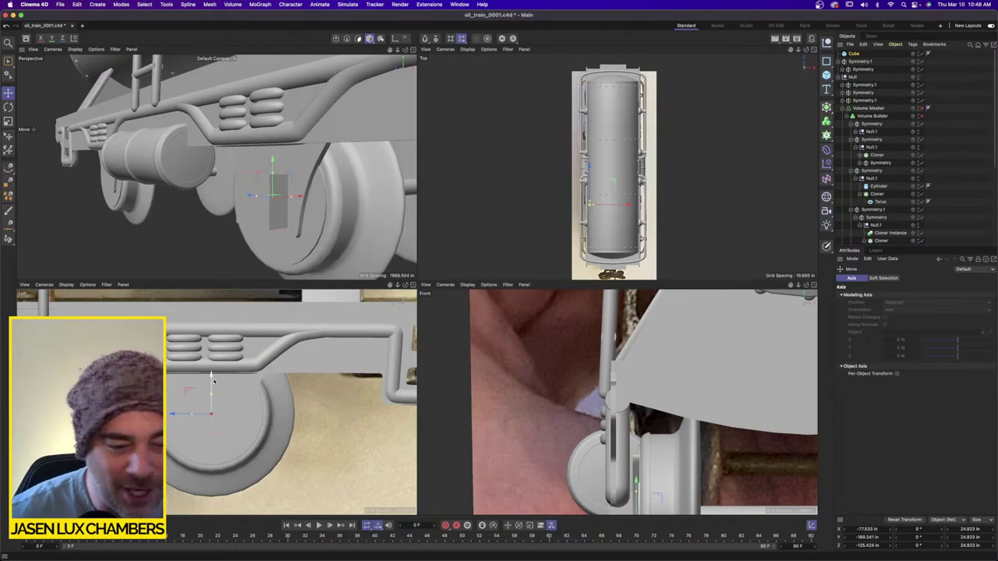
# Move the cube outward so it protrudes from the bracket's face, to X about -90 in.
pyautogui.keyDown('alt'); pyautogui.moveTo(242, 225); pyautogui.dragTo(305, 214); pyautogui.keyUp('alt')
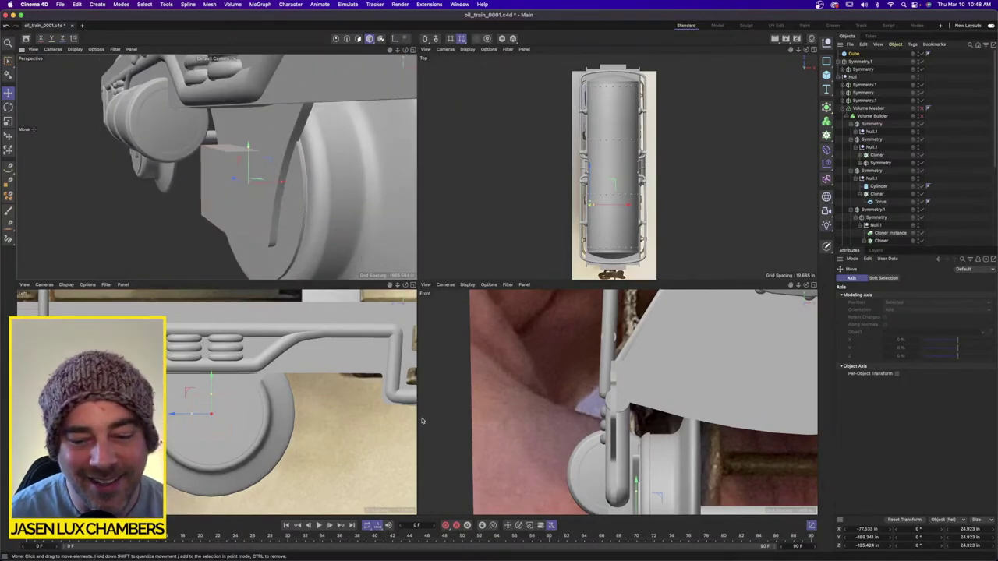
pyautogui.scroll(-1, 660, 455)
pyautogui.keyDown('alt'); pyautogui.moveTo(659, 454); pyautogui.dragTo(678, 362, button='middle'); pyautogui.keyUp('alt')
pyautogui.moveTo(698, 421); pyautogui.dragTo(665, 421)
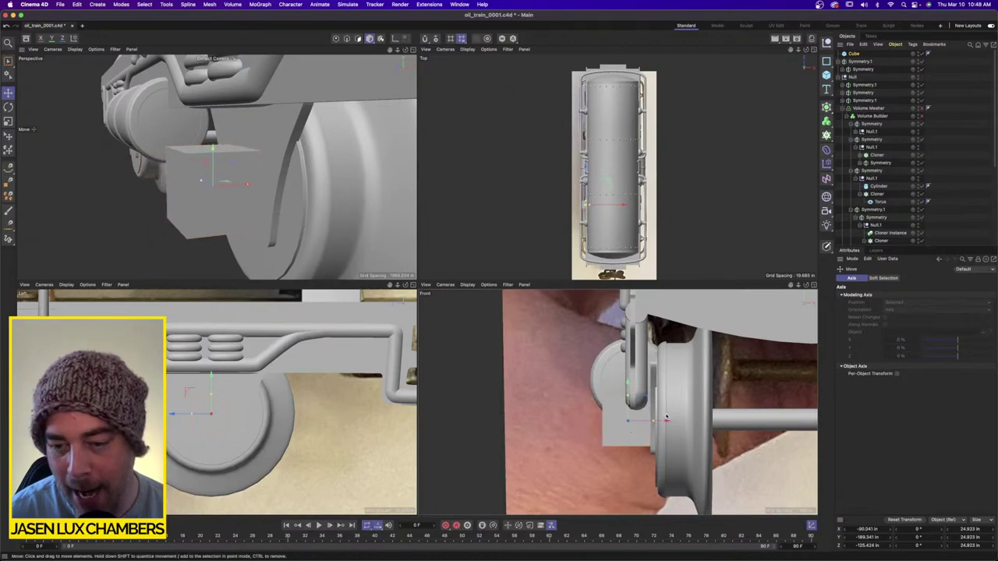
# Enable Fillet on the cube to round its edges.
pyautogui.click(854, 53)
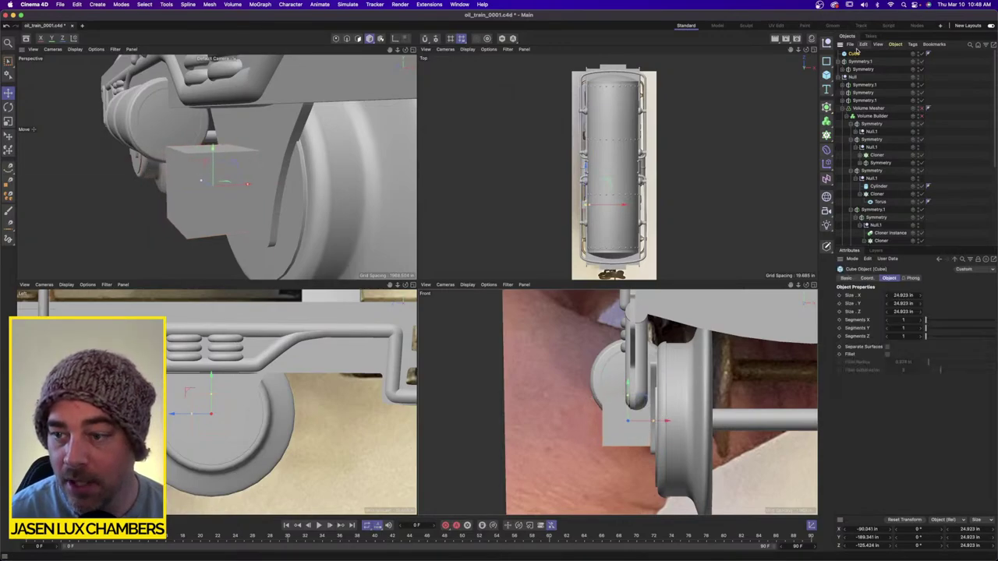
pyautogui.click(886, 354)
pyautogui.keyDown('alt'); pyautogui.moveTo(306, 173); pyautogui.dragTo(314, 167); pyautogui.keyUp('alt')
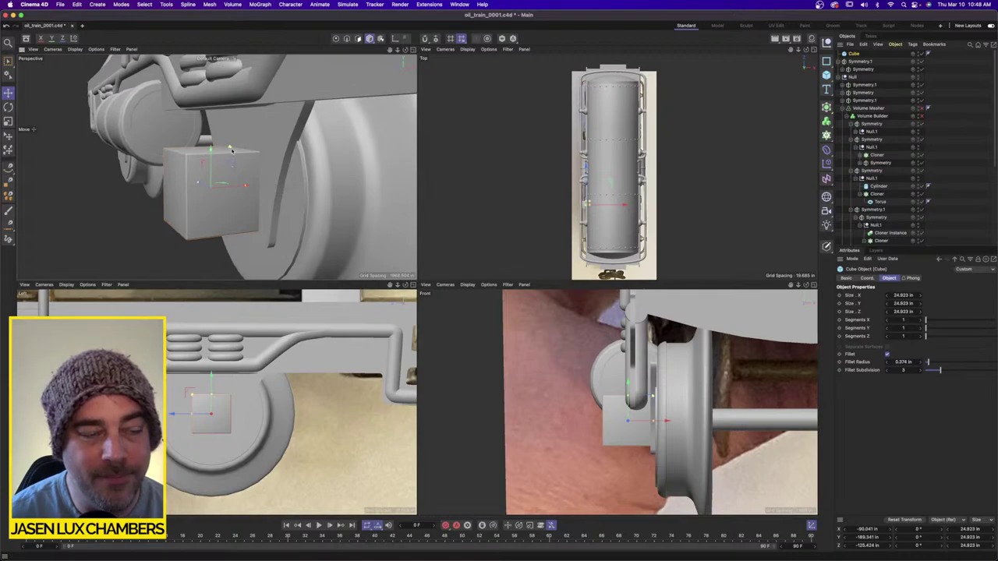
# Increase the cube's fillet radius to about 2 in and nudge the cube inward to X about -88.2 in.
pyautogui.scroll(5, 232, 151)
pyautogui.moveTo(229, 149); pyautogui.dragTo(226, 150)
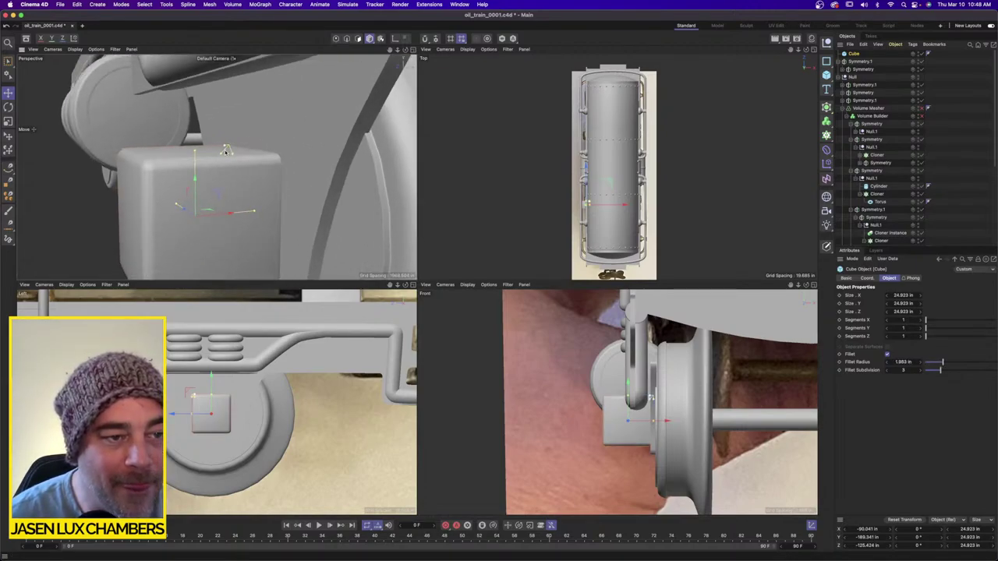
pyautogui.moveTo(231, 213); pyautogui.dragTo(333, 149)
pyautogui.scroll(-10, 249, 197)
pyautogui.moveTo(180, 201); pyautogui.dragTo(181, 201)
pyautogui.keyDown('alt'); pyautogui.moveTo(242, 175); pyautogui.dragTo(298, 205); pyautogui.keyUp('alt')
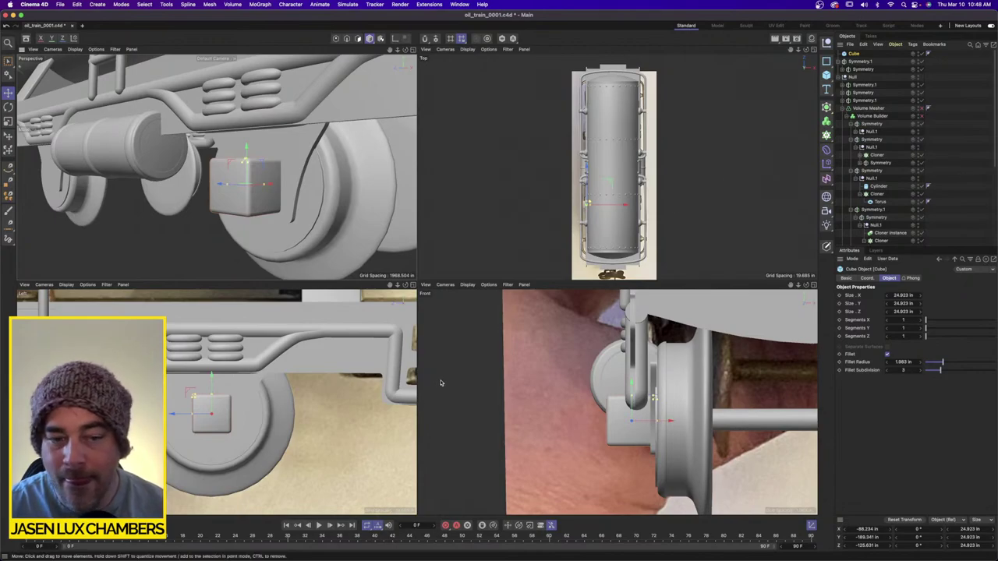
# Stretch the cube to about 35 in tall against the reference photos with the model temporarily hidden, centring it at Y about -180.7 in.
pyautogui.click(918, 77)
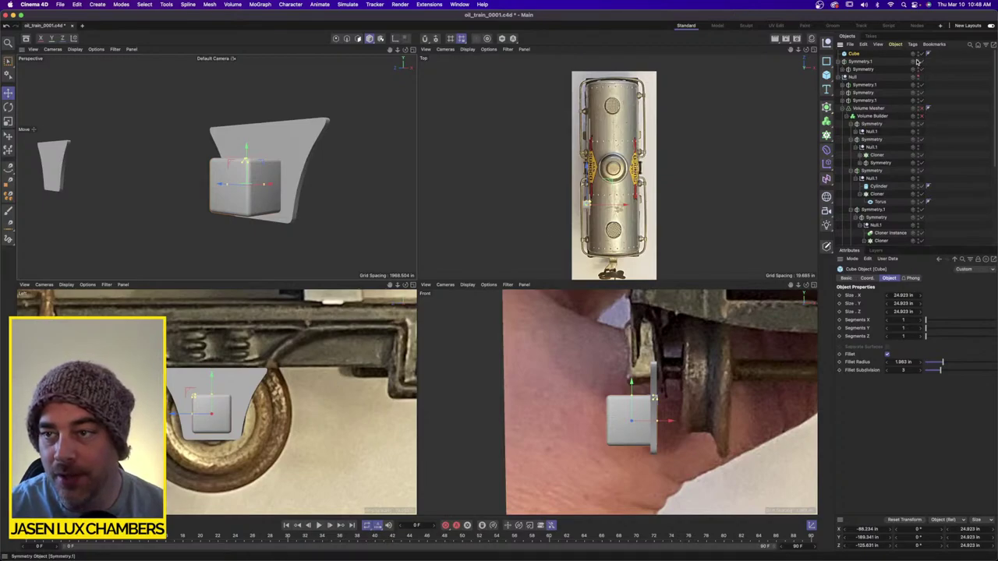
pyautogui.click(917, 61)
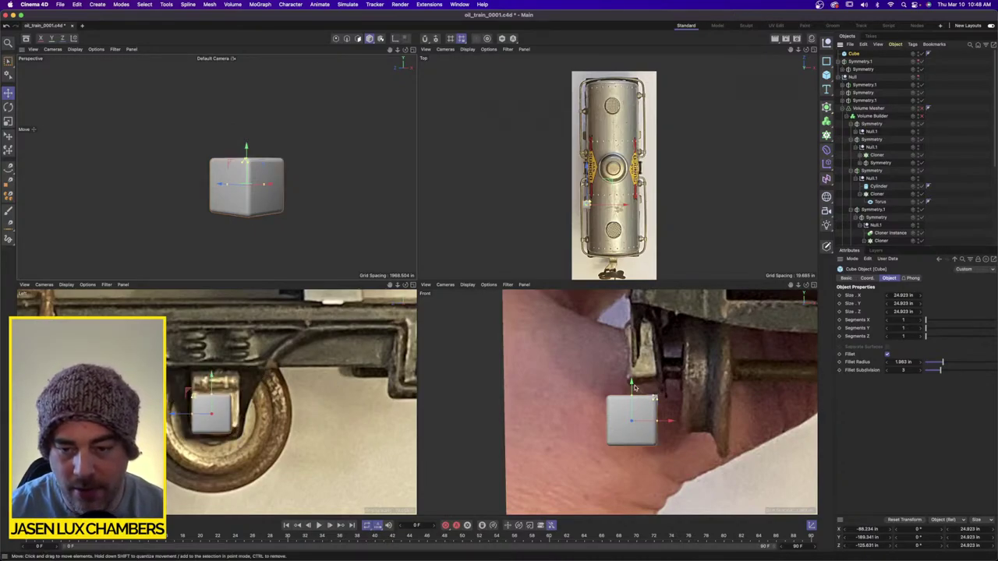
pyautogui.moveTo(634, 387); pyautogui.dragTo(633, 315)
pyautogui.moveTo(633, 323); pyautogui.dragTo(633, 361)
pyautogui.moveTo(210, 377); pyautogui.dragTo(196, 402)
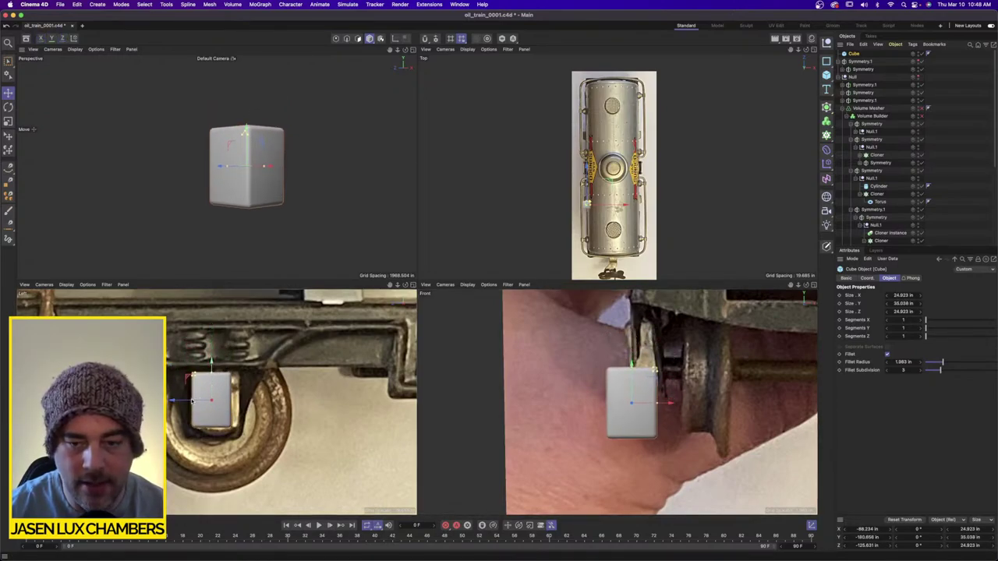
pyautogui.click(919, 63)
pyautogui.click(918, 77)
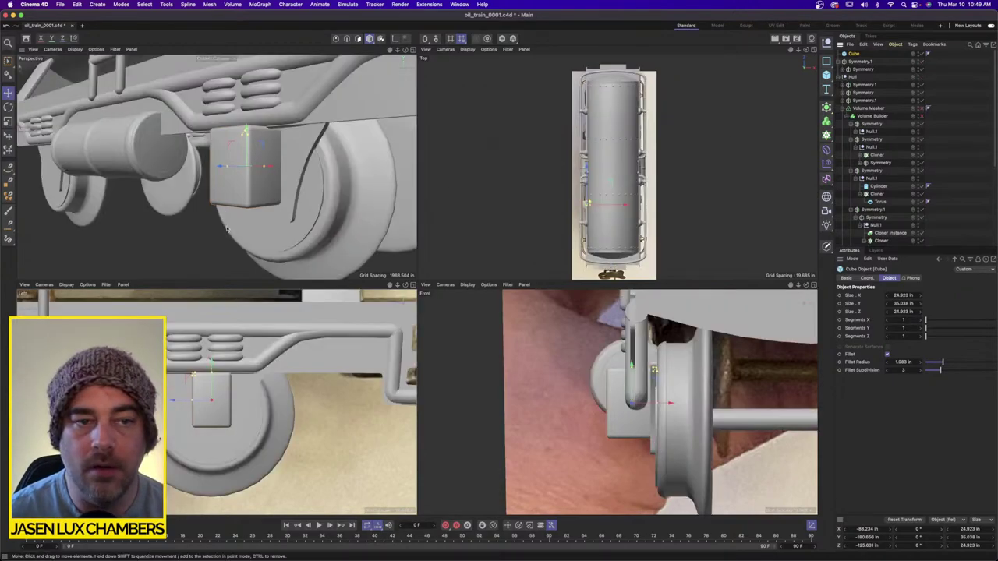
# Group the bracket's Extrude in a null inside the nested Symmetry and place the cube in that null.
pyautogui.keyDown('alt'); pyautogui.moveTo(141, 189); pyautogui.dragTo(328, 154); pyautogui.keyUp('alt')
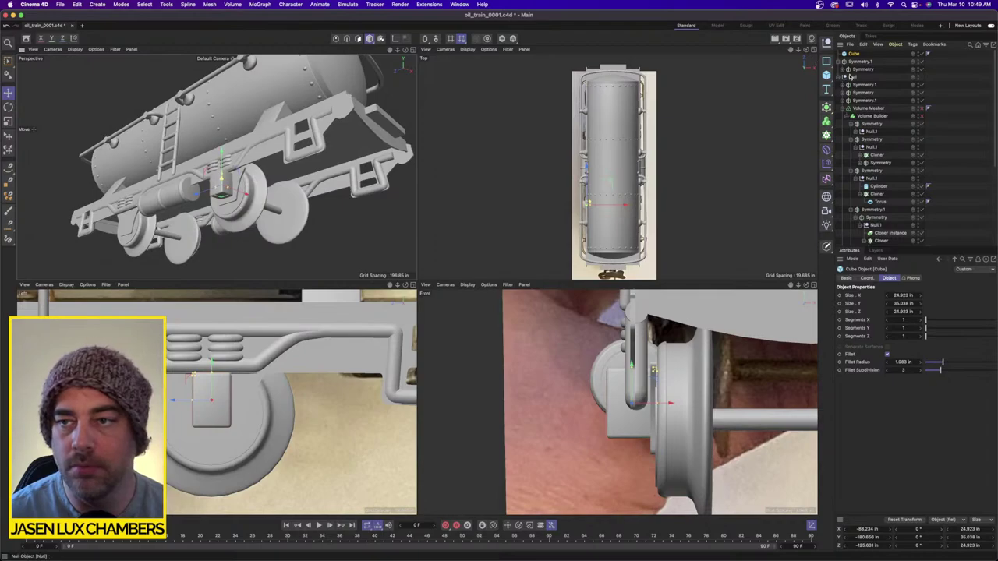
pyautogui.click(847, 69)
pyautogui.click(866, 77)
pyautogui.hotkey('alt', 'g')
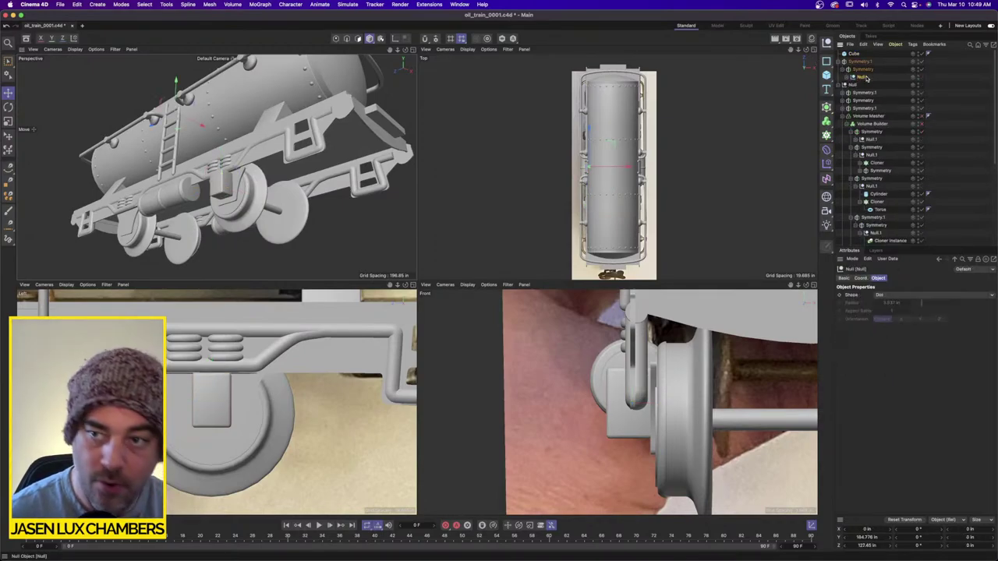
pyautogui.moveTo(854, 53); pyautogui.dragTo(866, 77)
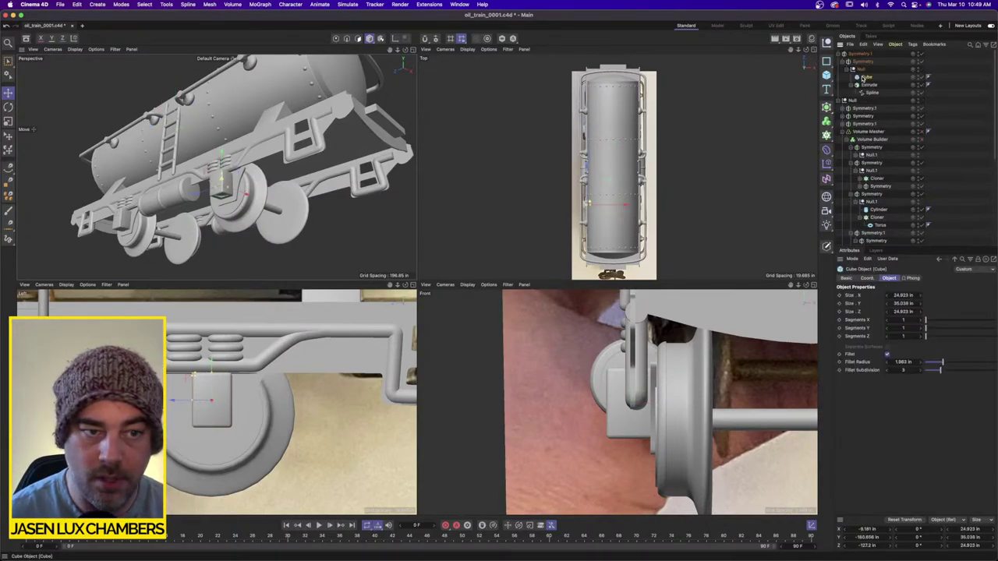
pyautogui.moveTo(323, 166)
pyautogui.keyDown('alt'); pyautogui.mouseDown()
pyautogui.moveTo(320, 187)
pyautogui.moveTo(312, 165)
pyautogui.mouseUp(); pyautogui.keyUp('alt')
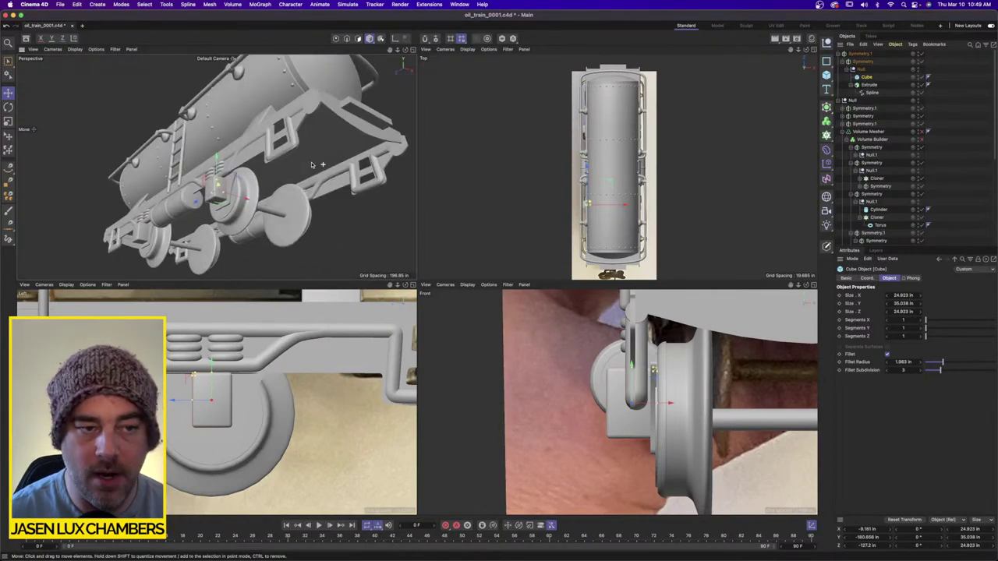
# Add another Symmetry with the ZY mirror plane and nest the bracket's Symmetry.1 inside it.
pyautogui.click(864, 54)
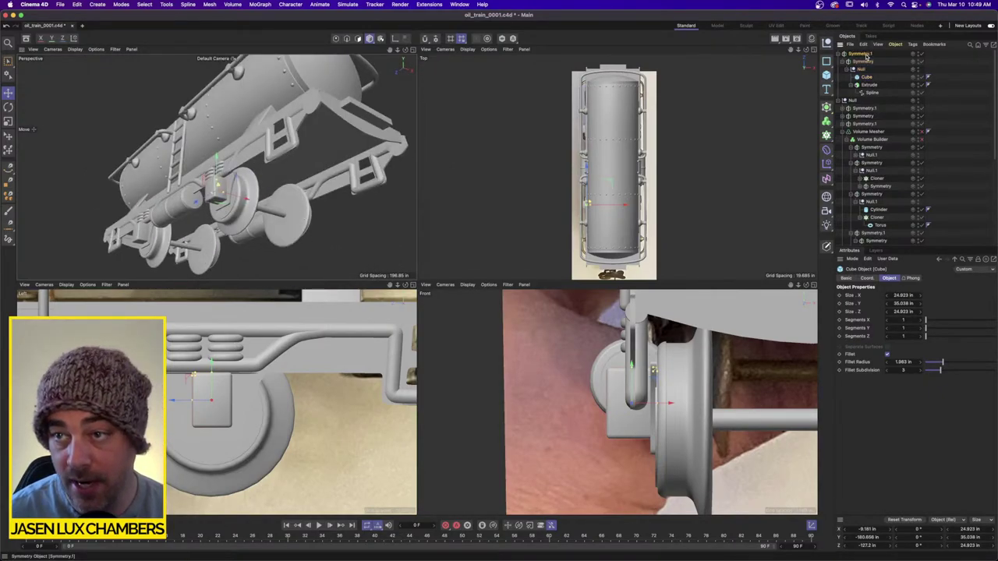
pyautogui.click(827, 108)
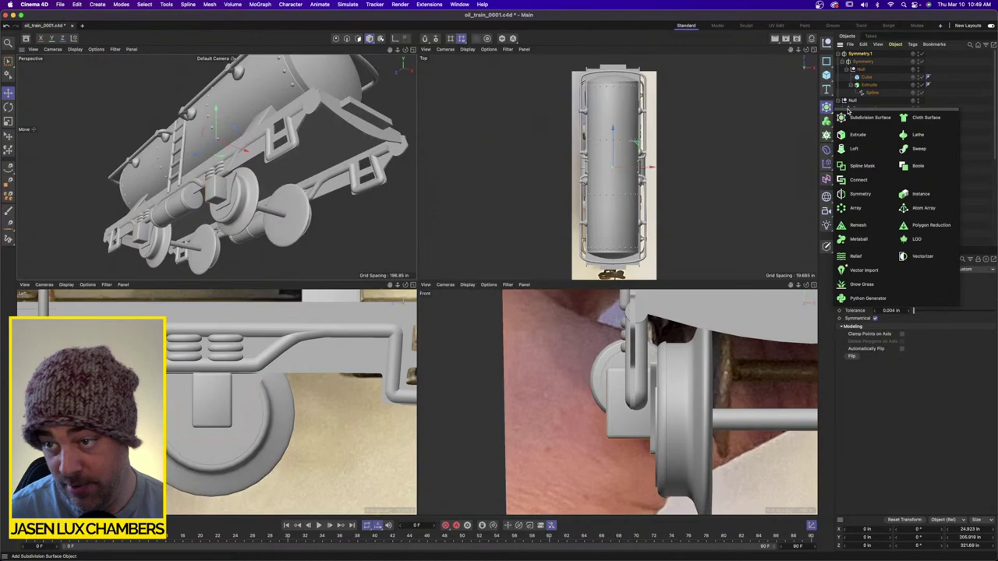
pyautogui.keyDown('alt'); pyautogui.click(869, 194); pyautogui.keyUp('alt')
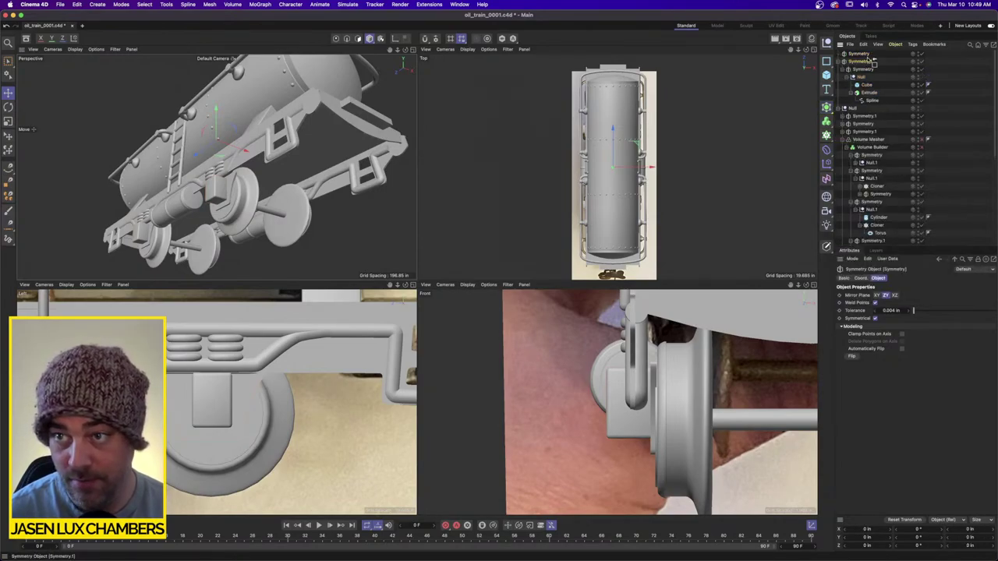
pyautogui.moveTo(868, 59); pyautogui.dragTo(867, 54)
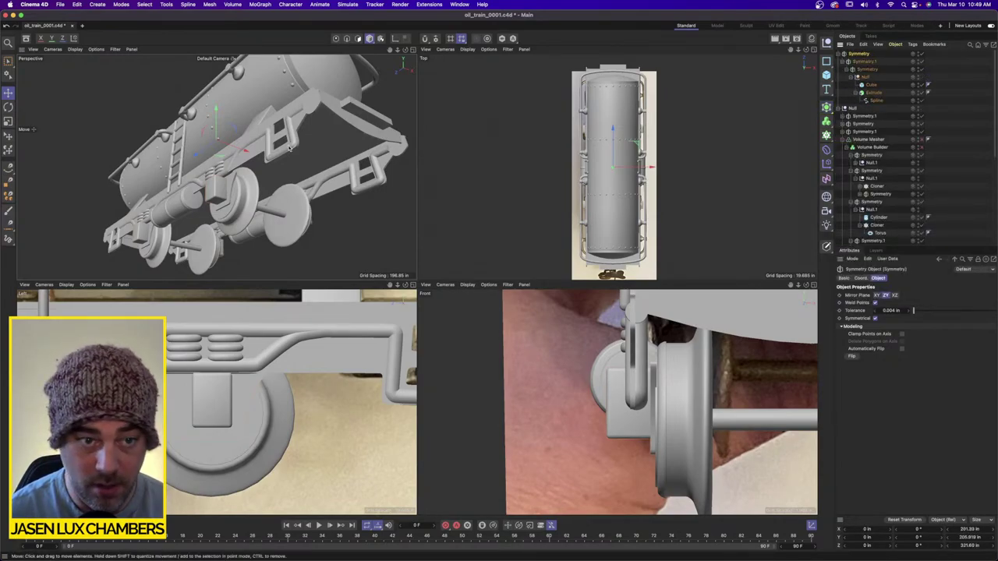
# Examine the mirrored wheel brackets from several angles, as well as the dome area in the side reference.
pyautogui.keyDown('alt'); pyautogui.moveTo(289, 148); pyautogui.dragTo(173, 169); pyautogui.keyUp('alt')
pyautogui.keyDown('alt'); pyautogui.moveTo(271, 158); pyautogui.dragTo(196, 159, button='right'); pyautogui.keyUp('alt')
pyautogui.keyDown('alt'); pyautogui.moveTo(354, 128); pyautogui.dragTo(242, 123, button='middle'); pyautogui.keyUp('alt')
pyautogui.keyDown('alt'); pyautogui.moveTo(251, 160); pyautogui.dragTo(367, 159); pyautogui.keyUp('alt')
pyautogui.keyDown('alt'); pyautogui.moveTo(366, 159); pyautogui.dragTo(320, 162, button='right'); pyautogui.keyUp('alt')
pyautogui.scroll(5, 361, 189)
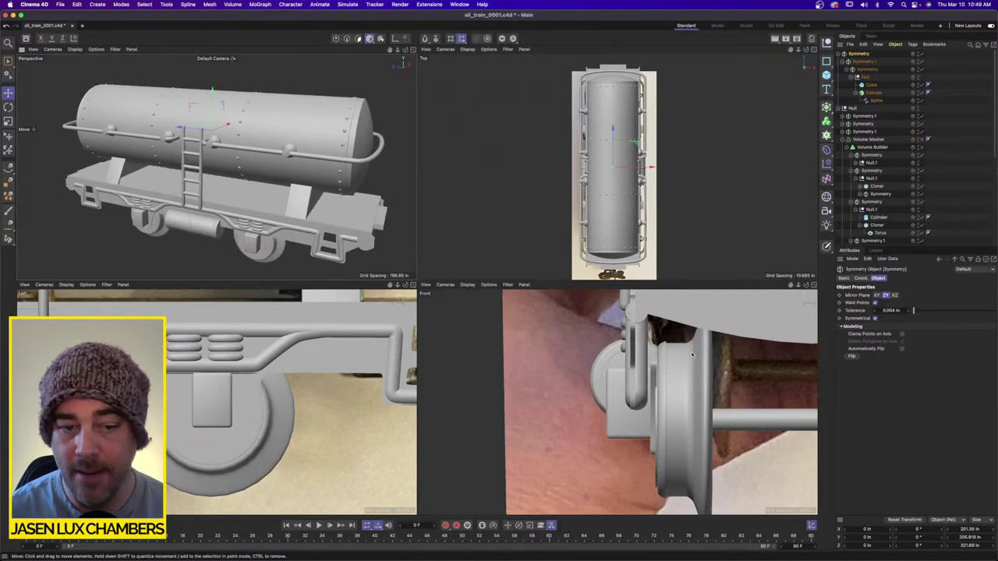
pyautogui.scroll(-6, 257, 366)
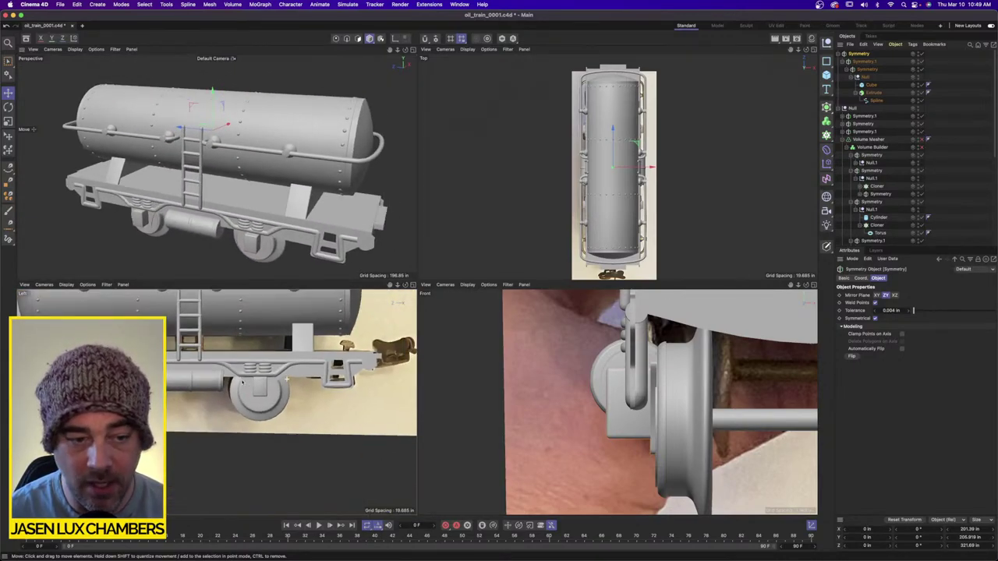
pyautogui.scroll(6, 257, 347)
pyautogui.keyDown('alt'); pyautogui.moveTo(258, 347); pyautogui.dragTo(300, 372, button='middle'); pyautogui.keyUp('alt')
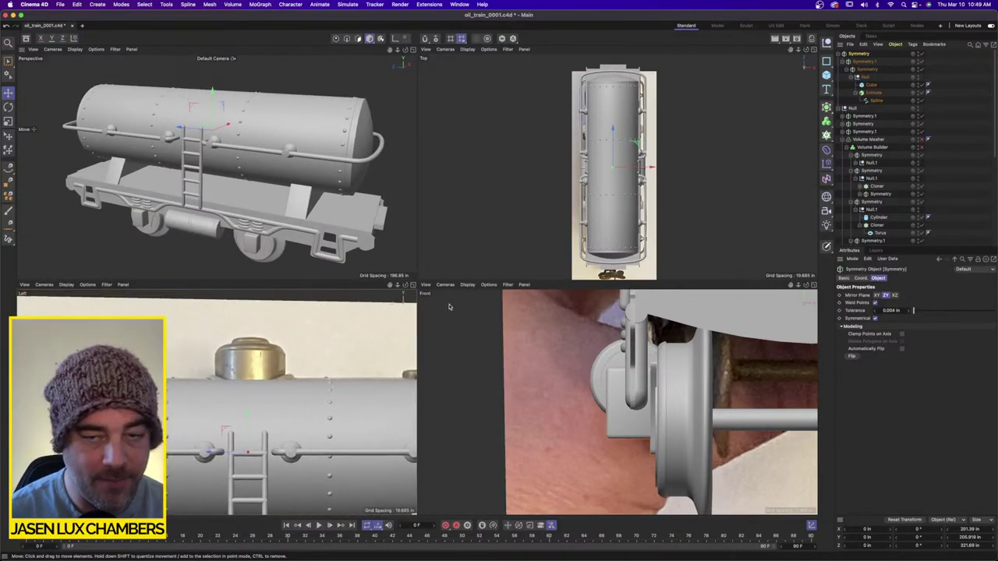
# Move the bracket's outer Symmetry into the main Null that holds the train model.
pyautogui.click(885, 115)
pyautogui.click(837, 108)
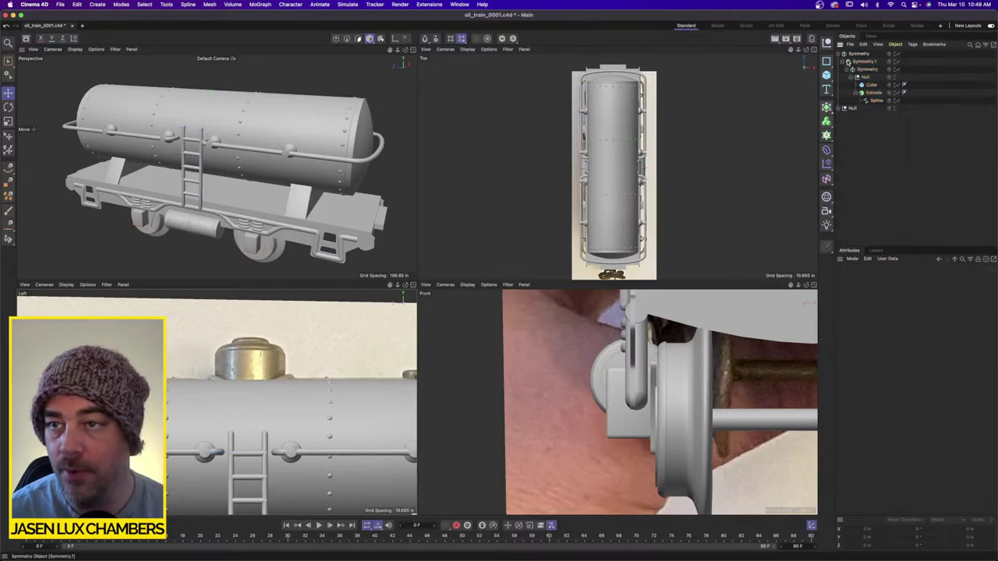
pyautogui.click(840, 54)
pyautogui.moveTo(860, 57); pyautogui.dragTo(853, 62)
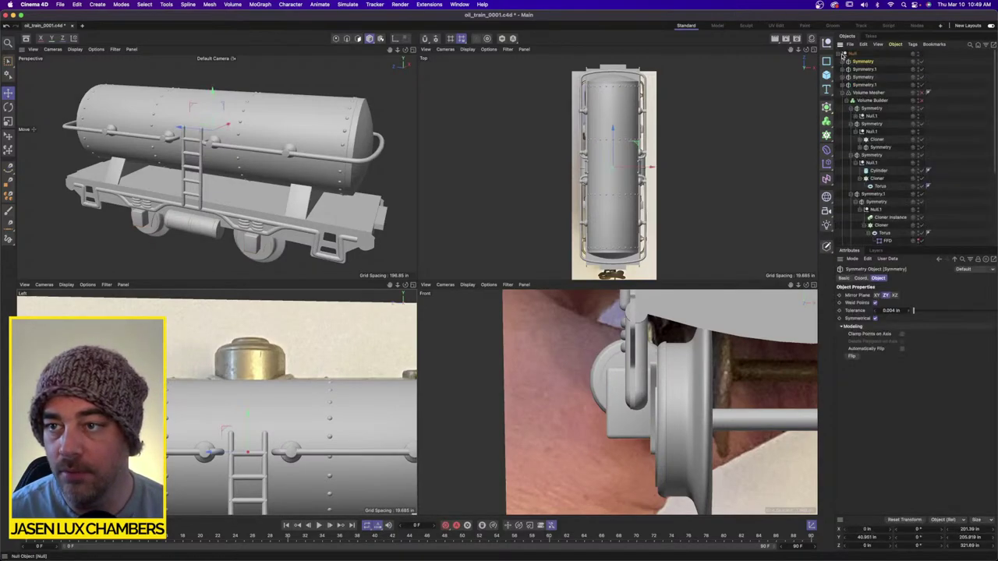
# Hide the main Null, add a Circle spline and rotate it 90° so it lies flat.
pyautogui.click(918, 53)
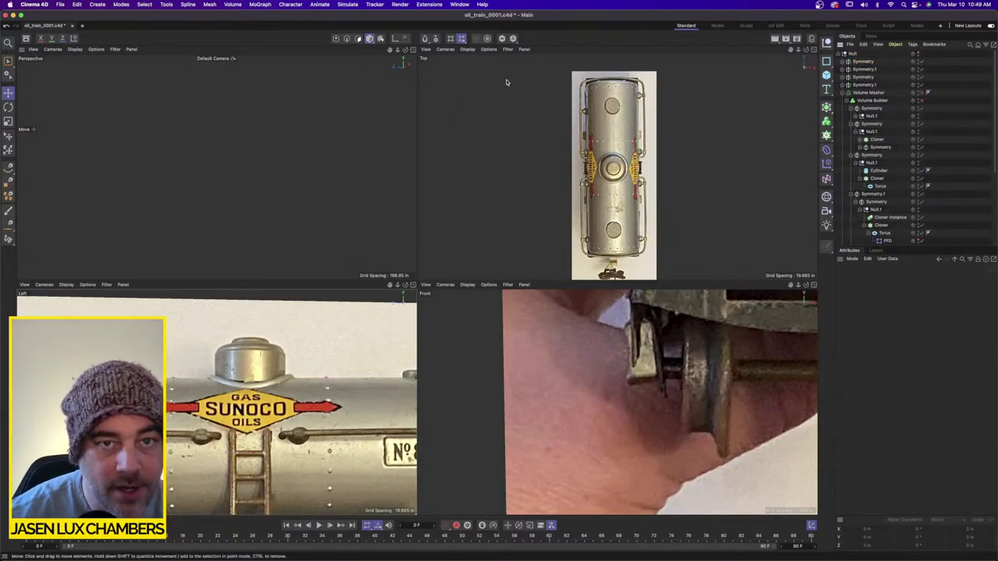
pyautogui.click(827, 61)
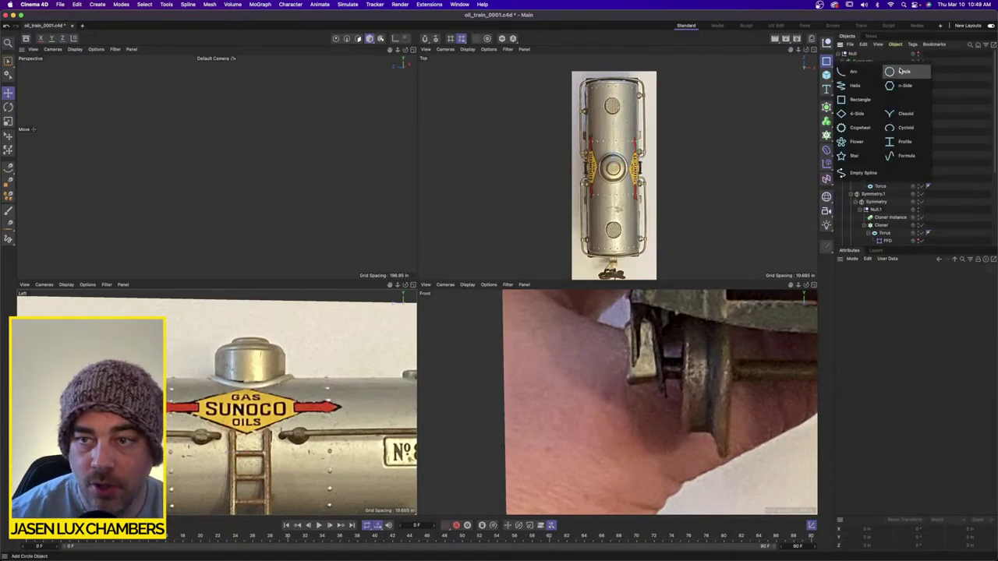
pyautogui.click(902, 71)
pyautogui.press('r')
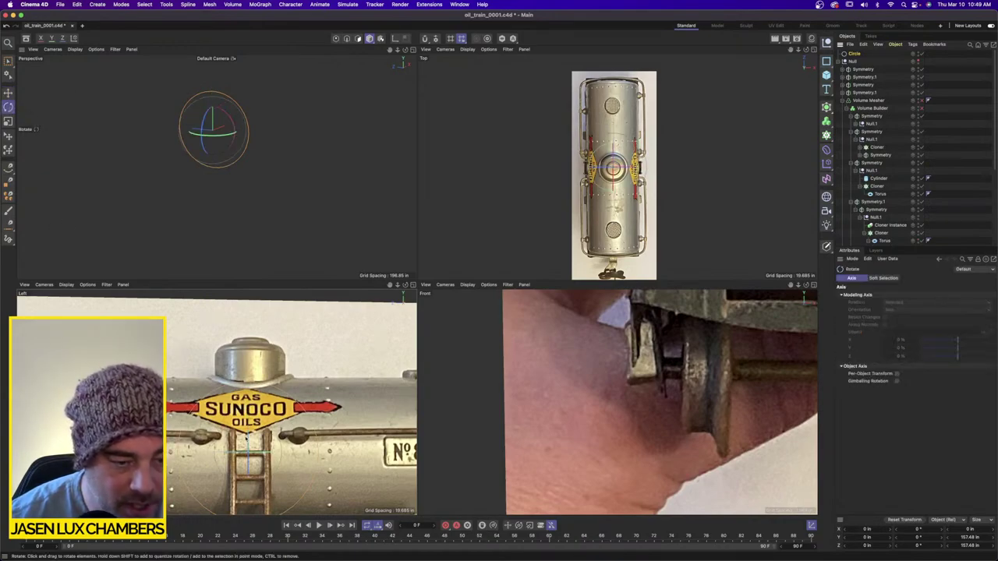
pyautogui.keyDown('shift'); pyautogui.moveTo(246, 439); pyautogui.dragTo(251, 355); pyautogui.keyUp('shift')
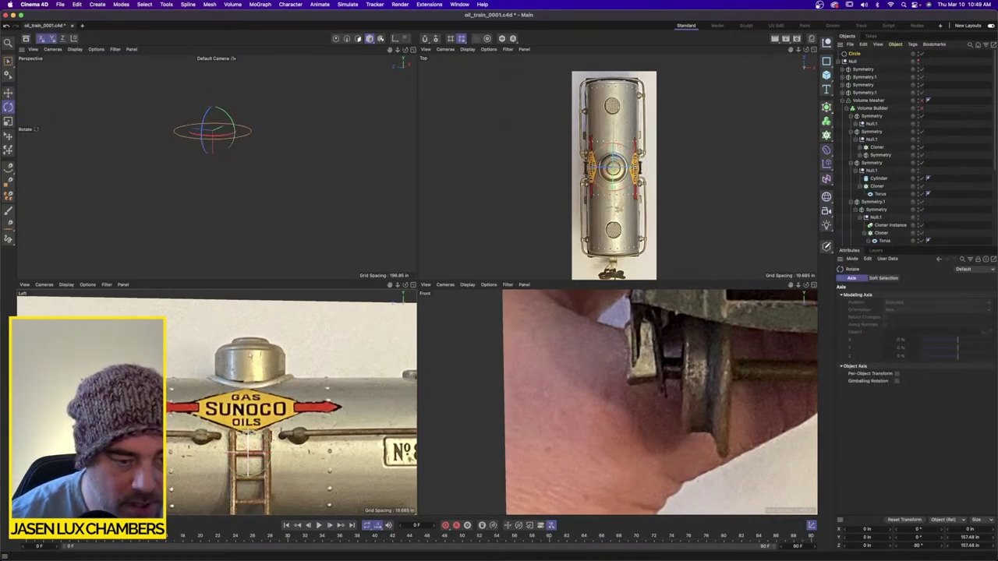
# Raise the circle to the dome at Y about 143.7 in, scale it to about 91.8 in across, and show the model again.
pyautogui.press('e')
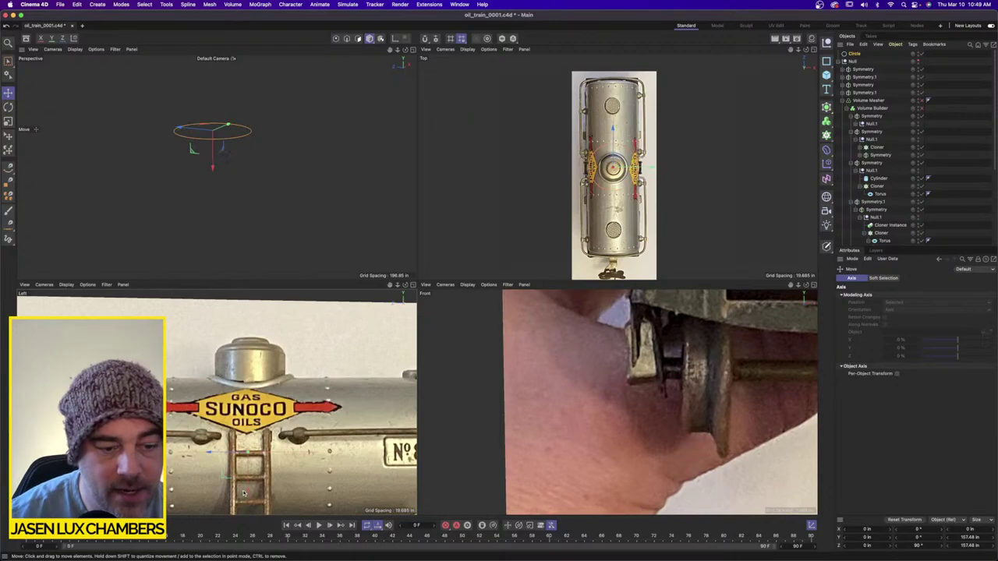
pyautogui.moveTo(244, 493); pyautogui.dragTo(247, 364)
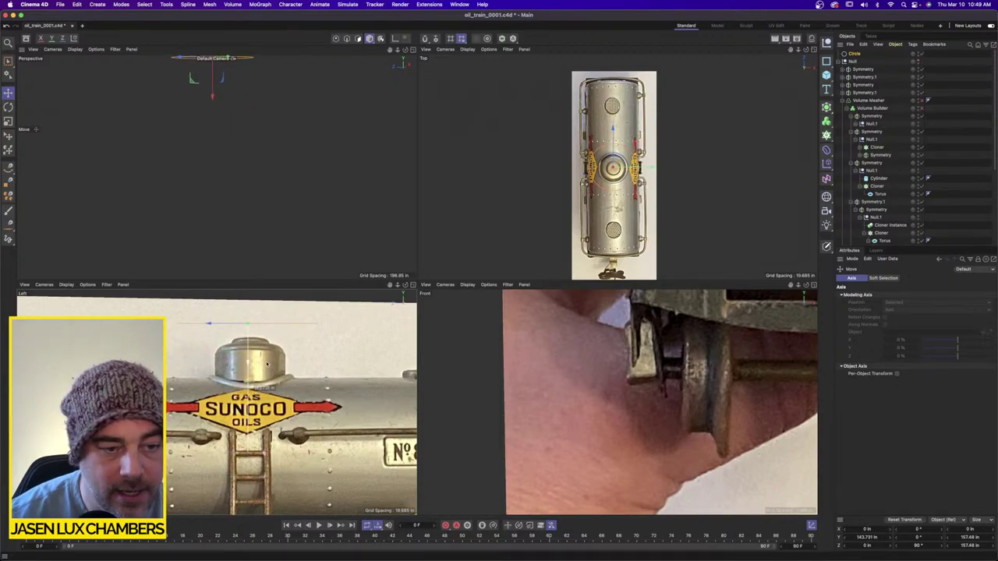
pyautogui.click(8, 108)
pyautogui.press('t')
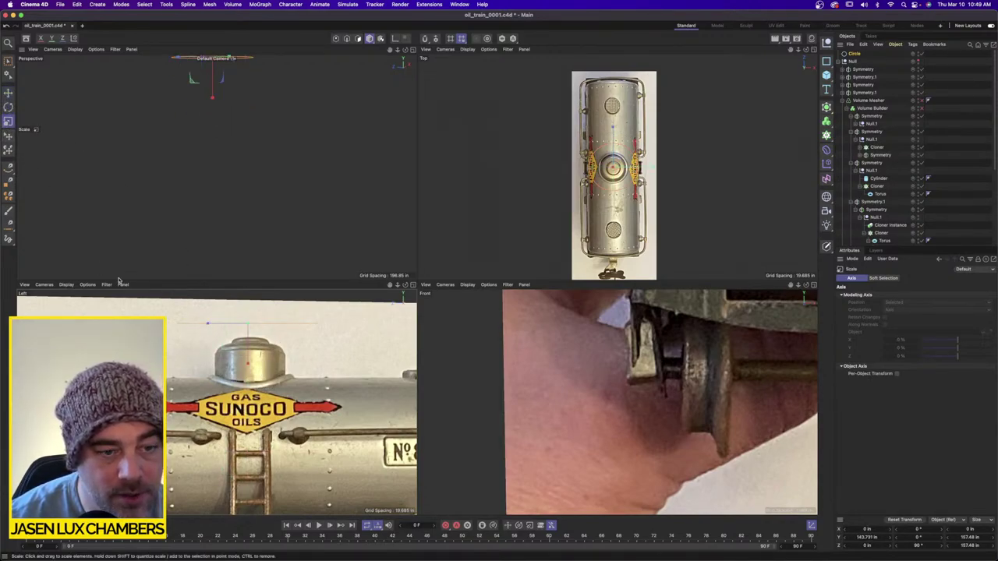
pyautogui.moveTo(248, 346); pyautogui.dragTo(248, 346)
pyautogui.click(918, 61)
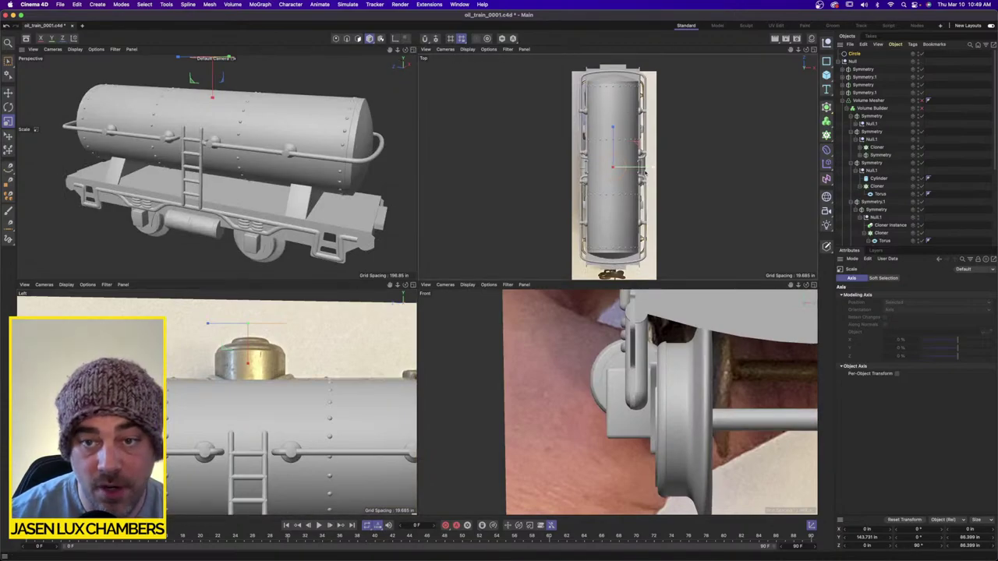
pyautogui.moveTo(546, 221); pyautogui.dragTo(565, 217)
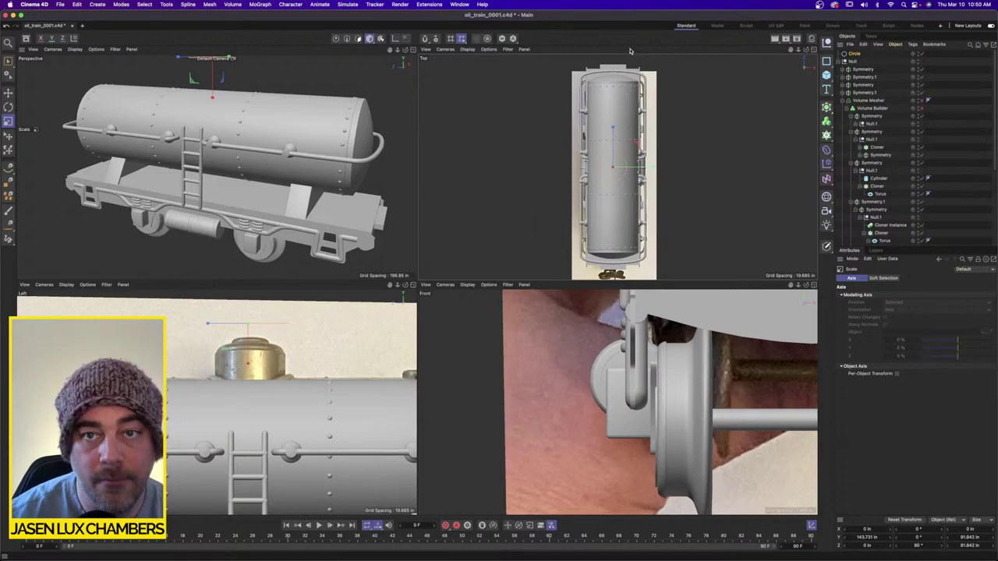
# Make the circle editable and project it onto the tank's surface from the top view using the View mode.
pyautogui.click(194, 4)
pyautogui.moveTo(228, 106)
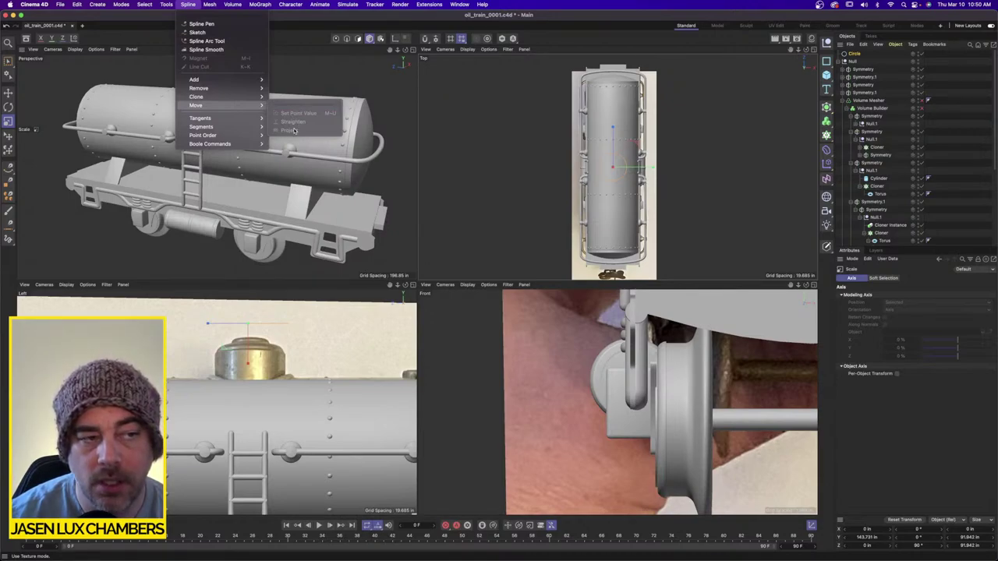
pyautogui.click(832, 249)
pyautogui.click(828, 247)
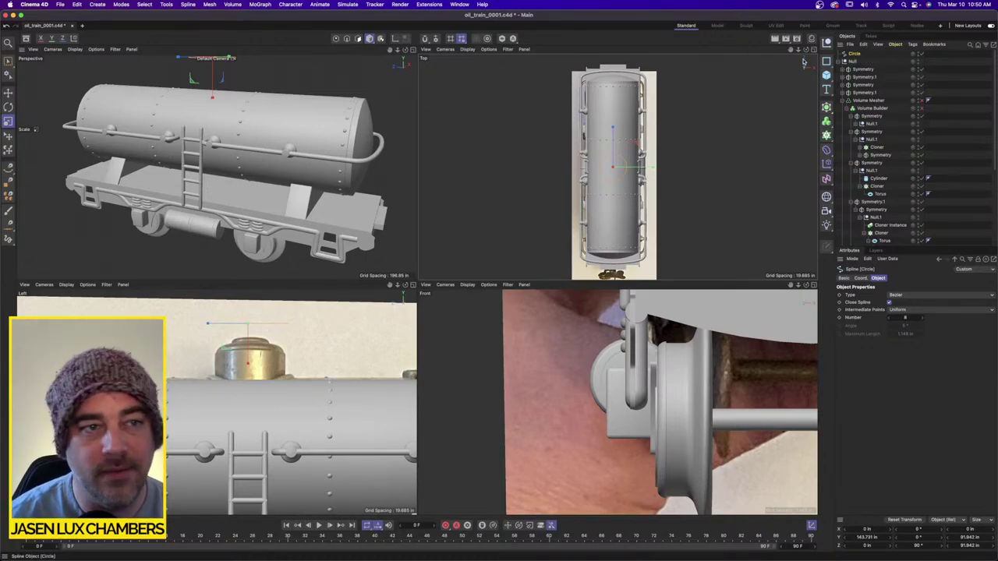
pyautogui.click(188, 4)
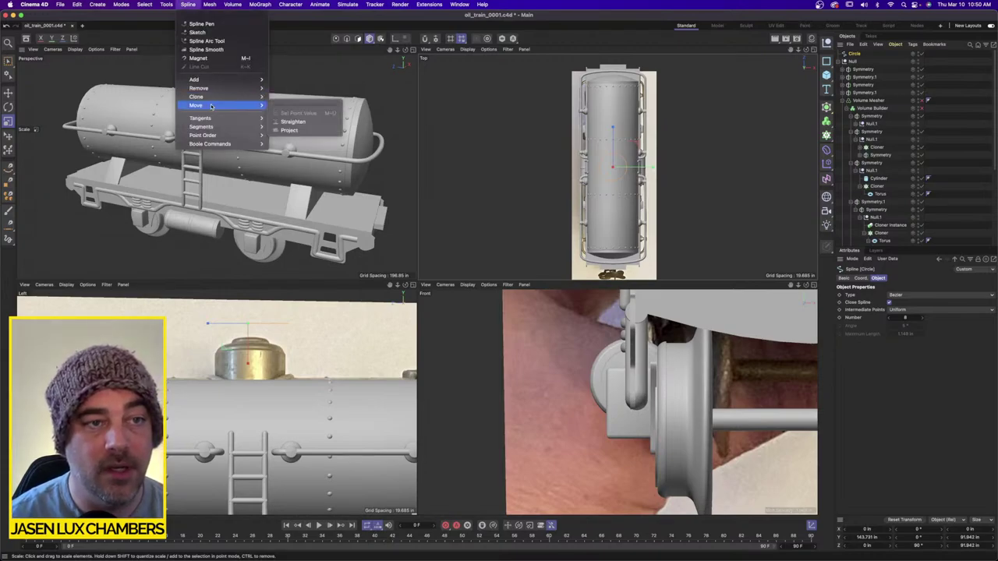
pyautogui.click(304, 131)
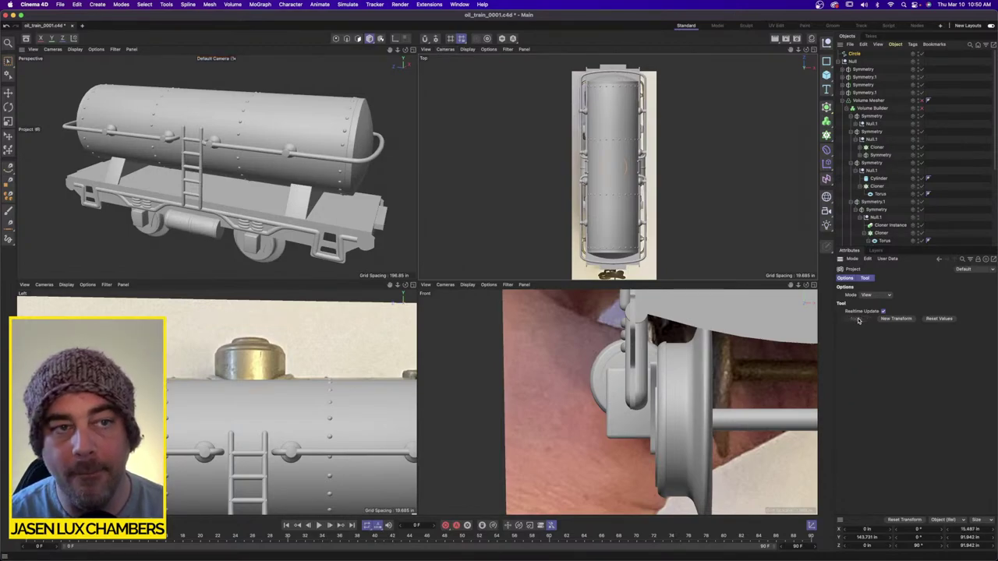
pyautogui.keyDown('alt'); pyautogui.moveTo(312, 137); pyautogui.dragTo(257, 131); pyautogui.keyUp('alt')
pyautogui.scroll(5, 257, 133)
pyautogui.scroll(-1, 257, 134)
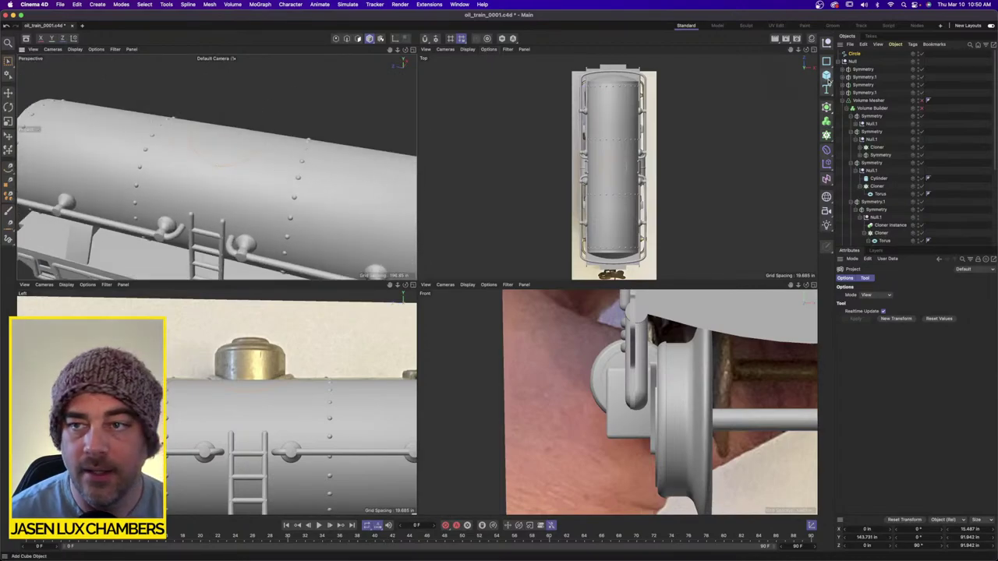
# Add a Sweep generator for the projected circle.
pyautogui.click(826, 74)
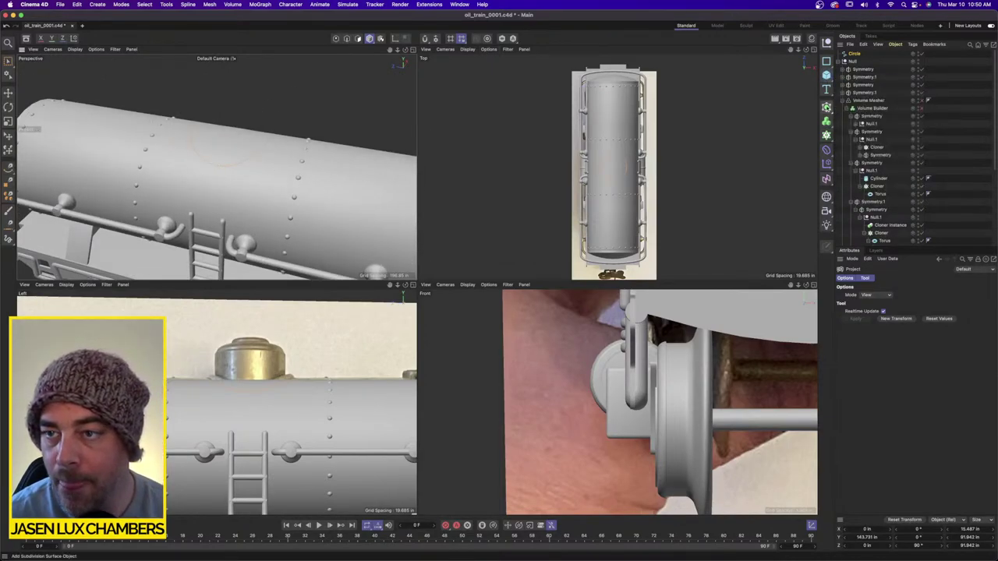
pyautogui.click(827, 105)
pyautogui.click(920, 150)
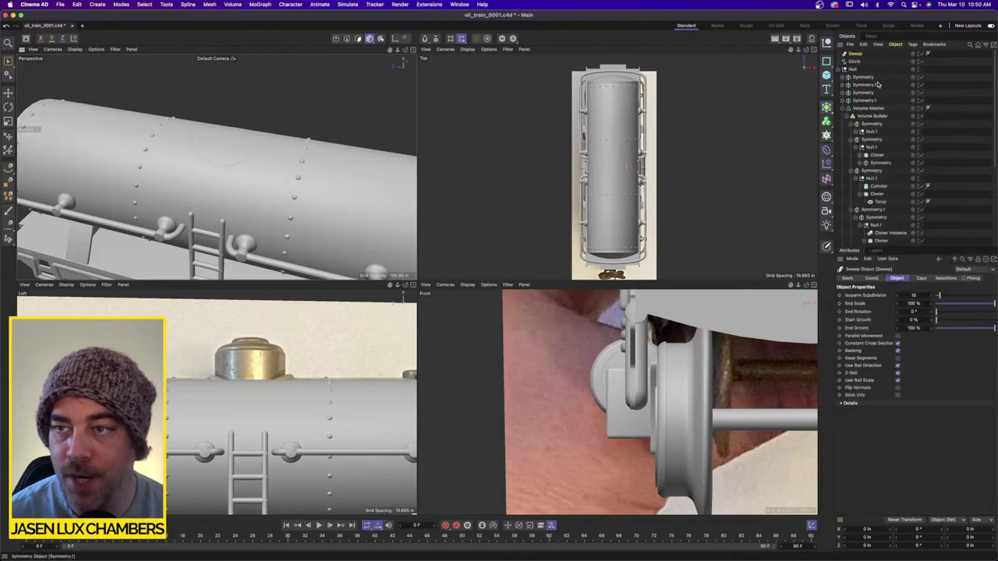
# Add a Rectangle spline, place it with the circle inside the Sweep, and scale it to about 10 in square.
pyautogui.click(826, 61)
pyautogui.click(857, 99)
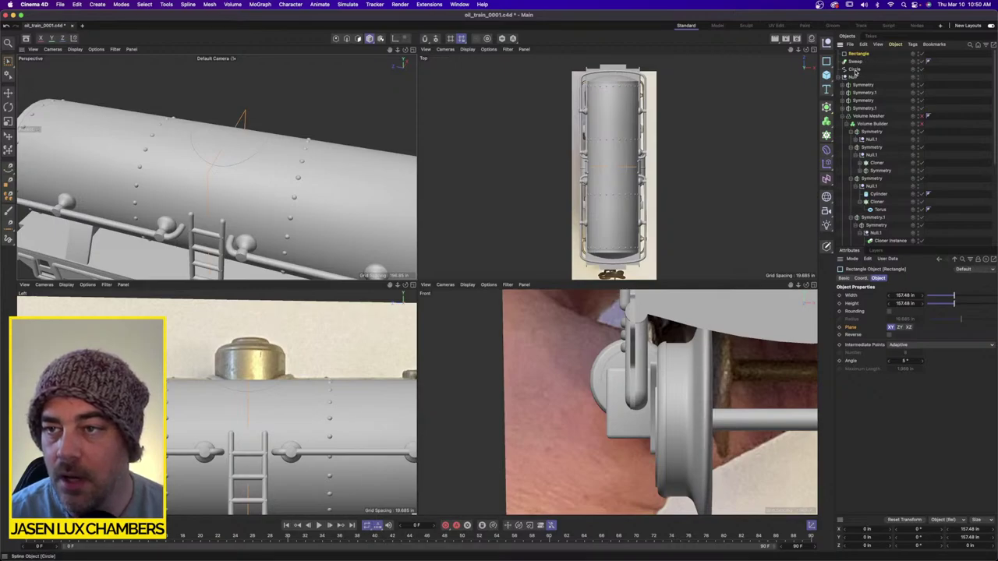
pyautogui.moveTo(860, 54)
pyautogui.mouseDown()
pyautogui.moveTo(871, 67)
pyautogui.moveTo(862, 59)
pyautogui.mouseUp()
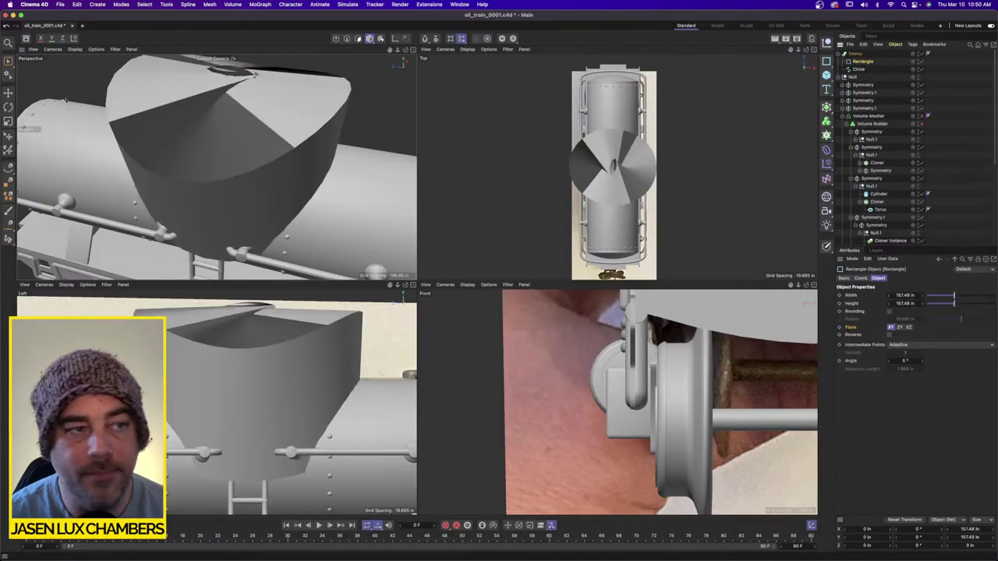
pyautogui.click(9, 123)
pyautogui.moveTo(375, 102); pyautogui.dragTo(109, 154)
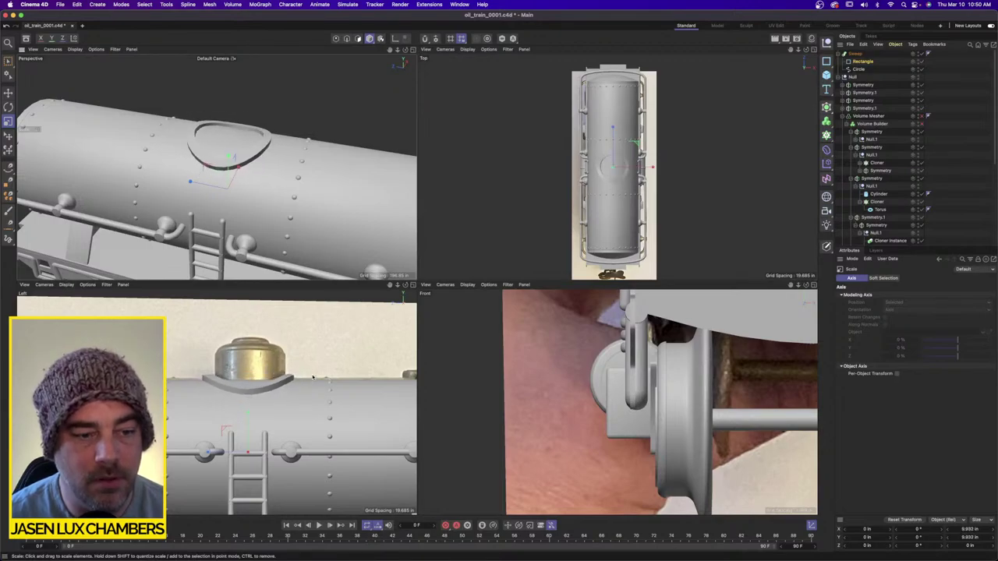
pyautogui.moveTo(313, 377); pyautogui.dragTo(294, 351)
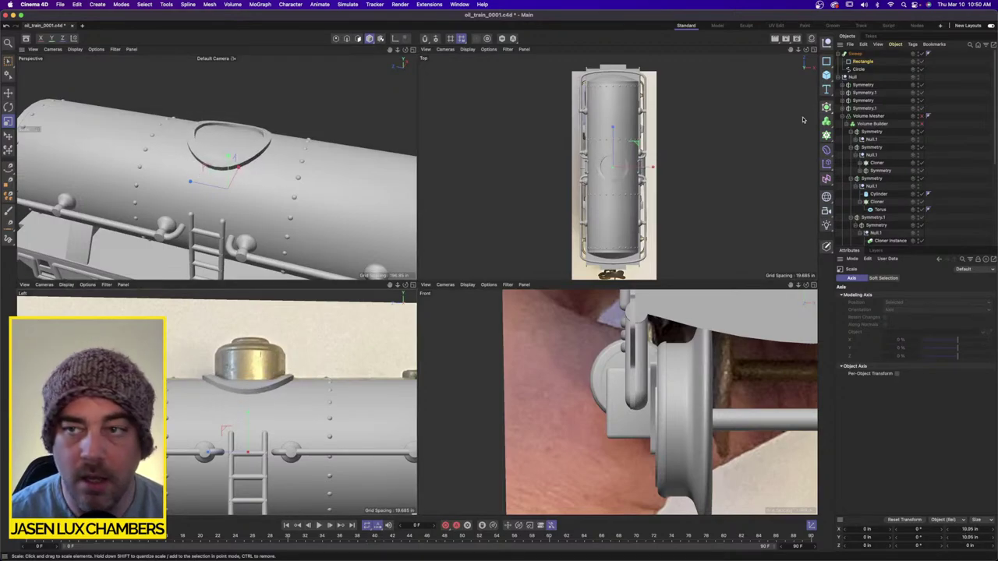
# Enable rounding on the Sweep's rectangle profile and check the dome's base rim on the tank.
pyautogui.click(857, 62)
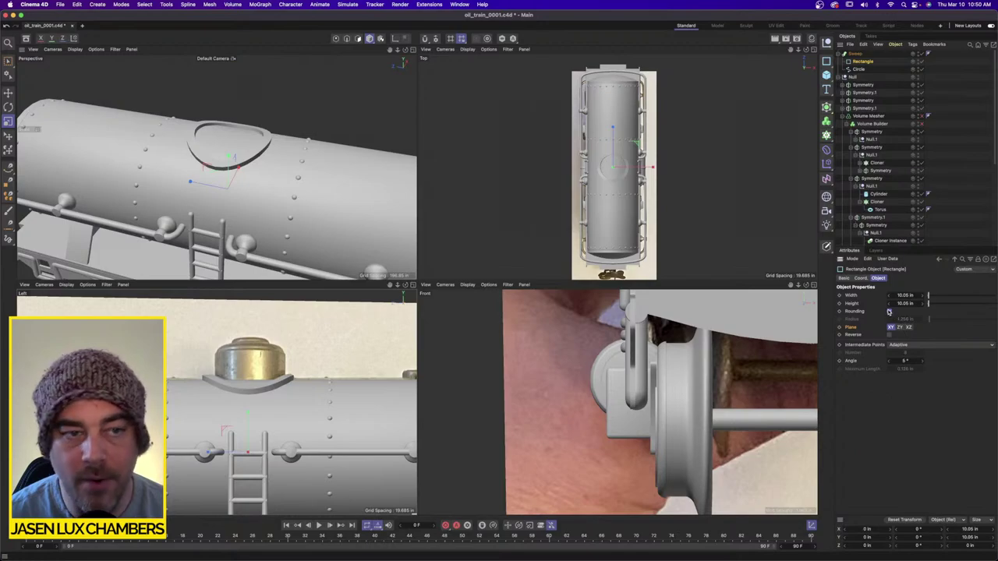
pyautogui.click(889, 311)
pyautogui.moveTo(234, 156)
pyautogui.keyDown('alt'); pyautogui.mouseDown()
pyautogui.moveTo(310, 132)
pyautogui.moveTo(247, 161)
pyautogui.mouseUp(); pyautogui.keyUp('alt')
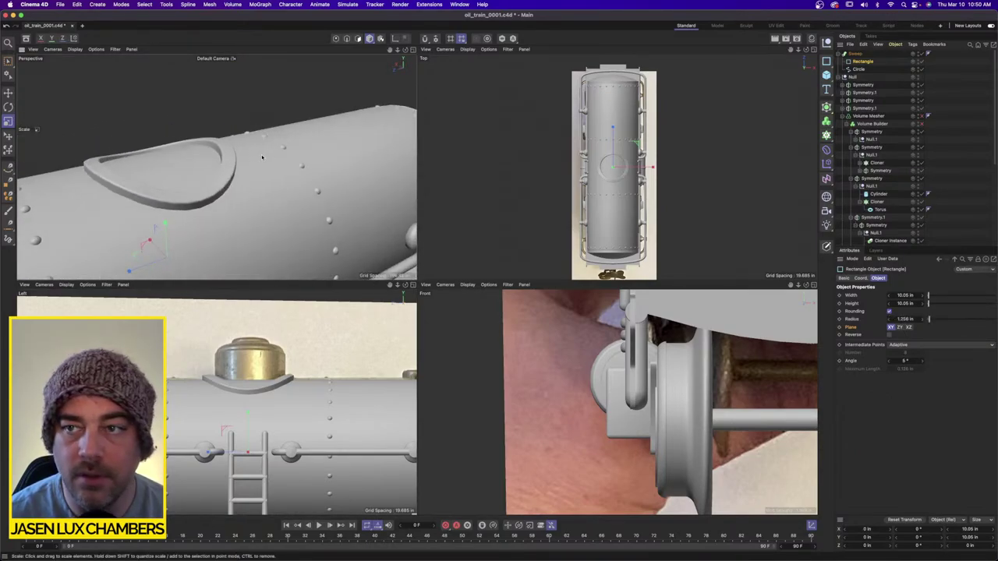
pyautogui.click(856, 53)
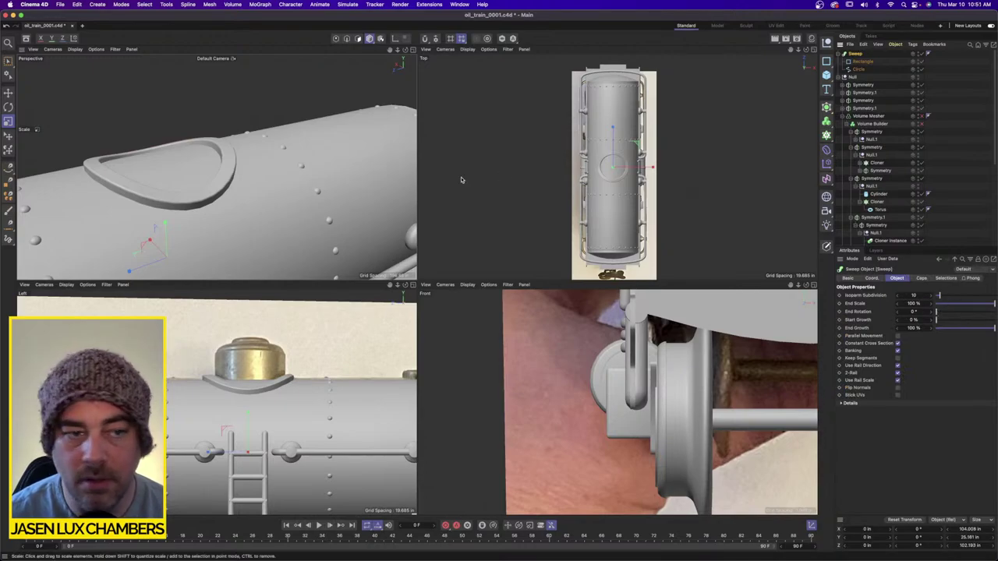
pyautogui.press('o')
pyautogui.click(939, 157)
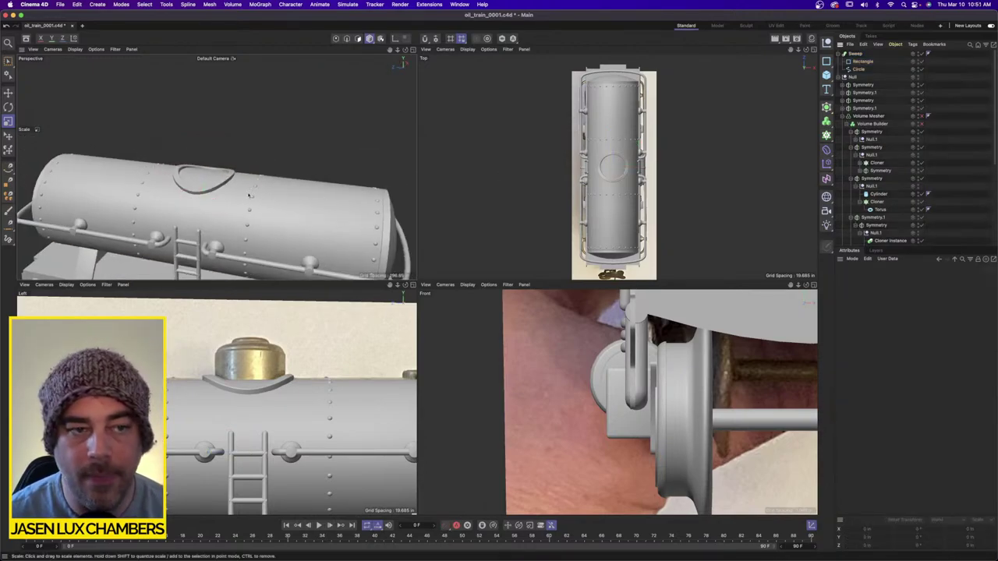
pyautogui.keyDown('alt'); pyautogui.moveTo(273, 155); pyautogui.dragTo(258, 163); pyautogui.keyUp('alt')
pyautogui.scroll(-5, 258, 163)
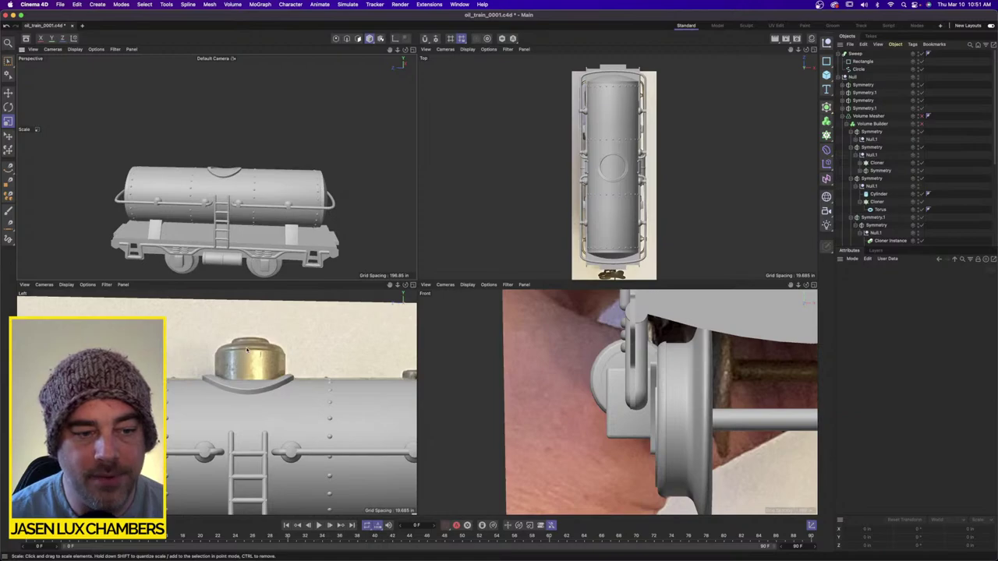
# Add a Cylinder centred on the dome's circle with X at 0, then take it out to the top of the hierarchy.
pyautogui.scroll(2, 256, 355)
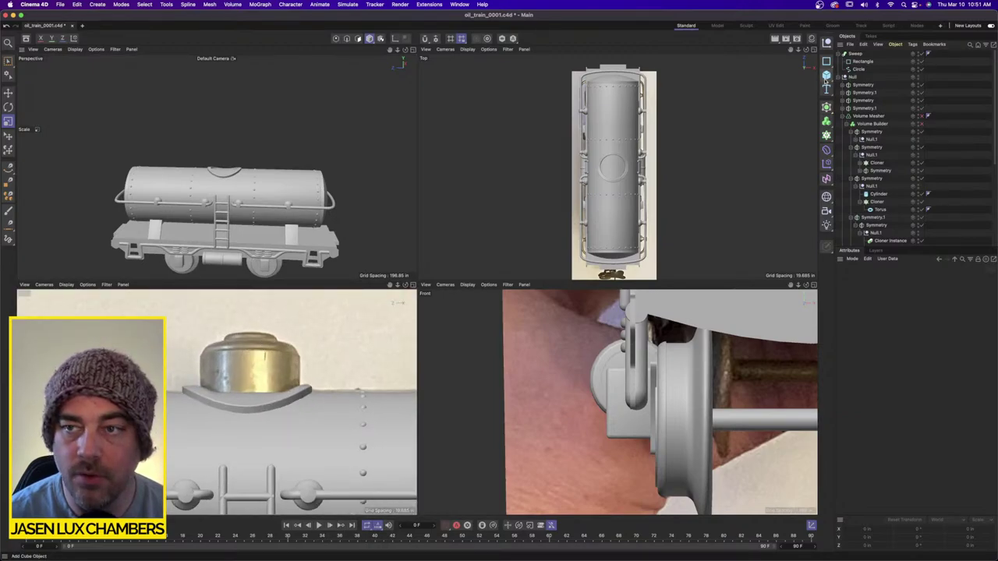
pyautogui.moveTo(826, 76); pyautogui.dragTo(869, 81)
pyautogui.click(893, 85)
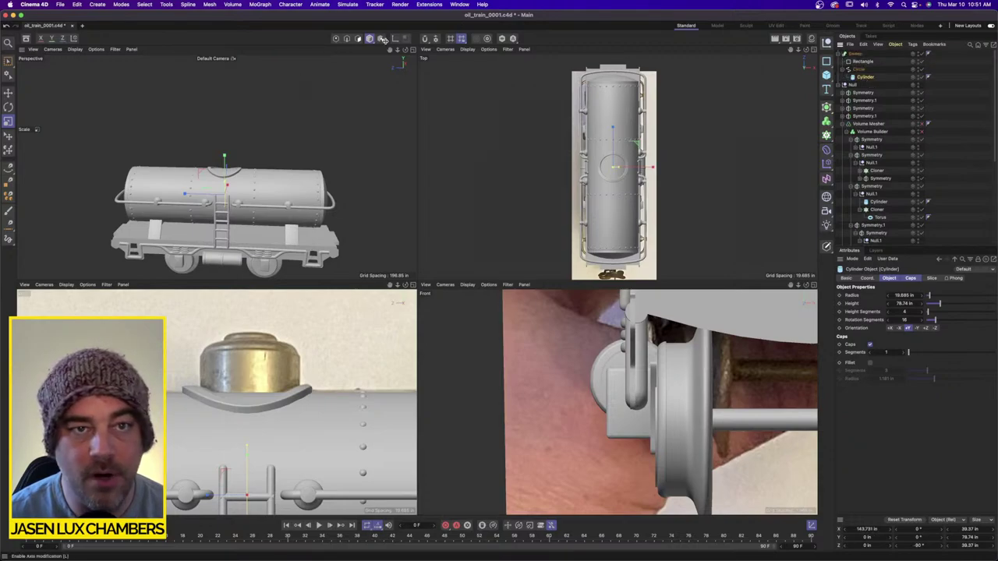
pyautogui.doubleClick(876, 530)
pyautogui.write('0')
pyautogui.press('Return')
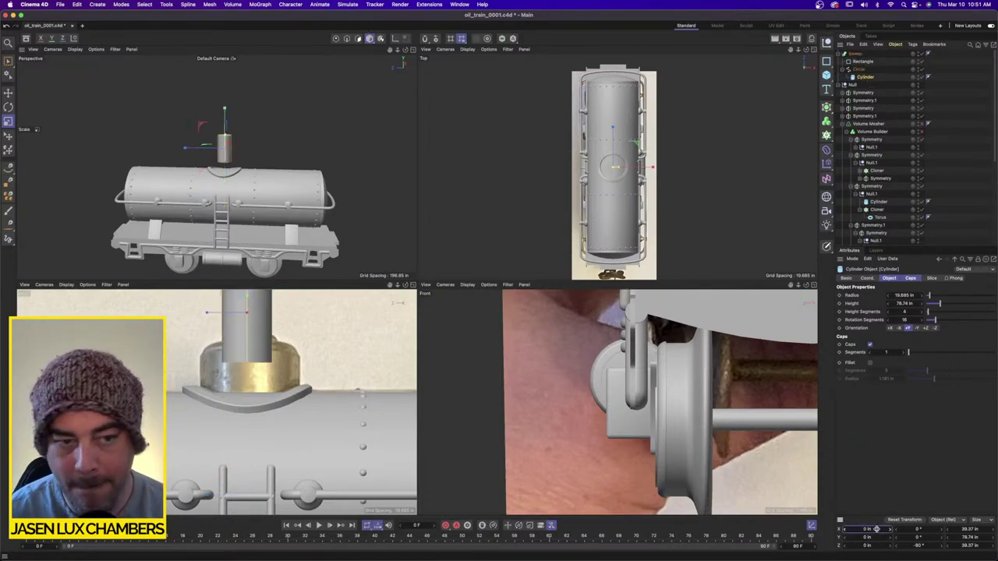
pyautogui.moveTo(870, 79); pyautogui.dragTo(870, 51)
# Lower the cylinder to Y about 89.8 in, size it to about 44.6 in radius by 36.3 in high, and set 32 rotation segments.
pyautogui.press('e')
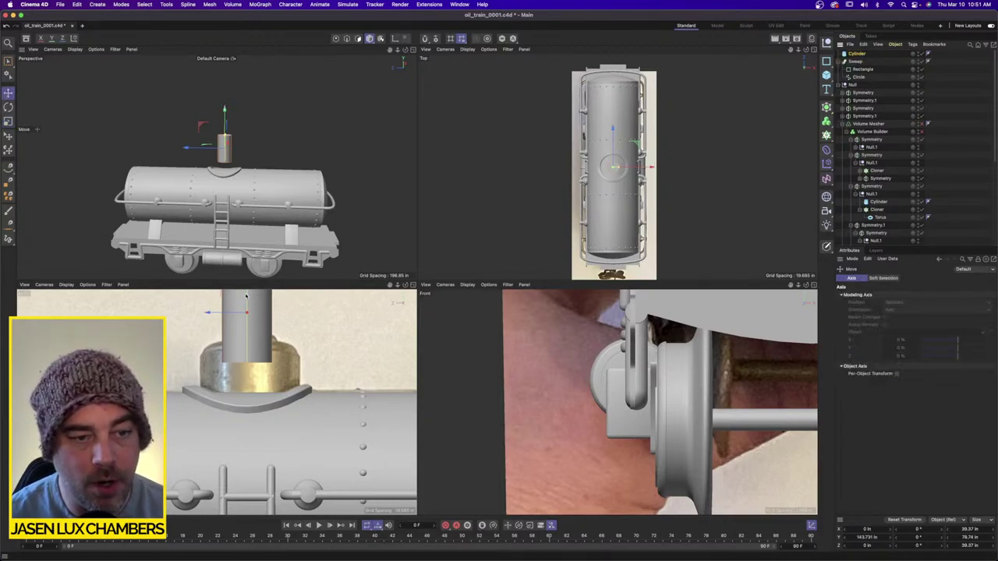
pyautogui.moveTo(246, 306); pyautogui.dragTo(249, 340)
pyautogui.scroll(4, 236, 344)
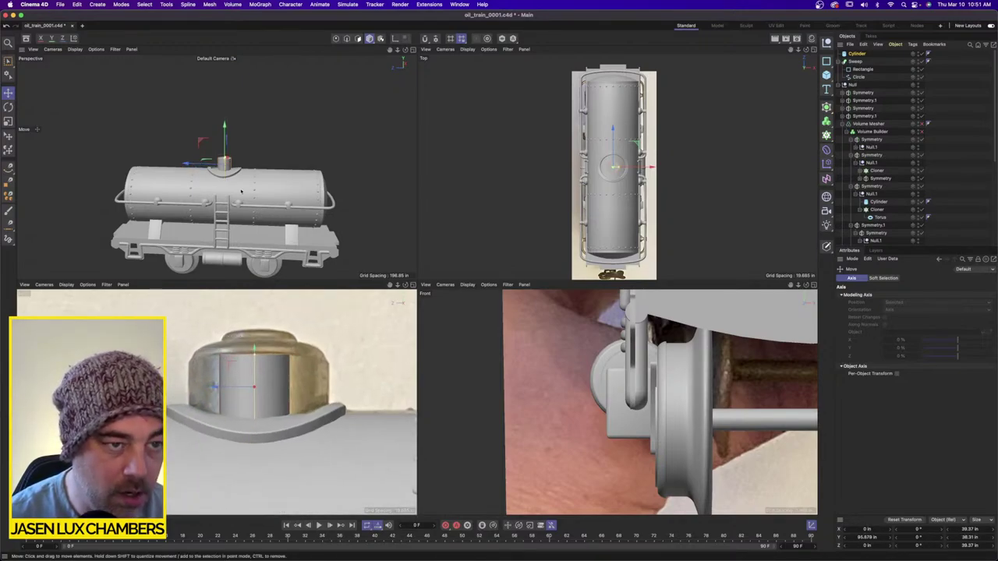
pyautogui.keyDown('alt'); pyautogui.moveTo(208, 117); pyautogui.dragTo(218, 141); pyautogui.keyUp('alt')
pyautogui.scroll(5, 220, 139)
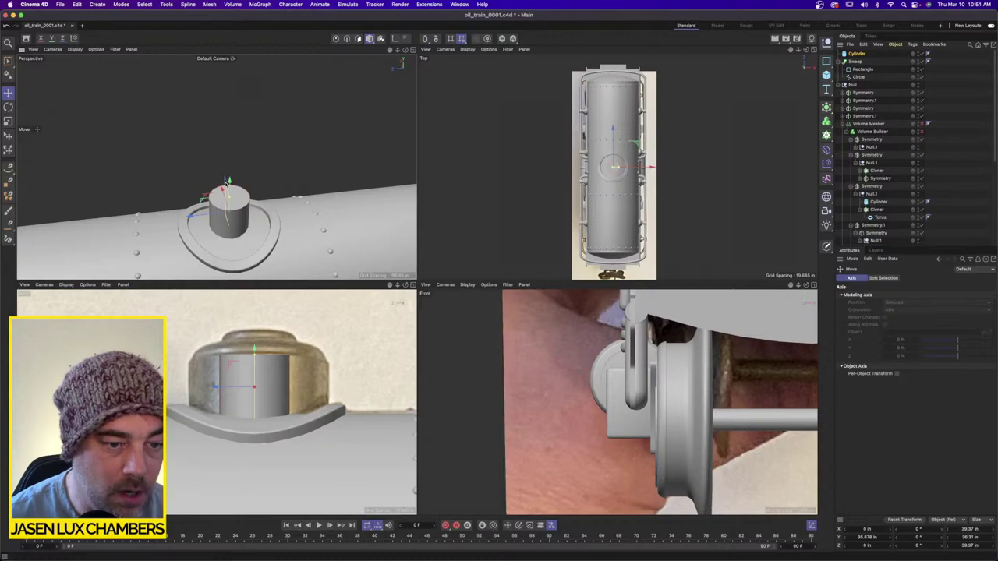
pyautogui.moveTo(226, 184); pyautogui.dragTo(301, 125)
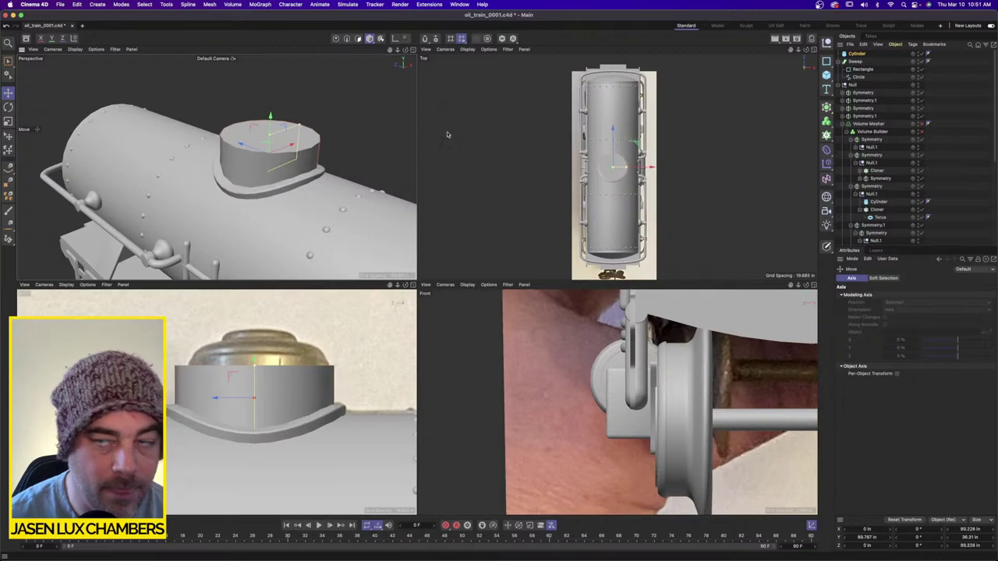
pyautogui.click(856, 54)
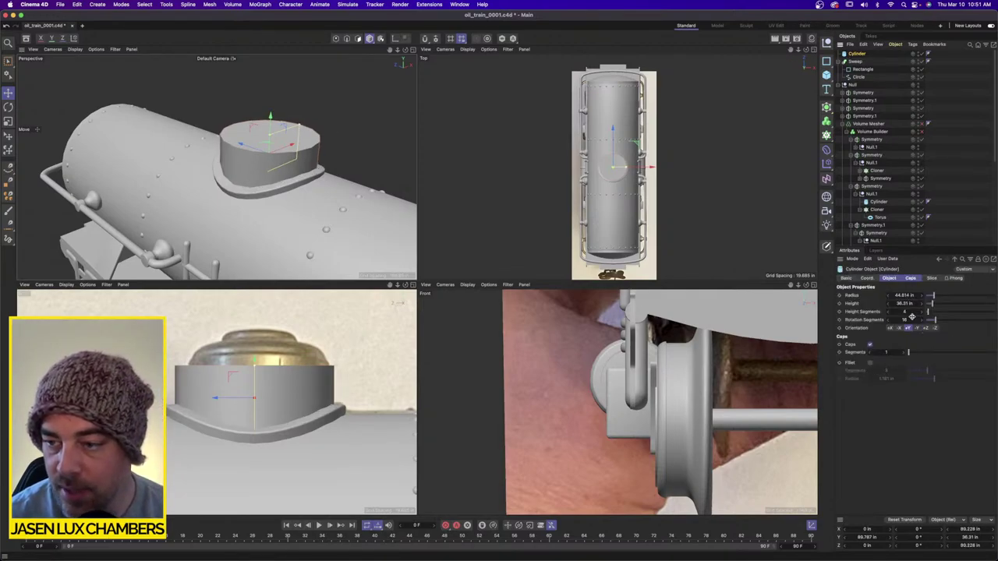
pyautogui.click(912, 318)
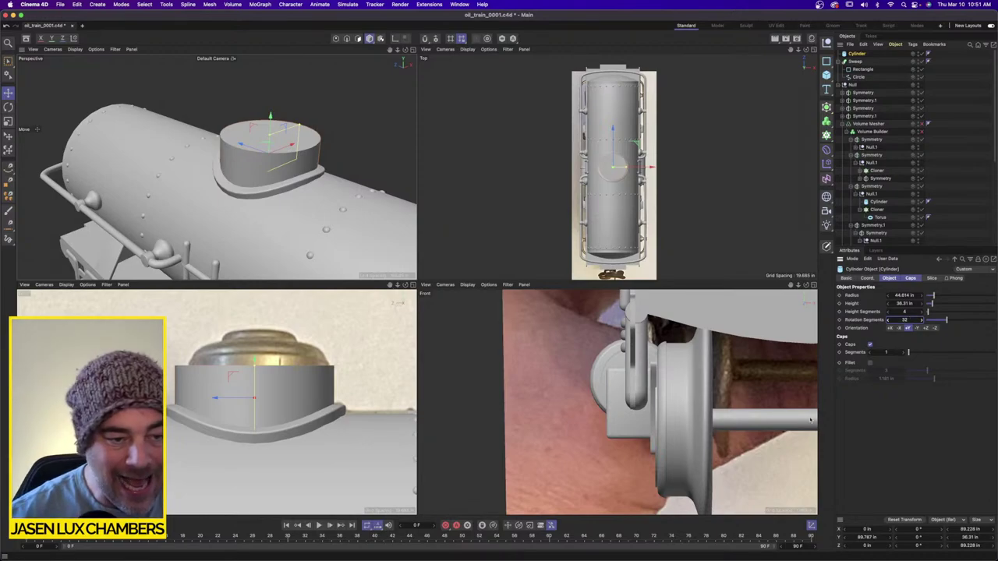
# Trace half of the dome cap's profile in the side view with the Spline Pen, from the top centre to the outer edge.
pyautogui.scroll(3, 265, 338)
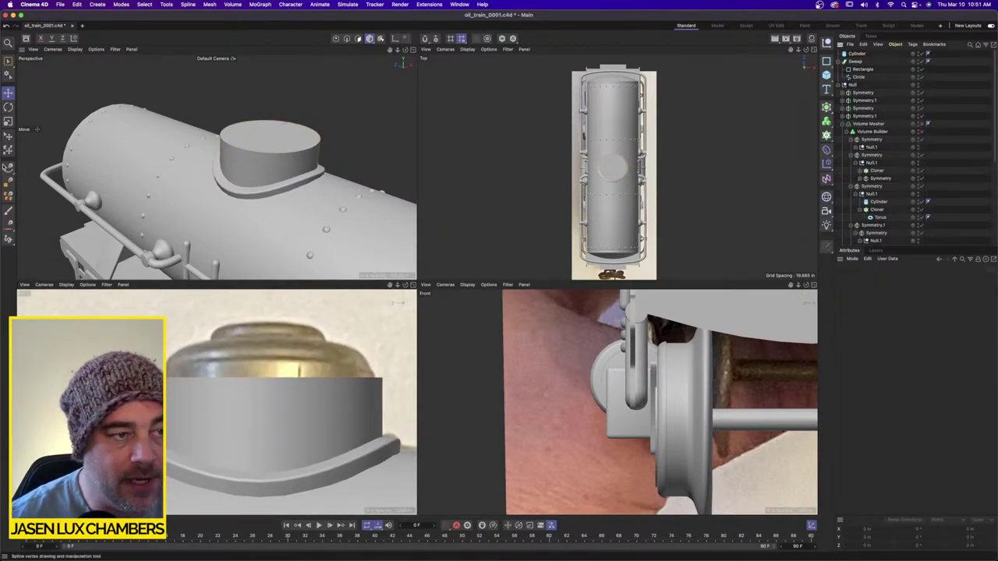
pyautogui.moveTo(8, 168); pyautogui.dragTo(35, 174)
pyautogui.scroll(3, 282, 339)
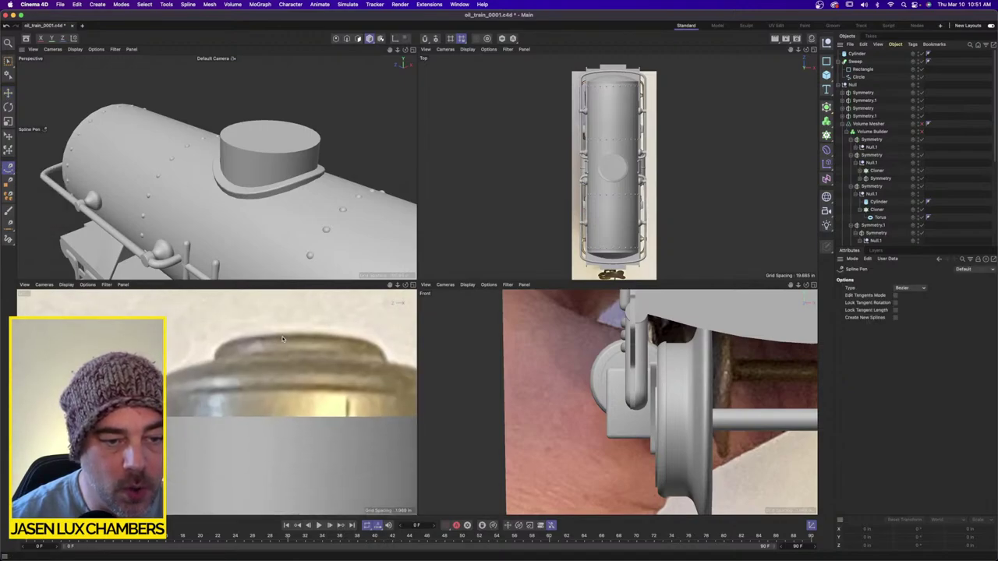
pyautogui.click(299, 336)
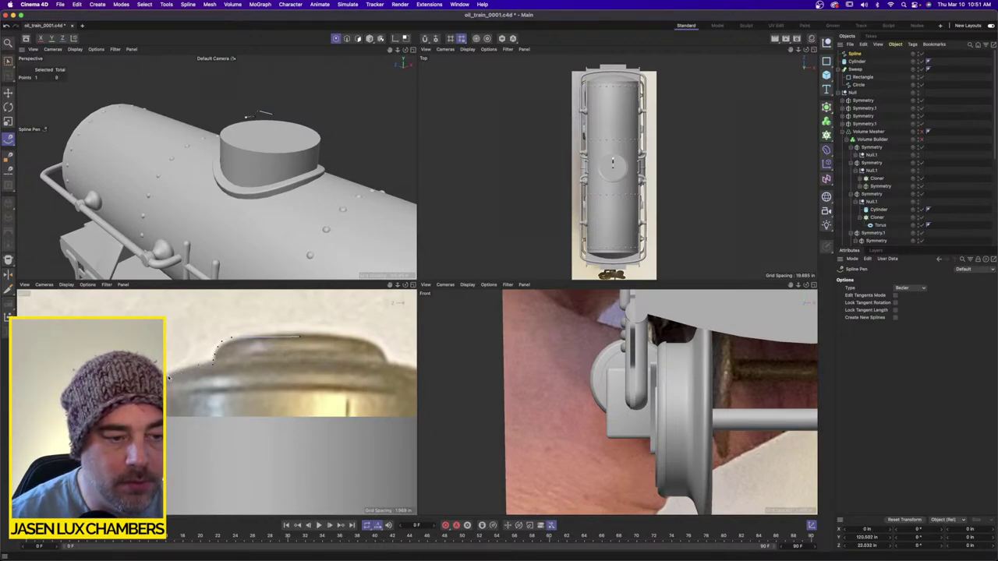
pyautogui.scroll(5, 152, 394)
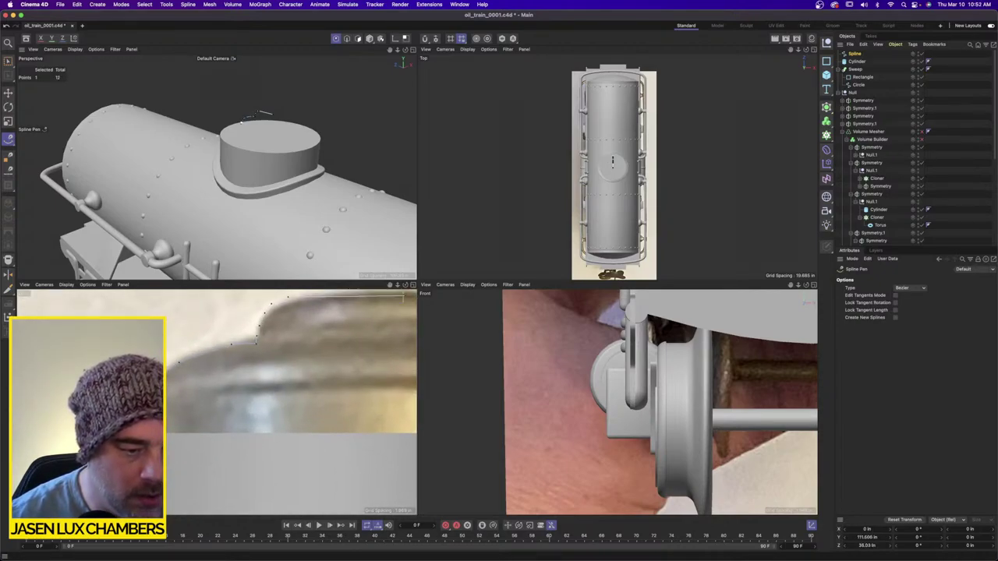
pyautogui.click(179, 363)
pyautogui.scroll(-5, 202, 396)
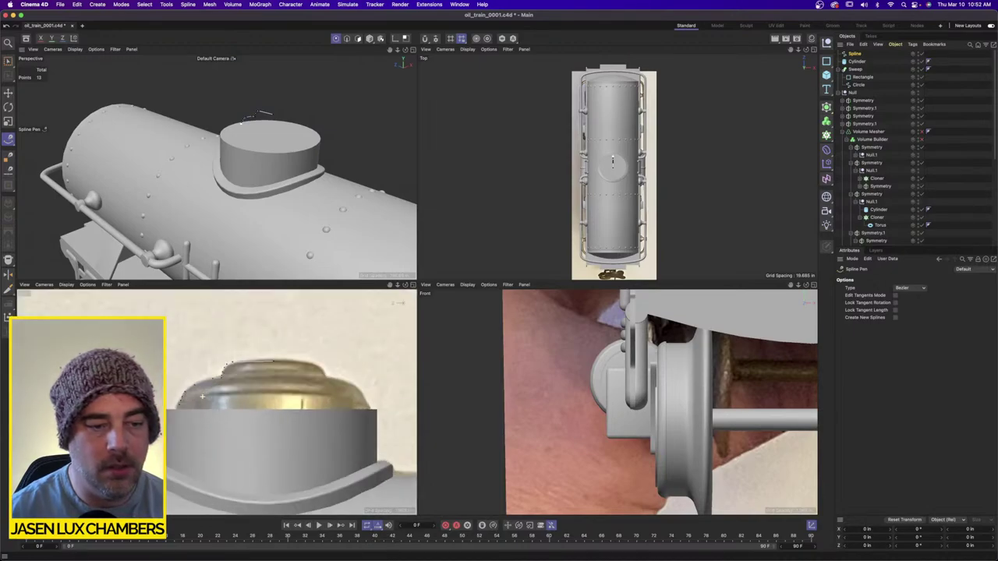
pyautogui.press('Escape')
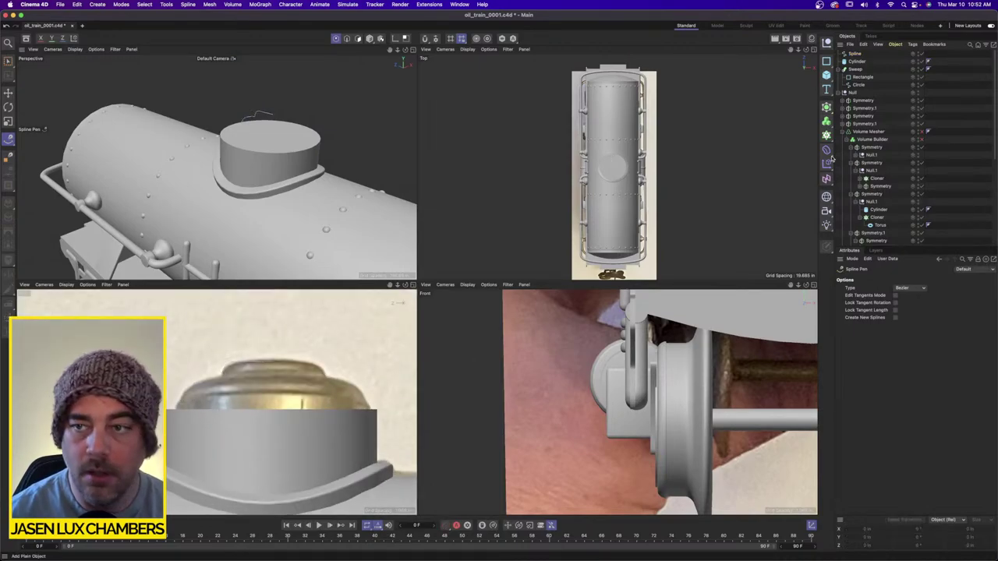
# Add a Lathe generator around the dome cap's profile spline and set the spline's type to B-Spline.
pyautogui.click(826, 108)
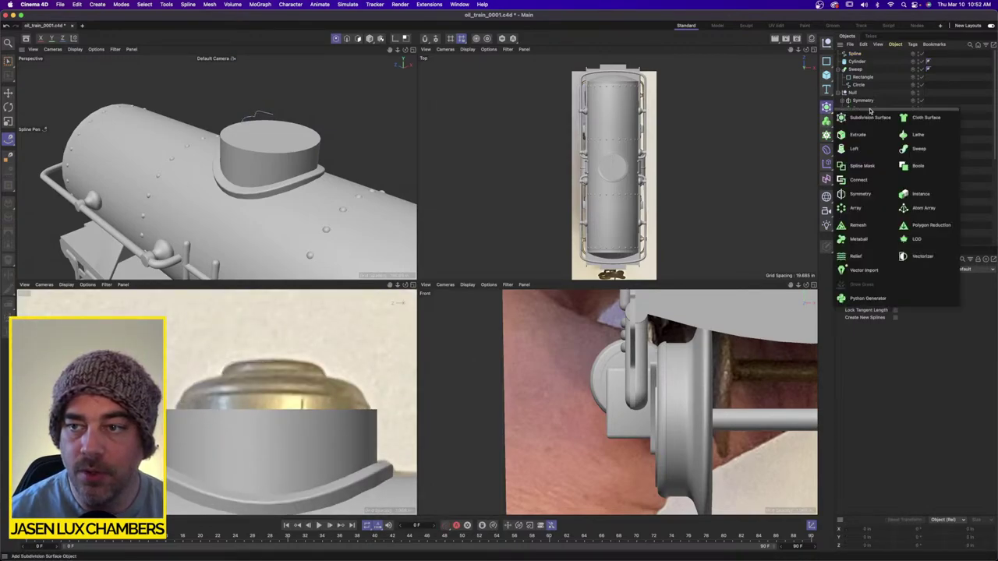
pyautogui.click(918, 134)
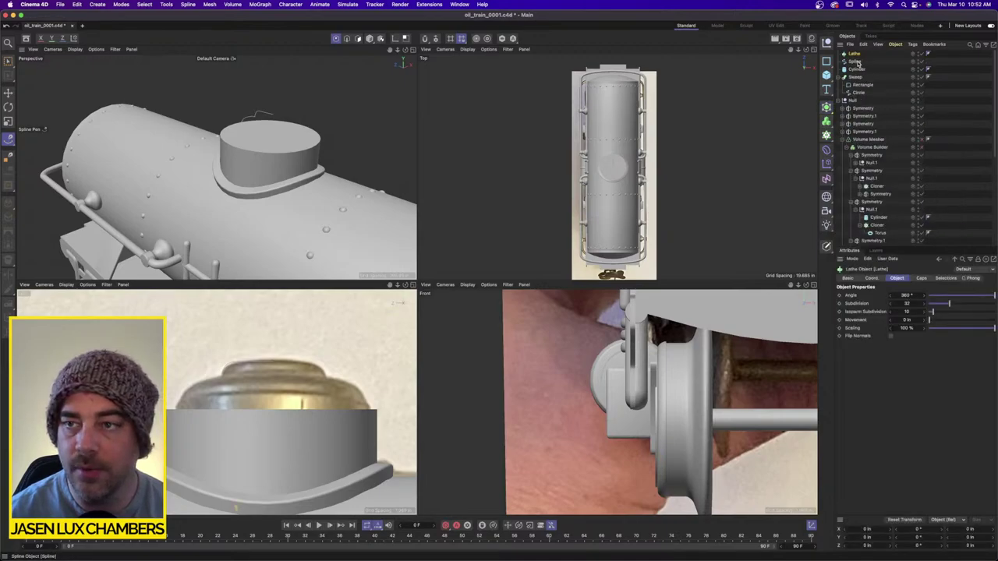
pyautogui.moveTo(857, 62); pyautogui.dragTo(855, 54)
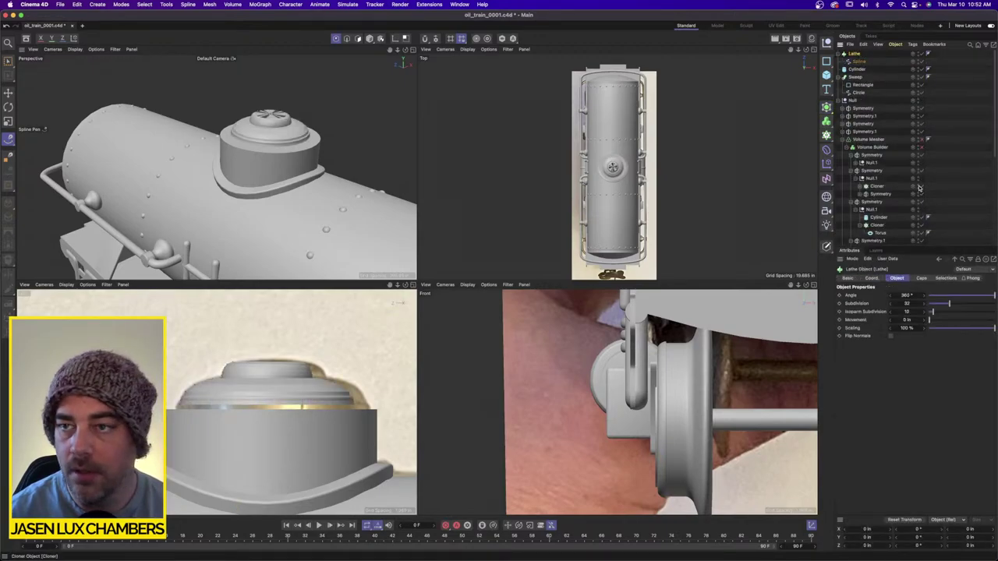
pyautogui.click(858, 60)
pyautogui.click(913, 296)
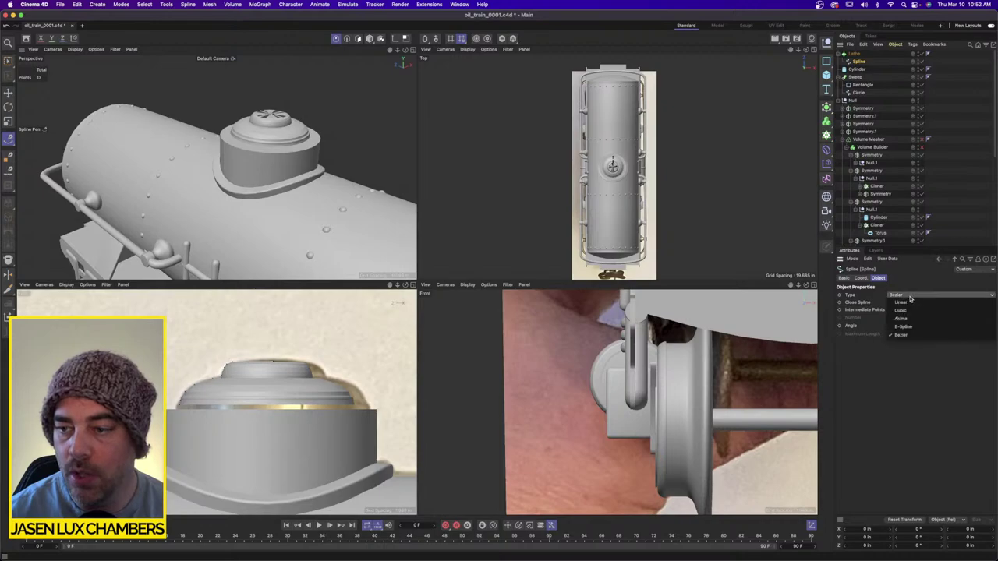
pyautogui.click(925, 326)
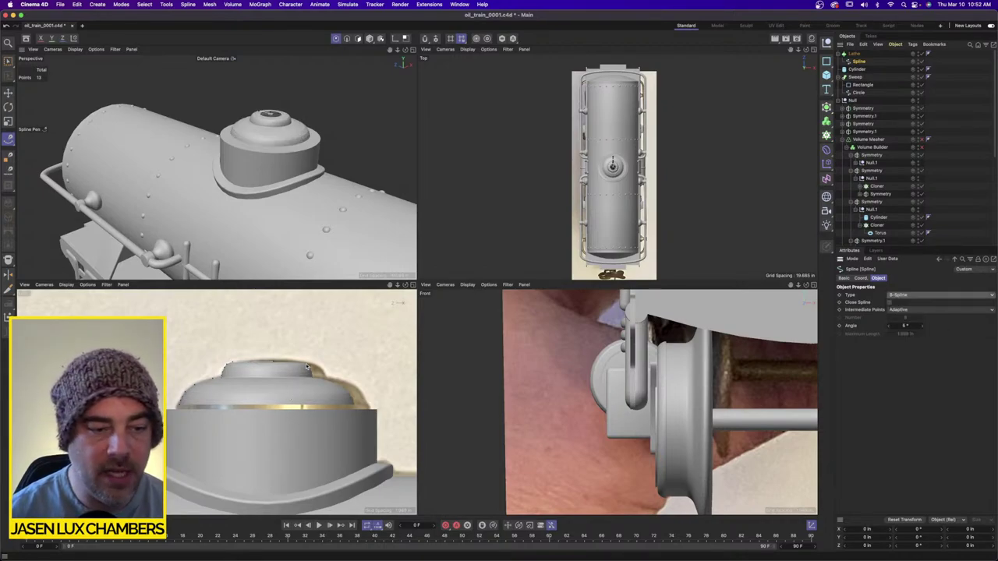
pyautogui.scroll(5, 307, 366)
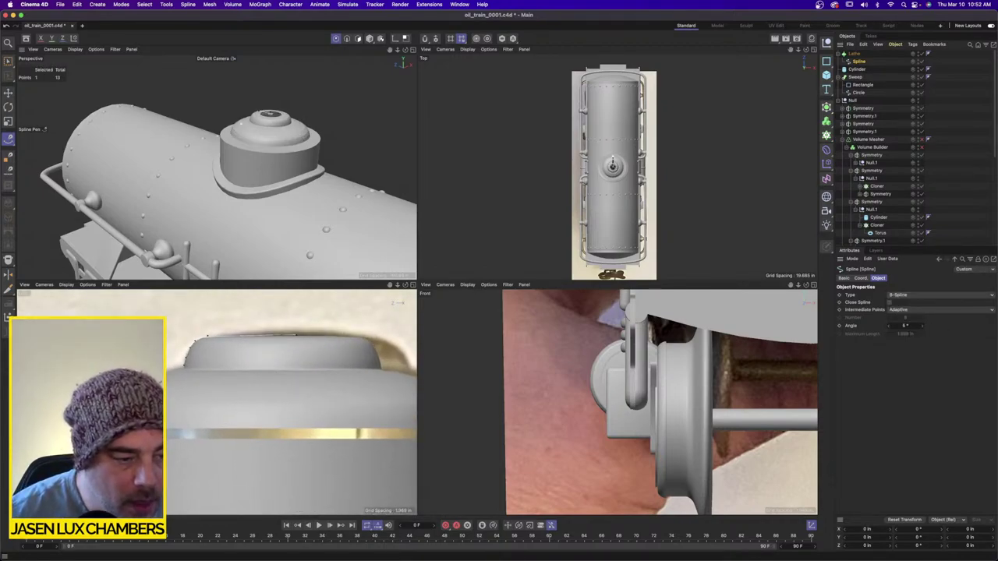
pyautogui.click(8, 93)
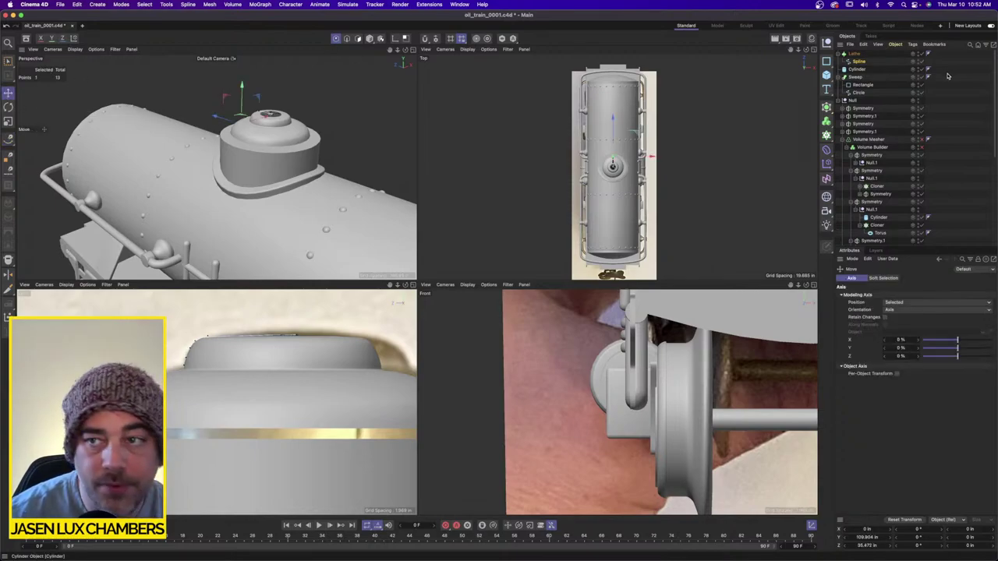
pyautogui.click(883, 58)
pyautogui.click(884, 60)
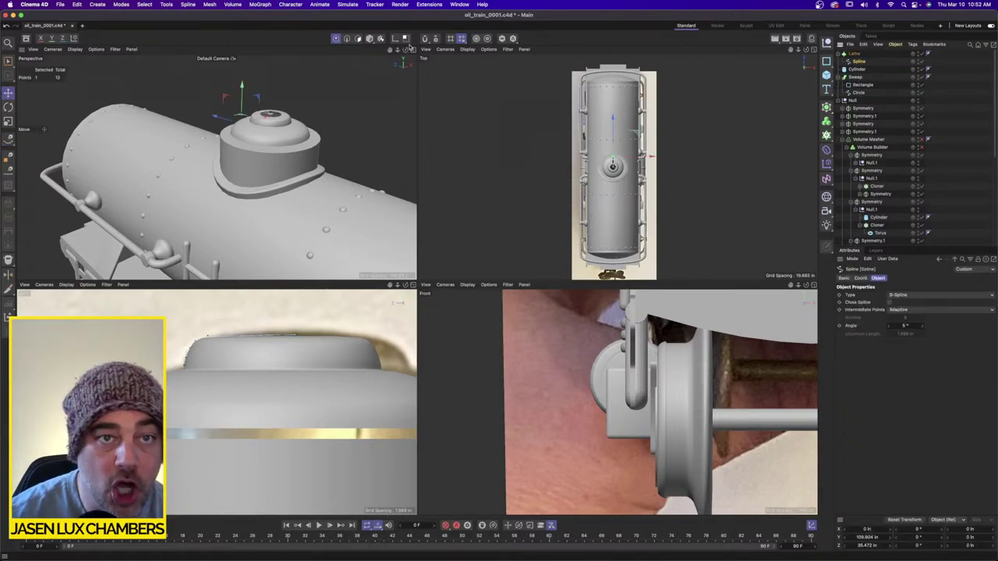
pyautogui.click(371, 39)
pyautogui.click(860, 93)
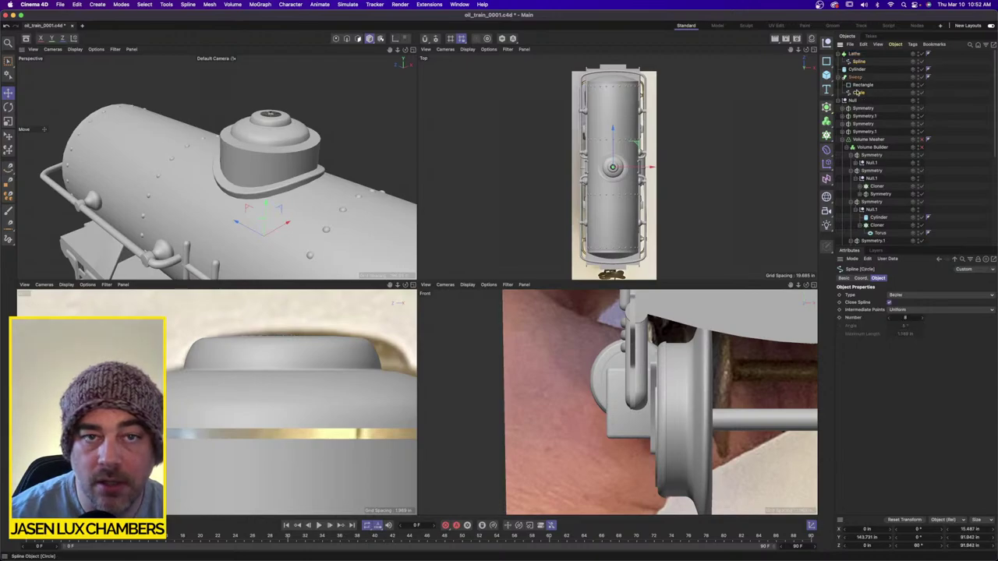
pyautogui.click(8, 107)
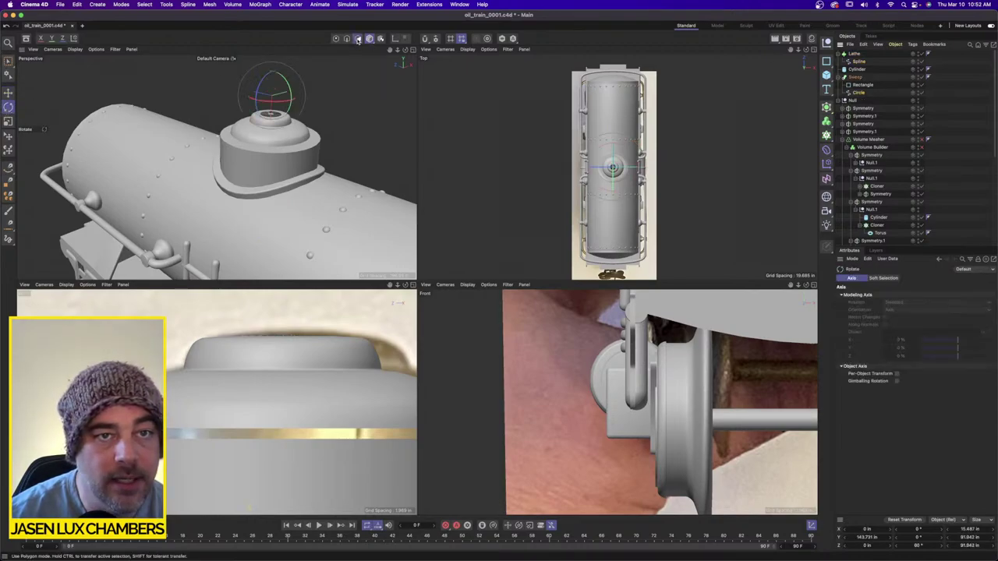
pyautogui.click(185, 428)
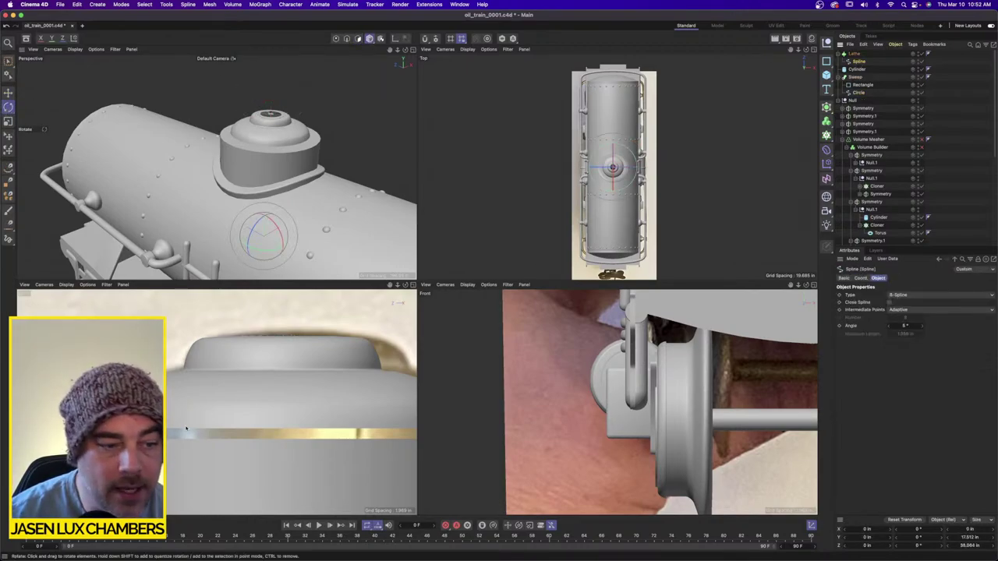
# Select the topmost points of the dome cap's profile spline and flatten them to the same height.
pyautogui.click(336, 38)
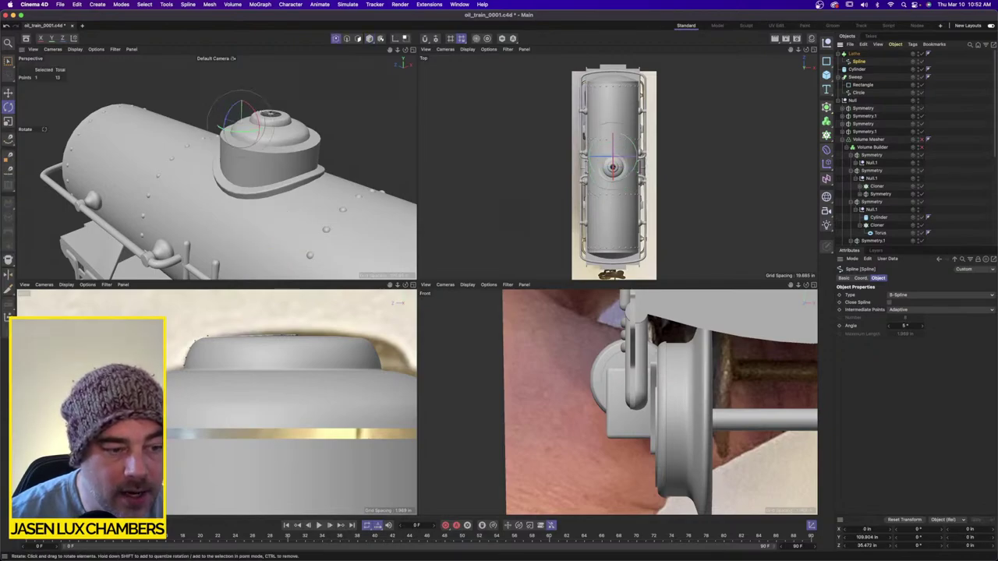
pyautogui.press('e')
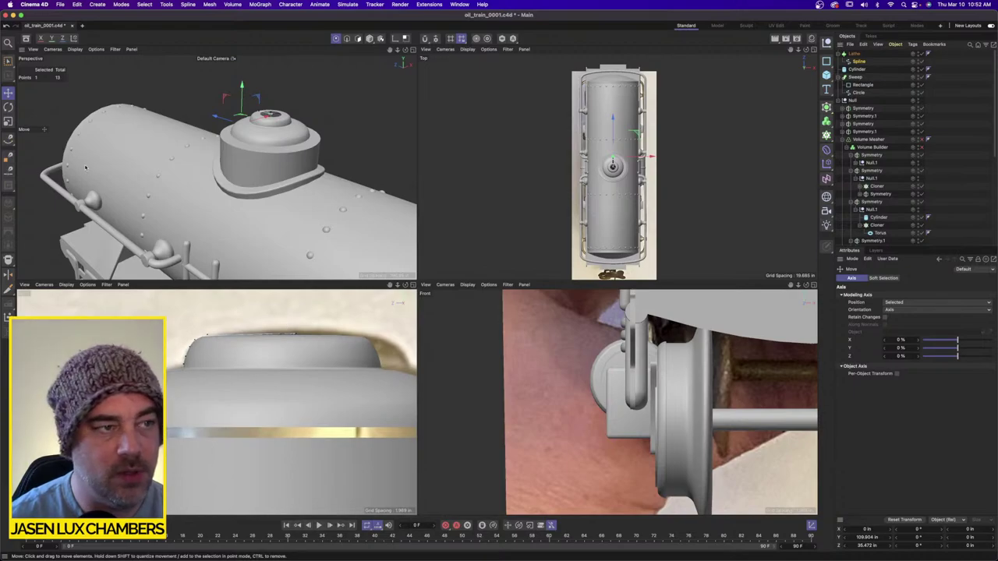
pyautogui.moveTo(8, 61)
pyautogui.mouseDown()
pyautogui.moveTo(10, 79)
pyautogui.moveTo(52, 85)
pyautogui.mouseUp()
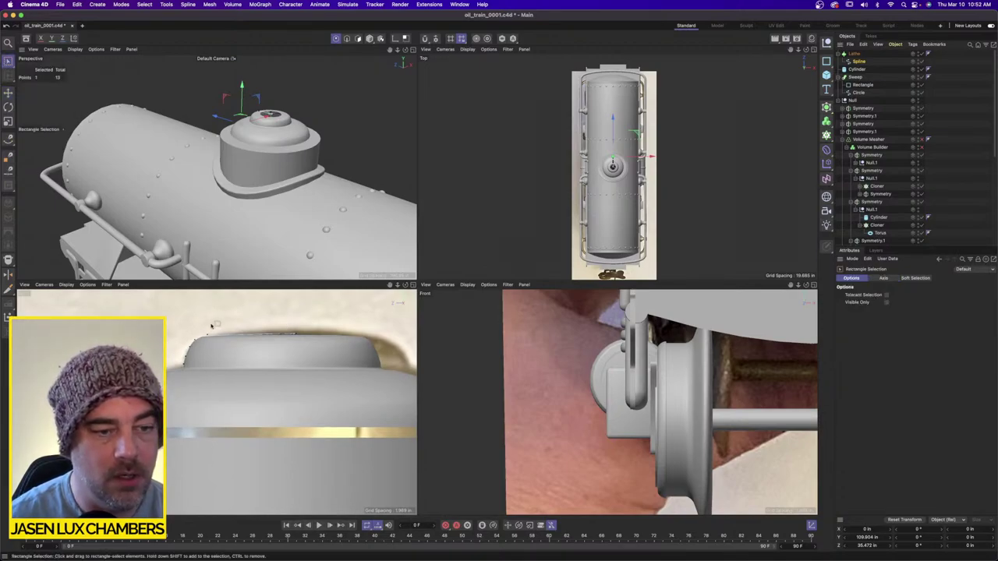
pyautogui.moveTo(207, 332); pyautogui.dragTo(306, 348)
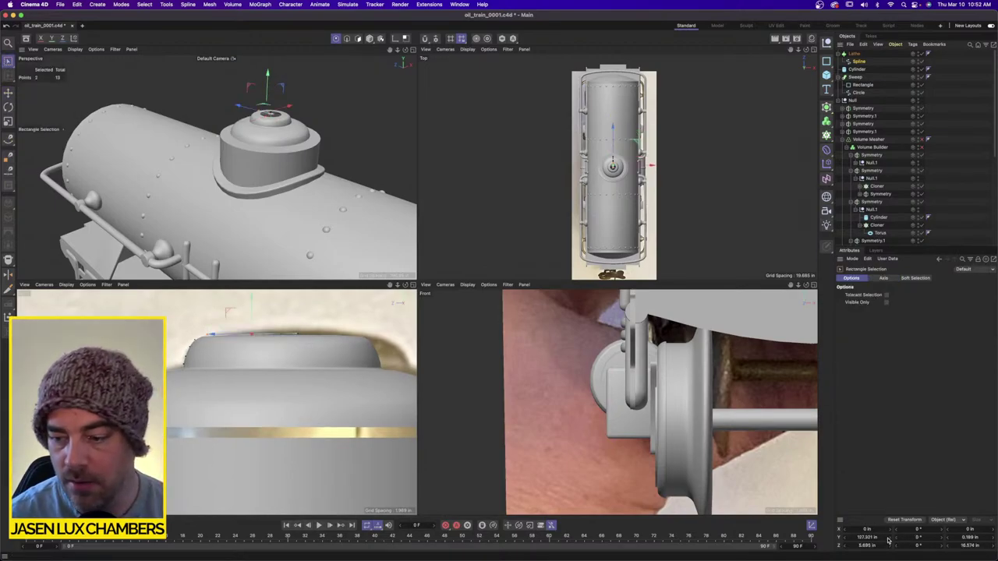
pyautogui.doubleClick(971, 537)
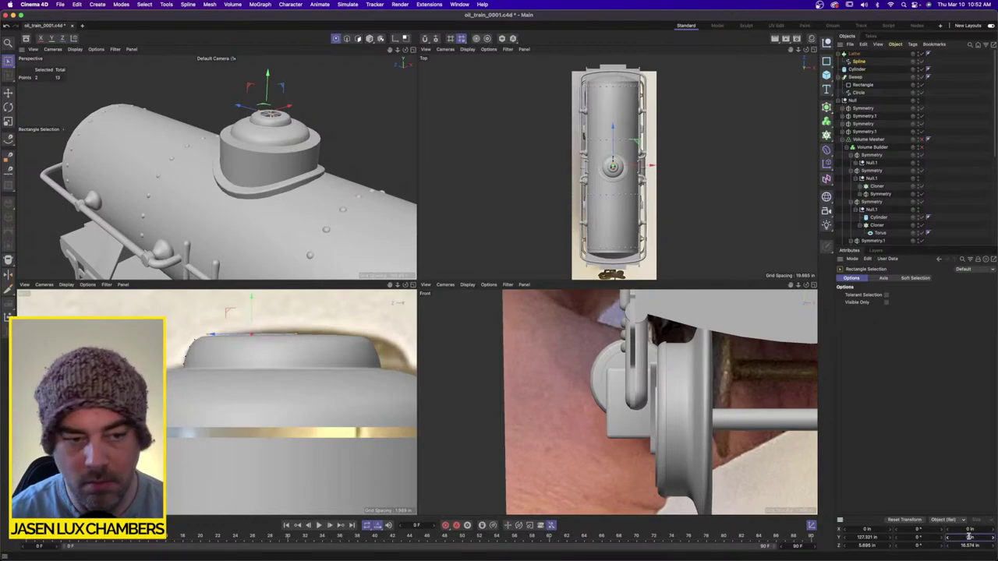
# Move the cap profile's innermost top point to the lathe's centre axis to close the hole in the dome cap.
pyautogui.moveTo(317, 319); pyautogui.dragTo(271, 347)
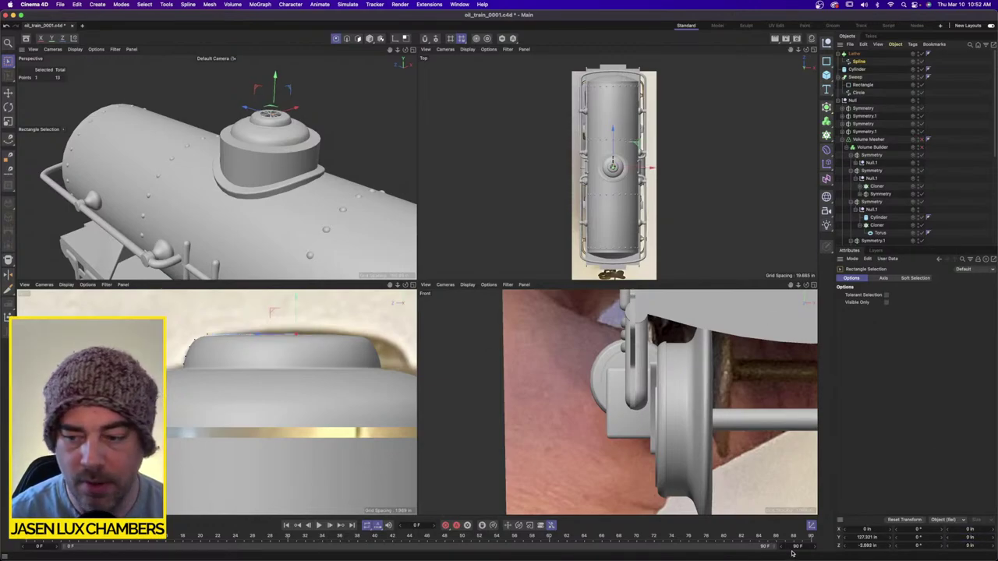
pyautogui.keyDown('alt'); pyautogui.moveTo(336, 109); pyautogui.dragTo(309, 148); pyautogui.keyUp('alt')
pyautogui.scroll(5, 309, 148)
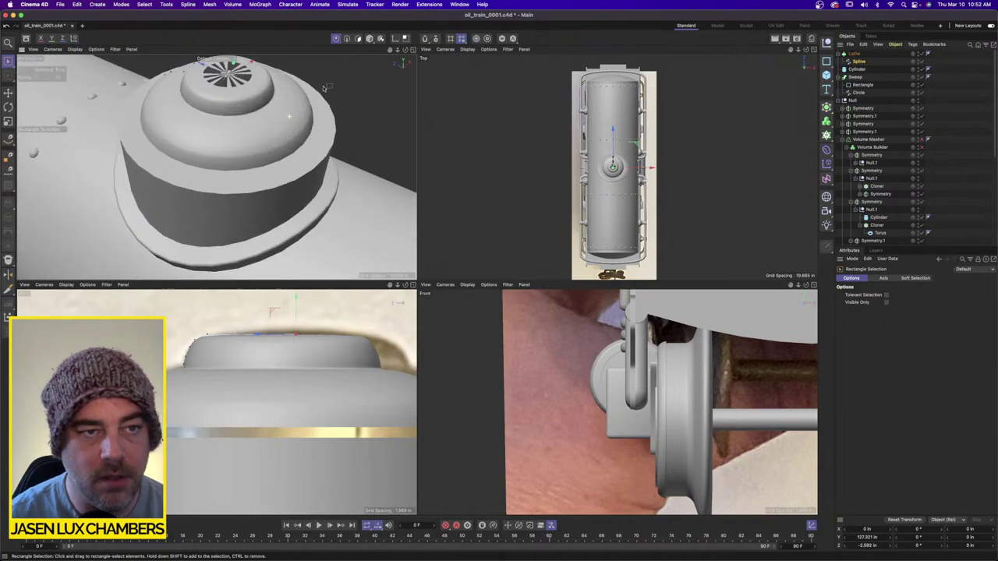
pyautogui.keyDown('alt'); pyautogui.moveTo(248, 82); pyautogui.dragTo(290, 142, button='middle'); pyautogui.keyUp('alt')
pyautogui.scroll(3, 290, 142)
pyautogui.moveTo(248, 129); pyautogui.dragTo(238, 120)
pyautogui.click(928, 185)
pyautogui.keyDown('alt'); pyautogui.moveTo(241, 169); pyautogui.dragTo(269, 133); pyautogui.keyUp('alt')
pyautogui.keyDown('alt'); pyautogui.moveTo(269, 133); pyautogui.dragTo(208, 144, button='right'); pyautogui.keyUp('alt')
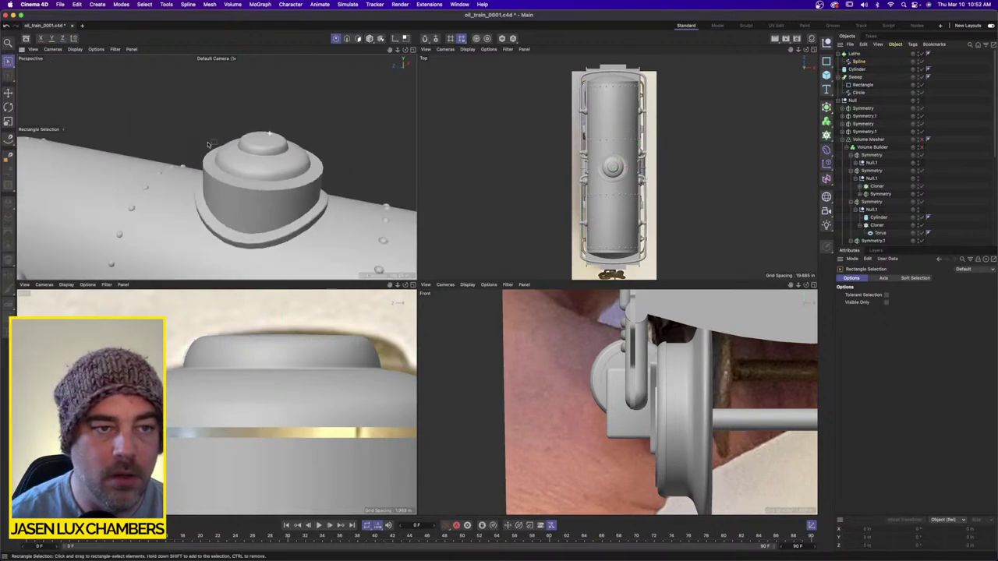
pyautogui.keyDown('alt'); pyautogui.moveTo(208, 144); pyautogui.dragTo(302, 135); pyautogui.keyUp('alt')
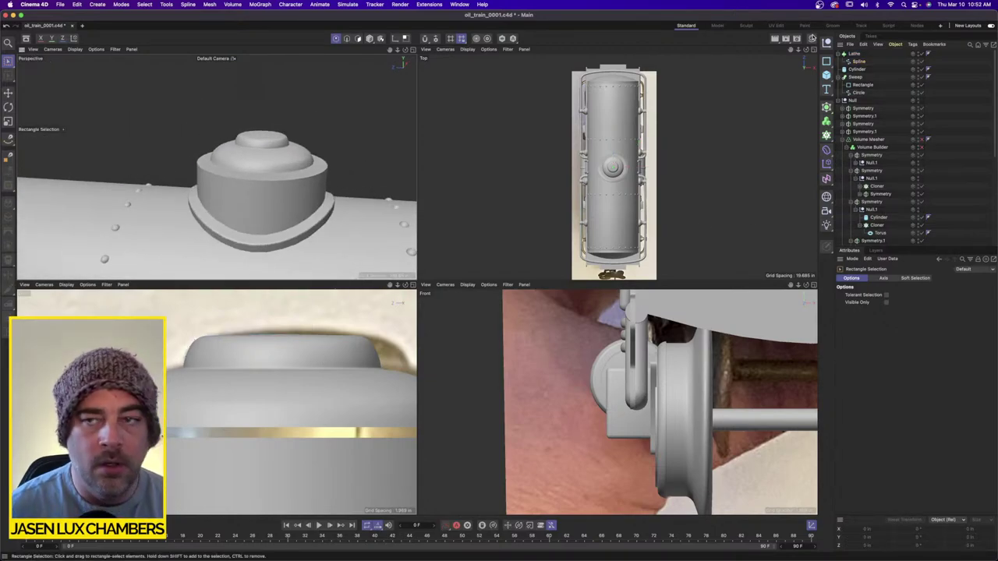
# Raise only the dome cap Lathe's object axis to the top of the cap, leaving its geometry in place.
pyautogui.click(859, 61)
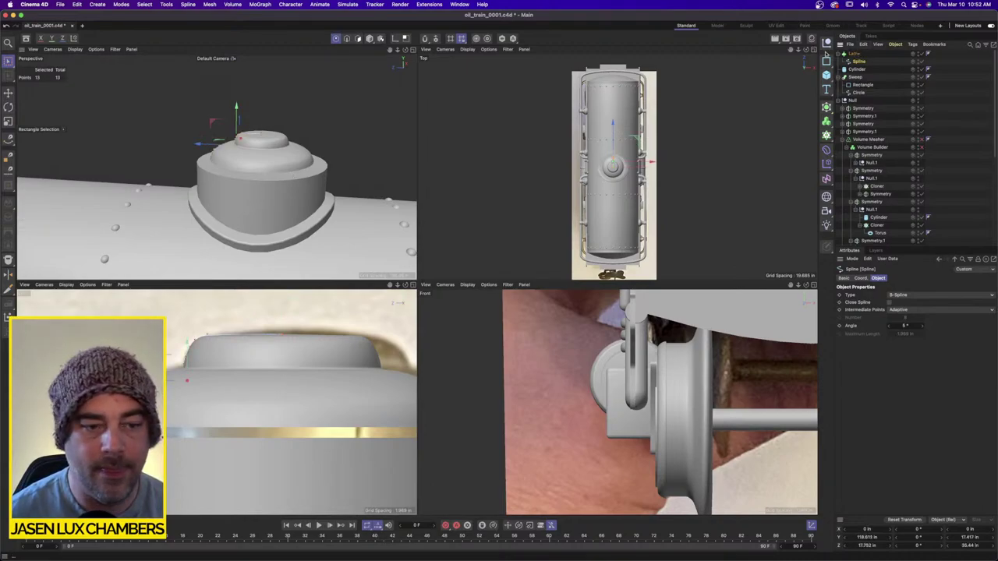
pyautogui.click(9, 93)
pyautogui.click(370, 38)
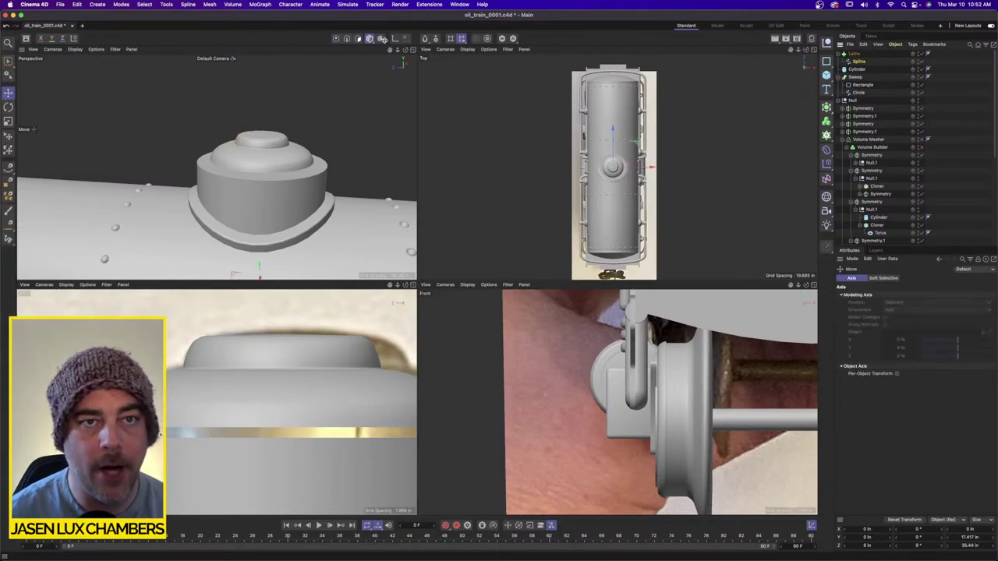
pyautogui.click(863, 53)
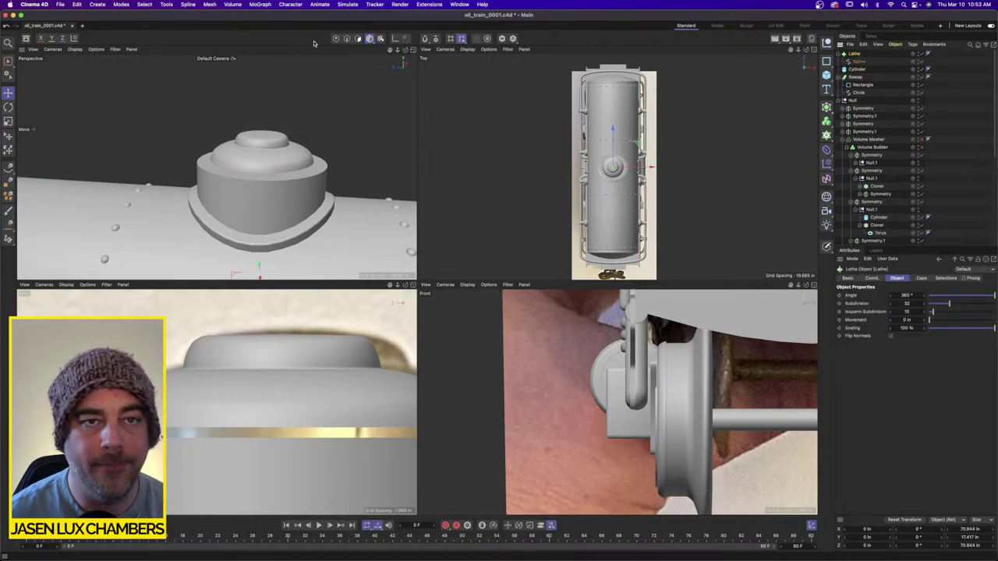
pyautogui.scroll(-5, 183, 175)
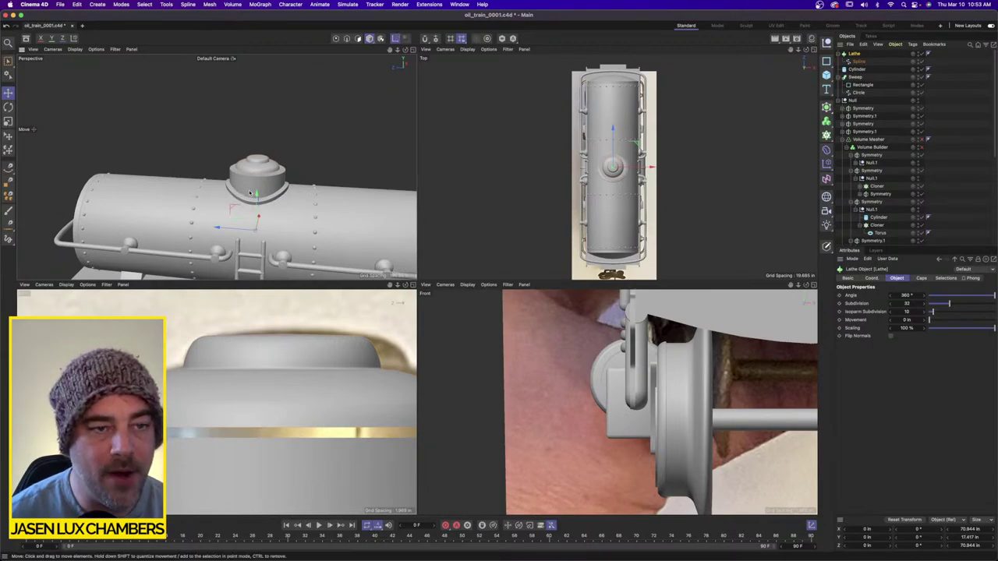
pyautogui.moveTo(256, 193); pyautogui.dragTo(256, 120)
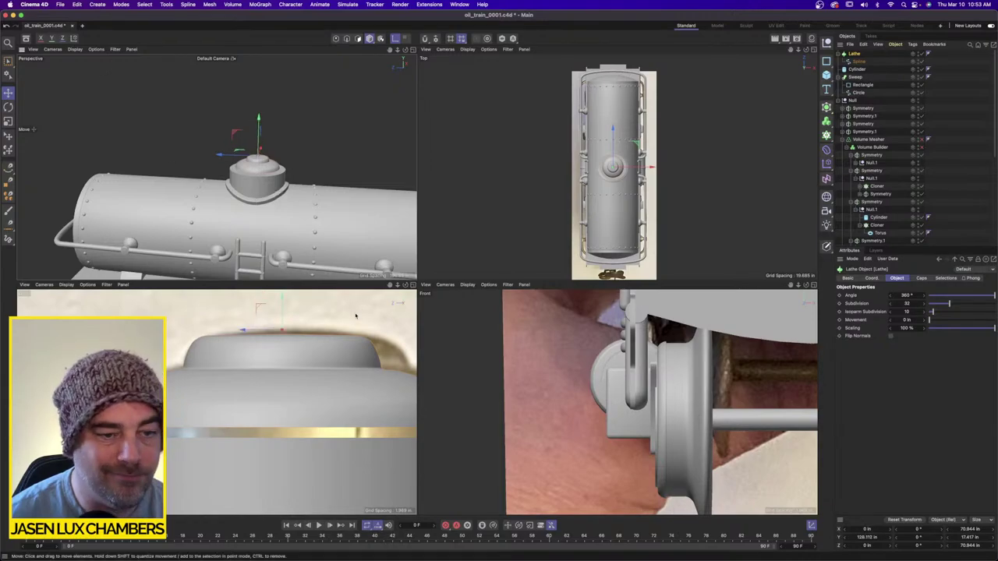
# Scale the dome cap Lathe up uniformly from its top until it meets the dome's cylinder body.
pyautogui.press('t')
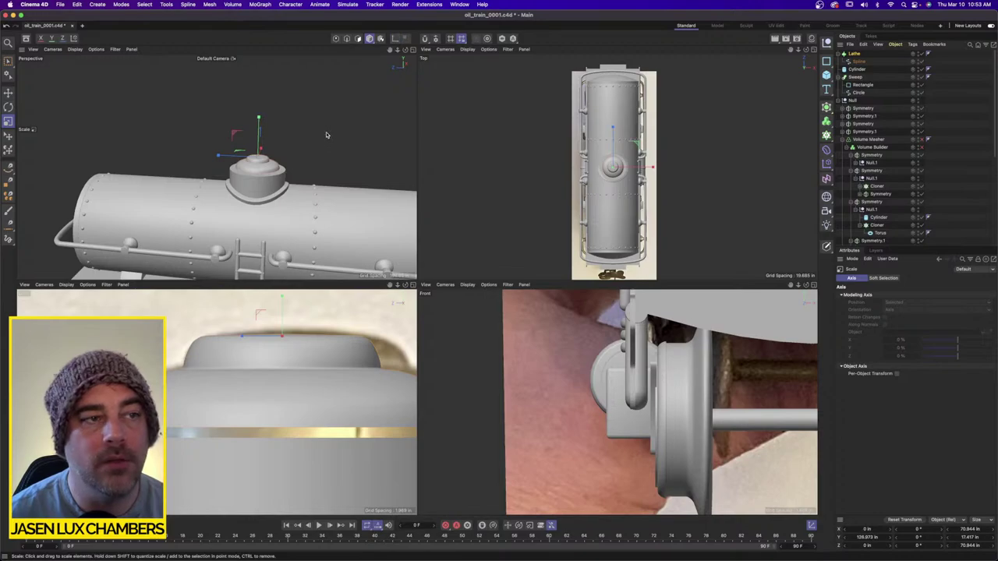
pyautogui.moveTo(327, 134); pyautogui.dragTo(377, 127)
pyautogui.click(941, 159)
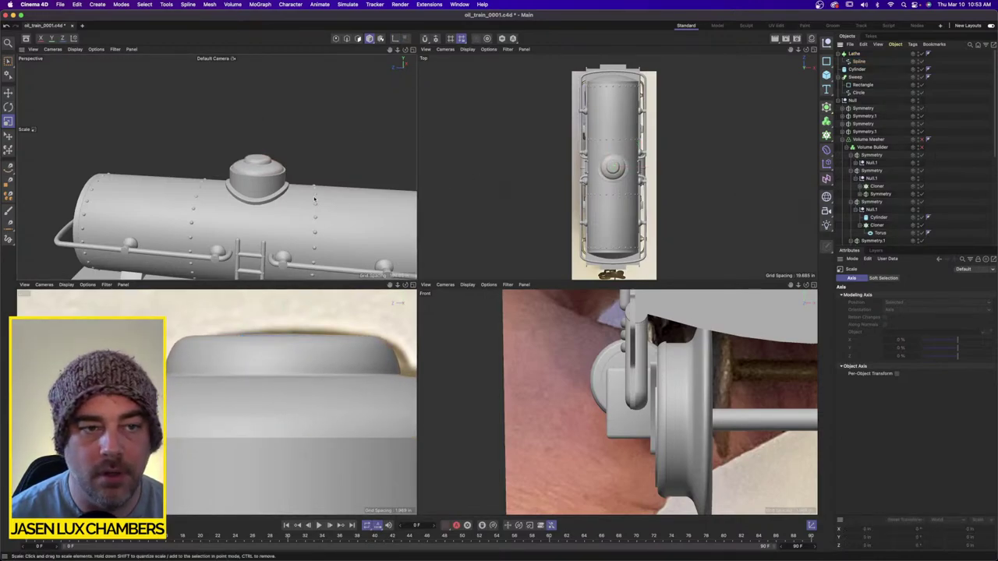
pyautogui.moveTo(314, 200)
pyautogui.keyDown('alt'); pyautogui.mouseDown()
pyautogui.moveTo(272, 190)
pyautogui.moveTo(324, 204)
pyautogui.mouseUp(); pyautogui.keyUp('alt')
pyautogui.keyDown('alt'); pyautogui.moveTo(325, 191); pyautogui.dragTo(258, 160, button='right'); pyautogui.keyUp('alt')
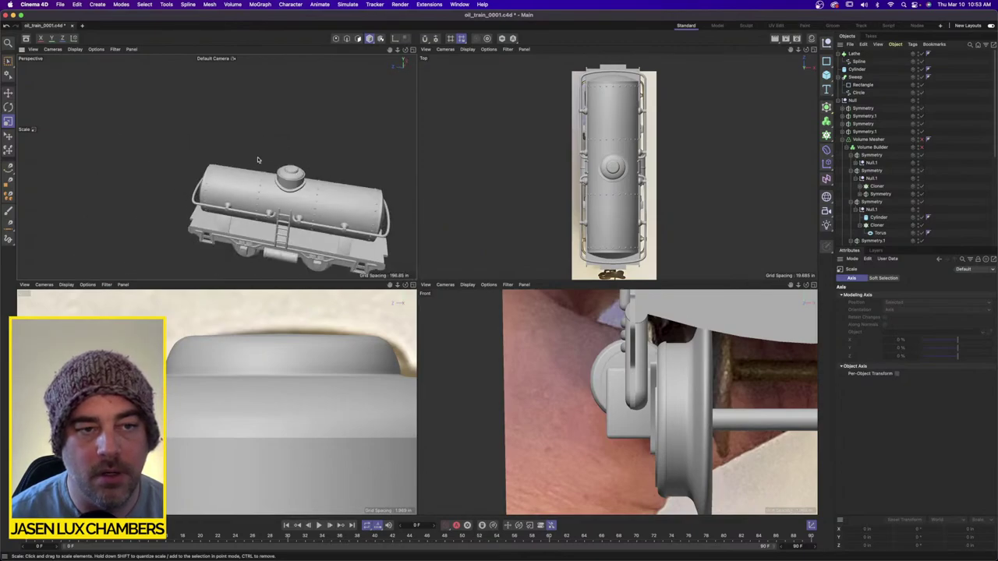
pyautogui.scroll(4, 258, 160)
pyautogui.scroll(-5, 229, 469)
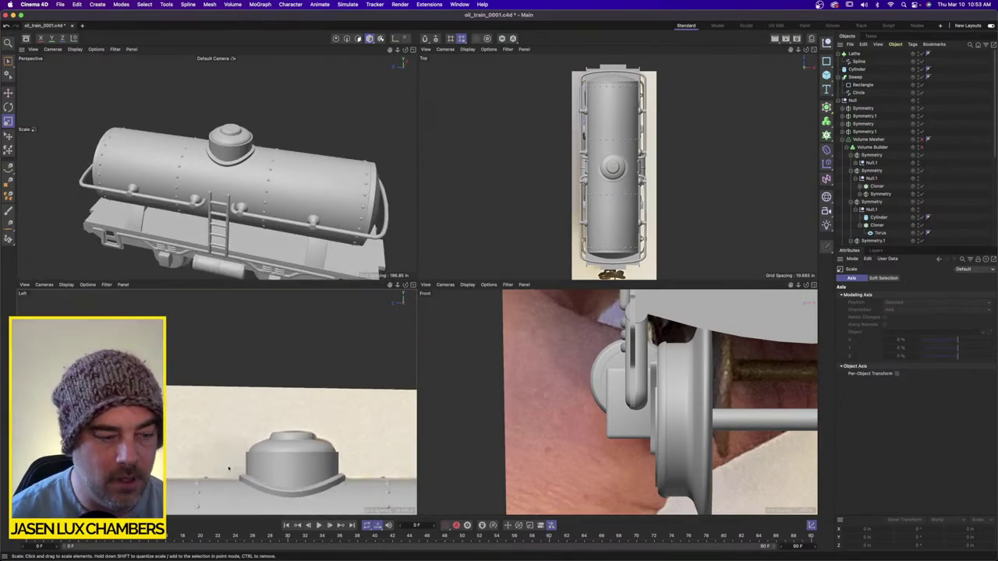
# Duplicate the dome's cylinder, move the copy near the tank's end at Z about 192.2 in and Y about 74.7 in, and shorten it to about 26.2 in.
pyautogui.scroll(4, 215, 396)
pyautogui.scroll(-2, 201, 399)
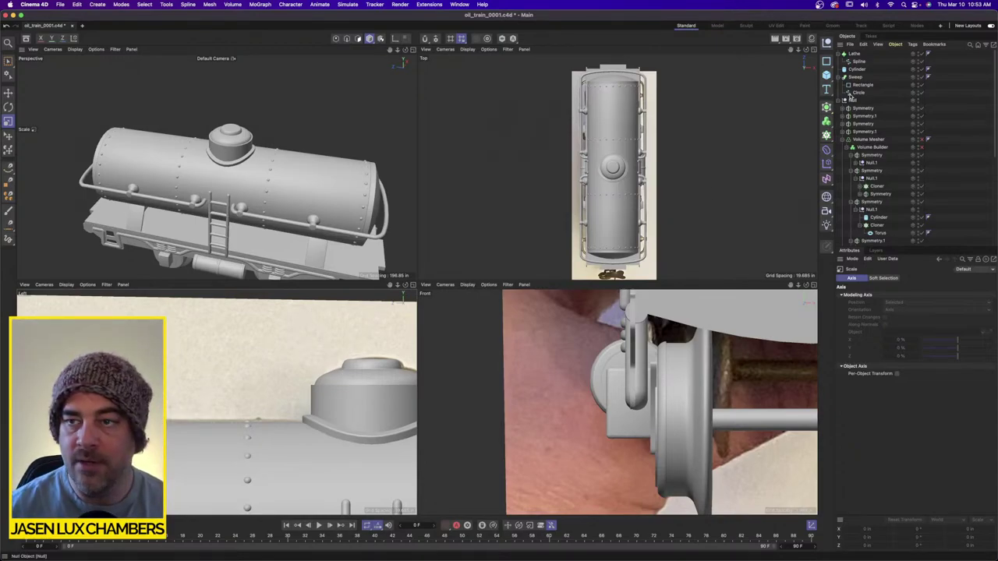
pyautogui.click(341, 374)
pyautogui.hotkey('ctrl', 'c')
pyautogui.hotkey('ctrl', 'v')
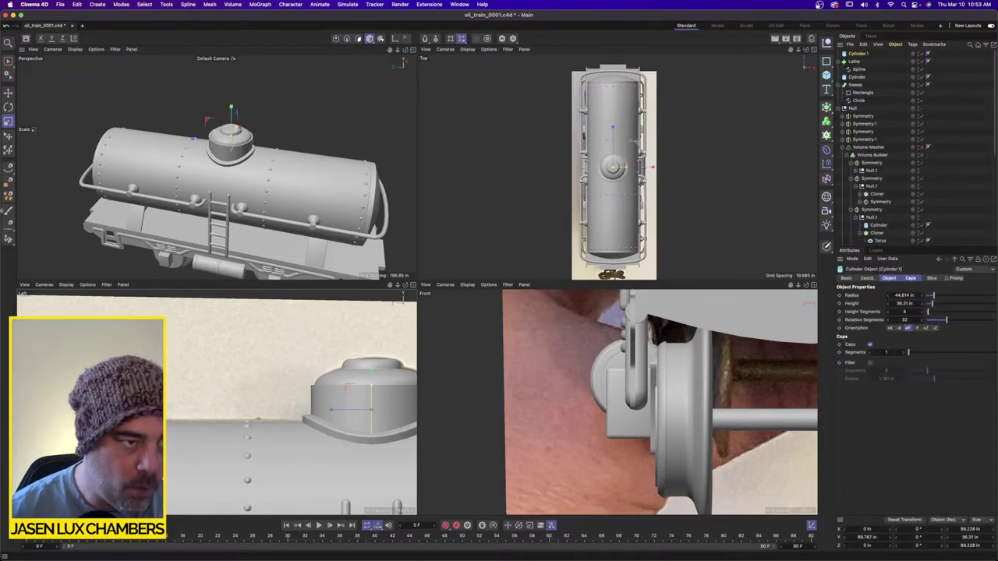
pyautogui.press('e')
pyautogui.moveTo(366, 408); pyautogui.dragTo(109, 395)
pyautogui.scroll(8, 130, 138)
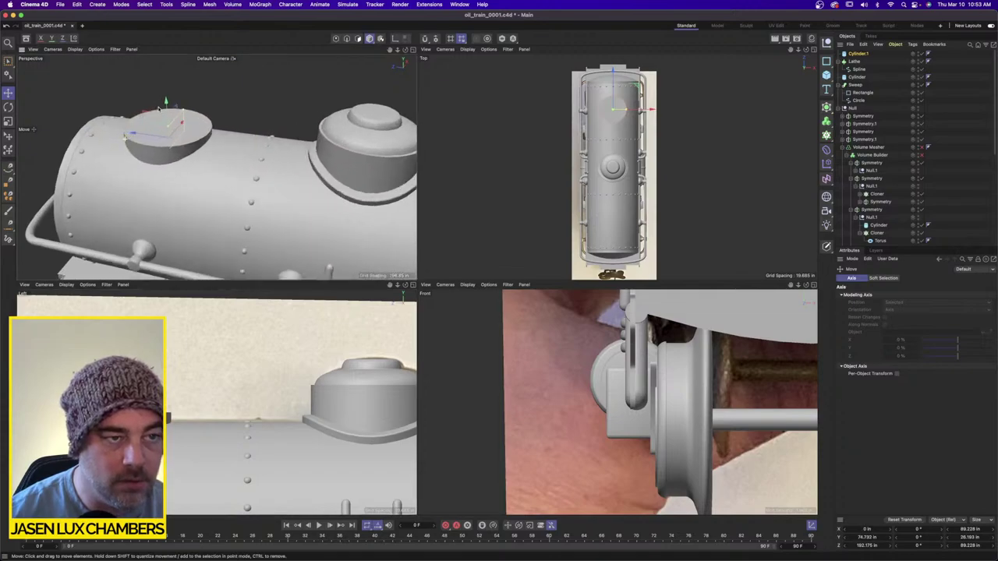
# Resize the copied cylinder to about 27.1 in radius by 37 in high, and place it at Y about 72.9 in and Z about 193 in.
pyautogui.moveTo(205, 99); pyautogui.dragTo(195, 108)
pyautogui.scroll(5, 99, 377)
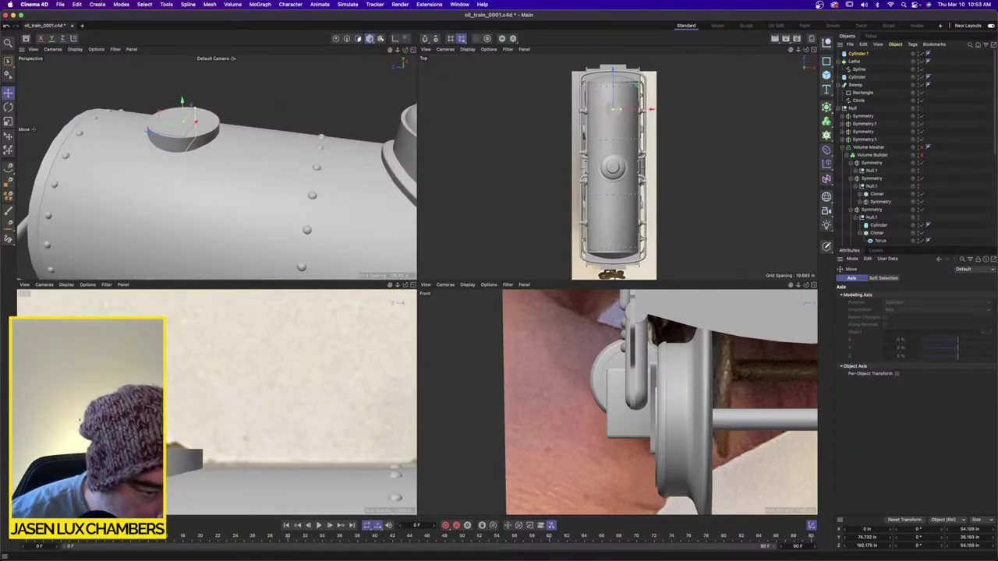
pyautogui.moveTo(131, 447); pyautogui.dragTo(131, 452)
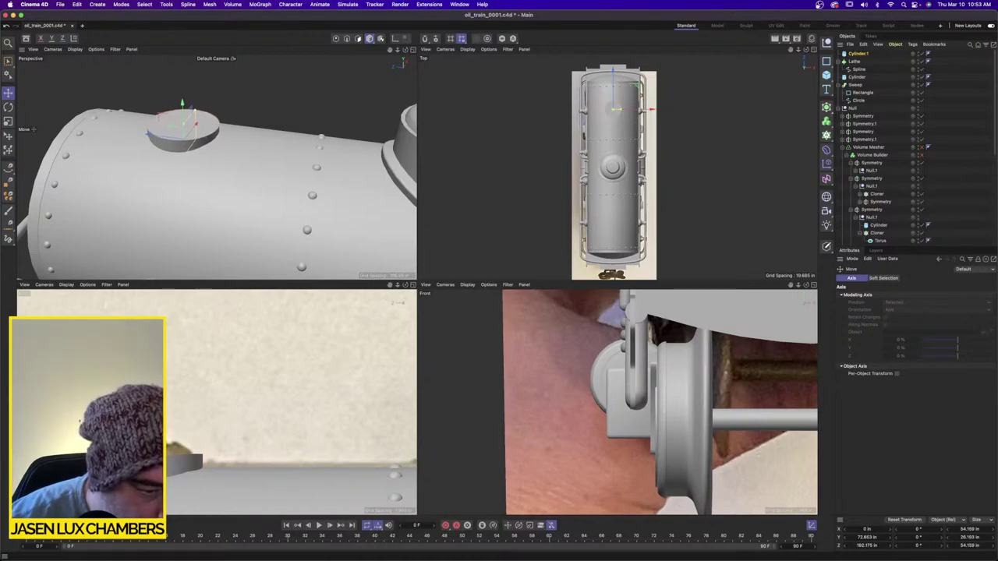
pyautogui.moveTo(79, 495); pyautogui.dragTo(77, 495)
pyautogui.moveTo(116, 455); pyautogui.dragTo(116, 444)
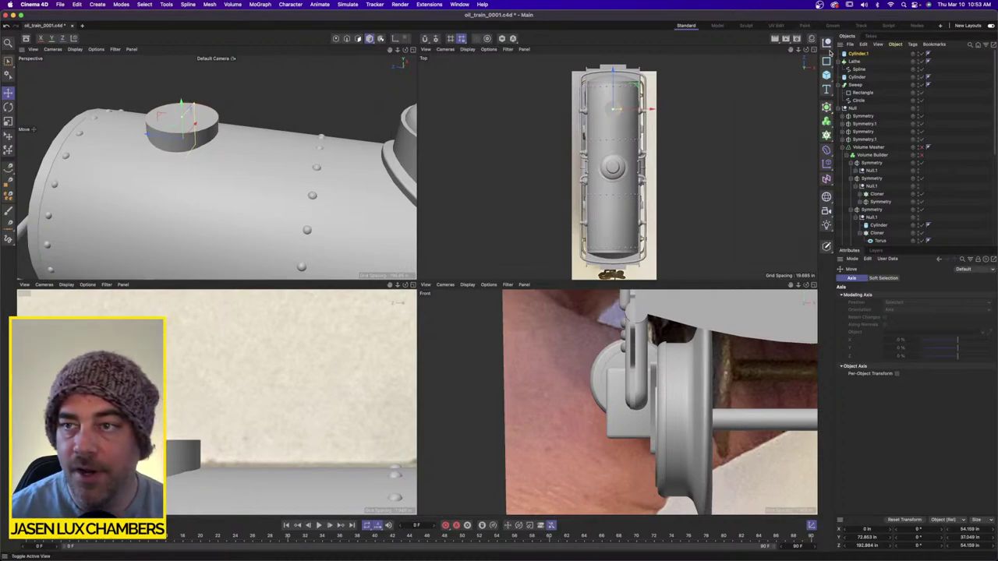
# Enable a cap fillet on the small end cylinder and increase its radius to about 4.6 in with 3 segments.
pyautogui.click(859, 54)
pyautogui.click(870, 364)
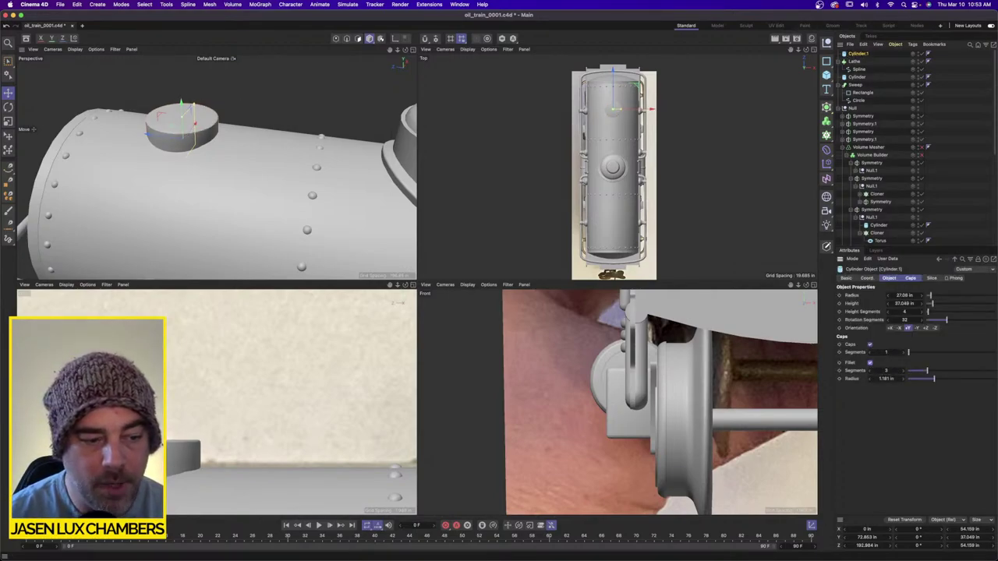
pyautogui.moveTo(889, 379); pyautogui.dragTo(946, 379)
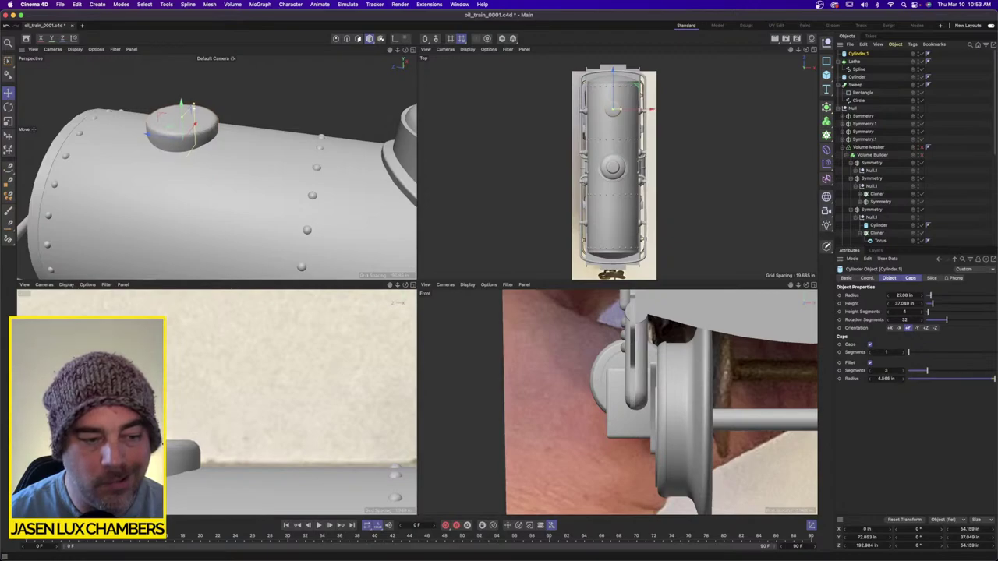
pyautogui.click(947, 176)
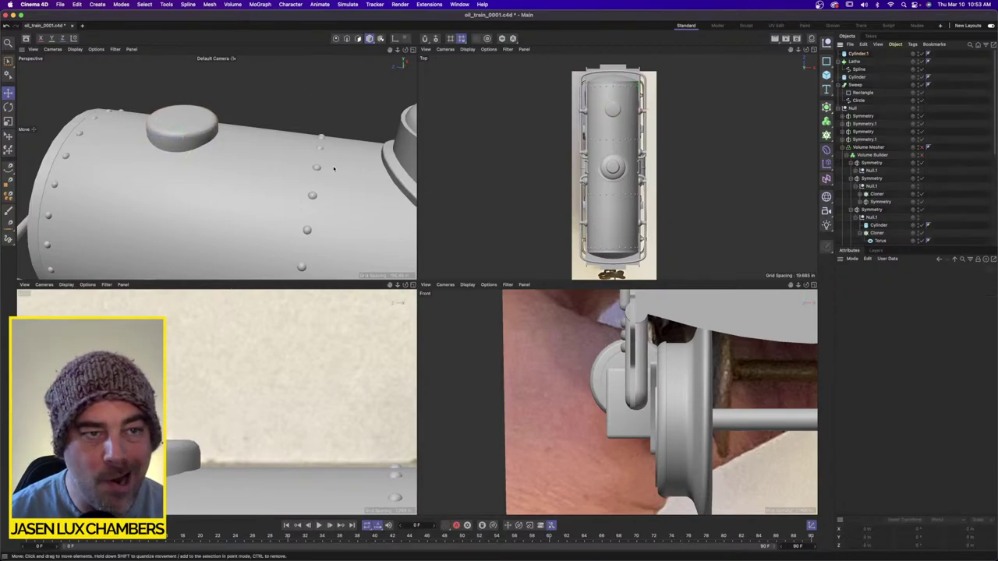
pyautogui.keyDown('alt'); pyautogui.moveTo(333, 167); pyautogui.dragTo(254, 107); pyautogui.keyUp('alt')
pyautogui.keyDown('alt'); pyautogui.moveTo(255, 107); pyautogui.dragTo(309, 113, button='right'); pyautogui.keyUp('alt')
pyautogui.keyDown('alt'); pyautogui.moveTo(310, 113); pyautogui.dragTo(293, 167); pyautogui.keyUp('alt')
pyautogui.scroll(-10, 292, 167)
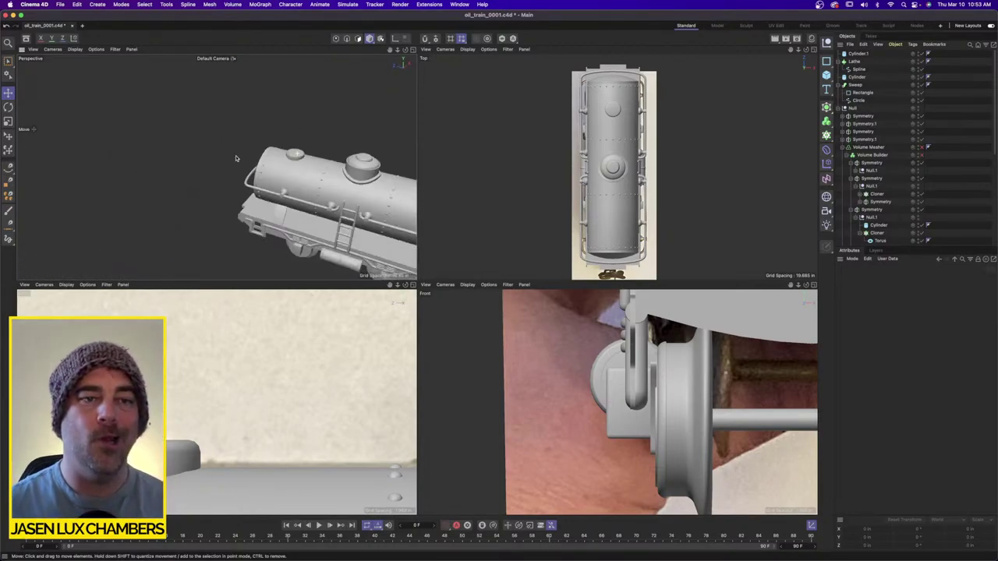
pyautogui.scroll(-3, 223, 157)
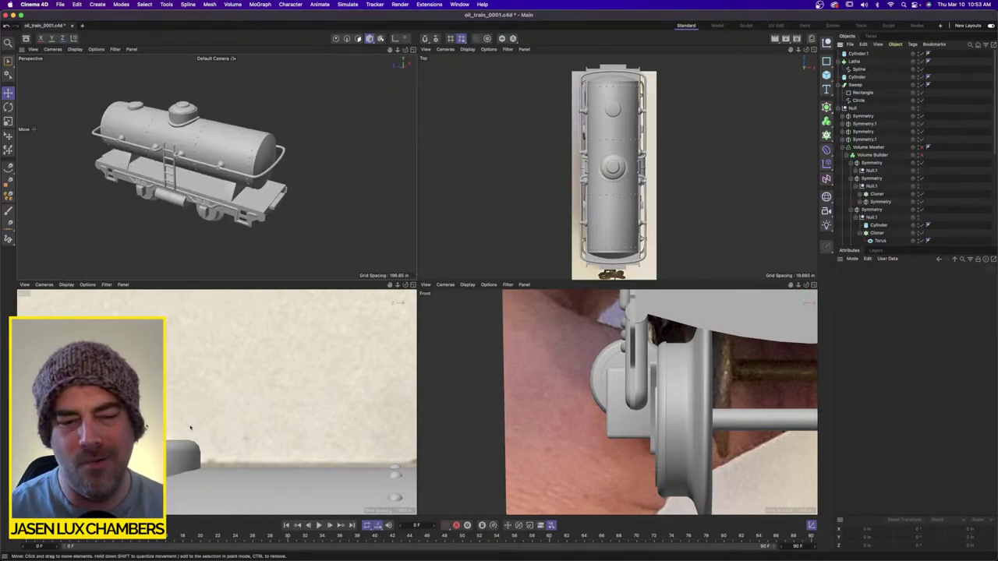
# Put the small end-hatch cylinder in a Symmetry object and mirror it across the XY plane to the tank's other end.
pyautogui.scroll(-6, 333, 380)
pyautogui.keyDown('alt'); pyautogui.moveTo(333, 380); pyautogui.dragTo(264, 362, button='middle'); pyautogui.keyUp('alt')
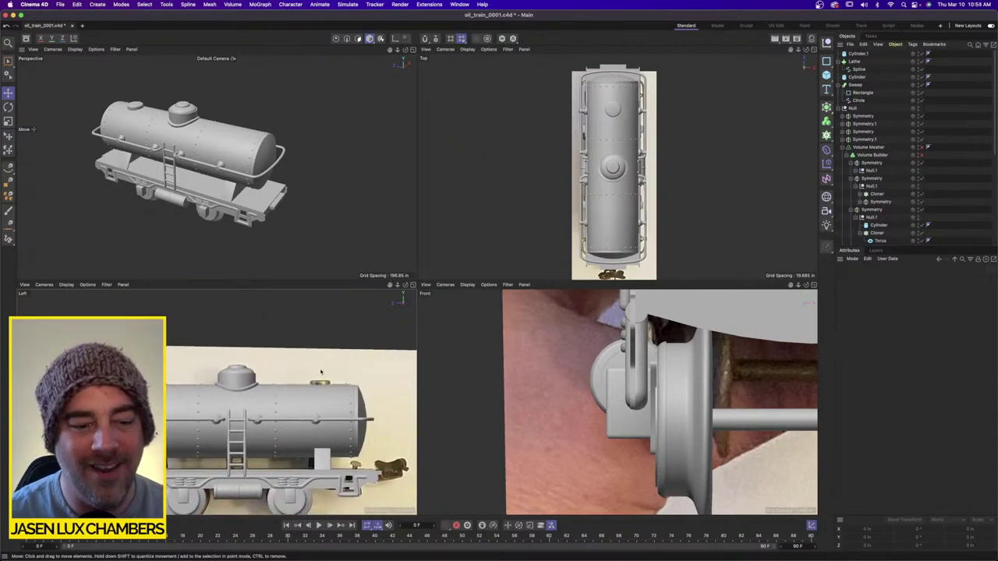
pyautogui.scroll(4, 321, 373)
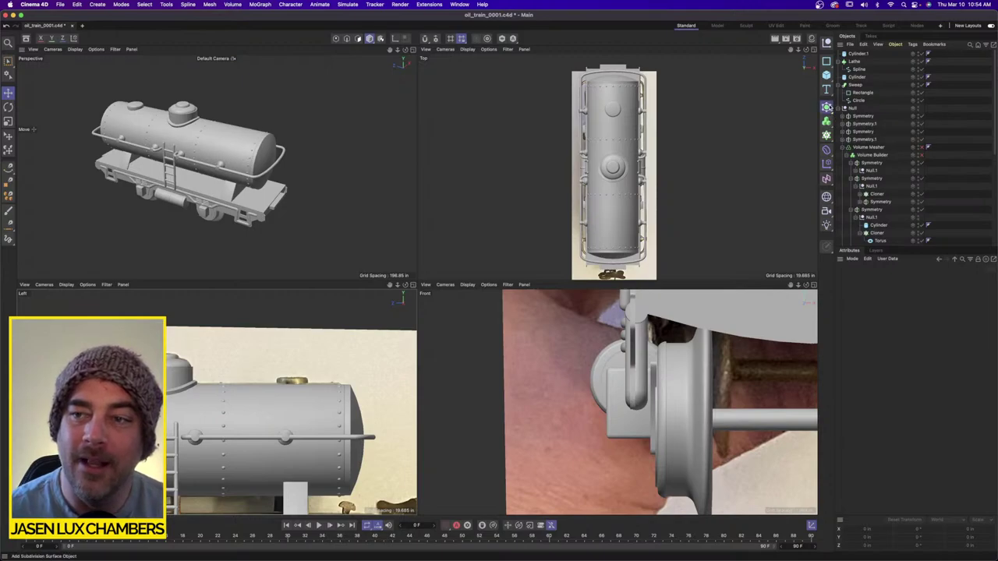
pyautogui.click(826, 107)
pyautogui.click(859, 194)
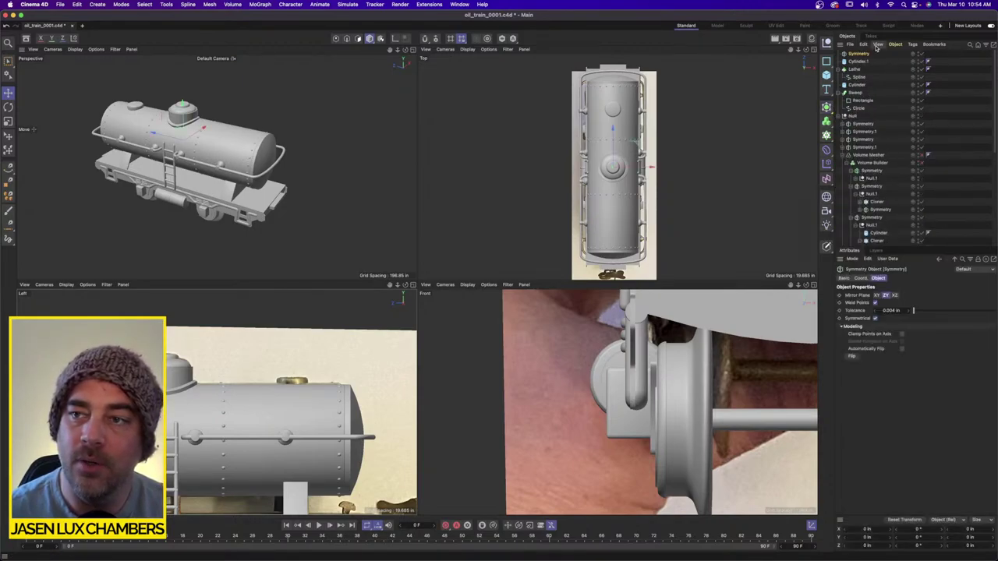
pyautogui.moveTo(862, 61); pyautogui.dragTo(869, 54)
pyautogui.click(864, 54)
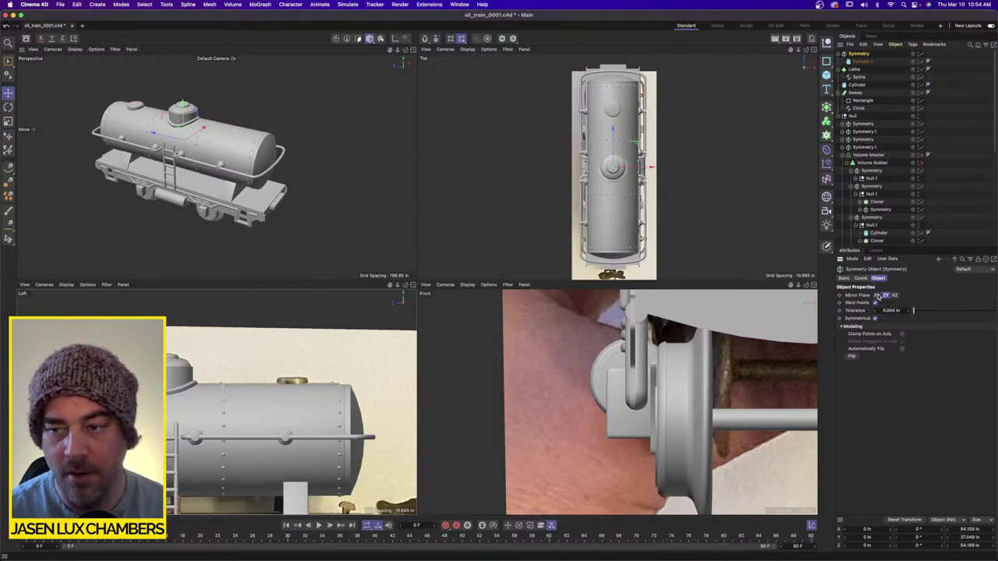
pyautogui.click(878, 296)
pyautogui.click(953, 124)
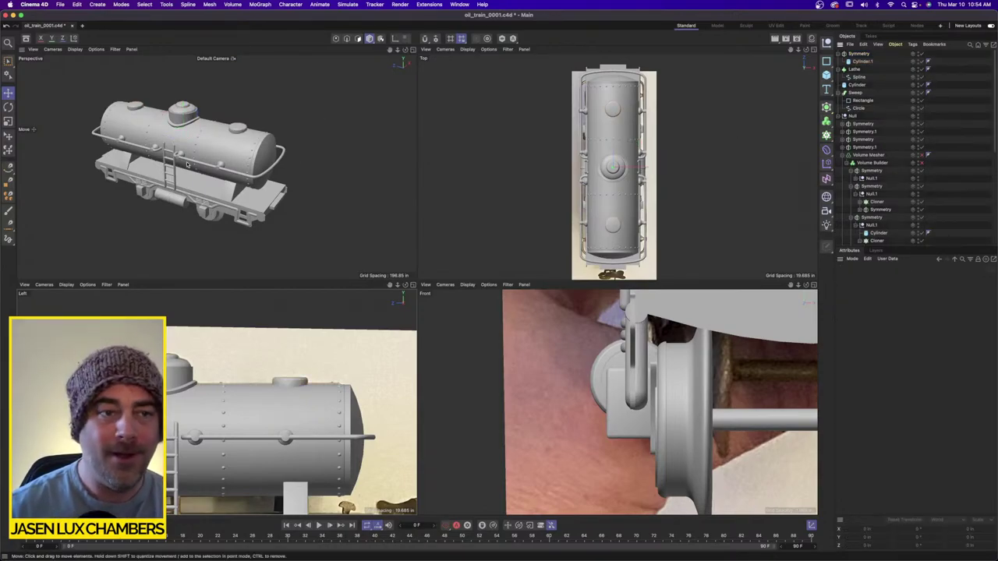
pyautogui.keyDown('alt'); pyautogui.moveTo(187, 164); pyautogui.dragTo(190, 185); pyautogui.keyUp('alt')
pyautogui.keyDown('alt'); pyautogui.moveTo(190, 185); pyautogui.dragTo(234, 181, button='right'); pyautogui.keyUp('alt')
pyautogui.keyDown('alt'); pyautogui.moveTo(234, 181); pyautogui.dragTo(279, 182, button='middle'); pyautogui.keyUp('alt')
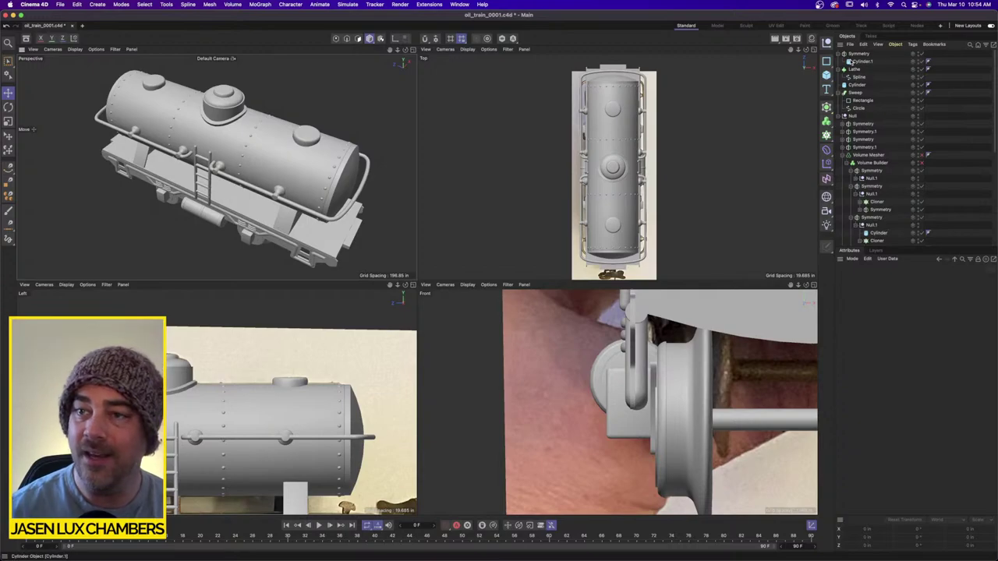
# Move the hatch Symmetry, Lathe, Cylinder and Sweep into the main Null, and hide that group in the viewports.
pyautogui.click(840, 69)
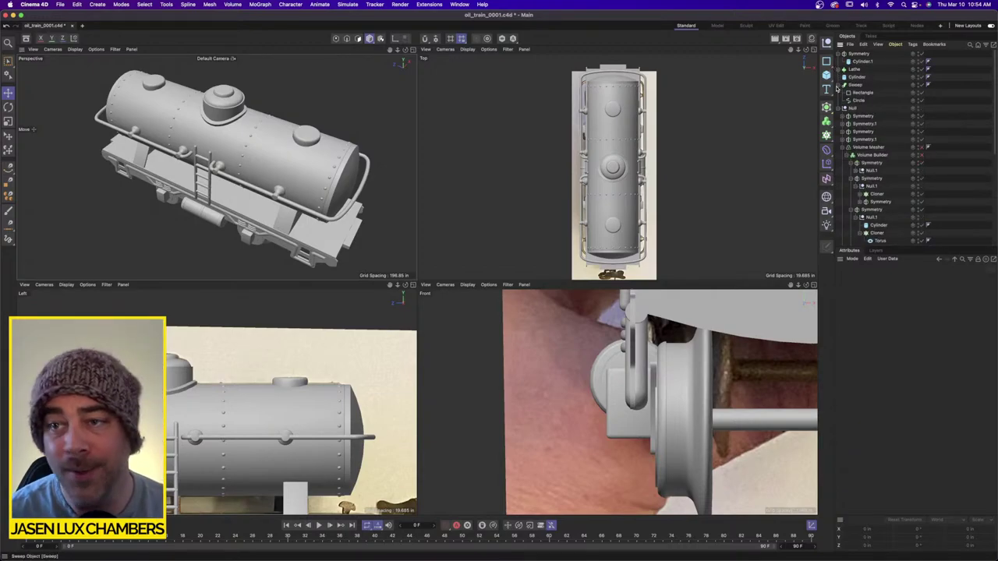
pyautogui.click(838, 85)
pyautogui.click(856, 85)
pyautogui.keyDown('shift'); pyautogui.click(859, 54); pyautogui.keyUp('shift')
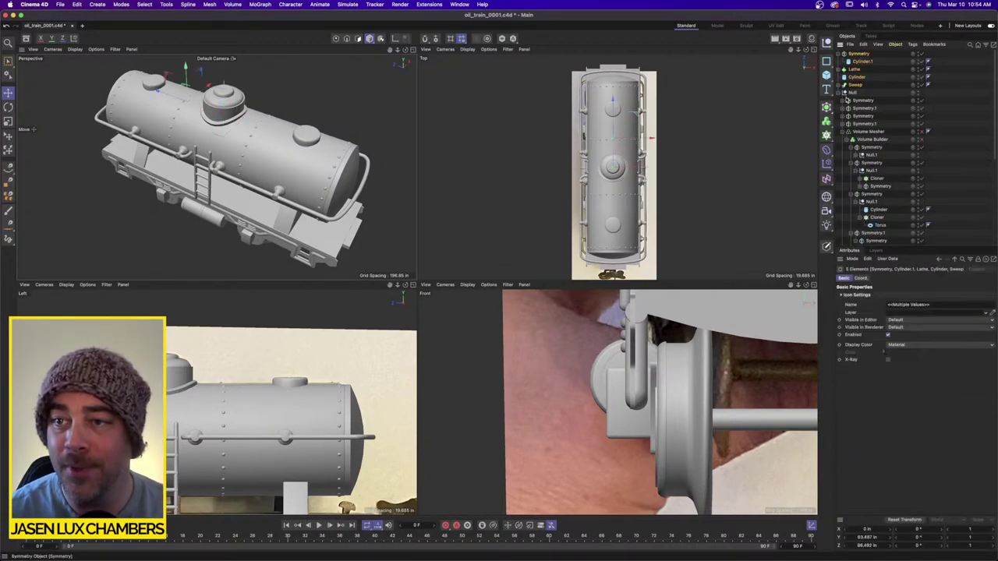
pyautogui.moveTo(862, 63); pyautogui.dragTo(857, 94)
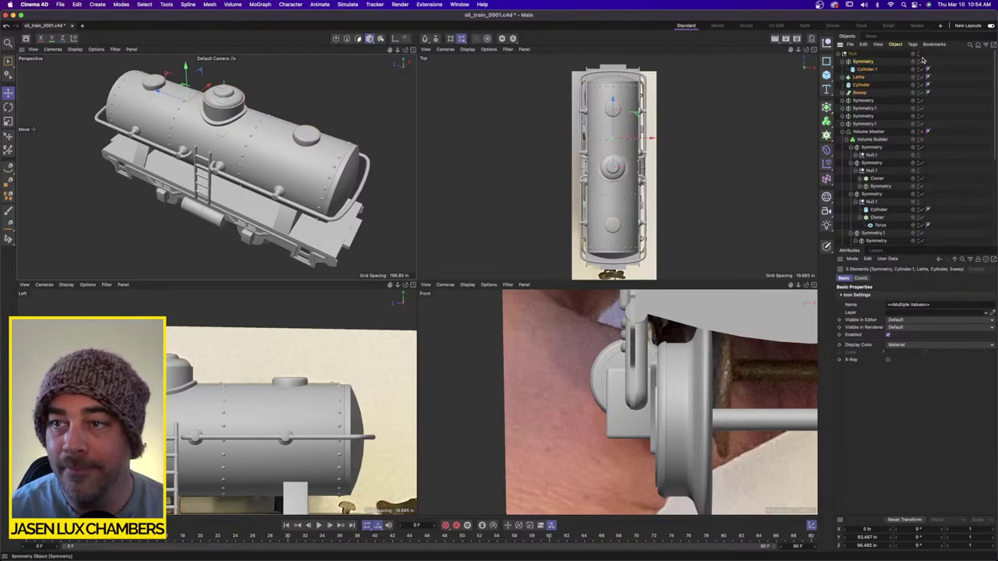
pyautogui.click(918, 53)
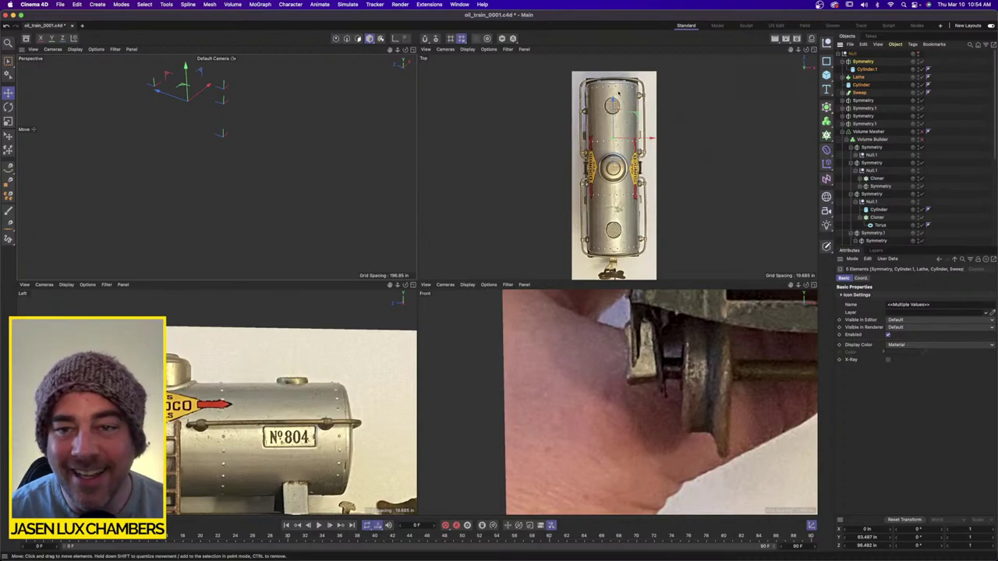
# Add a Cube inside a grid Cloner and scale the cube down uniformly to about 46.1 in.
pyautogui.scroll(10, 619, 92)
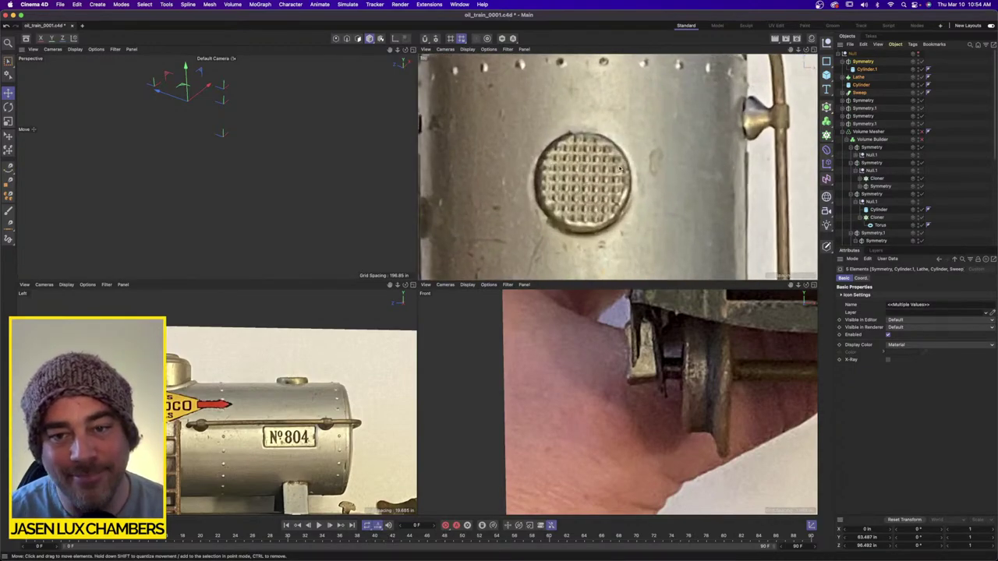
pyautogui.scroll(3, 626, 167)
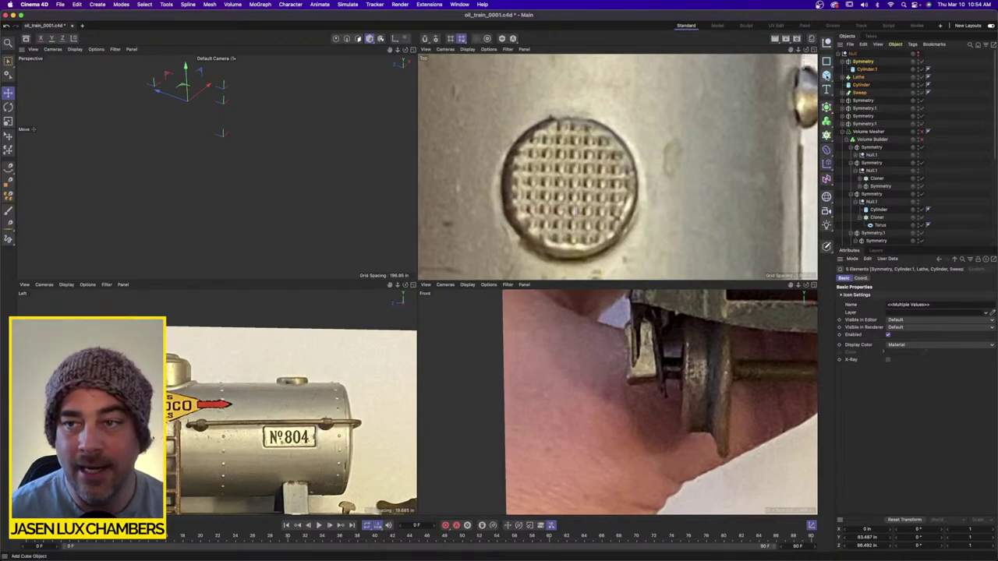
pyautogui.click(826, 61)
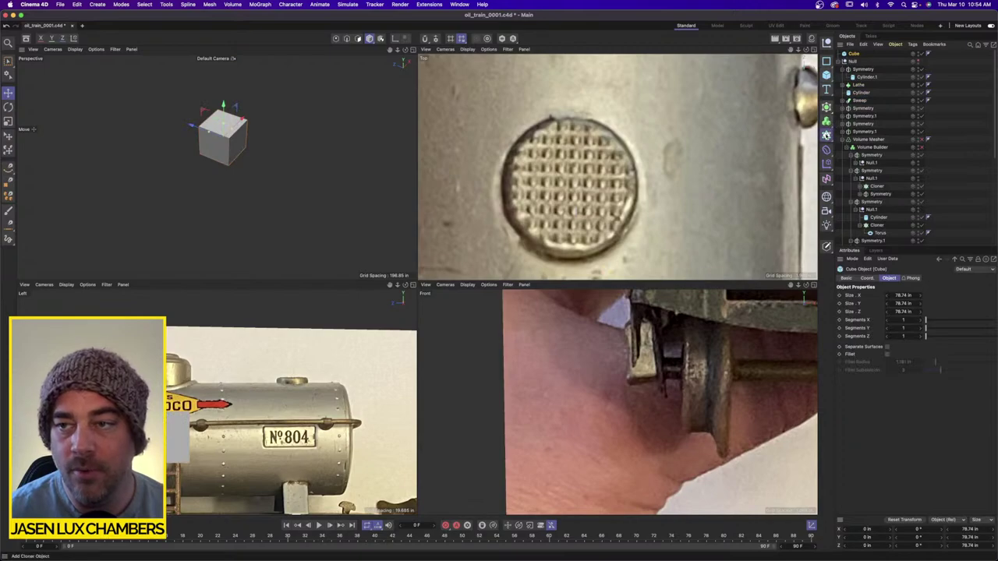
pyautogui.keyDown('alt'); pyautogui.click(827, 132); pyautogui.keyUp('alt')
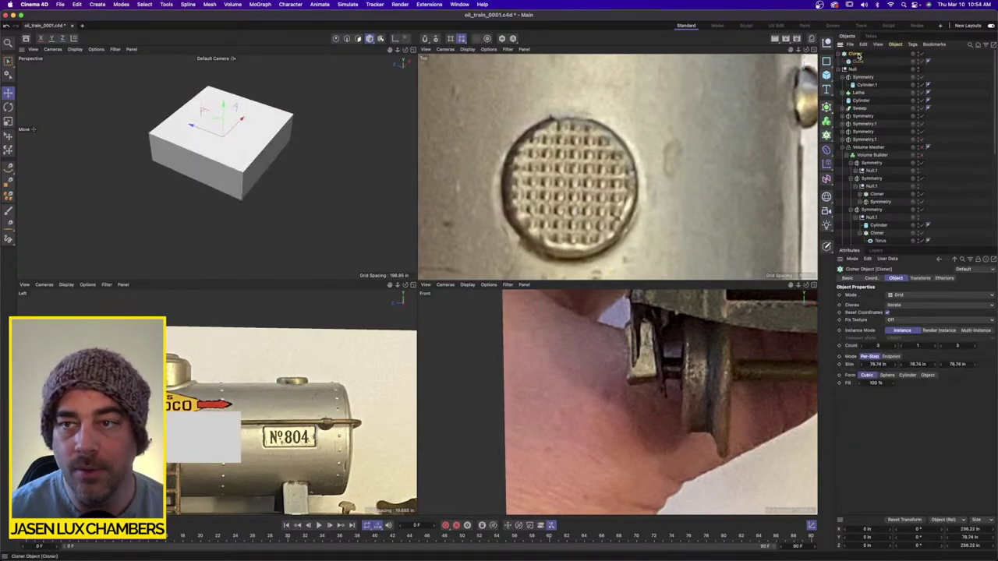
pyautogui.click(858, 60)
pyautogui.press('t')
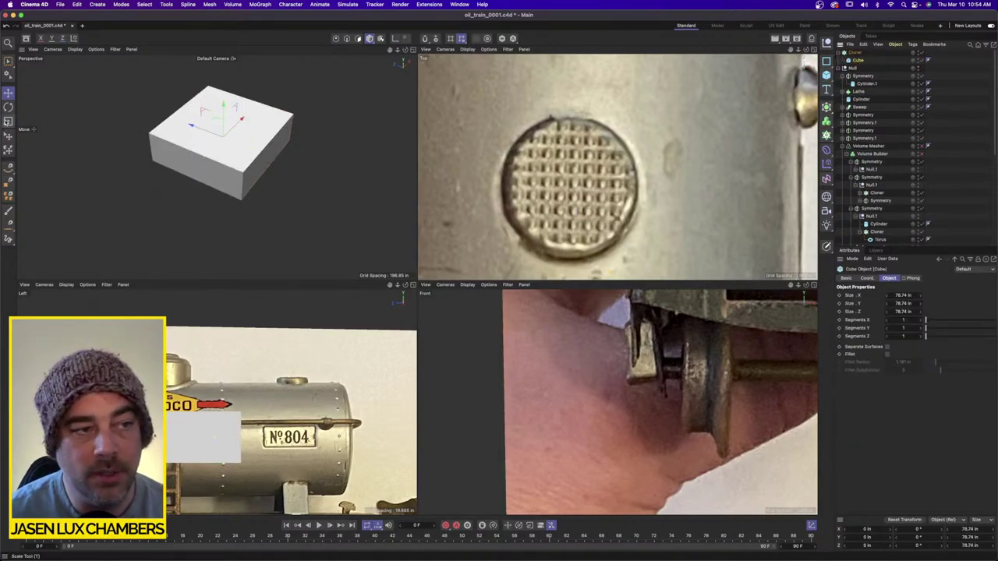
pyautogui.moveTo(708, 165)
pyautogui.mouseDown()
pyautogui.moveTo(550, 170)
pyautogui.moveTo(567, 171)
pyautogui.mouseUp()
# Move the Cloner along Z to about 200.5 in, over the end hatch in the top reference photo.
pyautogui.click(856, 53)
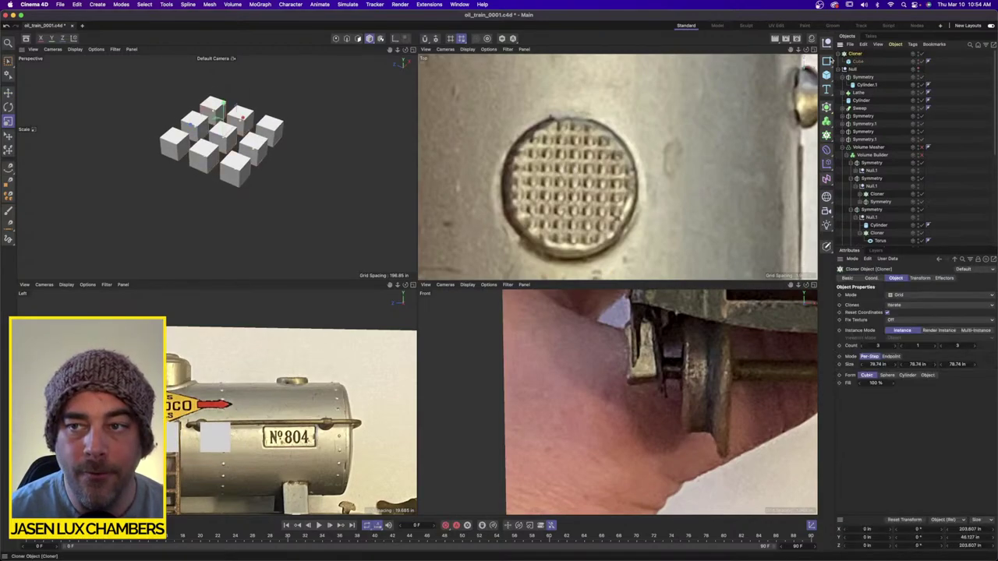
pyautogui.click(7, 92)
pyautogui.scroll(-5, 505, 182)
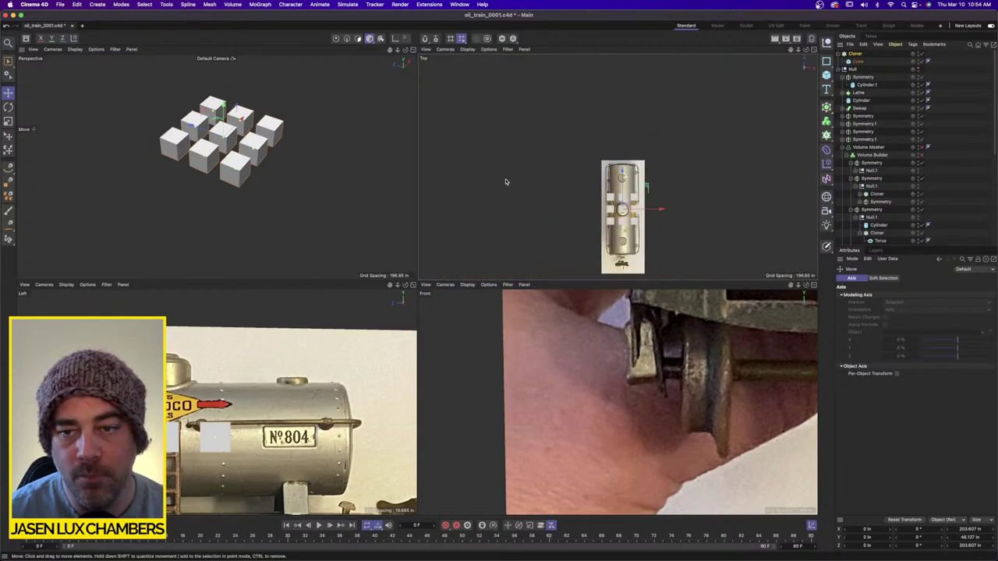
pyautogui.moveTo(620, 180); pyautogui.dragTo(621, 146)
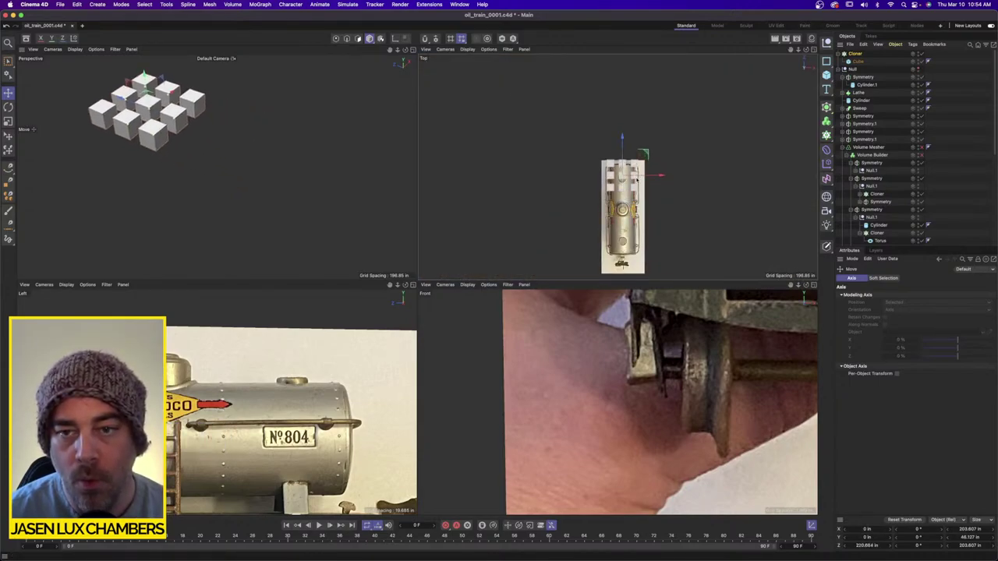
pyautogui.keyDown('alt'); pyautogui.moveTo(635, 180); pyautogui.dragTo(715, 173, button='right'); pyautogui.keyUp('alt')
pyautogui.moveTo(525, 102); pyautogui.dragTo(525, 128)
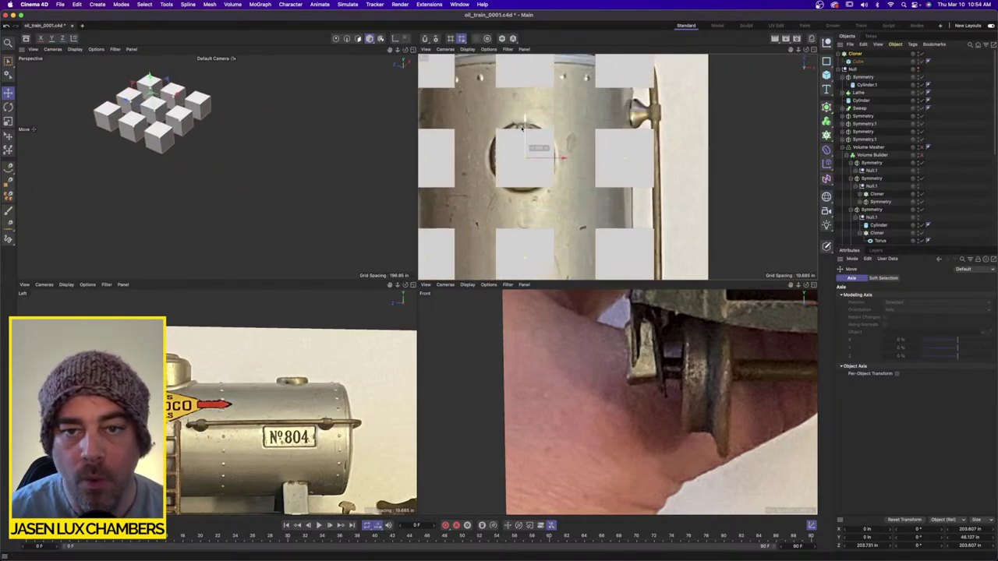
# Scale the Cloner down to about 7 in across and place it at Z about 203.3 in, centred on the hatch's grid pattern.
pyautogui.click(8, 122)
pyautogui.moveTo(670, 166); pyautogui.dragTo(590, 166)
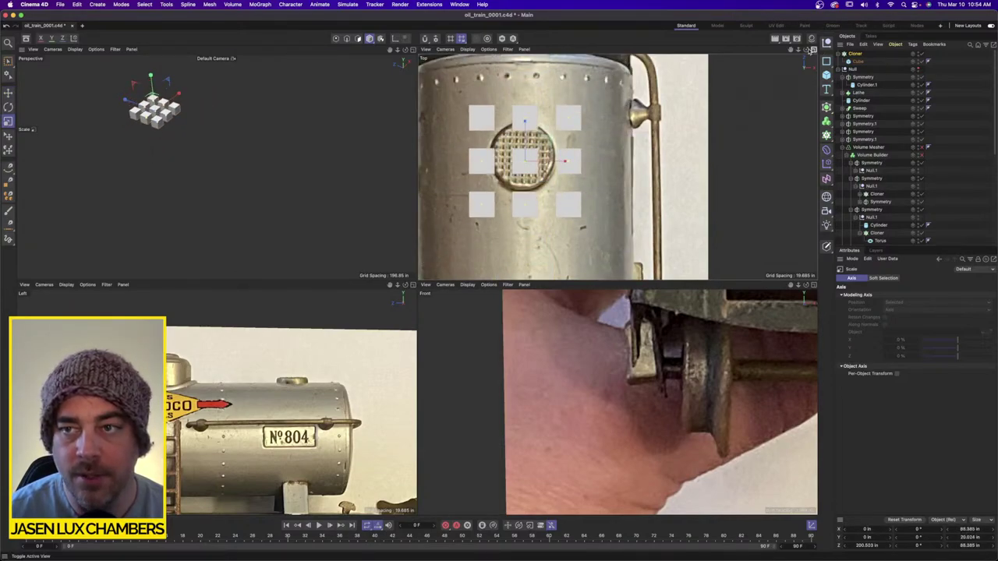
pyautogui.click(809, 51)
pyautogui.moveTo(419, 127); pyautogui.dragTo(153, 182)
pyautogui.scroll(3, 300, 224)
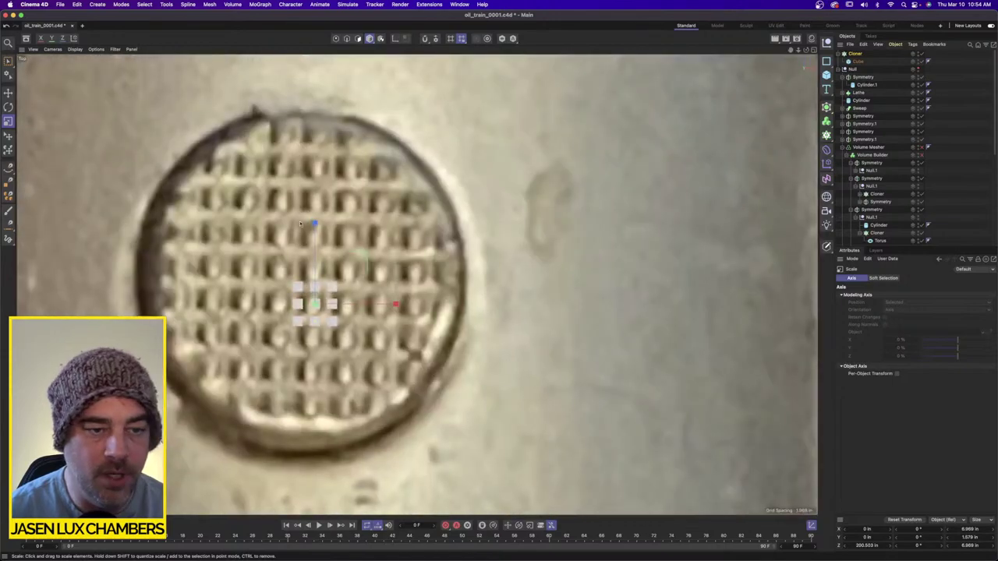
pyautogui.click(8, 92)
pyautogui.moveTo(316, 258); pyautogui.dragTo(316, 240)
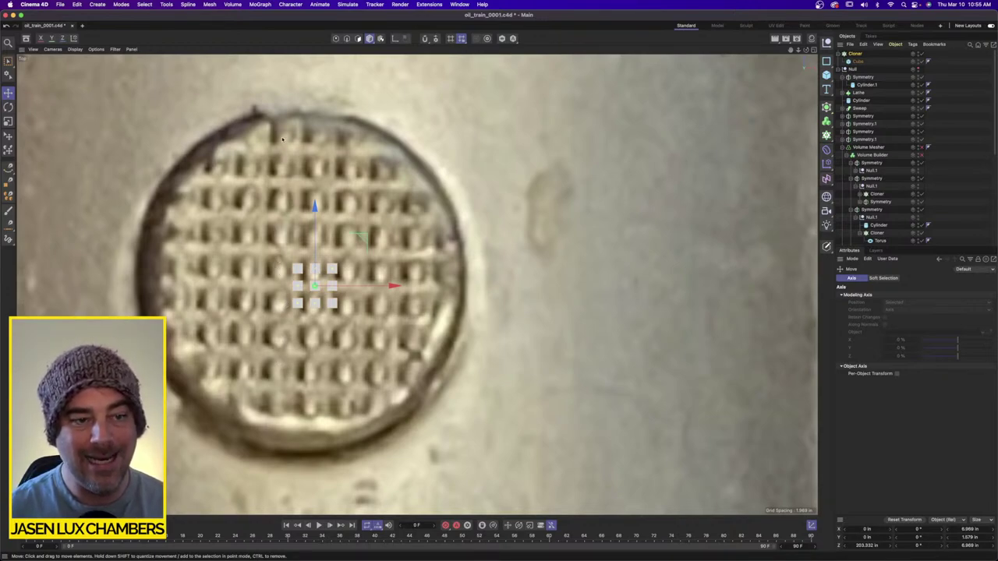
# Set the Cloner's grid count to 10 by 1 by 10.
pyautogui.click(855, 53)
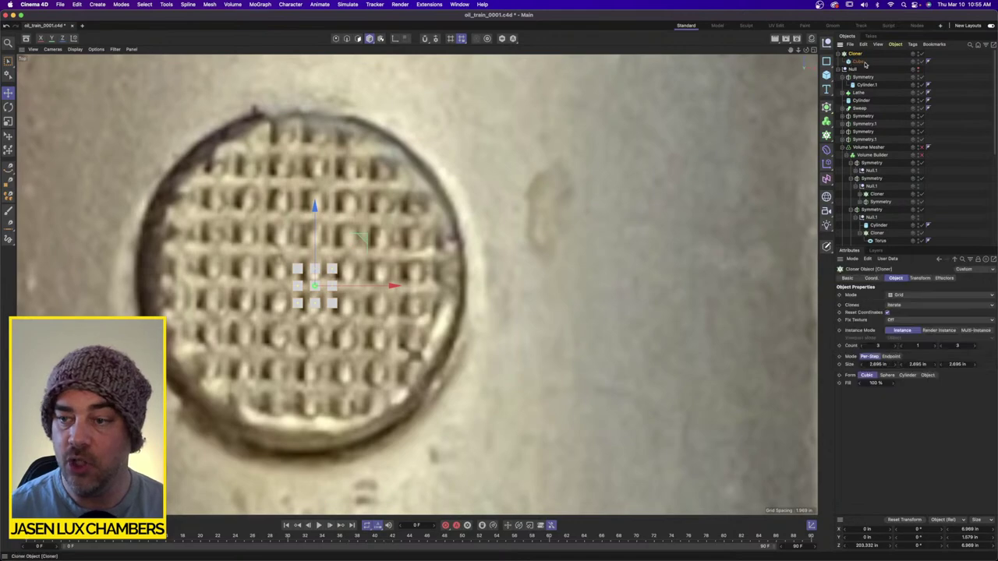
pyautogui.click(886, 347)
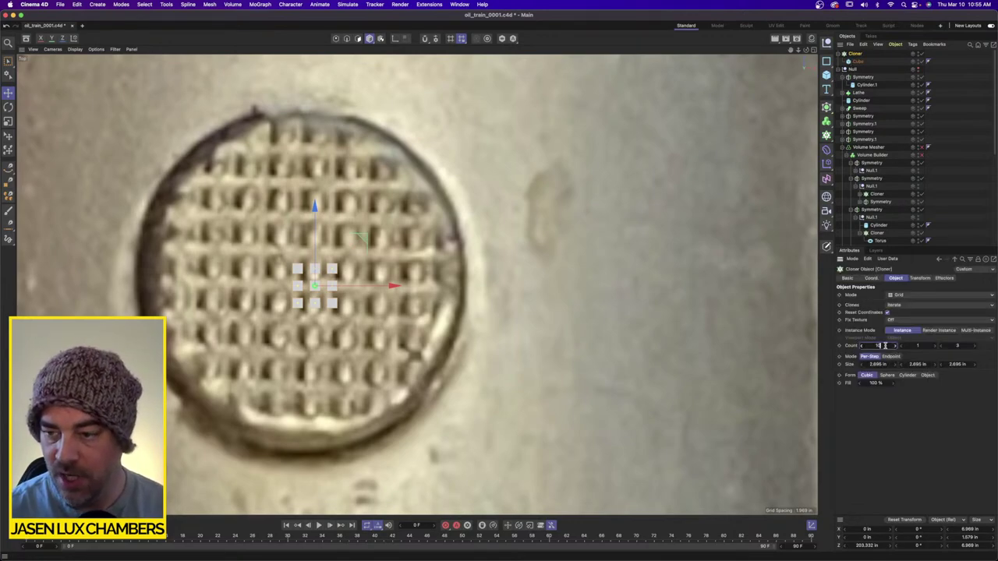
pyautogui.write('10')
pyautogui.press('Tab')
pyautogui.press('Tab')
pyautogui.write('10')
pyautogui.press('Return')
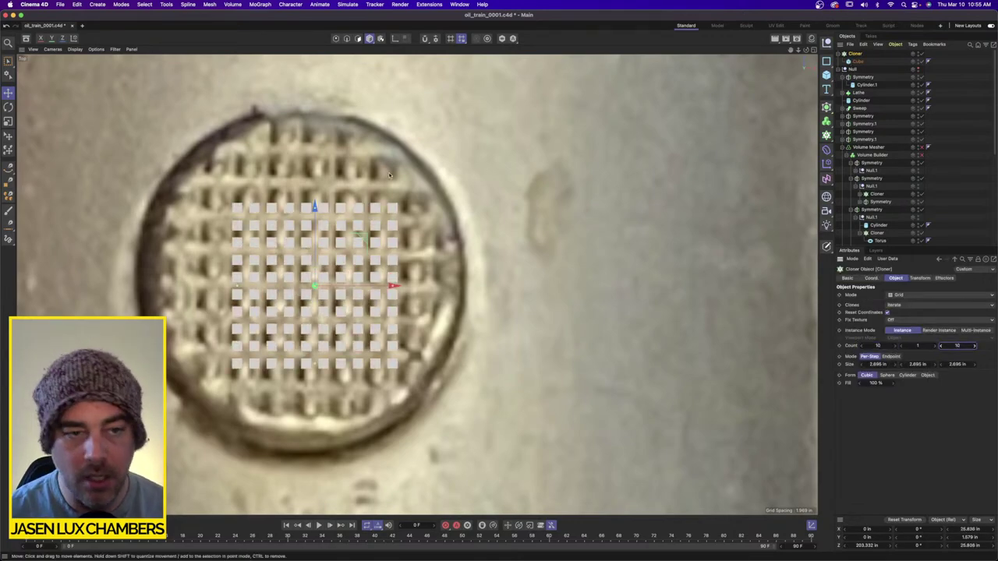
# Scale the Cloner up uniformly to about 50.5 in across so its grid spacing matches the hatch pattern in the photo.
pyautogui.click(7, 121)
pyautogui.moveTo(84, 155)
pyautogui.mouseDown()
pyautogui.moveTo(179, 167)
pyautogui.moveTo(319, 159)
pyautogui.moveTo(294, 158)
pyautogui.mouseUp()
pyautogui.click(7, 92)
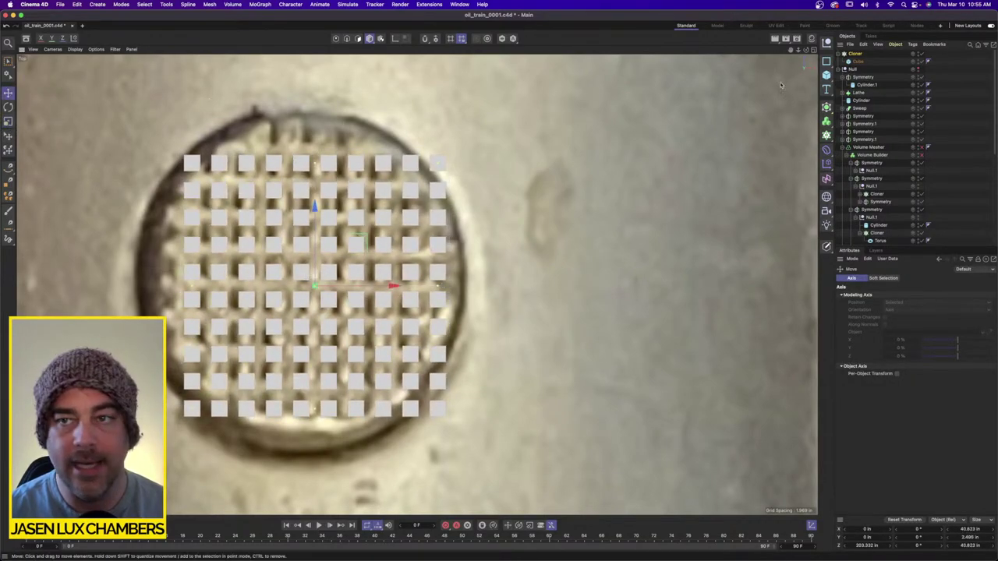
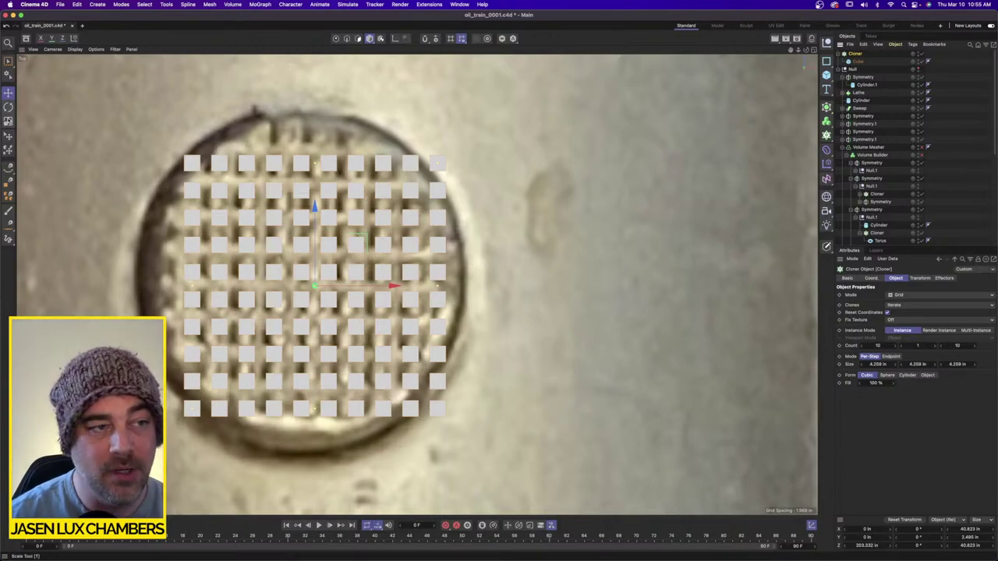
pyautogui.click(8, 121)
pyautogui.moveTo(68, 139); pyautogui.dragTo(107, 136)
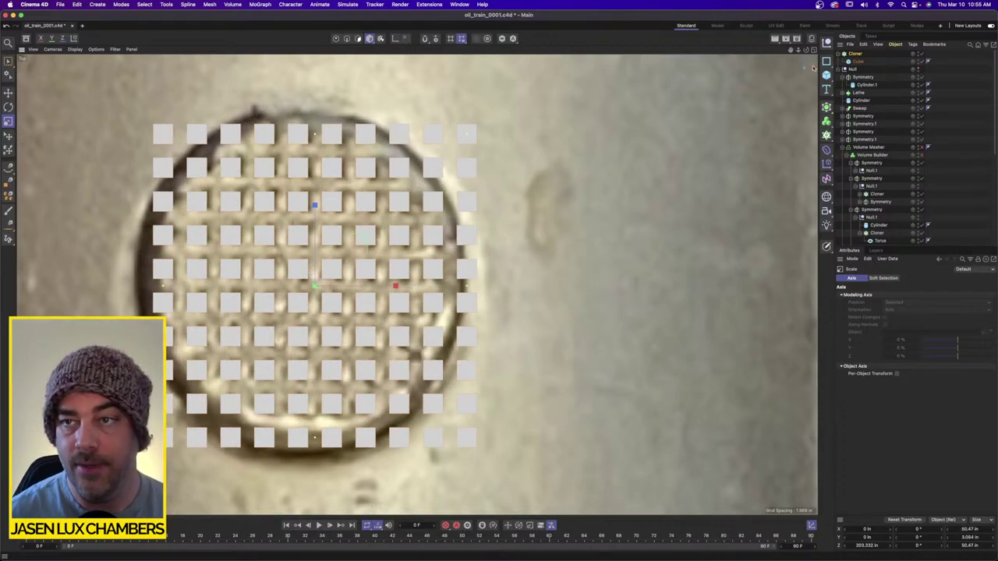
# Enable a fillet on the cloned cube with a radius of 0.5 in and 3 subdivisions.
pyautogui.click(857, 61)
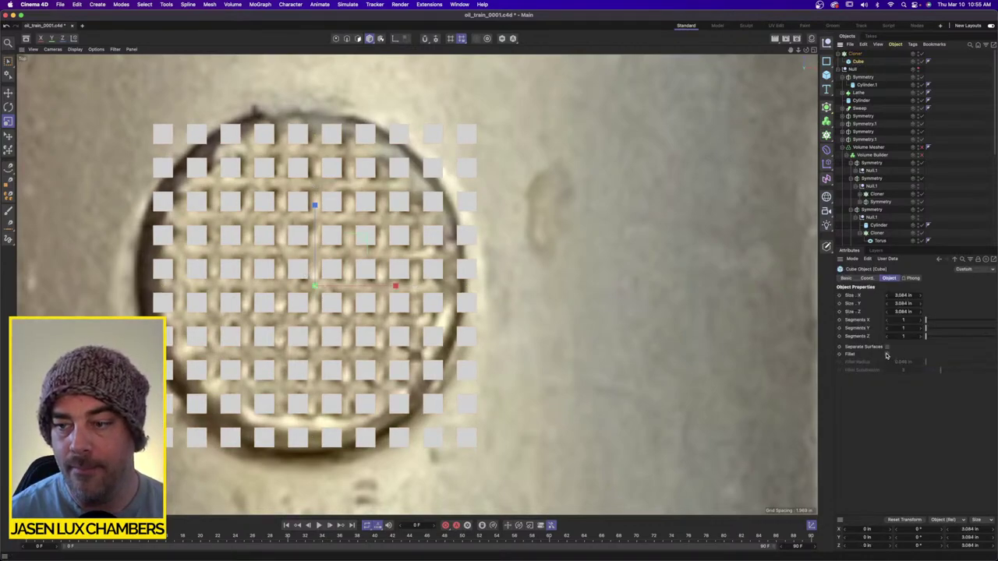
pyautogui.click(886, 355)
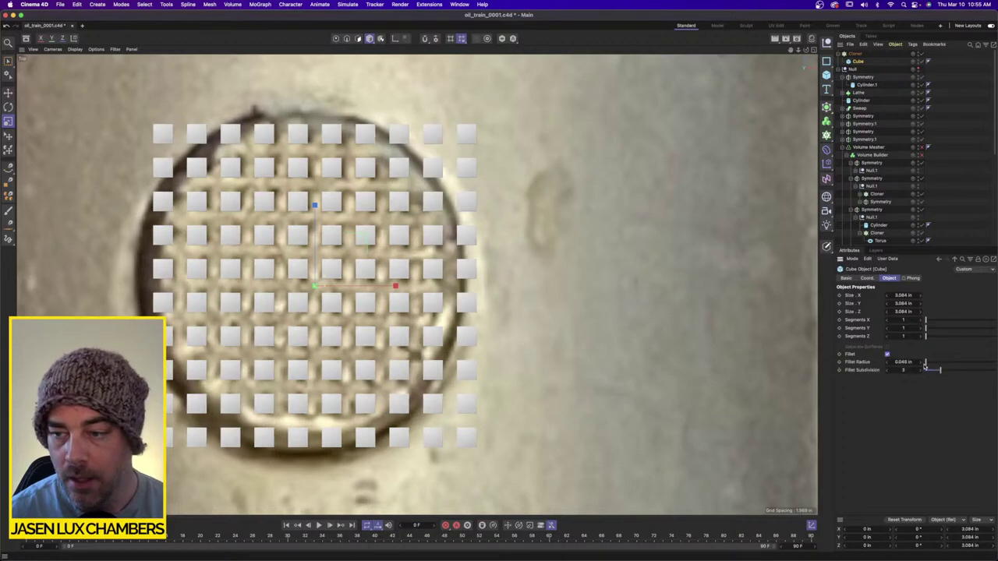
pyautogui.doubleClick(909, 361)
pyautogui.write('0.1')
pyautogui.press('Return')
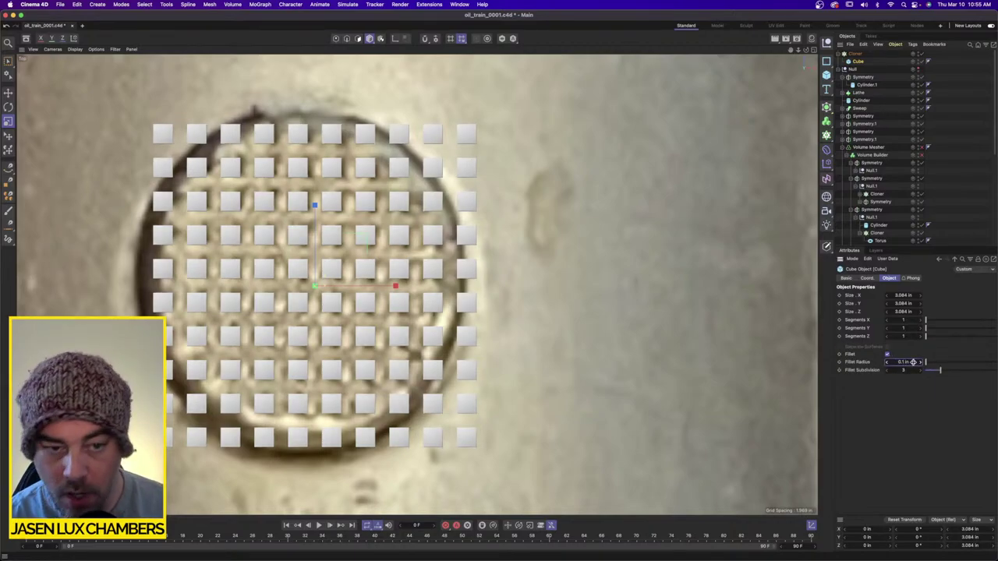
pyautogui.write('0.5')
pyautogui.press('Return')
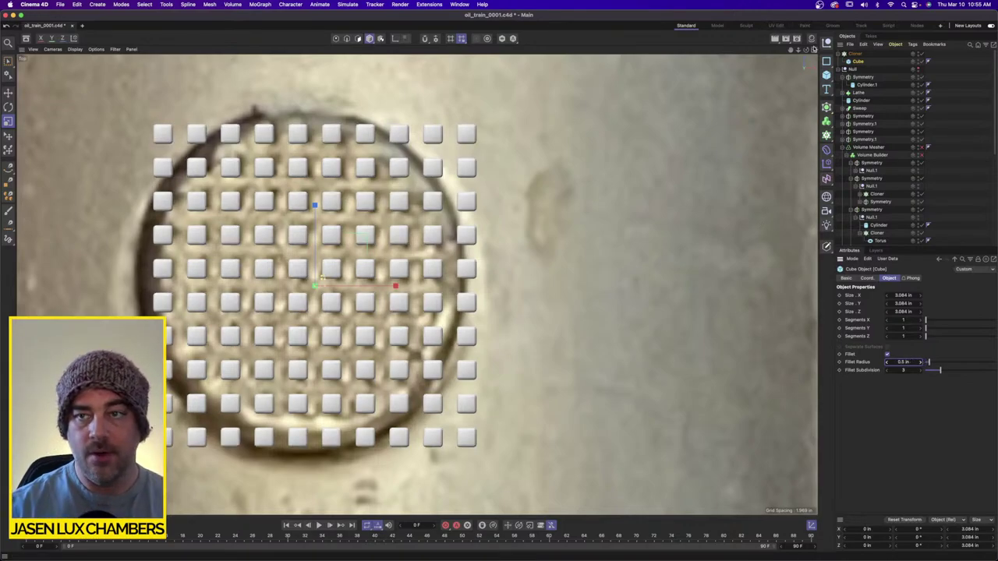
# Scale the cloned cube up uniformly to about 3.48 in, show the main Null group again, and select the Cloner.
pyautogui.click(812, 49)
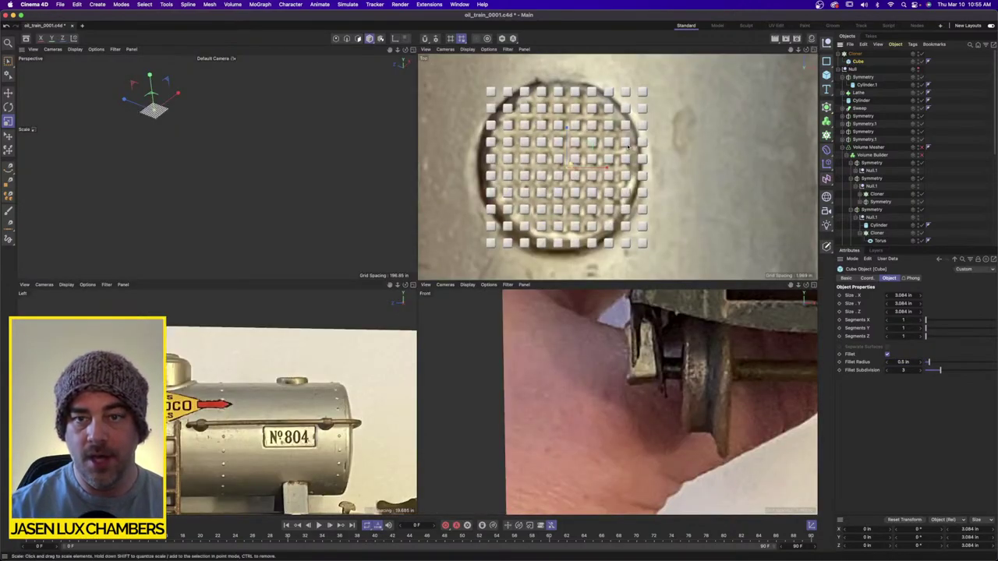
pyautogui.scroll(5, 616, 145)
pyautogui.click(8, 122)
pyautogui.moveTo(566, 170); pyautogui.dragTo(569, 169)
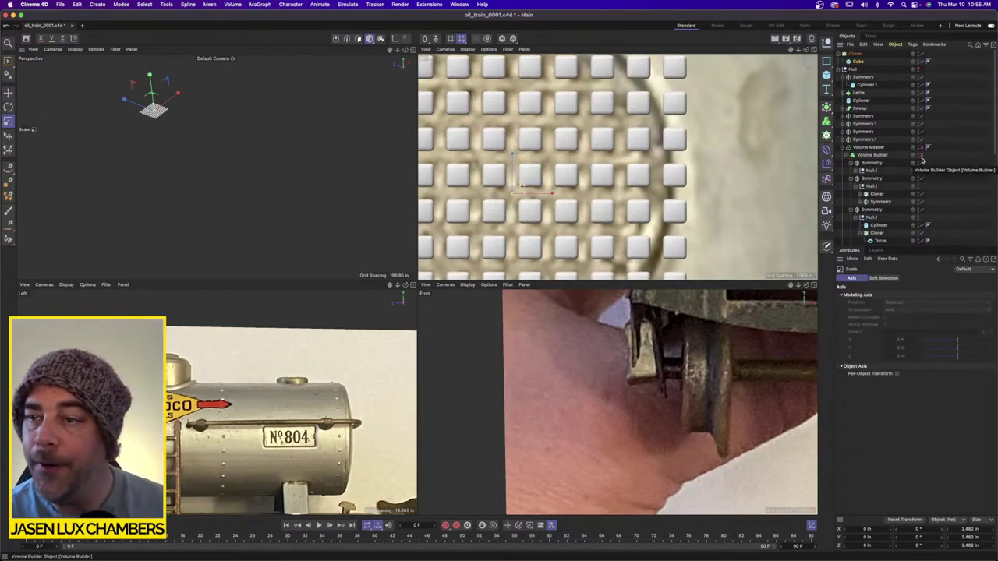
pyautogui.keyDown('alt'); pyautogui.click(917, 69); pyautogui.keyUp('alt')
pyautogui.click(856, 54)
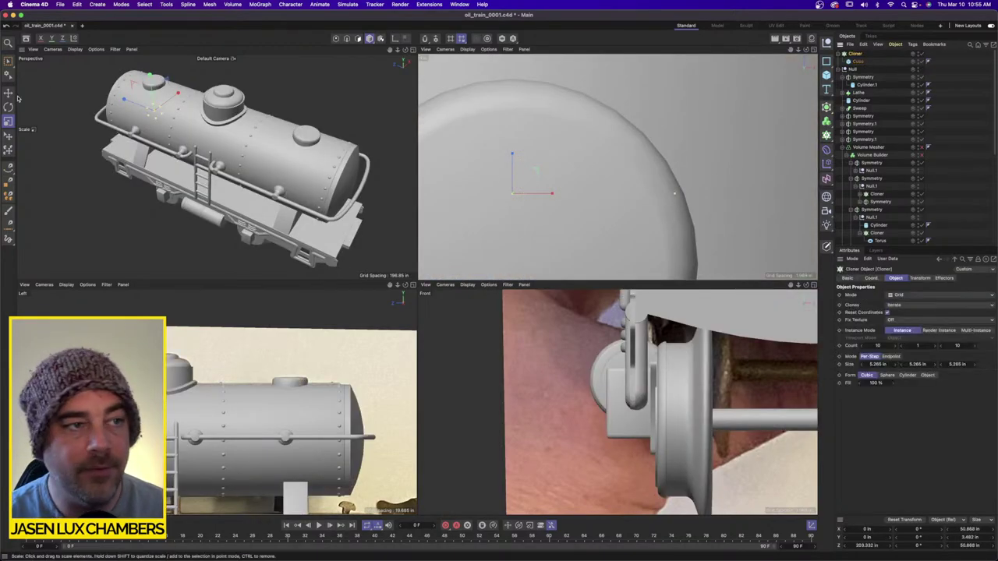
# Raise the Cloner grid to the top surface of the small end hatch, at about Y 90.2 in.
pyautogui.click(413, 49)
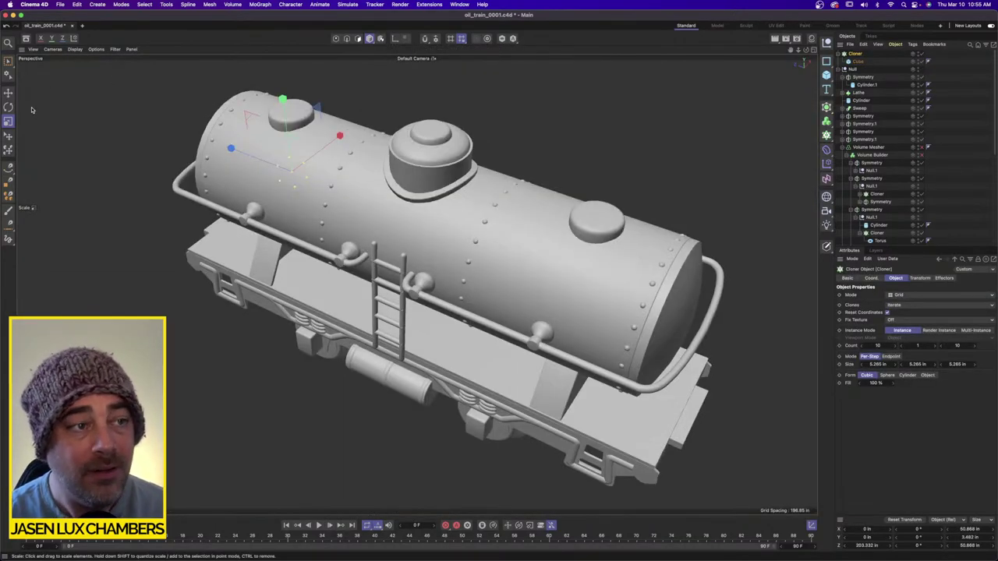
pyautogui.press('e')
pyautogui.moveTo(281, 111); pyautogui.dragTo(277, 64)
pyautogui.scroll(5, 287, 86)
pyautogui.keyDown('alt'); pyautogui.moveTo(279, 123); pyautogui.dragTo(335, 249, button='middle'); pyautogui.keyUp('alt')
pyautogui.moveTo(323, 239); pyautogui.dragTo(321, 217)
pyautogui.moveTo(358, 312)
pyautogui.keyDown('alt'); pyautogui.mouseDown()
pyautogui.moveTo(389, 331)
pyautogui.moveTo(399, 279)
pyautogui.mouseUp(); pyautogui.keyUp('alt')
# Centre the Cloner grid over the end hatch at about Z 193.7 in and fine-tune its height to about Y 90.7 in.
pyautogui.click(366, 312)
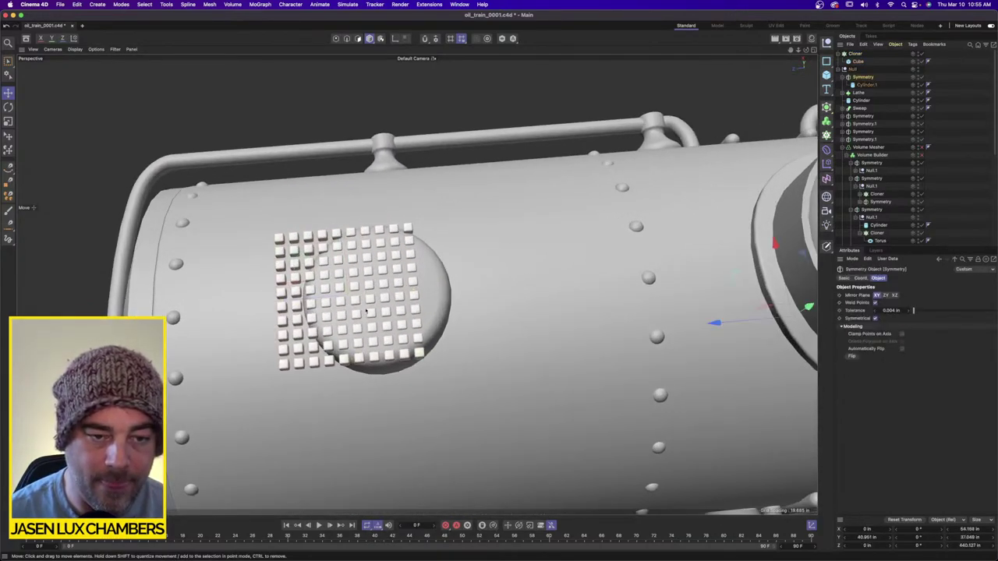
pyautogui.click(355, 302)
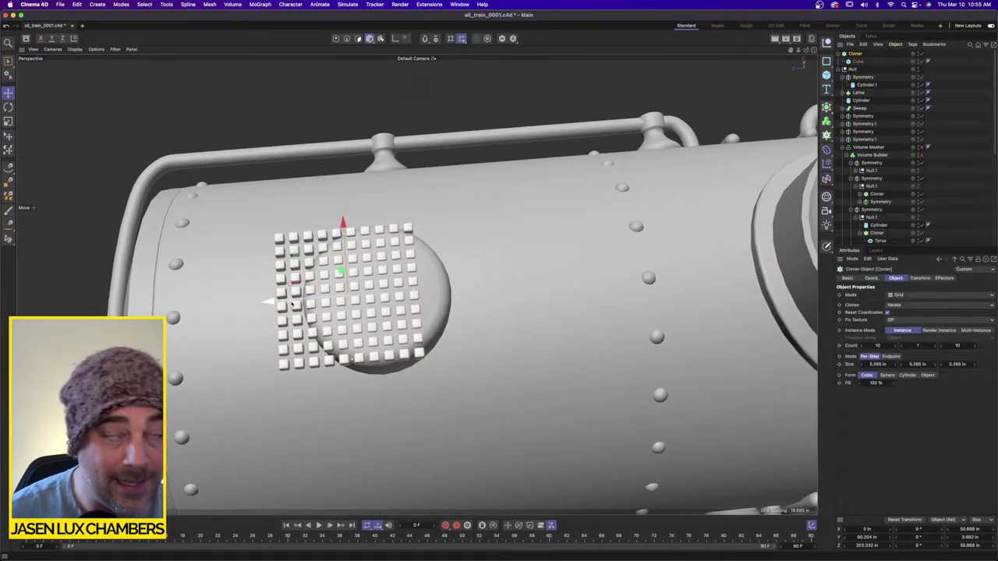
pyautogui.moveTo(292, 302)
pyautogui.mouseDown()
pyautogui.moveTo(318, 300)
pyautogui.moveTo(336, 258)
pyautogui.moveTo(416, 313)
pyautogui.moveTo(476, 337)
pyautogui.mouseUp()
pyautogui.moveTo(425, 272); pyautogui.dragTo(425, 270)
pyautogui.keyDown('alt'); pyautogui.moveTo(515, 380); pyautogui.dragTo(490, 417); pyautogui.keyUp('alt')
pyautogui.keyDown('alt'); pyautogui.moveTo(509, 317); pyautogui.dragTo(532, 315, button='right'); pyautogui.keyUp('alt')
pyautogui.keyDown('alt'); pyautogui.moveTo(534, 314); pyautogui.dragTo(435, 318); pyautogui.keyUp('alt')
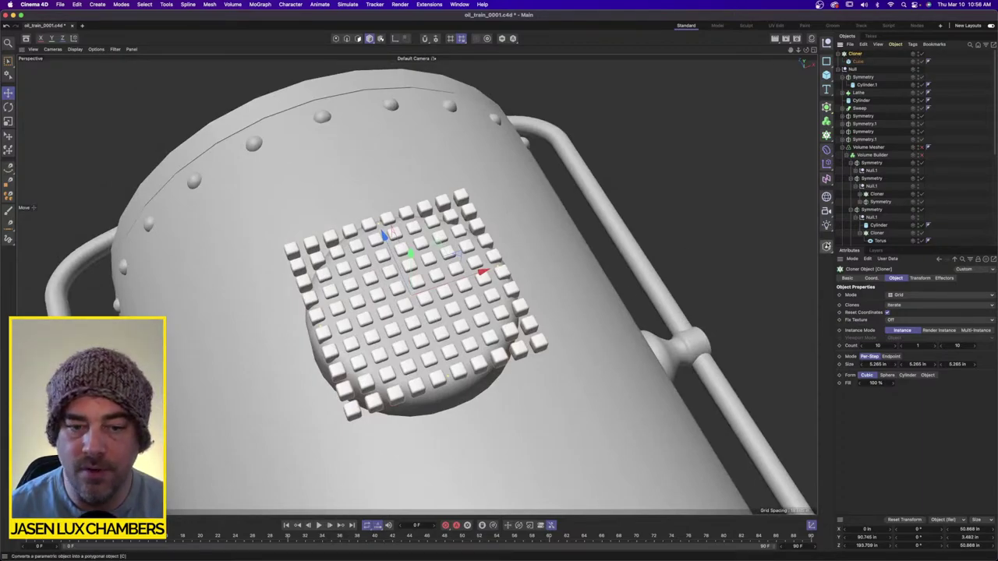
# Make the Cloner editable, hide the main Null group, and activate rectangle selection in the four-view layout.
pyautogui.click(827, 247)
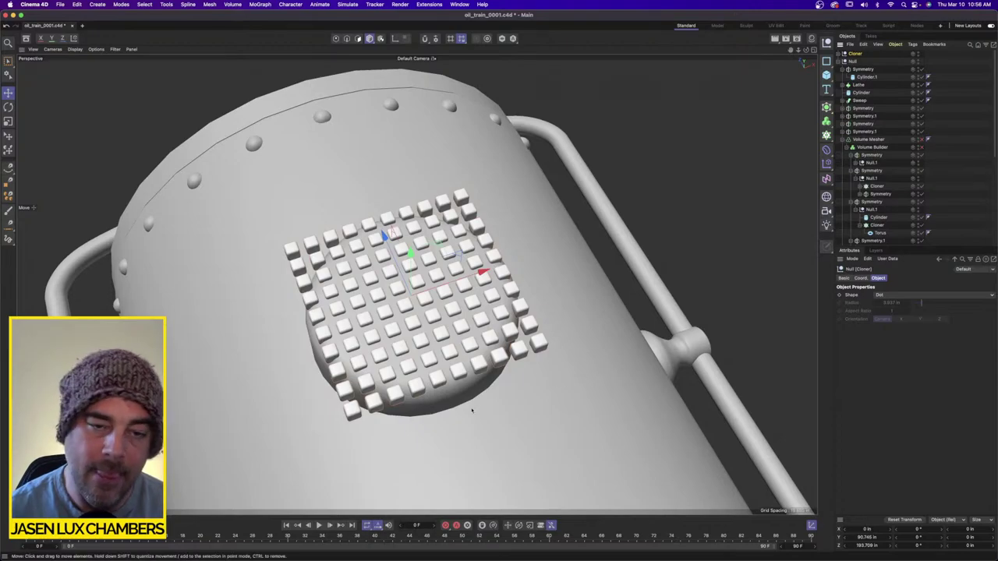
pyautogui.keyDown('alt'); pyautogui.moveTo(448, 324); pyautogui.dragTo(417, 359); pyautogui.keyUp('alt')
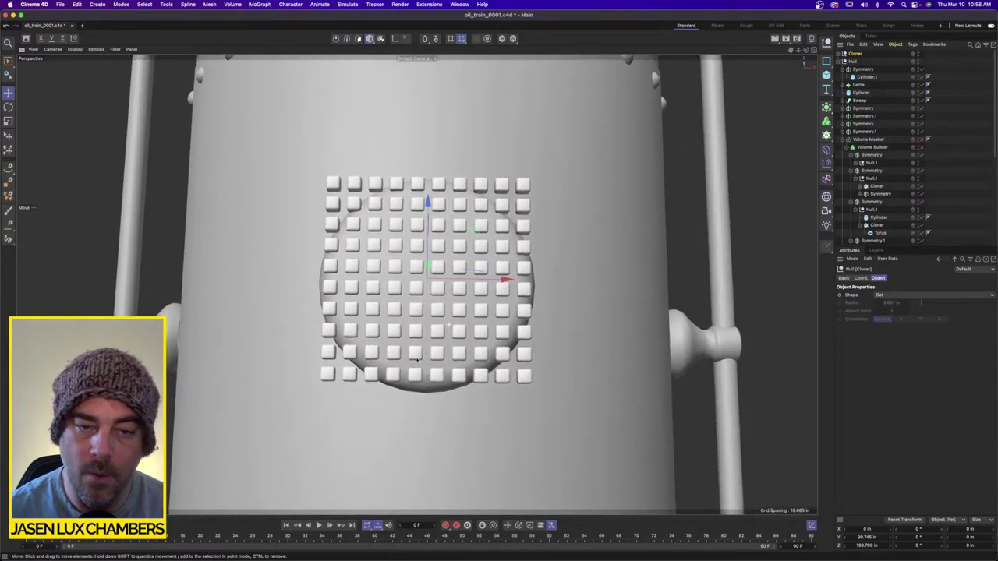
pyautogui.click(919, 62)
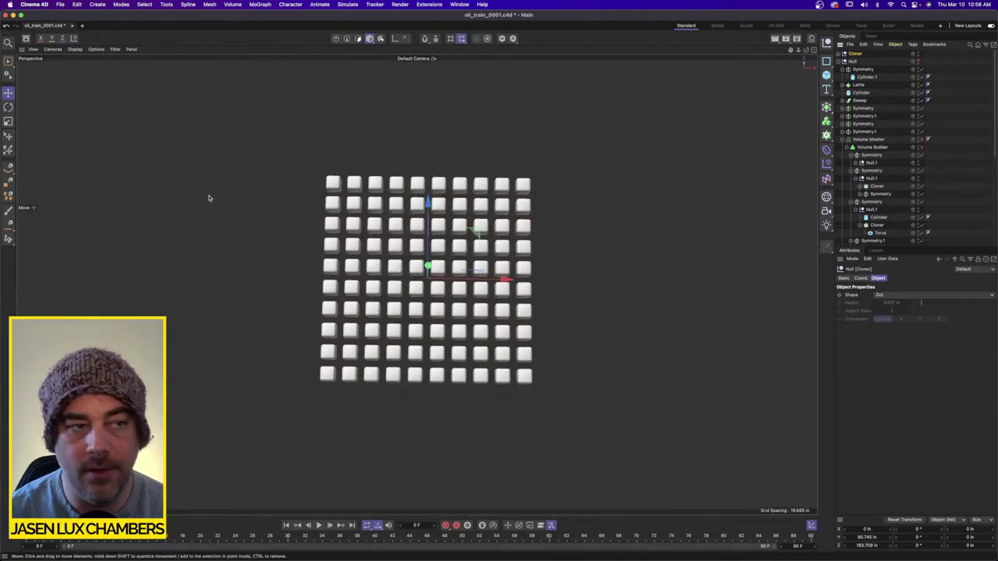
pyautogui.moveTo(8, 61); pyautogui.dragTo(25, 86)
pyautogui.click(813, 49)
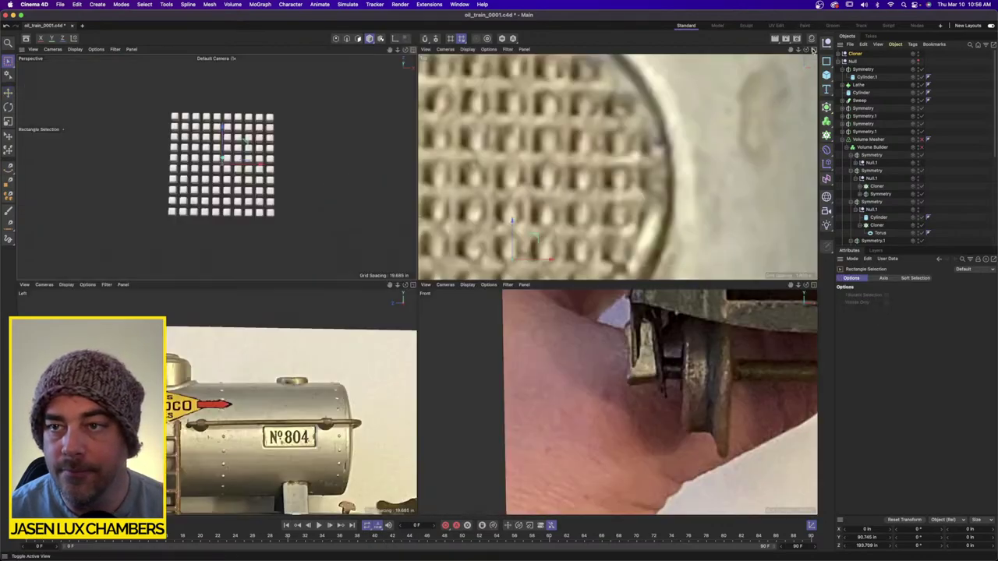
pyautogui.click(919, 62)
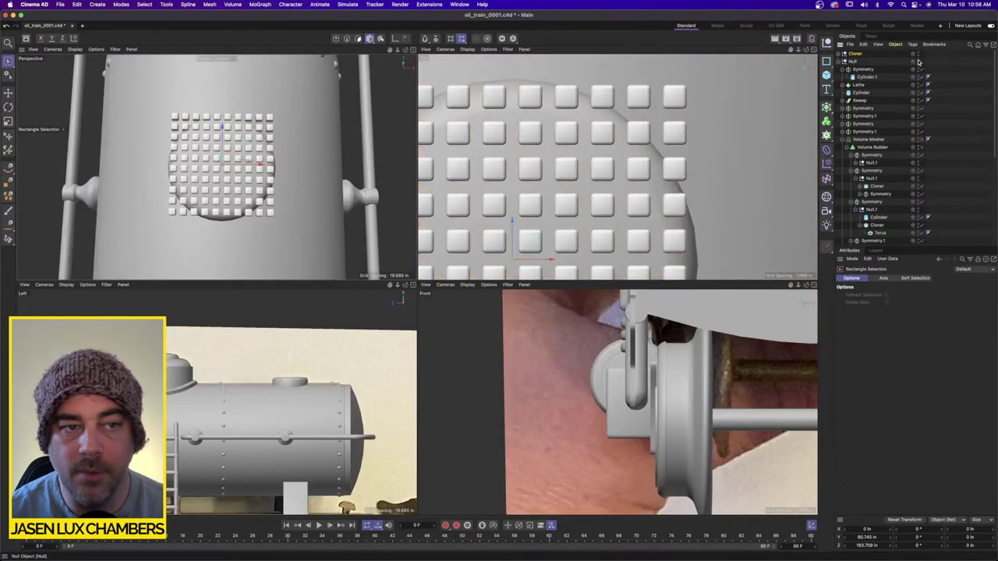
pyautogui.scroll(-3, 652, 114)
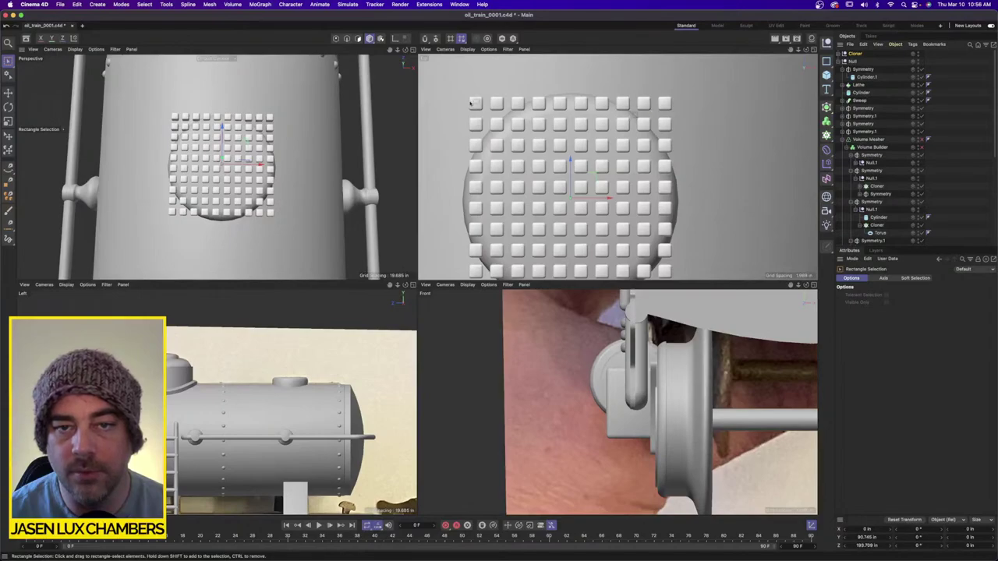
pyautogui.moveTo(455, 94); pyautogui.dragTo(501, 110)
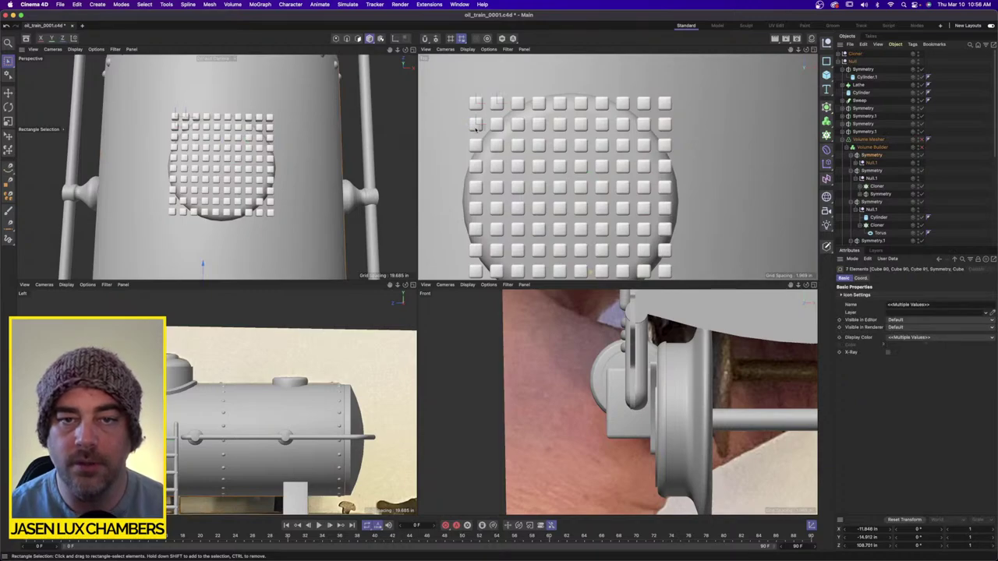
pyautogui.click(954, 64)
pyautogui.scroll(-2, 568, 125)
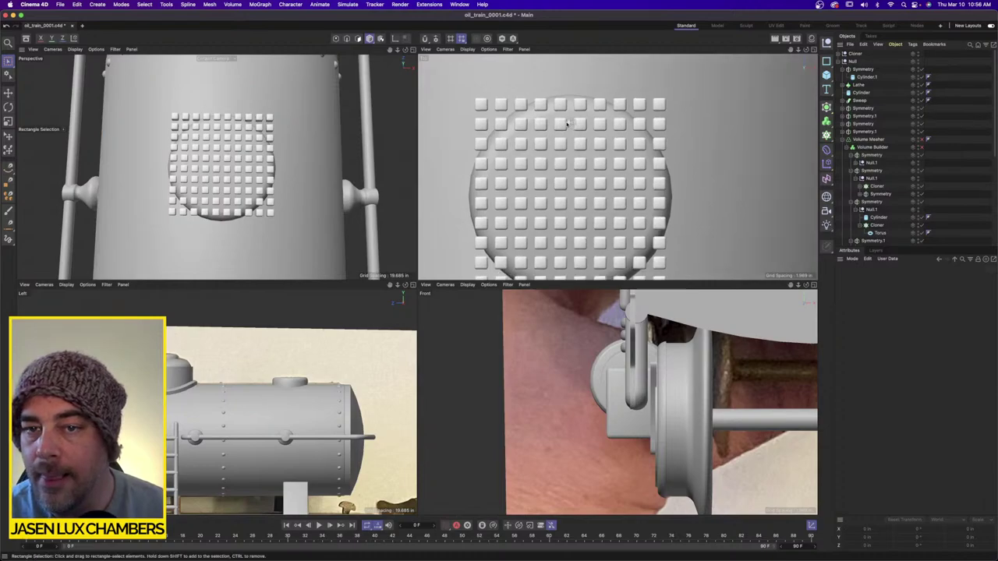
# With the main Null group hidden, delete the three cubes at each of the grid's four corners in the Top view.
pyautogui.click(918, 62)
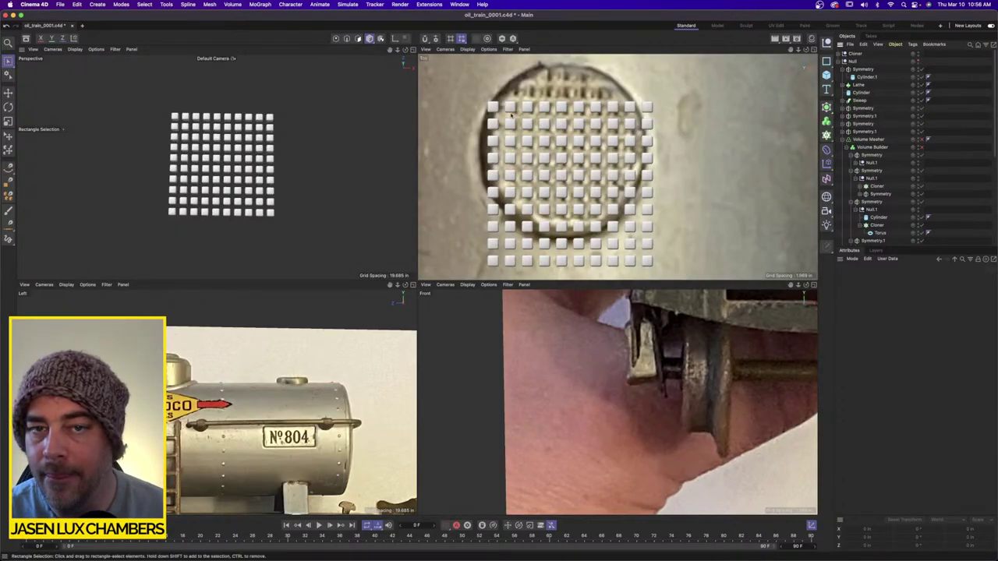
pyautogui.moveTo(472, 94); pyautogui.dragTo(516, 114)
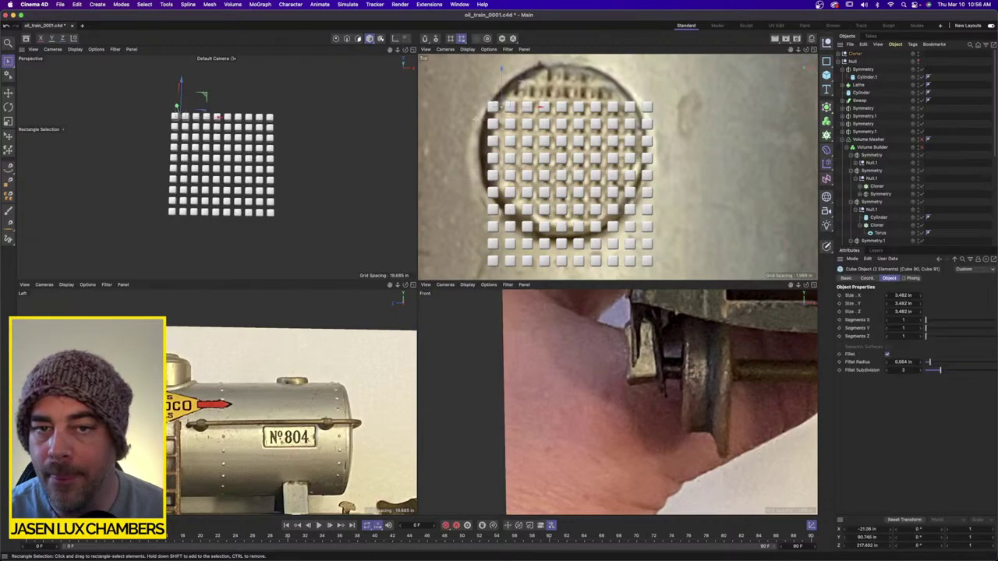
pyautogui.keyDown('shift'); pyautogui.moveTo(669, 89); pyautogui.dragTo(648, 123); pyautogui.keyUp('shift')
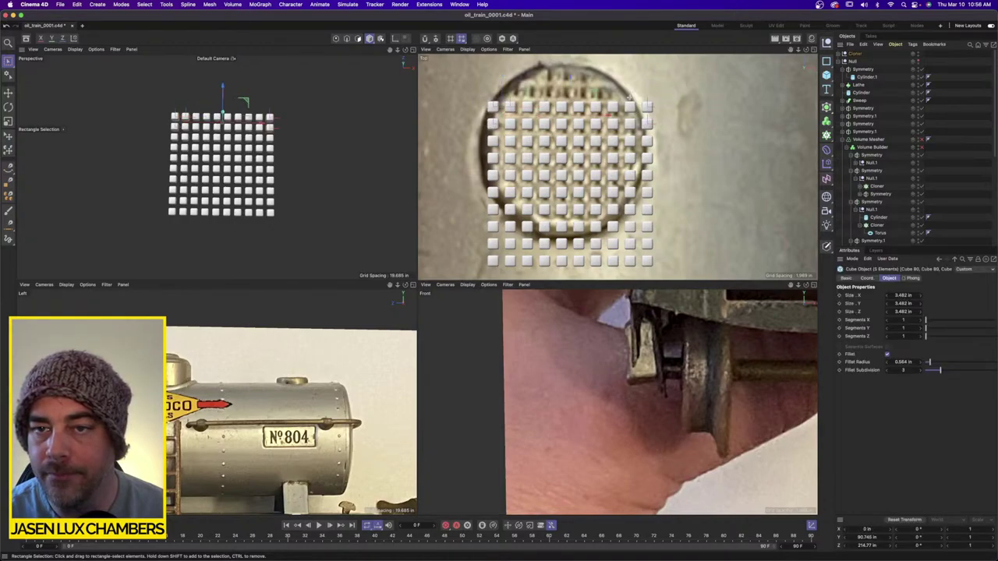
pyautogui.moveTo(662, 258)
pyautogui.keyDown('shift'); pyautogui.mouseDown()
pyautogui.moveTo(625, 266)
pyautogui.moveTo(646, 253)
pyautogui.mouseUp(); pyautogui.keyUp('shift')
pyautogui.keyDown('shift'); pyautogui.moveTo(471, 247); pyautogui.dragTo(506, 261); pyautogui.keyUp('shift')
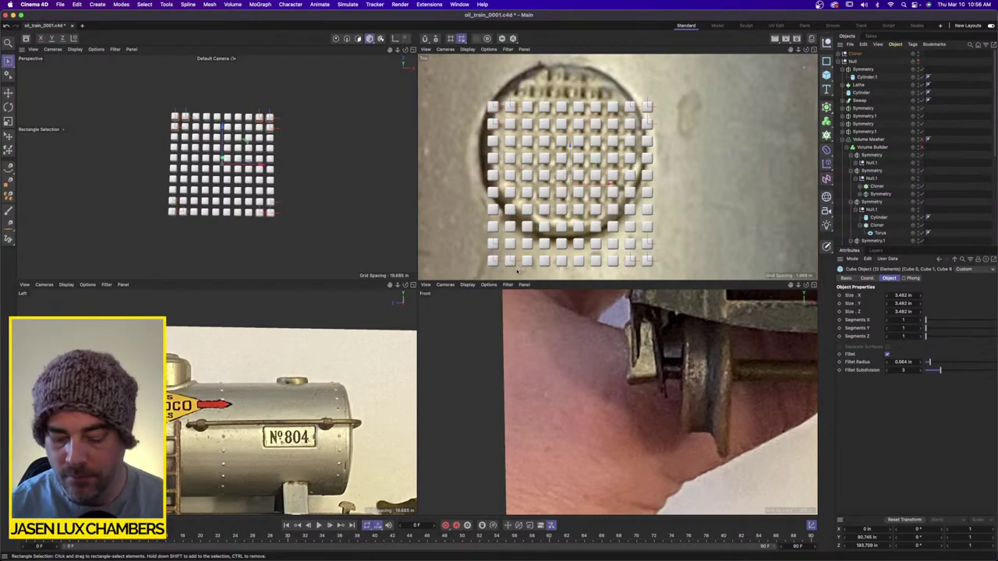
pyautogui.press('Delete')
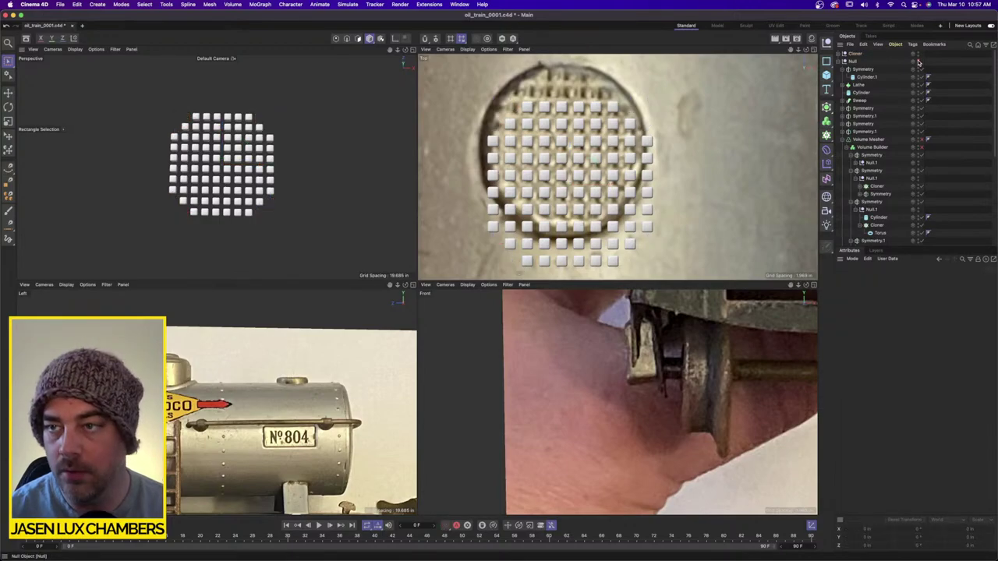
# Show the main Null group again, activate the Move tool, and maximize the perspective view angled toward the trimmed grid.
pyautogui.click(918, 61)
pyautogui.keyDown('alt'); pyautogui.moveTo(243, 158); pyautogui.dragTo(267, 193); pyautogui.keyUp('alt')
pyautogui.keyDown('alt'); pyautogui.moveTo(267, 195); pyautogui.dragTo(296, 155, button='middle'); pyautogui.keyUp('alt')
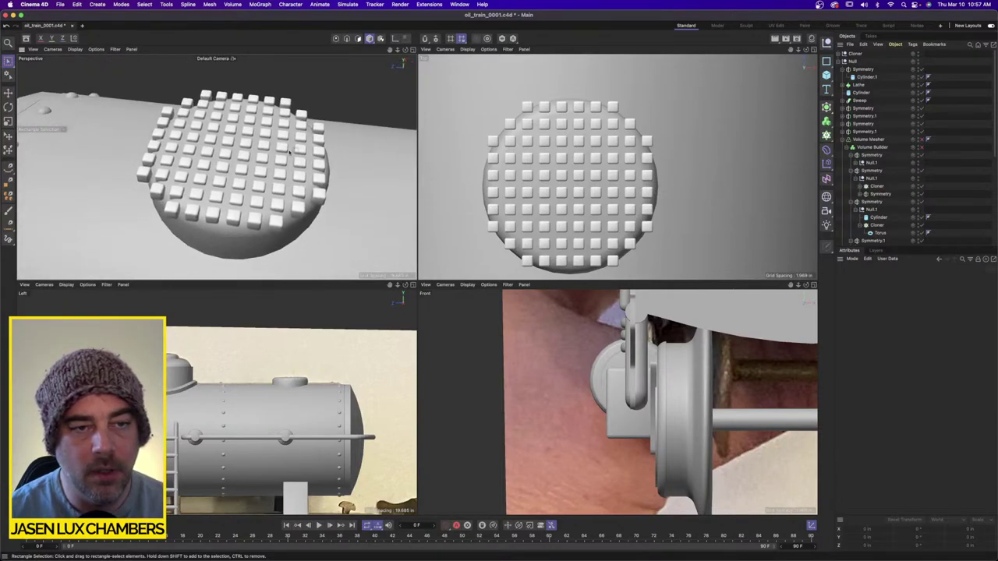
pyautogui.click(9, 93)
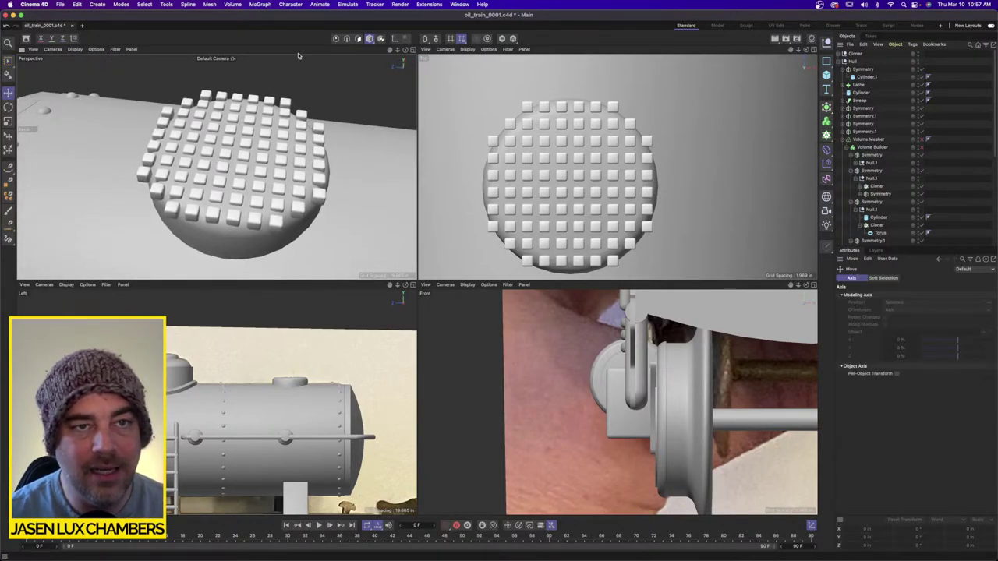
pyautogui.click(413, 49)
# Delete the cubes at both ends of the grid's two outermost six-cube columns, where they overhang the hatch rim.
pyautogui.click(615, 343)
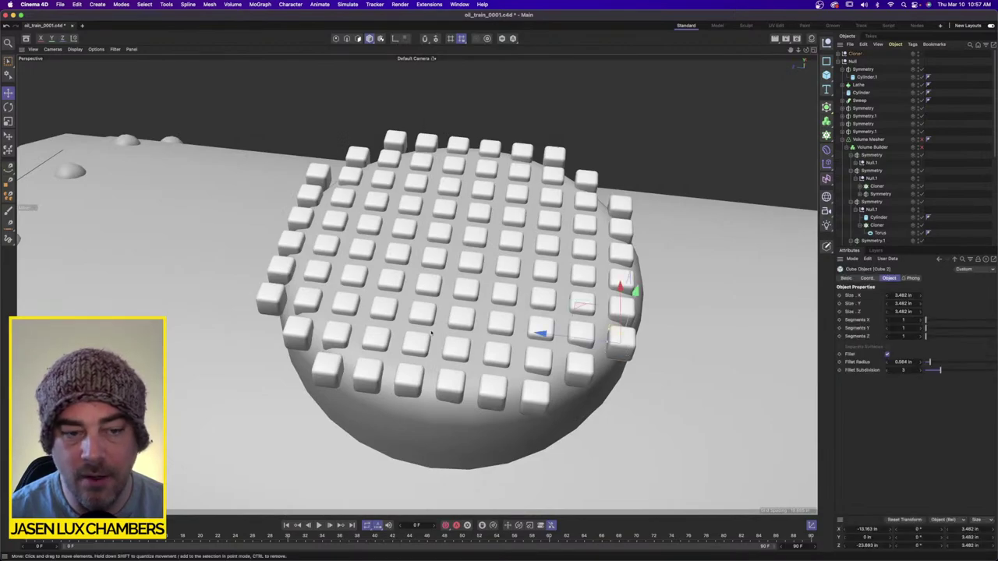
pyautogui.keyDown('shift'); pyautogui.click(283, 333); pyautogui.keyUp('shift')
pyautogui.click(630, 348)
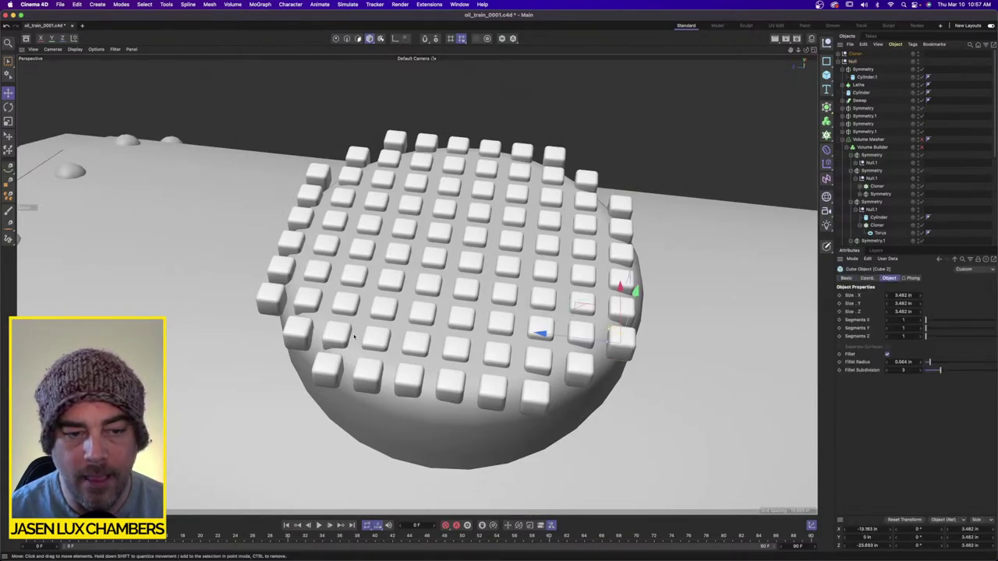
pyautogui.keyDown('shift'); pyautogui.click(298, 331); pyautogui.keyUp('shift')
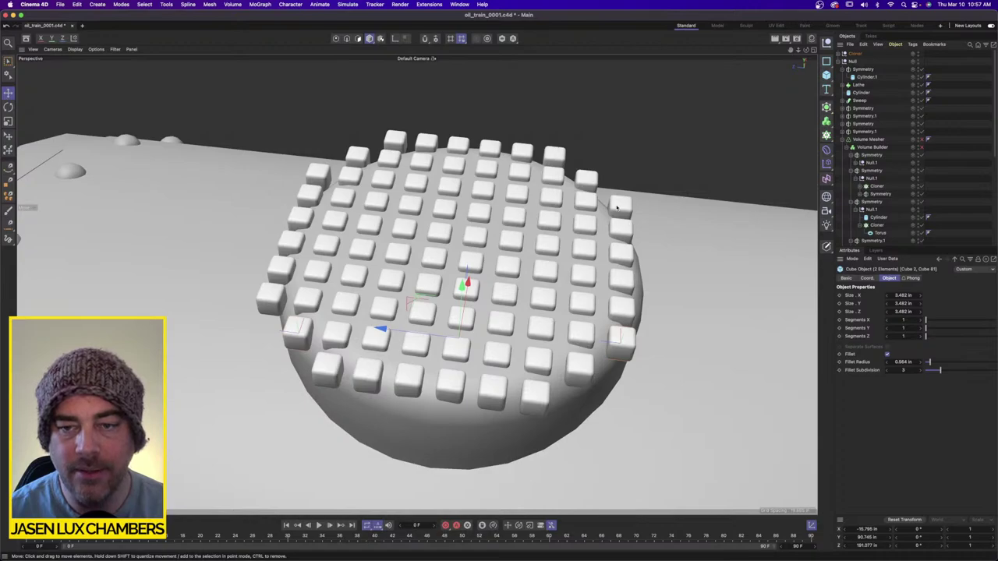
pyautogui.keyDown('alt'); pyautogui.moveTo(616, 207); pyautogui.dragTo(633, 213); pyautogui.keyUp('alt')
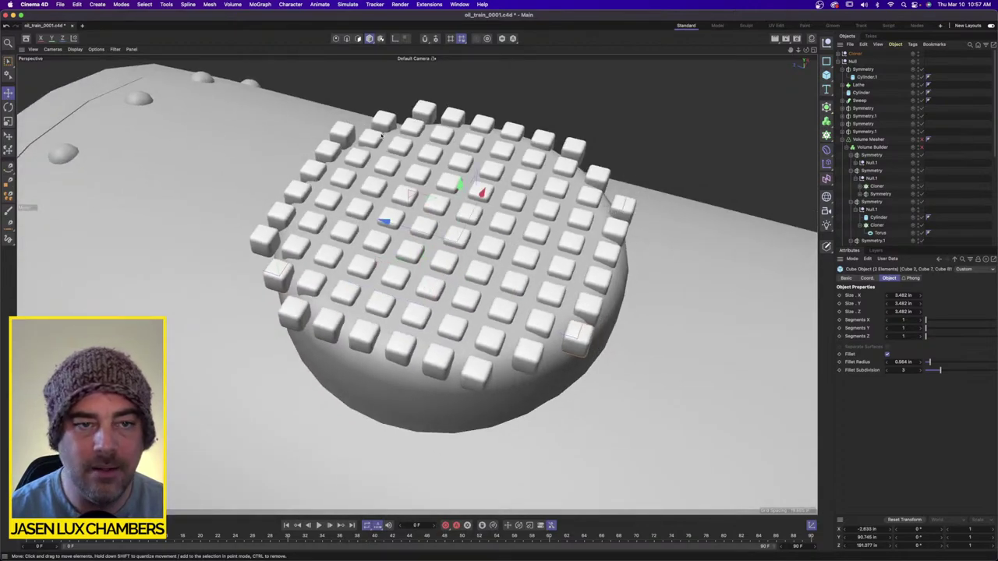
pyautogui.keyDown('alt'); pyautogui.moveTo(381, 137); pyautogui.dragTo(381, 173); pyautogui.keyUp('alt')
pyautogui.click(299, 269)
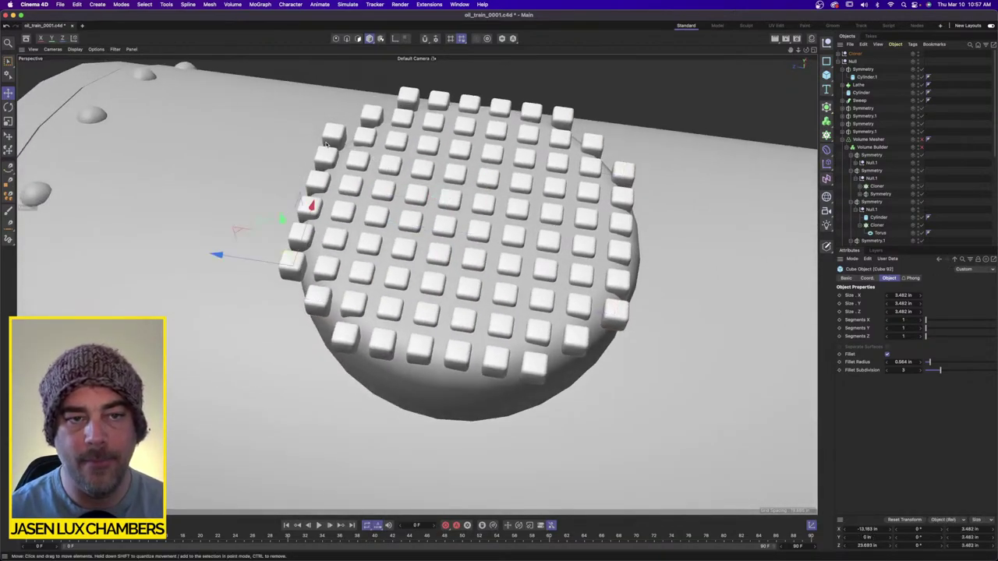
pyautogui.keyDown('shift'); pyautogui.click(624, 168); pyautogui.keyUp('shift')
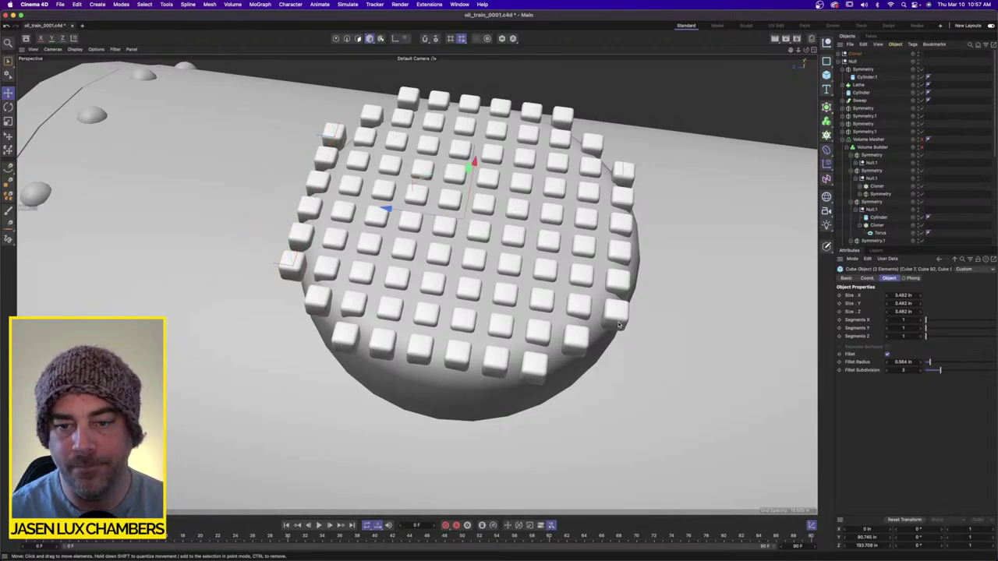
pyautogui.press('Delete')
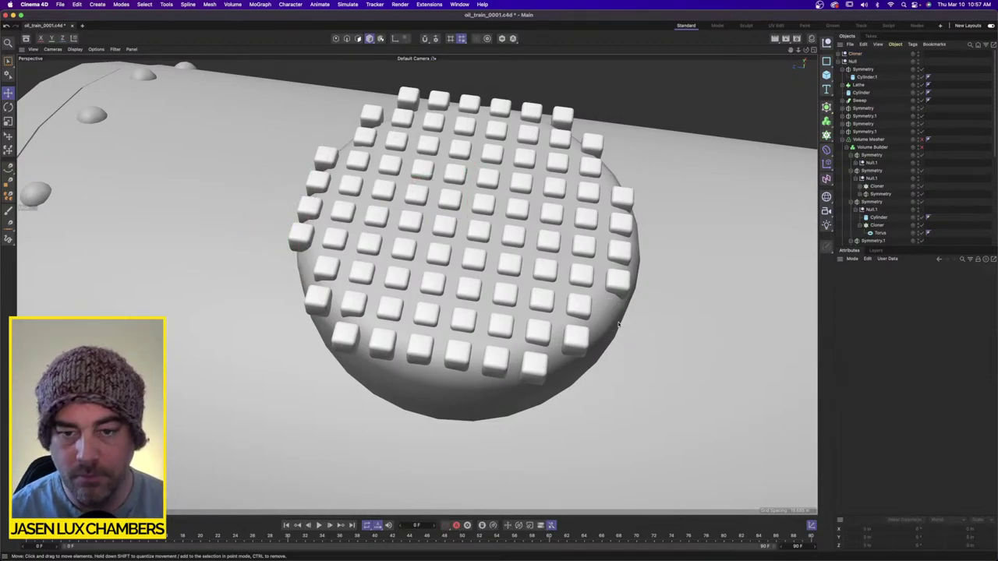
# Delete the two end cubes of the second row in from each of the grid's opposite edges.
pyautogui.keyDown('alt'); pyautogui.moveTo(603, 167); pyautogui.dragTo(561, 177); pyautogui.keyUp('alt')
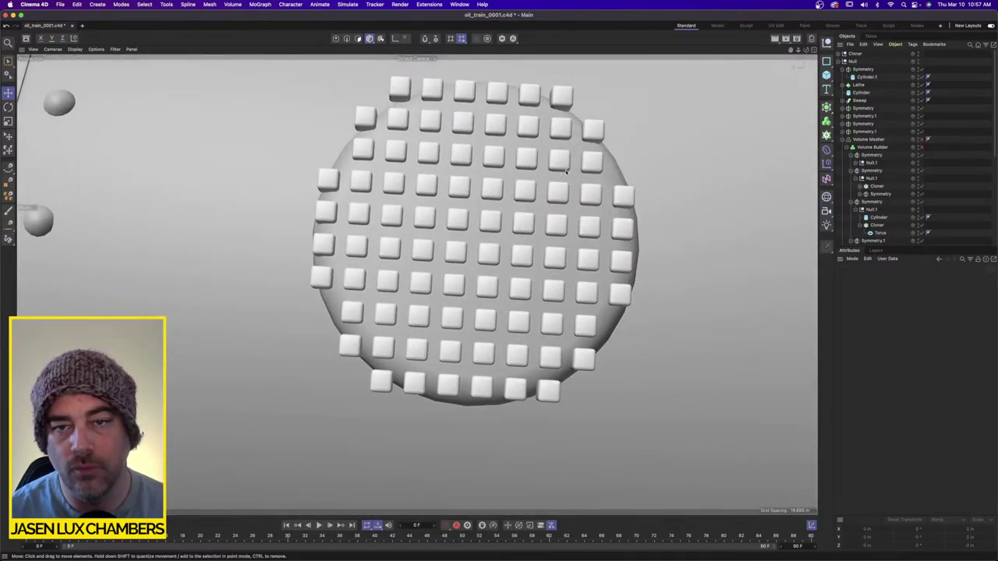
pyautogui.click(595, 129)
pyautogui.keyDown('shift'); pyautogui.click(367, 114); pyautogui.keyUp('shift')
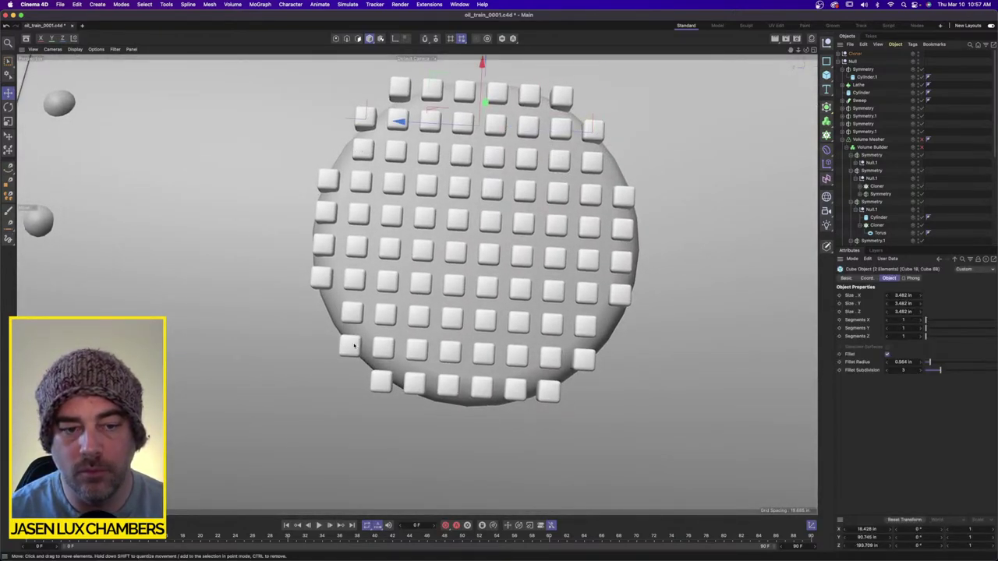
pyautogui.keyDown('shift'); pyautogui.click(350, 343); pyautogui.keyUp('shift')
pyautogui.press('Delete')
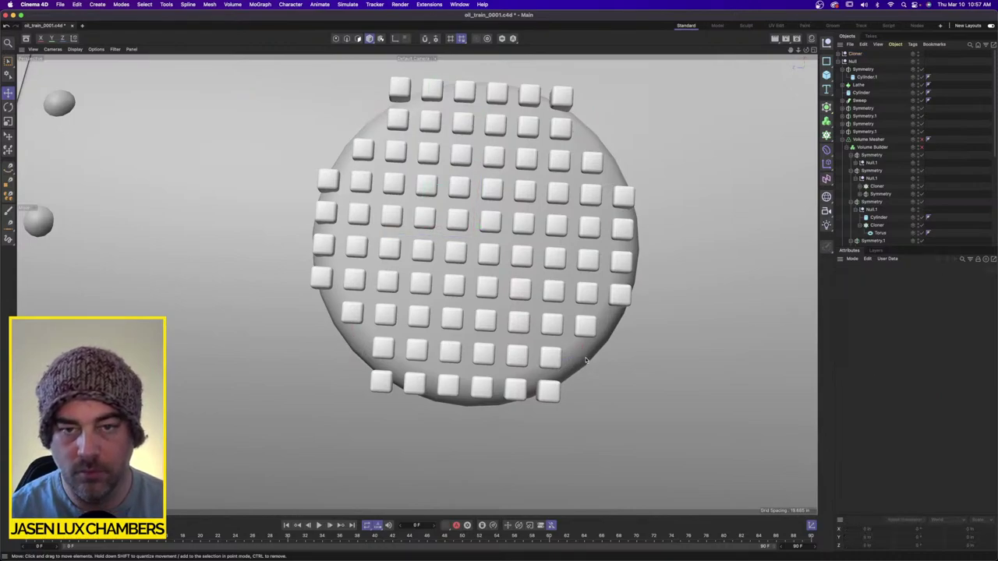
# Delete the two end cubes of each of the grid's remaining outermost six-cube rows.
pyautogui.click(561, 95)
pyautogui.keyDown('shift'); pyautogui.click(406, 88); pyautogui.keyUp('shift')
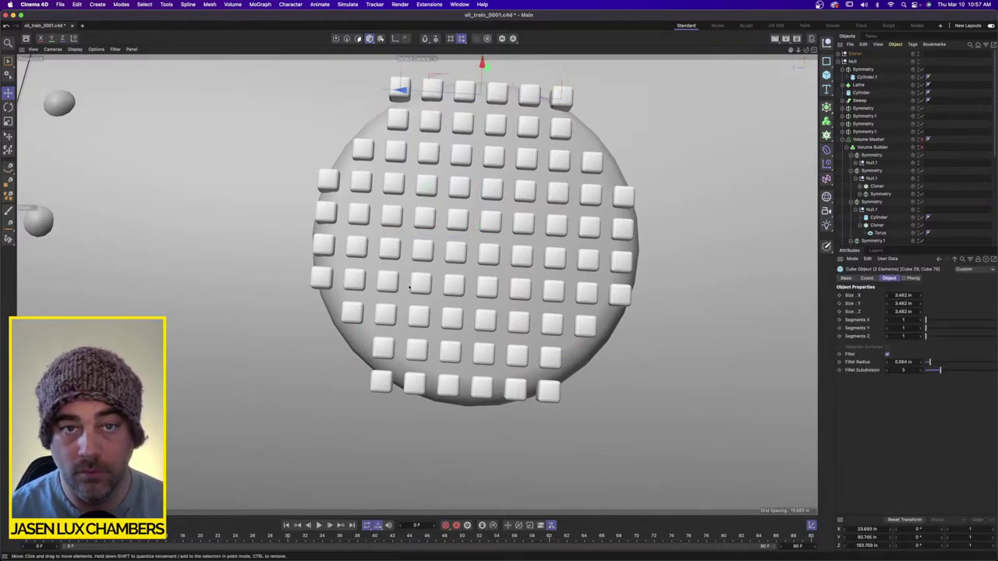
pyautogui.keyDown('shift'); pyautogui.click(379, 393); pyautogui.keyUp('shift')
pyautogui.keyDown('shift'); pyautogui.click(546, 391); pyautogui.keyUp('shift')
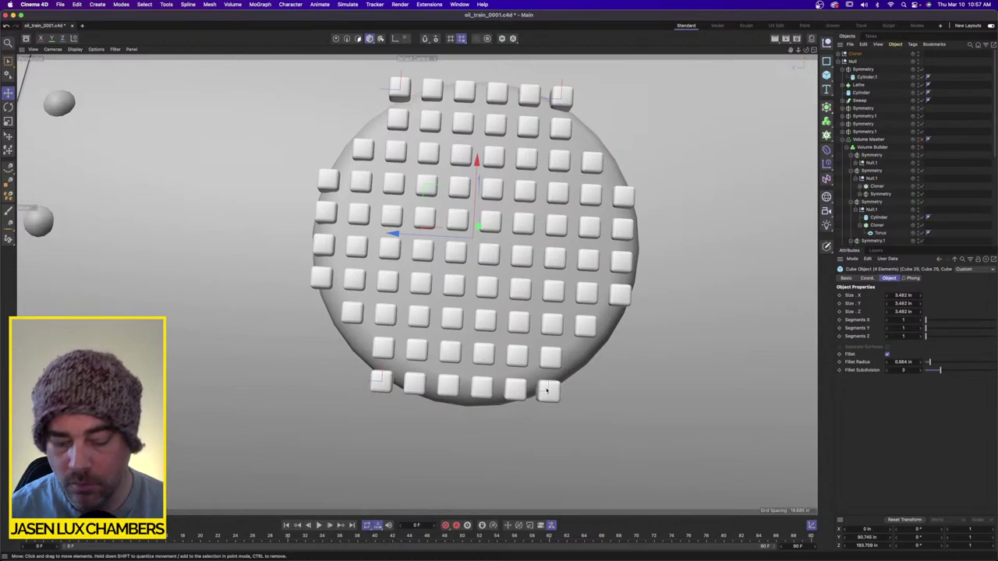
pyautogui.press('Delete')
pyautogui.keyDown('alt'); pyautogui.moveTo(483, 331); pyautogui.dragTo(481, 325, button='middle'); pyautogui.keyUp('alt')
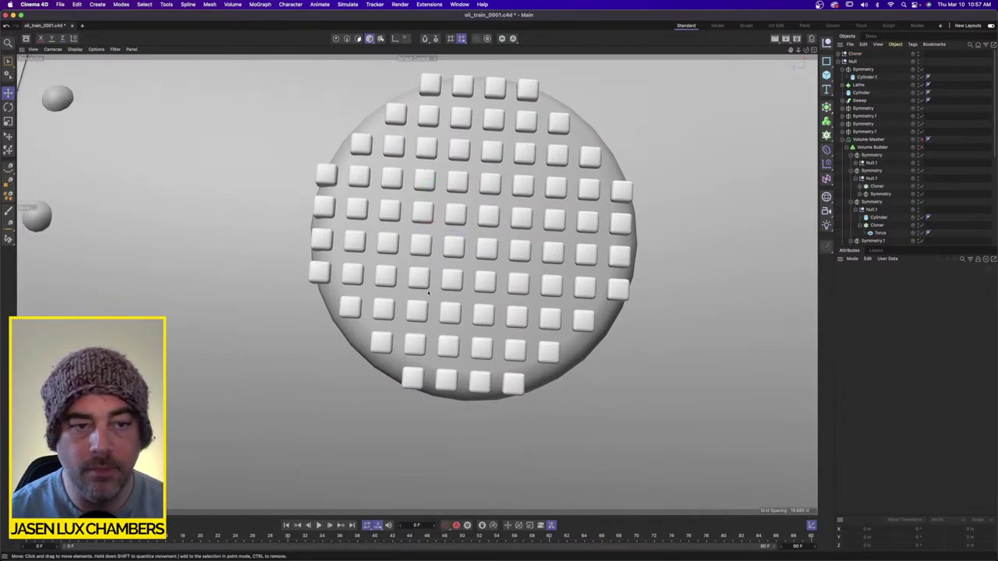
# Delete the two end cubes of the outermost four-cube row on each of the grid's four sides.
pyautogui.click(326, 270)
pyautogui.keyDown('shift'); pyautogui.click(327, 173); pyautogui.keyUp('shift')
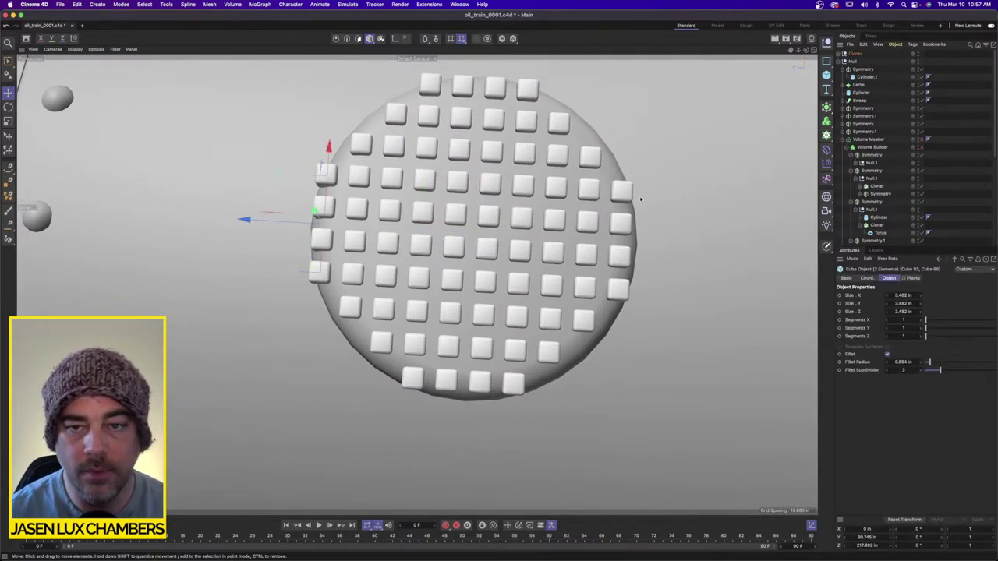
pyautogui.keyDown('shift'); pyautogui.click(619, 291); pyautogui.keyUp('shift')
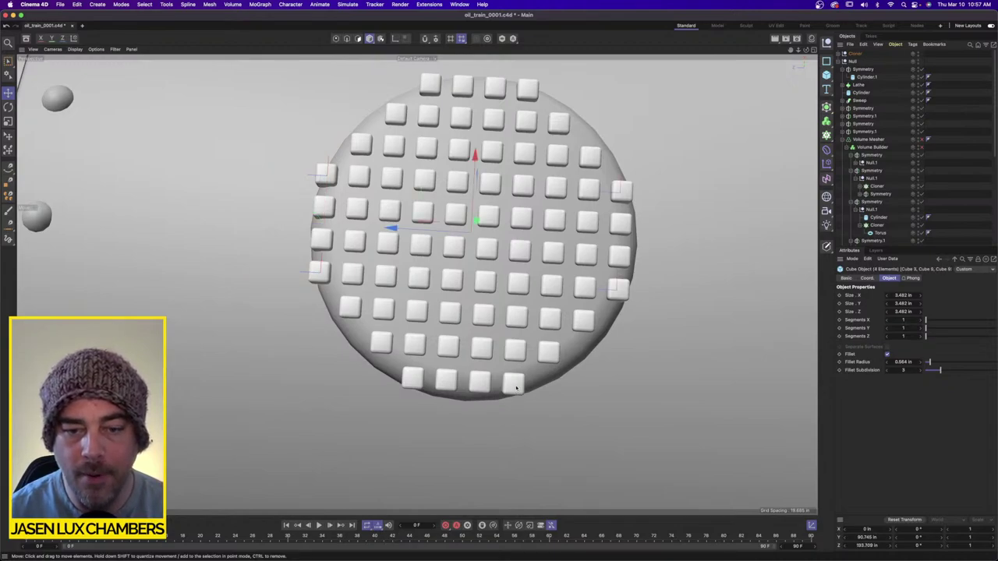
pyautogui.keyDown('shift'); pyautogui.click(515, 385); pyautogui.keyUp('shift')
pyautogui.keyDown('shift'); pyautogui.click(531, 88); pyautogui.keyUp('shift')
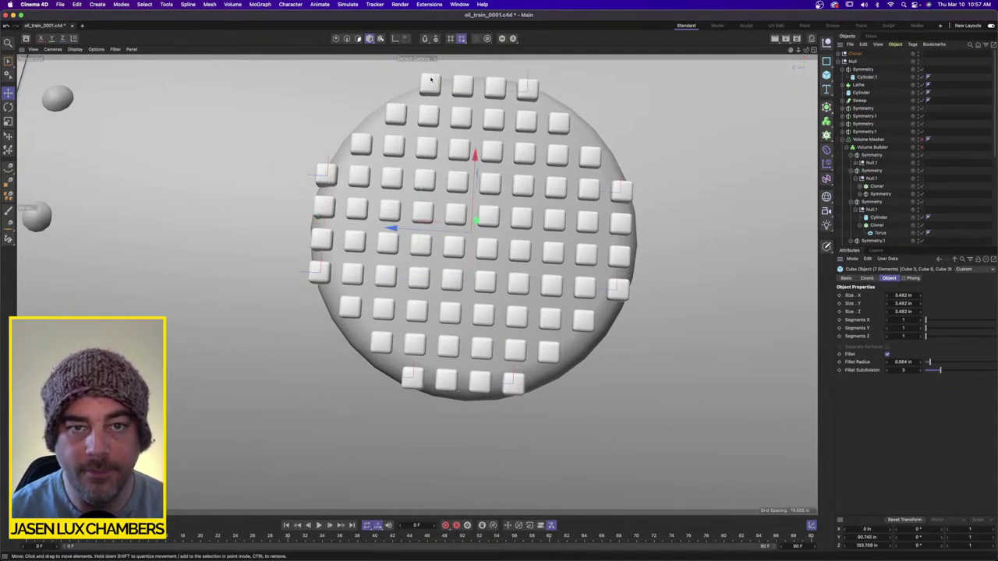
pyautogui.press('Delete')
# Scale the trimmed cube grid's group down slightly so it sits within the hatch rim.
pyautogui.keyDown('alt'); pyautogui.moveTo(468, 258); pyautogui.dragTo(406, 183); pyautogui.keyUp('alt')
pyautogui.keyDown('alt'); pyautogui.moveTo(405, 182); pyautogui.dragTo(343, 227, button='right'); pyautogui.keyUp('alt')
pyautogui.keyDown('alt'); pyautogui.moveTo(547, 254); pyautogui.dragTo(499, 269, button='right'); pyautogui.keyUp('alt')
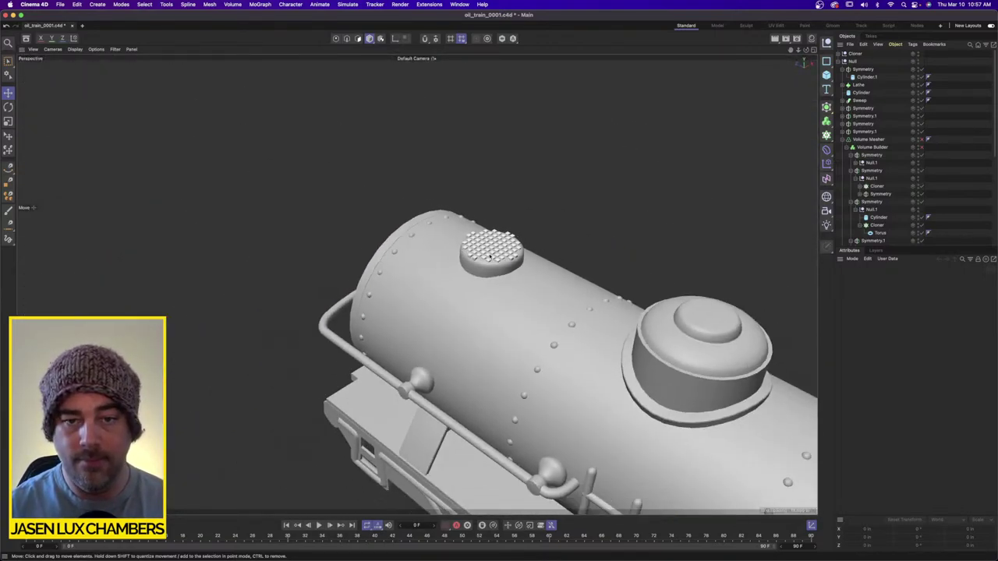
pyautogui.keyDown('alt'); pyautogui.moveTo(569, 339); pyautogui.dragTo(437, 296, button='middle'); pyautogui.keyUp('alt')
pyautogui.keyDown('alt'); pyautogui.moveTo(437, 296); pyautogui.dragTo(483, 282); pyautogui.keyUp('alt')
pyautogui.click(863, 62)
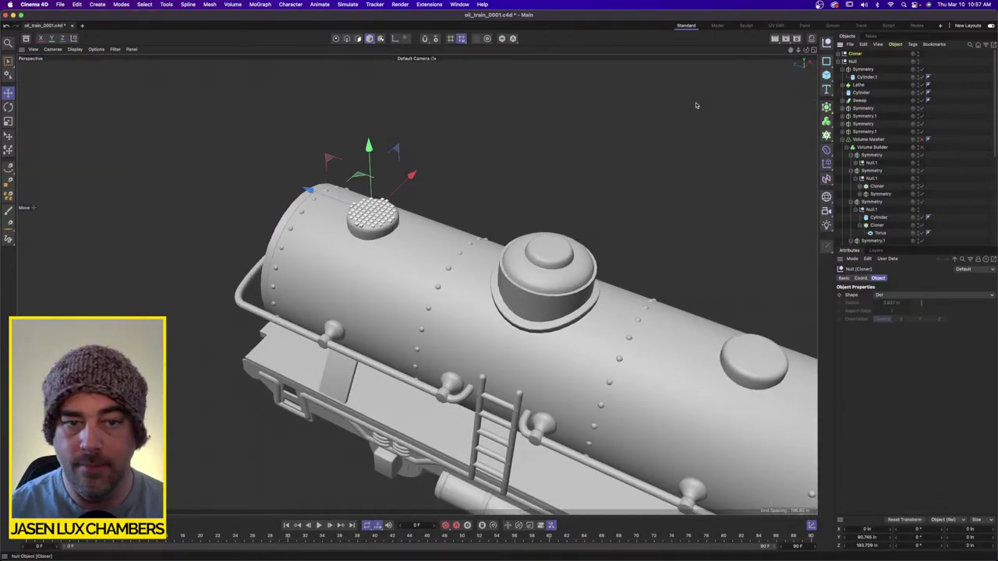
pyautogui.press('t')
pyautogui.moveTo(416, 224); pyautogui.dragTo(481, 212)
pyautogui.keyDown('alt'); pyautogui.moveTo(481, 213); pyautogui.dragTo(332, 220, button='middle'); pyautogui.keyUp('alt')
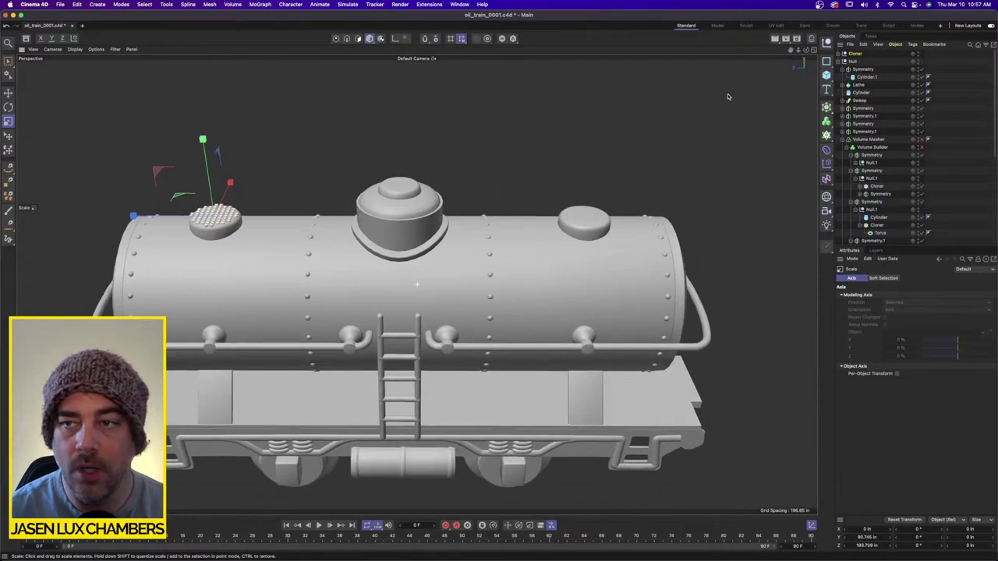
# Place the cube grid under the hatch's Symmetry and group it with Cylinder.1 so both hatches carry the grid.
pyautogui.click(863, 70)
pyautogui.click(866, 77)
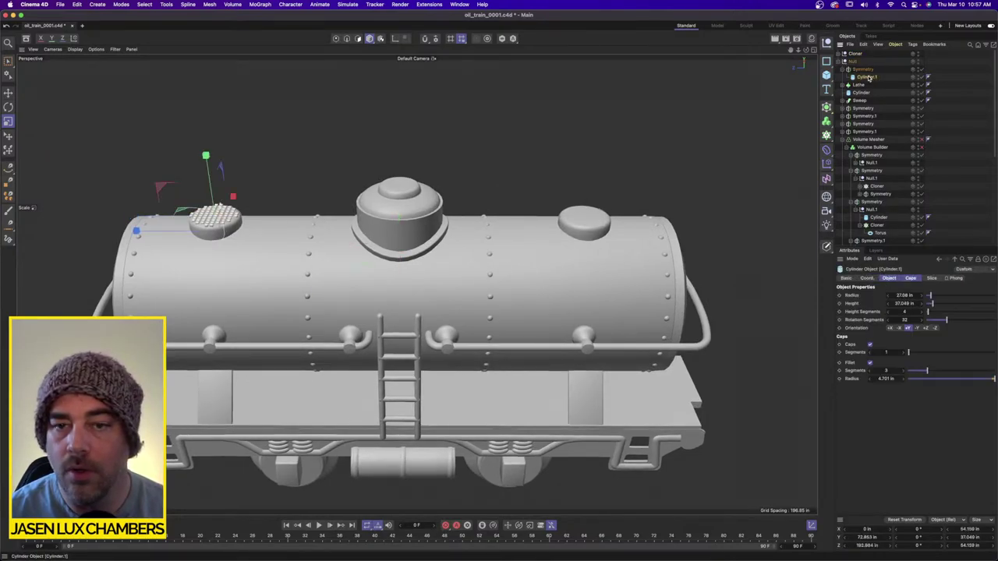
pyautogui.moveTo(860, 63); pyautogui.dragTo(865, 72)
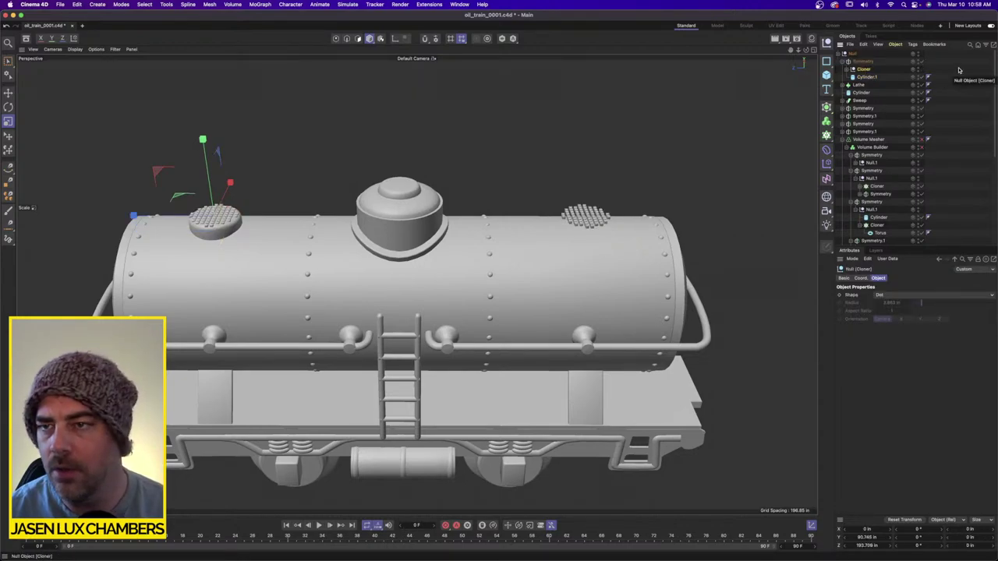
pyautogui.keyDown('shift'); pyautogui.click(867, 77); pyautogui.keyUp('shift')
pyautogui.hotkey('alt', 'g')
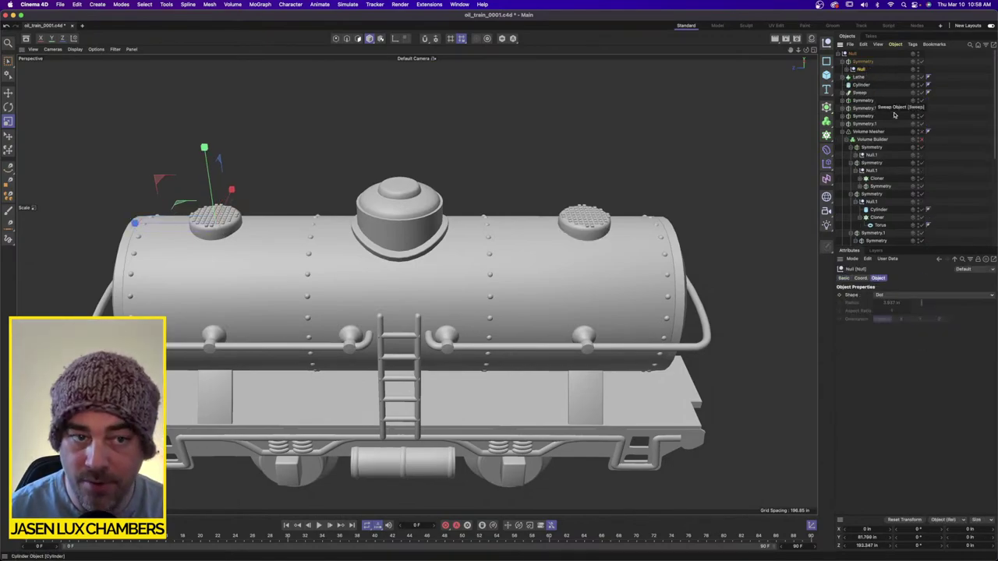
pyautogui.click(945, 124)
pyautogui.moveTo(611, 205)
pyautogui.keyDown('alt'); pyautogui.mouseDown()
pyautogui.moveTo(588, 225)
pyautogui.moveTo(605, 203)
pyautogui.mouseUp(); pyautogui.keyUp('alt')
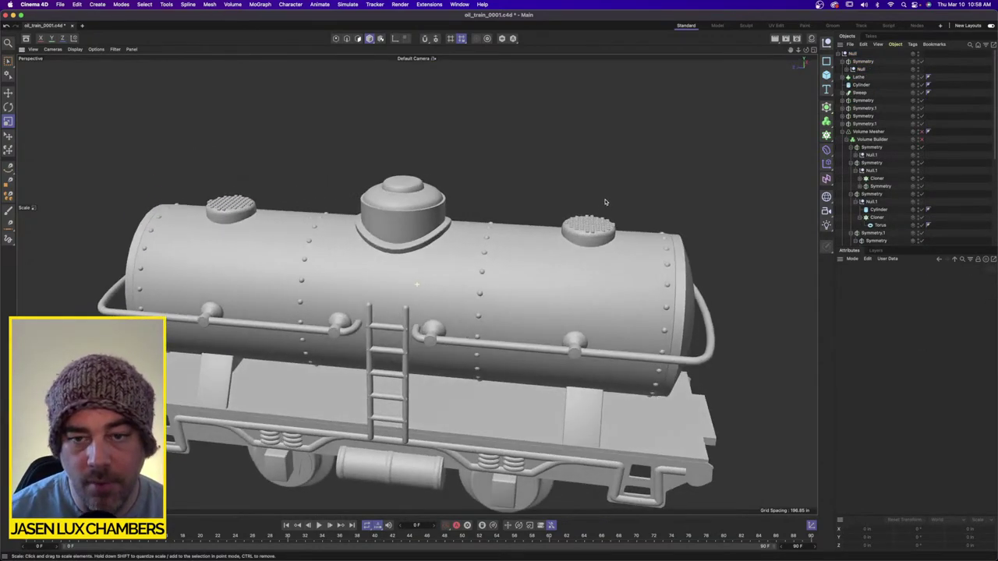
pyautogui.scroll(1, 709, 203)
pyautogui.keyDown('alt'); pyautogui.moveTo(714, 202); pyautogui.dragTo(708, 206); pyautogui.keyUp('alt')
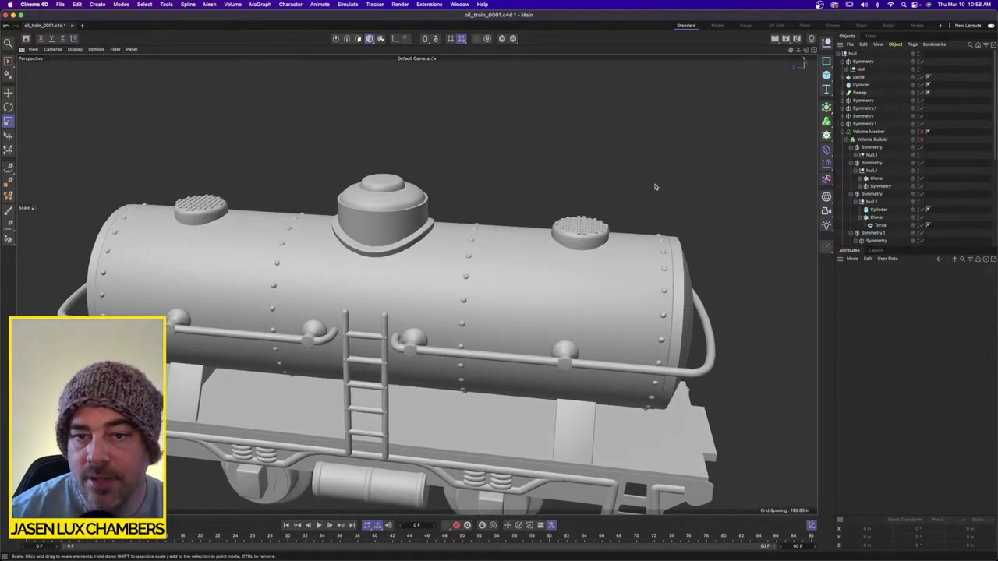
pyautogui.keyDown('alt'); pyautogui.moveTo(234, 238); pyautogui.dragTo(523, 228); pyautogui.keyUp('alt')
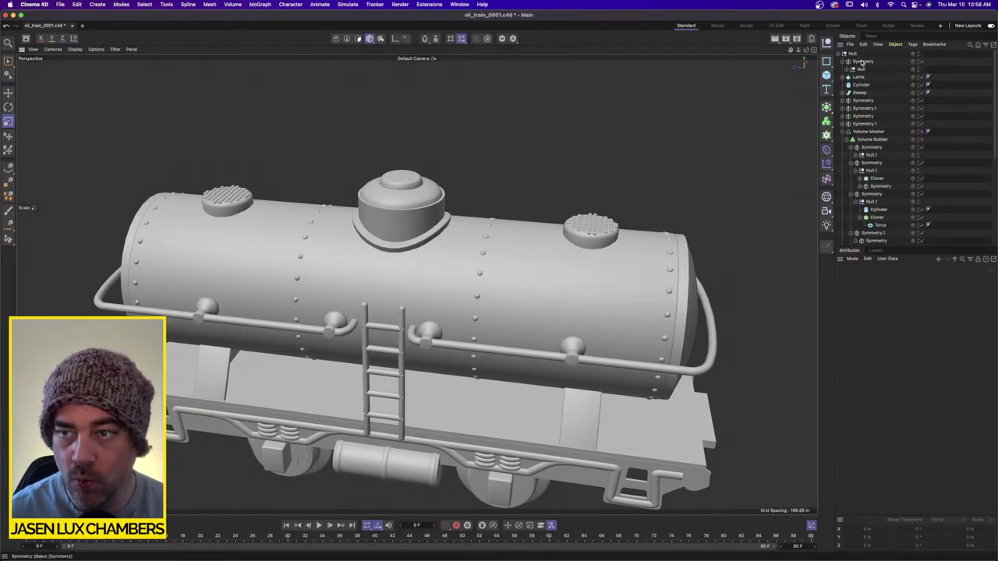
# Move the hatches' Symmetry into the Volume Builder, order it below SDF Smooth, and save the scene.
pyautogui.moveTo(862, 64); pyautogui.dragTo(885, 139)
pyautogui.click(874, 124)
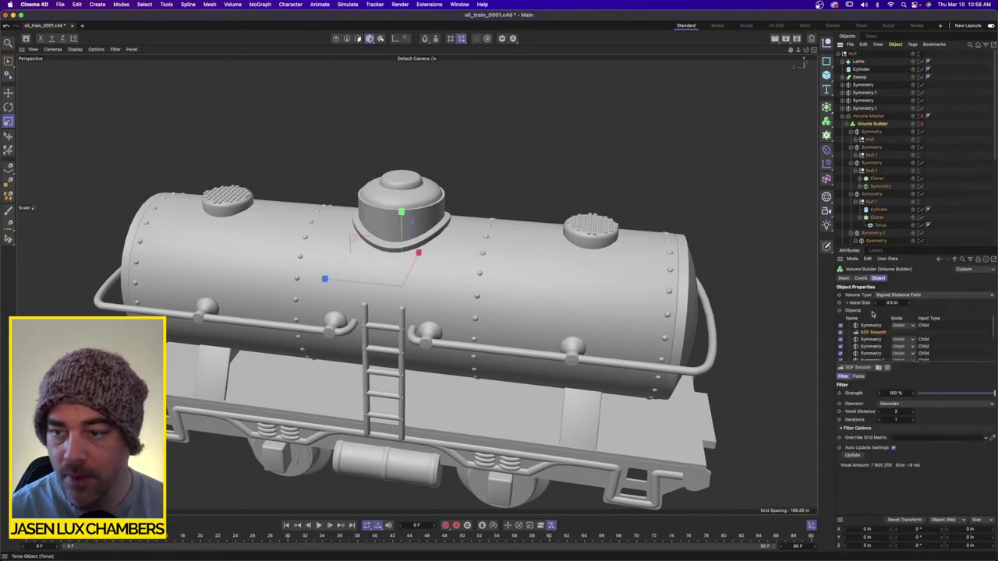
pyautogui.moveTo(874, 325); pyautogui.dragTo(872, 324)
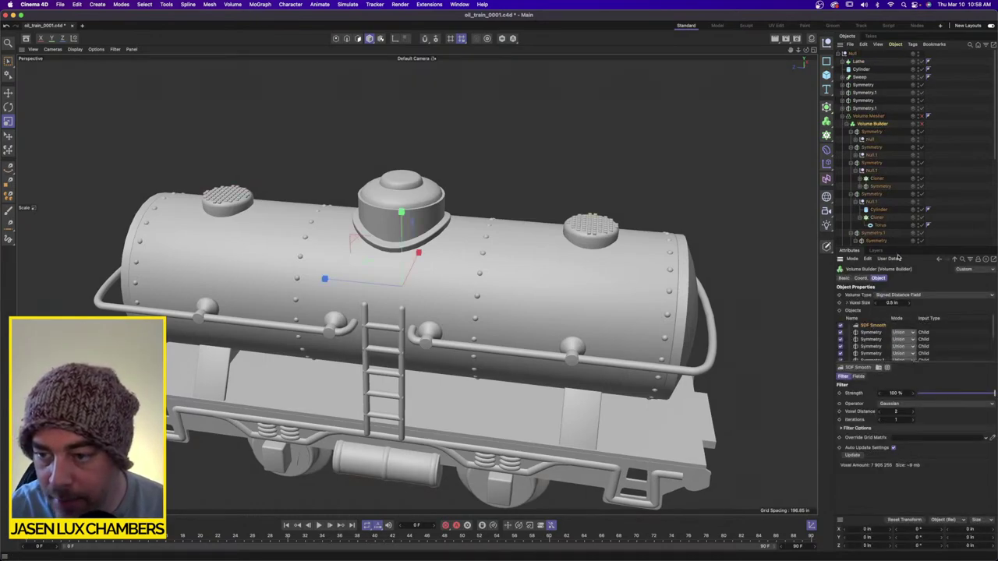
pyautogui.press('super+s')
# Enable the Volume Mesher and Volume Builder, and move the hatches' Symmetry above SDF Smooth to exclude it from smoothing.
pyautogui.moveTo(919, 125); pyautogui.dragTo(919, 117)
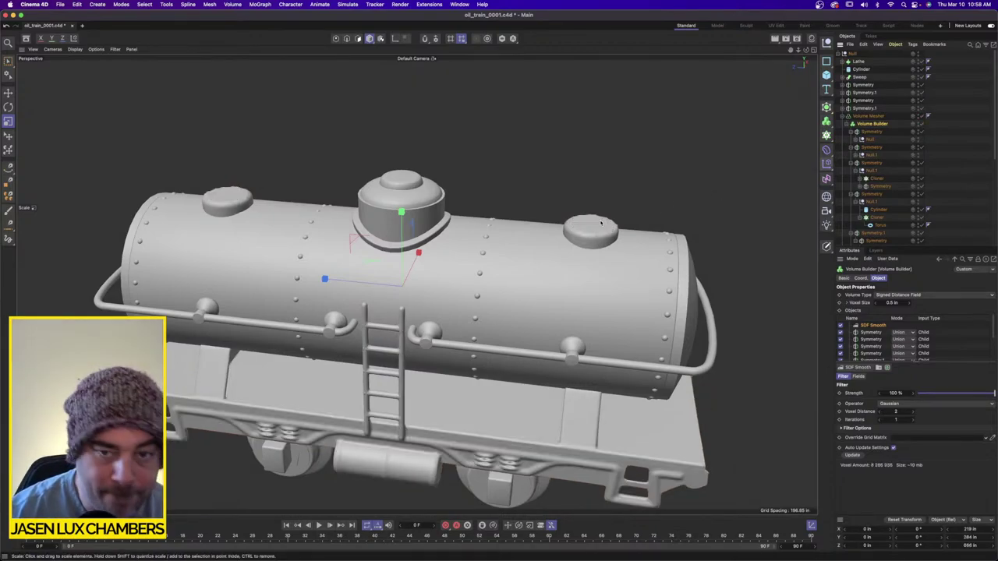
pyautogui.moveTo(587, 225)
pyautogui.keyDown('alt'); pyautogui.mouseDown()
pyautogui.moveTo(499, 312)
pyautogui.moveTo(573, 242)
pyautogui.mouseUp(); pyautogui.keyUp('alt')
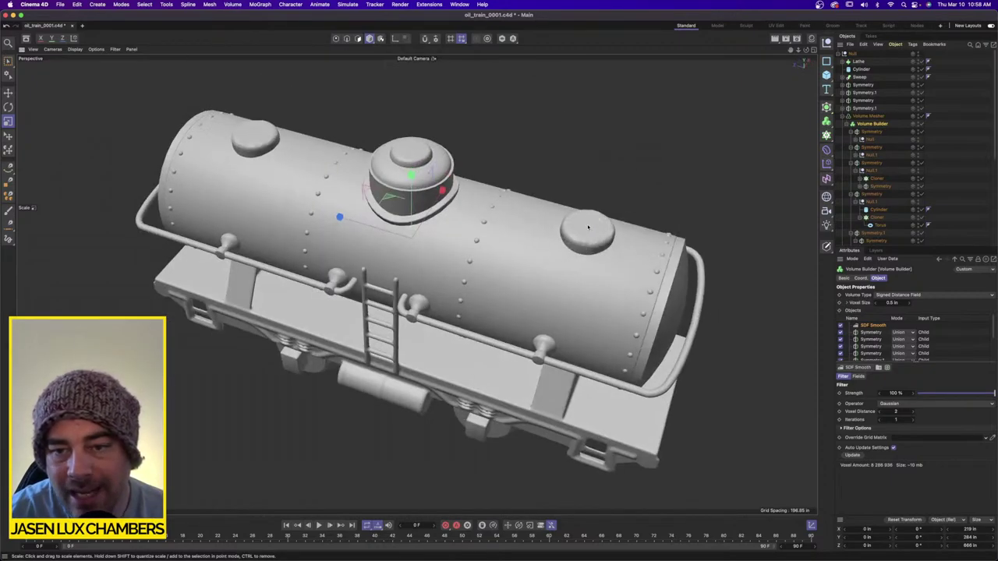
pyautogui.keyDown('alt'); pyautogui.moveTo(587, 225); pyautogui.dragTo(703, 220, button='right'); pyautogui.keyUp('alt')
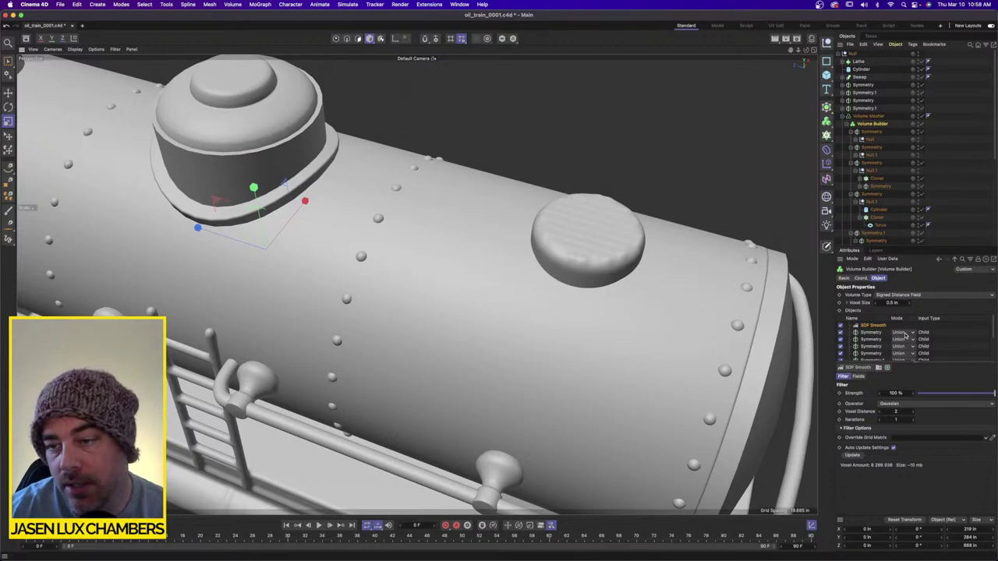
pyautogui.moveTo(878, 328); pyautogui.dragTo(875, 337)
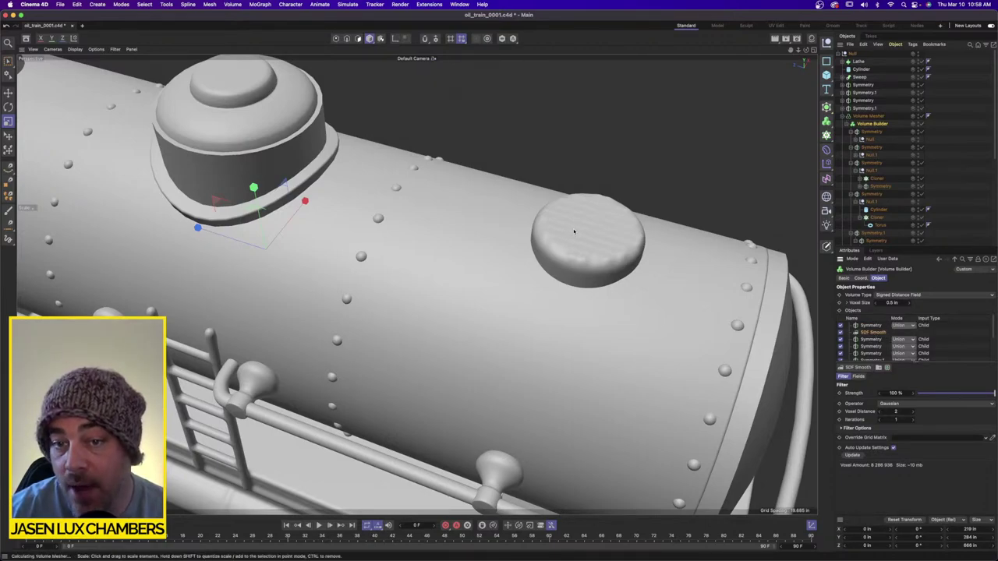
pyautogui.moveTo(638, 243)
pyautogui.keyDown('alt'); pyautogui.mouseDown()
pyautogui.moveTo(549, 248)
pyautogui.moveTo(604, 274)
pyautogui.mouseUp(); pyautogui.keyUp('alt')
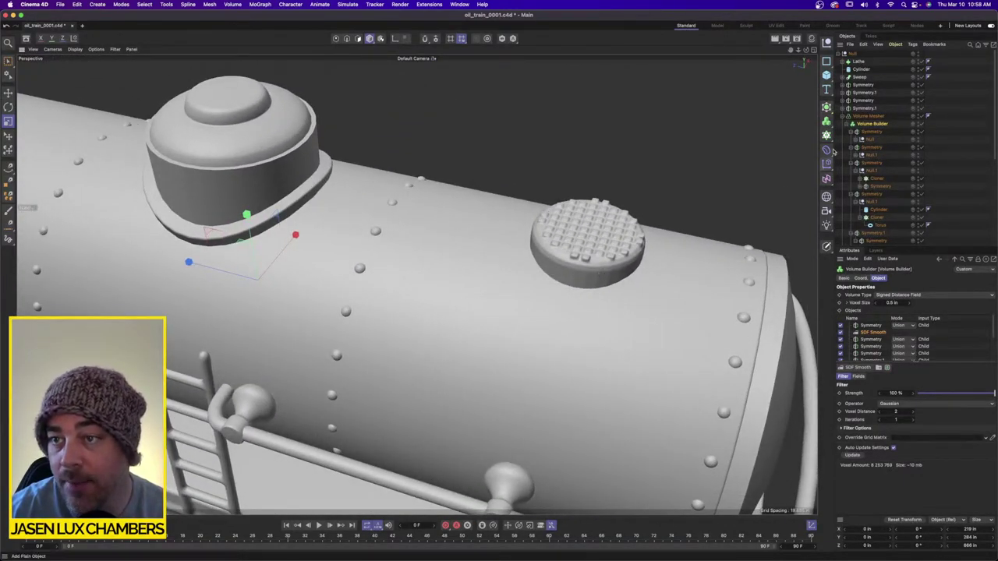
# Set the hatch cylinder Cylinder.1 to 122 rotation segments, 5 cap segments and 5 fillet segments.
pyautogui.click(856, 140)
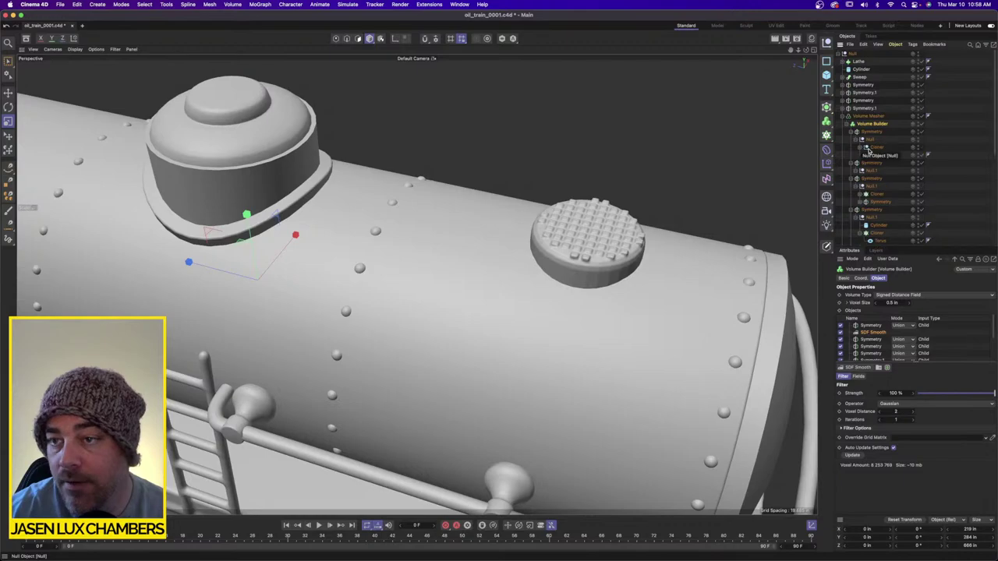
pyautogui.click(875, 155)
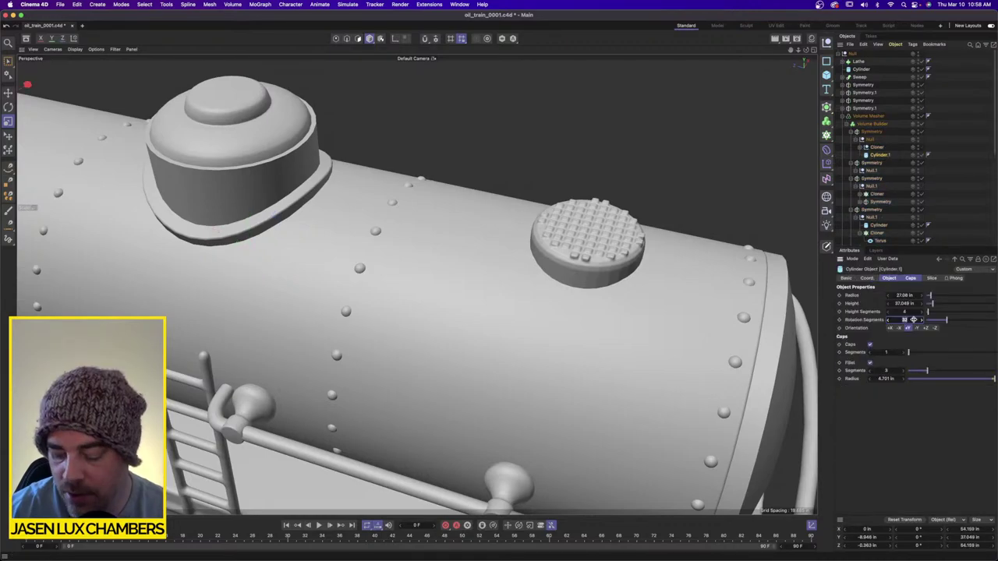
pyautogui.write('122')
pyautogui.press('Return')
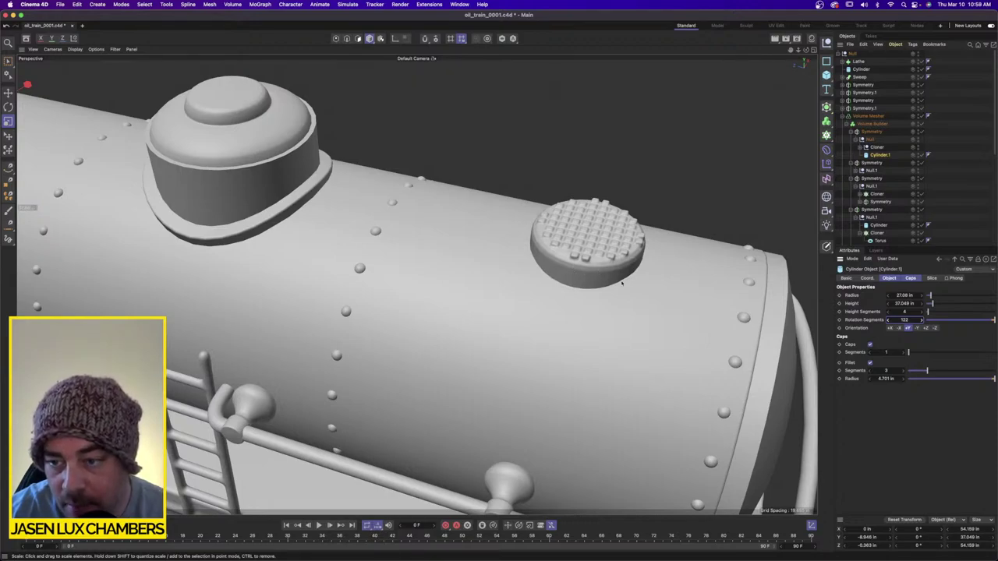
pyautogui.click(894, 352)
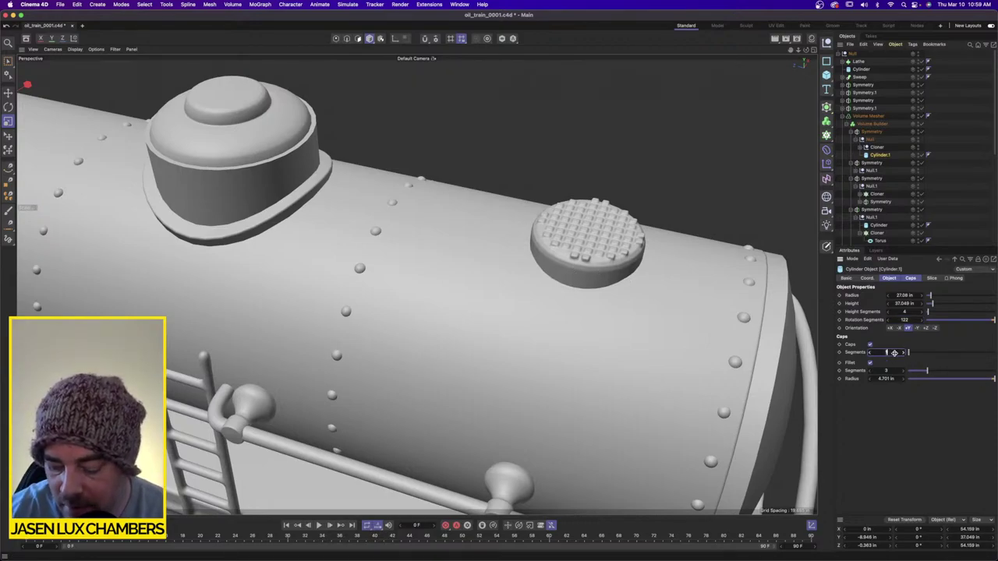
pyautogui.write('5')
pyautogui.press('Return')
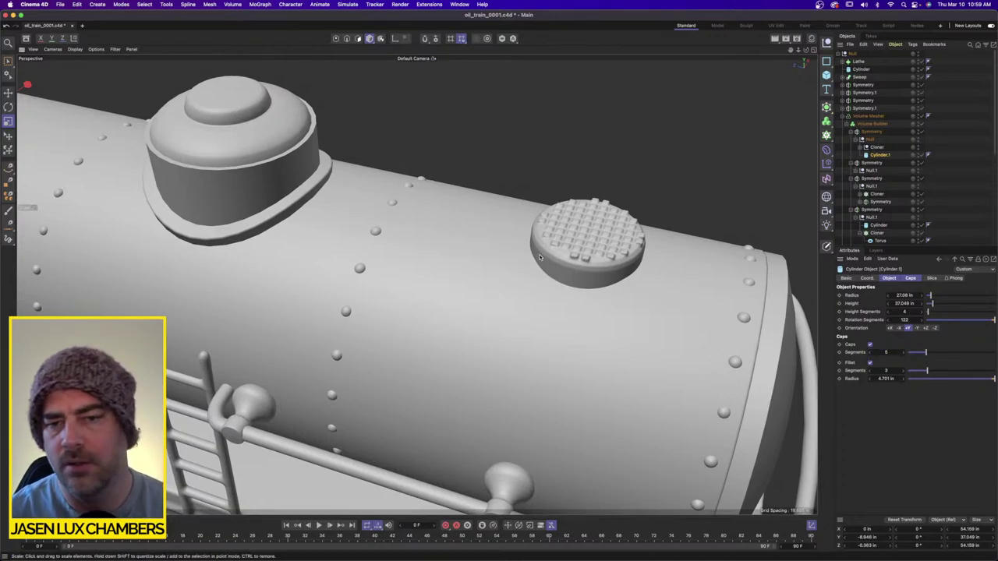
pyautogui.keyDown('alt'); pyautogui.moveTo(539, 255); pyautogui.dragTo(499, 218); pyautogui.keyUp('alt')
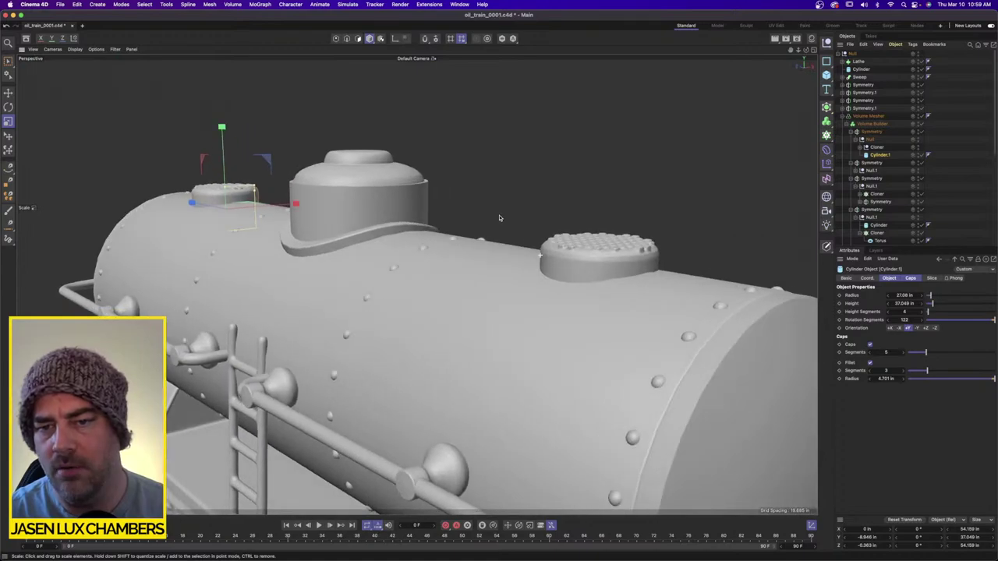
pyautogui.click(891, 371)
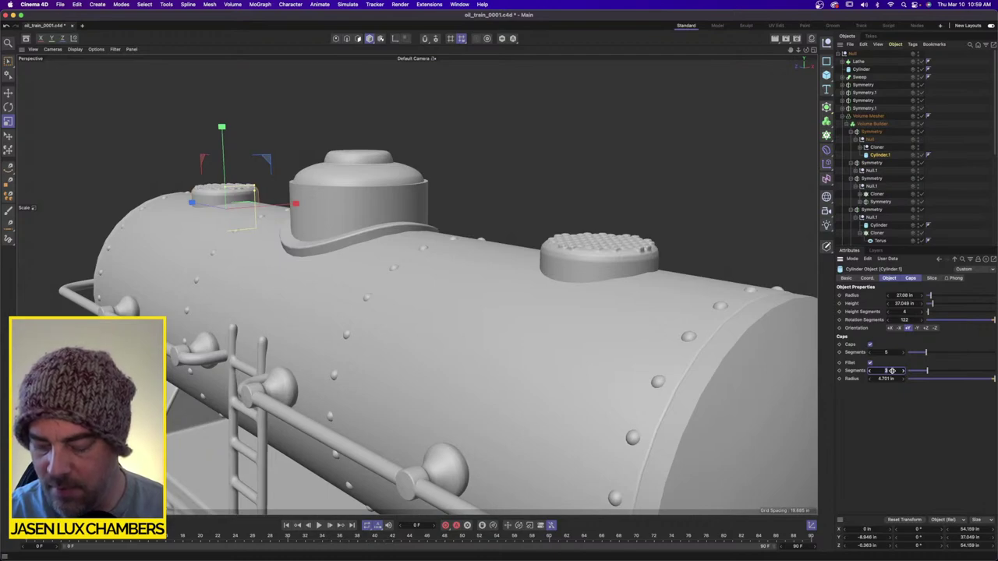
pyautogui.write('5')
pyautogui.press('Return')
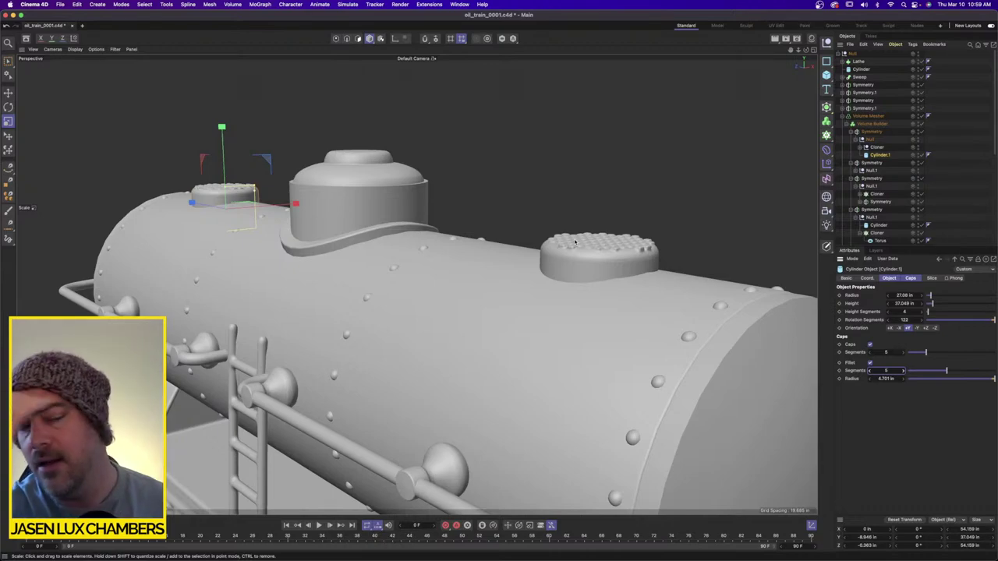
# Clear the selection, frame the whole tank car at an angle, and save the scene.
pyautogui.keyDown('alt'); pyautogui.moveTo(506, 251); pyautogui.dragTo(584, 273); pyautogui.keyUp('alt')
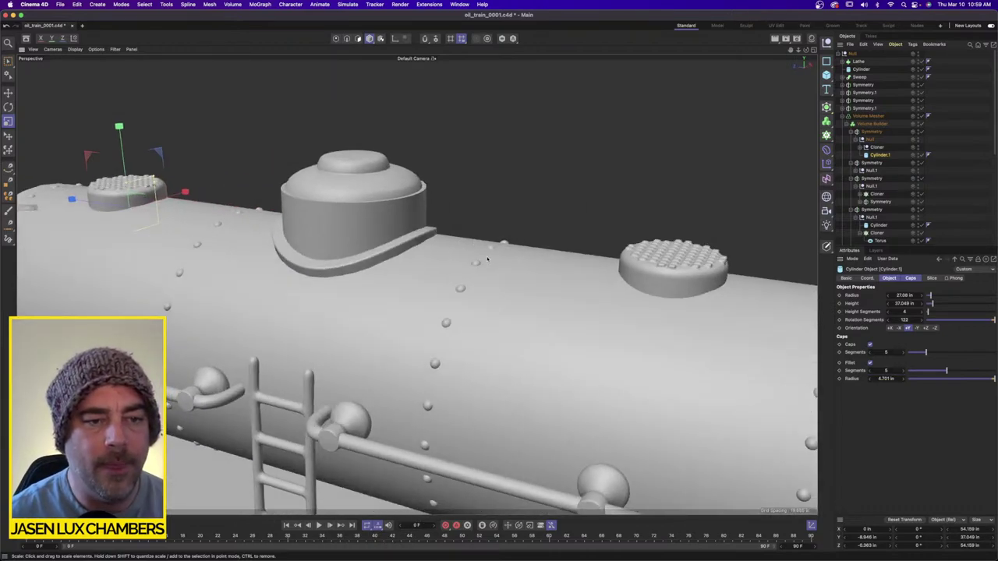
pyautogui.keyDown('alt'); pyautogui.moveTo(505, 254); pyautogui.dragTo(471, 253); pyautogui.keyUp('alt')
pyautogui.scroll(-5, 484, 255)
pyautogui.scroll(-4, 507, 249)
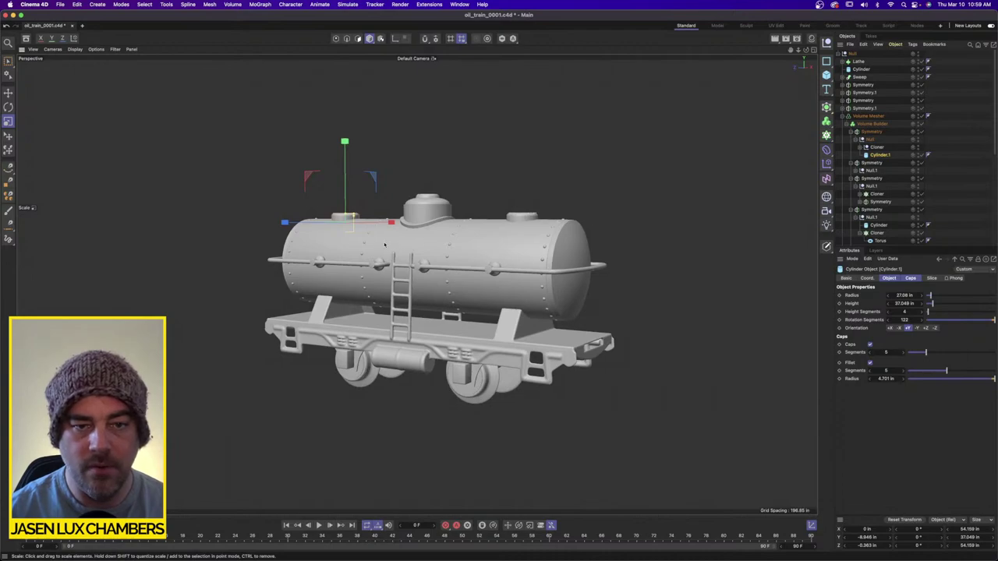
pyautogui.click(940, 198)
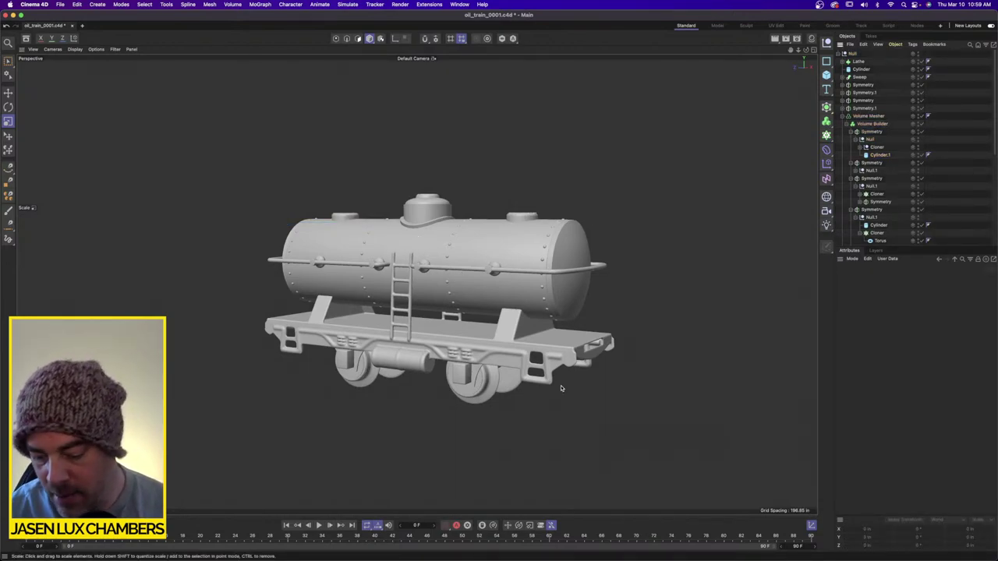
pyautogui.keyDown('alt'); pyautogui.moveTo(474, 303); pyautogui.dragTo(503, 308); pyautogui.keyUp('alt')
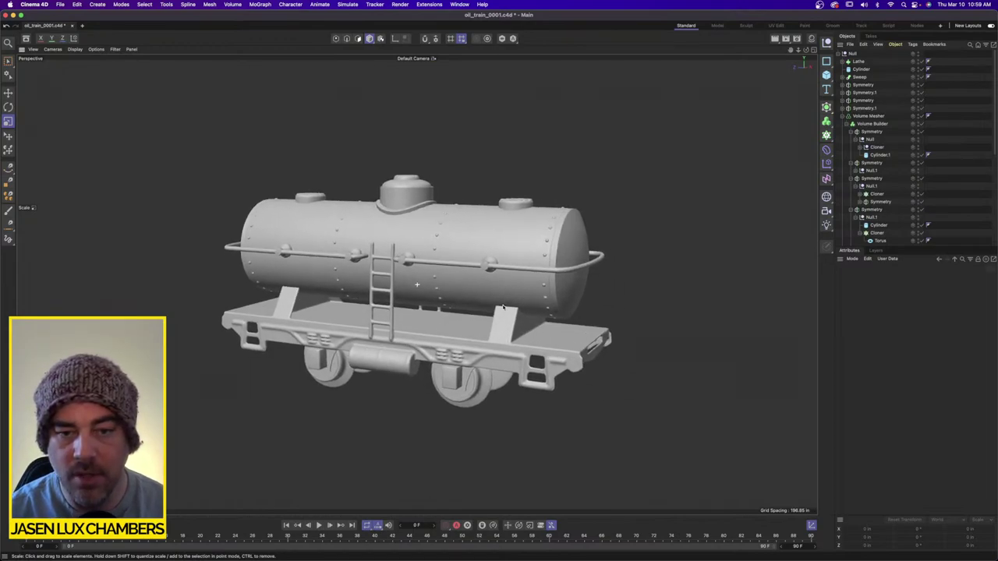
pyautogui.keyDown('alt'); pyautogui.moveTo(503, 307); pyautogui.dragTo(479, 298, button='middle'); pyautogui.keyUp('alt')
pyautogui.press('super+s')
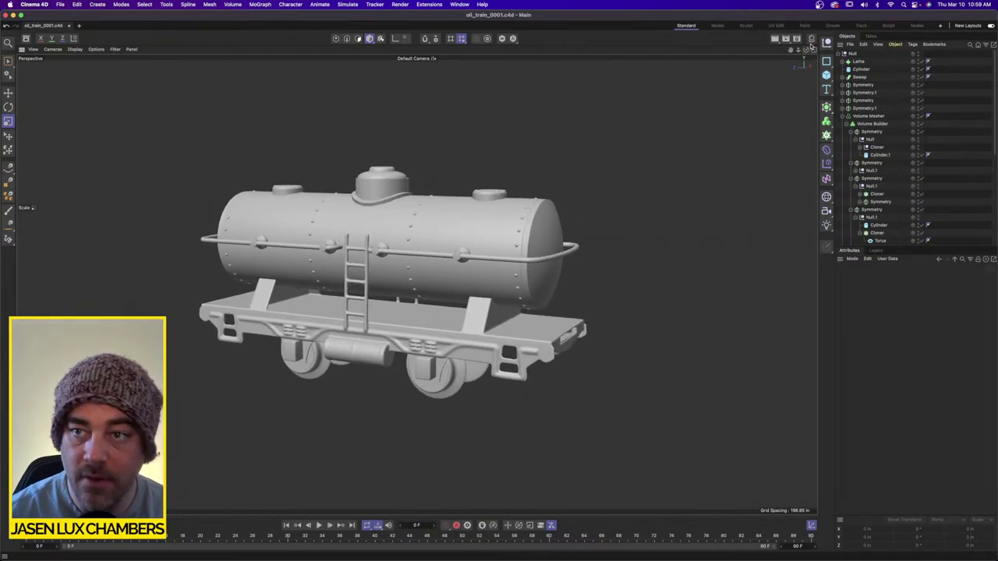
# Display the scene's materials beside the perspective view and create a new default material.
pyautogui.click(811, 39)
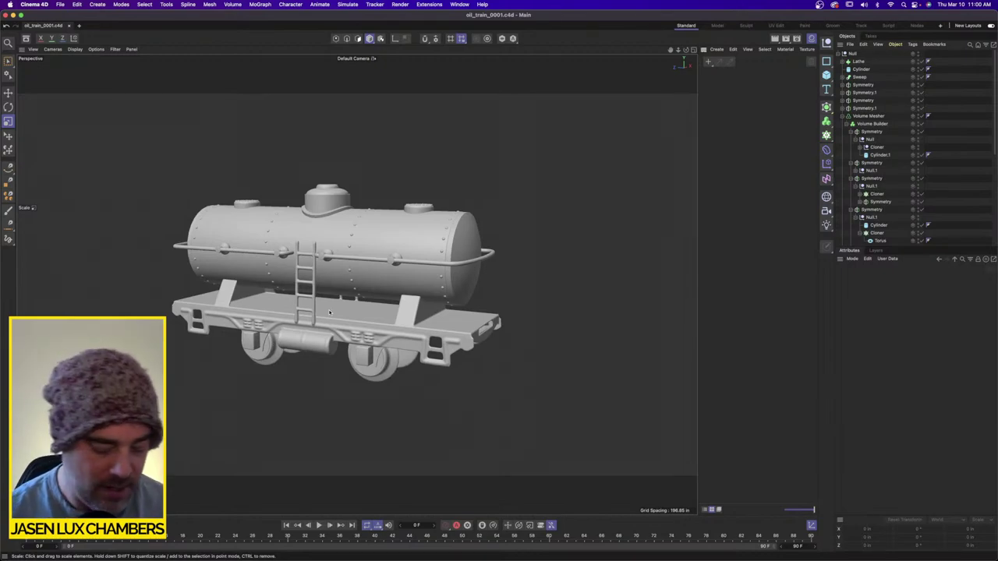
pyautogui.keyDown('alt'); pyautogui.moveTo(402, 310); pyautogui.dragTo(410, 307); pyautogui.keyUp('alt')
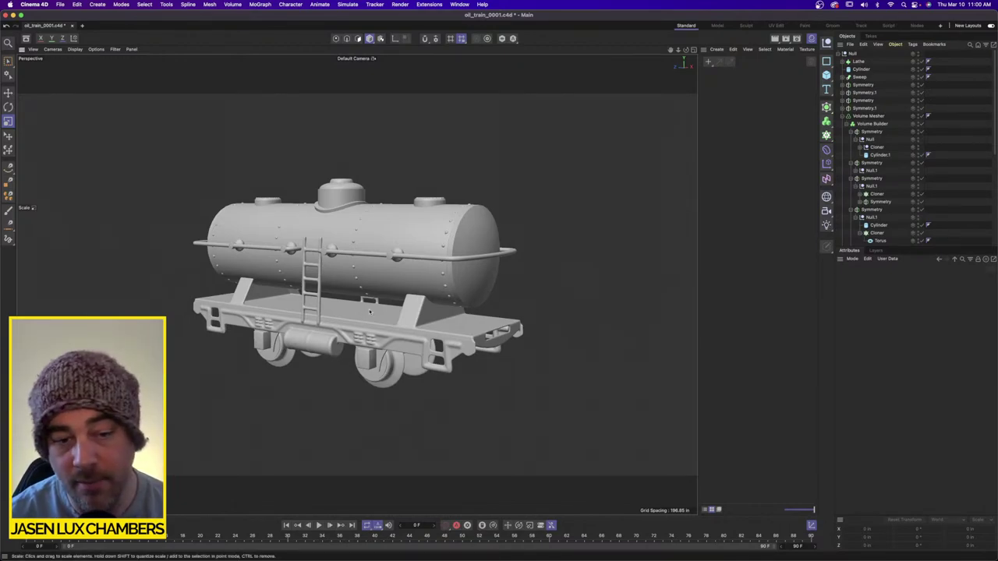
pyautogui.keyDown('alt'); pyautogui.moveTo(336, 304); pyautogui.dragTo(364, 314); pyautogui.keyUp('alt')
pyautogui.doubleClick(760, 142)
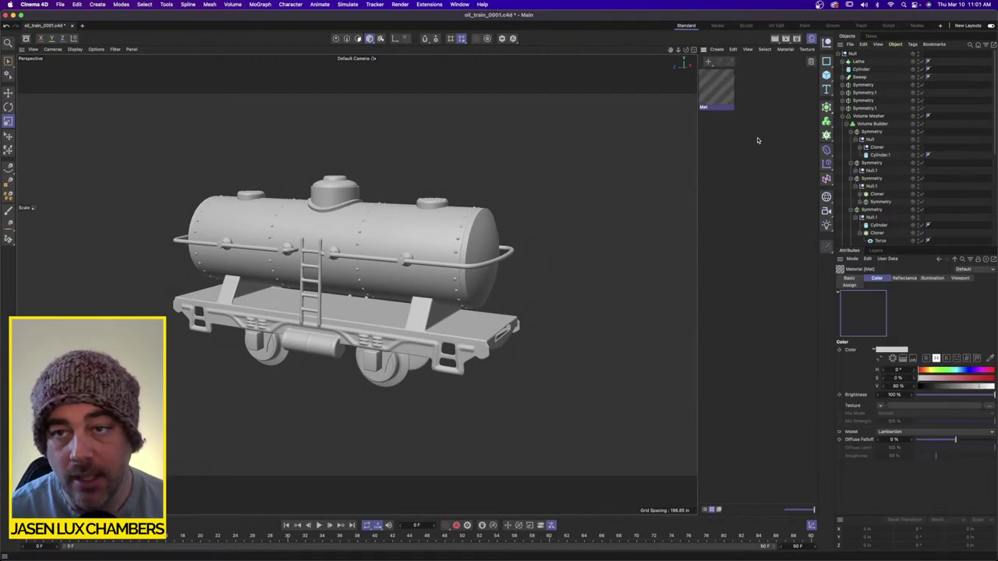
pyautogui.doubleClick(722, 91)
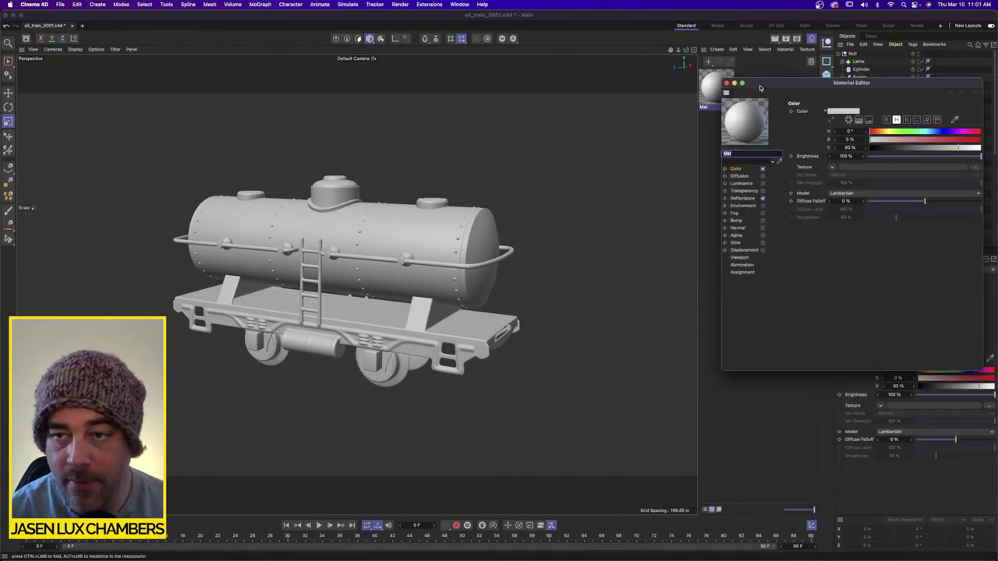
pyautogui.moveTo(775, 85); pyautogui.dragTo(658, 106)
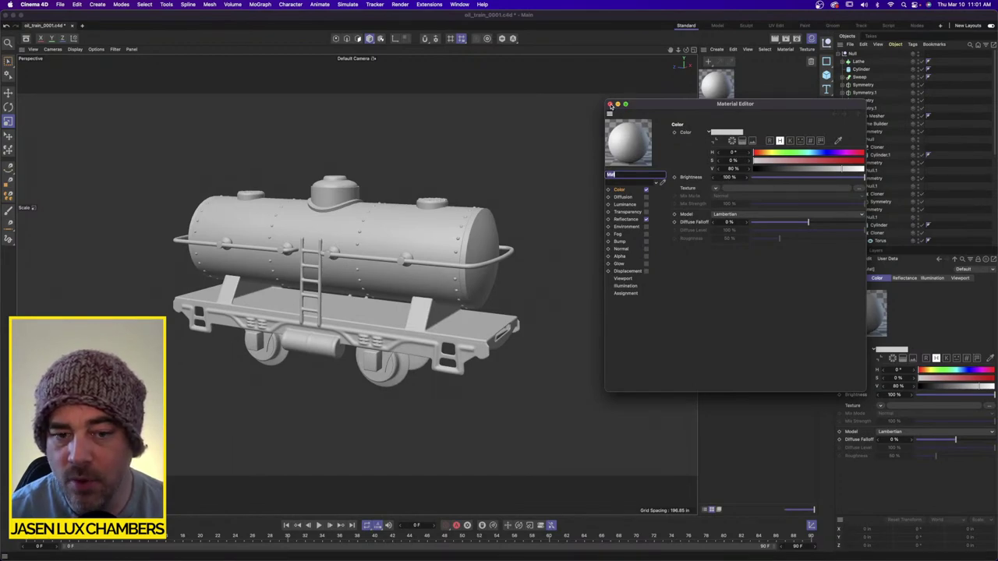
pyautogui.click(611, 105)
# Find paint materials in the asset library and add the black and silver car paints to the scene's materials.
pyautogui.click(460, 4)
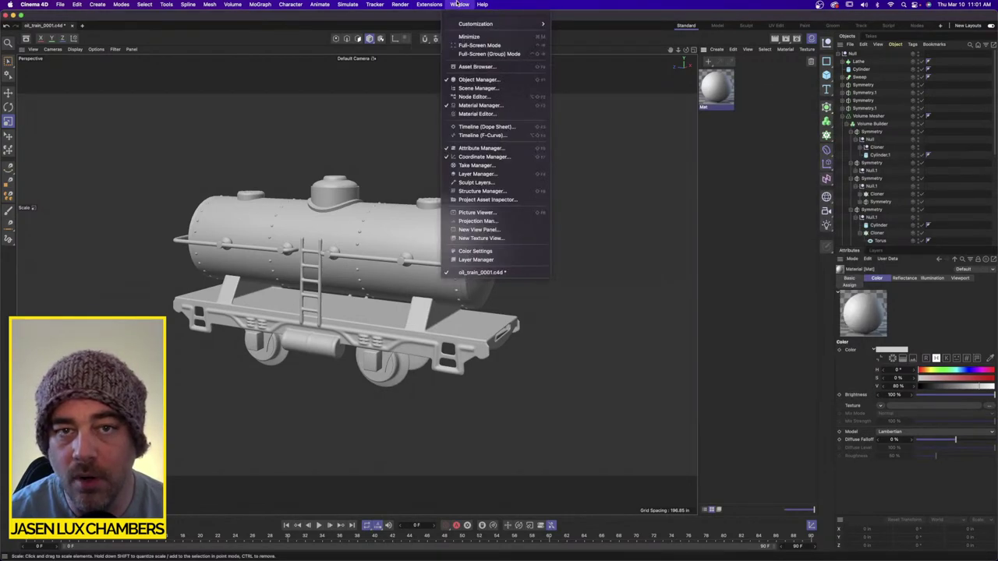
pyautogui.click(484, 67)
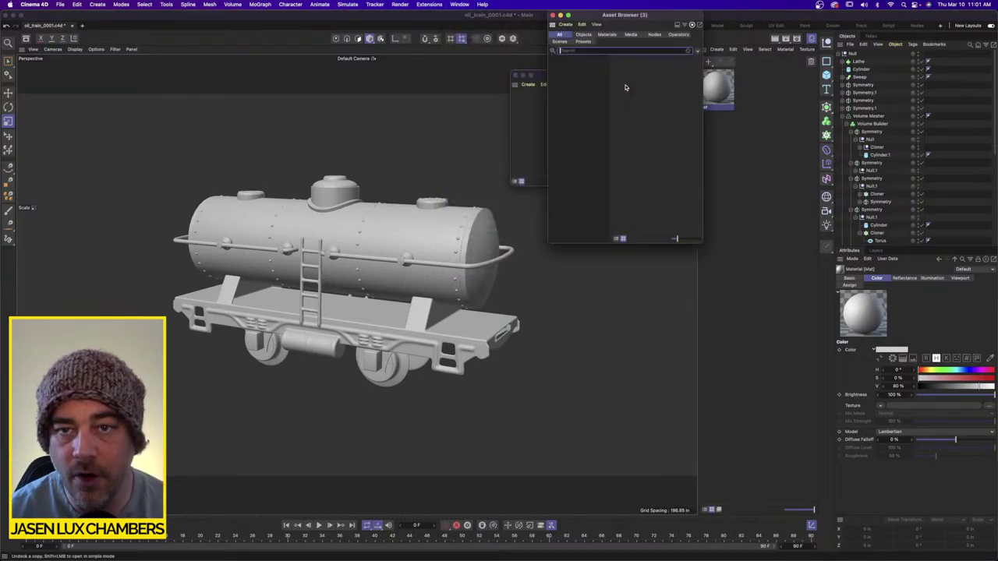
pyautogui.write('paint')
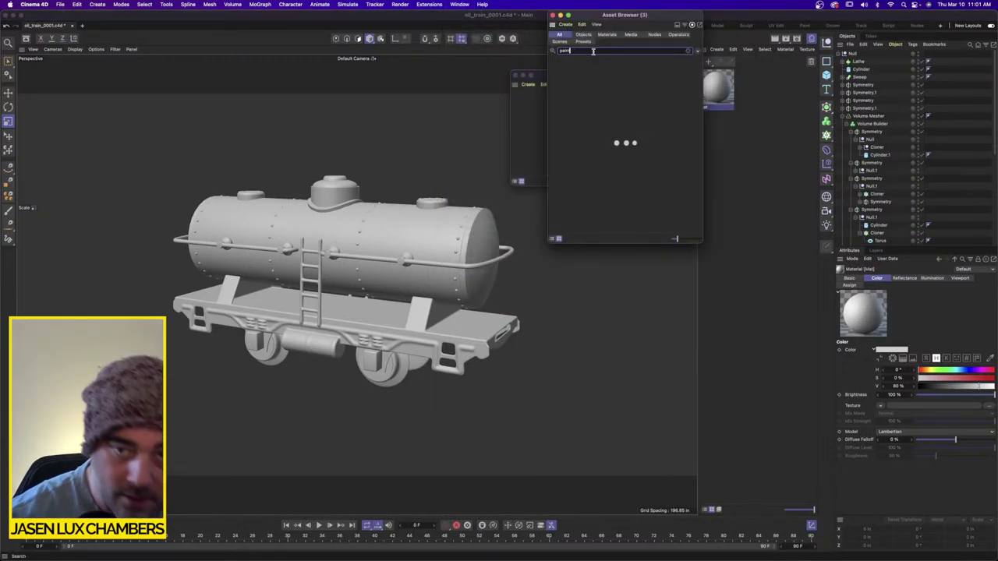
pyautogui.scroll(-2, 600, 140)
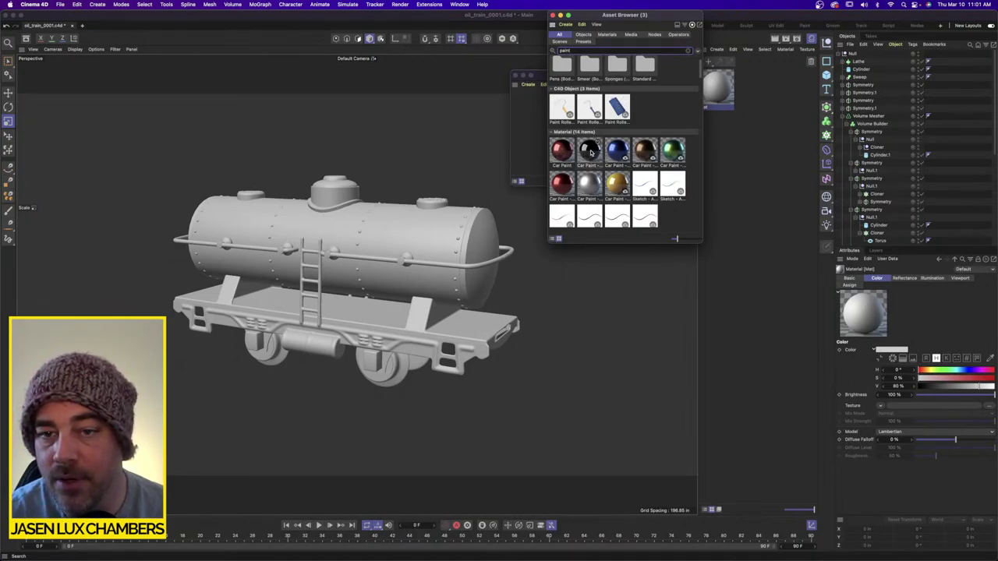
pyautogui.doubleClick(591, 153)
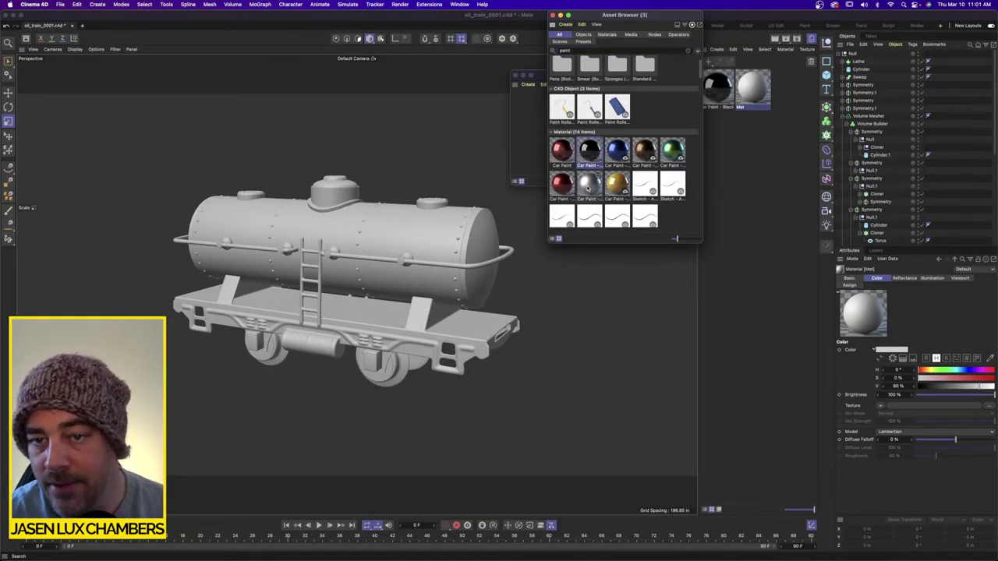
pyautogui.doubleClick(588, 186)
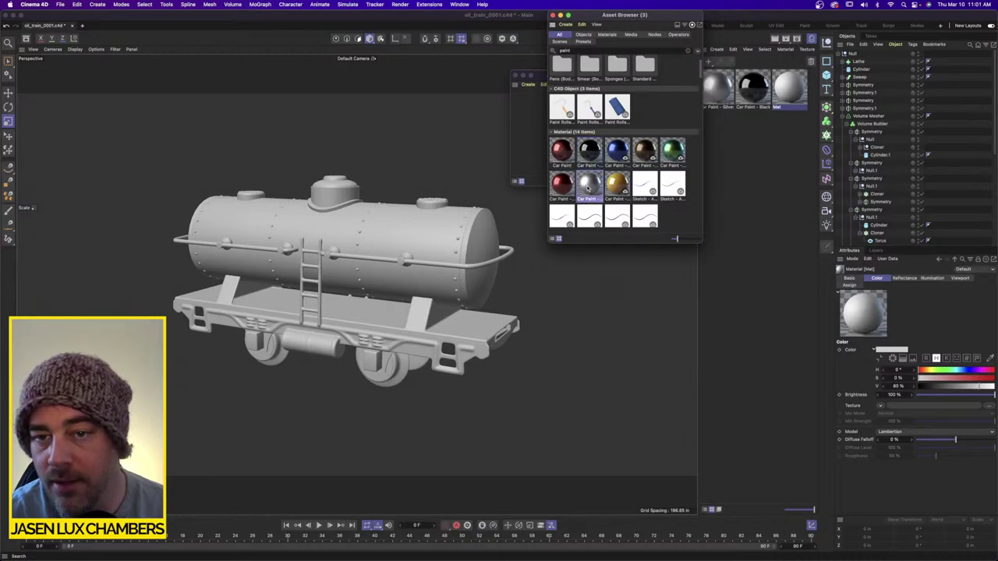
pyautogui.scroll(-3, 588, 188)
pyautogui.scroll(5, 589, 156)
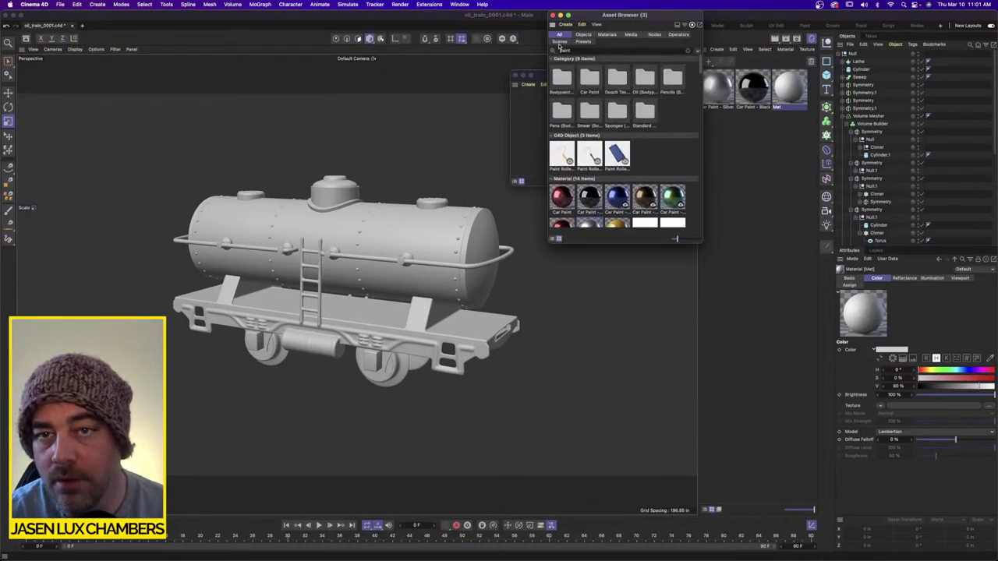
pyautogui.click(553, 14)
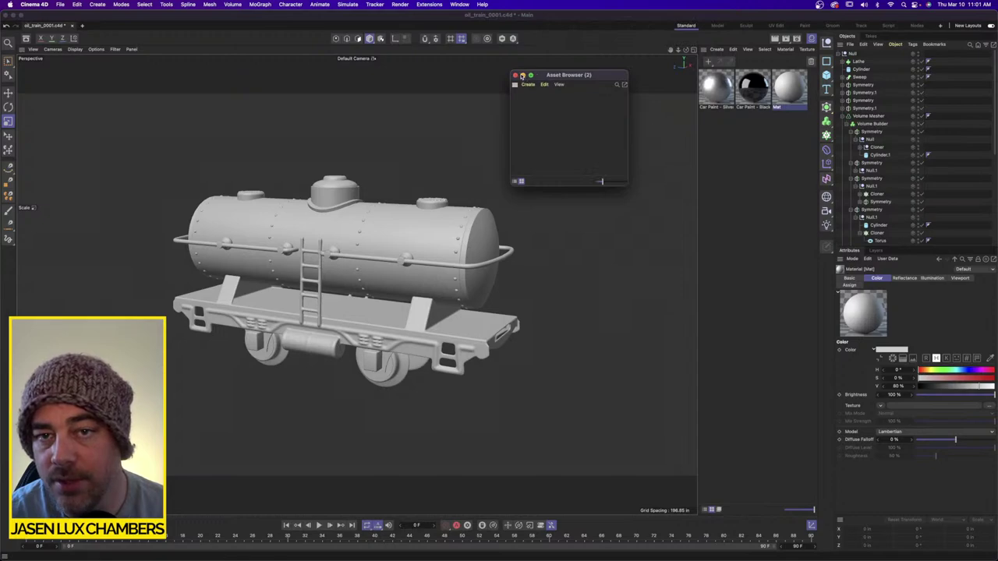
pyautogui.click(515, 75)
# Apply the Car Paint - Black Solid material to the Volume Mesher.
pyautogui.click(734, 146)
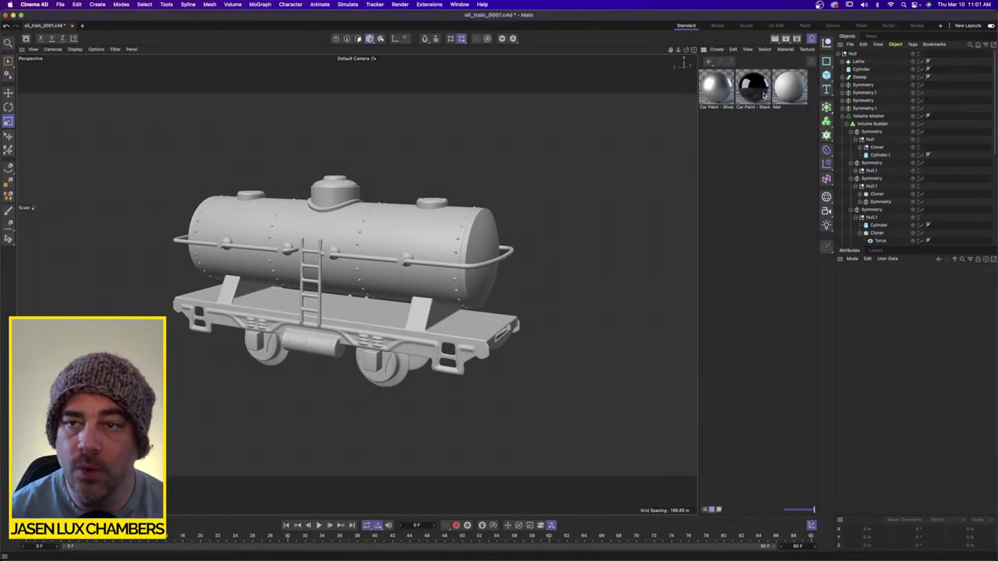
pyautogui.moveTo(758, 93)
pyautogui.mouseDown()
pyautogui.moveTo(825, 118)
pyautogui.moveTo(875, 120)
pyautogui.mouseUp()
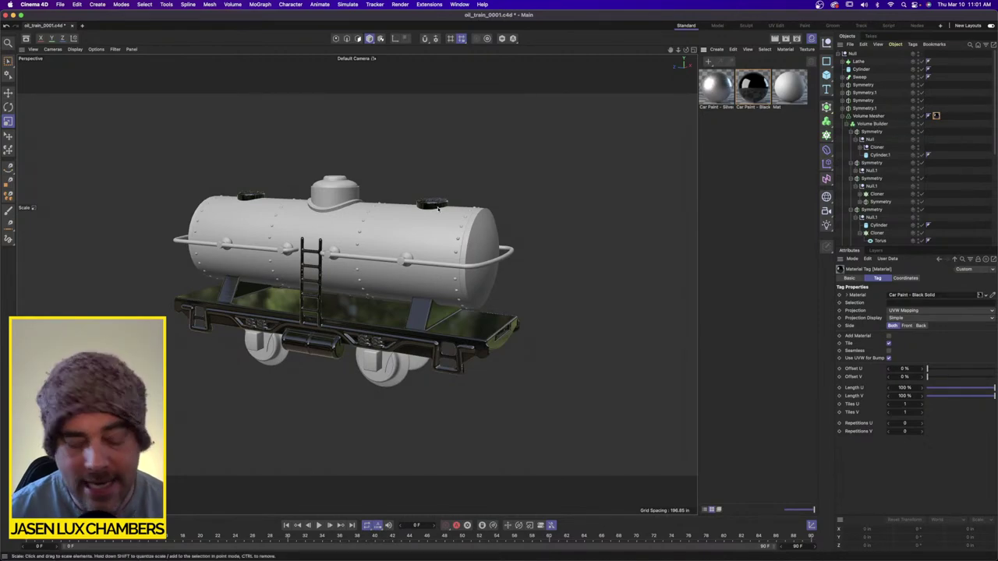
pyautogui.keyDown('alt'); pyautogui.moveTo(434, 218); pyautogui.dragTo(450, 197); pyautogui.keyUp('alt')
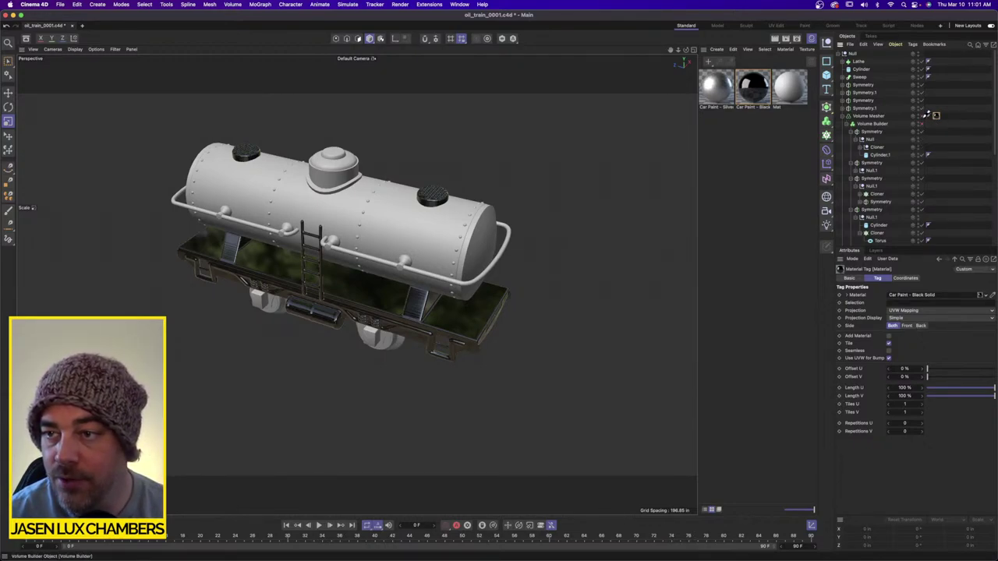
# Duplicate the Volume Mesher and delete the hatches' Symmetry from the original one.
pyautogui.click(842, 117)
pyautogui.keyDown('ctrl'); pyautogui.moveTo(860, 118); pyautogui.dragTo(861, 114); pyautogui.keyUp('ctrl')
pyautogui.click(842, 116)
pyautogui.click(843, 117)
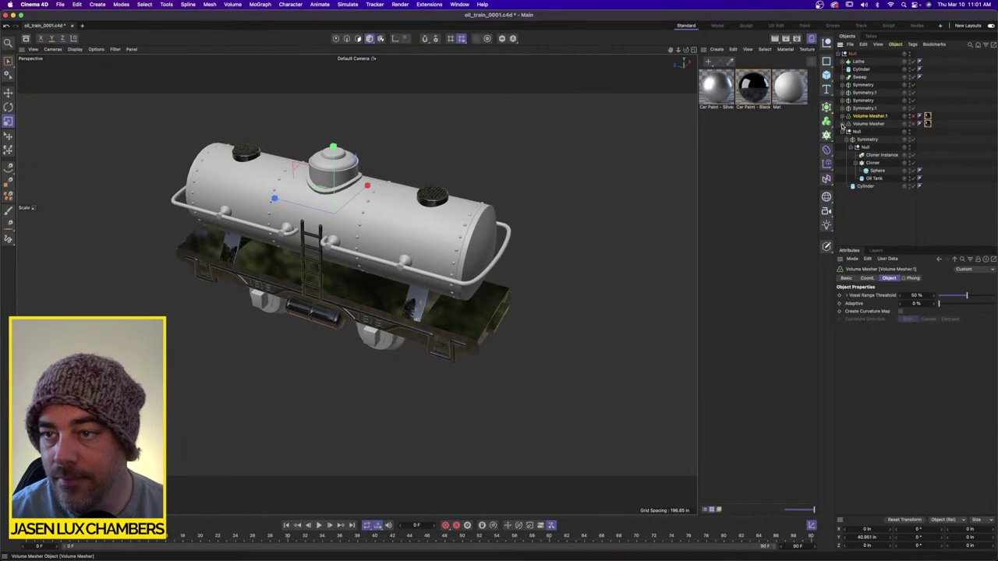
pyautogui.click(843, 124)
pyautogui.click(875, 141)
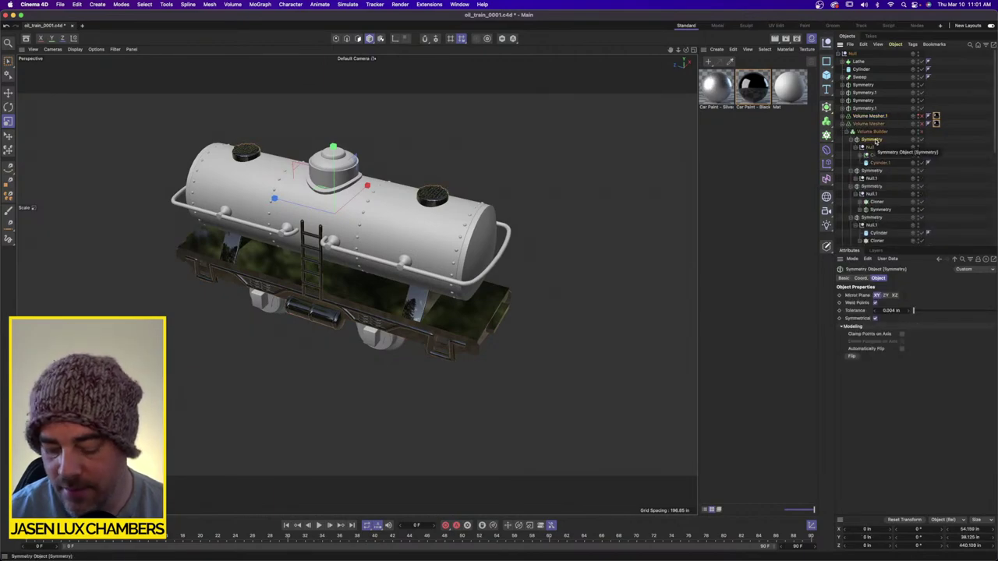
pyautogui.press('Delete')
# Hide the original Volume Mesher in the viewport, leaving only the duplicate Volume Mesher.1 shown.
pyautogui.click(879, 117)
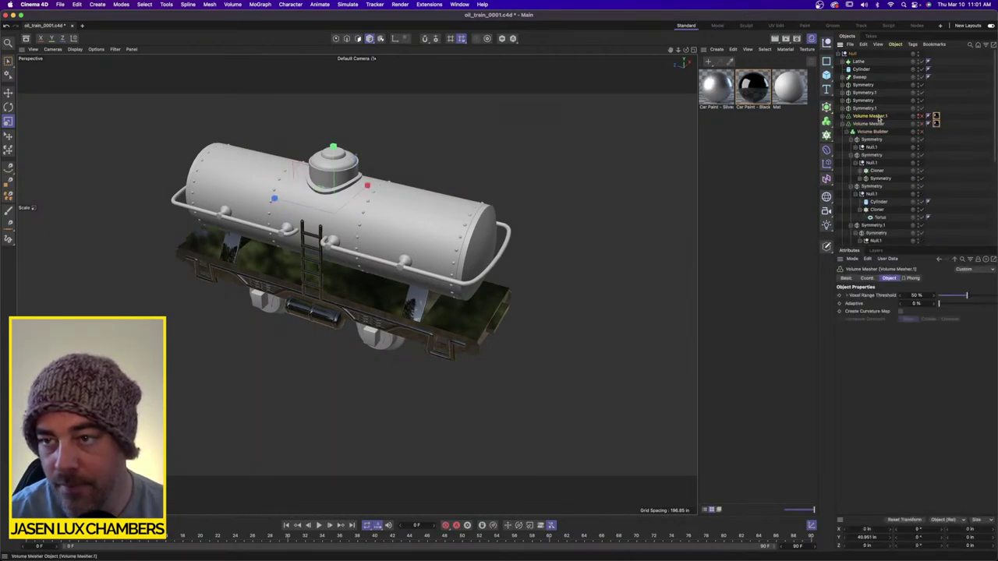
pyautogui.click(920, 124)
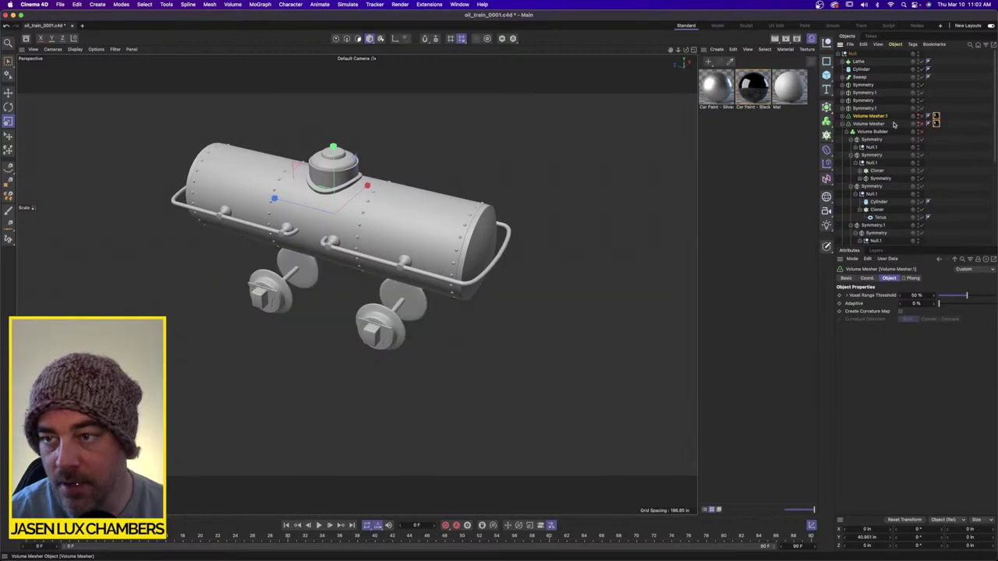
pyautogui.click(843, 116)
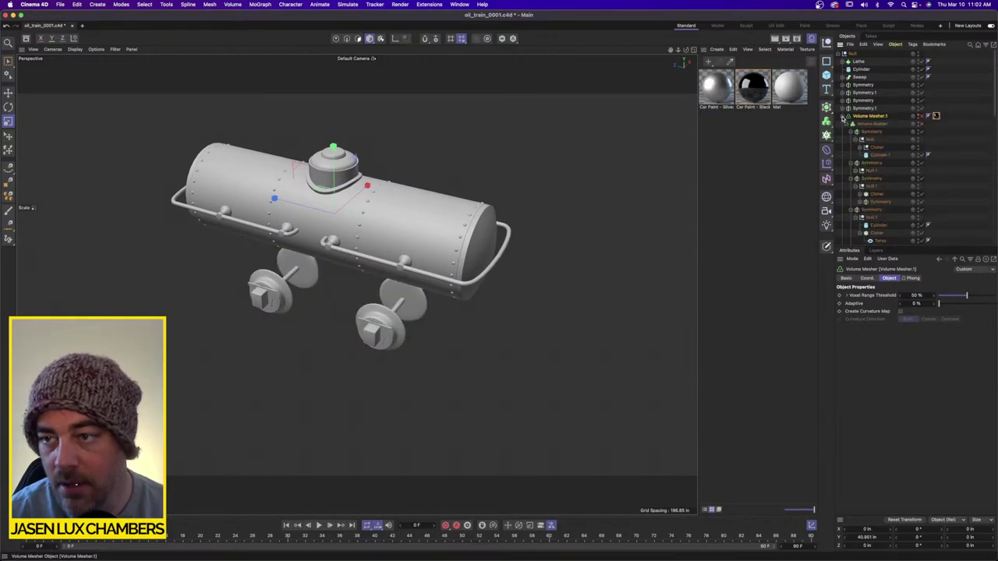
pyautogui.click(920, 116)
# Delete everything except the hatches' Symmetry, the first child, from the Volume Builder of Volume Mesher.1.
pyautogui.click(851, 131)
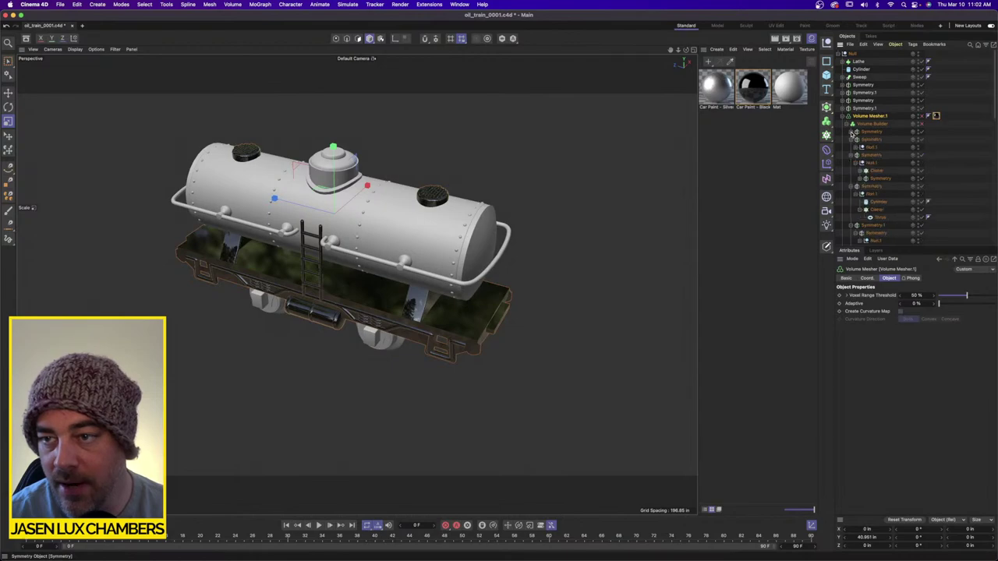
pyautogui.click(851, 140)
pyautogui.click(852, 147)
pyautogui.click(852, 155)
pyautogui.click(852, 163)
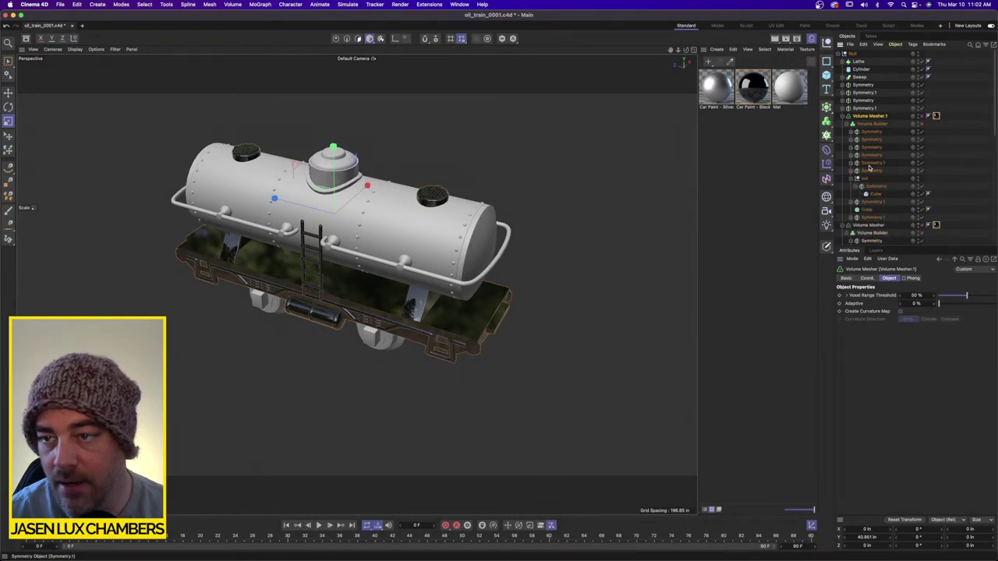
pyautogui.click(851, 180)
pyautogui.click(851, 187)
pyautogui.click(852, 188)
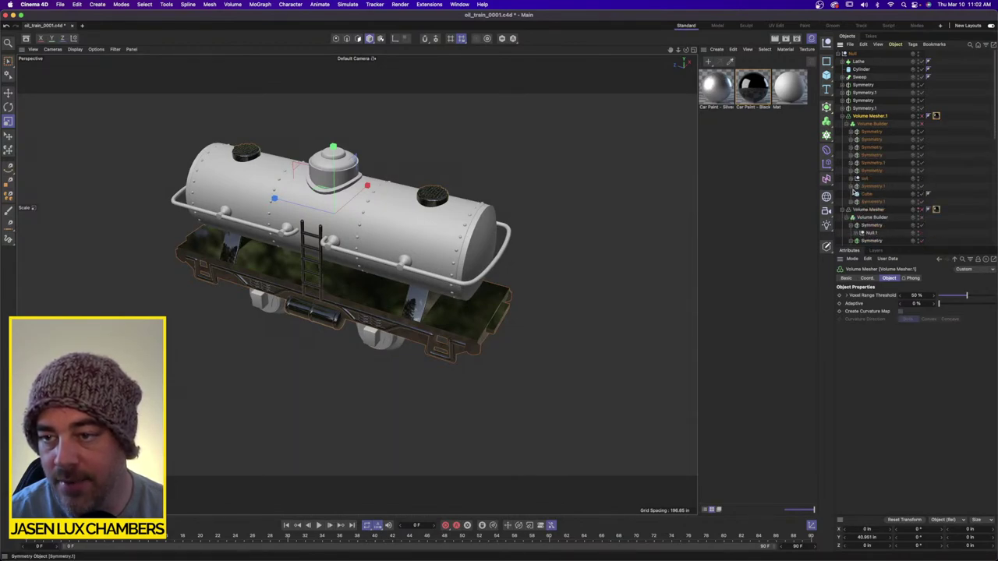
pyautogui.click(874, 202)
pyautogui.keyDown('shift'); pyautogui.click(874, 141); pyautogui.keyUp('shift')
pyautogui.press('Delete')
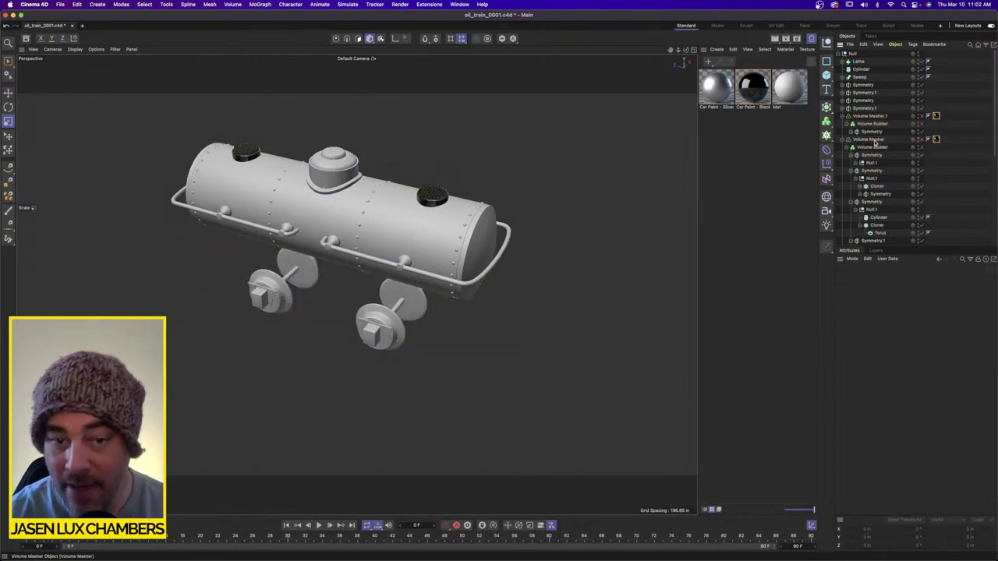
# Replace the black paint on Volume Mesher.1 with Car Paint - Silver - Flakes and show the original Volume Mesher again.
pyautogui.click(936, 116)
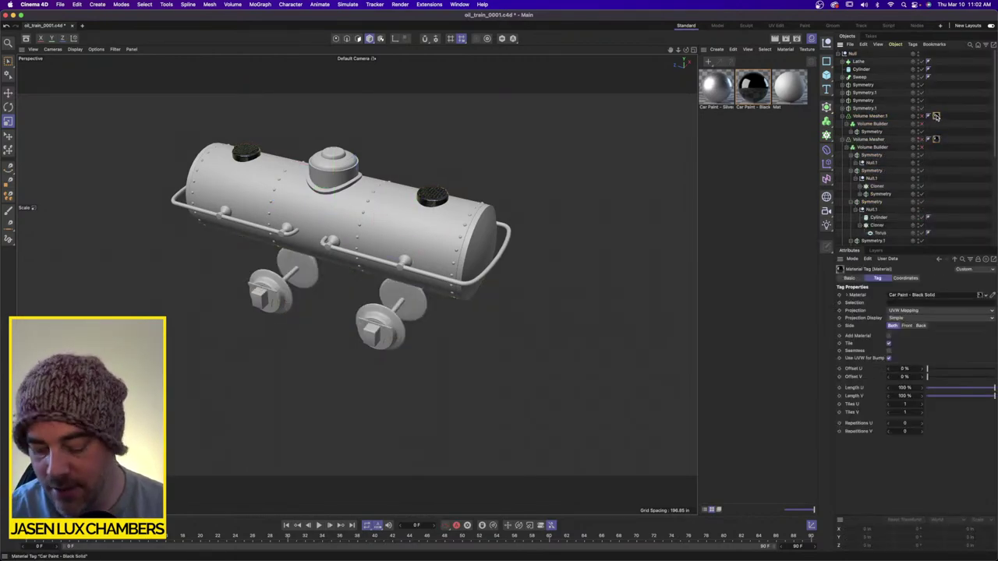
pyautogui.press('Delete')
pyautogui.click(920, 139)
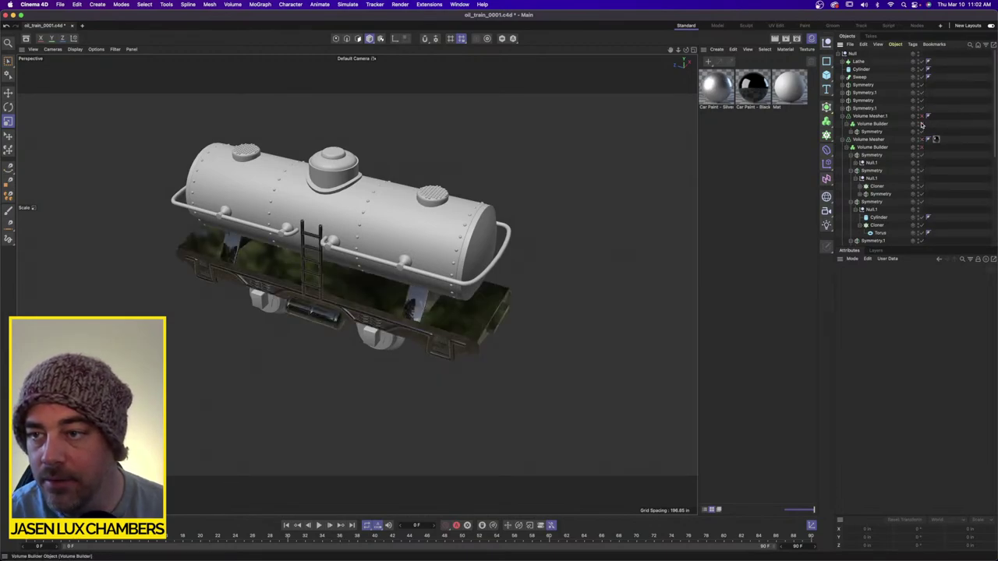
pyautogui.moveTo(717, 87)
pyautogui.mouseDown()
pyautogui.moveTo(835, 121)
pyautogui.moveTo(867, 117)
pyautogui.mouseUp()
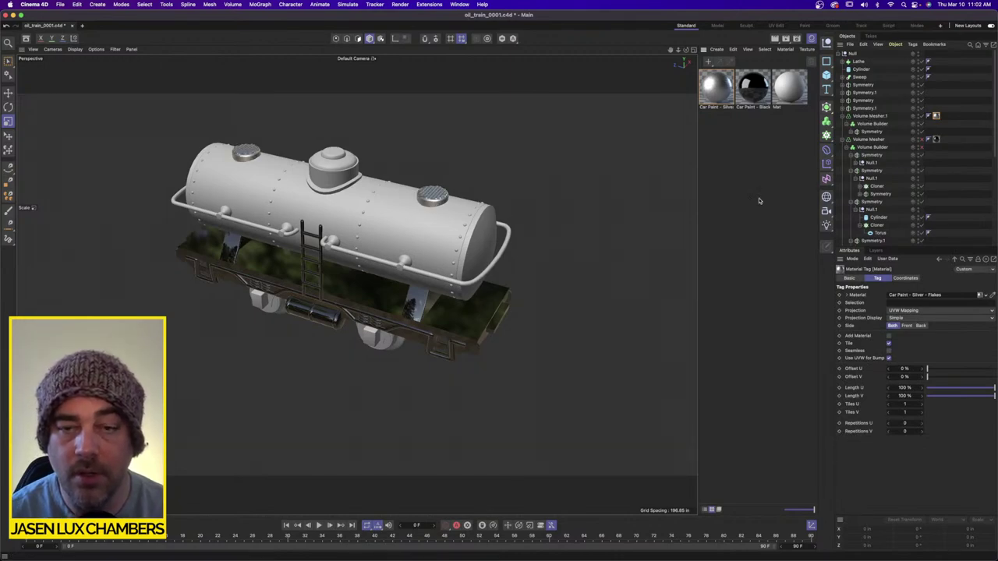
pyautogui.click(751, 160)
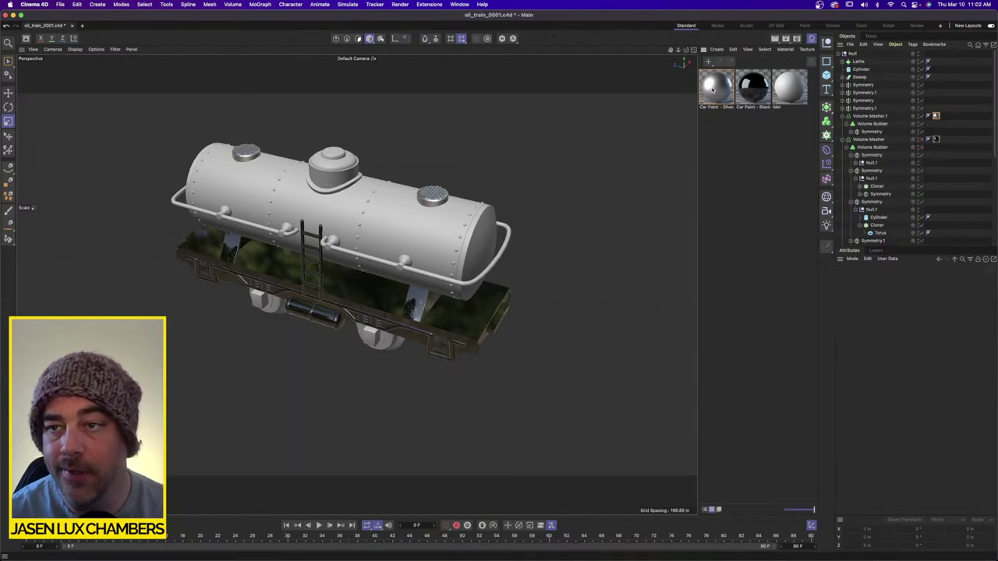
# Collapse both Volume Meshers and apply the Car Paint - Silver - Flakes material to the top-level Null.
pyautogui.click(842, 139)
pyautogui.click(842, 115)
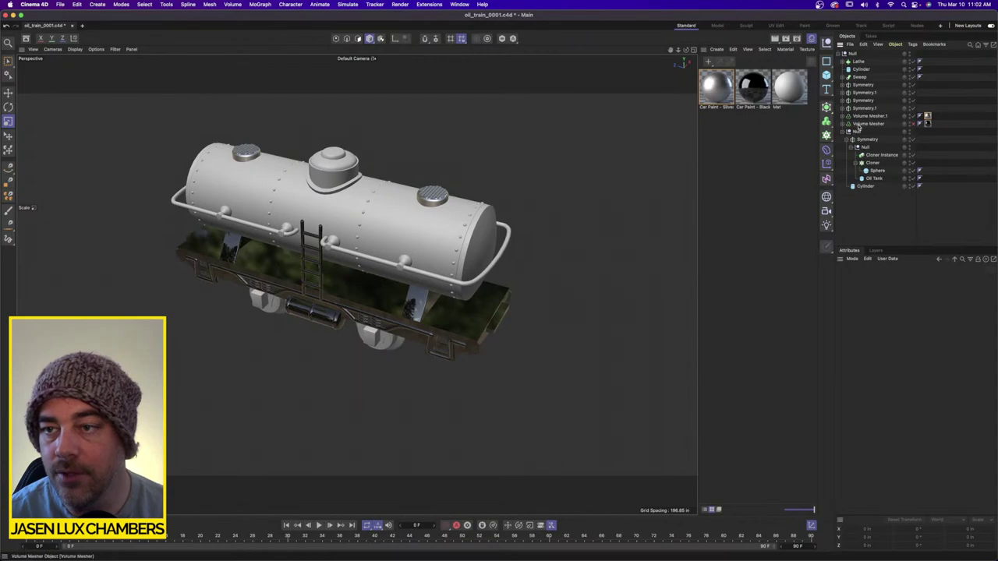
pyautogui.click(862, 124)
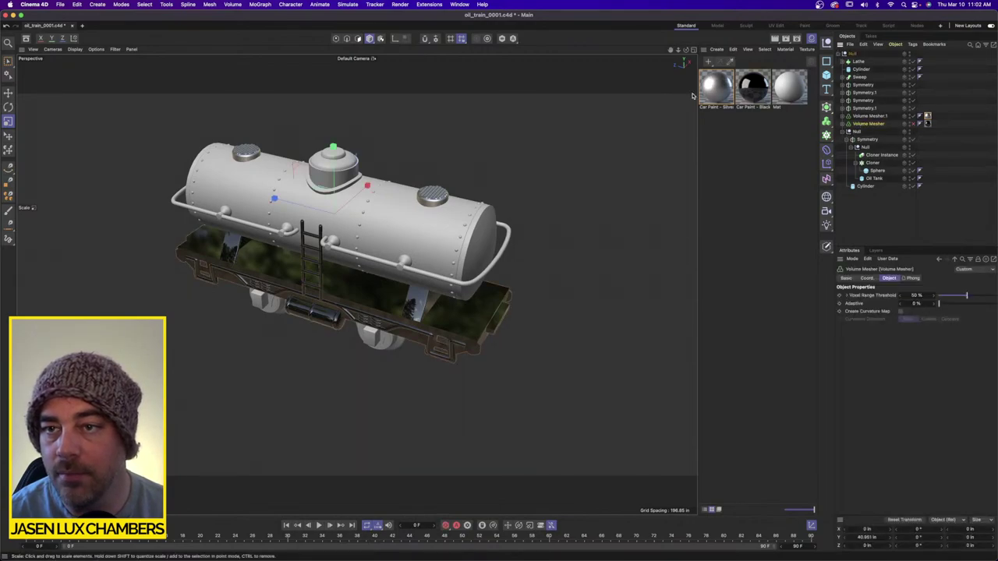
pyautogui.click(720, 88)
pyautogui.moveTo(855, 64); pyautogui.dragTo(853, 54)
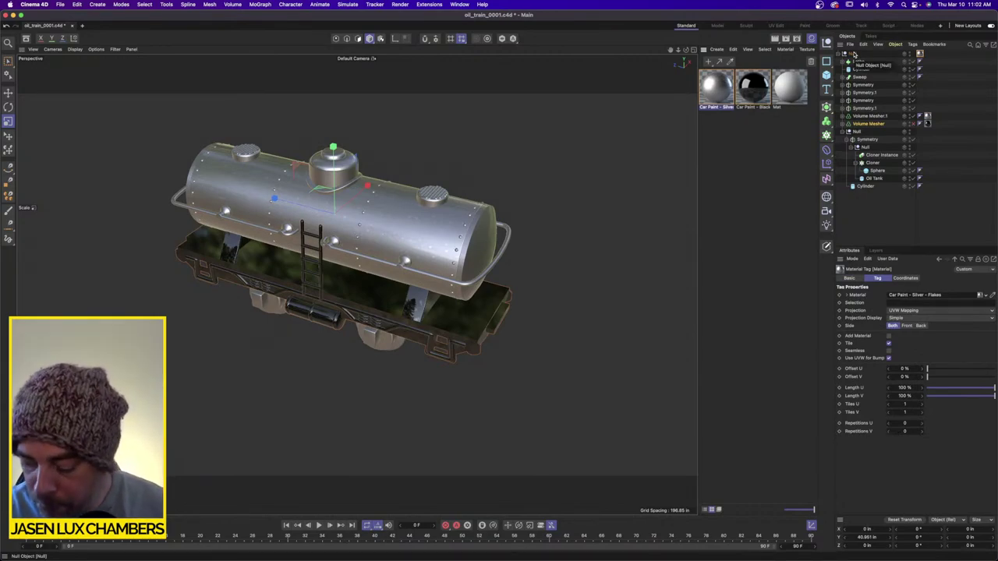
pyautogui.click(785, 157)
pyautogui.keyDown('alt'); pyautogui.moveTo(355, 382); pyautogui.dragTo(377, 332); pyautogui.keyUp('alt')
pyautogui.keyDown('alt'); pyautogui.moveTo(378, 332); pyautogui.dragTo(438, 344, button='right'); pyautogui.keyUp('alt')
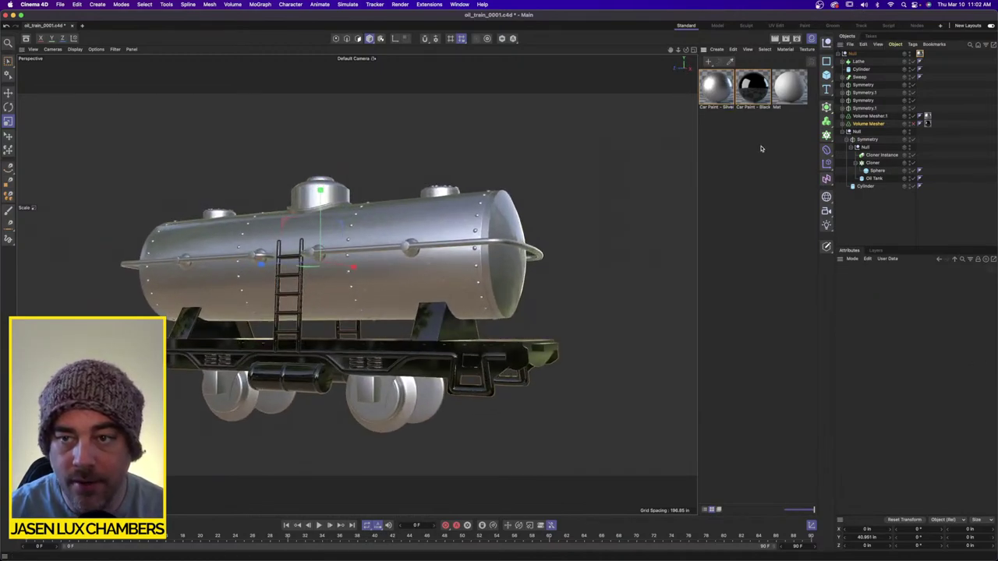
# Apply the black car paint to the axle block on the nearest wheel, inspect the tank car, and save the scene.
pyautogui.click(761, 98)
pyautogui.moveTo(761, 98)
pyautogui.mouseDown()
pyautogui.moveTo(396, 402)
pyautogui.moveTo(382, 389)
pyautogui.mouseUp()
pyautogui.click(792, 234)
pyautogui.keyDown('alt'); pyautogui.moveTo(360, 305); pyautogui.dragTo(396, 323); pyautogui.keyUp('alt')
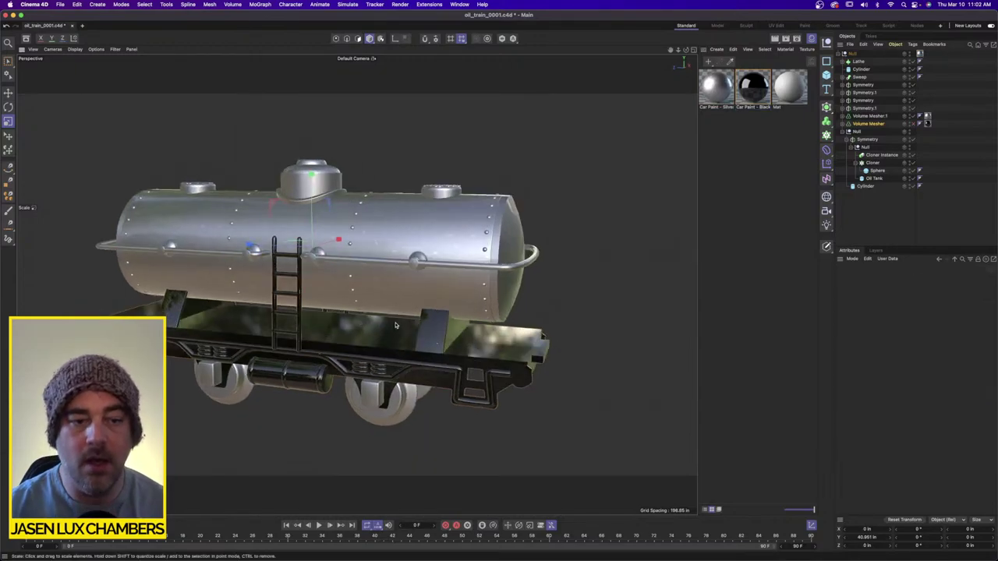
pyautogui.keyDown('alt'); pyautogui.moveTo(396, 323); pyautogui.dragTo(425, 321, button='right'); pyautogui.keyUp('alt')
pyautogui.keyDown('alt'); pyautogui.moveTo(425, 322); pyautogui.dragTo(465, 310); pyautogui.keyUp('alt')
pyautogui.keyDown('alt'); pyautogui.moveTo(465, 310); pyautogui.dragTo(367, 309, button='right'); pyautogui.keyUp('alt')
pyautogui.keyDown('alt'); pyautogui.moveTo(367, 308); pyautogui.dragTo(514, 238); pyautogui.keyUp('alt')
pyautogui.scroll(3, 385, 309)
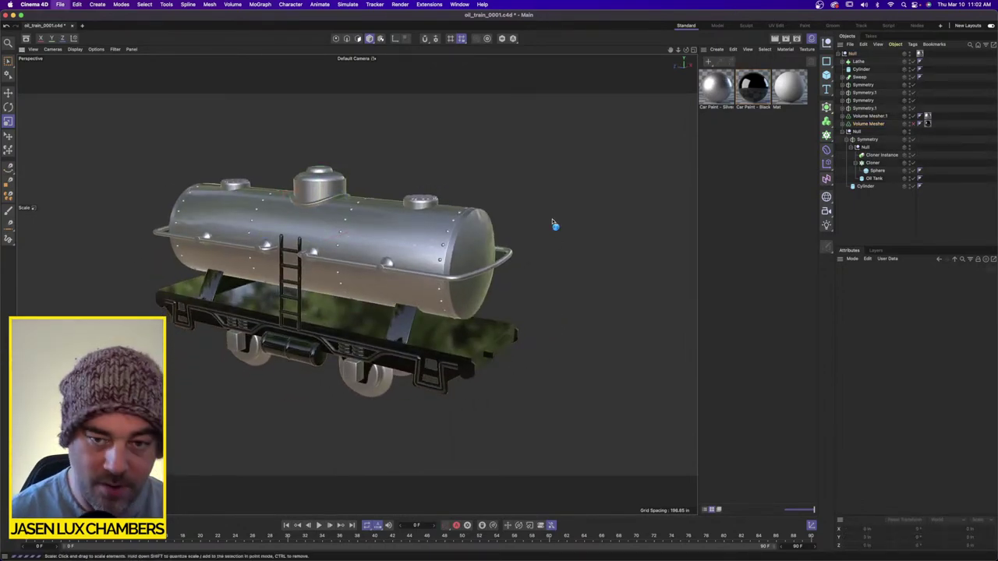
# Switch to Finder and open wet_brush_pro_v02.c4d from the wet_brush_pro folder.
pyautogui.press('super+Tab')
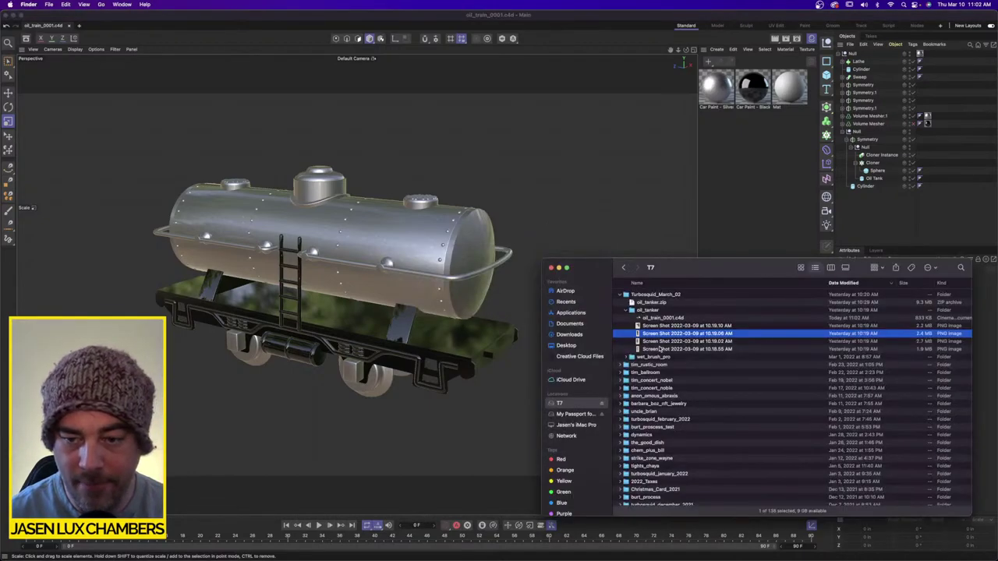
pyautogui.click(632, 357)
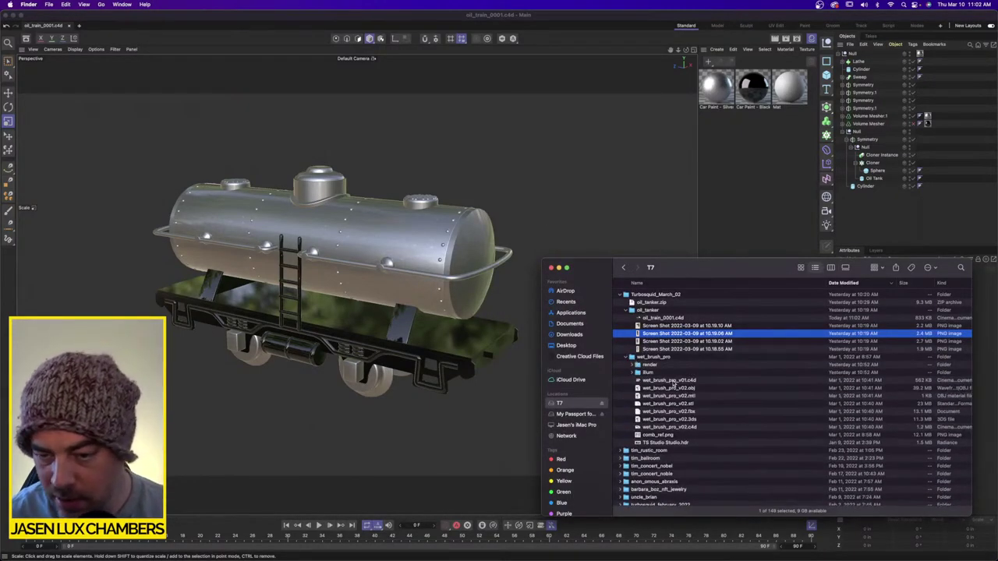
pyautogui.doubleClick(675, 427)
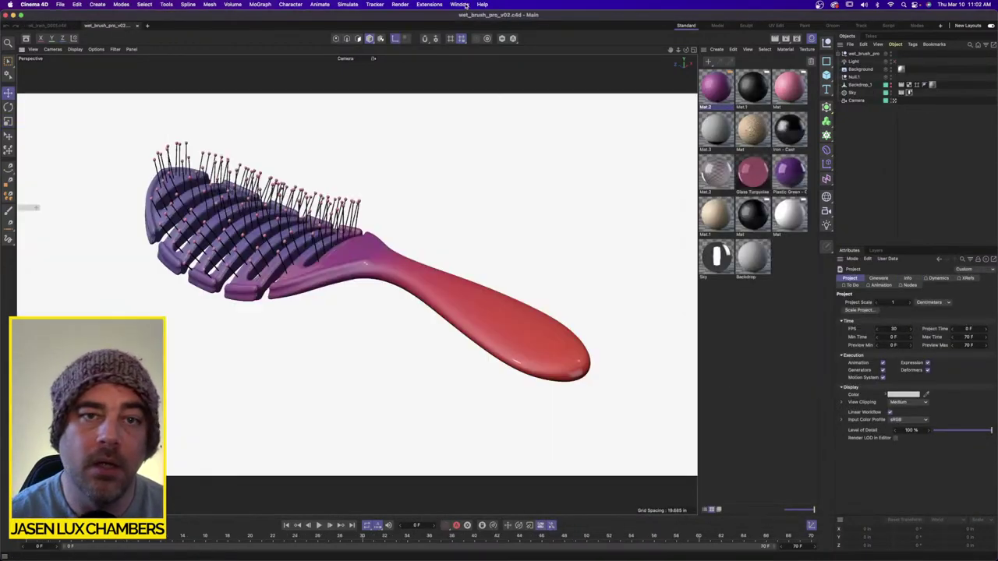
# Switch to the oil_train_0001.c4d scene, copy the tank car's top-level Null, and save the scene.
pyautogui.click(459, 4)
pyautogui.moveTo(444, 4)
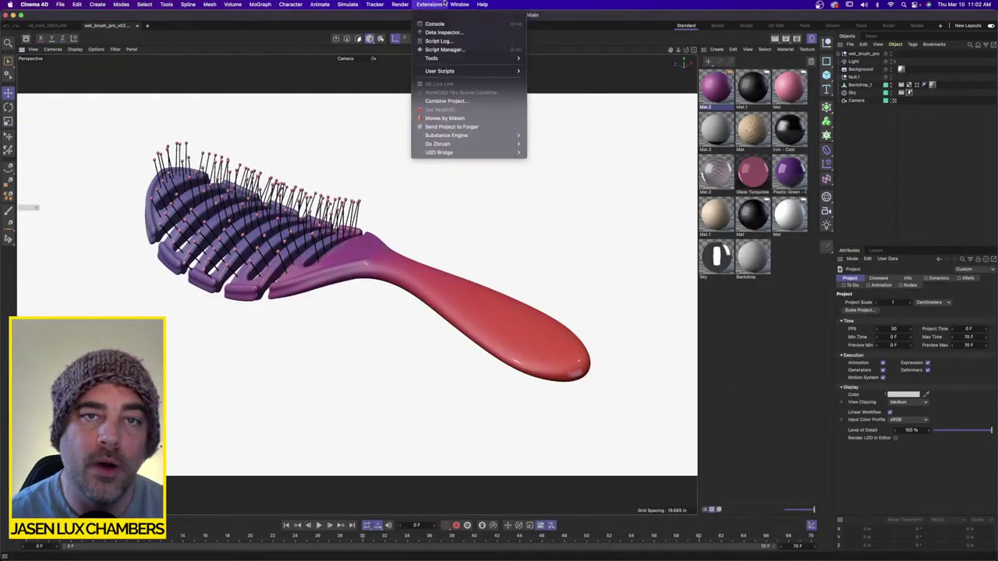
pyautogui.click(505, 273)
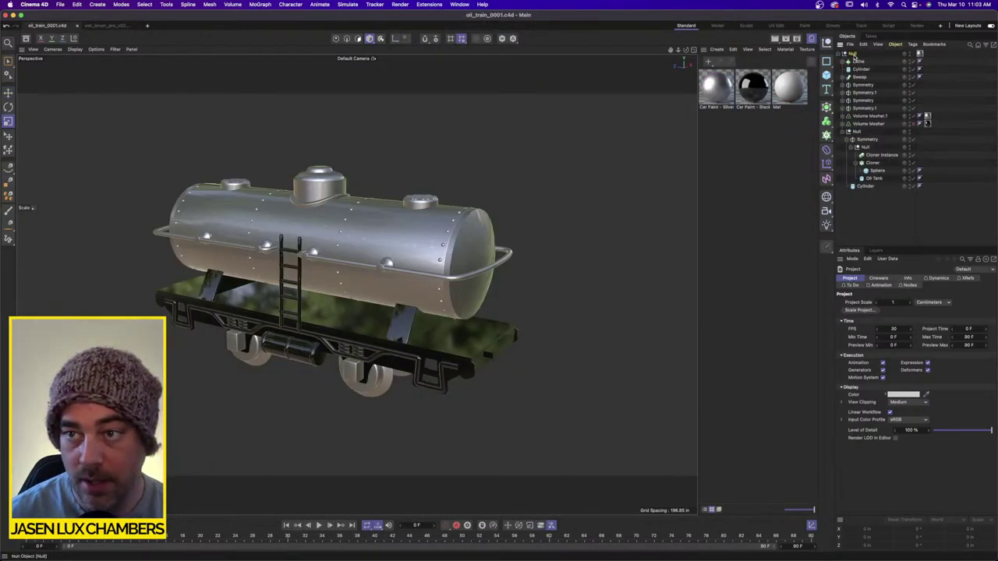
pyautogui.click(852, 54)
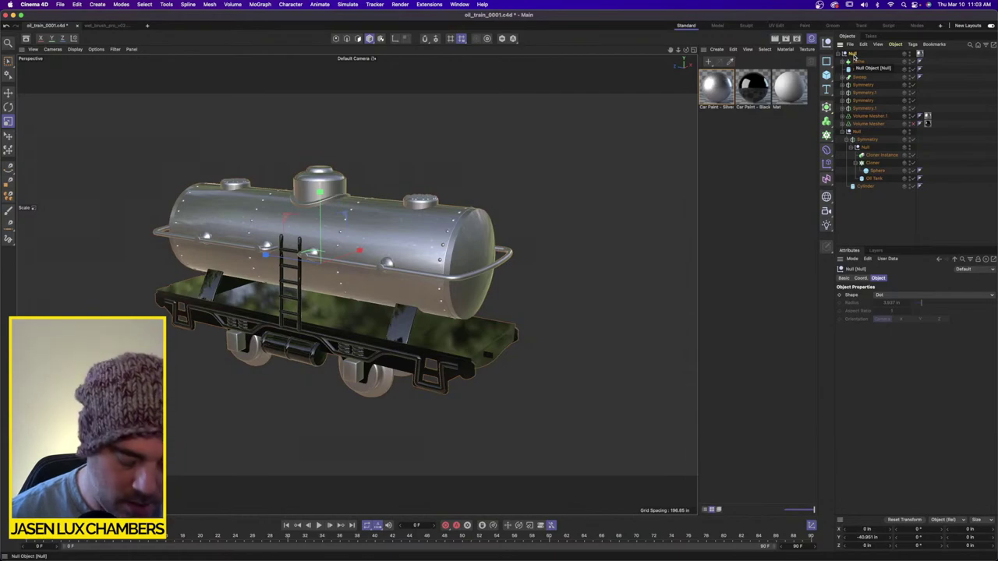
pyautogui.press('super+s')
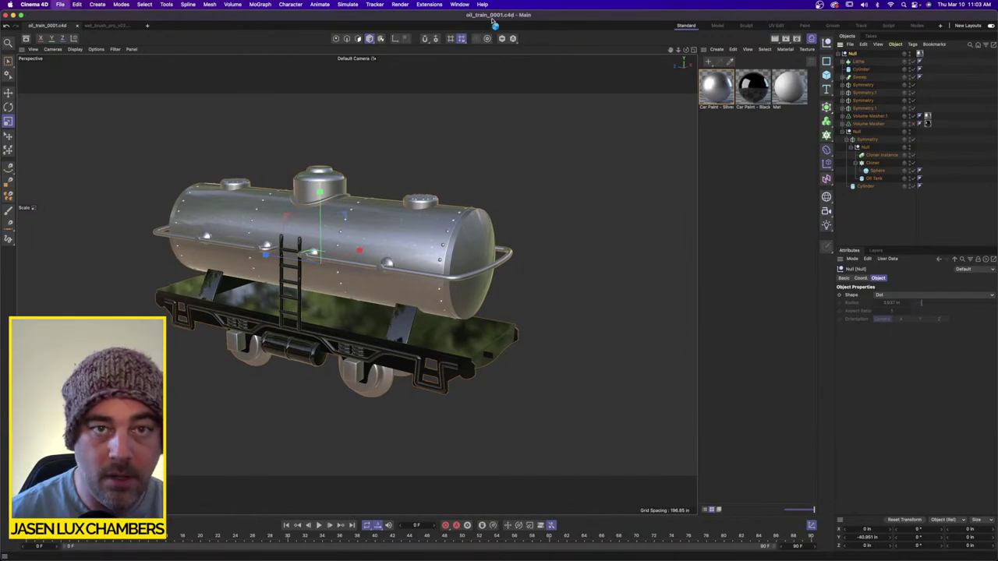
# Close the train scene, paste the tank car into wet_brush_pro_v02.c4d in place of the brush, and frame it at a lower angle.
pyautogui.press('super+w')
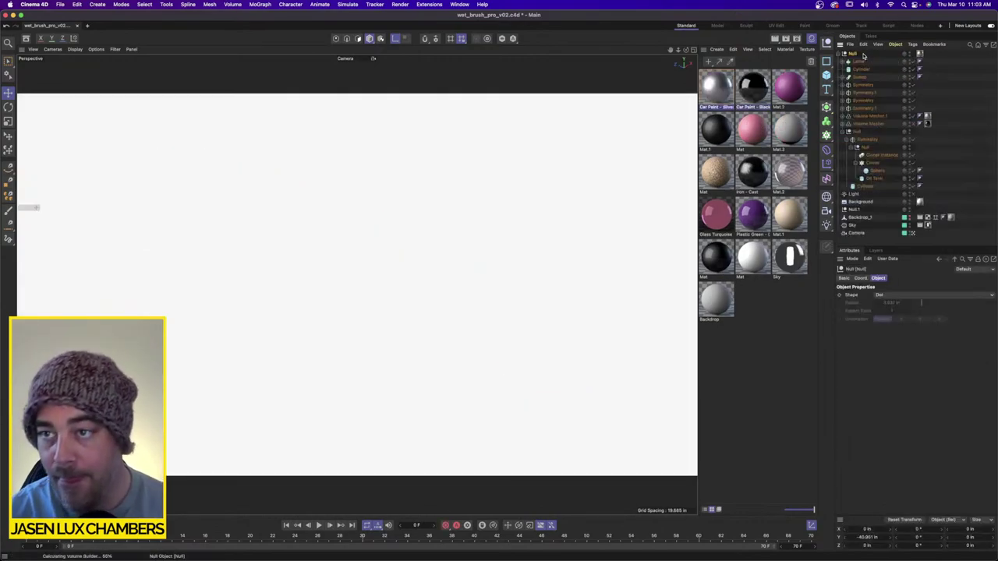
pyautogui.press('s')
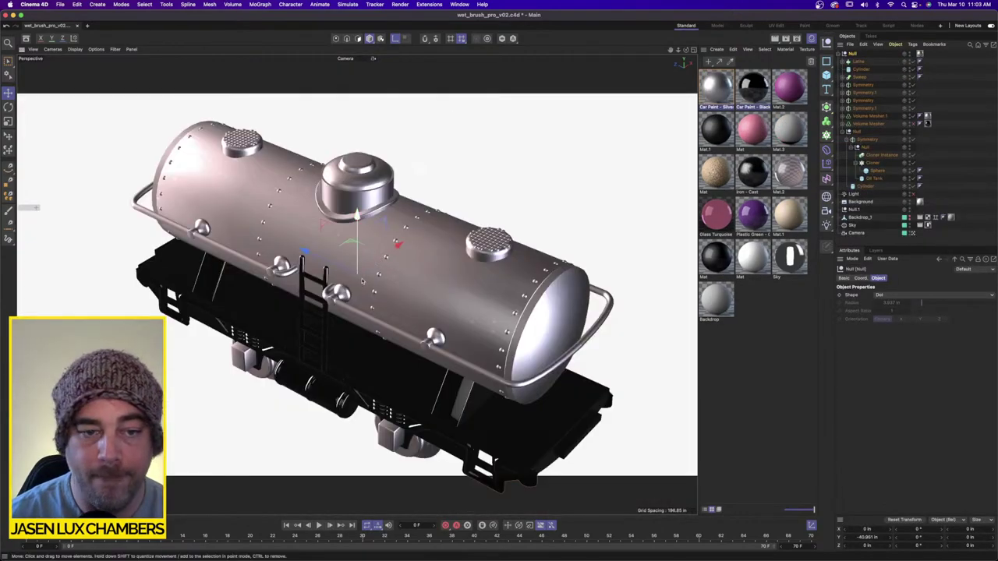
pyautogui.keyDown('alt'); pyautogui.moveTo(363, 282); pyautogui.dragTo(374, 232); pyautogui.keyUp('alt')
pyautogui.keyDown('alt'); pyautogui.moveTo(375, 233); pyautogui.dragTo(372, 181, button='middle'); pyautogui.keyUp('alt')
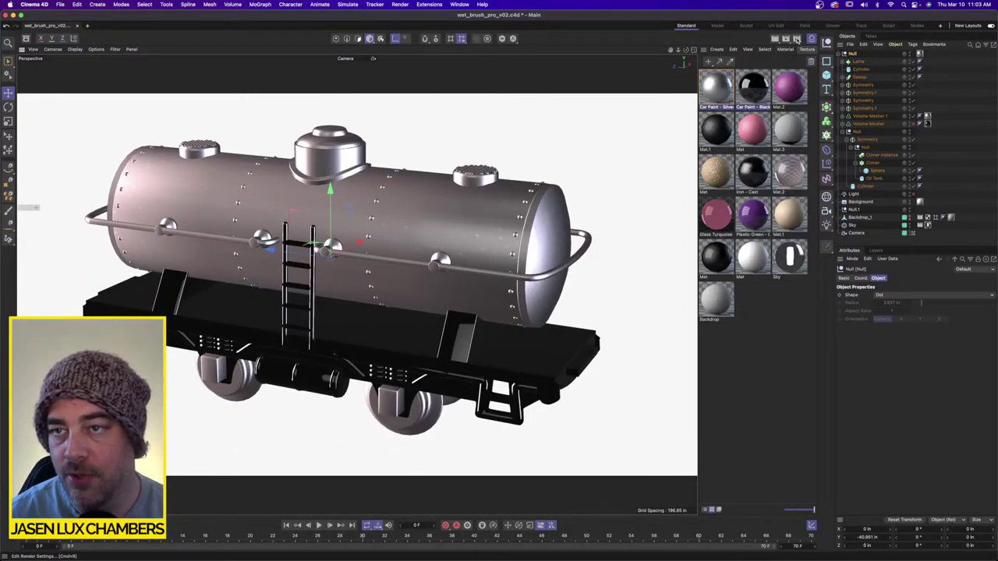
# Change the renderer from Viewport Renderer to Physical and bring up the Global Illumination settings.
pyautogui.click(796, 38)
pyautogui.click(716, 51)
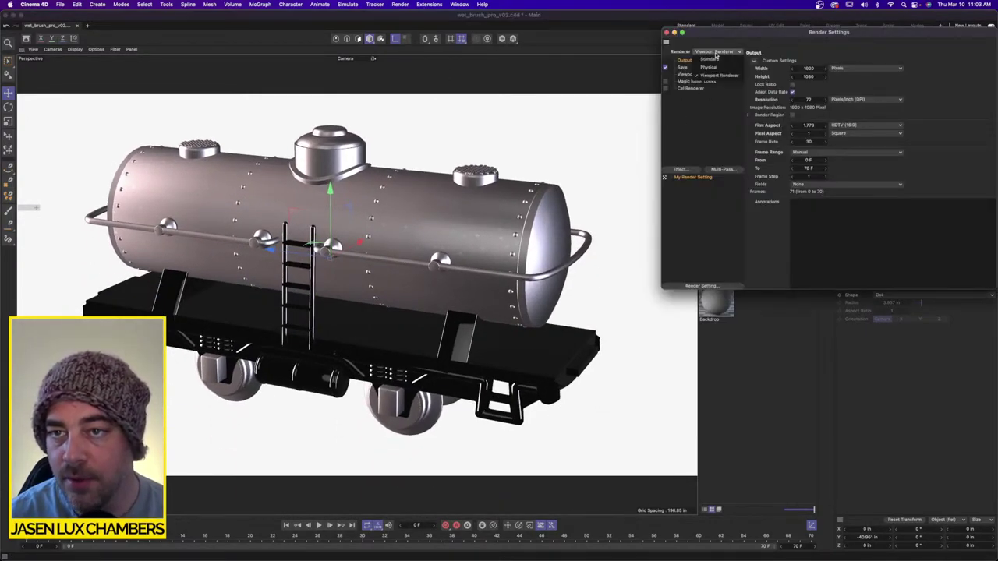
pyautogui.click(711, 59)
pyautogui.click(696, 131)
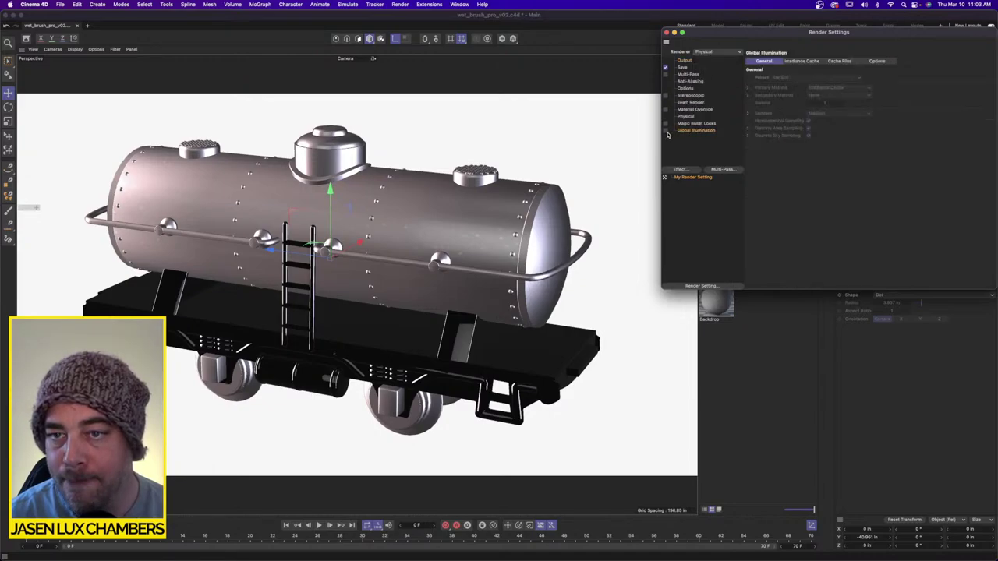
pyautogui.click(666, 31)
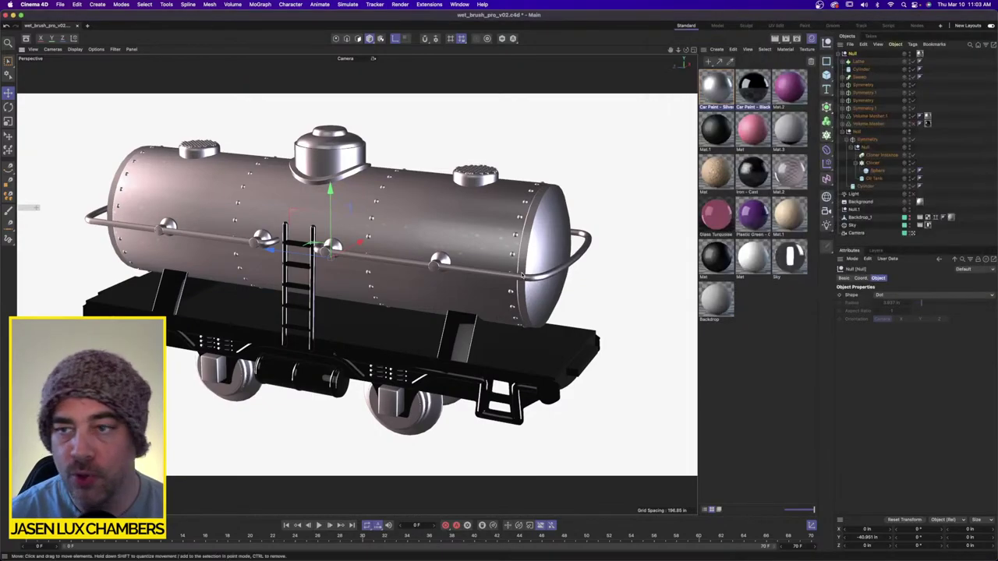
# Expand both Volume Meshers' hierarchies and enable the Volume Mesher containing the ladder and platform.
pyautogui.click(843, 117)
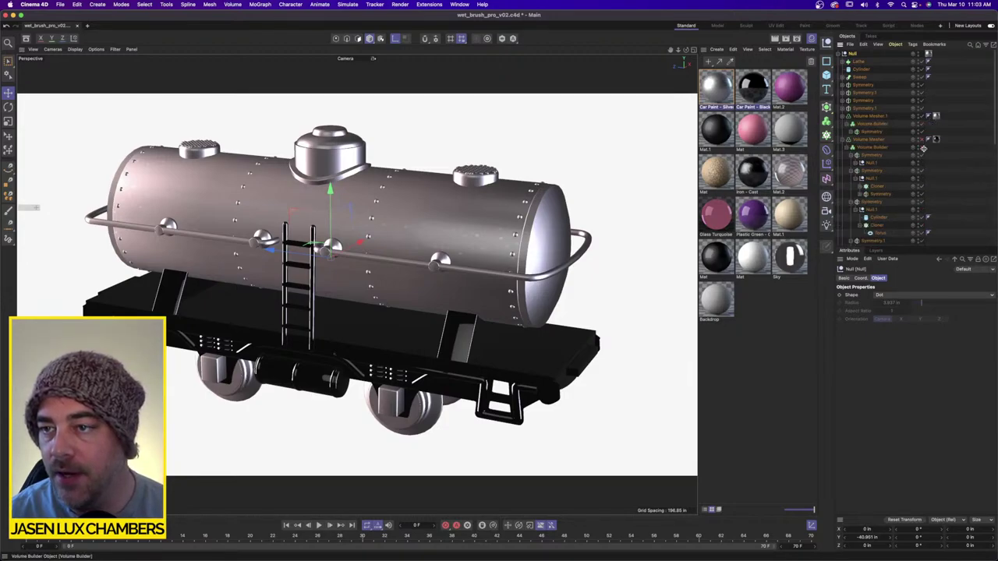
pyautogui.click(922, 141)
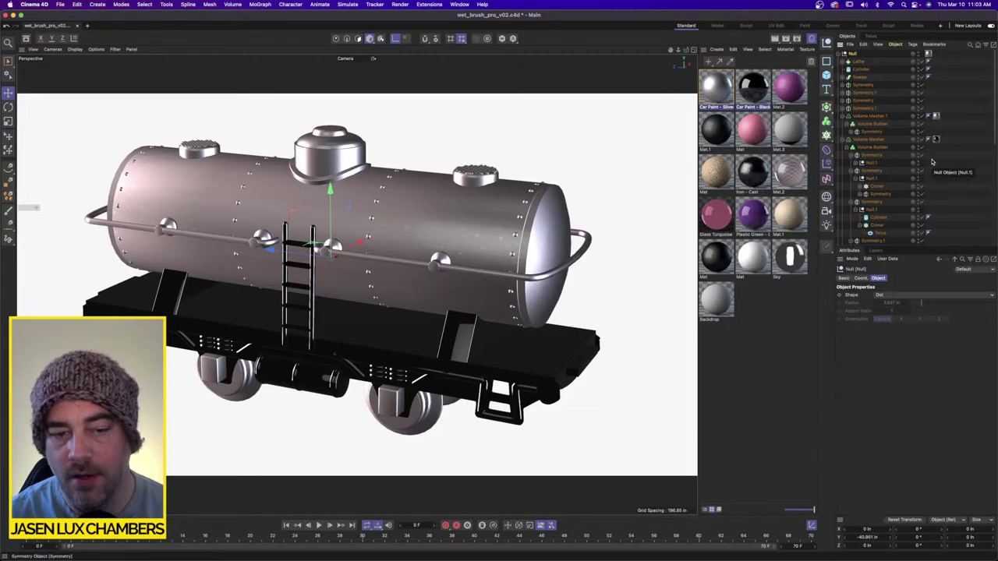
pyautogui.moveTo(409, 258)
pyautogui.keyDown('alt'); pyautogui.mouseDown()
pyautogui.moveTo(438, 270)
pyautogui.moveTo(419, 268)
pyautogui.mouseUp(); pyautogui.keyUp('alt')
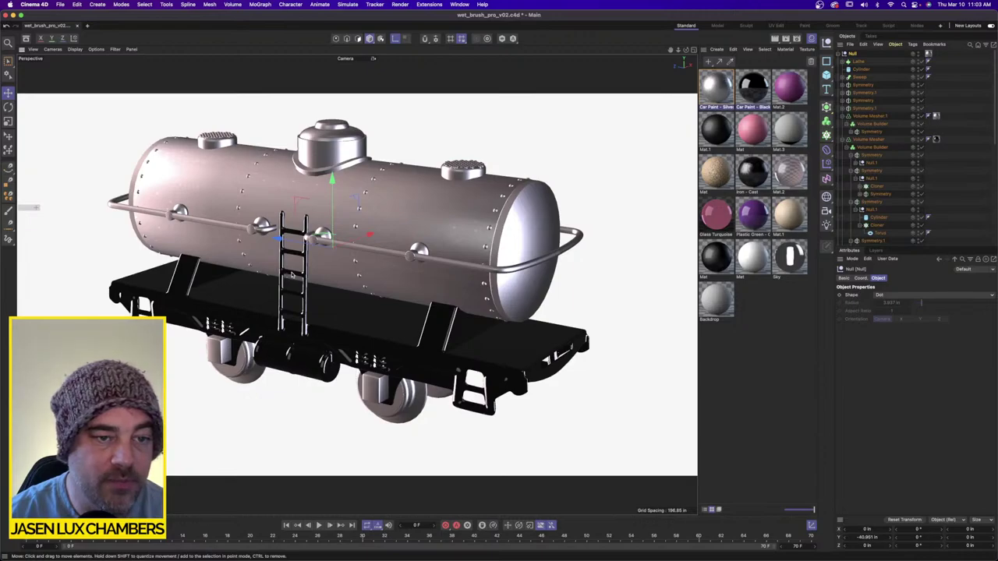
# Disable both Volume Meshers and their Volume Builders, and move the ladder's Symmetry object to the top of the hierarchy.
pyautogui.click(878, 156)
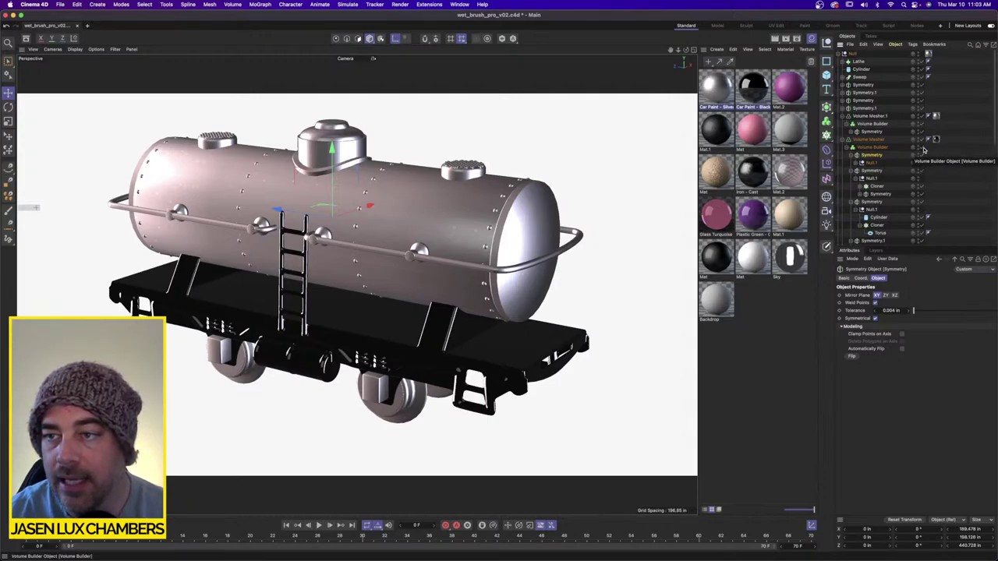
pyautogui.moveTo(922, 147); pyautogui.dragTo(923, 139)
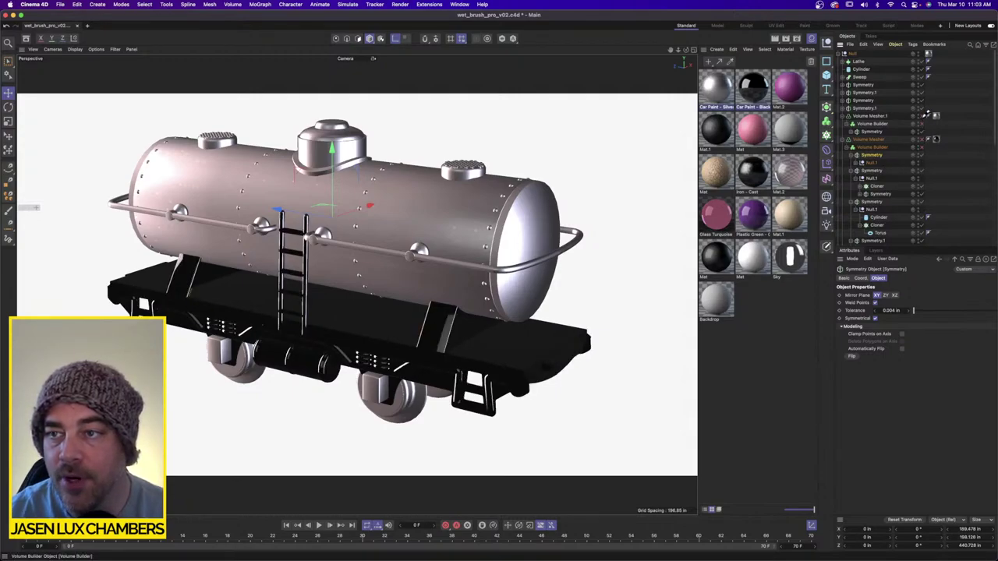
pyautogui.click(921, 172)
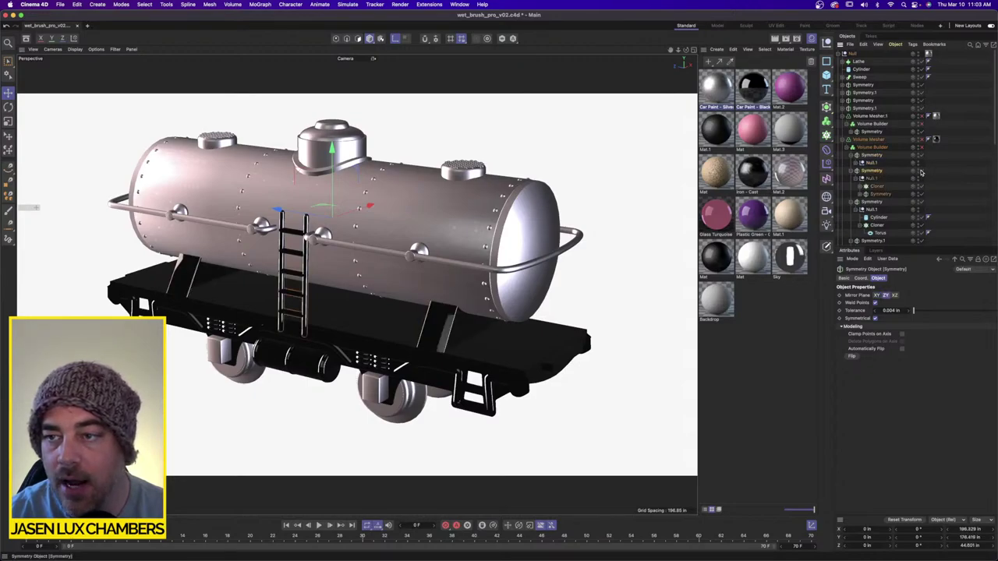
pyautogui.click(855, 171)
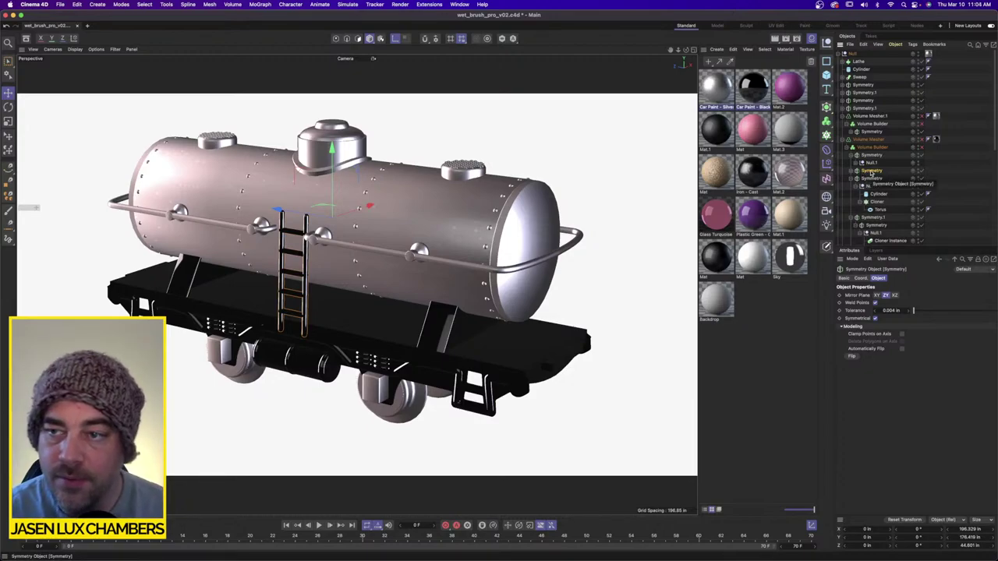
pyautogui.moveTo(863, 53); pyautogui.dragTo(862, 55)
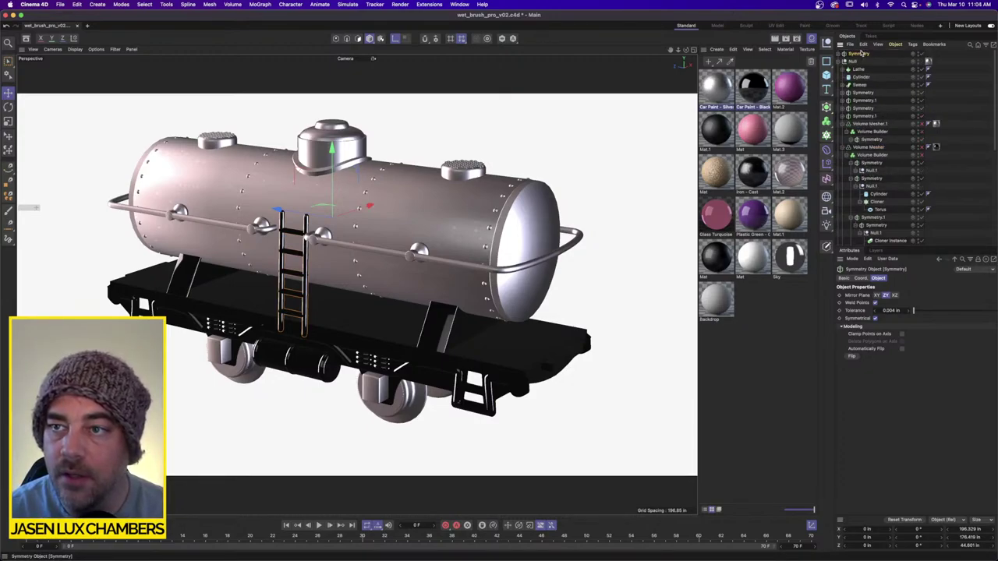
# Duplicate the black platform's Volume Mesher and delete all objects inside the copy's Volume Builder.
pyautogui.click(872, 148)
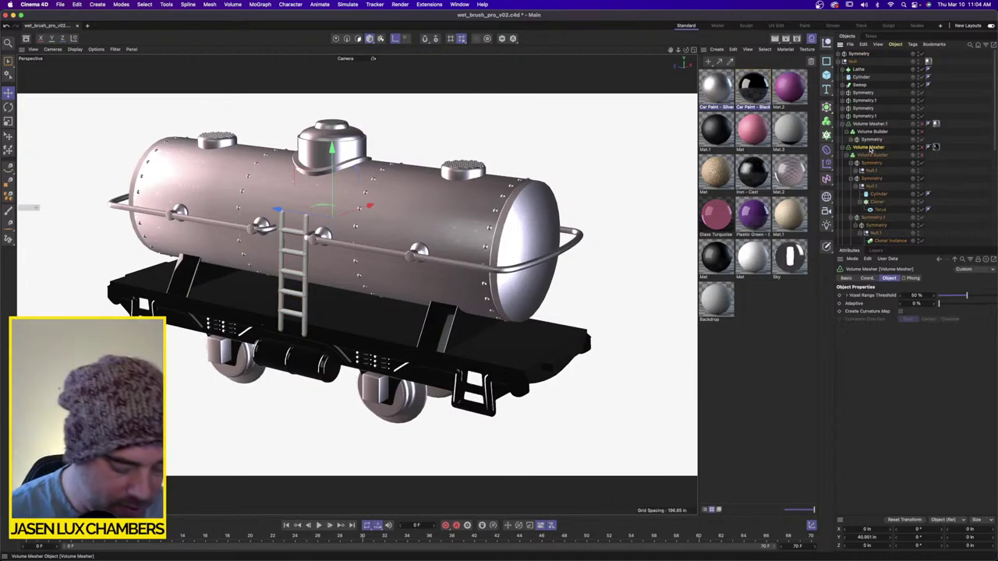
pyautogui.scroll(-4, 870, 144)
pyautogui.click(868, 131)
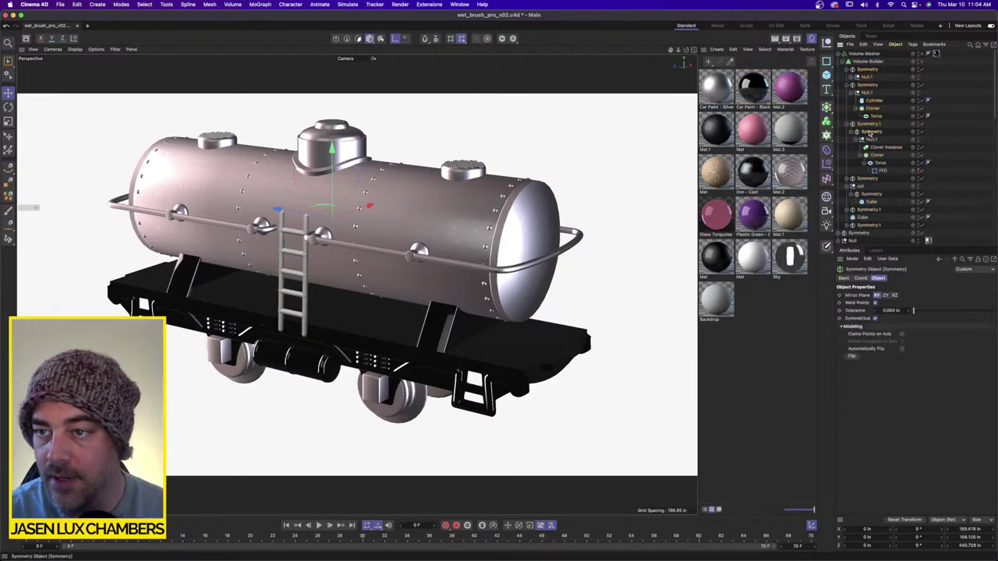
pyautogui.press('Delete')
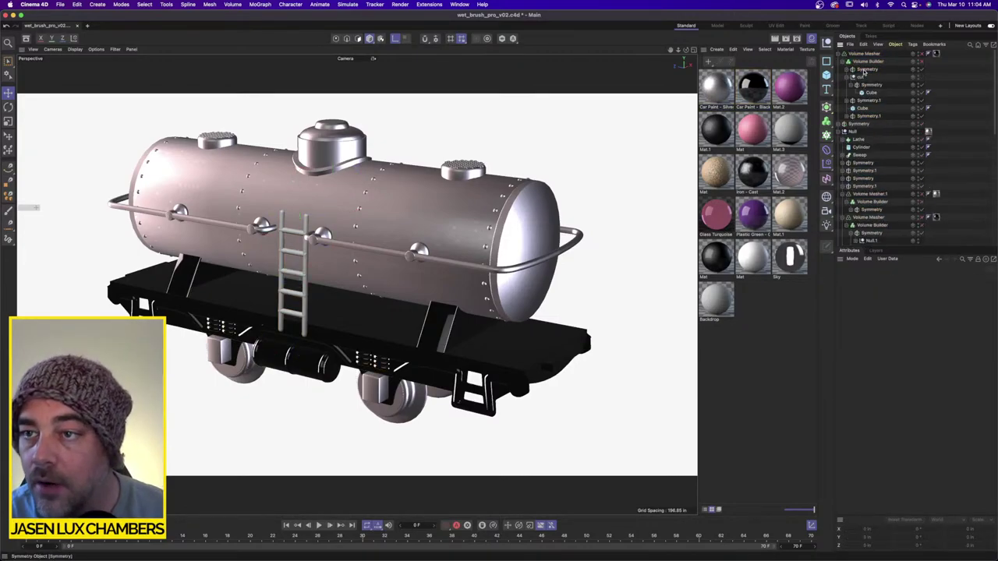
pyautogui.click(864, 72)
pyautogui.press('Delete')
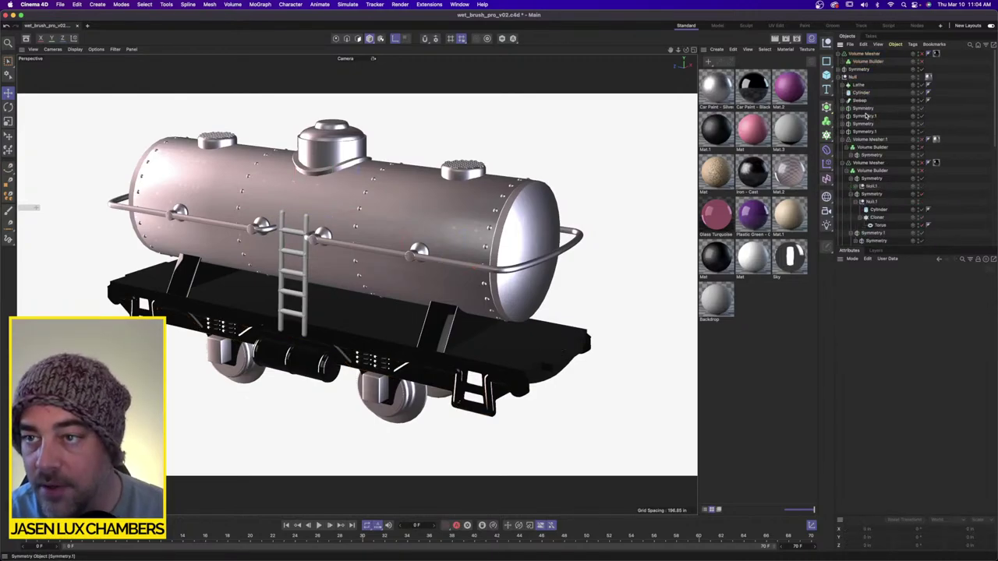
# Place the ladder's Symmetry in the copied Volume Builder, remove the copy's black material tag, and re-enable the Volume Meshers.
pyautogui.moveTo(862, 69); pyautogui.dragTo(866, 60)
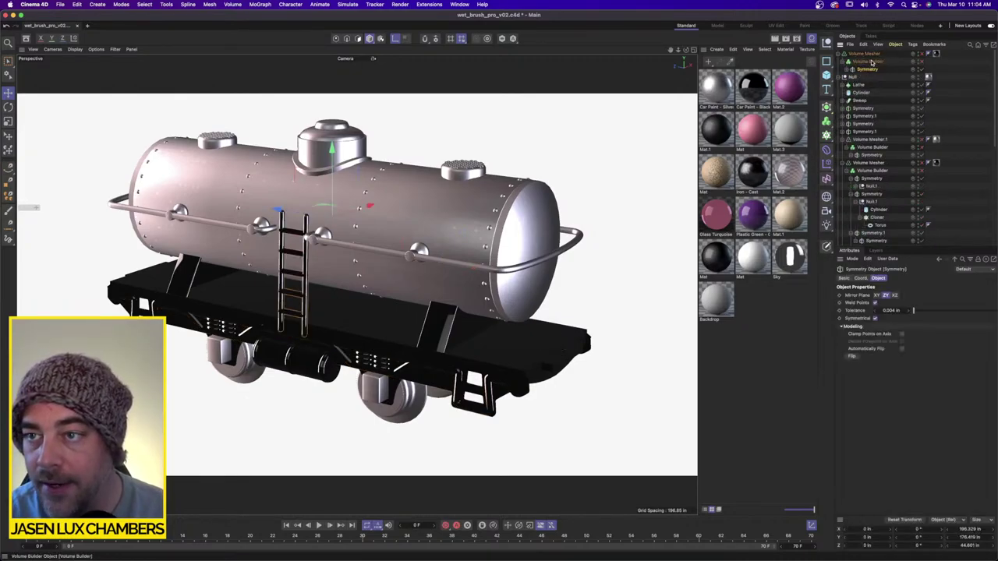
pyautogui.click(937, 54)
pyautogui.press('Delete')
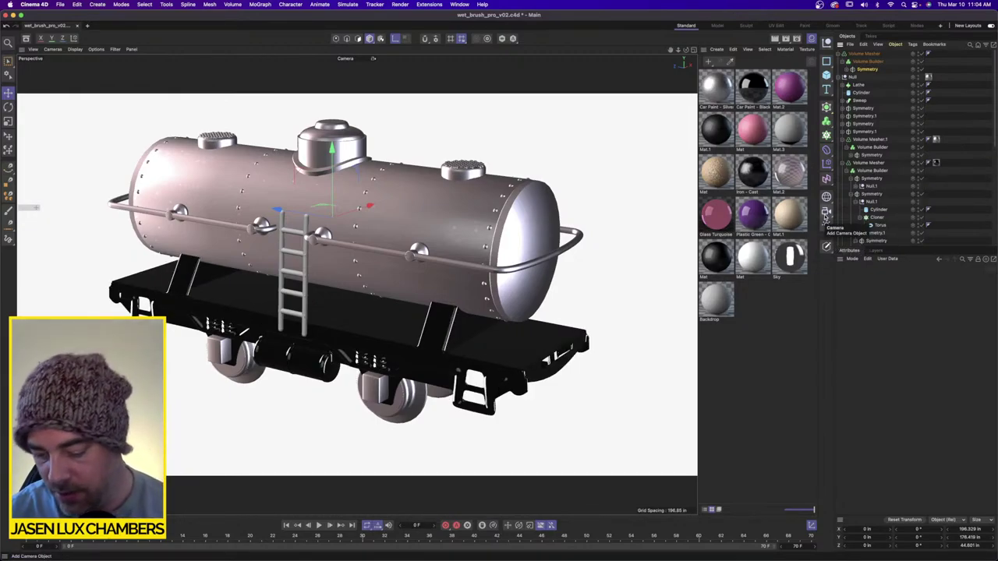
# Search the Asset Browser for brass and add the Brass Tarnished material to the scene.
pyautogui.click(459, 4)
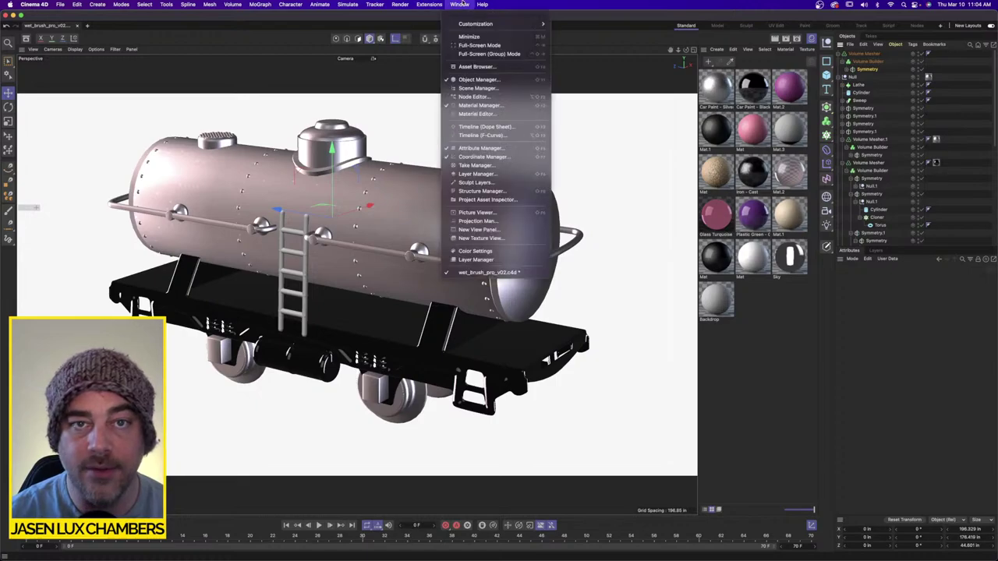
pyautogui.click(476, 66)
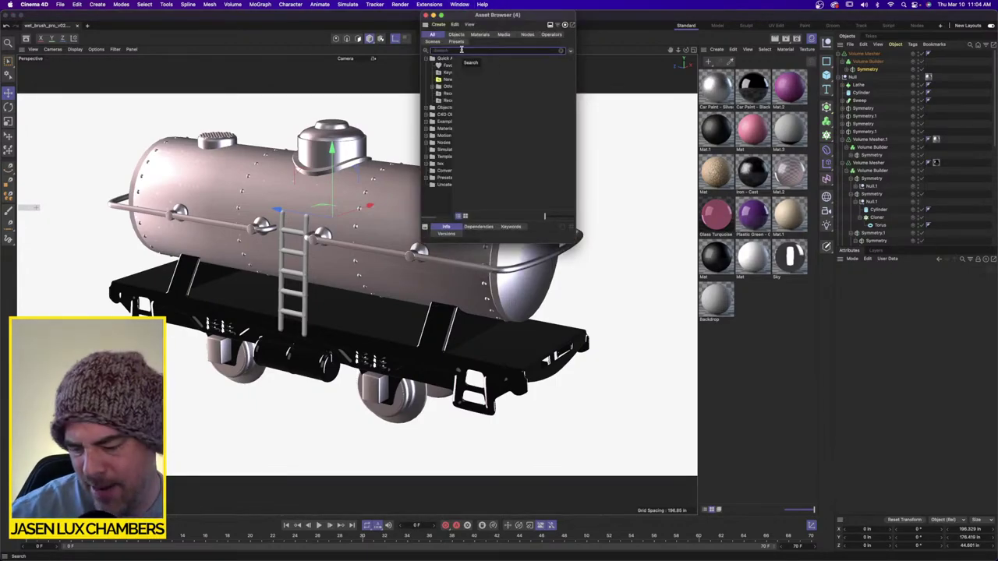
pyautogui.click(461, 50)
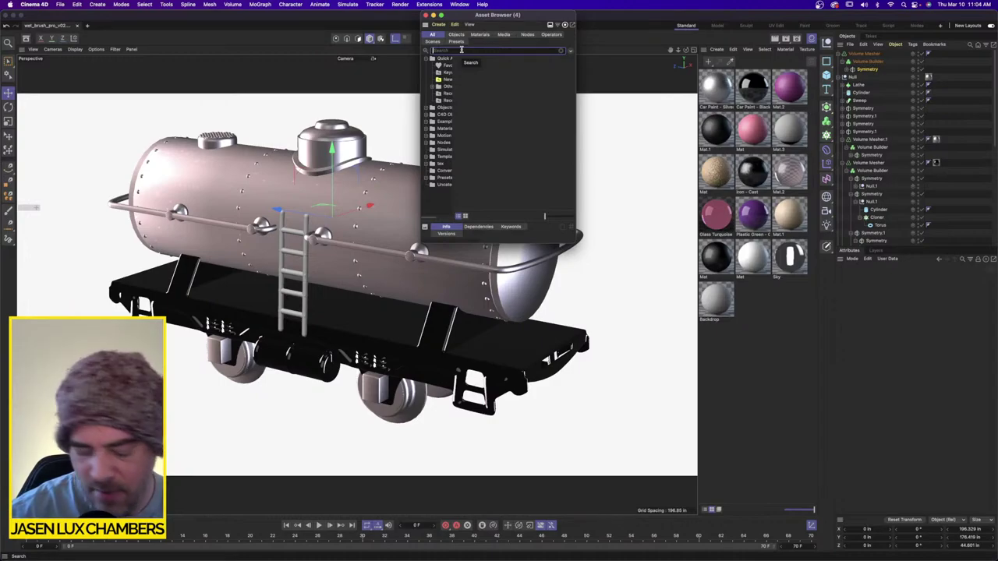
pyautogui.write('mass')
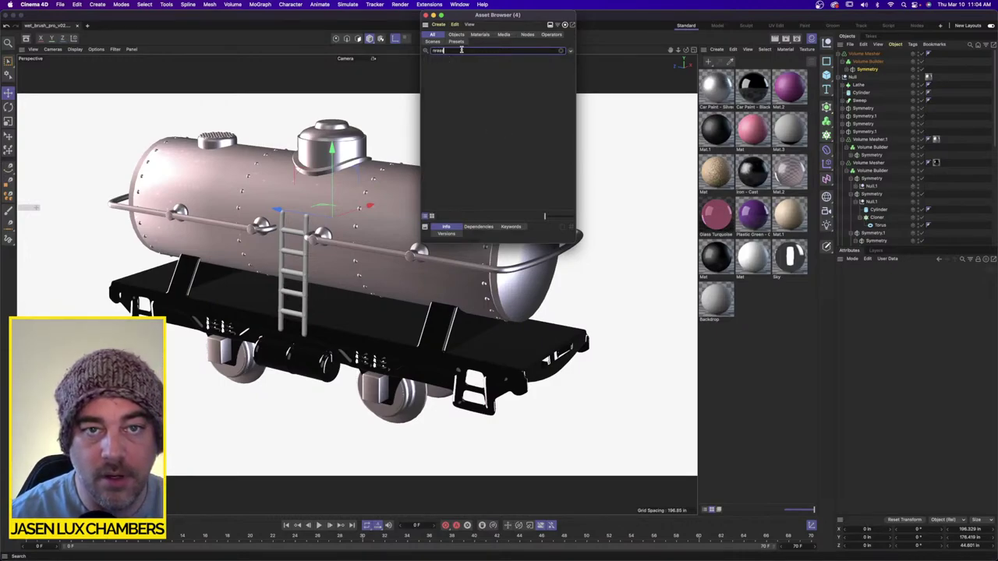
pyautogui.moveTo(460, 50); pyautogui.dragTo(420, 51)
pyautogui.write('bra')
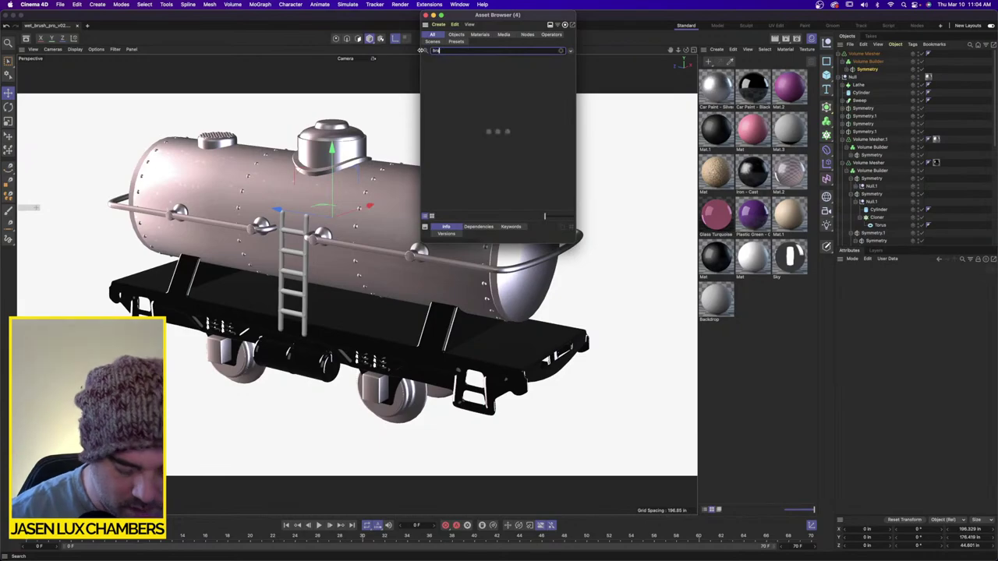
pyautogui.write('ss')
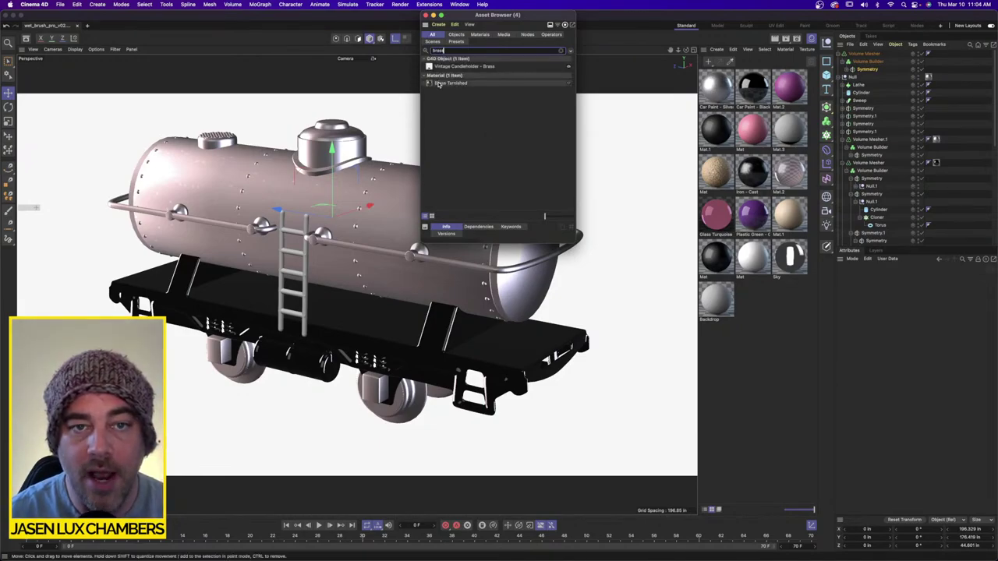
pyautogui.doubleClick(438, 84)
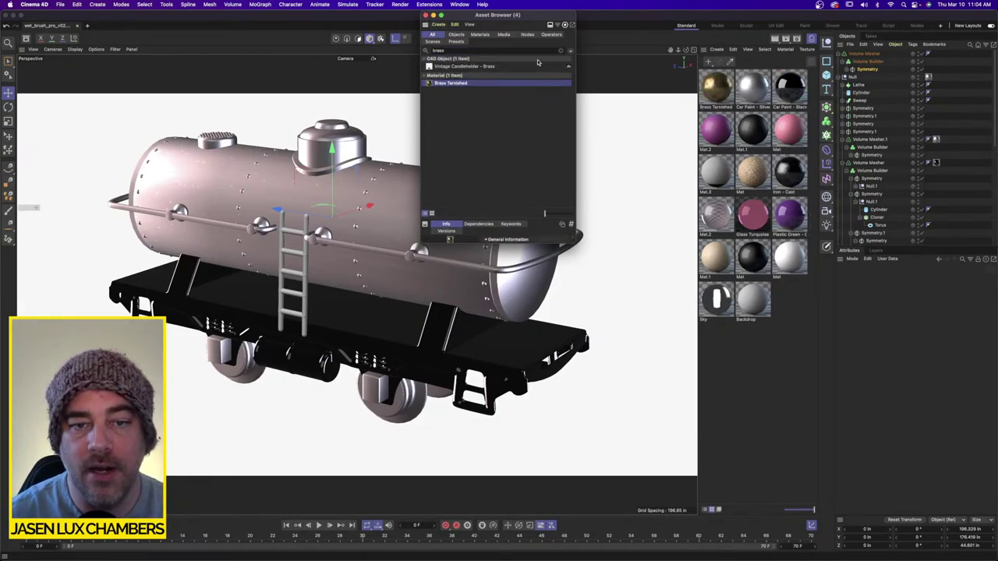
pyautogui.click(426, 14)
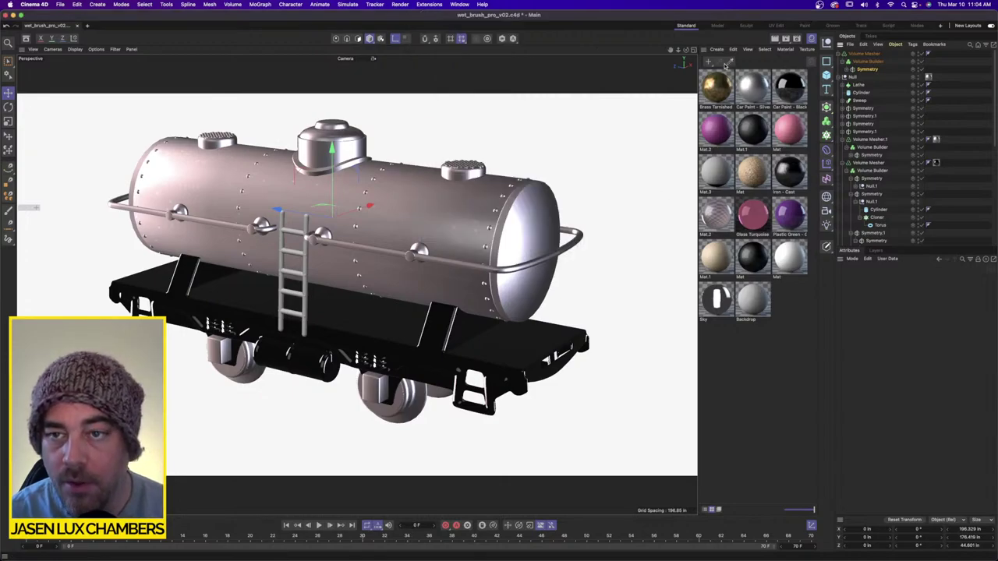
# Apply Brass Tarnished to the handrail around the tank and expand the ladder Symmetry's hierarchy down to its cylinders.
pyautogui.moveTo(716, 88); pyautogui.dragTo(527, 271)
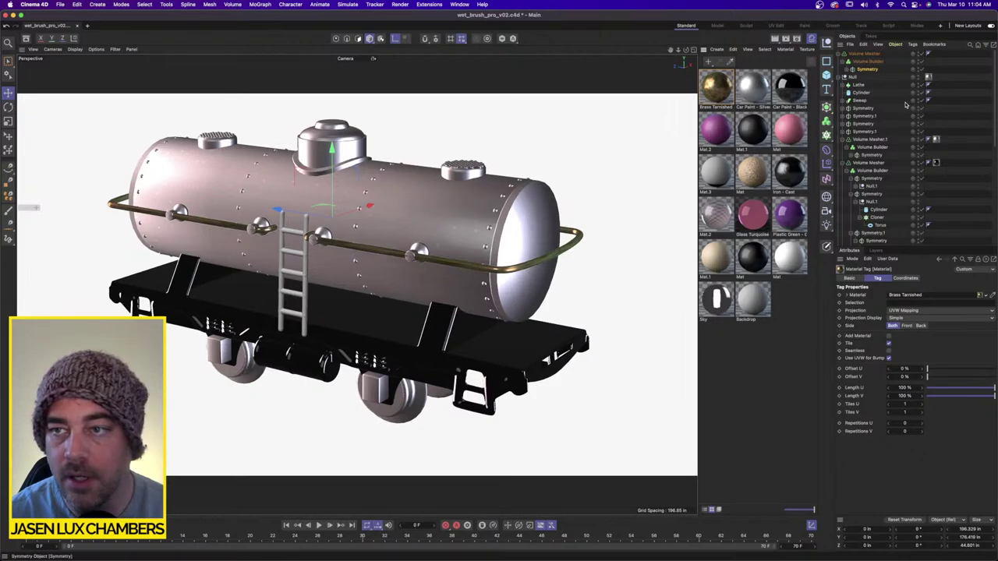
pyautogui.click(848, 70)
pyautogui.click(860, 94)
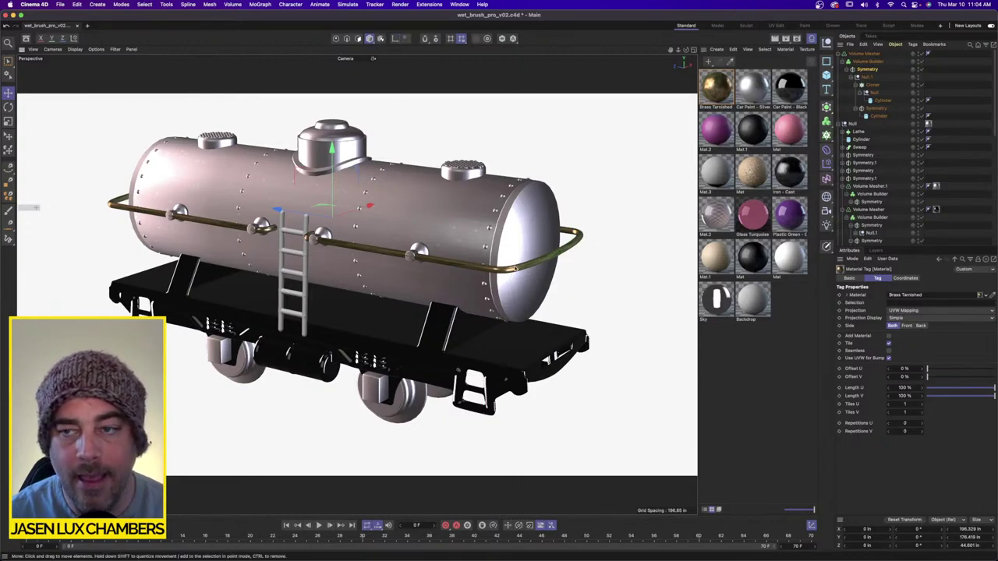
pyautogui.click(863, 162)
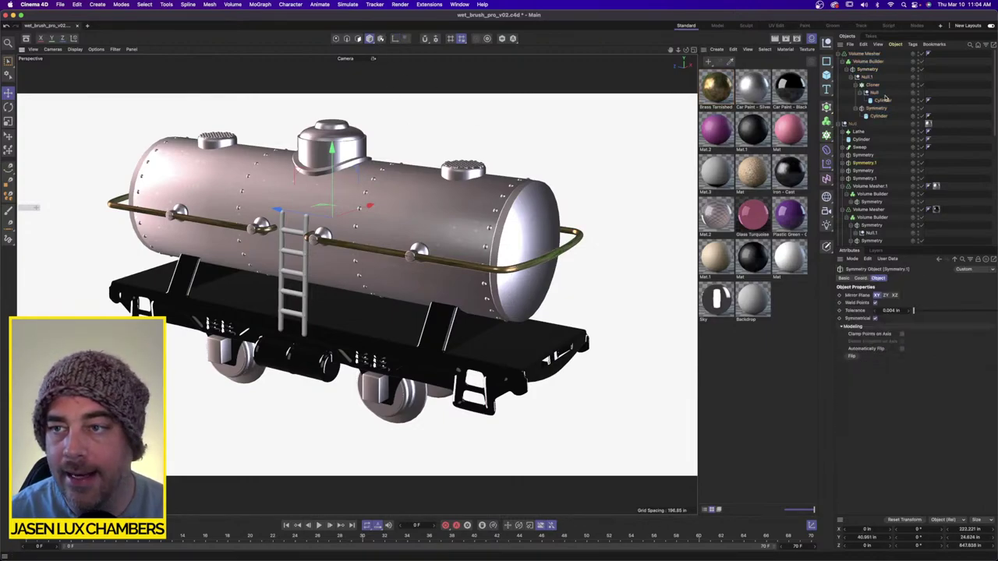
# Apply Brass Tarnished to the Symmetry.1 holding the handrail's round brackets and set the material's projection to Cubic.
pyautogui.click(847, 163)
pyautogui.moveTo(939, 191); pyautogui.dragTo(931, 163)
pyautogui.click(910, 311)
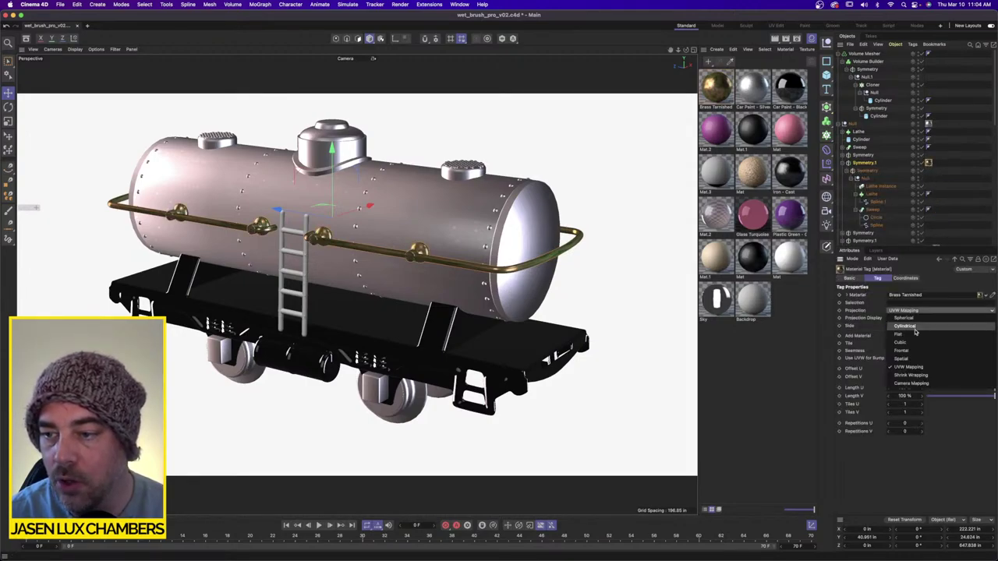
pyautogui.click(908, 338)
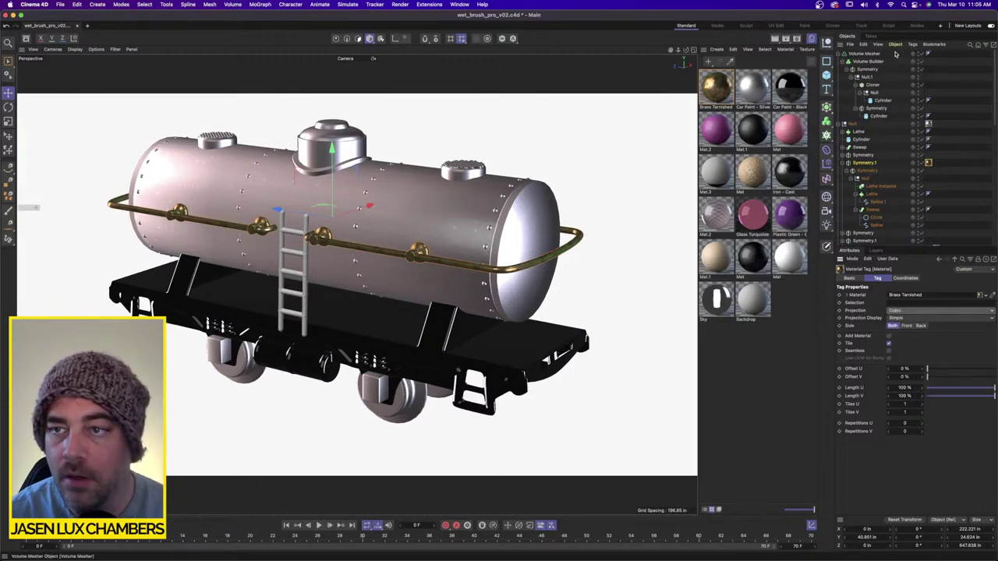
# Apply Brass Tarnished to the ladder's Volume Mesher and set its projection to Cubic.
pyautogui.moveTo(732, 86); pyautogui.dragTo(936, 54)
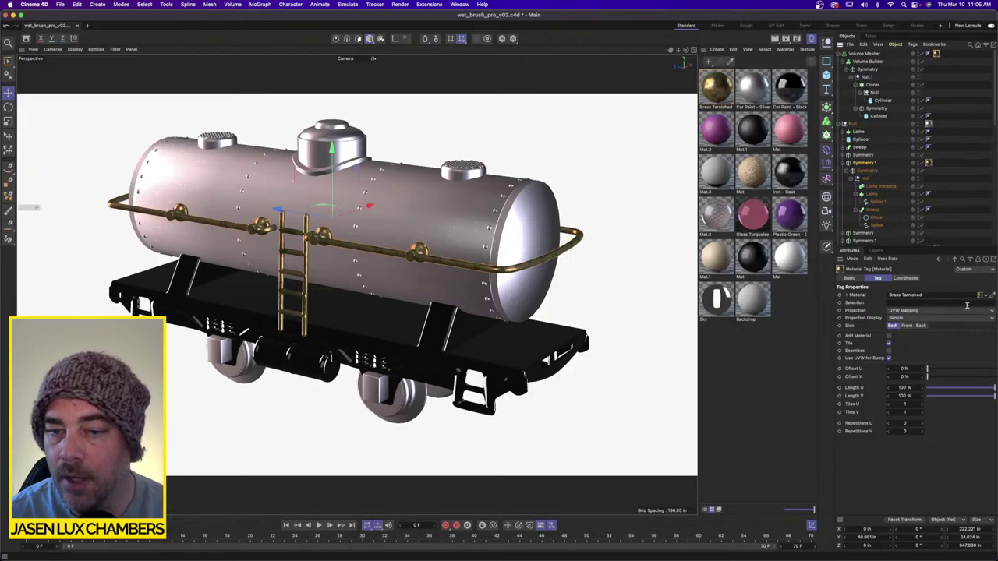
pyautogui.click(912, 311)
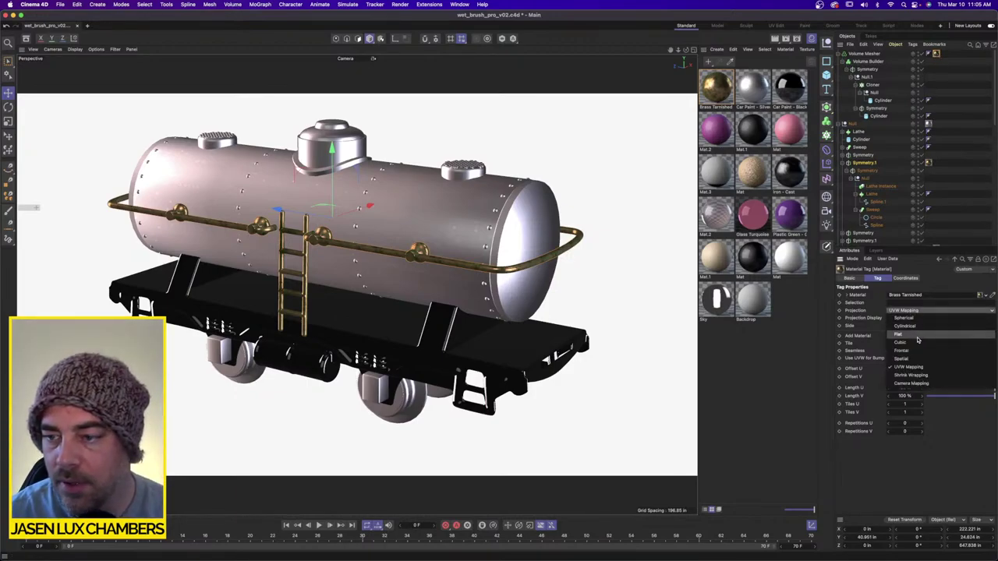
pyautogui.click(918, 341)
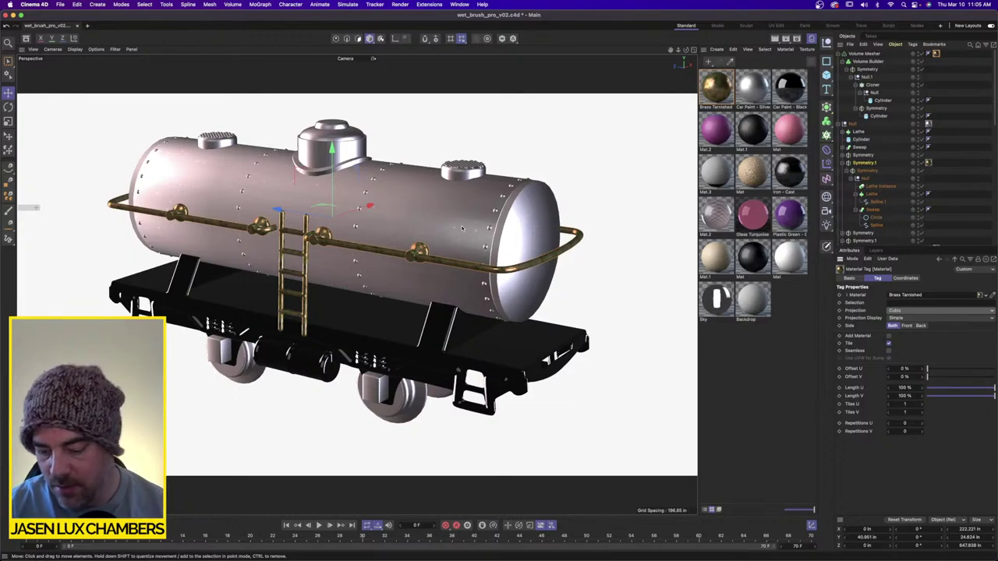
# Render the tank car in the viewport, hide the Material Manager, and examine the materials from a closer side view.
pyautogui.keyDown('alt'); pyautogui.moveTo(436, 243); pyautogui.dragTo(439, 199); pyautogui.keyUp('alt')
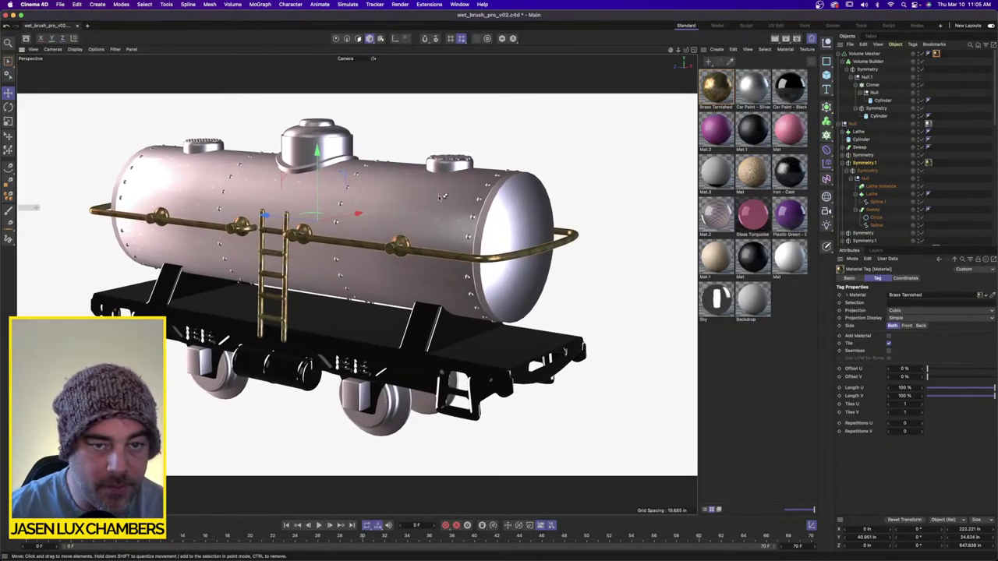
pyautogui.press('super+r')
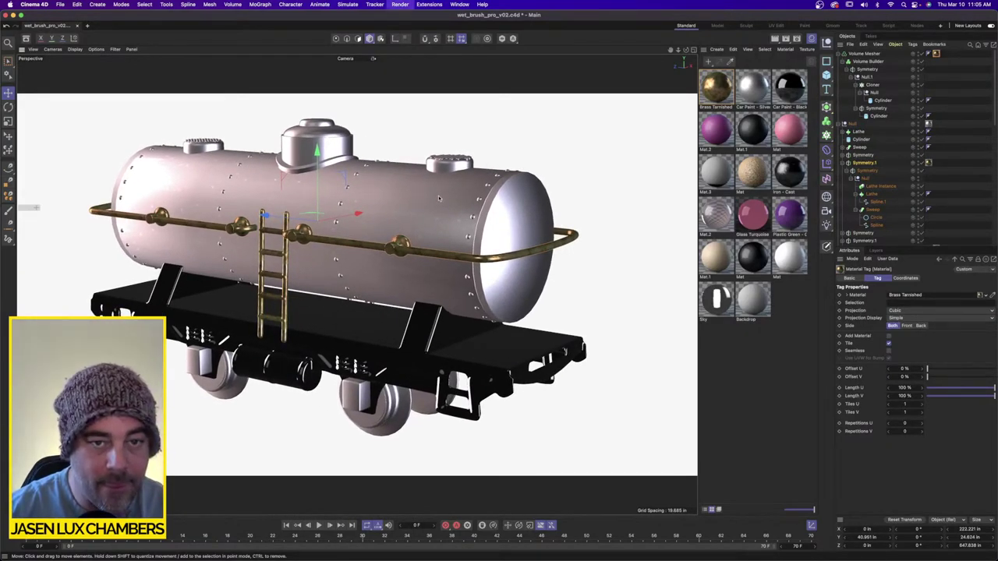
pyautogui.click(812, 38)
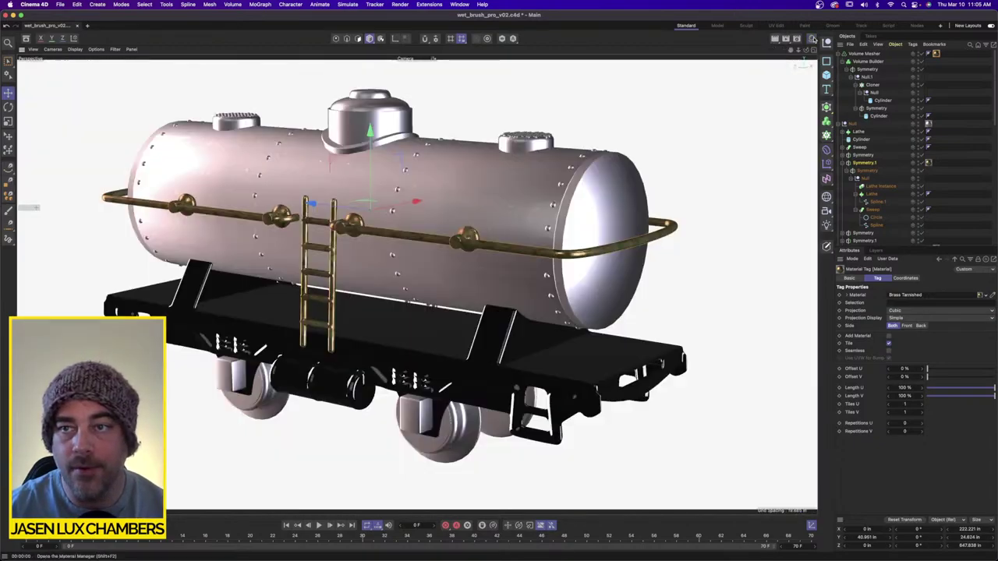
pyautogui.moveTo(520, 237)
pyautogui.keyDown('alt'); pyautogui.mouseDown()
pyautogui.moveTo(511, 237)
pyautogui.moveTo(534, 236)
pyautogui.moveTo(499, 246)
pyautogui.mouseUp(); pyautogui.keyUp('alt')
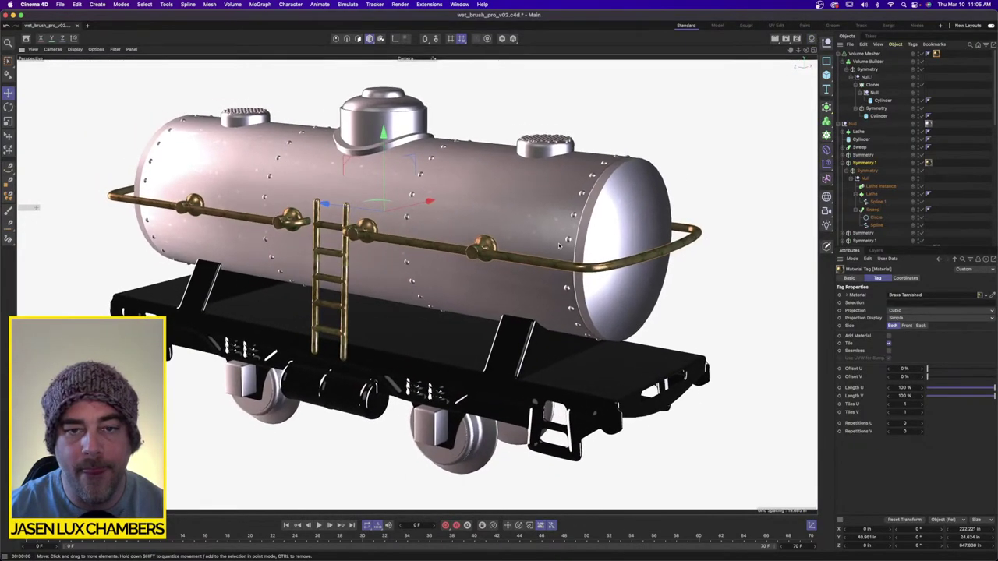
pyautogui.keyDown('alt'); pyautogui.moveTo(418, 284); pyautogui.dragTo(637, 211); pyautogui.keyUp('alt')
pyautogui.keyDown('alt'); pyautogui.moveTo(637, 210); pyautogui.dragTo(655, 197, button='middle'); pyautogui.keyUp('alt')
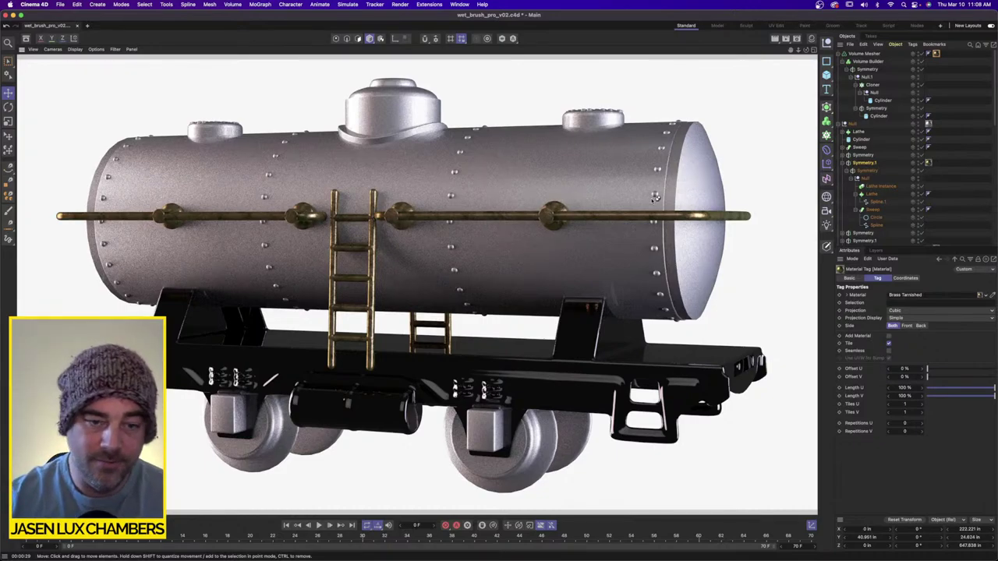
# Switch to OBS and stop the live stream.
pyautogui.press('super+Tab')
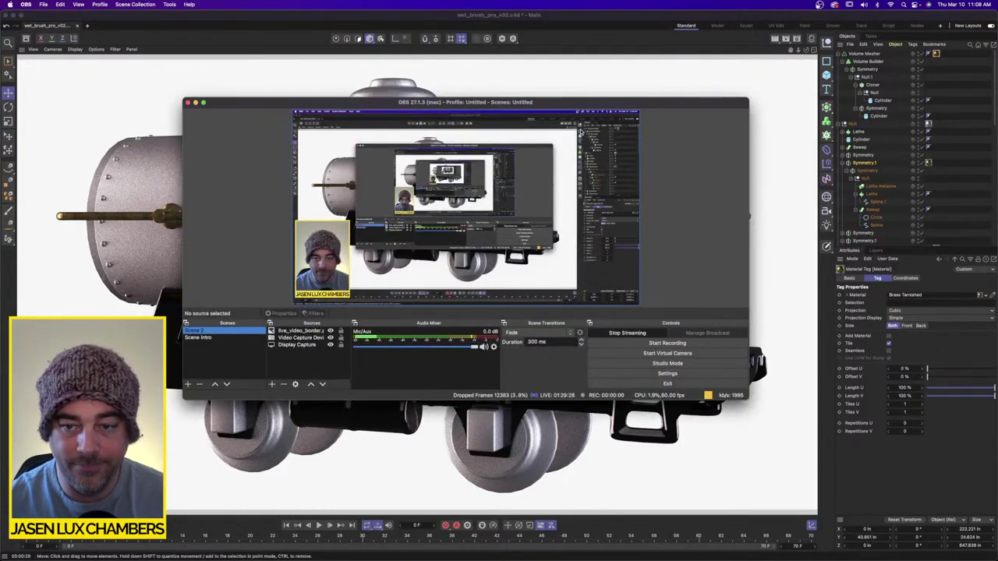
pyautogui.click(649, 334)
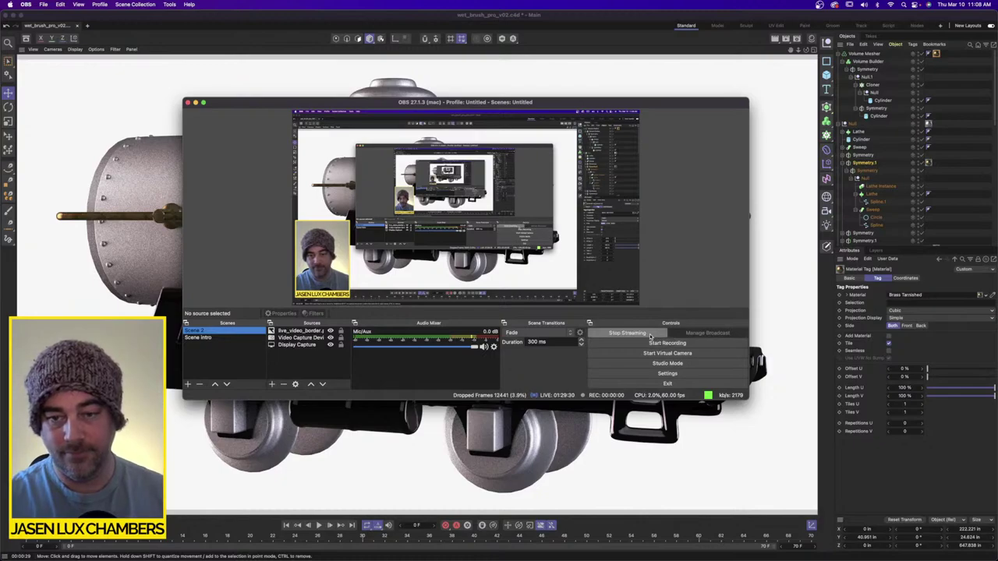